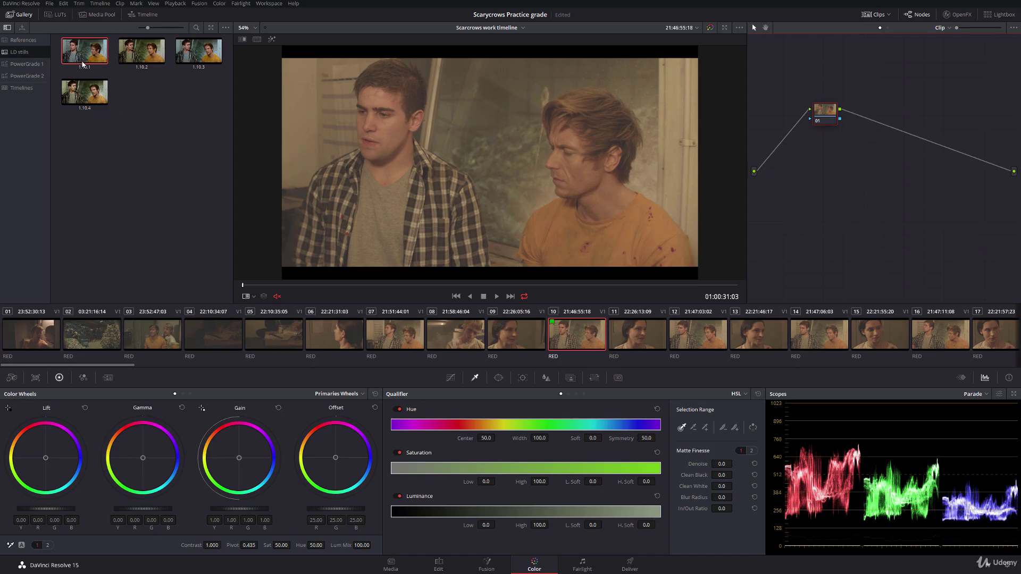
Try the grade from gallery still 1.10.1 with a slight gamma shift on clip 10, and reset all its grades and nodes
mouse_move(92, 59)
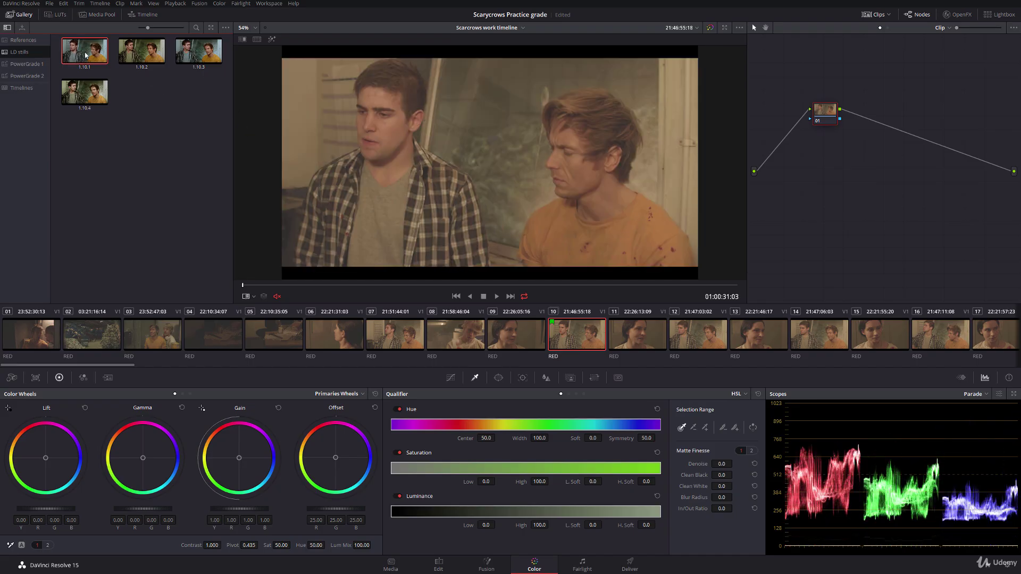
middle_click(85, 54)
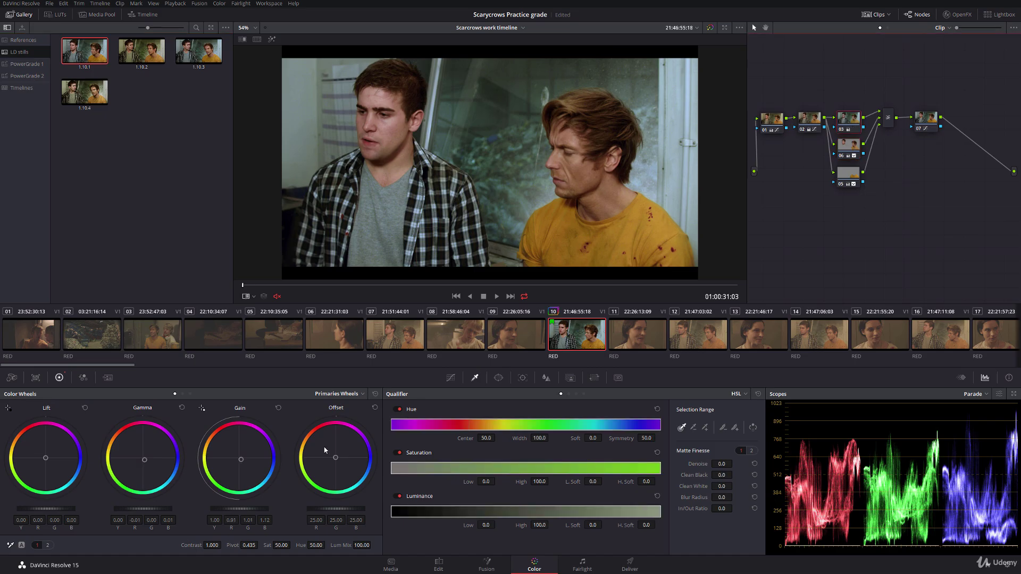
drag(144, 460, 146, 463)
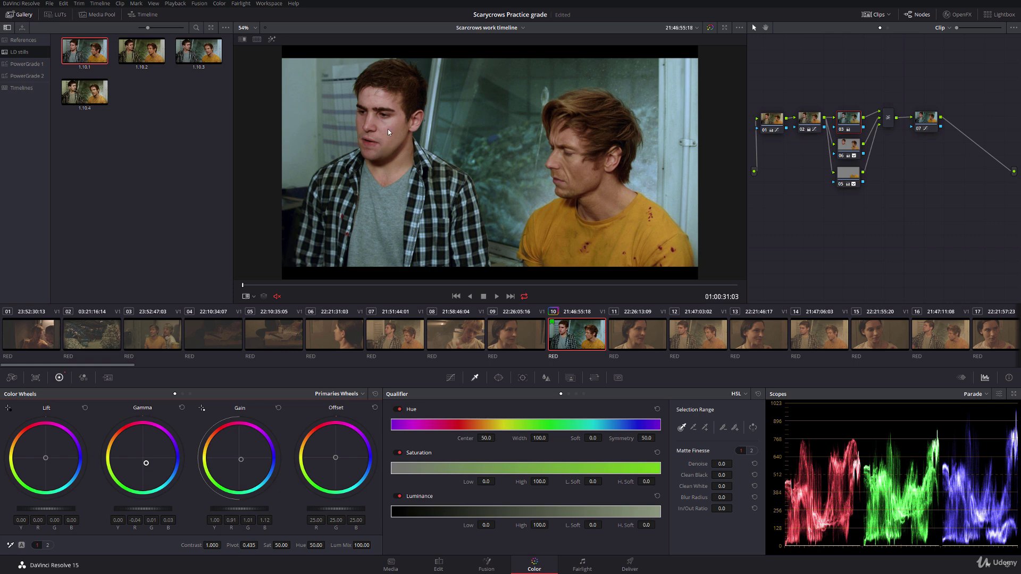
key(ctrl+z)
key(ctrl+z)
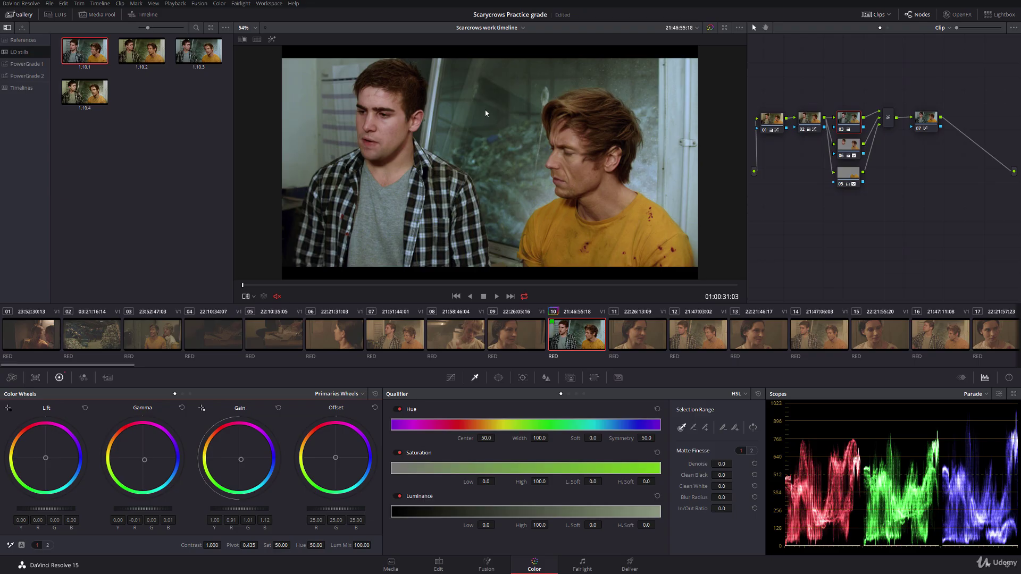
right_click(824, 230)
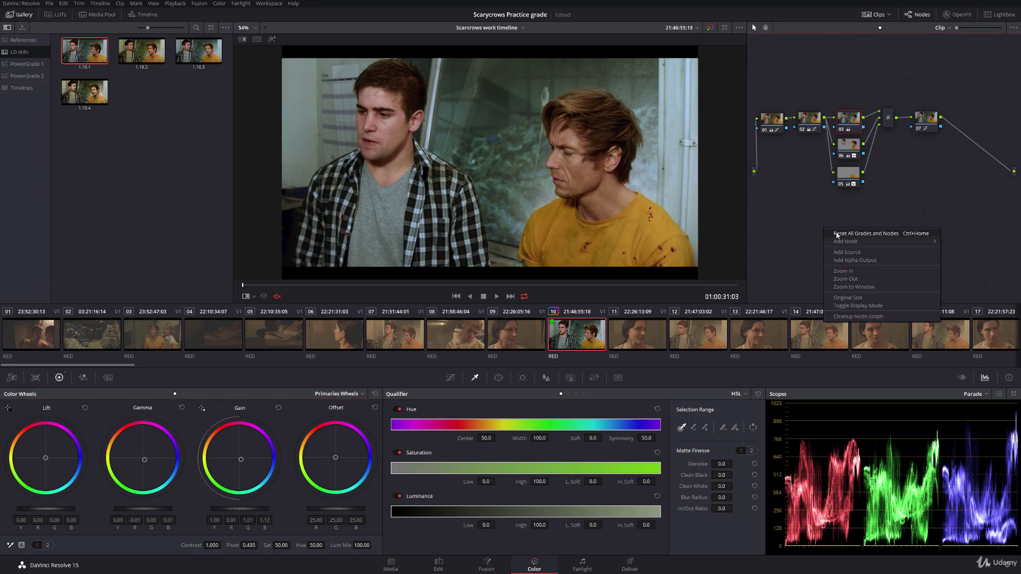
click(836, 234)
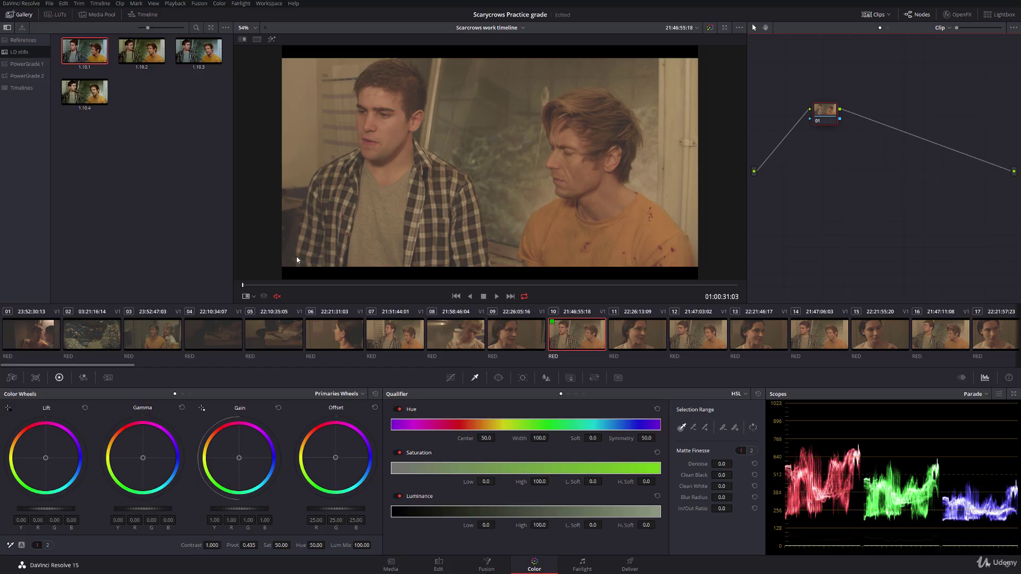
Select the shots of the two actors, starting with clip 7 and adding clips 10, 12, 14 and 16
click(386, 328)
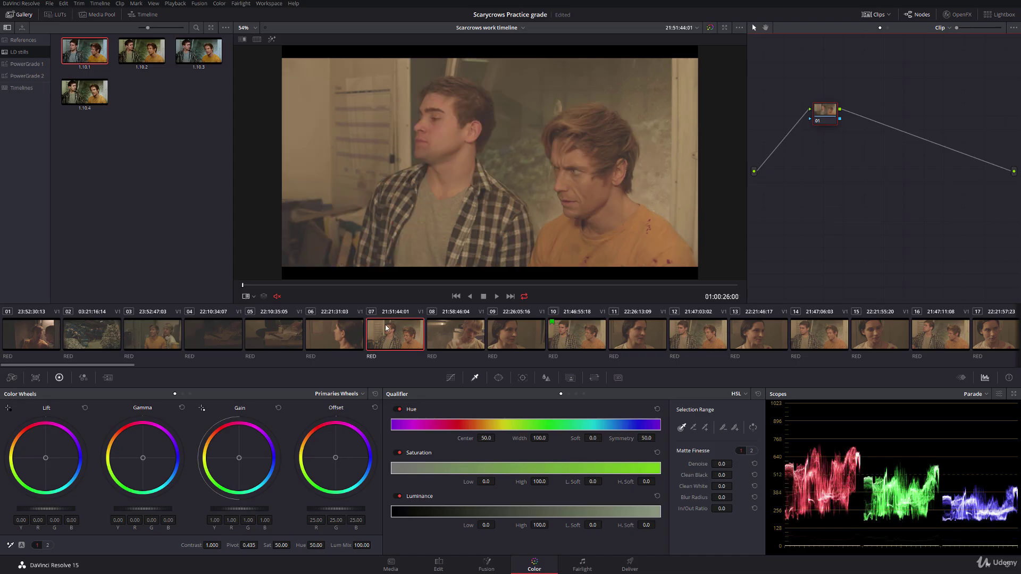
ctrl+click(576, 334)
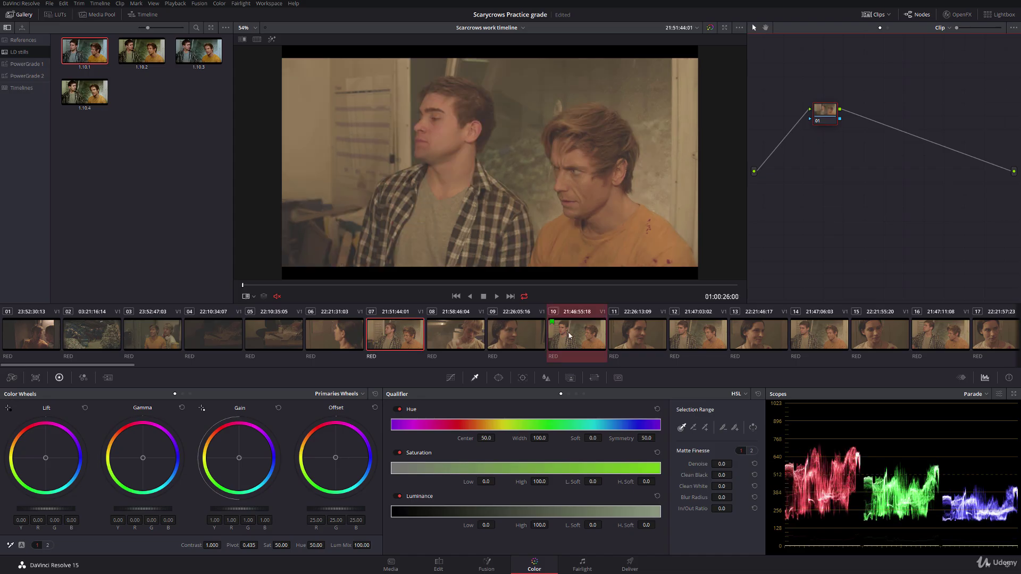
ctrl+click(697, 335)
ctrl+click(819, 338)
ctrl+click(940, 335)
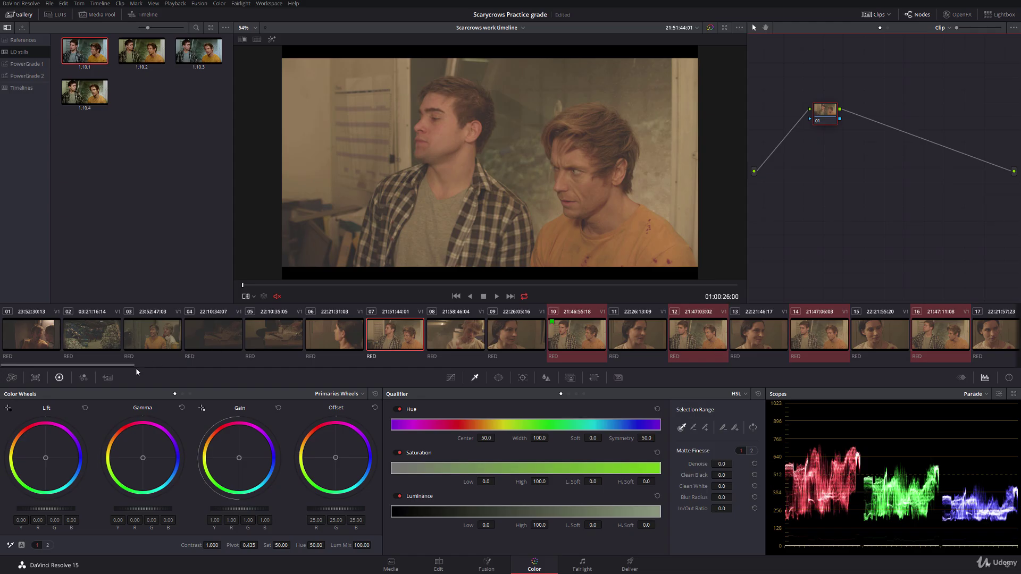
Add the two-actor clips 18, 20, 22, 25, 27, 29 and 31 to the selection
drag(136, 368, 214, 367)
ctrl+click(632, 335)
ctrl+click(755, 345)
ctrl+click(884, 336)
ctrl+click(606, 343)
ctrl+click(726, 339)
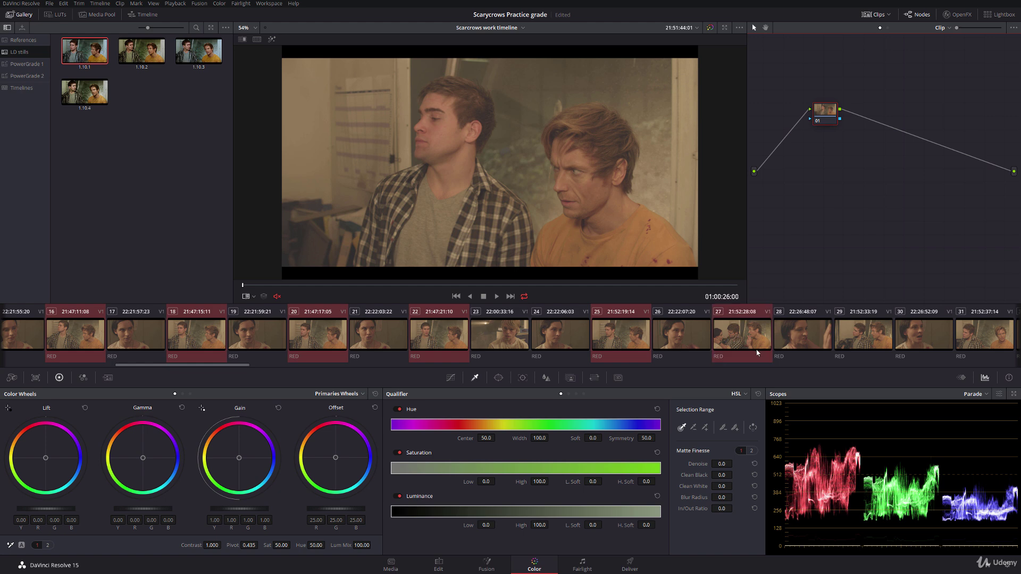
ctrl+click(865, 341)
ctrl+click(981, 347)
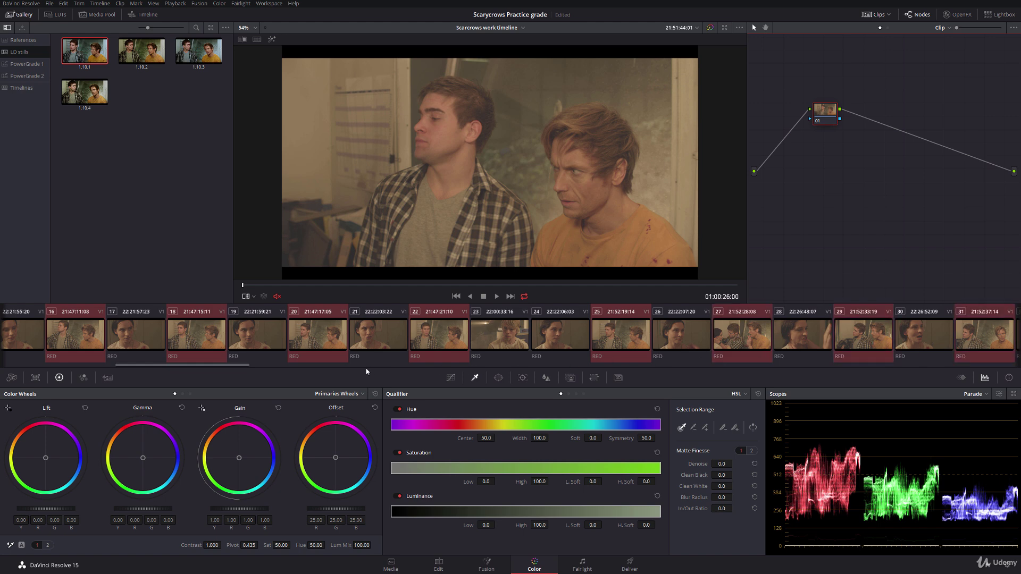
Extend the selection with the two-actor clips 33, 35, 37, 40, 45 and 48
drag(213, 370, 282, 367)
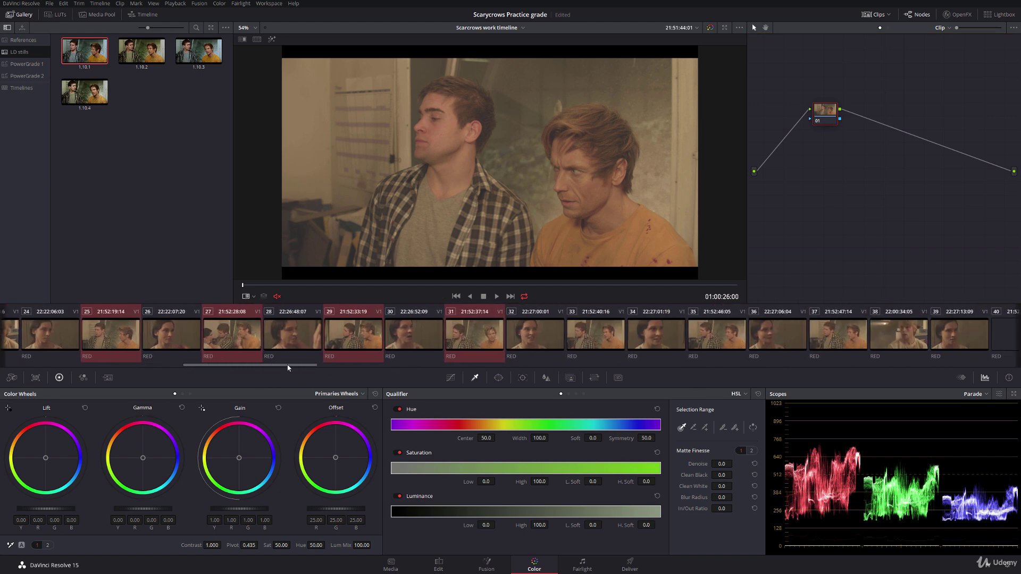
ctrl+click(569, 327)
ctrl+click(722, 342)
ctrl+click(832, 340)
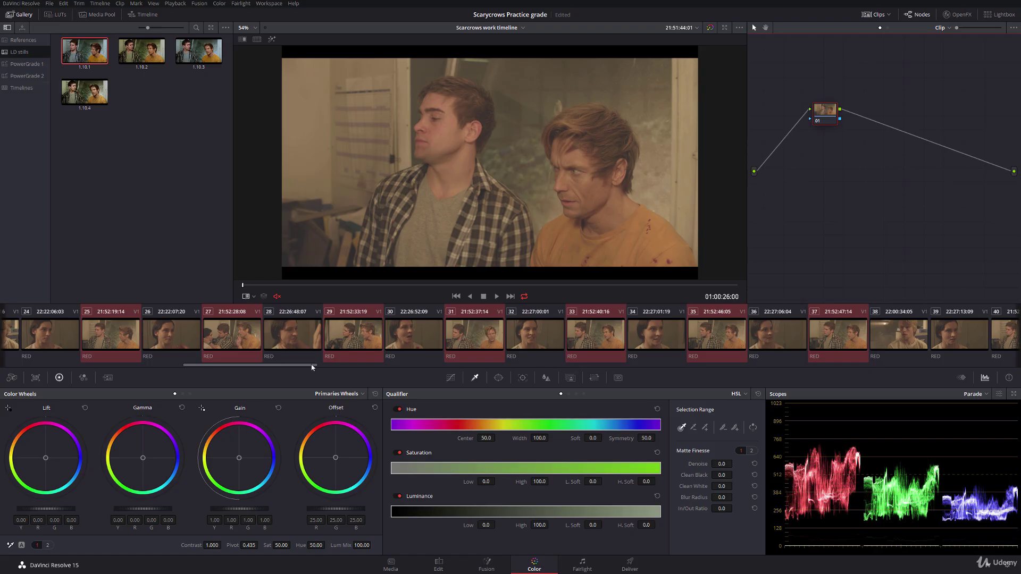
drag(312, 367, 372, 365)
ctrl+click(752, 337)
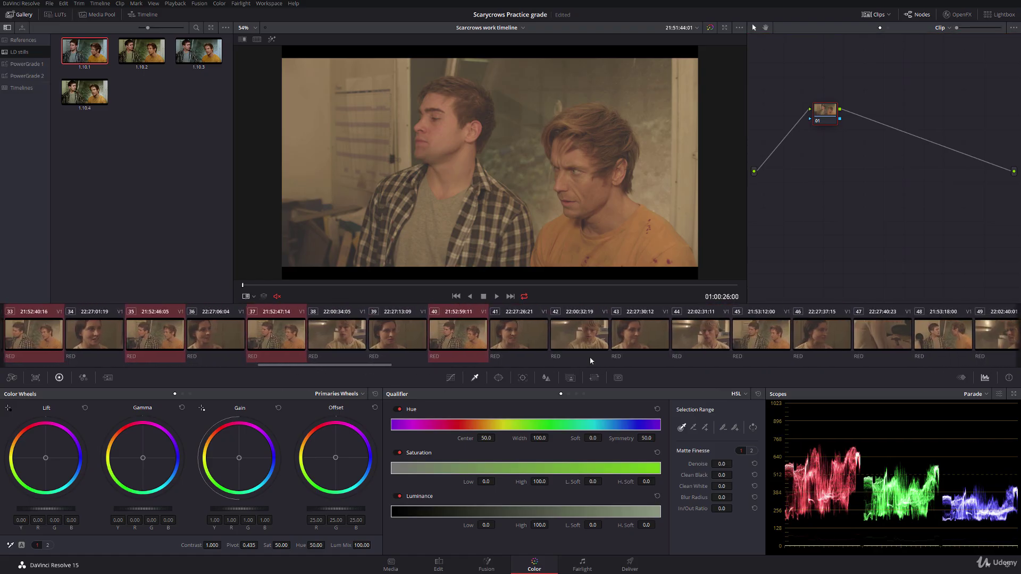
ctrl+click(766, 342)
ctrl+click(939, 335)
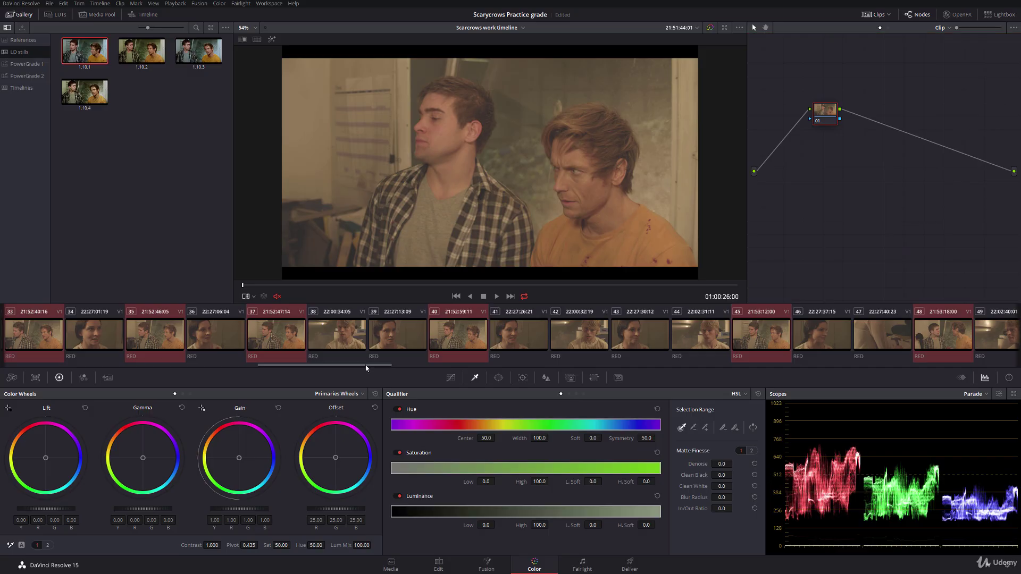
Add clips 50, 52, 55 and 58 to the selection and put all selected clips into a new group named "2 actors"
drag(363, 365, 460, 366)
ctrl+click(668, 332)
ctrl+click(771, 347)
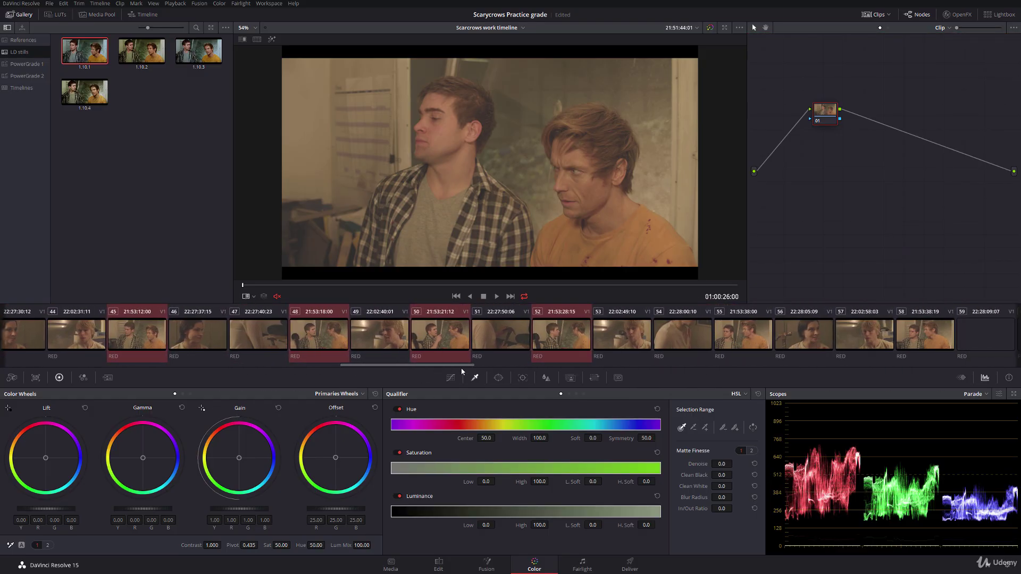
ctrl+click(742, 338)
ctrl+click(926, 338)
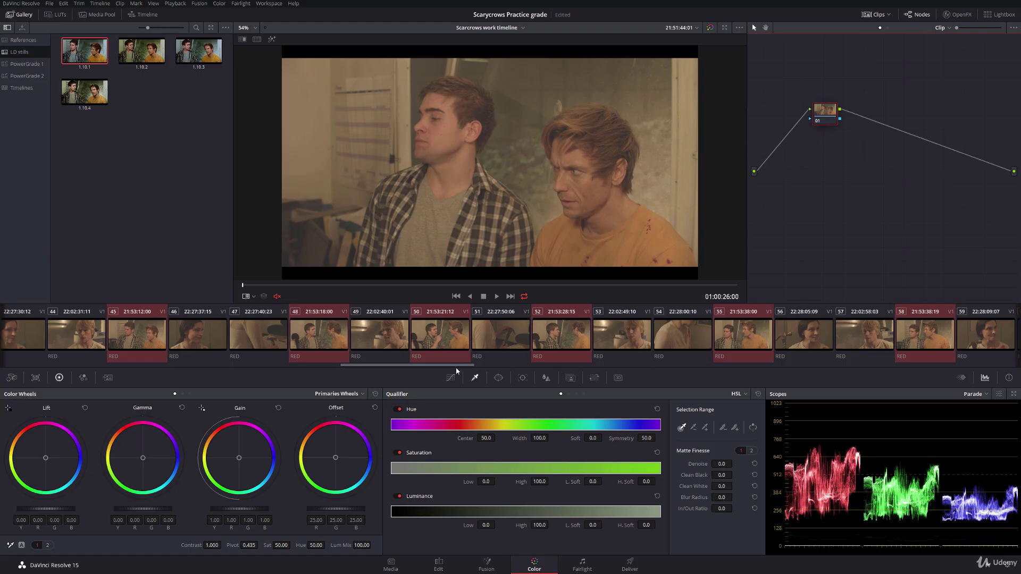
drag(462, 366, 195, 365)
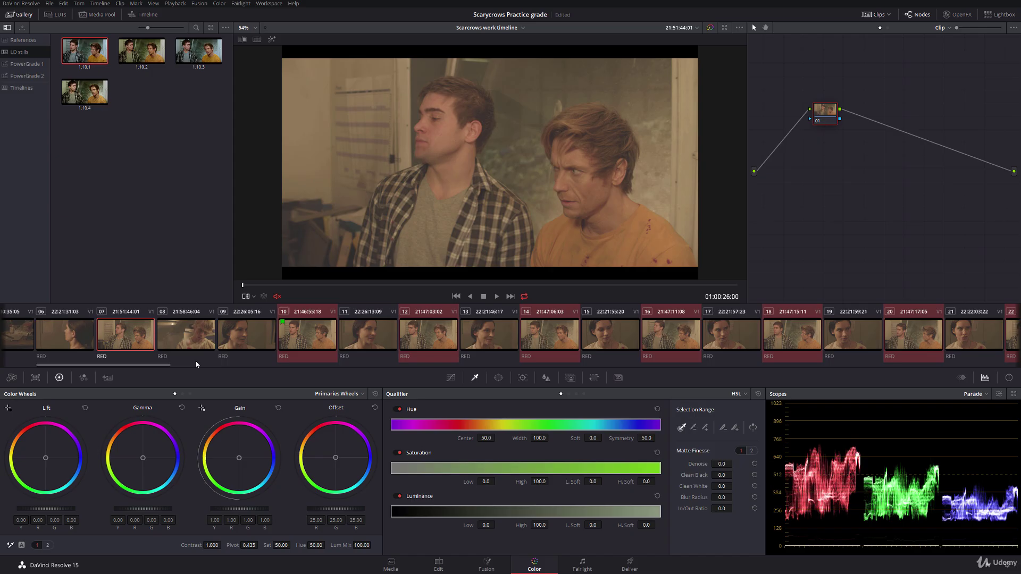
right_click(321, 335)
mouse_move(378, 147)
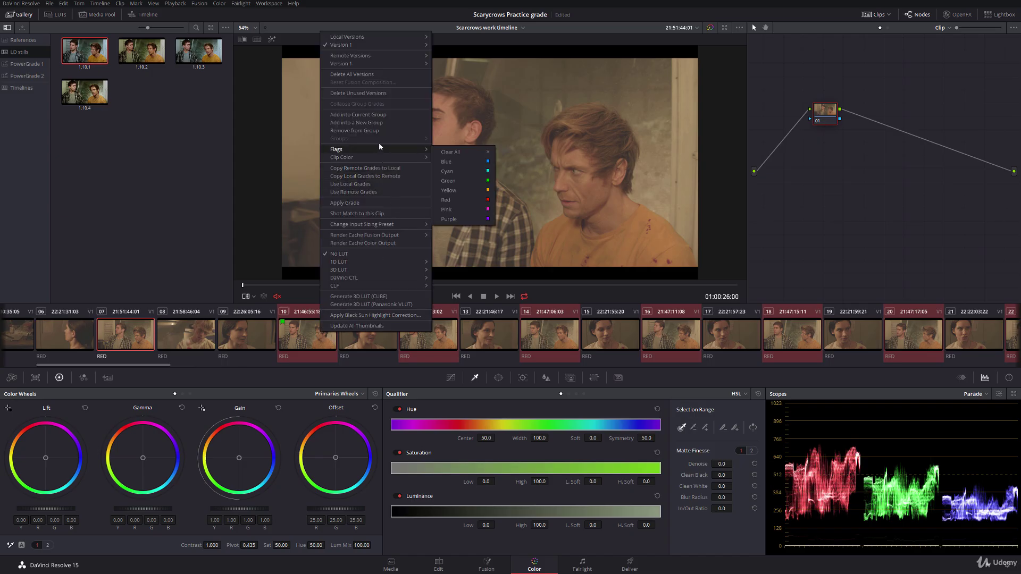
click(378, 121)
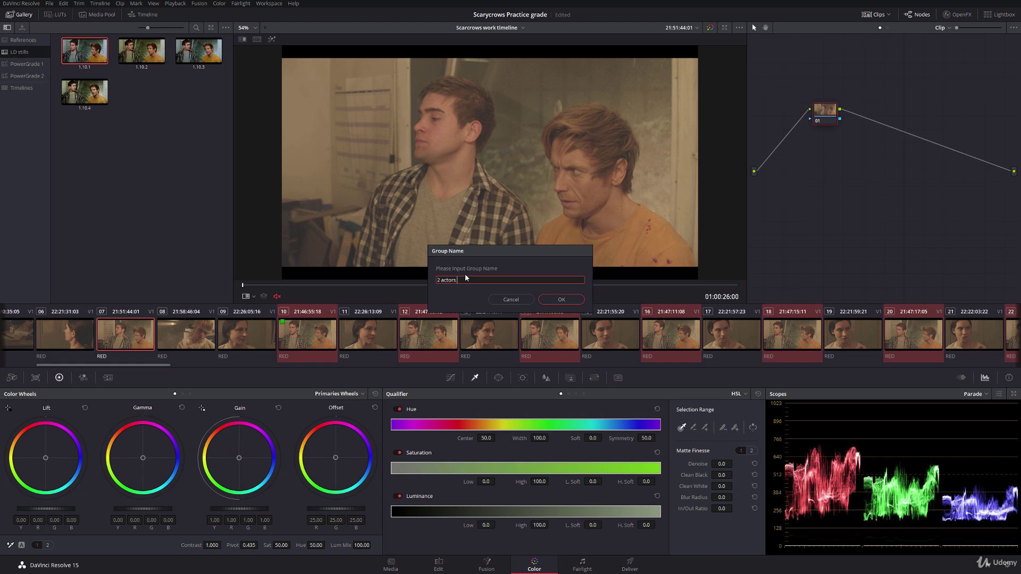
click(561, 299)
Check clip 6 by scrubbing to its end, and select it with the actress close-ups 9, 11, 13, 15, 17, 19 and 21
click(238, 334)
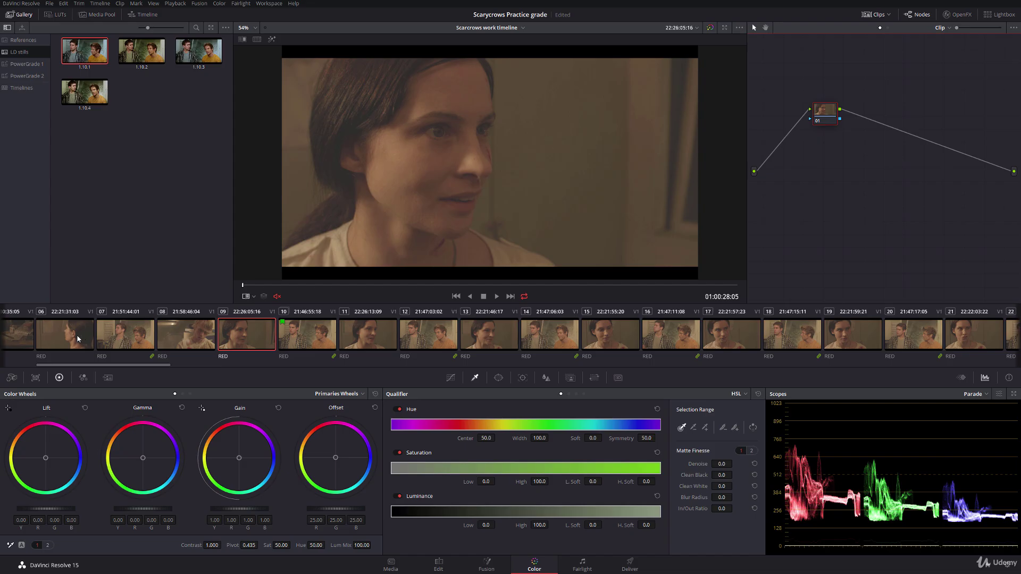
click(64, 343)
drag(264, 286, 740, 290)
ctrl+click(244, 340)
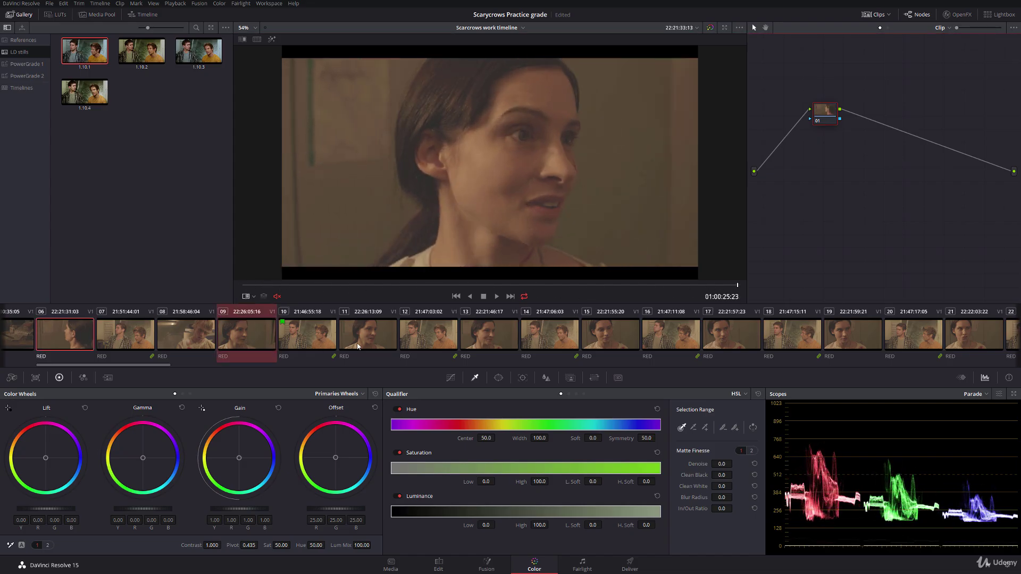
ctrl+click(367, 335)
ctrl+click(484, 335)
ctrl+click(605, 336)
ctrl+click(726, 330)
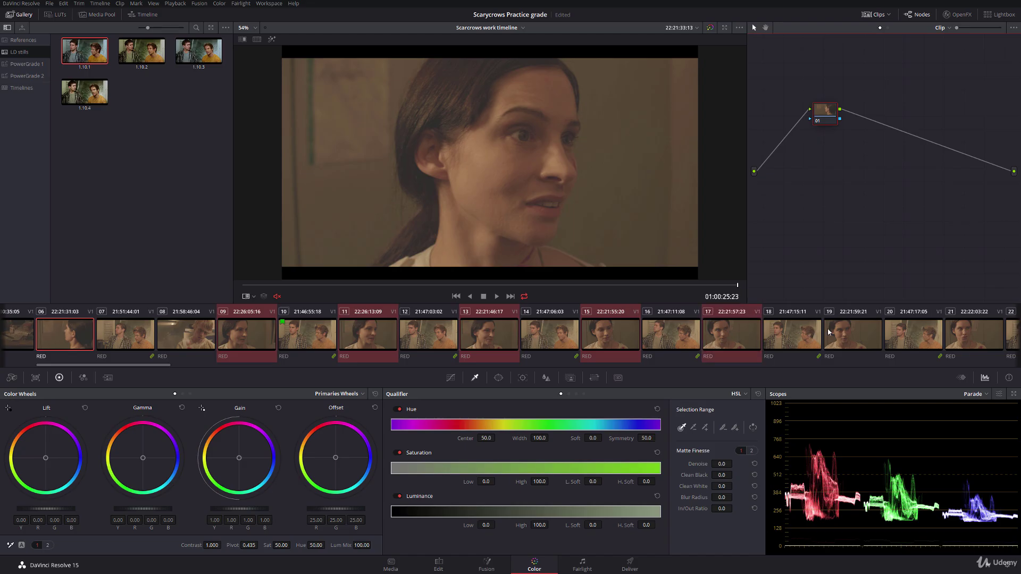
ctrl+click(829, 332)
ctrl+click(950, 330)
Add the actress close-ups 24, 26, 28, 30, 32, 34, 36 and 39 to the selection
drag(158, 365, 227, 365)
ctrl+click(779, 336)
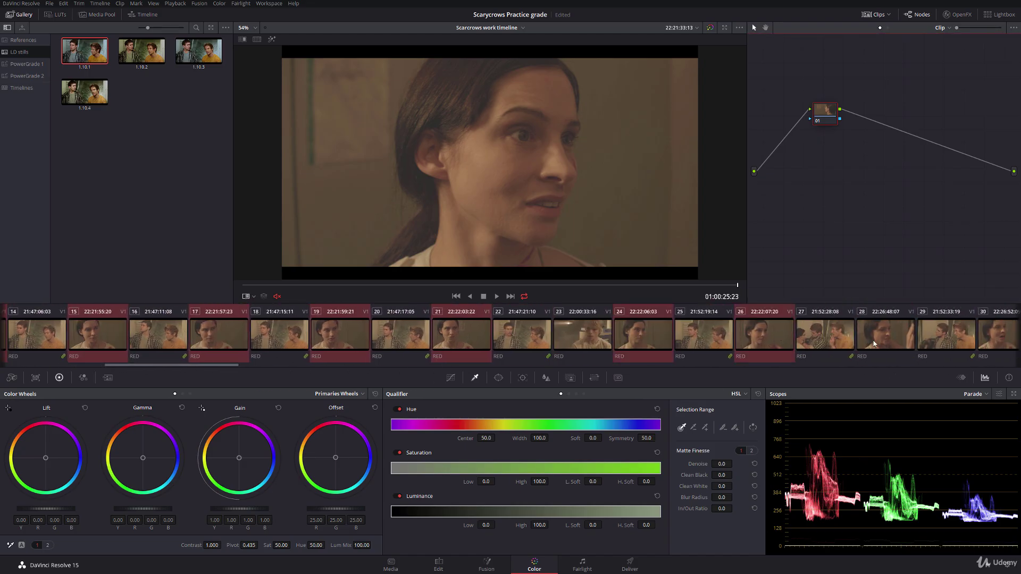
ctrl+click(885, 334)
ctrl+click(998, 334)
drag(214, 365, 301, 364)
ctrl+click(452, 336)
ctrl+click(610, 347)
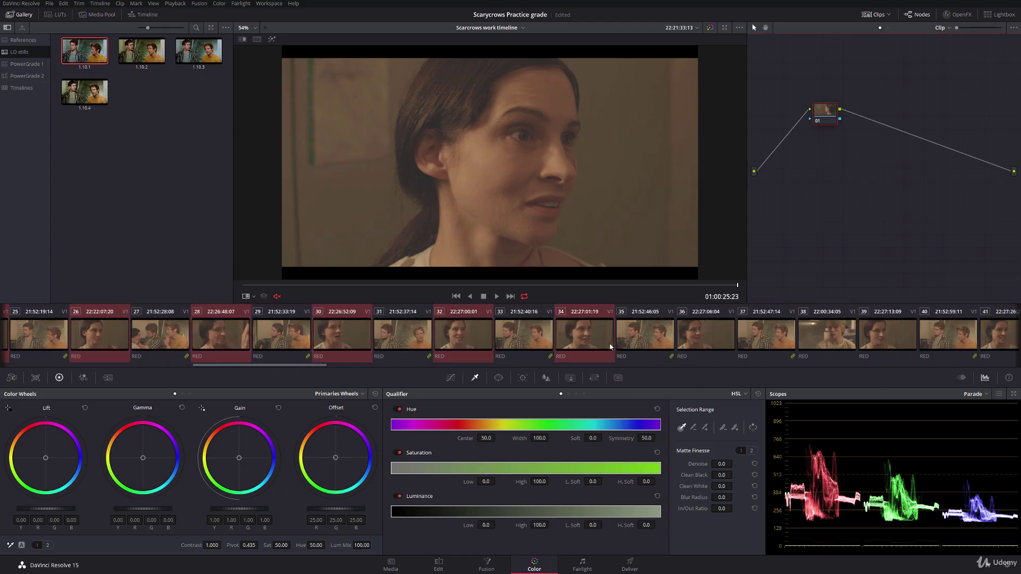
ctrl+click(724, 338)
ctrl+click(887, 335)
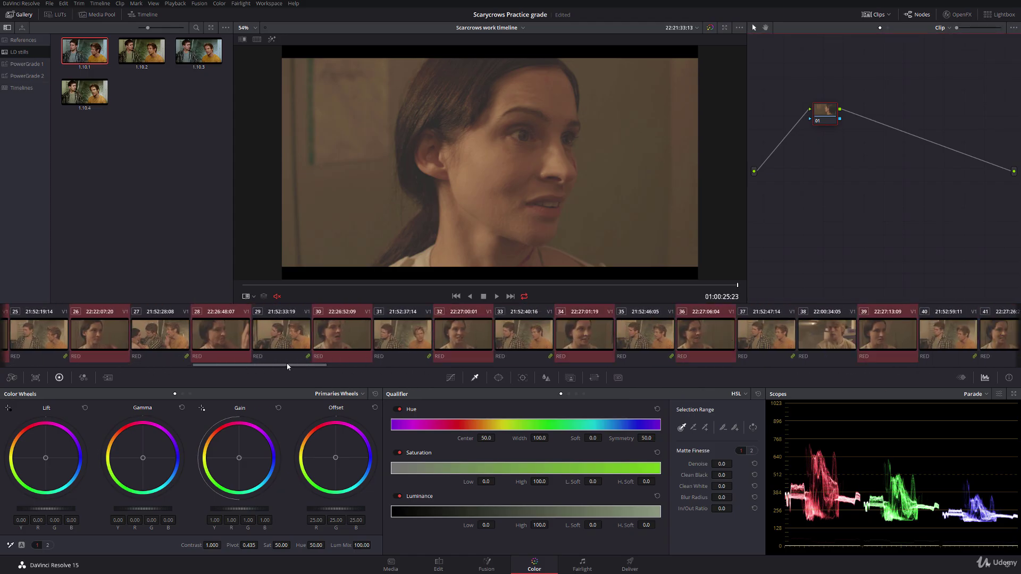
Add clips 41, 43, 46, 56 and 59 to the selection and put all selected clips into a new group named "Actress CU"
drag(295, 366, 363, 367)
ctrl+click(499, 335)
ctrl+click(636, 335)
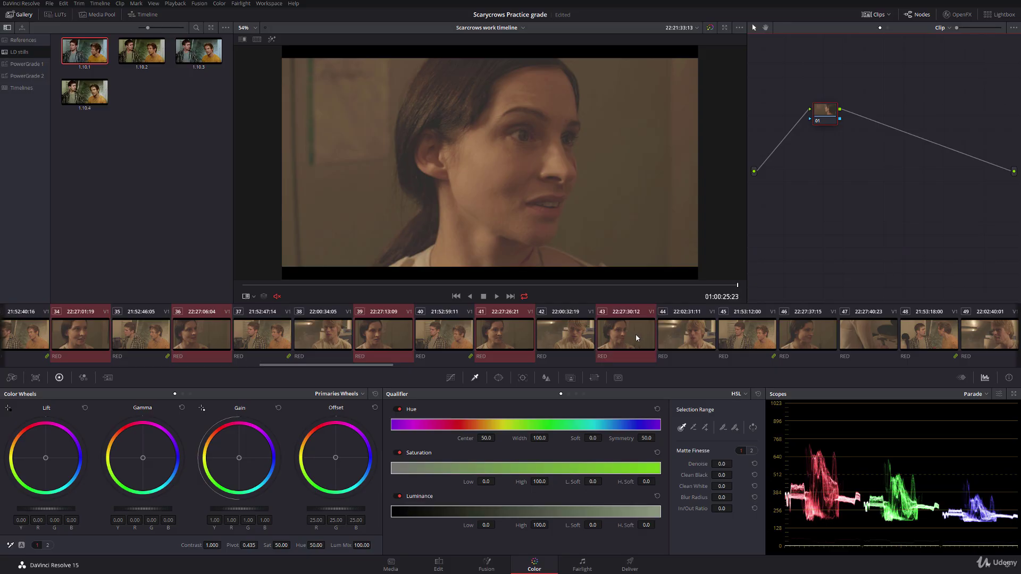
ctrl+click(818, 326)
drag(359, 366, 476, 366)
ctrl+click(604, 333)
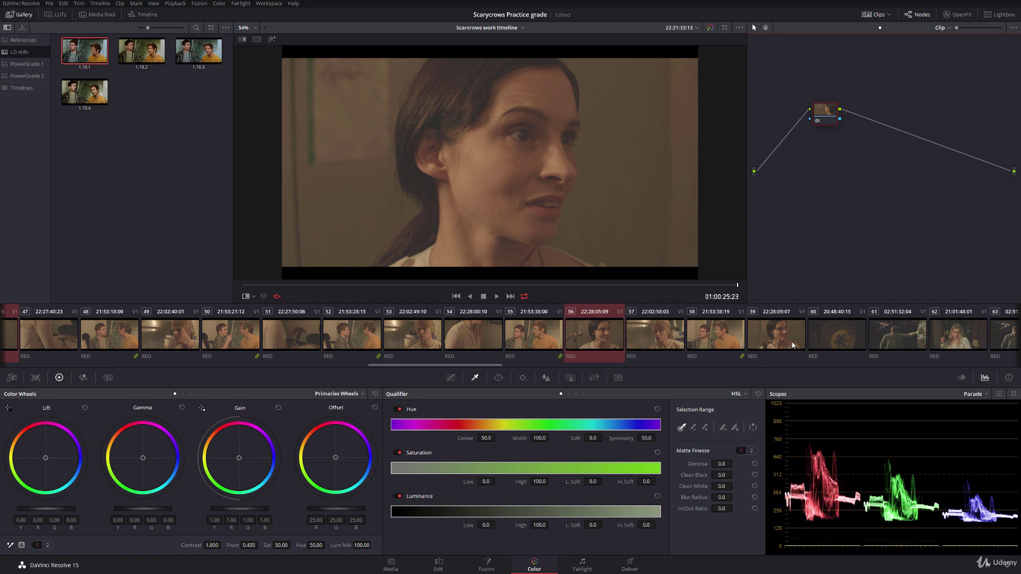
ctrl+click(792, 345)
right_click(594, 336)
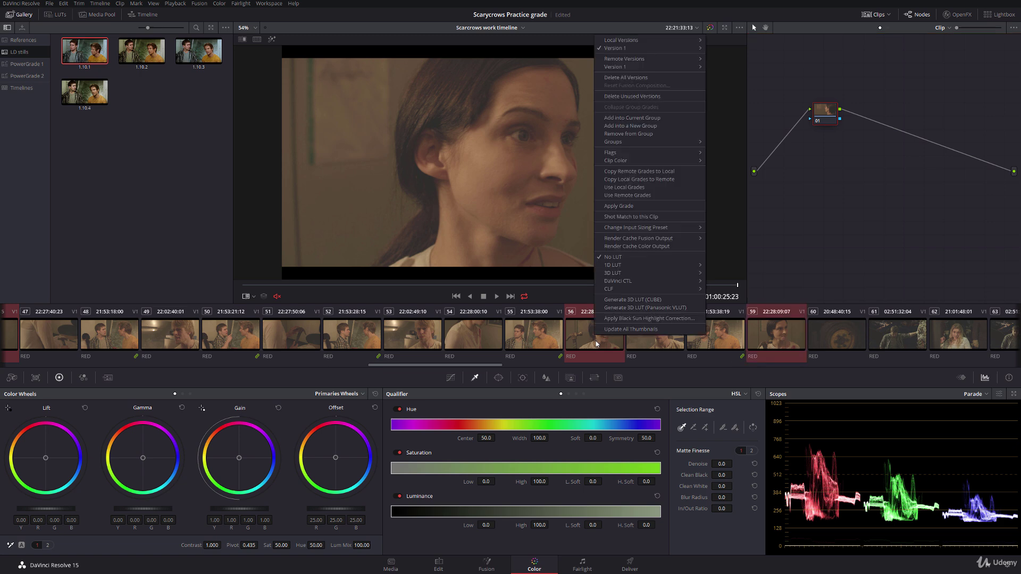
click(646, 126)
text(Actress CU)
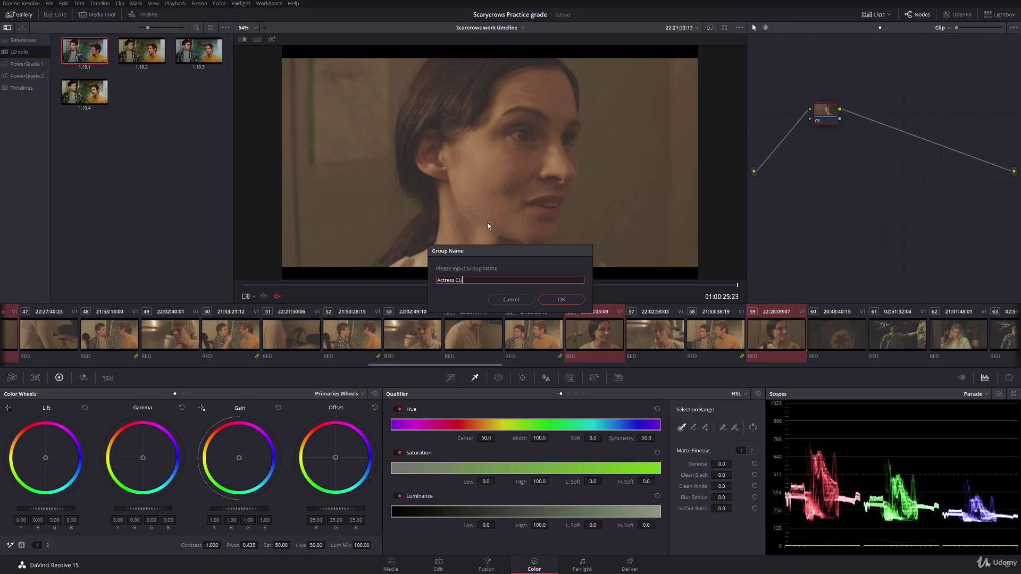
click(575, 301)
Select the shots of the blond man in the light T-shirt, starting from clip 8 and including clips 42 and 44
drag(485, 366, 214, 365)
click(721, 337)
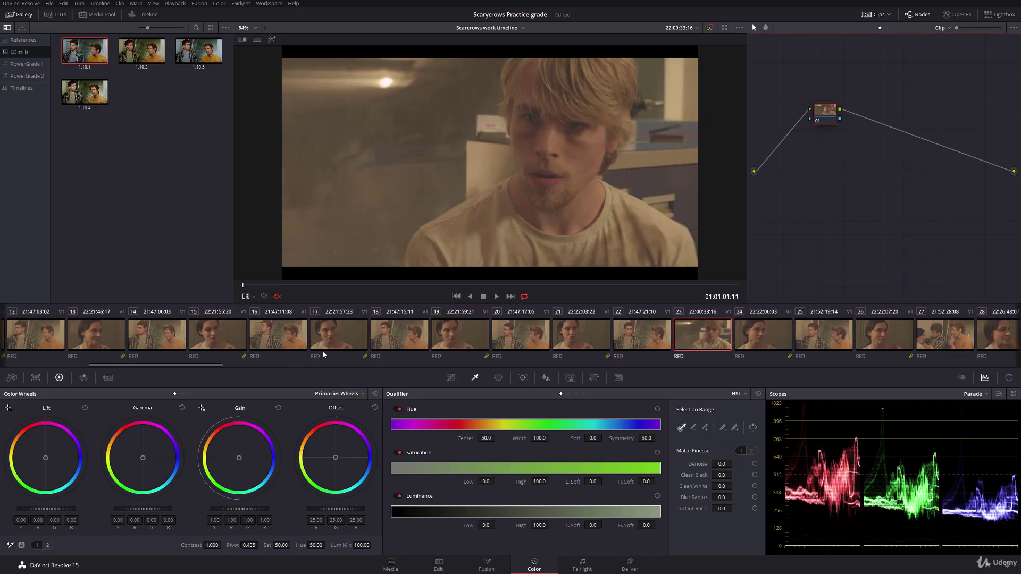
drag(216, 369, 141, 368)
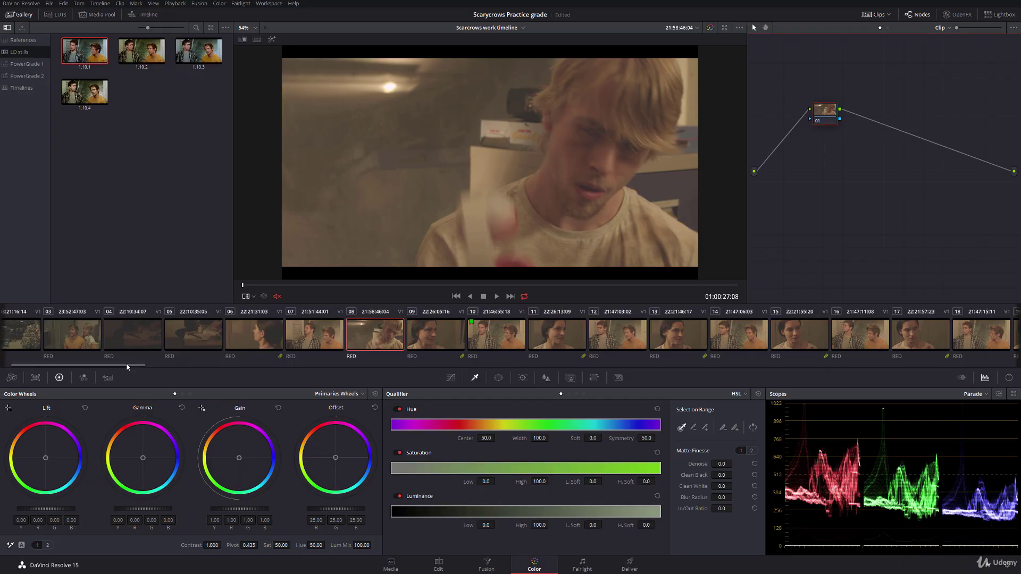
drag(128, 367, 466, 365)
click(670, 352)
click(681, 339)
ctrl+click(426, 337)
ctrl+click(512, 339)
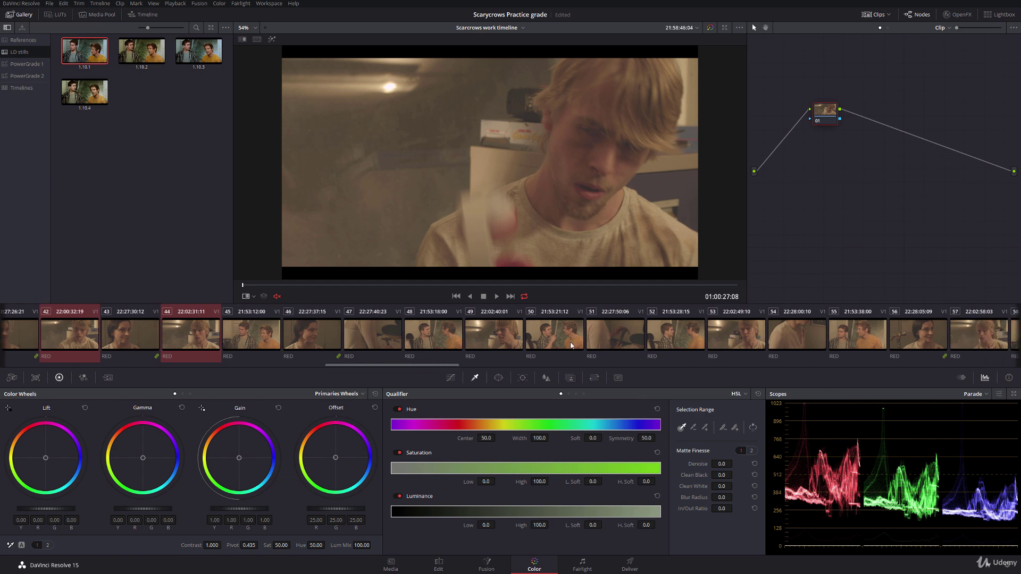
Add clips 49, 53 and 57 to the selection and put all selected clips into a new group named "Actor CU"
drag(410, 368, 415, 368)
ctrl+click(466, 336)
ctrl+click(704, 339)
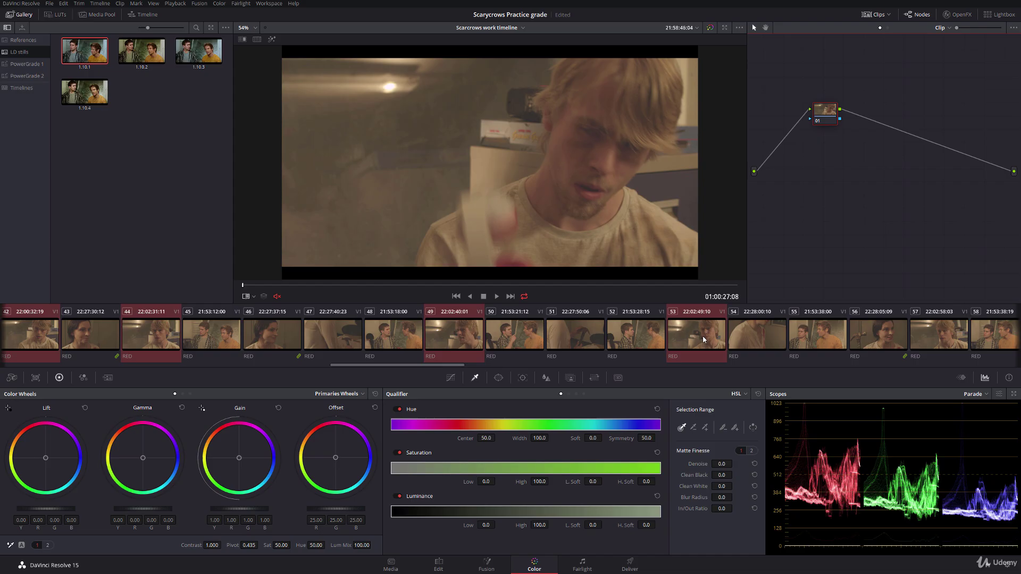
ctrl+click(946, 346)
drag(455, 366, 514, 368)
right_click(522, 331)
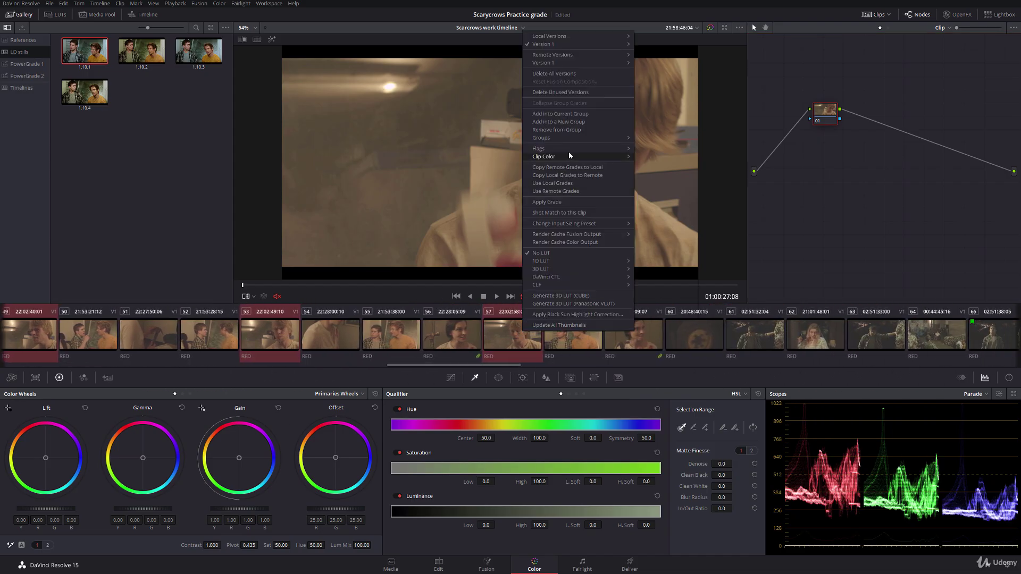
click(582, 121)
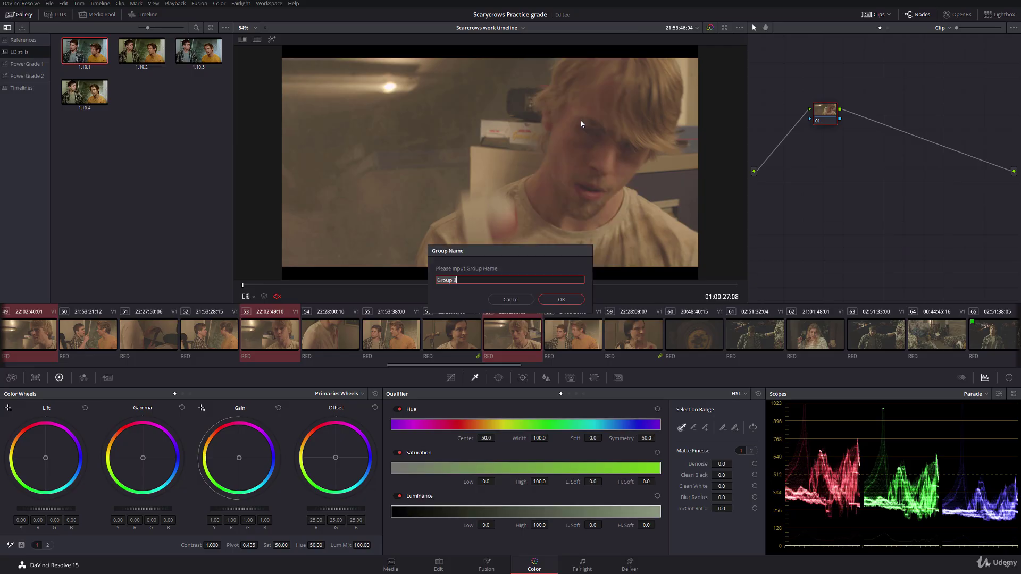
text(Actor CU)
click(561, 299)
Review the clips towards the end of the timeline, including clips 58 and 66, to see where the scene's shots stop
drag(519, 366, 535, 366)
click(513, 341)
click(474, 343)
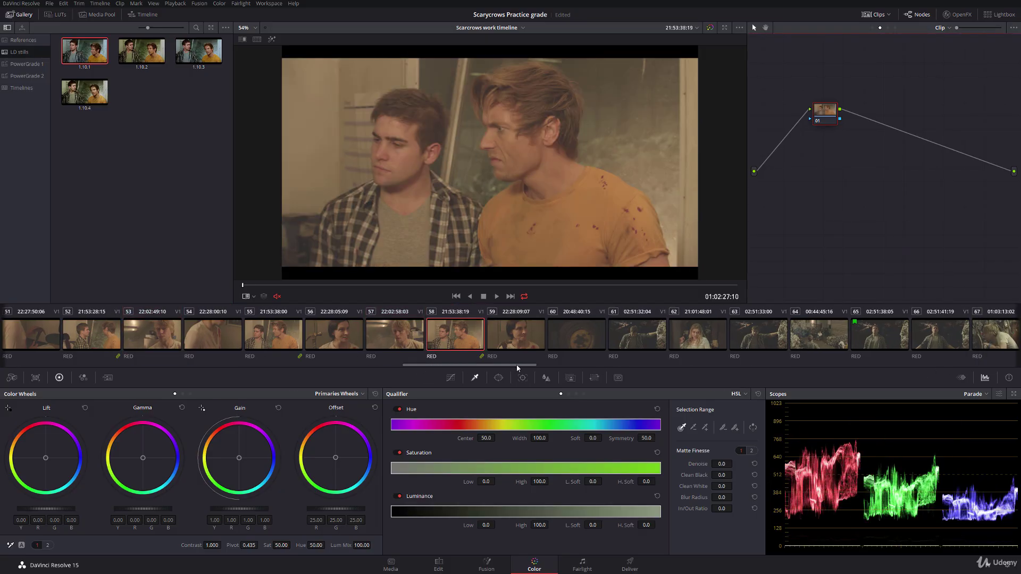
drag(517, 367, 127, 359)
click(588, 340)
click(627, 341)
click(771, 337)
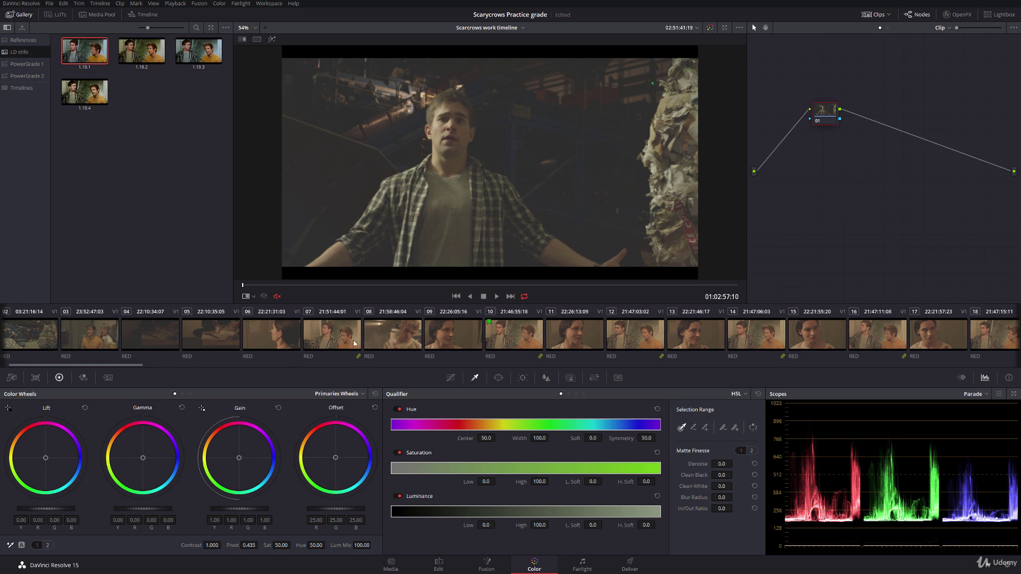
Apply the grade from gallery still 1.10.1 to the two men's shot group at Group Pre-Clip level, working from clip 7
click(337, 339)
click(872, 27)
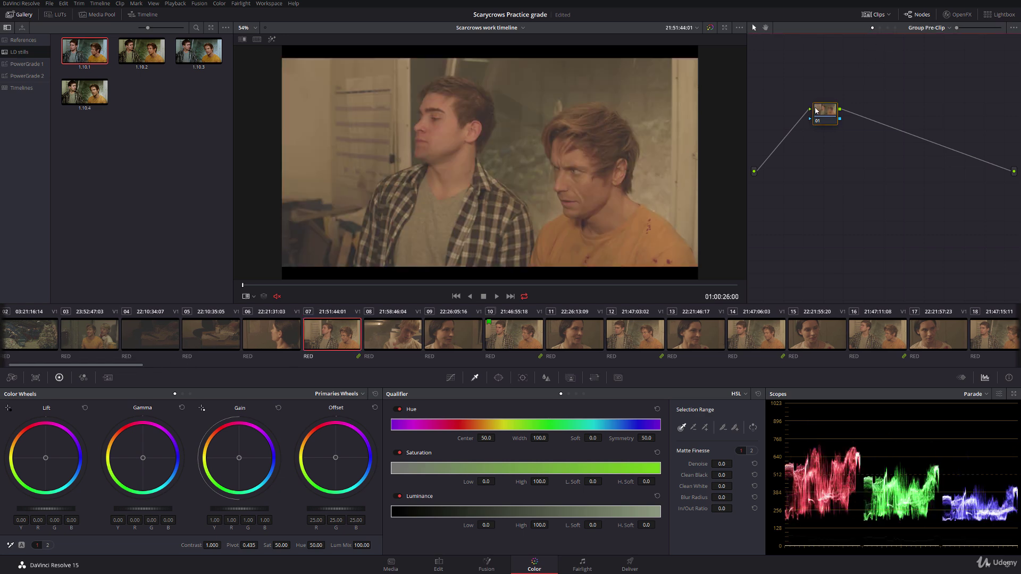
mouse_move(80, 53)
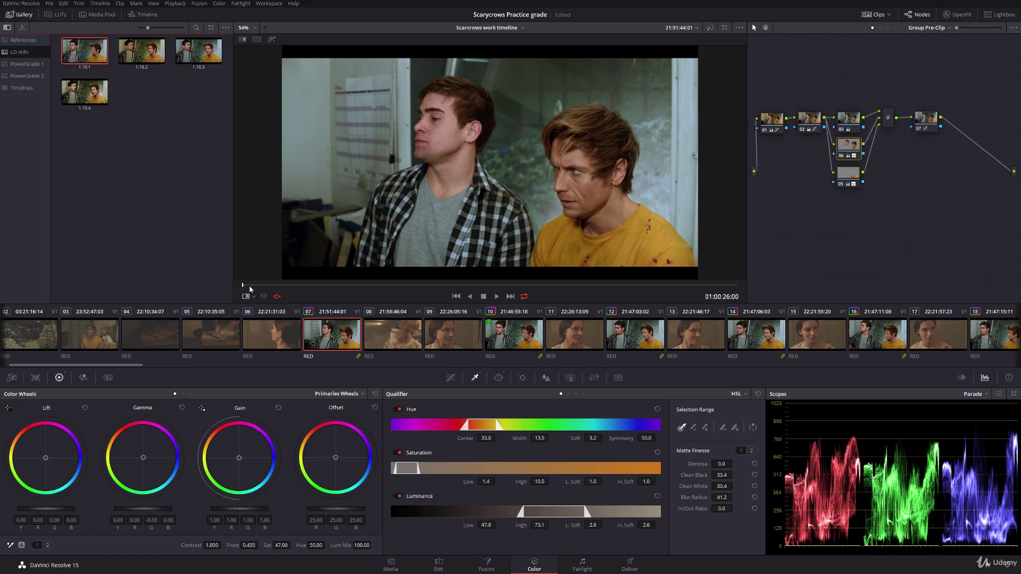
Check the group grade on clips 7, 10, 12, 14 and 16 by scrubbing through the shots
drag(243, 286, 578, 286)
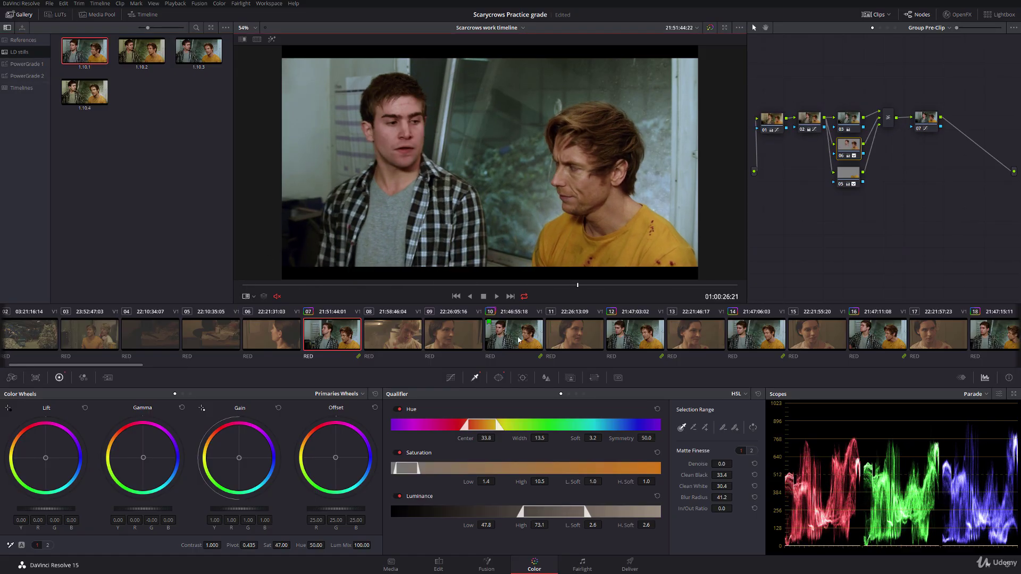
click(519, 341)
drag(246, 286, 560, 286)
click(633, 336)
drag(282, 288, 640, 282)
click(755, 335)
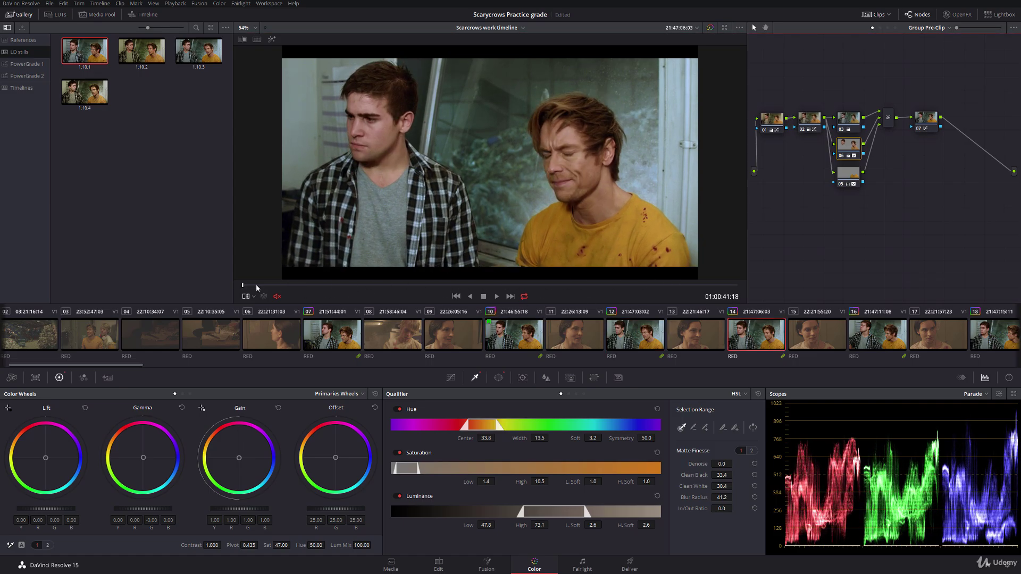
drag(256, 284, 648, 285)
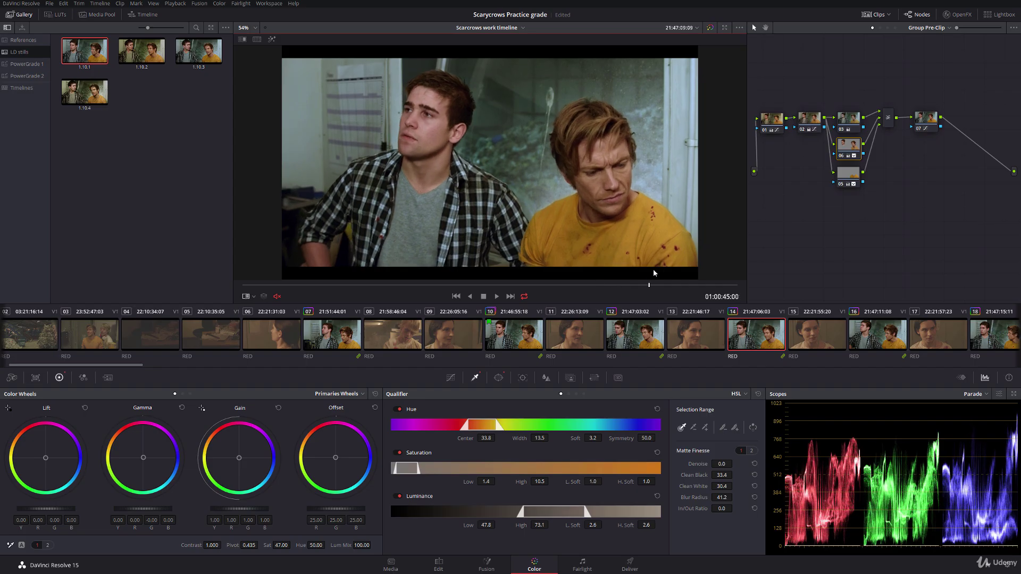
click(894, 340)
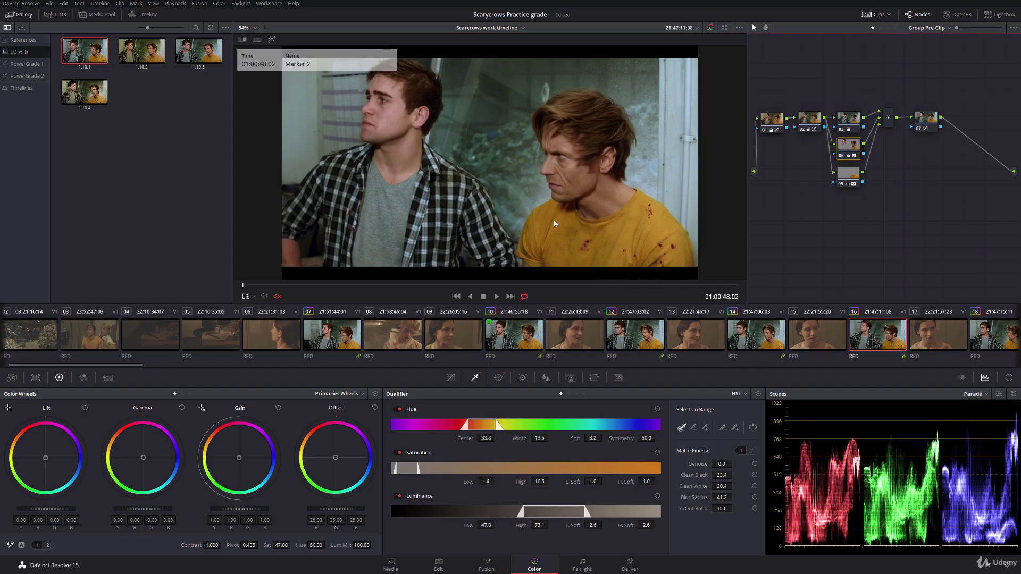
drag(262, 289, 596, 286)
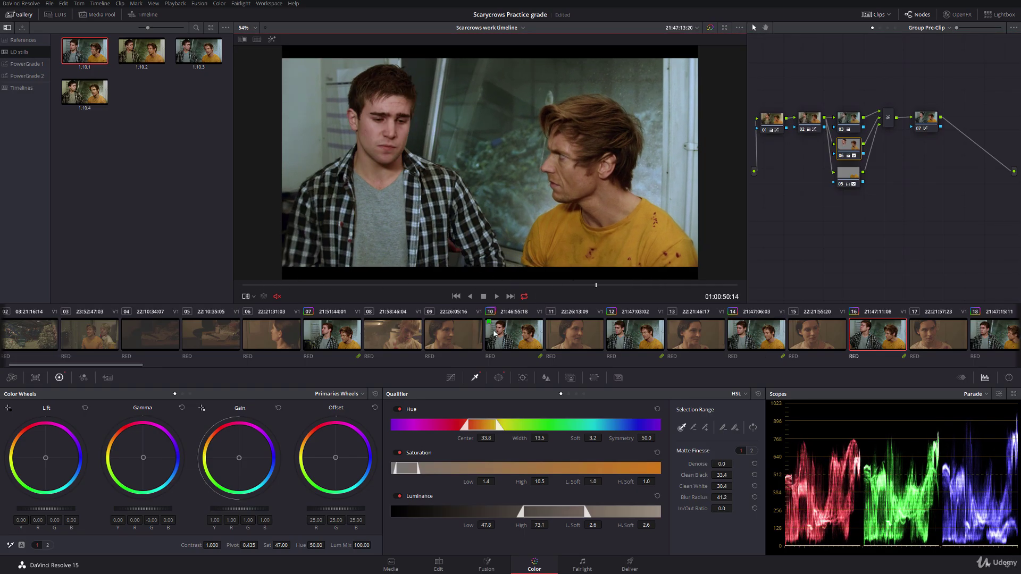
Check the group grade on clips 18, 20 and 27, examining the three-person framing in clip 27
drag(122, 365, 179, 365)
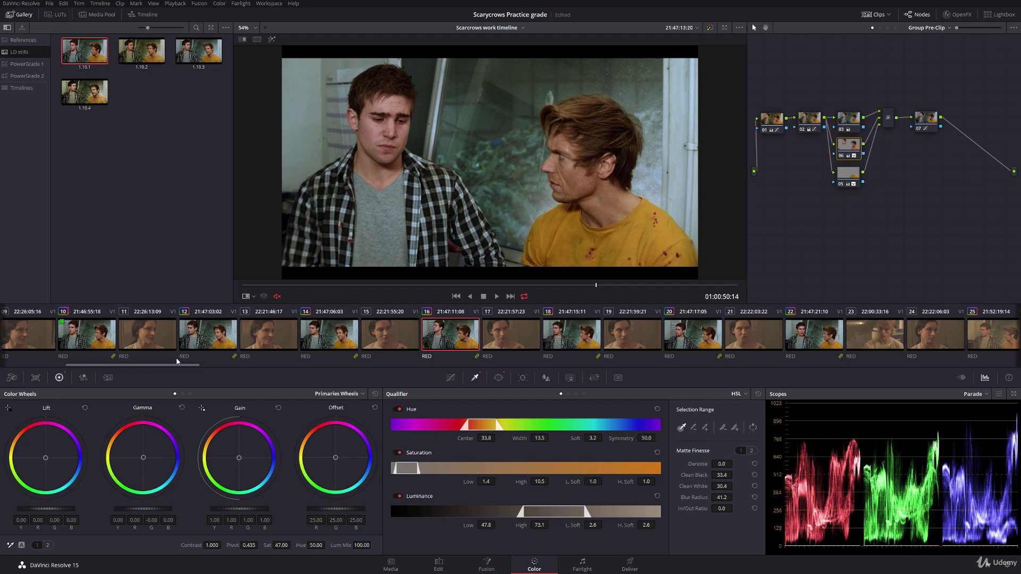
click(578, 335)
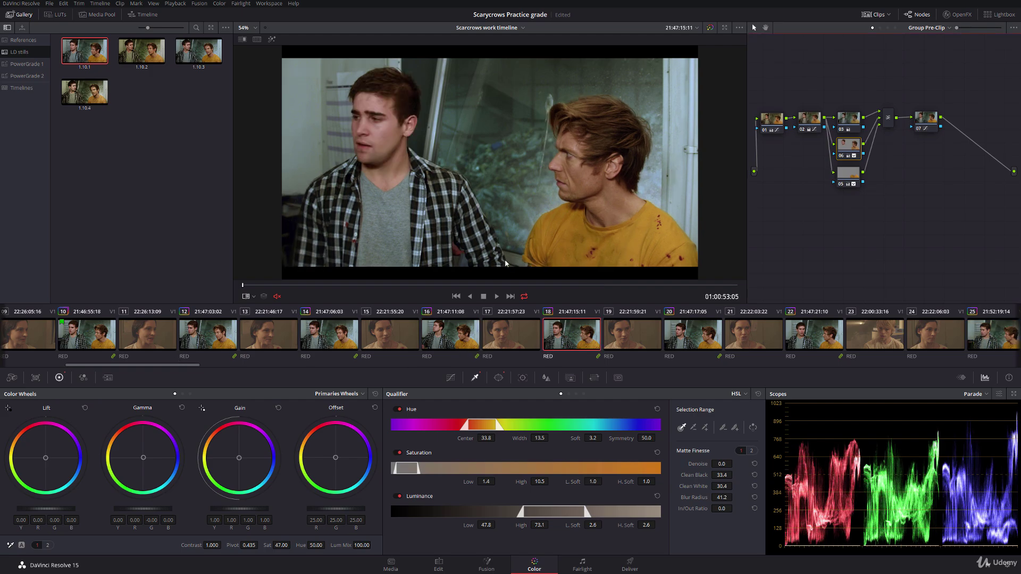
click(693, 335)
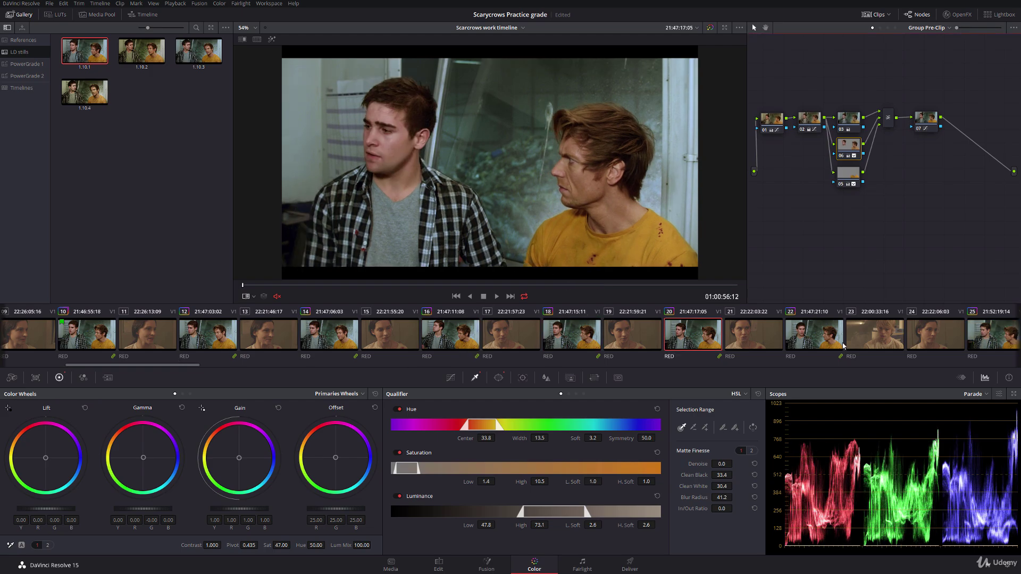
click(874, 335)
drag(183, 362, 269, 364)
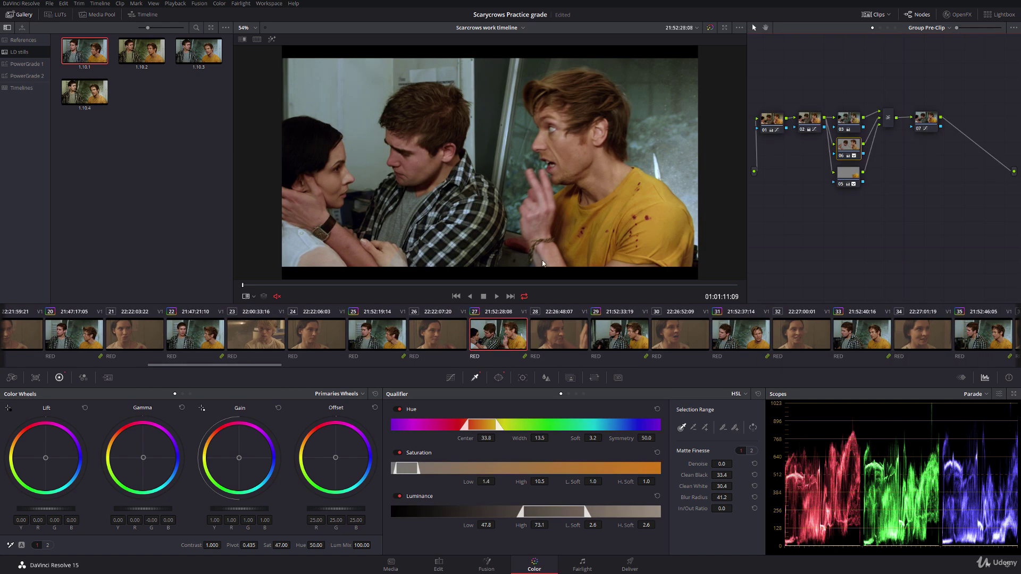
drag(541, 253, 546, 237)
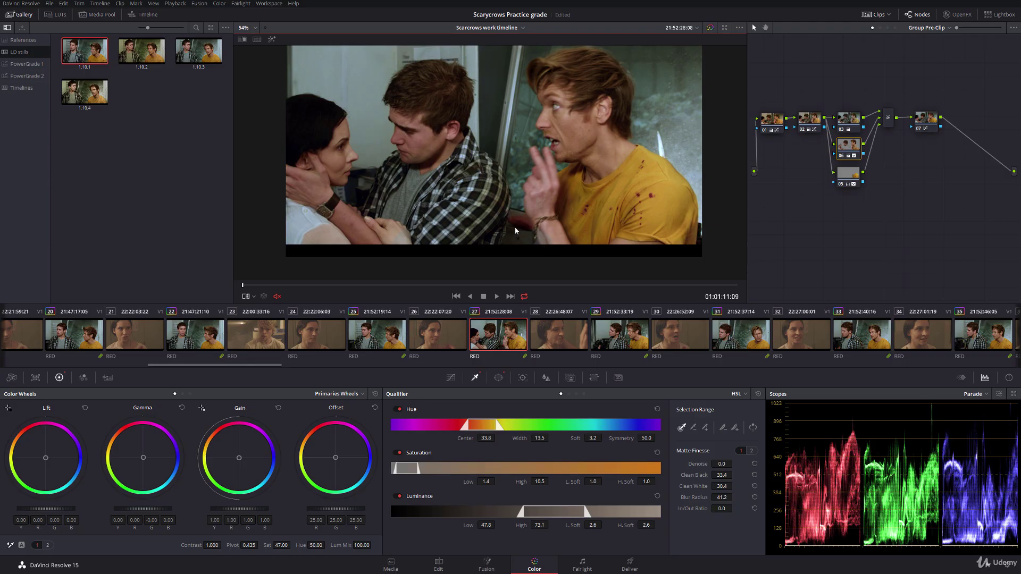
key(shift+z)
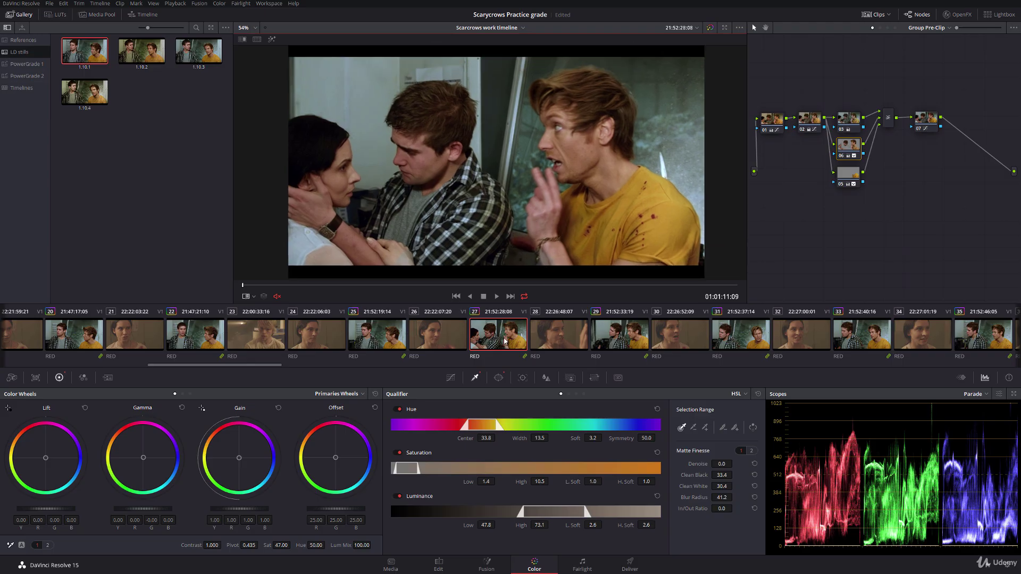
Check the group grade on clips 29, 31, 33, 35, 37, 40 and 45, scrubbing through clip 37
click(604, 341)
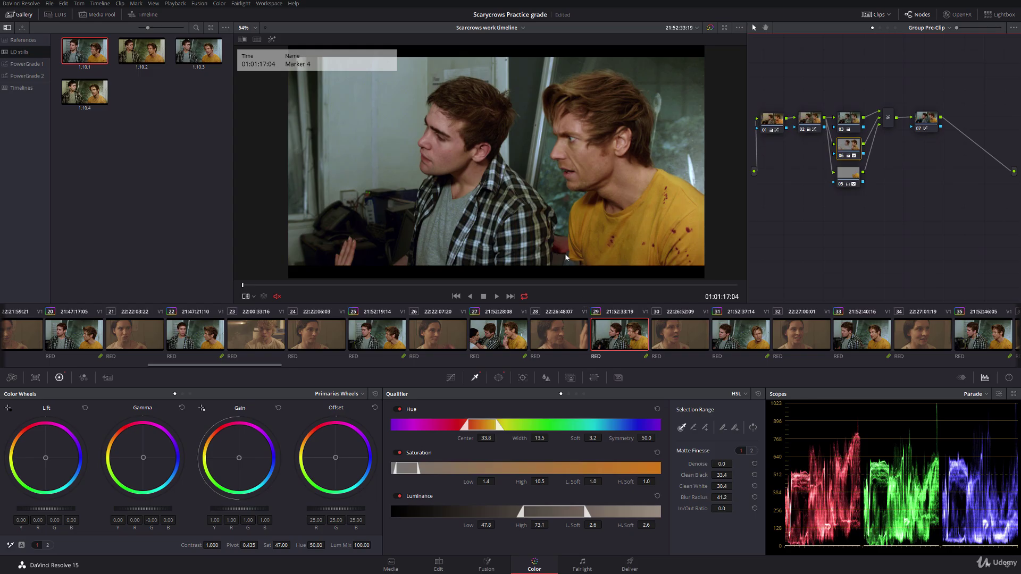
drag(578, 251, 566, 218)
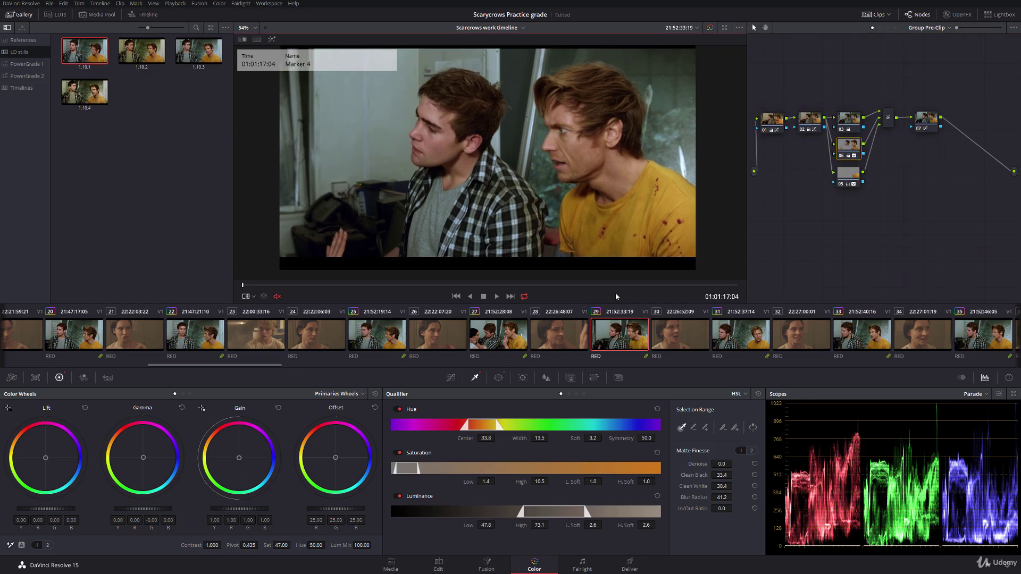
key(shift+z)
click(734, 328)
click(877, 348)
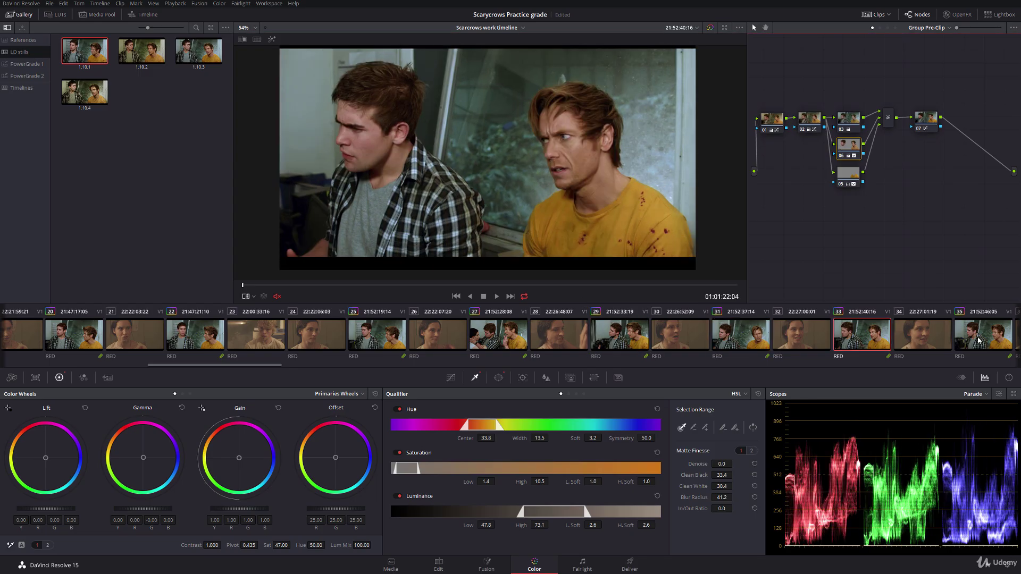
click(980, 340)
drag(275, 366, 313, 365)
click(836, 335)
drag(311, 281, 684, 287)
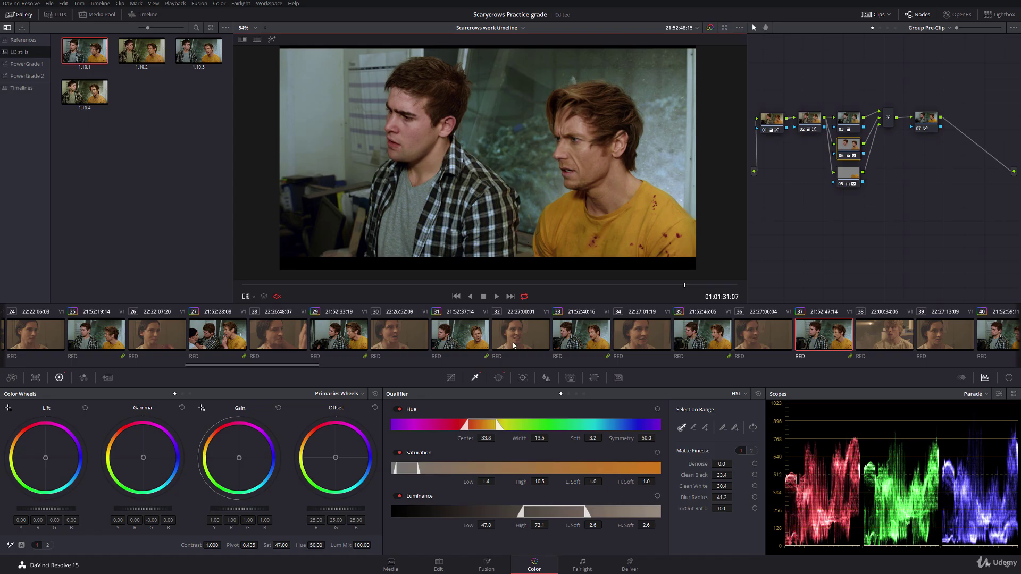
drag(324, 365, 368, 367)
click(587, 341)
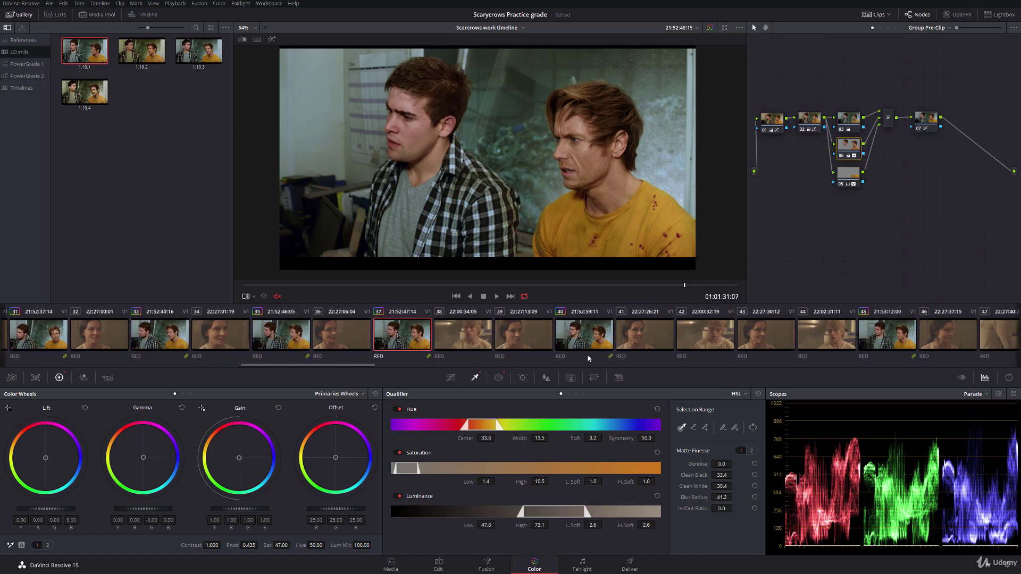
click(882, 339)
Apply the grade from gallery still 1.10.1 to the actress close-up group at Group Pre-Clip level, working from clip 9
scroll(273, 344, left, 10)
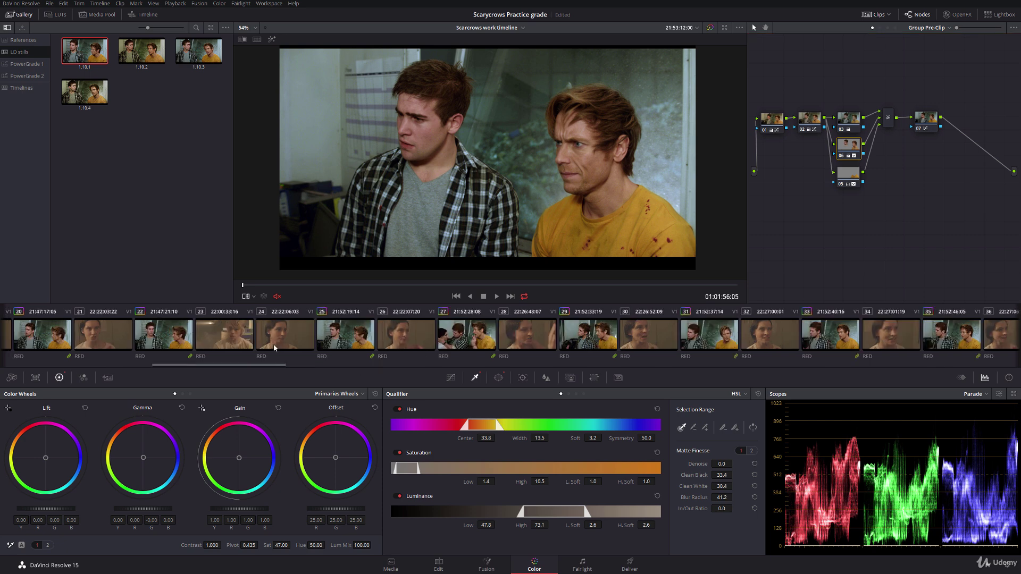
scroll(204, 344, left, 8)
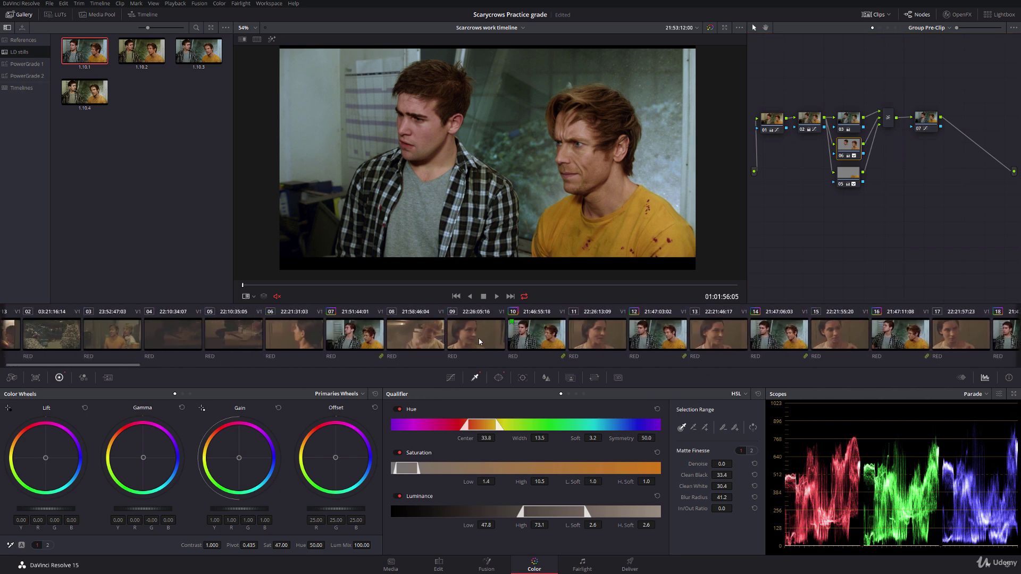
click(479, 338)
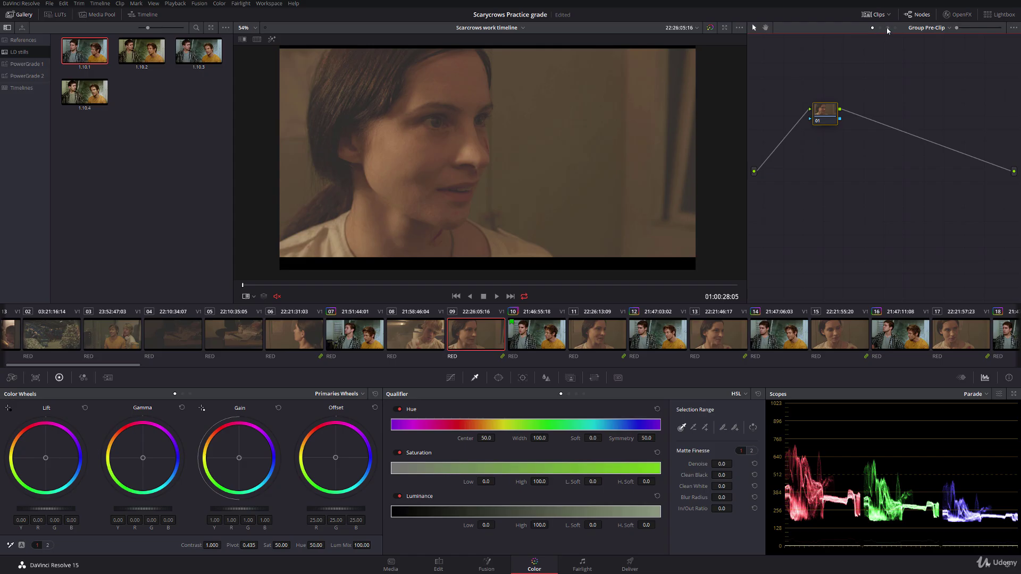
drag(827, 123, 789, 134)
scroll(444, 155, down, 2)
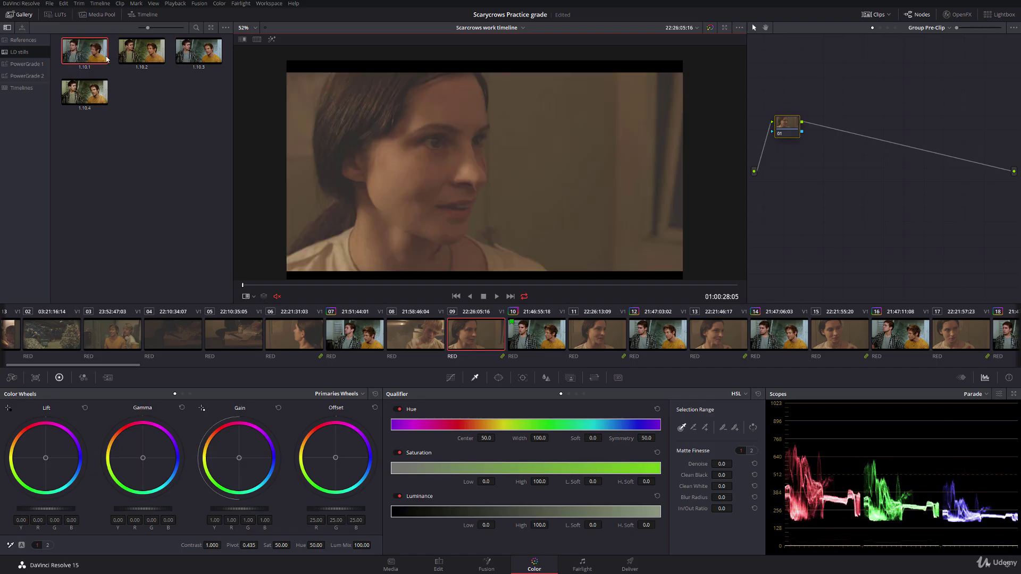
double_click(65, 55)
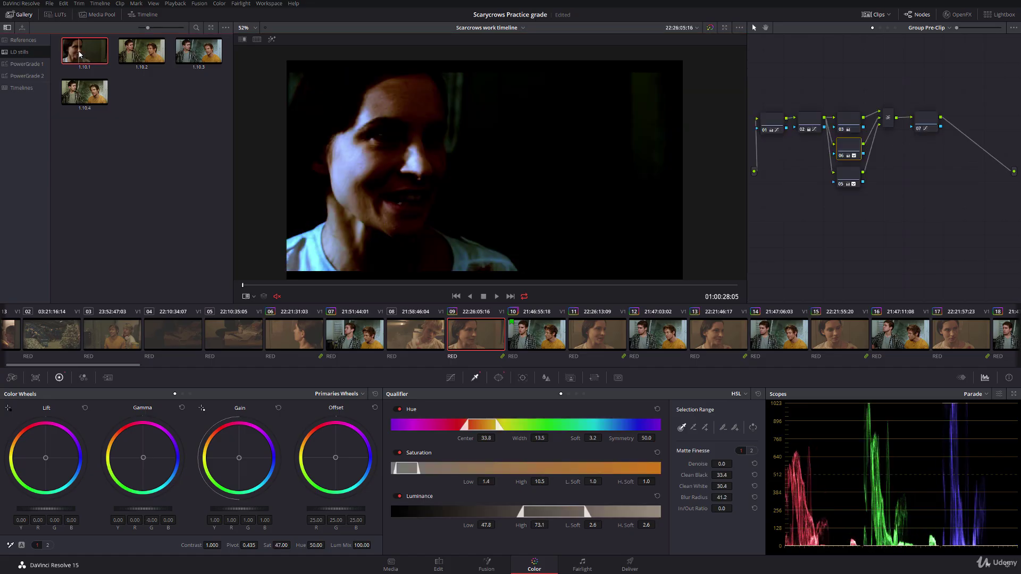
Test the curve window of node 06 over the actress's face, reset the window, and compare the shot with clip 10
click(849, 149)
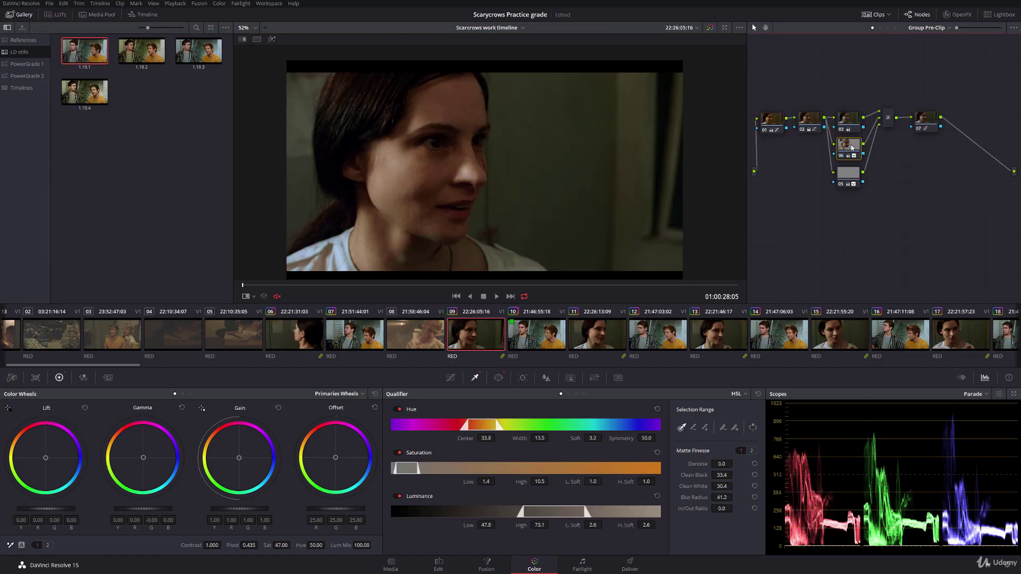
click(499, 378)
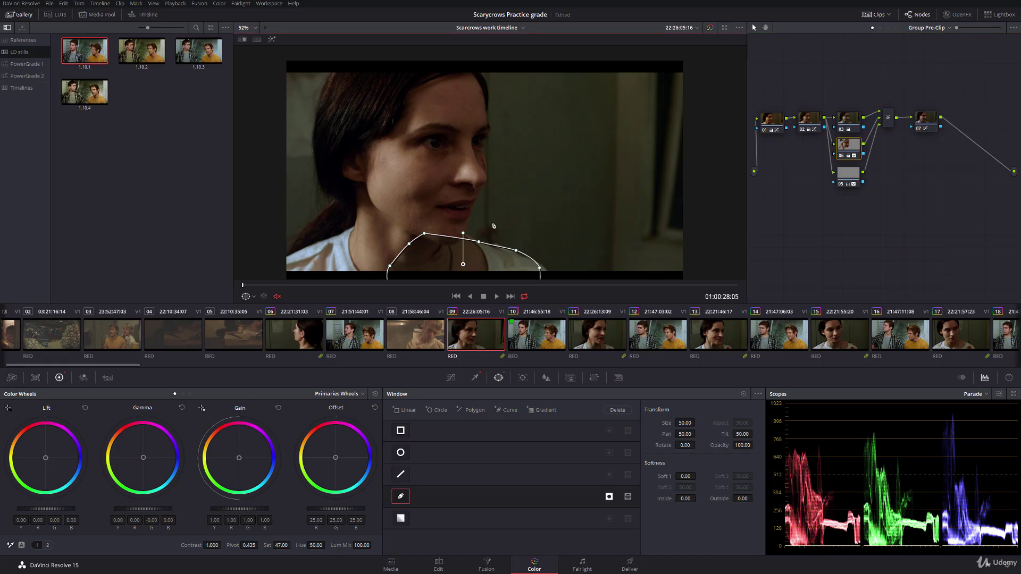
drag(463, 264, 490, 143)
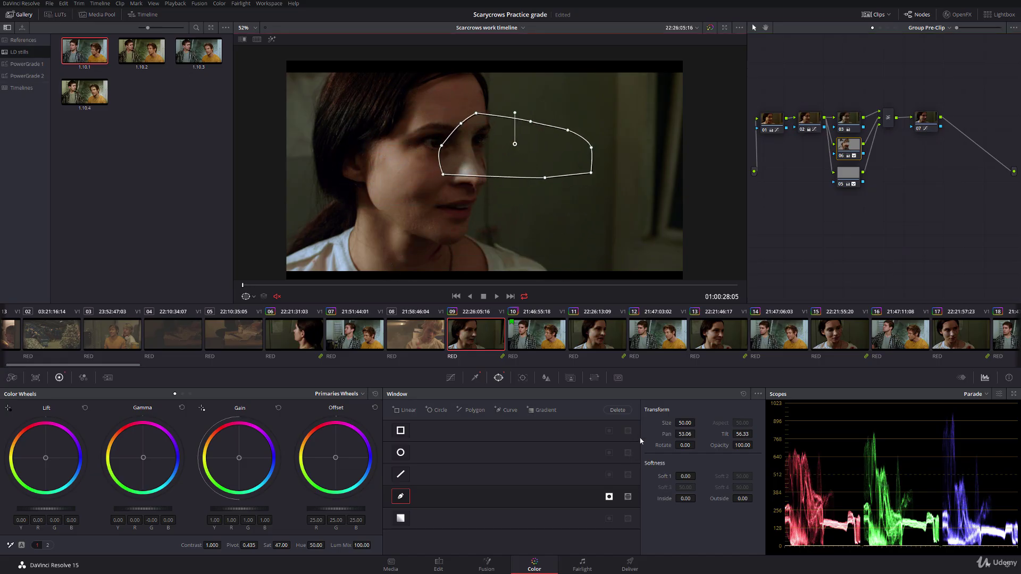
click(743, 394)
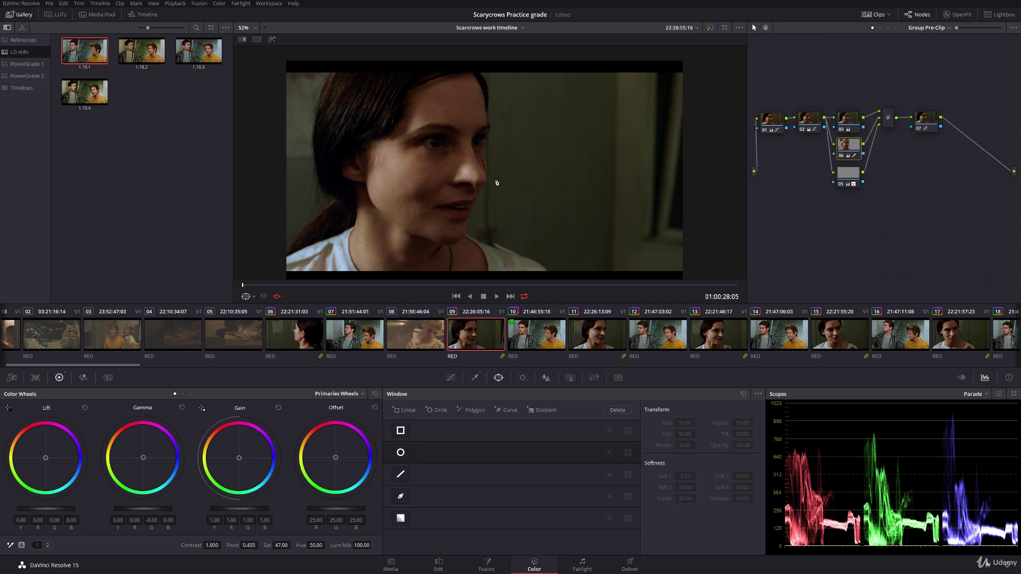
click(523, 338)
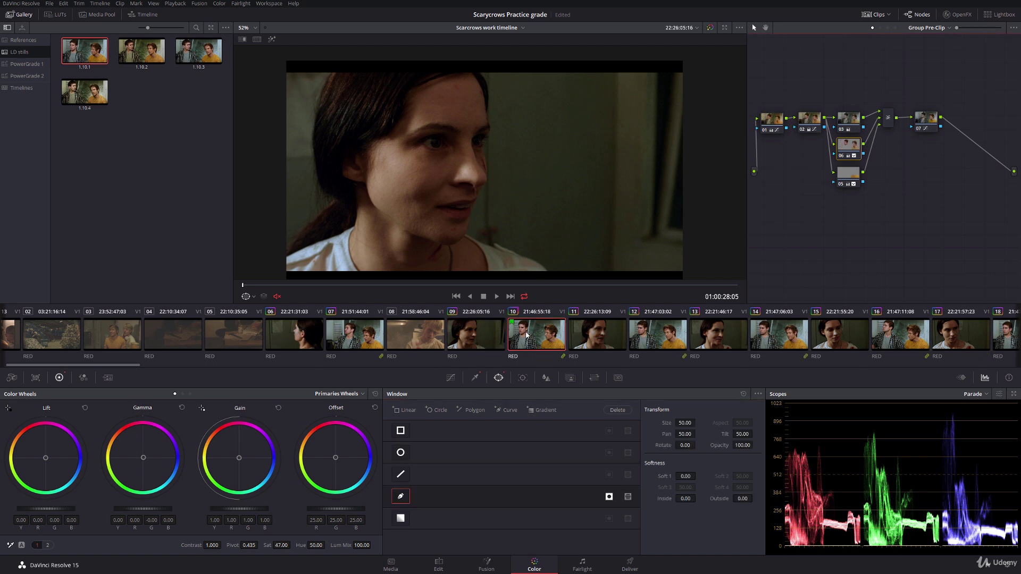
click(485, 338)
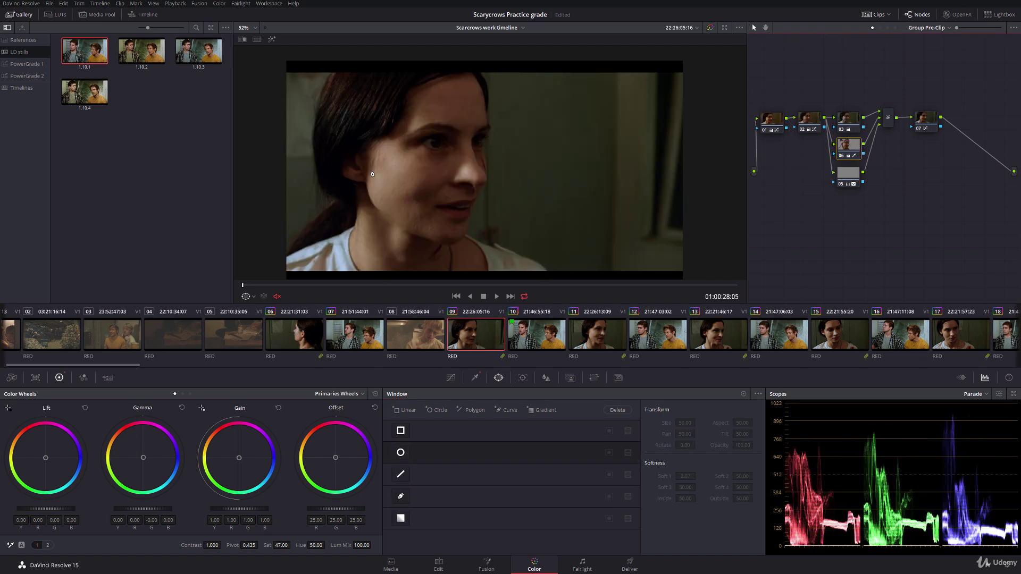
Set the overall gain of node 07 in the actress close-up group's grade to 1.10
click(925, 122)
drag(236, 509, 261, 509)
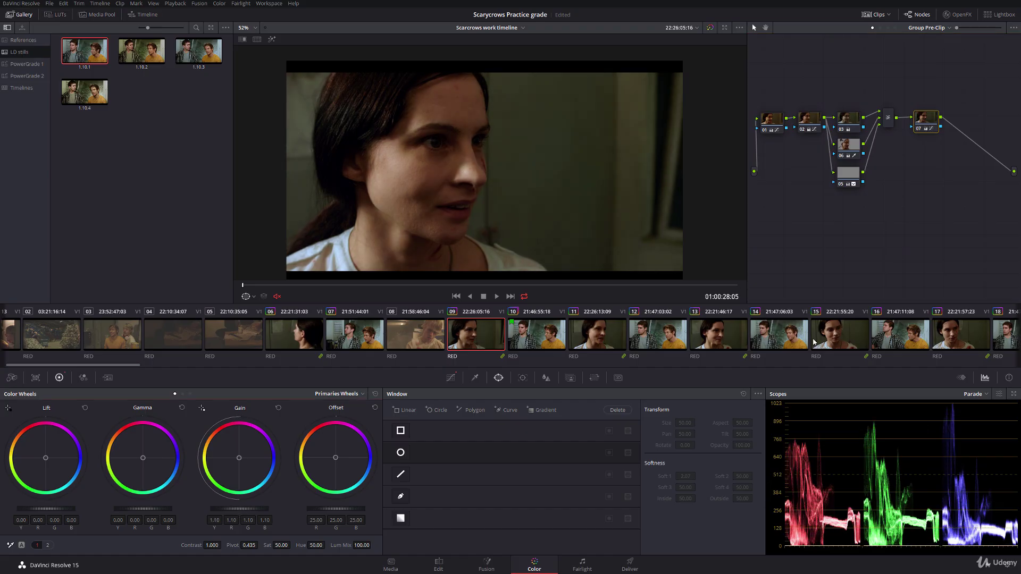
Play through clip 9 and delete the lowest parallel node, 05, from the actress close-up group's grade
key(space)
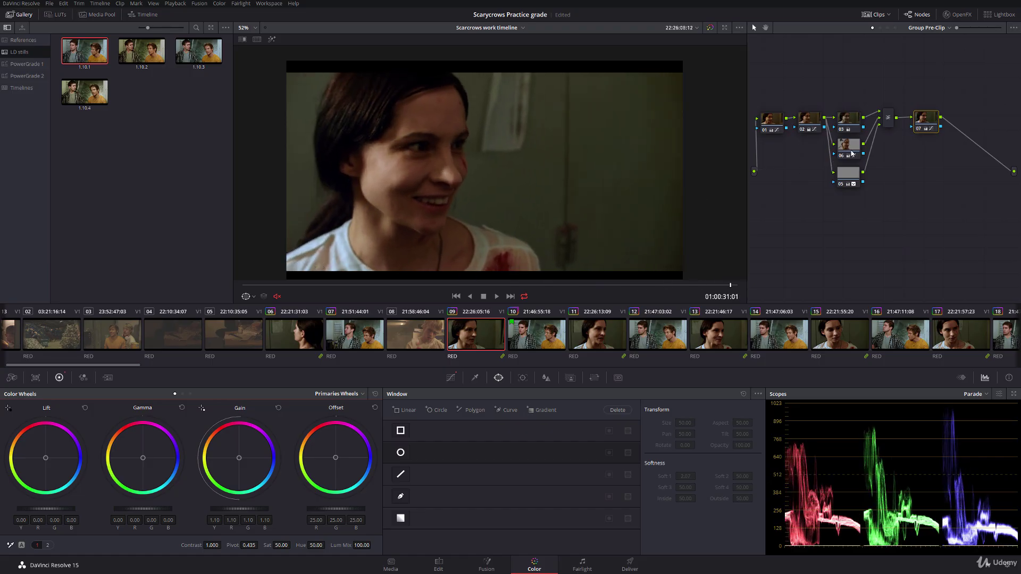
click(848, 173)
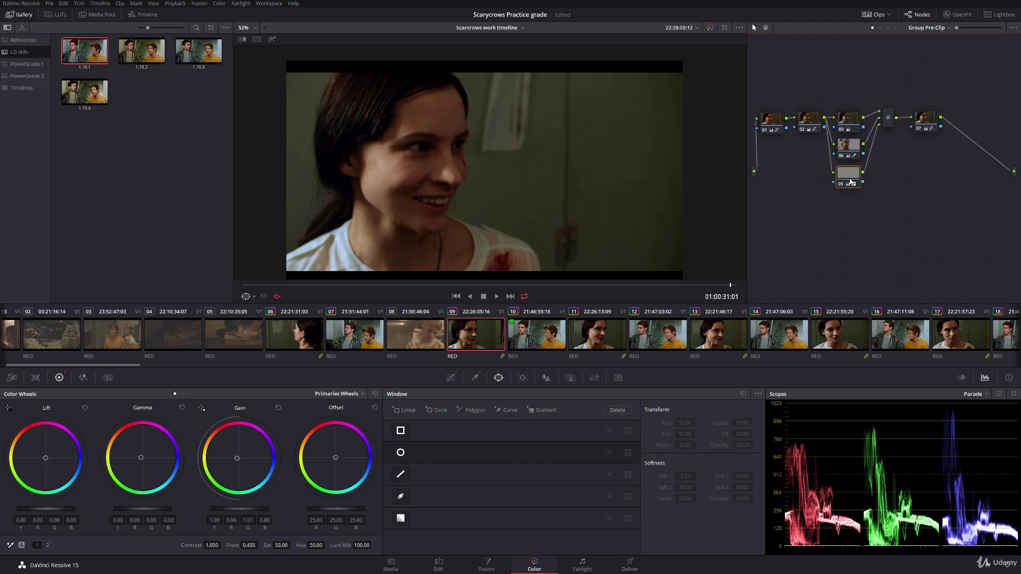
mouse_move(851, 182)
mouse_down()
mouse_move(851, 194)
mouse_move(857, 175)
mouse_up()
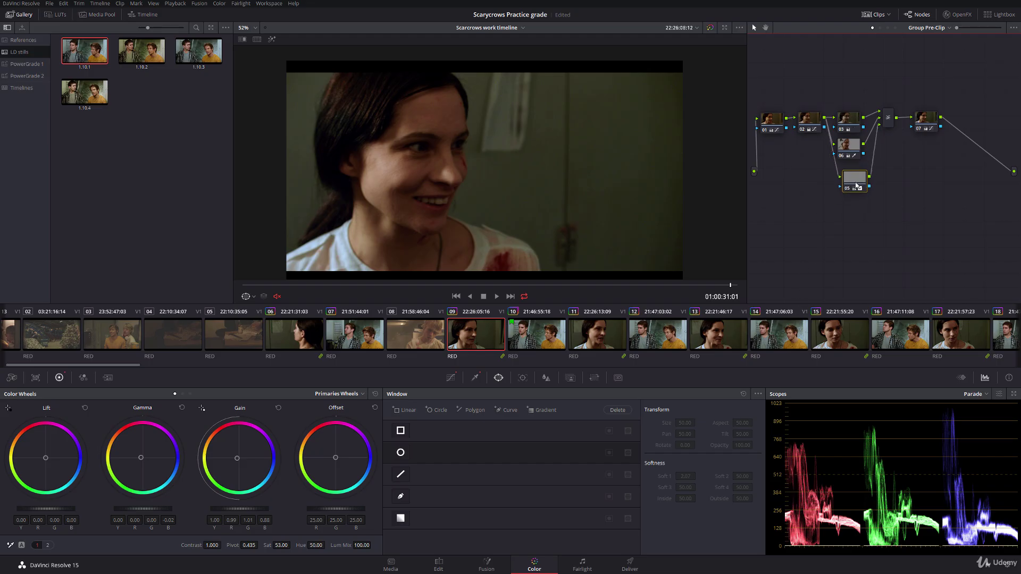
key(Delete)
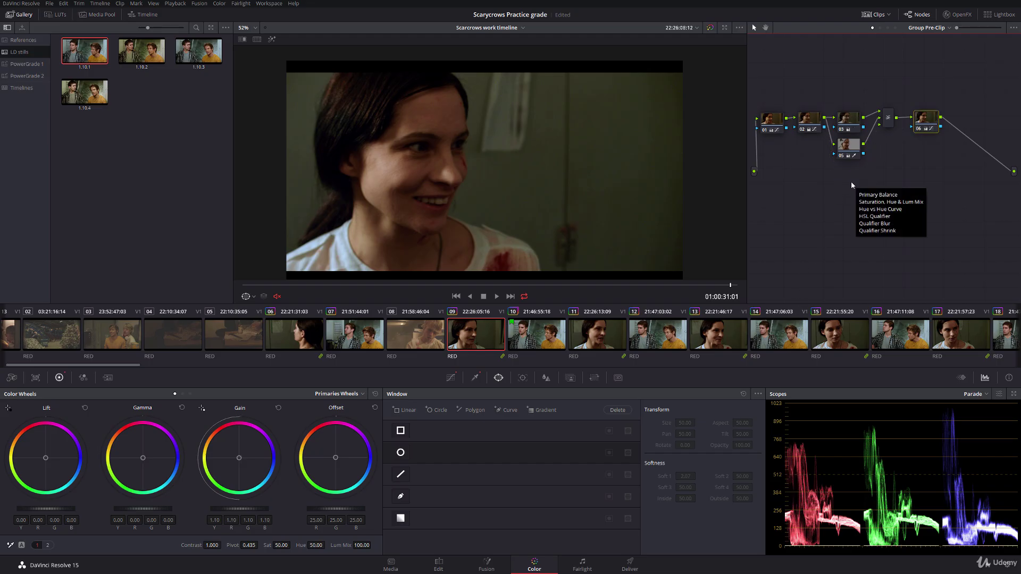
Highlight node 05's skin key and set its qualifier to saturation low 2.0, hue center 34.0 and luminance low 51.6
click(849, 153)
click(272, 39)
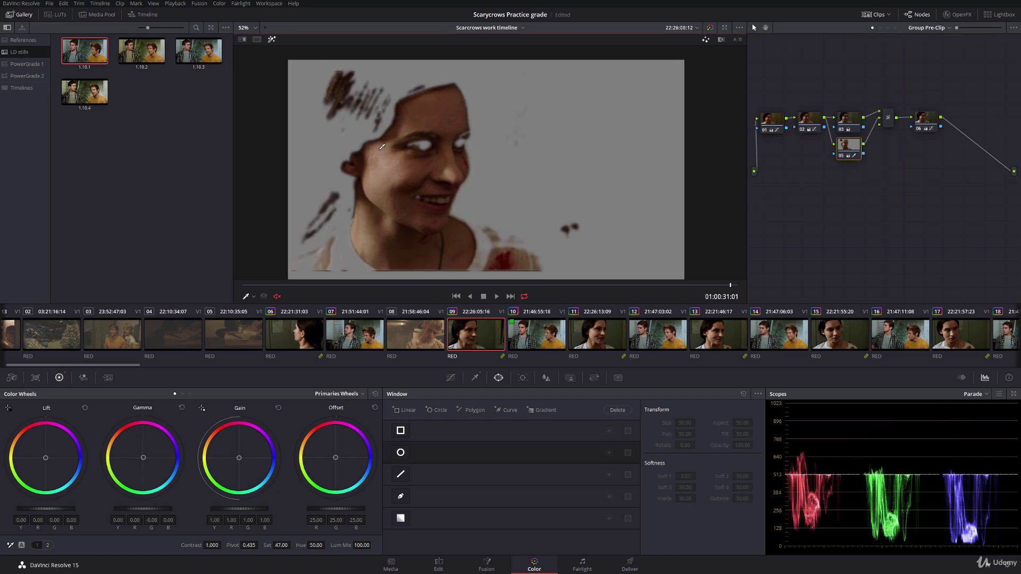
click(475, 378)
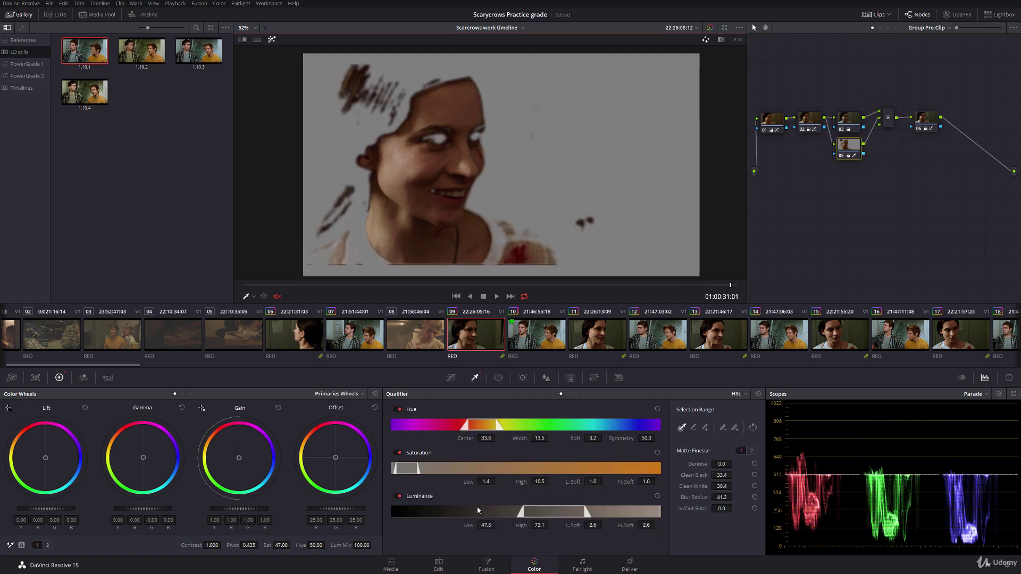
drag(472, 484, 497, 482)
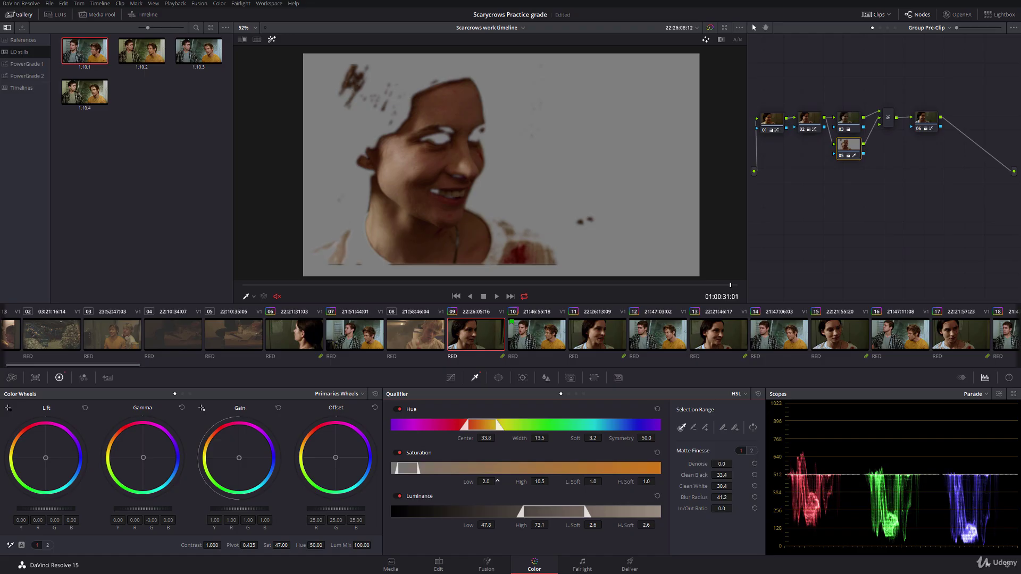
drag(503, 439, 503, 438)
drag(477, 521, 497, 524)
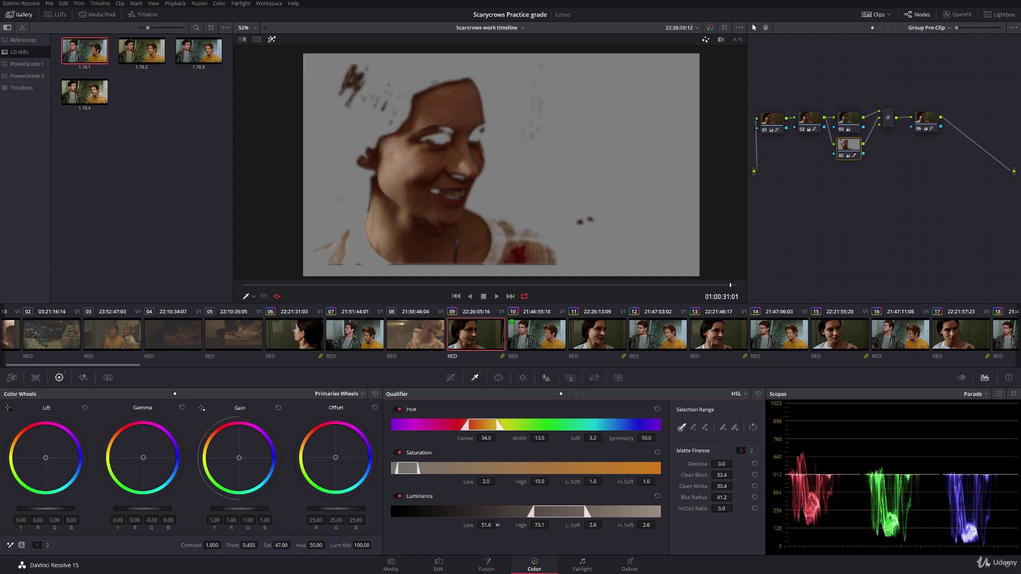
Tighten node 05's skin key with saturation high 6.8, blur radius 89.3 and hue center 32.5, and return to the graded picture
drag(522, 484, 551, 481)
mouse_move(486, 482)
mouse_down()
mouse_move(498, 481)
mouse_move(484, 482)
mouse_up()
drag(721, 497, 734, 497)
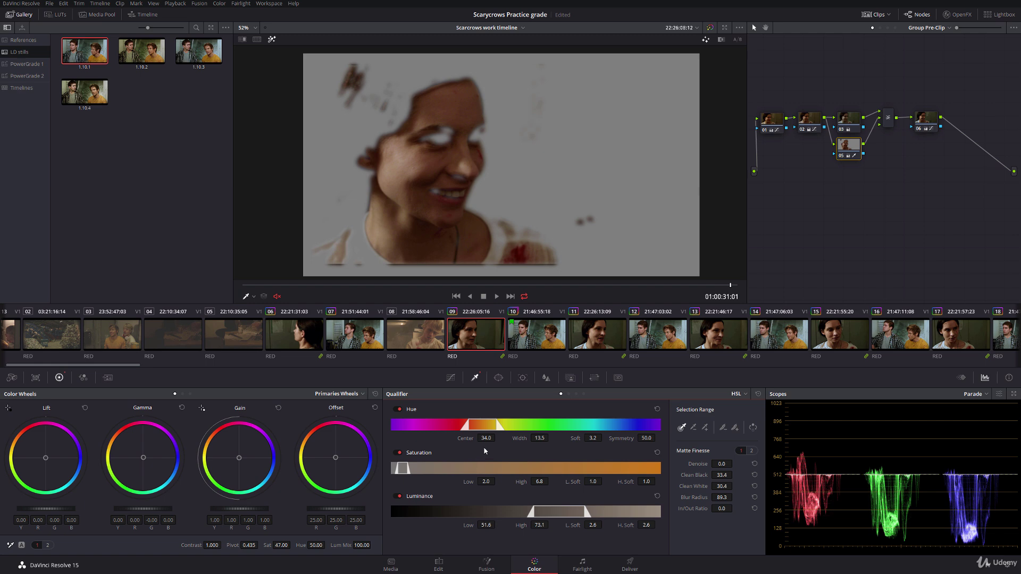
drag(467, 439, 498, 437)
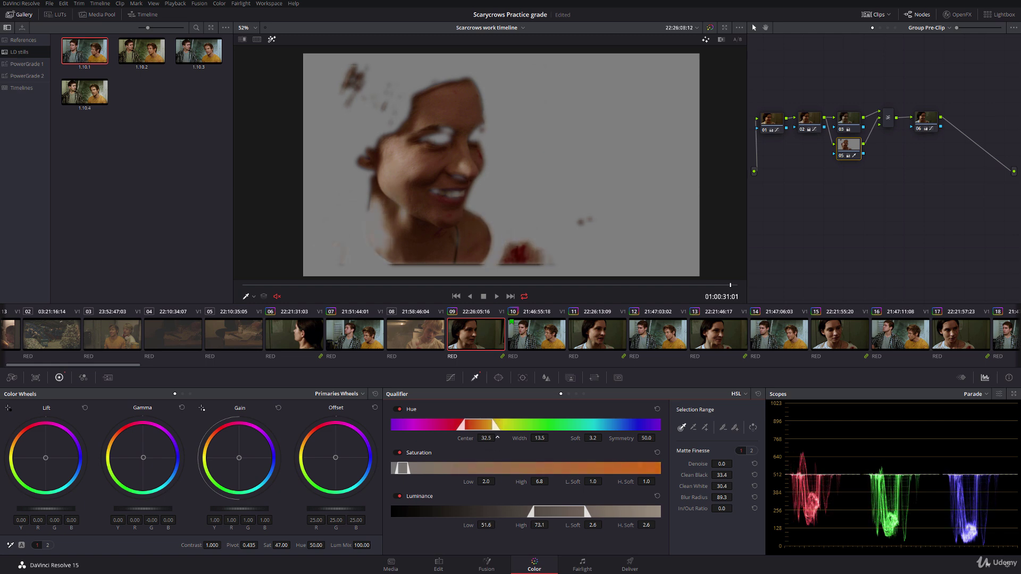
click(272, 40)
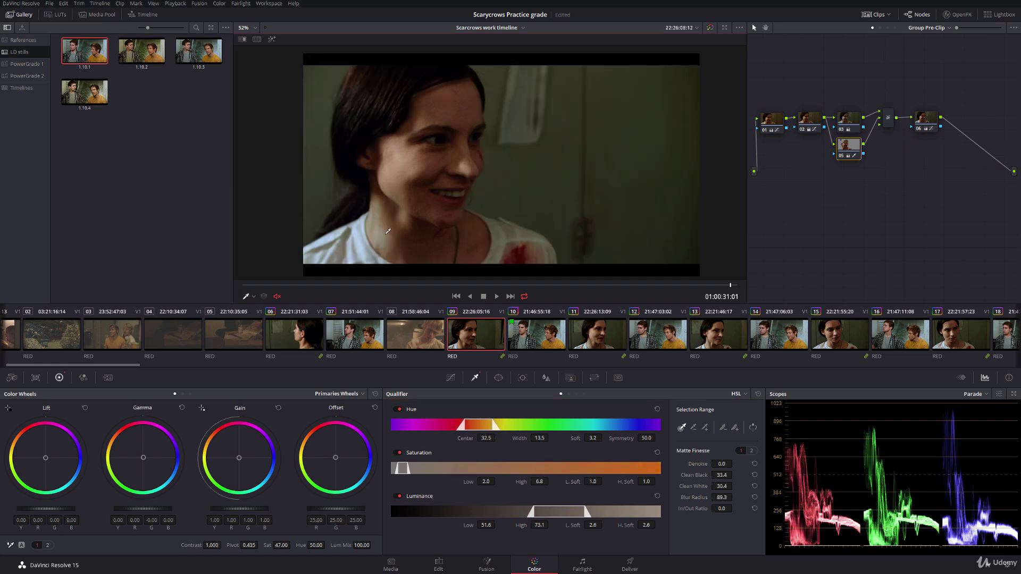
Set node 05's qualifier hue center to 32.7 and blur radius to 366.1, checking the matte in the highlight view
drag(485, 438, 490, 438)
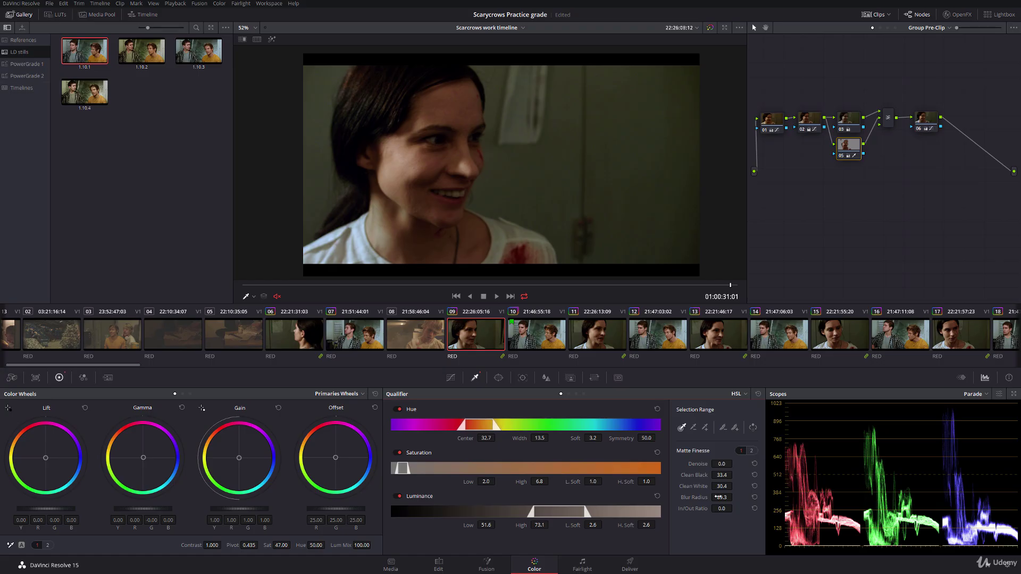
drag(692, 498, 689, 497)
click(272, 39)
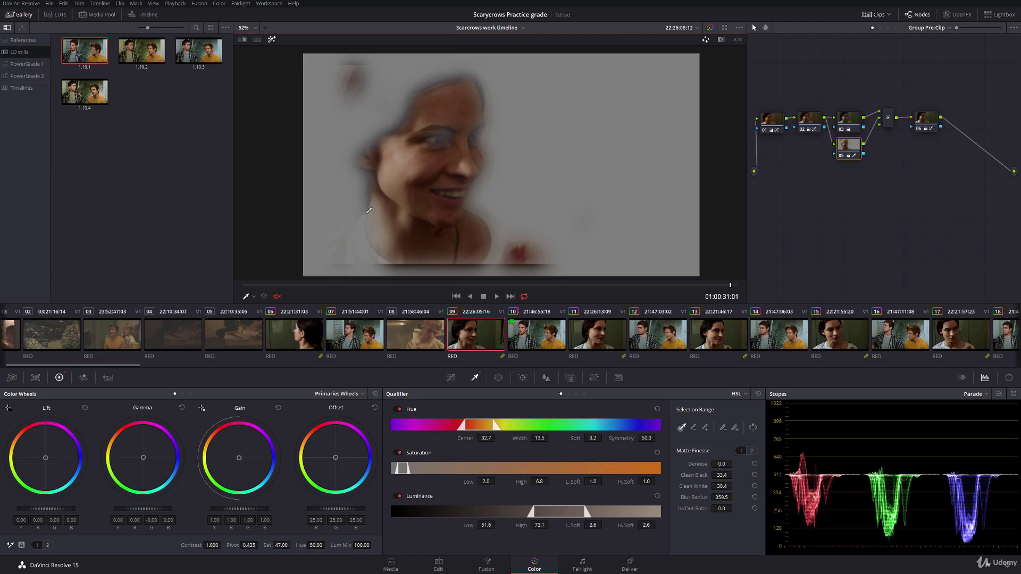
drag(696, 499, 735, 497)
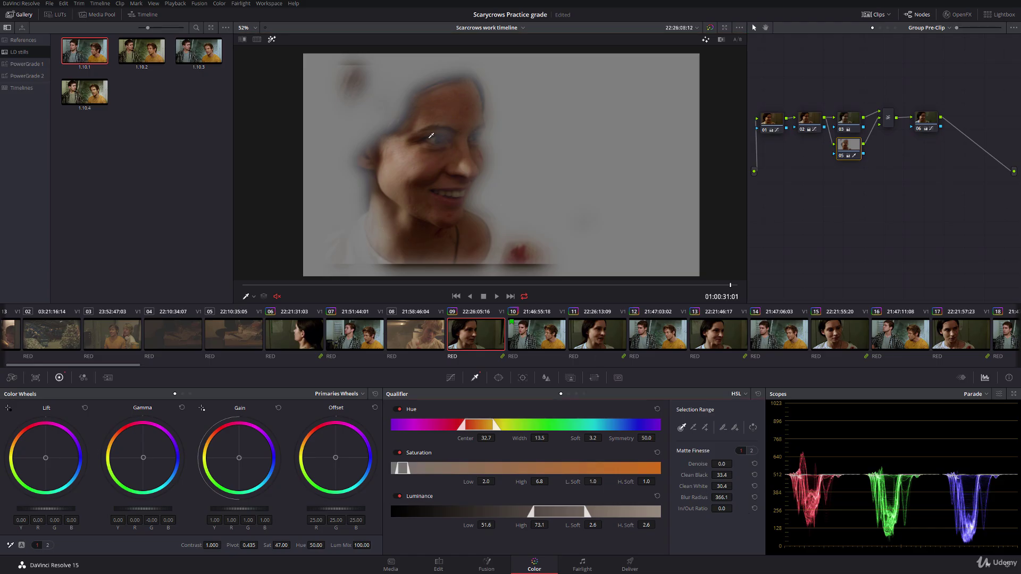
click(272, 40)
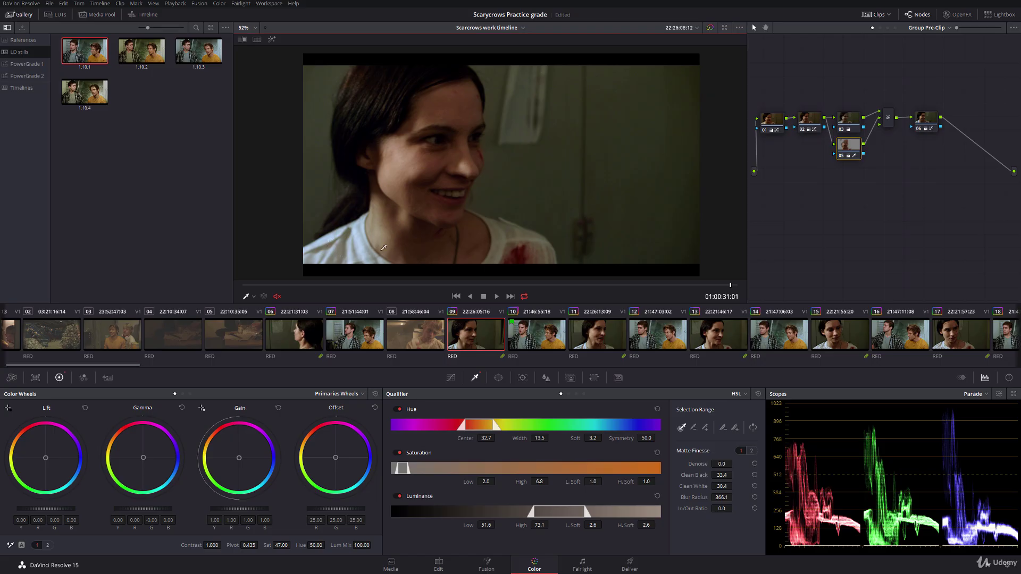
Move clip 9 to 01:00:29:16 and shift node 03's gamma balance towards blue, with blue at 0.03
click(253, 296)
drag(268, 285, 493, 269)
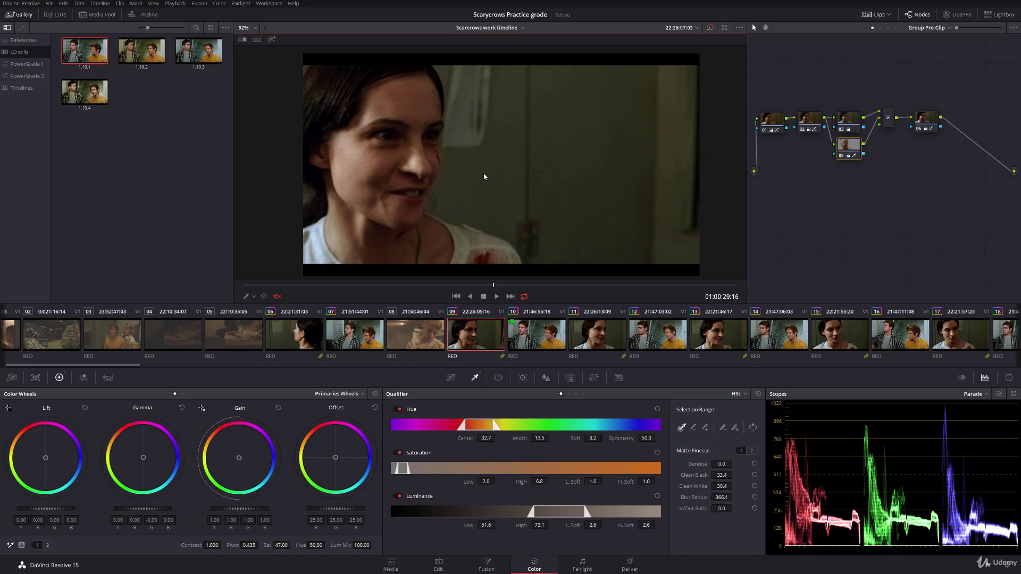
scroll(492, 175, down, 1)
click(854, 130)
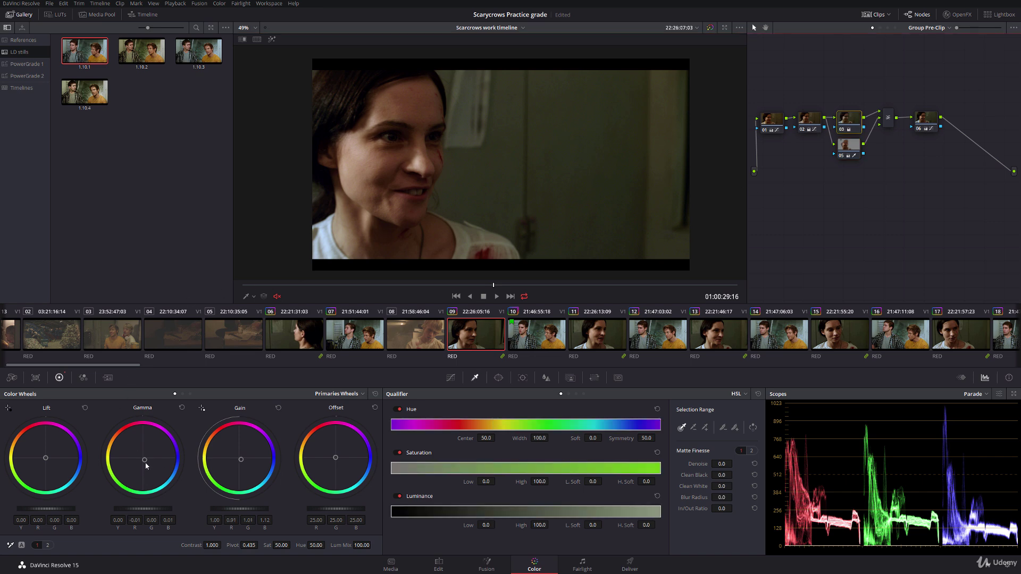
drag(144, 460, 147, 460)
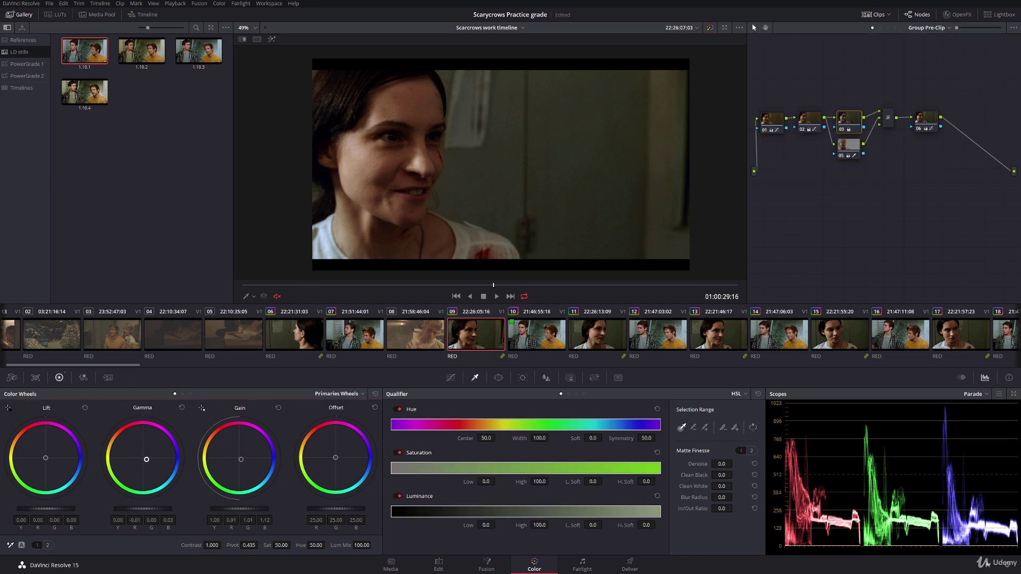
Compare clip 9 with gallery still 1.10.1 in a split-screen wipe, inverting the wipe and adjusting its edge
double_click(80, 48)
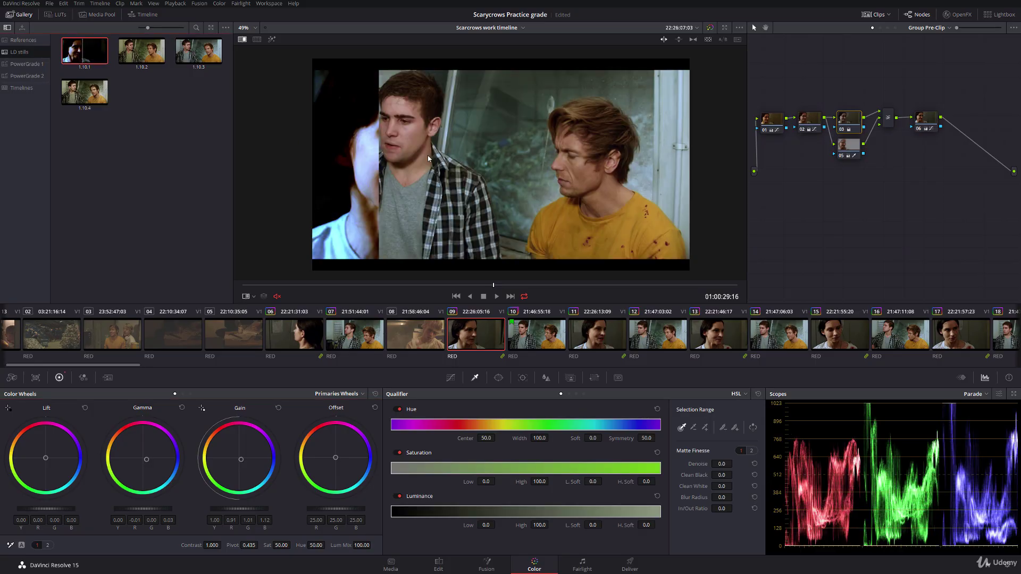
drag(372, 170, 576, 167)
key(alt+w)
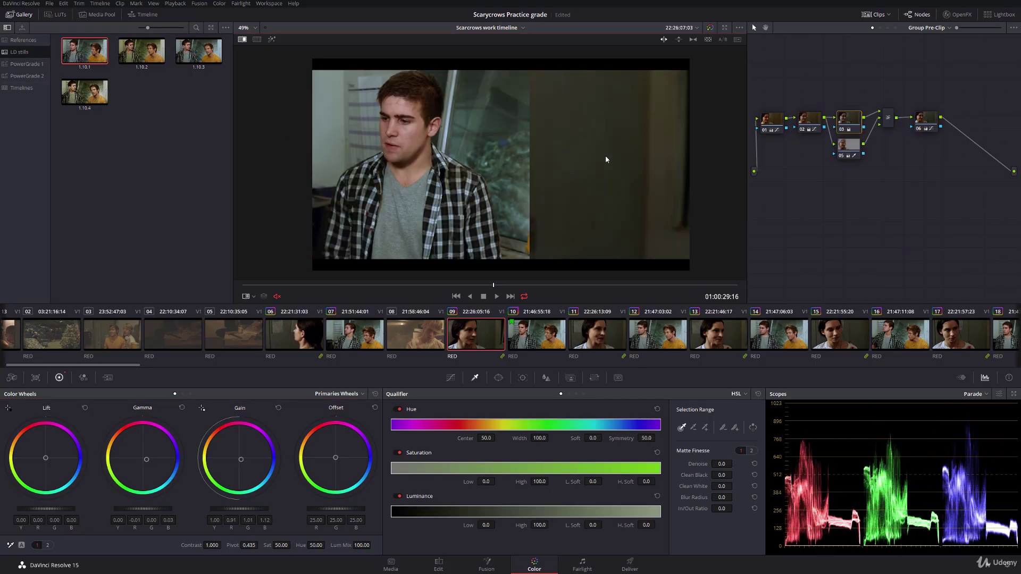
mouse_move(517, 149)
mouse_down()
mouse_move(634, 163)
mouse_move(531, 157)
mouse_up()
key(alt+w)
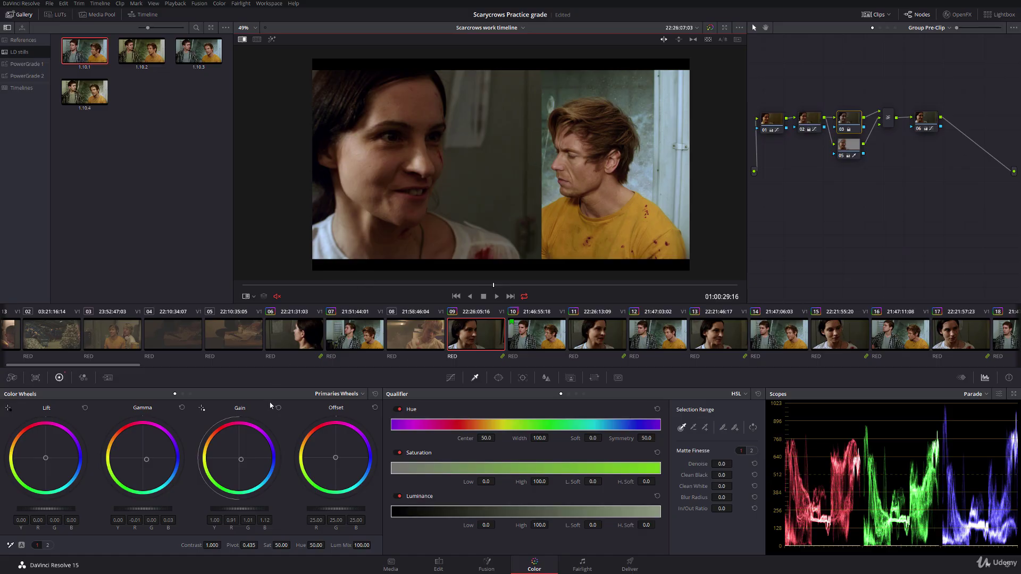
Cool node 03 further against the still with gamma red at -0.02 and gain red at 0.87, green at 1.02, and turn off the wipe
drag(149, 464, 167, 461)
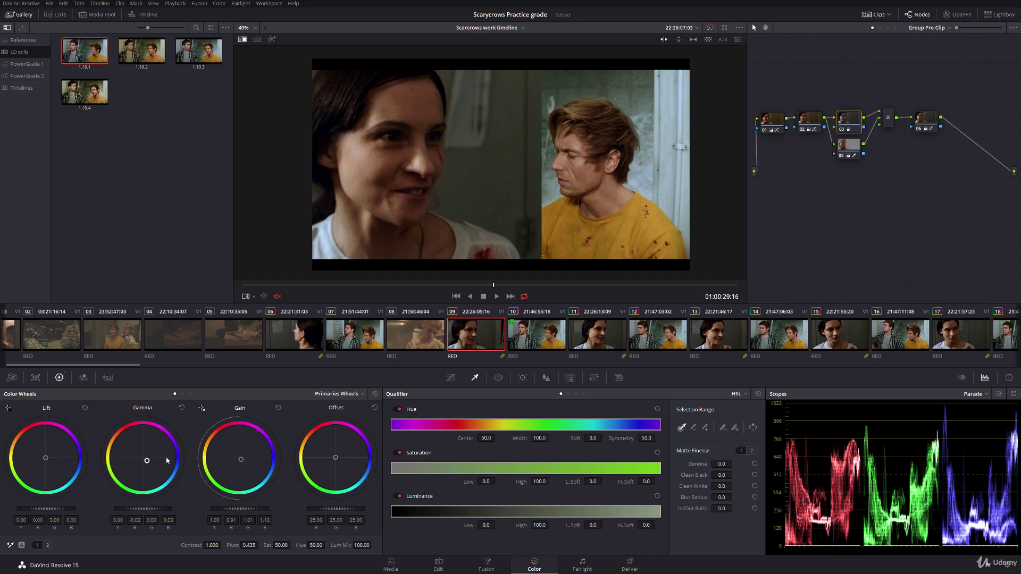
drag(248, 463, 249, 465)
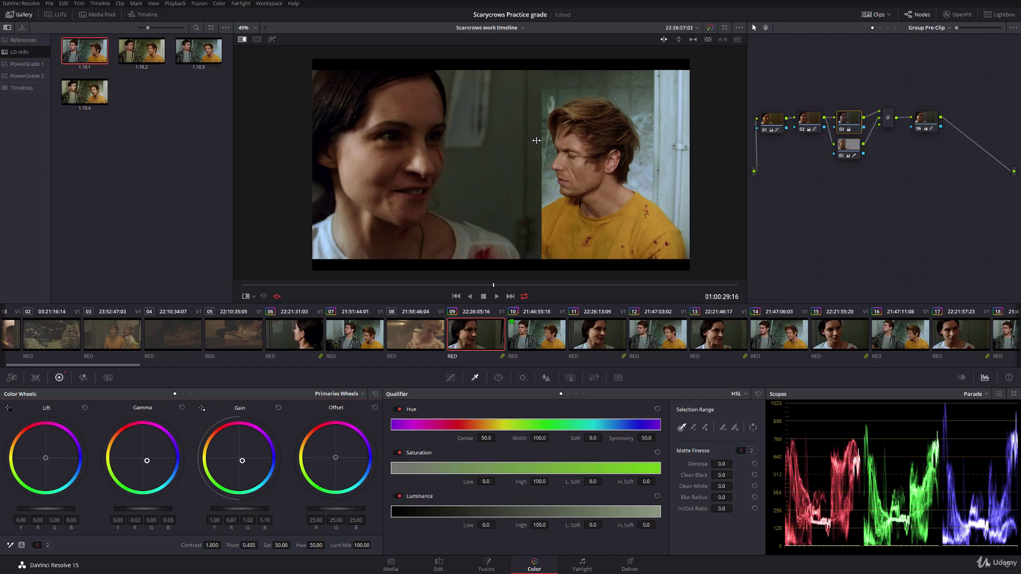
drag(536, 140, 480, 155)
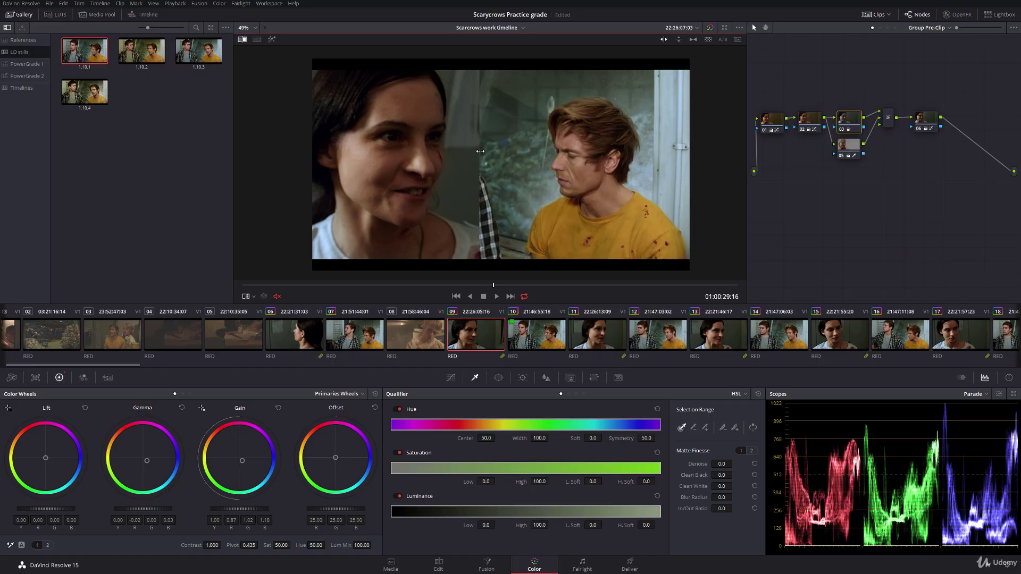
right_click(488, 153)
click(518, 205)
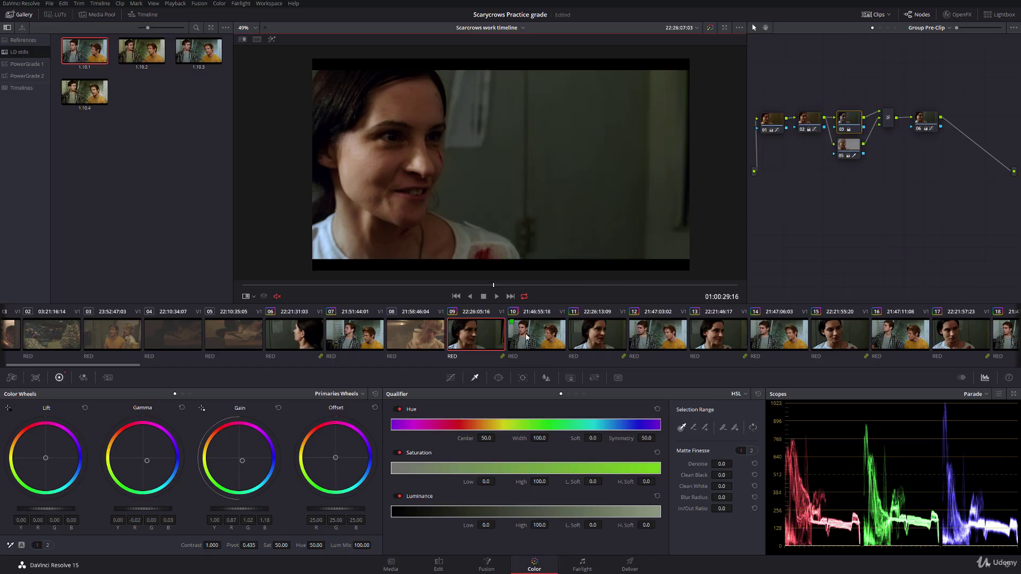
Compare the colour match between clips 9 and 10, playing back clip 9 and switching between the two shots
click(528, 336)
click(486, 335)
click(535, 337)
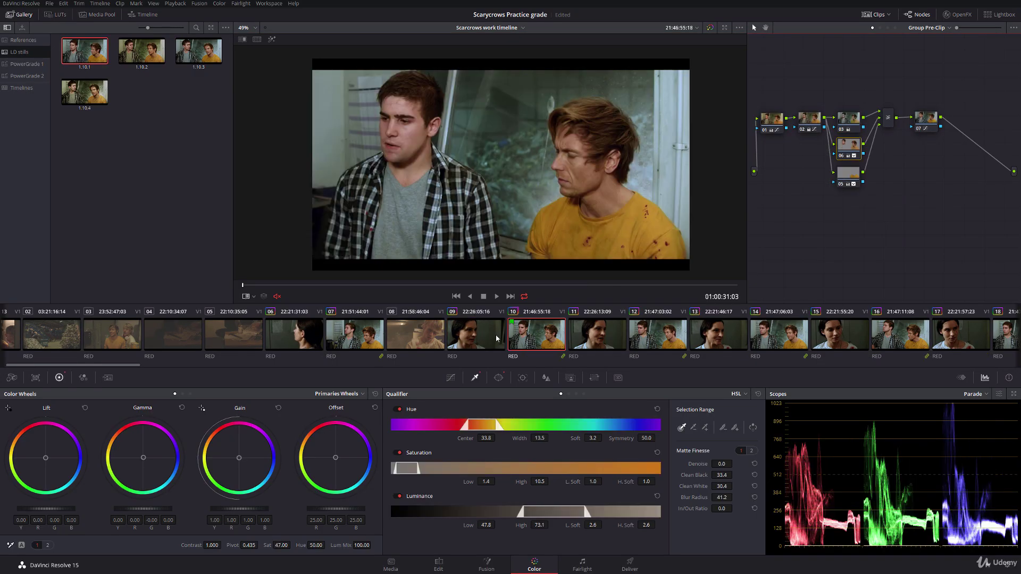
click(495, 334)
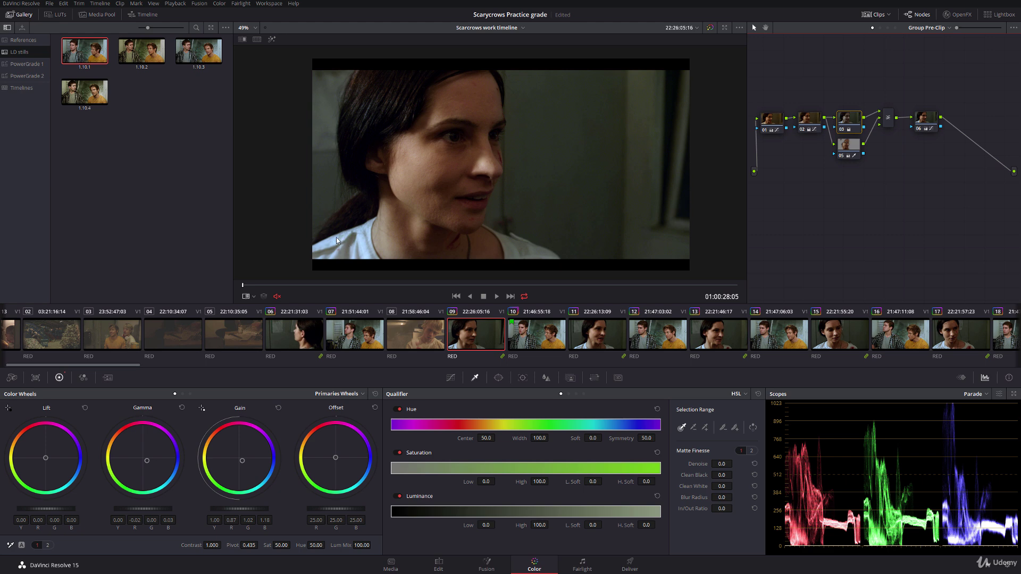
key(space)
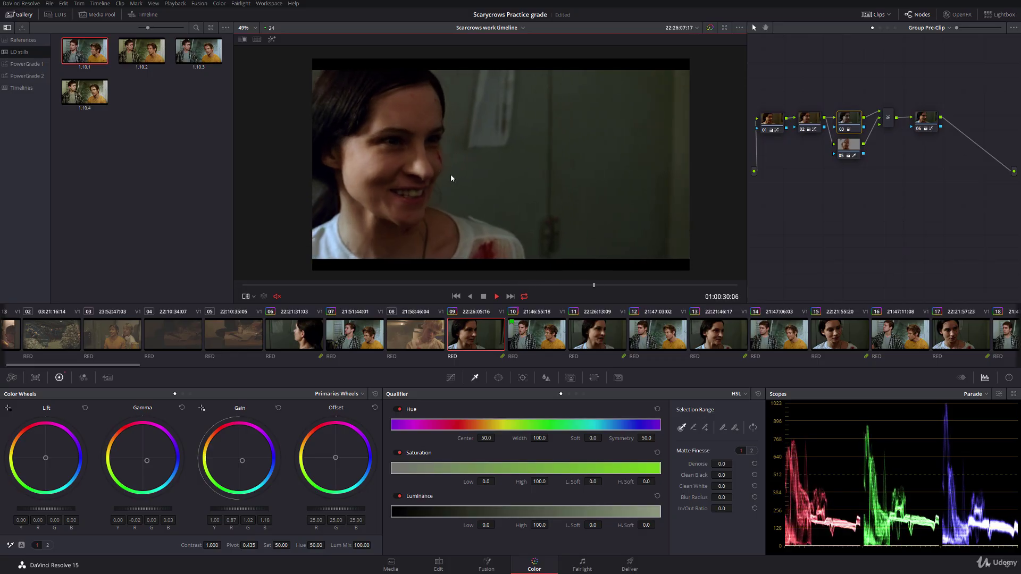
click(515, 333)
click(482, 328)
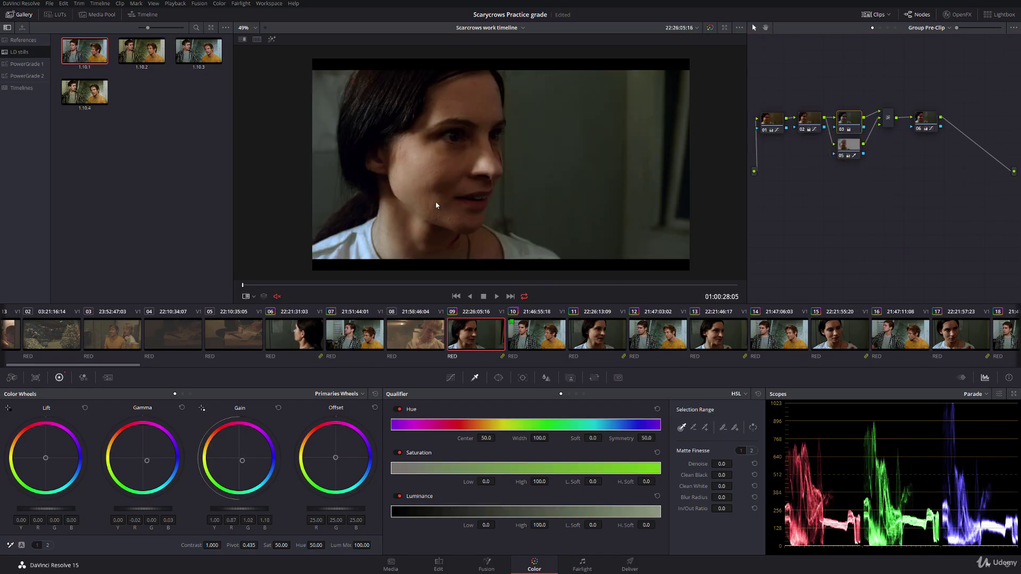
Set node 05's saturation to 44.40 and hue to 49.00 for the actress's skin, and check the node's effect
click(848, 146)
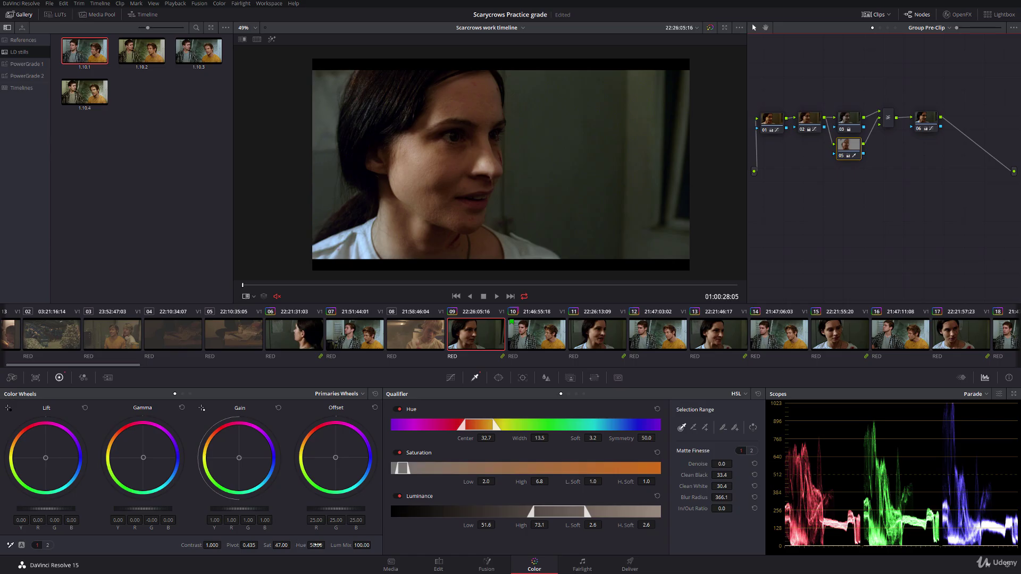
drag(315, 545, 326, 545)
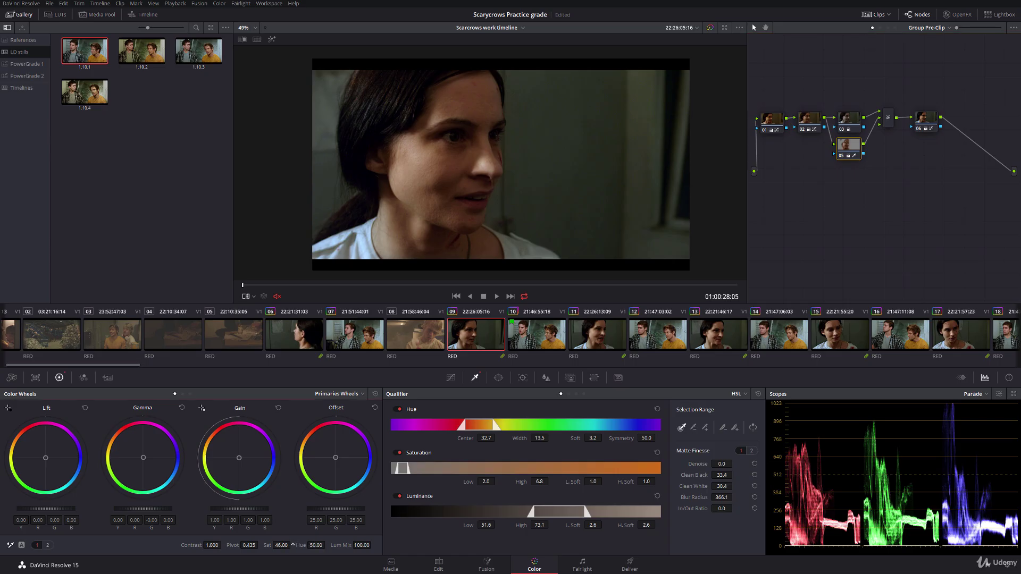
mouse_move(293, 545)
mouse_down()
mouse_move(307, 550)
mouse_move(281, 546)
mouse_up()
click(841, 158)
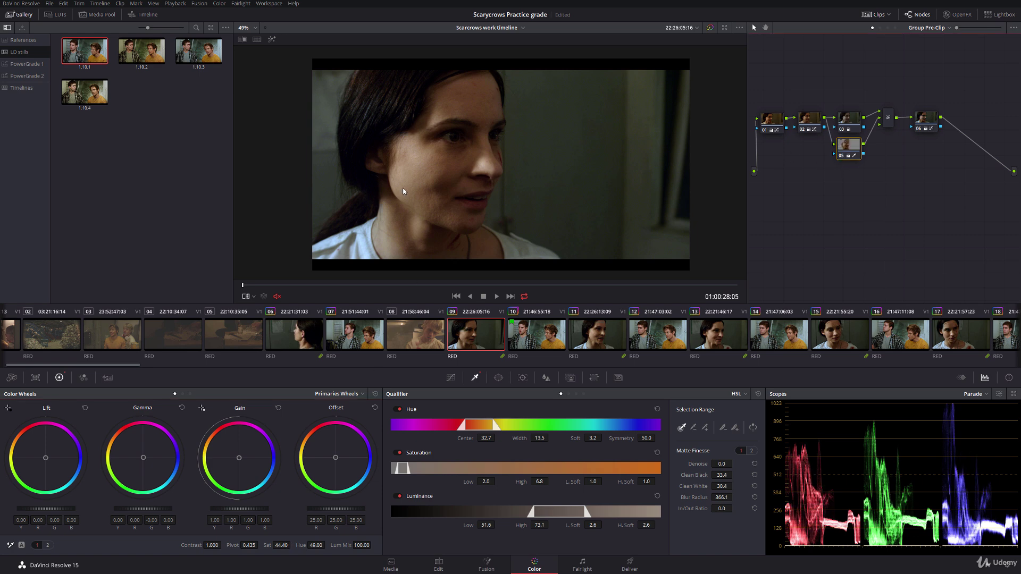
Compare clip 9 with clip 10 again and set node 05's hue to 49.50
click(538, 340)
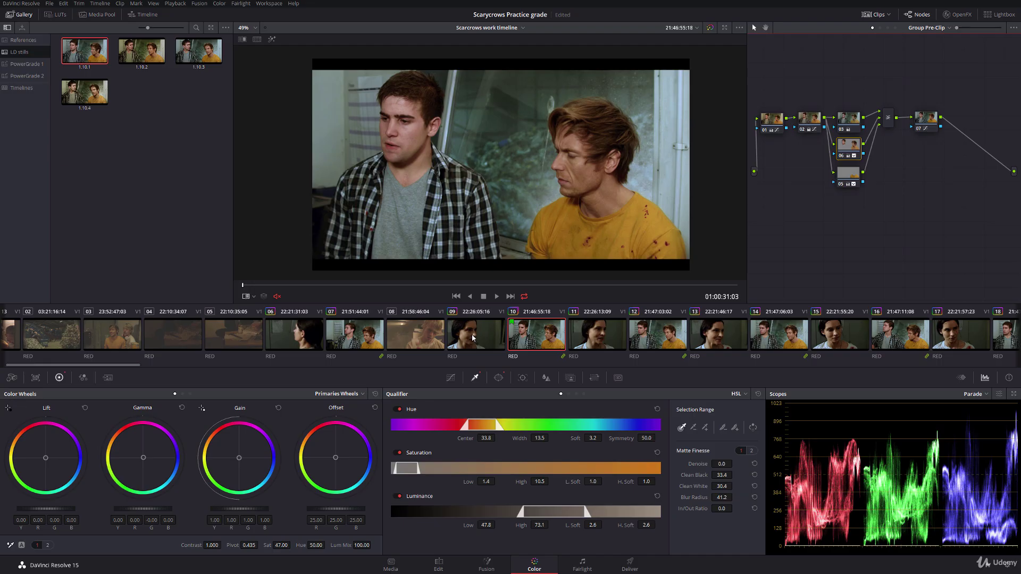
click(472, 338)
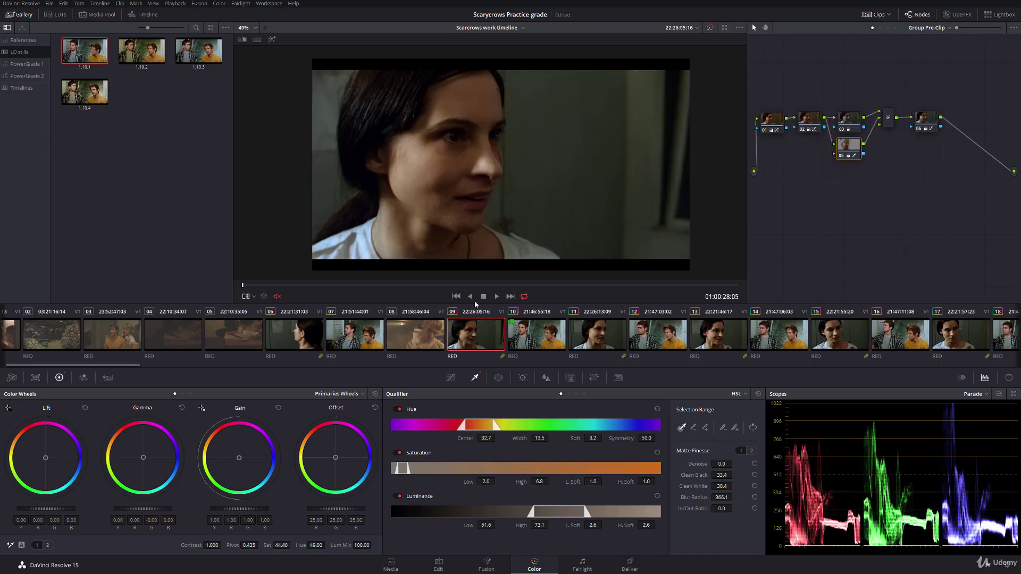
double_click(319, 545)
text(49.50)
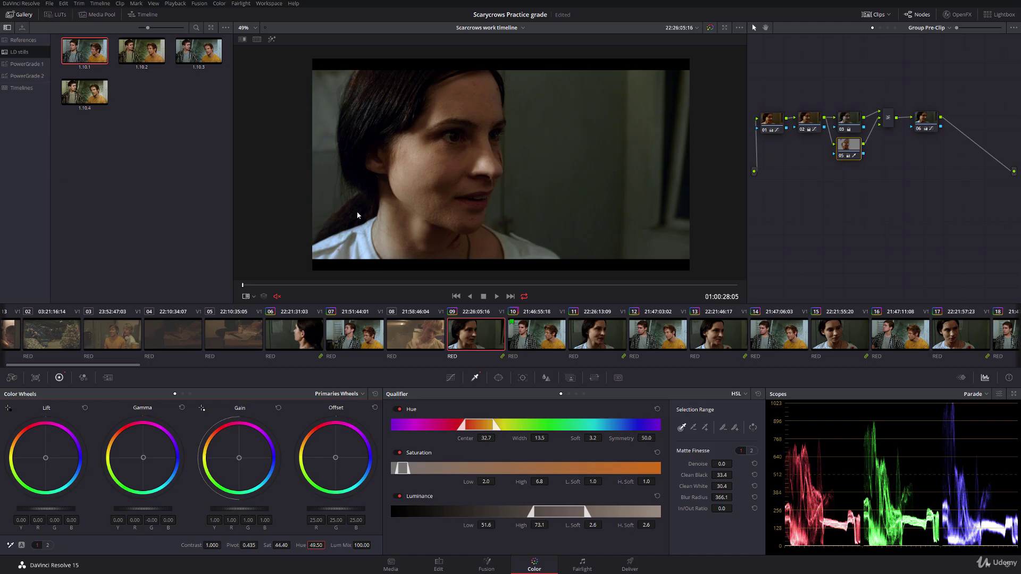
Rearrange the node graph so node 05 sits below node 03 in line with node 02, and check clip 9 further along
drag(848, 146, 847, 118)
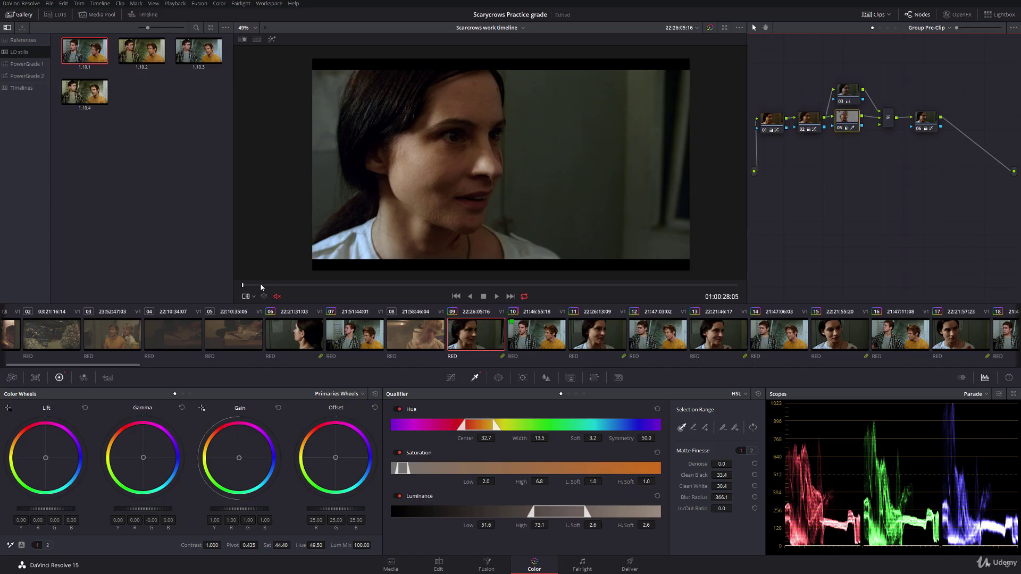
drag(261, 286, 478, 285)
click(926, 119)
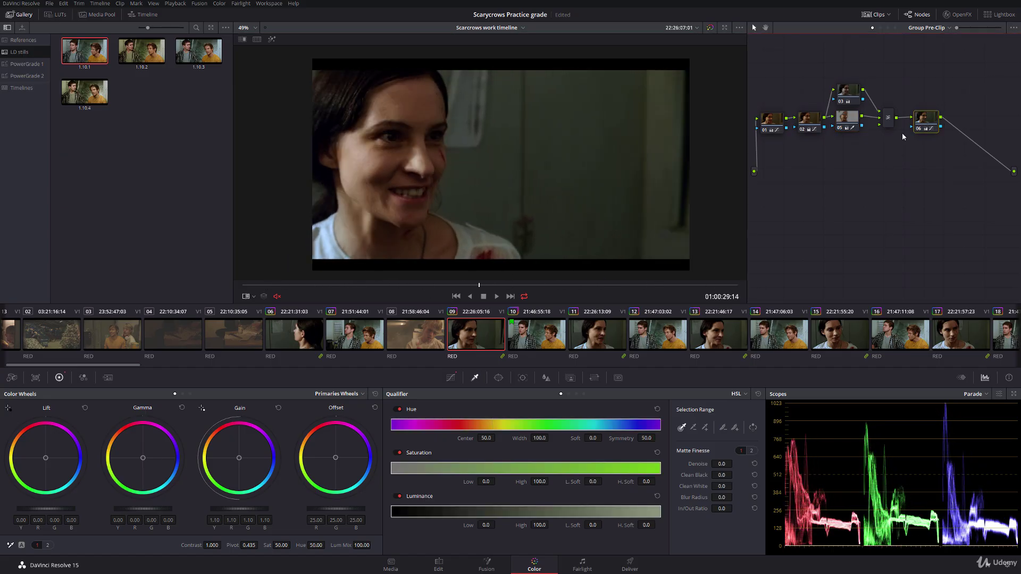
click(859, 120)
On clip 9's node 06, use the Log wheels to warm the highlights to red 0.36, green -0.36, blue -0.64 with High Range 0.708
click(935, 127)
click(190, 394)
drag(326, 285, 281, 285)
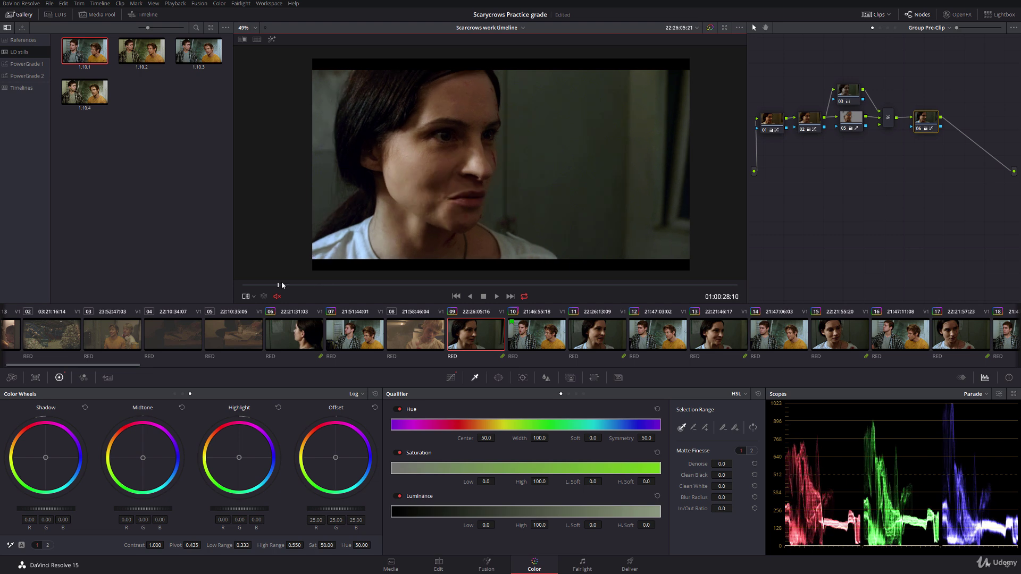
drag(297, 545, 306, 544)
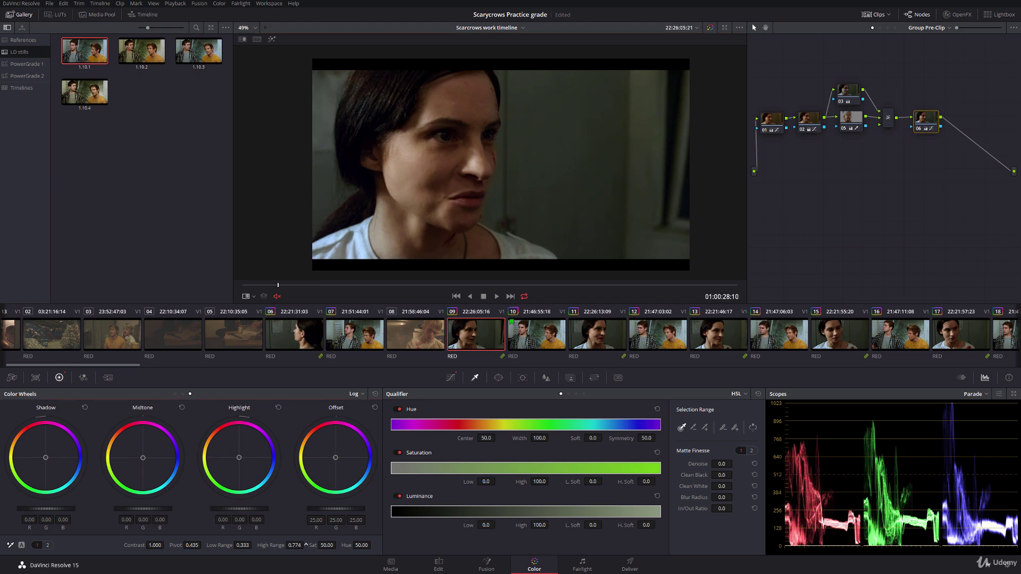
drag(247, 467, 228, 440)
drag(265, 511, 260, 511)
drag(225, 438, 226, 437)
drag(294, 545, 296, 545)
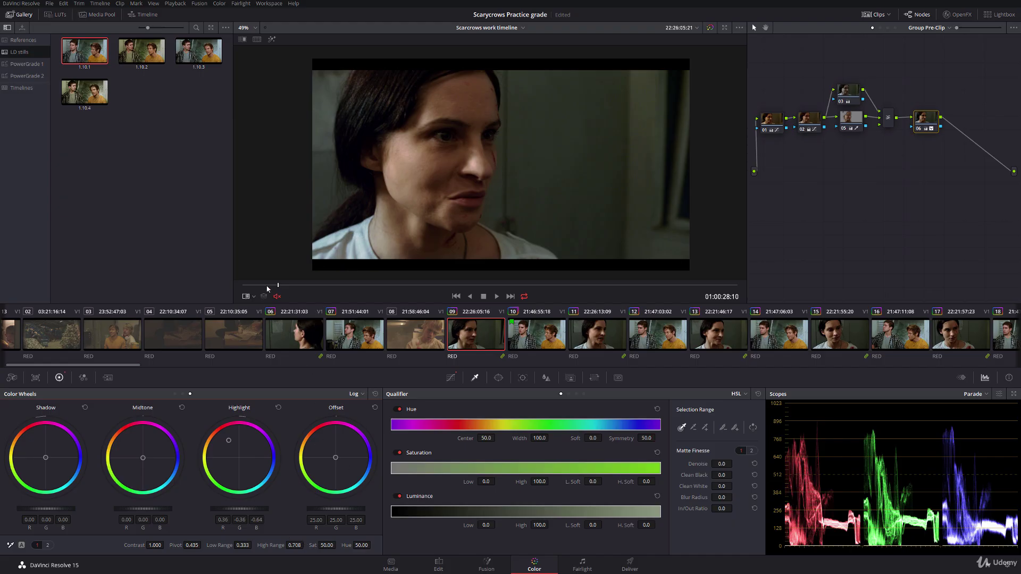
Check the warmed highlights on close-up clips 9, 11 and 13, playing clip 9 into clip 10 to compare the match
mouse_move(268, 288)
mouse_down()
mouse_move(726, 290)
mouse_move(282, 263)
mouse_move(256, 285)
mouse_up()
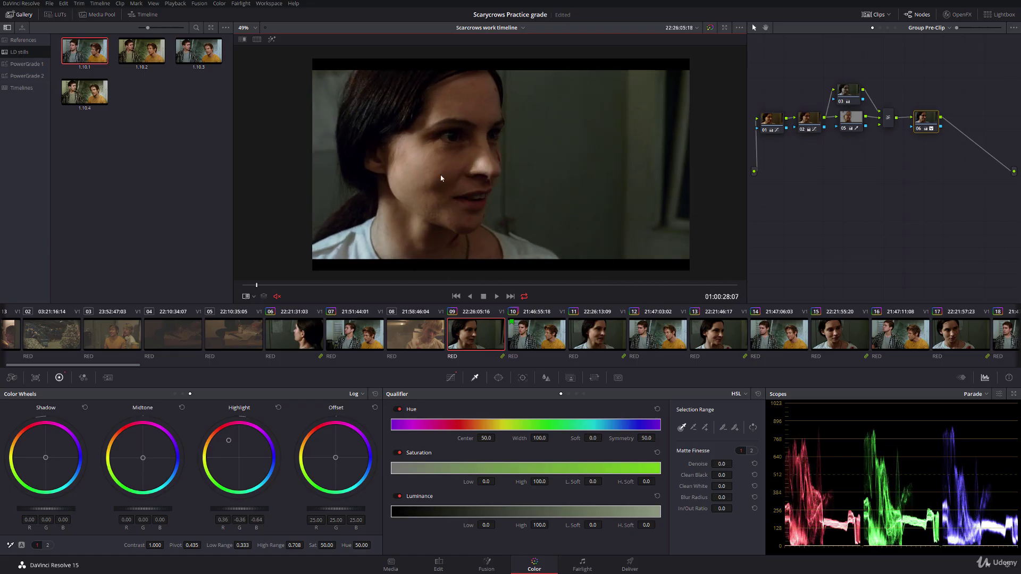
click(607, 334)
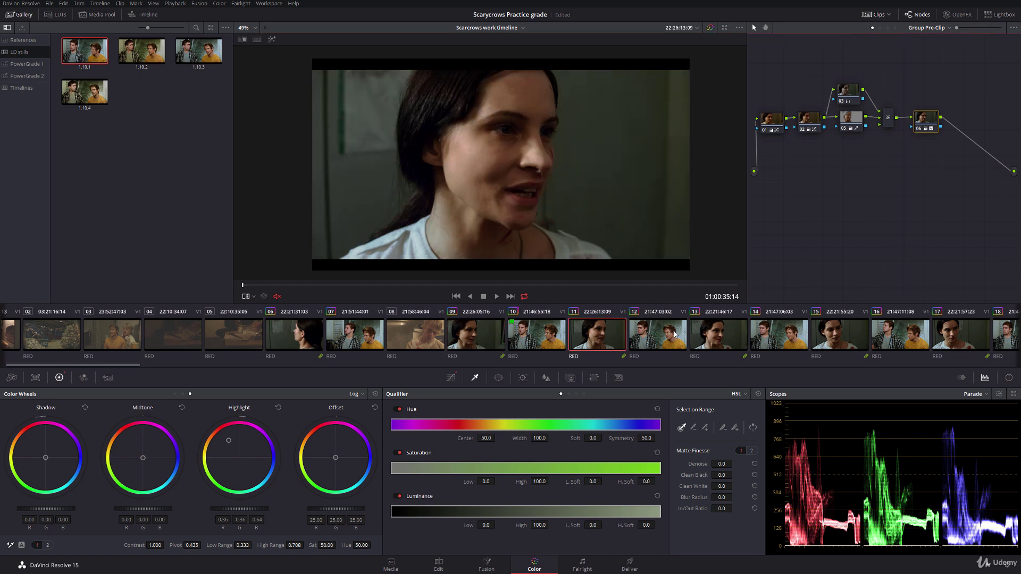
click(722, 337)
click(476, 334)
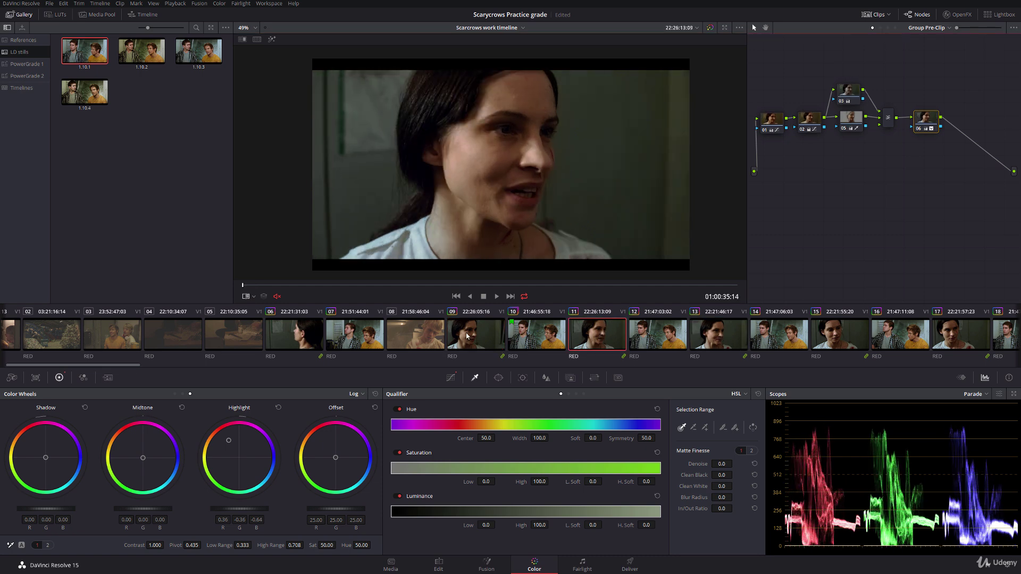
click(524, 297)
key(space)
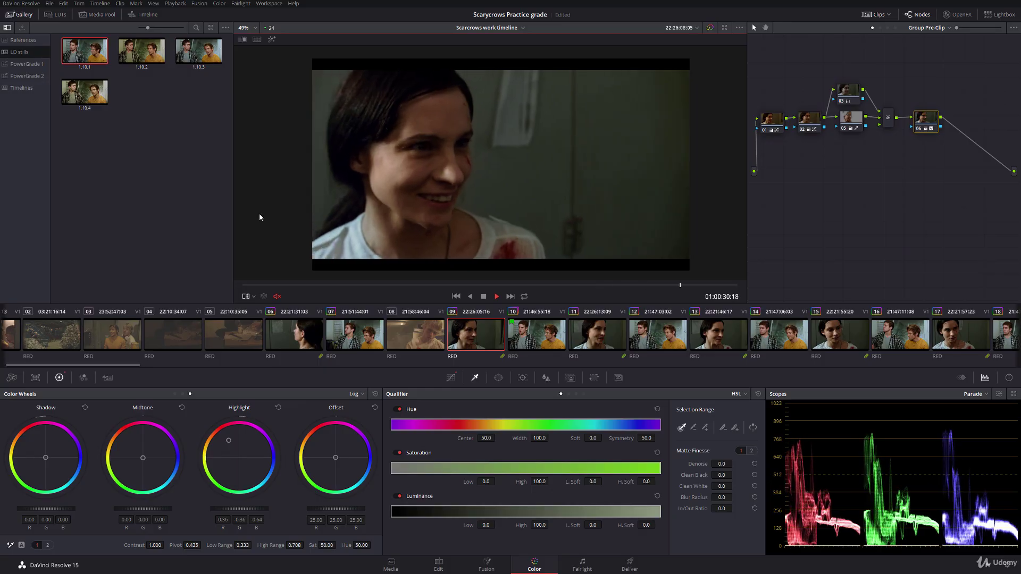
key(space)
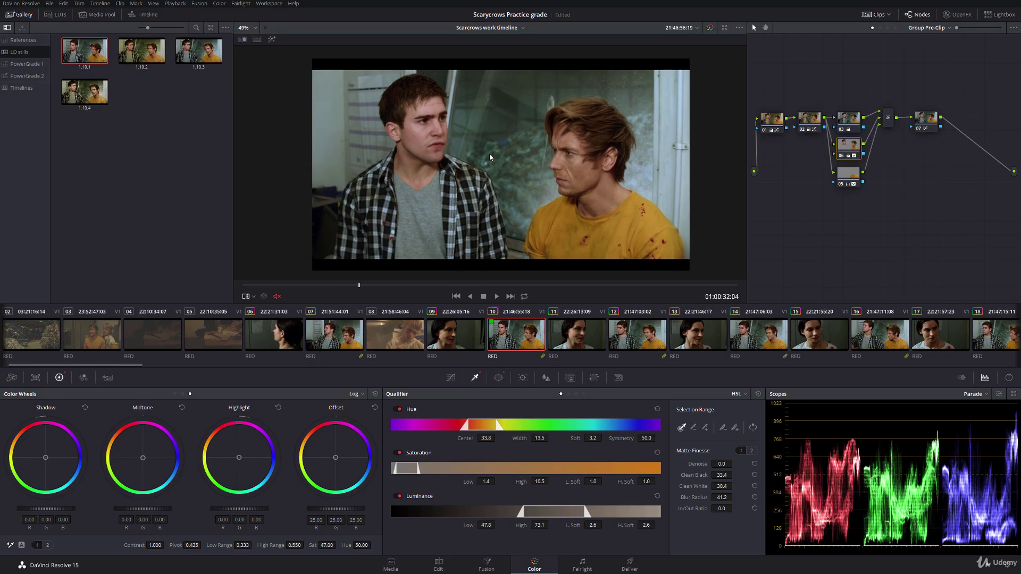
click(459, 340)
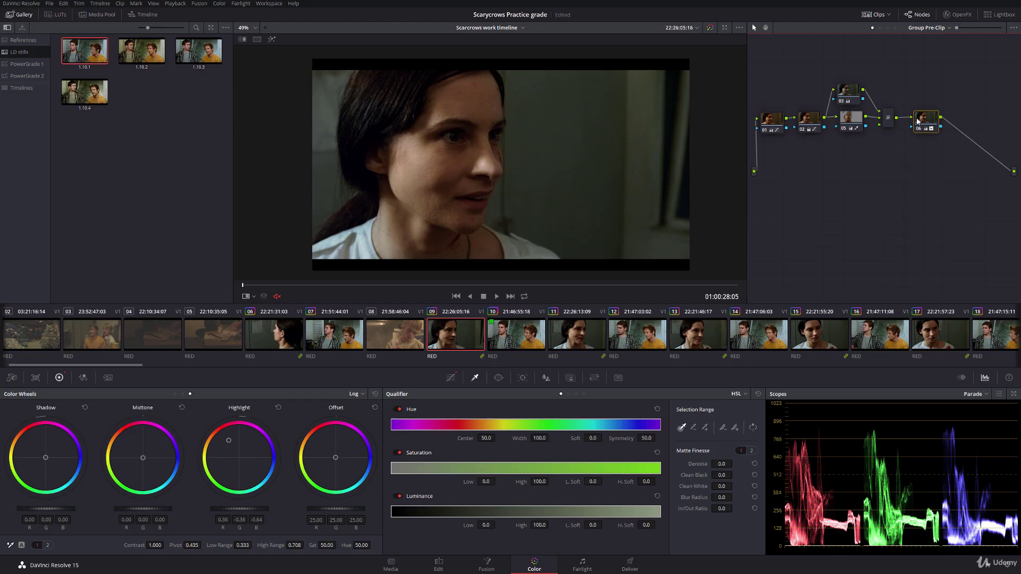
Add node 08 at the end of clip 10's grade and darken it with offset 21.50, gain 0.93 and lift -0.01
click(495, 334)
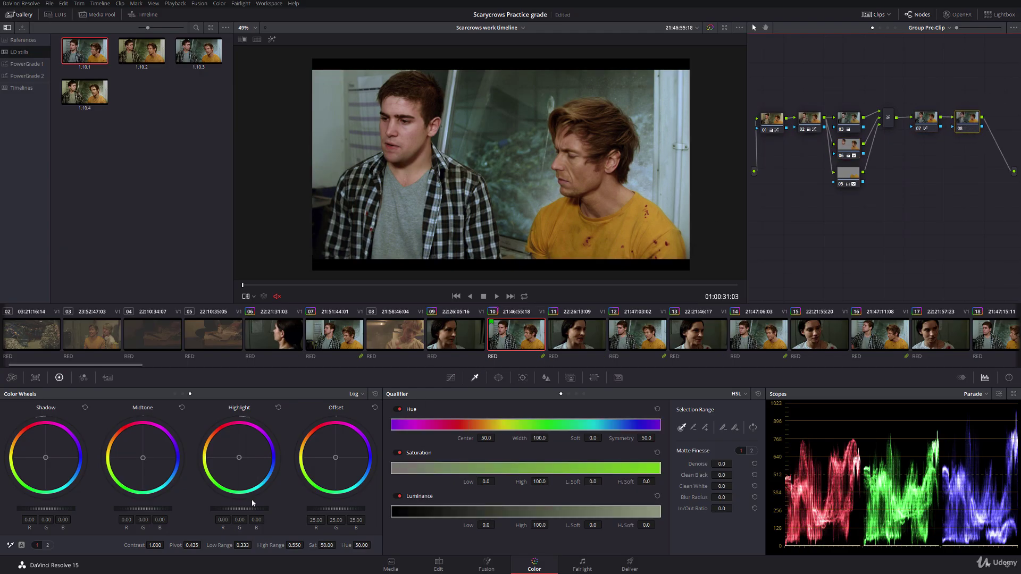
click(175, 394)
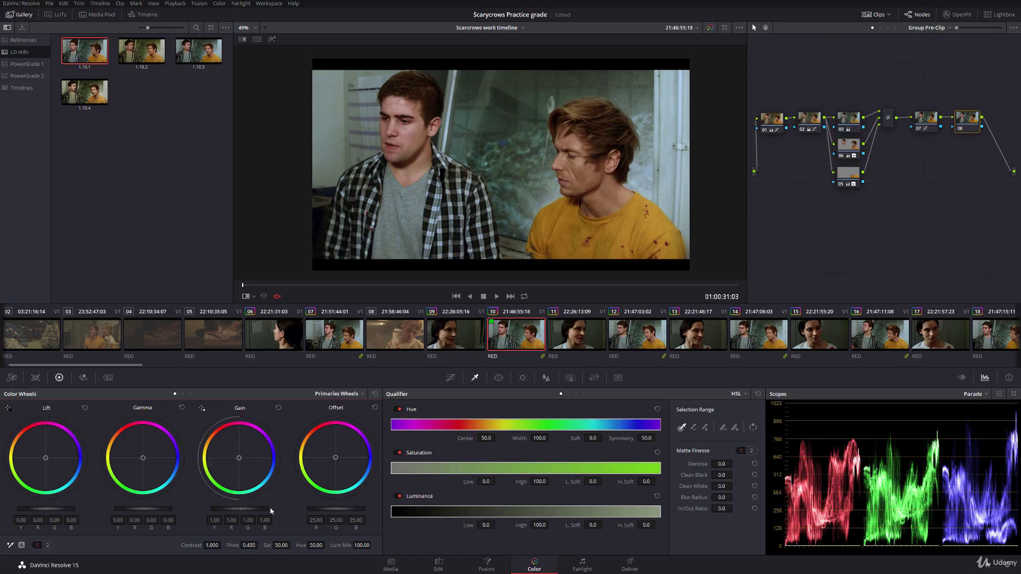
drag(334, 509, 234, 510)
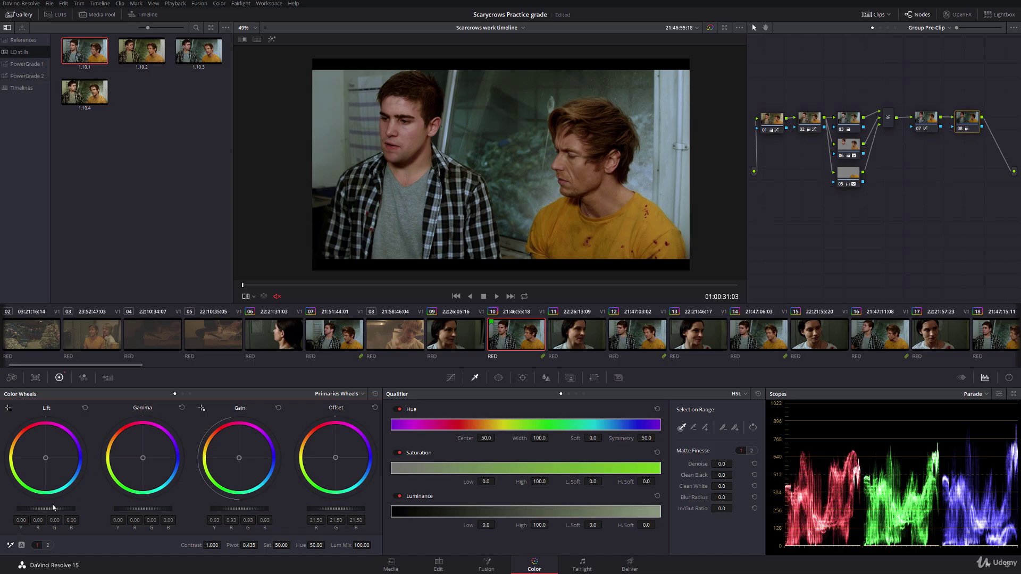
drag(53, 509, 49, 509)
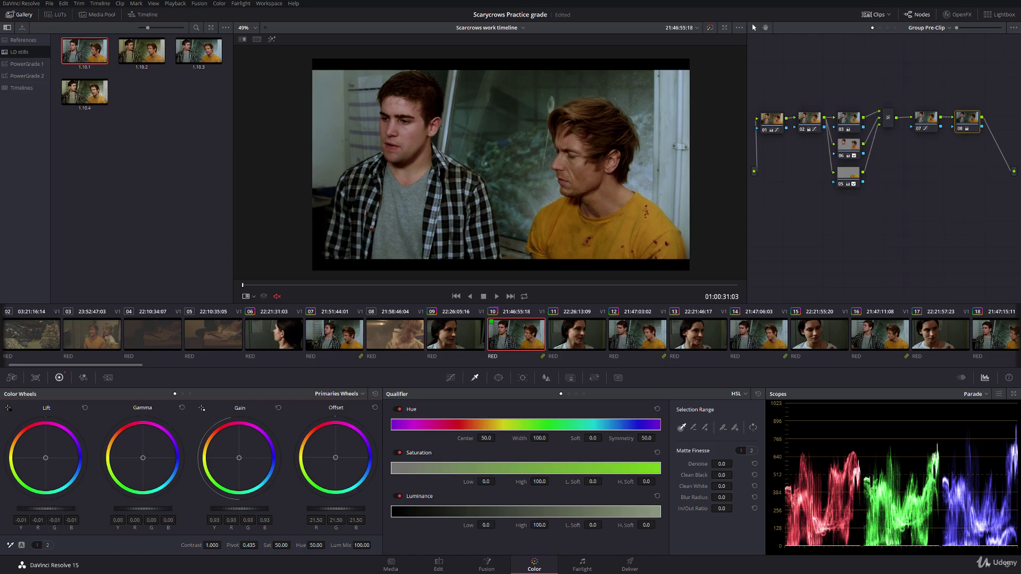
Compare clips 9 and 10, add serial node 07 to clip 9, and set its gamma to 0.03 and gain to 0.91
click(454, 342)
click(515, 333)
click(454, 341)
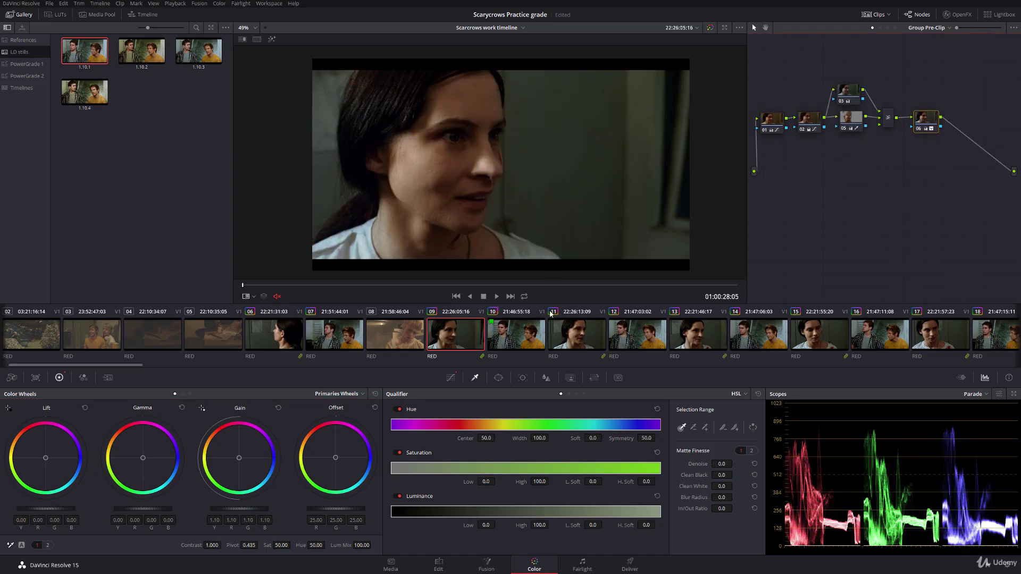
key(alt+s)
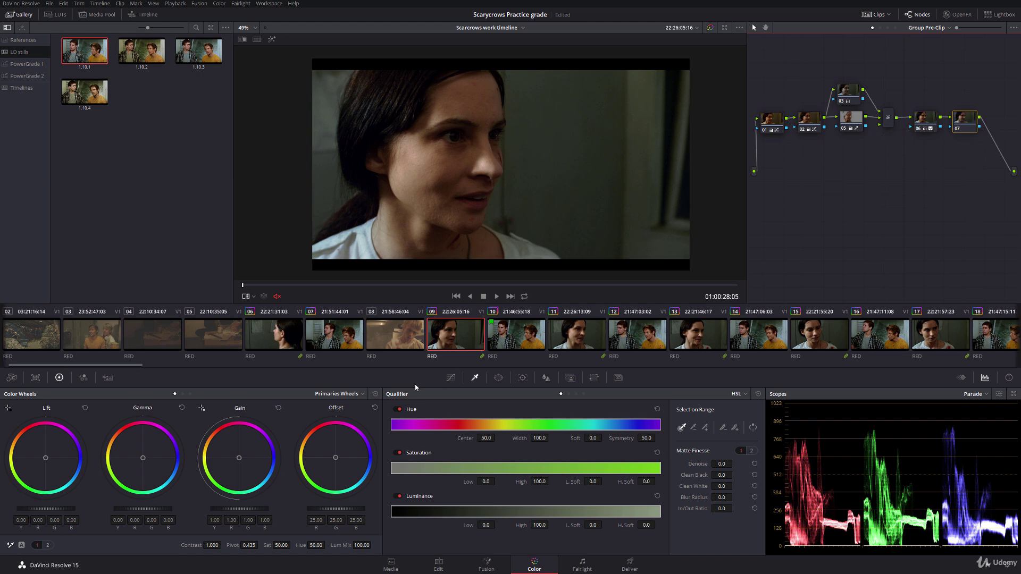
click(530, 342)
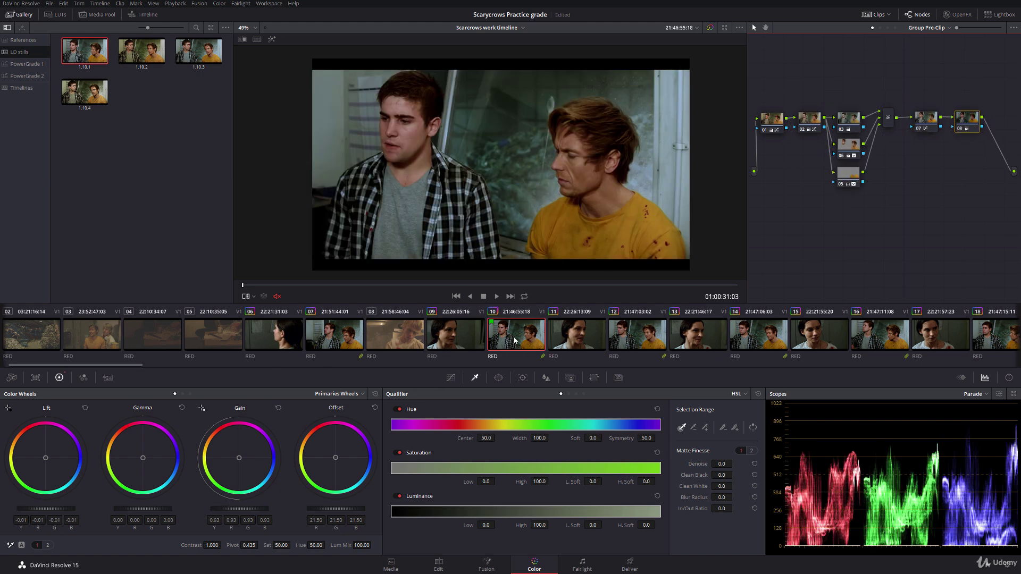
click(461, 341)
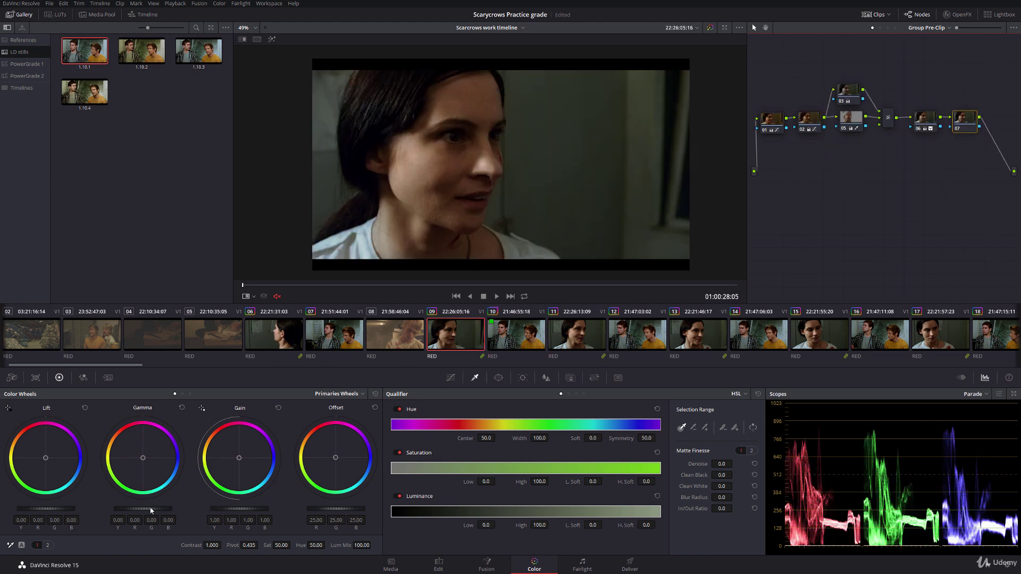
drag(151, 510, 157, 511)
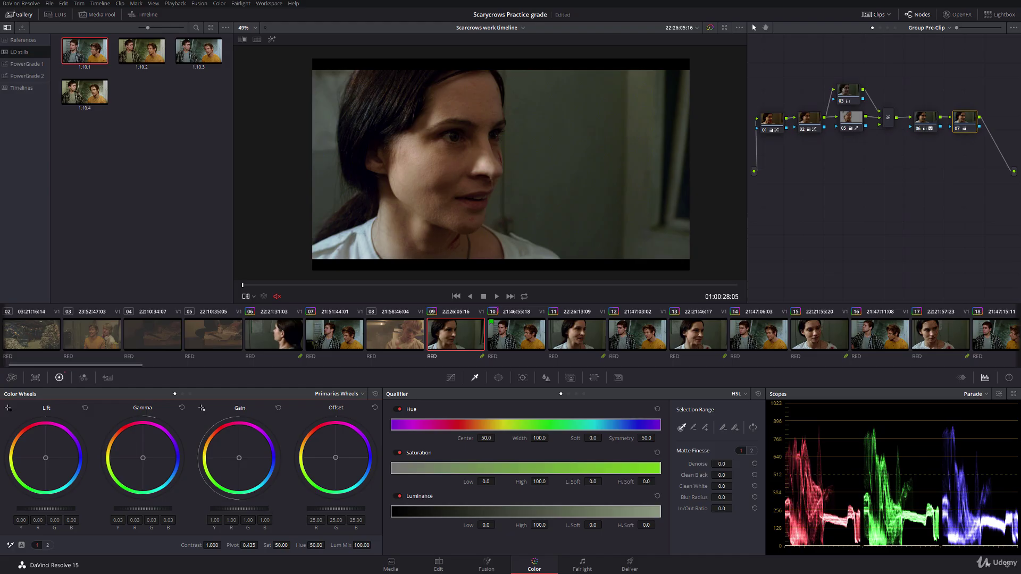
mouse_move(239, 509)
mouse_down()
mouse_move(222, 509)
mouse_move(252, 508)
mouse_up()
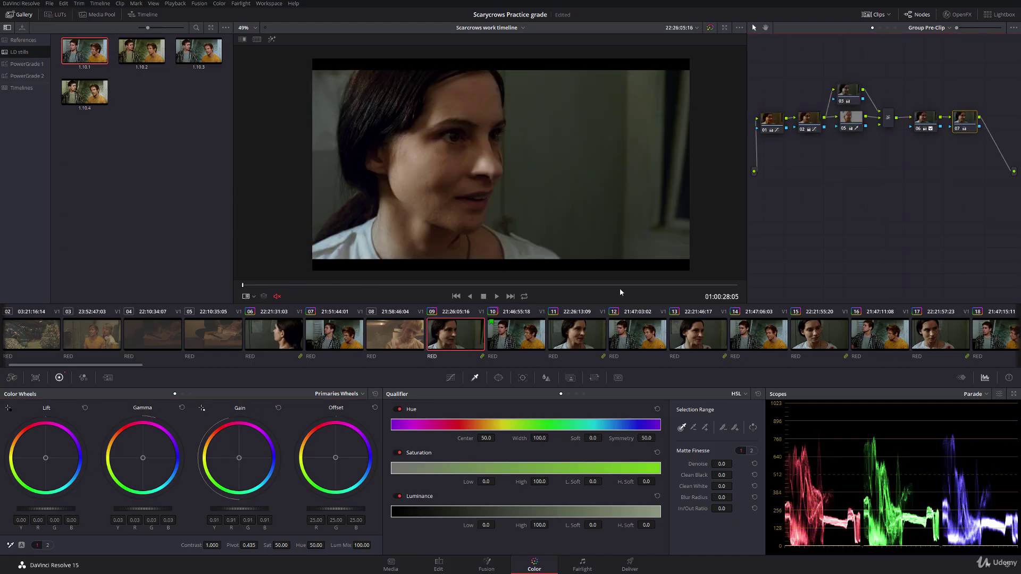
Play clip 9 into clip 10 and lower the saturation of clip 10's node 05 to 46.20
key(space)
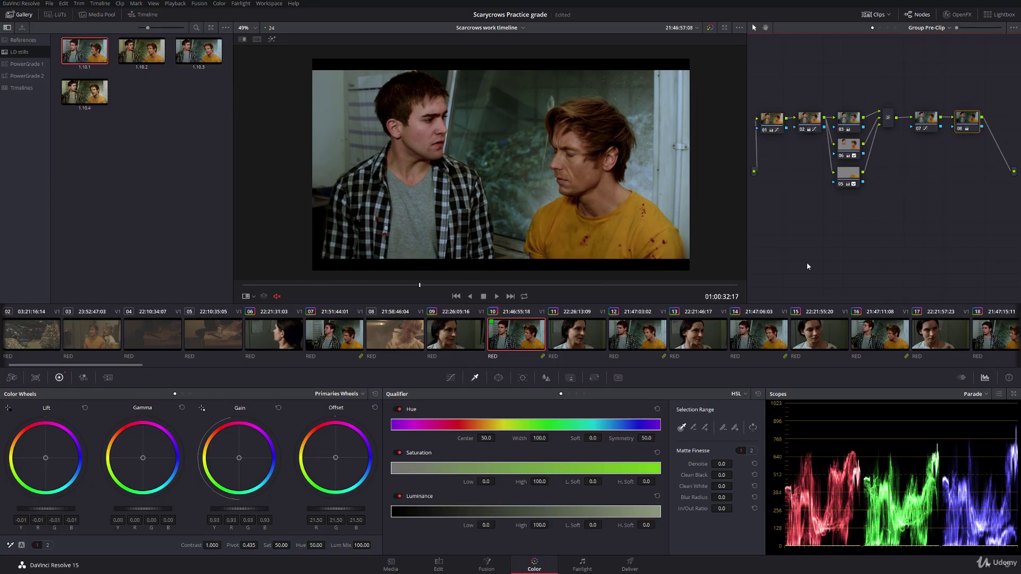
key(space)
drag(274, 543, 259, 543)
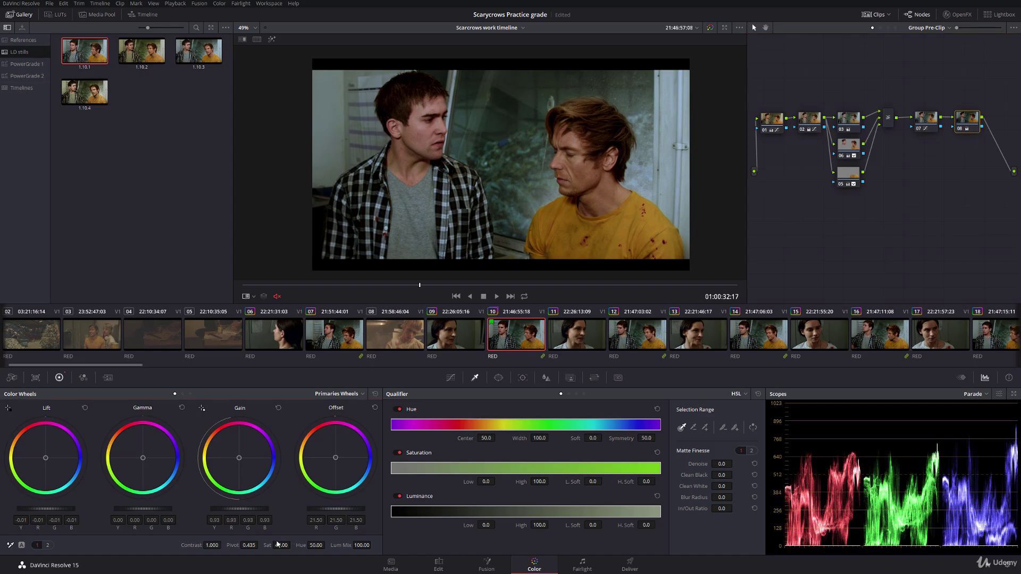
click(853, 179)
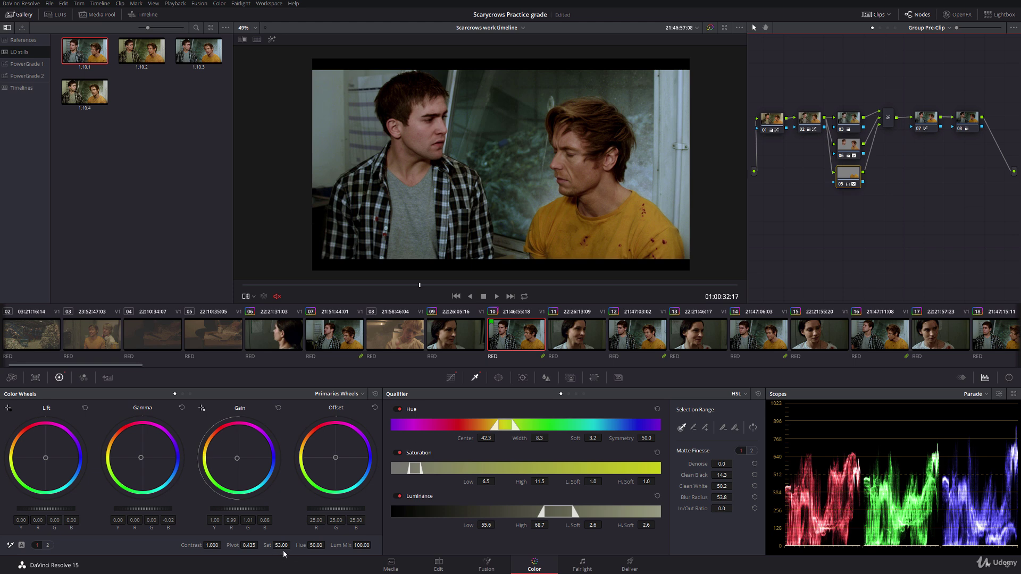
drag(281, 545, 243, 545)
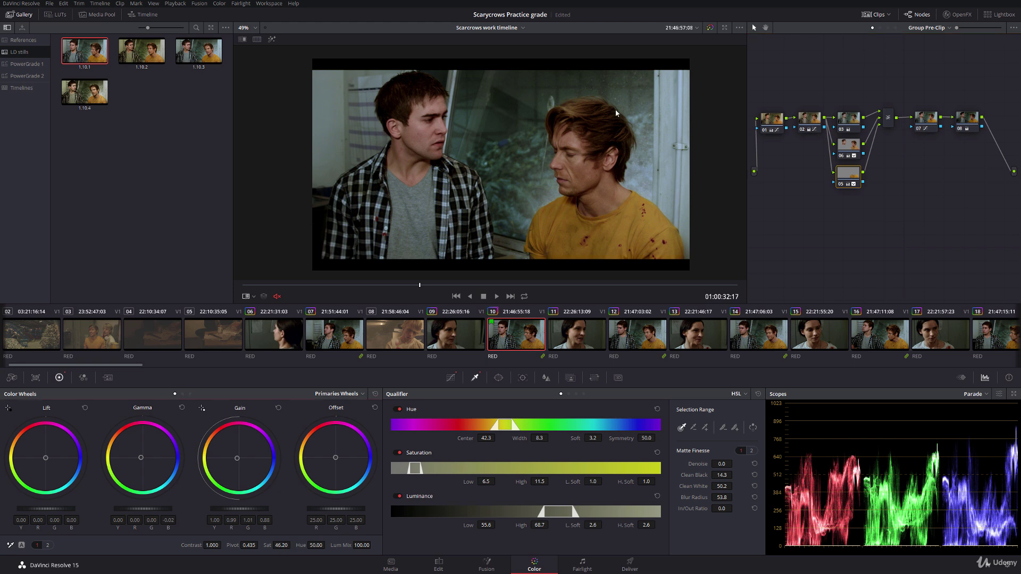
Play back clip 10 into clip 11 to check the colour match across the cut
click(450, 353)
key(space)
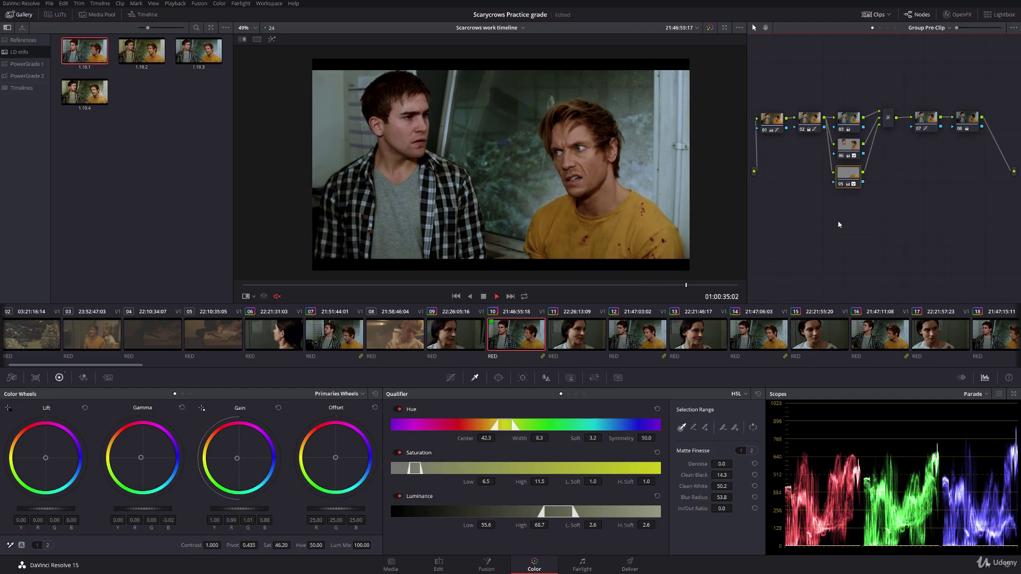
key(space)
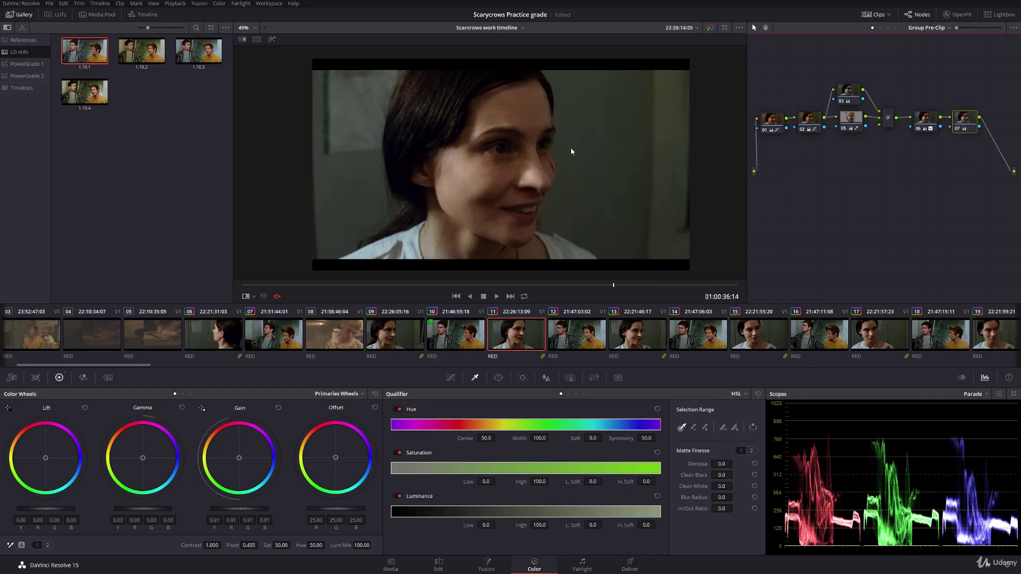
Refine node 03 on clip 11 with gamma blue at 0.02 and gain at red 0.82, green 1.02, blue 1.31
click(851, 92)
drag(235, 464, 240, 464)
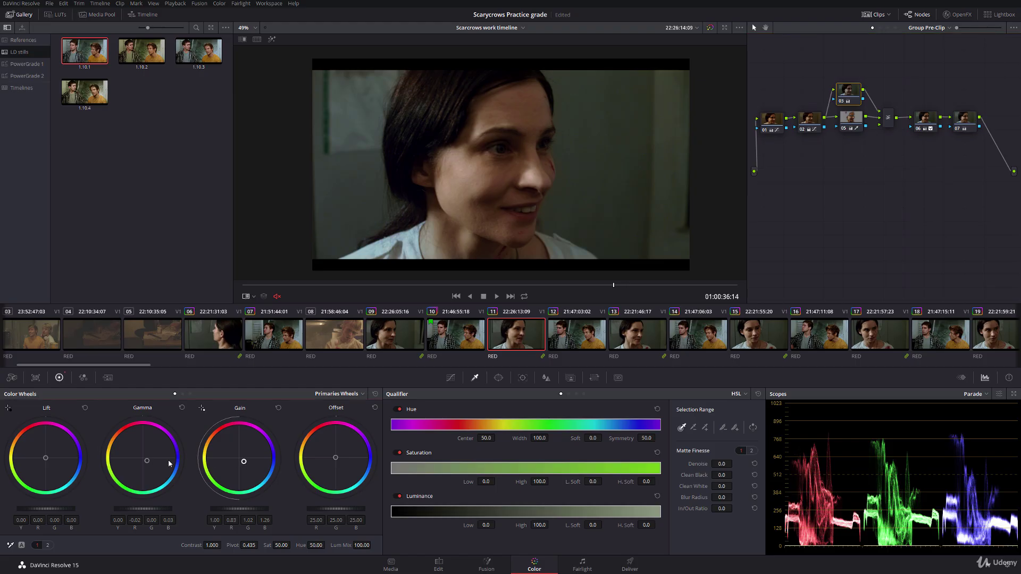
drag(152, 464, 145, 461)
drag(244, 462, 244, 462)
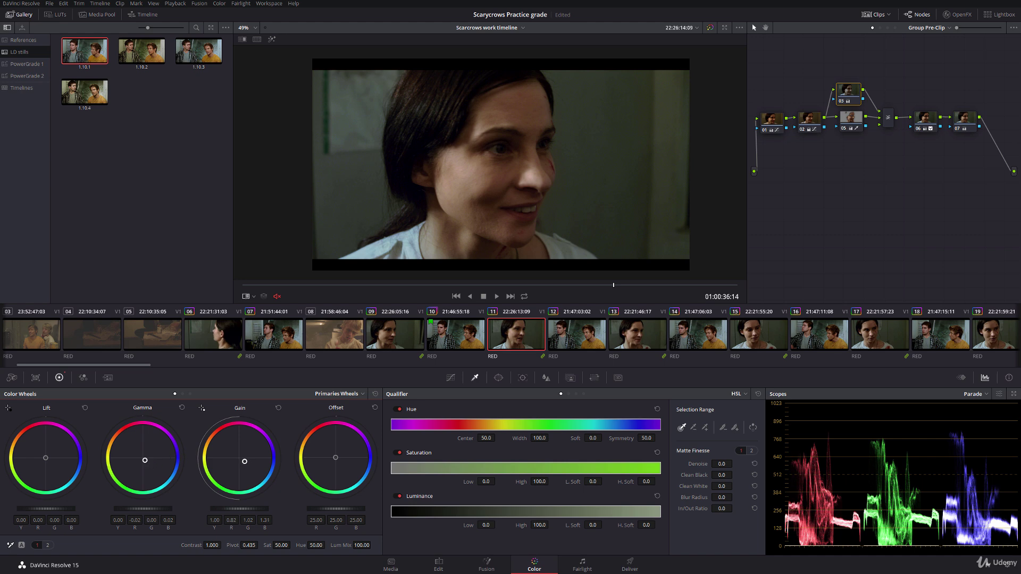
Review clip 11 at several points, play clip 10 into clip 11 to compare them, and save the project
drag(289, 292, 366, 288)
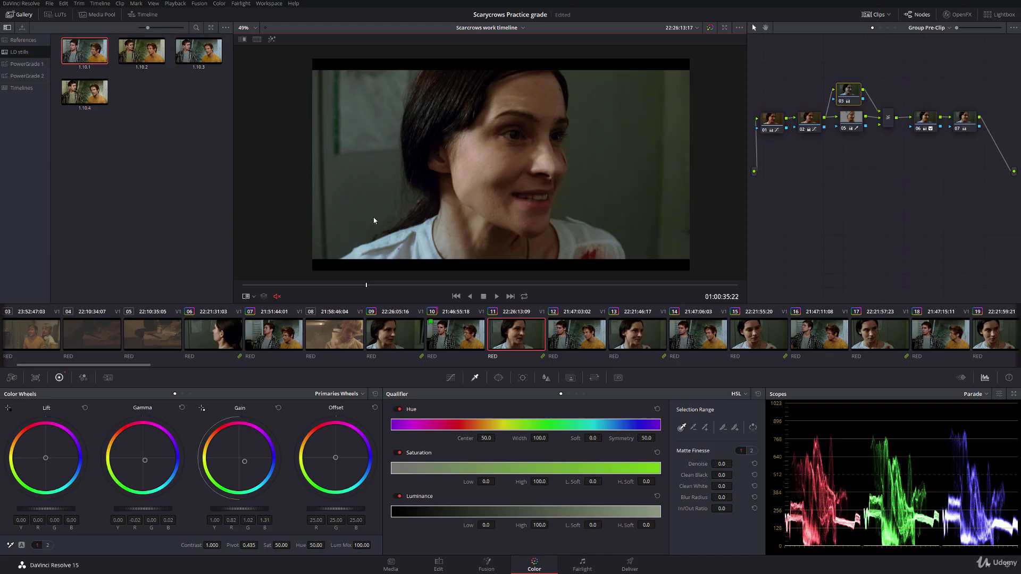
drag(293, 291, 733, 274)
key(Up)
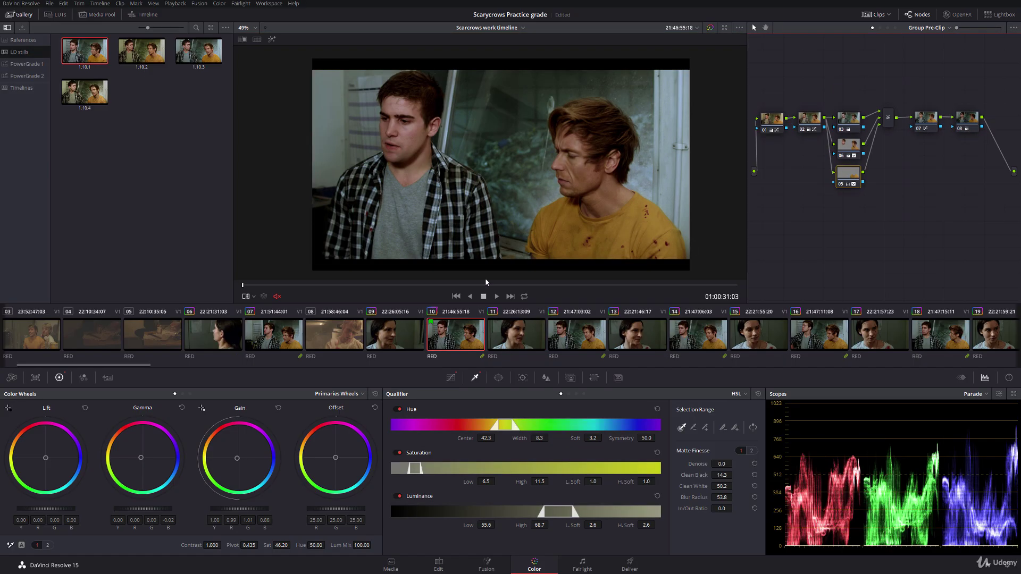
key(space)
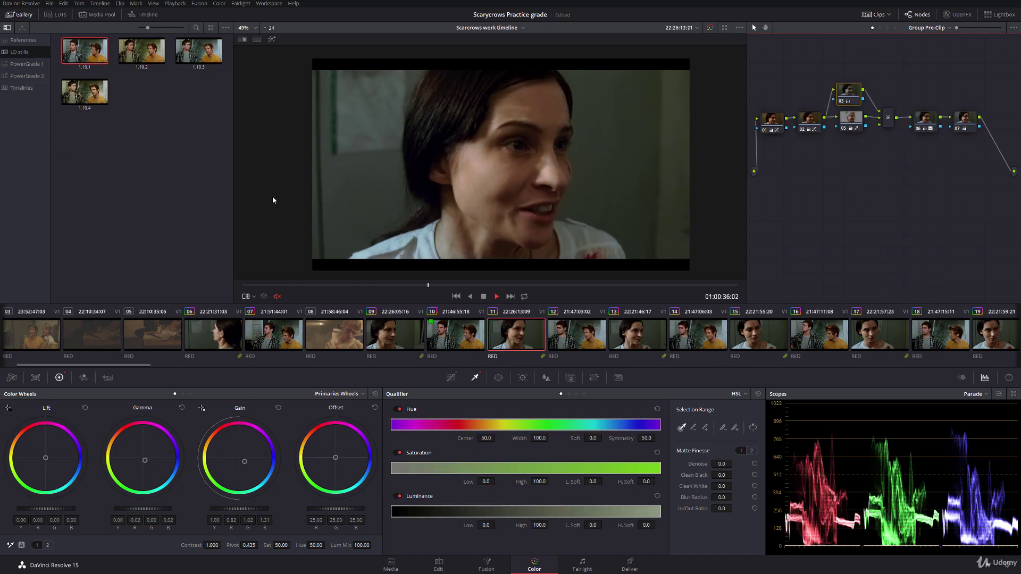
key(space)
key(ctrl+s)
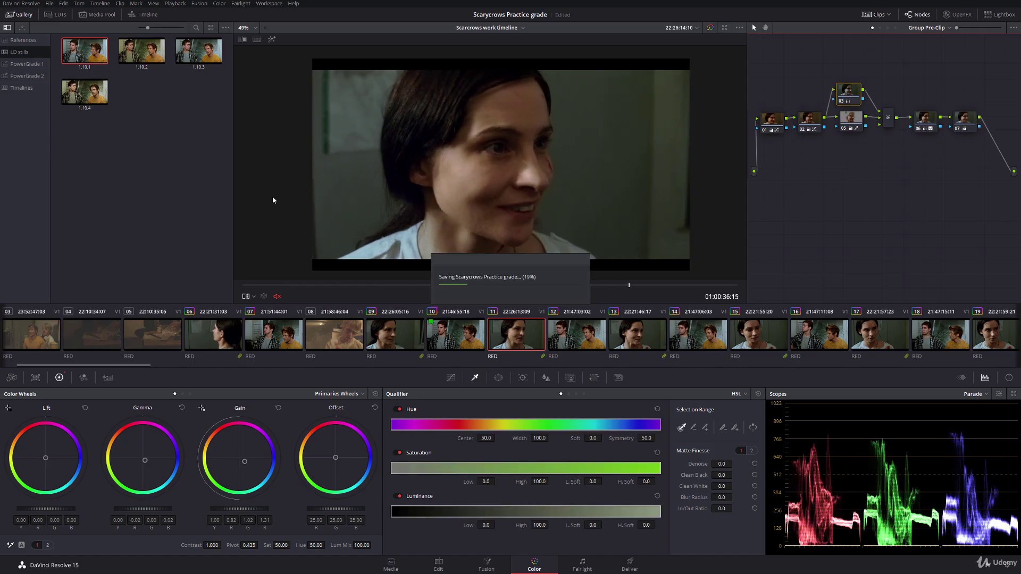
Inspect the group grade on clip 13 and look over the clips that follow it
click(640, 339)
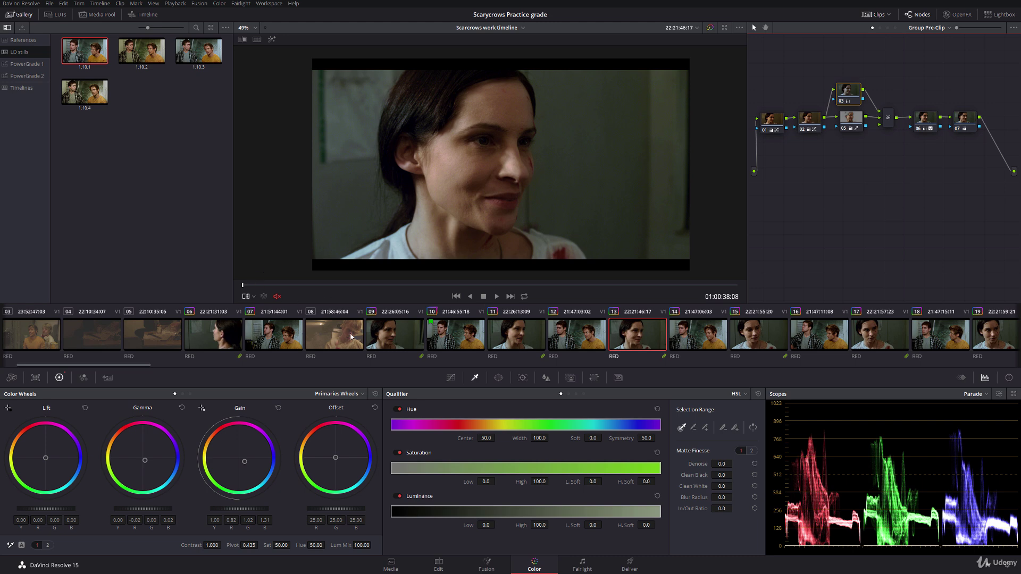
drag(148, 367, 169, 366)
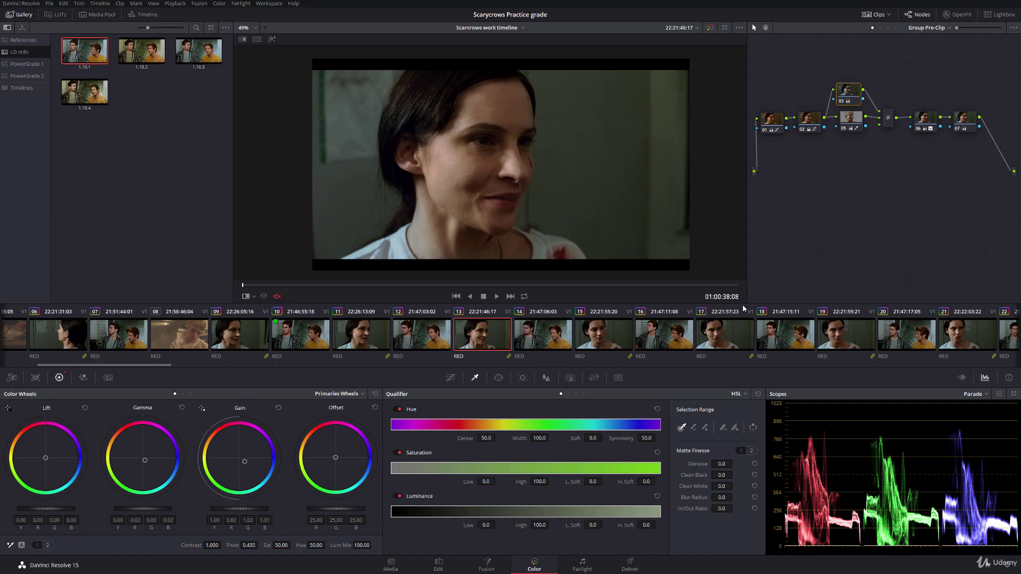
Apply the grade of still 1.10.1 to clip 08 at Group Pre-Clip level and delete its lowest parallel node 05
scroll(170, 361, left, 1)
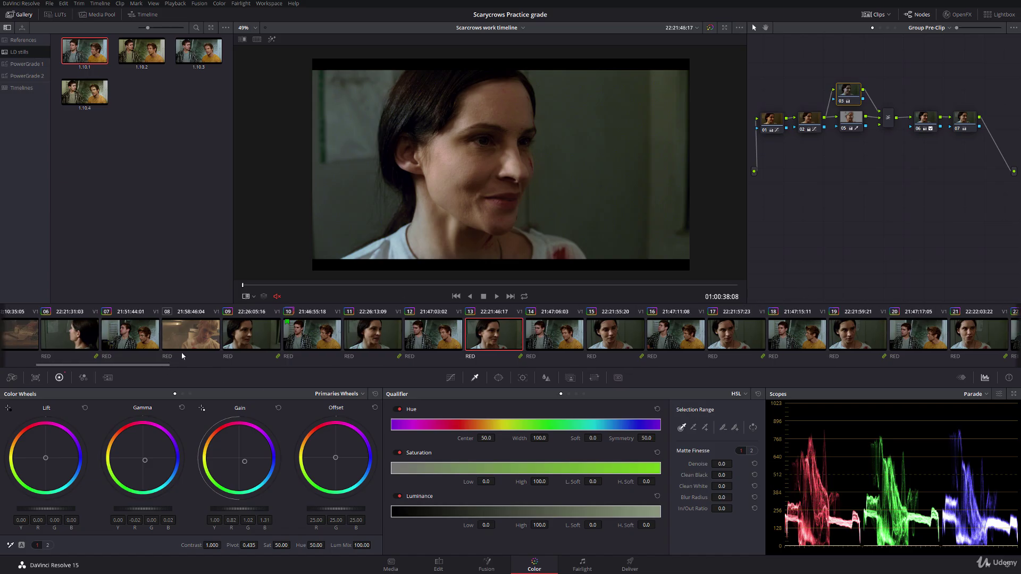
click(181, 355)
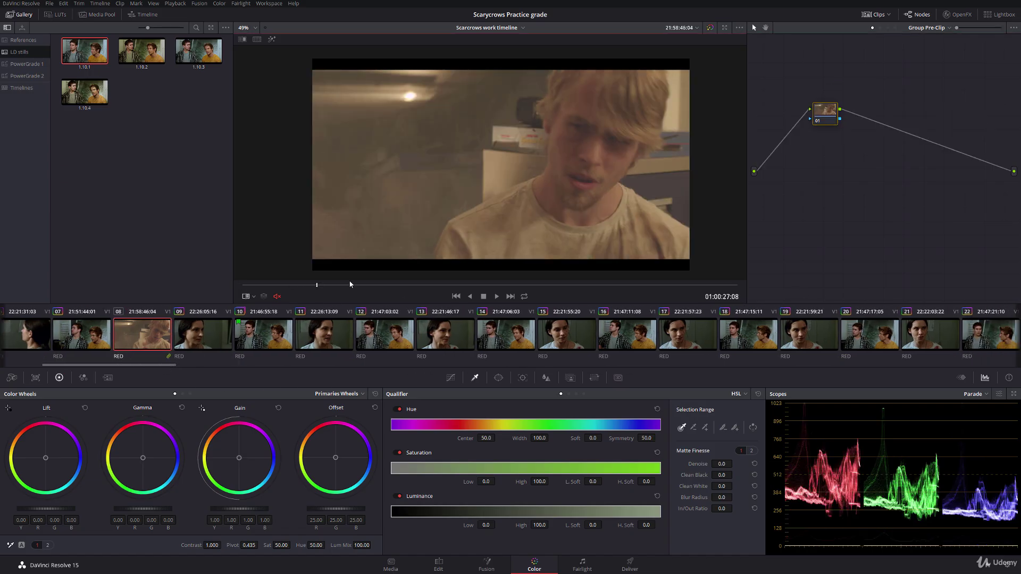
drag(351, 284, 564, 285)
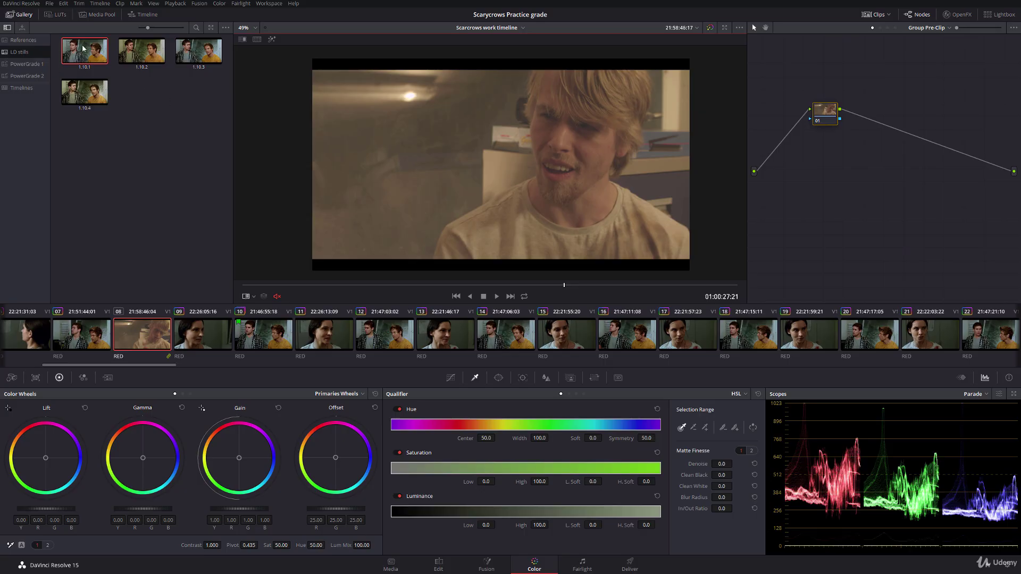
mouse_move(79, 48)
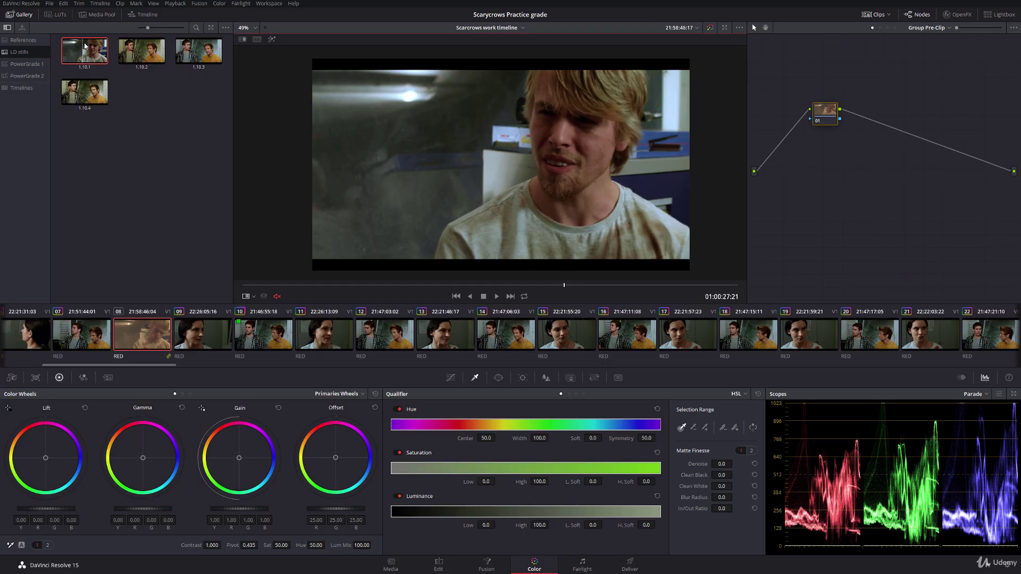
mouse_move(102, 90)
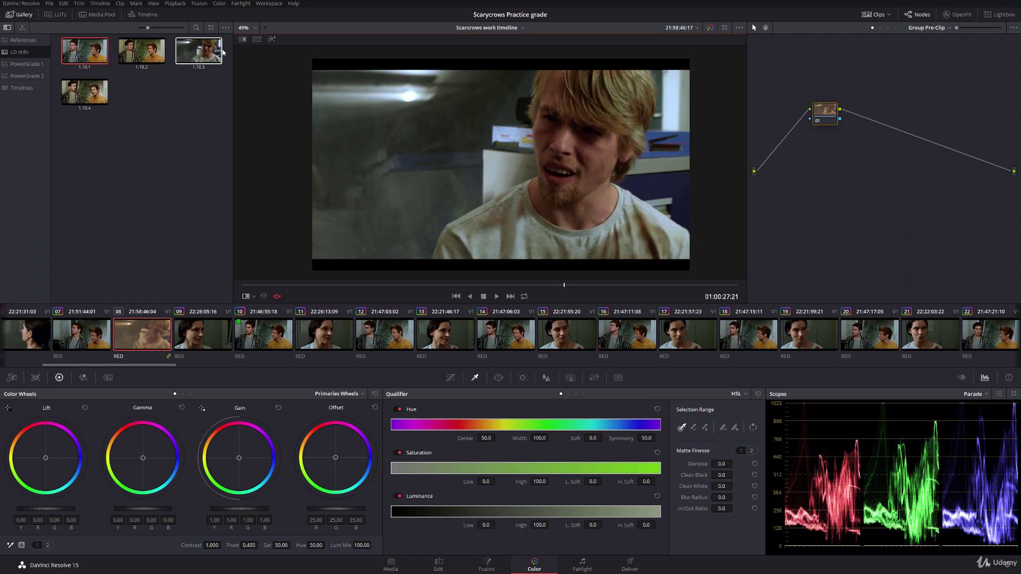
double_click(94, 51)
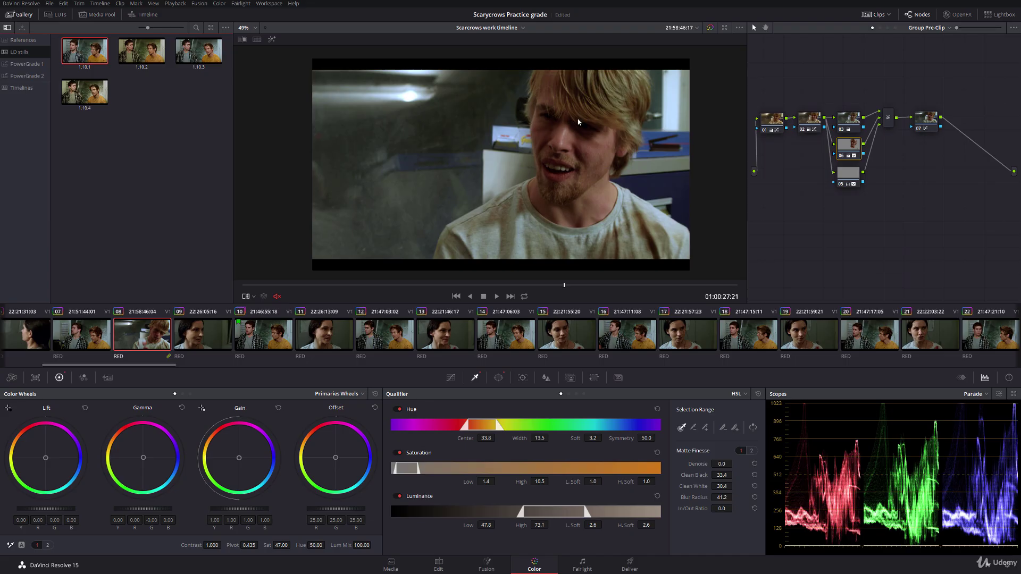
click(851, 177)
key(Delete)
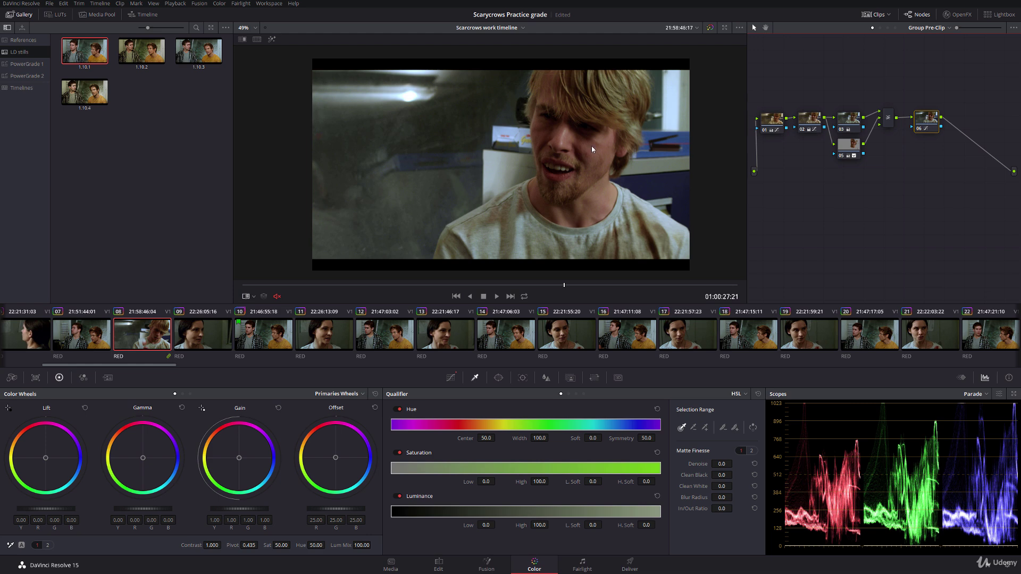
Refine the skin key on node 05 of clip 08 with hue center 32.8, saturation low 1.8, luminance low 52.1 and blur radius 155.1
click(850, 144)
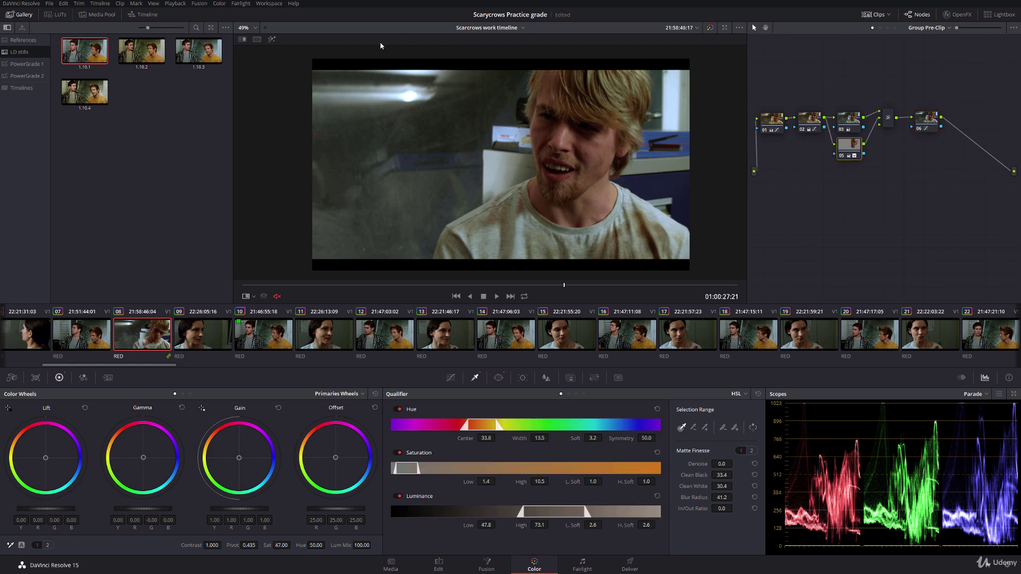
click(272, 39)
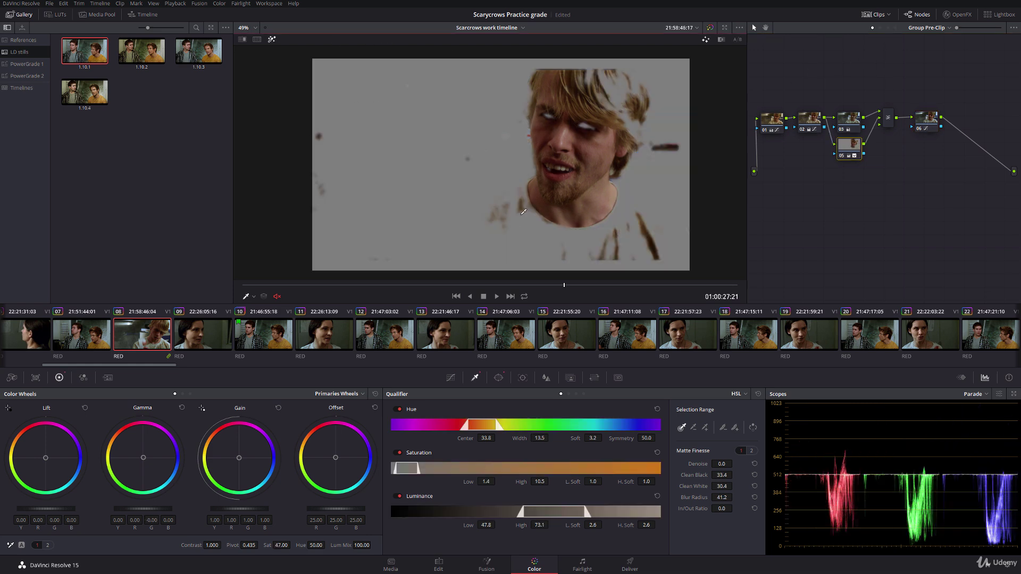
click(252, 297)
drag(468, 481, 473, 481)
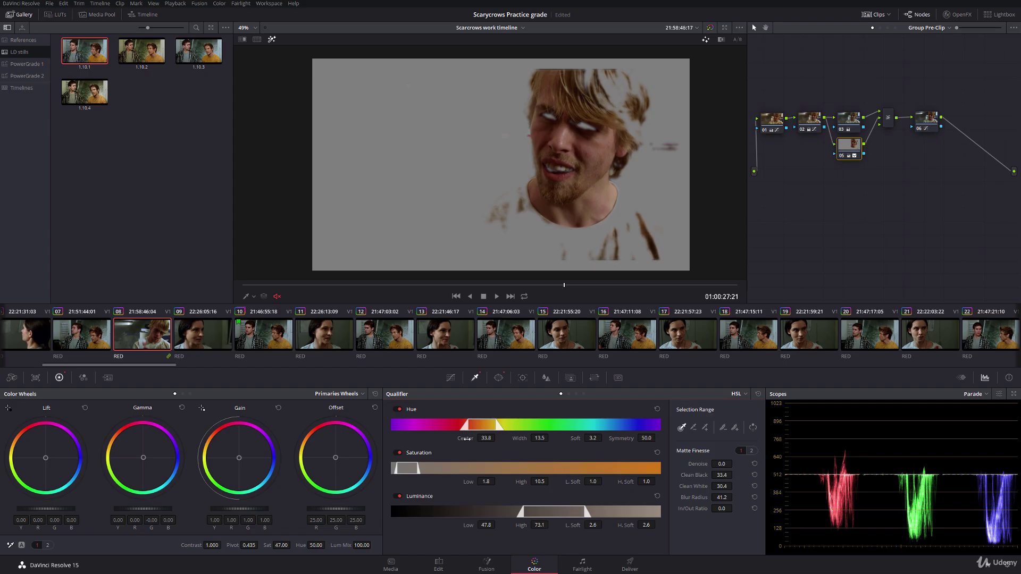
drag(497, 437, 498, 439)
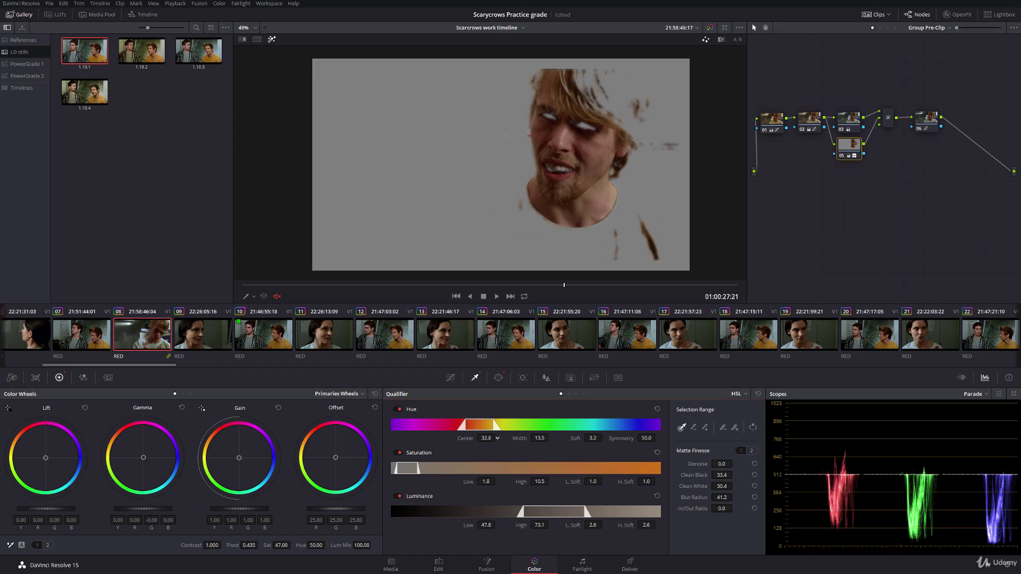
drag(486, 525, 496, 524)
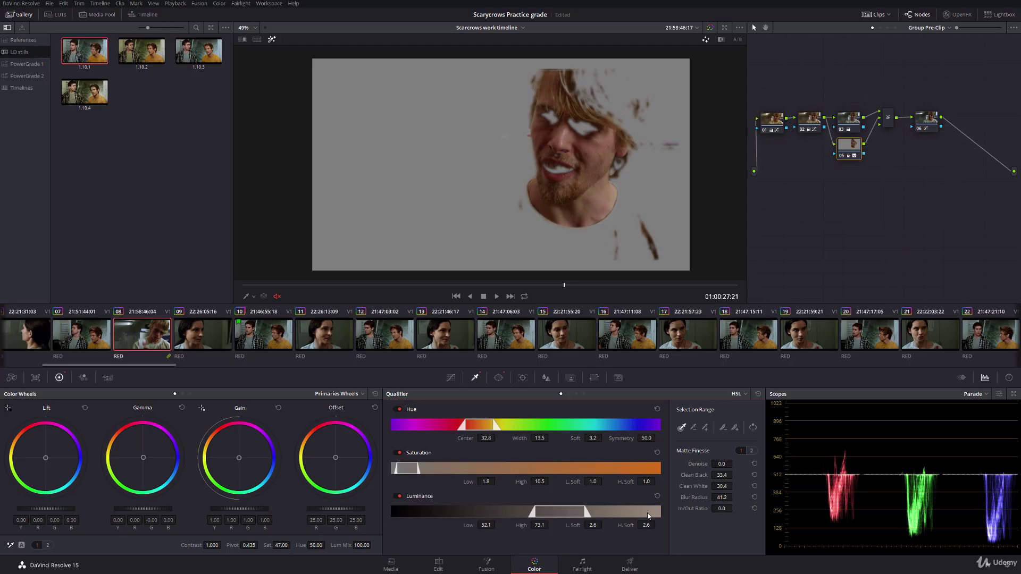
drag(721, 498, 735, 497)
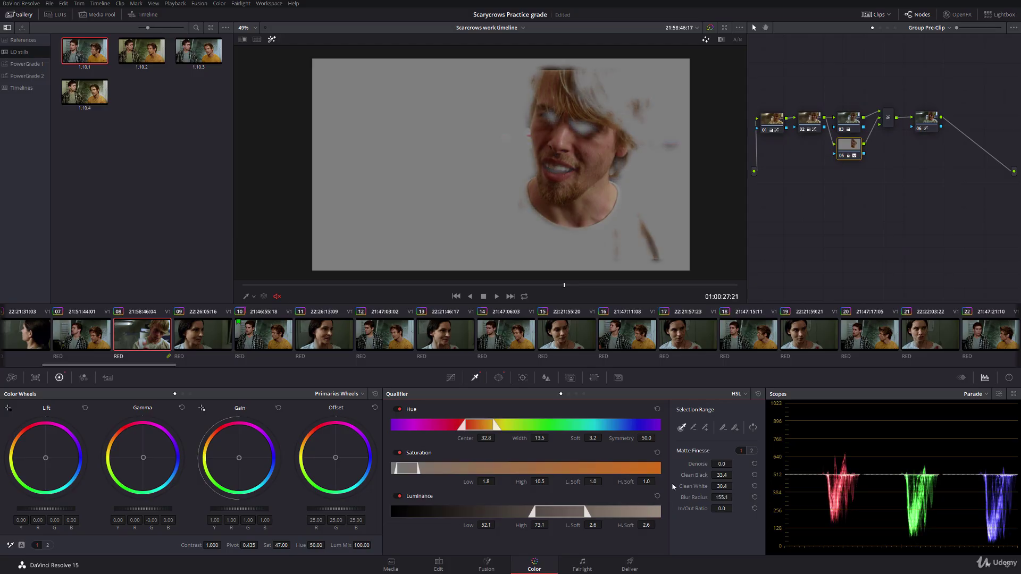
click(273, 40)
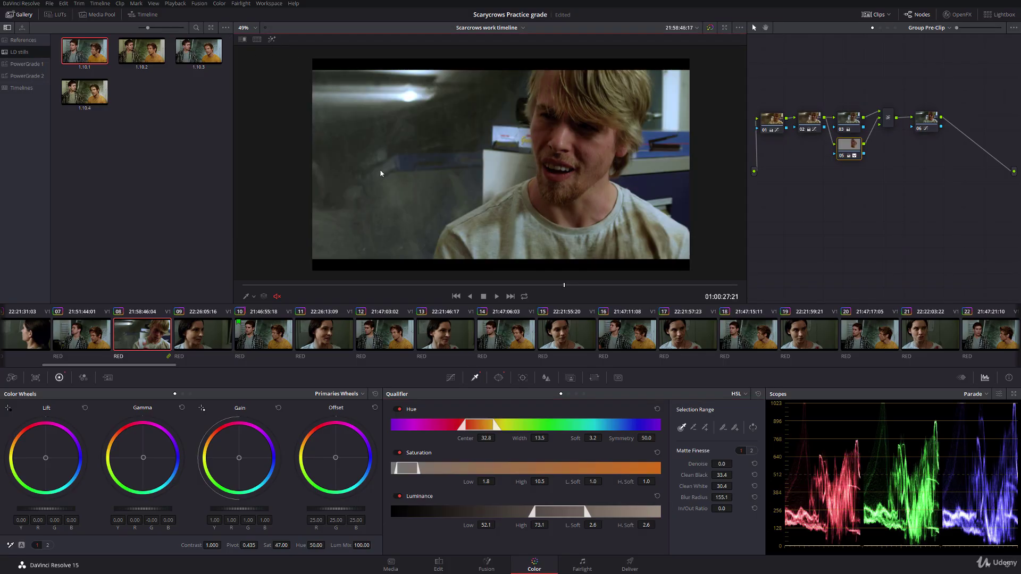
Rotate the red hue of skin node 05 by -3.00 in the Hue Vs Hue curve and check another frame of clip 08
click(848, 148)
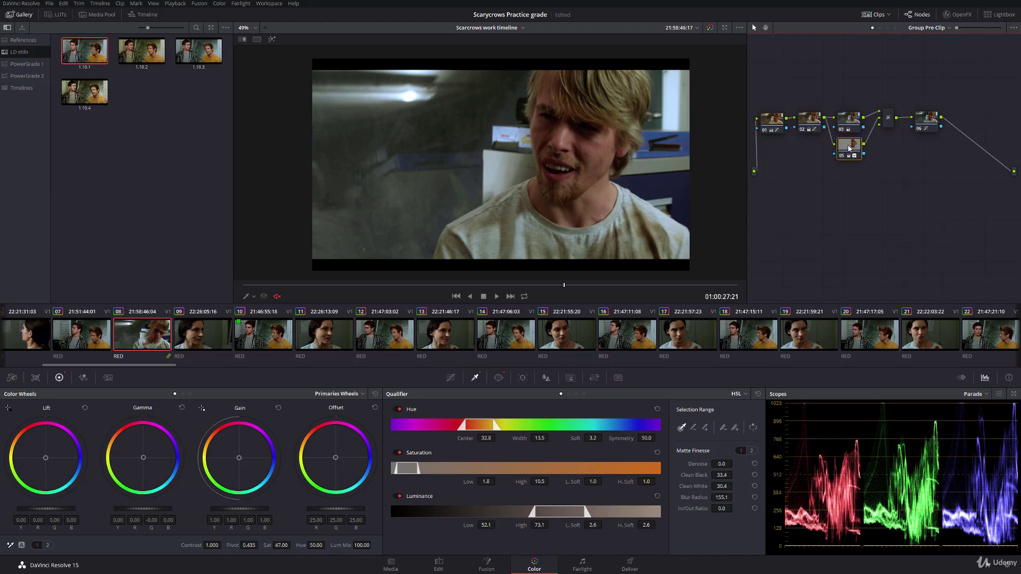
click(451, 378)
click(560, 393)
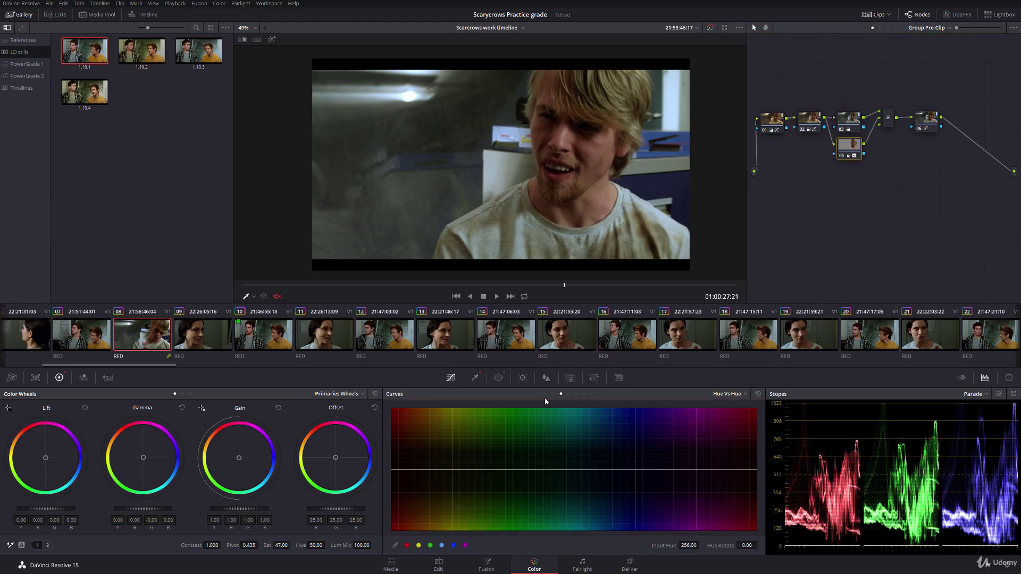
click(407, 545)
drag(753, 544, 744, 545)
drag(747, 545, 745, 545)
click(254, 297)
click(252, 308)
drag(565, 285, 612, 278)
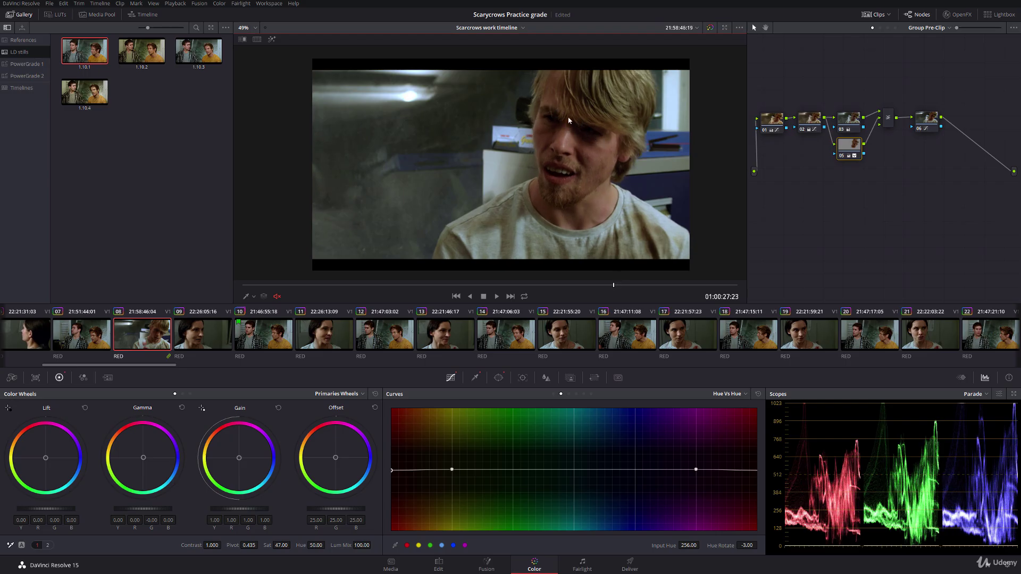
Try raising the lift of node 06 on clip 08 to 0.02
click(926, 122)
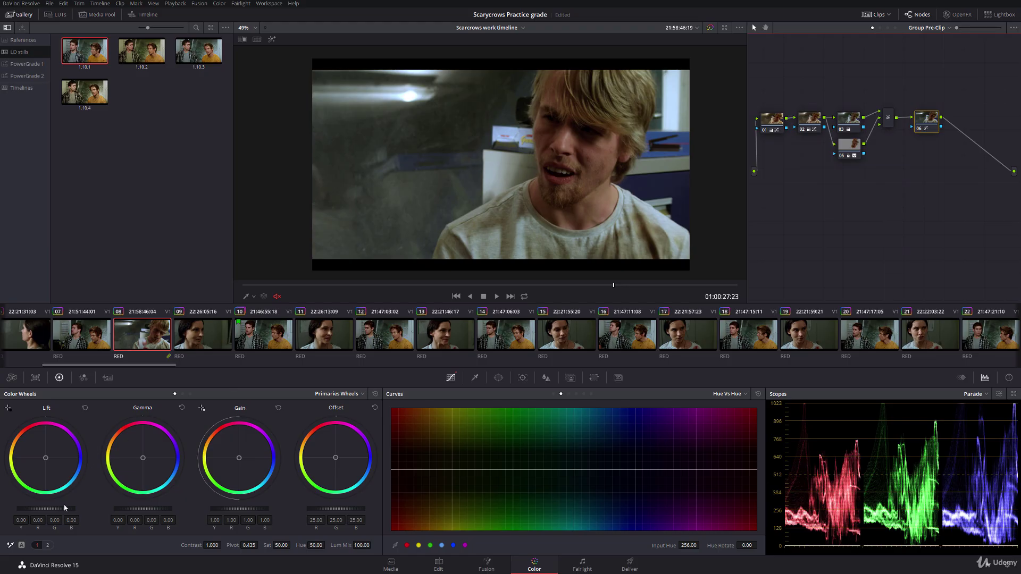
drag(65, 507, 69, 508)
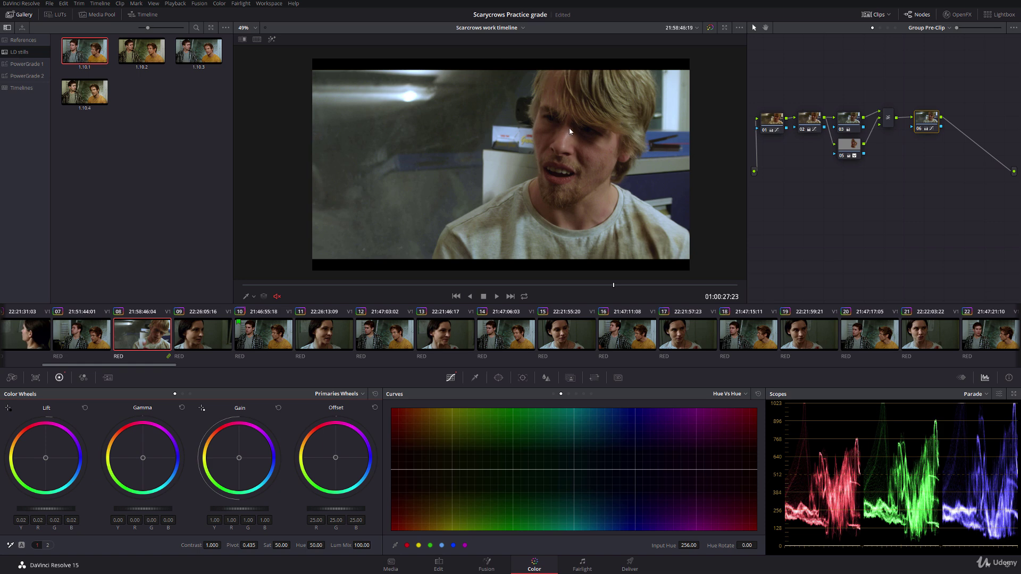
key(ctrl+z)
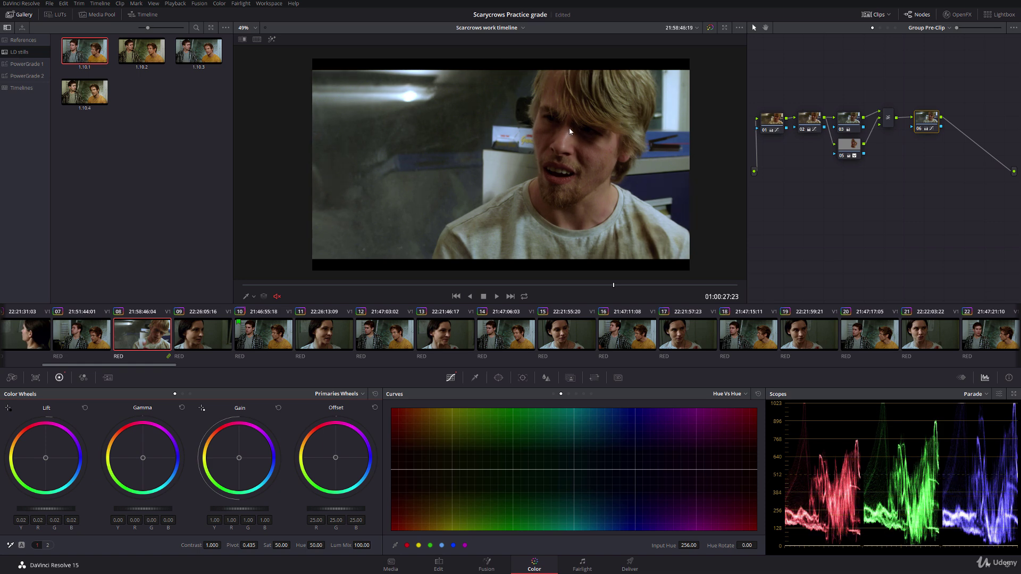
Fine-tune the red hue rotation of node 05 to about -2.95 and reselect node 06
click(849, 146)
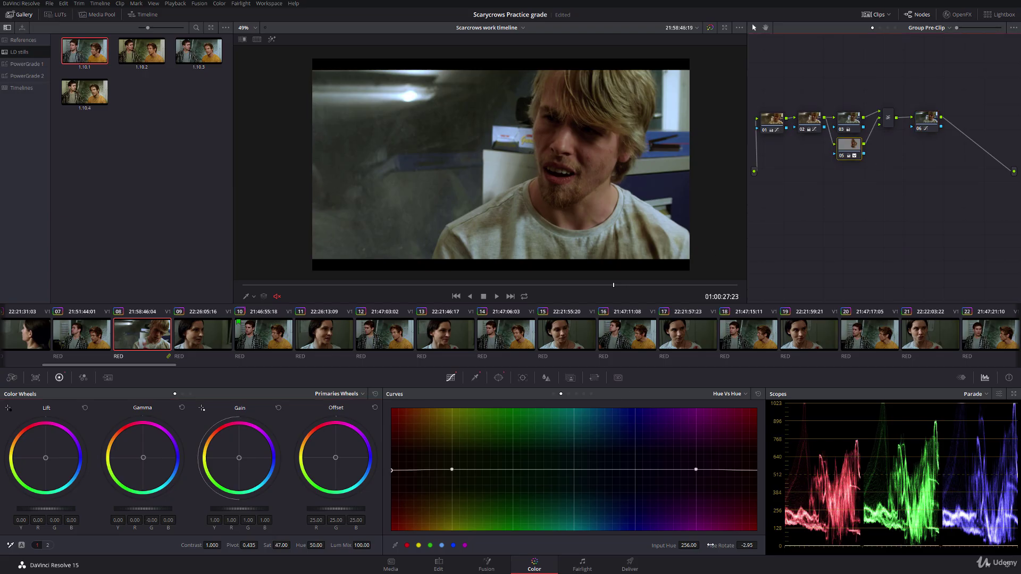
click(925, 120)
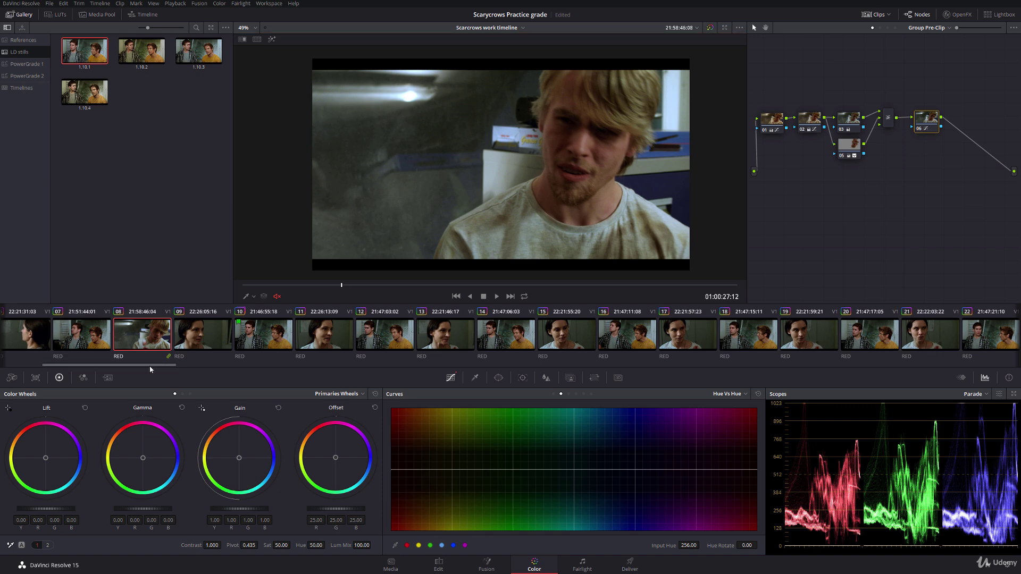
Scan the later clips of the timeline and view the actress close-up in clip 46
drag(149, 366, 399, 375)
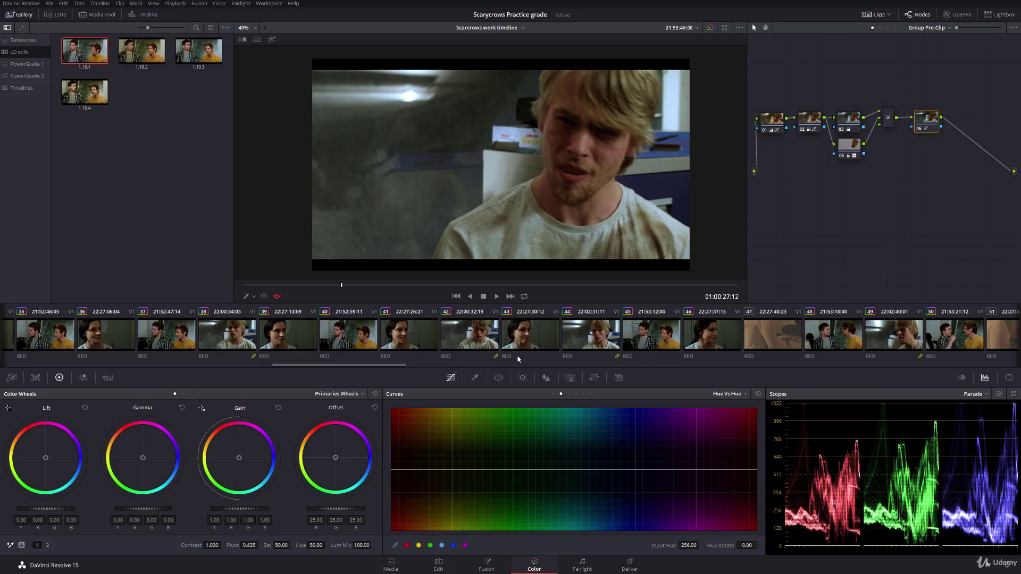
click(706, 339)
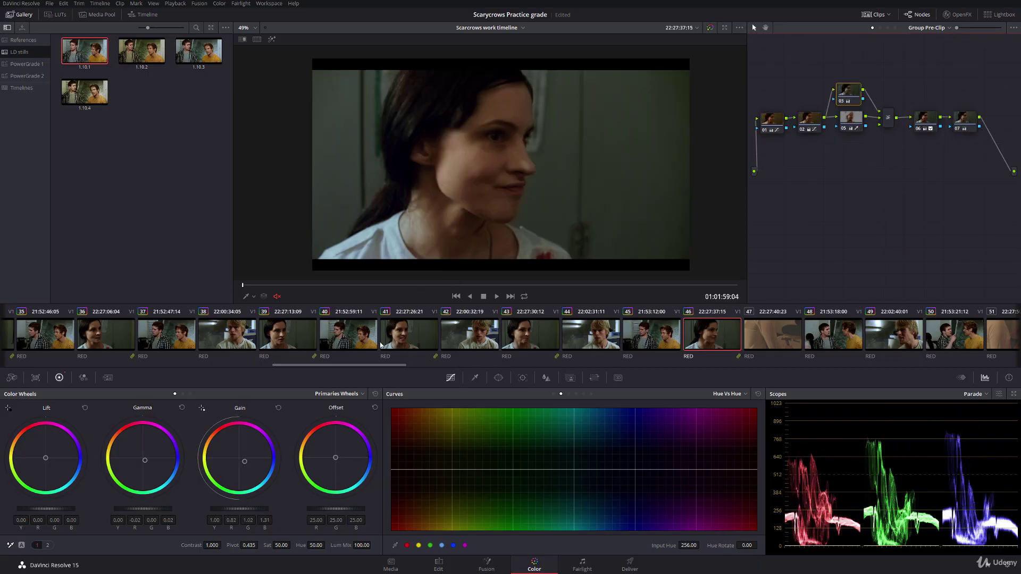
drag(391, 366, 117, 348)
Play the sequence from clip 06 into clip 09, and replay it from clip 07 to judge the match with clip 08
click(151, 333)
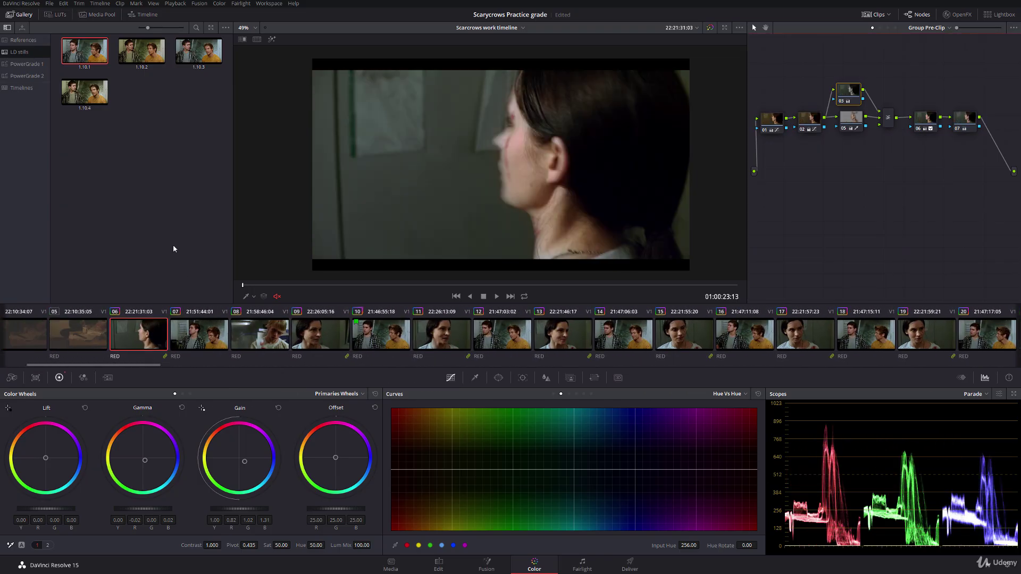
key(space)
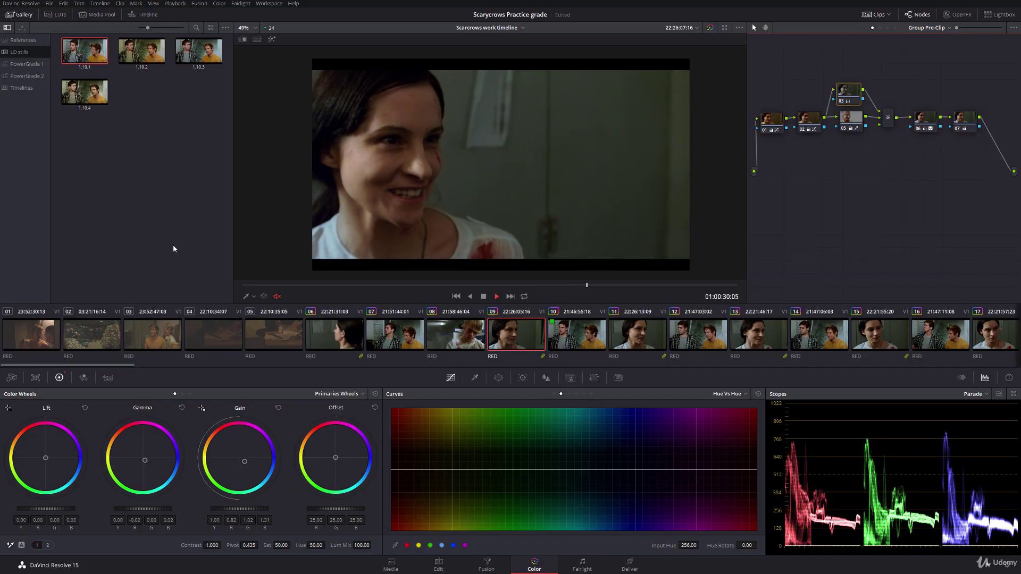
key(space)
click(411, 337)
click(411, 337)
key(space)
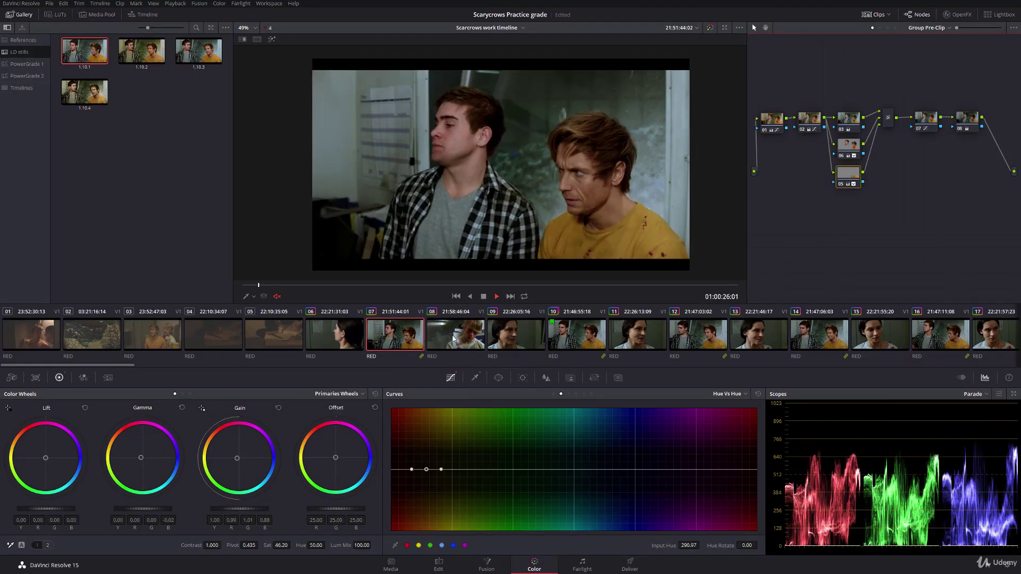
Append serial node 07 to clip 08's group grade with lift -0.02, gamma 0.04 and gain 0.85
click(453, 336)
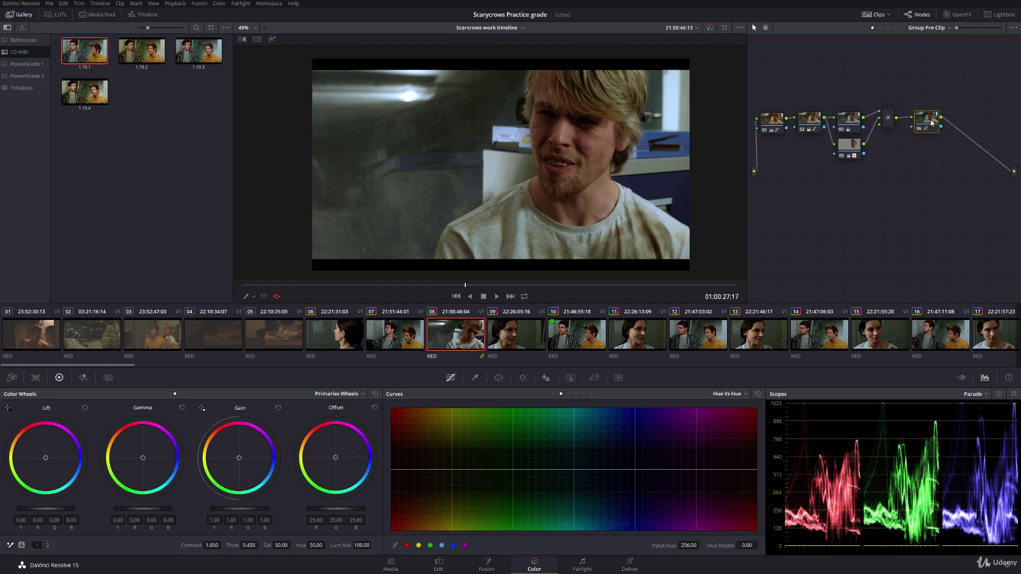
key(alt+s)
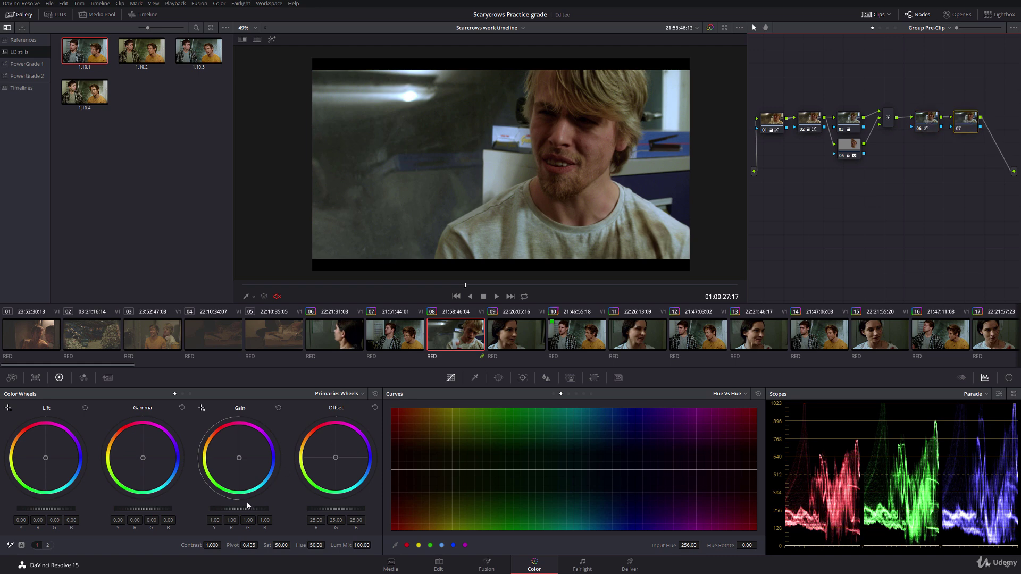
drag(248, 506, 183, 511)
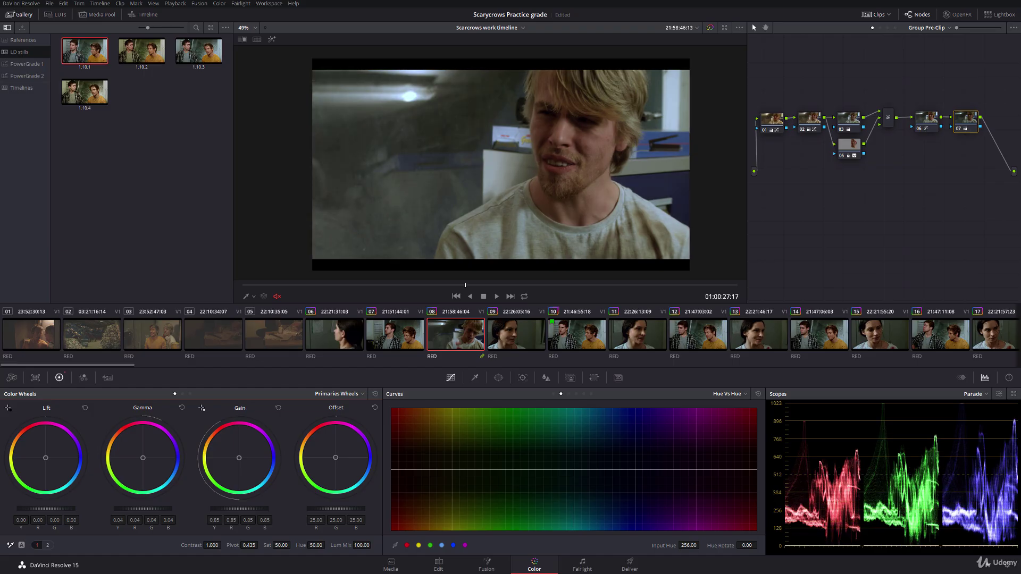
drag(45, 509, 41, 509)
Play clip 07 into clip 08 and compare the grades of clips 06, 07 and 08
click(416, 337)
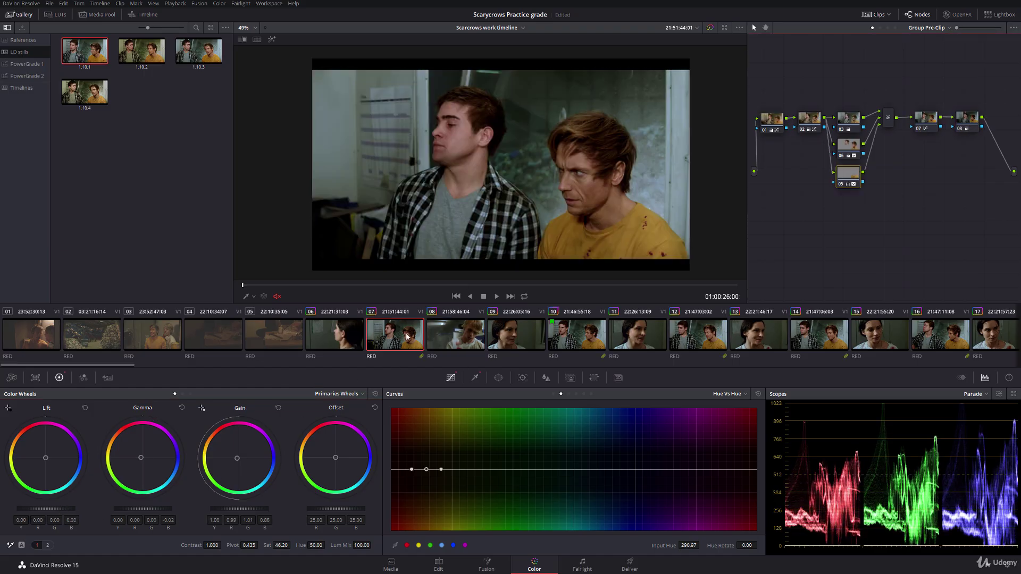
key(space)
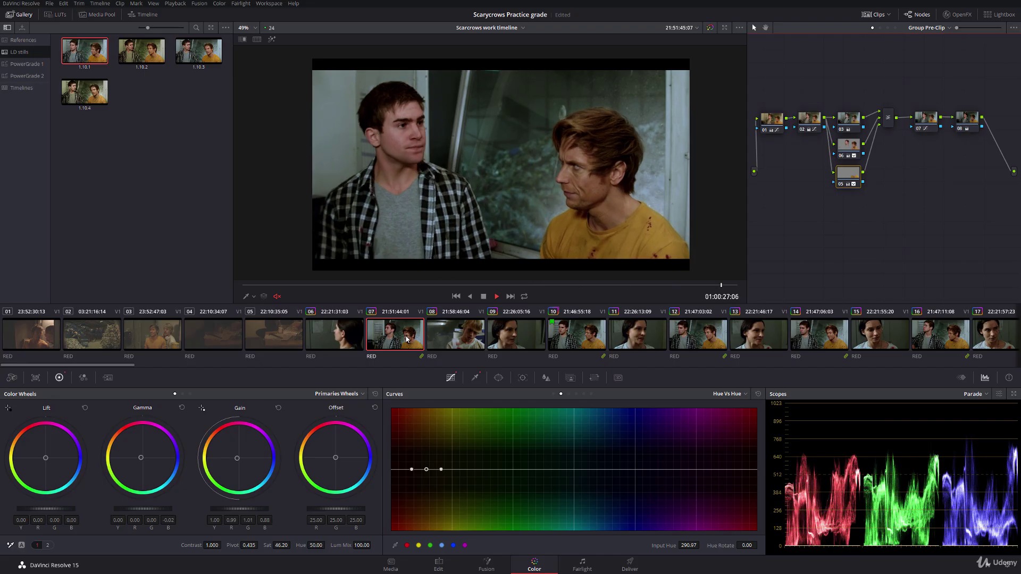
key(space)
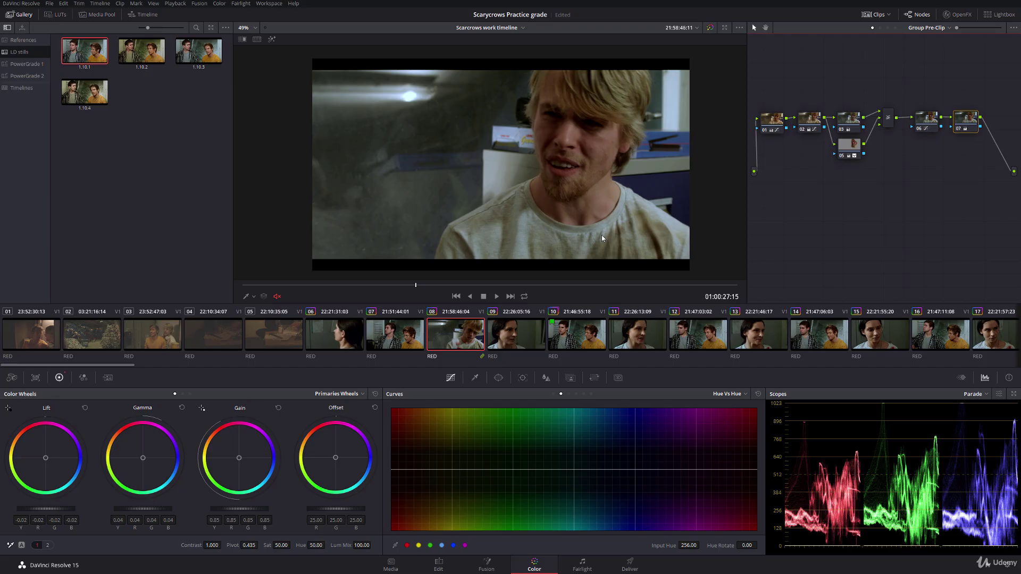
click(391, 337)
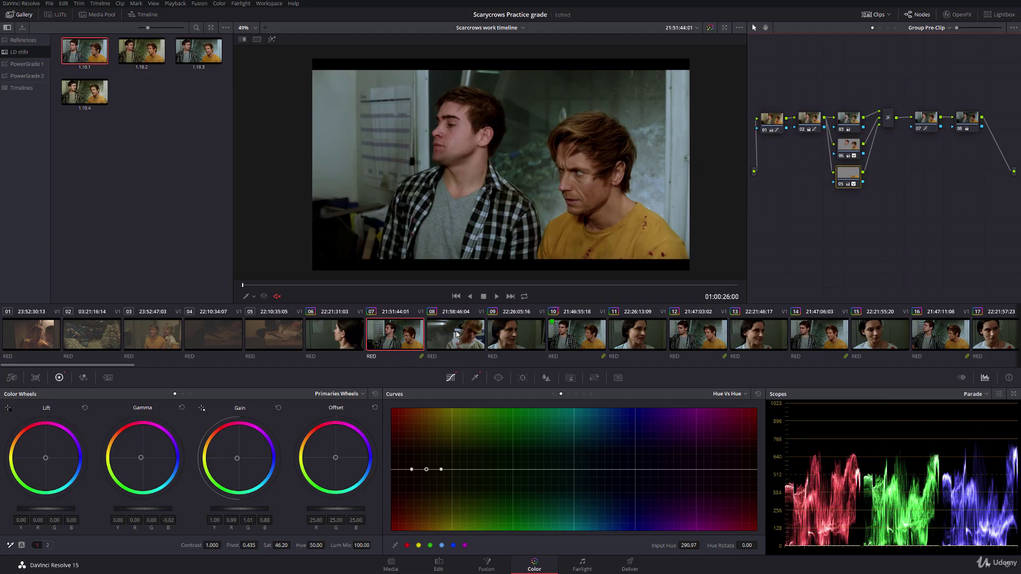
click(455, 333)
click(401, 332)
click(341, 336)
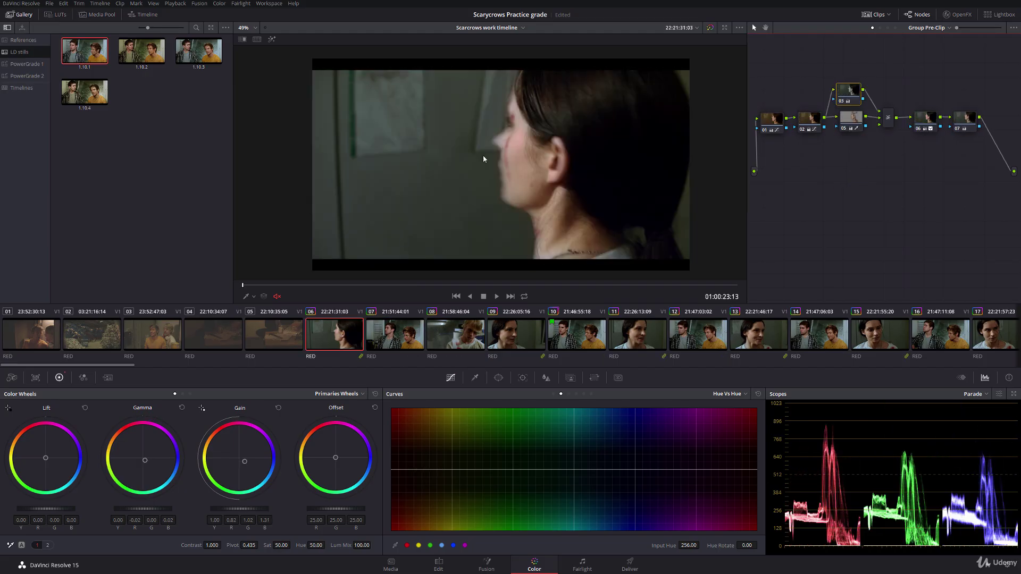
Compare the blond man's clip 08 with clip 07, and play the cut from clip 07 into clip 08
click(381, 341)
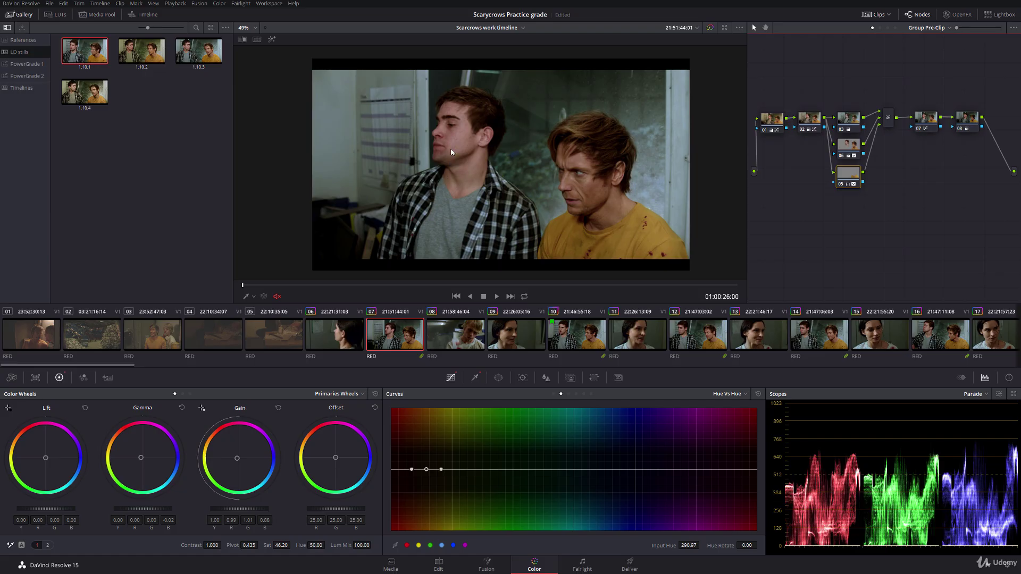
key(Down)
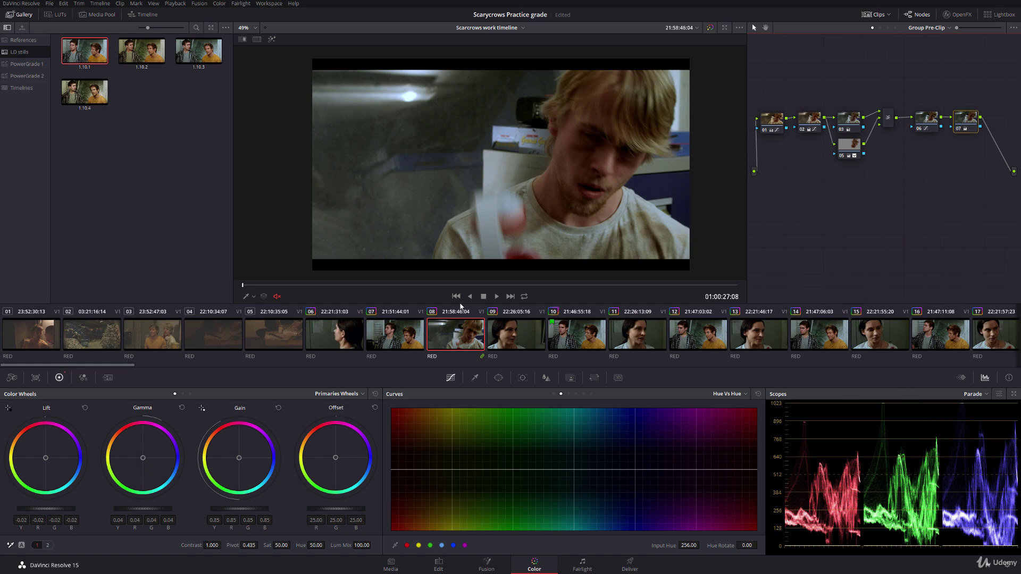
key(Up)
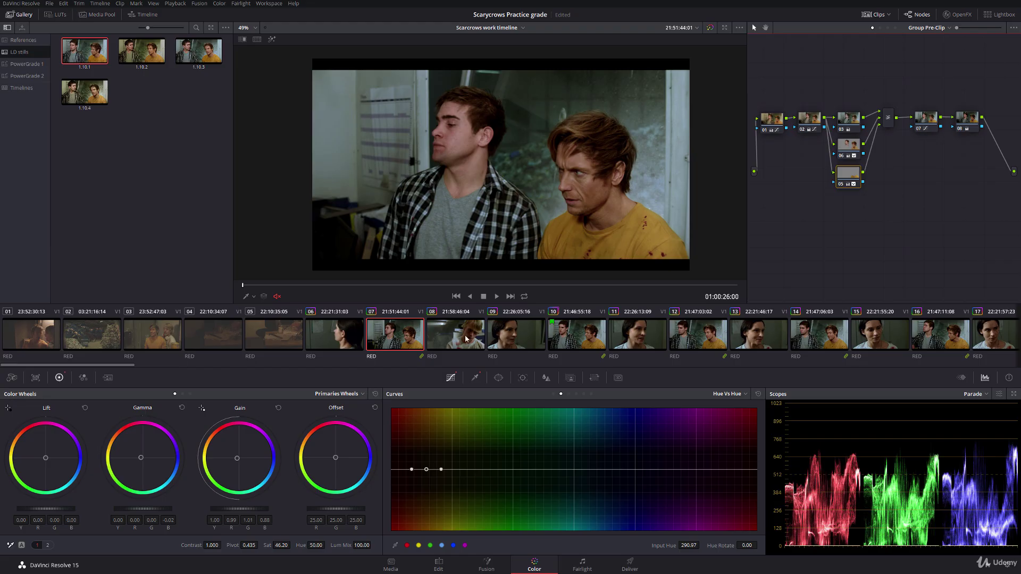
click(466, 338)
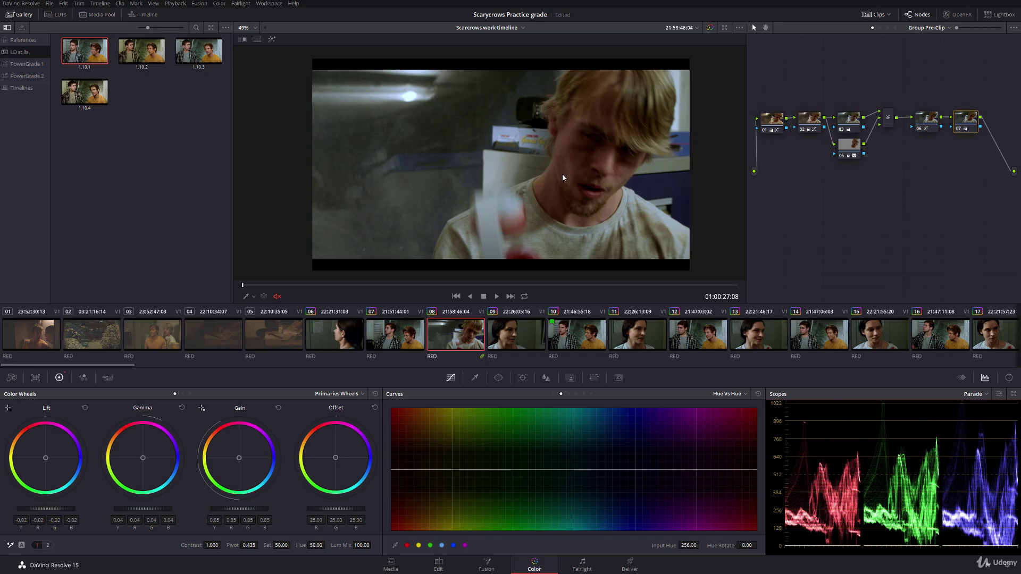
click(393, 330)
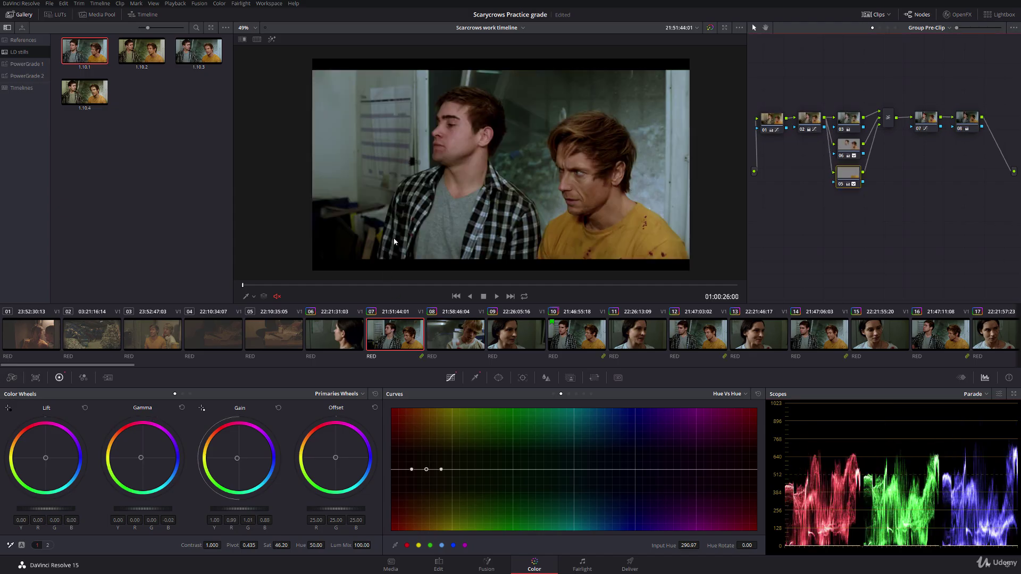
key(space)
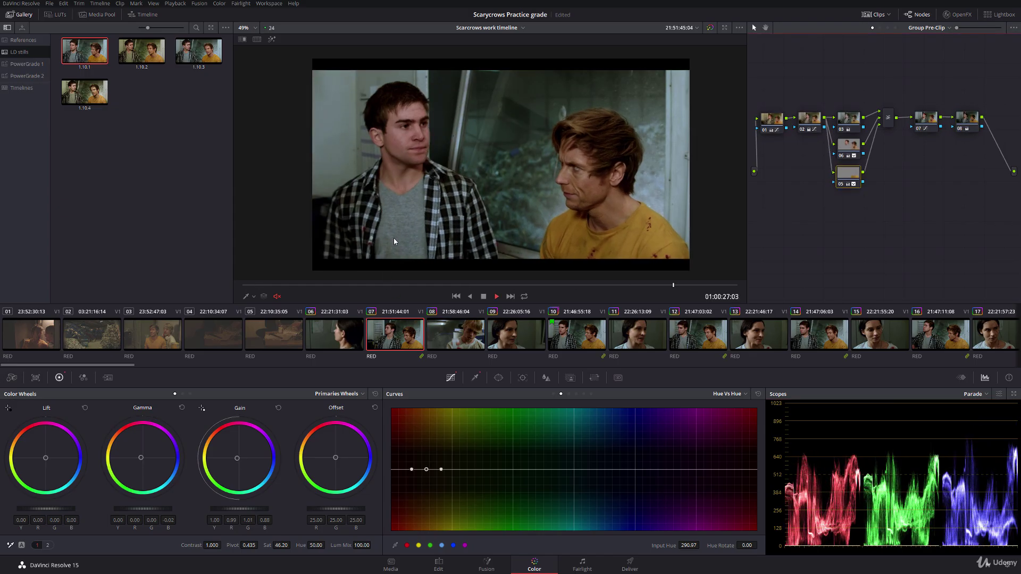
key(space)
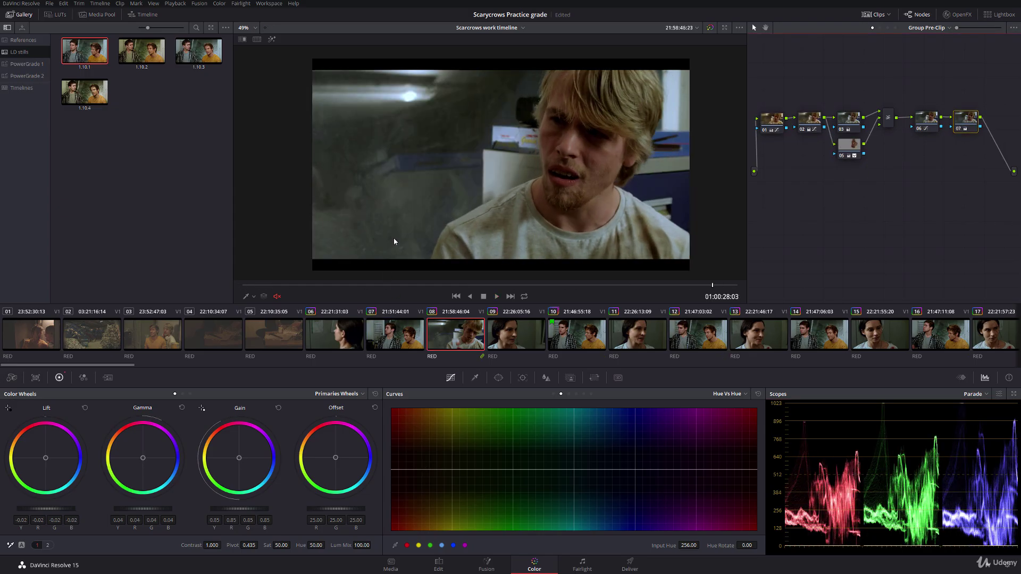
Set the Hue Vs Hue rotation in node 05 of clip 08's group grade to -1.90
click(863, 154)
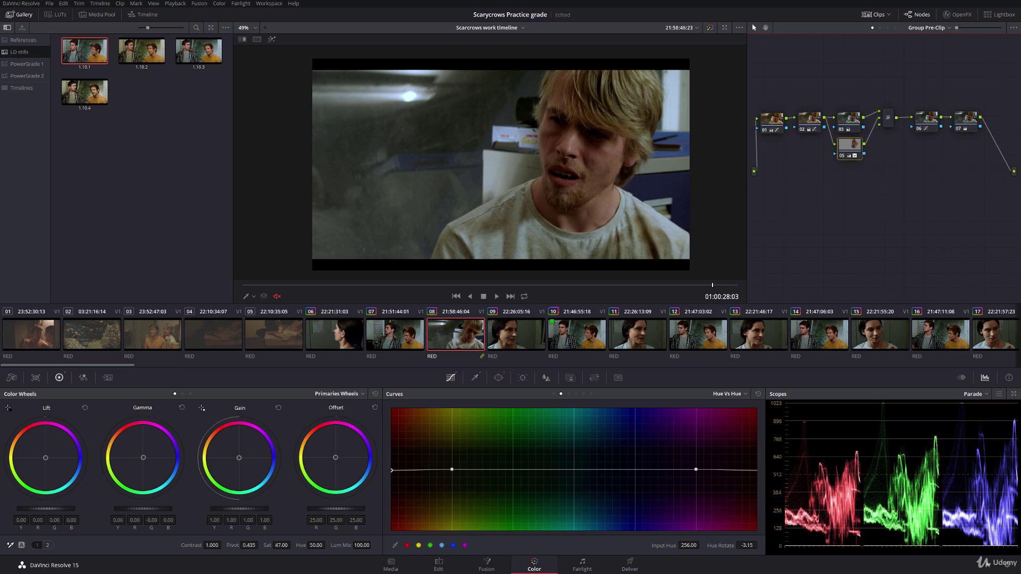
drag(747, 546, 760, 545)
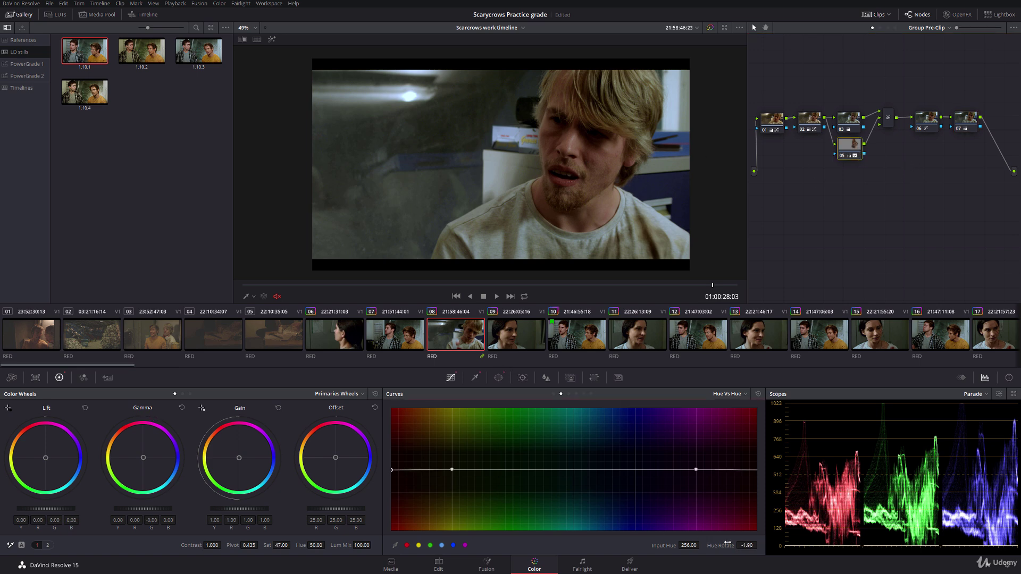
Roll off the highlights in clip 08's node 07 by lowering the custom luma curve's white point and anchoring its upper midtones
click(966, 122)
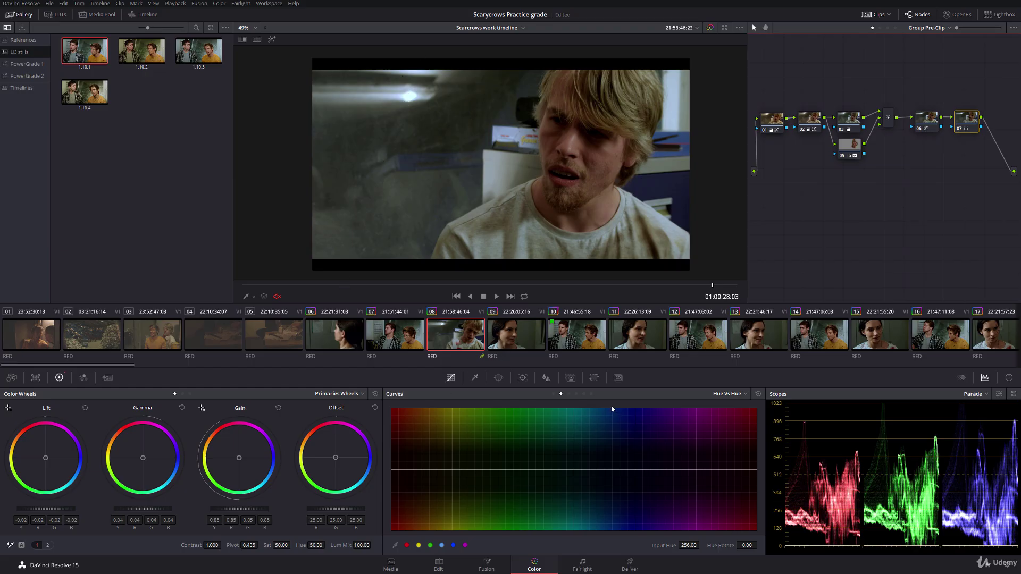
click(553, 394)
click(709, 409)
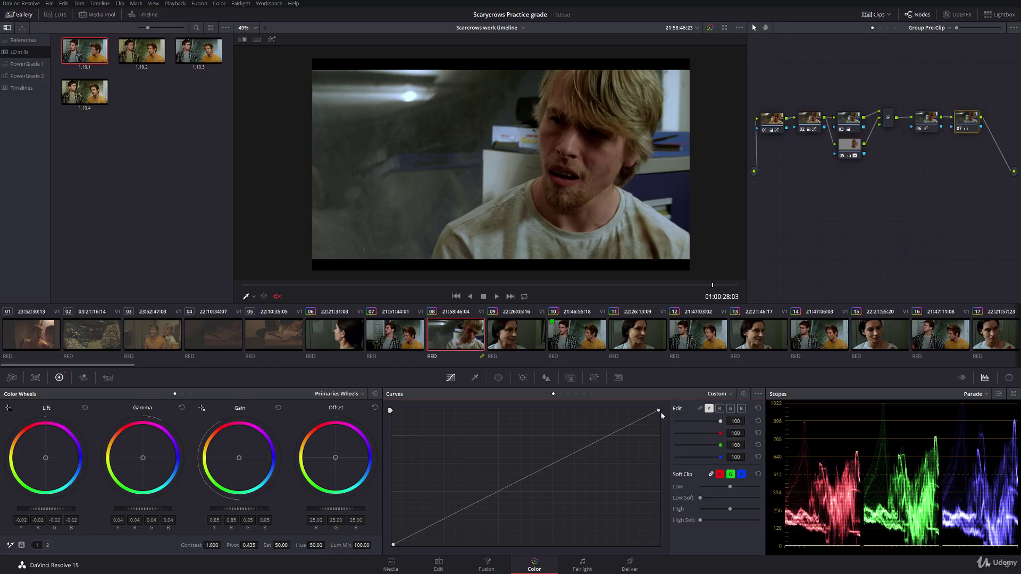
drag(659, 411, 652, 427)
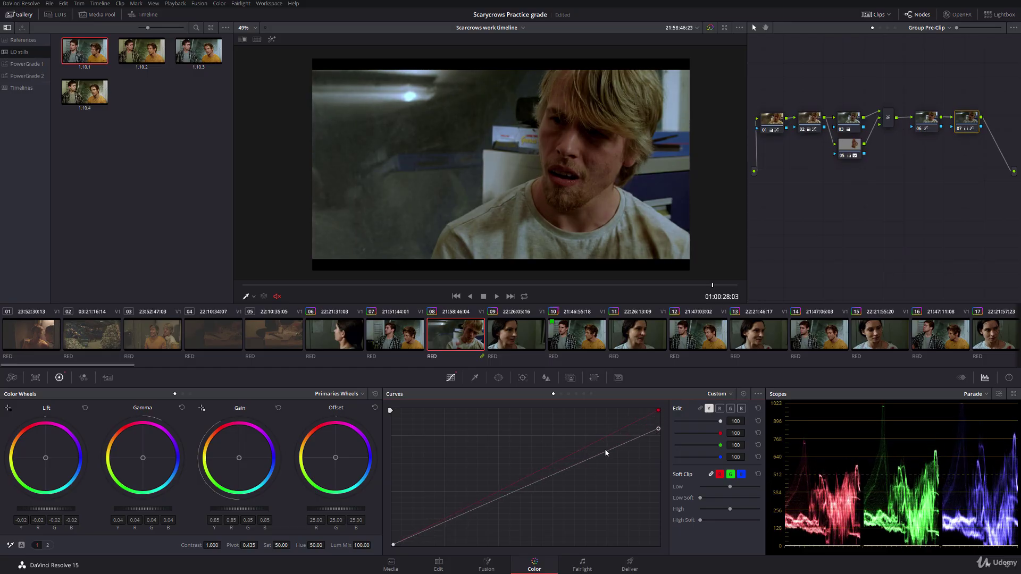
mouse_move(583, 461)
mouse_down()
mouse_move(568, 462)
mouse_move(581, 452)
mouse_up()
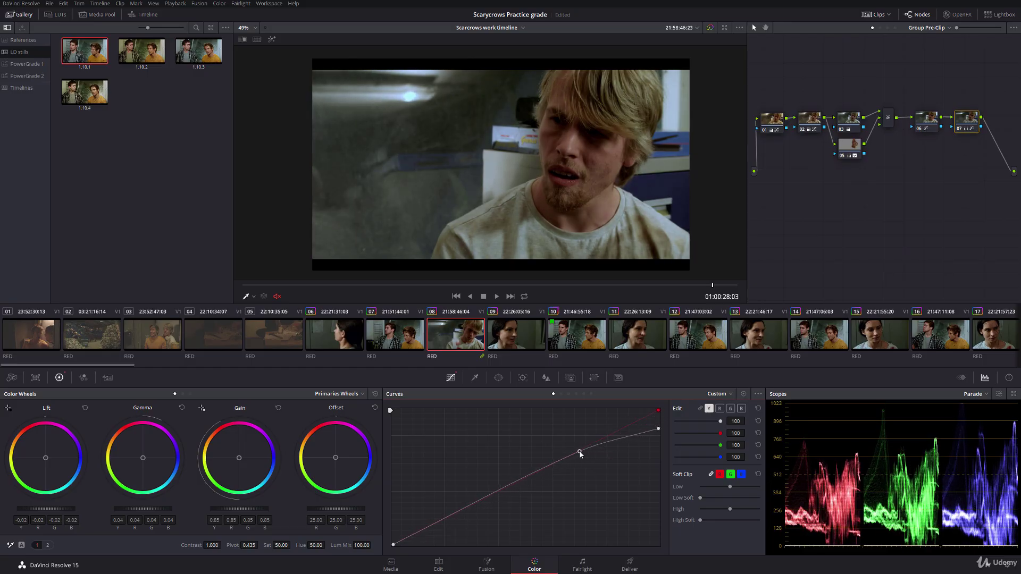
drag(659, 432, 660, 439)
click(563, 458)
Try lowering the blue channel's white point in node 07's custom curve, and return it to full height
click(742, 409)
click(586, 448)
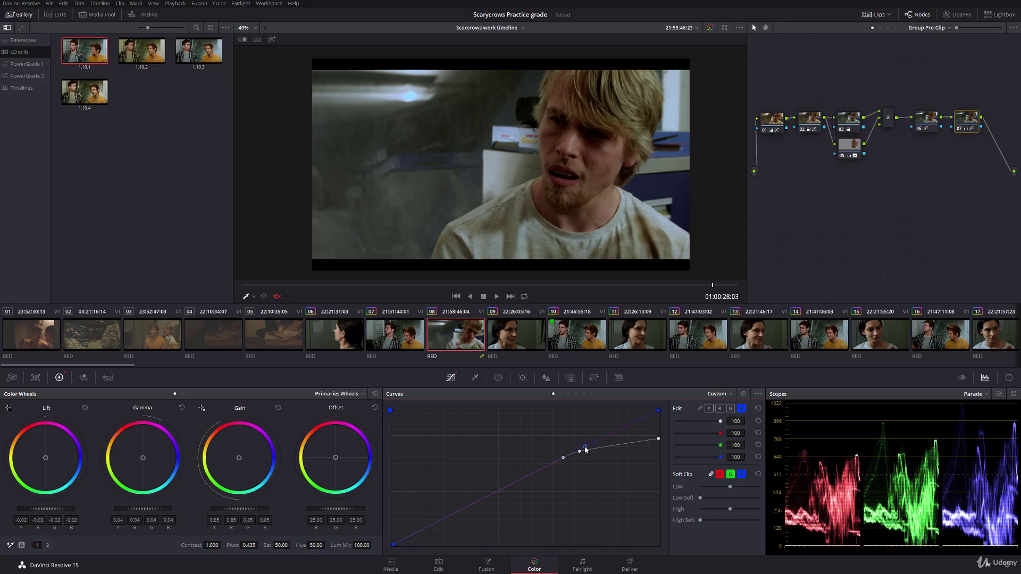
drag(658, 411, 659, 431)
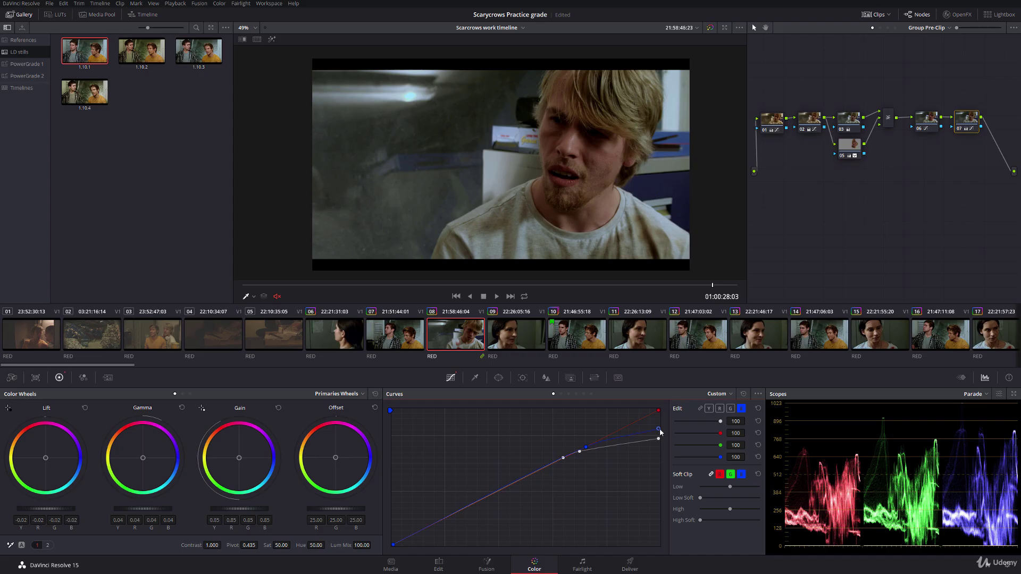
drag(659, 429, 671, 405)
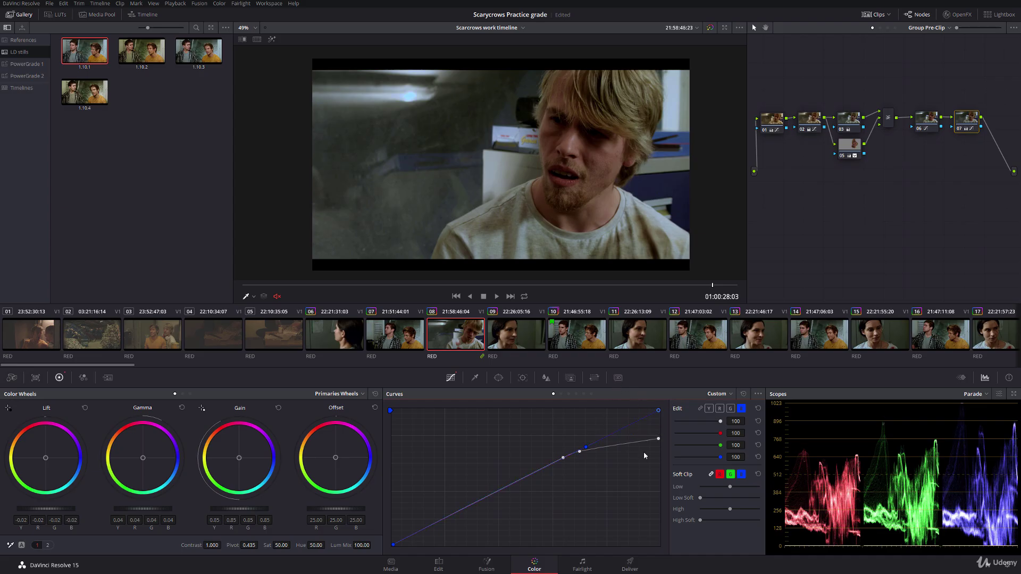
Desaturate clip 08's highlights in node 07 with Lum Vs Sat, setting saturation 0.52 at luminance 0.75, and switch off the viewer overlay
click(583, 393)
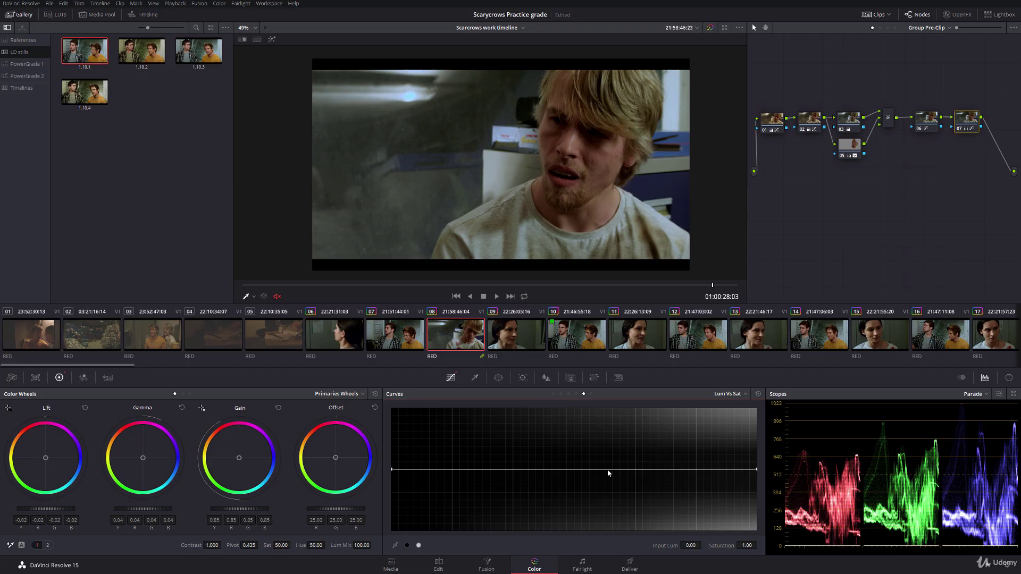
drag(755, 470, 742, 541)
drag(608, 471, 667, 501)
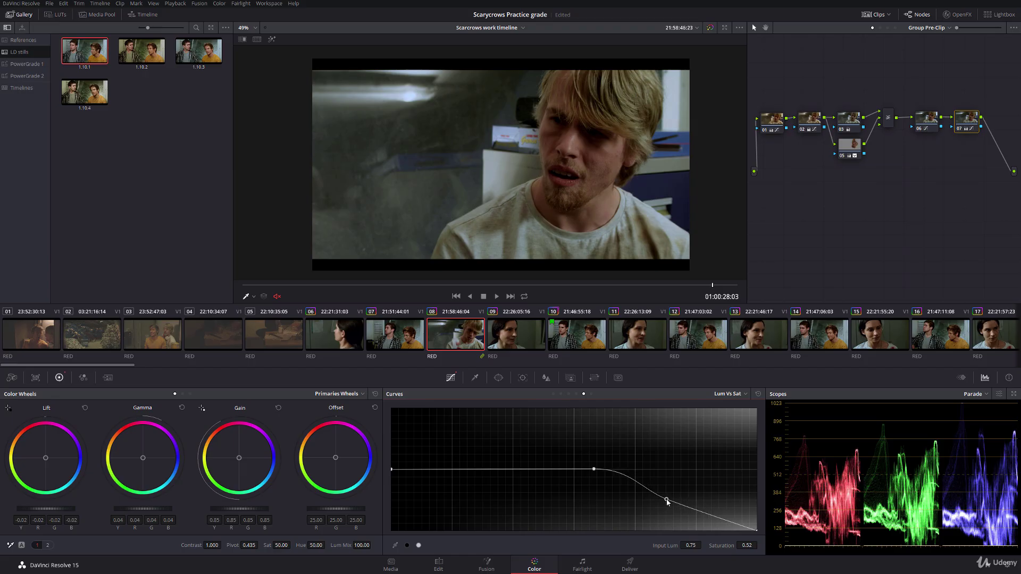
click(251, 297)
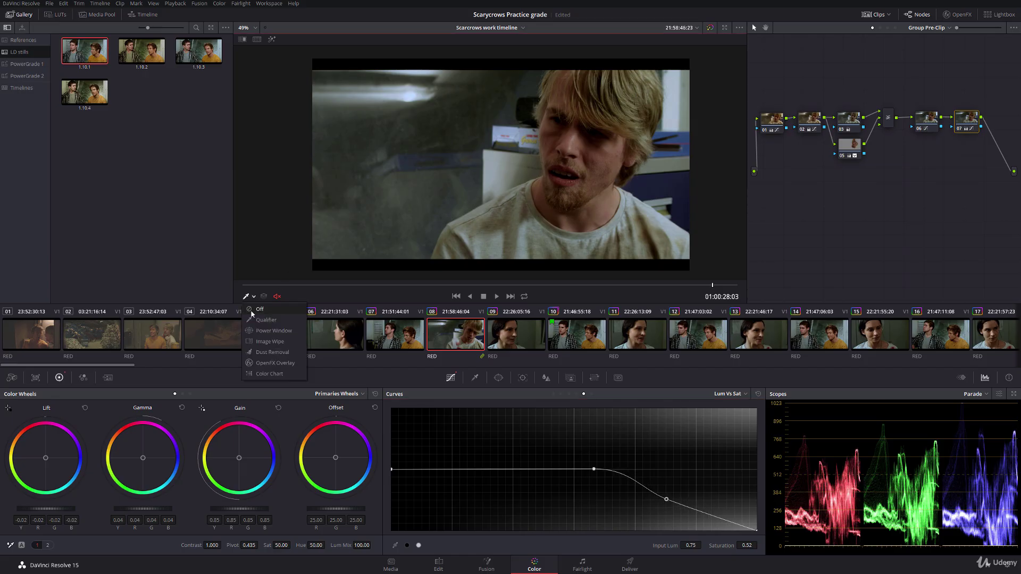
click(252, 309)
Scrub through clip 08 and compare its grade with the neighbouring clips 06 to 11
drag(259, 286, 505, 288)
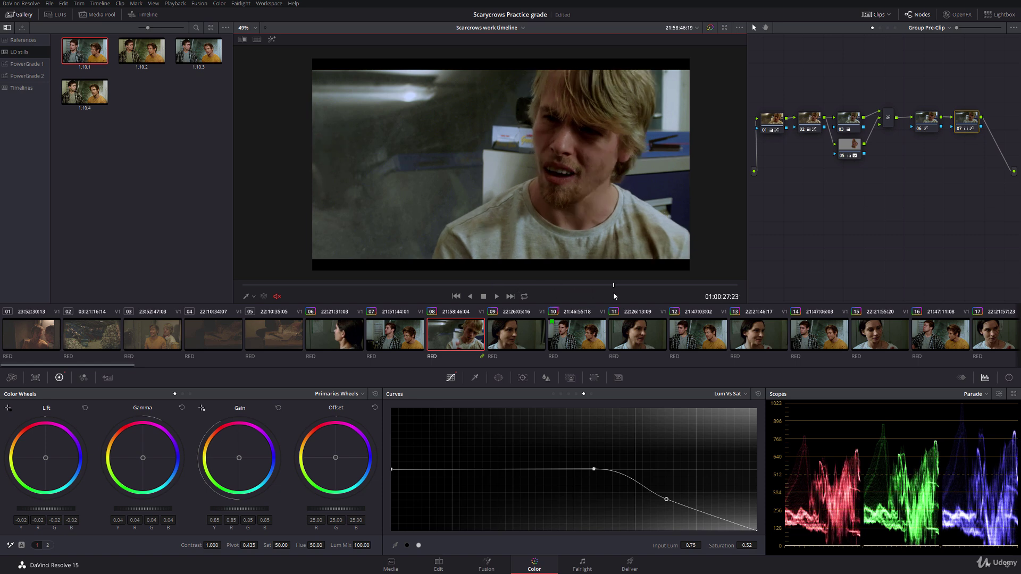
click(414, 340)
click(436, 337)
click(350, 335)
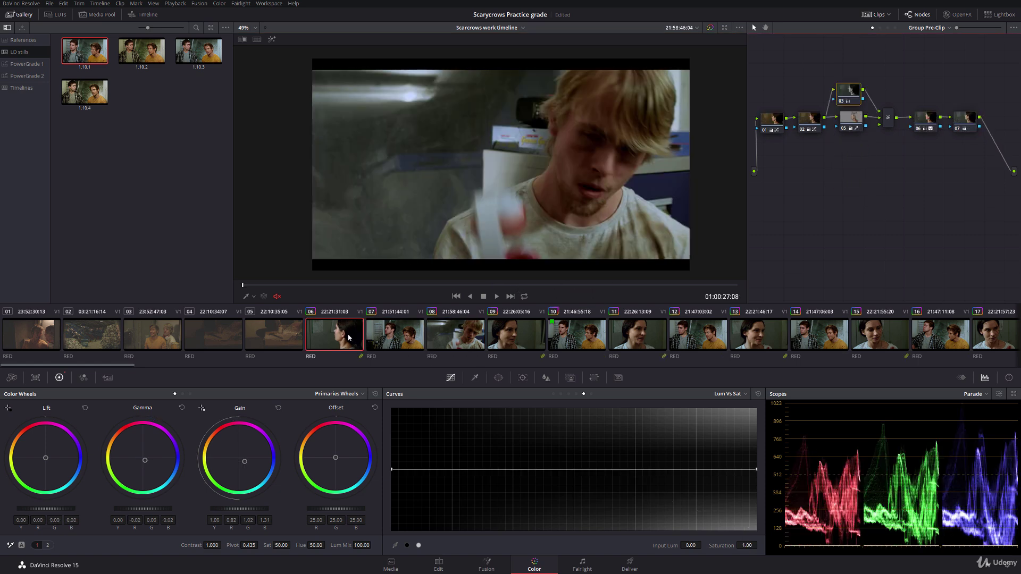
drag(370, 286, 524, 290)
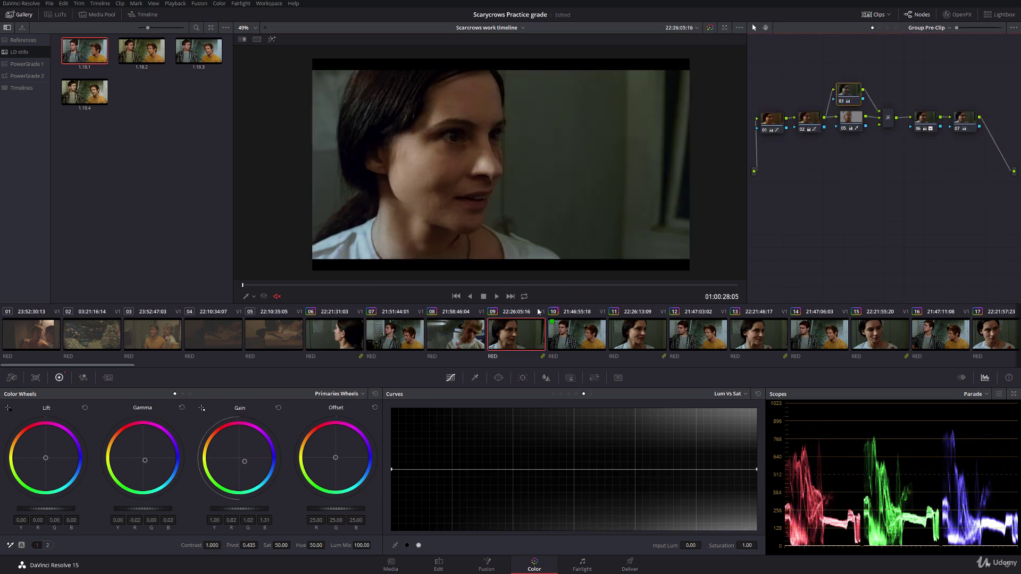
click(576, 336)
click(655, 346)
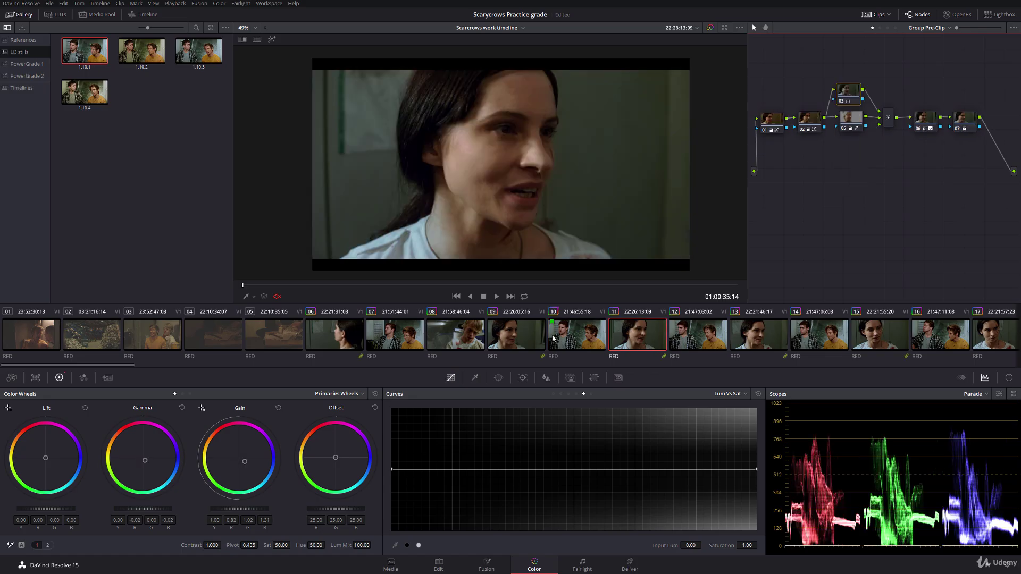
Set gain to 0.84 and gamma to 0.05 in node 07 of the actress close-up group grade on clip 09
click(516, 341)
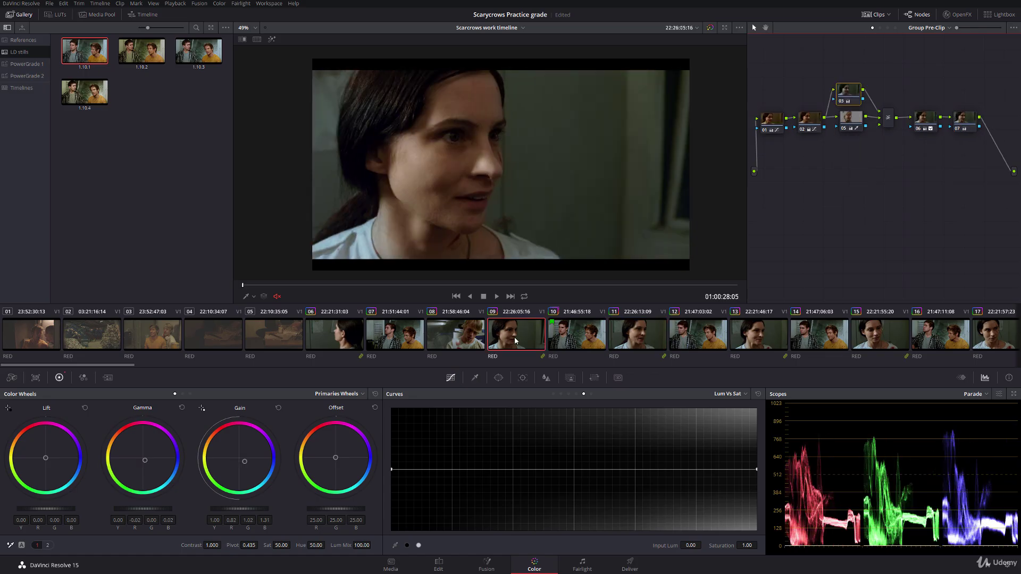
click(964, 127)
drag(261, 511, 232, 508)
drag(139, 510, 147, 510)
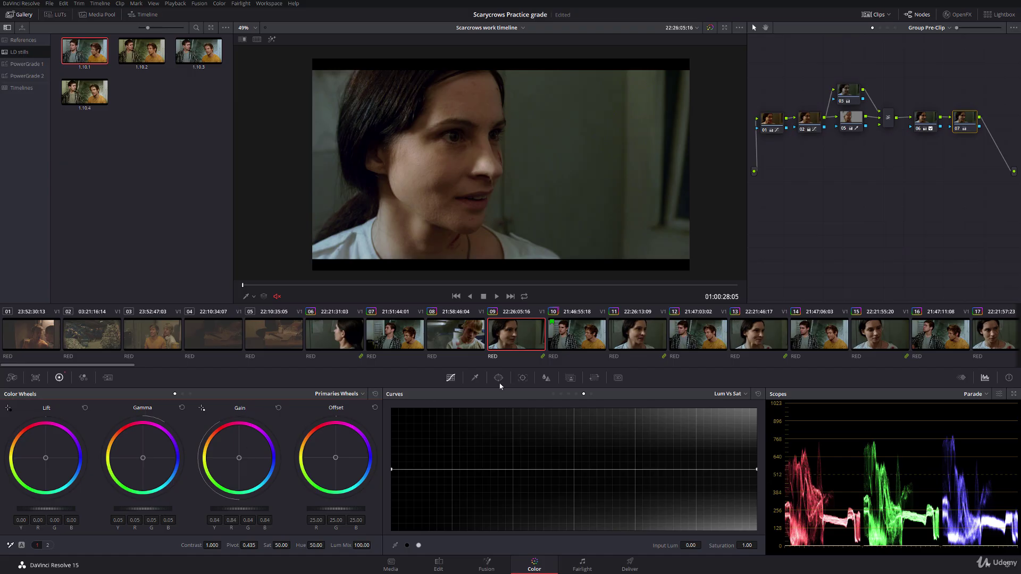
Set gain to 0.95 and gamma to 0.01 in node 08 of the two-shot group grade on clip 07
key(Up)
key(Up)
drag(239, 508, 267, 510)
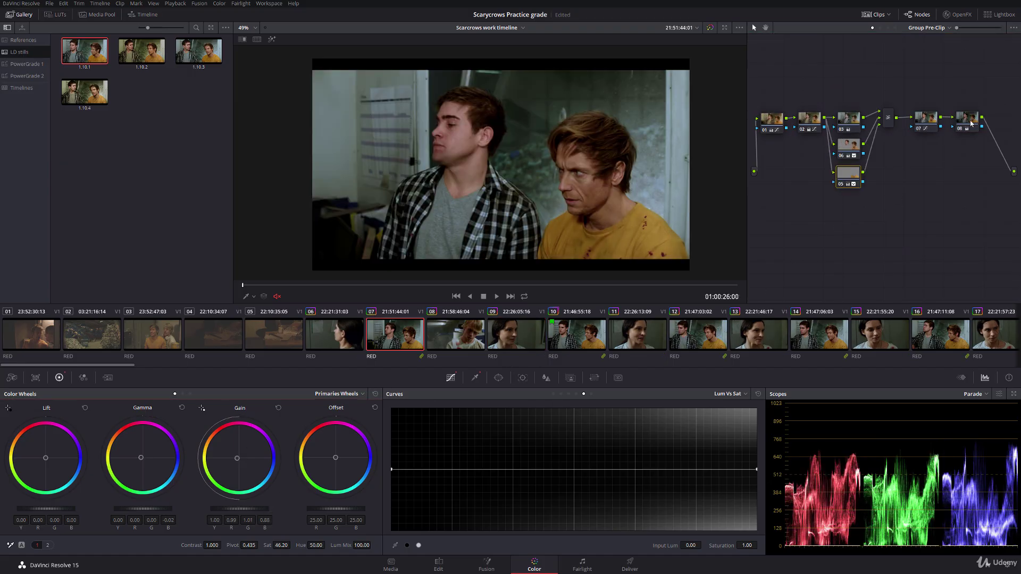
click(971, 123)
drag(245, 509, 257, 509)
drag(165, 509, 234, 508)
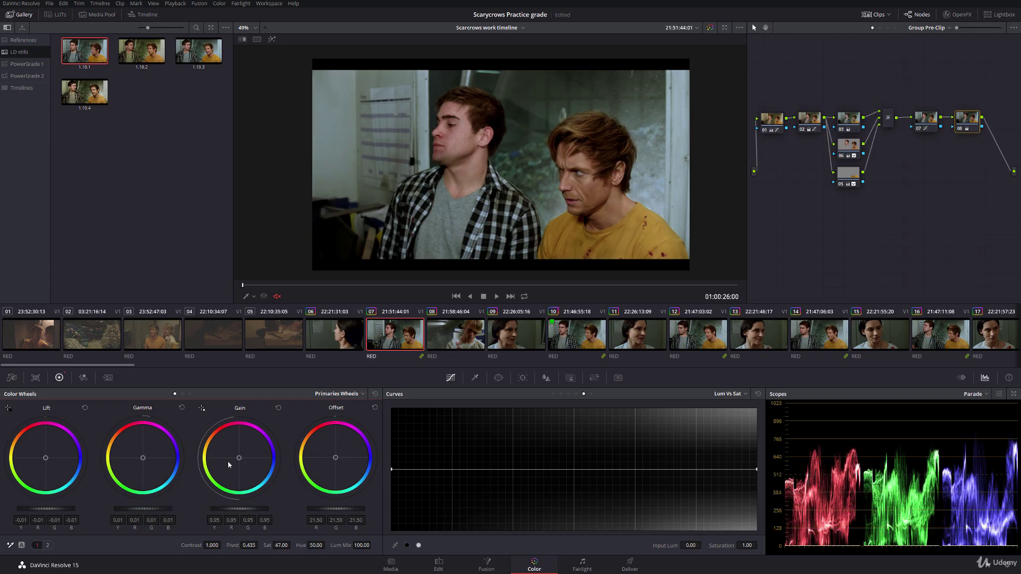
Play clip 06 until the actress turns her face, and examine her skin tone at 102% zoom
key(Up)
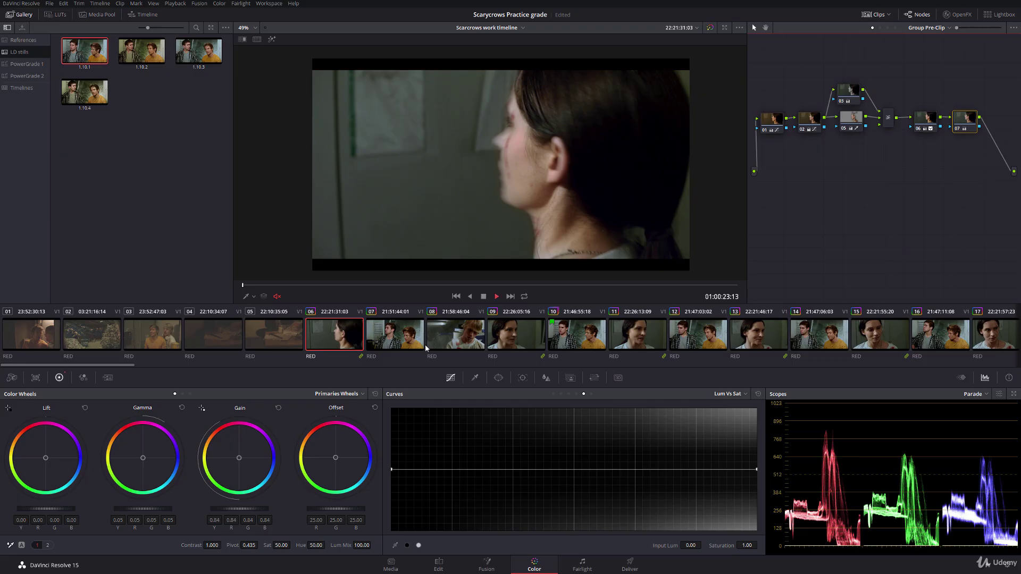
key(space)
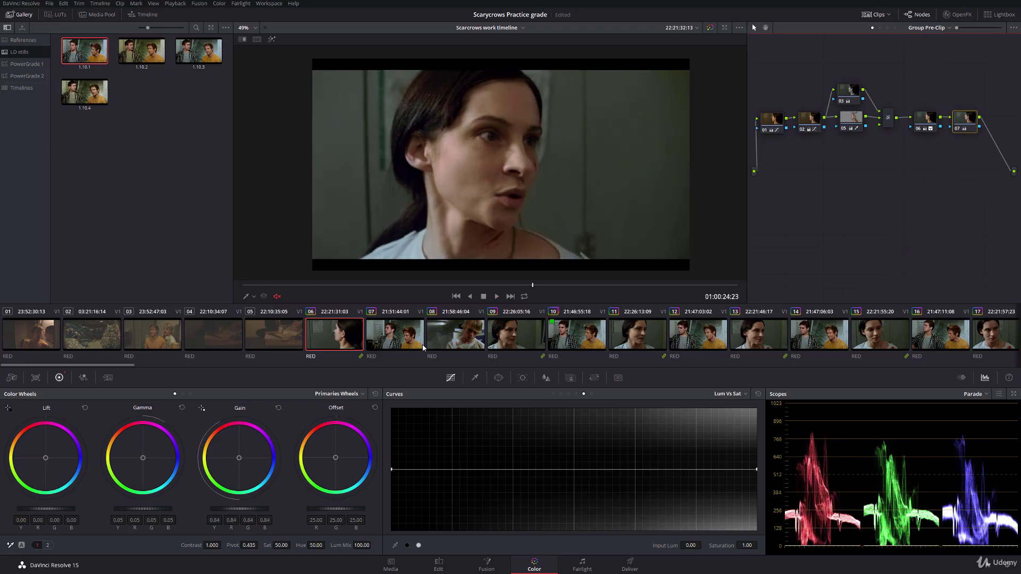
scroll(472, 193, up, 5)
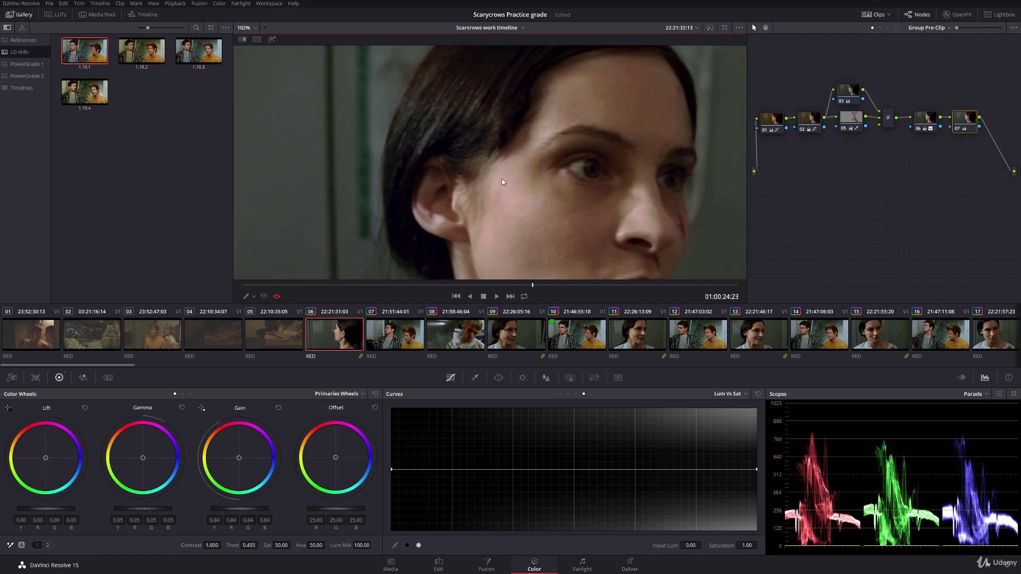
Inspect the skin matte of node 05 in clip 06's group grade, and compare the image with nodes 05 and 06 disabled and enabled
click(853, 117)
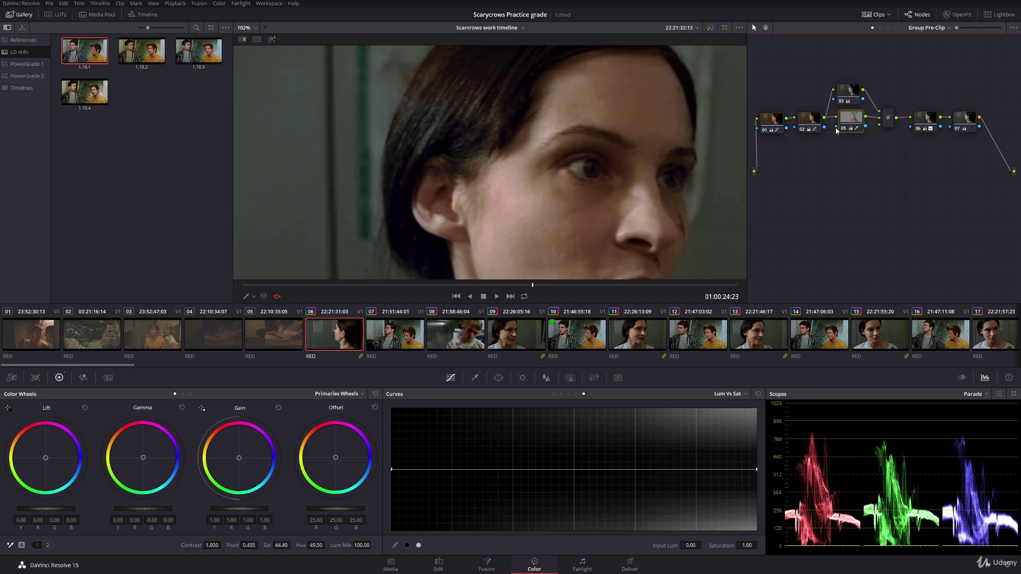
click(271, 40)
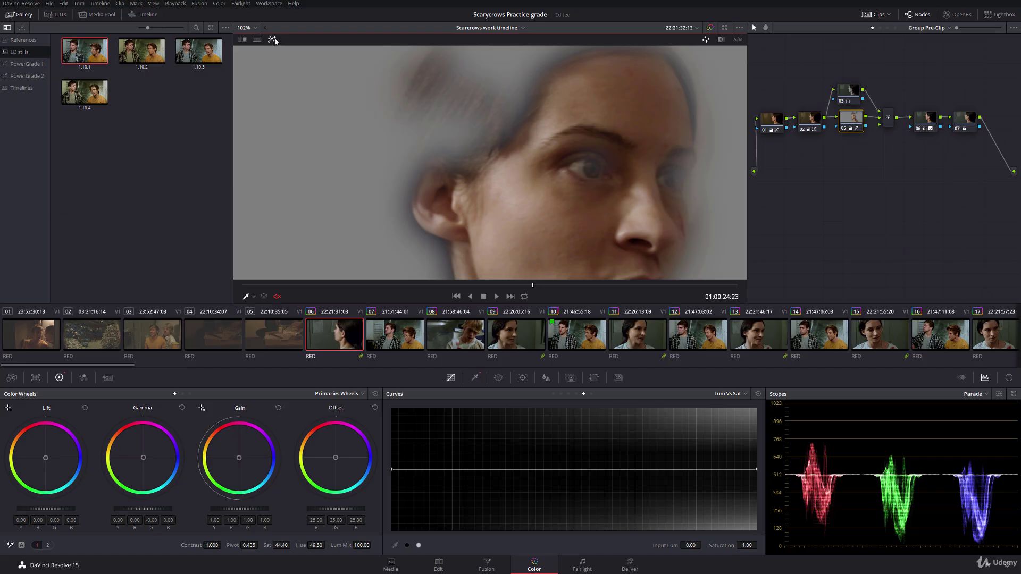
click(273, 41)
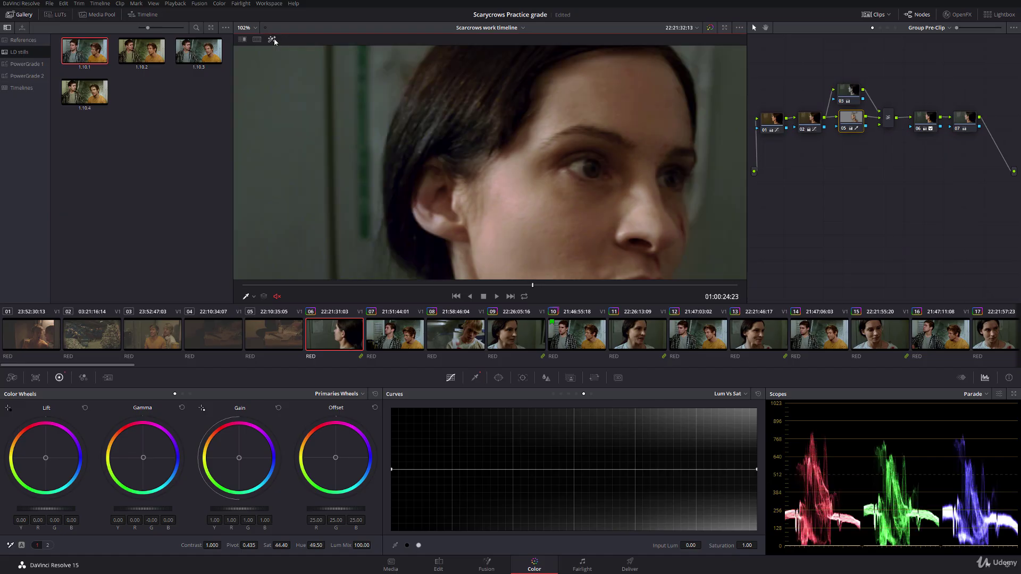
click(843, 129)
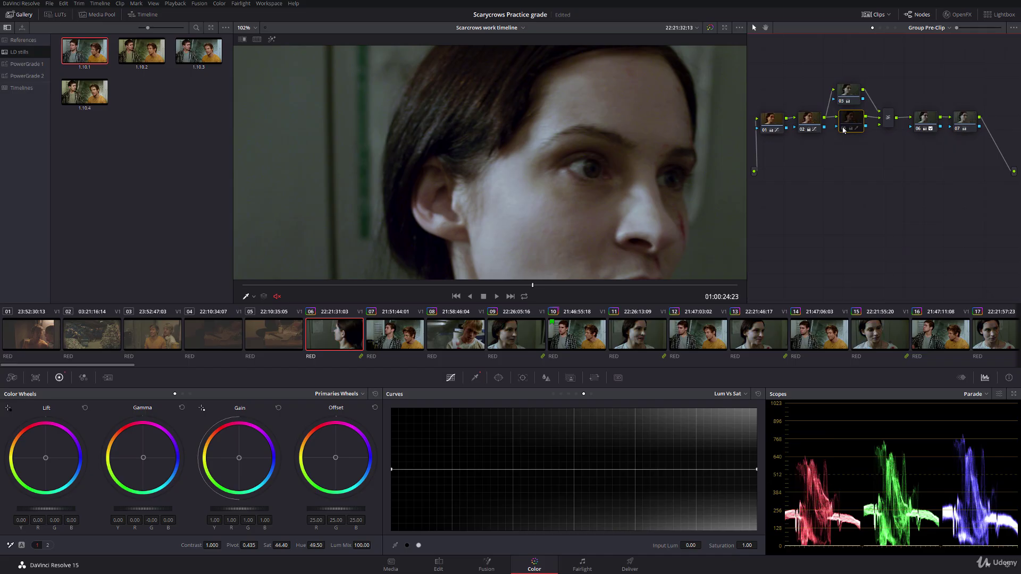
click(843, 129)
click(919, 129)
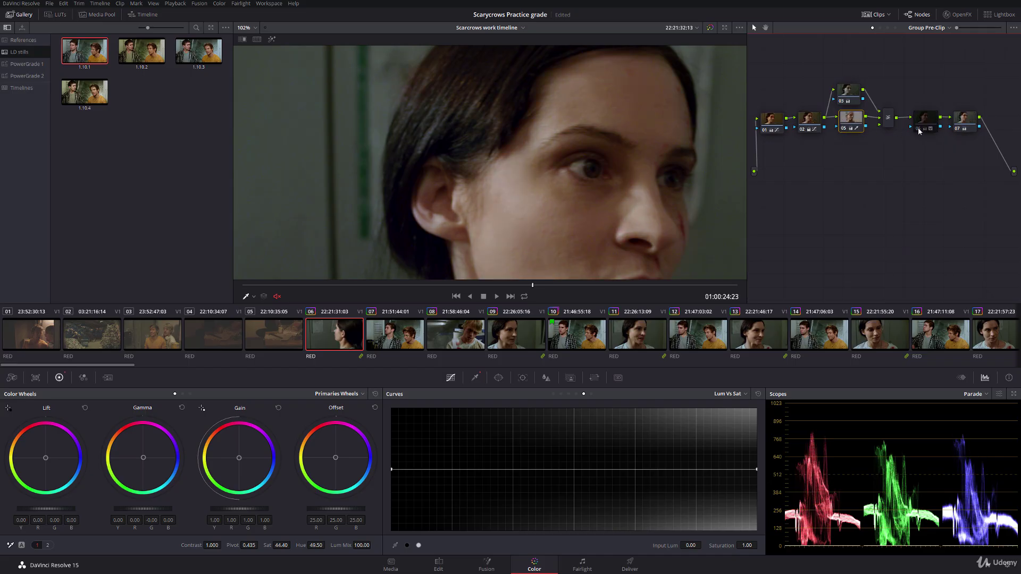
click(917, 131)
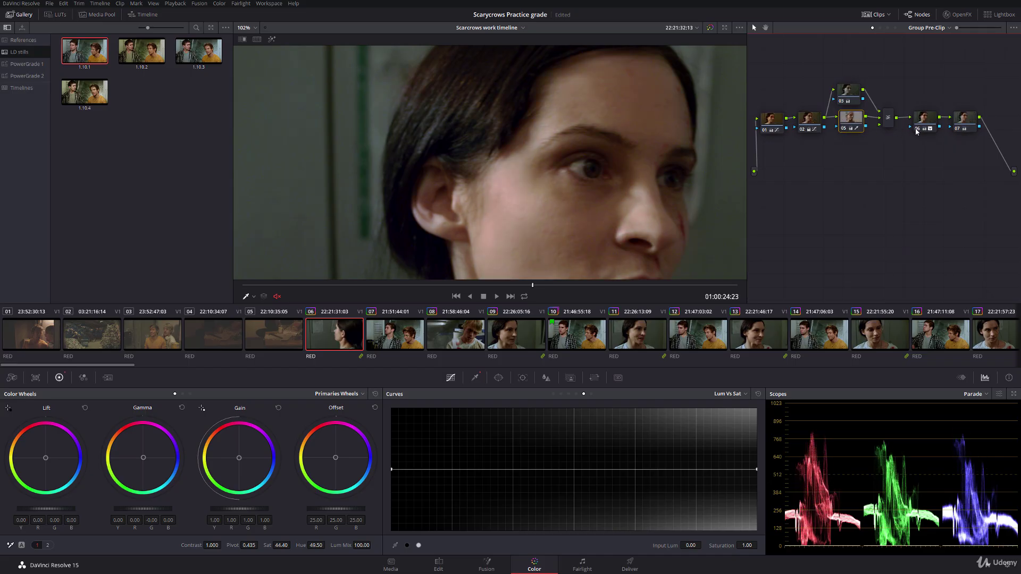
Set the Log wheels' High Range to 0.796 in node 06 of the actress close-up group grade
click(923, 123)
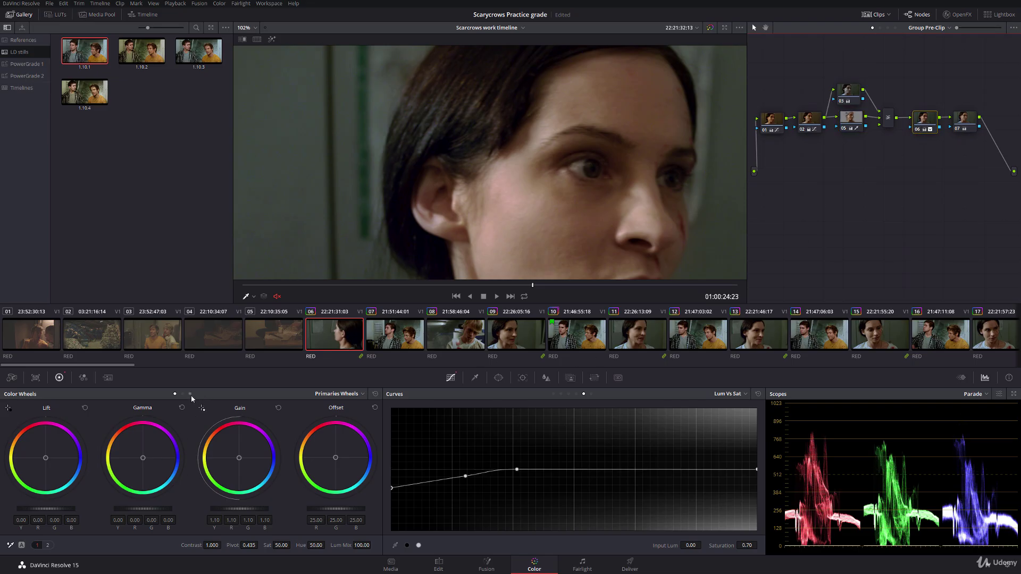
click(190, 394)
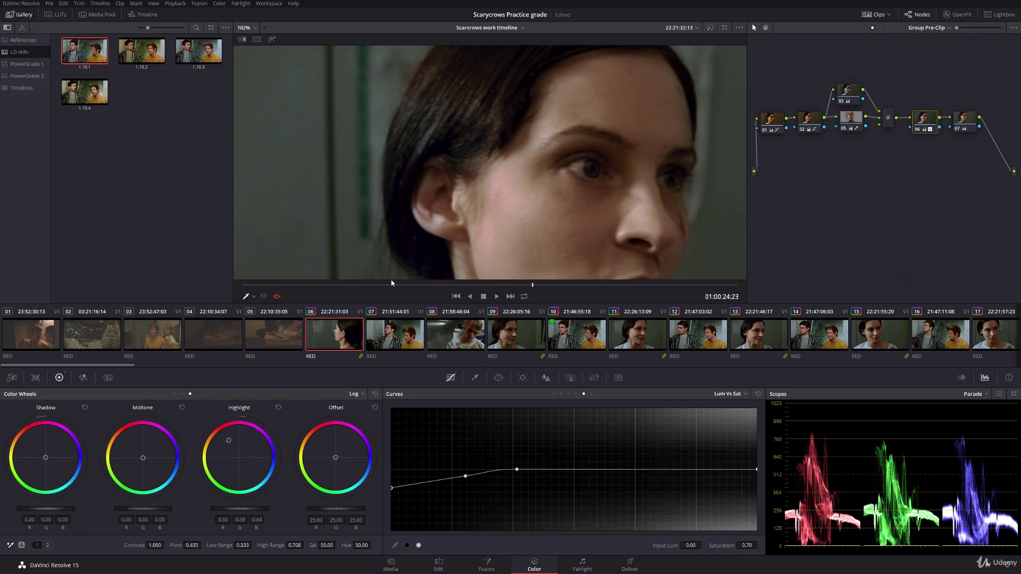
scroll(495, 213, down, 4)
drag(516, 213, 495, 169)
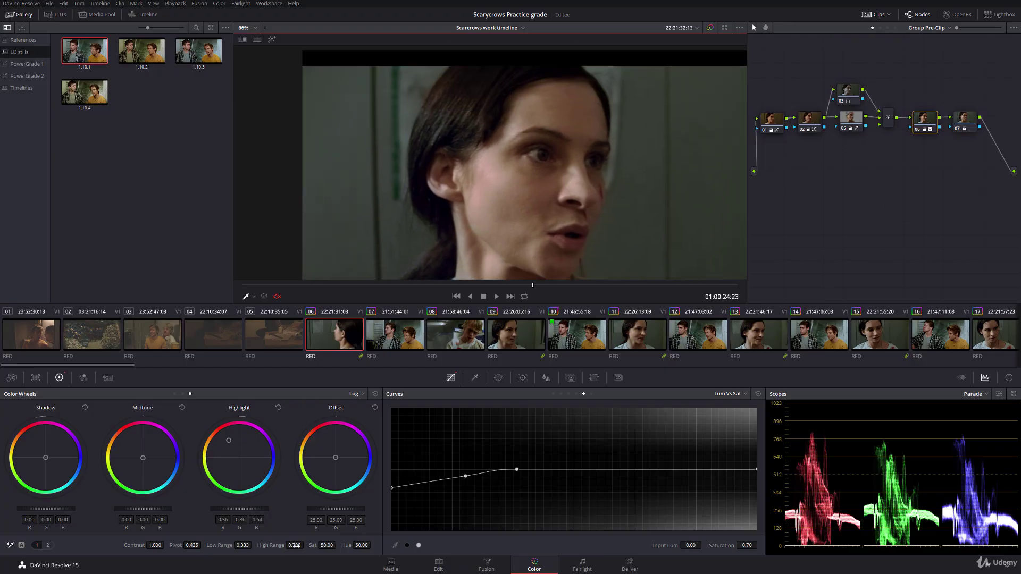
drag(295, 545, 307, 544)
scroll(450, 182, down, 4)
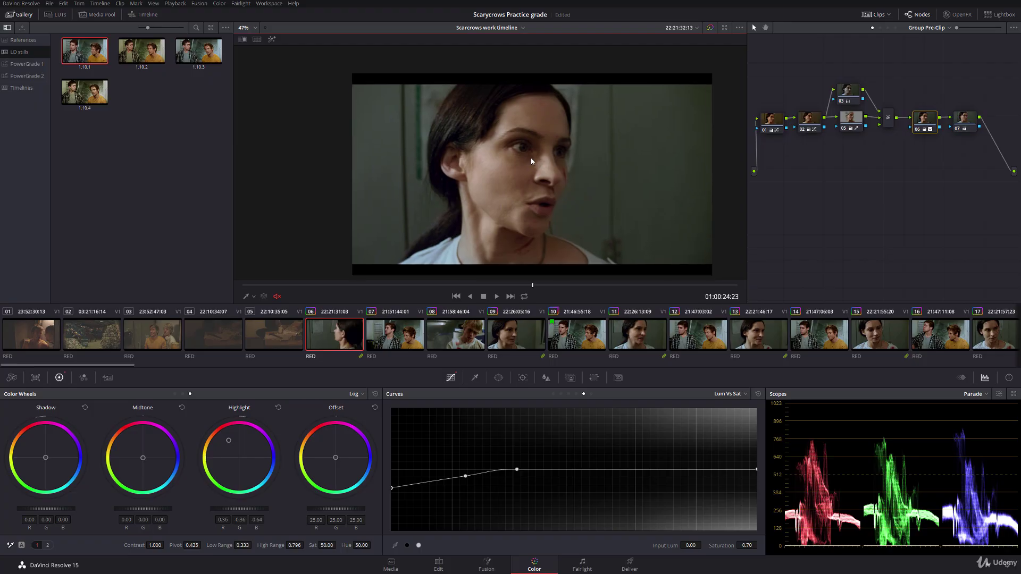
Play from clip 06 through the following shots and compare the actress's skin highlights with the two-shot
drag(531, 159, 527, 166)
scroll(474, 177, up, 6)
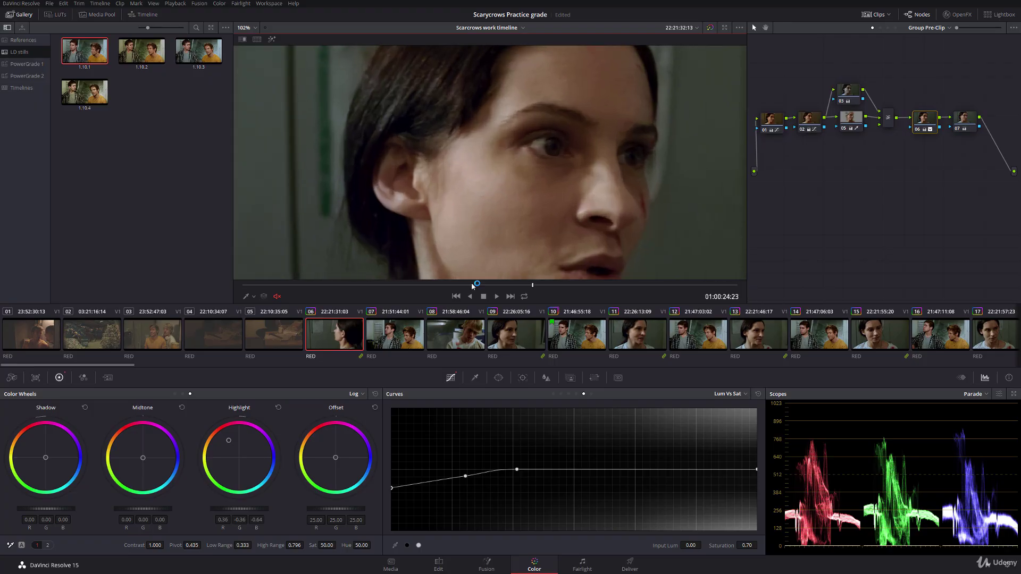
key(space)
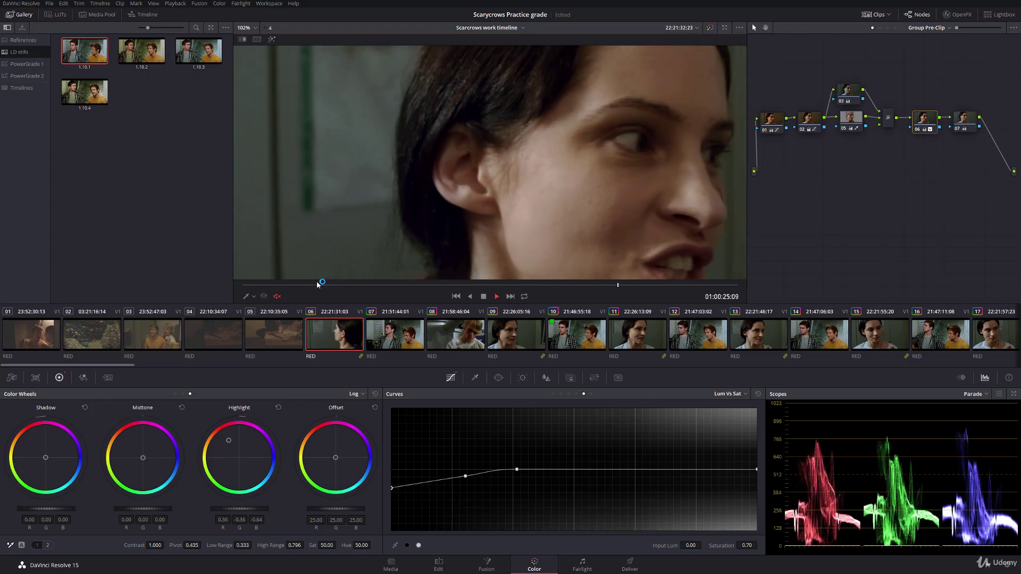
scroll(425, 204, down, 4)
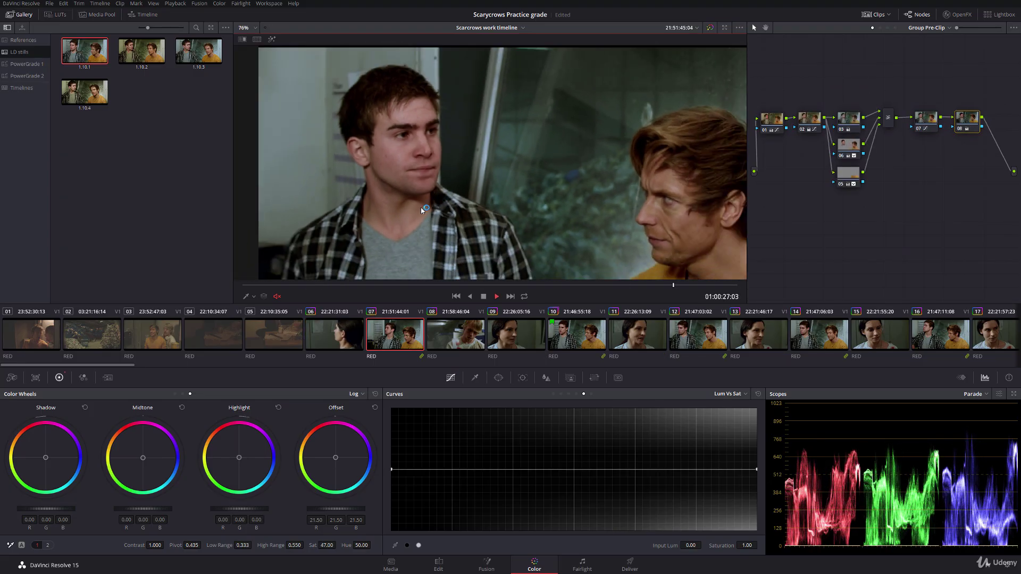
key(space)
scroll(432, 209, up, 1)
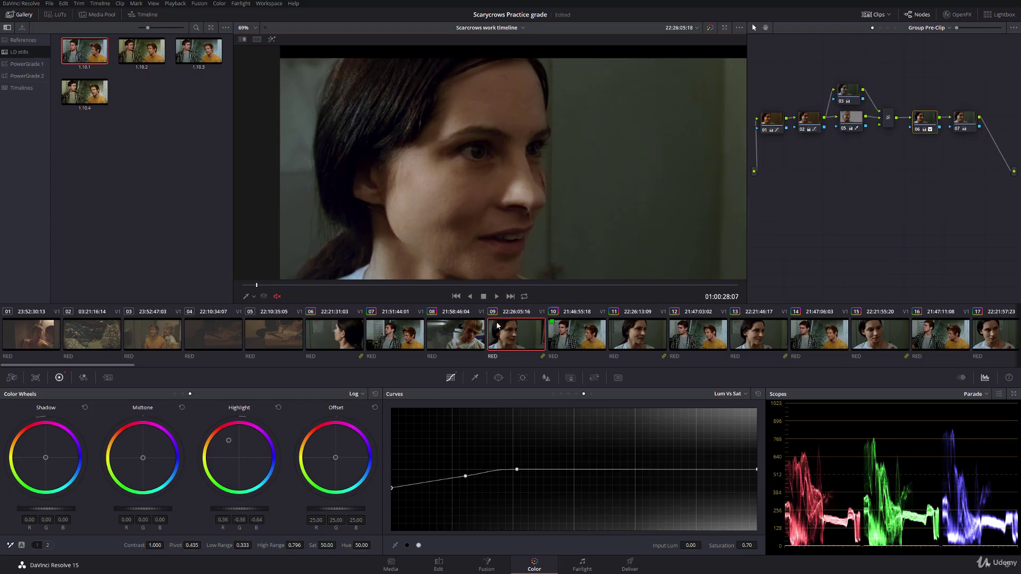
Set gamma to 0.07 in node 07 of the blond man's group grade on clip 08
click(460, 323)
scroll(482, 231, up, 1)
scroll(482, 231, down, 2)
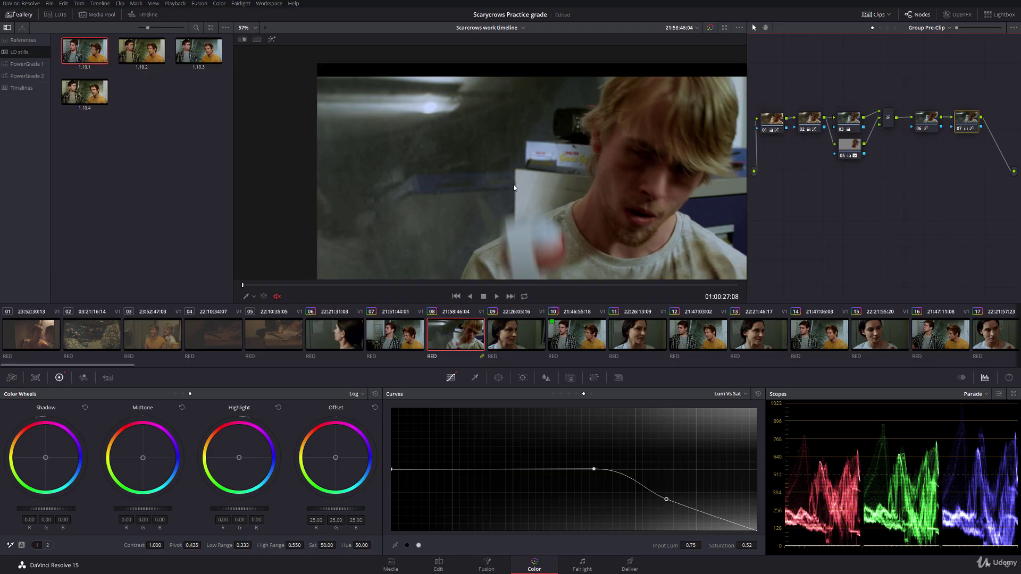
click(175, 394)
drag(142, 509, 154, 509)
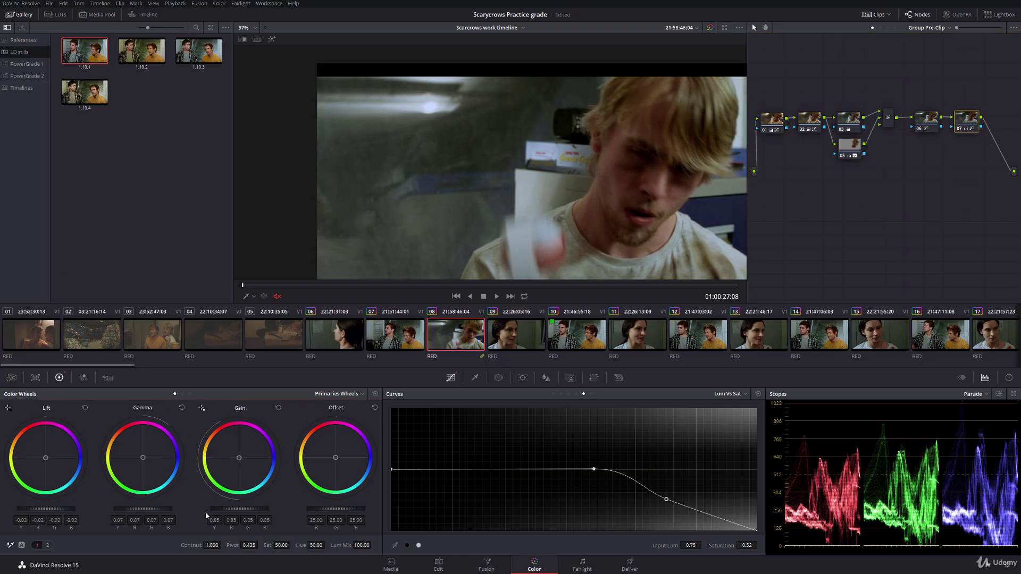
scroll(604, 173, down, 2)
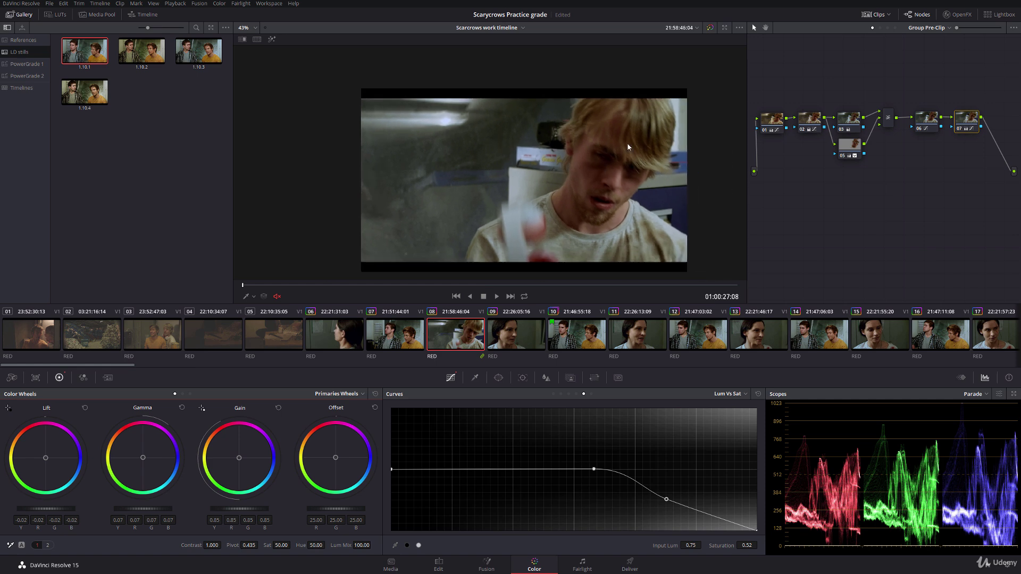
Play the sequence from clip 08 to clip 11, and look through the timeline's clip thumbnails for shots still ungraded
key(space)
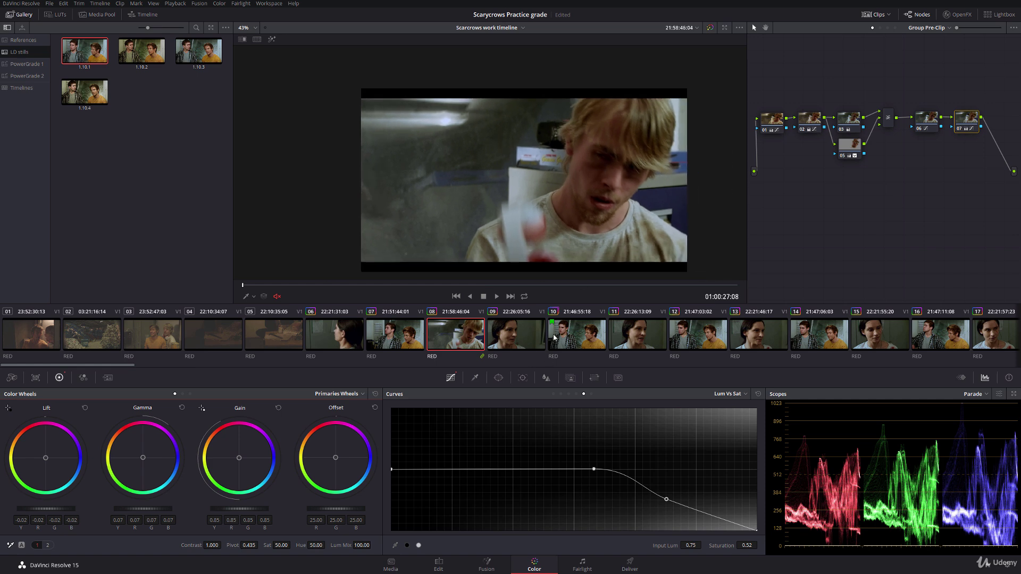
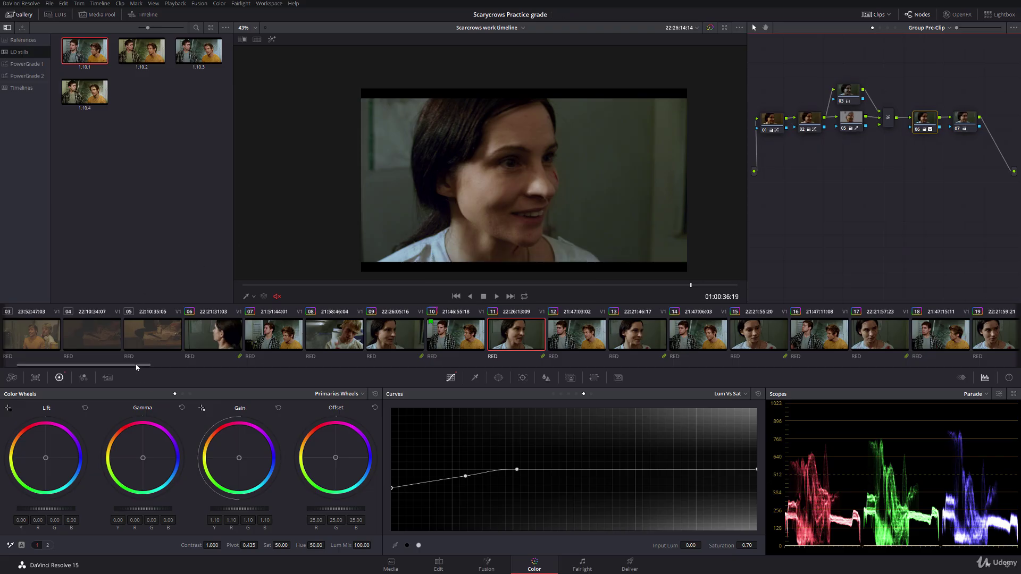
scroll(136, 367, down, 10)
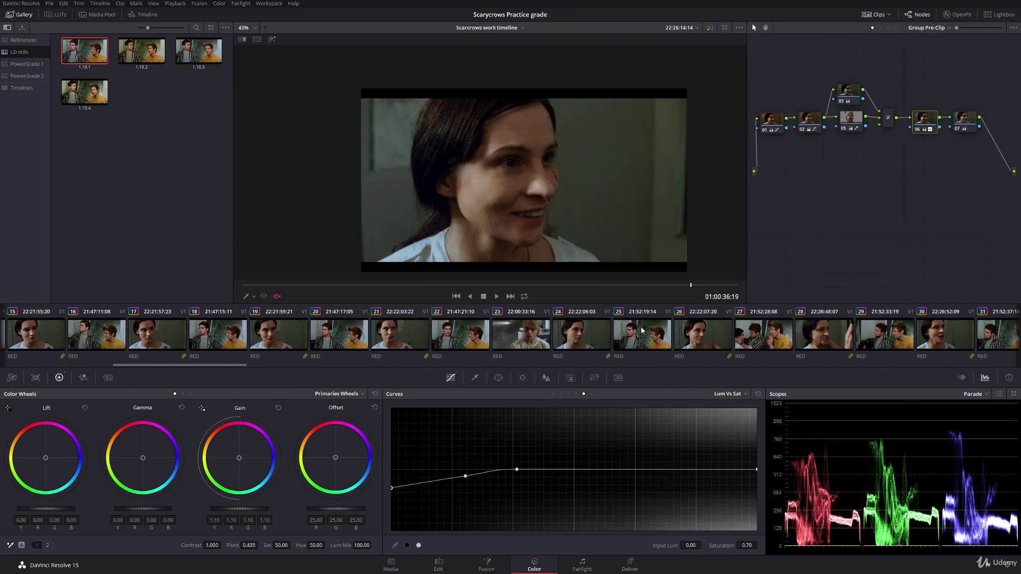
scroll(224, 368, down, 10)
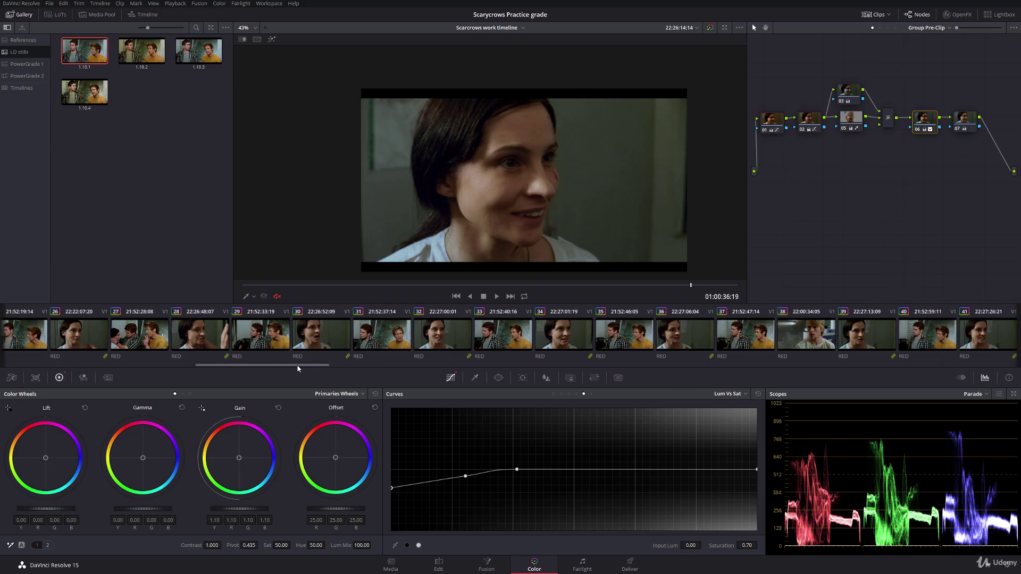
drag(297, 368, 443, 365)
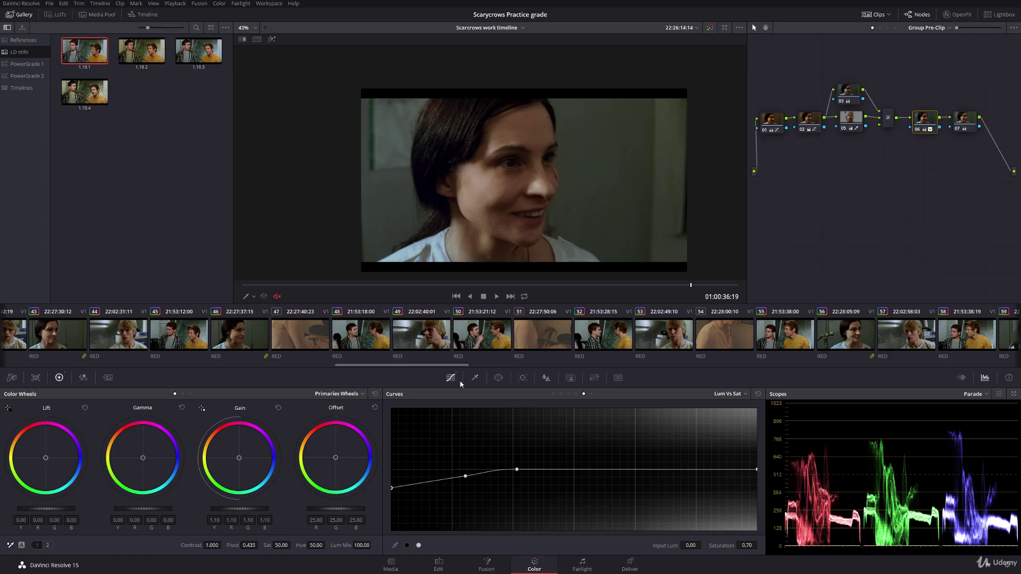
drag(428, 365, 505, 353)
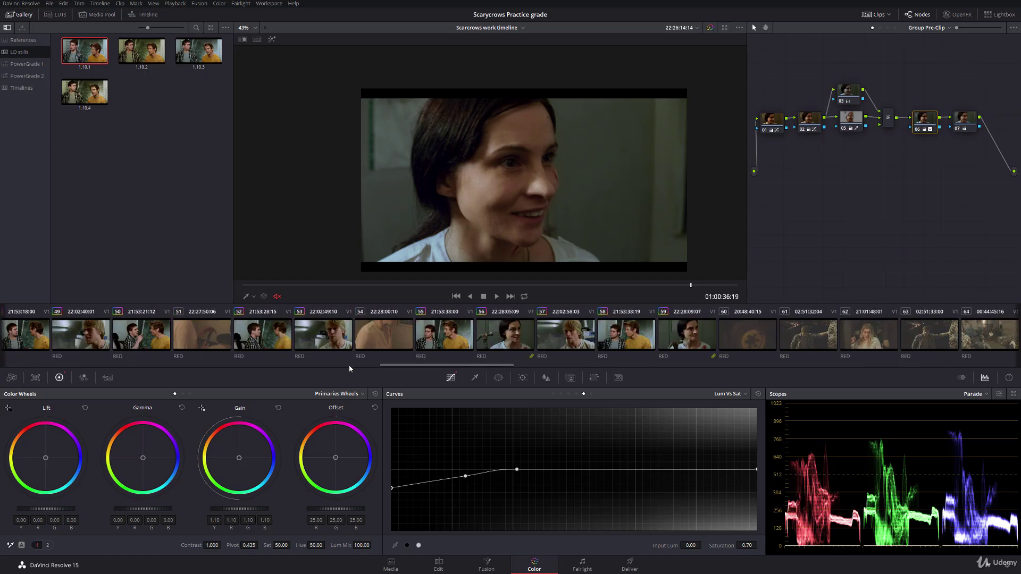
drag(437, 366, 174, 355)
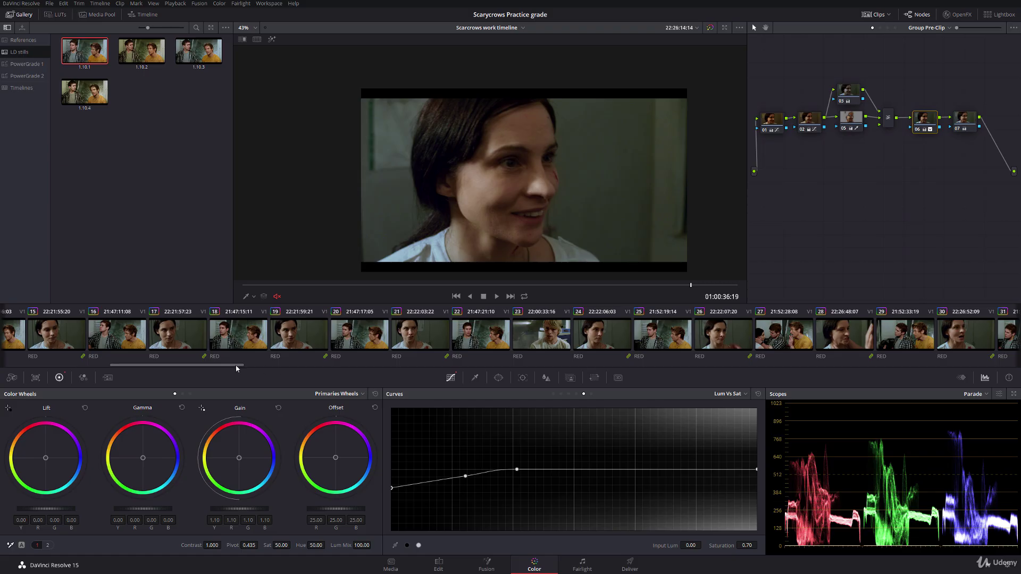
drag(235, 365, 450, 352)
Apply the grade from still 1.10.1 to clip 47 and reset the Power Window in its node 06
click(569, 336)
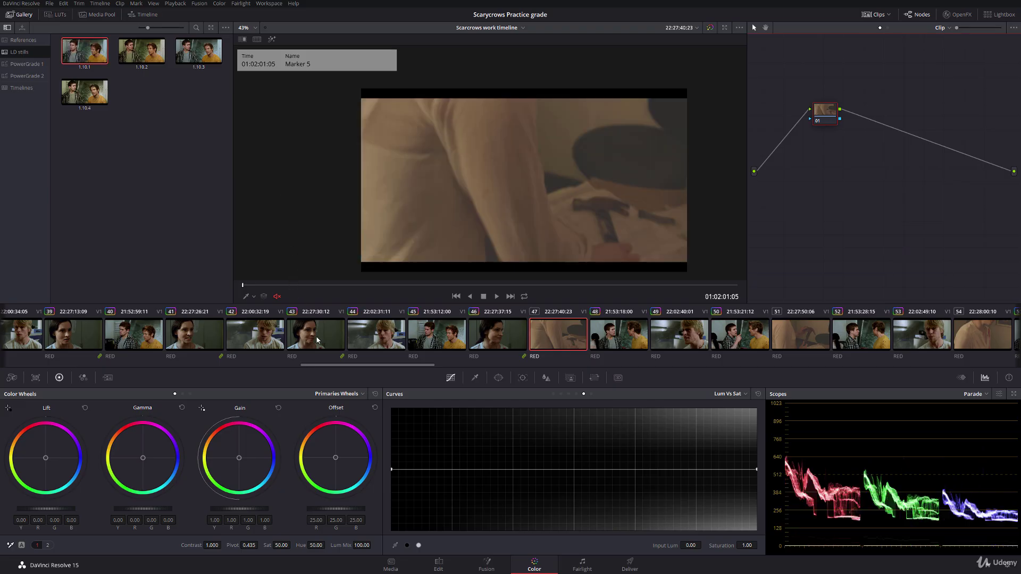
double_click(81, 55)
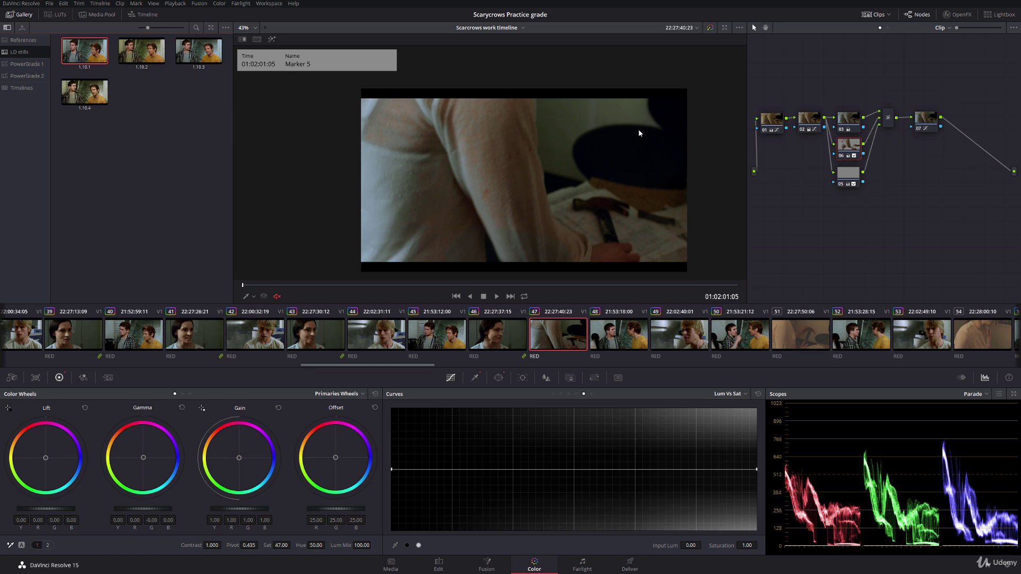
click(850, 154)
click(499, 377)
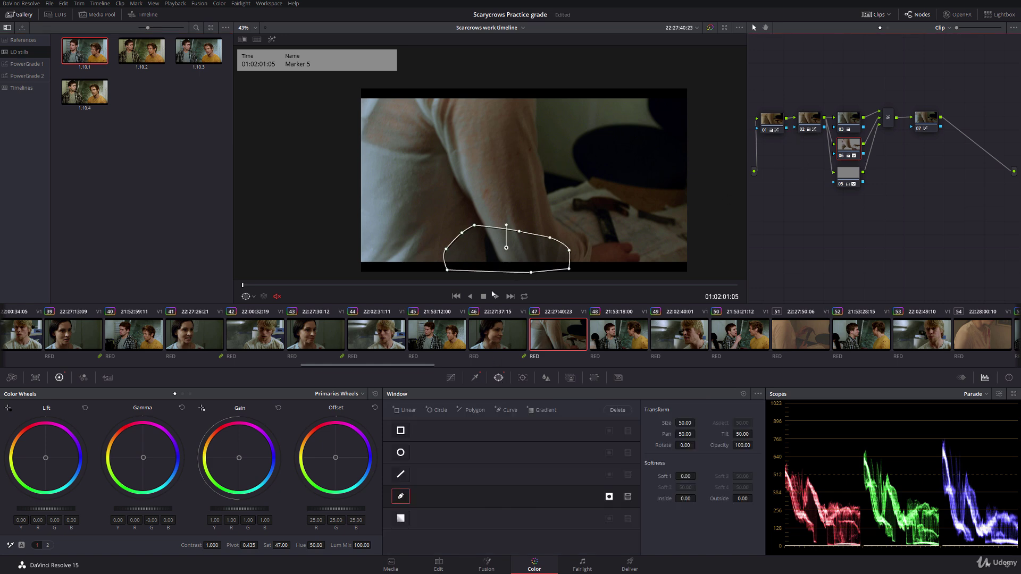
click(744, 394)
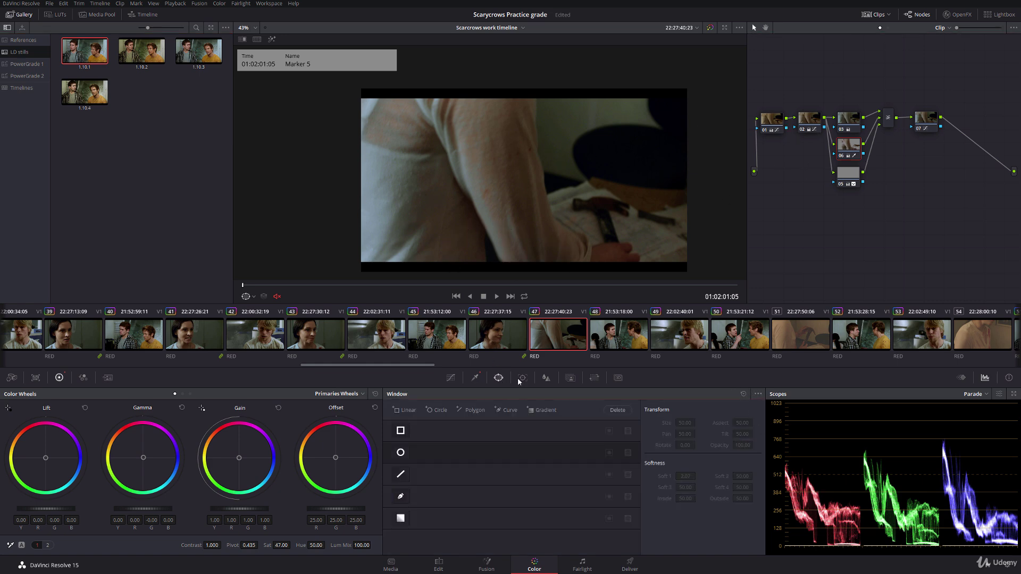
Refine node 06's qualifier on clip 47 with saturation low 2.7, clean black 64.8 and blur radius 85.8, and check it during playback
click(475, 377)
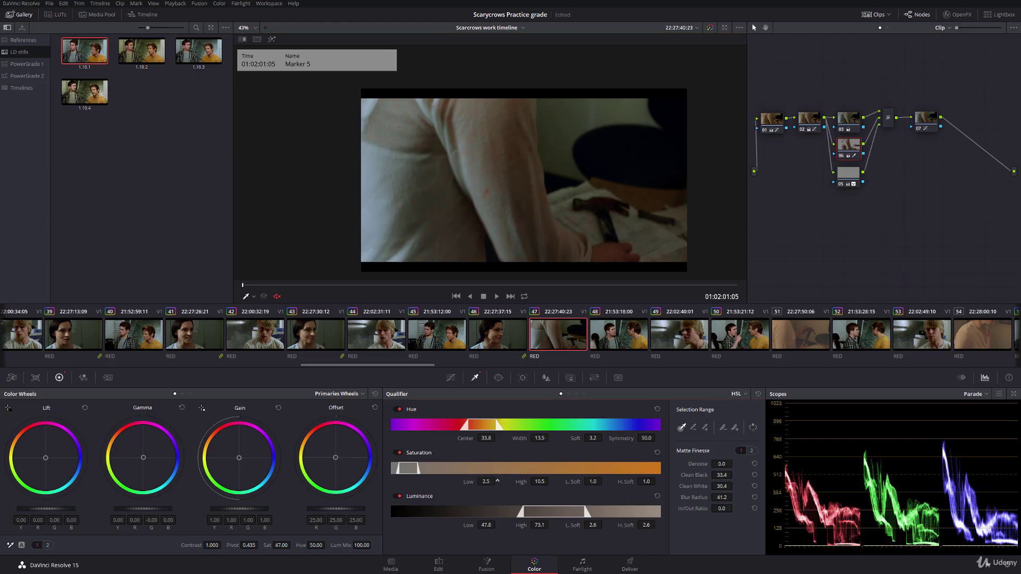
drag(498, 481, 499, 480)
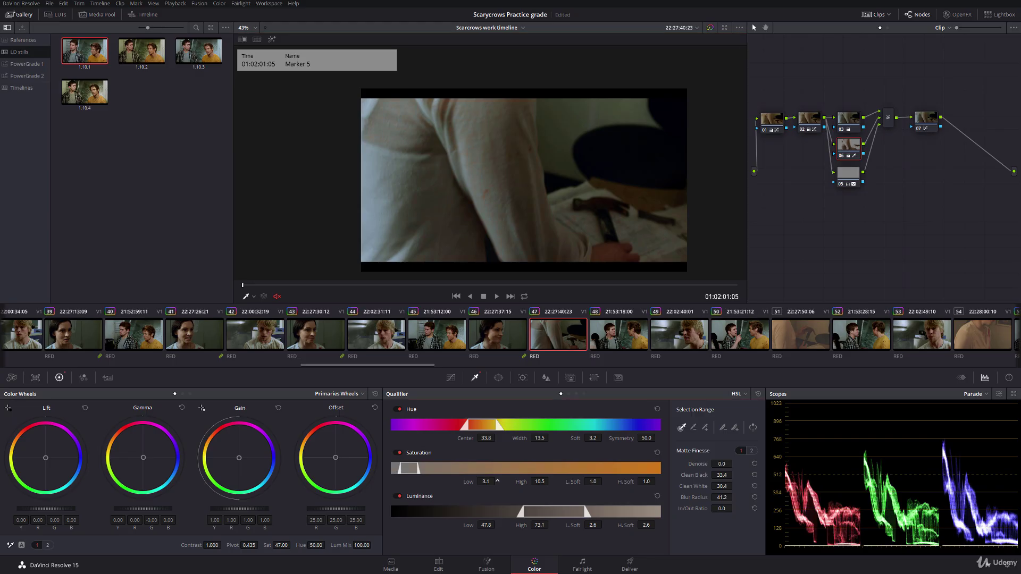
click(271, 39)
drag(465, 483, 464, 483)
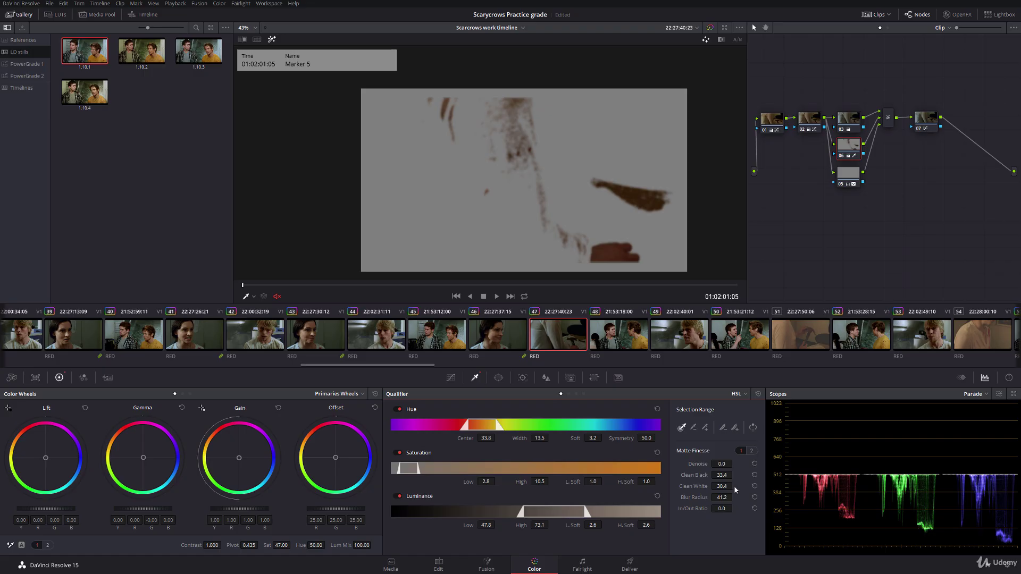
drag(692, 475, 735, 474)
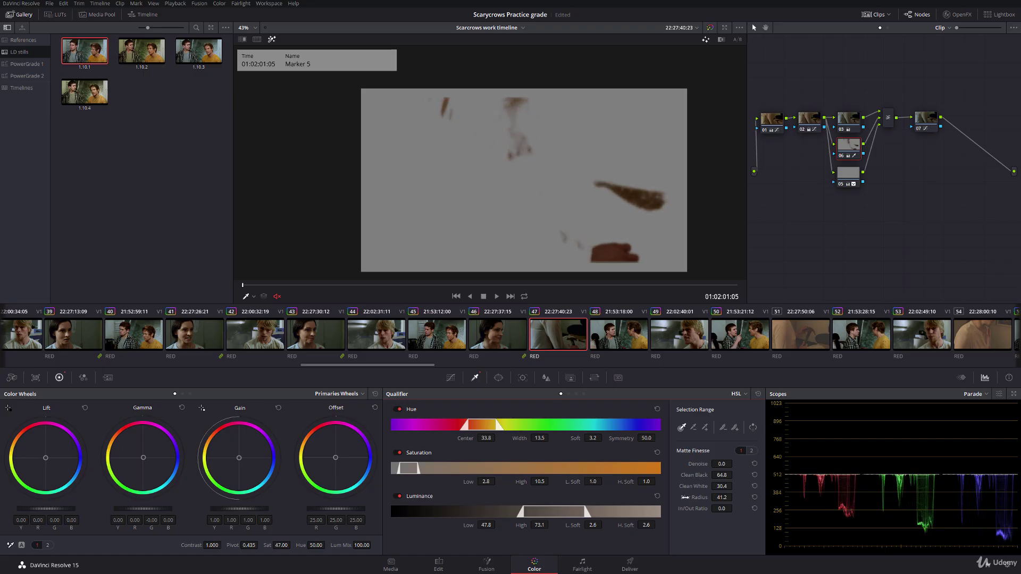
drag(686, 497, 735, 498)
click(272, 40)
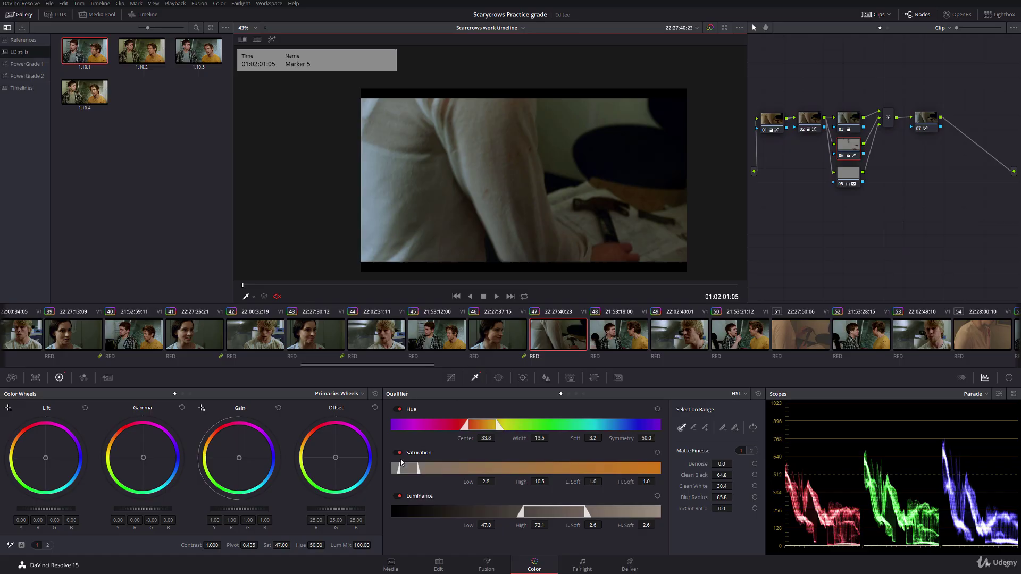
drag(464, 482, 464, 483)
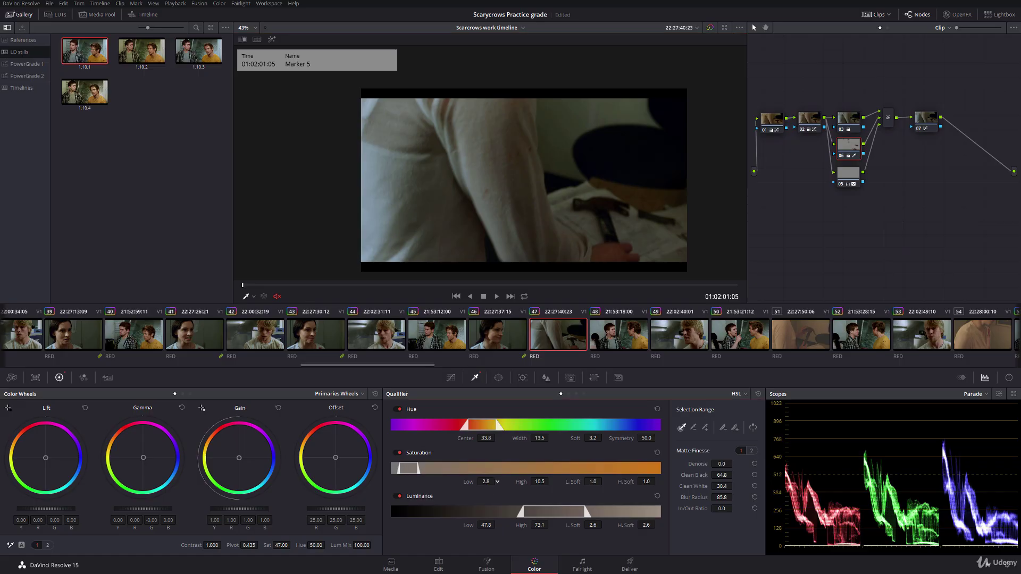
drag(269, 285, 715, 283)
key(space)
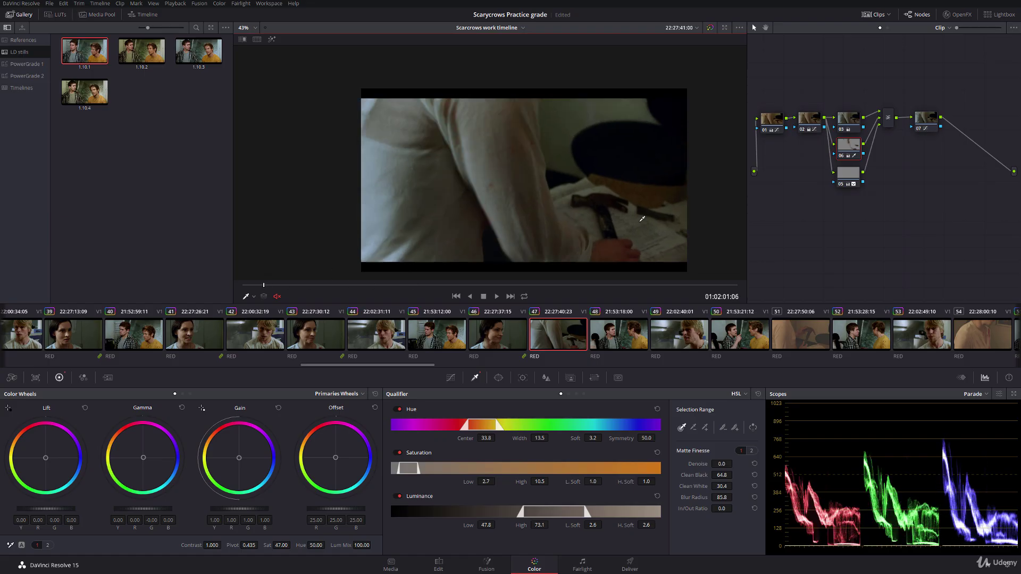
Set gain to 1.09, gamma to 0.03 and saturation to 49.20 in node 07 on clip 47
click(935, 115)
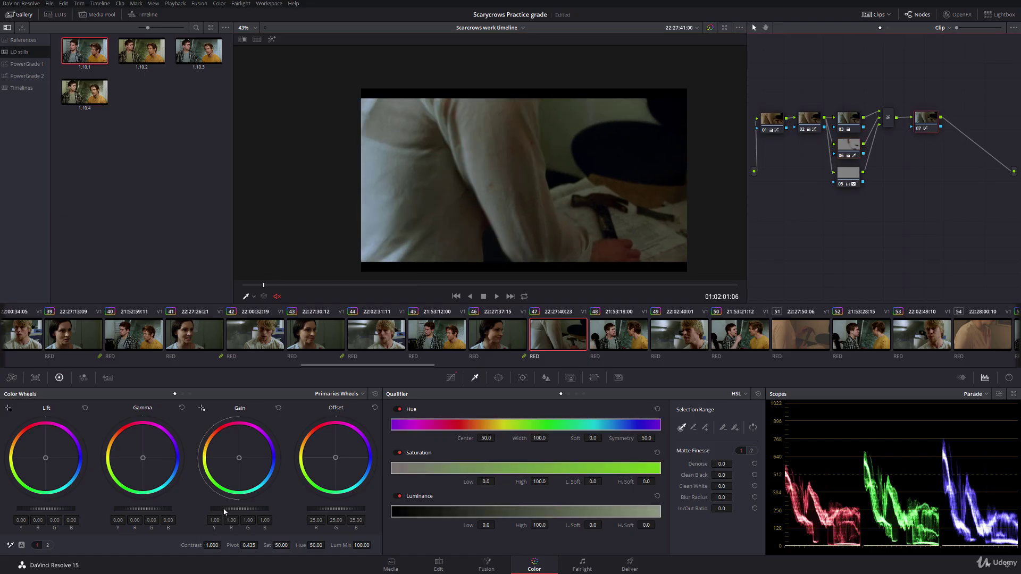
drag(224, 512, 234, 513)
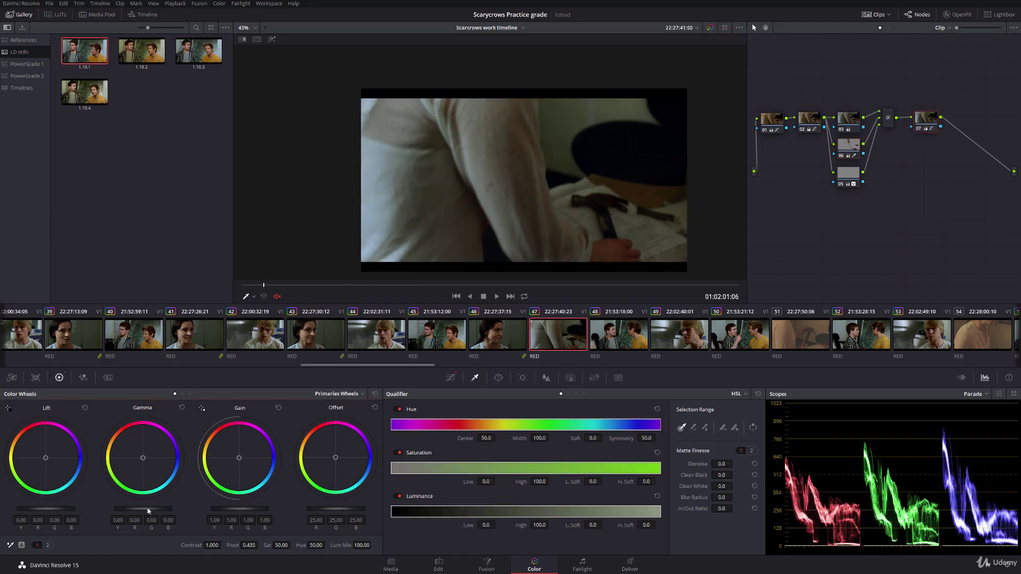
drag(148, 511, 153, 511)
mouse_move(281, 545)
mouse_down()
mouse_move(292, 544)
mouse_move(281, 544)
mouse_up()
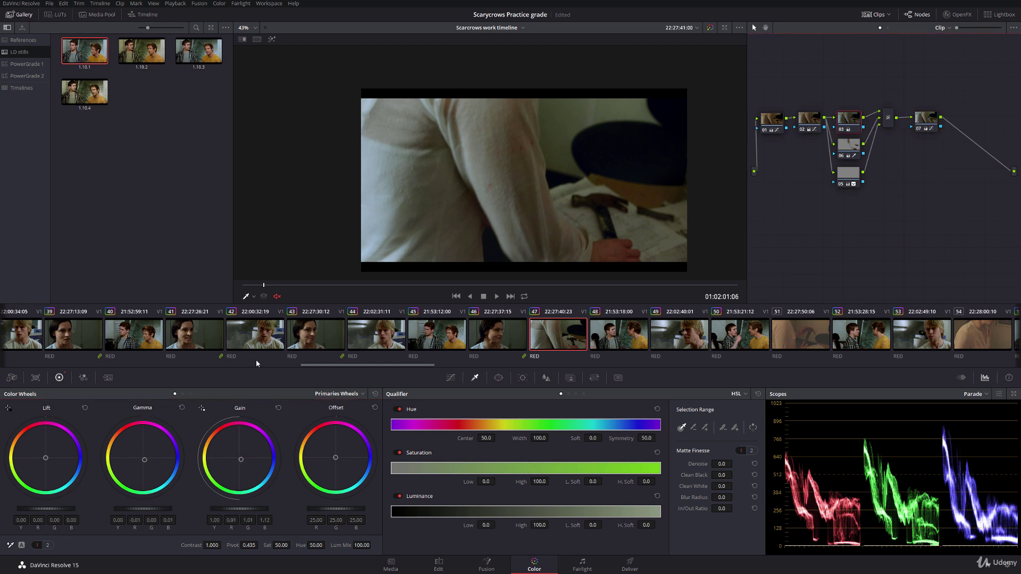
Cool node 03 on clip 47 with gamma red -0.02 and blue 0.03, and gain red 0.87, green 1.02 and blue 1.18
click(849, 118)
drag(146, 460, 145, 461)
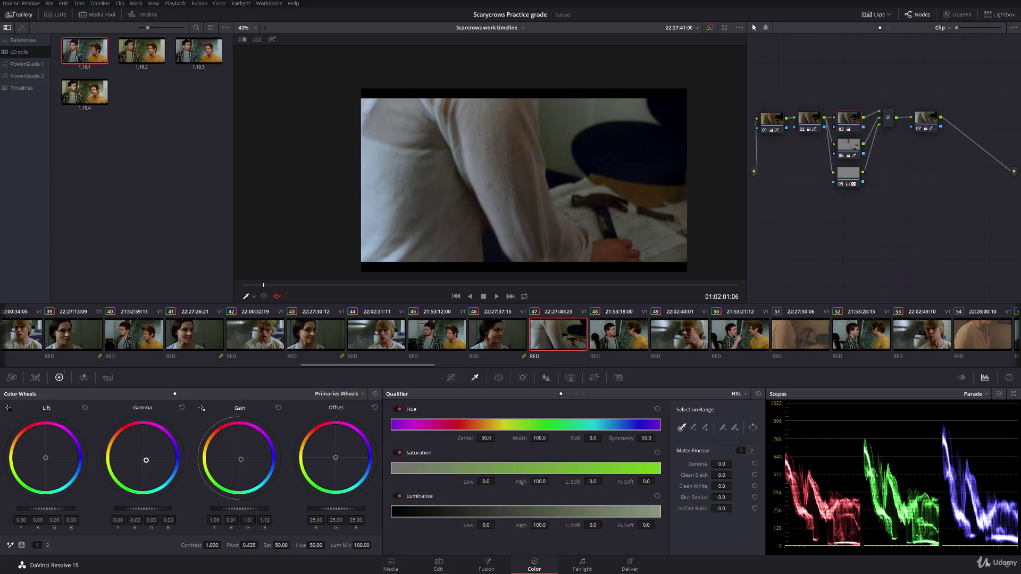
drag(240, 460, 237, 464)
drag(146, 461, 145, 460)
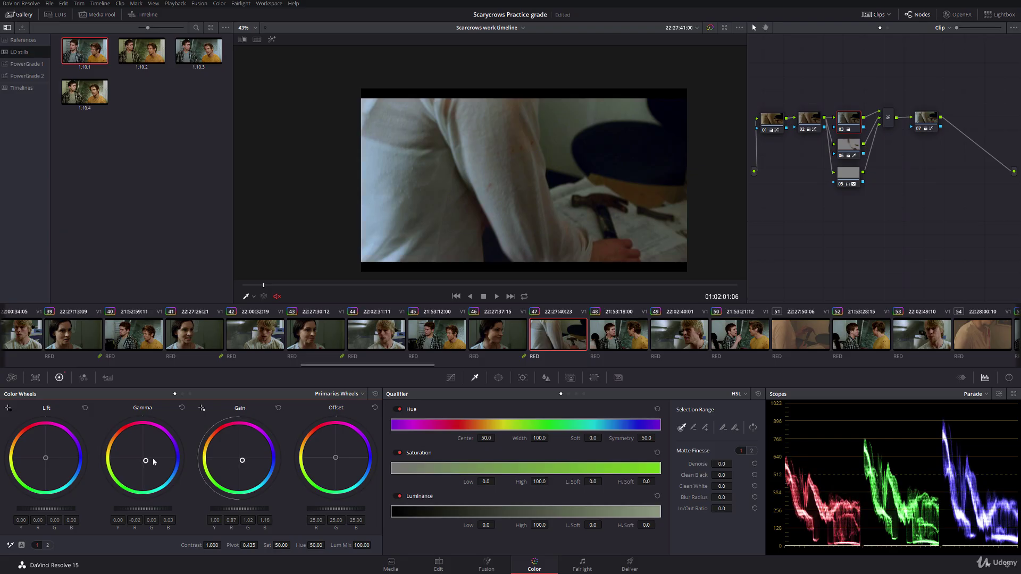
Refine node 06's qualifier on clip 47 with hue center 32.3, clean black 56.9, clean white 12.1 and blur radius 80.6, checking the highlighted selection
click(856, 148)
click(272, 39)
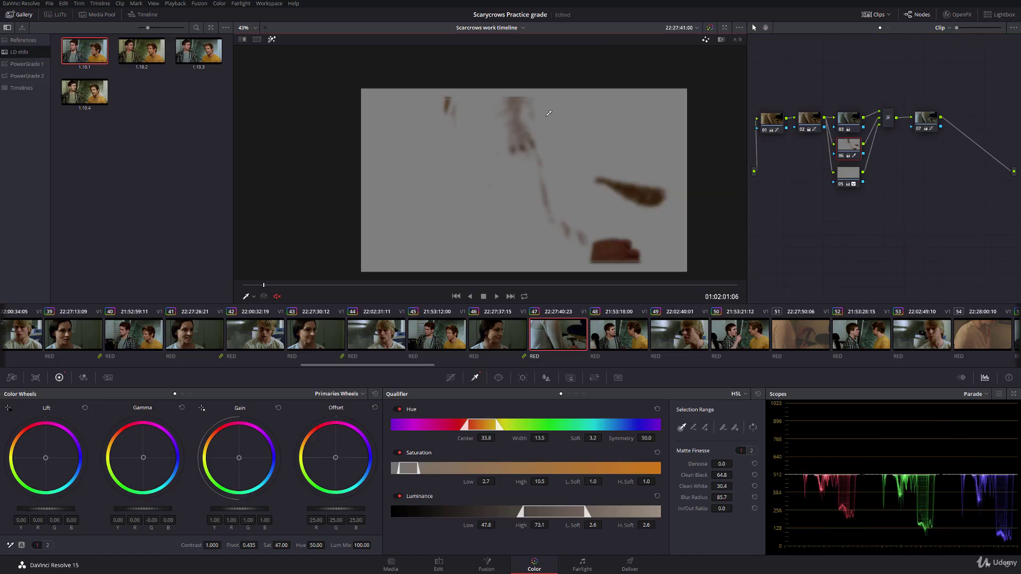
drag(463, 440, 456, 440)
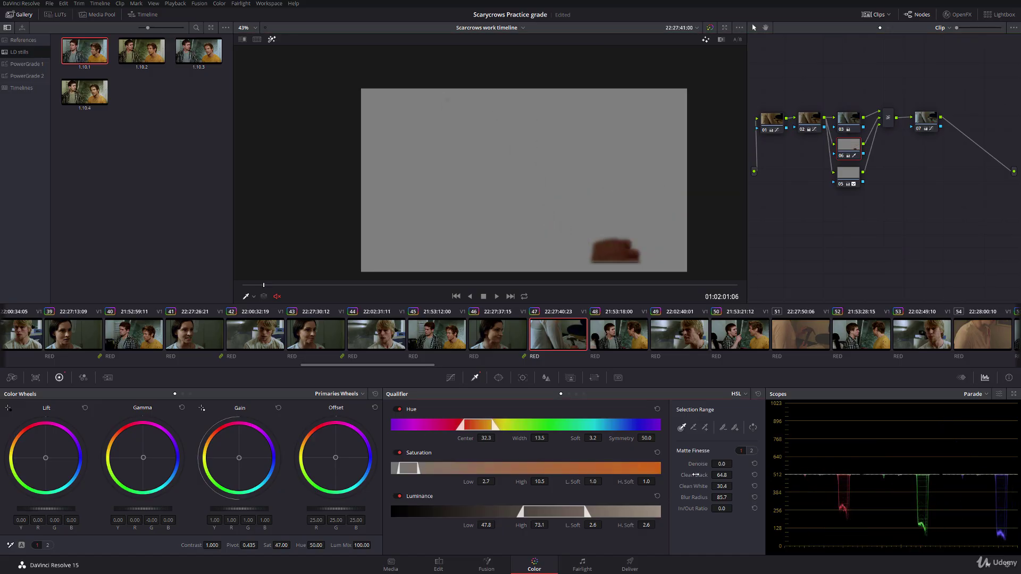
drag(721, 476, 690, 485)
click(272, 38)
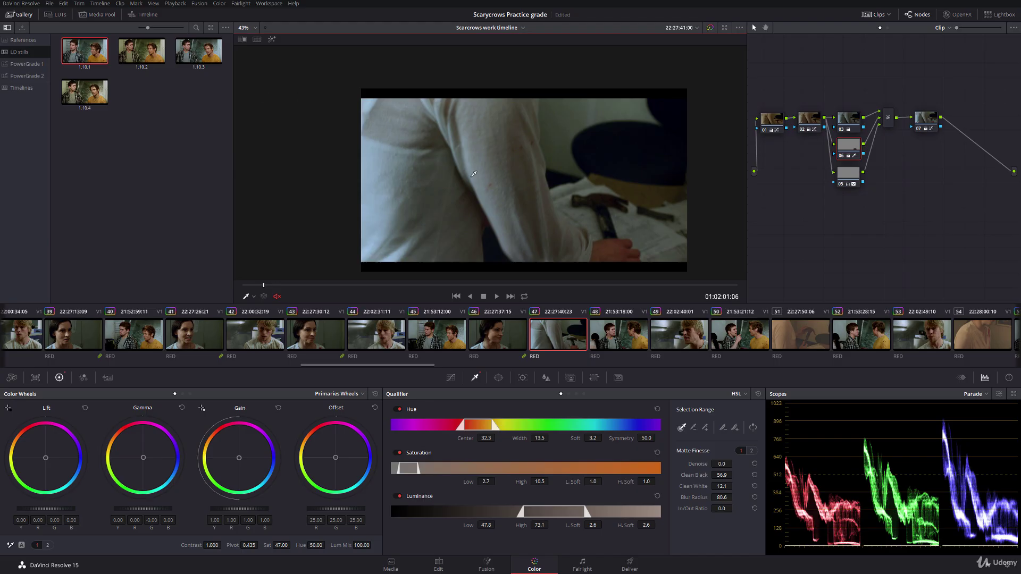
Scrub through clip 47 to check the grade and set lift to -0.01 in its node 07
click(251, 297)
click(251, 296)
drag(251, 285, 486, 284)
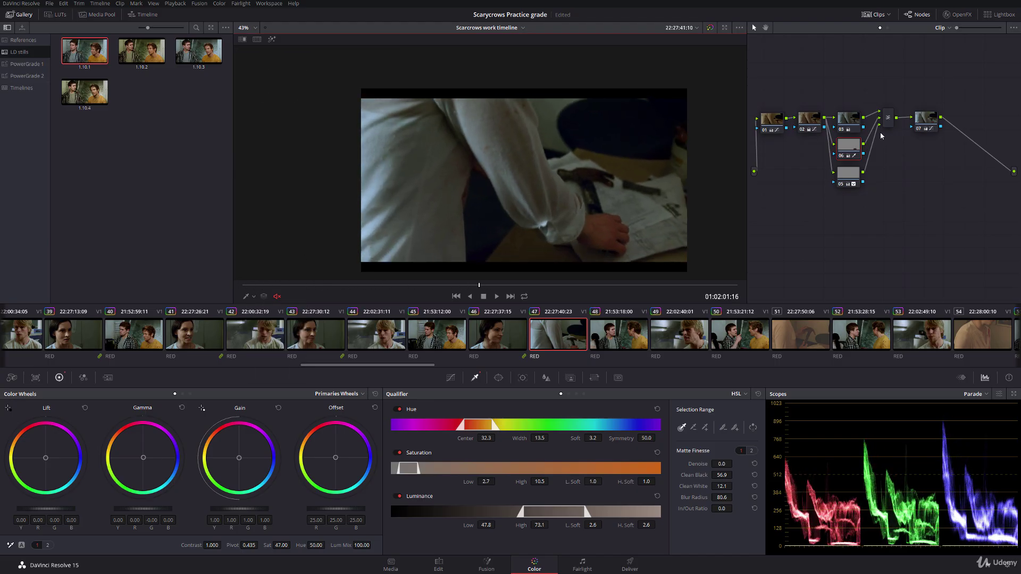
click(926, 120)
drag(46, 509, 39, 509)
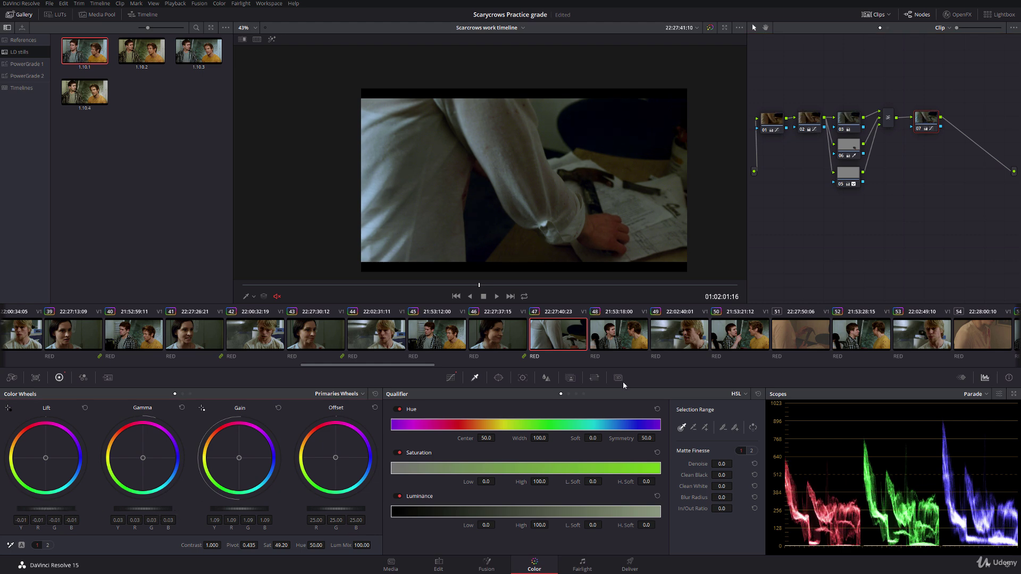
Play the sequence from clip 46 into clip 48 and flag clip 48
click(508, 335)
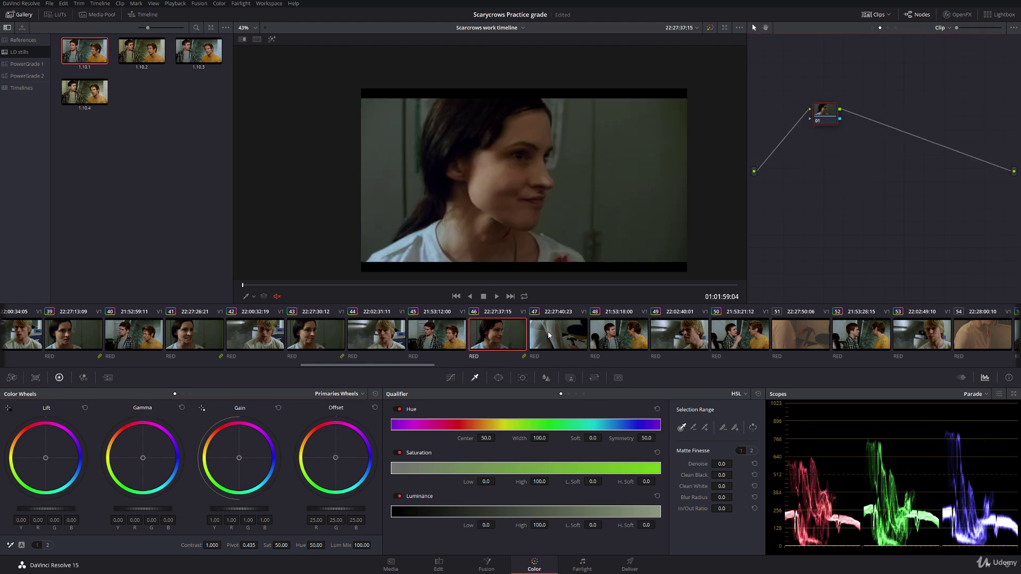
key(space)
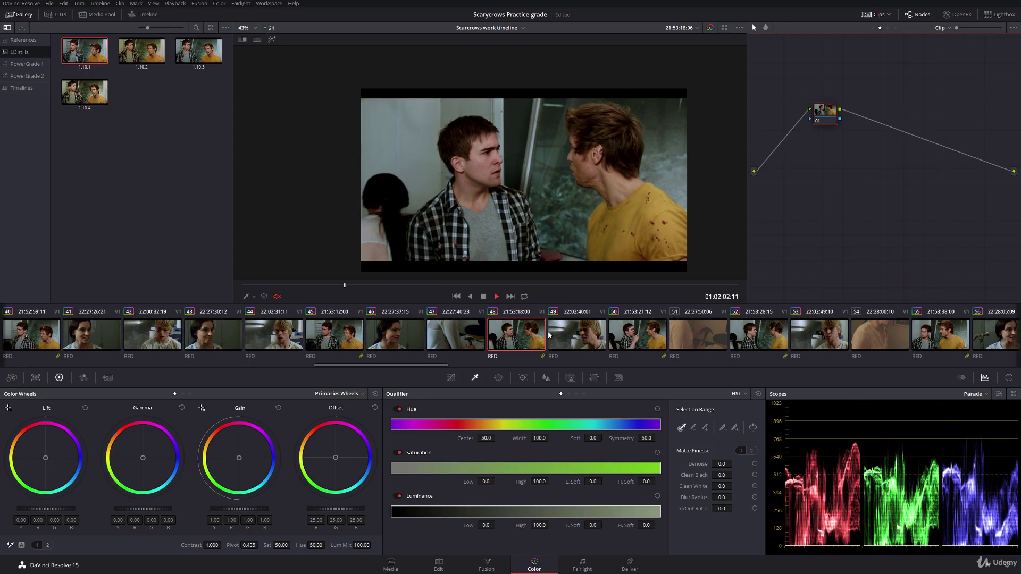
click(466, 336)
click(511, 339)
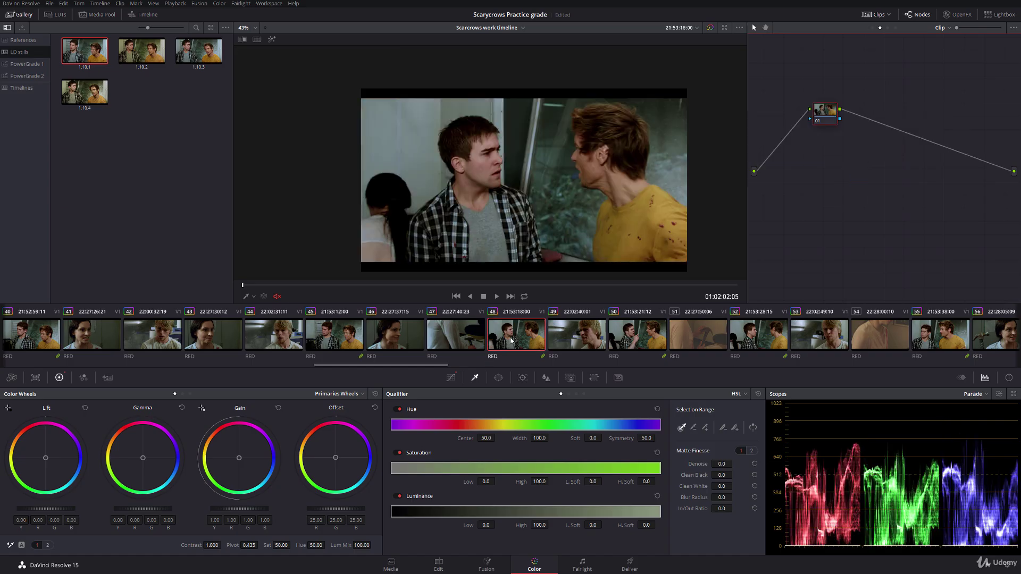
right_click(517, 337)
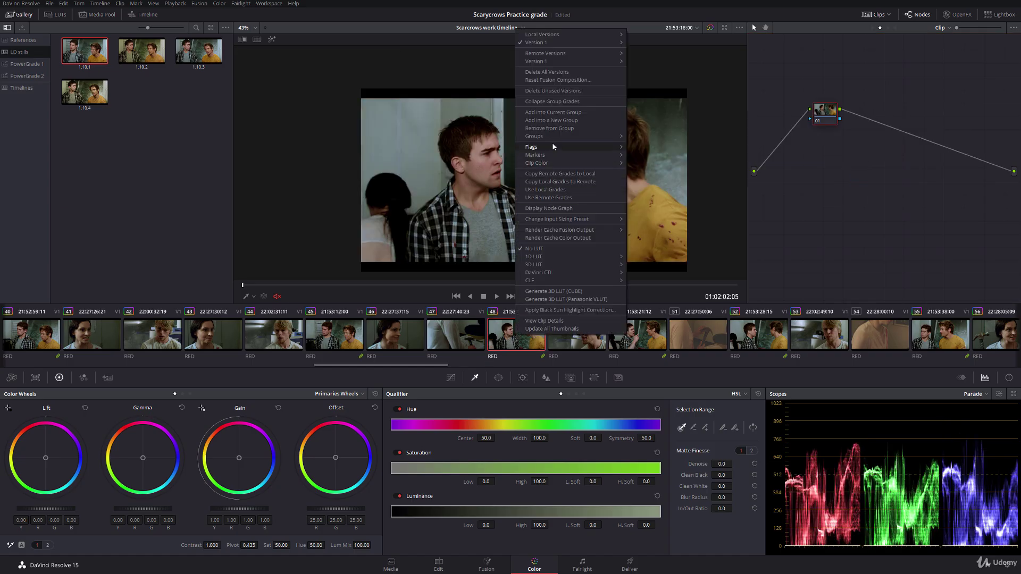
mouse_move(553, 147)
click(651, 188)
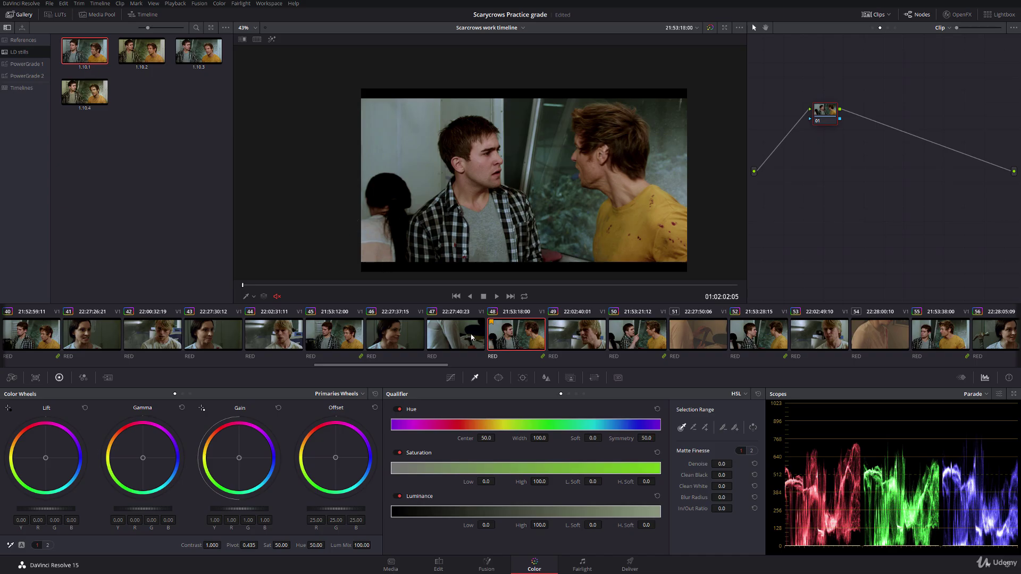
Play and step through clips 45 to 50 to compare how consistently the shots match across the cuts
click(627, 335)
key(Up)
click(624, 336)
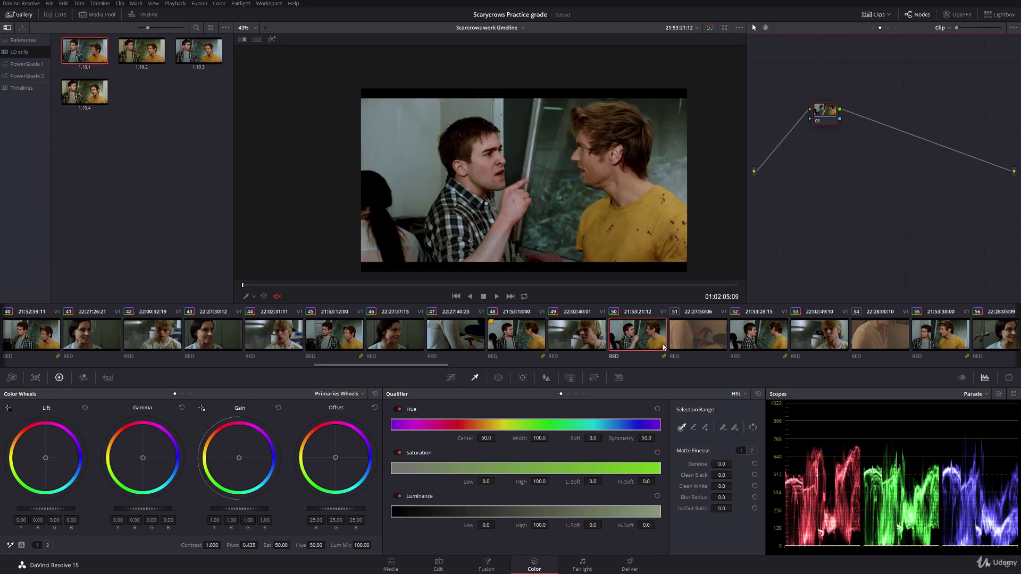
click(400, 338)
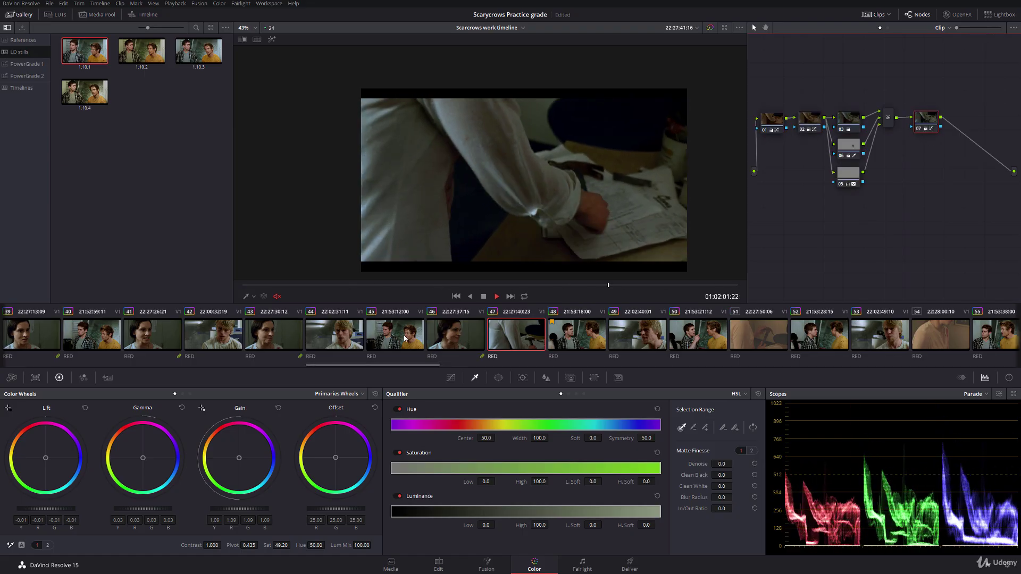
key(space)
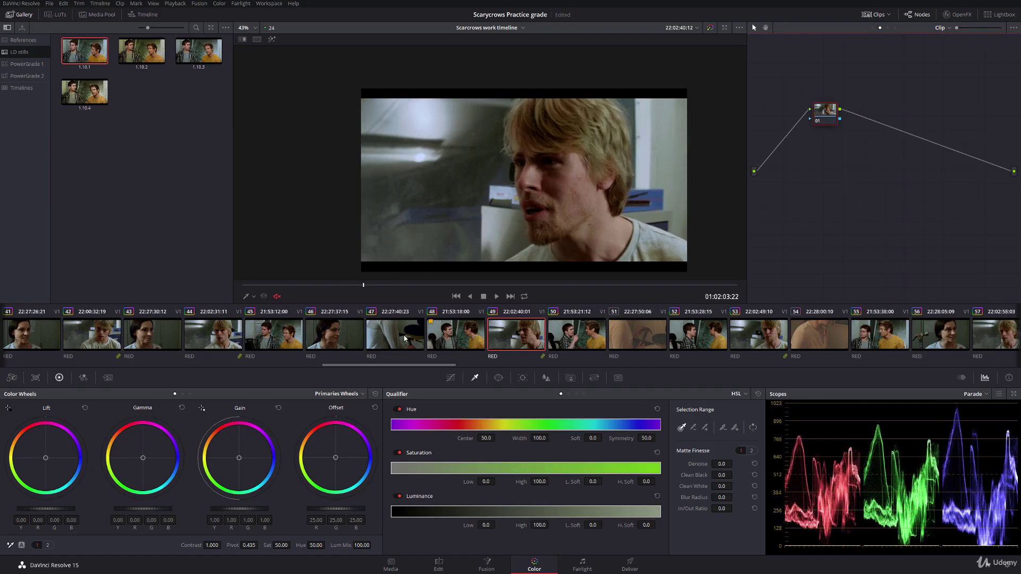
click(405, 339)
click(307, 339)
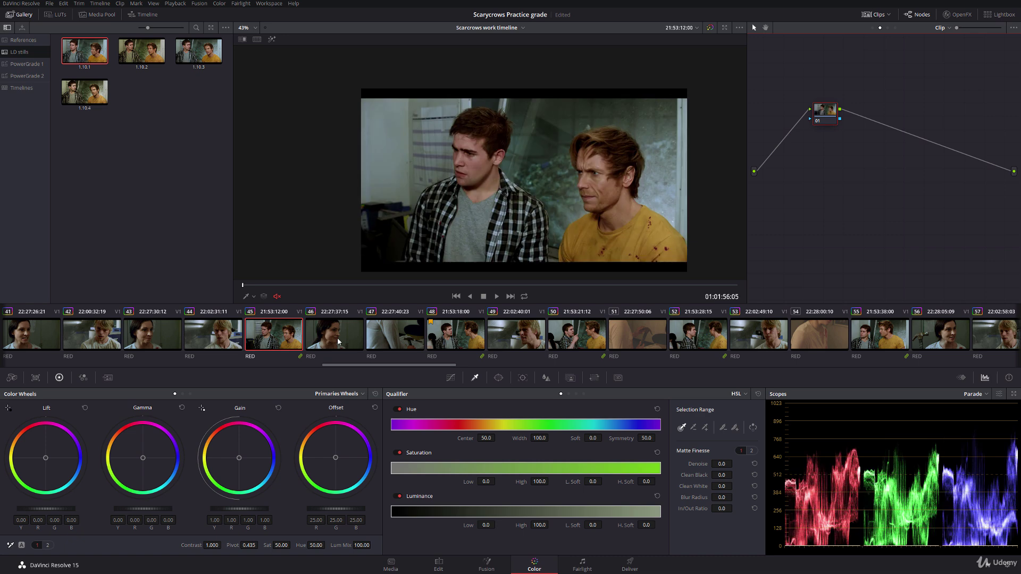
click(337, 337)
click(418, 343)
click(464, 338)
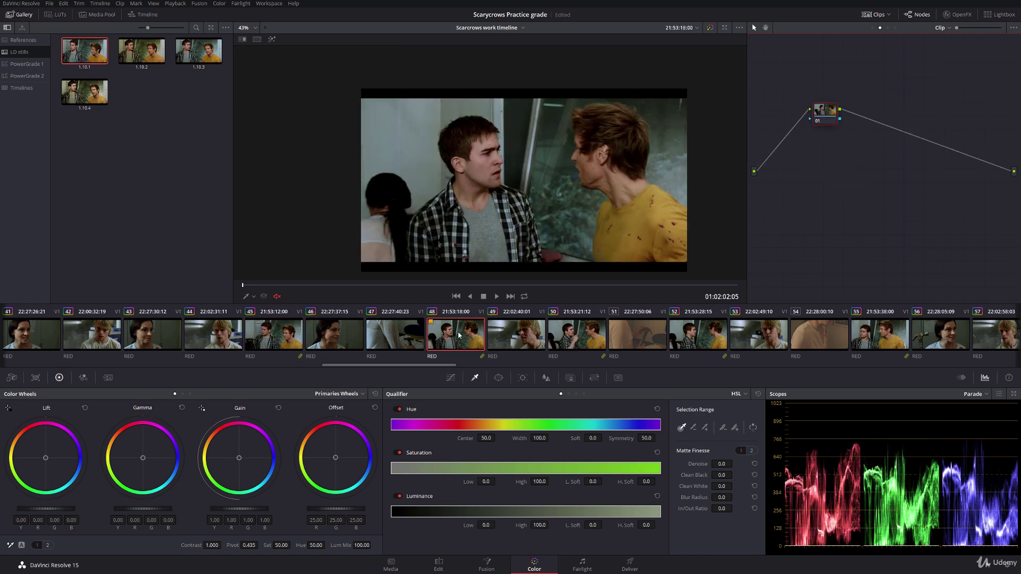
click(514, 343)
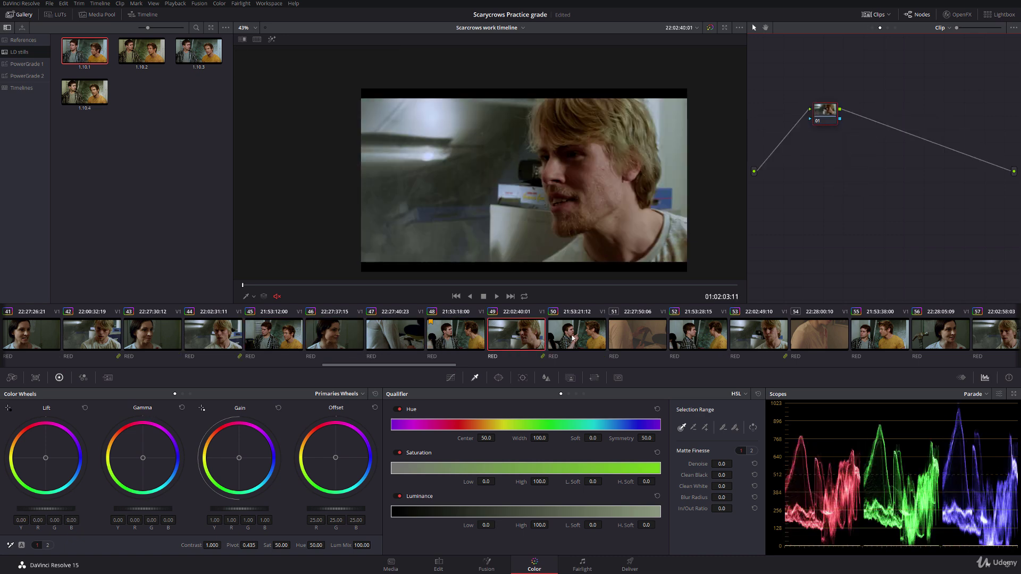
click(571, 339)
key(space)
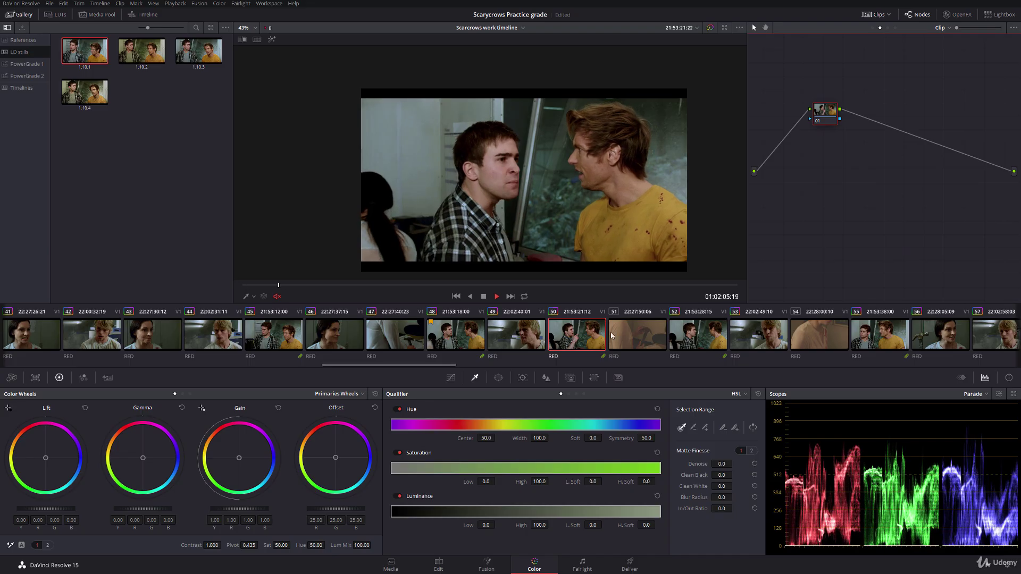
Apply clip 47's grade to the hammer shot on clip 51 and scrub through the clip to check it
key(Down)
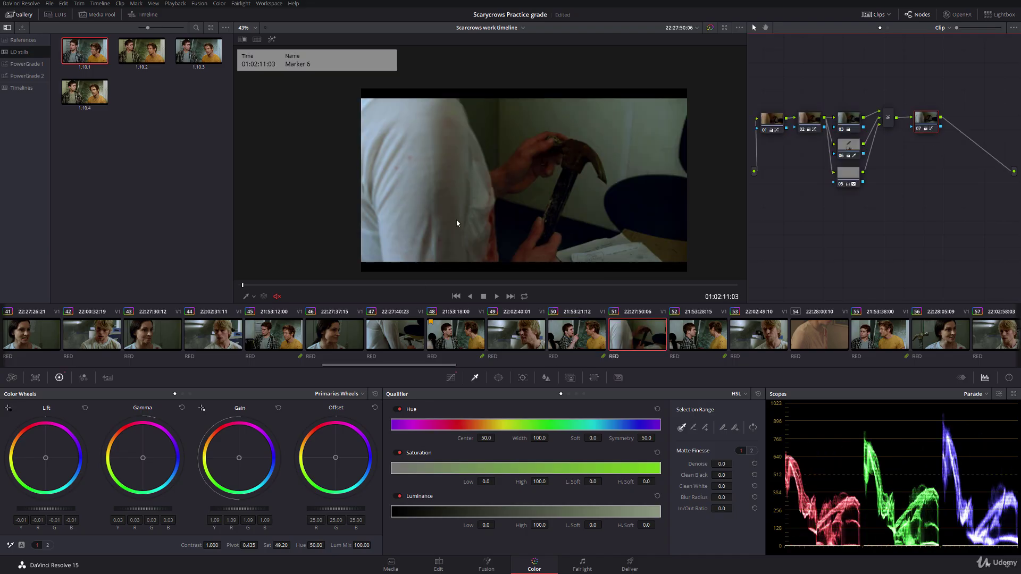
click(335, 286)
key(space)
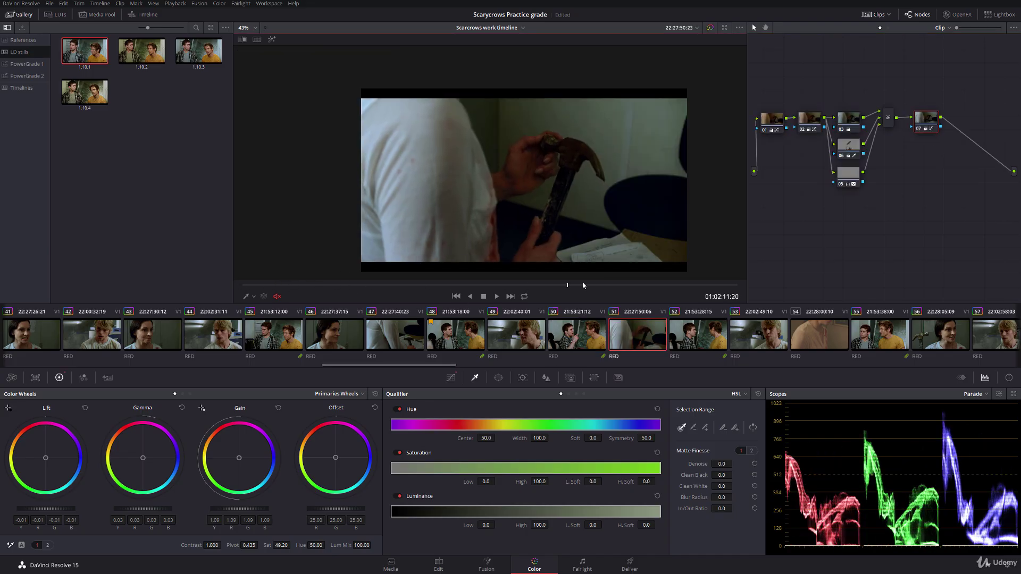
Delete node 05 from clip 51's grade and compare the shot with clip 47
click(851, 145)
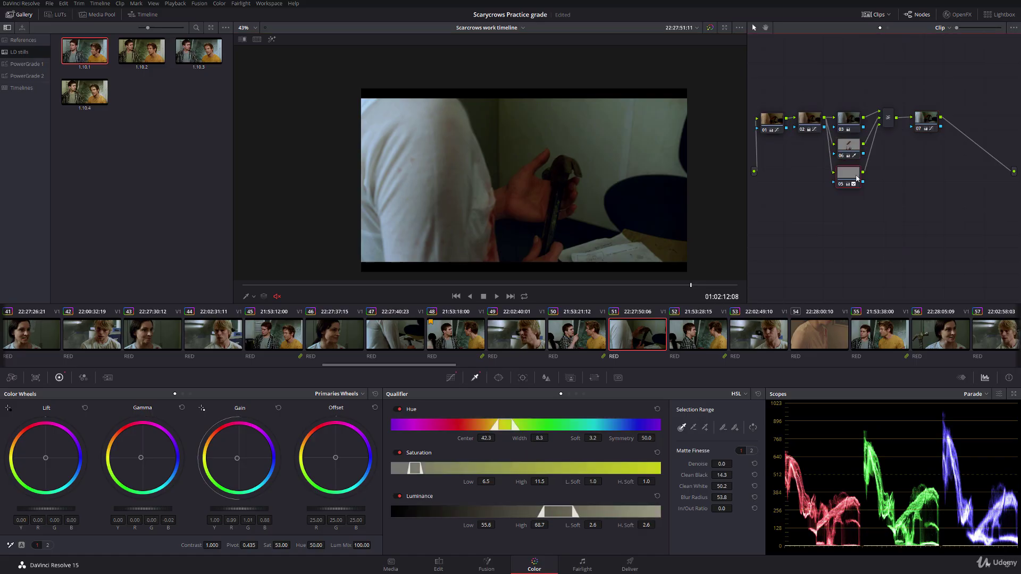
key(Delete)
click(366, 344)
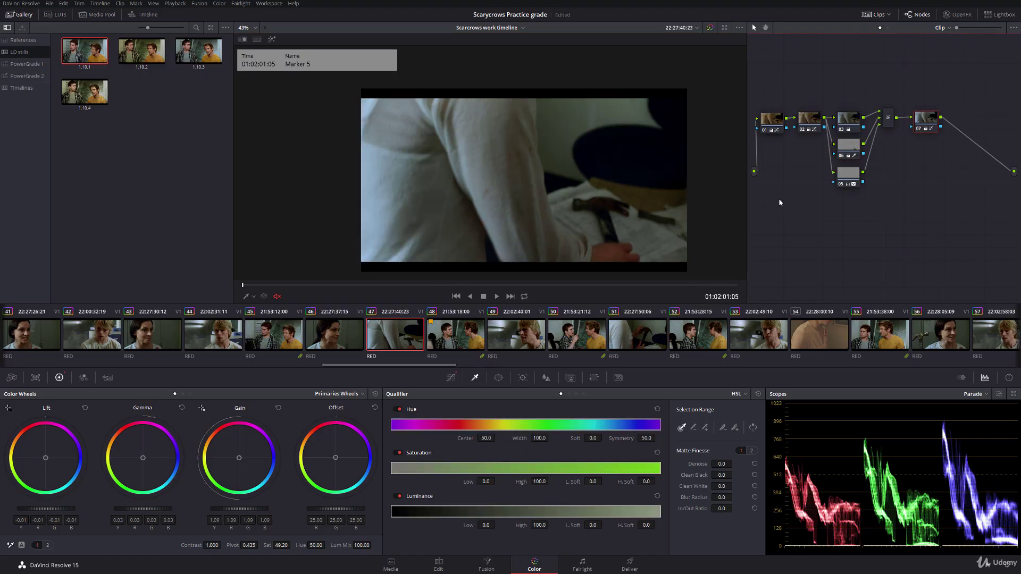
click(637, 334)
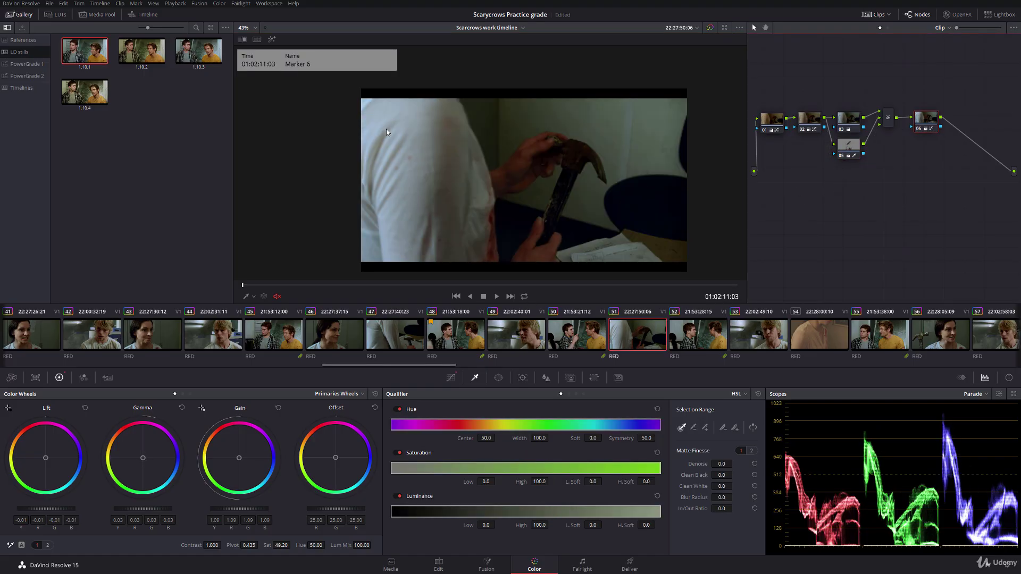
Refine clip 51's node 05 qualifier with luminance low 46.5, saturation low 2.8, hue center 31.7, clean black 26.8, clean white 20.9 and blur radius 84.8
click(272, 39)
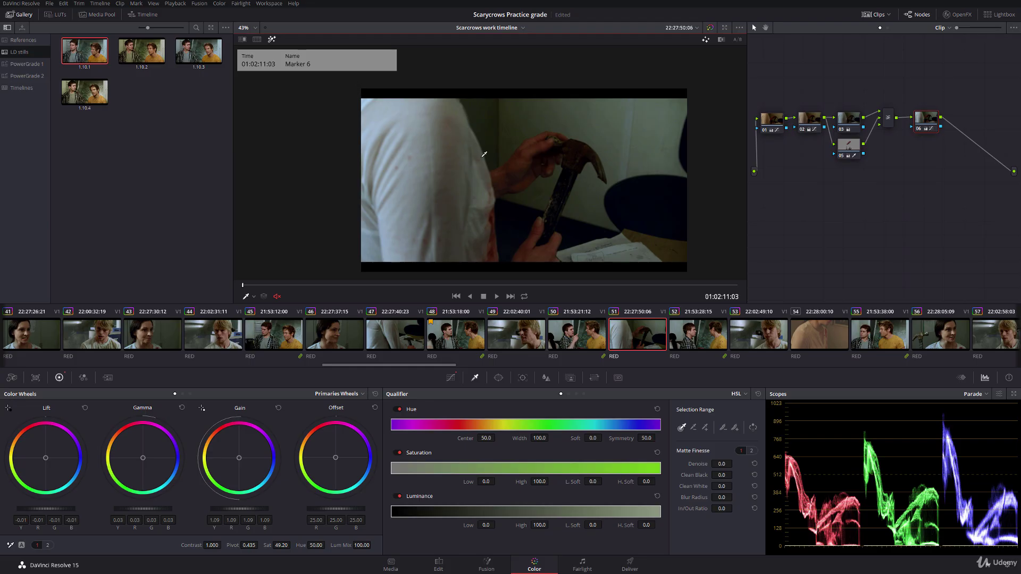
click(849, 145)
click(520, 168)
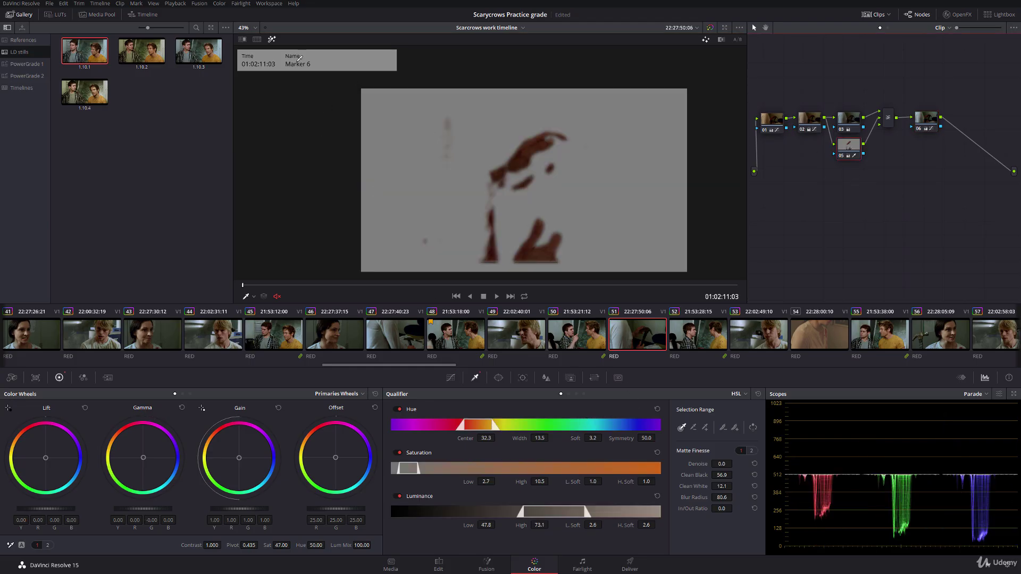
key(shift+h)
key(shift+h)
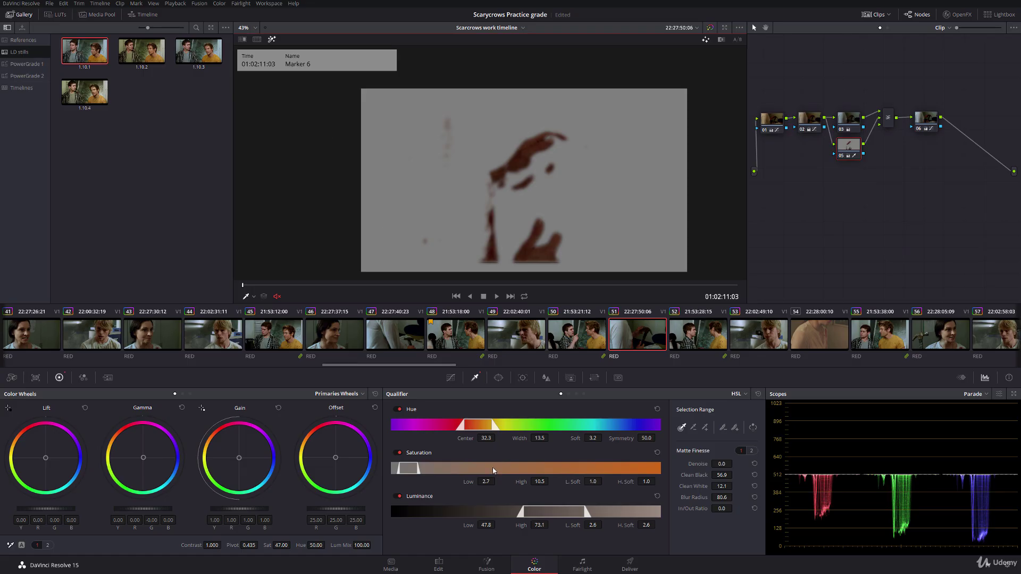
drag(466, 526, 462, 527)
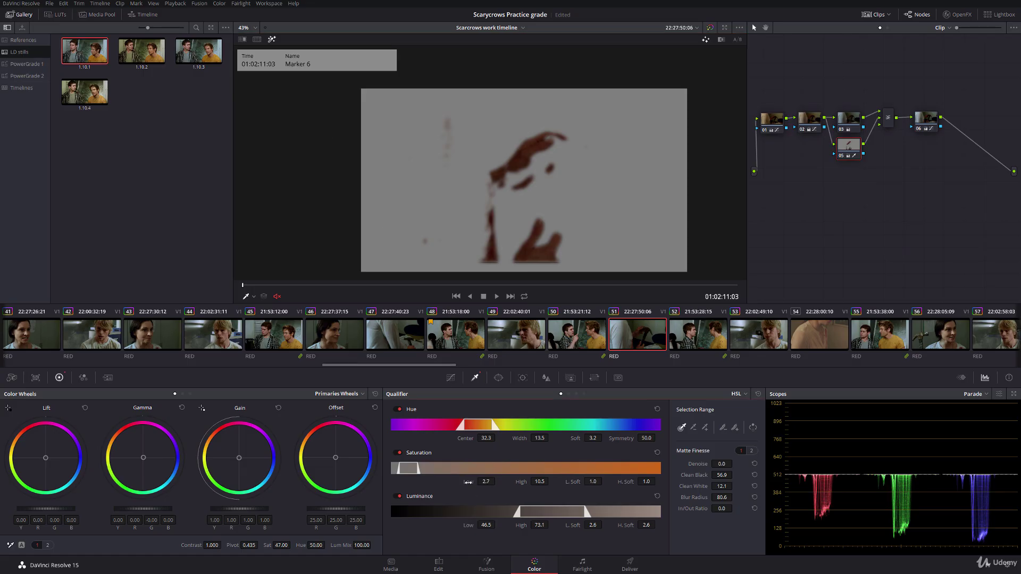
drag(468, 483, 497, 481)
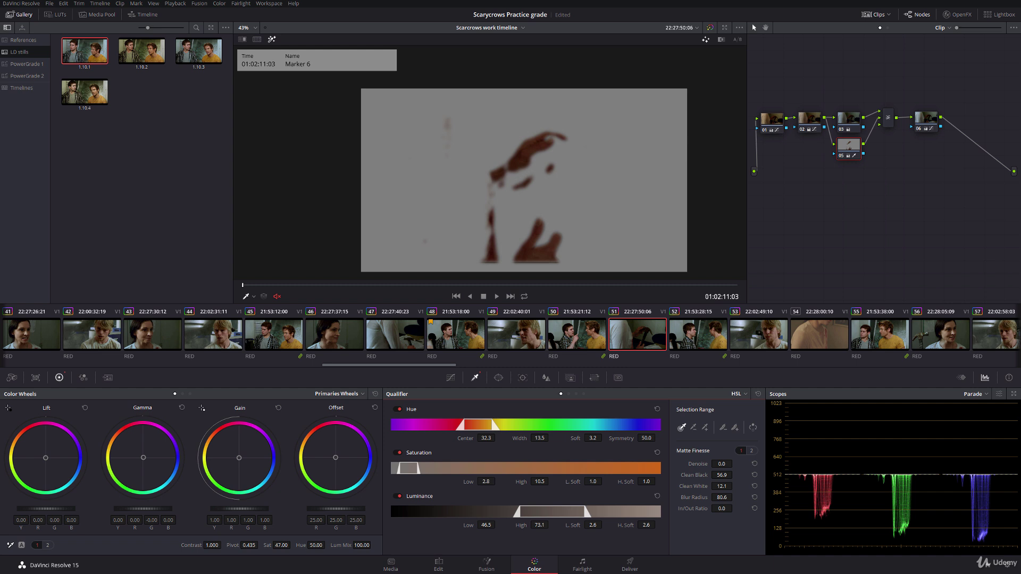
drag(465, 439, 497, 438)
drag(735, 475, 686, 494)
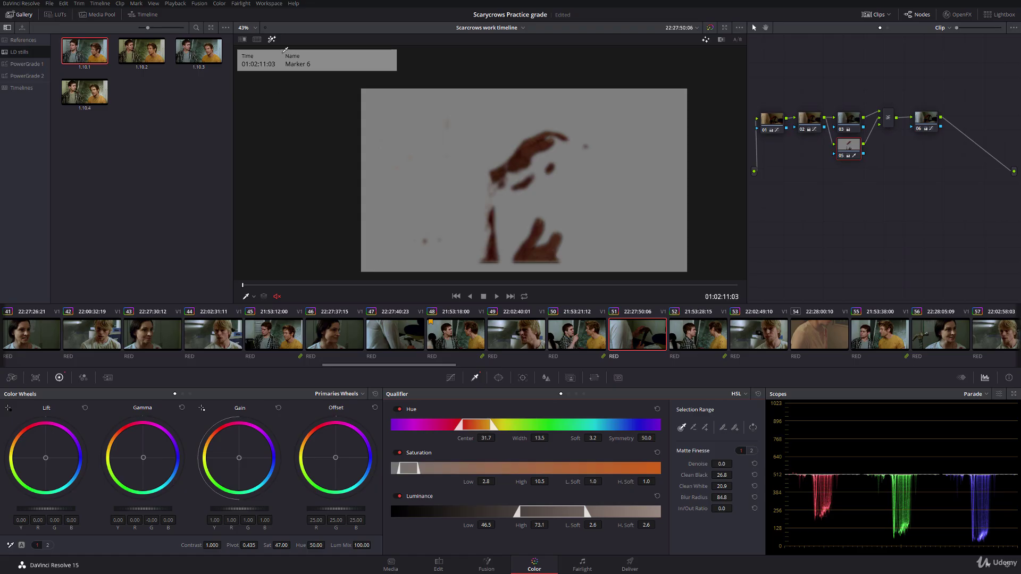
click(272, 39)
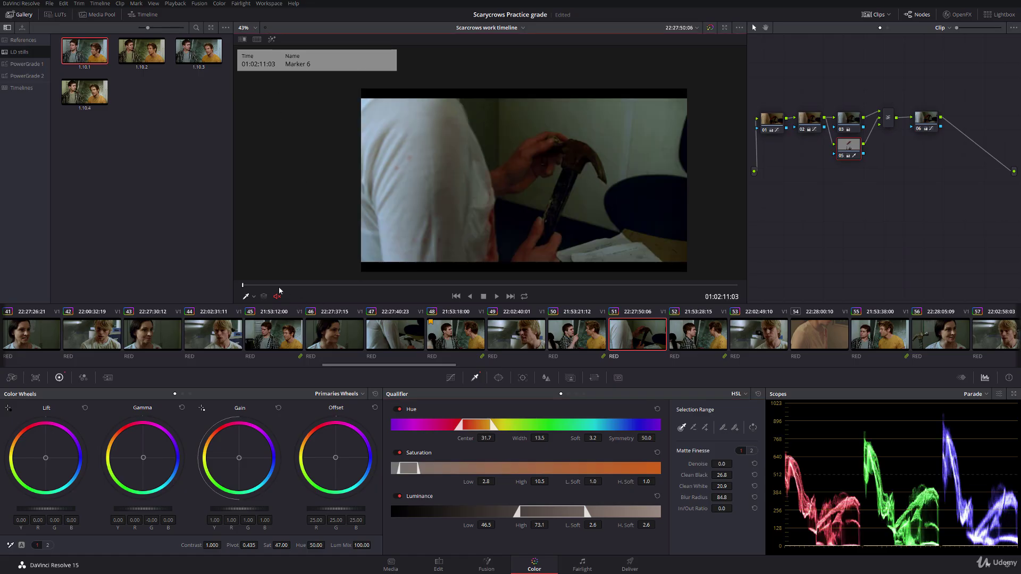
drag(281, 286, 567, 278)
click(855, 144)
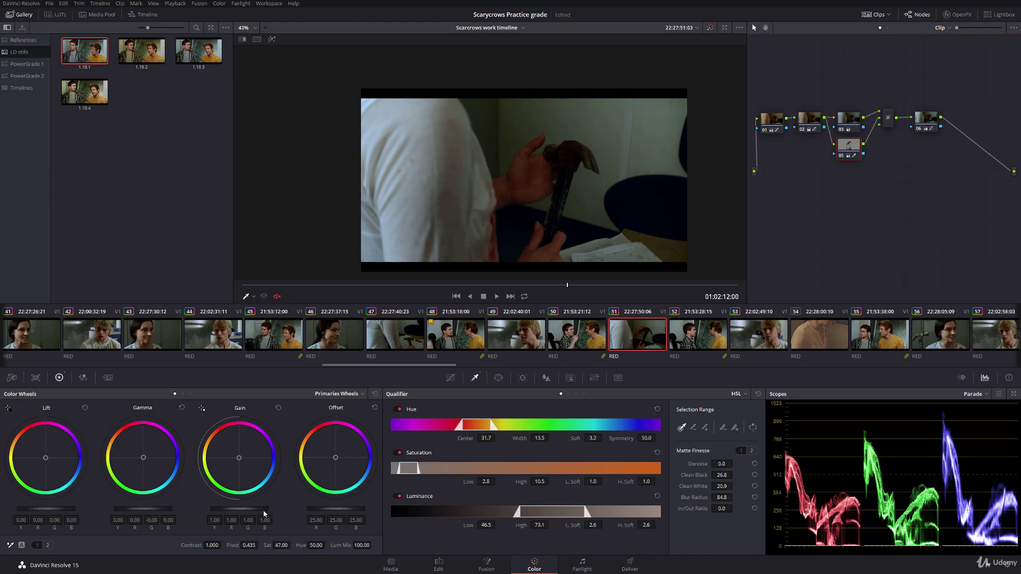
Lower the saturation of clip 51's node 05 to 38.20 and scrub through the clip to check the white shirt
drag(279, 545, 269, 545)
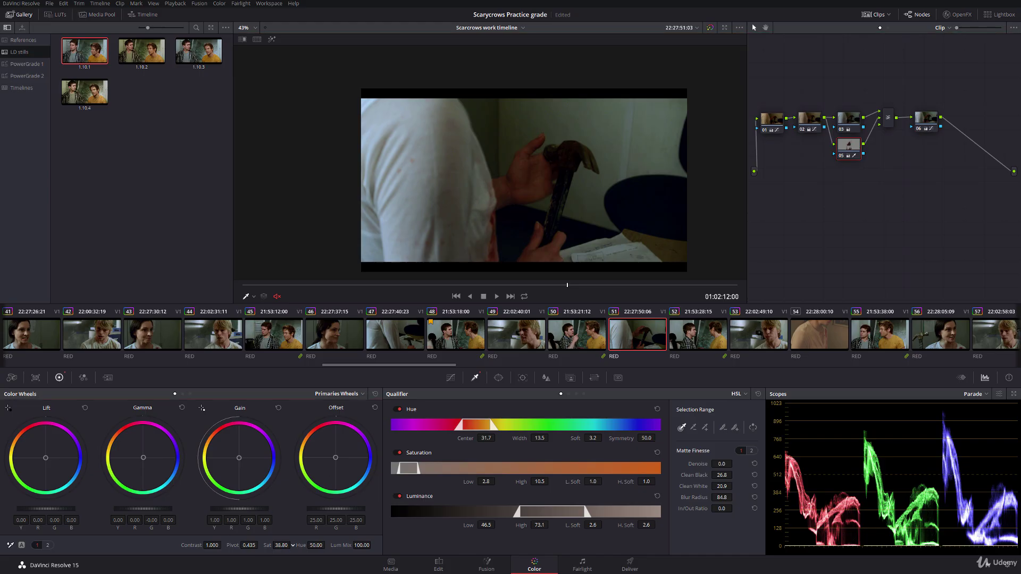
drag(292, 545, 286, 544)
click(253, 296)
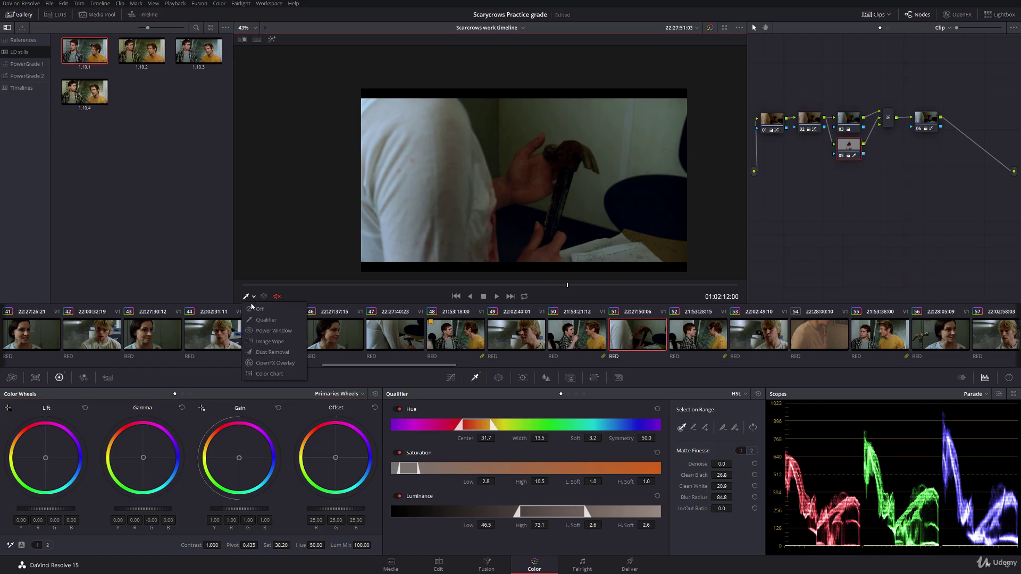
click(251, 286)
click(350, 284)
drag(365, 285, 351, 255)
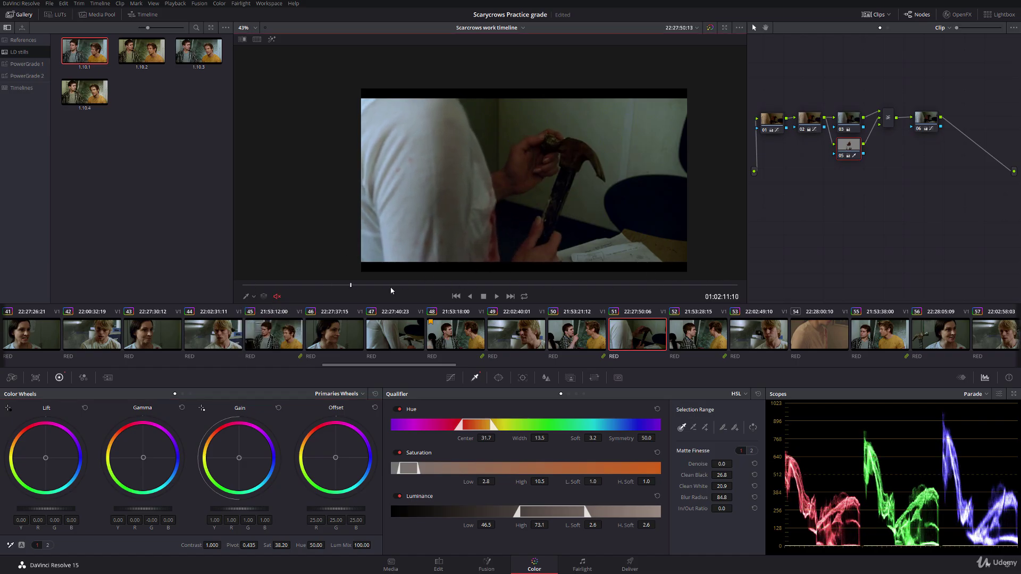
click(288, 286)
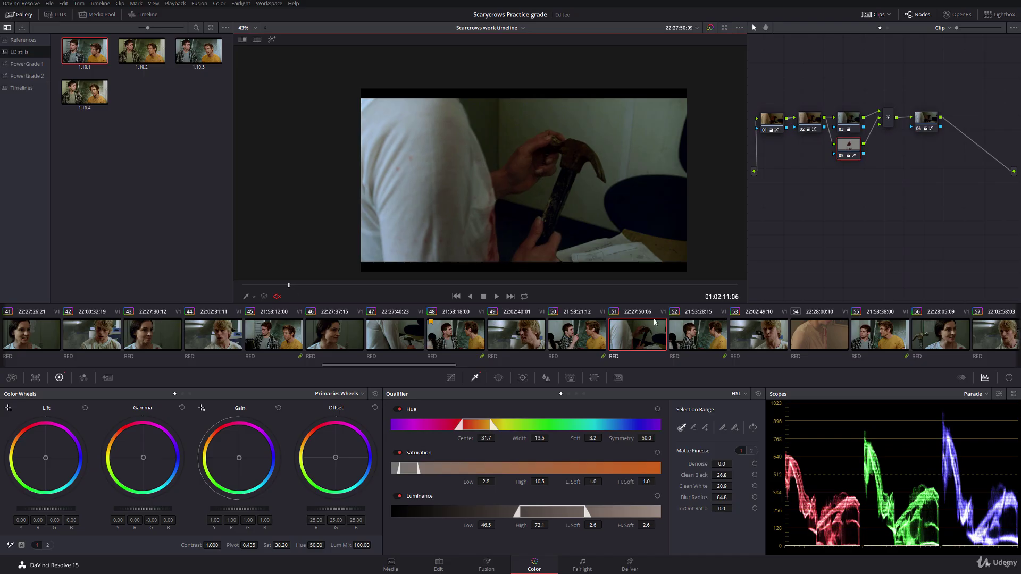
Try clip 47's grade on clip 54, scrub through the shot and reset the clip's grade
click(827, 324)
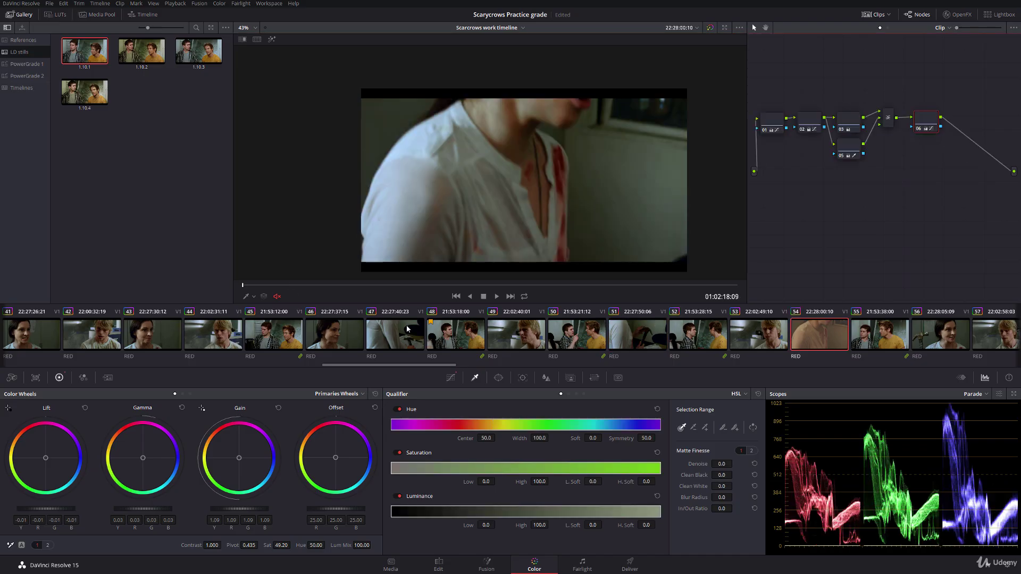
drag(260, 290, 782, 291)
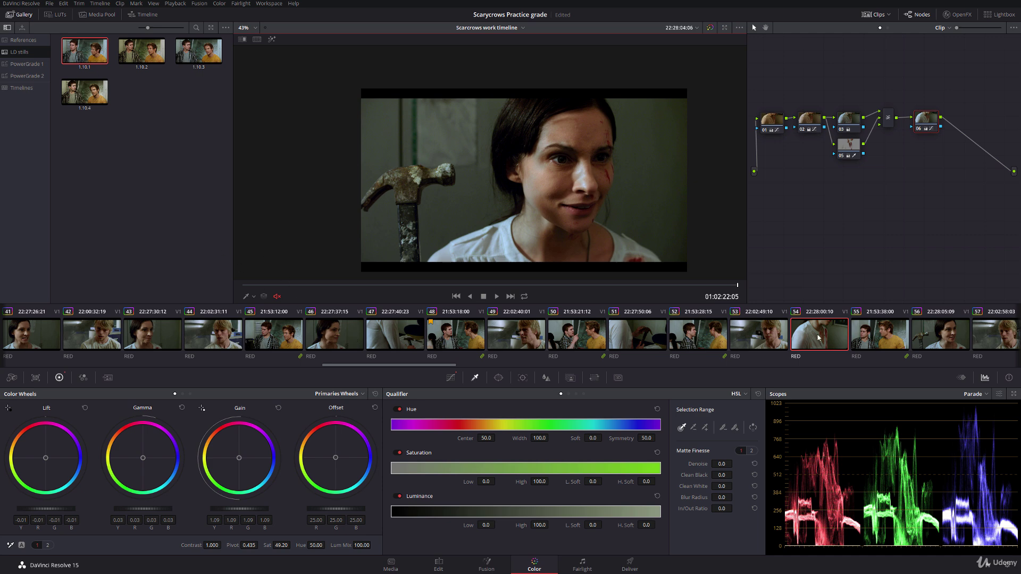
right_click(818, 210)
click(882, 215)
Assign clip 54 to the Actress CU group and review the resulting grade across the whole shot
right_click(822, 333)
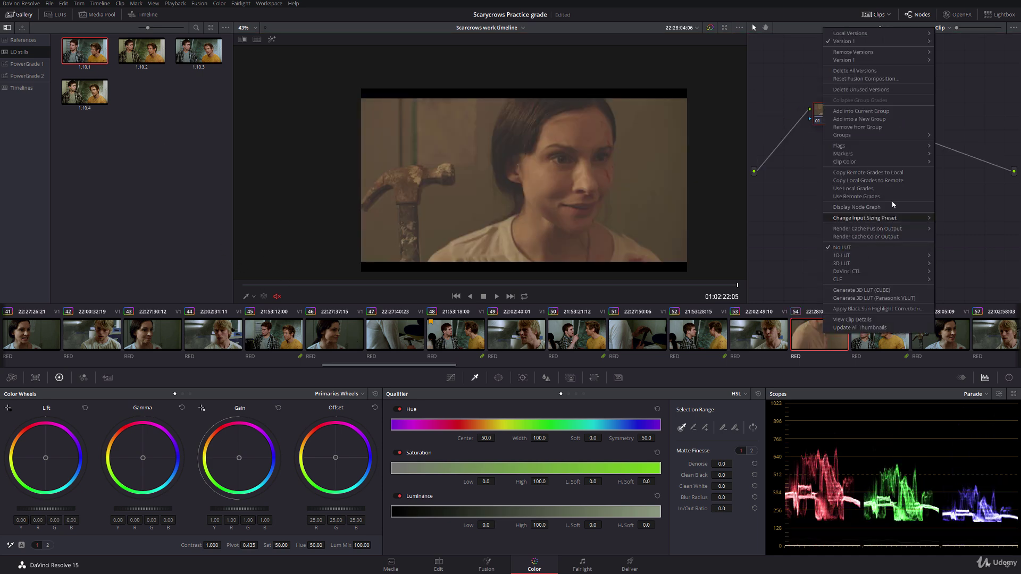
mouse_move(937, 137)
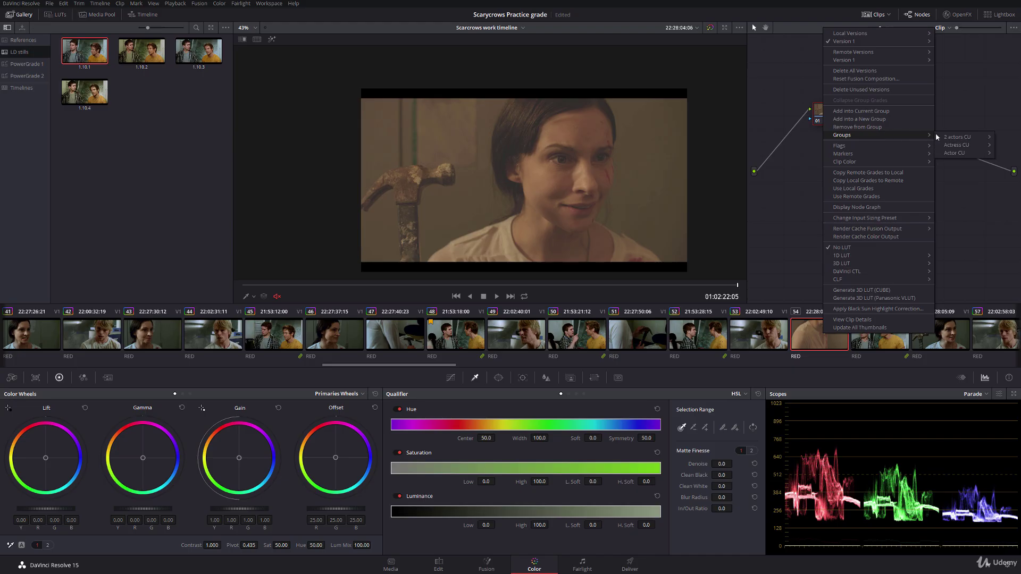
mouse_move(968, 145)
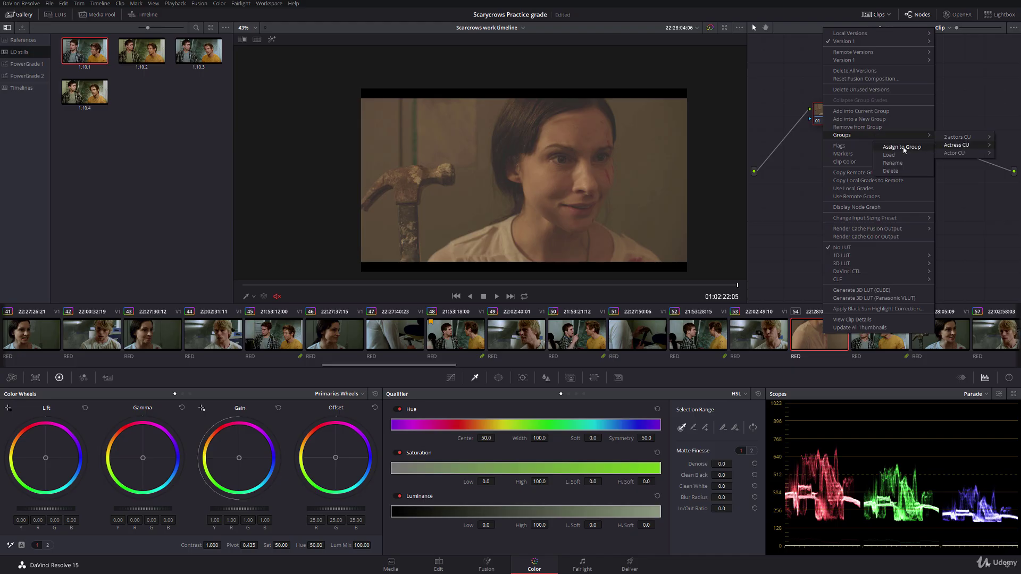
click(902, 147)
drag(319, 286, 168, 289)
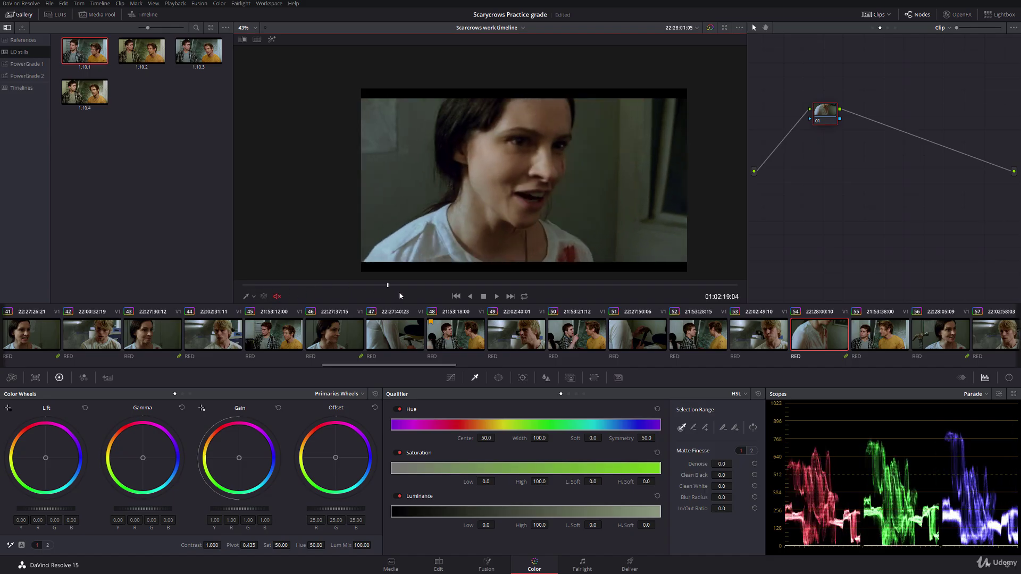
drag(755, 271, 227, 251)
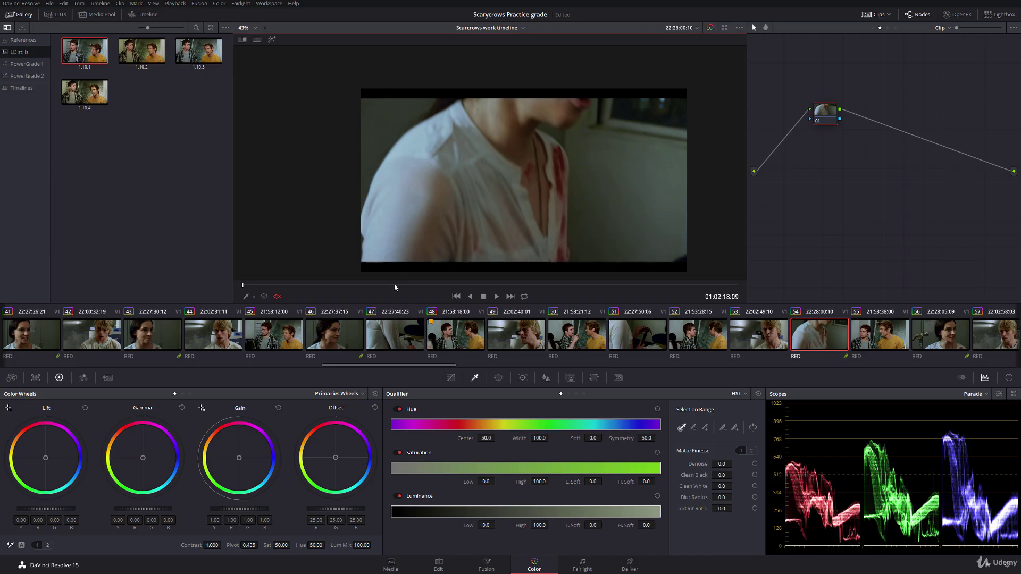
key(space)
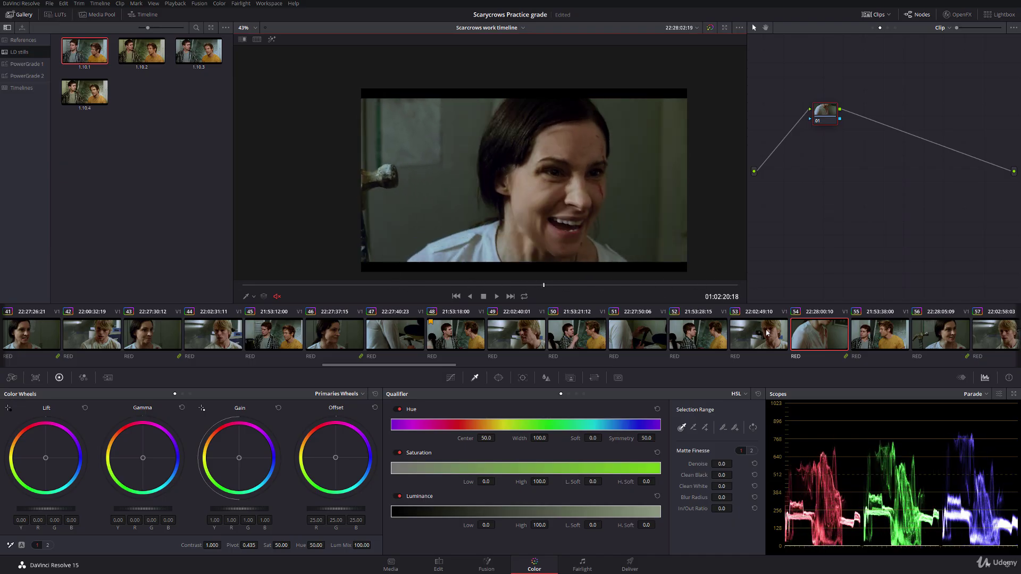
Mark clip 54 with a yellow flag and recheck the opening of the shot
right_click(824, 334)
mouse_move(850, 150)
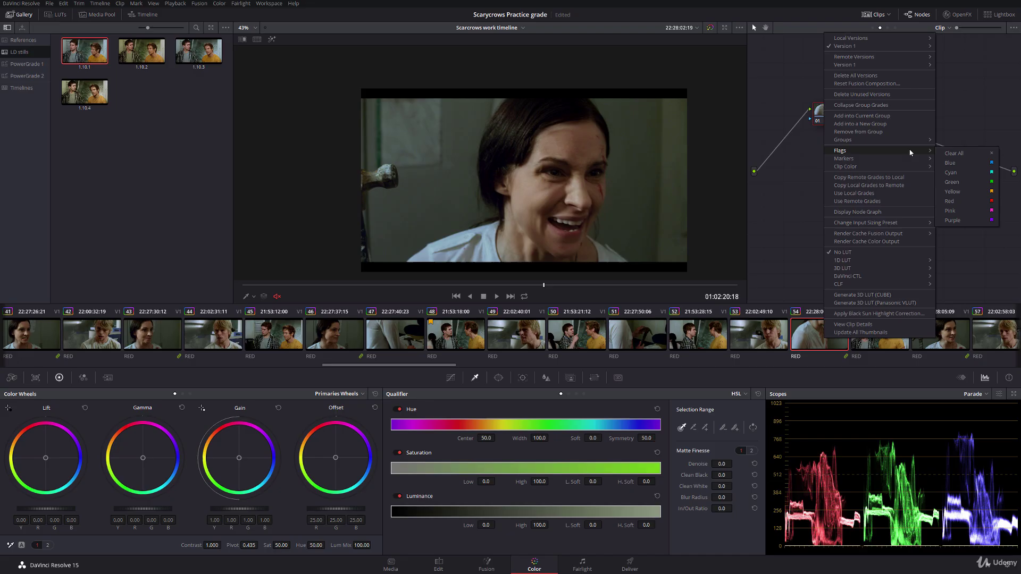
click(967, 191)
mouse_move(256, 285)
mouse_down()
mouse_move(495, 284)
mouse_move(259, 278)
mouse_up()
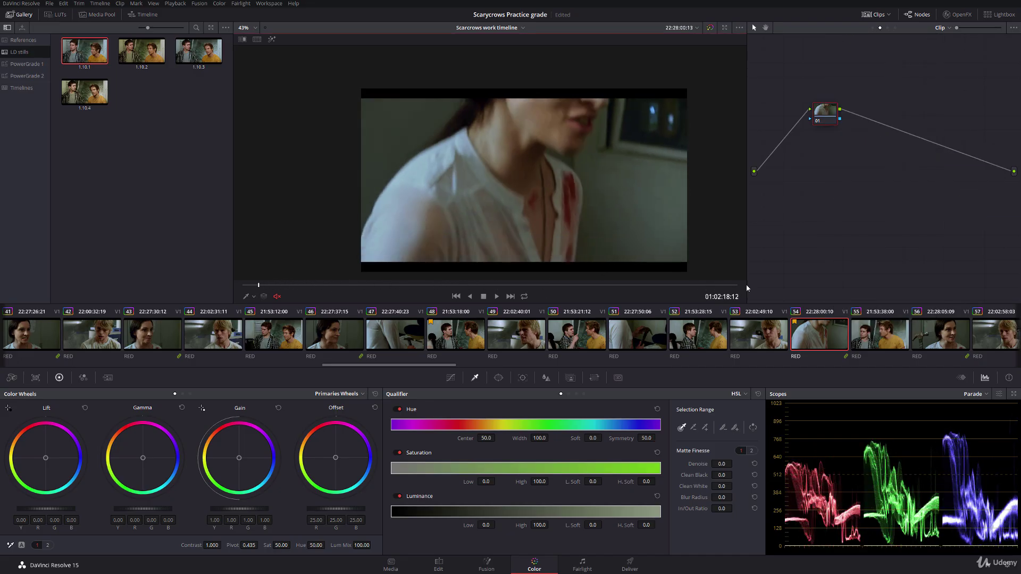
Examine how well clip 54 matches clips 56 to 59, and look back over the timeline from its start
click(941, 339)
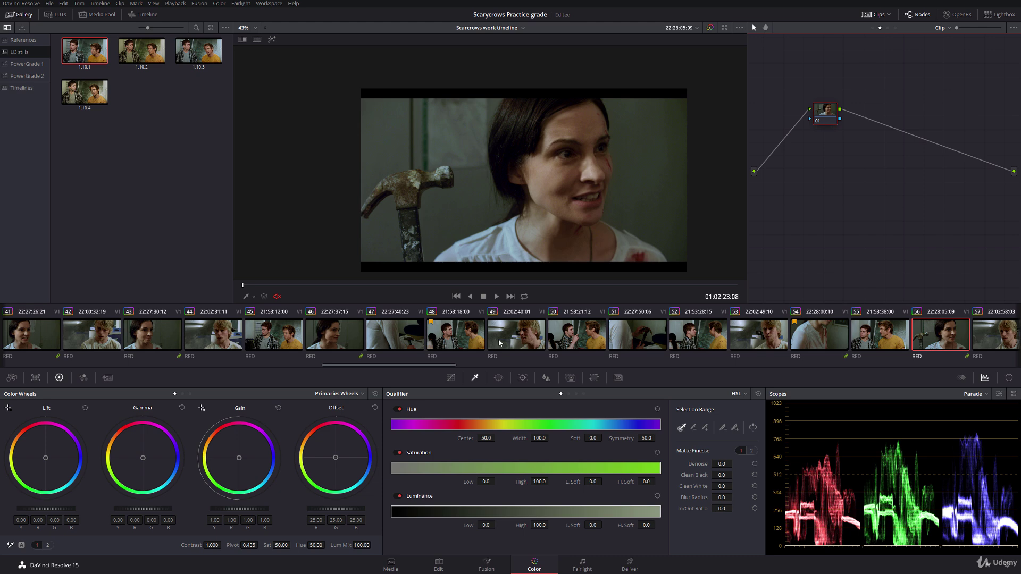
drag(436, 366, 495, 360)
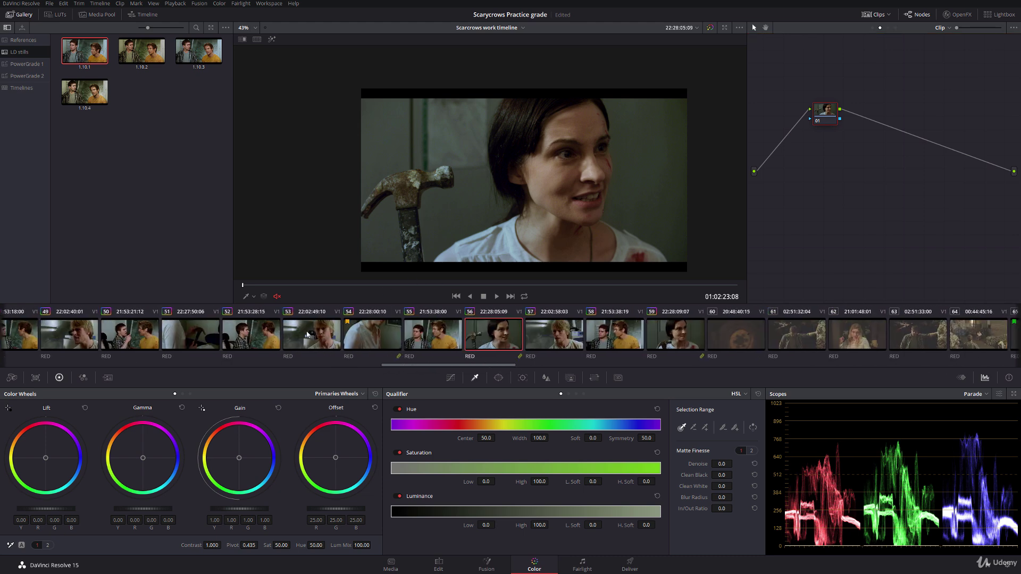
click(367, 334)
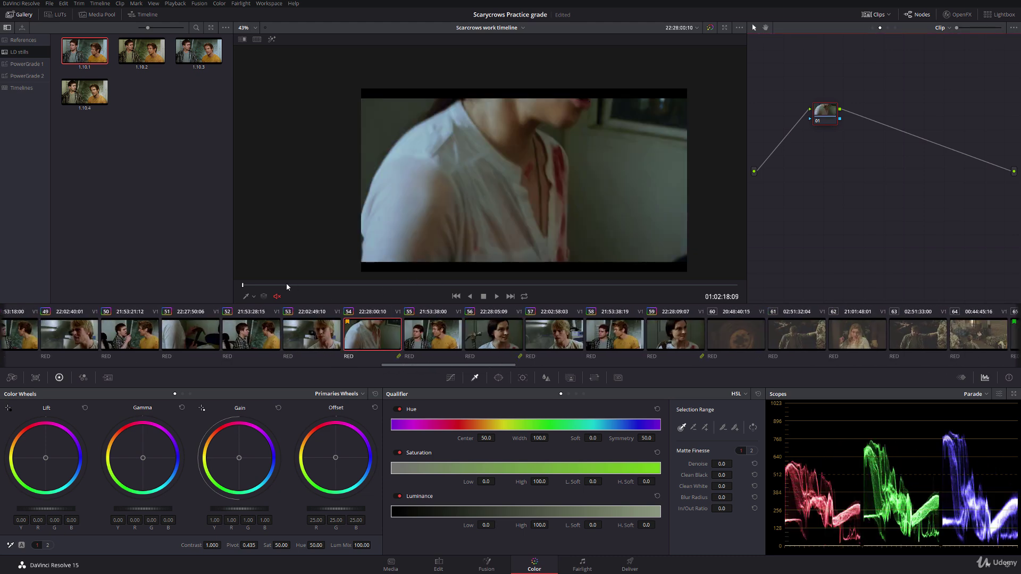
drag(286, 286, 722, 286)
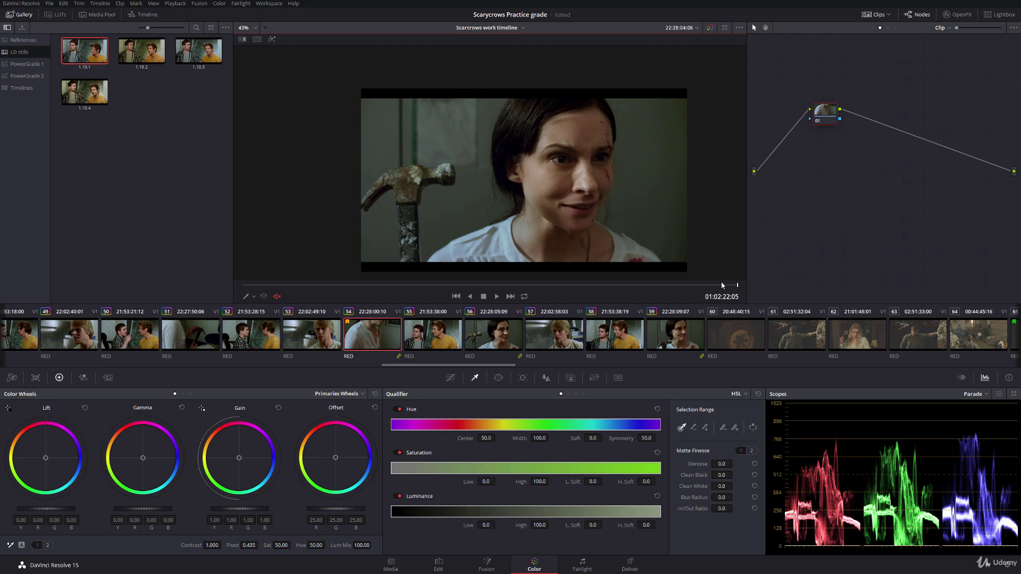
click(498, 336)
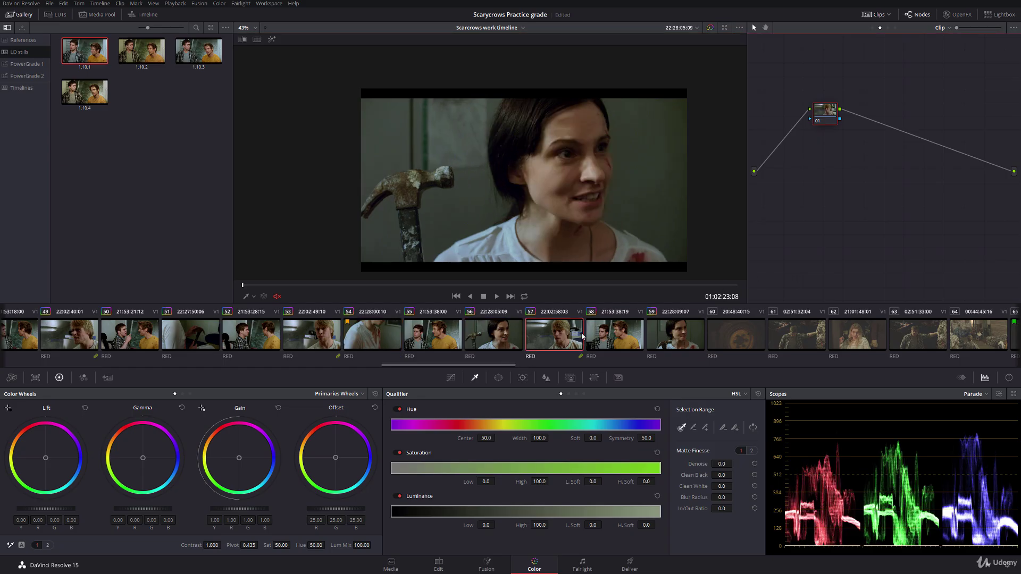
click(614, 333)
click(673, 336)
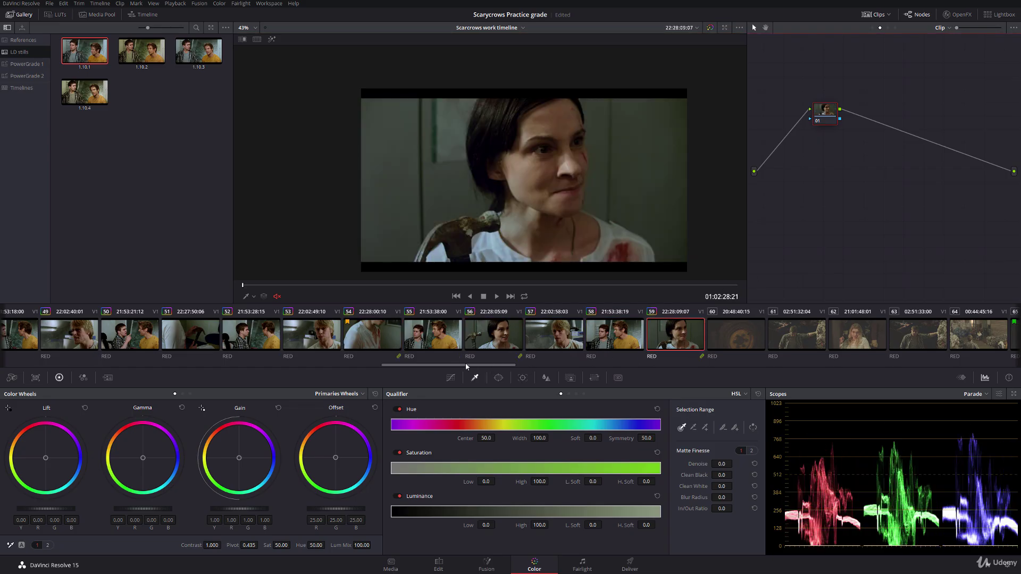
drag(466, 366, 64, 363)
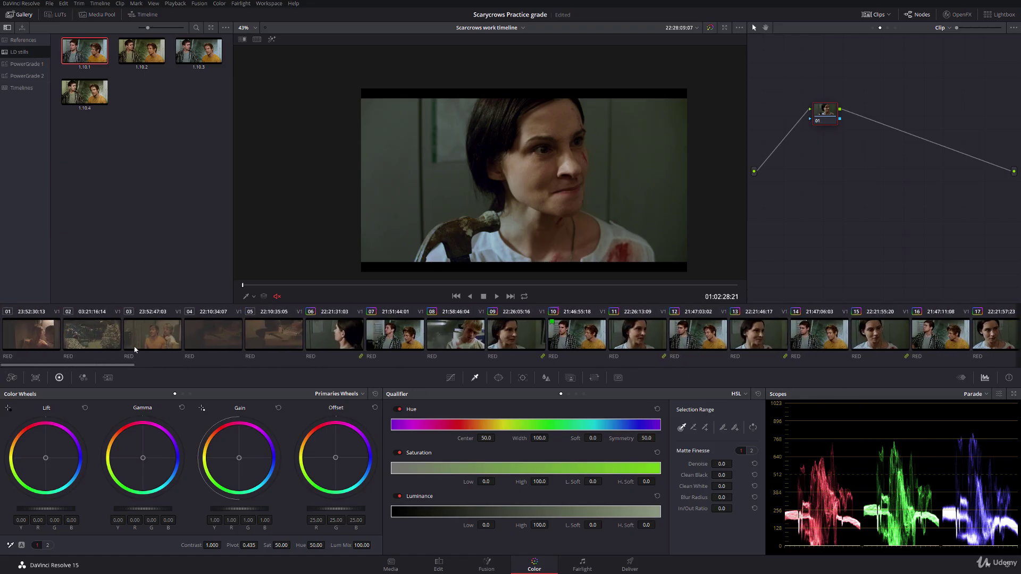
Balance clip 65 on node 01 with lift -0.10, gamma 0.08, gain 1.24 and saturation 58.40
drag(107, 365, 551, 353)
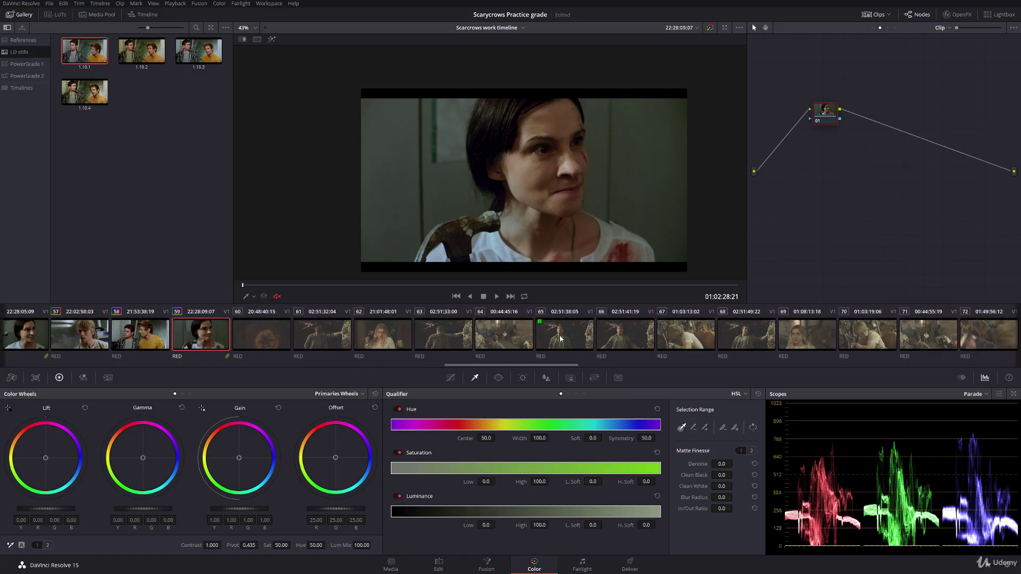
click(587, 340)
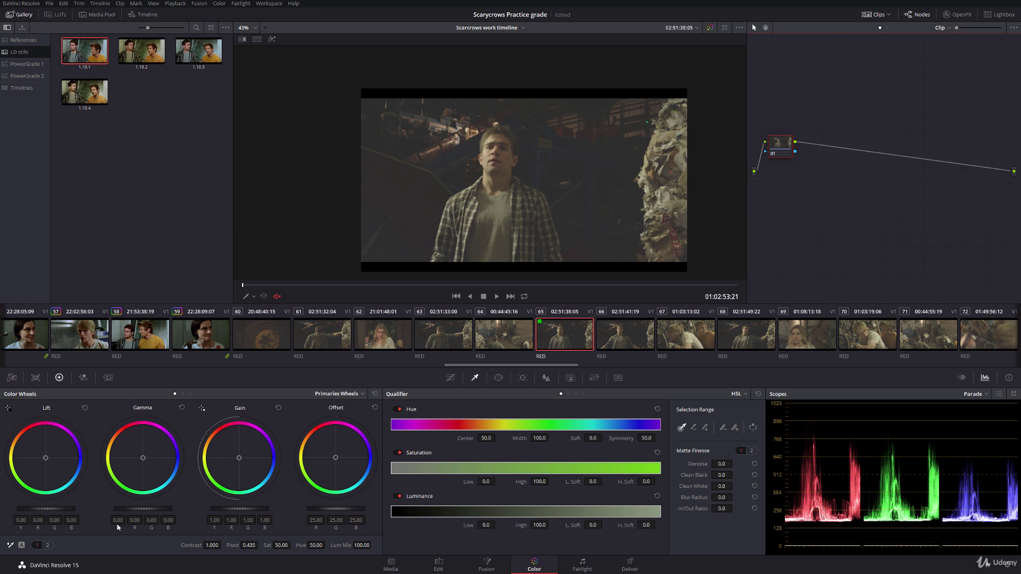
drag(69, 512, 51, 512)
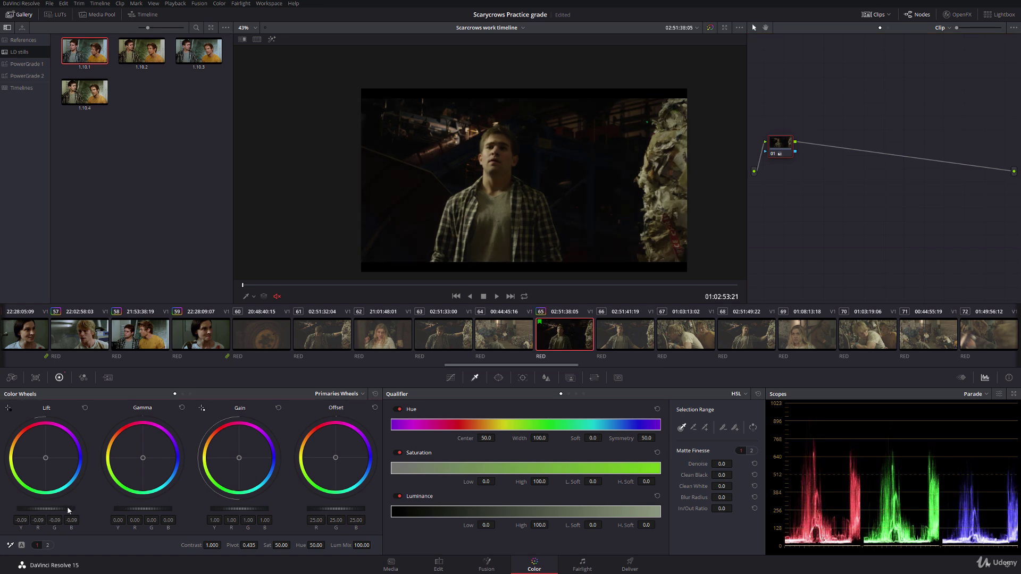
drag(50, 512, 46, 512)
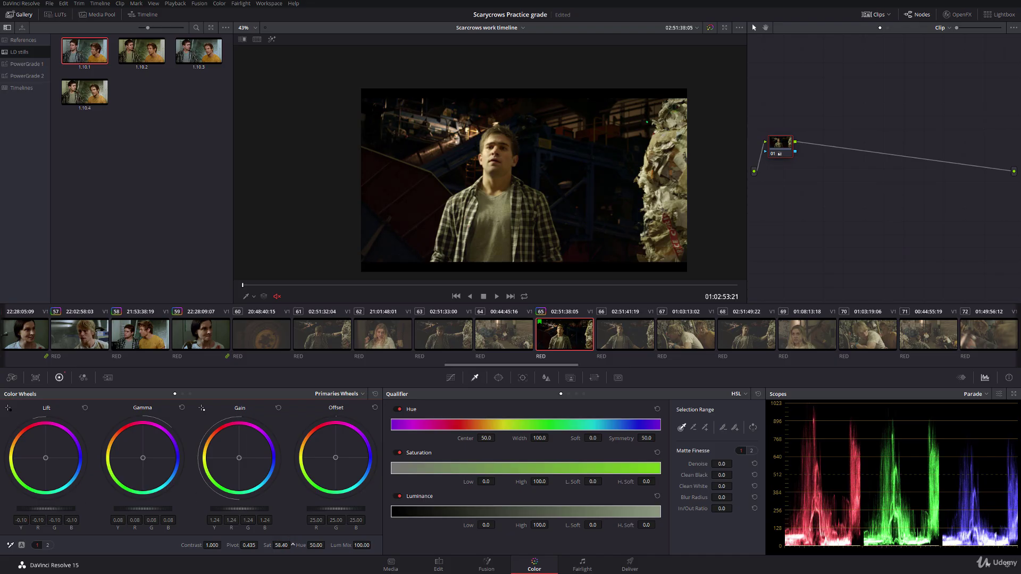
Add serial node 02 to clip 65 and cool it with blue gain 1.29, slightly bluer gamma and lift -0.01
key(alt+s)
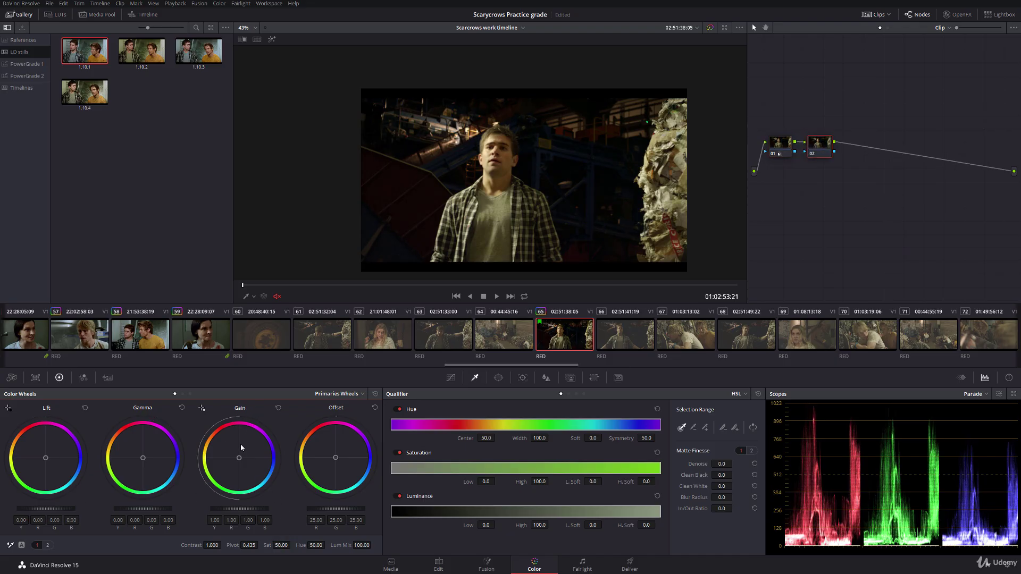
drag(234, 461, 243, 460)
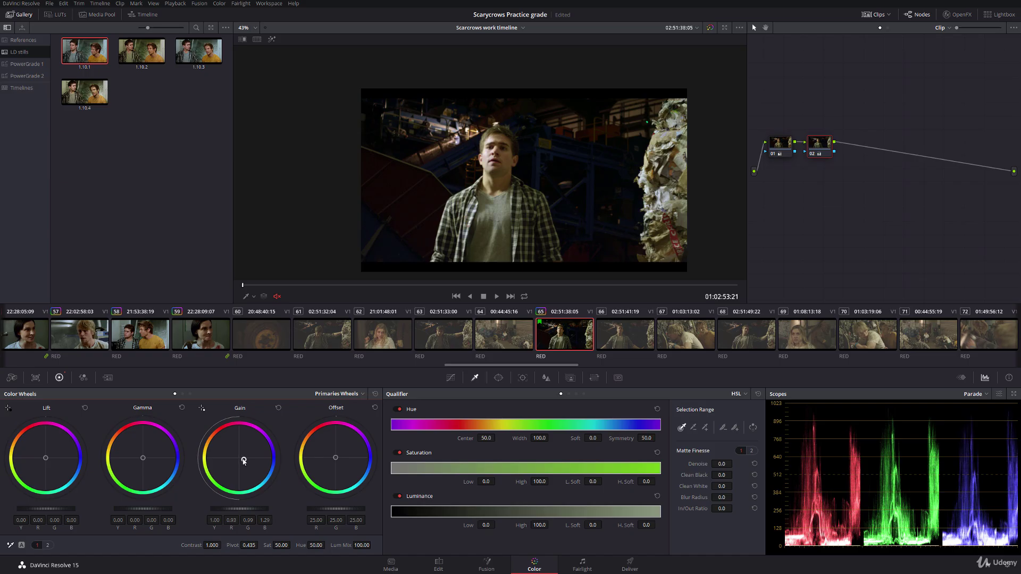
drag(143, 458, 144, 458)
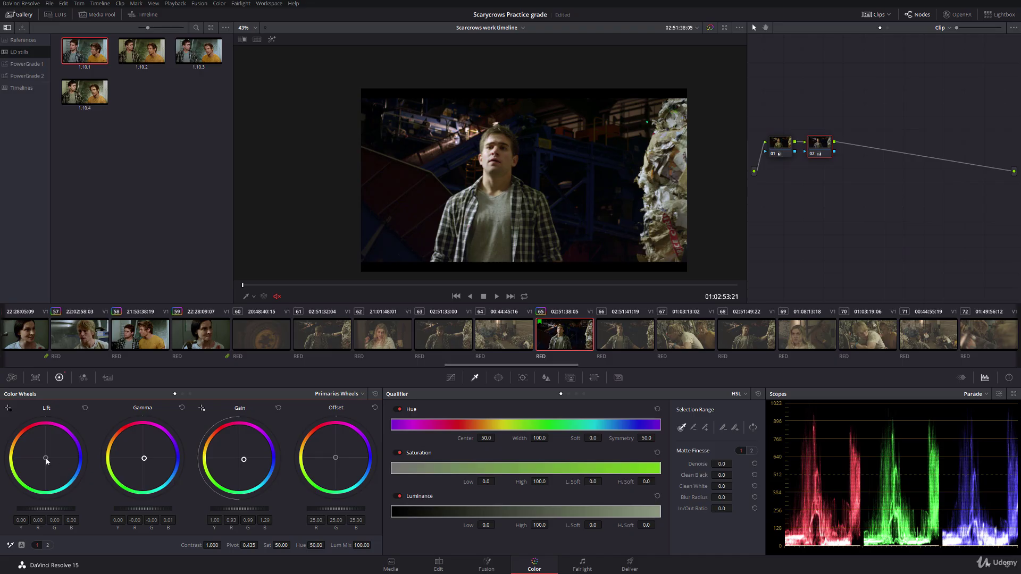
drag(45, 458, 46, 458)
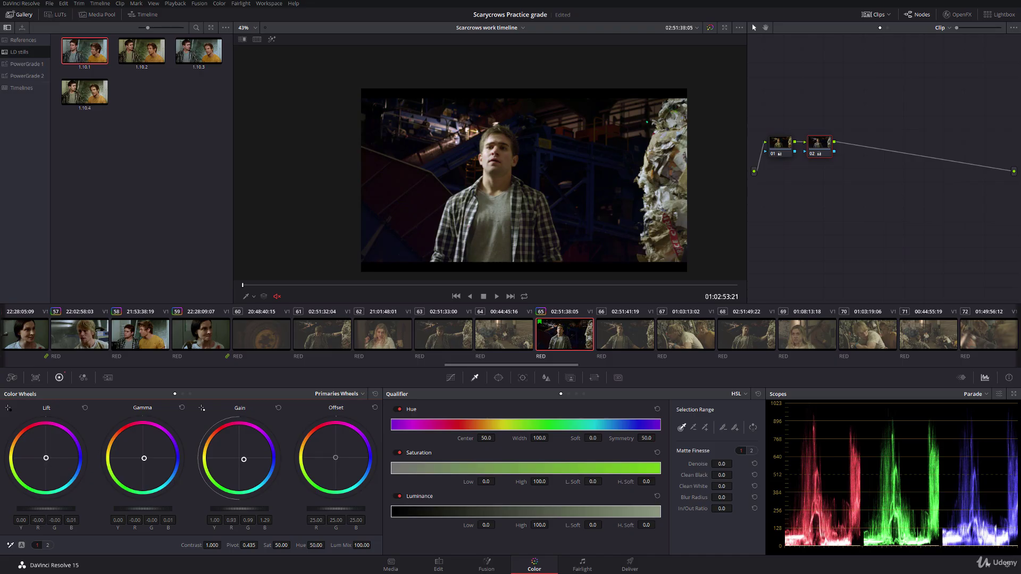
drag(45, 457, 45, 458)
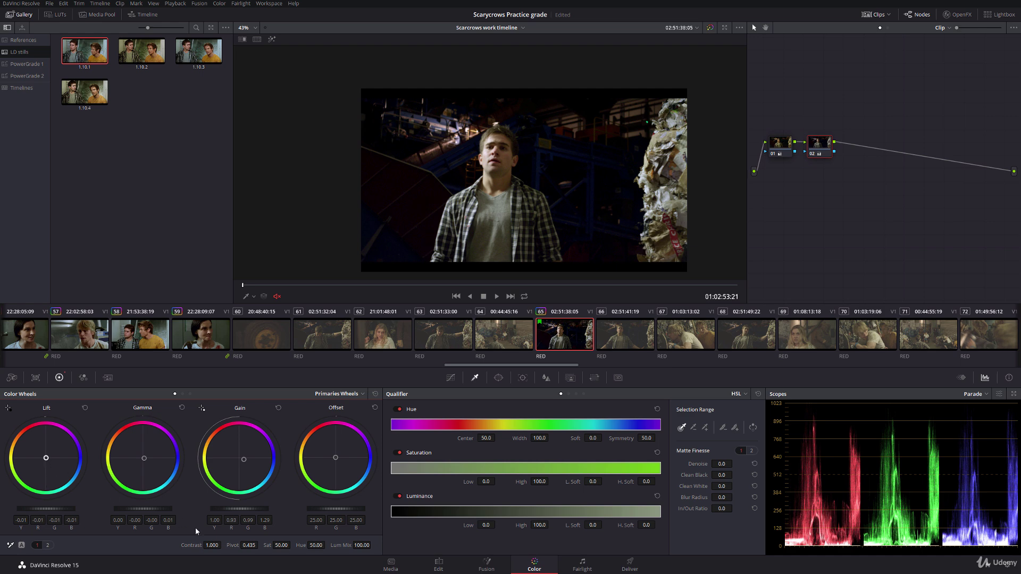
Adjust clip 65's node 02 to gain 0.89, gamma 0.01 and saturation 60.20, inspecting the background up close
drag(240, 509, 223, 509)
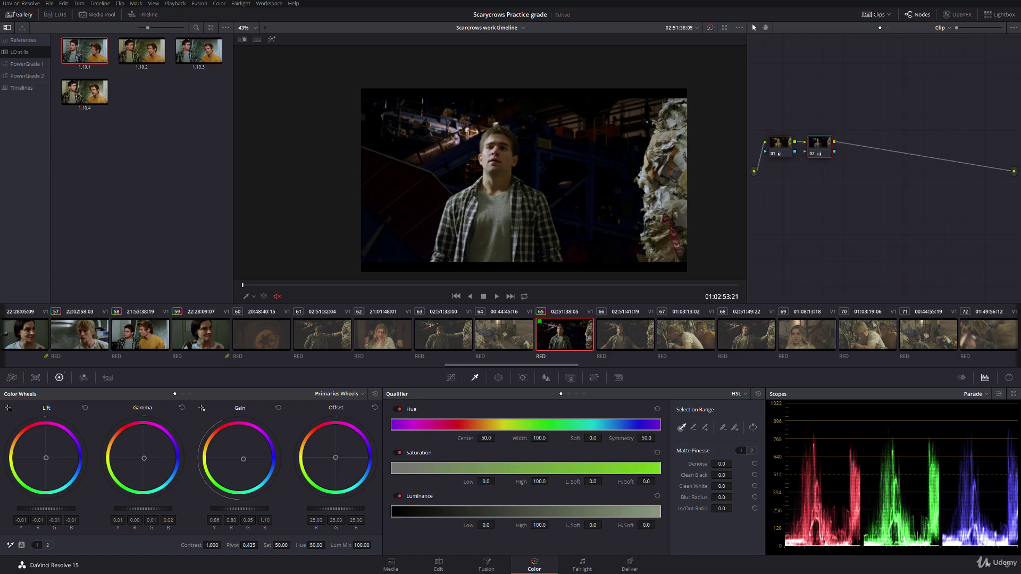
drag(149, 509, 155, 509)
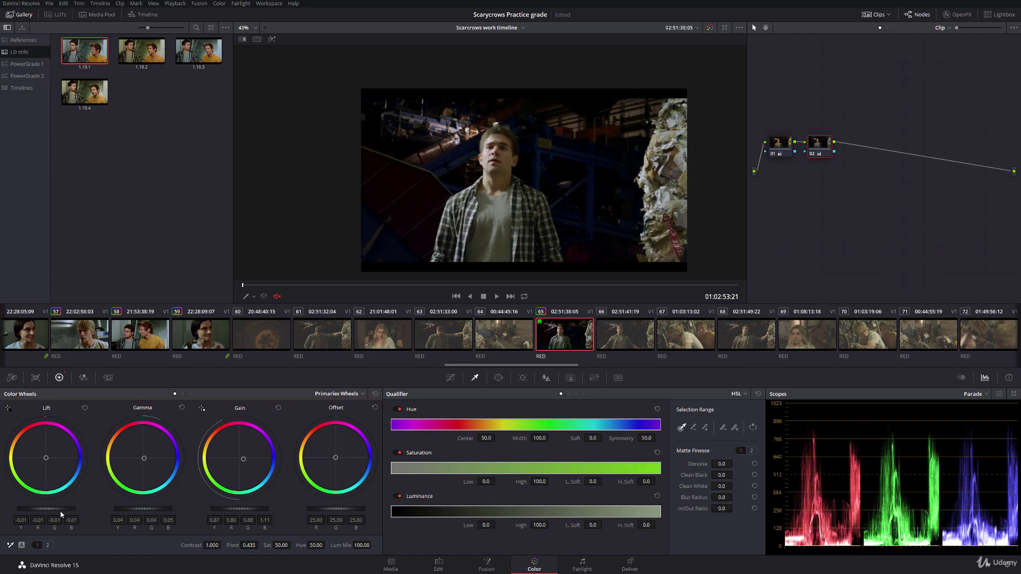
drag(70, 511, 68, 509)
drag(292, 545, 293, 545)
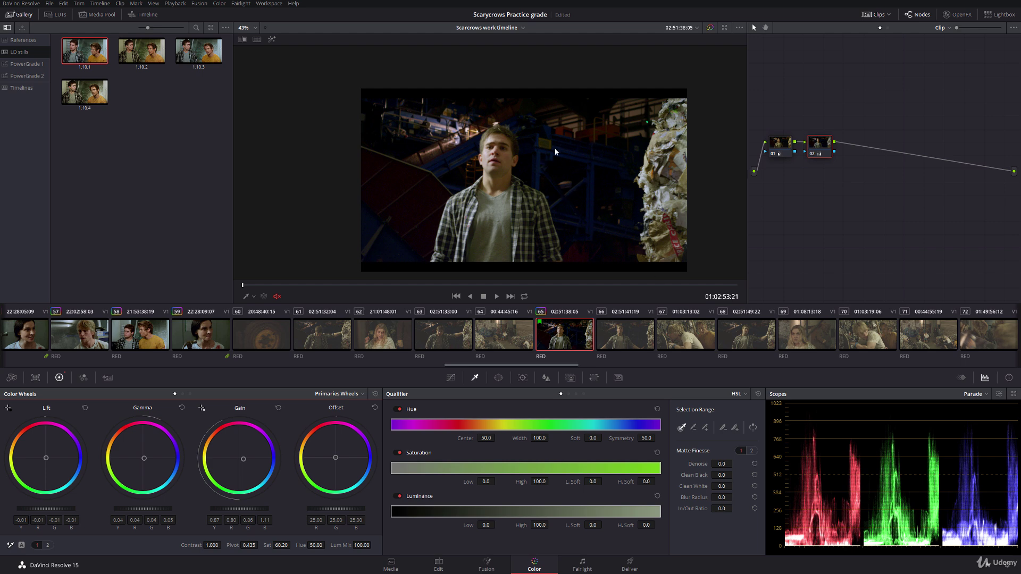
scroll(554, 148, up, 3)
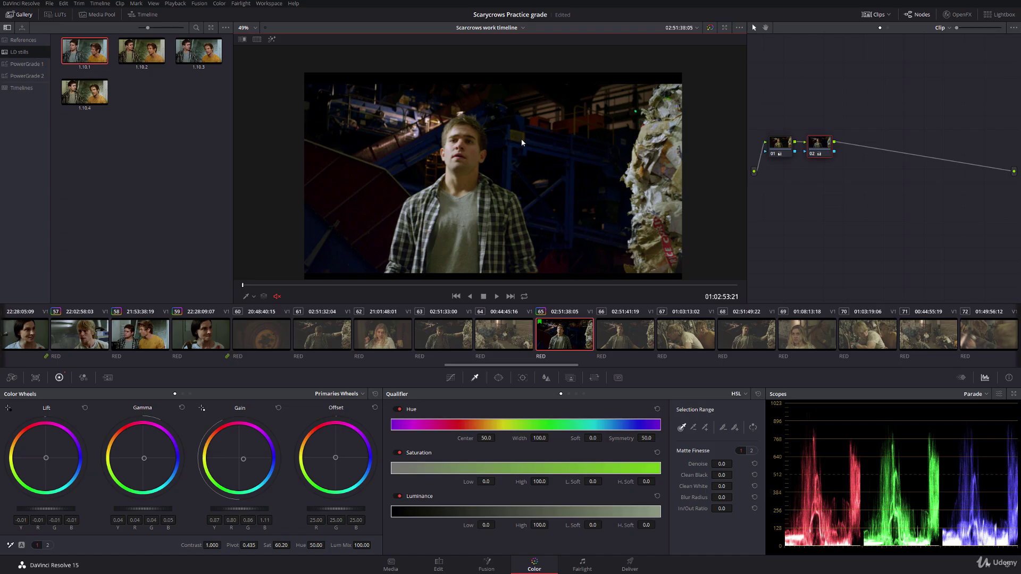
scroll(513, 162, down, 1)
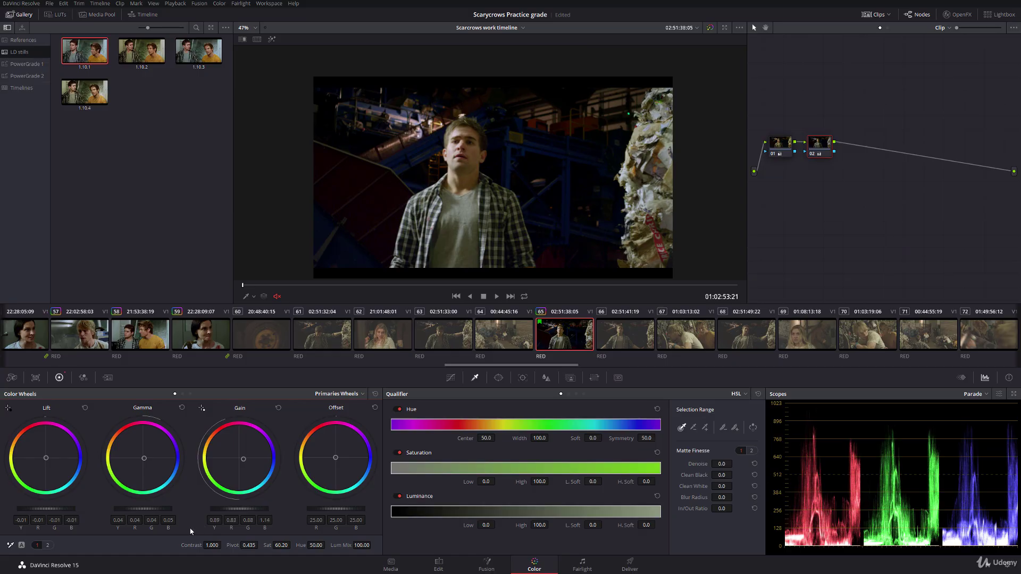
drag(142, 509, 133, 509)
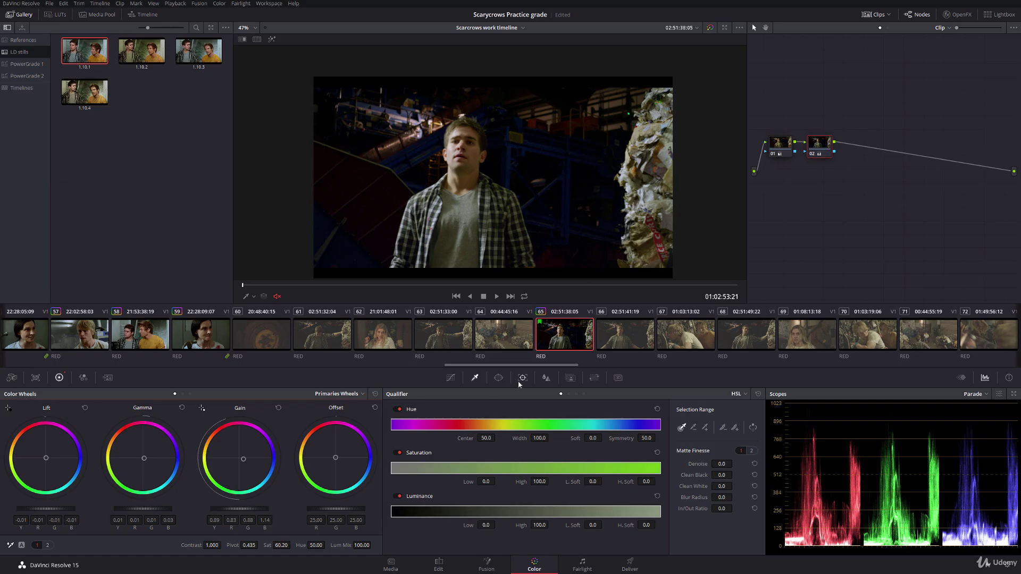
Open the curve controls for clip 65's node 02
click(453, 378)
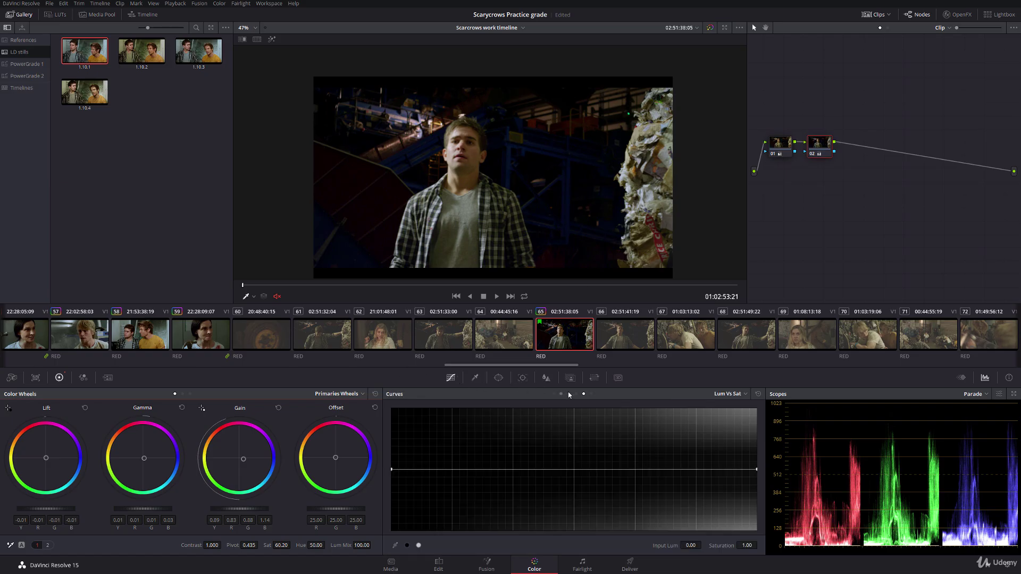
Shape node 02's Lum Vs Sat curve to reduce shadow saturation to 0.52 at the darkest point, ramping back to normal before the midtones
click(502, 470)
drag(395, 470, 407, 493)
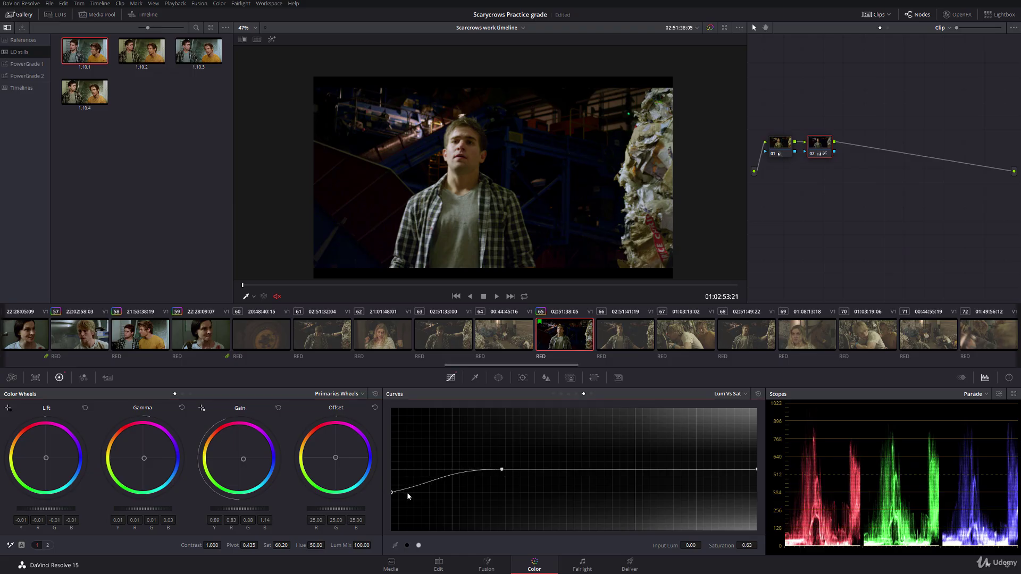
drag(502, 470, 514, 469)
click(485, 473)
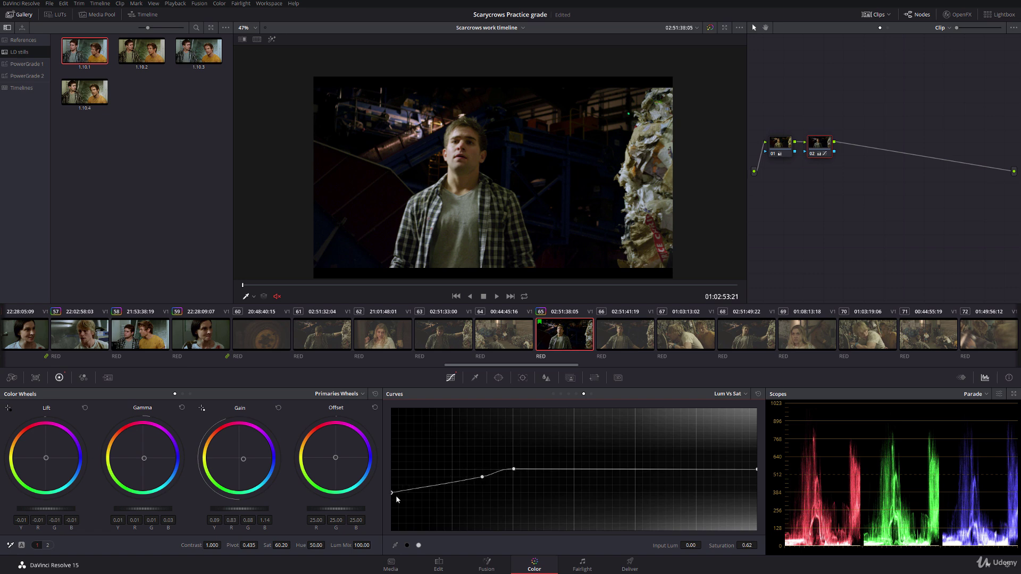
drag(400, 493, 399, 502)
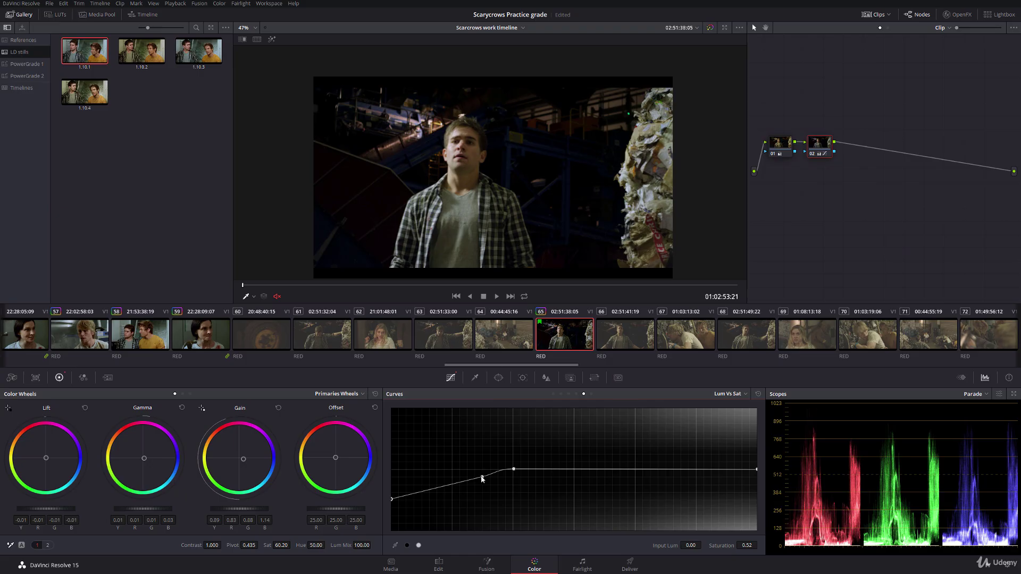
drag(481, 477, 459, 483)
Add a serial node after node 02 and a parallel node beneath the new one
key(alt+s)
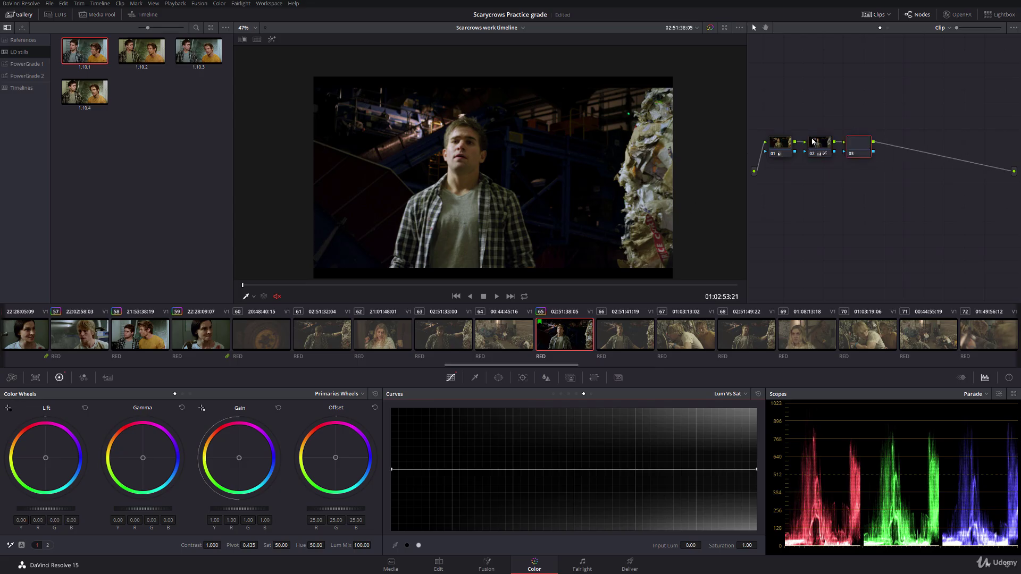
key(alt+p)
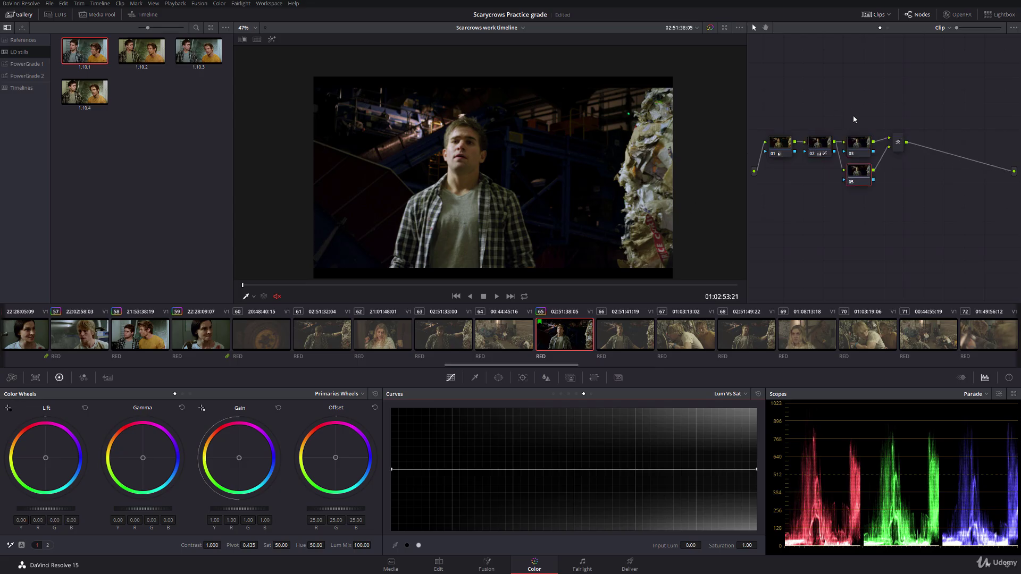
Shift node 03's gain towards blue, about R 0.79, G 1.04, B 1.23, with parallel node 05 disabled
click(866, 144)
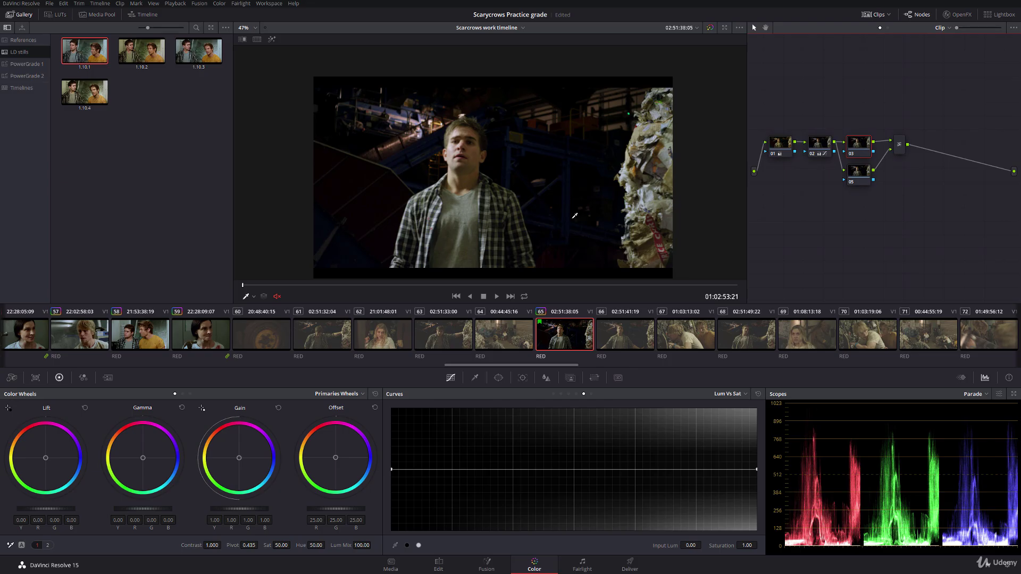
drag(248, 451, 244, 462)
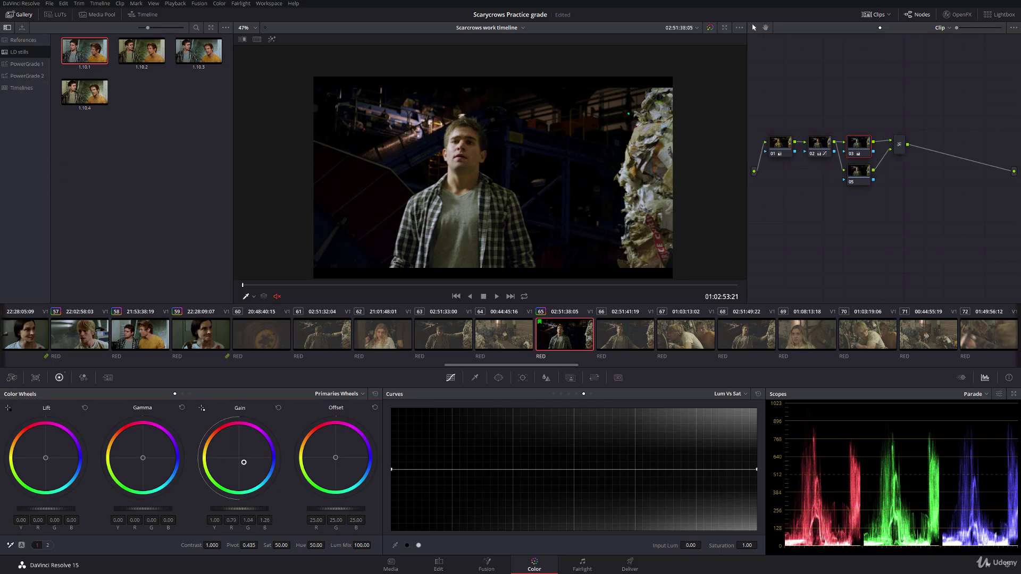
click(849, 189)
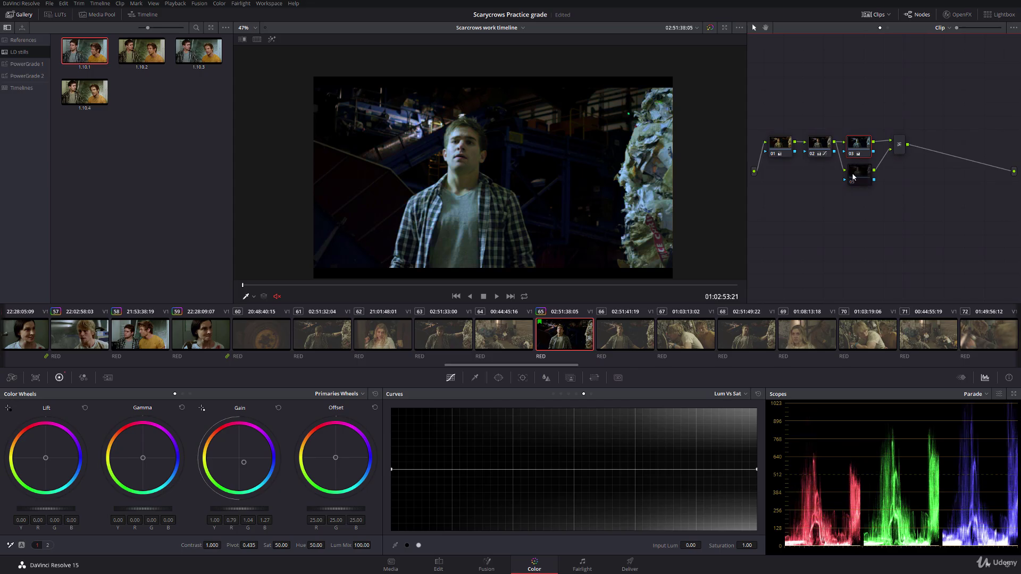
click(243, 462)
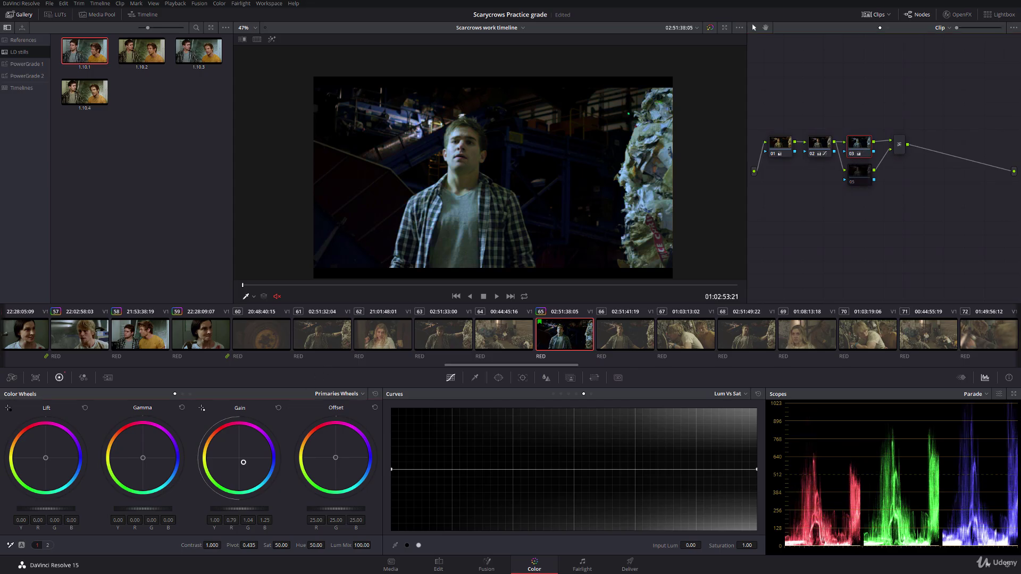
Push node 03's gamma slightly towards blue and its lift to about R 0.01, G 0.00, B -0.01, with the viewer's on-screen control off
drag(143, 462, 146, 459)
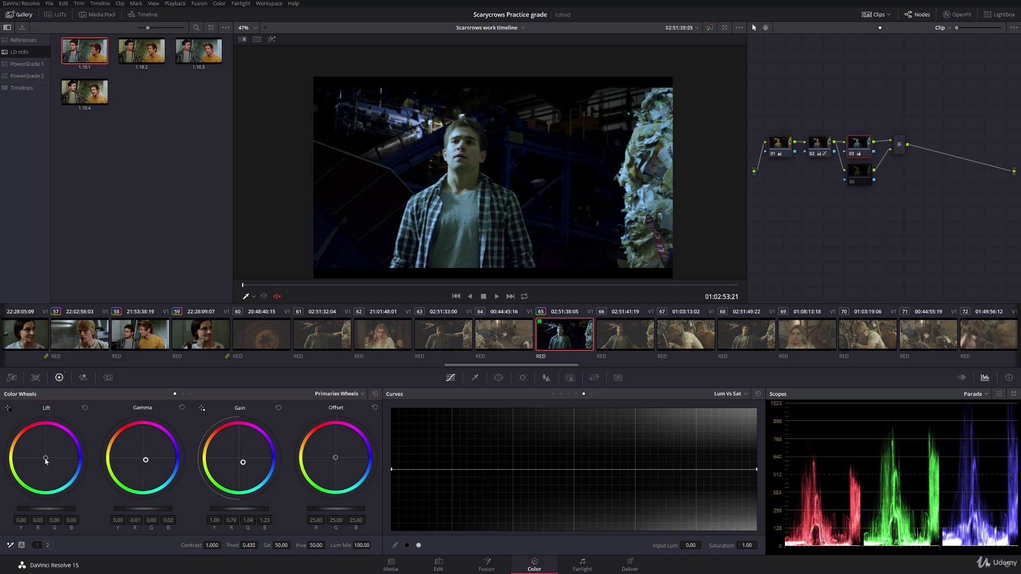
drag(45, 461, 45, 457)
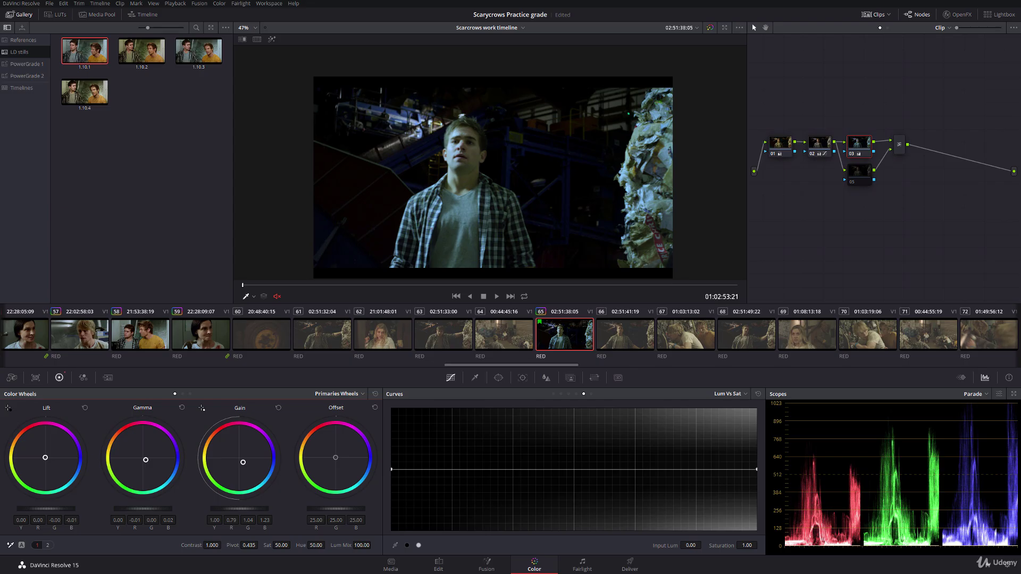
click(253, 297)
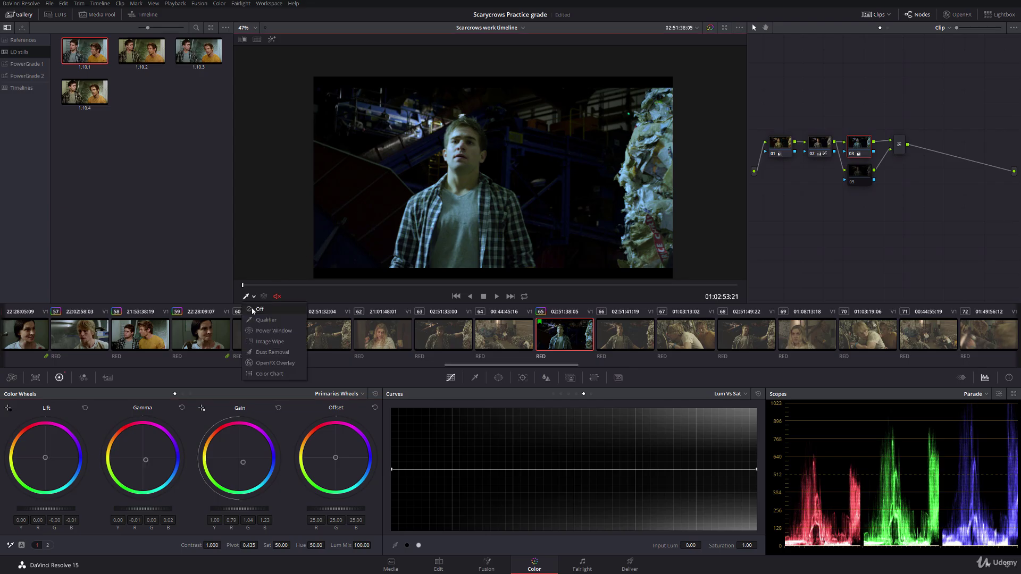
click(255, 310)
drag(46, 459, 45, 457)
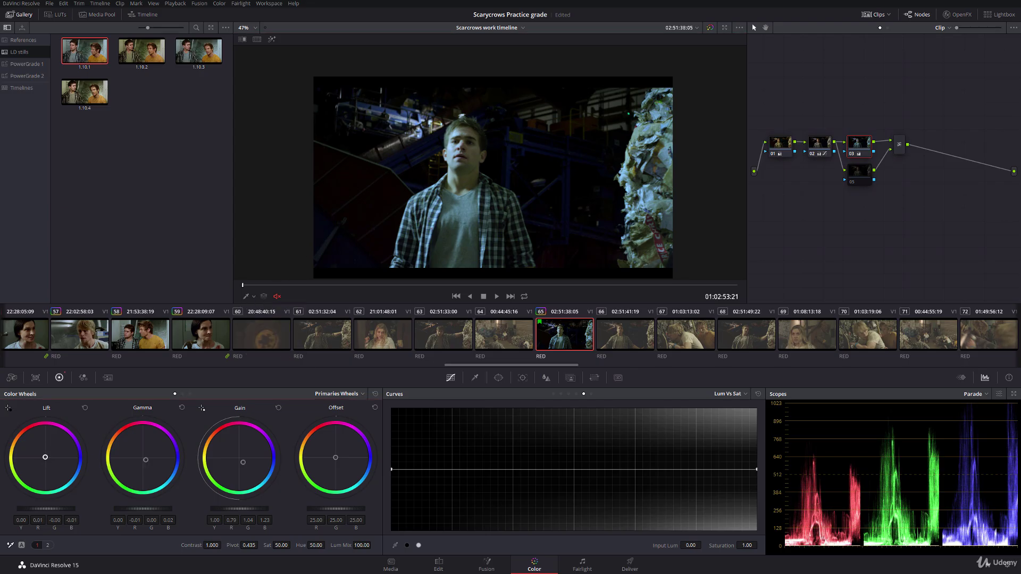
Fine-tune node 03's gamma to R -0.02, G 0.00, B 0.03 and reduce its saturation to 41.80
drag(145, 461, 145, 461)
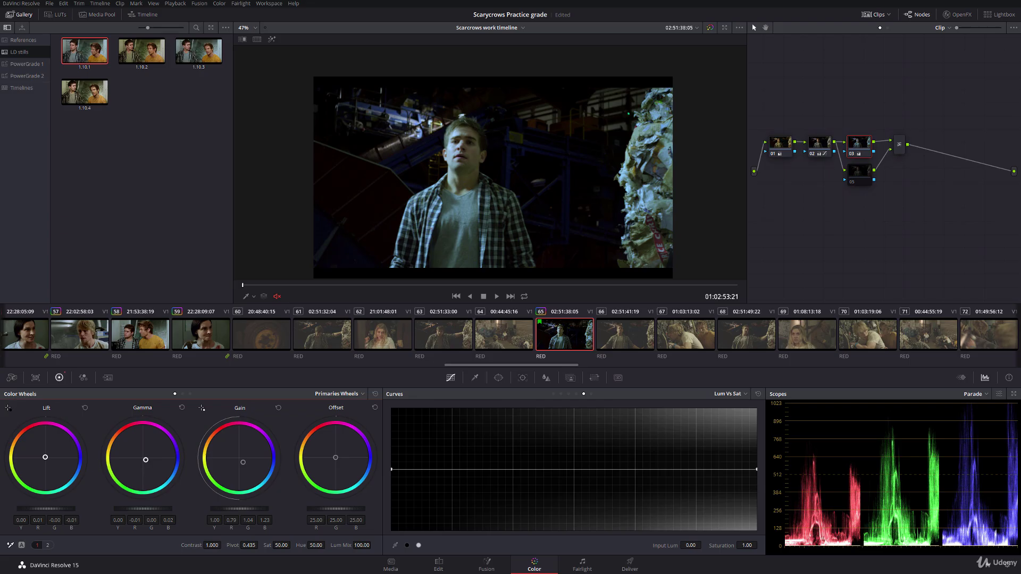
drag(274, 546, 255, 545)
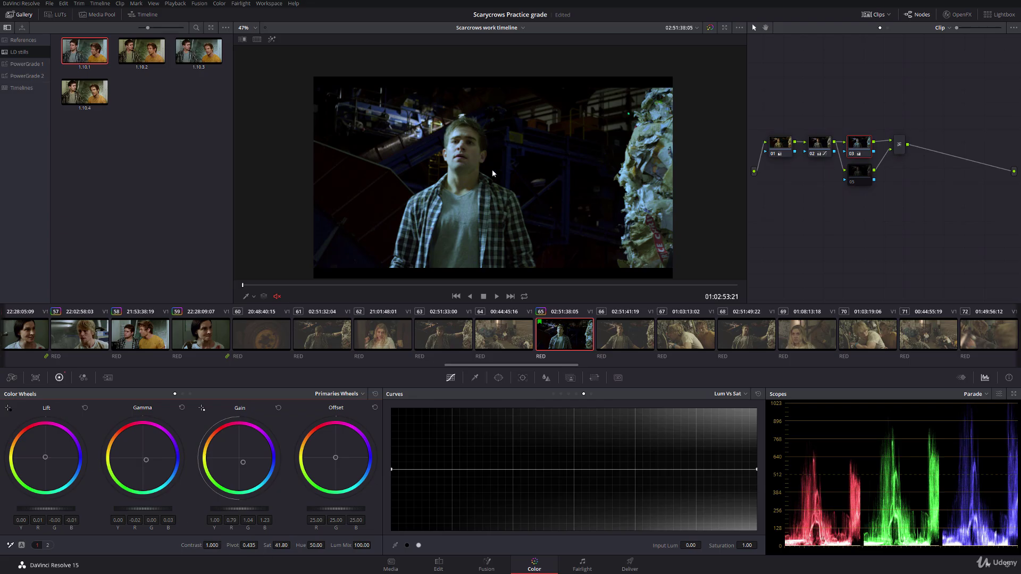
Re-enable node 05 and sample the man's facial skin with the HSL qualifier in highlight view
click(853, 176)
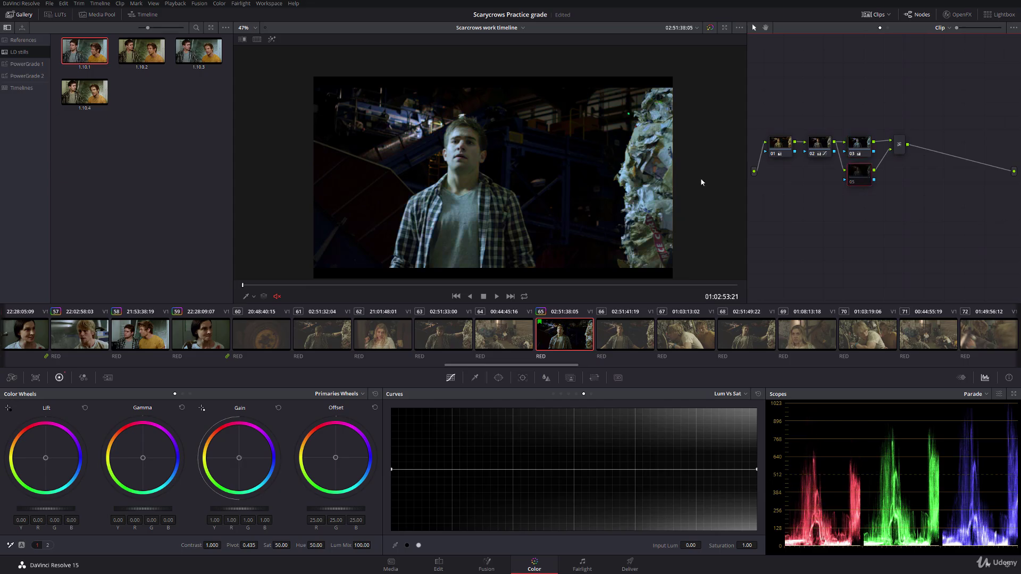
click(852, 183)
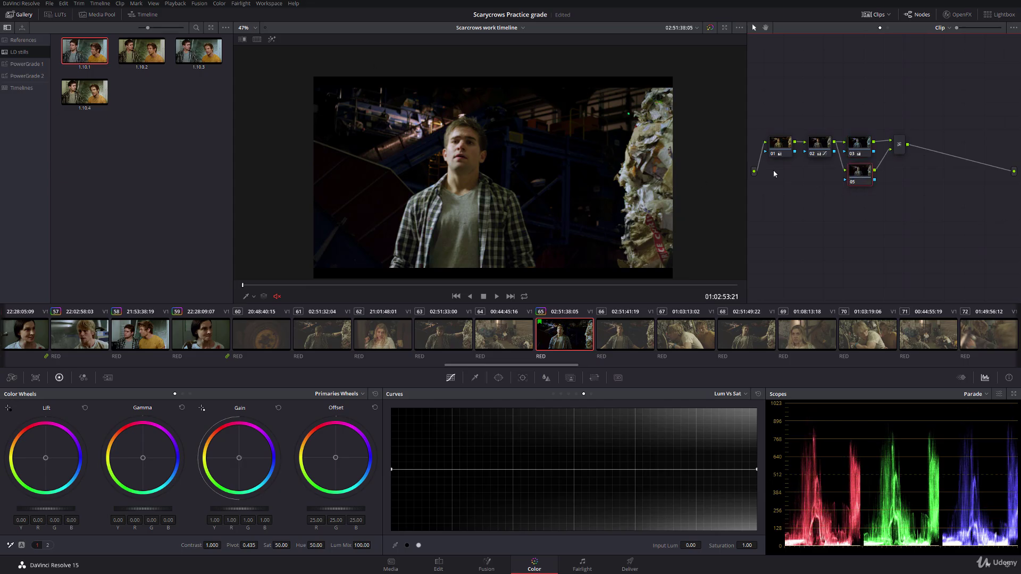
click(271, 40)
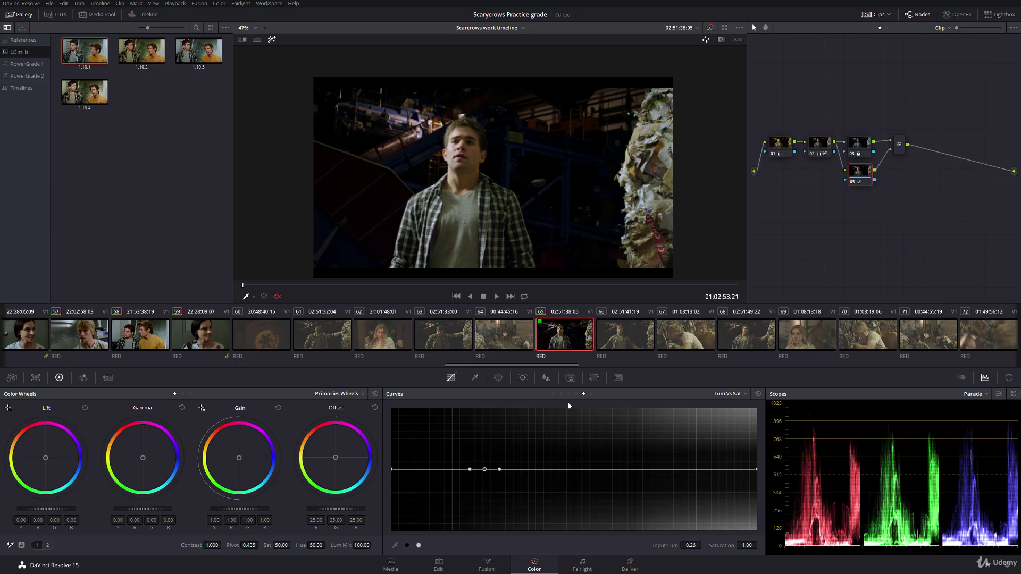
click(475, 378)
click(467, 142)
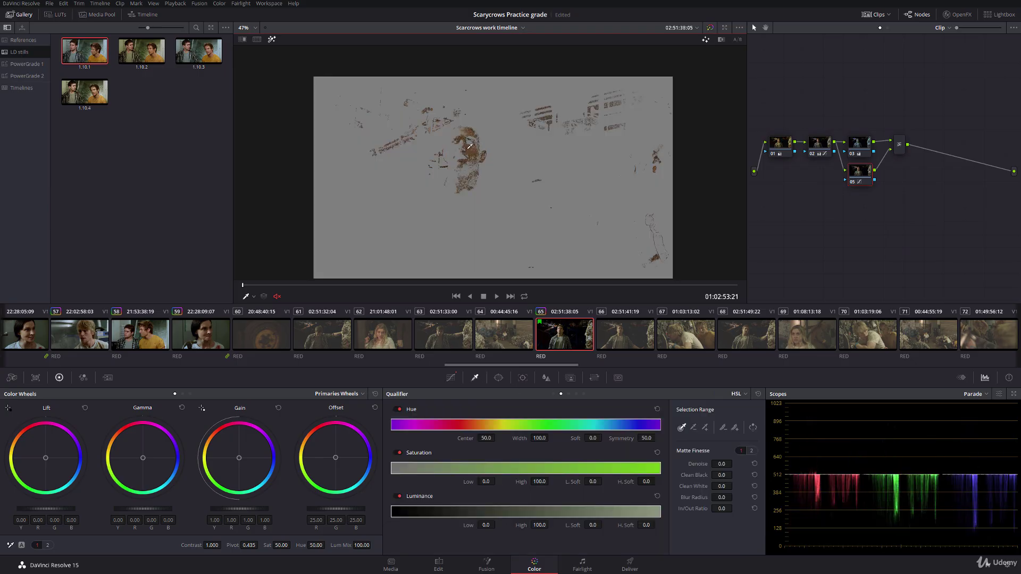
drag(467, 142, 451, 147)
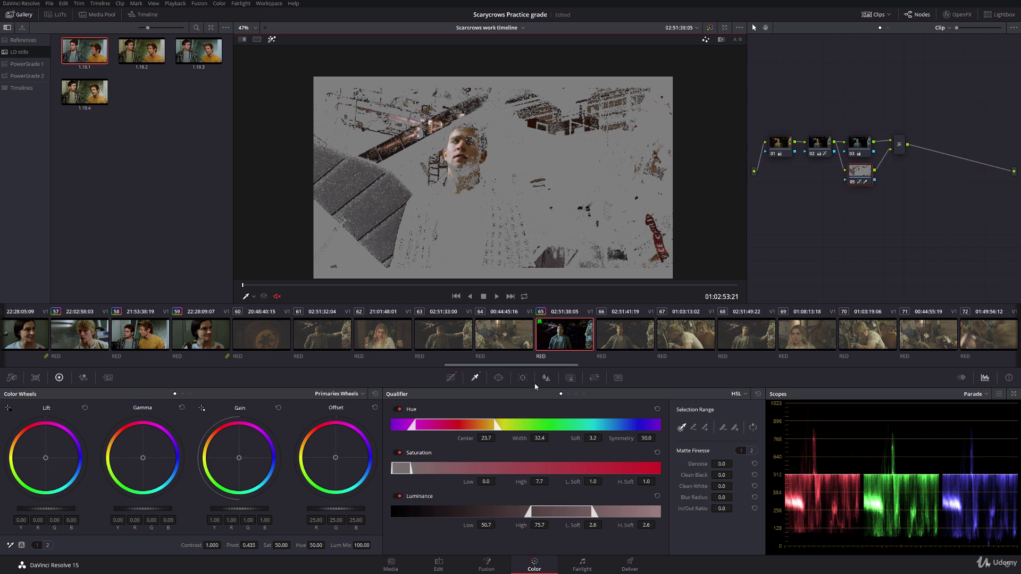
Refine node 05's skin key to hue center 34.9, width 18.7, saturation 1.3 to 11.0 and luminance 49.6 to 78.1
drag(551, 438, 497, 438)
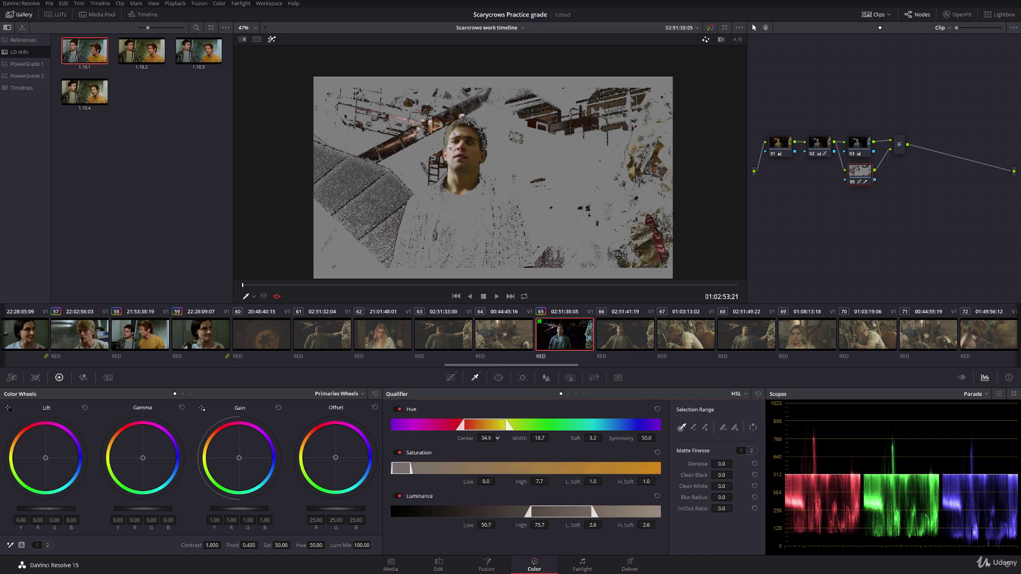
drag(468, 482, 536, 482)
drag(521, 525, 534, 525)
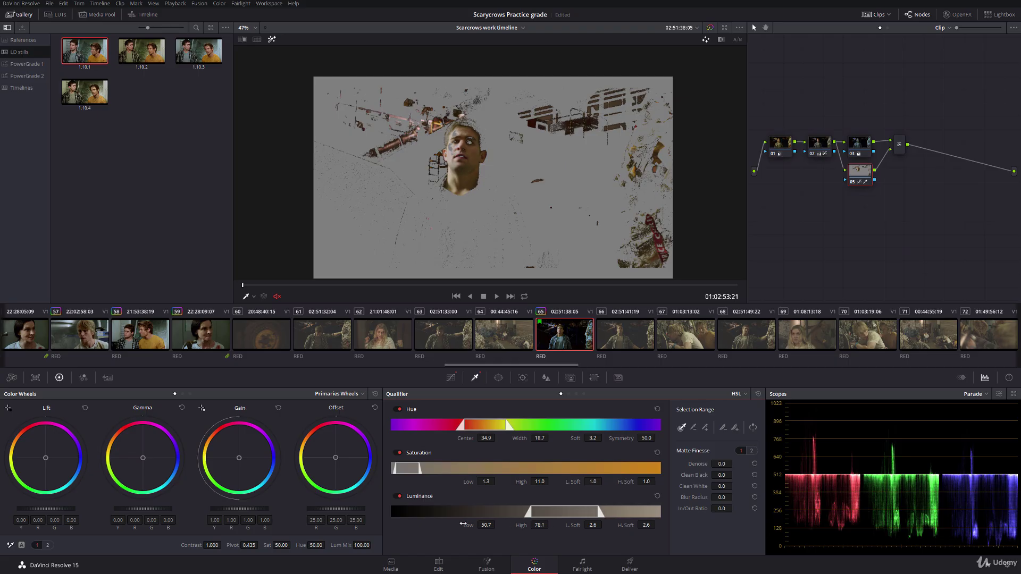
drag(463, 523, 456, 524)
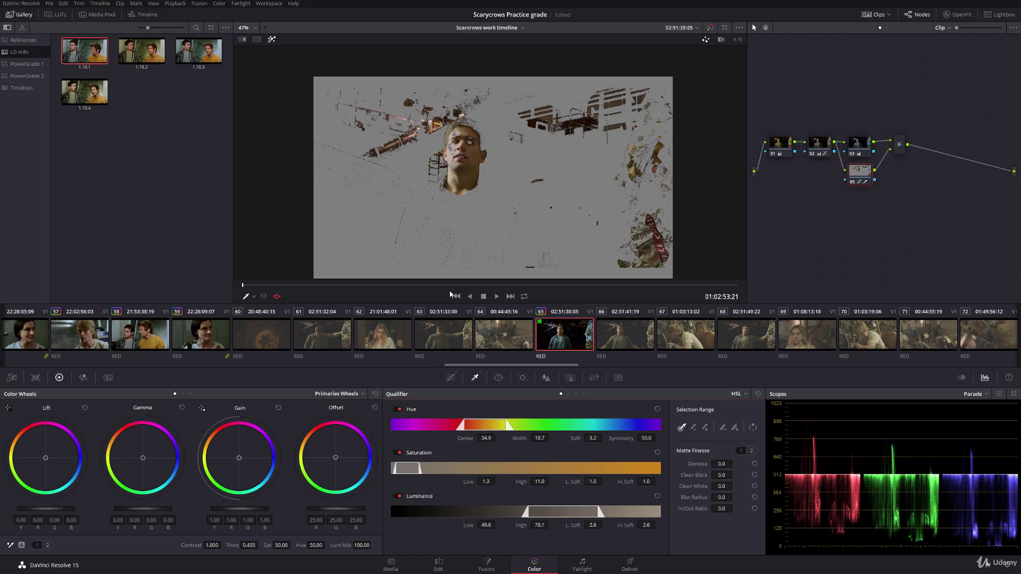
Tighten node 05's skin key around the face with hue center 37.4, width 15.9, saturation low 1.1 and luminance low 52.9
scroll(456, 203, up, 2)
scroll(451, 158, up, 1)
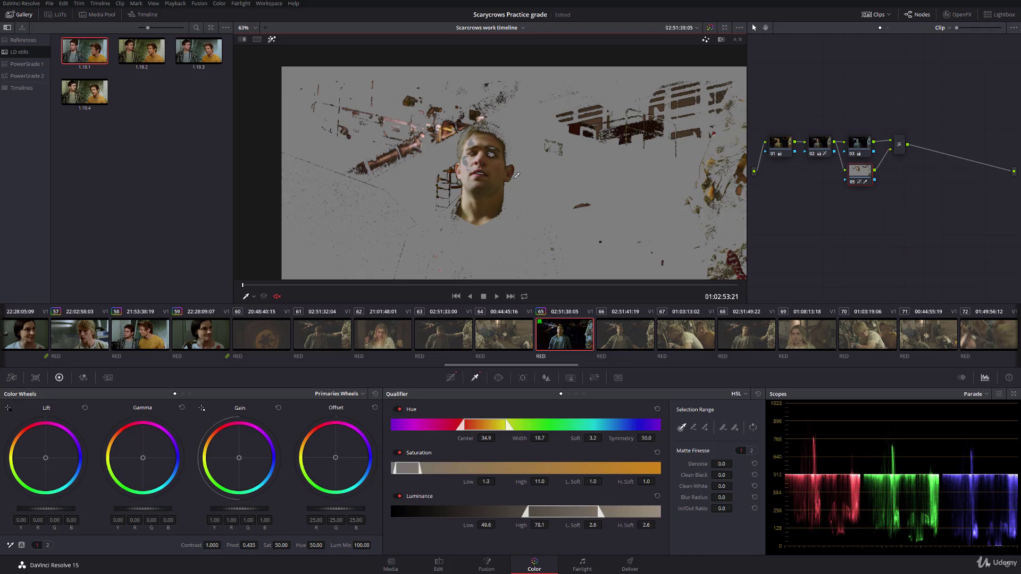
scroll(487, 210, down, 1)
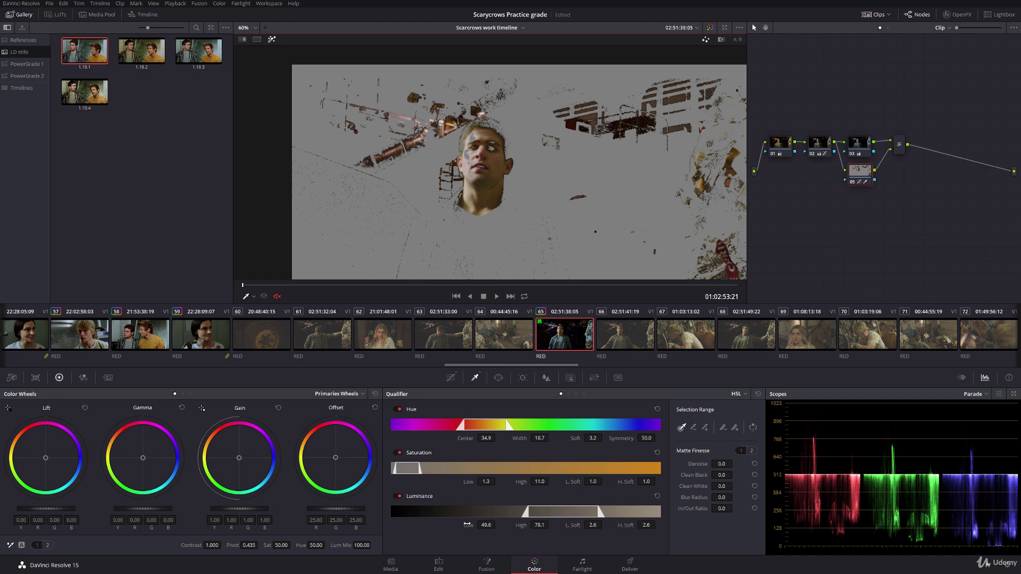
drag(467, 524, 490, 524)
drag(484, 482, 489, 481)
mouse_move(515, 438)
mouse_down()
mouse_move(477, 439)
mouse_move(498, 437)
mouse_up()
scroll(566, 168, down, 1)
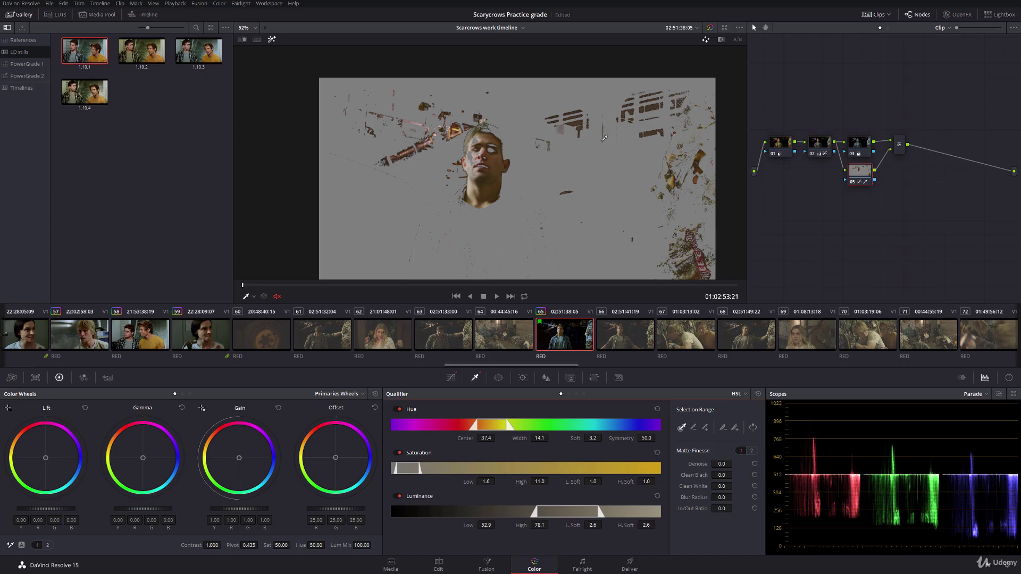
drag(517, 441, 518, 449)
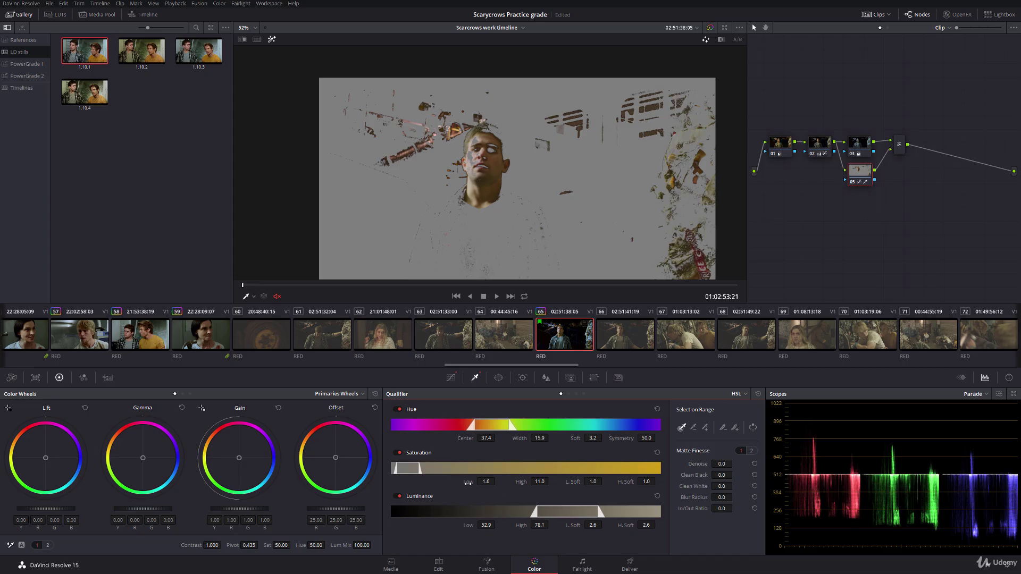
drag(468, 483, 497, 482)
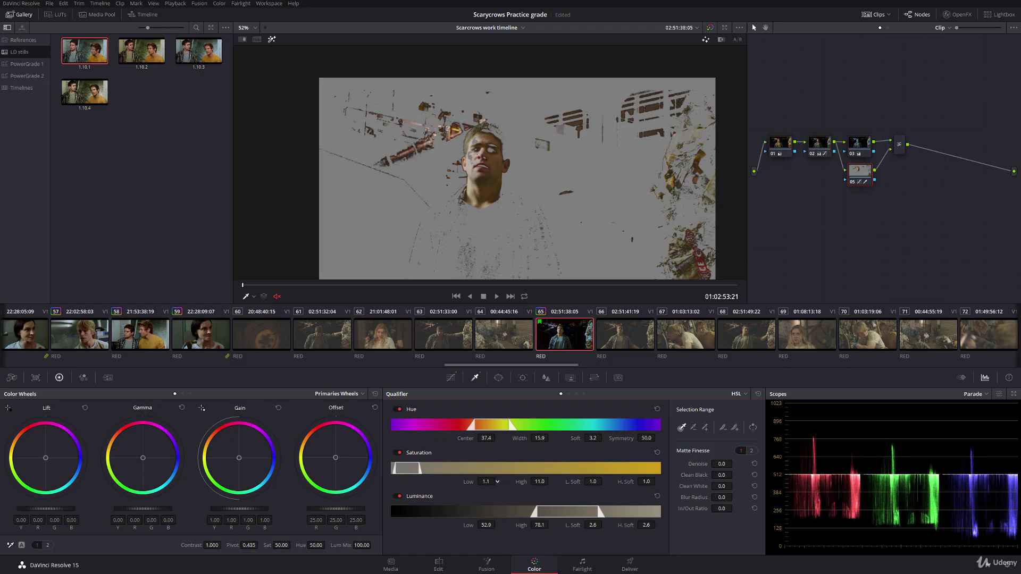
Clean node 05's matte with clean black 25.6, clean white 12.3 and blur radius 18.7, and return to the normal picture
drag(698, 476, 755, 498)
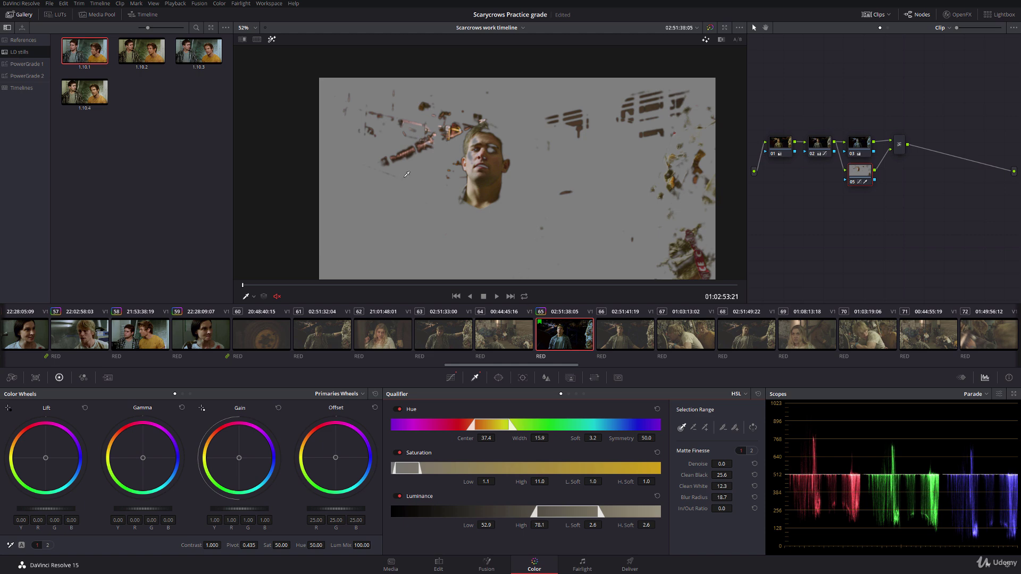
click(273, 39)
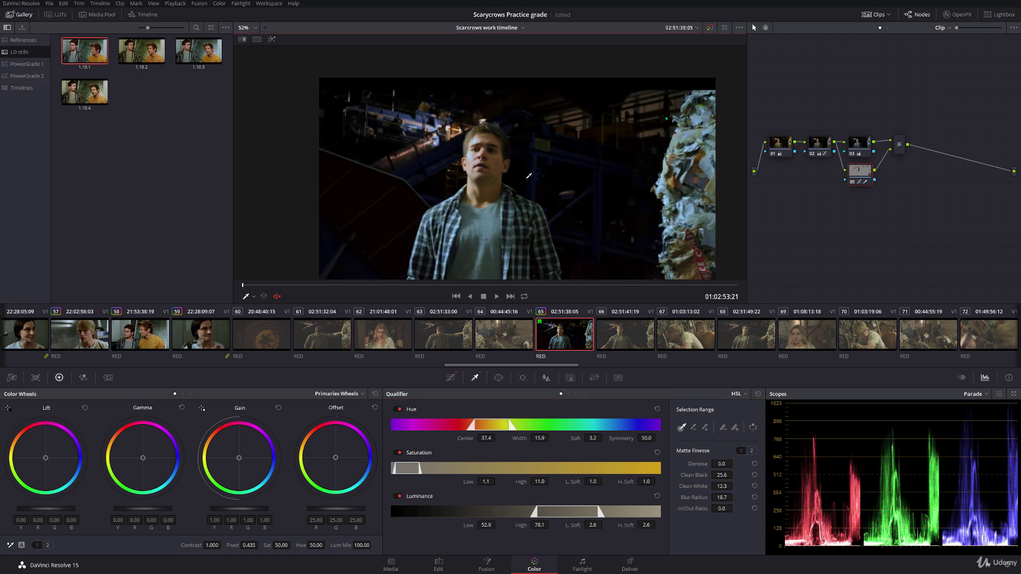
scroll(528, 175, up, 3)
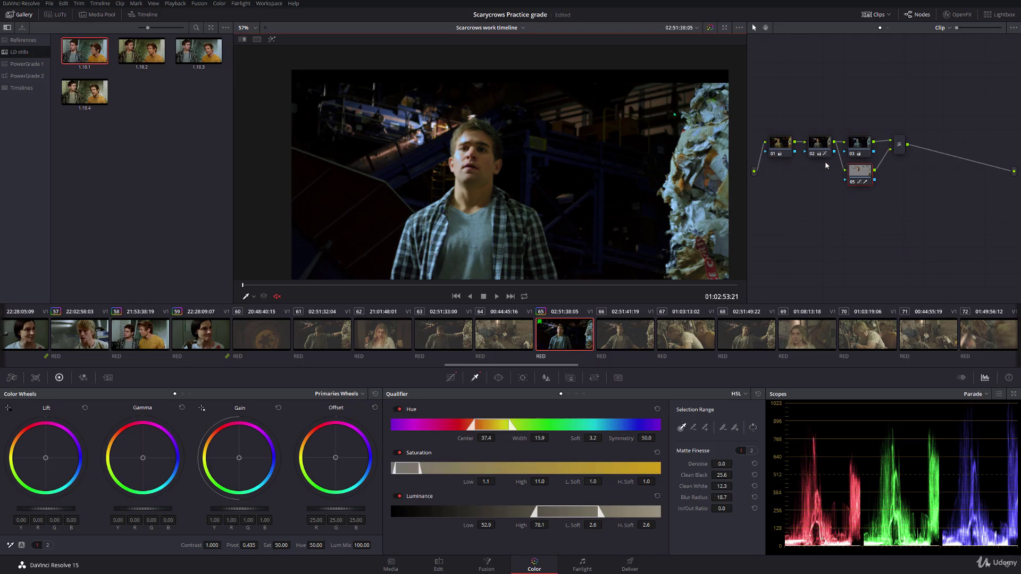
Add another parallel node below node 05 and sample the bright skin on the man's face with the qualifier in highlight view
key(alt+p)
click(460, 150)
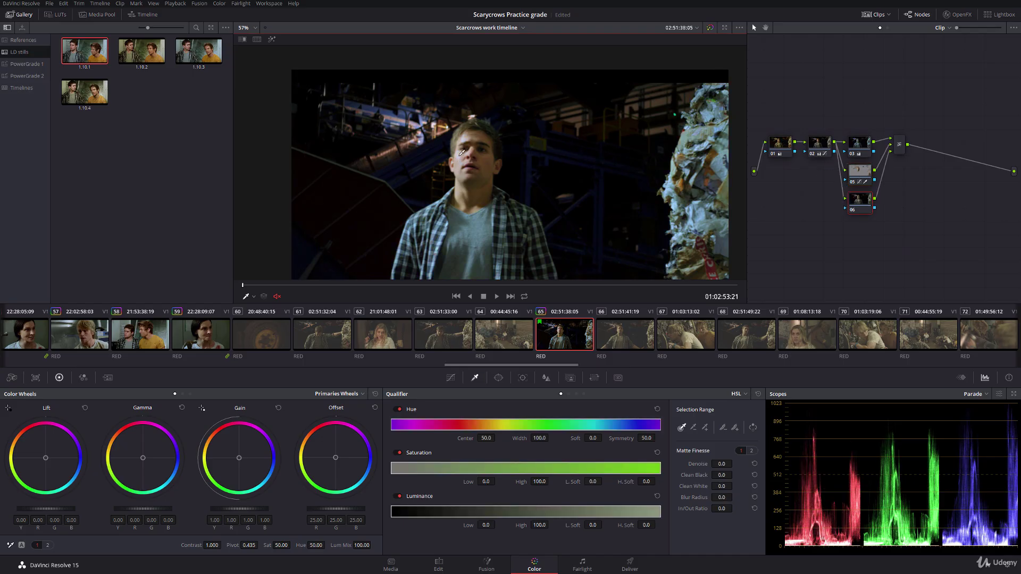
click(271, 40)
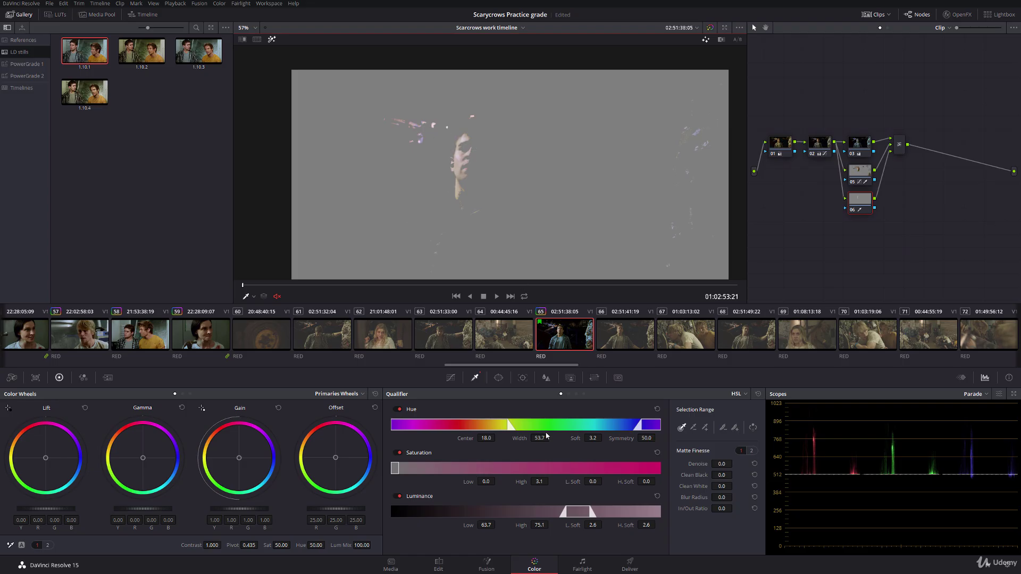
Refine node 06's skin highlight key to hue center 28.9, width 52.4 and luminance low 66.5, and leave highlight view
drag(528, 439, 497, 438)
drag(494, 526, 497, 525)
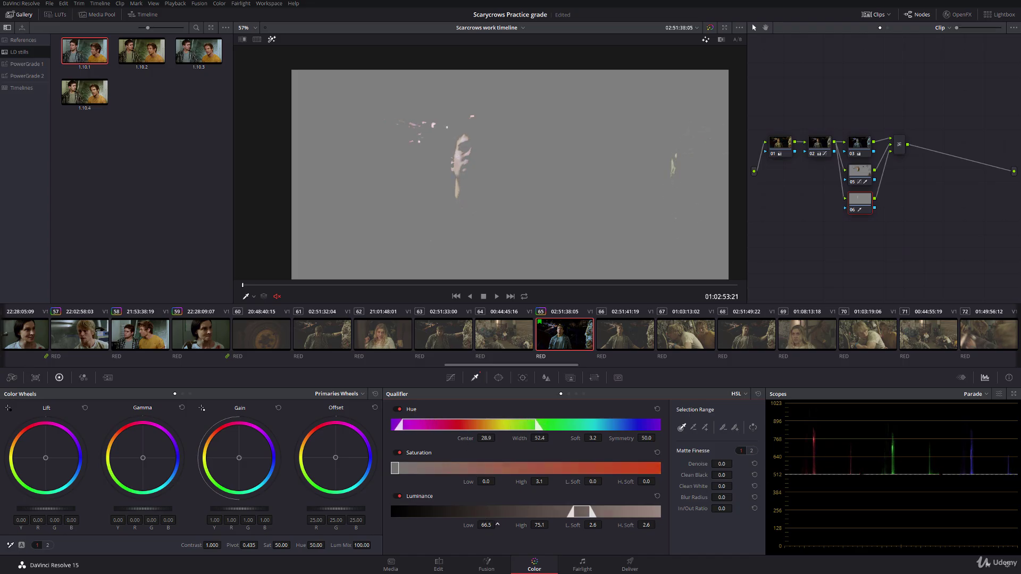
click(272, 40)
scroll(491, 157, up, 1)
scroll(491, 157, up, 2)
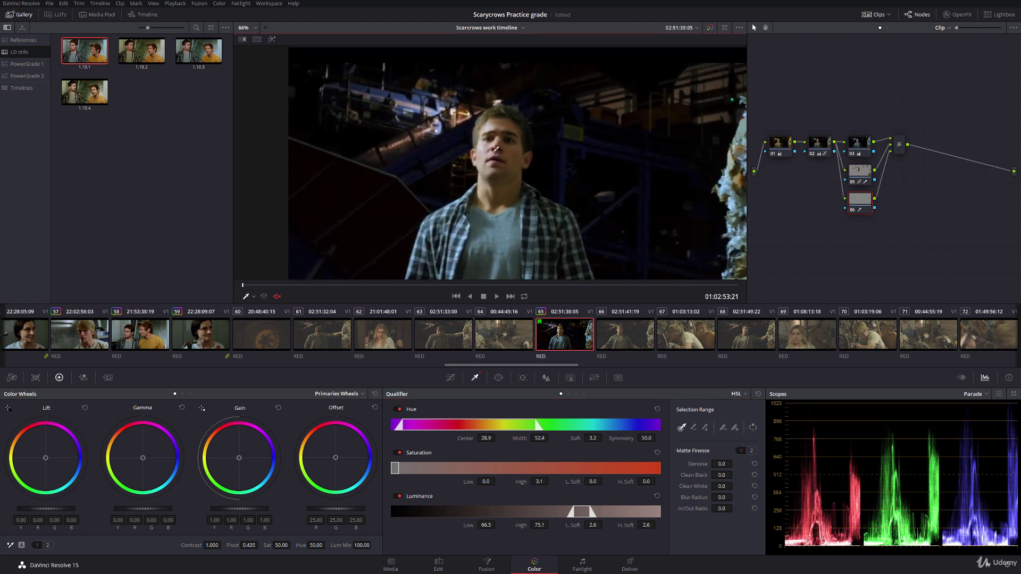
Select node 05 and lower its saturation to 42
scroll(484, 142, down, 1)
scroll(484, 143, down, 1)
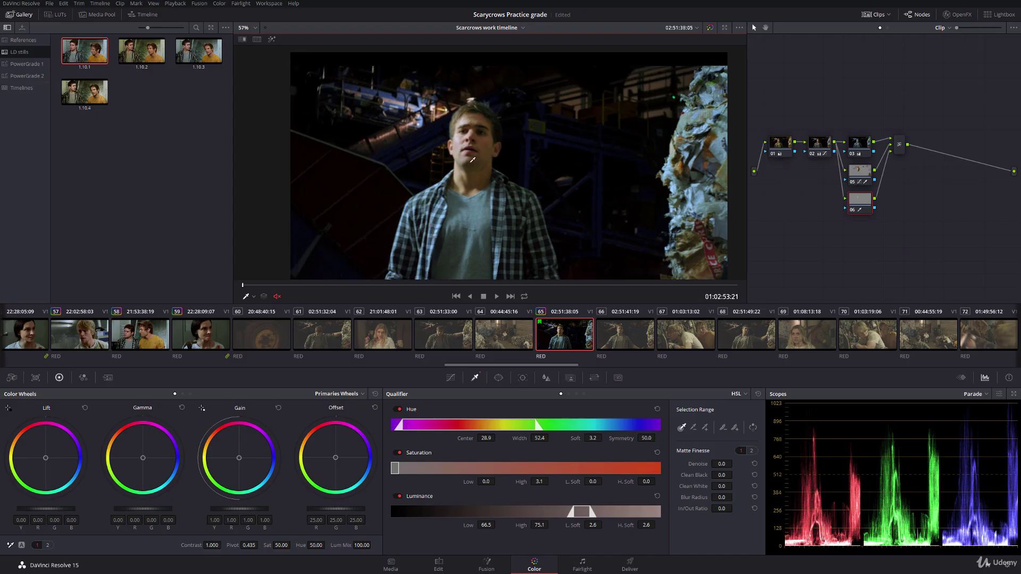
key(alt+shift+semicolon)
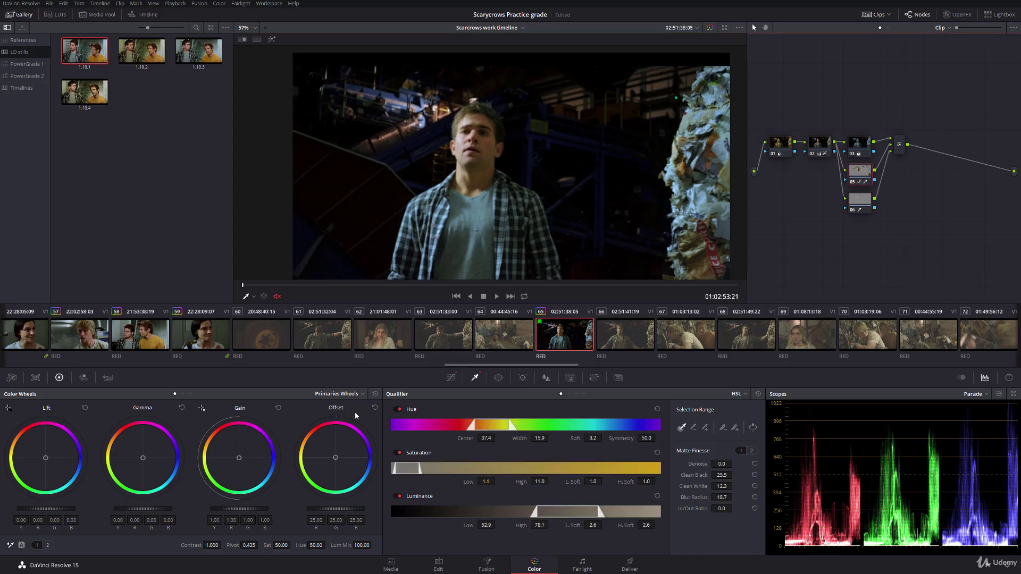
drag(289, 545, 292, 545)
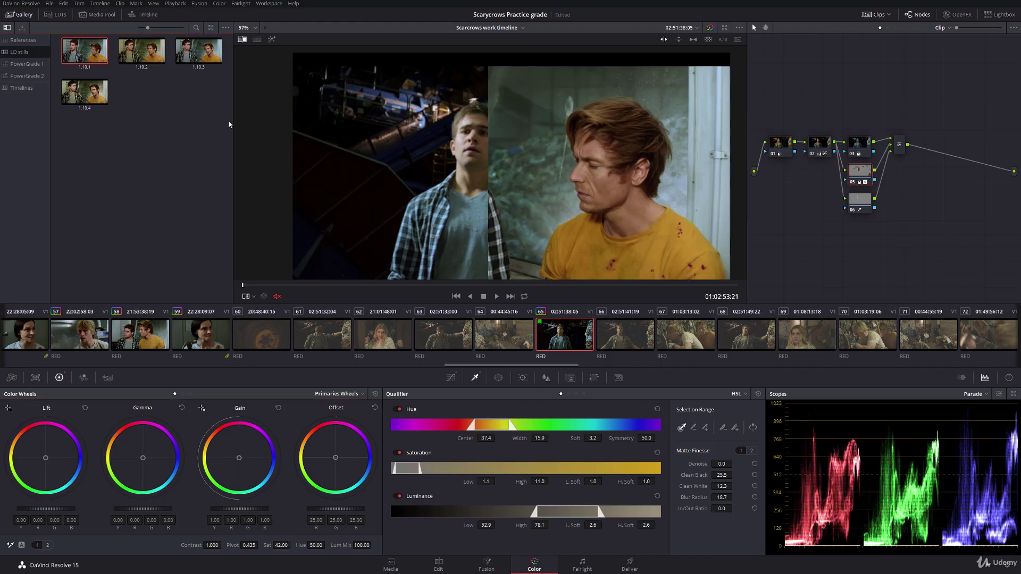
Compare the skin with the gallery still of the man in yellow through a reference wipe, and hide the wipe
key(ctrl+w)
mouse_move(485, 166)
mouse_down()
mouse_move(348, 167)
mouse_move(488, 166)
mouse_up()
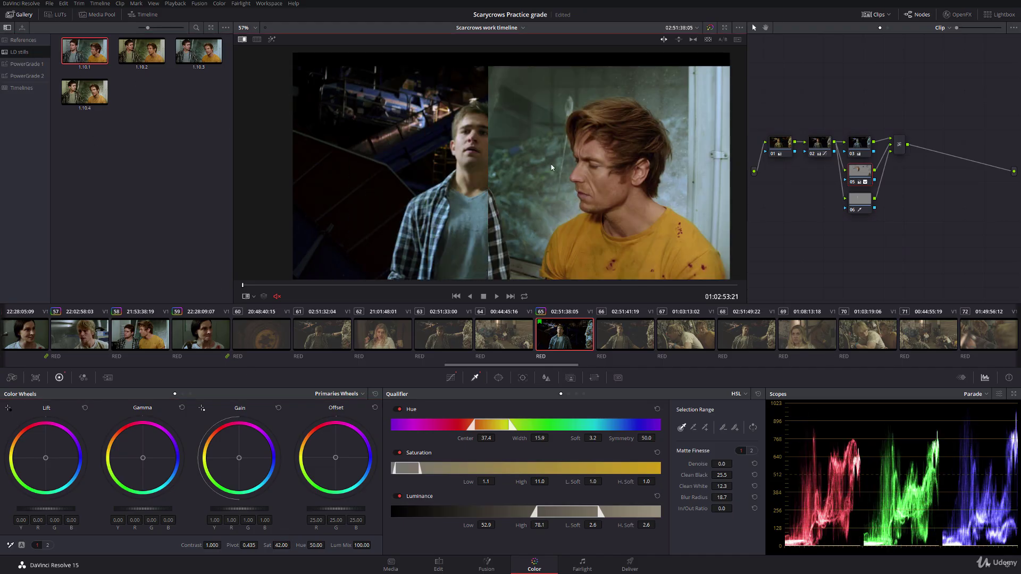
right_click(551, 166)
click(587, 218)
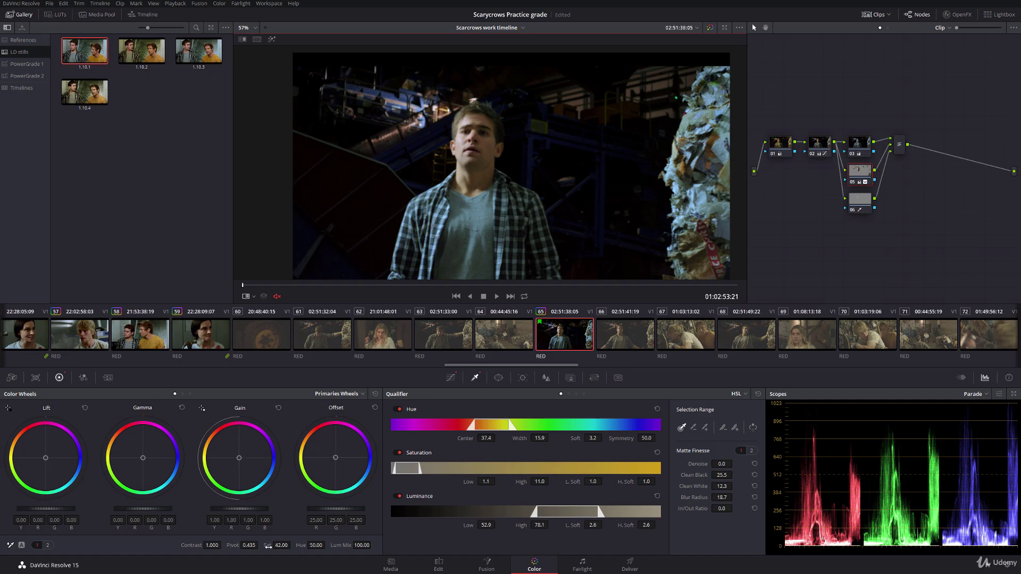
Set node 05's saturation to 46 and return its hue to 50
drag(317, 545, 327, 545)
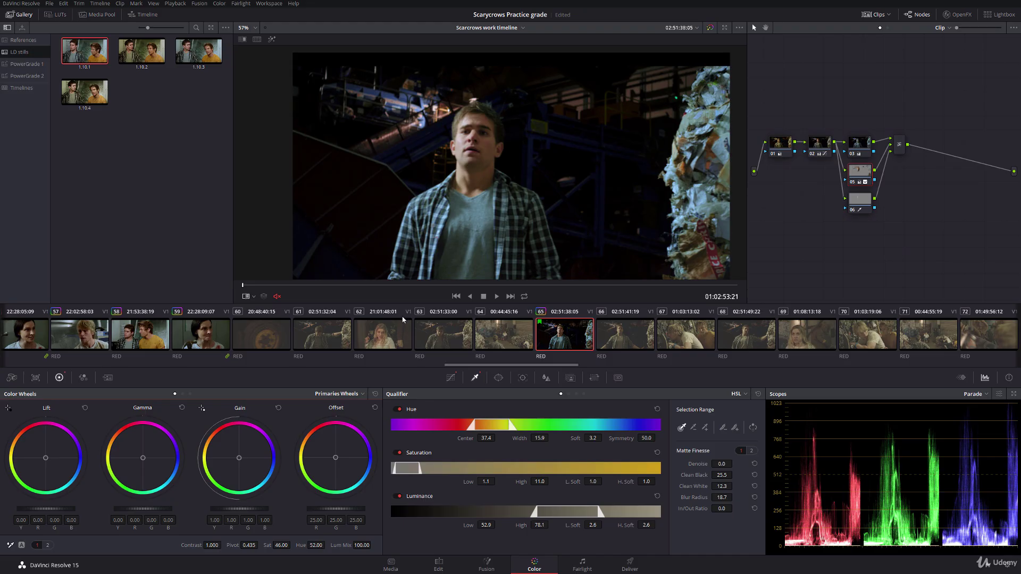
double_click(316, 545)
text(50)
Raise the yellow point on node 06's Hue Vs Hue curve to a hue rotate of 13.40 and turn off the viewer overlay
click(451, 378)
click(561, 394)
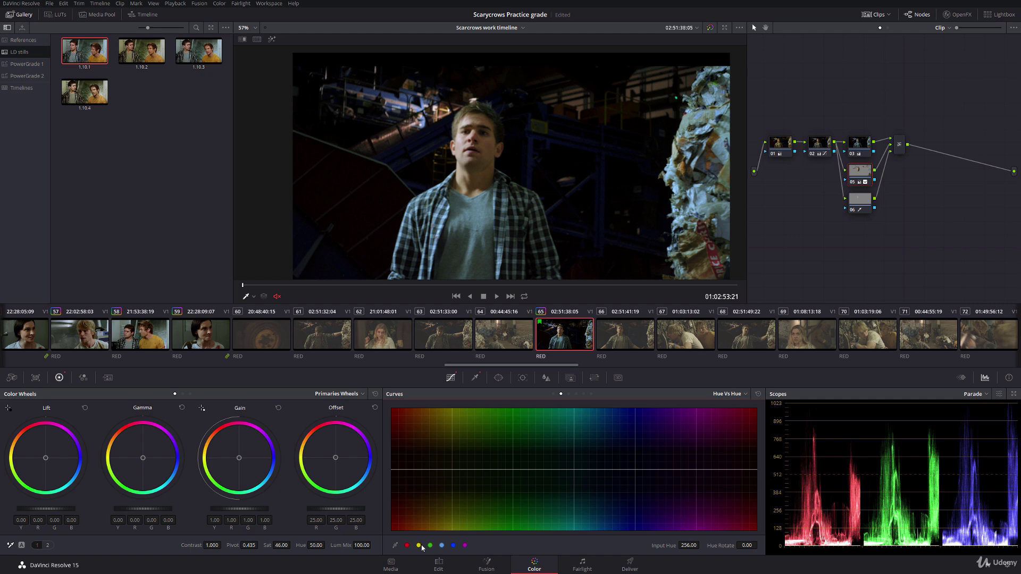
drag(452, 469, 451, 465)
drag(449, 467, 453, 467)
click(860, 200)
drag(451, 469, 451, 467)
click(254, 296)
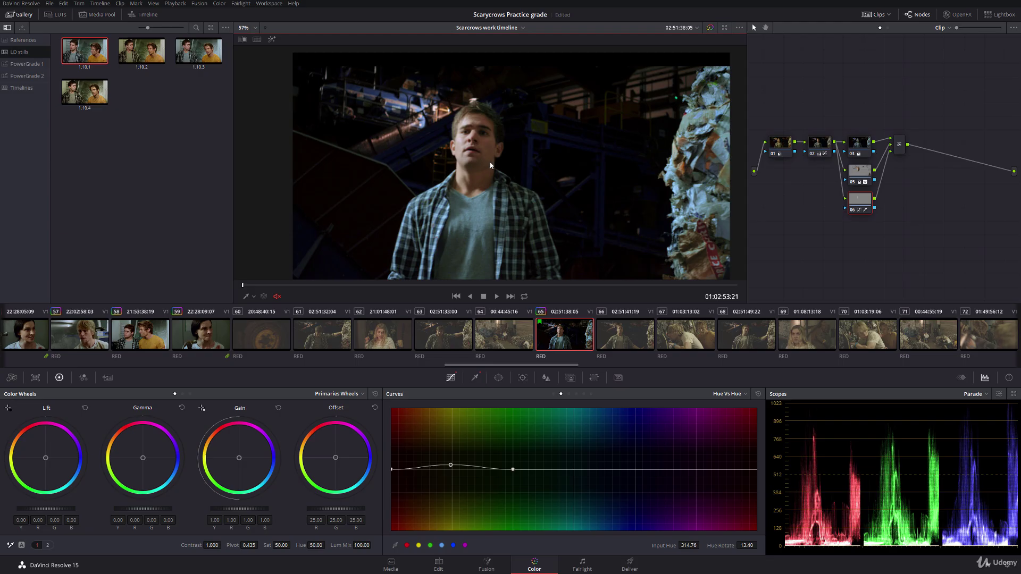
scroll(490, 166, down, 3)
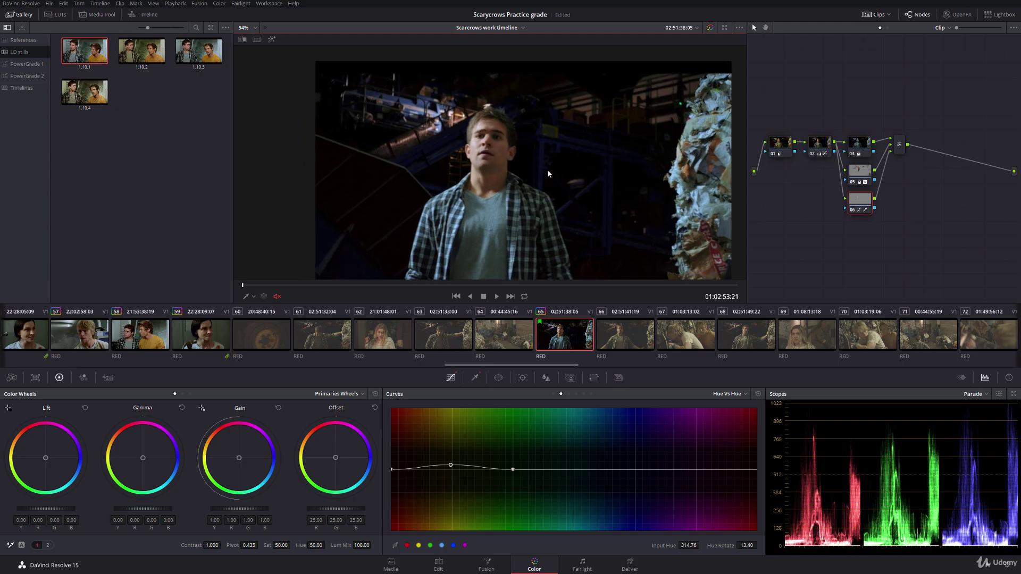
drag(505, 154, 508, 156)
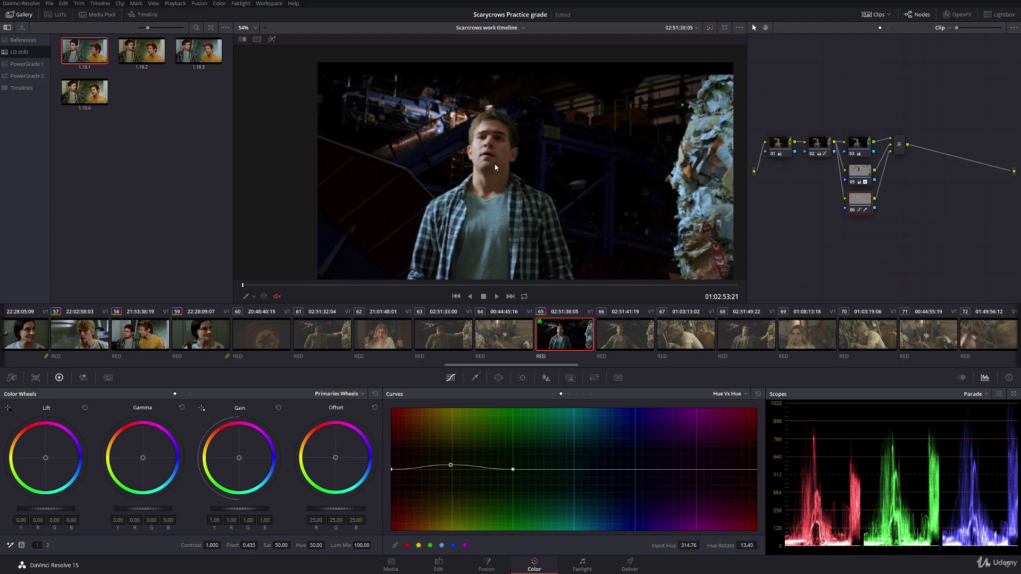
drag(489, 233, 434, 227)
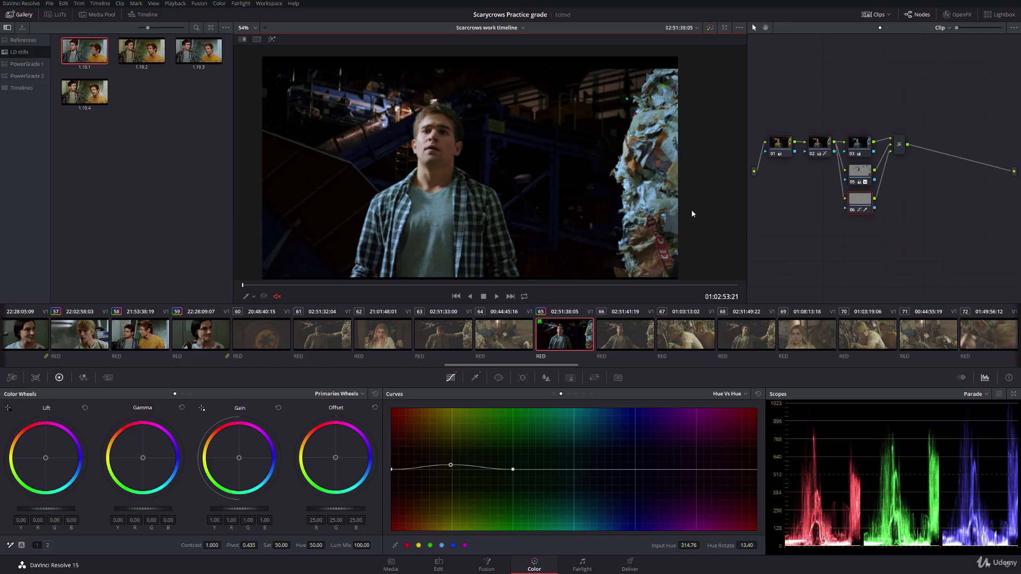
drag(495, 123, 517, 139)
drag(639, 219, 622, 199)
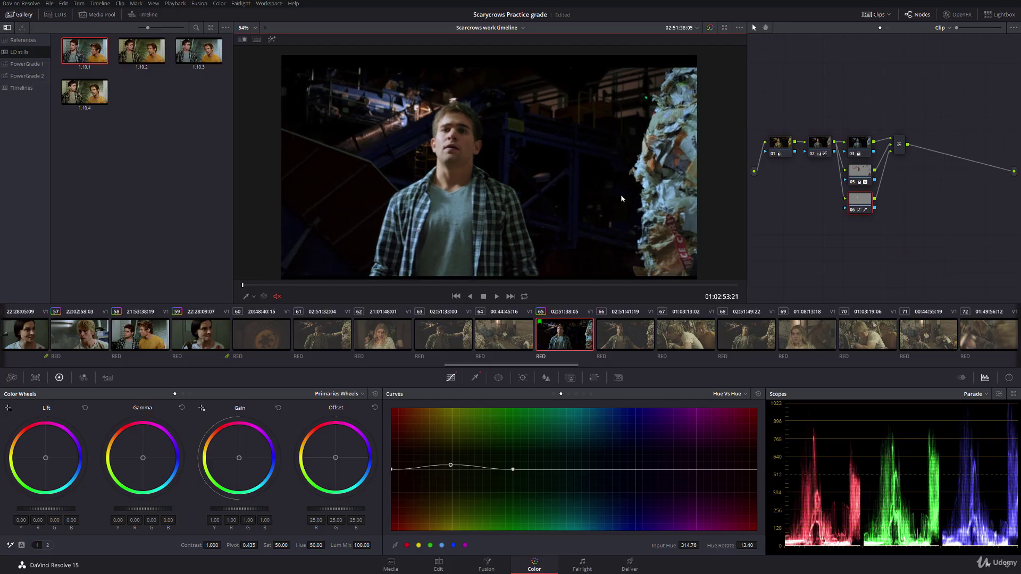
Draw a closed curve window on node 05 around the pale bale beside the man, extending past the frame edge
click(860, 171)
click(498, 377)
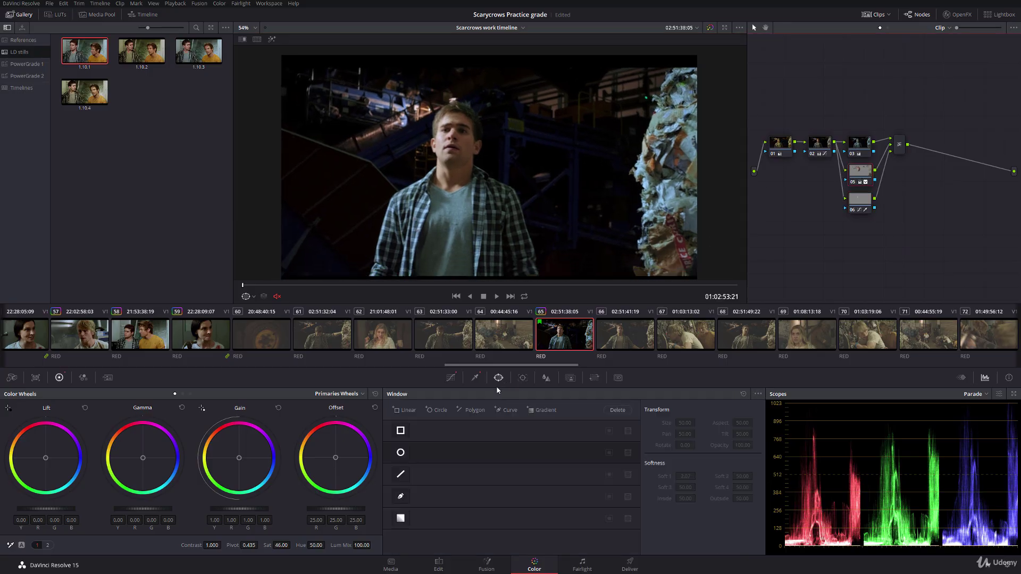
click(400, 496)
scroll(699, 96, down, 1)
click(689, 64)
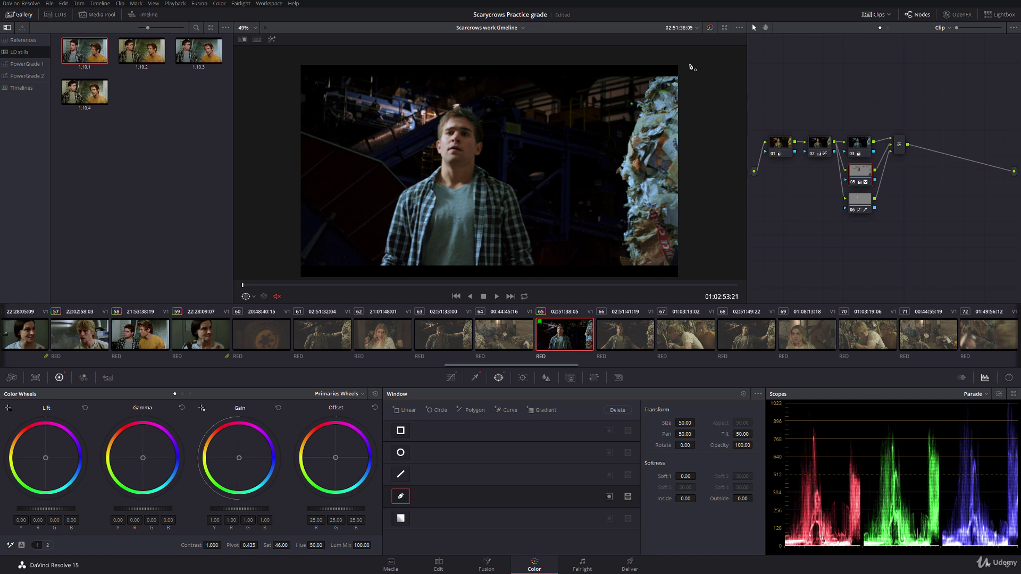
click(656, 89)
click(644, 108)
click(627, 165)
click(630, 197)
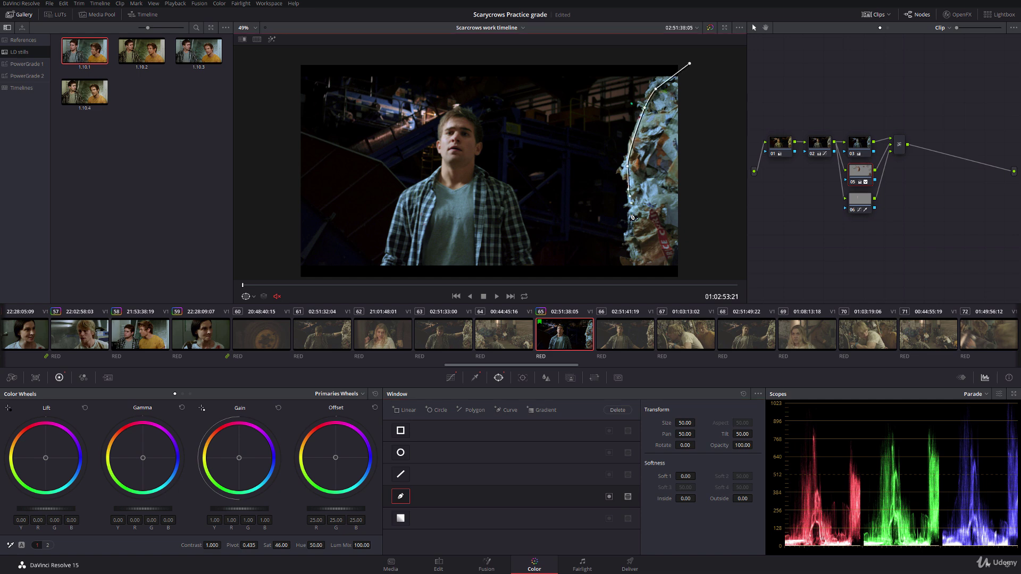
click(631, 228)
click(635, 275)
click(686, 277)
click(722, 218)
click(719, 103)
click(690, 64)
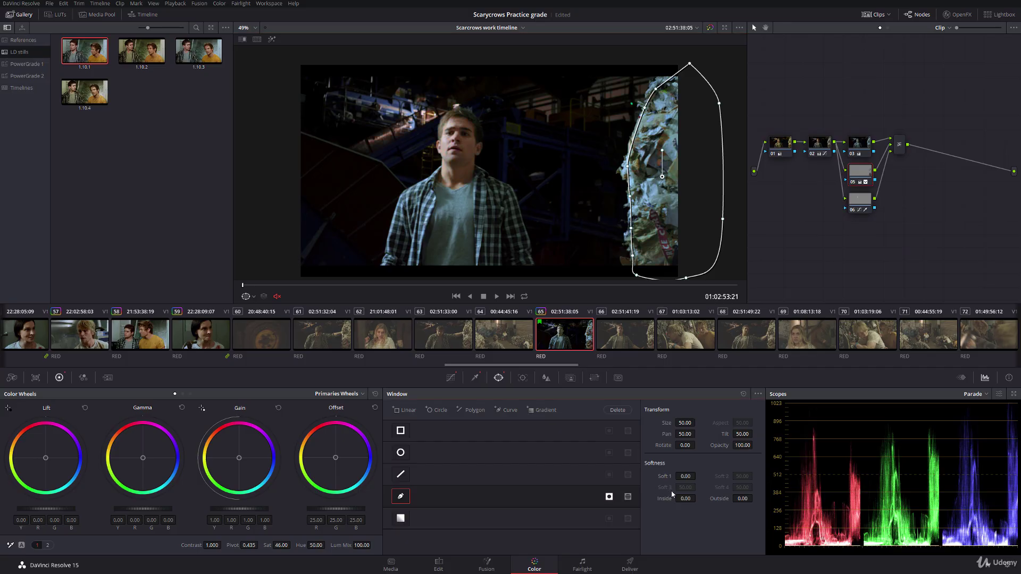
Invert the window around the bale, set its softness to inside 4.52 and outside 1.46, and hide its outline
drag(686, 498, 713, 500)
click(253, 297)
click(258, 308)
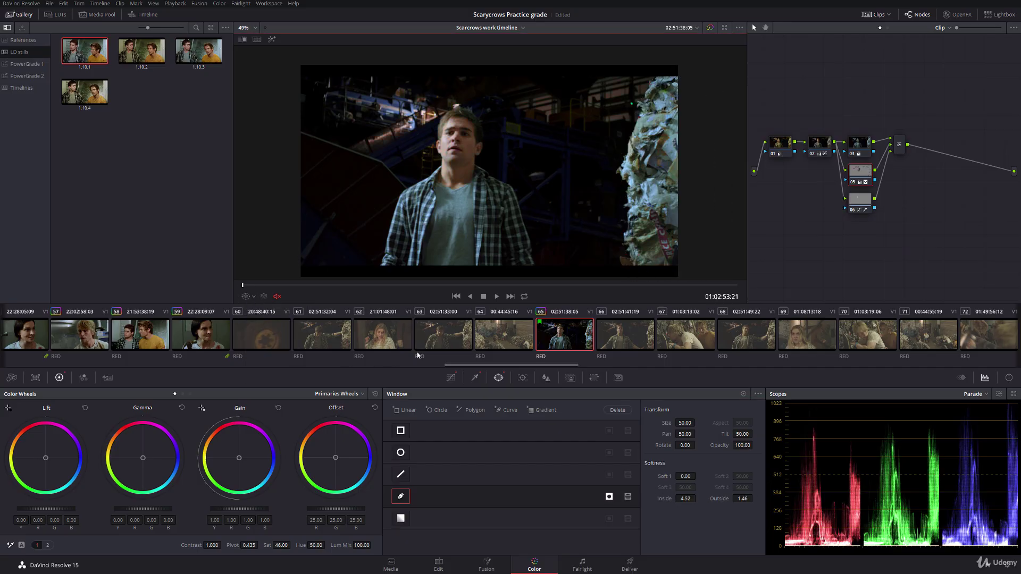
Look at the neighbouring shots, clips 63 and 66, and return to clip 65
click(449, 333)
click(495, 296)
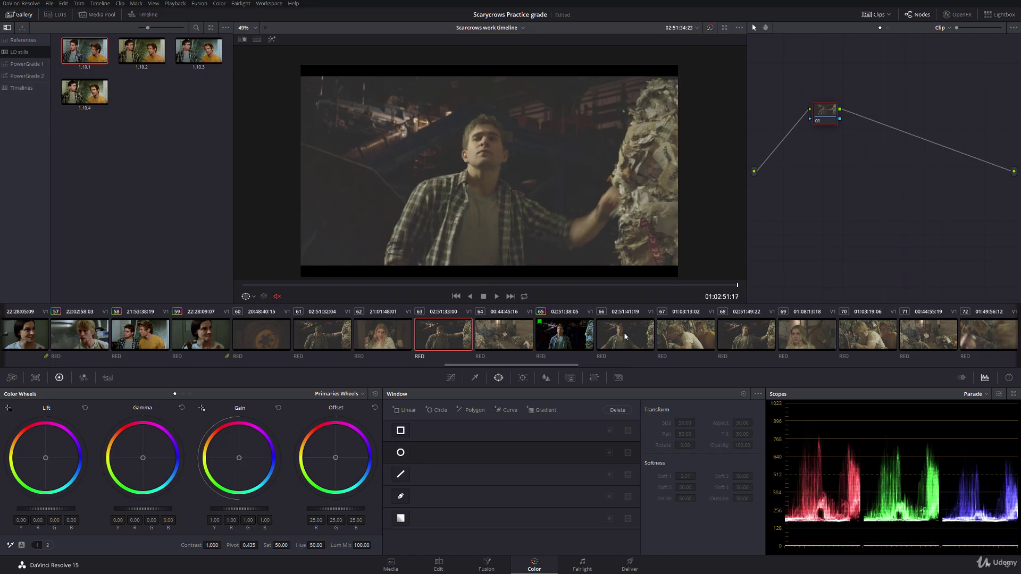
click(627, 335)
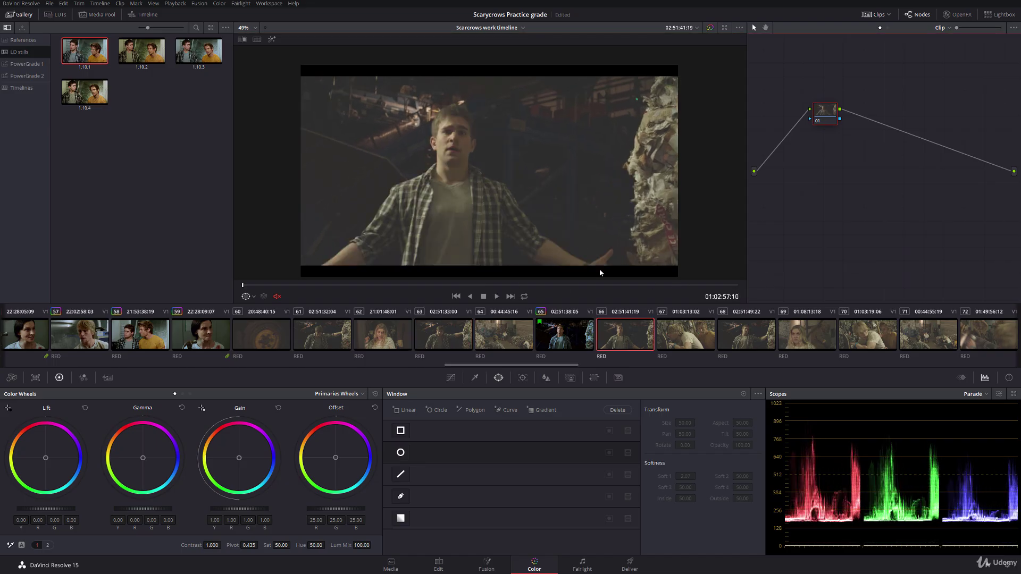
click(570, 333)
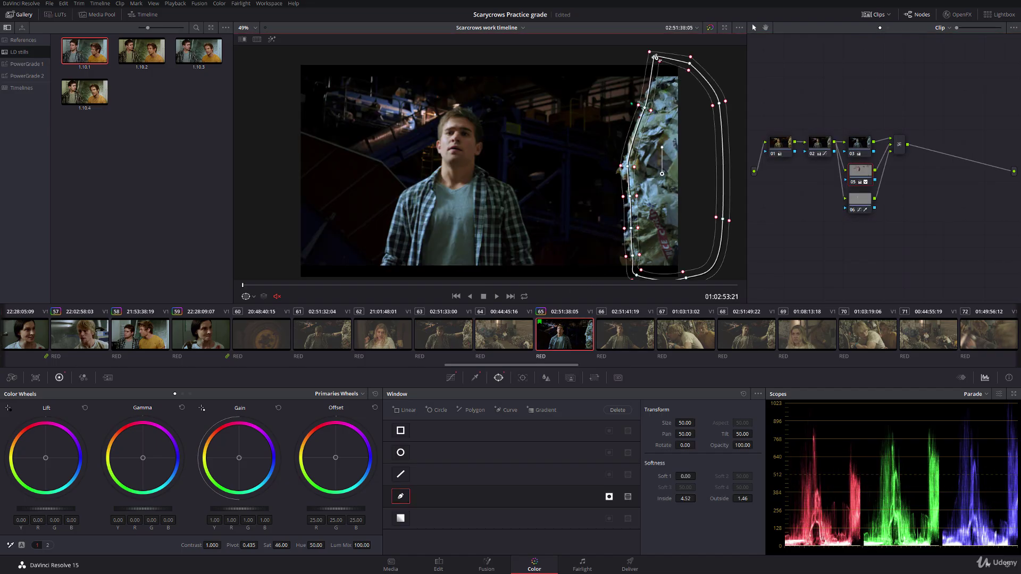
Extend the window's upper and lower points past the frame and shift it to pan 50.21 and tilt 49.96
drag(690, 64, 698, 50)
mouse_move(645, 276)
mouse_down()
mouse_move(655, 224)
mouse_move(641, 259)
mouse_up()
drag(696, 228, 705, 265)
drag(647, 140, 664, 162)
drag(560, 137, 563, 155)
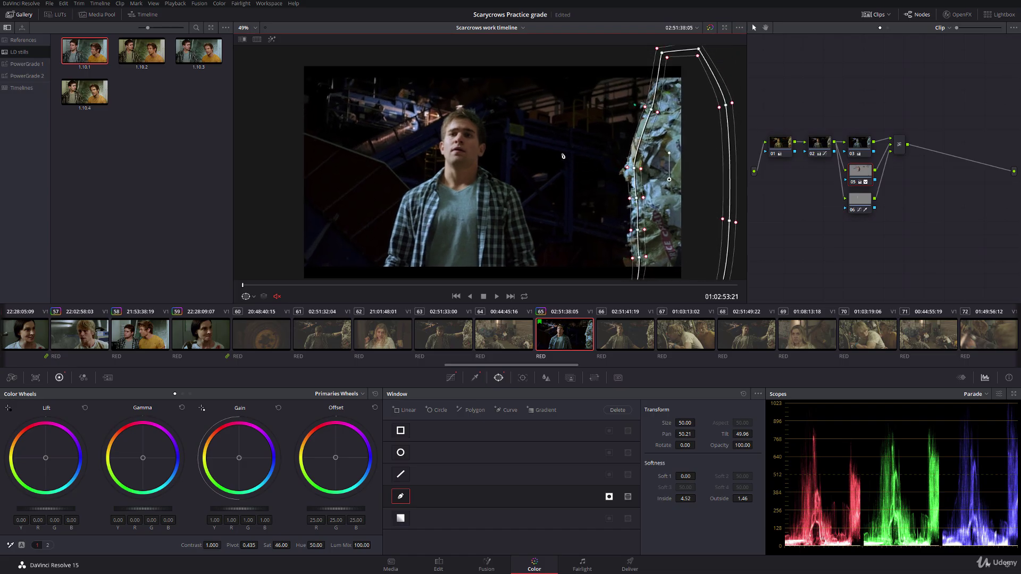
drag(628, 171, 628, 166)
Turn on loop playback and play the clip to check the window over the bale
key(ctrl+slash)
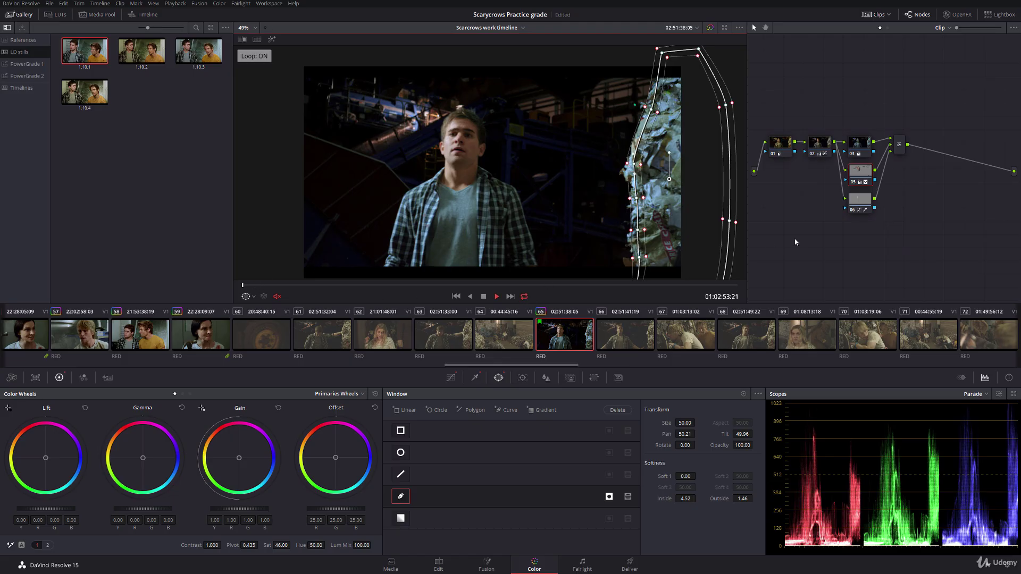
key(space)
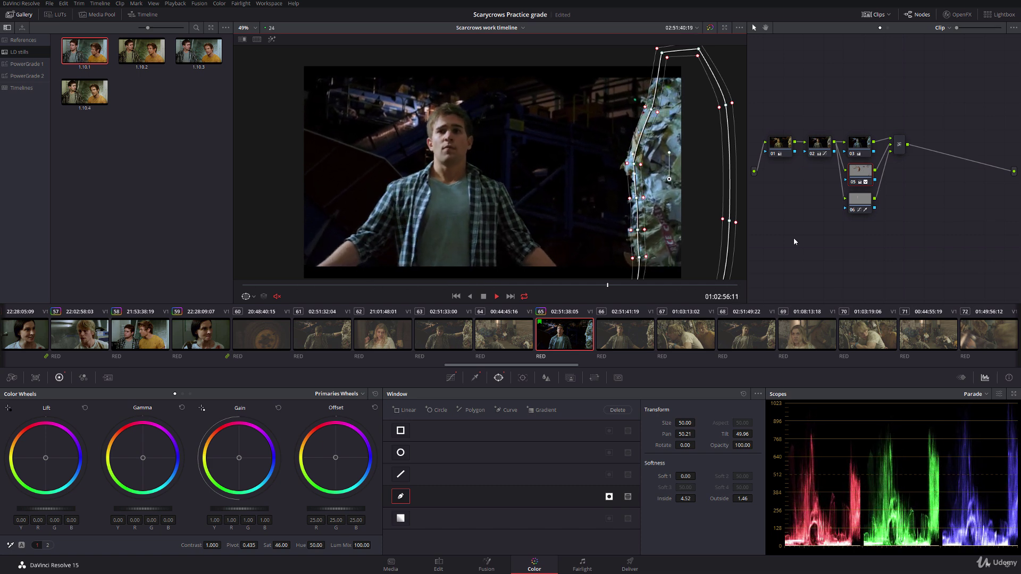
key(space)
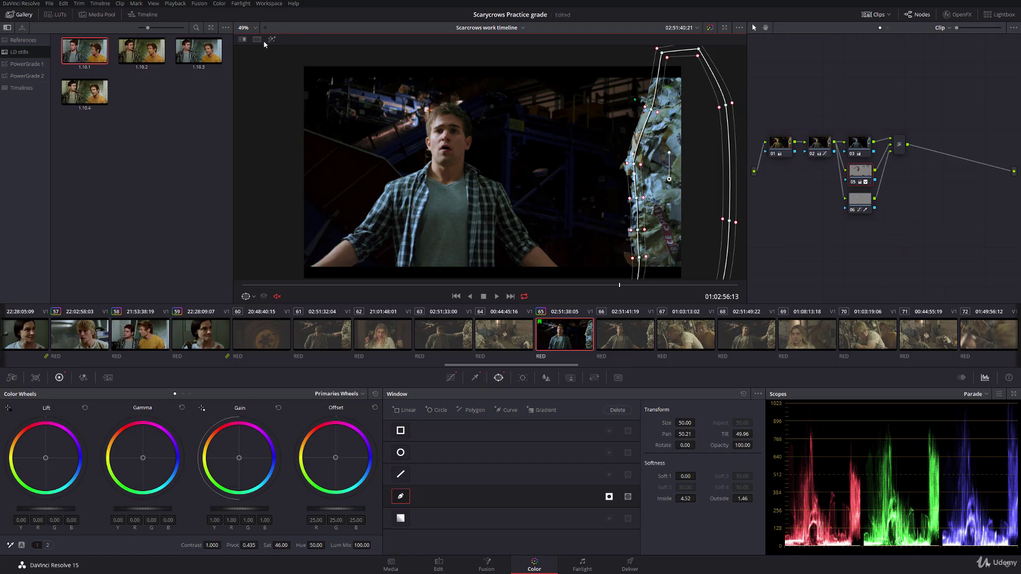
Inspect node 05's key in highlight view through the end of the clip, and replay the clip in the normal view
click(271, 40)
drag(624, 285, 758, 260)
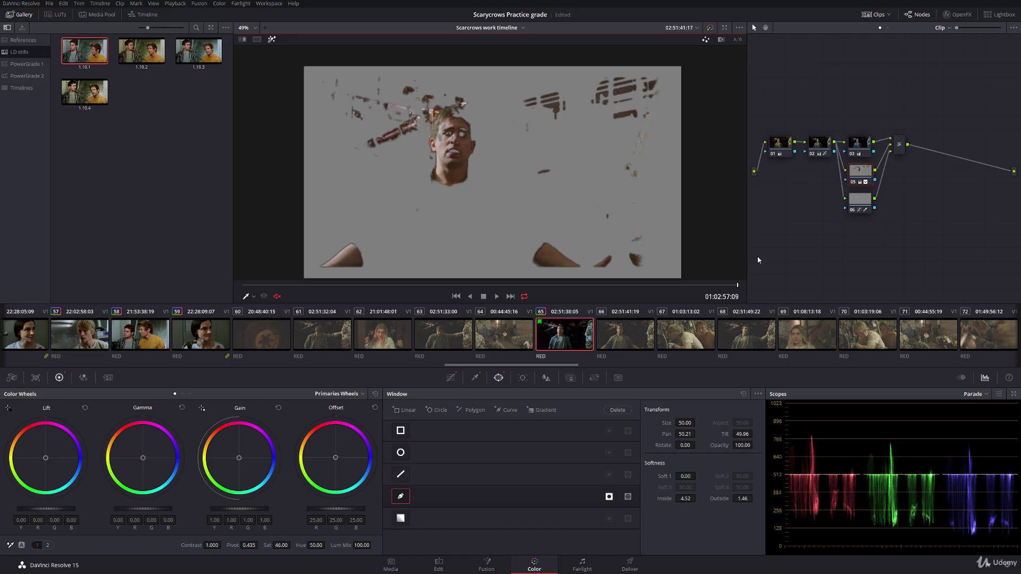
click(272, 39)
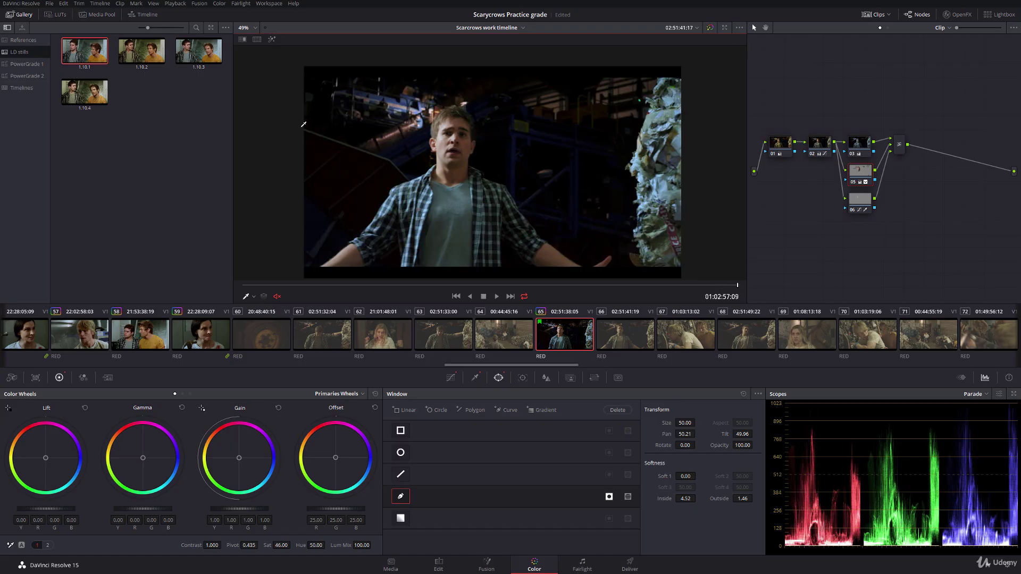
key(space)
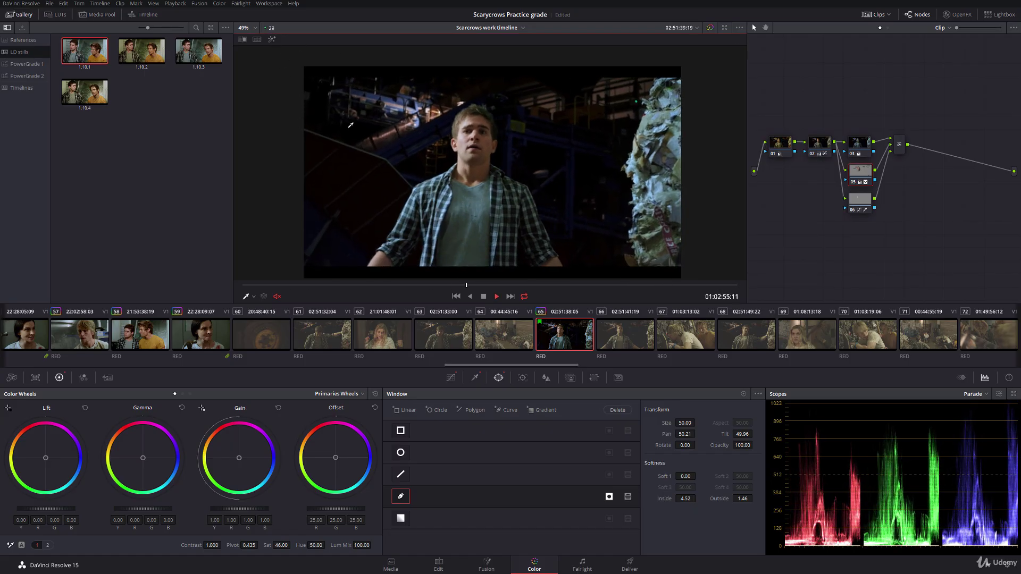
key(space)
Select node 06, check its key briefly in highlight view, and scrub through the clip
click(858, 208)
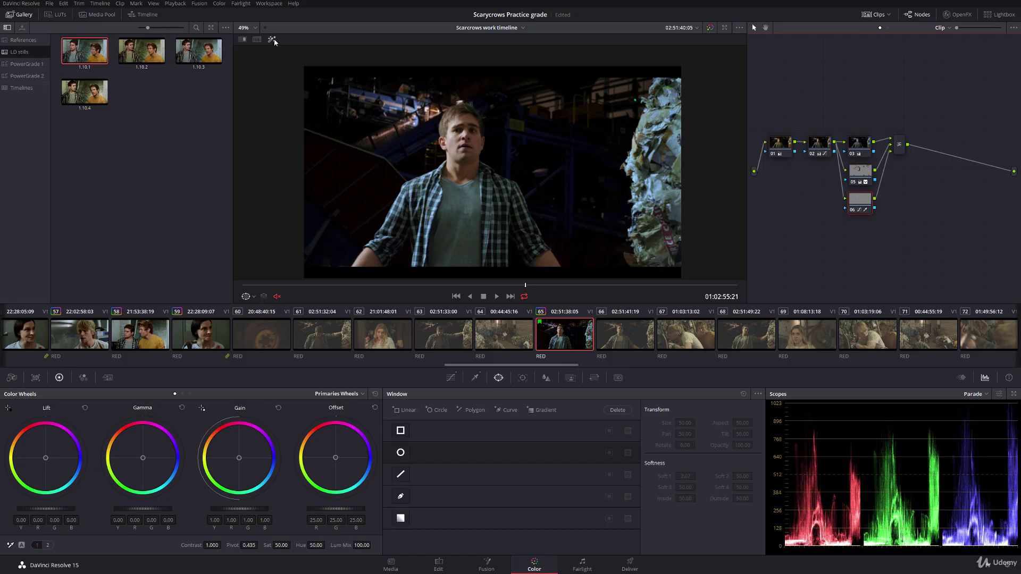
click(273, 39)
click(274, 40)
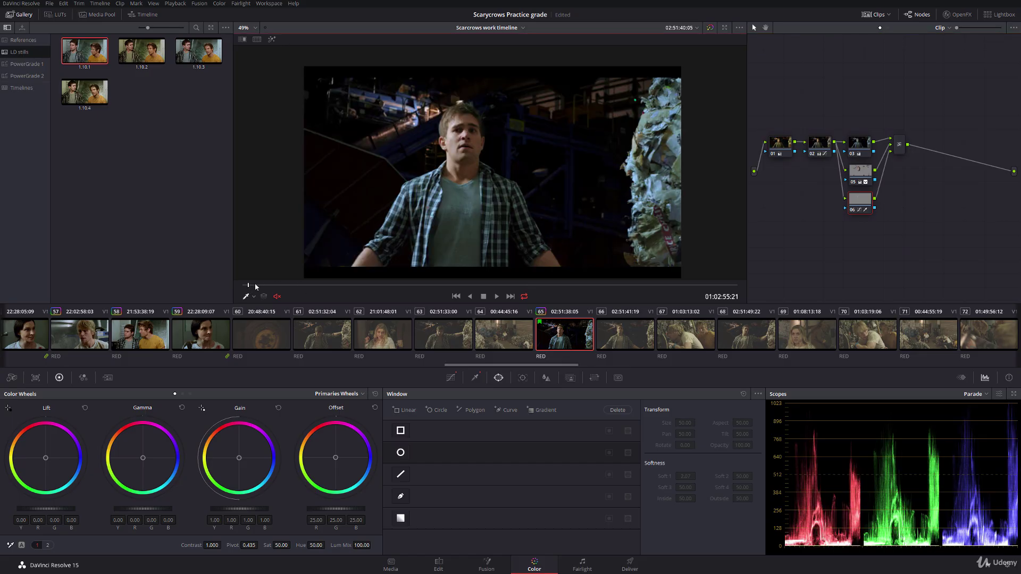
drag(256, 287, 568, 283)
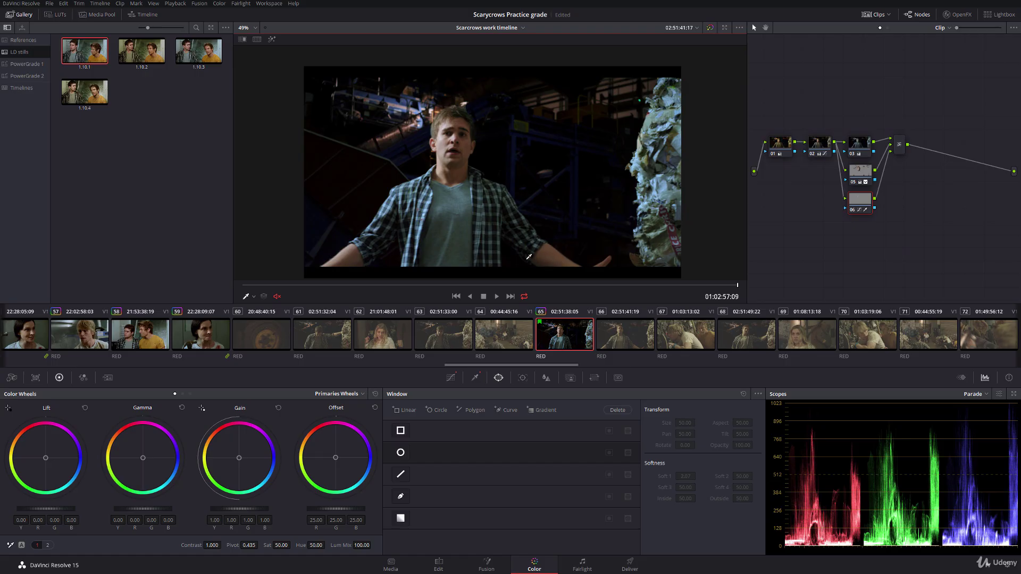
Show the power window overlay and set node 05's saturation to 42.4
click(254, 296)
click(271, 308)
click(863, 171)
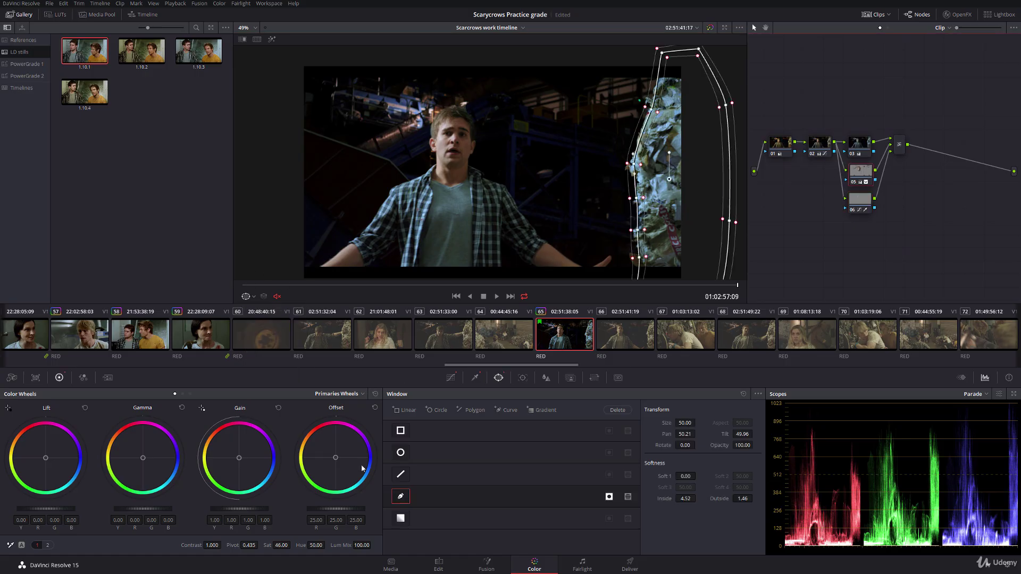
drag(292, 545, 290, 545)
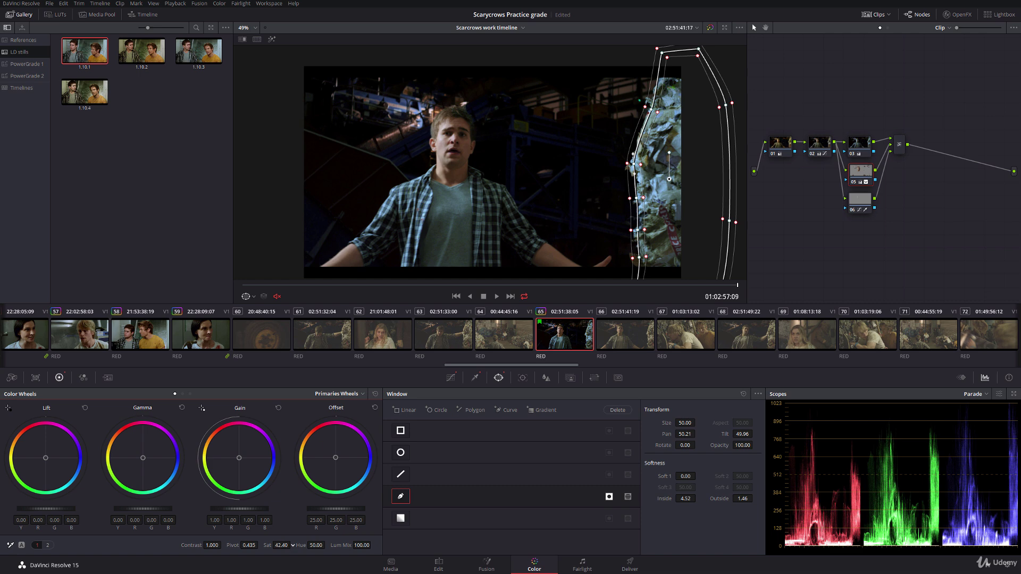
Compare an earlier frame with still 1.10.1 through a reference wipe, hide the wipe, and set node 05's saturation to 48
key(j)
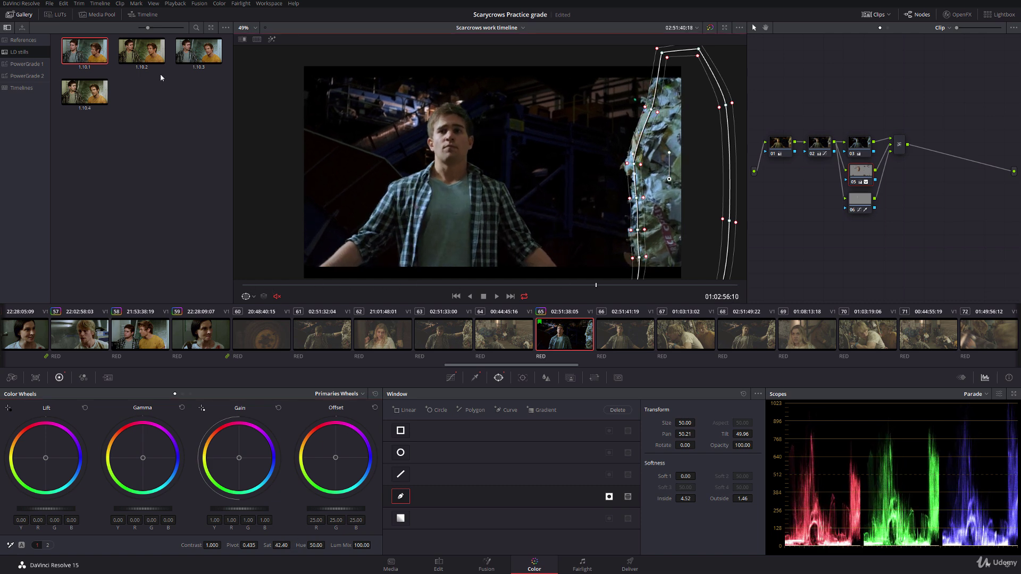
double_click(95, 51)
drag(472, 170, 556, 169)
right_click(600, 171)
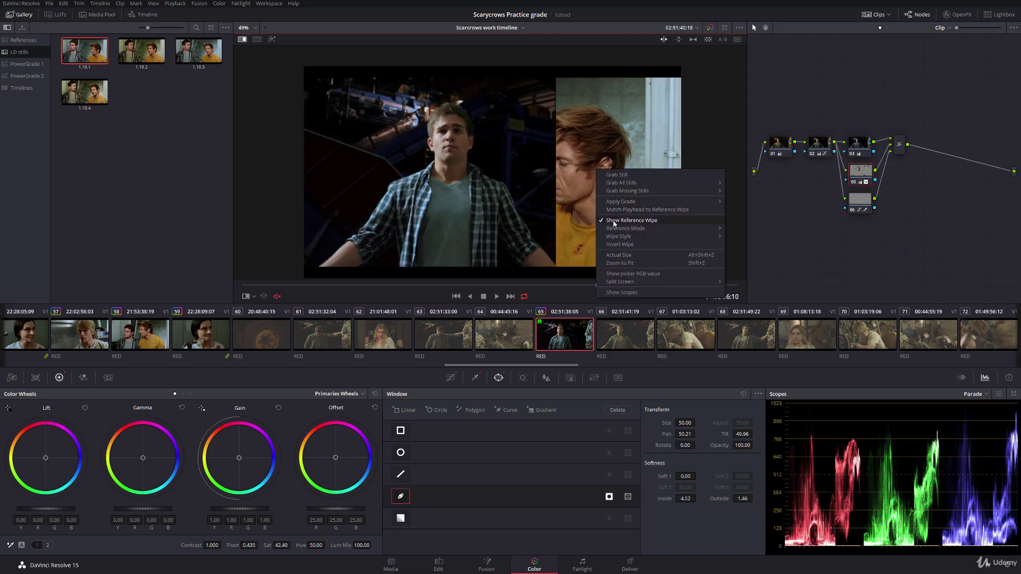
click(606, 220)
drag(284, 541, 292, 544)
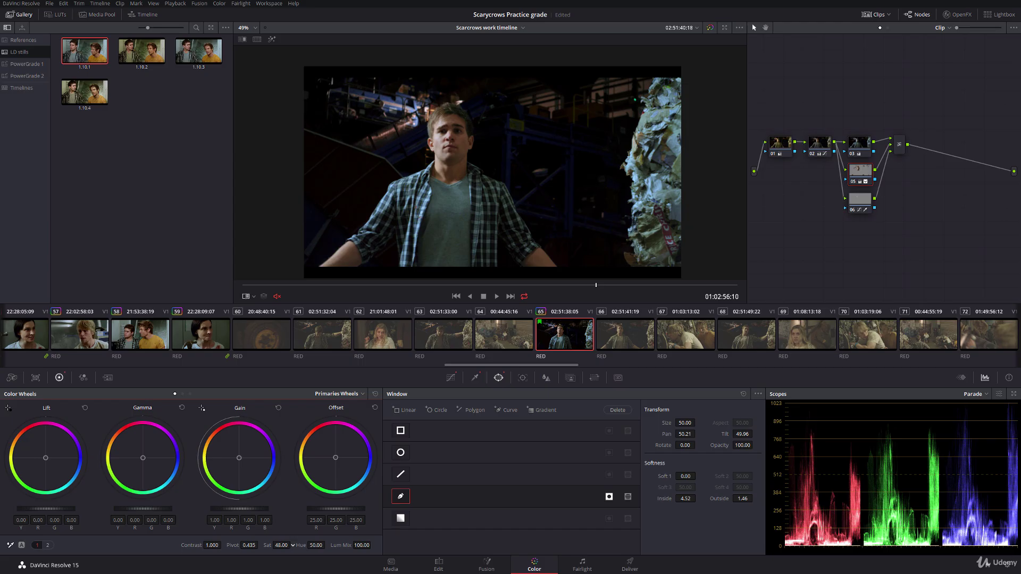
Raise node 05's Hue Vs Hue point at input hue 313.58 to hue rotate 19.40, and check it against still 1.10.1 through a temporary reference wipe
click(451, 378)
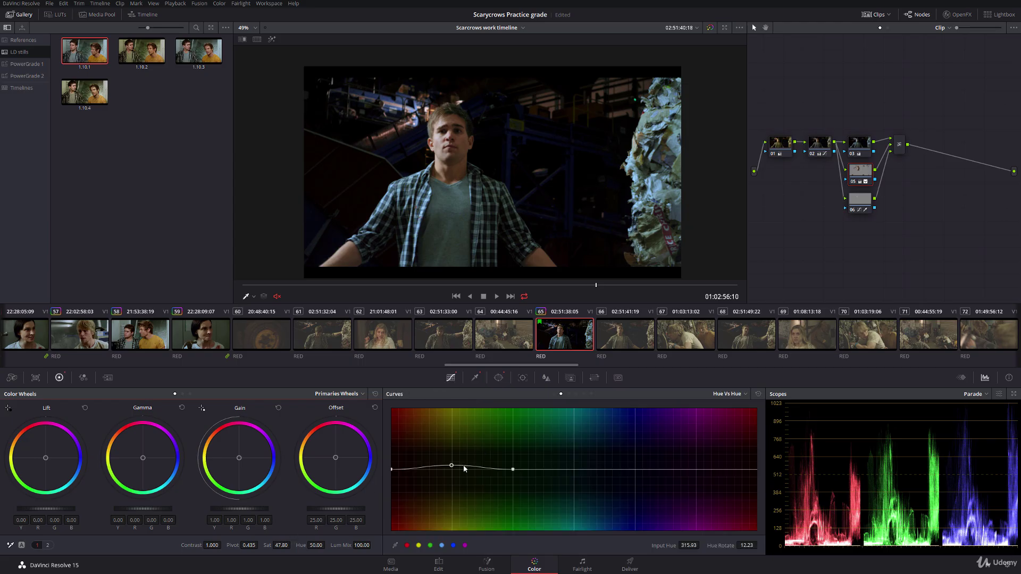
drag(451, 466, 449, 463)
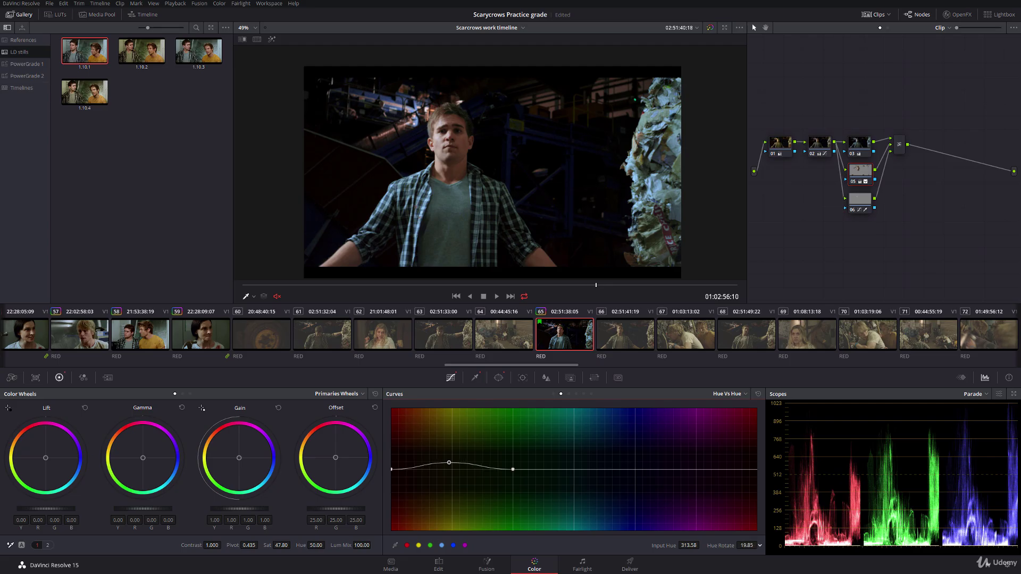
double_click(90, 53)
drag(471, 180, 344, 161)
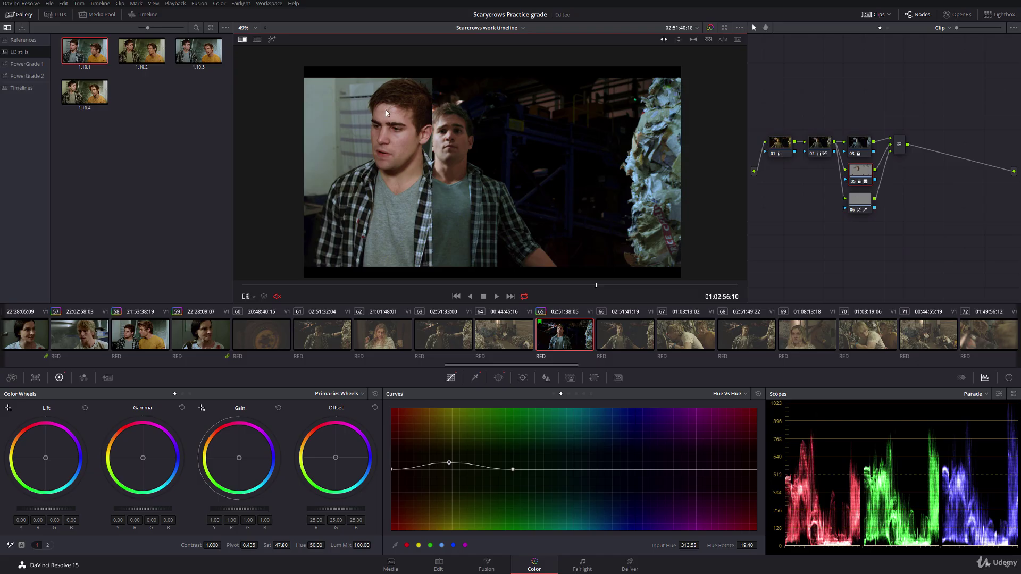
right_click(388, 126)
click(426, 177)
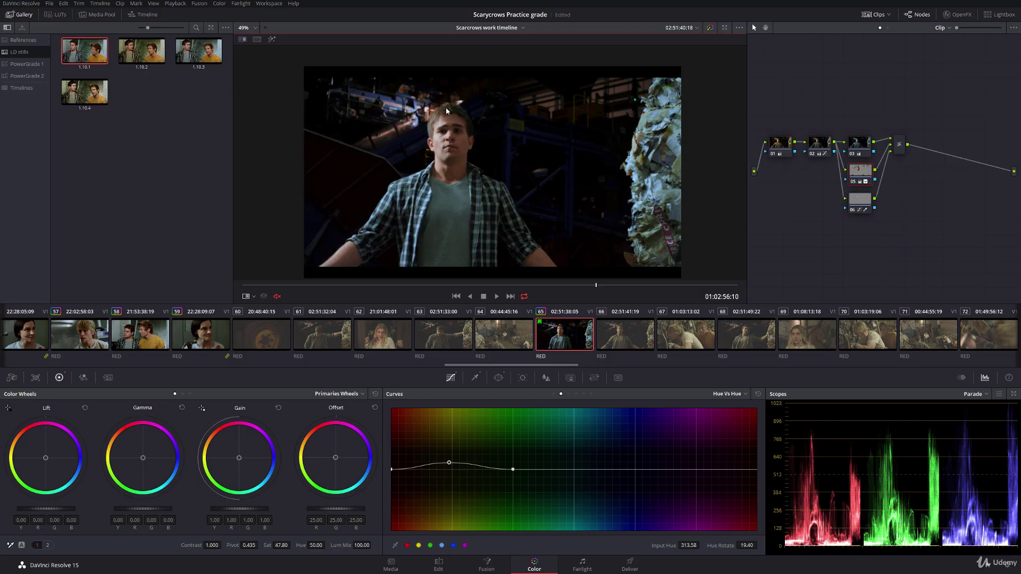
In highlight view, set node 05's qualifier to luminance low 51.7, clean white 33.3 and saturation low 1.0, and return to the normal view
scroll(453, 122, up, 5)
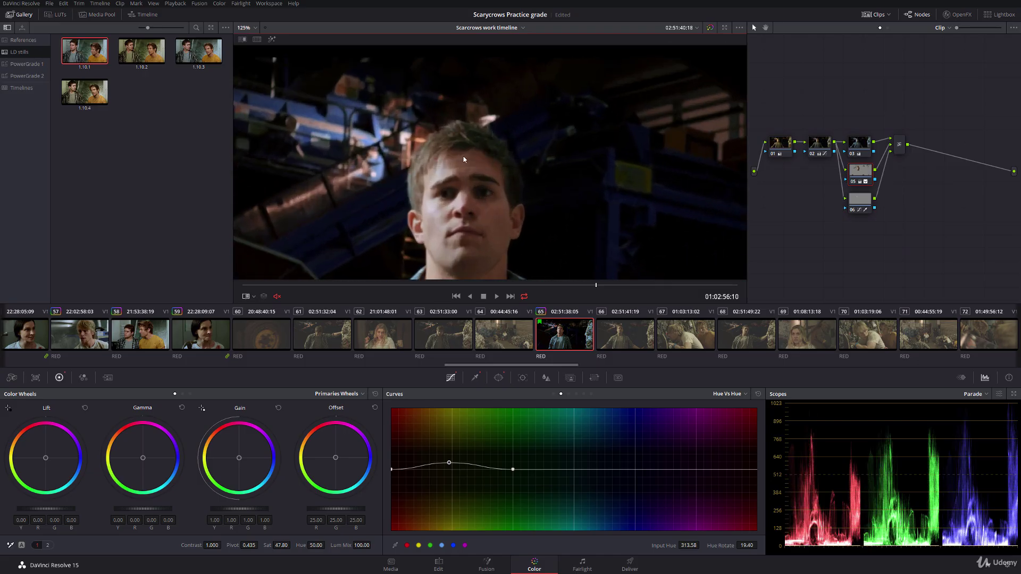
click(271, 39)
click(475, 378)
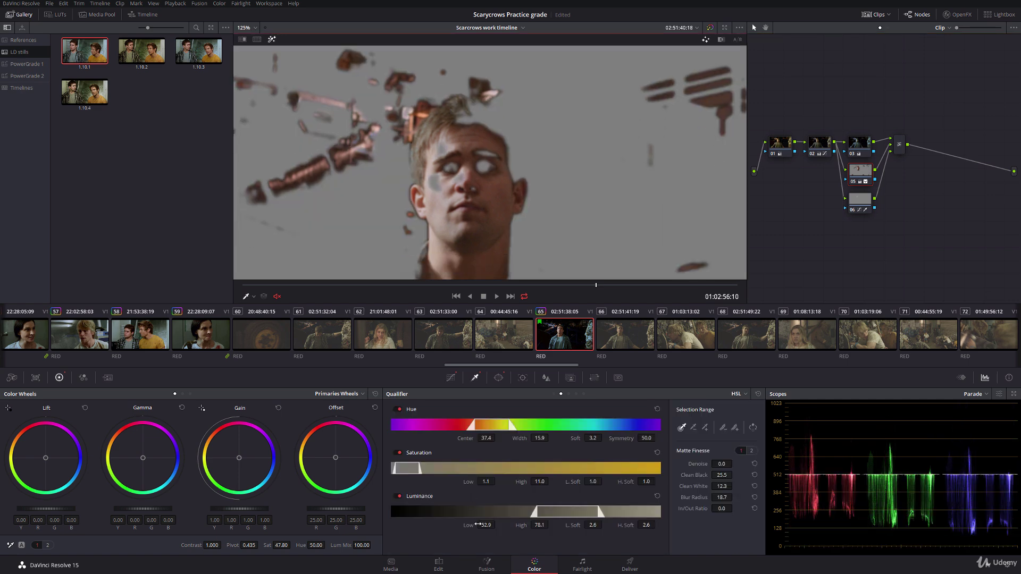
drag(467, 526, 486, 525)
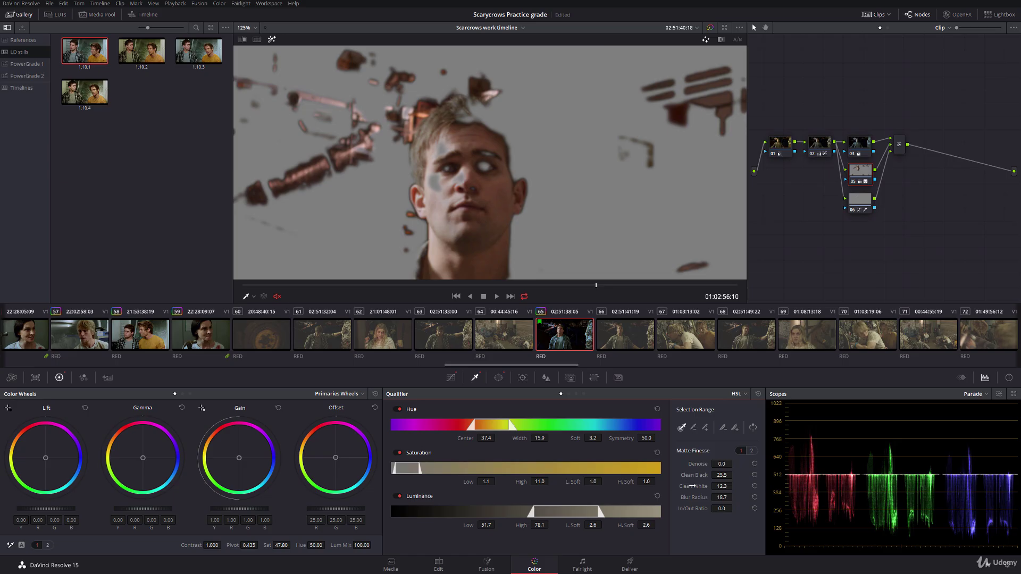
drag(722, 486, 735, 486)
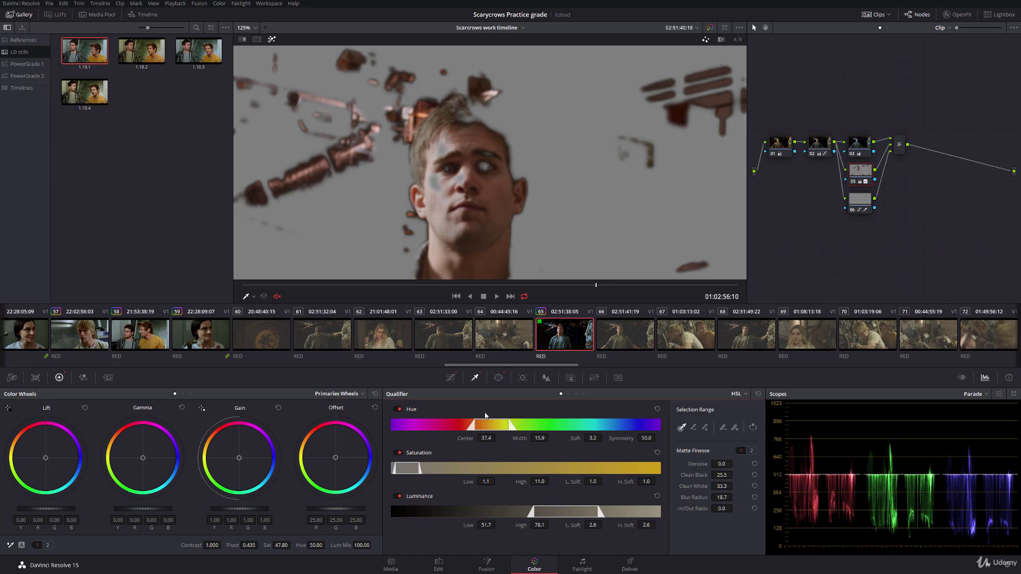
mouse_move(486, 481)
mouse_down()
mouse_move(497, 480)
mouse_move(468, 481)
mouse_up()
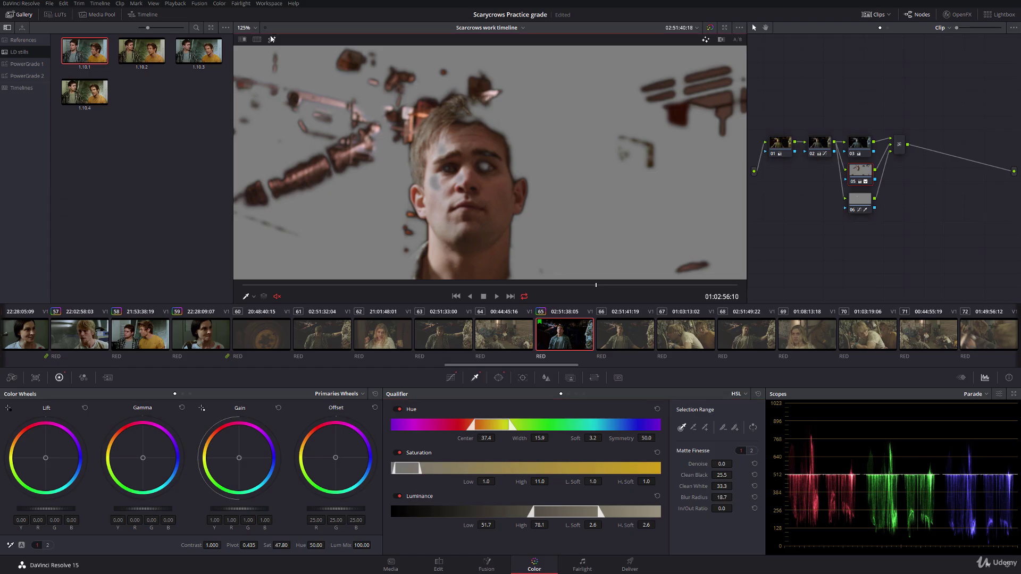
key(shift+h)
scroll(489, 103, down, 3)
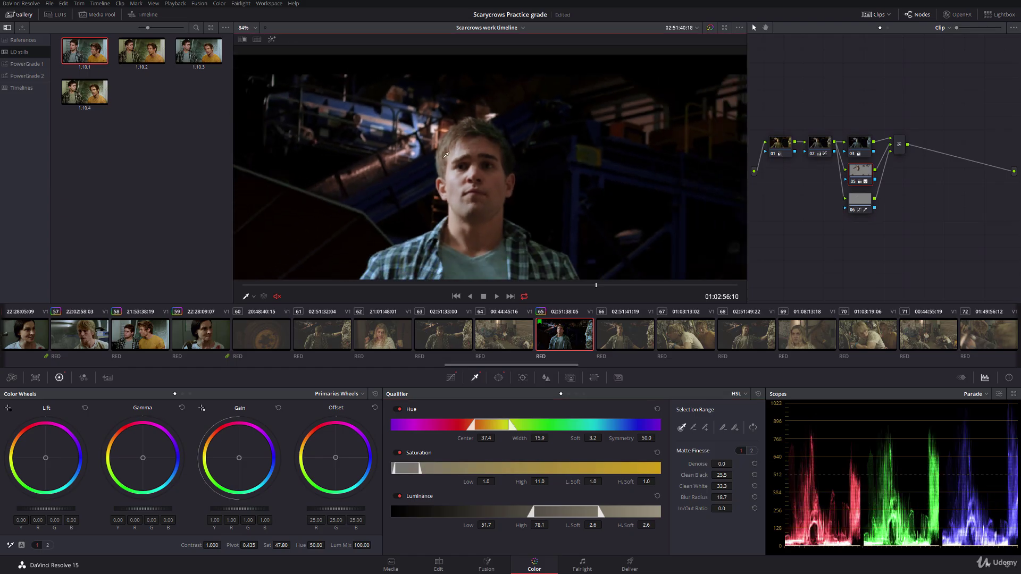
Refine node 05's key in highlight view with luminance high 82.6, low 52.9 and blur radius 29.6, and return to the normal view without overlays
click(271, 39)
scroll(444, 181, up, 5)
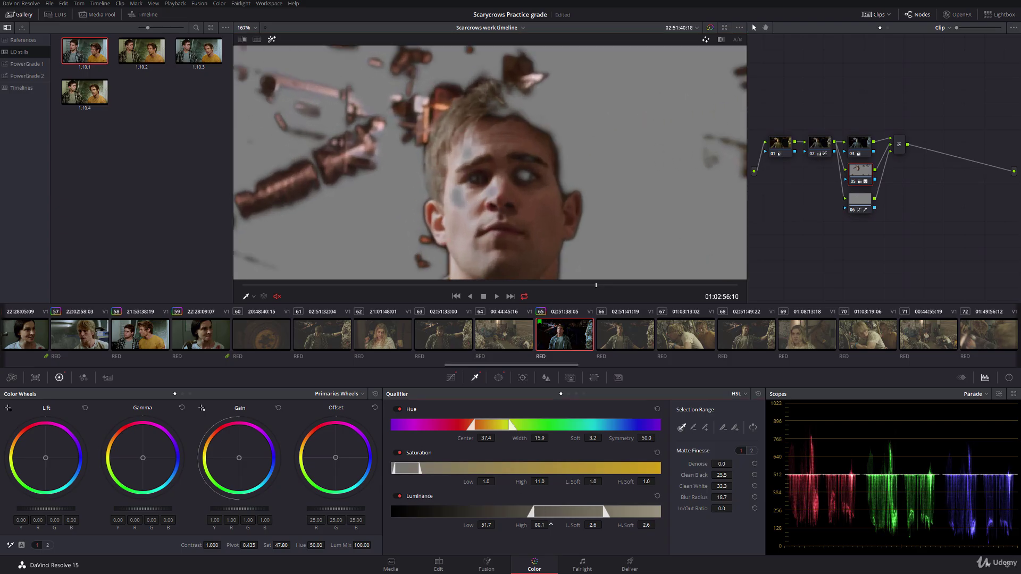
drag(524, 527, 551, 525)
drag(470, 528, 468, 527)
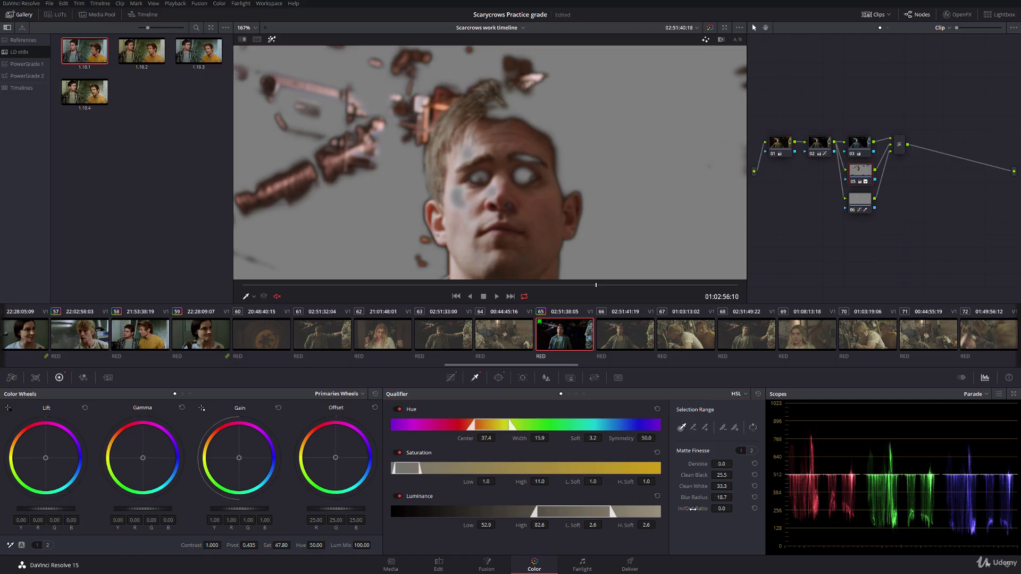
drag(721, 497, 735, 498)
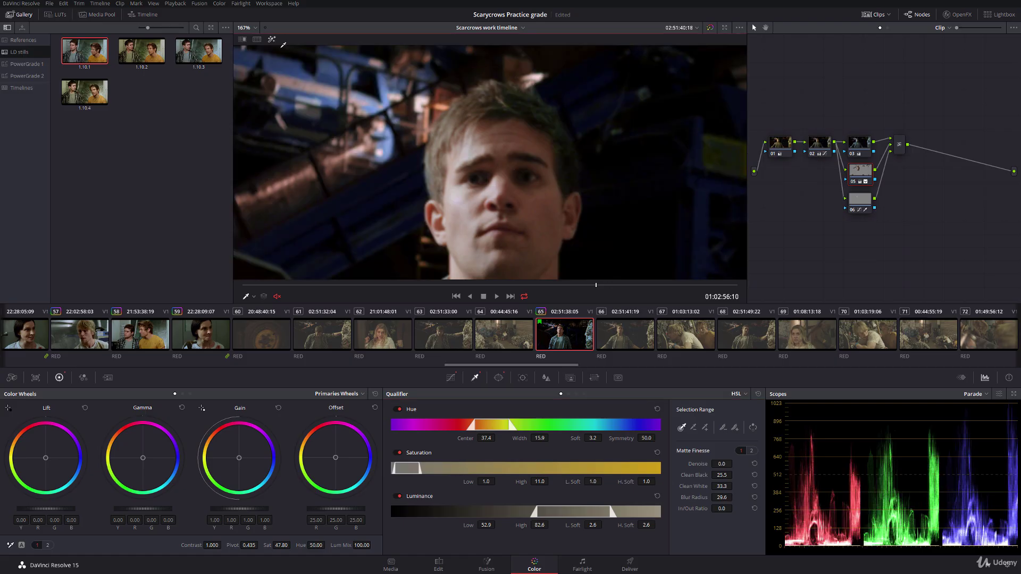
click(271, 38)
scroll(460, 151, down, 3)
scroll(460, 151, down, 5)
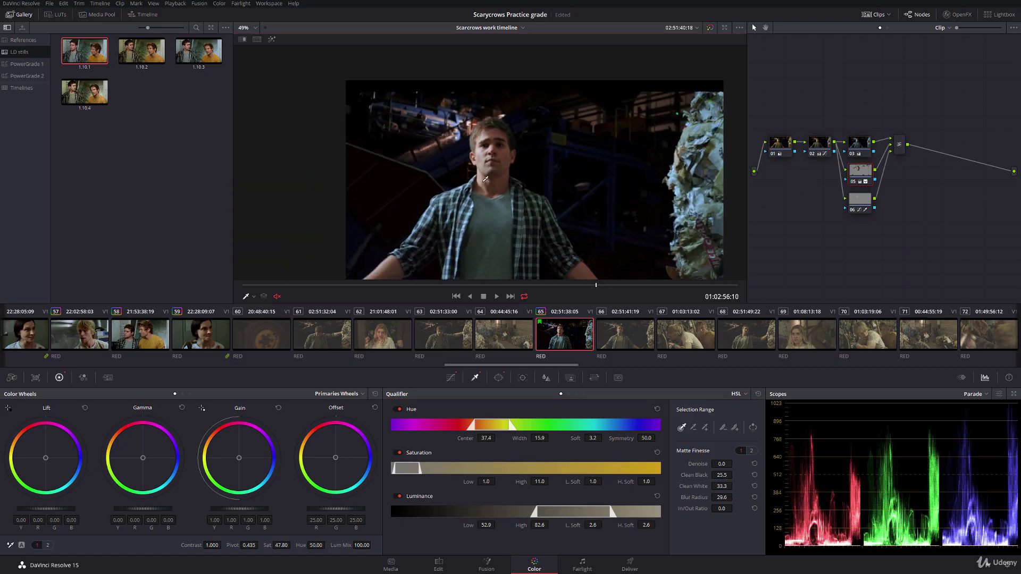
click(253, 296)
click(258, 309)
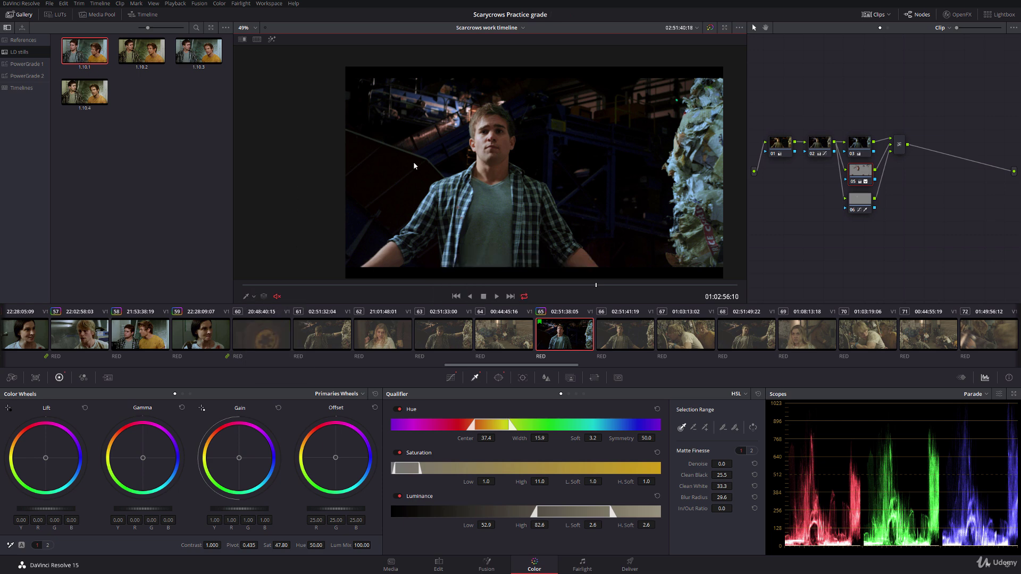
Add a new still album to the gallery and name it "working stills"
right_click(24, 52)
click(36, 55)
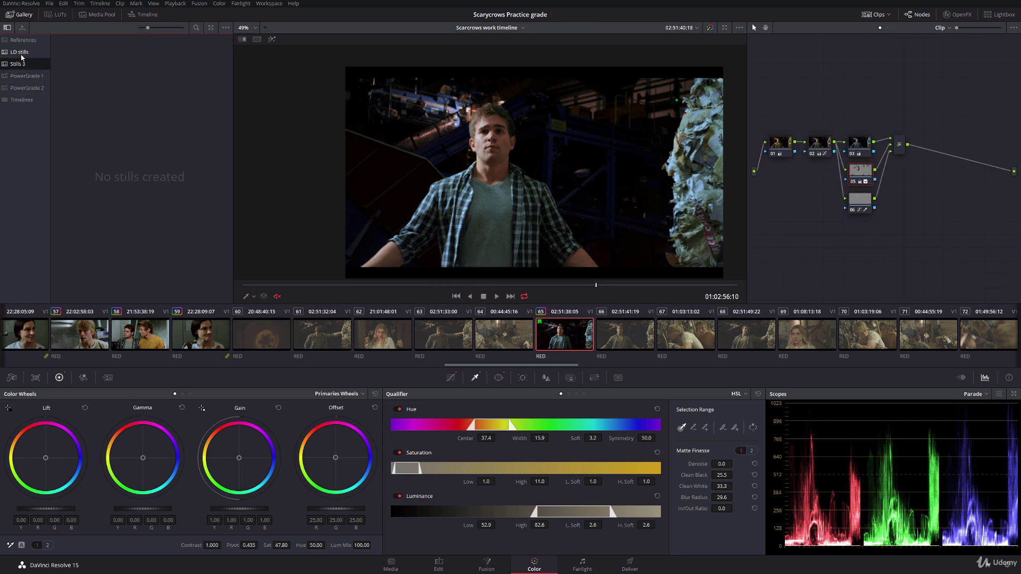
text(working stil)
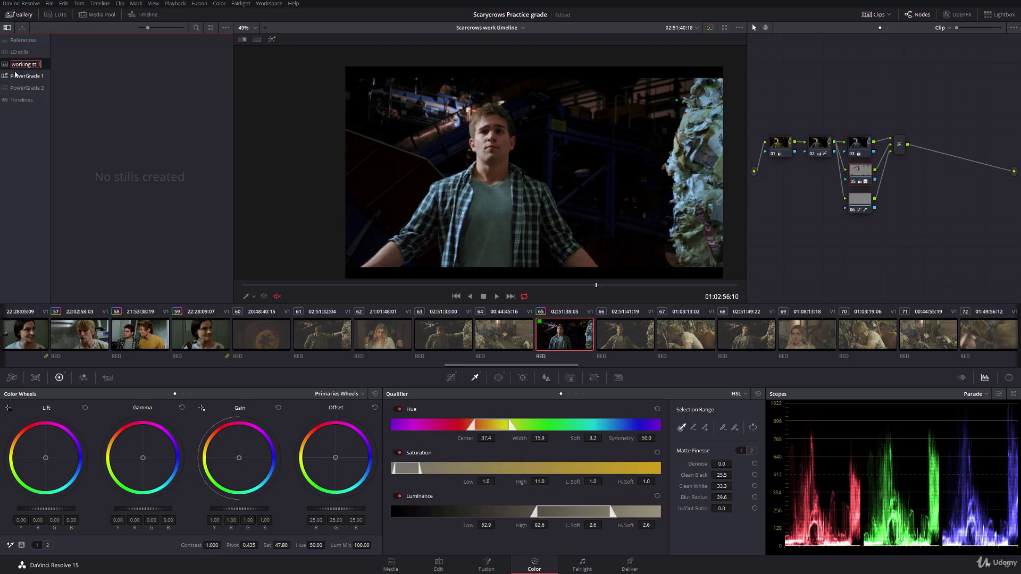
text(ls)
key(Return)
Grab stills of clip 65's grade and clip 59's Group Pre-Clip grade into the working stills album
right_click(505, 138)
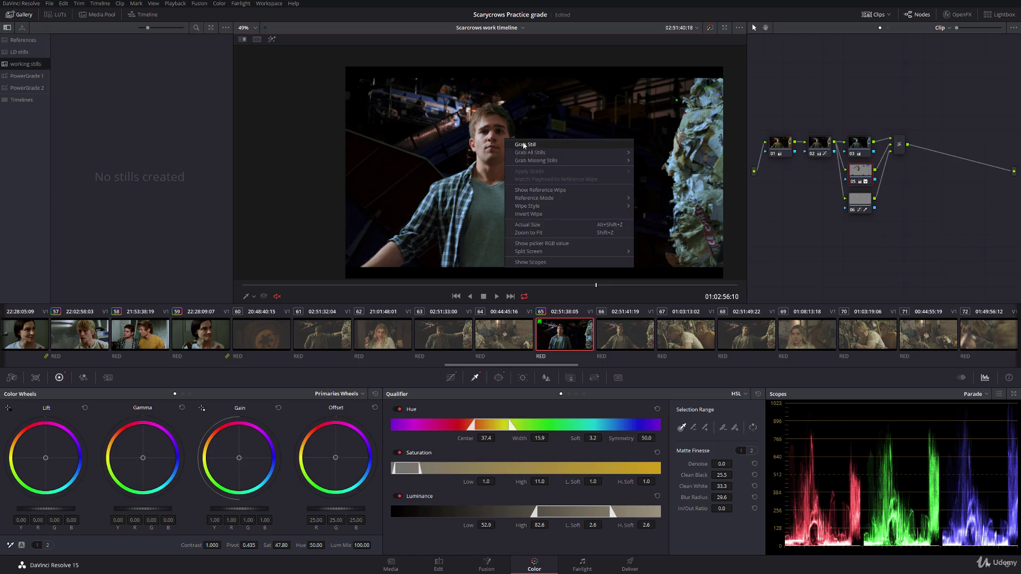
click(524, 145)
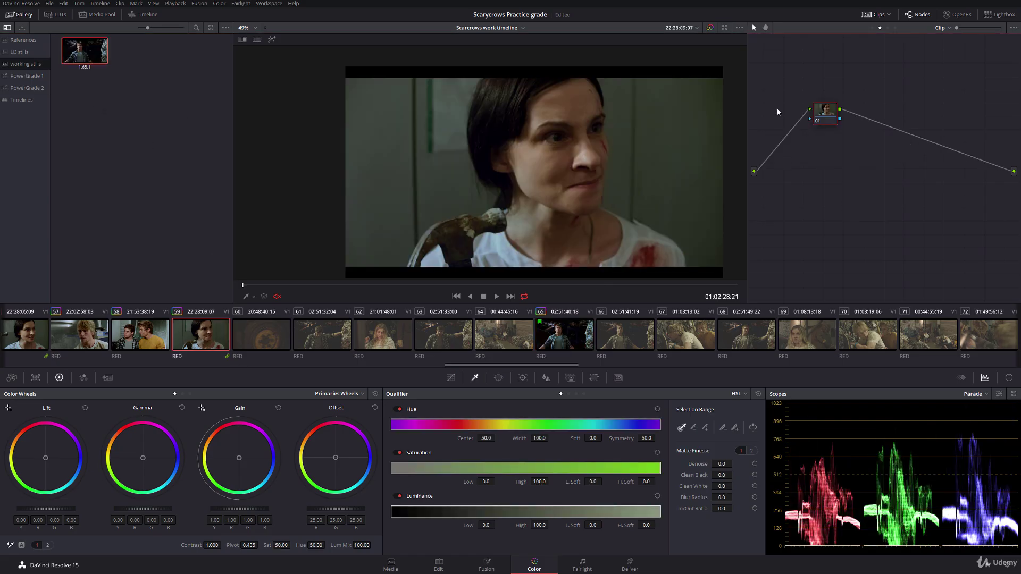
right_click(574, 169)
click(591, 176)
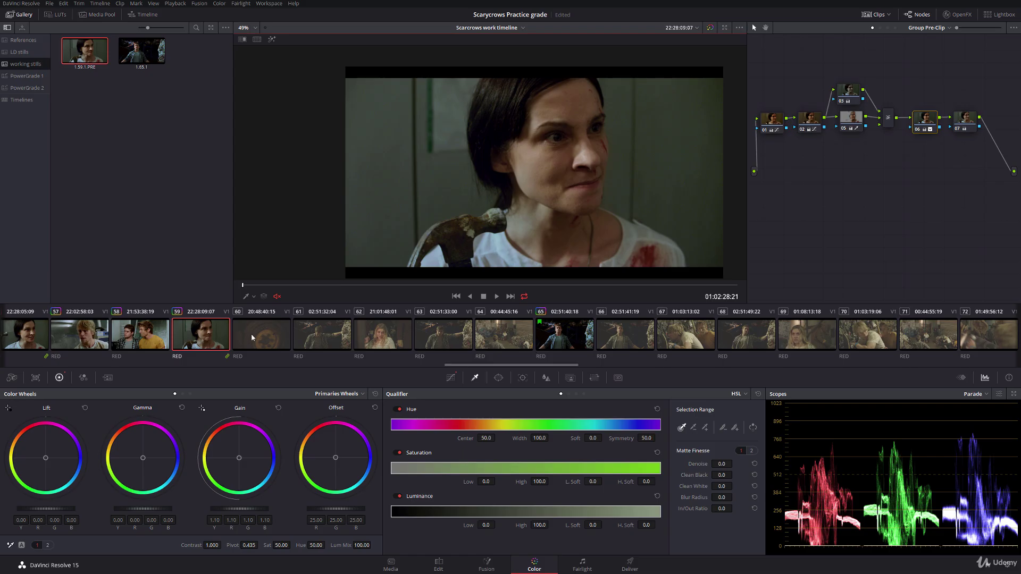
Reset all grades and nodes on clip 65, and reposition its node 01 in the node graph
click(591, 341)
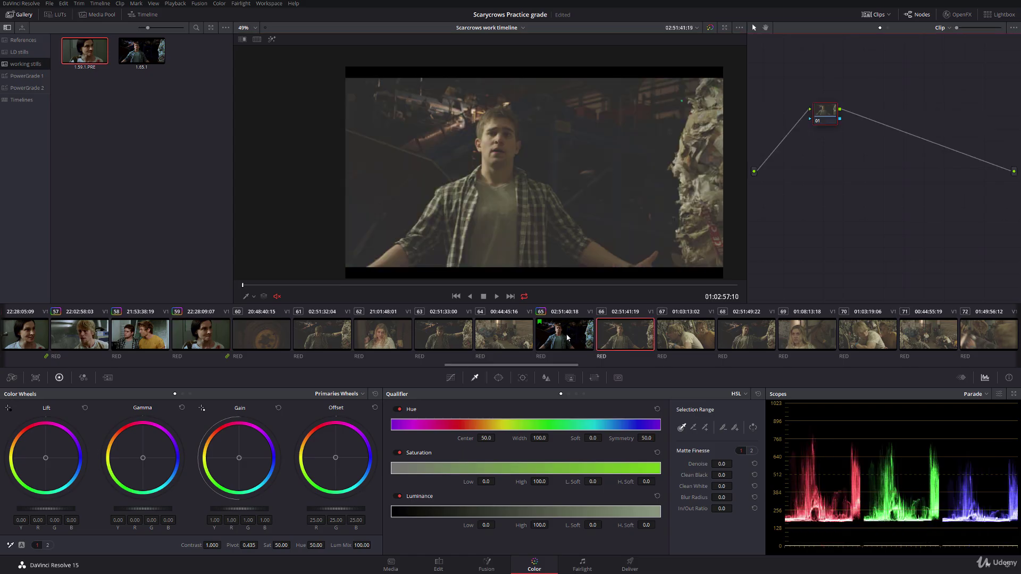
right_click(859, 196)
click(907, 171)
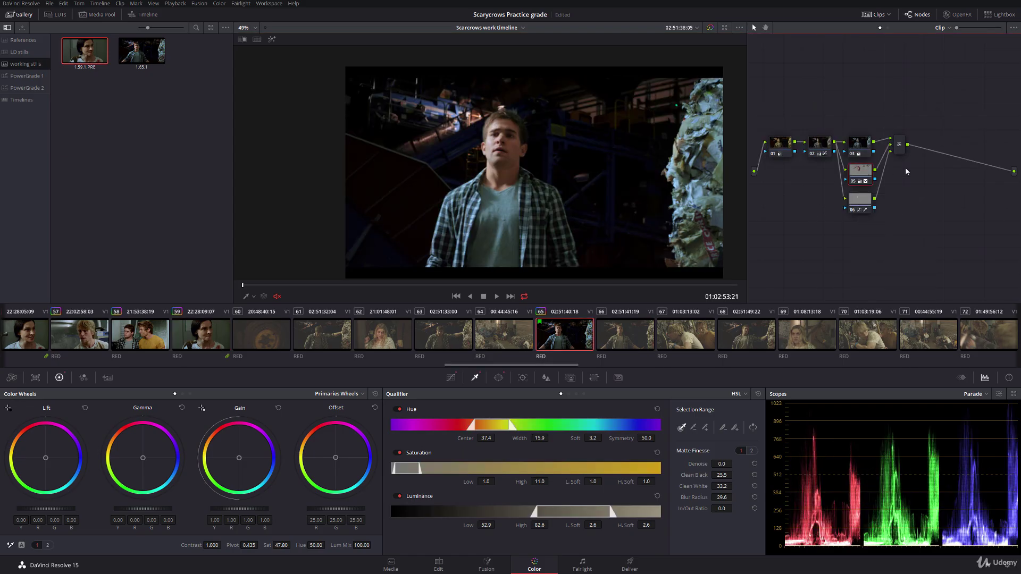
click(899, 145)
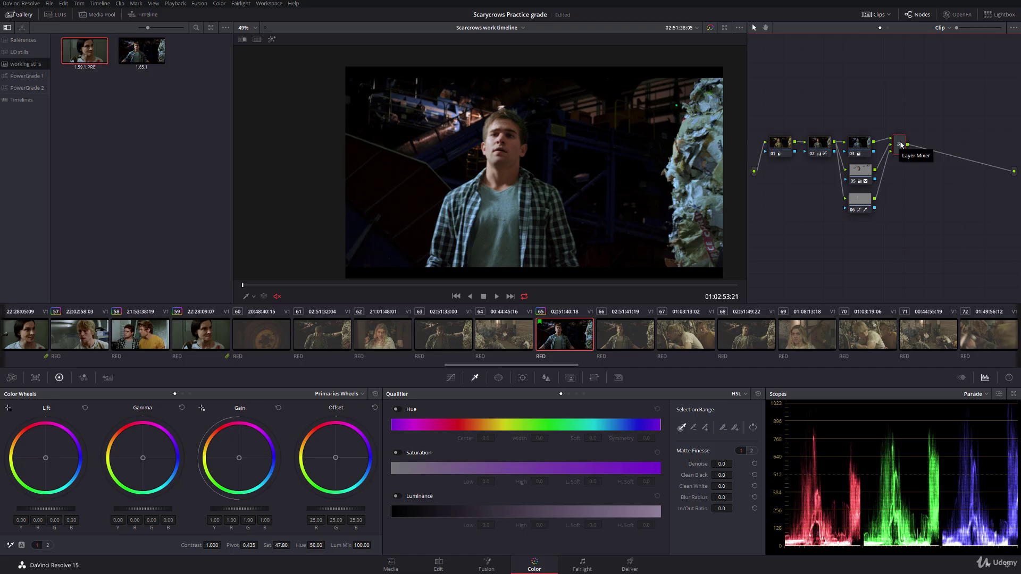
right_click(797, 201)
click(832, 229)
drag(818, 127, 800, 132)
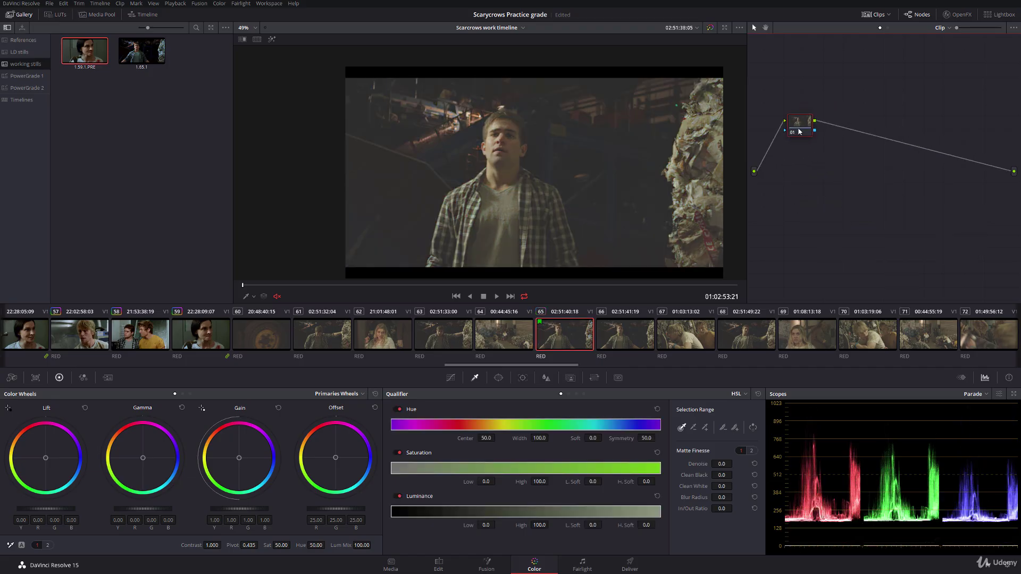
Select the matching warehouse shots of the man, clips 61, 63, 65, 66, 68 and 74
click(316, 341)
ctrl+click(443, 338)
ctrl+click(563, 340)
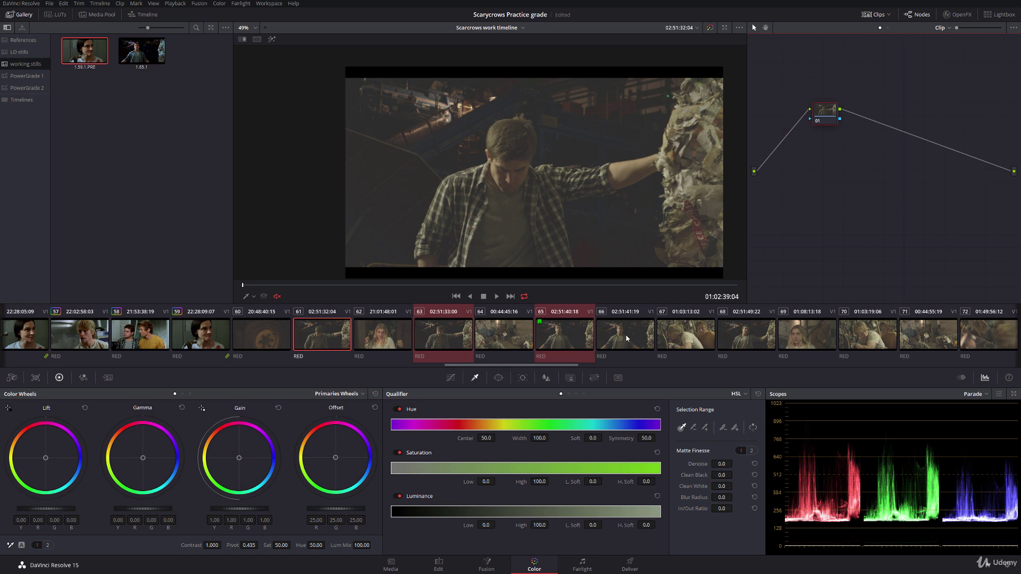
ctrl+click(625, 340)
ctrl+click(741, 338)
drag(553, 362, 684, 367)
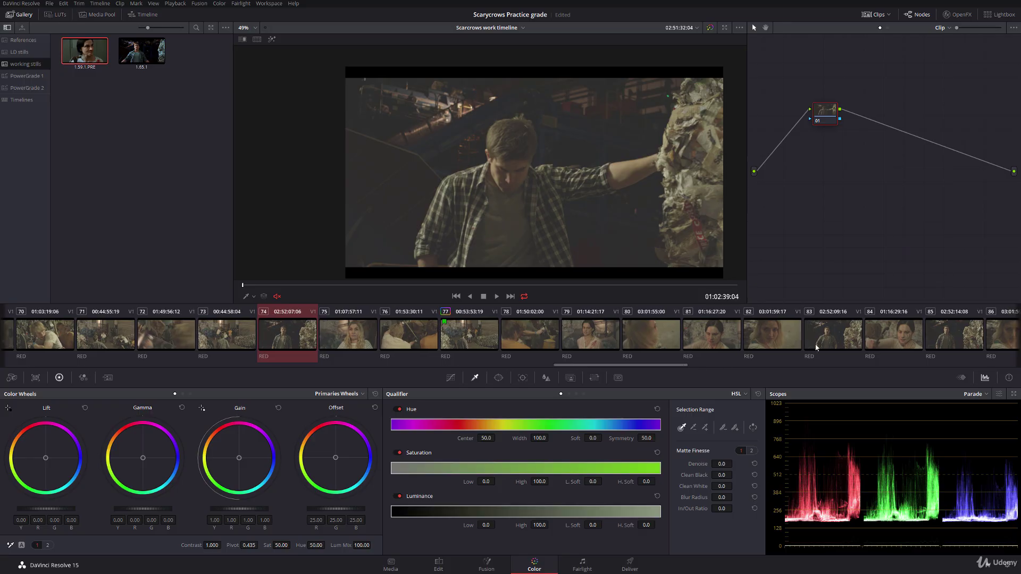
ctrl+click(833, 335)
ctrl+click(954, 335)
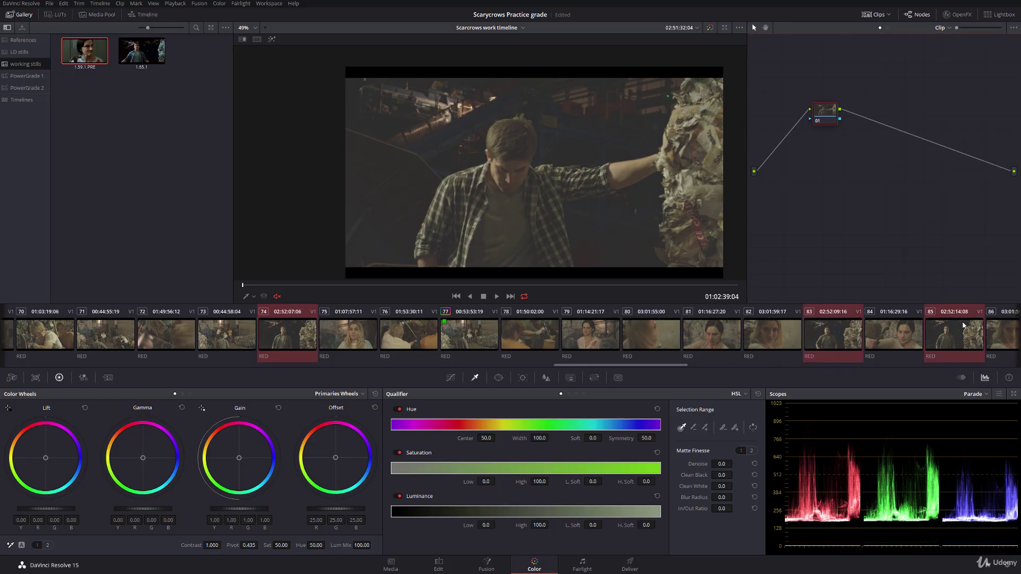
ctrl+click(821, 339)
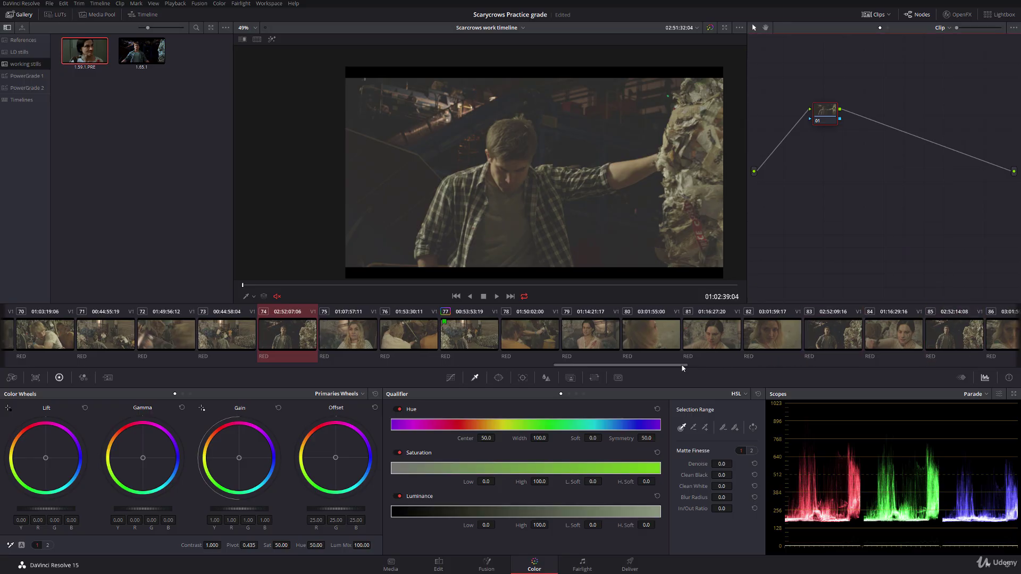
Add the selected warehouse clips to a new group named "Actor 1 M"
drag(683, 368, 546, 349)
click(751, 340)
right_click(477, 337)
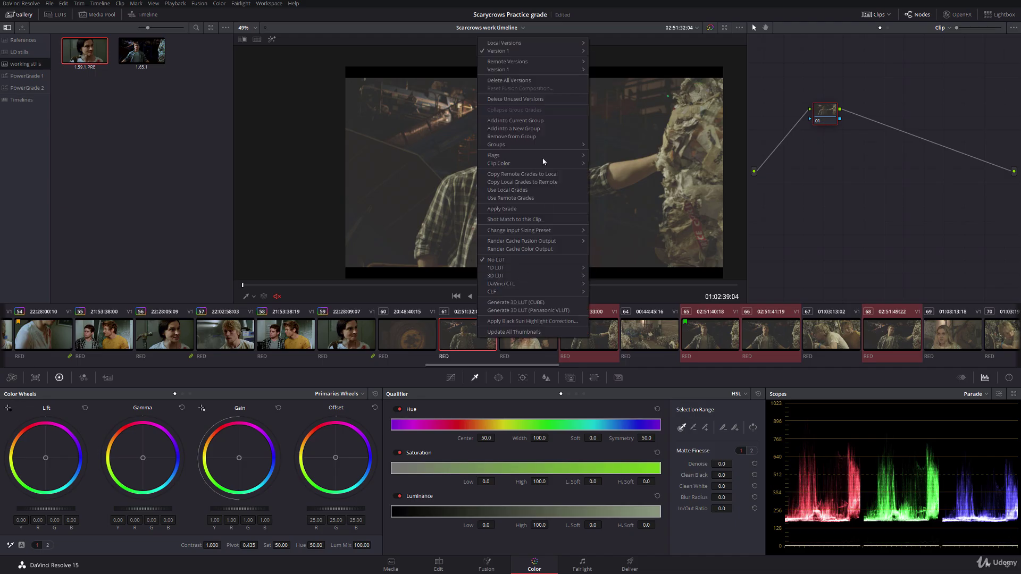
click(536, 130)
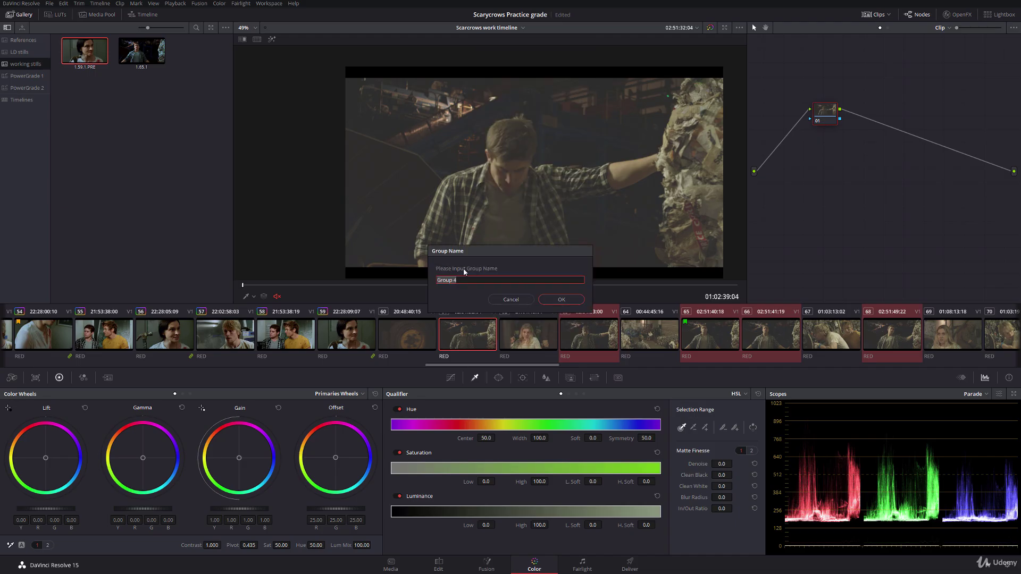
text(Actor 1 M)
click(560, 301)
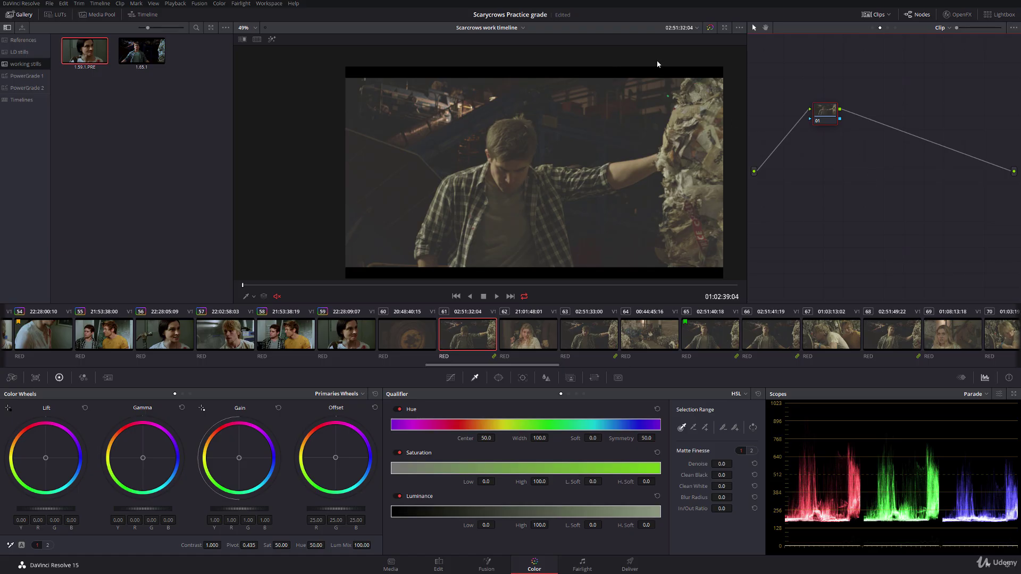
Apply the saved still 1.65.1 to the group's Group Pre-Clip node graph and scrub through clip 61
click(871, 28)
double_click(151, 48)
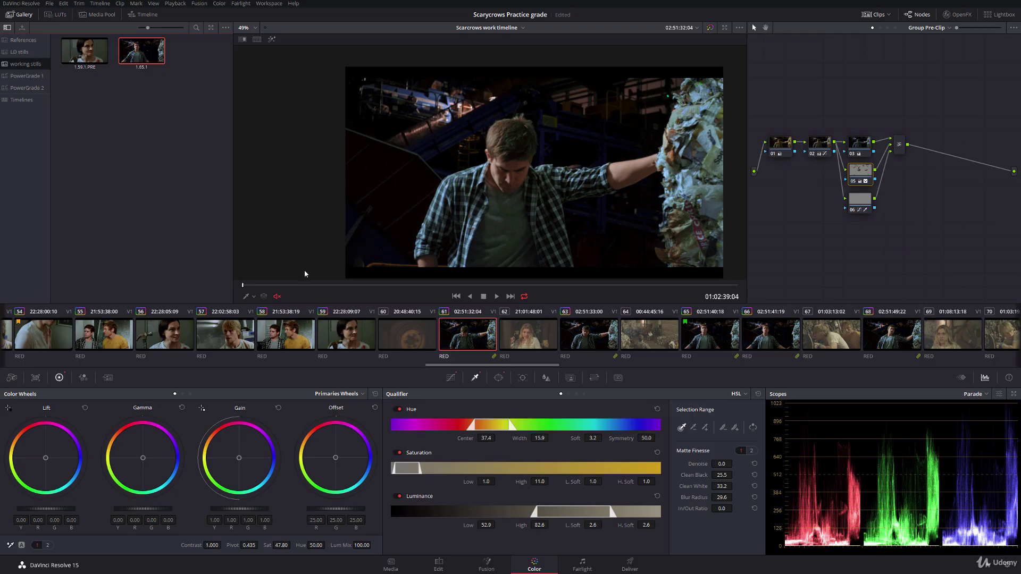
drag(283, 287, 790, 276)
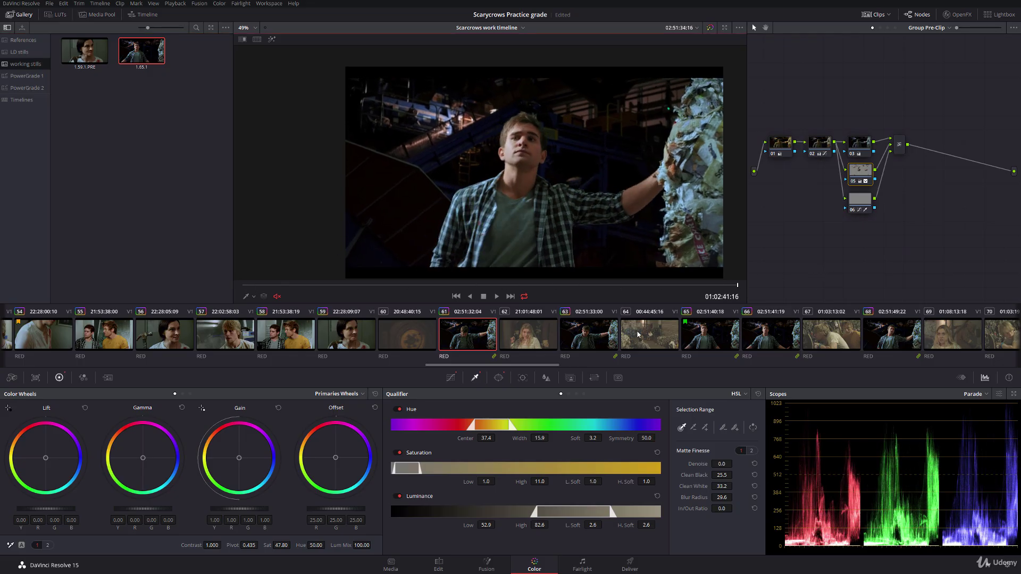
Review the shared group grade across clips 63, 65, 66 and 68, and return to scrub through clip 61
click(589, 333)
drag(399, 289, 808, 273)
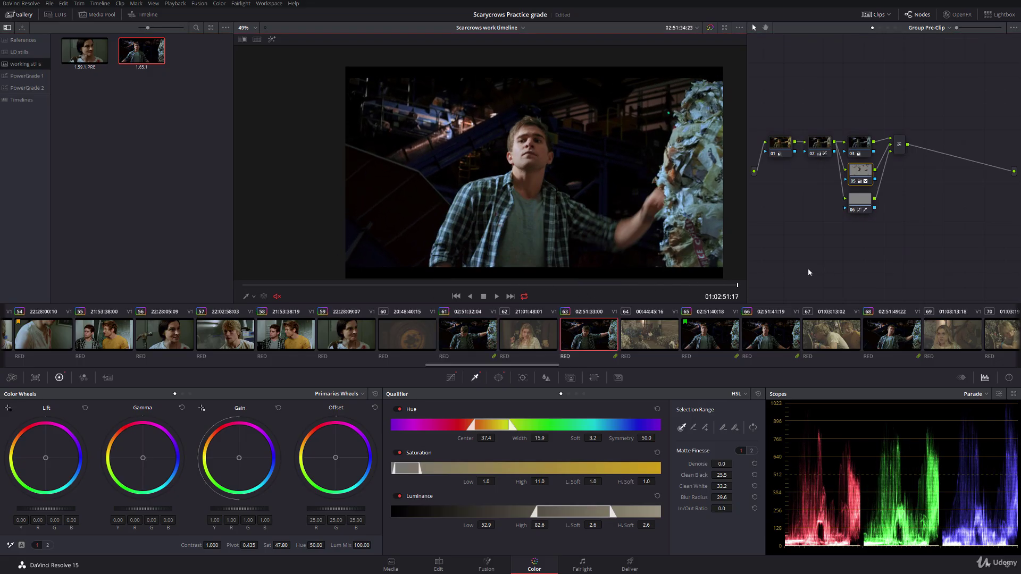
click(702, 334)
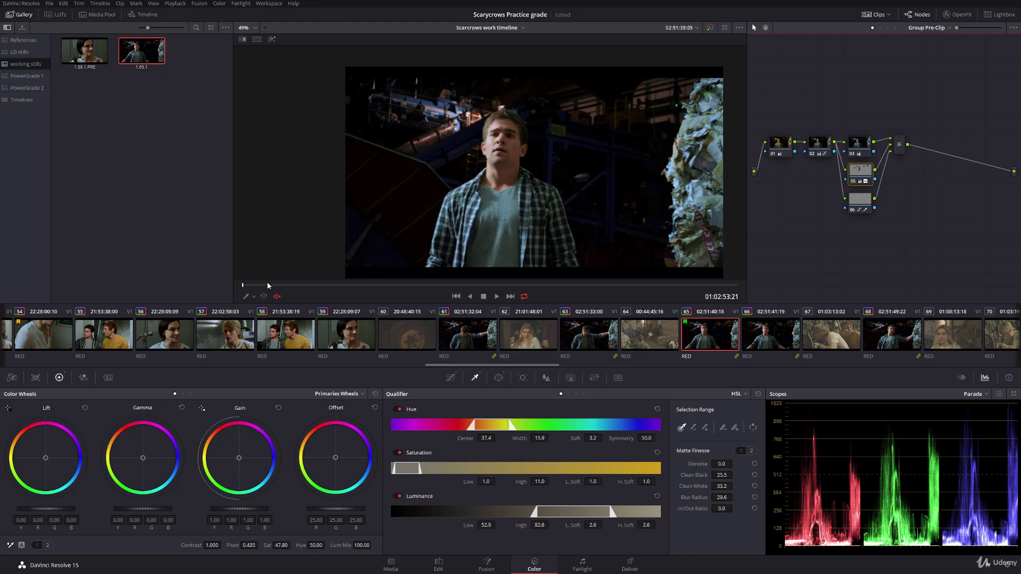
drag(267, 285, 787, 292)
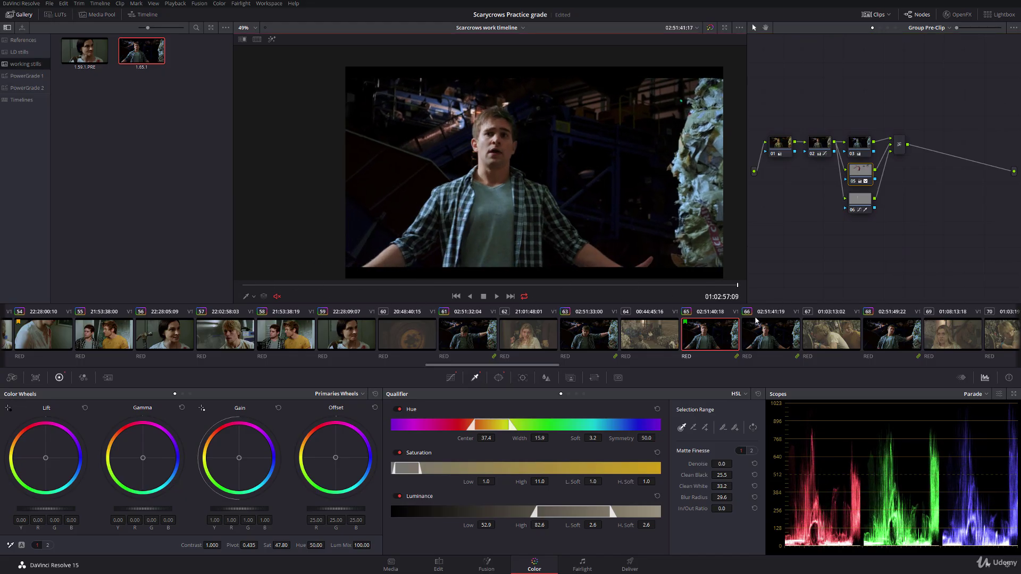
click(768, 330)
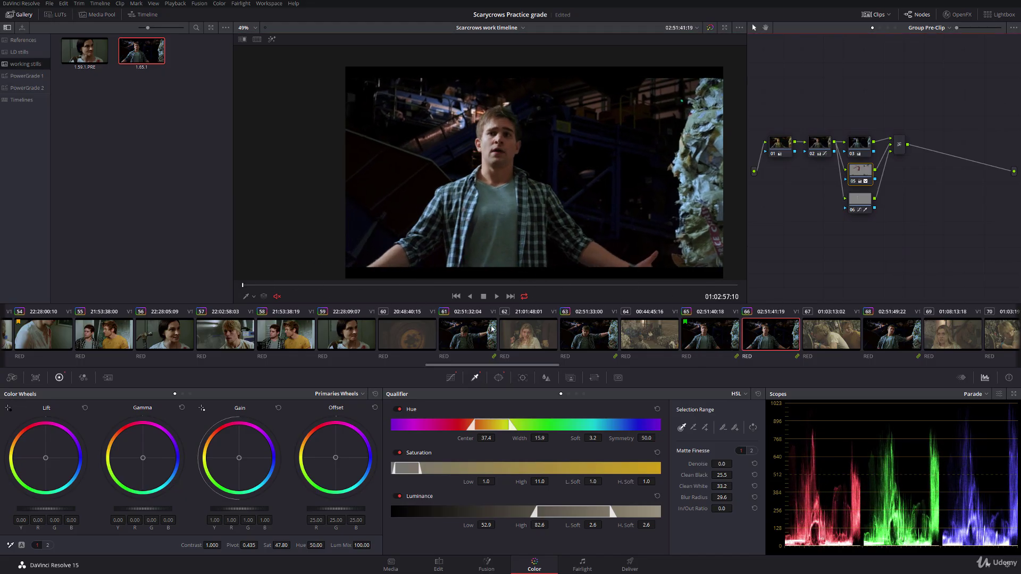
drag(364, 291, 827, 287)
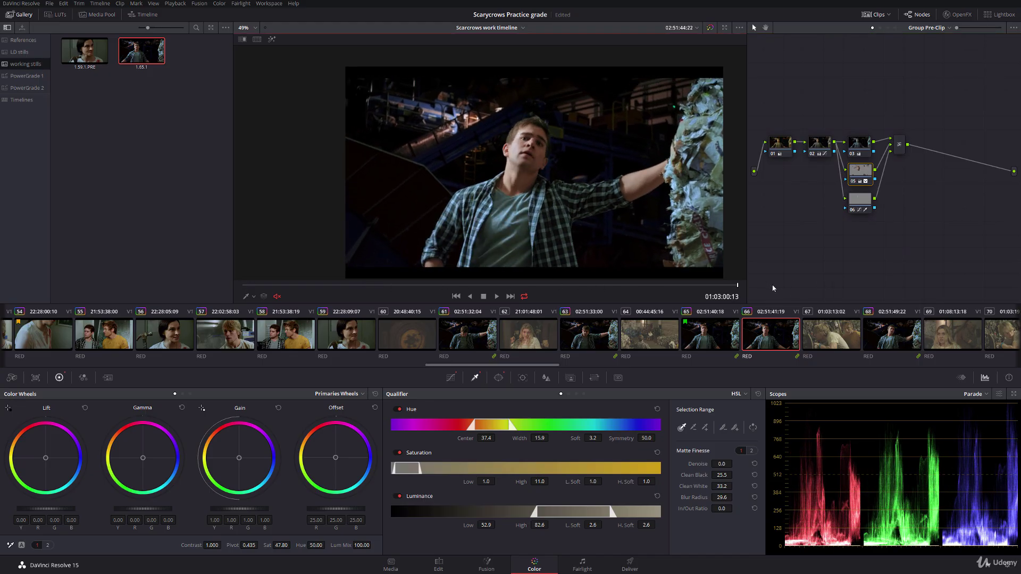
click(891, 332)
click(459, 333)
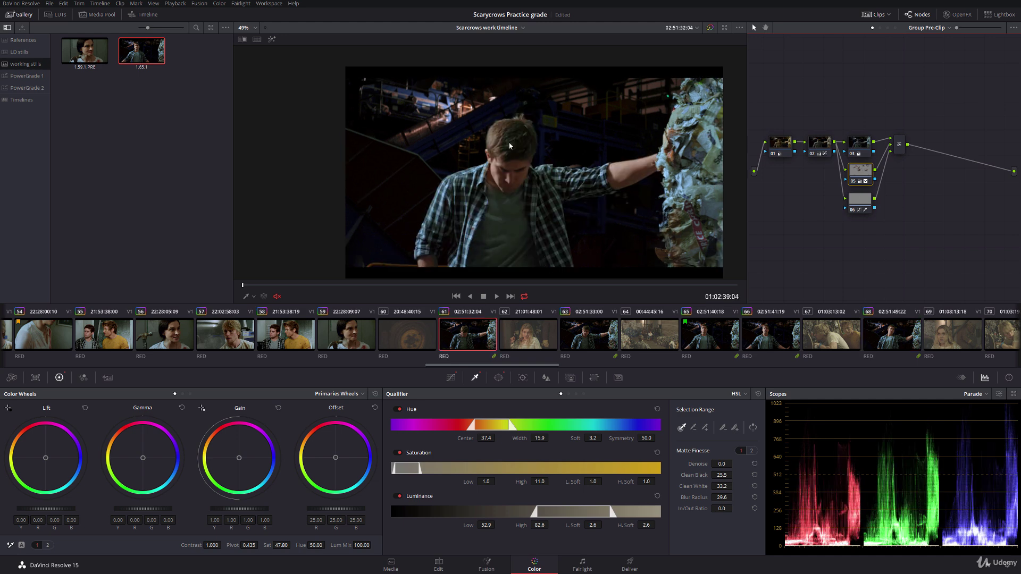
drag(327, 288, 856, 294)
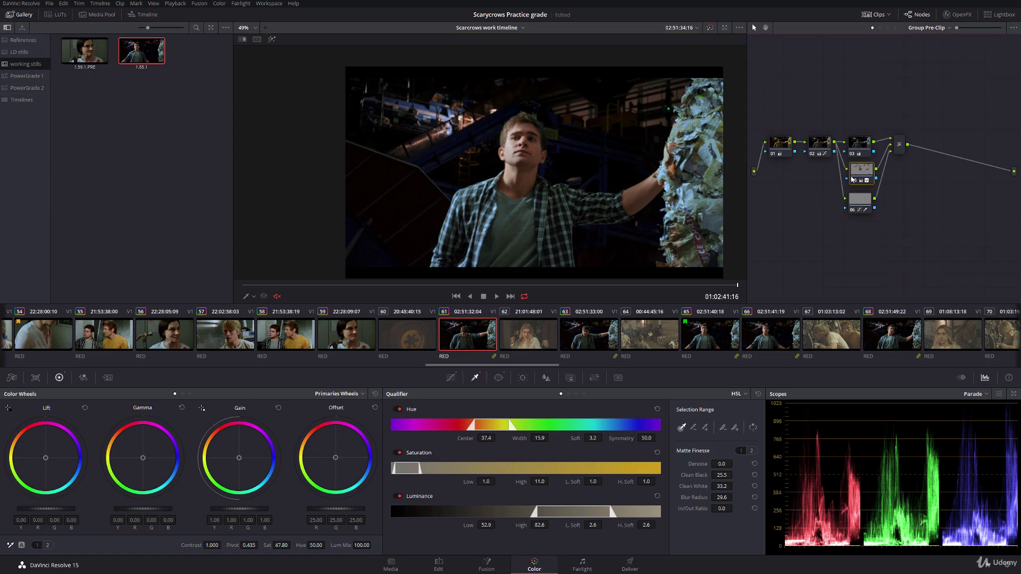
With the matte highlighted at 01:02:39:22 of clip 61, widen node 05's skin key to Saturation Low 0.3 and Luminance Low 48.0
click(271, 39)
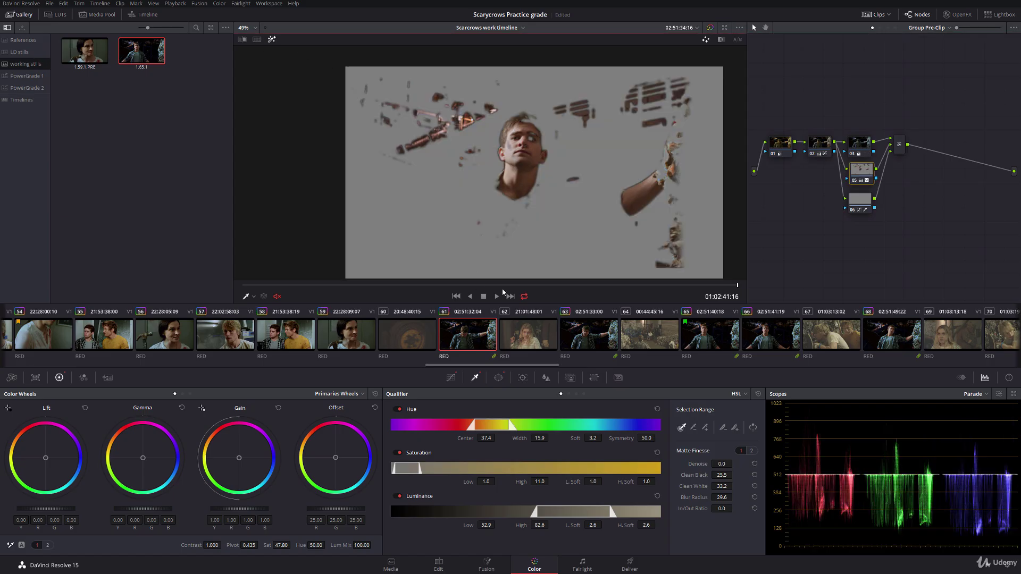
click(444, 286)
drag(442, 286, 392, 285)
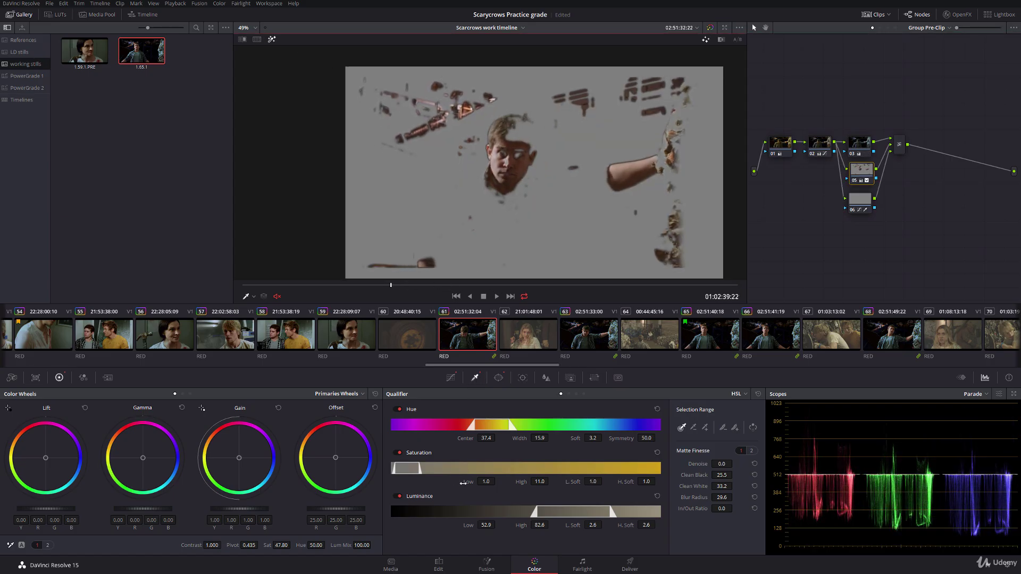
drag(463, 483, 459, 484)
drag(471, 522, 491, 525)
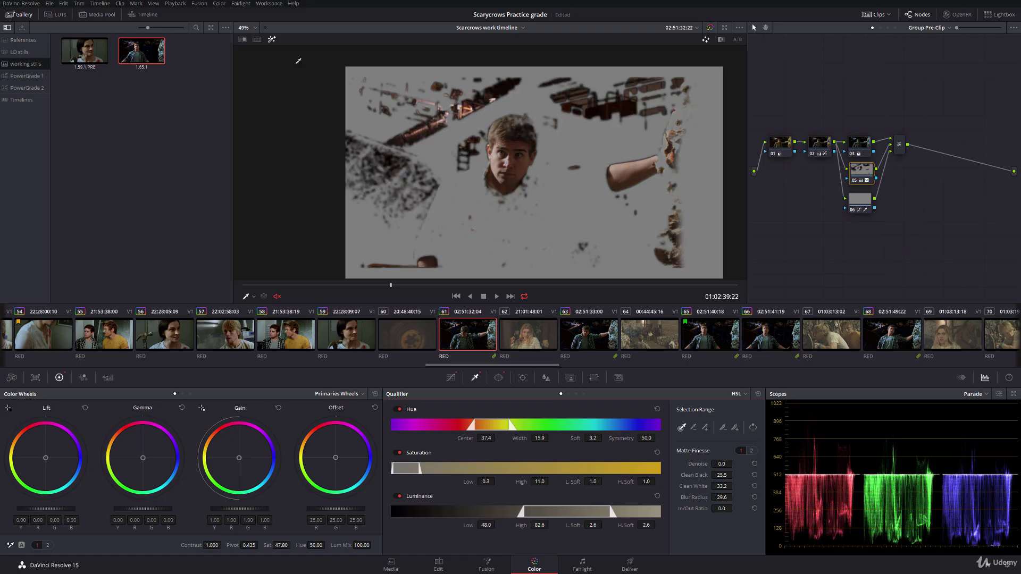
Examine node 05's skin key on clip 61 by toggling the highlight and the node, viewing it full screen and up close
click(272, 40)
click(272, 39)
click(272, 39)
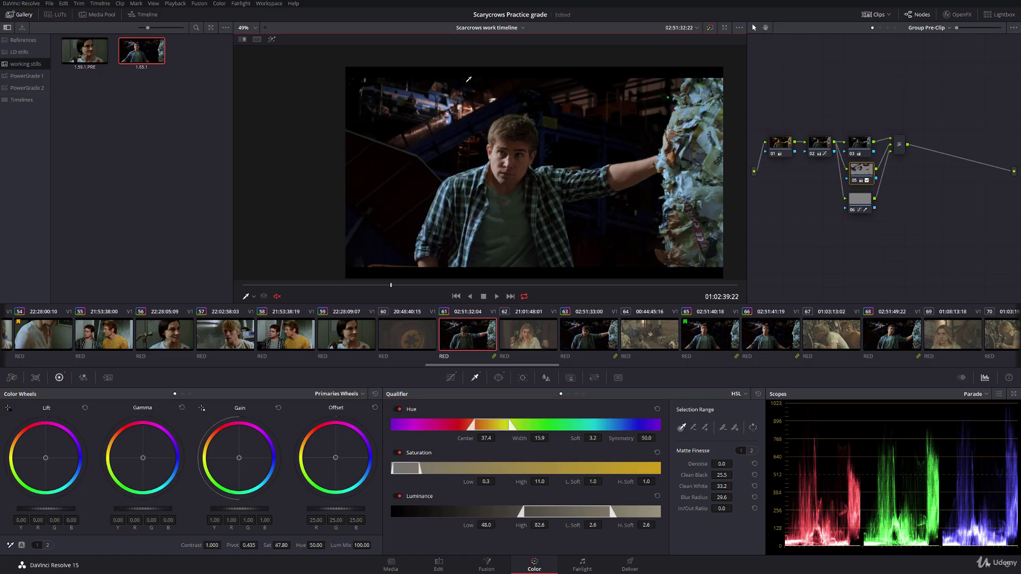
click(855, 182)
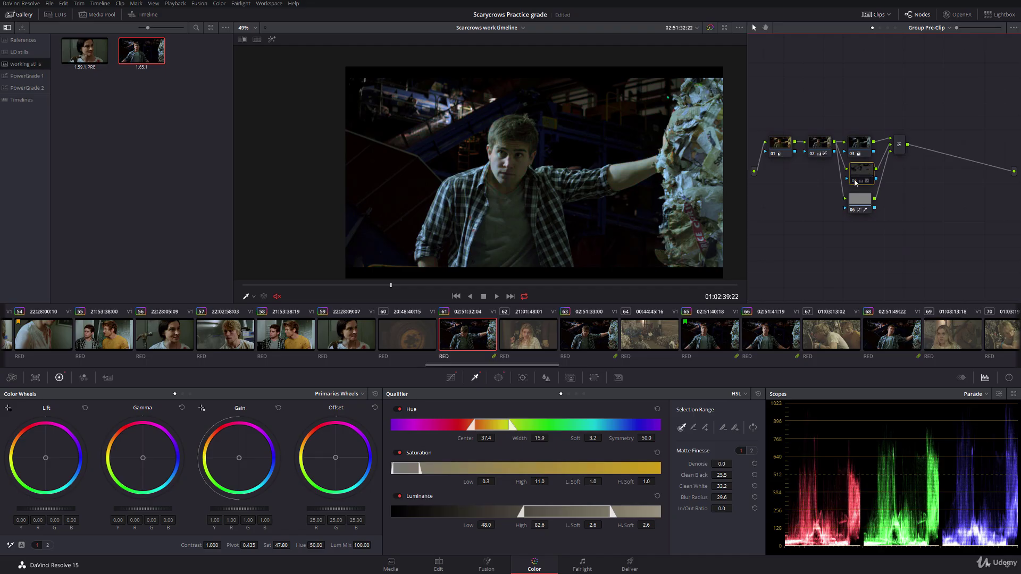
key(ctrl+f)
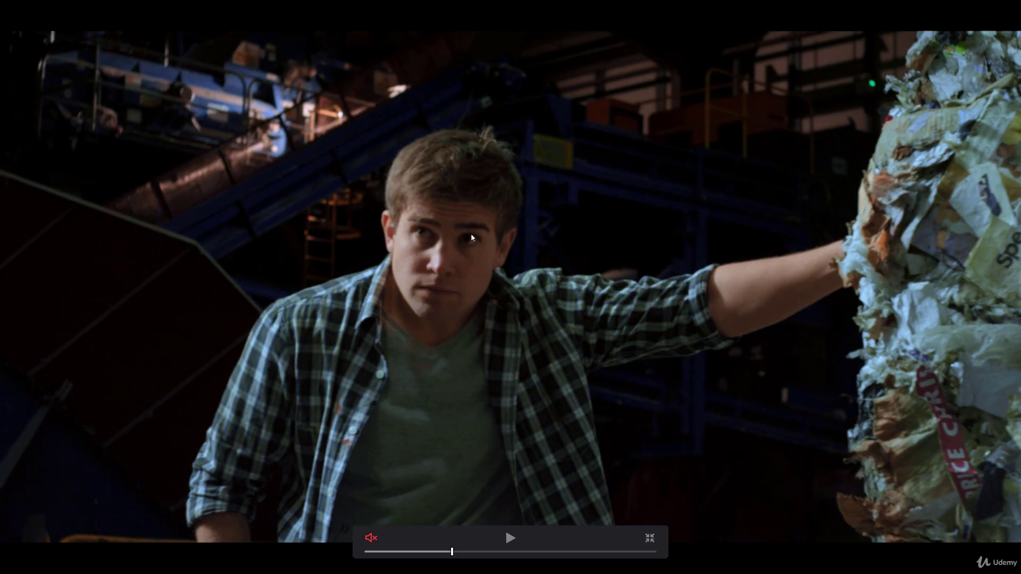
key(ctrl+f)
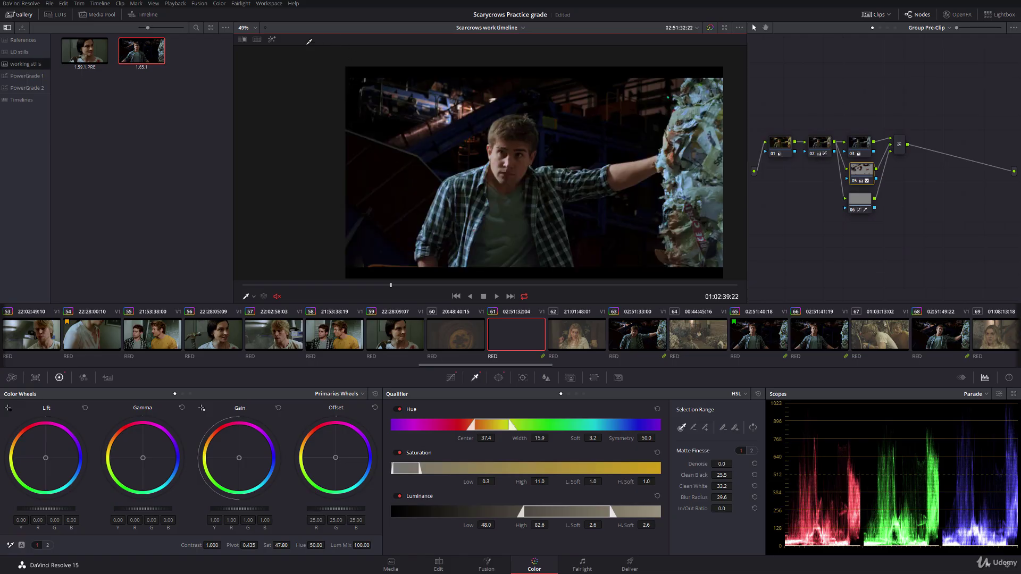
key(shift+h)
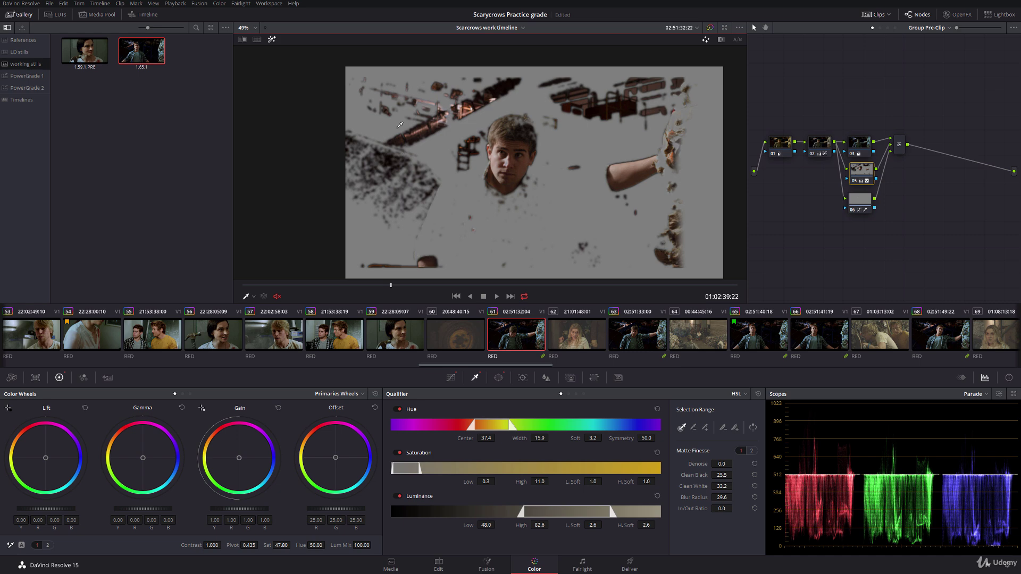
click(272, 39)
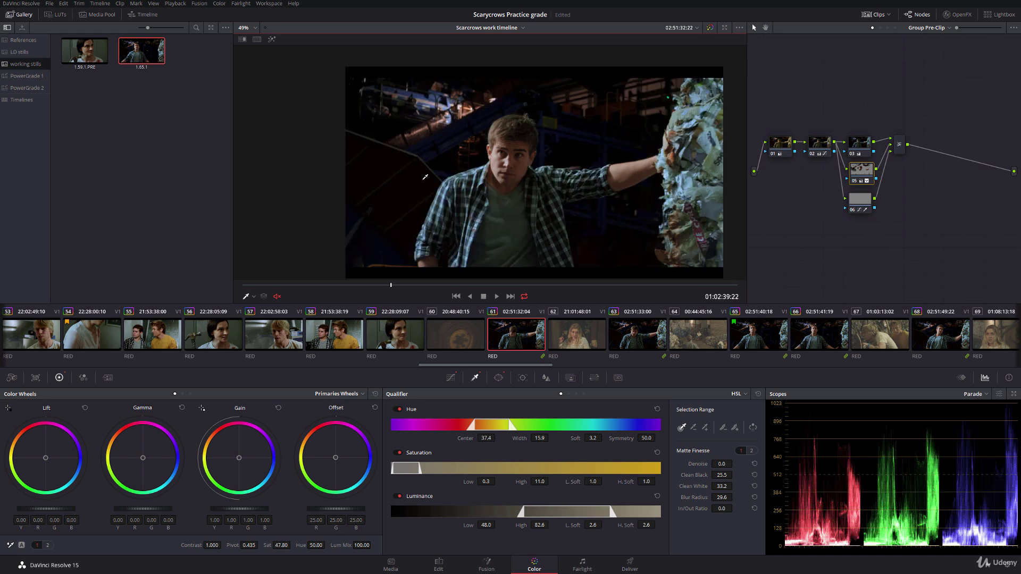
scroll(501, 170, up, 3)
scroll(500, 170, up, 5)
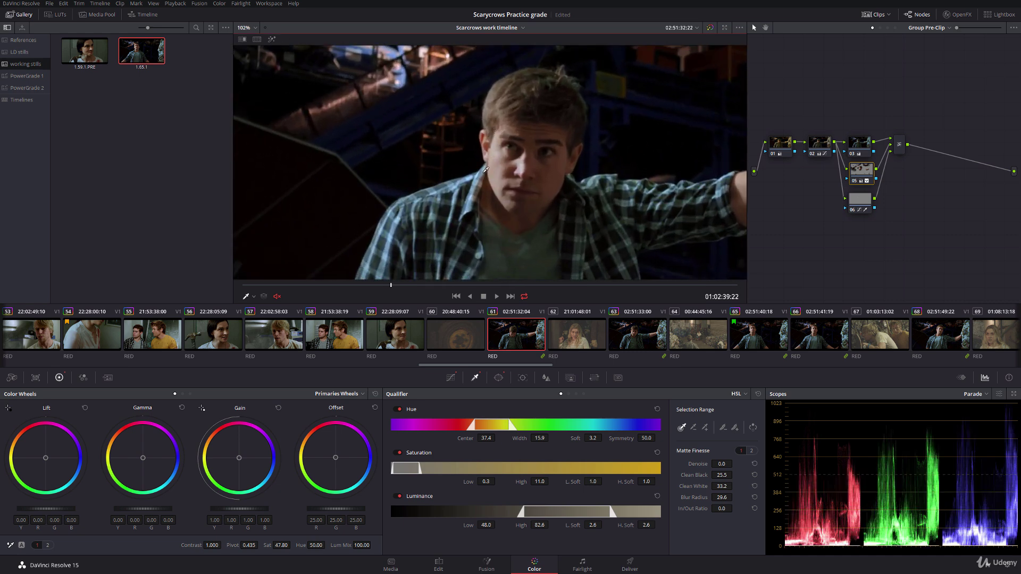
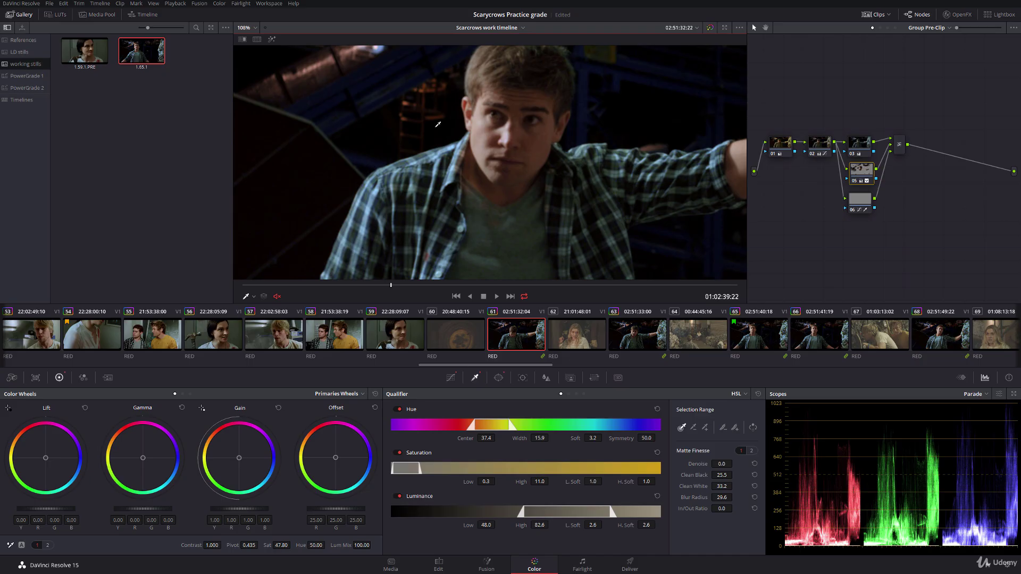
Try node 05's key at Hue Center 36.3, Saturation Low 0.4, Luminance Low 47.3, Clean White 40.4 and Blur Radius 83.1, and undo it
click(272, 39)
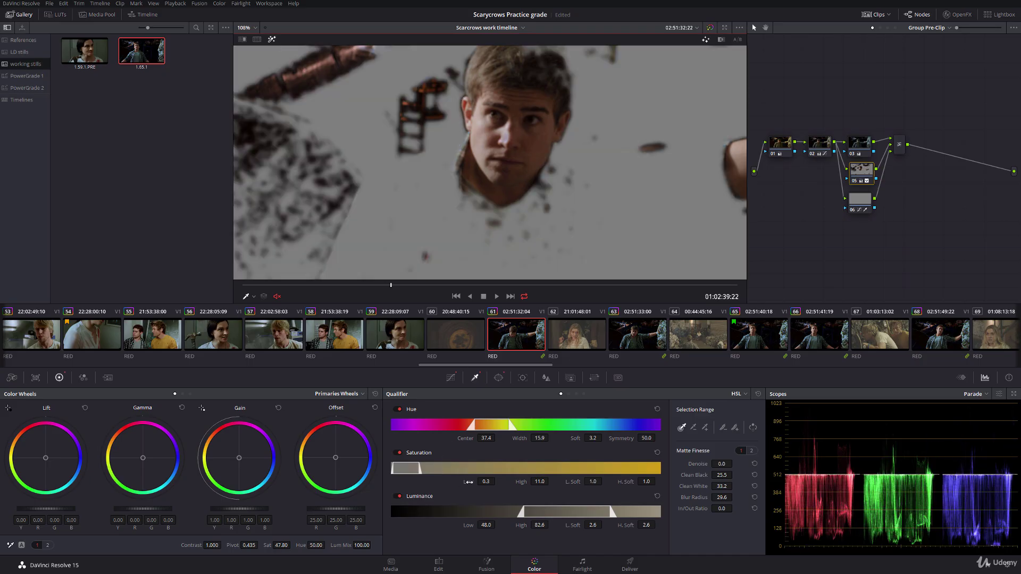
drag(469, 482, 498, 482)
drag(497, 438, 497, 438)
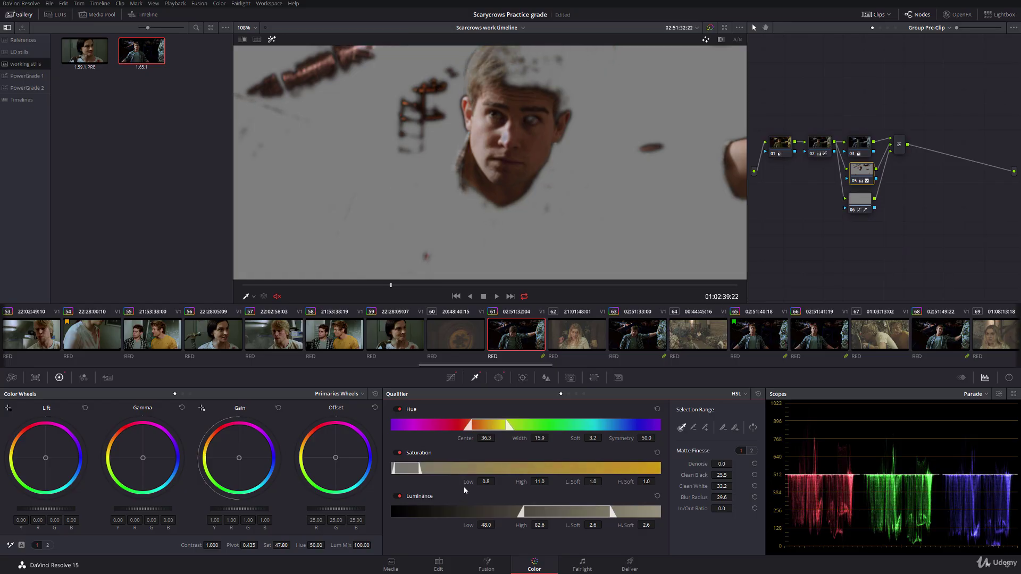
drag(486, 482, 484, 481)
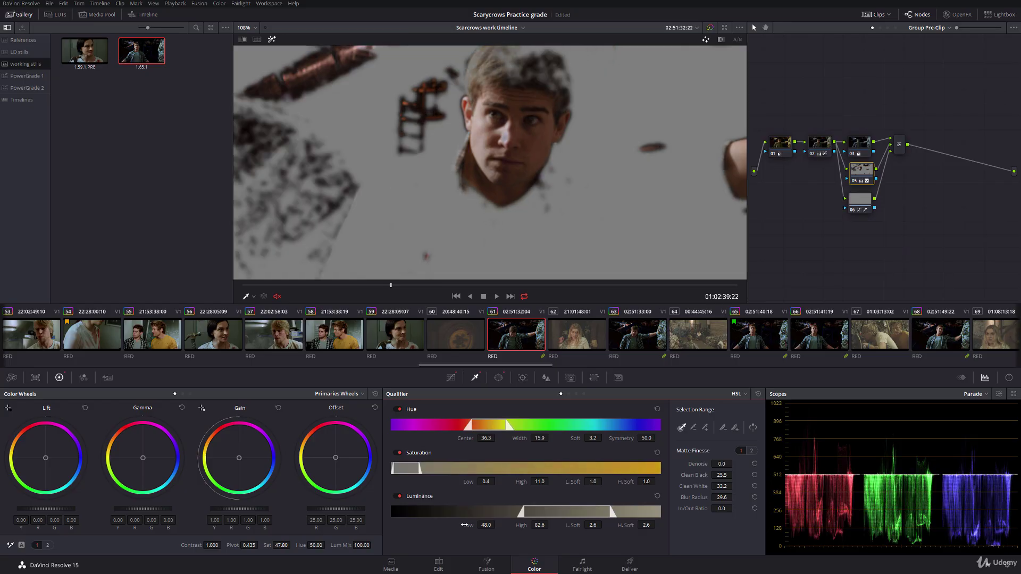
drag(523, 511, 519, 512)
drag(690, 486, 735, 497)
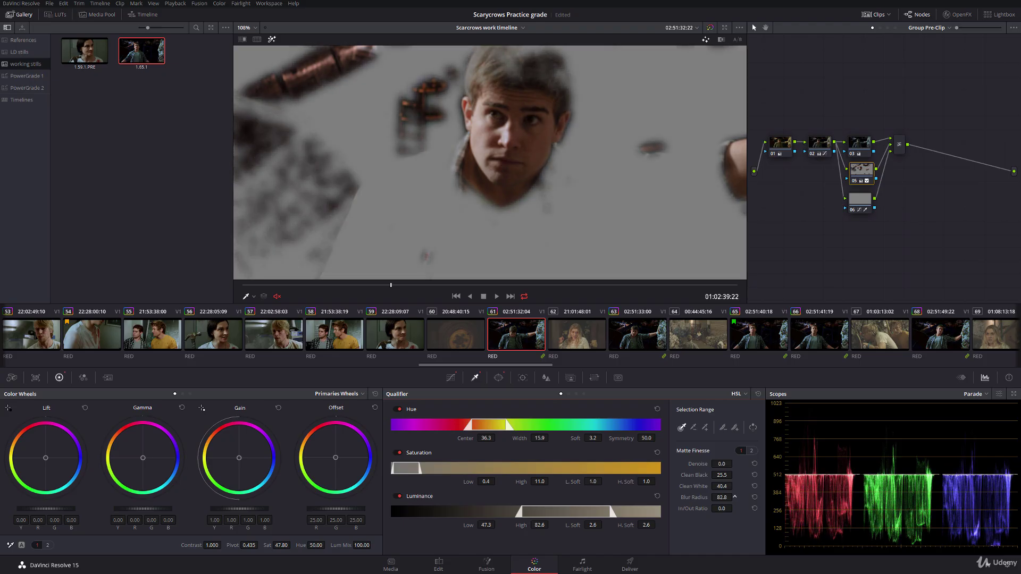
click(271, 39)
scroll(434, 178, down, 3)
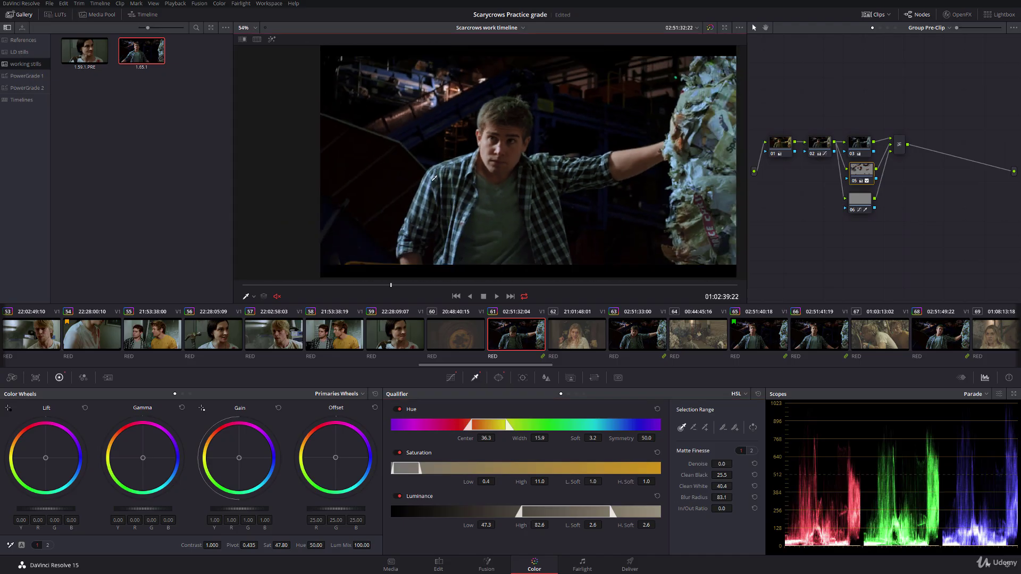
scroll(434, 178, down, 1)
drag(295, 287, 326, 268)
click(396, 192)
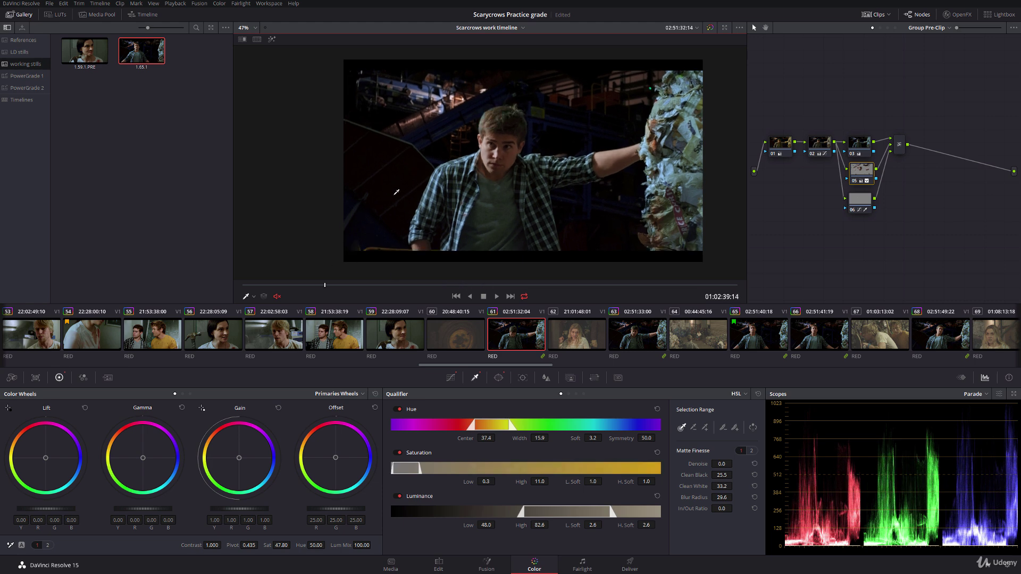
With the matte highlighted on clip 61, set node 05's Clean Black to 51.8, Clean White to 54.4 and Blur Radius to 100.7
scroll(411, 184, up, 1)
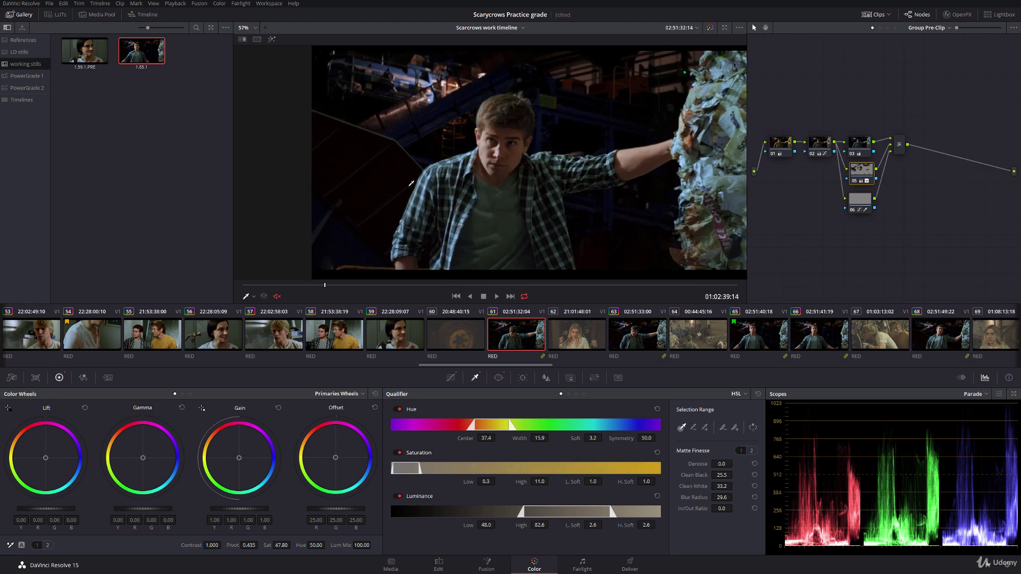
click(272, 39)
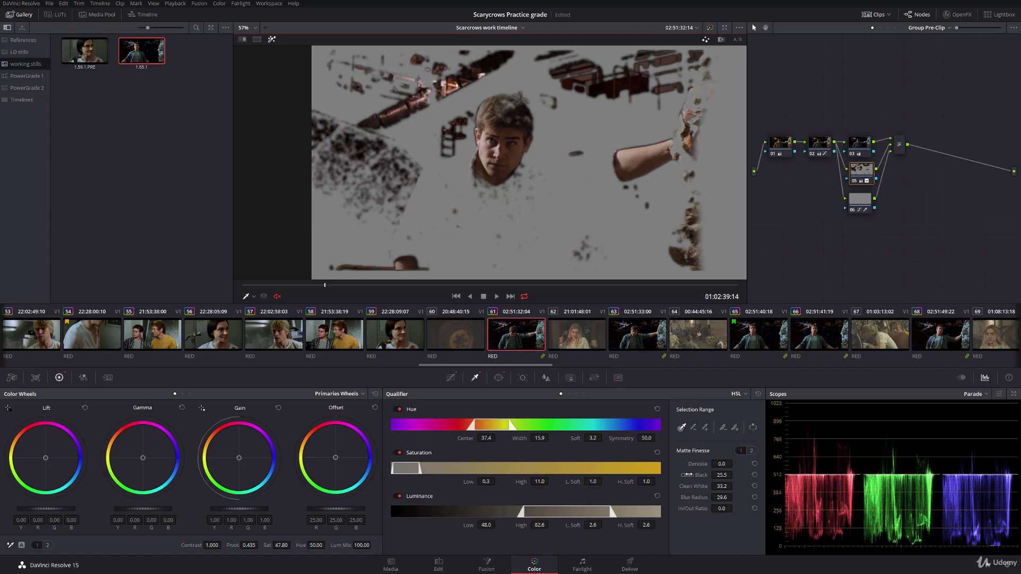
drag(722, 474, 735, 497)
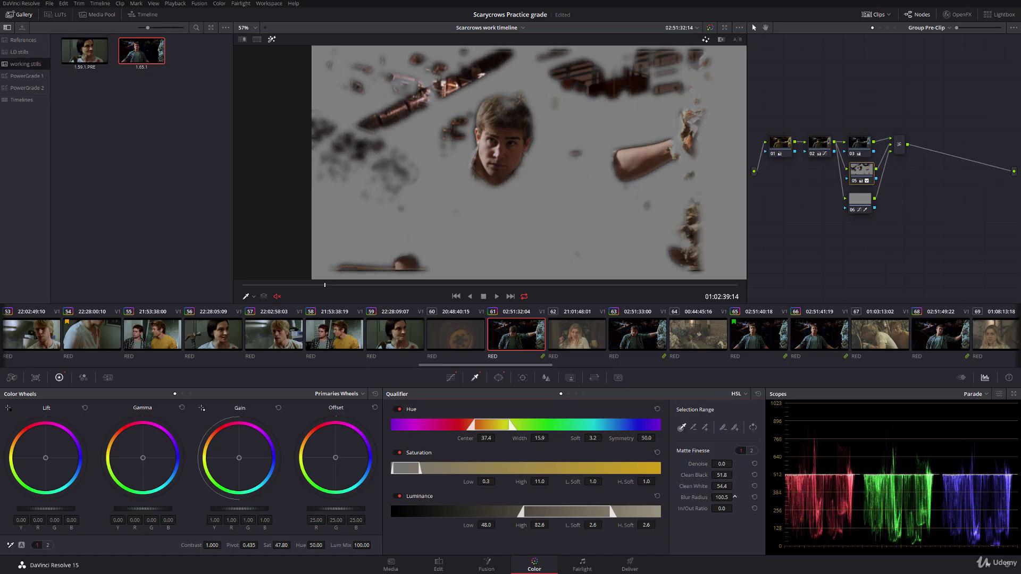
click(272, 38)
Play back clip 61 up close to check the skin key, and view the same grade on clip 63
scroll(499, 239, up, 3)
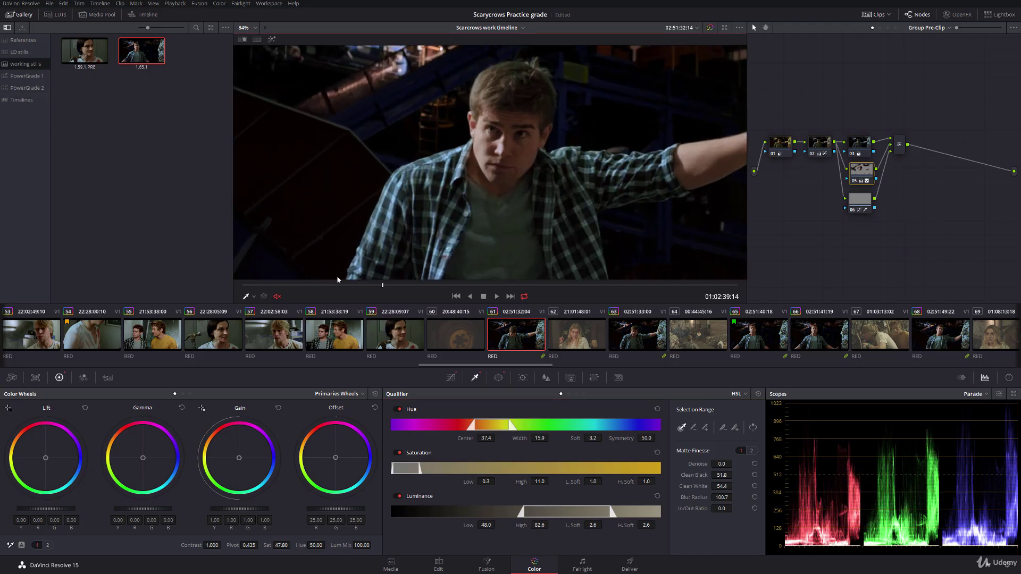
key(space)
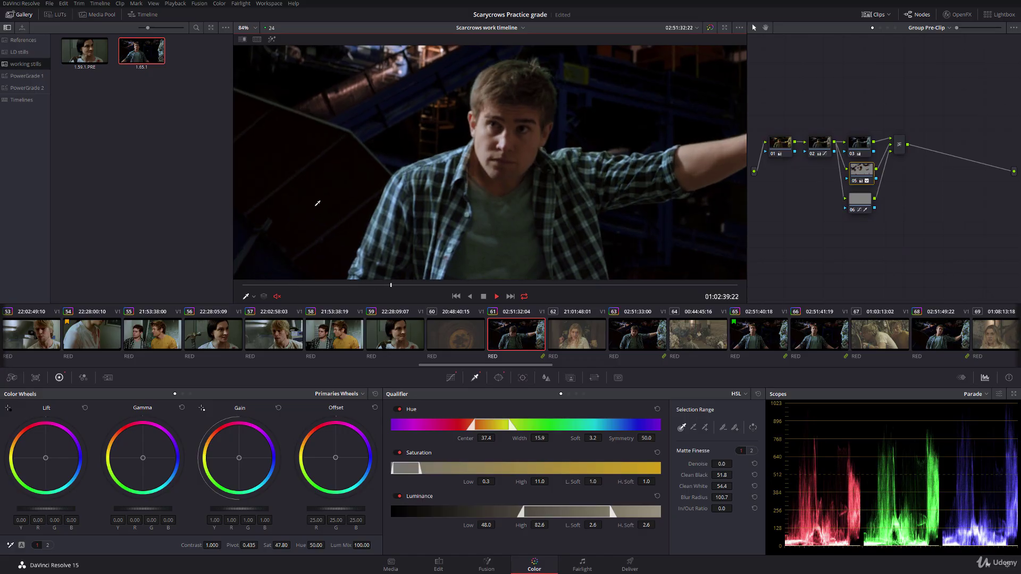
key(space)
scroll(567, 219, down, 3)
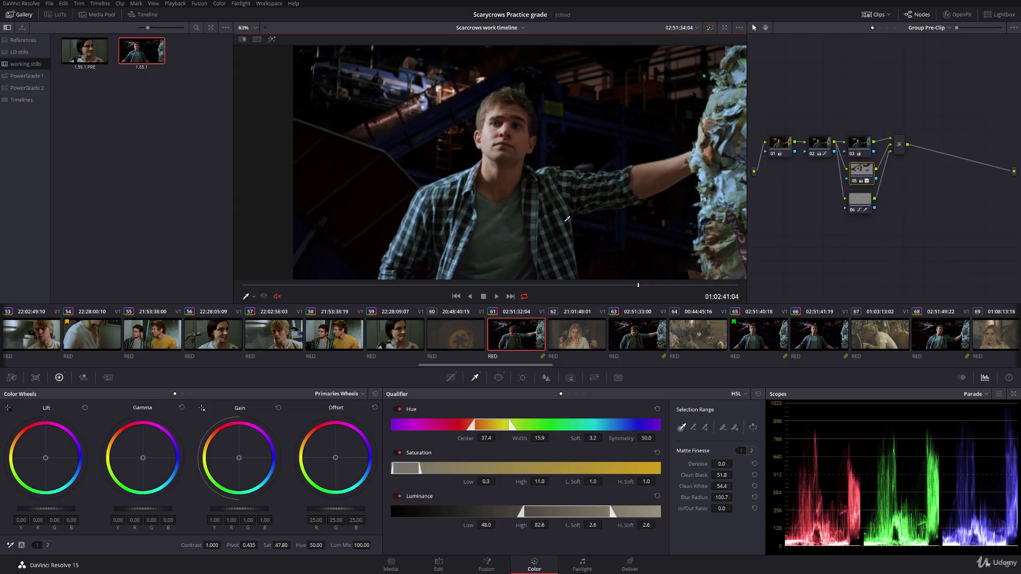
click(657, 335)
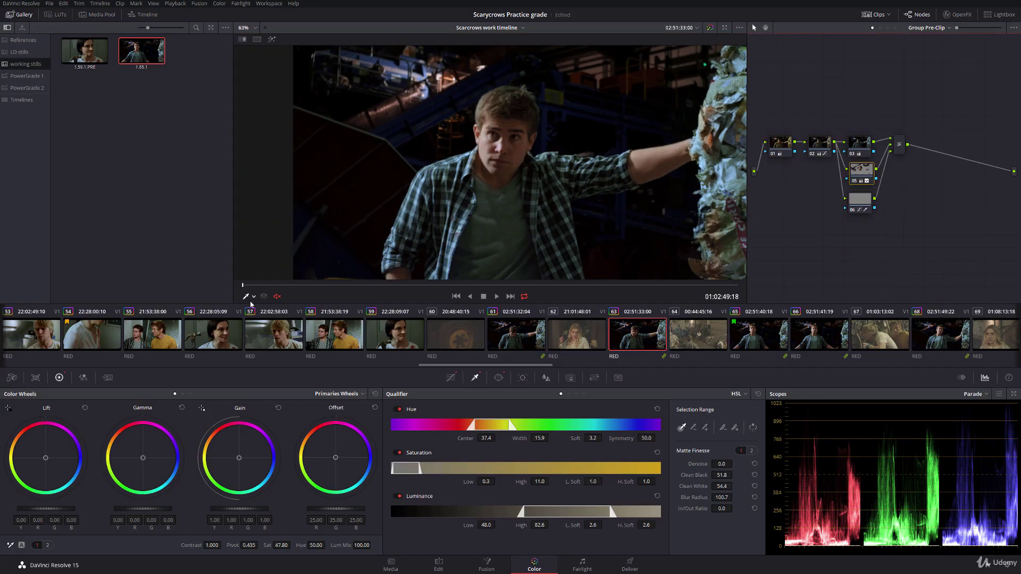
Turn off the viewer's on-screen qualifier control and open clip 67 of the two blond men
click(254, 297)
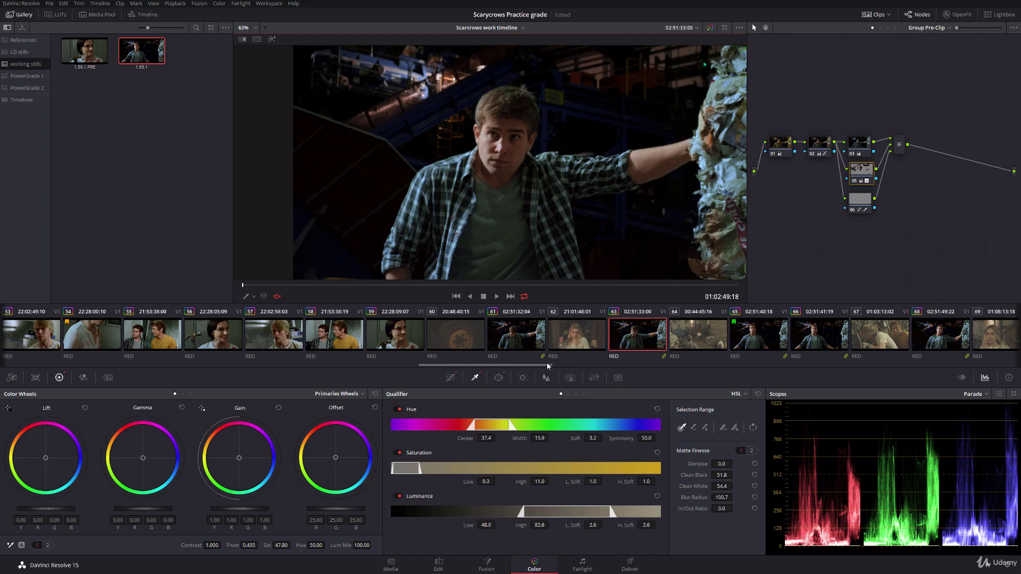
drag(548, 366, 591, 366)
click(573, 335)
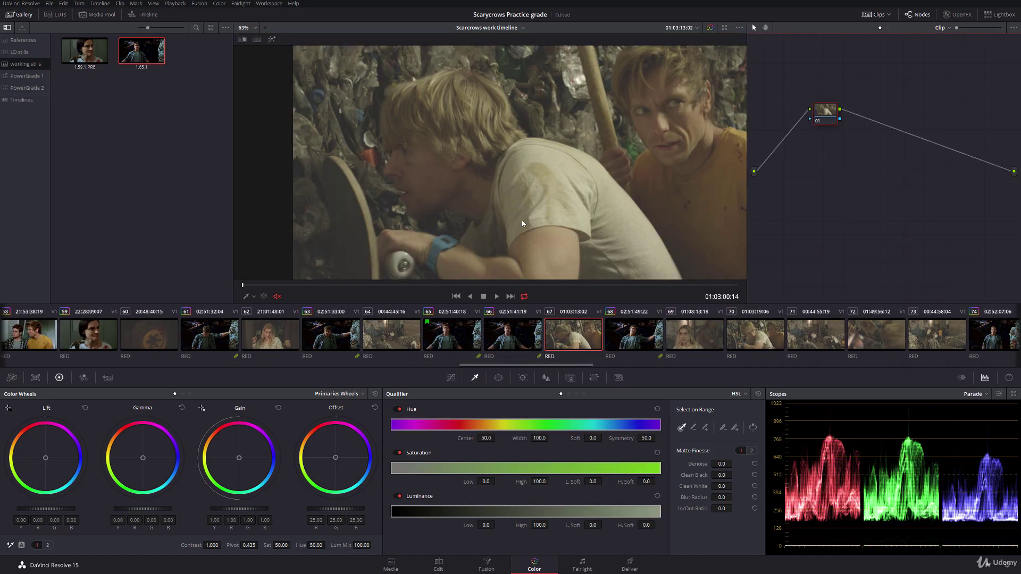
Preview the graded still 1.65.1 on clip 67 to judge whether its grade suits this shot
scroll(521, 224, down, 1)
mouse_move(136, 50)
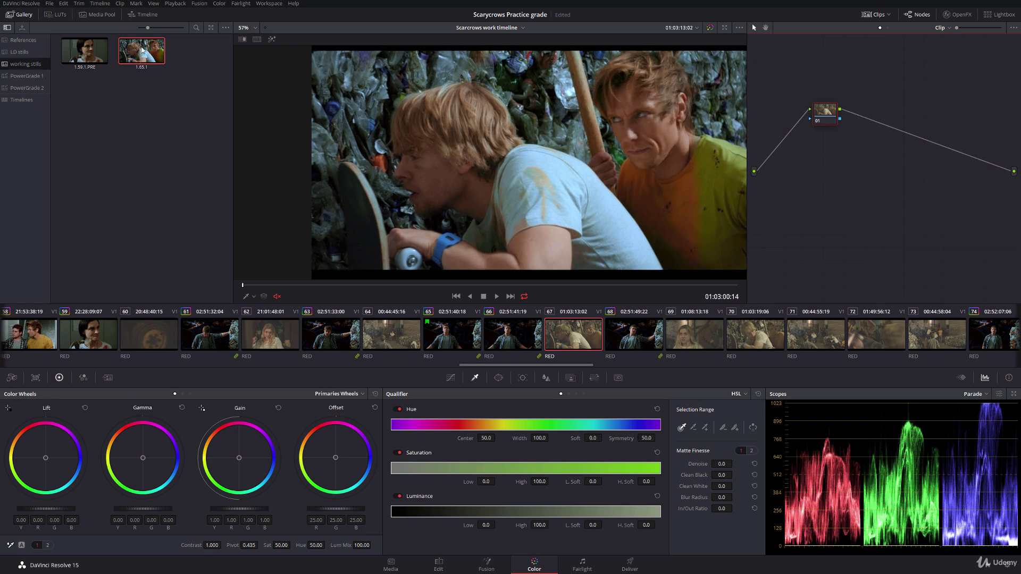
mouse_move(89, 50)
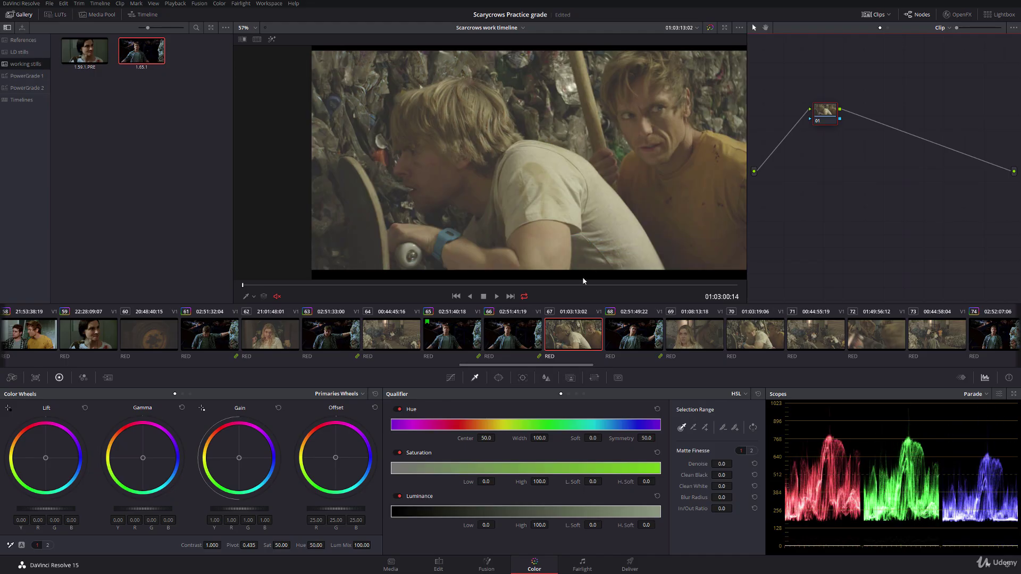
Look through ungraded clips 72, 73, 75 and 76, and compare them with graded clip 66
drag(585, 365, 621, 362)
click(602, 335)
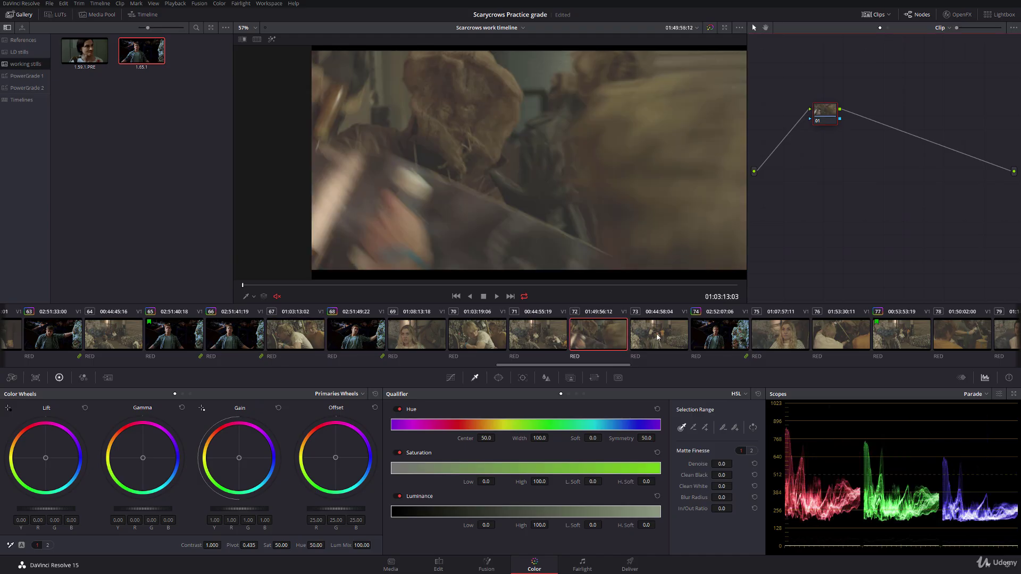
key(Down)
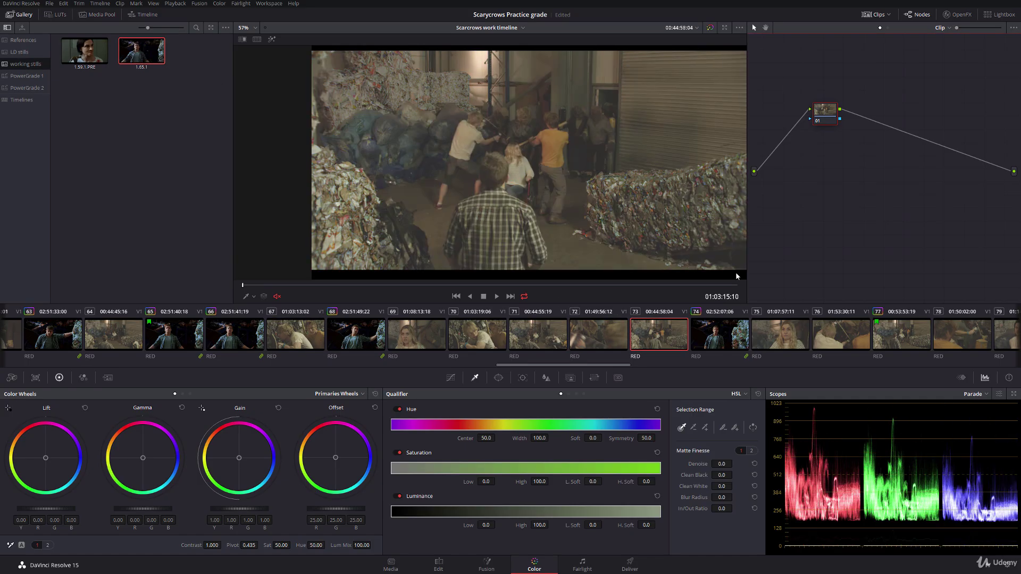
click(758, 338)
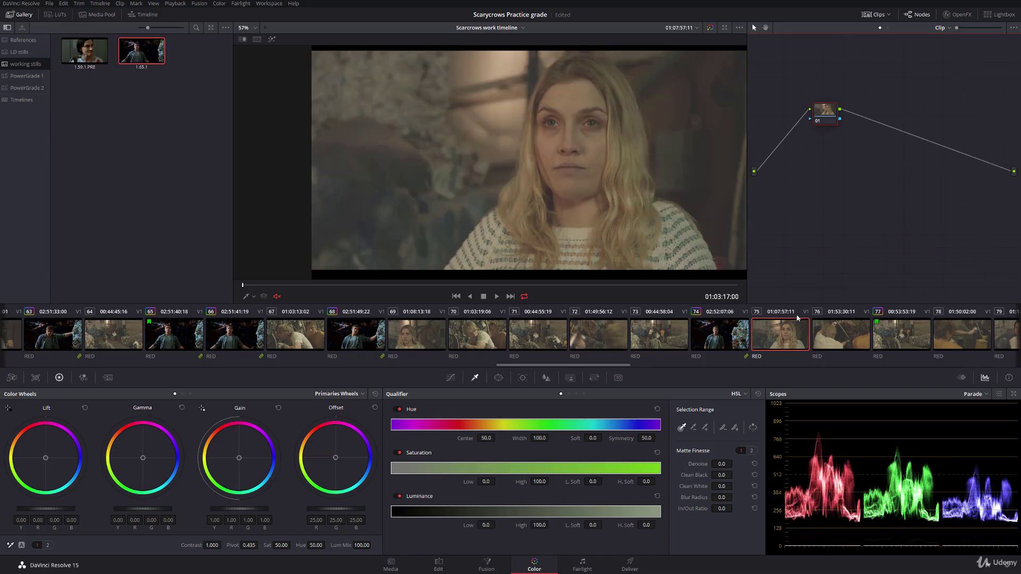
click(834, 335)
drag(587, 366, 549, 359)
click(512, 333)
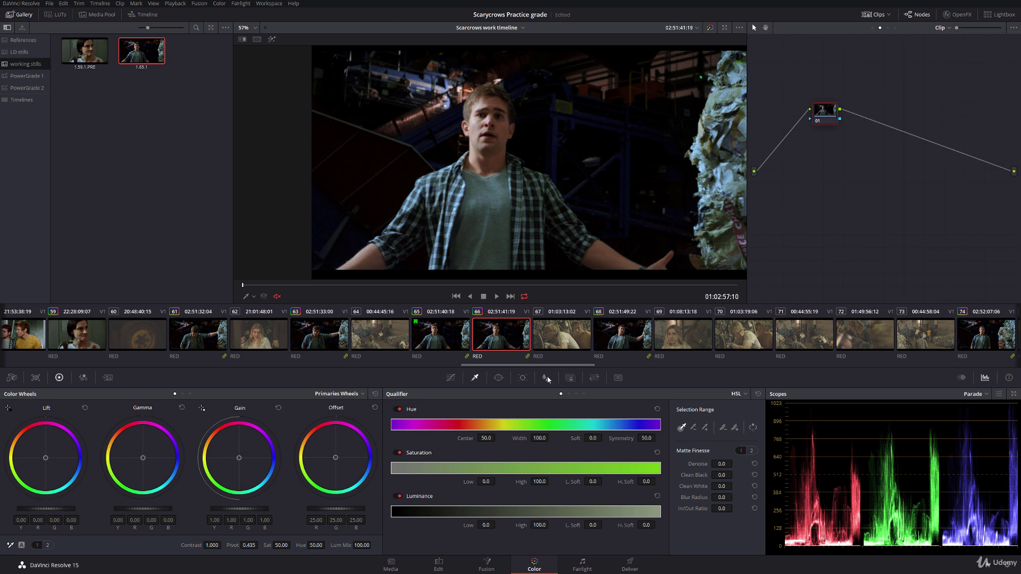
drag(562, 365, 563, 334)
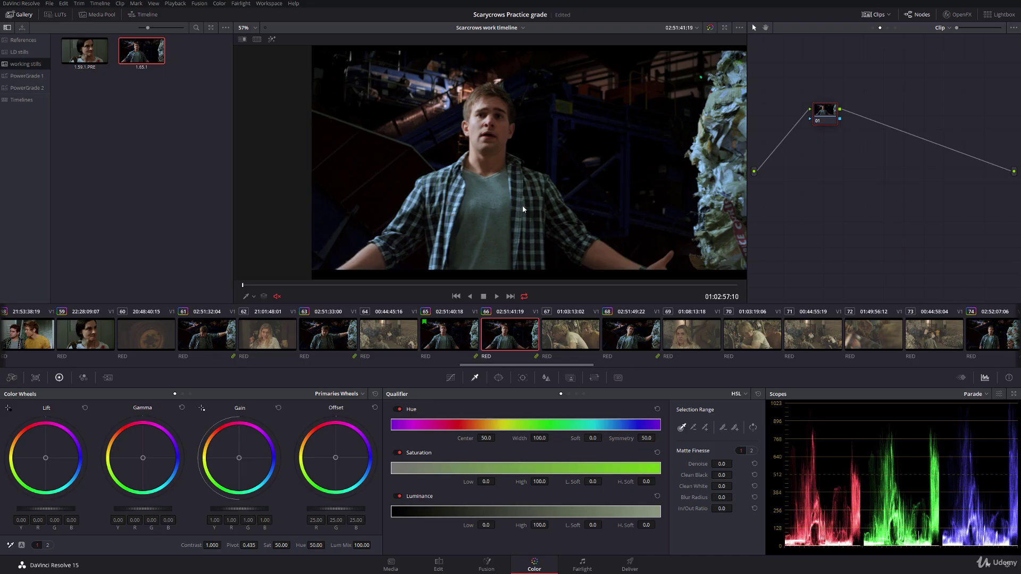
scroll(570, 363, down, 10)
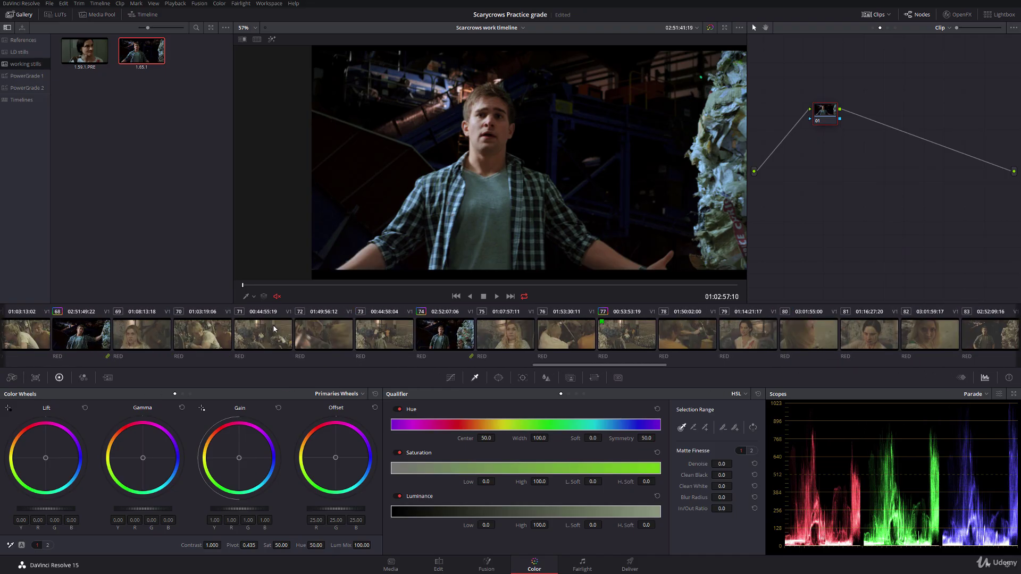
On node 01 of clip 75, set Offset to 12.60, Lift to -0.05, Gain to 1.19 and Gamma to 0.06
click(484, 343)
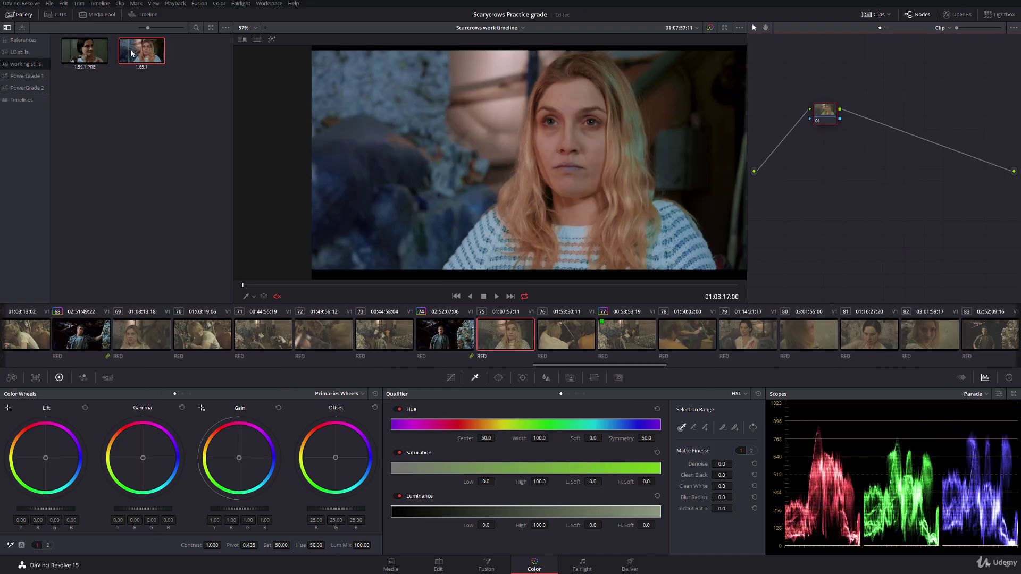
drag(825, 113, 780, 123)
drag(325, 514, 175, 508)
drag(61, 513, 54, 513)
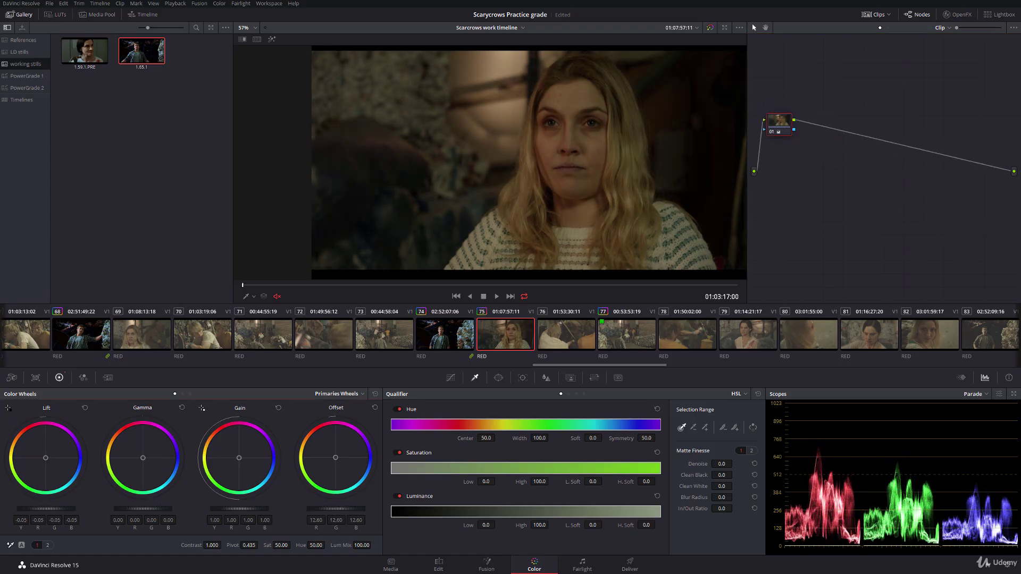
drag(234, 514, 261, 514)
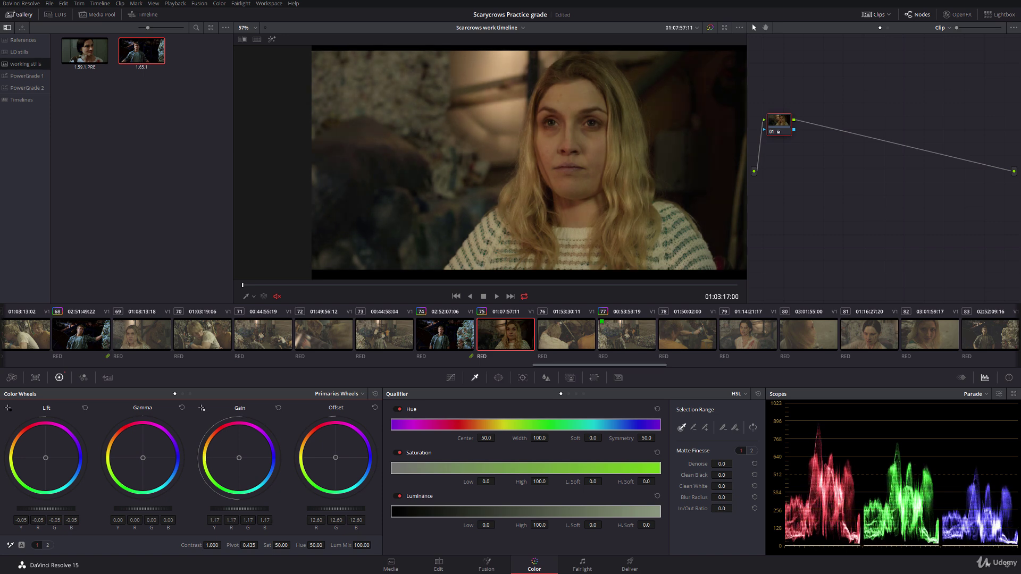
drag(136, 509, 147, 509)
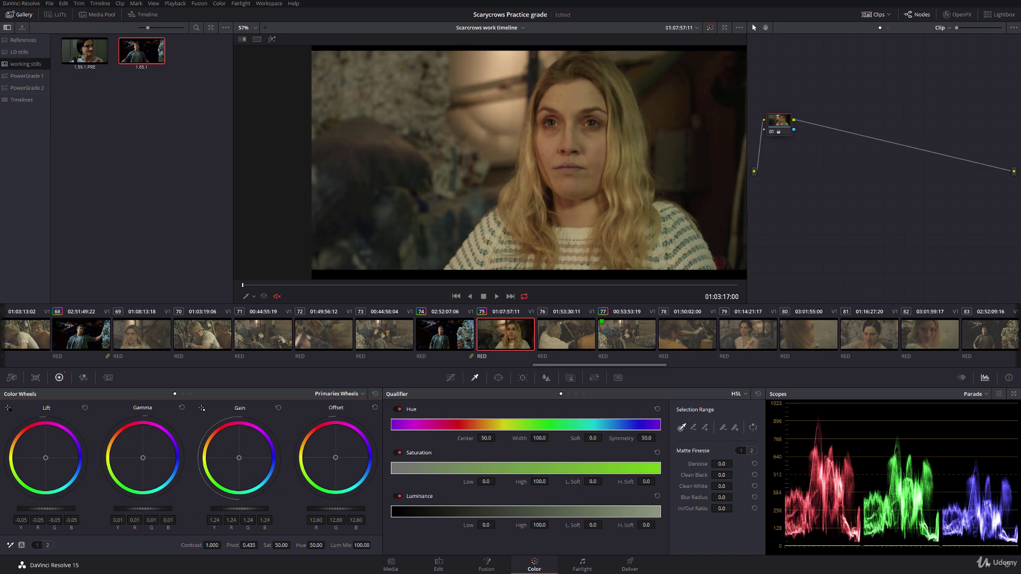
drag(213, 514, 207, 515)
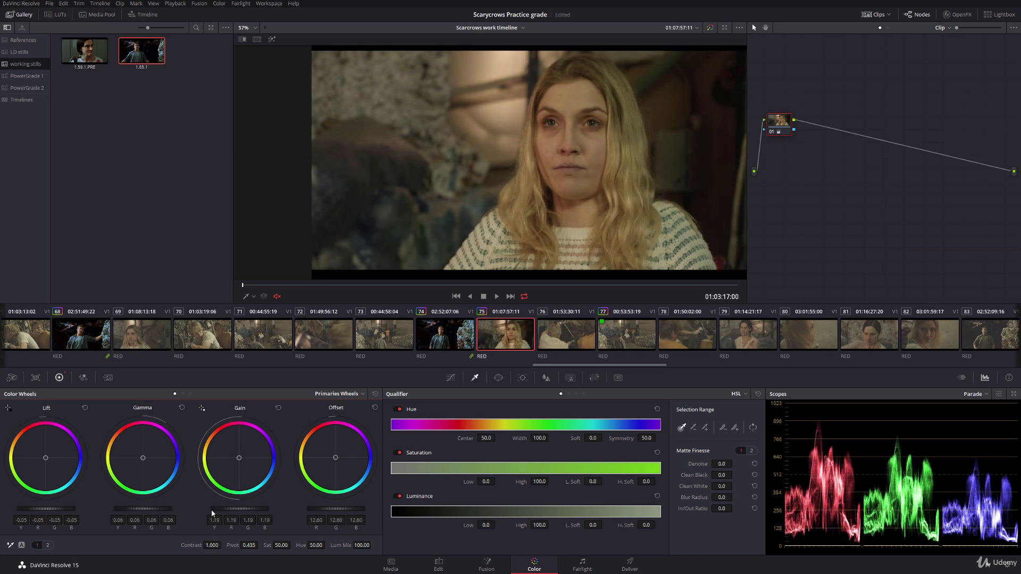
Lower node 01's Lift slightly with a blue bias, cool Gain to R 1.13, G 1.20, B 1.29, and set Saturation to 67.60
drag(71, 513, 69, 513)
drag(46, 459, 48, 459)
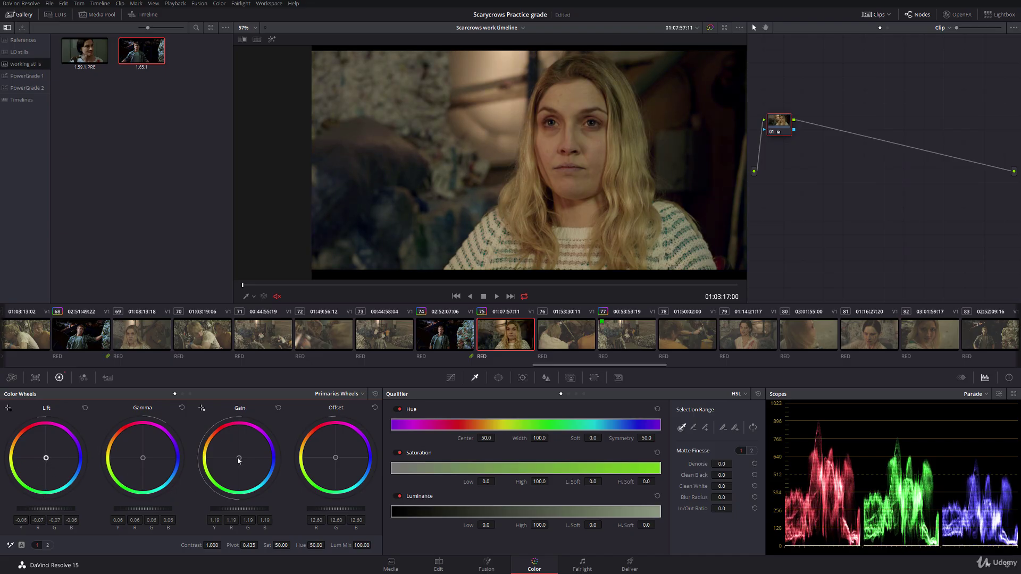
drag(238, 461, 241, 459)
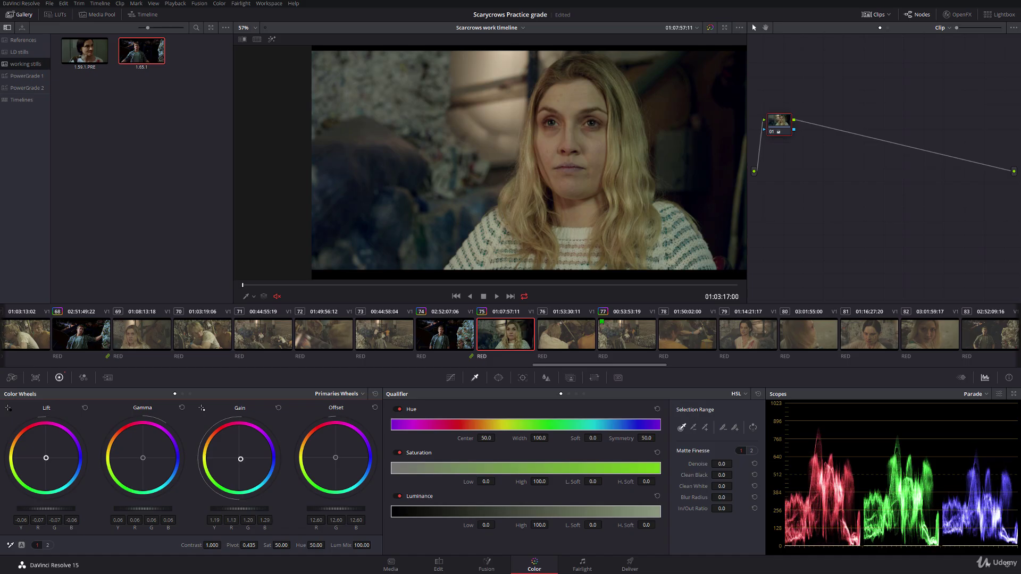
drag(276, 545, 297, 545)
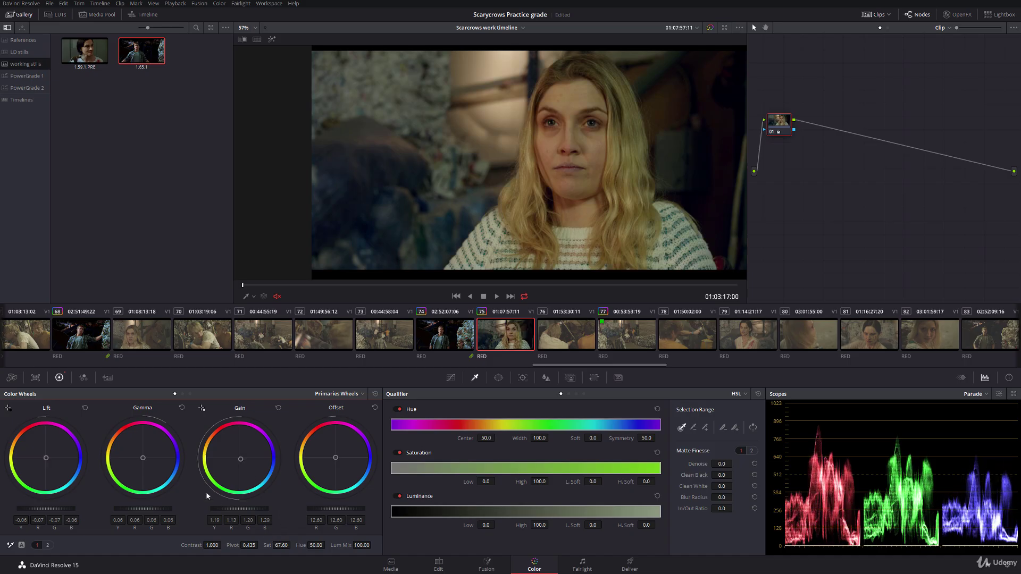
drag(146, 459, 143, 458)
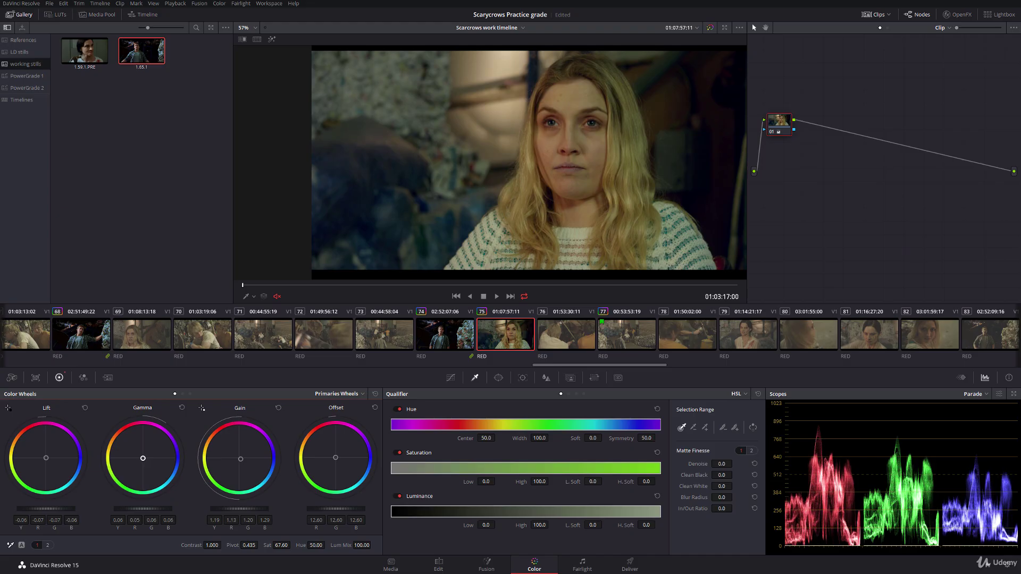
drag(45, 458, 46, 457)
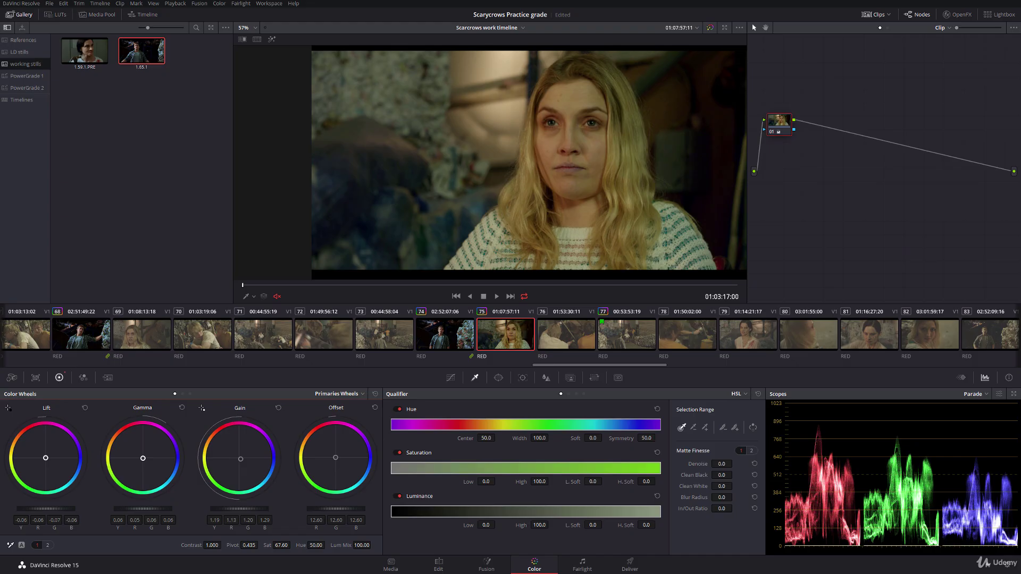
drag(142, 460, 143, 460)
scroll(445, 211, down, 1)
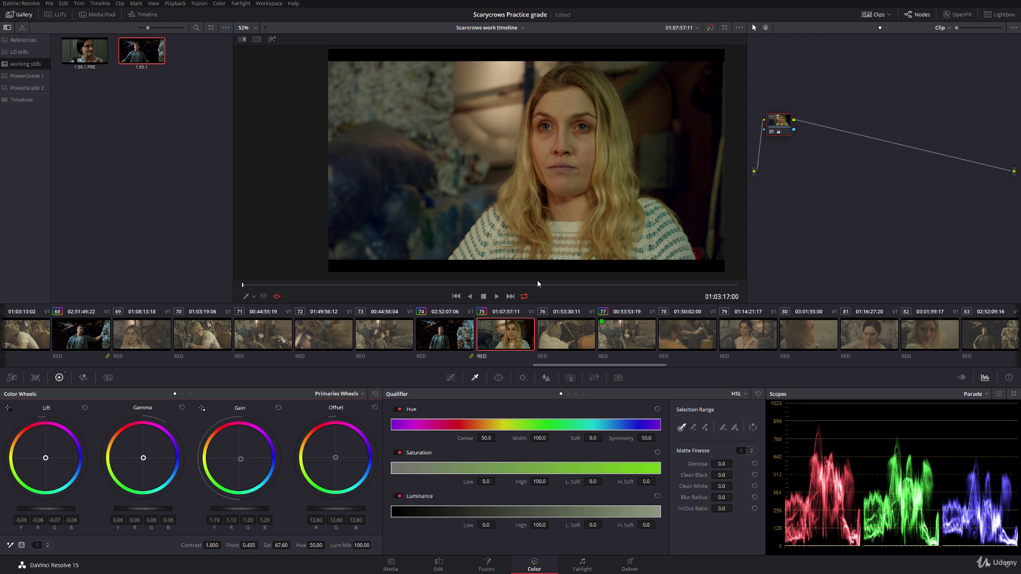
Add serial node 02 and desaturate its shadows with a Lum Vs Sat curve anchored at input luminance 0.34
key(alt+s)
click(452, 377)
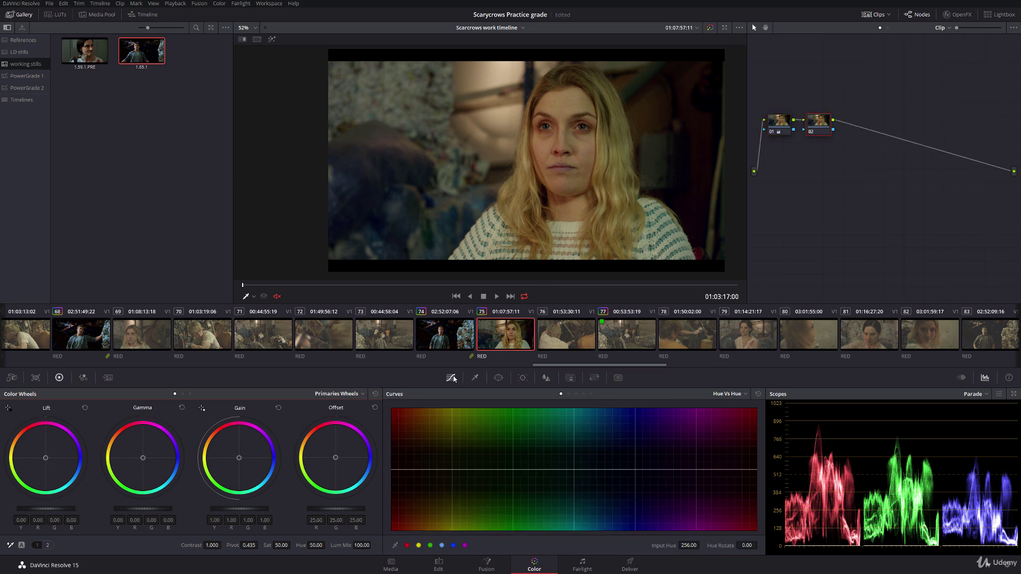
click(583, 394)
click(512, 470)
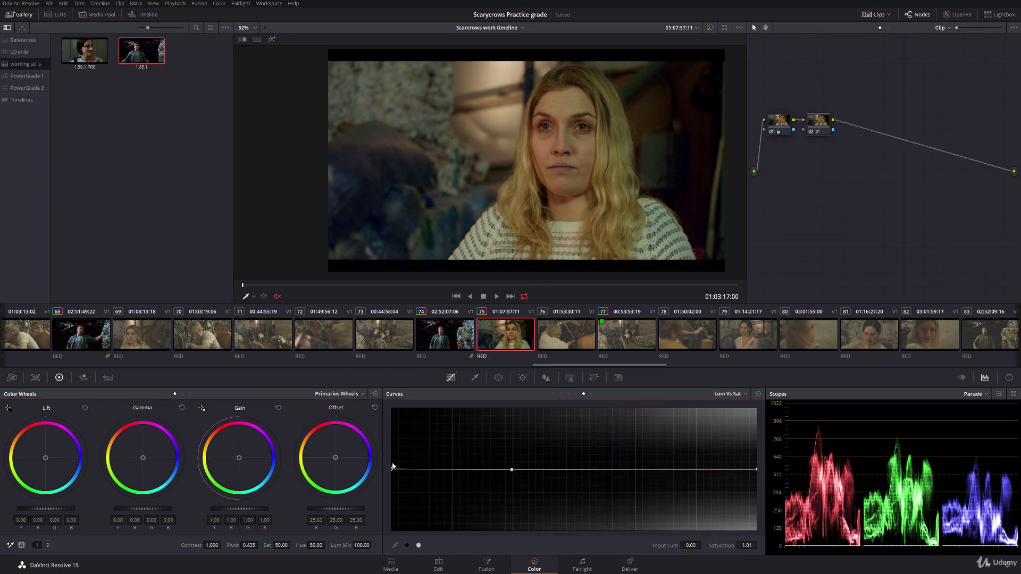
drag(393, 467, 400, 511)
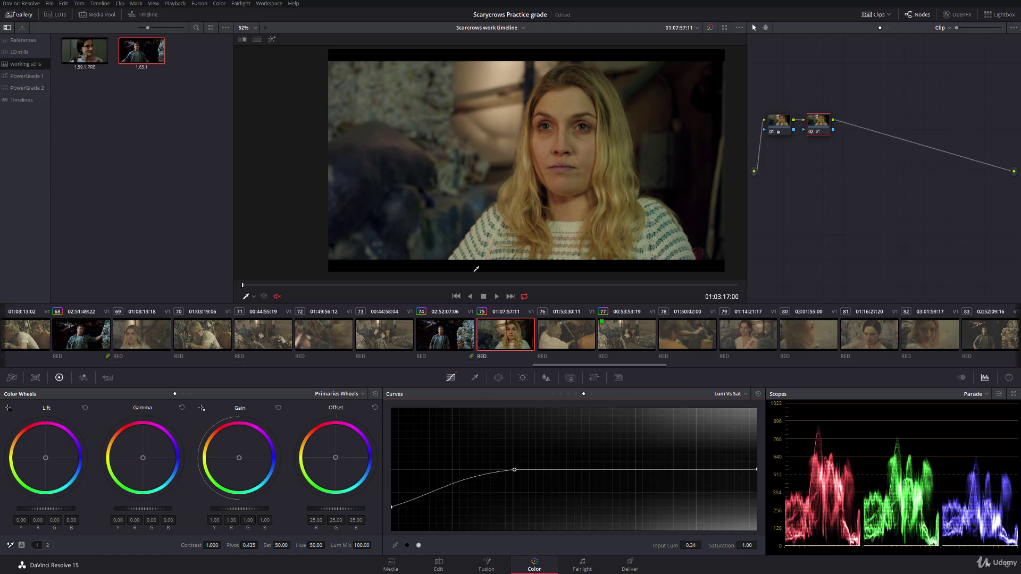
click(821, 126)
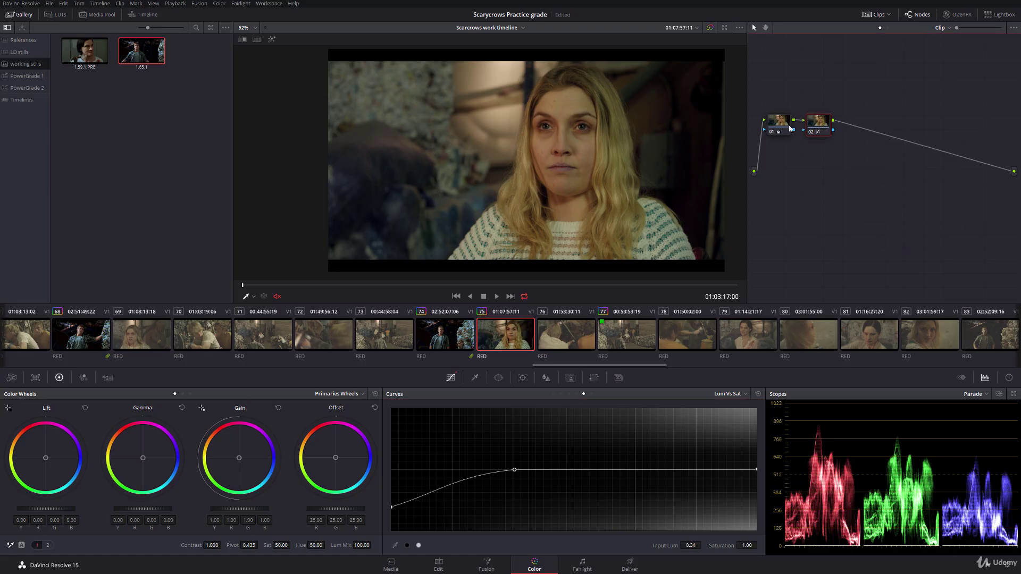
Add serial node 03 with layer node 05 beneath it, and select node 03
key(alt+s)
key(alt+l)
click(856, 123)
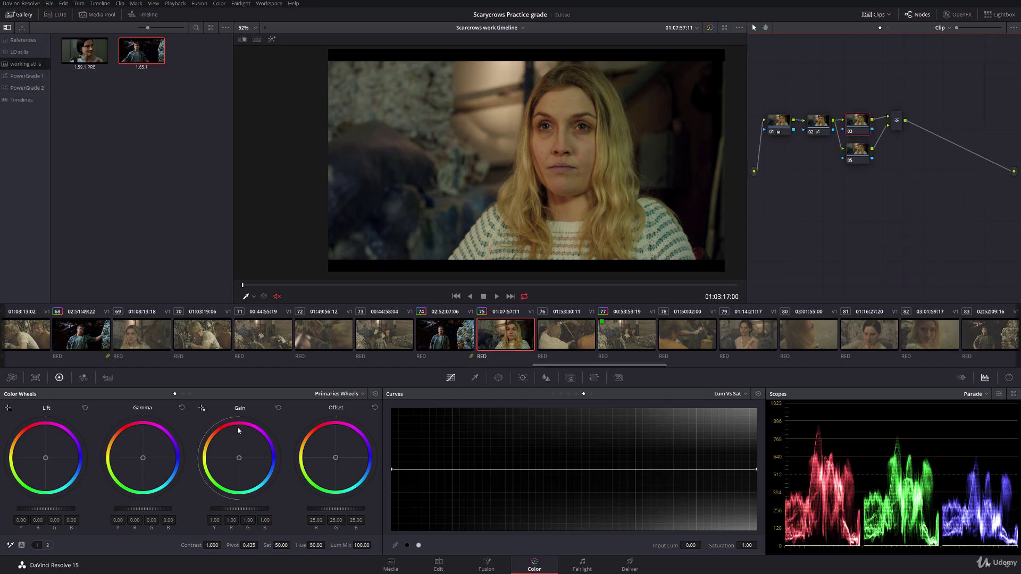
With node 05 disabled, cool node 03 with Gain R 0.87, G 1.03, B 1.10 and Gamma R -0.02, G 0.00, B 0.03
drag(242, 464, 244, 466)
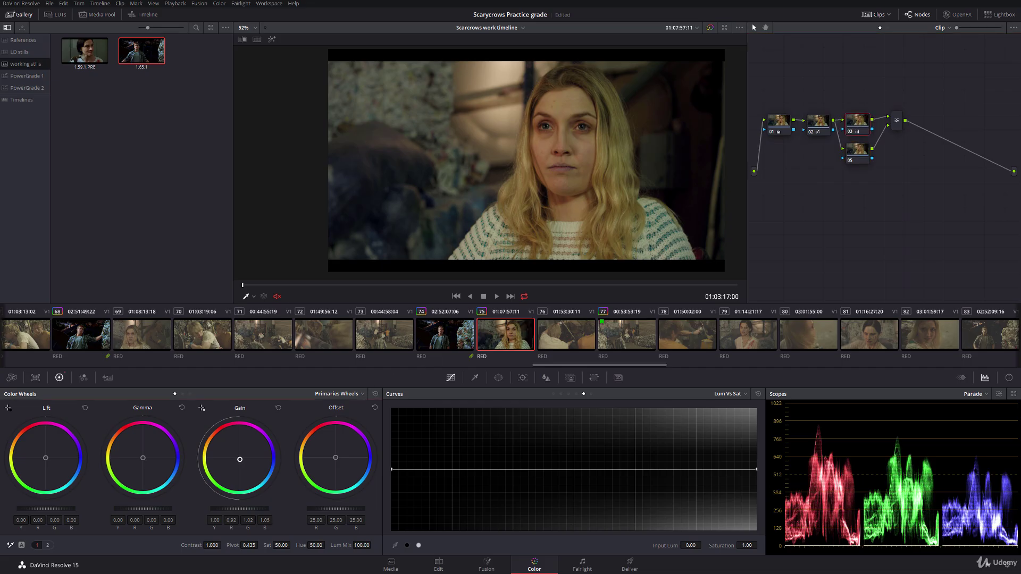
drag(142, 458, 146, 460)
click(847, 160)
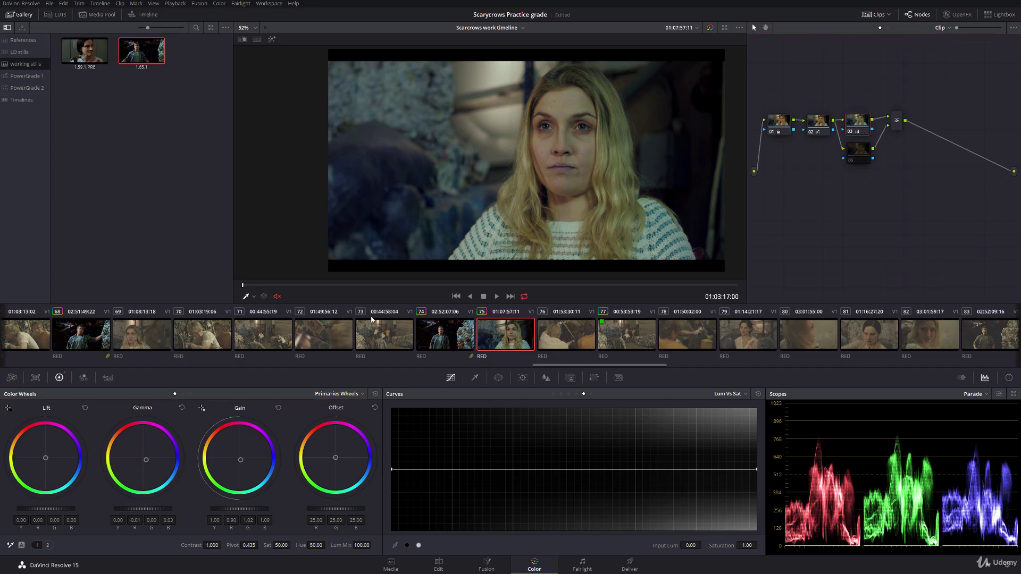
drag(241, 466, 241, 466)
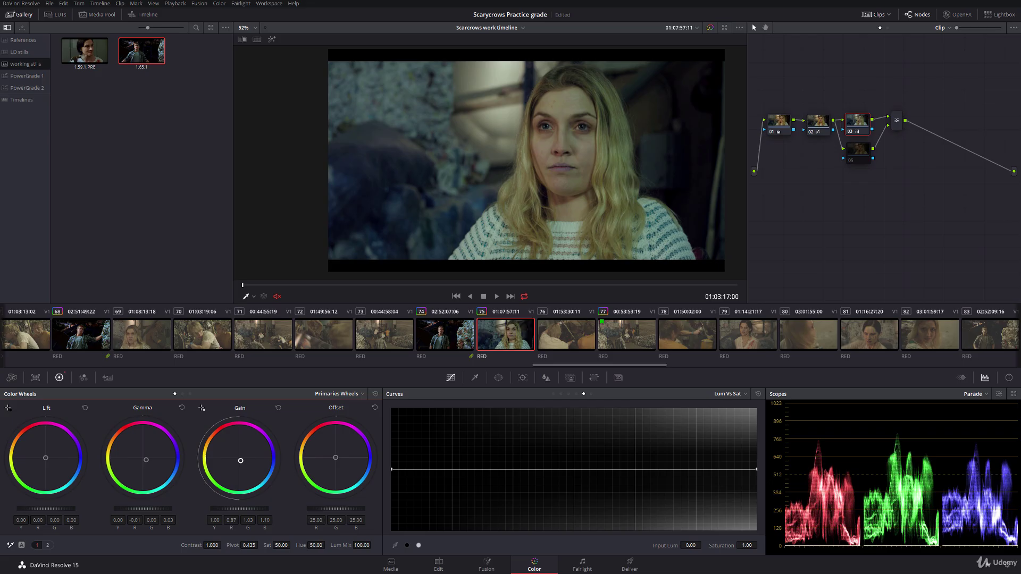
drag(149, 464, 148, 464)
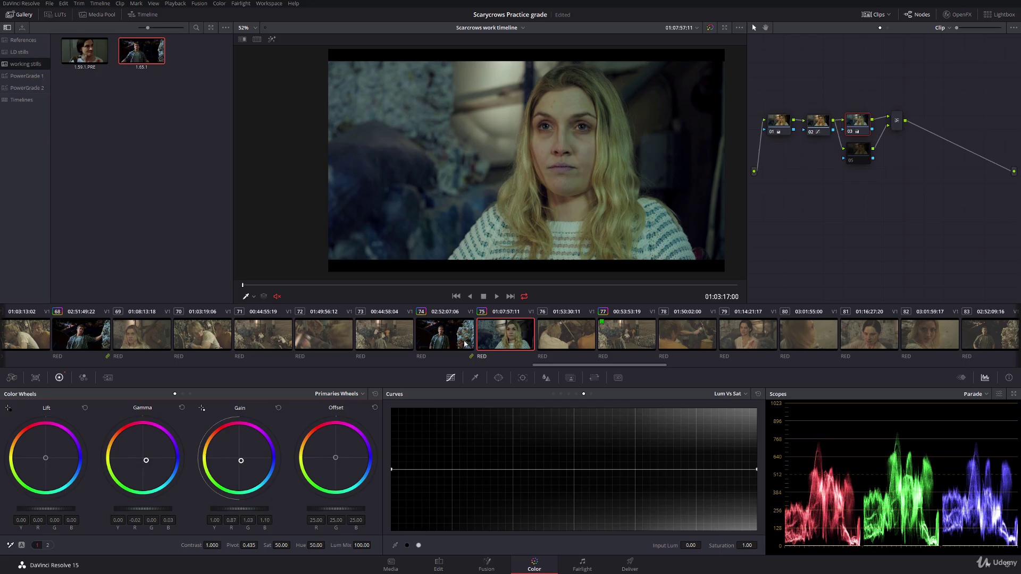
Re-enable and select node 05, and sample the woman's facial skin with the HSL qualifier, showing the matte highlighted
click(850, 161)
click(848, 158)
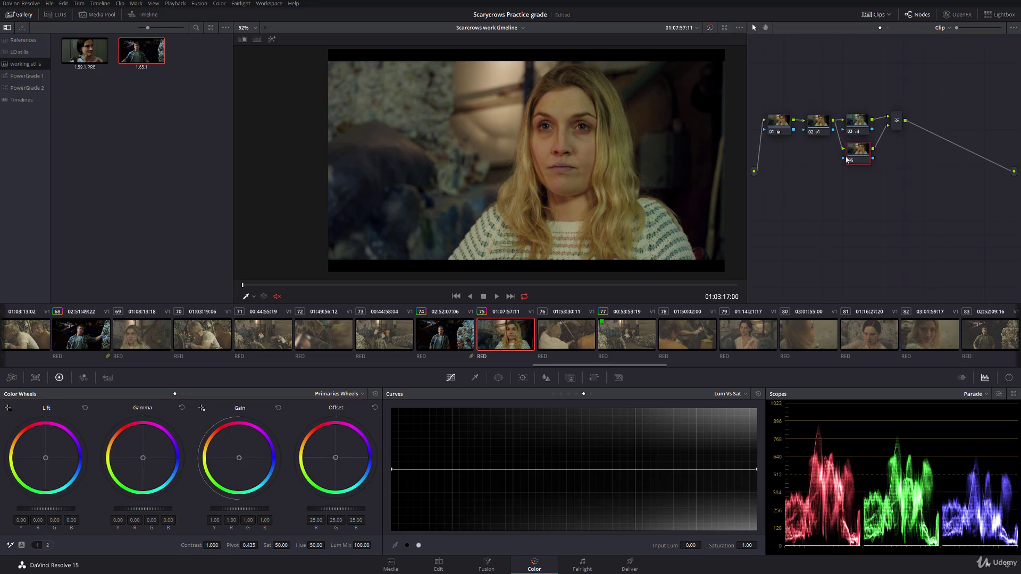
click(474, 378)
click(581, 144)
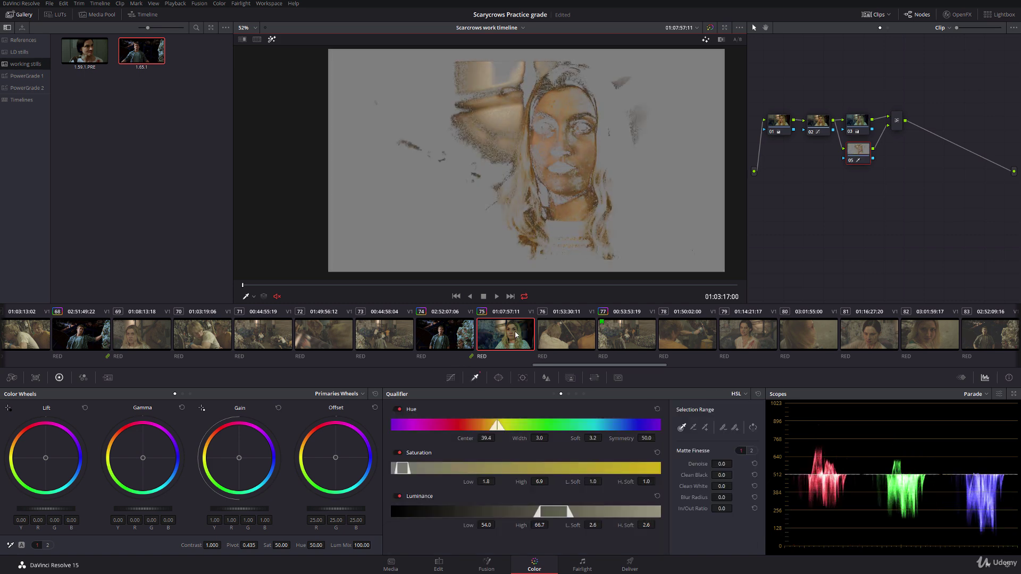
Widen node 05's skin key to Hue Center 41.6, Width 15.6, with Saturation Low 2.0 and Luminance High 61.7
drag(539, 438, 576, 439)
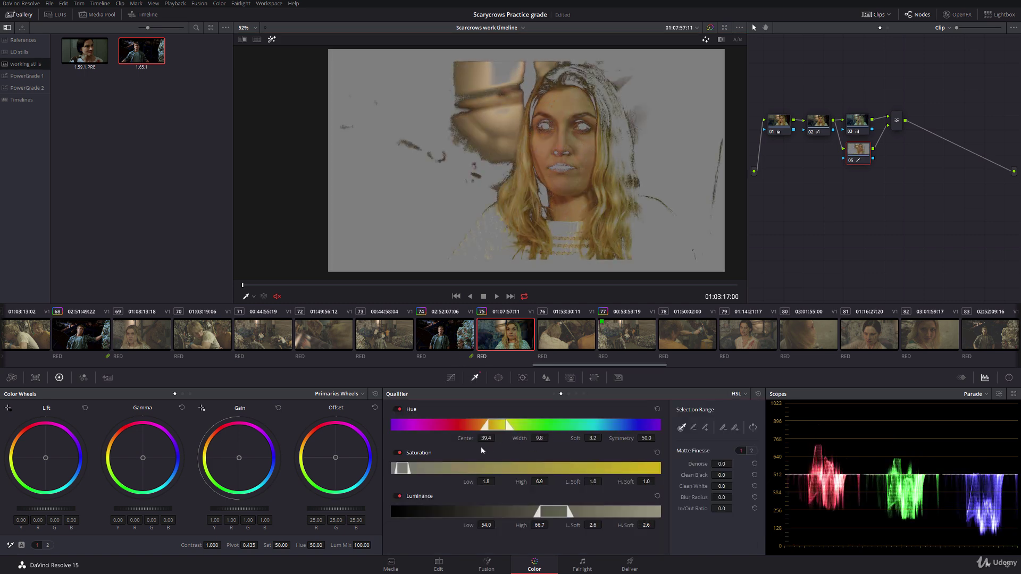
drag(468, 440, 550, 438)
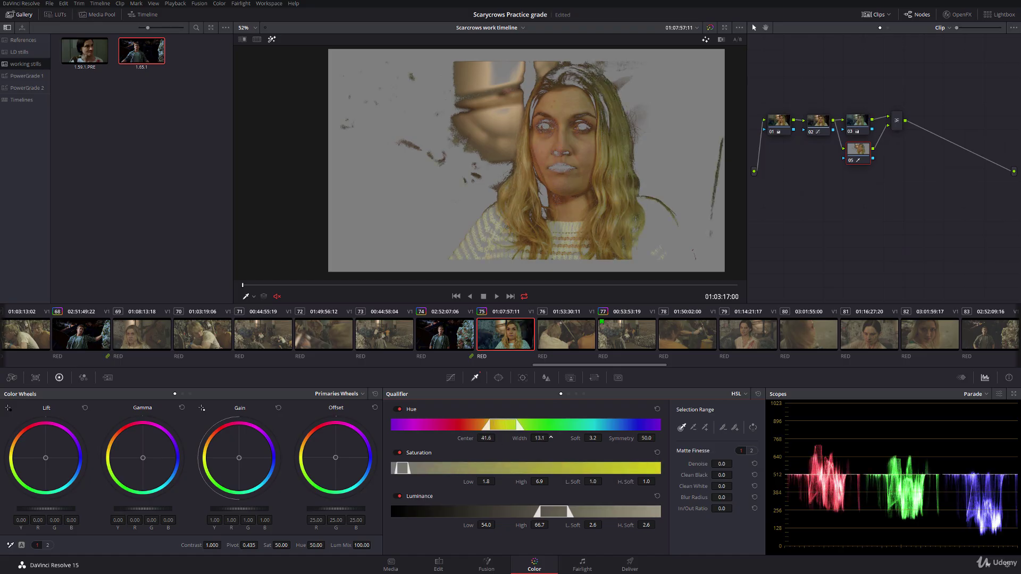
mouse_move(476, 479)
mouse_down()
mouse_move(508, 481)
mouse_move(497, 482)
mouse_up()
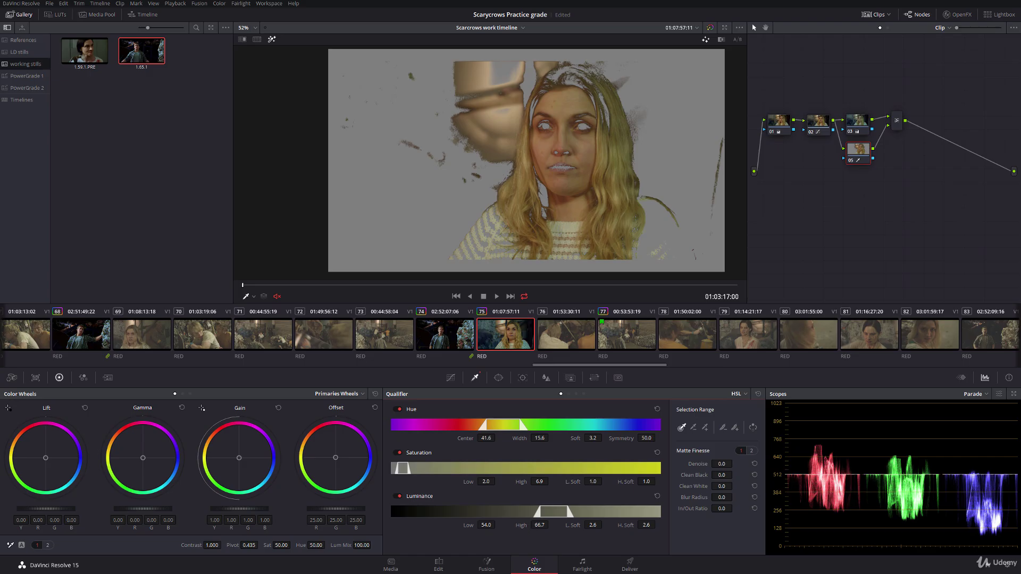
drag(558, 525, 551, 524)
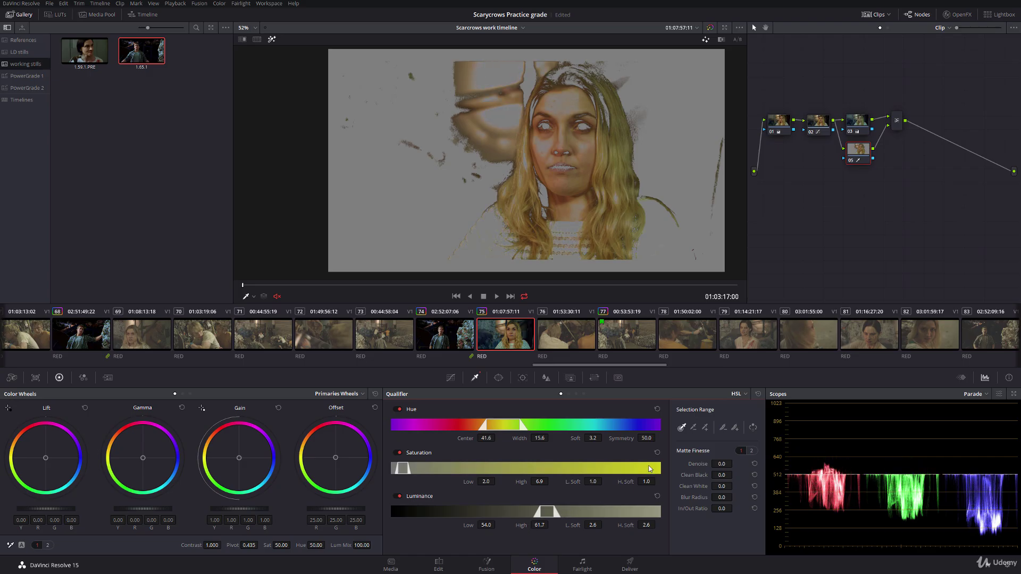
Refine the skin matte with Clean Black 18.5, Clean White 9.4 and Blur Radius 67.0, and turn off the matte highlight
drag(693, 480, 790, 480)
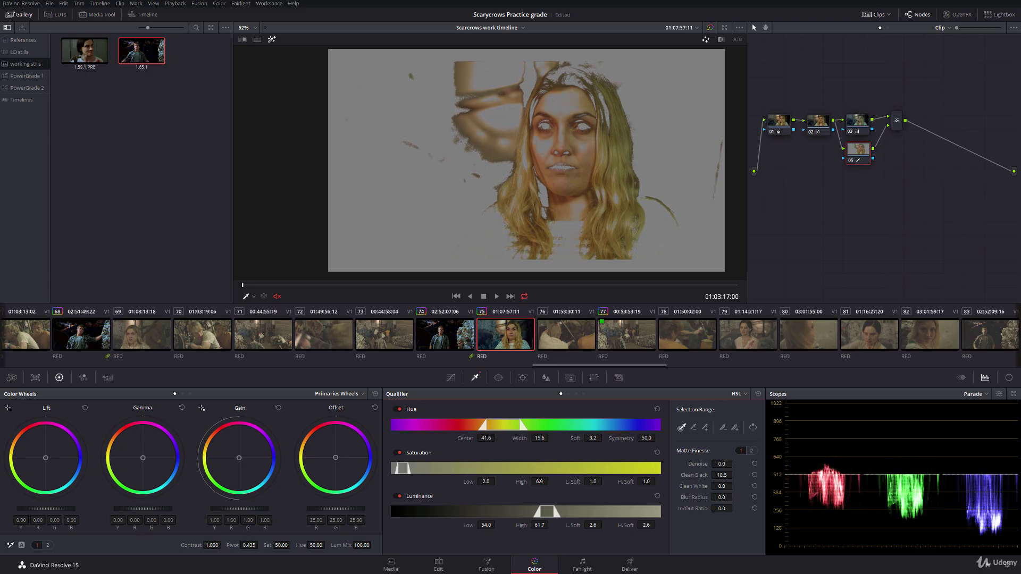
drag(693, 486, 787, 496)
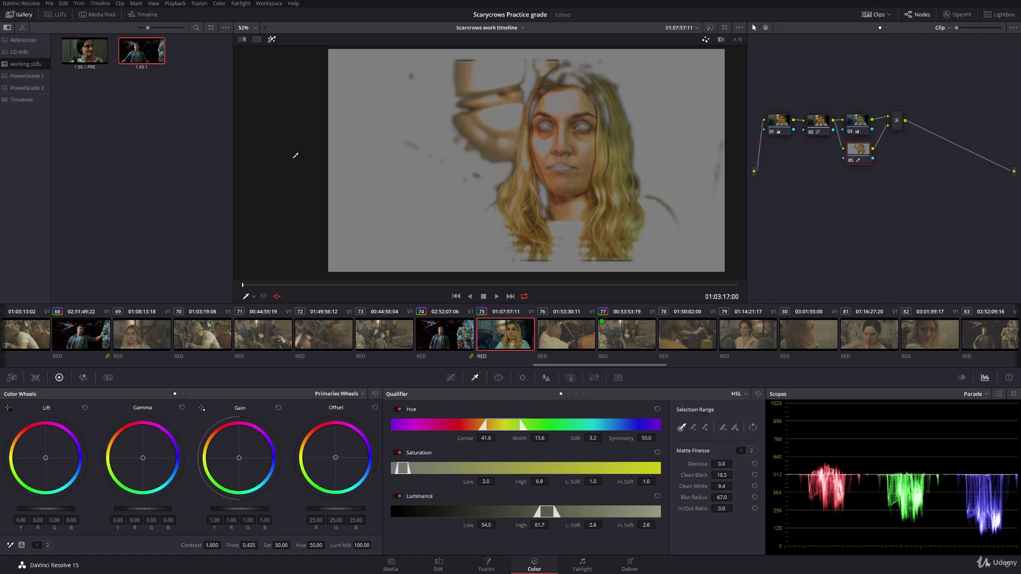
click(272, 38)
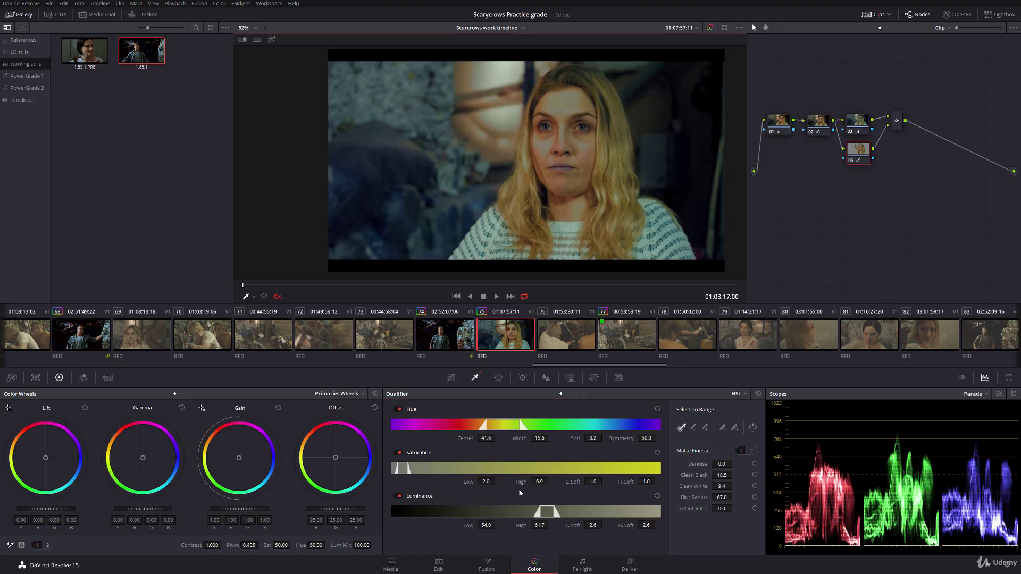
Set the skin key's Luminance High to 63.1 and its Saturation range to Low 1.2 and High 10.8
drag(543, 524, 551, 524)
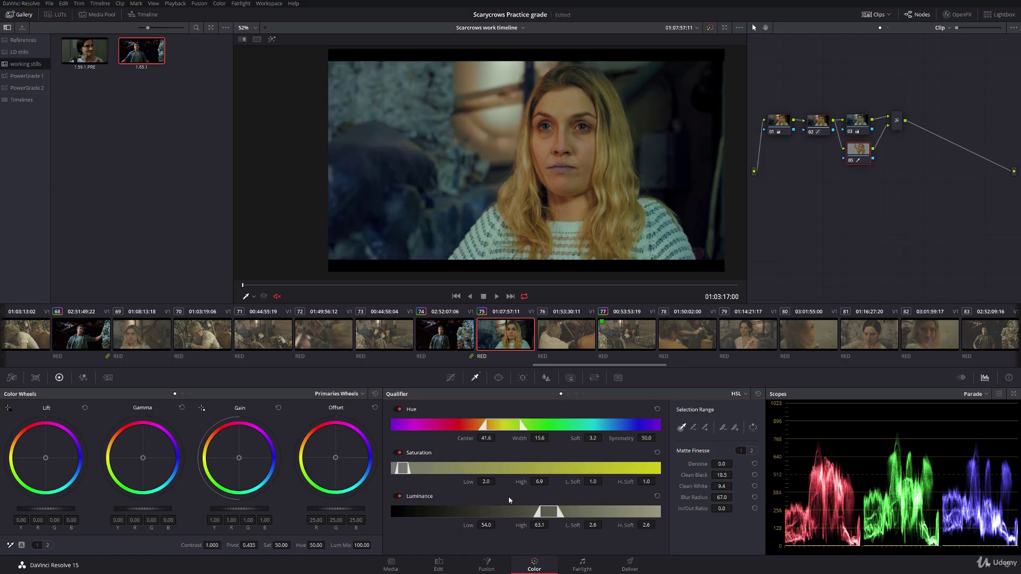
drag(522, 482, 534, 481)
drag(469, 481, 467, 482)
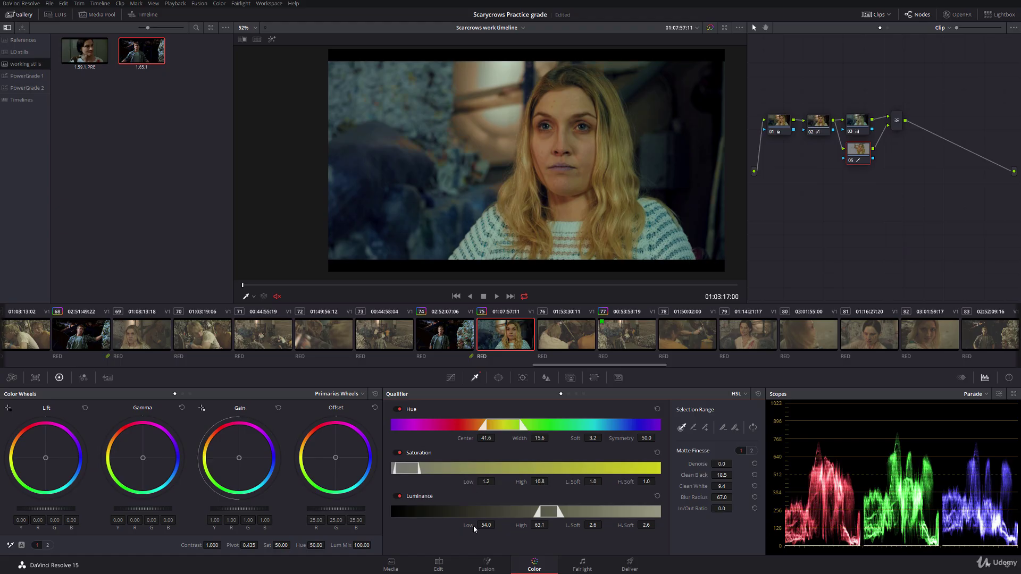
With the matte highlighted, set Hue Width 21.6, Saturation Low 1.9 and Luminance Low 53.6, High 71.8 for the skin key
click(271, 40)
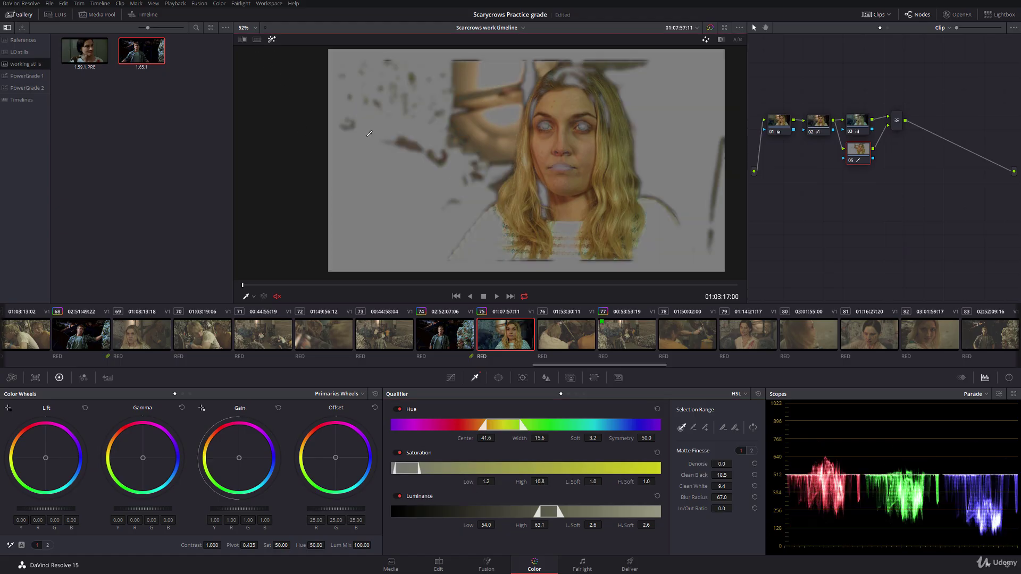
drag(521, 438, 551, 438)
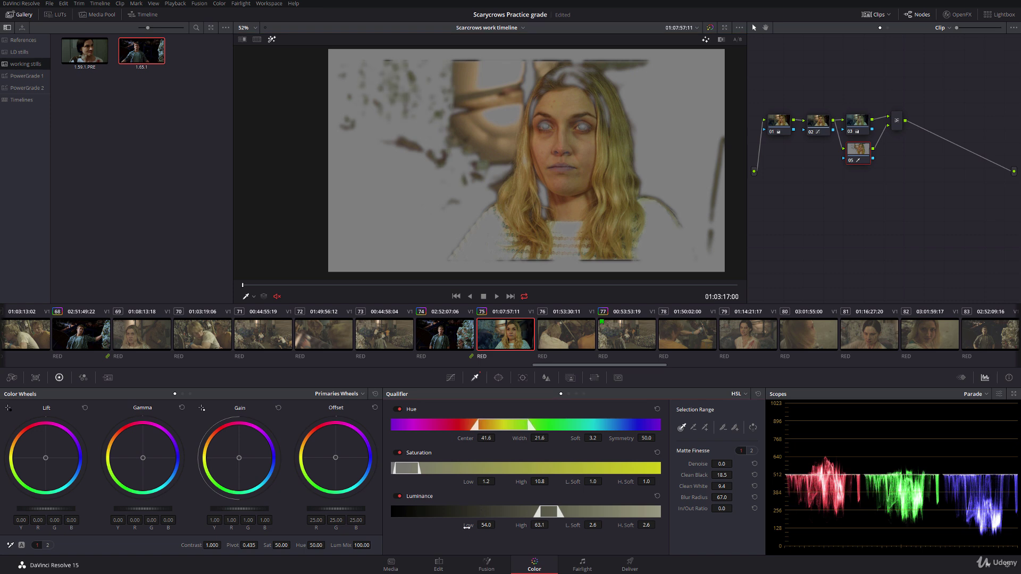
drag(467, 526, 498, 524)
drag(485, 482, 490, 482)
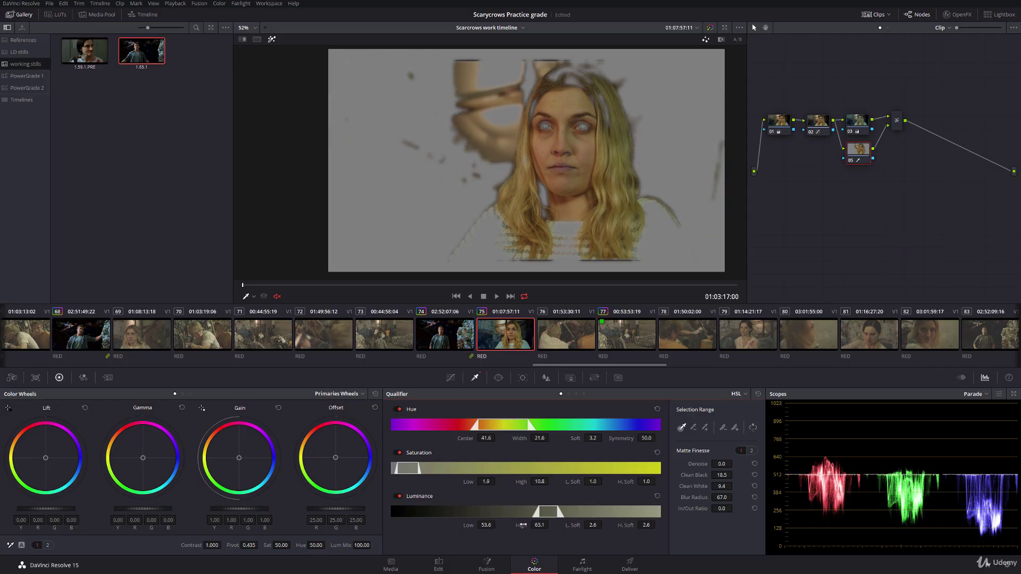
drag(539, 524, 552, 525)
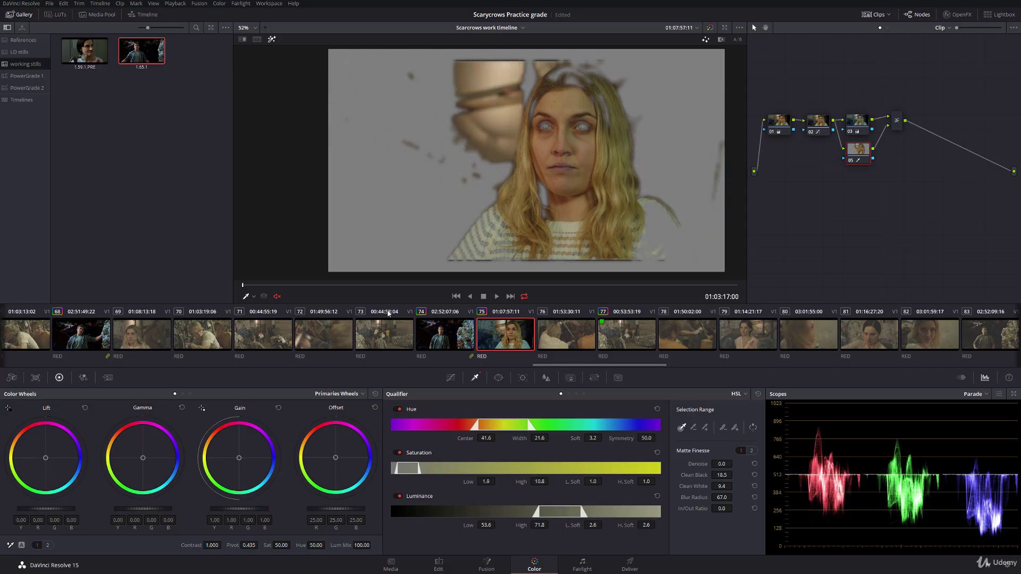
Turn off the matte highlight and reduce the saturation of skin node 05 to 43.60
click(273, 39)
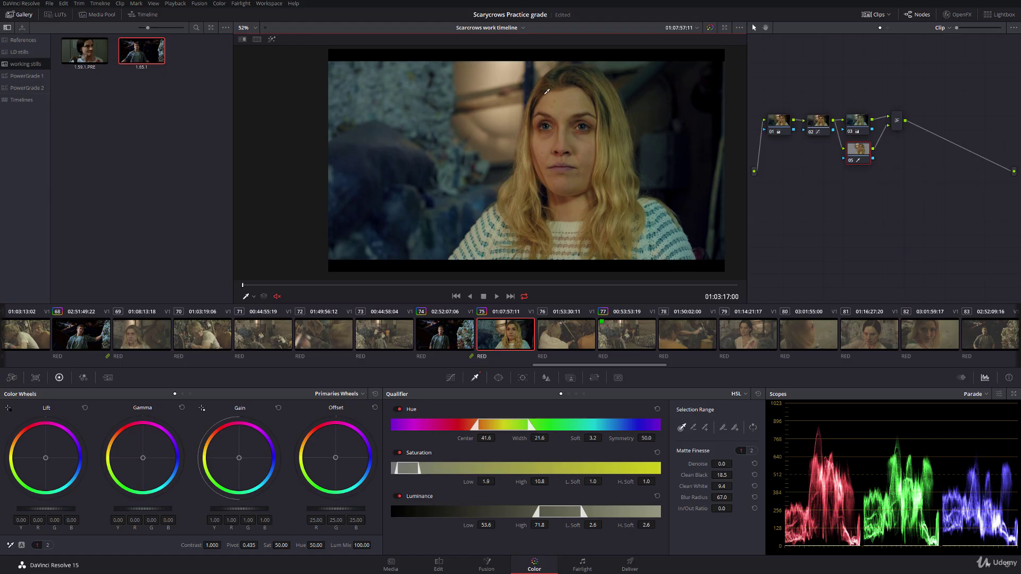
click(858, 150)
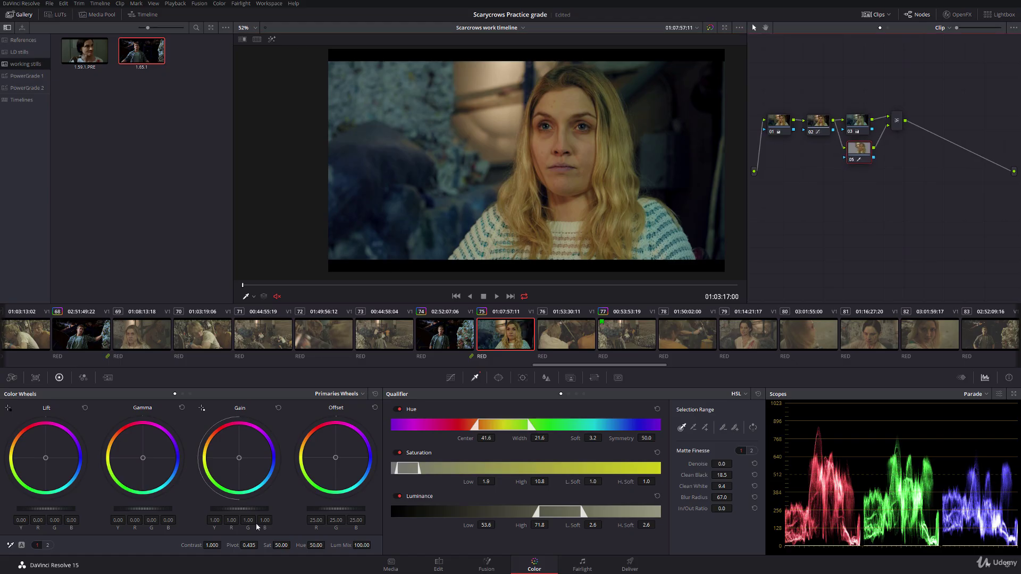
drag(282, 545, 292, 545)
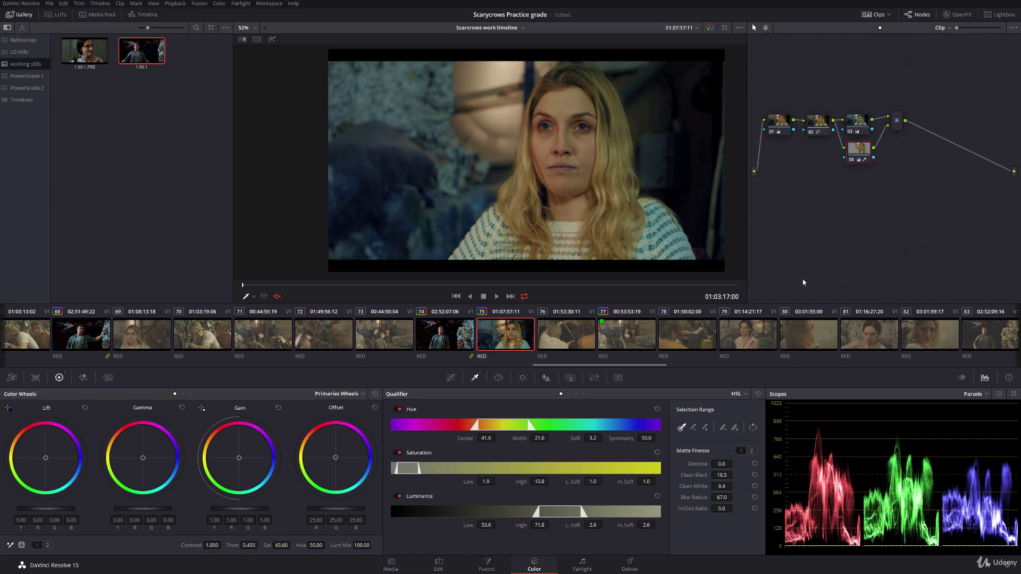
Add contrast on node 02 with Lift -0.01, Gamma -0.01 and Gain 1.05 on all channels
click(818, 124)
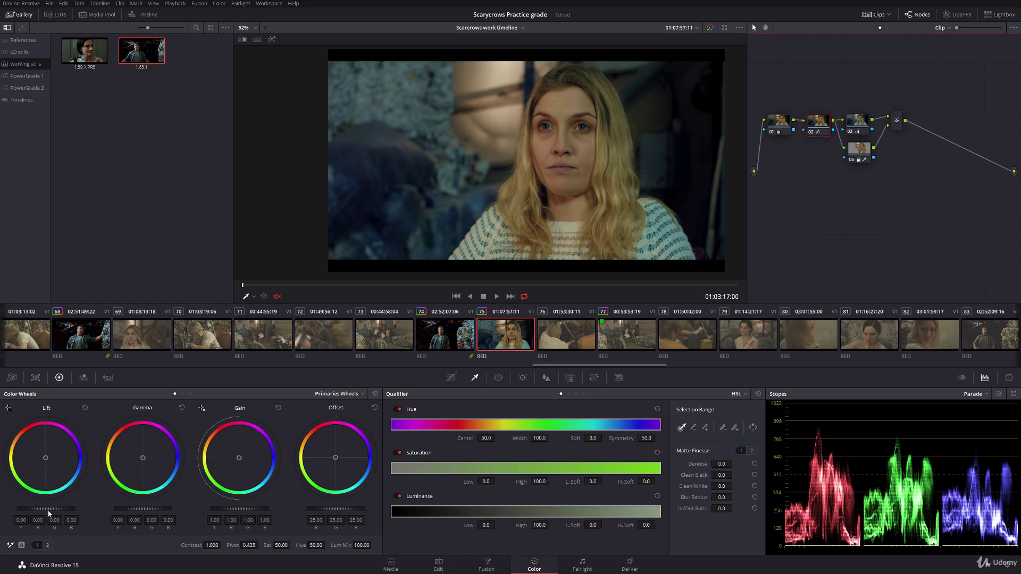
drag(48, 514, 45, 514)
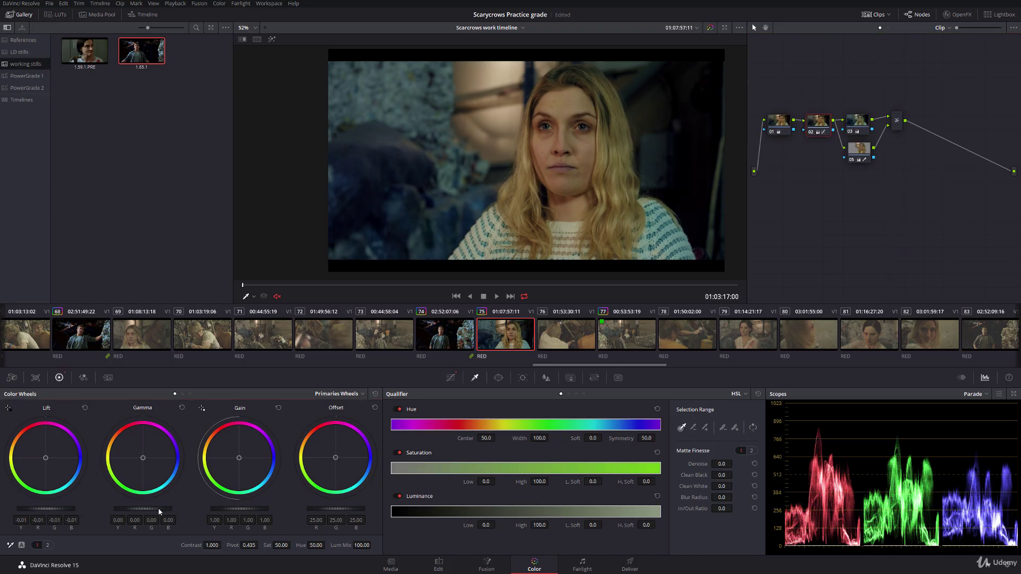
drag(159, 511, 155, 512)
drag(236, 509, 247, 509)
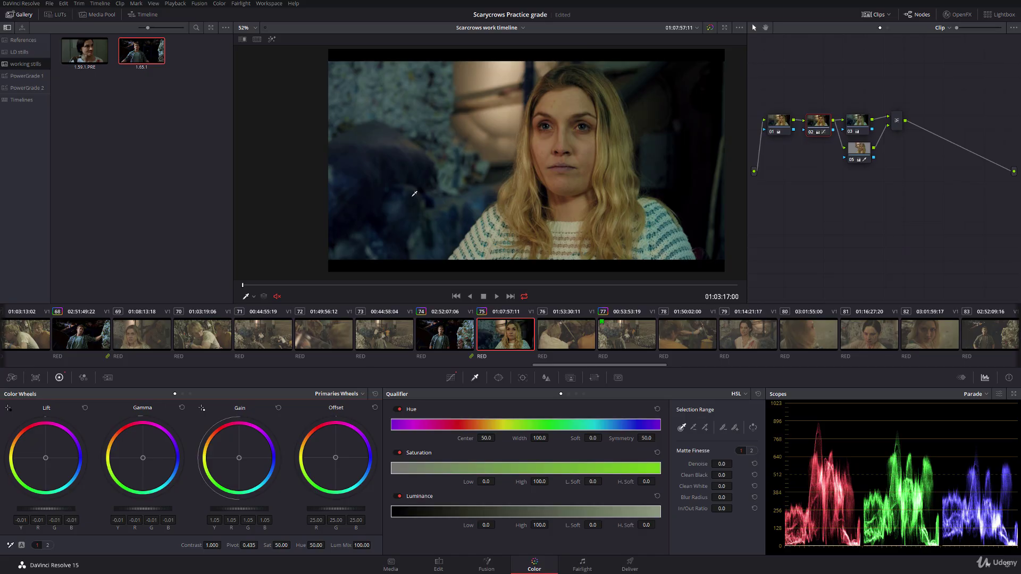
Compare clip 75 with clip 74 and examine the Hue Vs Hue curve of node 05 in clip 74's Group Pre-Clip grade
key(Up)
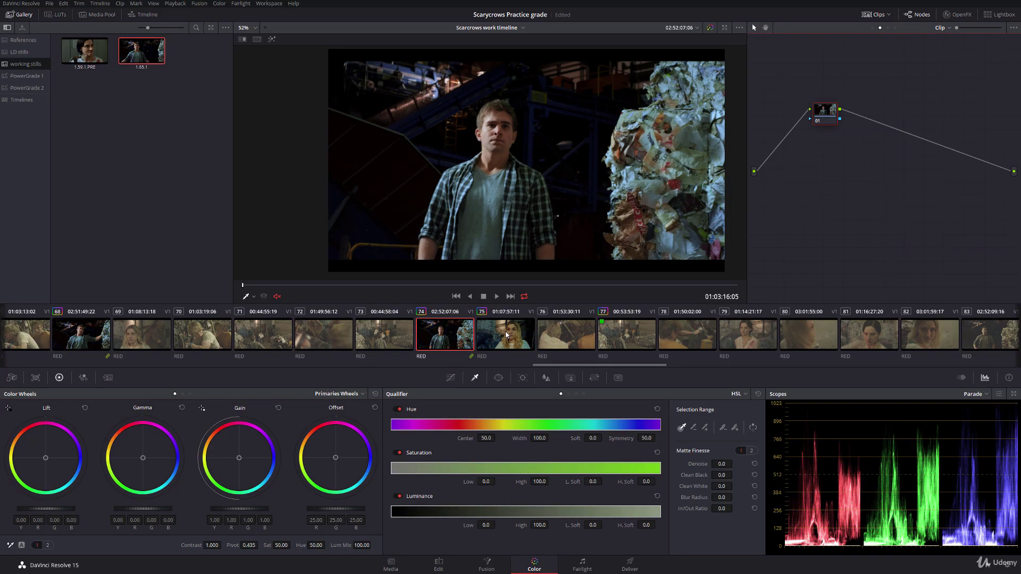
click(507, 335)
click(451, 338)
click(872, 28)
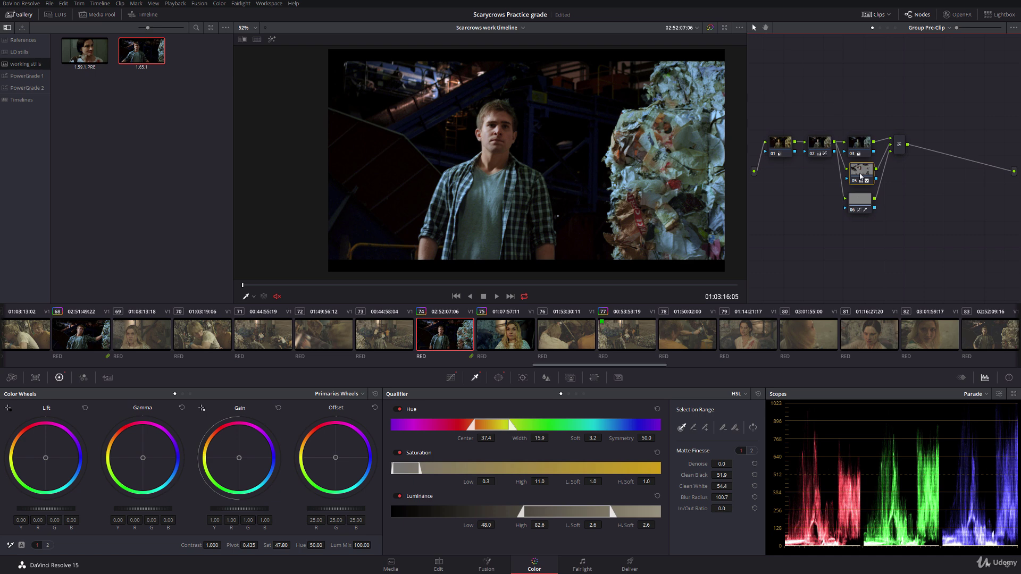
click(452, 378)
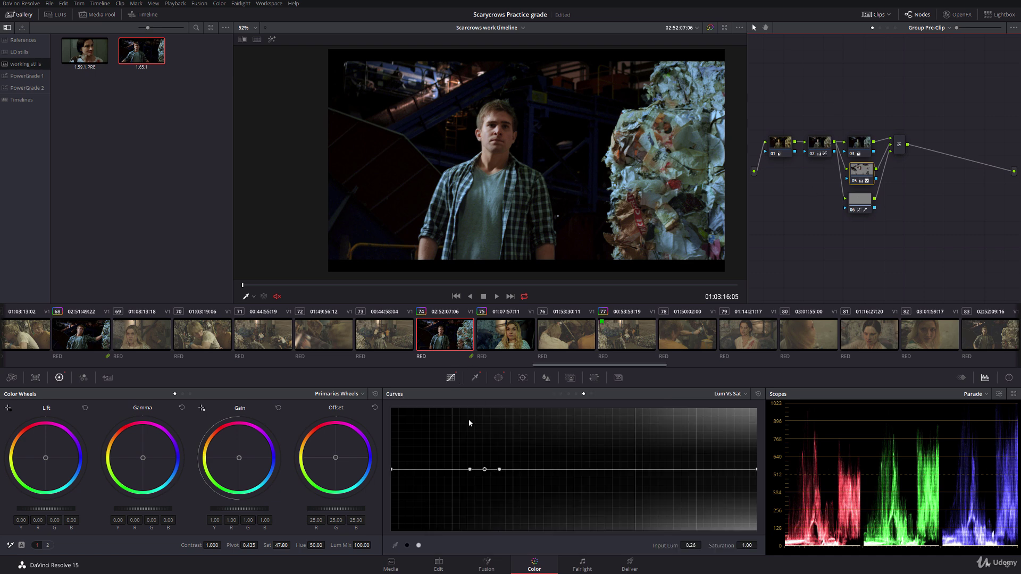
click(561, 394)
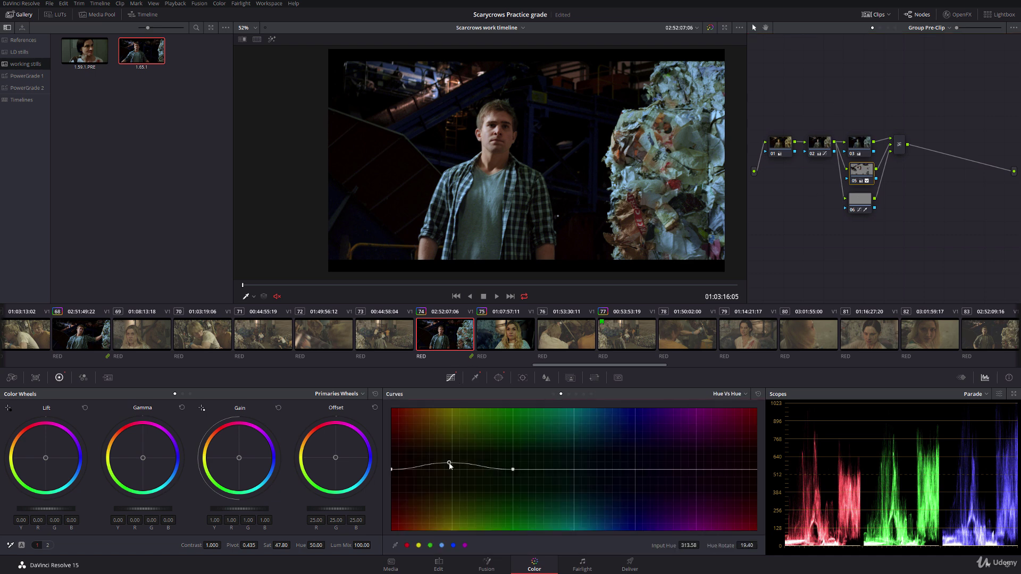
drag(451, 464, 450, 469)
On clip 75's node 05, add a yellow Hue Vs Hue point and set its Hue Rotate to 5.90
click(496, 330)
click(855, 150)
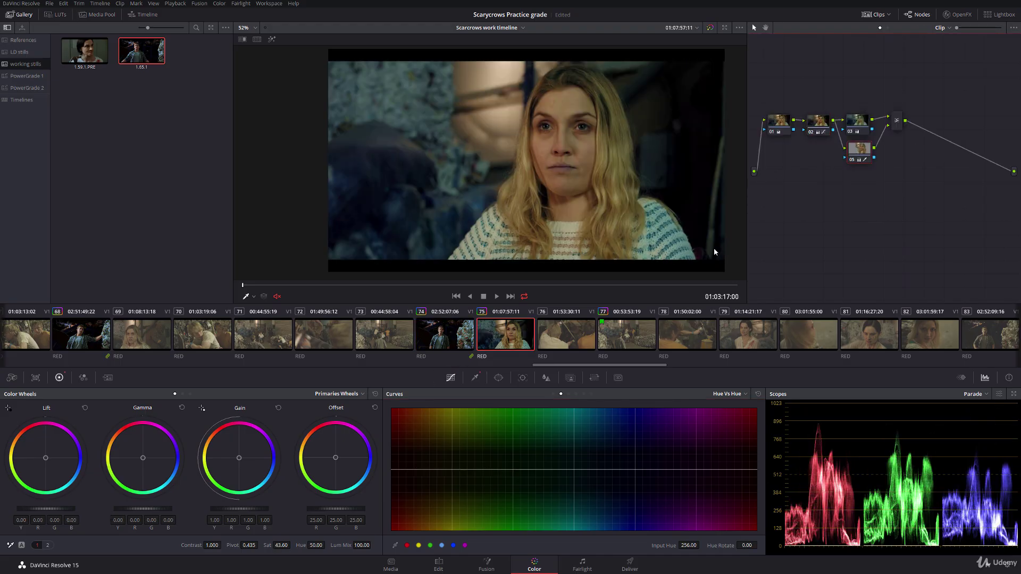
click(419, 545)
drag(746, 545, 760, 545)
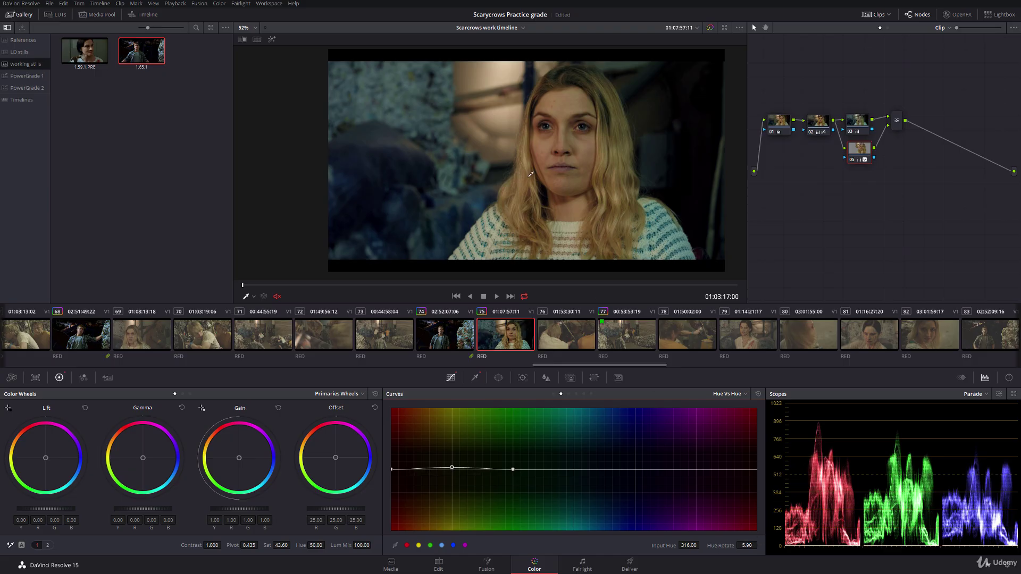
Scrub clip 75 to review the grade on other frames and check node 03's wheel settings
drag(255, 286, 359, 285)
key(Left)
key(Left)
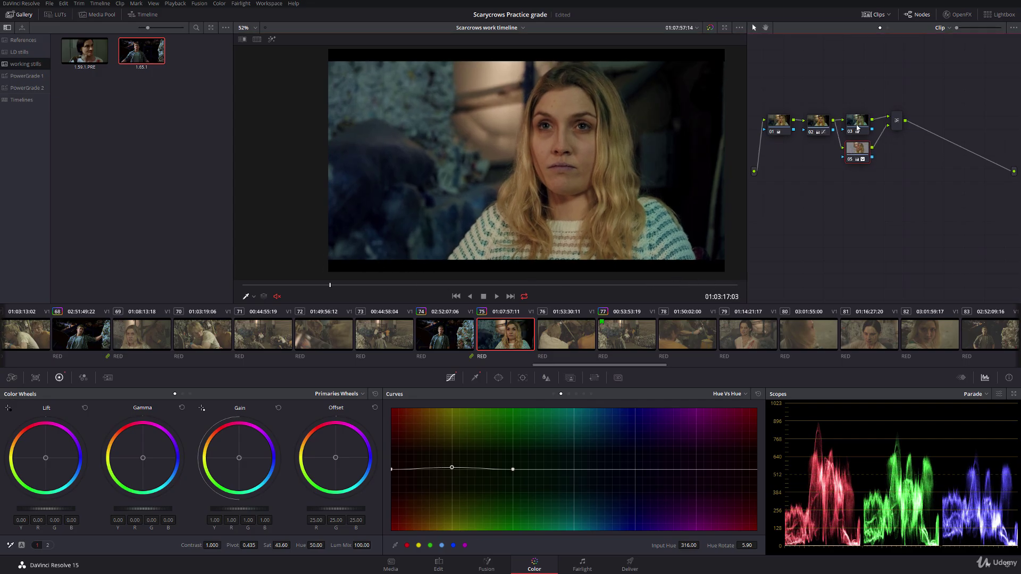
click(857, 126)
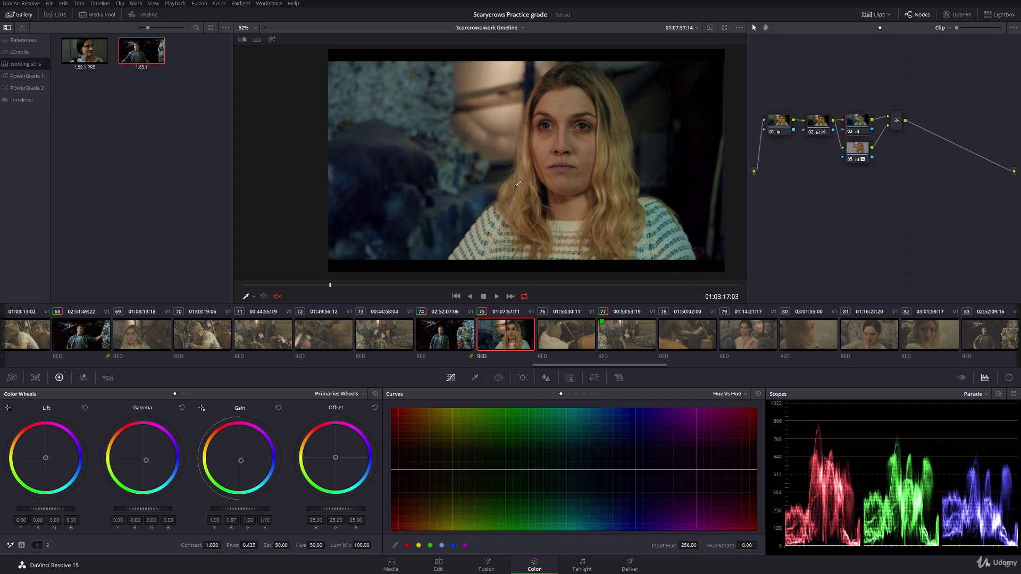
Highlight node 05's skin matte and set Clean White to 29.7 and Blur Radius to 95.1
click(855, 154)
click(271, 40)
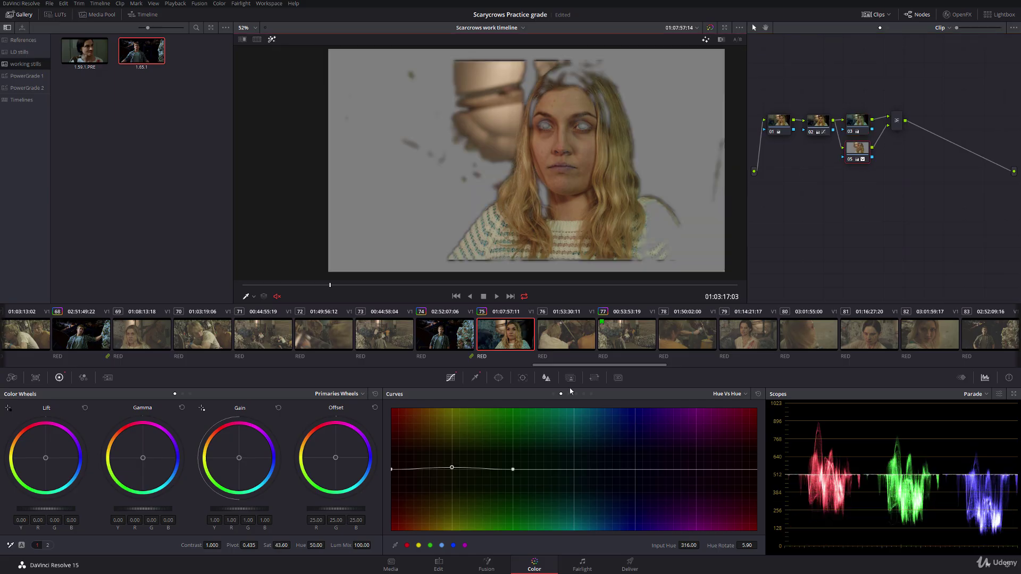
click(475, 377)
drag(695, 499, 735, 497)
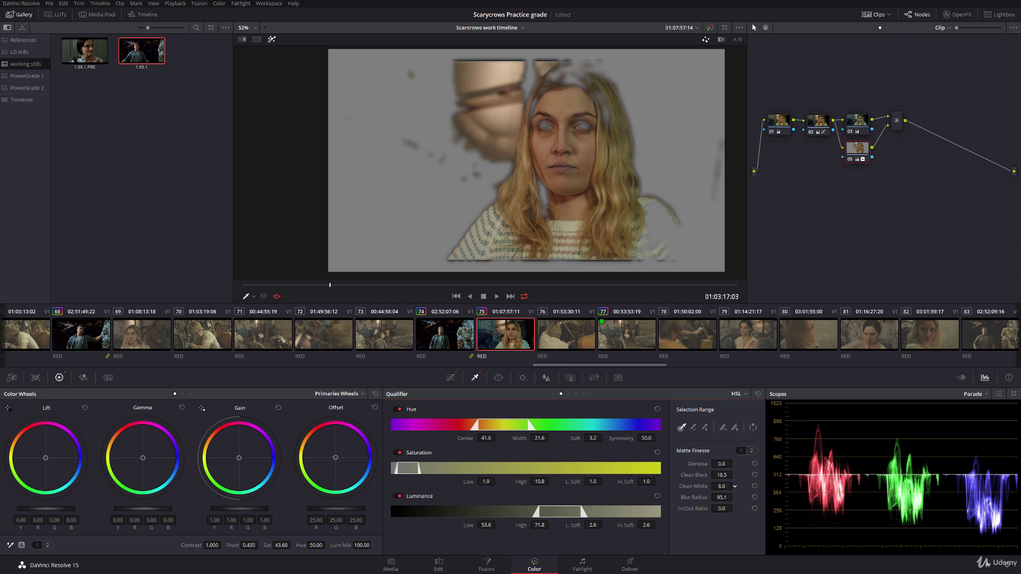
drag(735, 486, 735, 486)
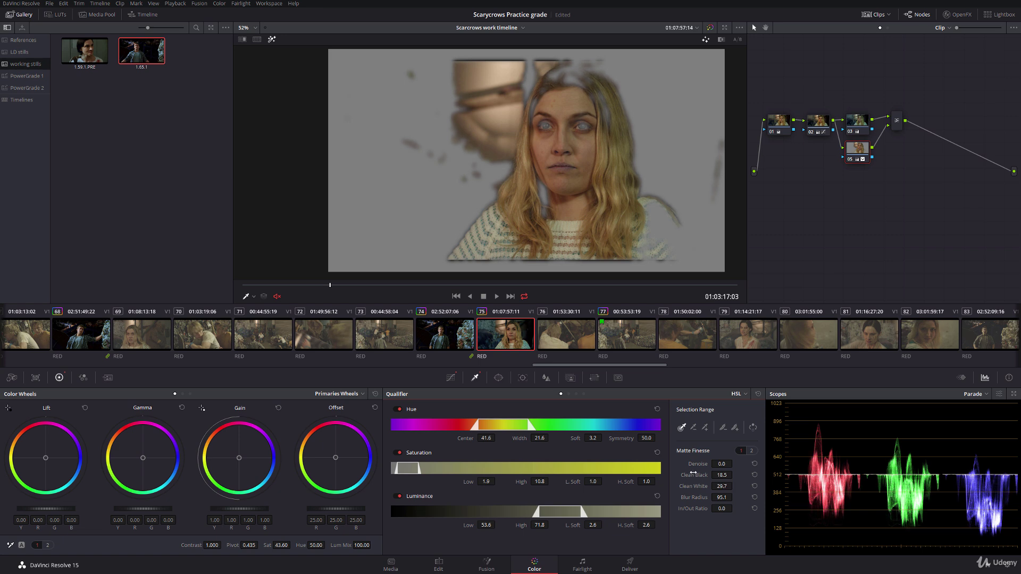
Widen the skin key with Saturation High 15.0, Hue Width 26.9 and Luminance Low 51.2, and turn off the matte highlight
drag(521, 481, 526, 482)
drag(519, 439, 509, 450)
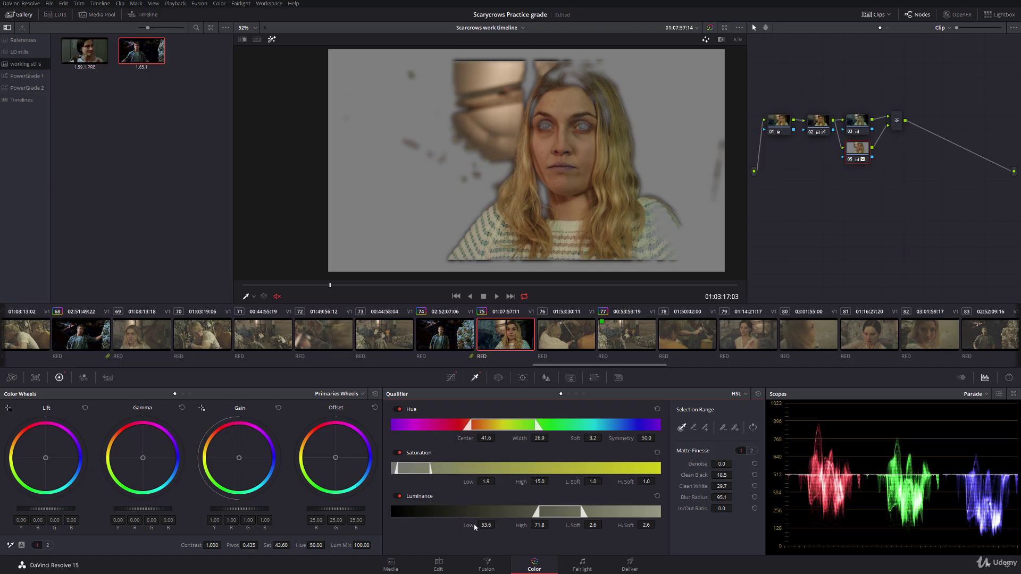
drag(479, 526, 497, 525)
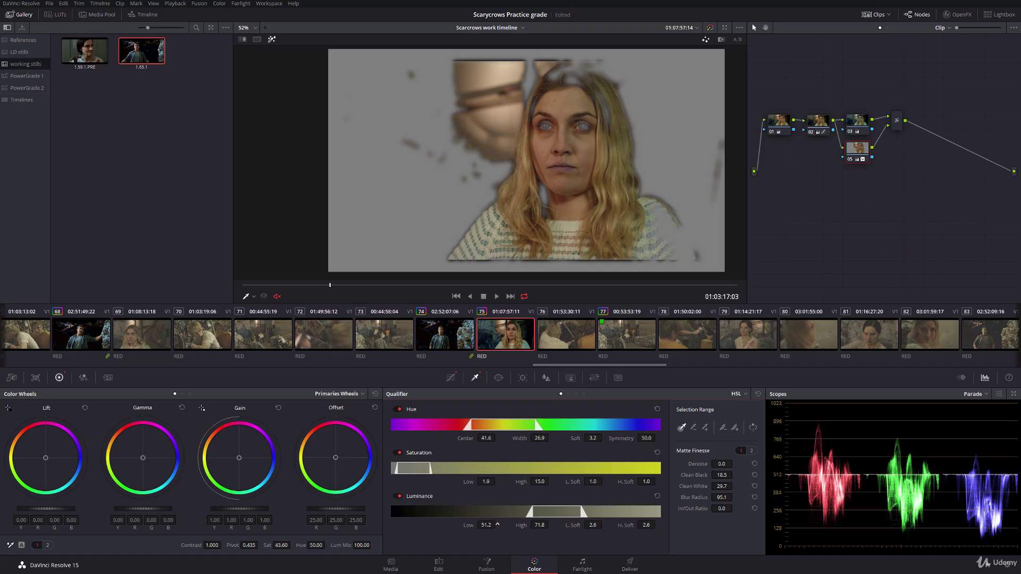
click(272, 39)
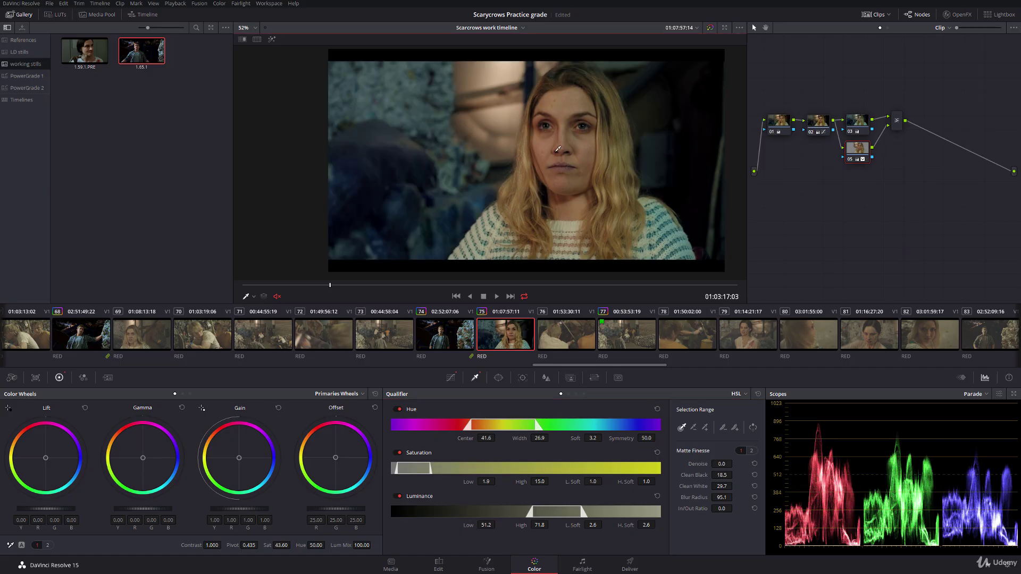
Scrub the rest of clip 75, apply its grade to clip 69 of the same woman, and play that clip to check it
drag(330, 285, 446, 282)
click(128, 341)
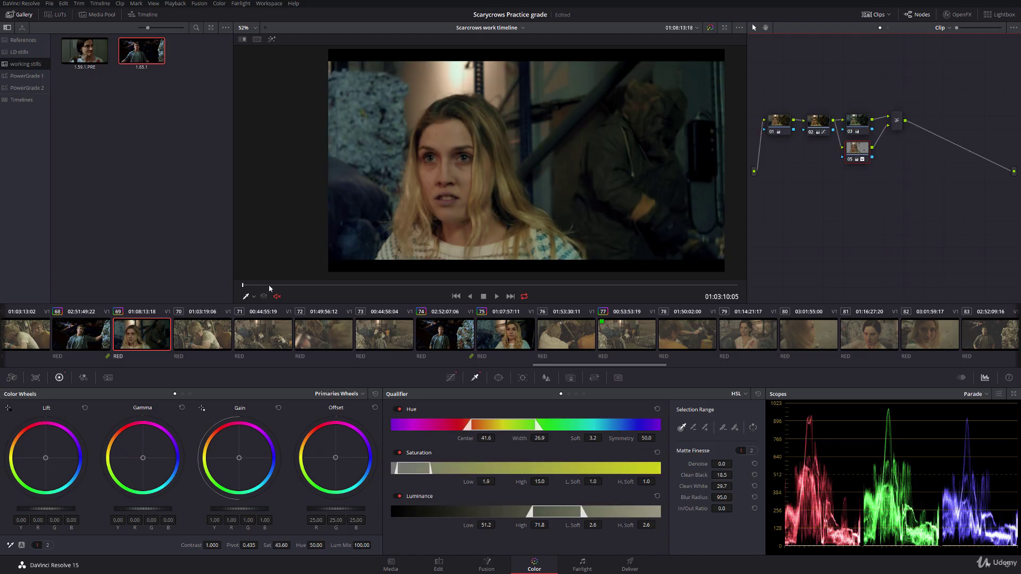
key(space)
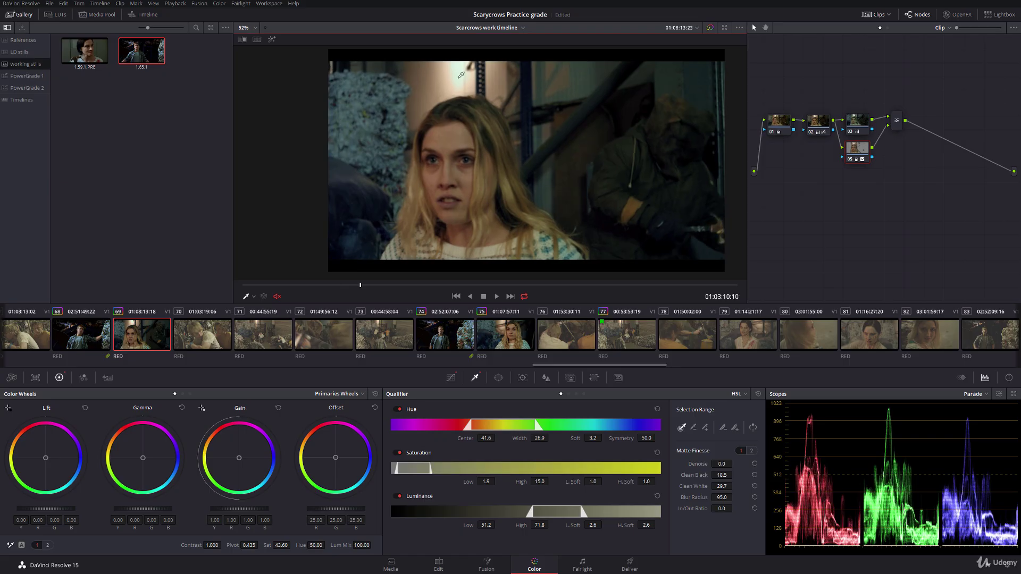
Add a serial node after clip 69's parallel mixer and roll off the highlights with points on its custom luma curve
click(899, 122)
key(alt+s)
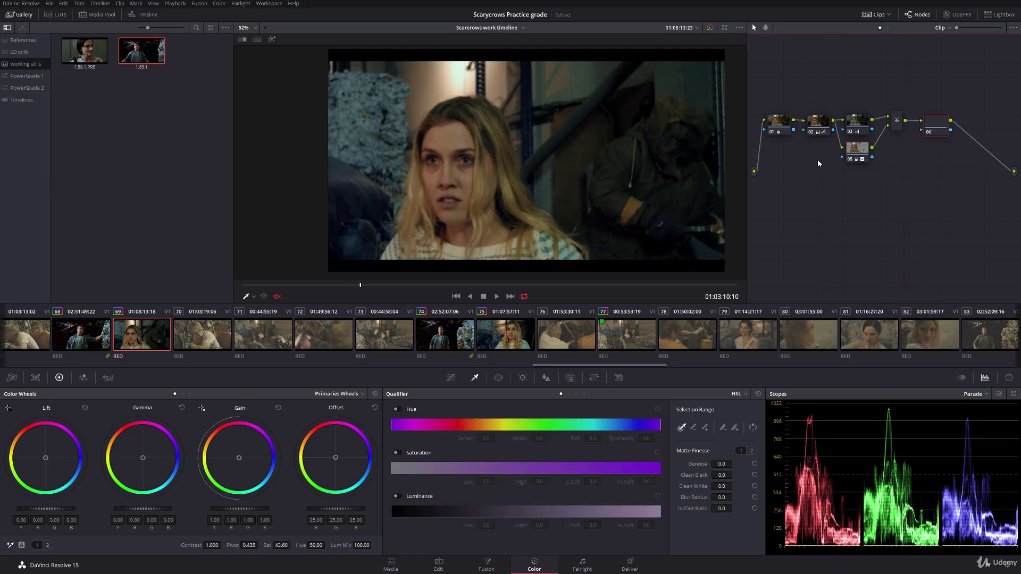
click(450, 378)
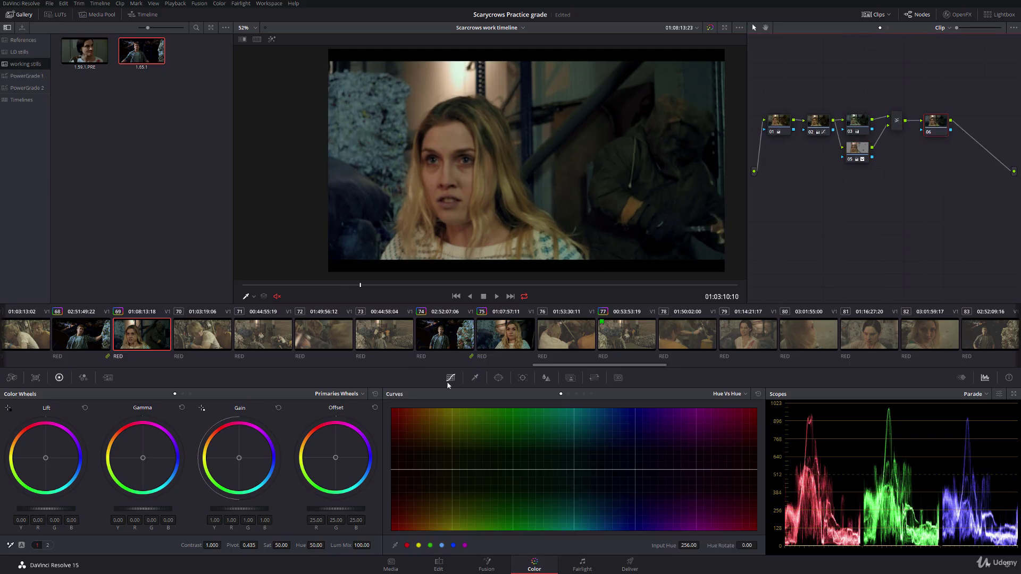
click(553, 394)
drag(661, 408, 658, 435)
click(595, 444)
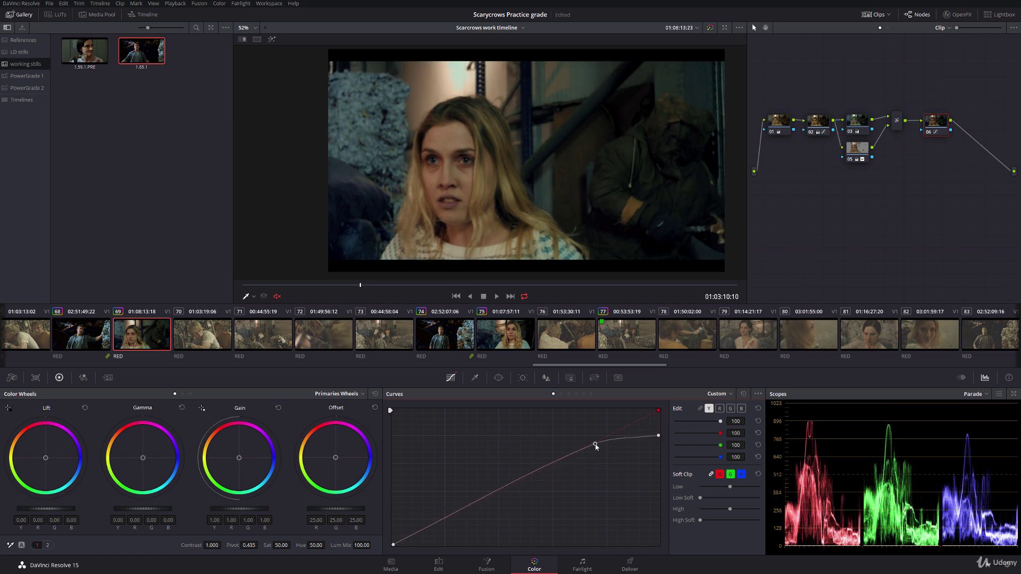
click(579, 451)
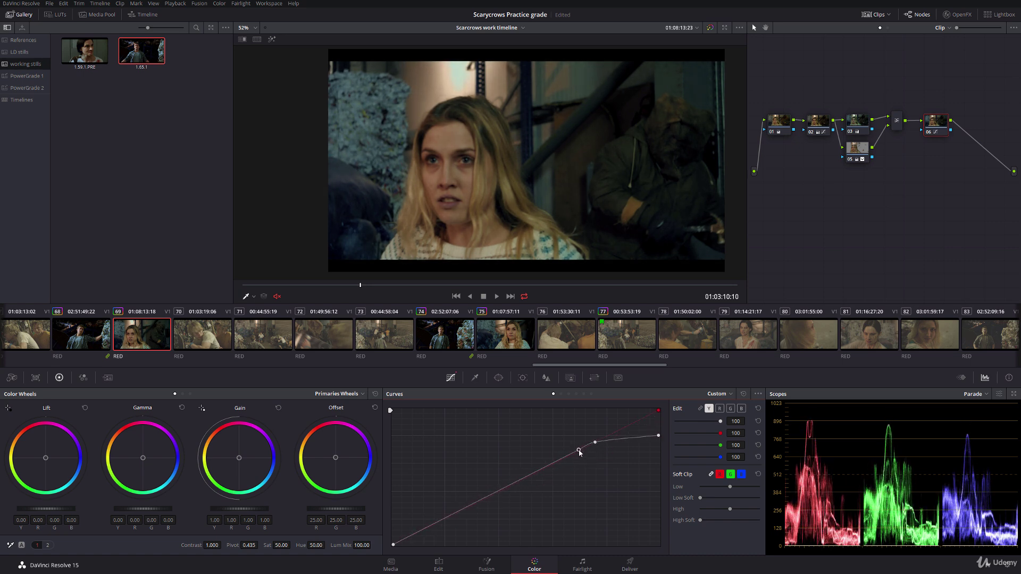
drag(595, 442, 599, 445)
drag(659, 436, 661, 433)
Highlight node 05's skin matte on clip 69 and widen its Luminance range to Low 48.3 and High 80.1
click(857, 148)
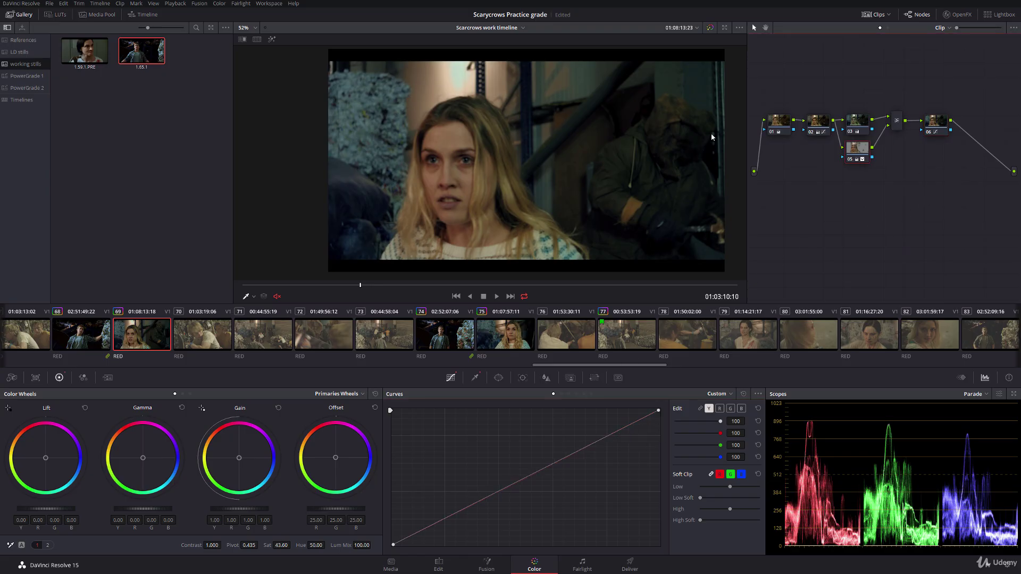
click(272, 40)
click(475, 378)
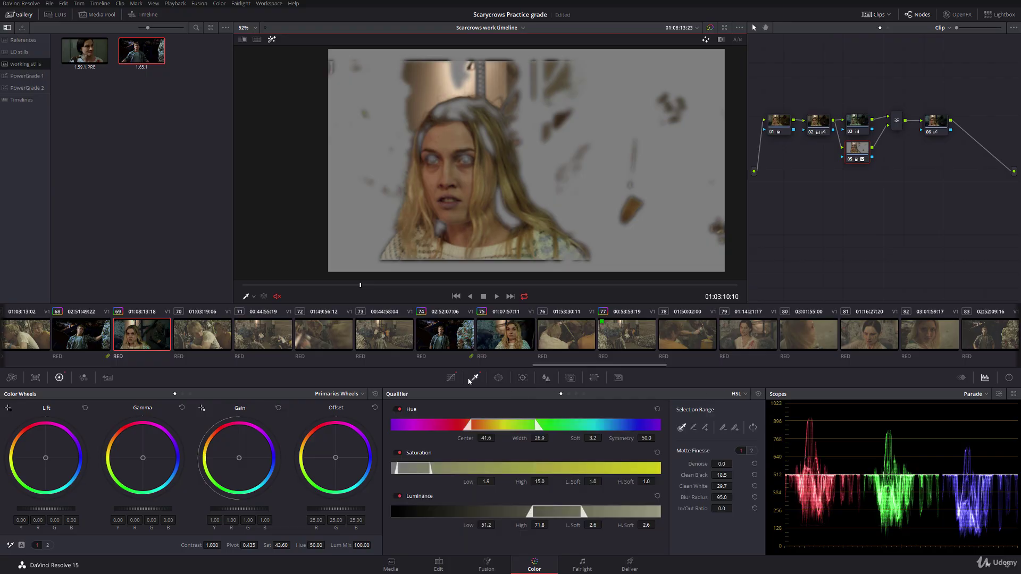
drag(539, 525, 550, 525)
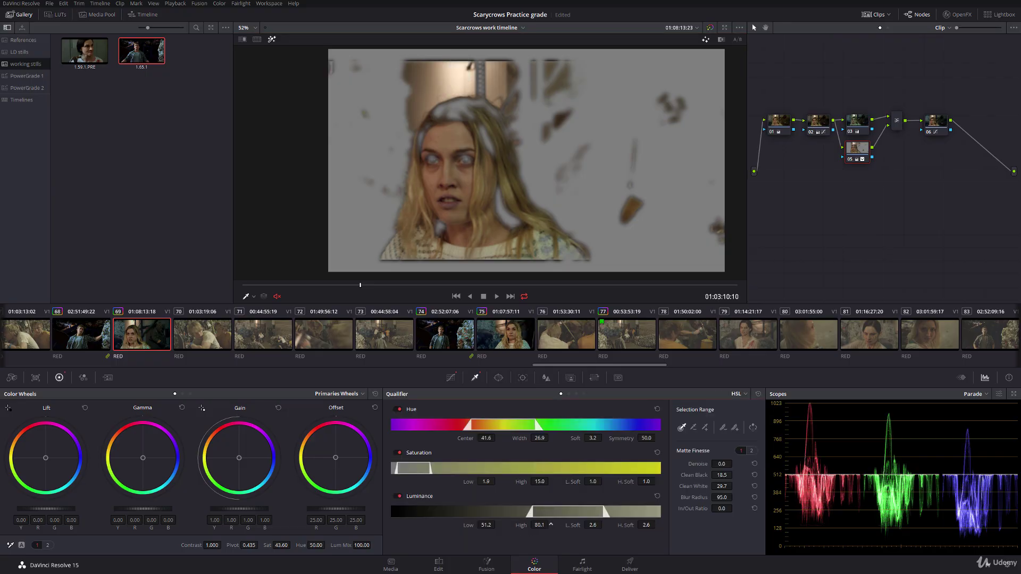
click(272, 39)
click(272, 39)
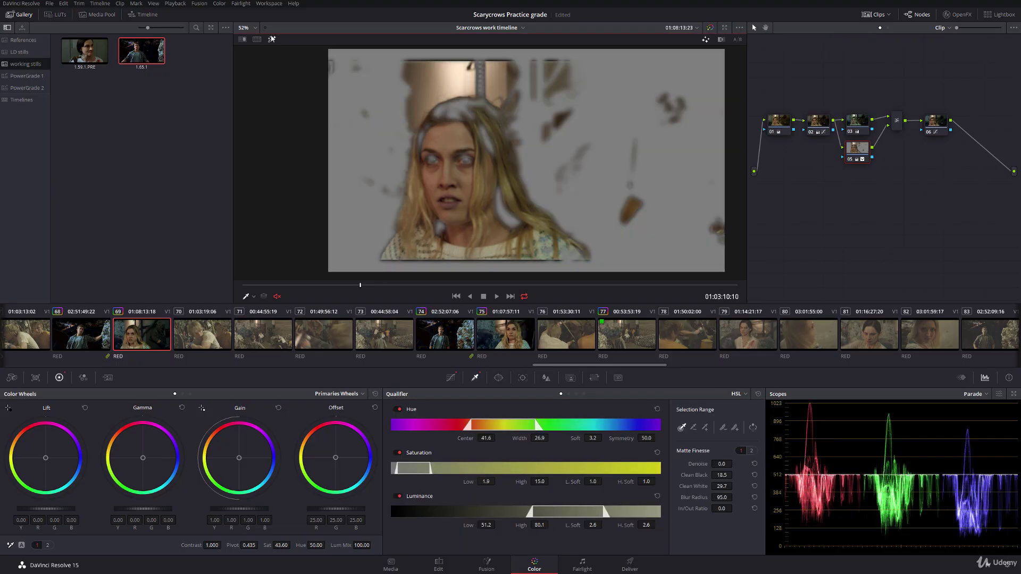
drag(530, 512, 522, 512)
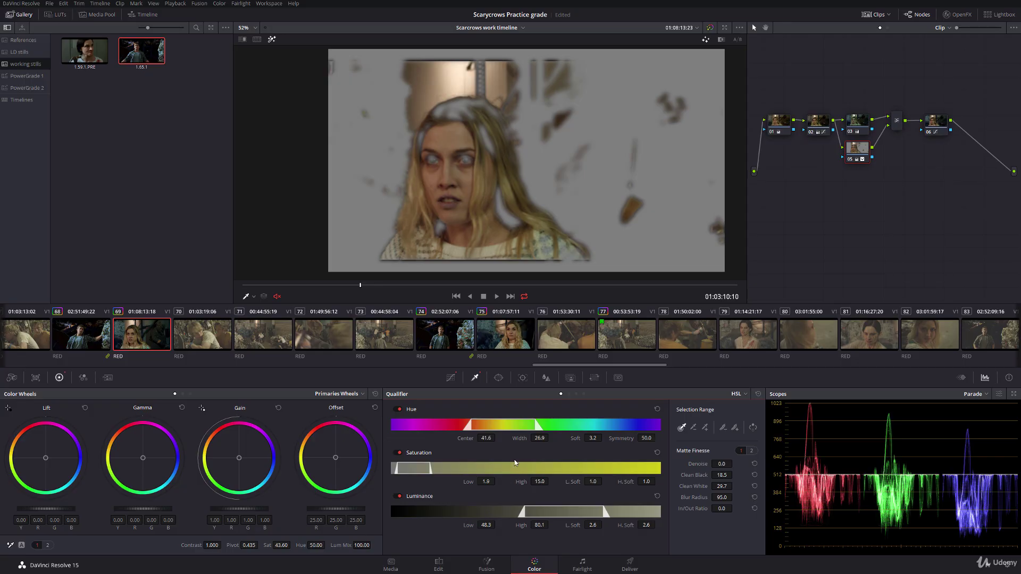
Set the skin key's Saturation Low to 2.0 and Blur Radius to 135.2, and turn off the matte highlight
drag(486, 481, 497, 481)
drag(685, 497, 735, 497)
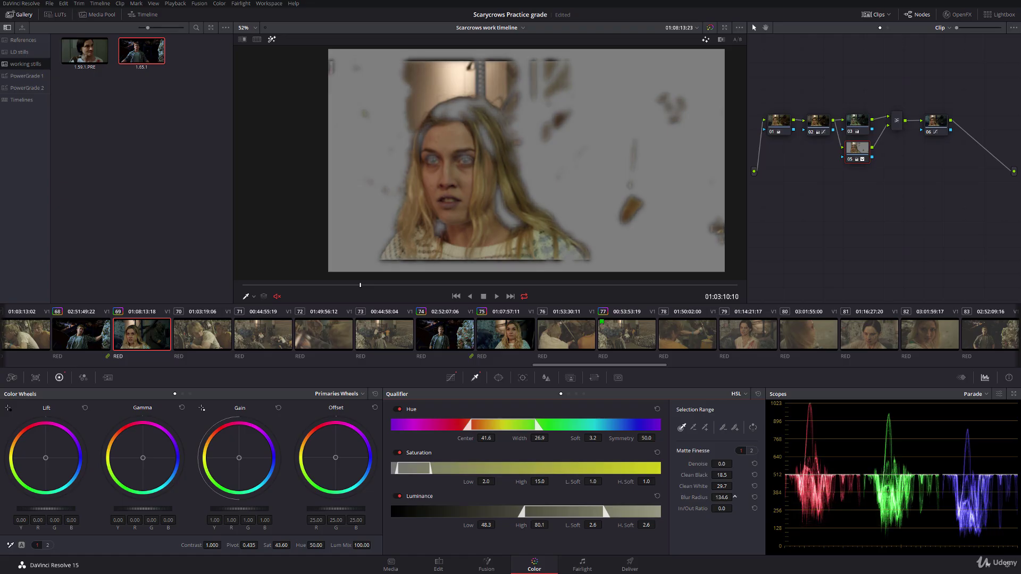
click(272, 40)
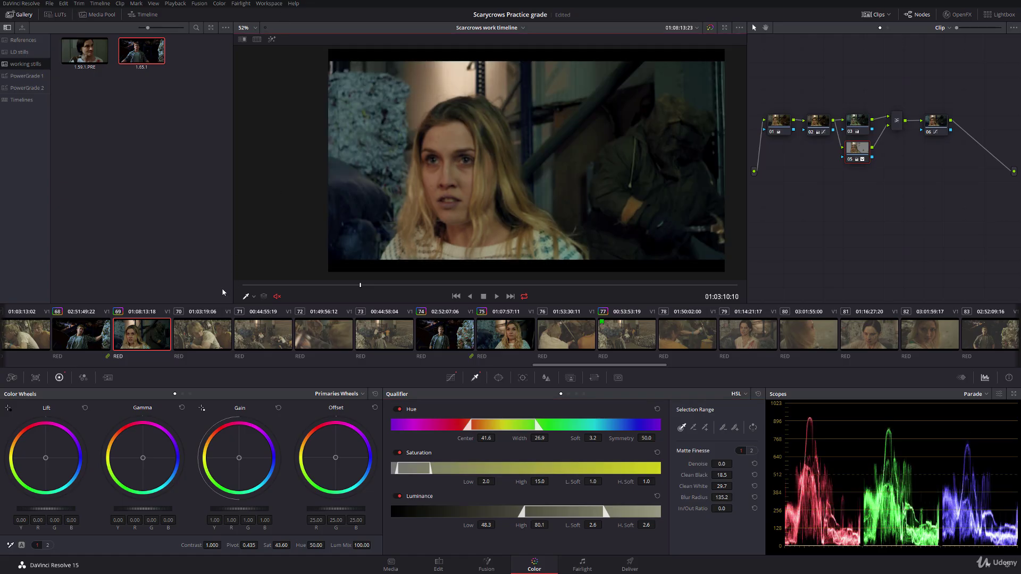
Scrub clip 69 to check the skin key and compare its look with clips 73, 74 and 75
drag(247, 286, 768, 255)
click(451, 339)
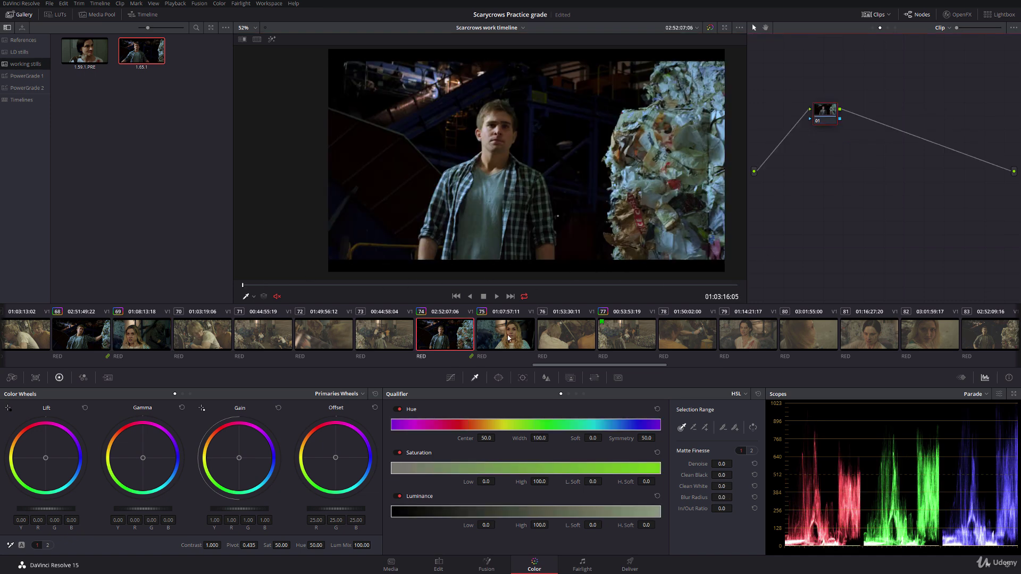
click(509, 338)
click(448, 337)
click(384, 335)
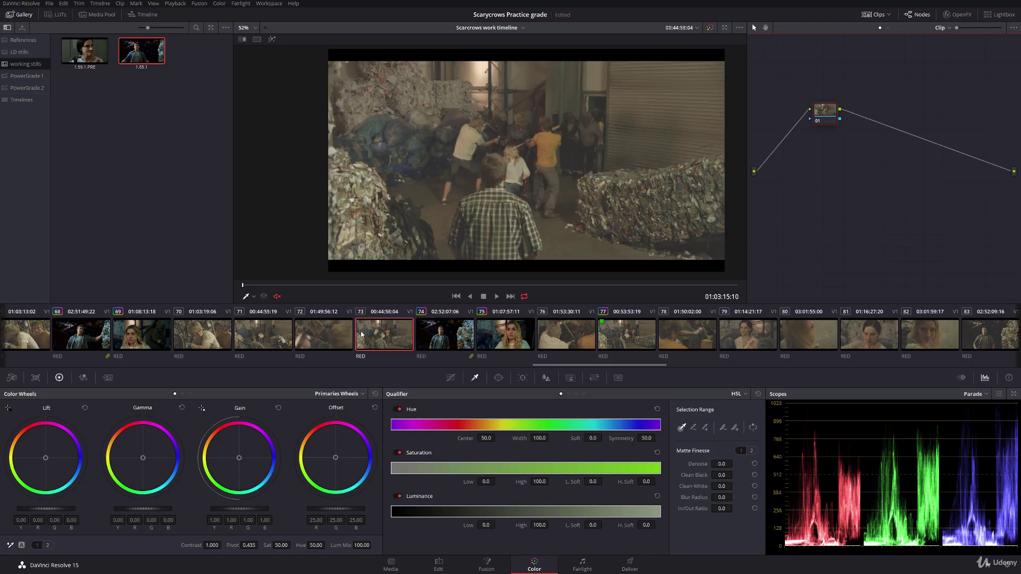
click(169, 335)
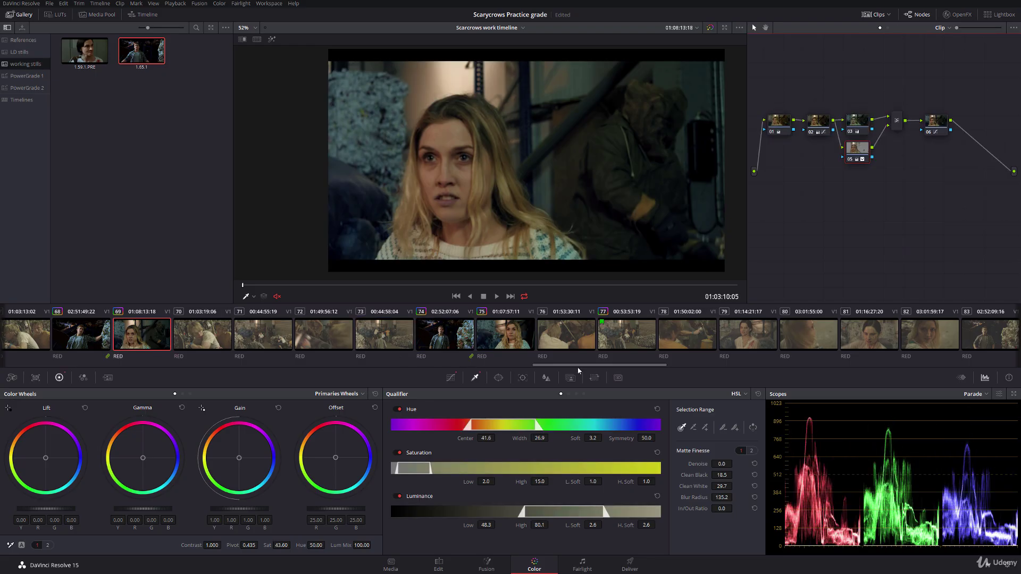
Grab stills of clips 69 and 75 into the working stills album
drag(554, 366, 589, 365)
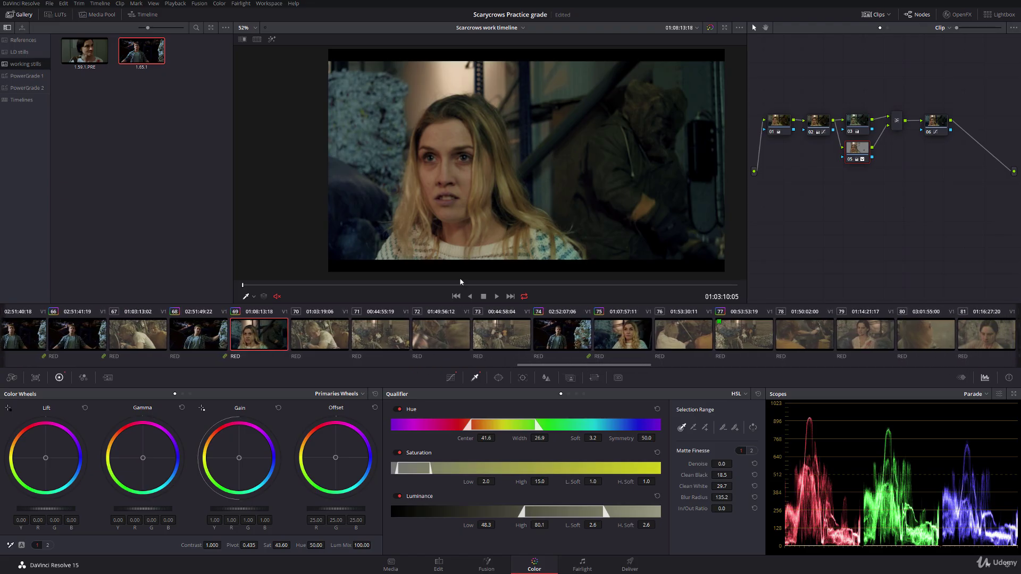
right_click(466, 192)
click(486, 198)
click(623, 332)
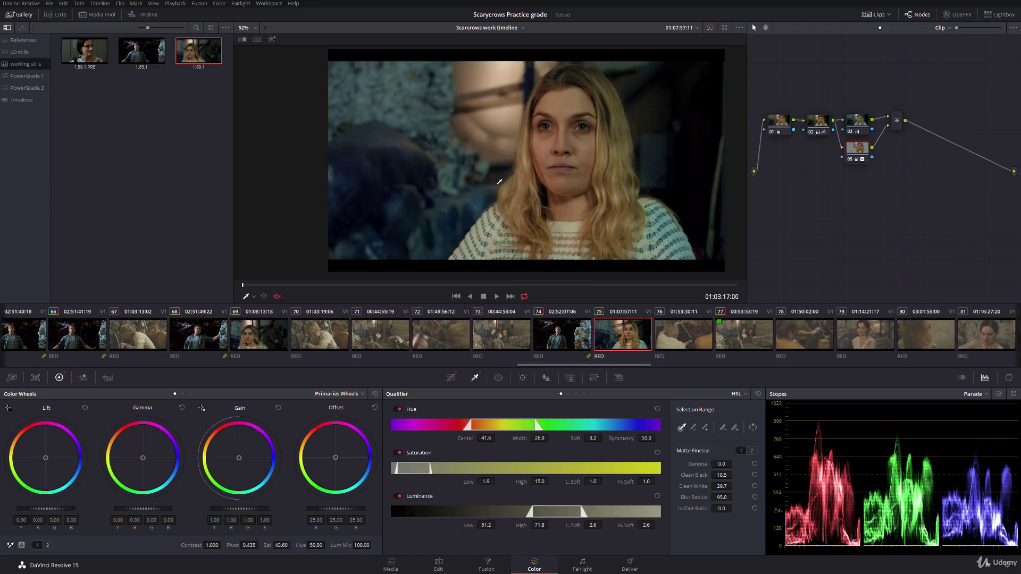
right_click(495, 185)
click(515, 190)
Preview the clip 69 still's grade on clips 71 and 74 and inspect clip 74's Group Pre-Clip nodes
click(379, 336)
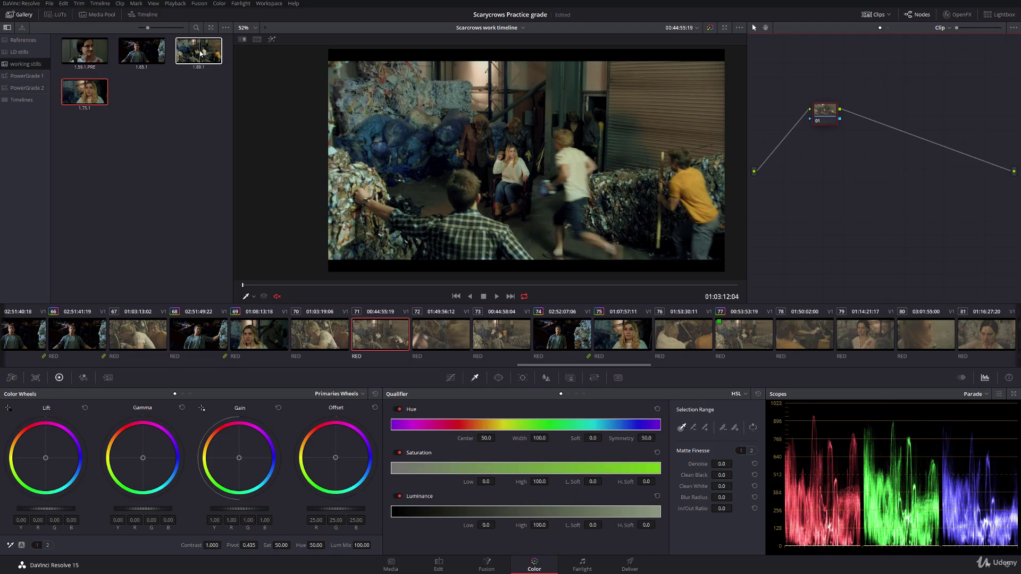
click(576, 341)
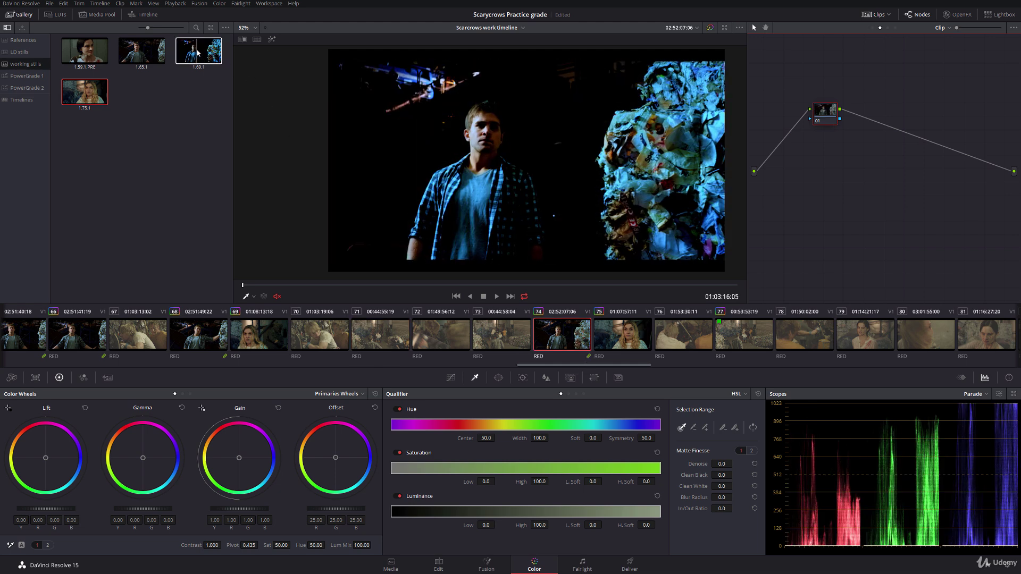
click(872, 28)
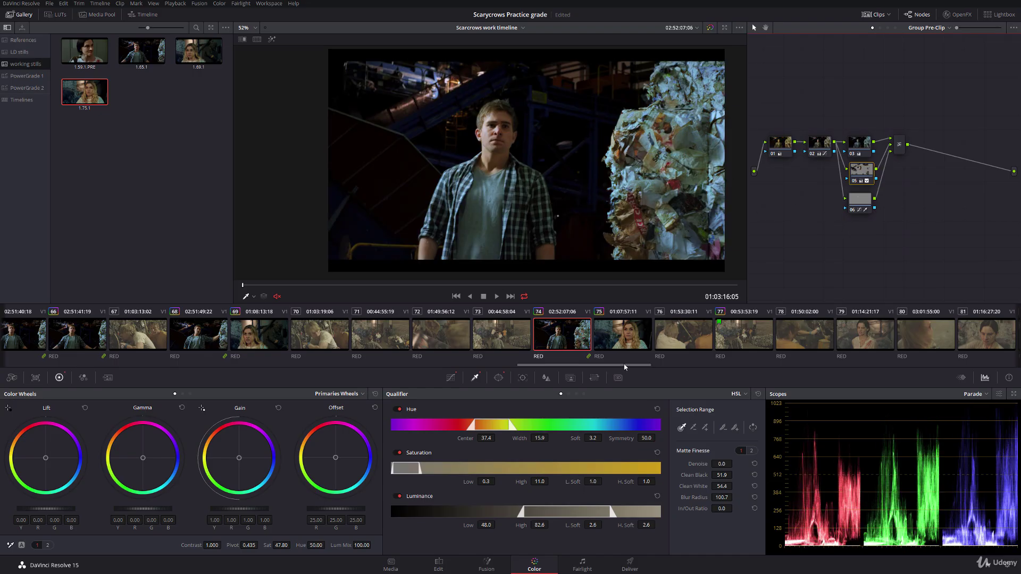
Remove clip 74 from its group and preview the clip 69 still's grade on it
right_click(563, 337)
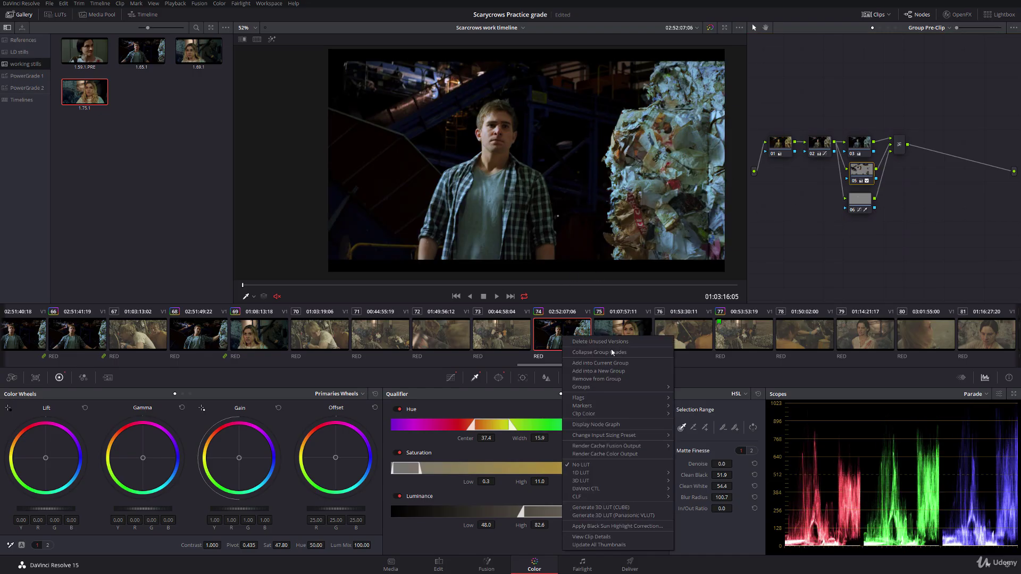
click(616, 379)
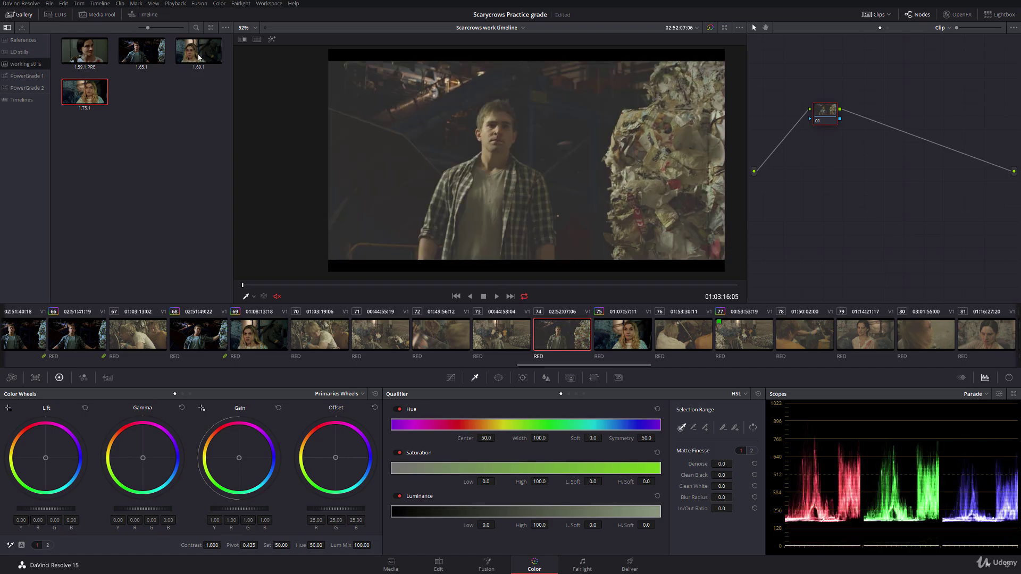
mouse_move(198, 55)
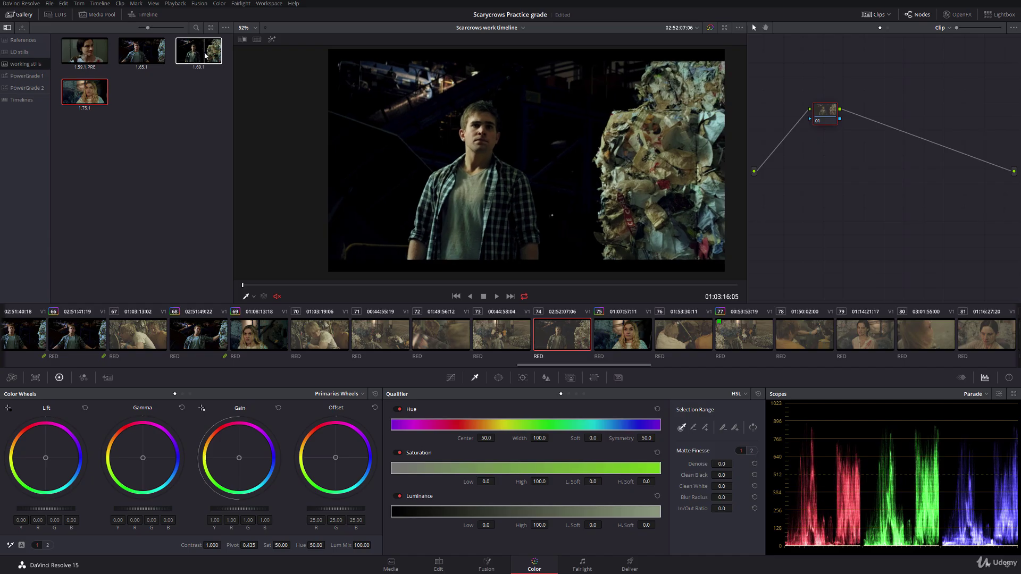
Assign clip 74 back to its actor group to restore the shared group grade
right_click(576, 336)
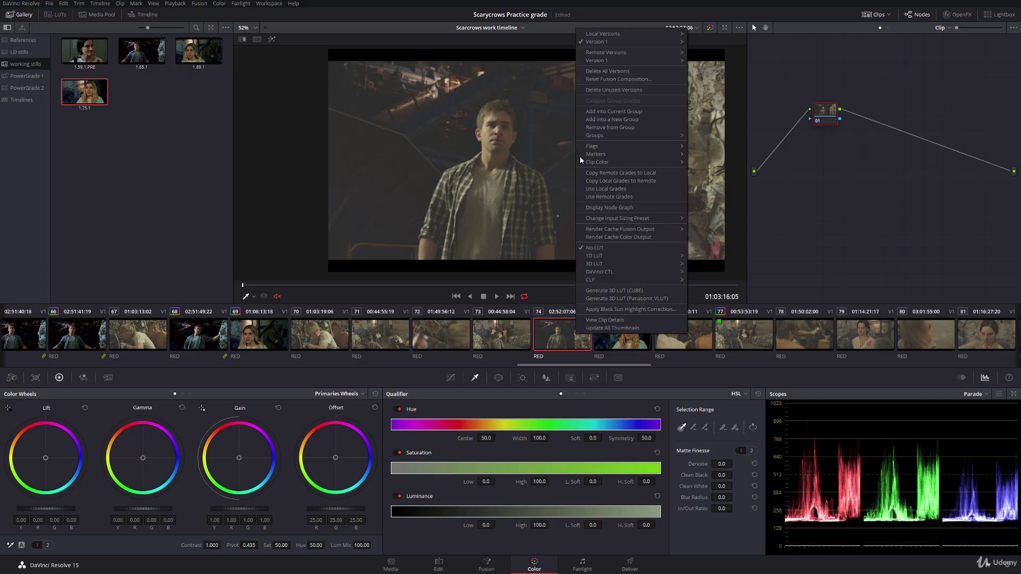
mouse_move(656, 139)
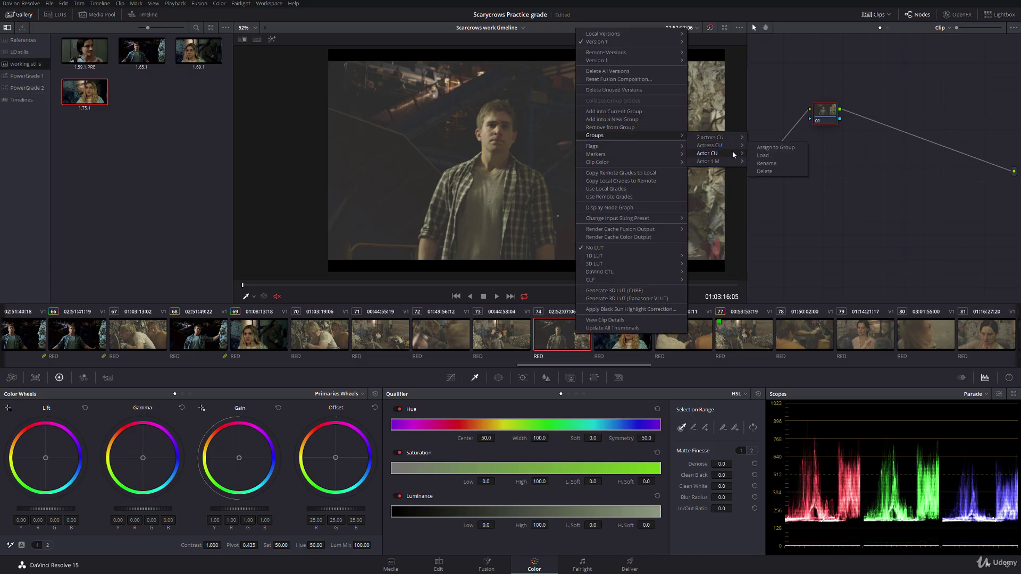
click(775, 166)
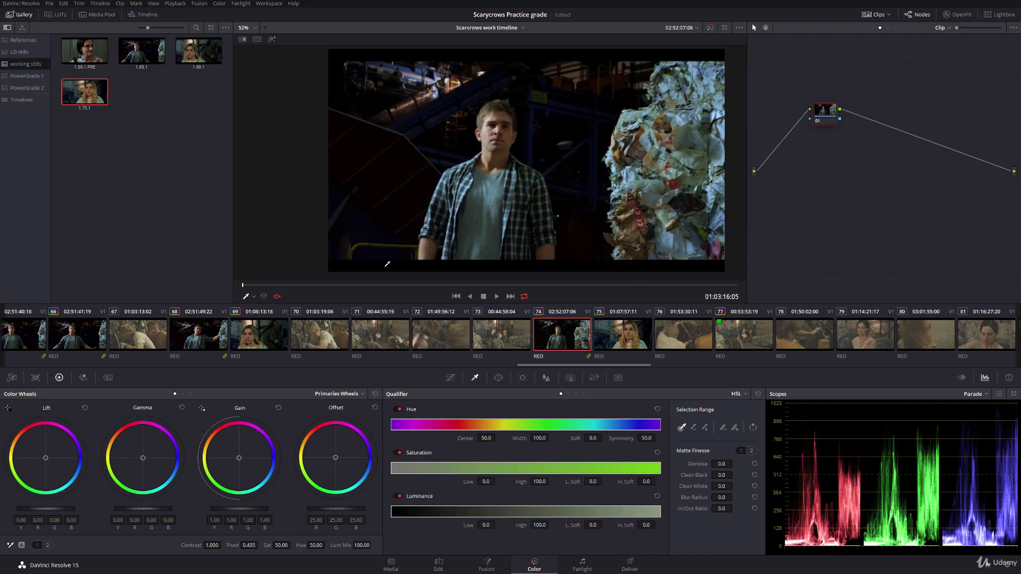
Compare clip 75 with clips 73 and 74 and lower its skin node's Saturation to 39.20
click(637, 337)
click(546, 339)
click(492, 338)
click(627, 332)
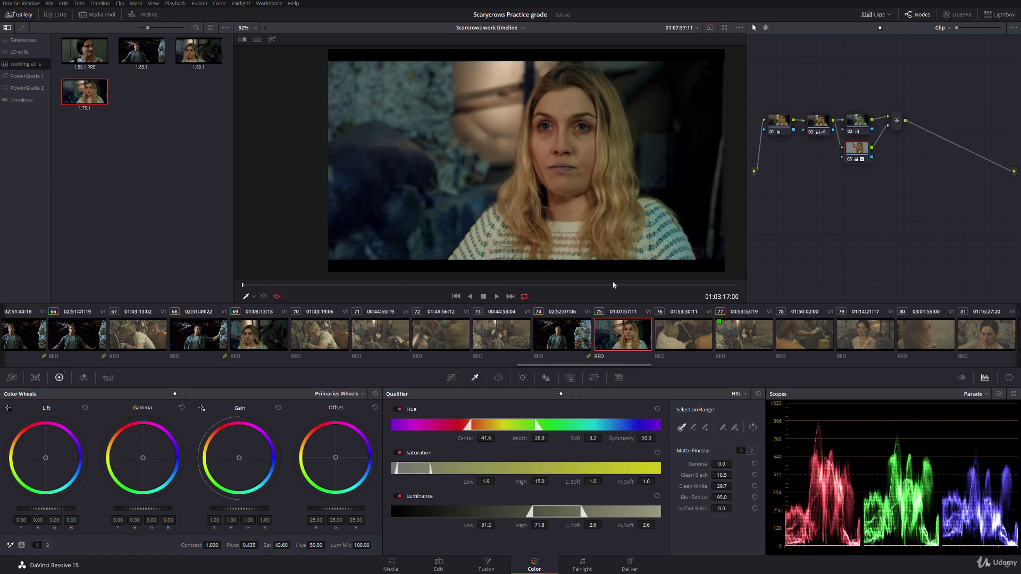
scroll(292, 545, down, 5)
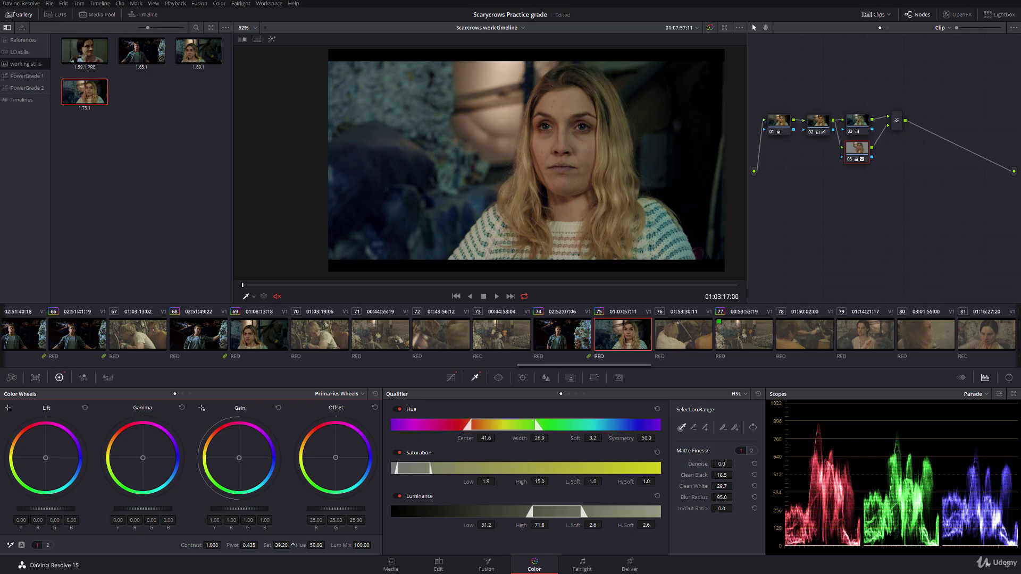
Check clip 70, and apply the grade of the clip 69 still to ungraded clip 62 of the same woman
drag(553, 363, 530, 366)
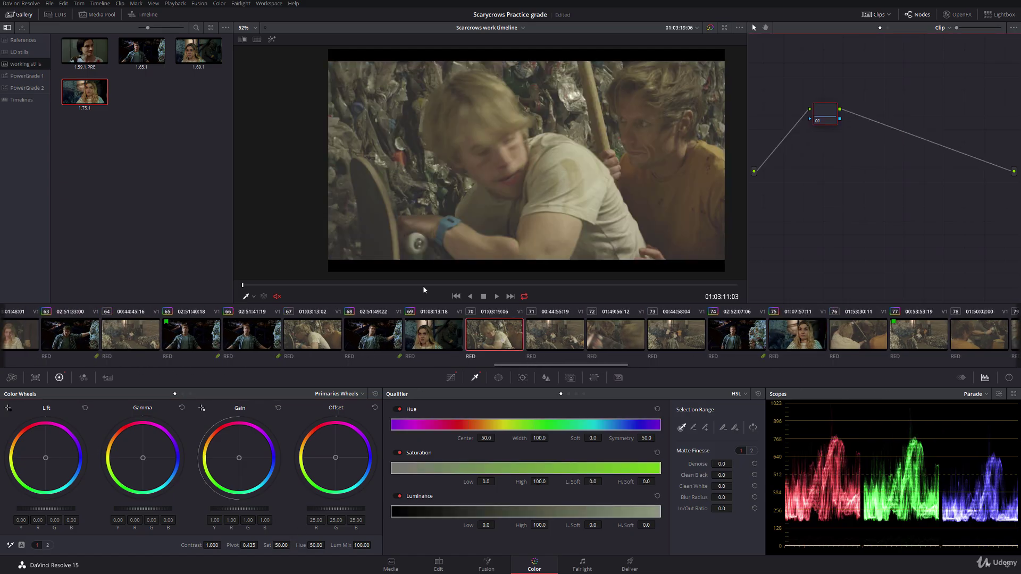
click(506, 338)
drag(599, 365, 535, 364)
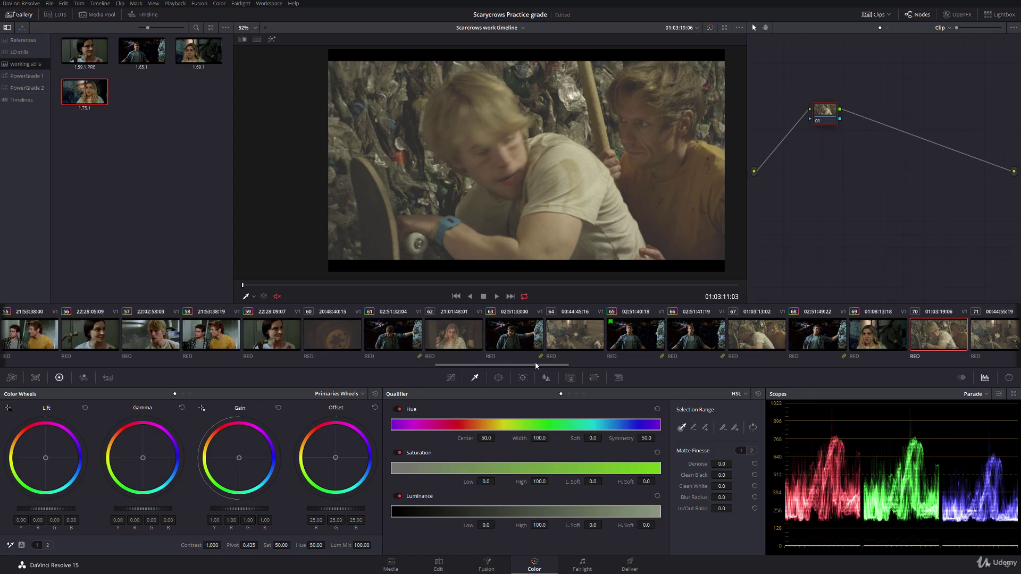
click(197, 49)
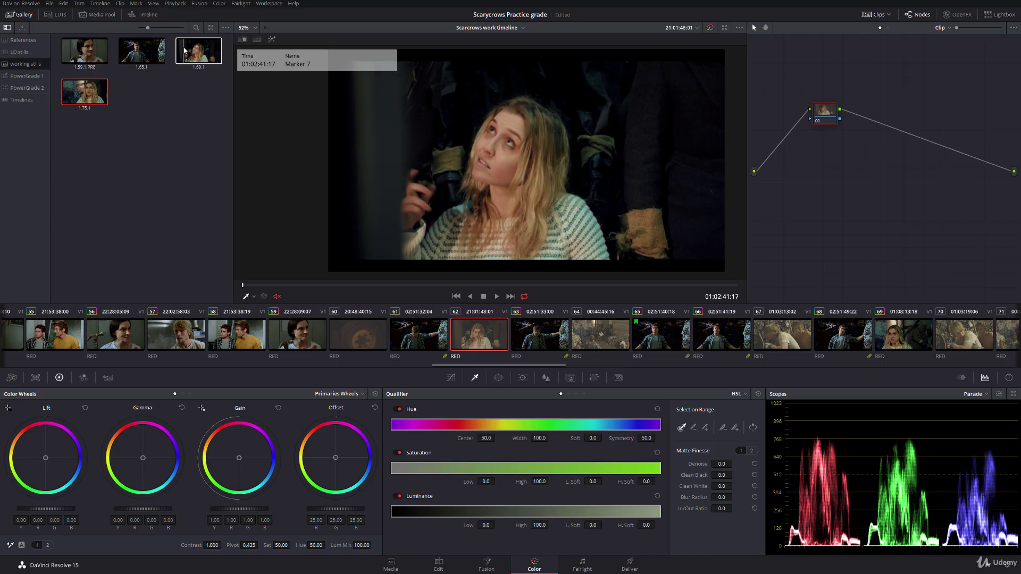
middle_click(185, 51)
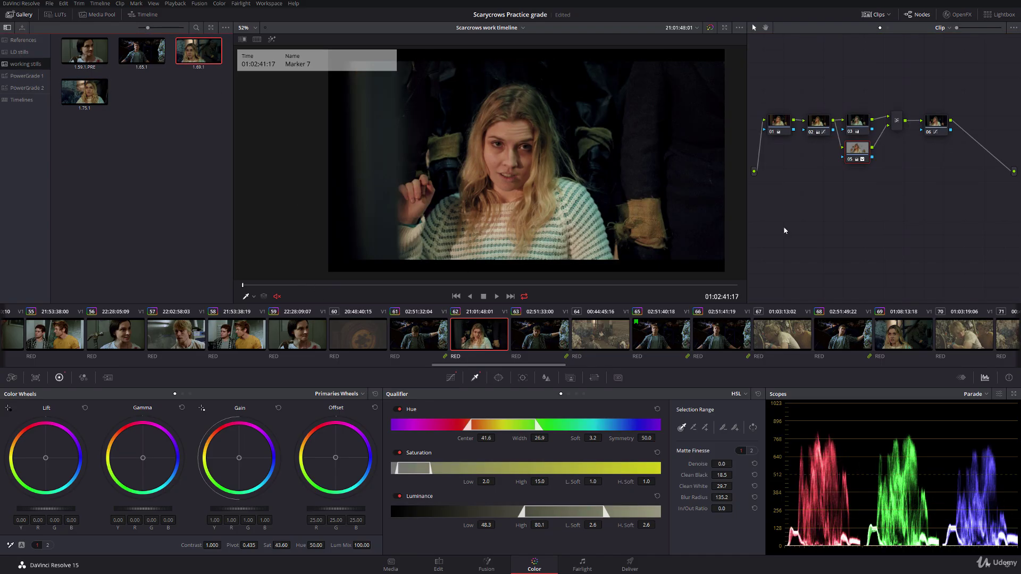
Shift the reds in clip 62's skin node on the Hue Vs Hue curve with Hue Rotate -1.57, anchoring the magenta side
click(451, 378)
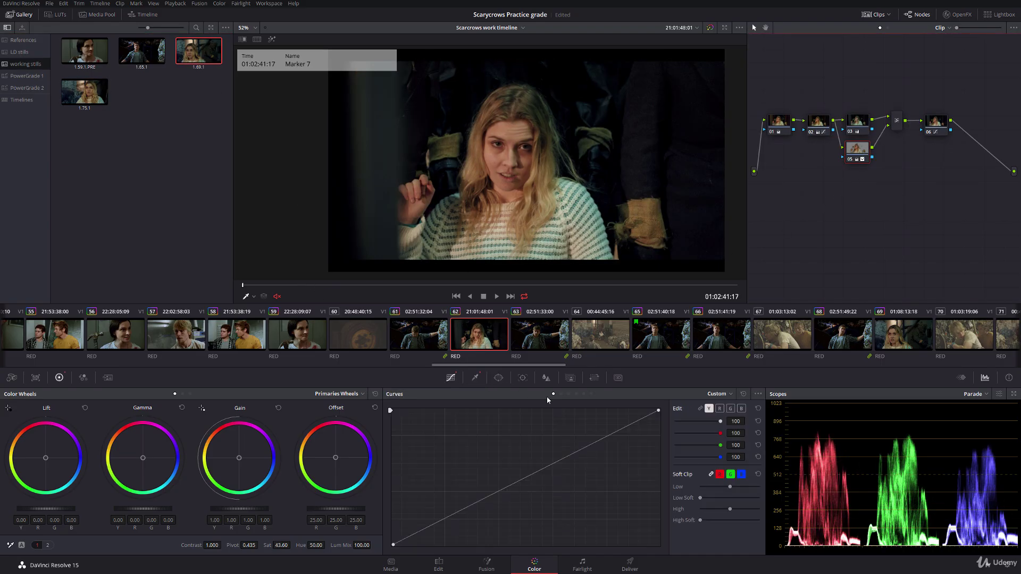
click(560, 395)
right_click(451, 467)
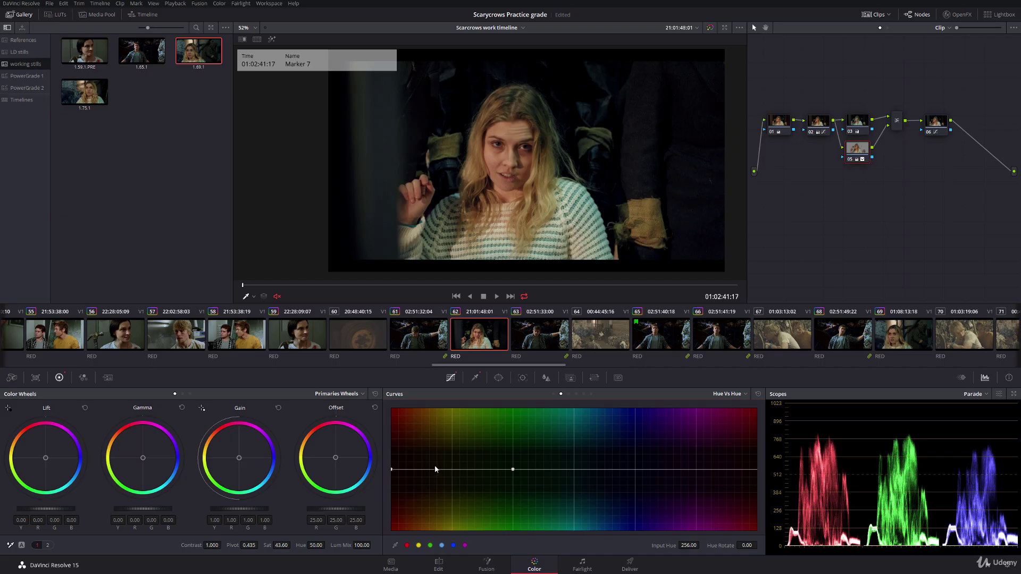
click(391, 470)
drag(741, 545, 719, 470)
click(717, 470)
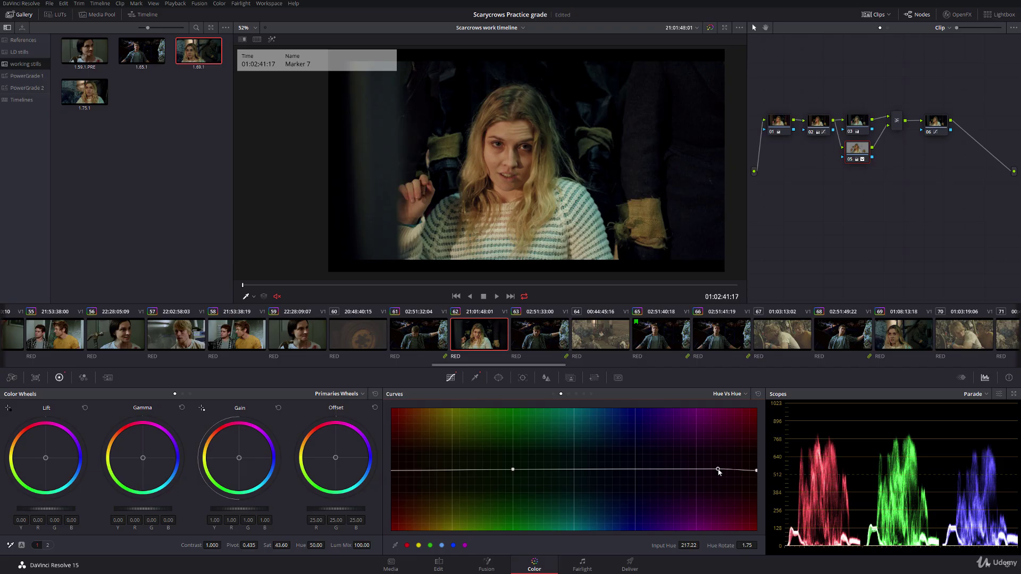
click(756, 471)
drag(720, 546, 729, 545)
Scrub through clip 62 and cool its node 03 with Gain R 0.86, G 1.02, B 1.15 and Gamma R -0.02, B 0.04
click(254, 296)
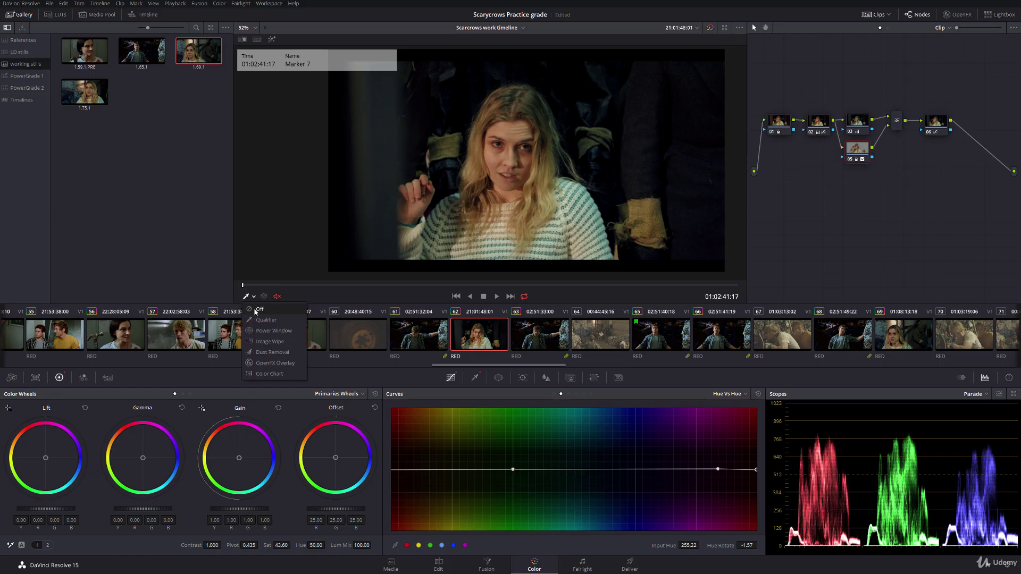
click(249, 290)
click(541, 285)
drag(583, 285, 661, 269)
click(870, 127)
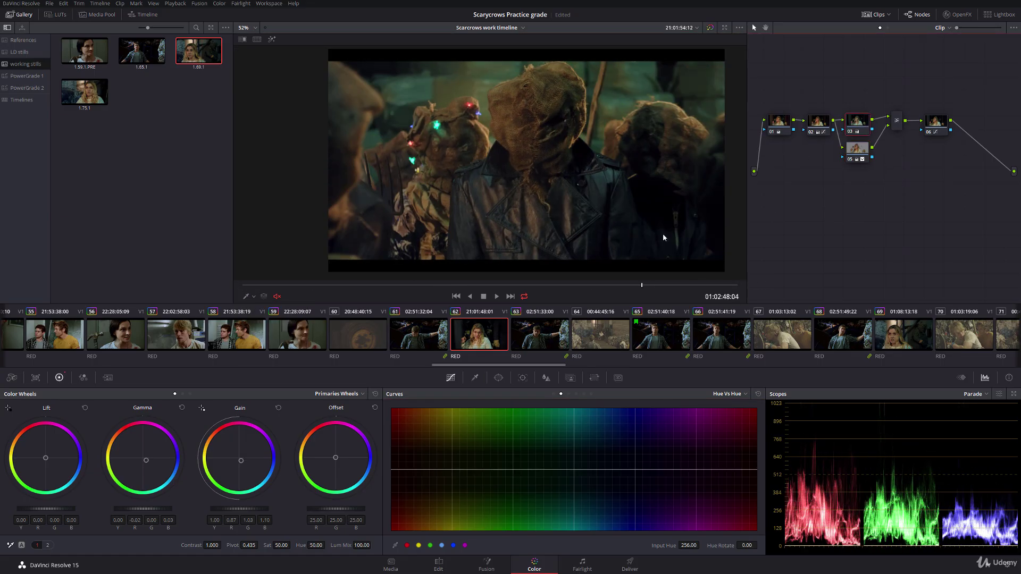
drag(243, 464, 237, 463)
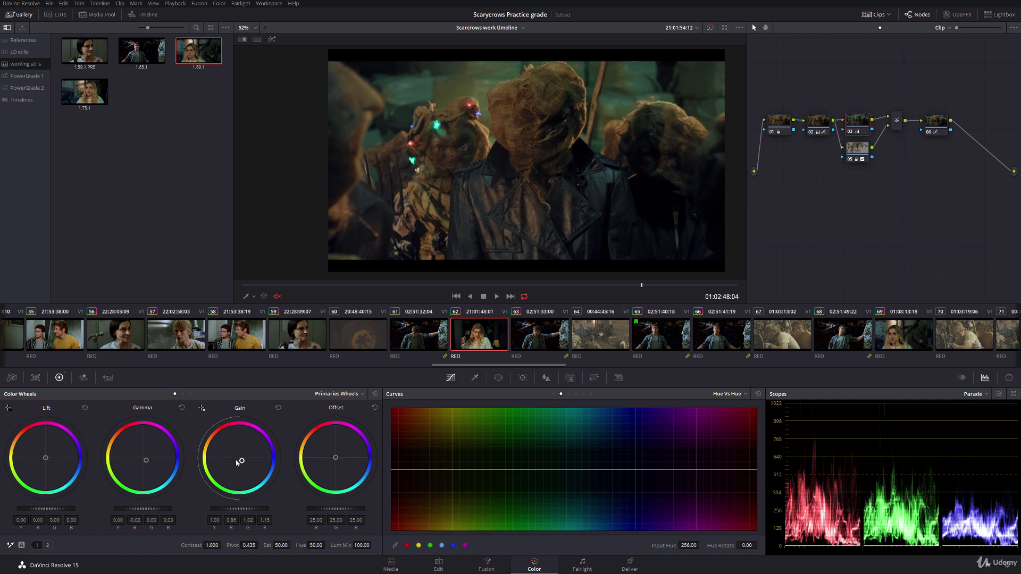
drag(144, 463, 148, 460)
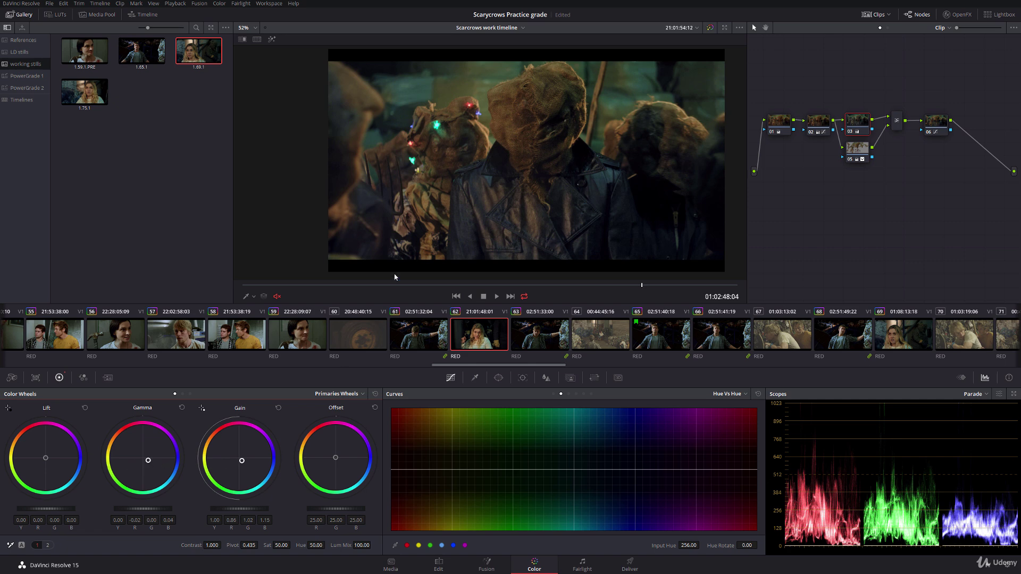
drag(280, 286, 632, 286)
Copy clip 62's grade to ungraded clip 60 and cool its node 03 with Gain R 0.82, G 1.03, B 1.26
click(364, 342)
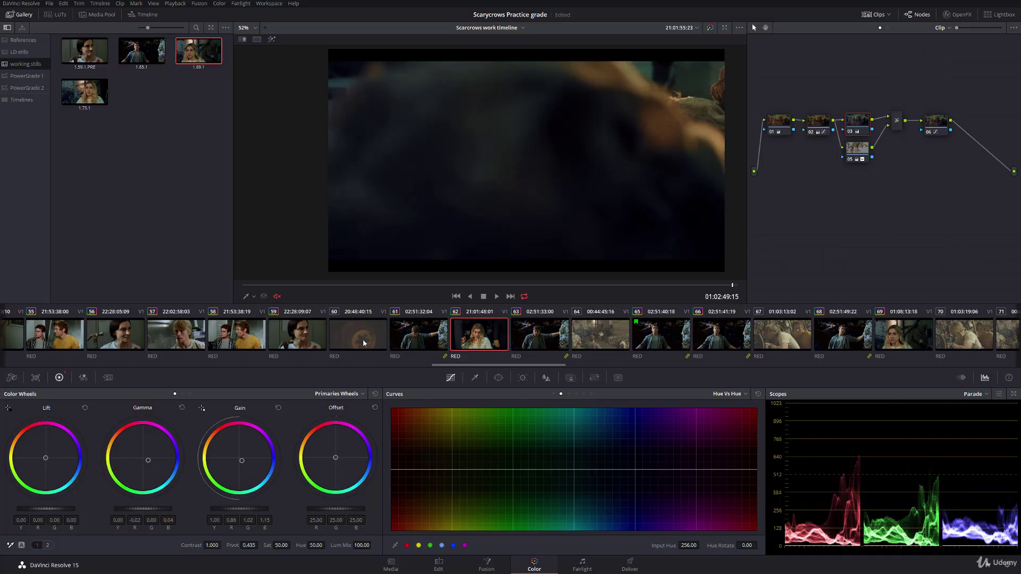
drag(380, 286, 782, 283)
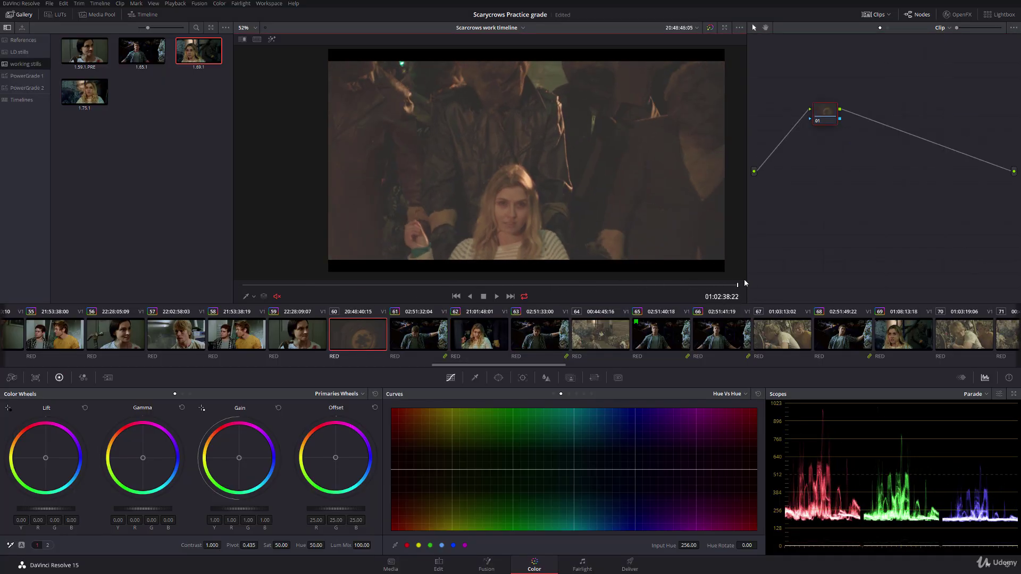
middle_click(485, 332)
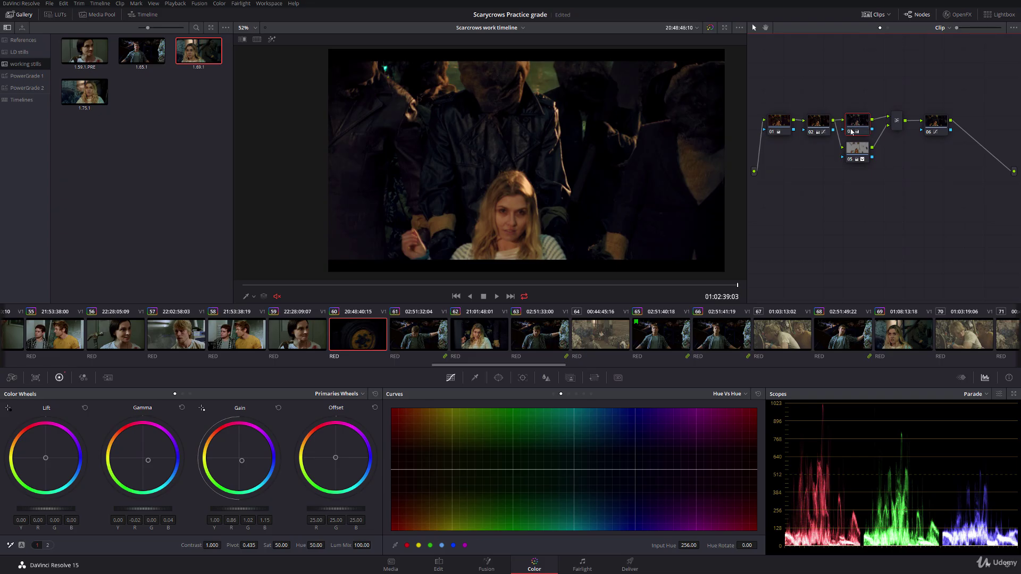
drag(146, 463, 150, 461)
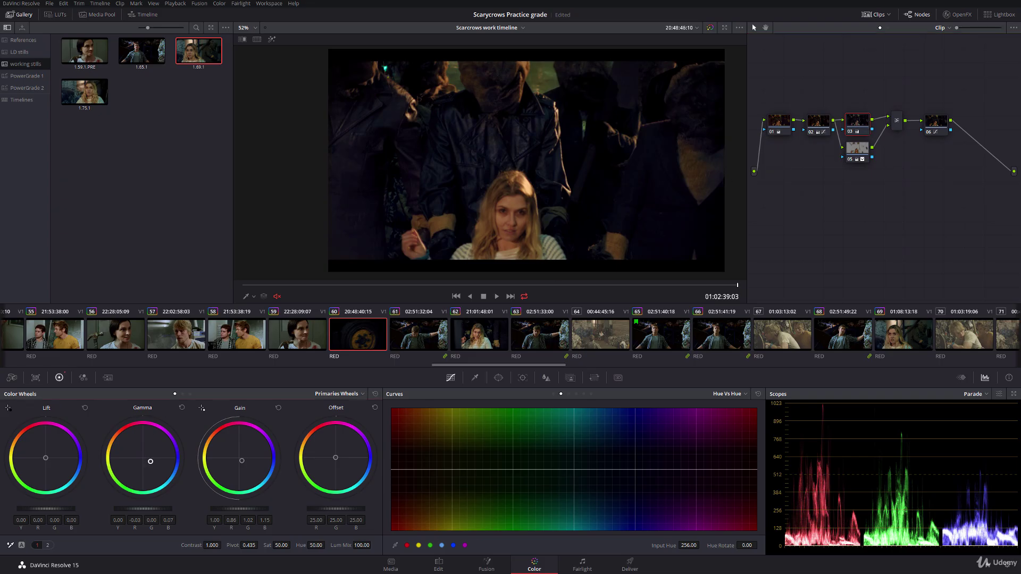
key(ctrl+z)
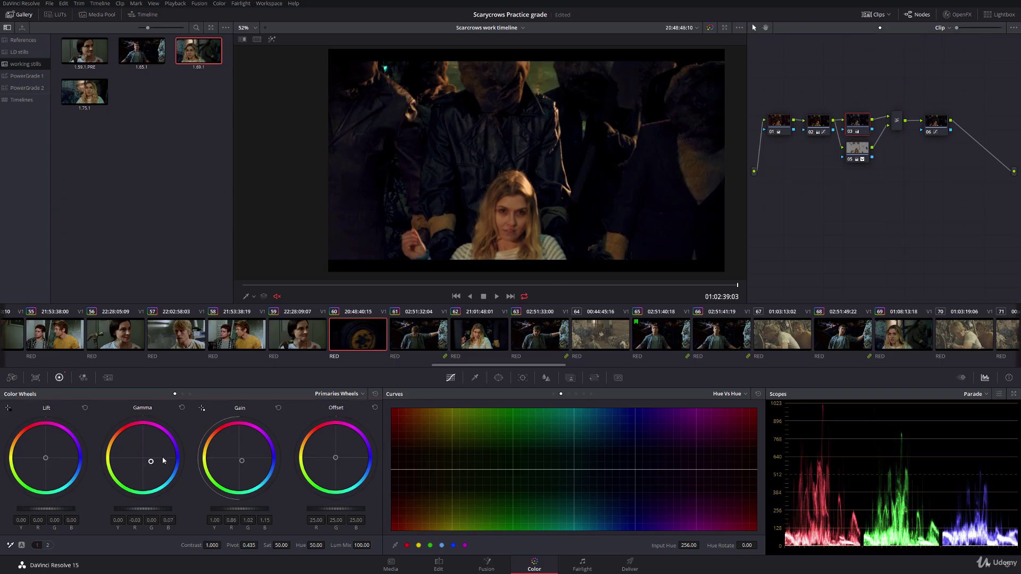
drag(241, 460, 244, 462)
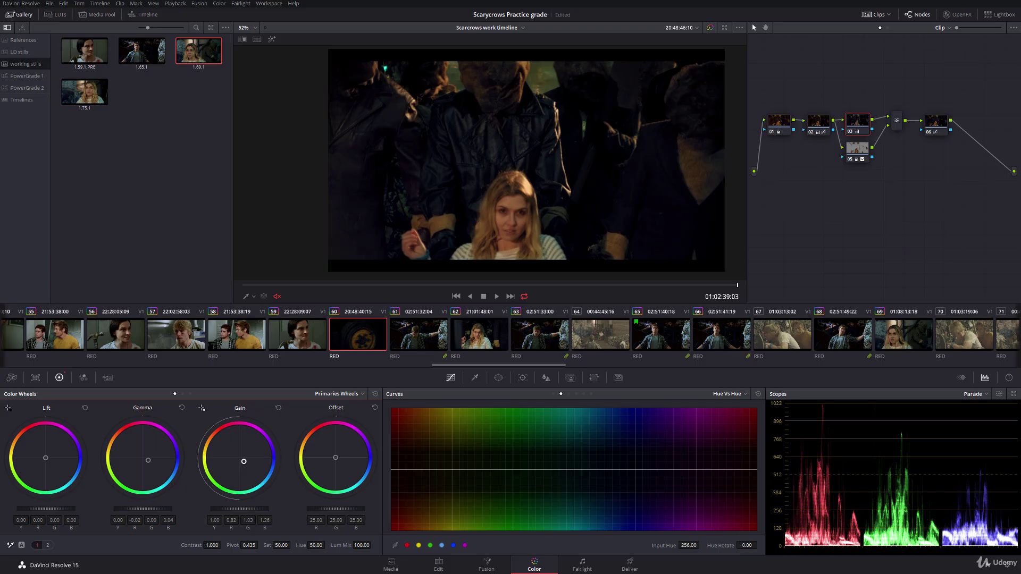
Check clips 61 to 64, and apply the grade of the blonde woman's saved still to ungraded clip 67 of the two men
click(414, 340)
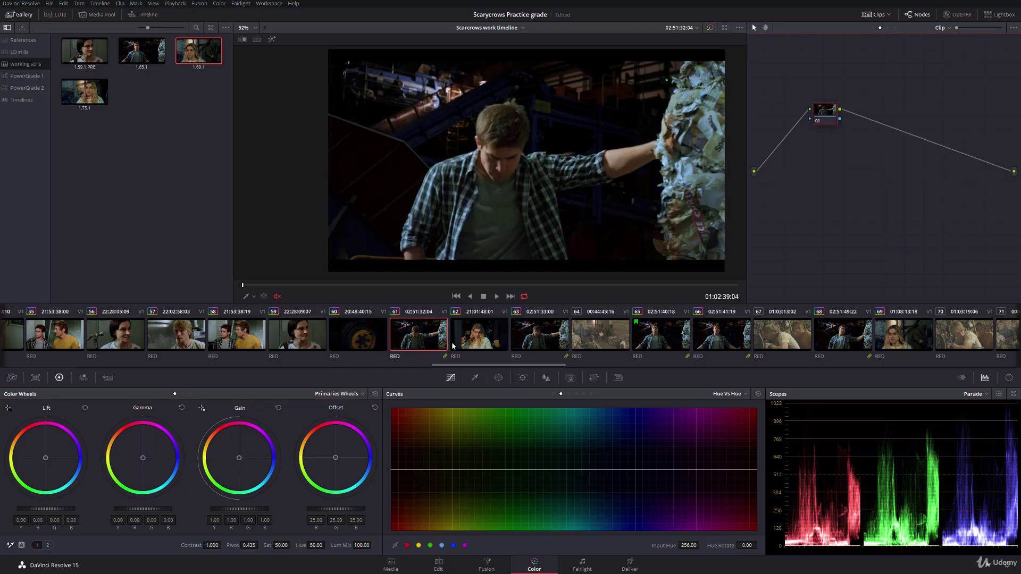
click(473, 340)
click(549, 335)
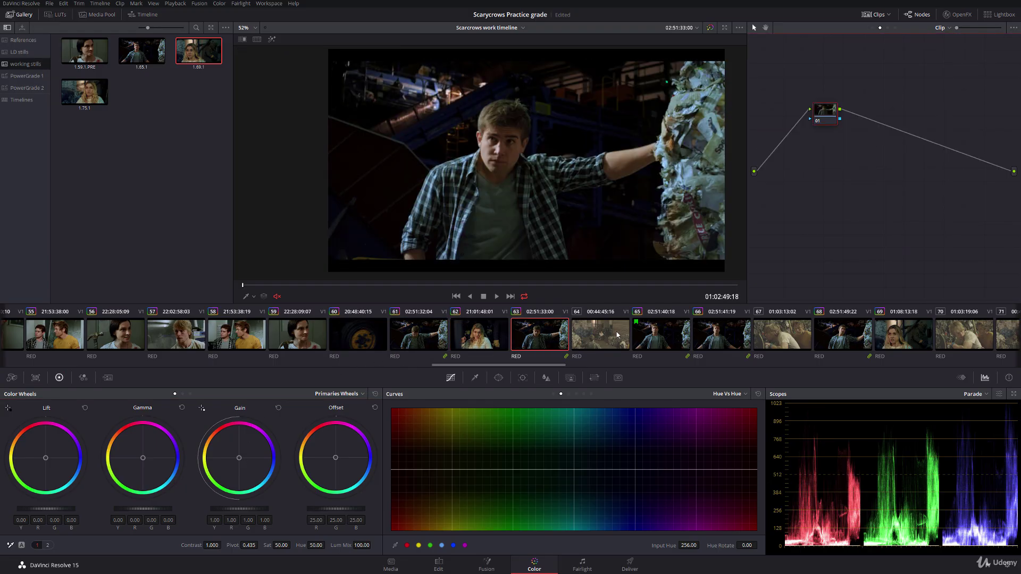
click(616, 337)
drag(557, 366, 579, 366)
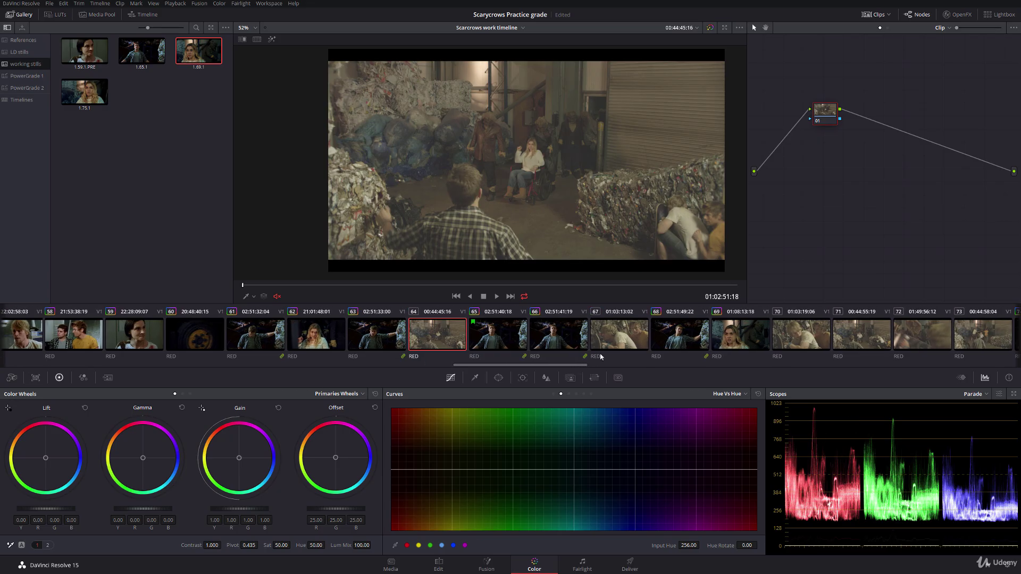
click(592, 340)
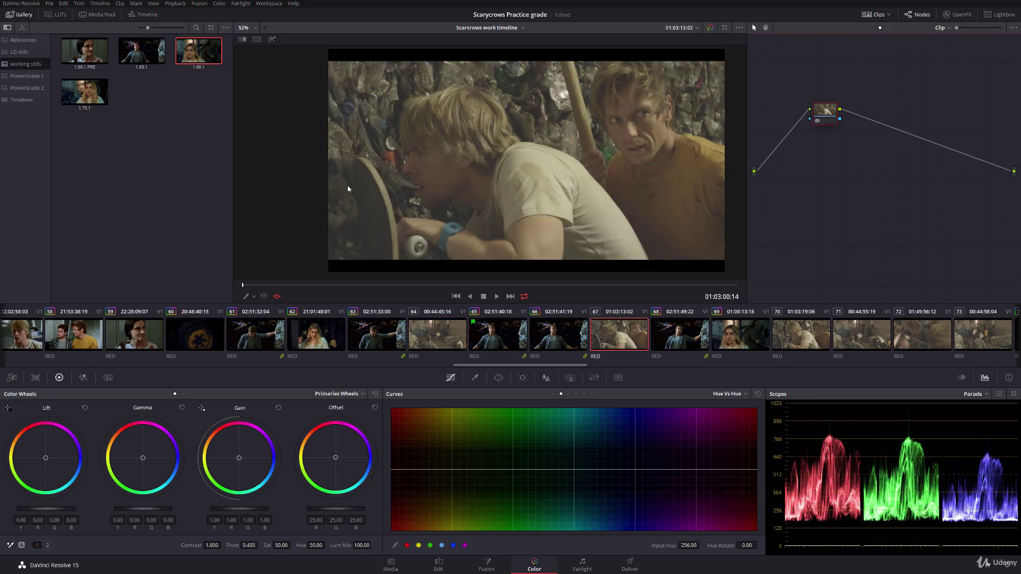
mouse_move(194, 59)
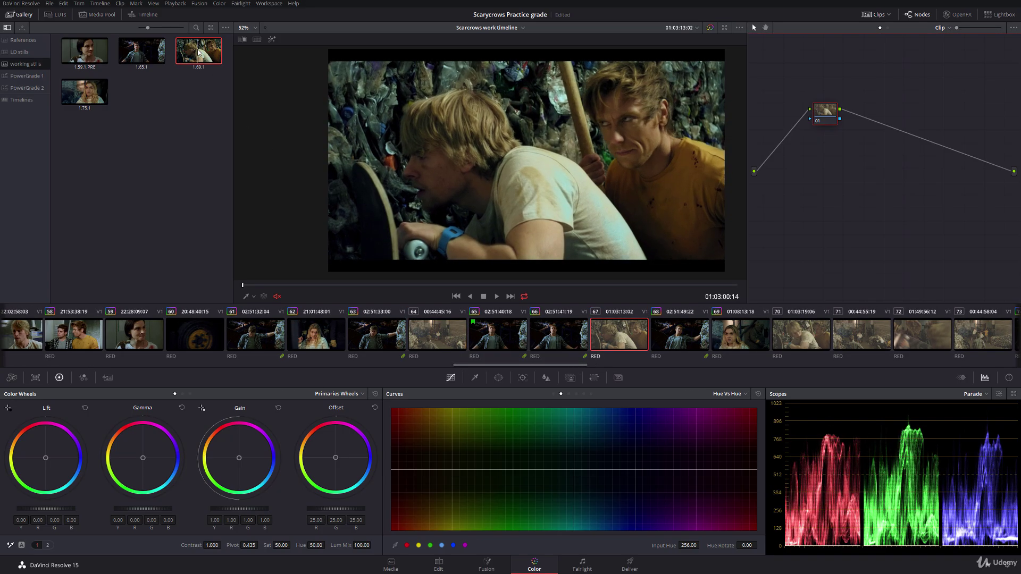
double_click(72, 94)
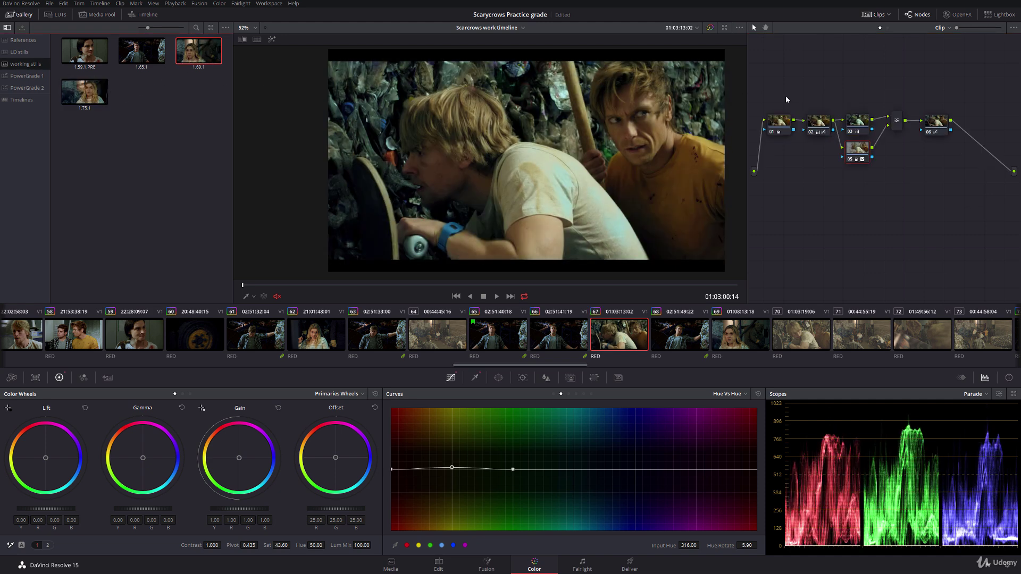
Highlight the skin node's key in clip 67 and set its qualifier to Saturation Low 0.4, Hue Center 38.4 and Hue Width 12.0
drag(864, 151, 862, 152)
click(271, 39)
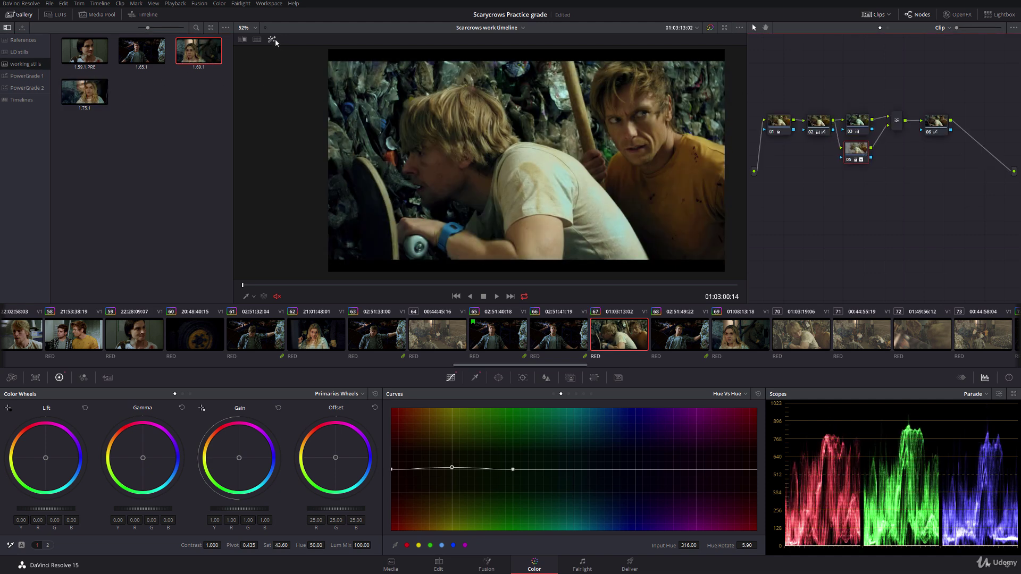
click(475, 377)
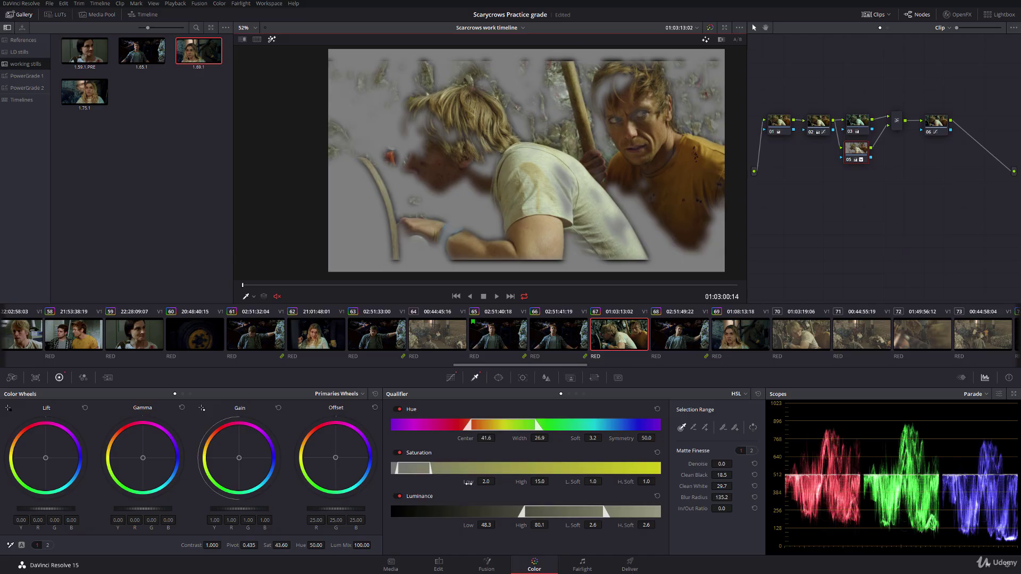
drag(469, 483, 497, 481)
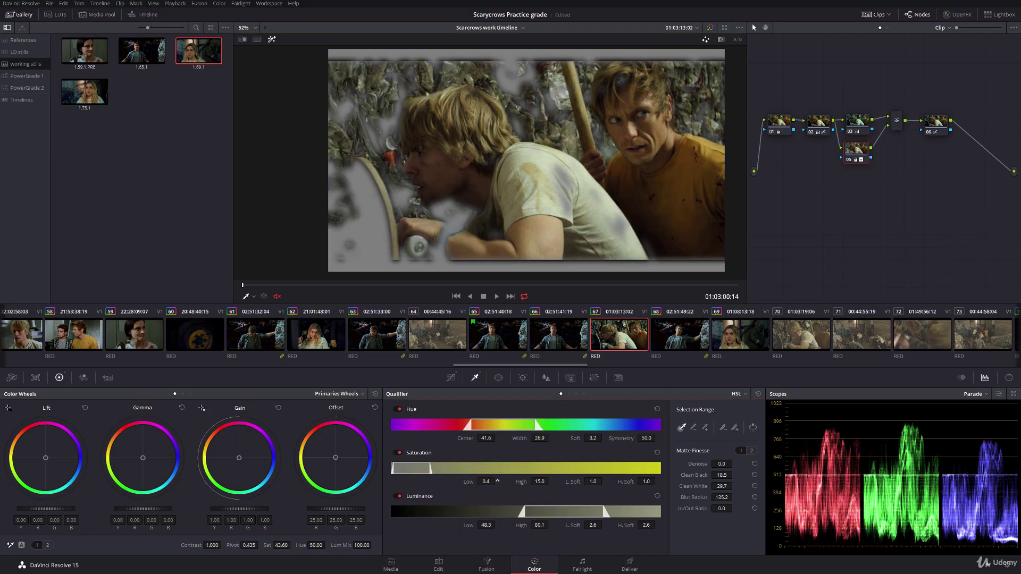
drag(520, 438, 460, 439)
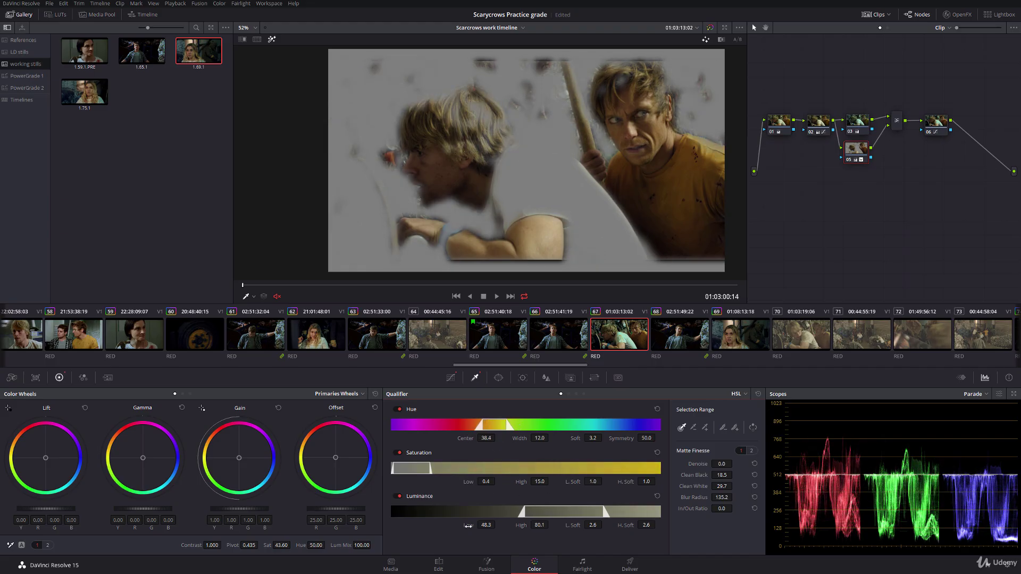
Refine clip 67's skin key with Luminance Low 50.7, Saturation Low 0.0 and Blur Radius 103.8, and turn off the highlight
drag(468, 526, 458, 526)
drag(697, 498, 641, 498)
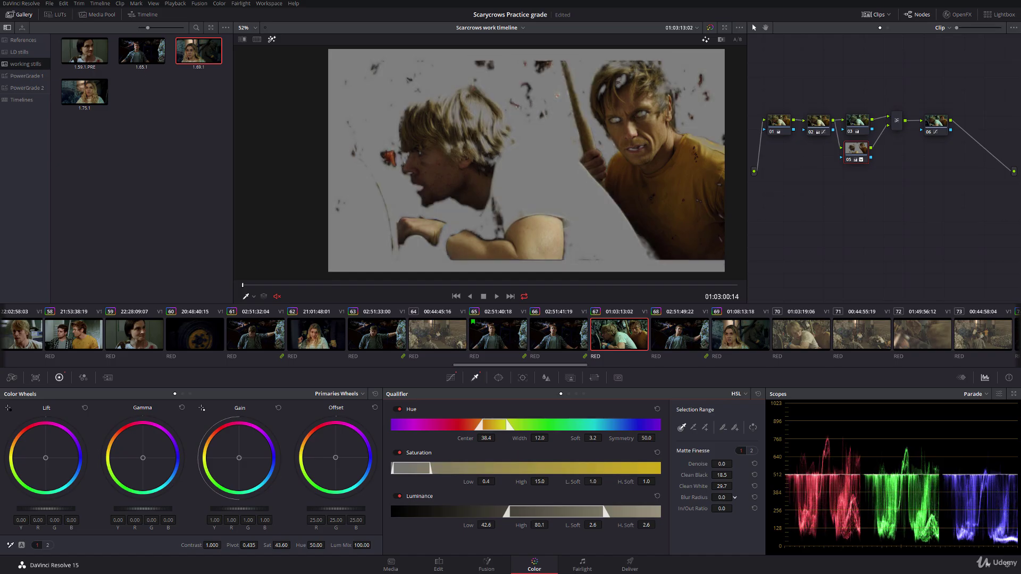
drag(734, 498, 751, 498)
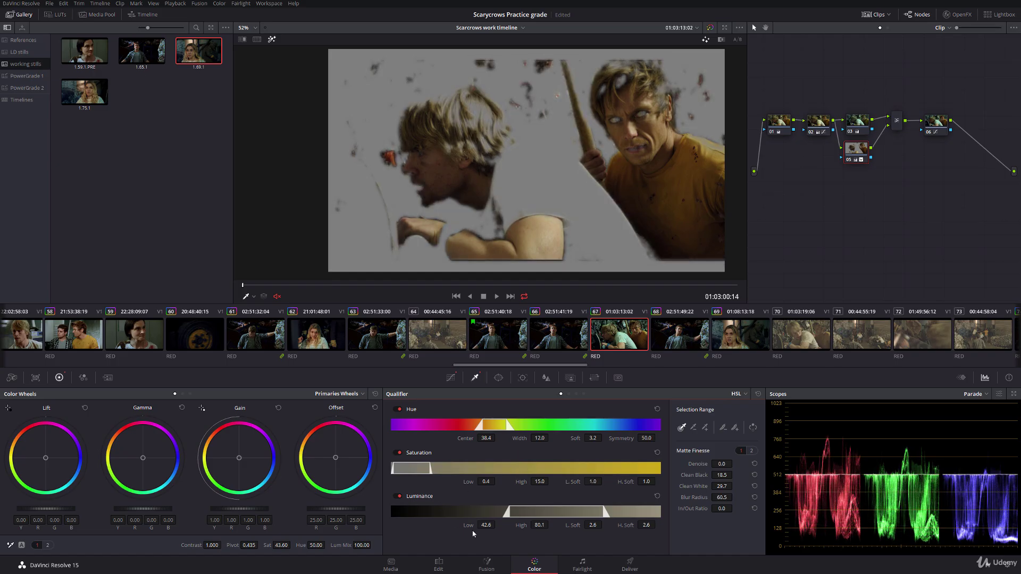
drag(473, 532, 486, 532)
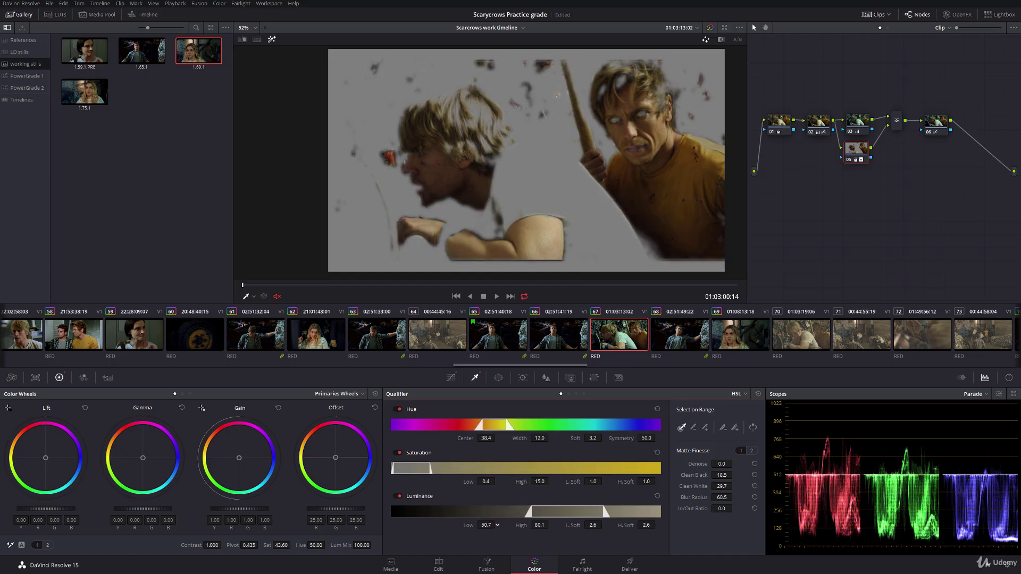
drag(467, 481, 459, 482)
drag(721, 497, 735, 497)
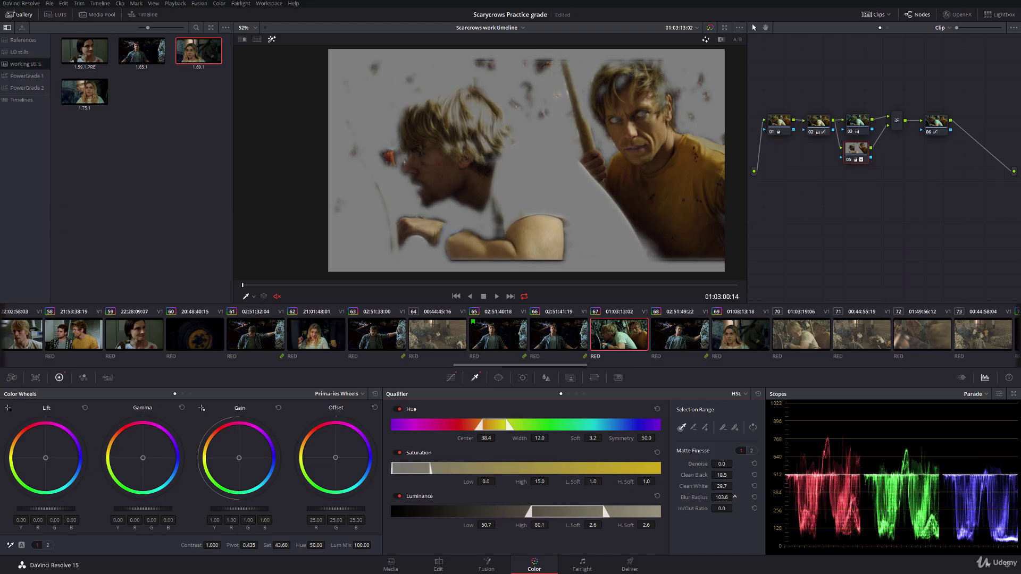
click(272, 40)
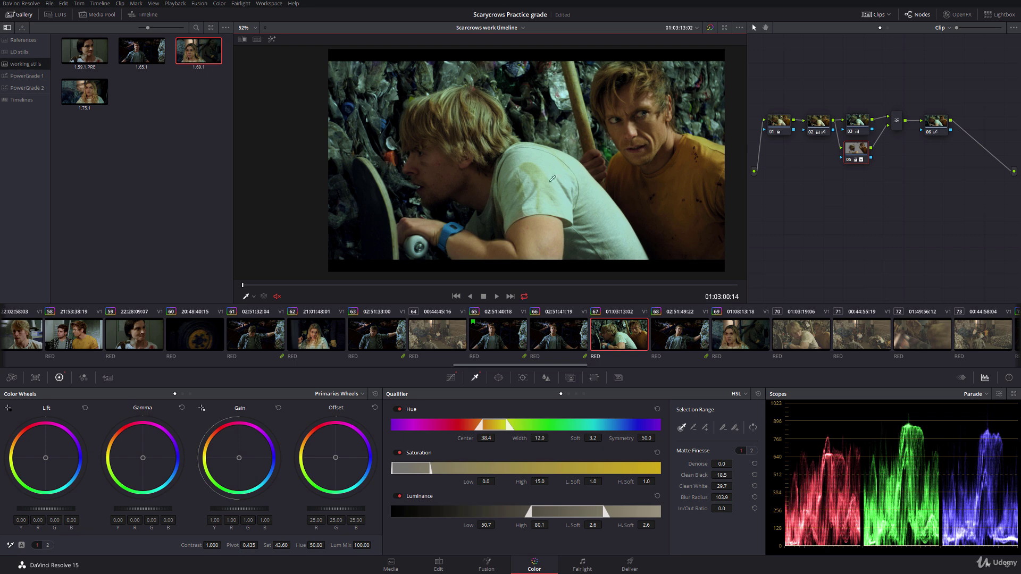
Balance clip 67's node 03 with Gain R 0.89, G 1.02, B 1.17 and Gamma R -0.01, B 0.03
click(857, 121)
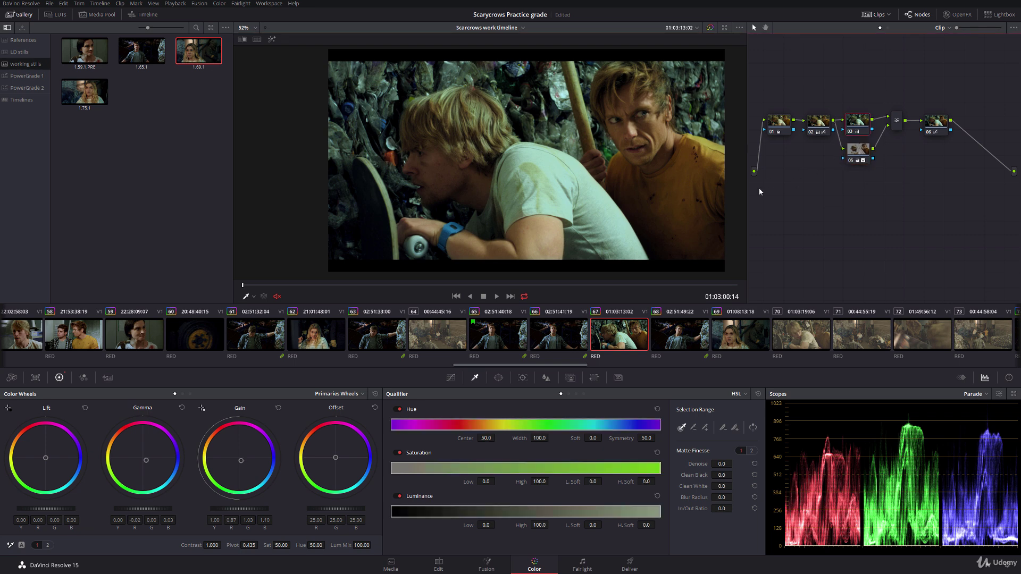
drag(241, 460, 242, 460)
drag(149, 462, 146, 459)
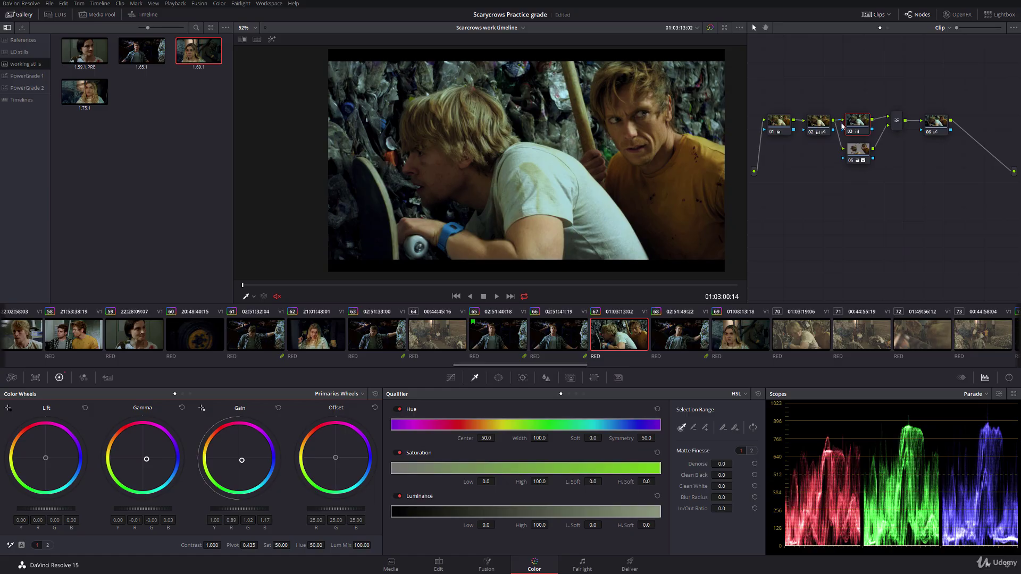
Fine-tune clip 67's skin key to Hue Center 40.1, Width 11.6 and Saturation Low 0.1, and play the clip without the highlight
click(868, 154)
click(271, 39)
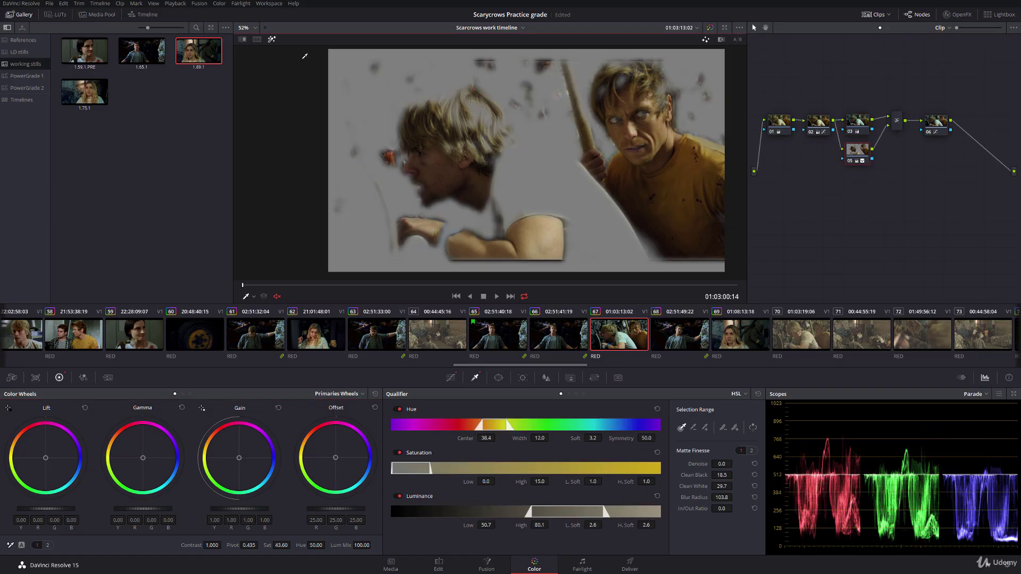
drag(539, 437, 498, 438)
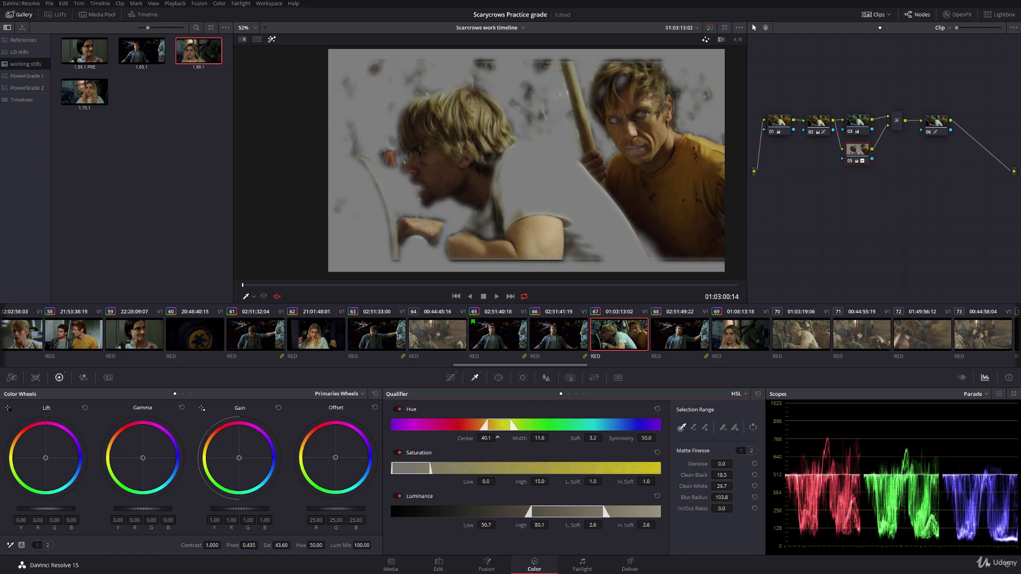
drag(485, 481, 497, 481)
key(shift+h)
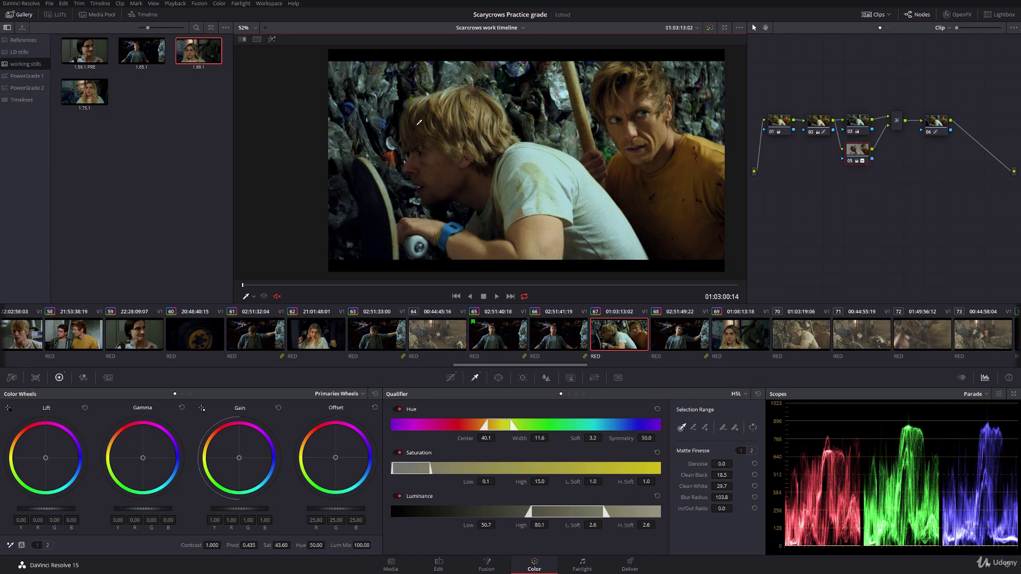
key(space)
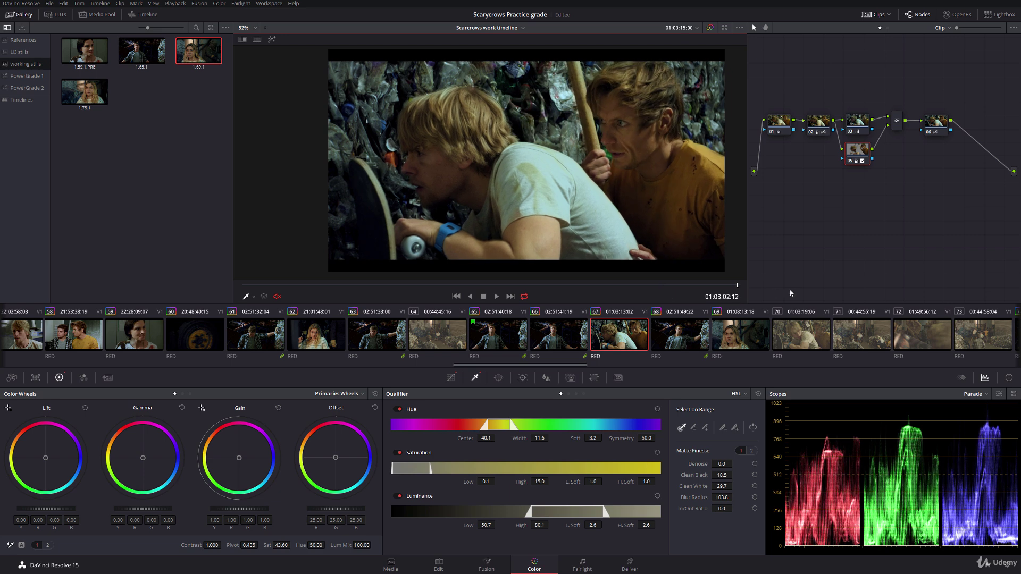
Add a serial node after node 06 in clip 67 and lower its master Gamma to -0.01
click(939, 125)
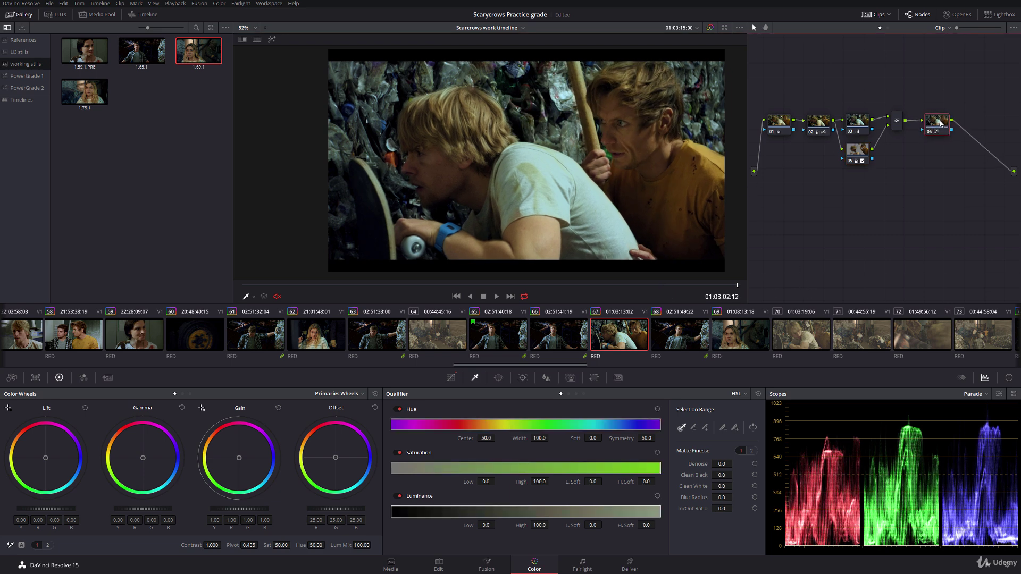
key(alt+s)
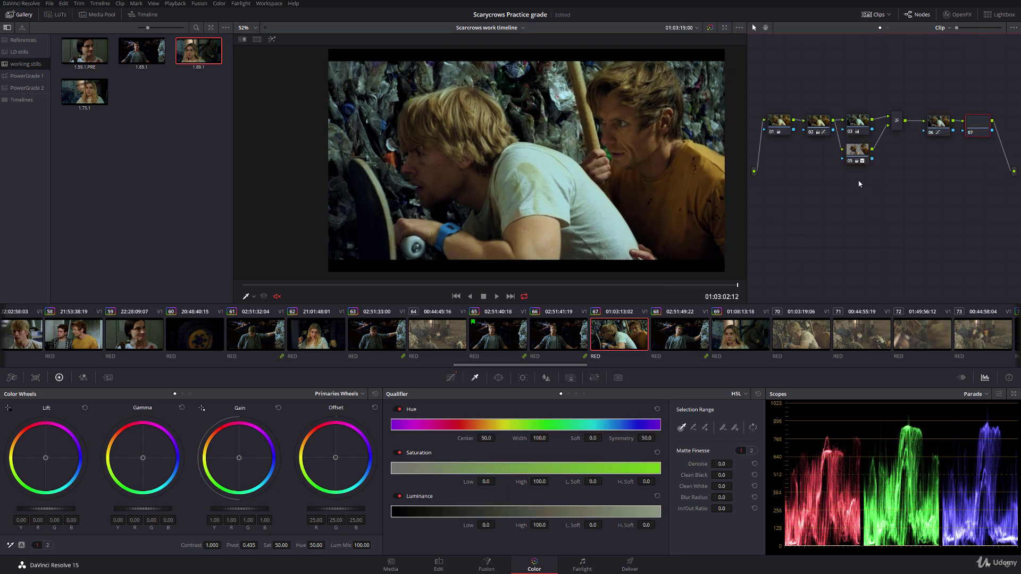
drag(150, 509, 146, 509)
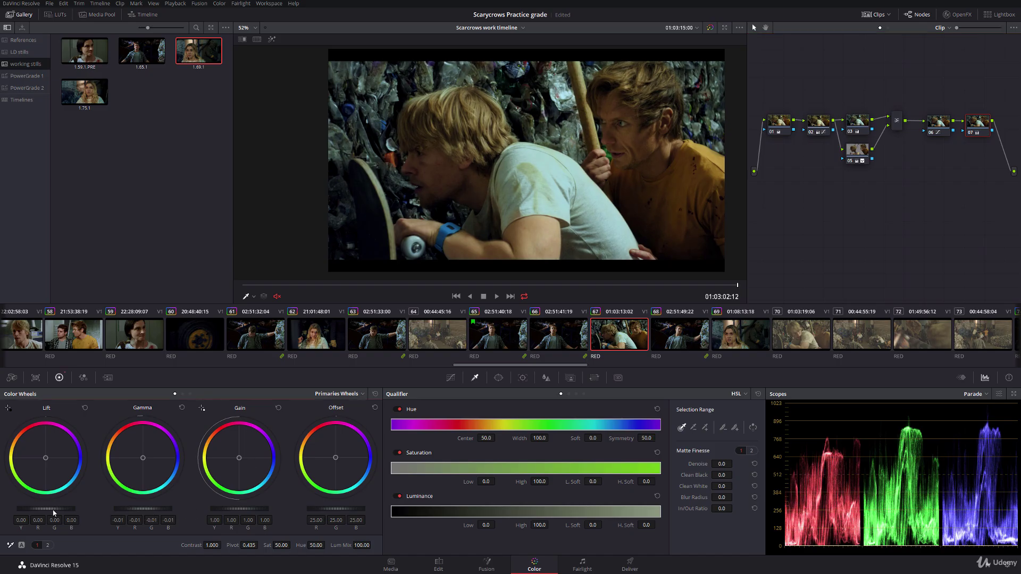
Set node 07's Log High Range to 0.584, trying a warmer Highlight balance and resetting the Highlight wheel
click(190, 394)
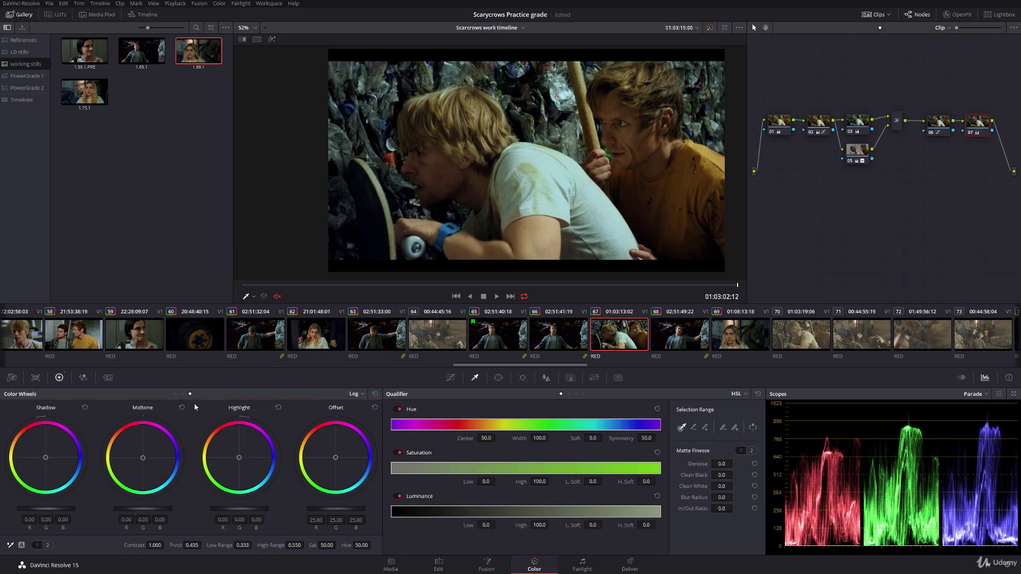
drag(296, 545, 319, 545)
drag(242, 462, 237, 453)
drag(296, 545, 280, 545)
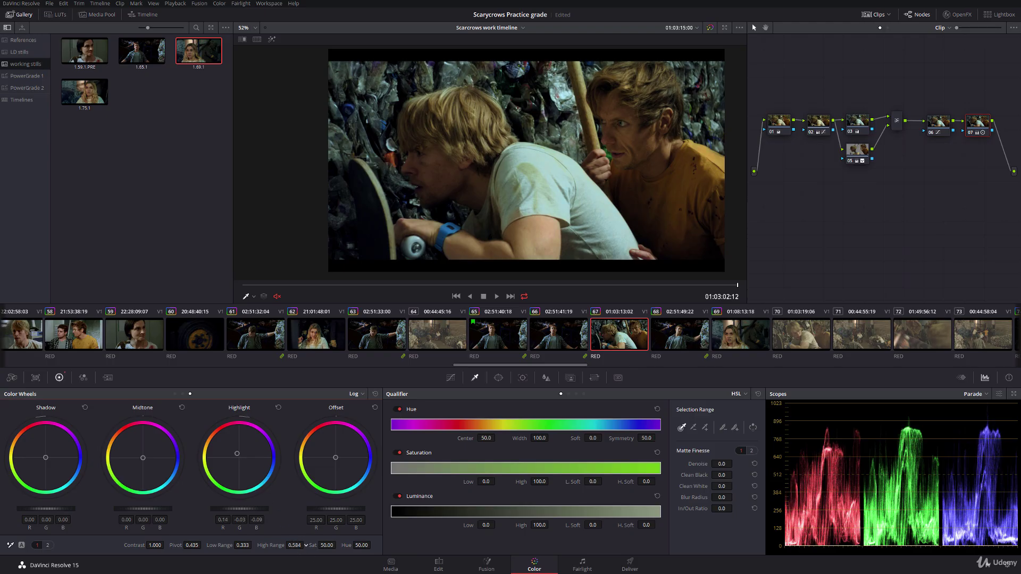
drag(232, 459, 230, 456)
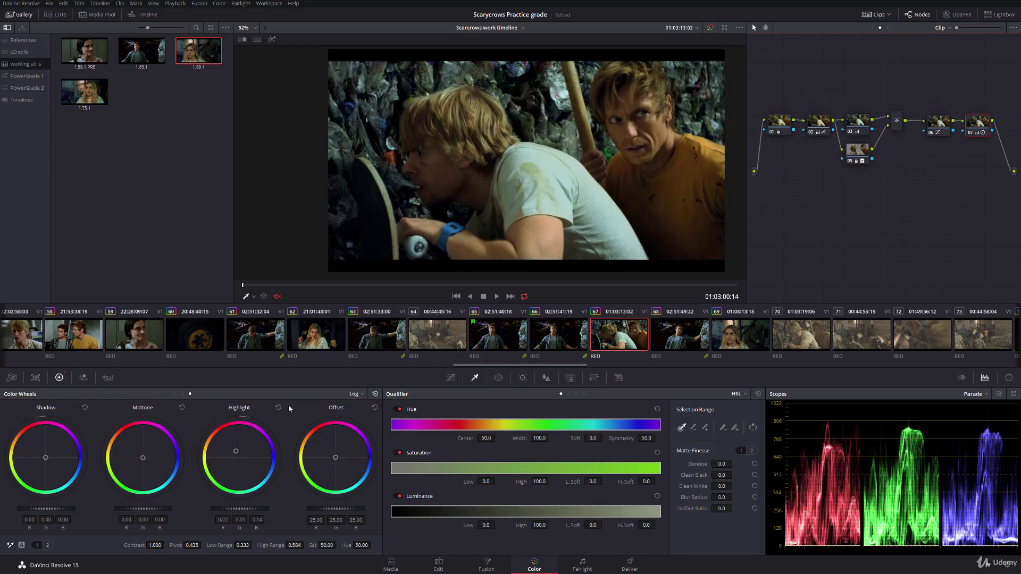
click(278, 408)
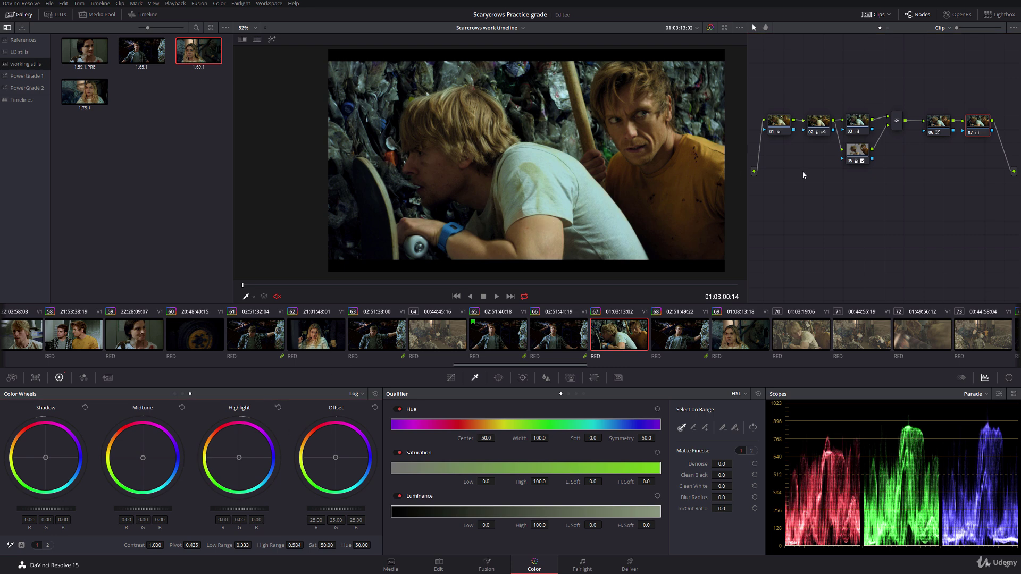
Flag clip 67 yellow
click(977, 127)
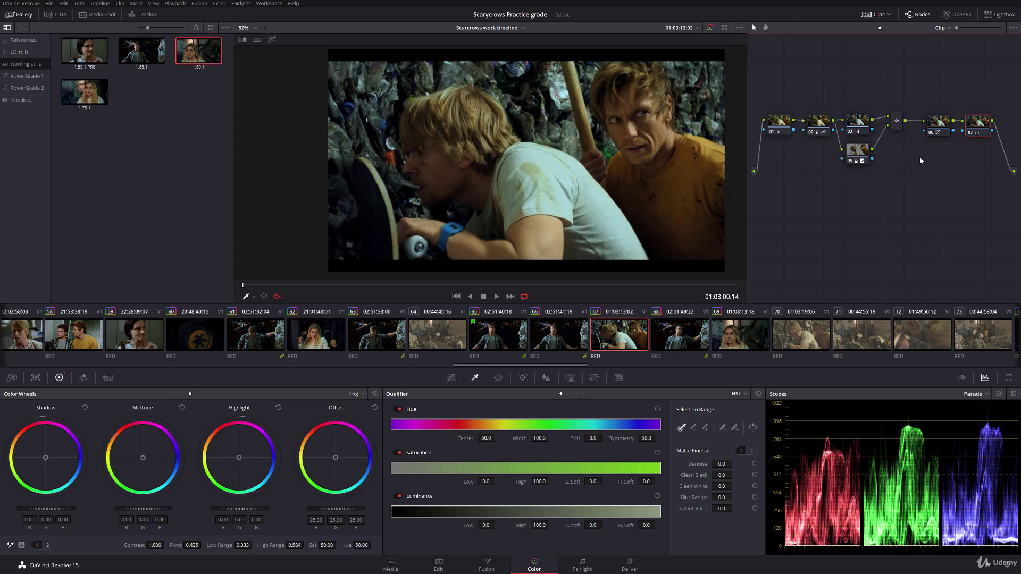
right_click(616, 329)
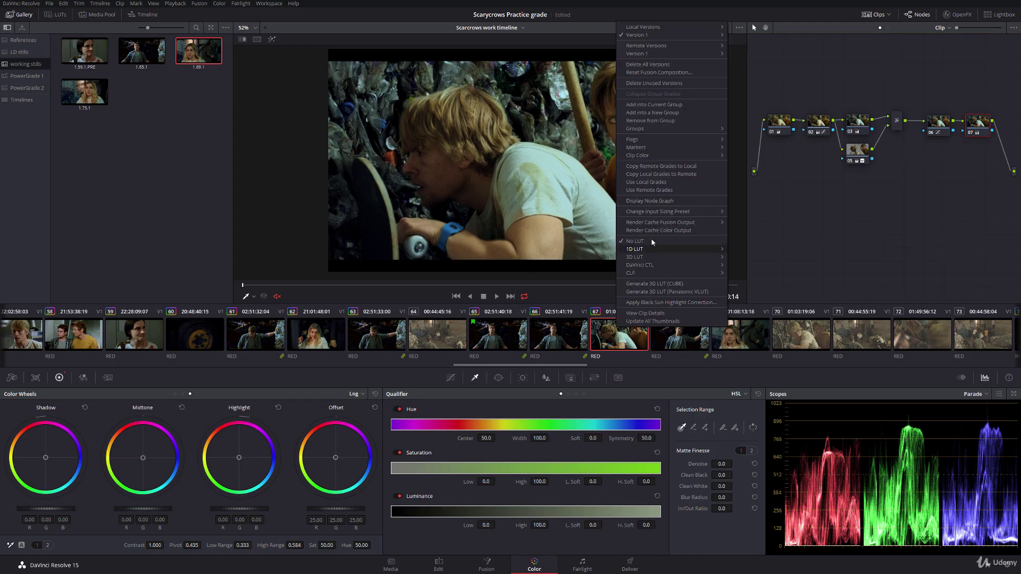
mouse_move(665, 139)
click(758, 182)
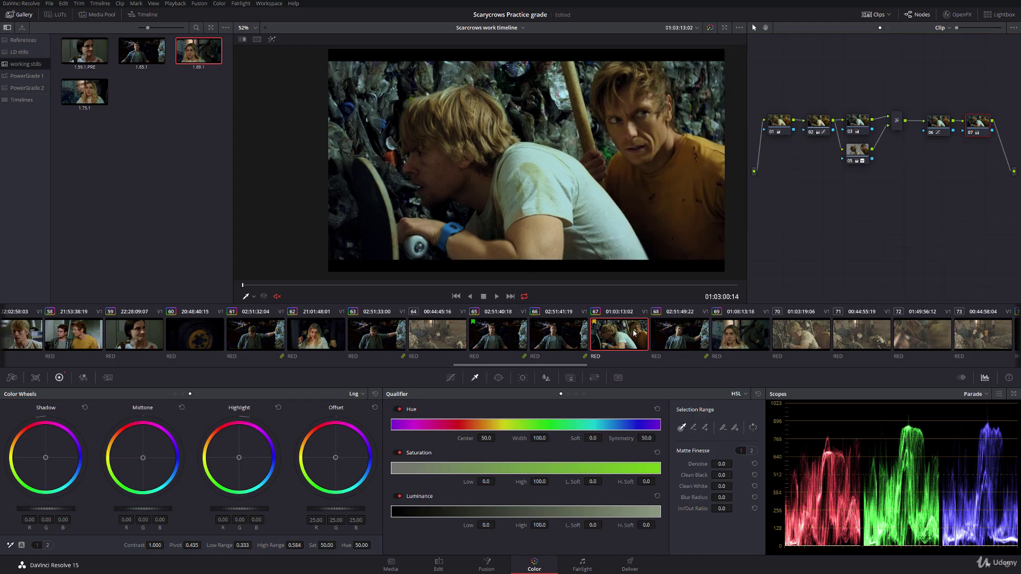
right_click(625, 322)
key(Escape)
Grab a still of clip 67's finished grade and reset the clip's whole node graph
right_click(738, 243)
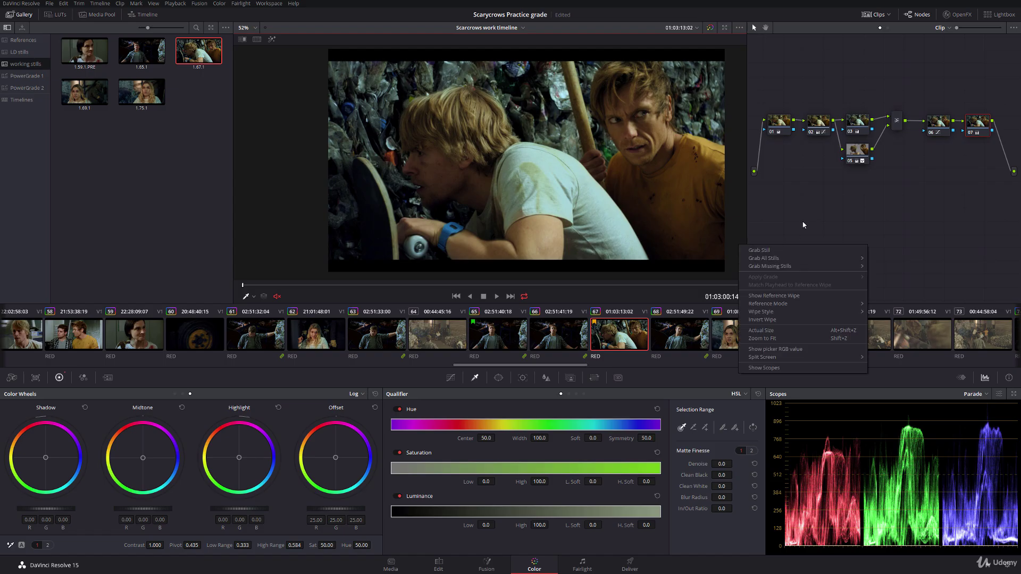
right_click(808, 222)
click(815, 228)
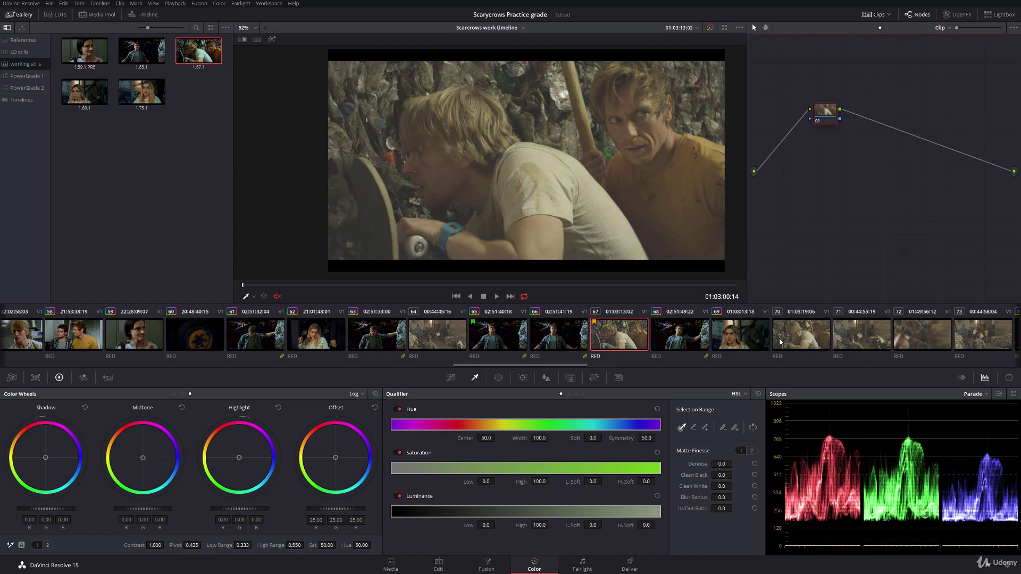
Select clip 70 together with clip 67 and apply clip 67's saved grade to both
ctrl+click(799, 352)
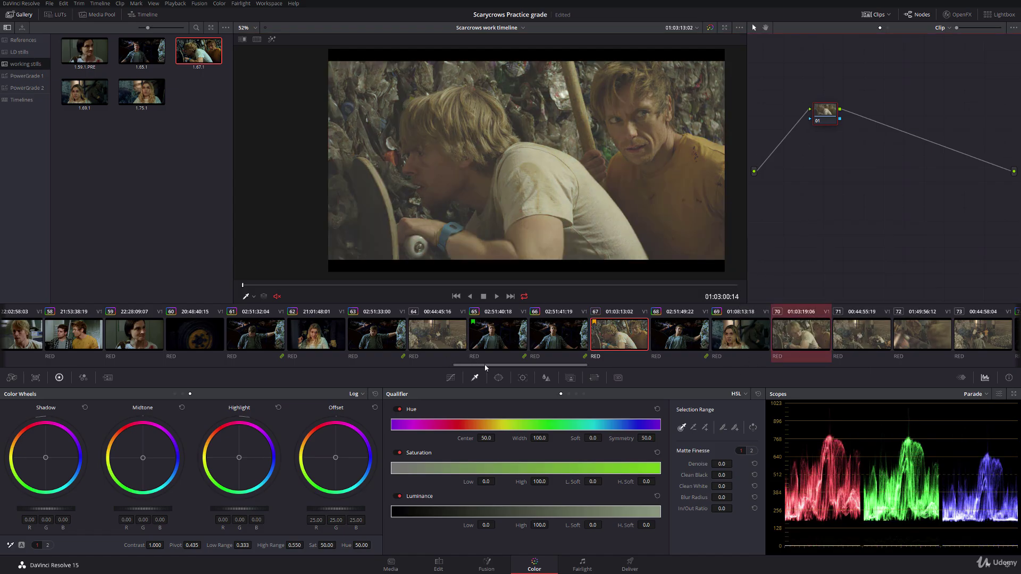
drag(483, 365, 534, 364)
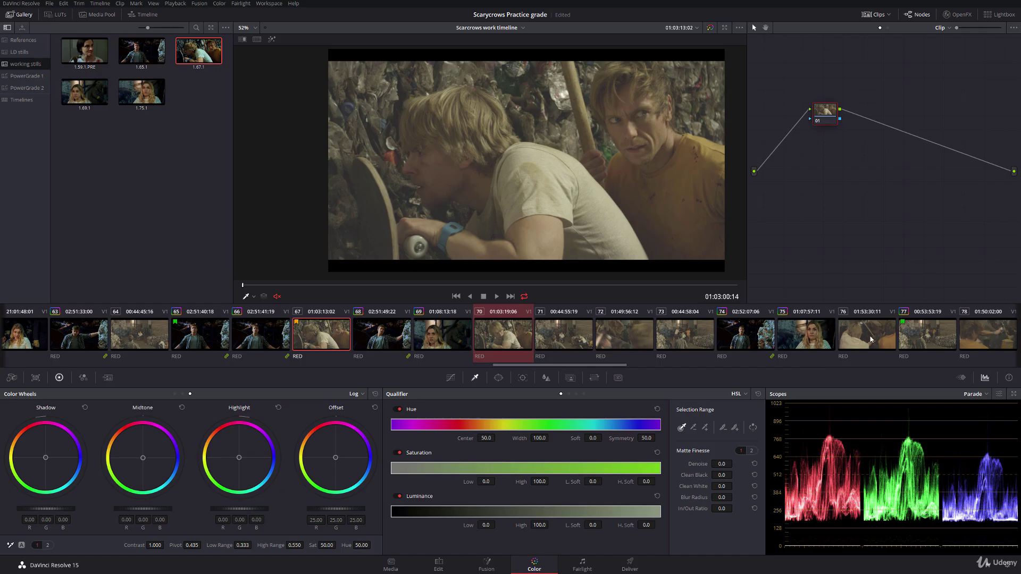
drag(605, 371, 584, 365)
click(484, 341)
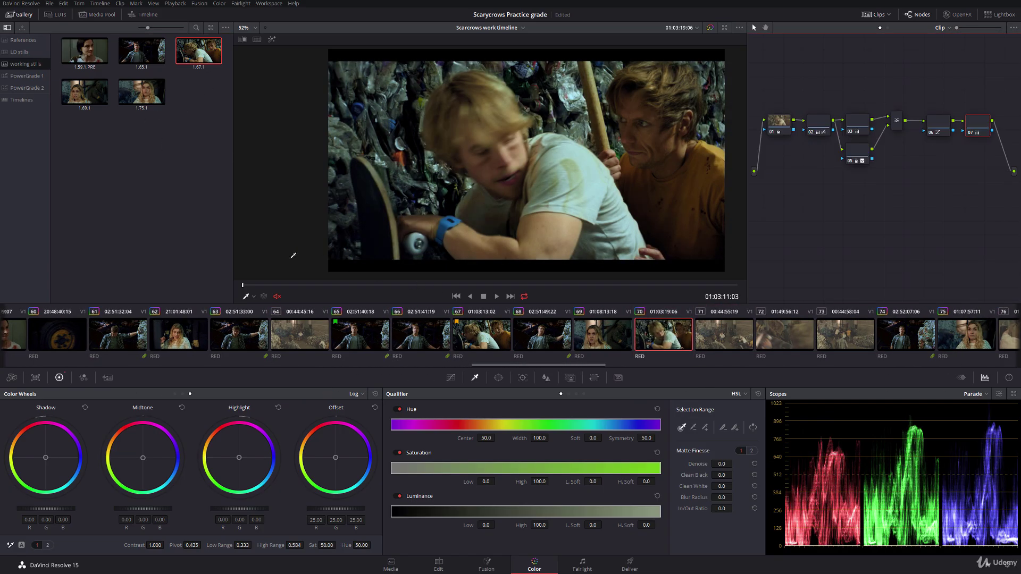
Highlight node 05's skin key in clip 70, set Hue Center 37.8 and Saturation Low 0.5, and turn off the highlight
drag(267, 285, 386, 287)
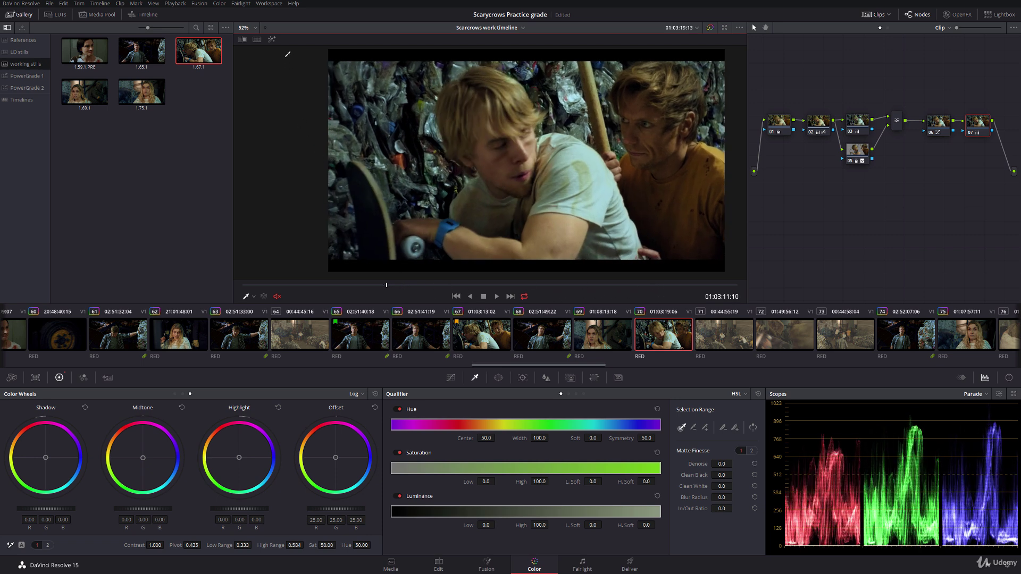
click(272, 40)
click(850, 148)
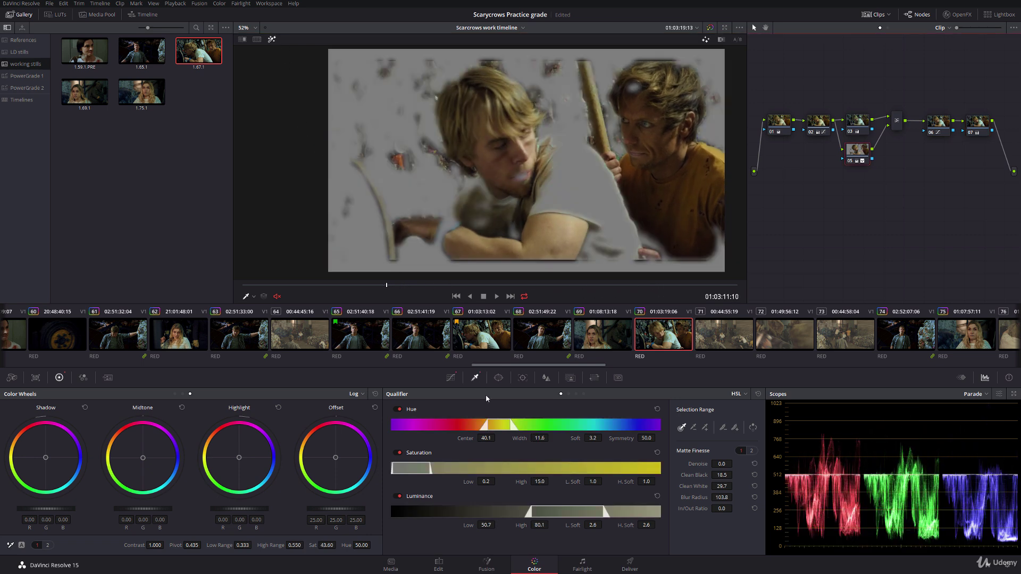
drag(490, 440, 477, 441)
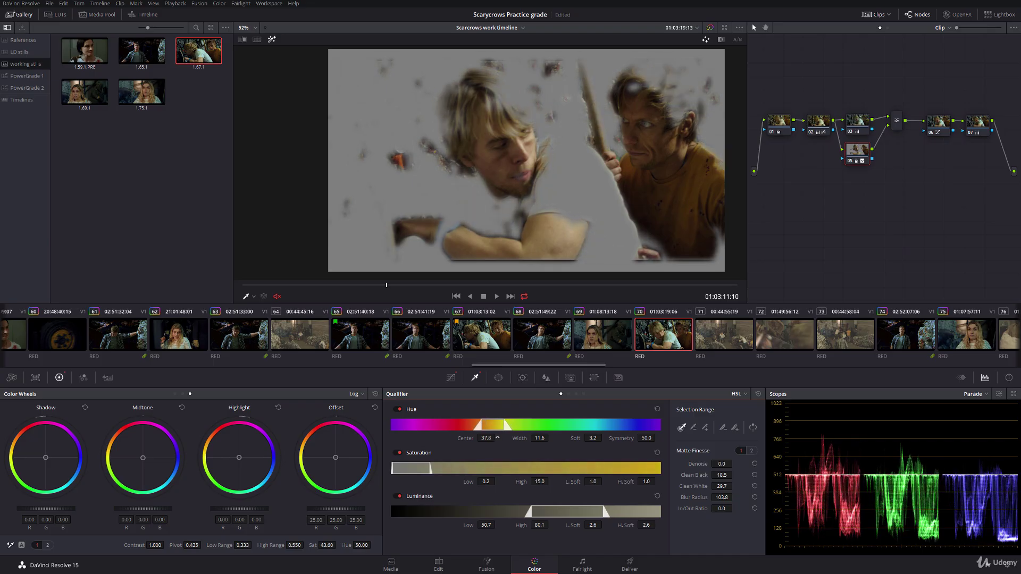
drag(465, 481, 468, 482)
click(270, 41)
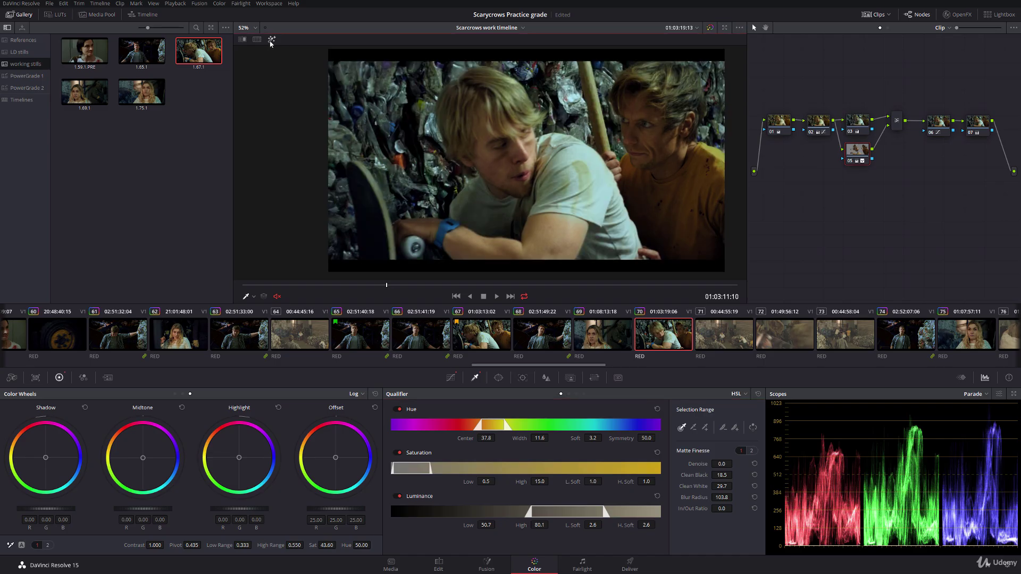
Refine clip 70's skin key on a later frame to Hue Width 12.7, Saturation Low 0.0, Luminance High 82.9 and Blur Radius 136.0, checking it without the highlight
drag(295, 291, 613, 274)
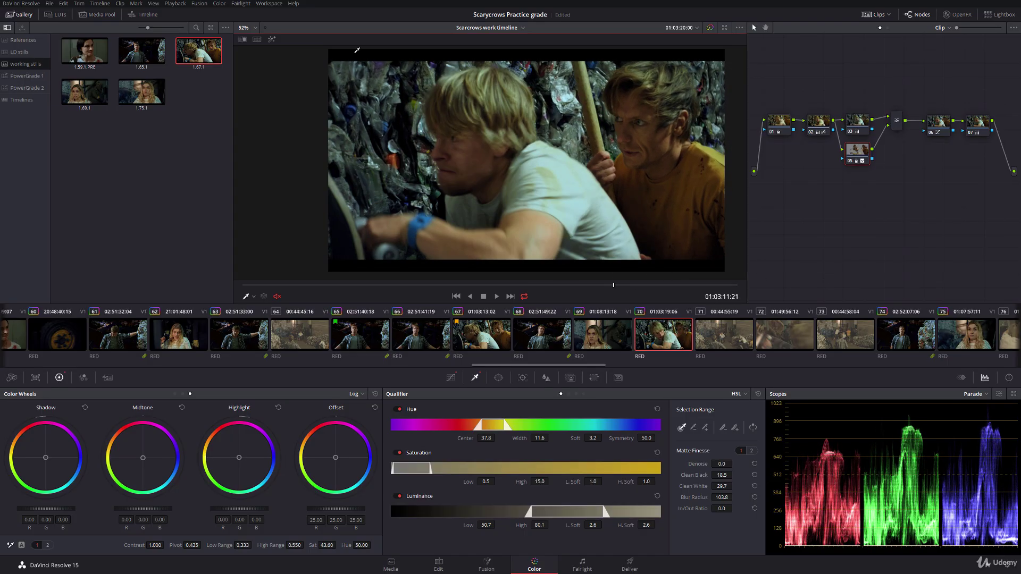
click(272, 39)
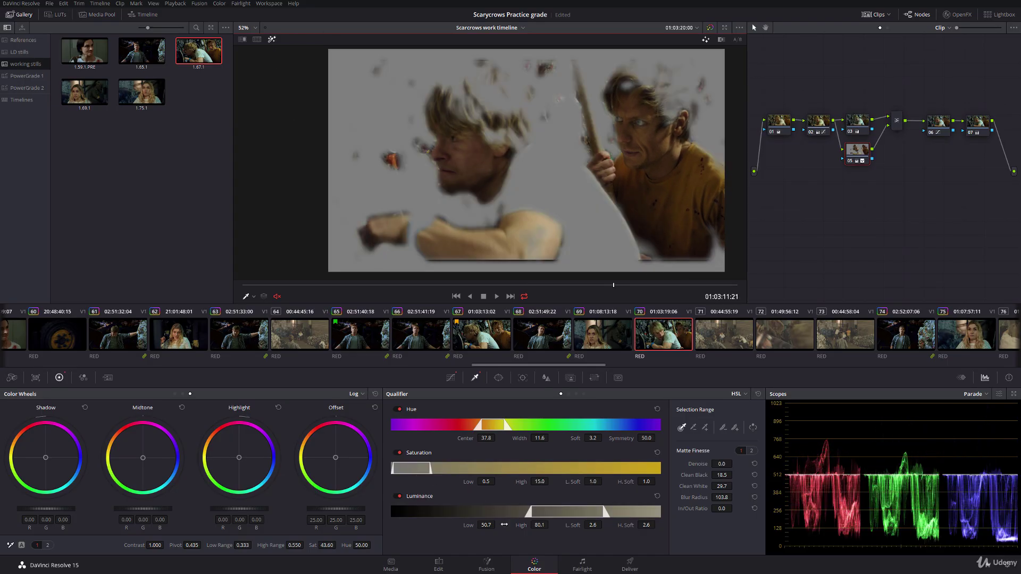
drag(605, 511, 613, 512)
drag(516, 437, 551, 437)
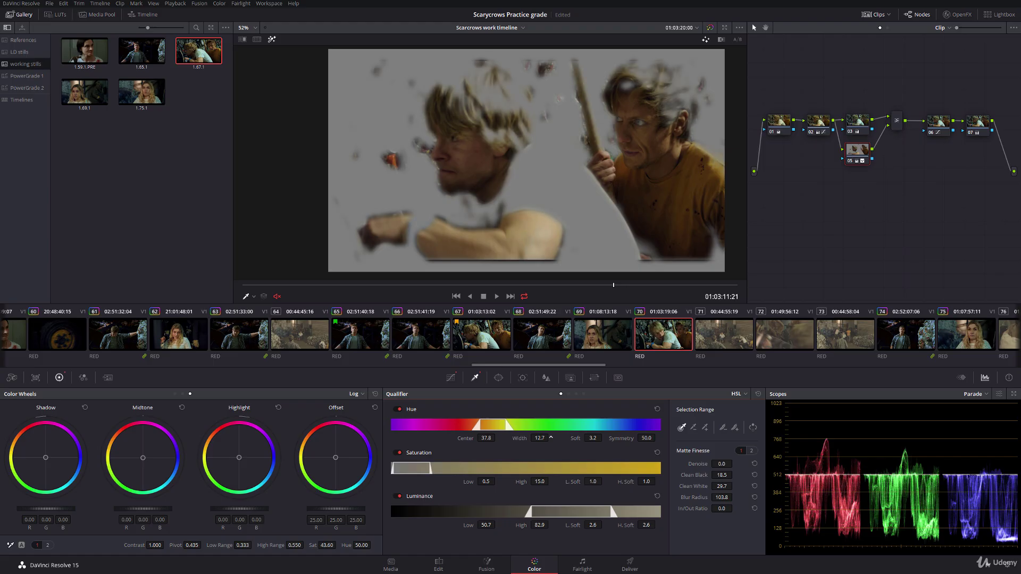
drag(470, 479, 497, 481)
drag(696, 499, 735, 498)
click(324, 256)
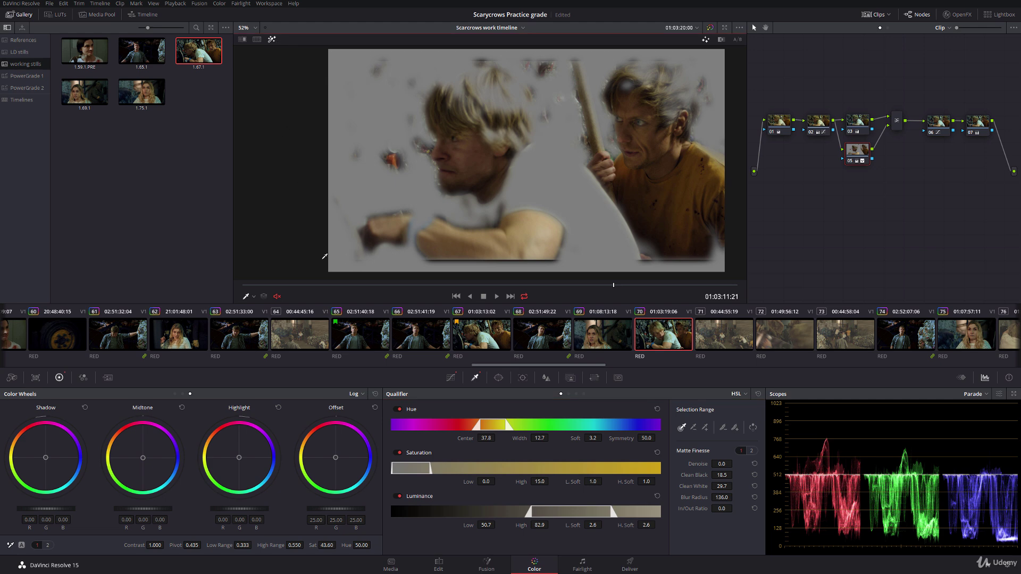
key(shift+h)
drag(556, 286, 489, 285)
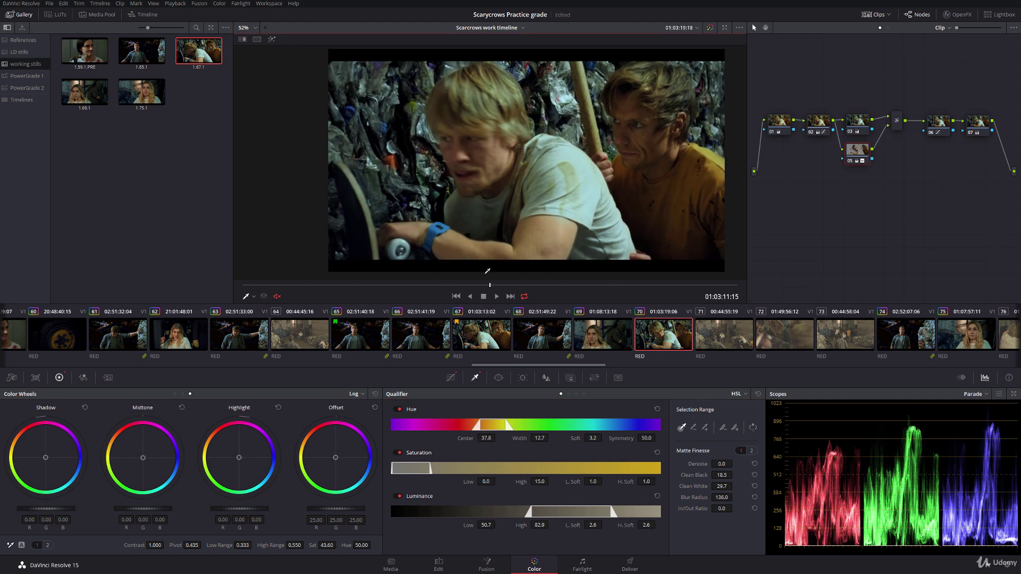
Flag clip 70 yellow like clip 67
right_click(669, 333)
mouse_move(743, 151)
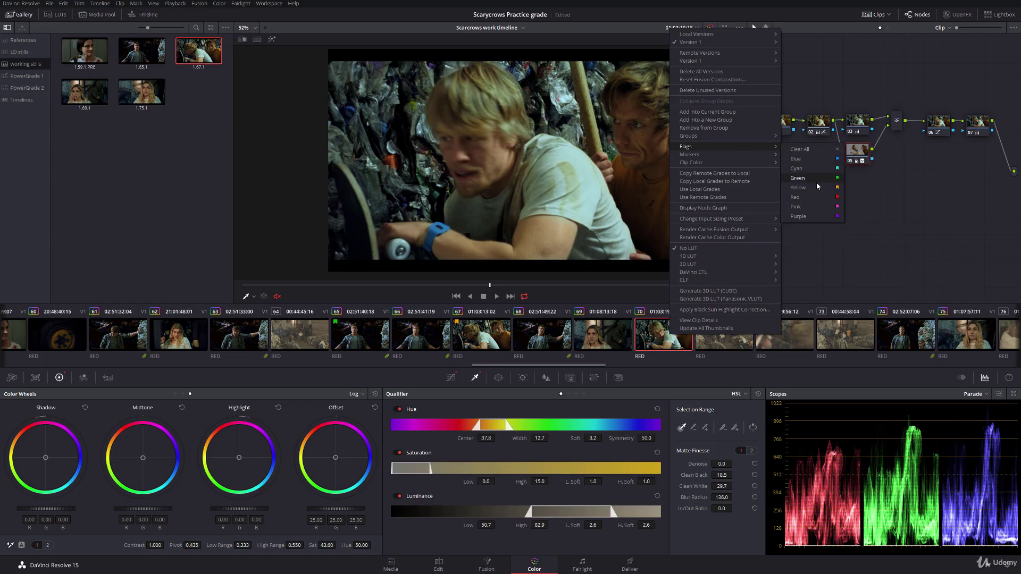
click(803, 195)
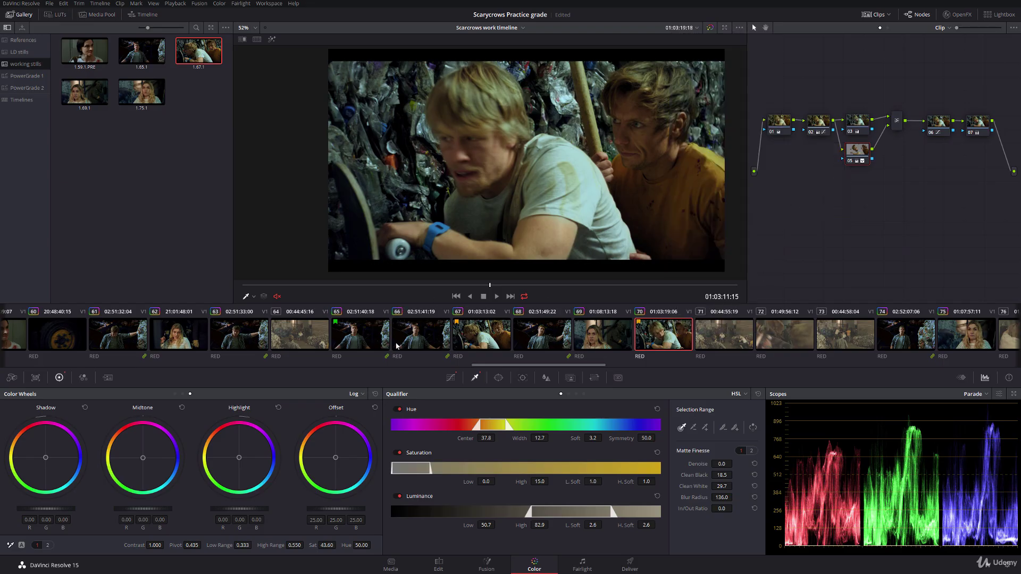
Compare clips 64 and 59, and reduce clip 62's skin node 05 saturation to 39.80
drag(546, 365, 524, 371)
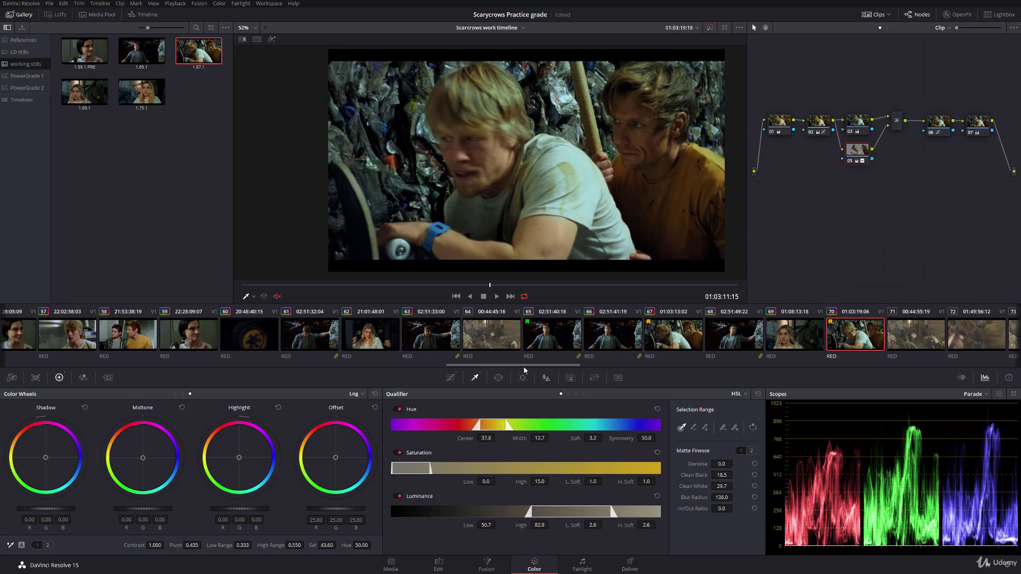
click(484, 339)
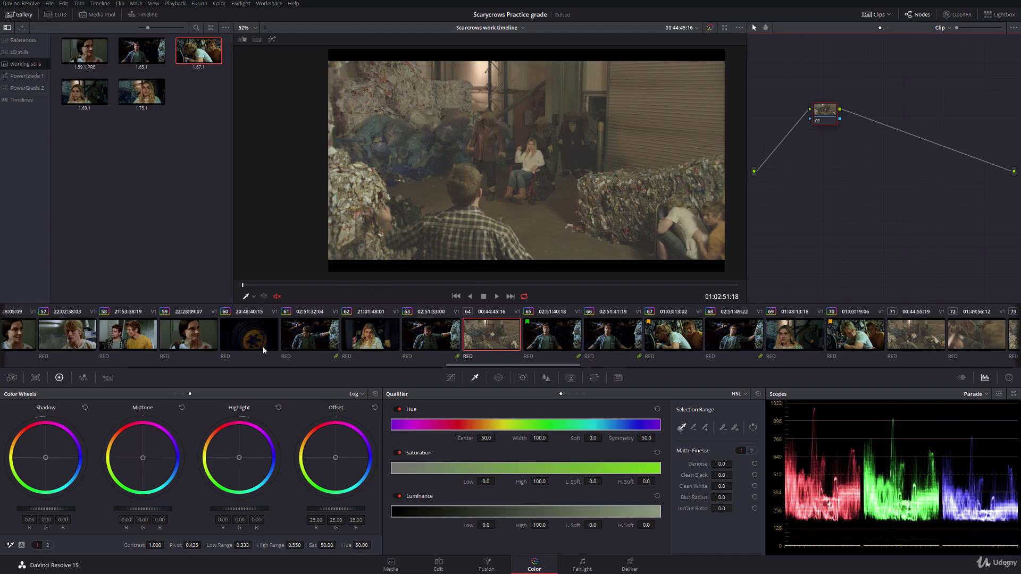
click(189, 334)
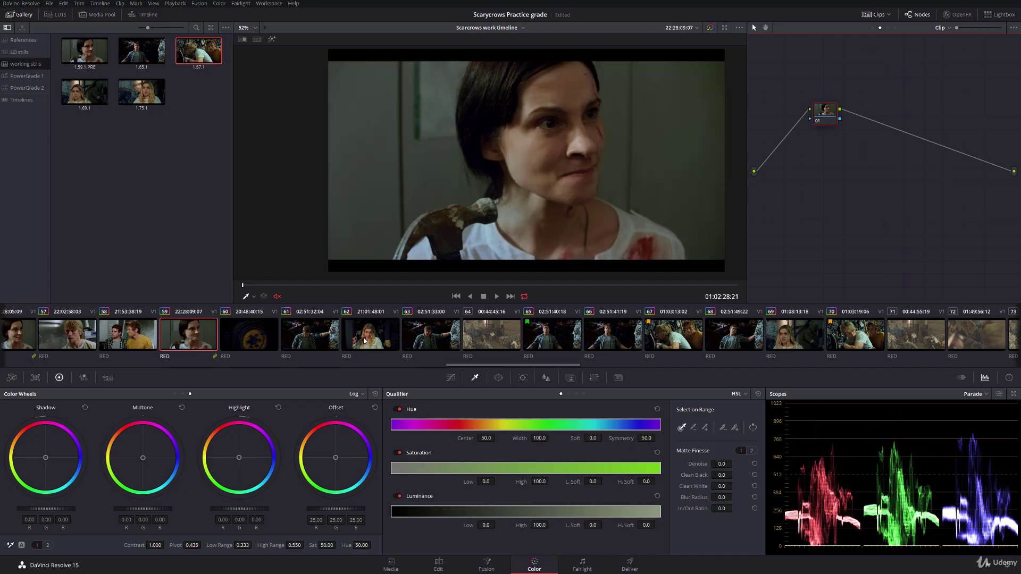
click(365, 341)
click(857, 149)
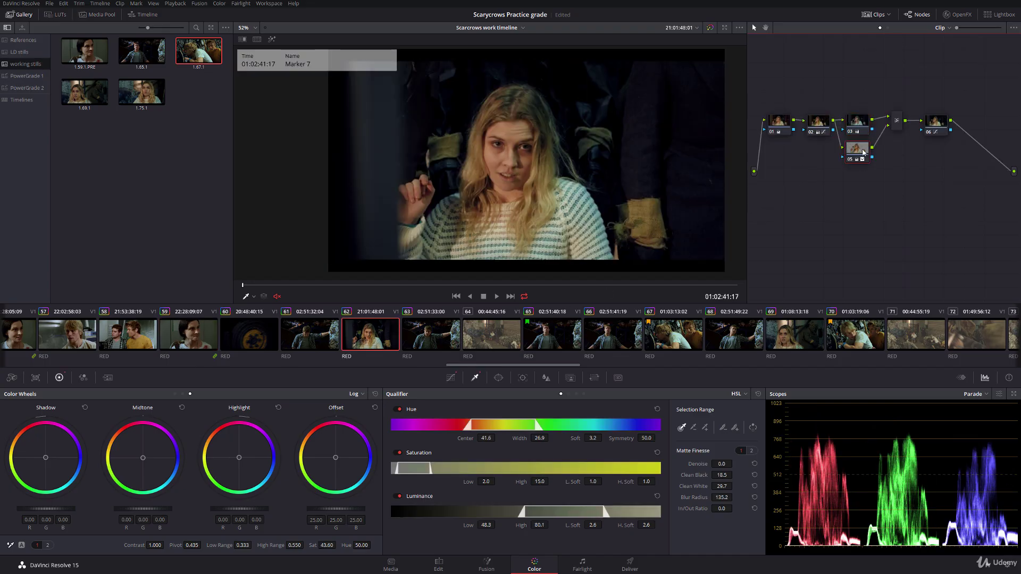
click(175, 394)
drag(286, 546, 292, 544)
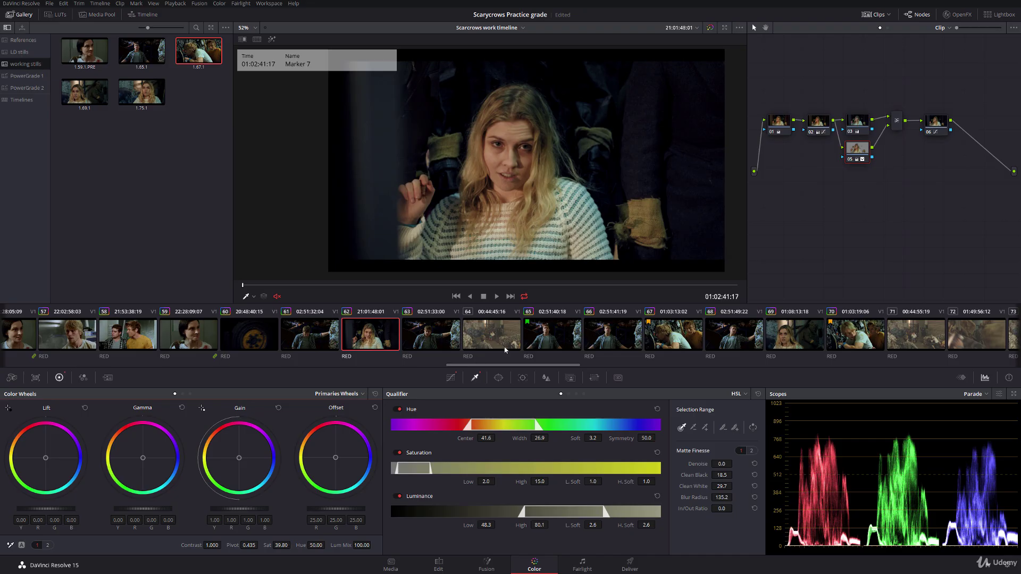
Add the wide warehouse clips 64, 71 and 73 into a new group named "Scarycrow crowd W"
drag(515, 363, 561, 361)
click(189, 337)
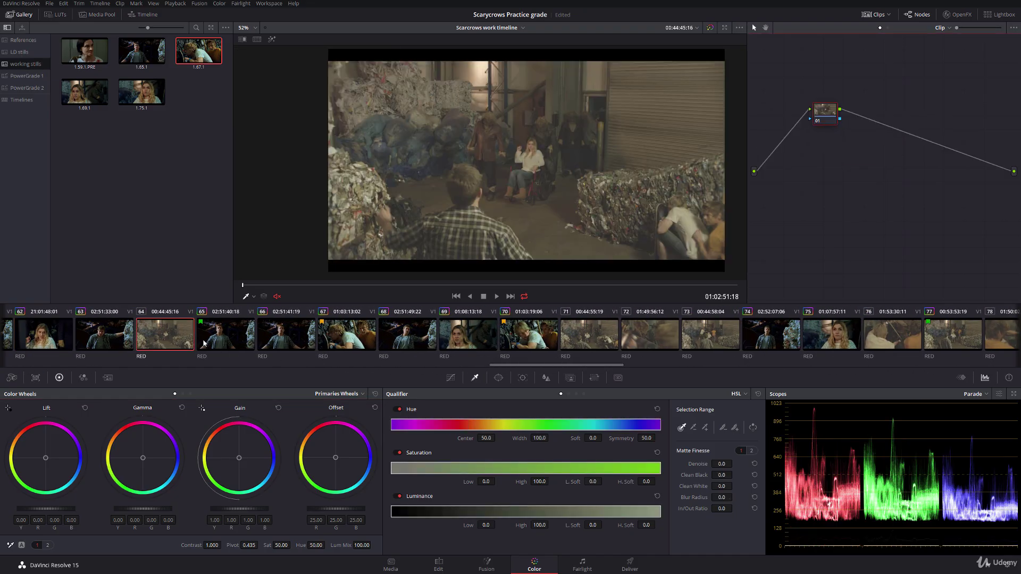
ctrl+click(597, 336)
ctrl+click(691, 338)
right_click(701, 337)
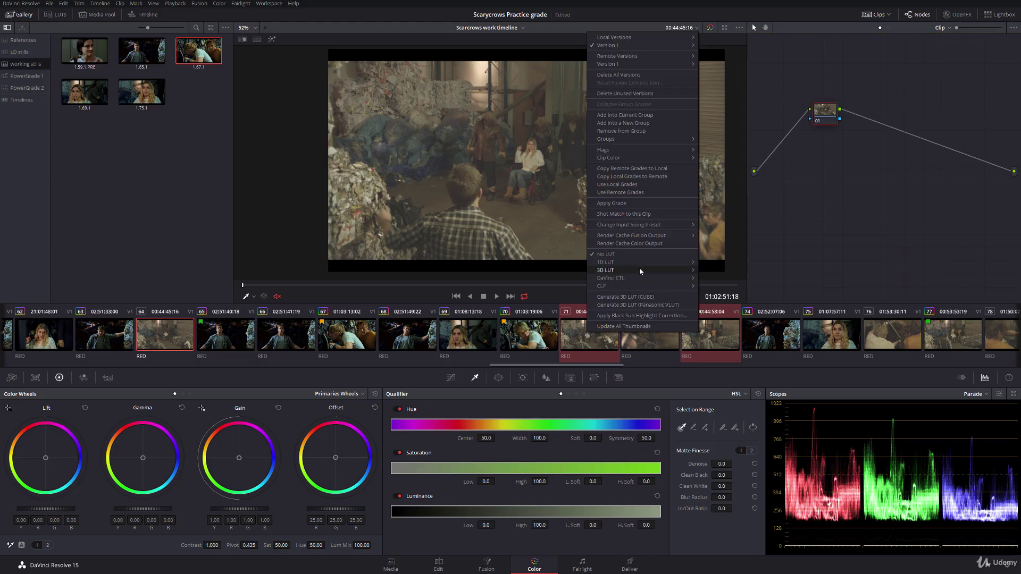
mouse_move(625, 153)
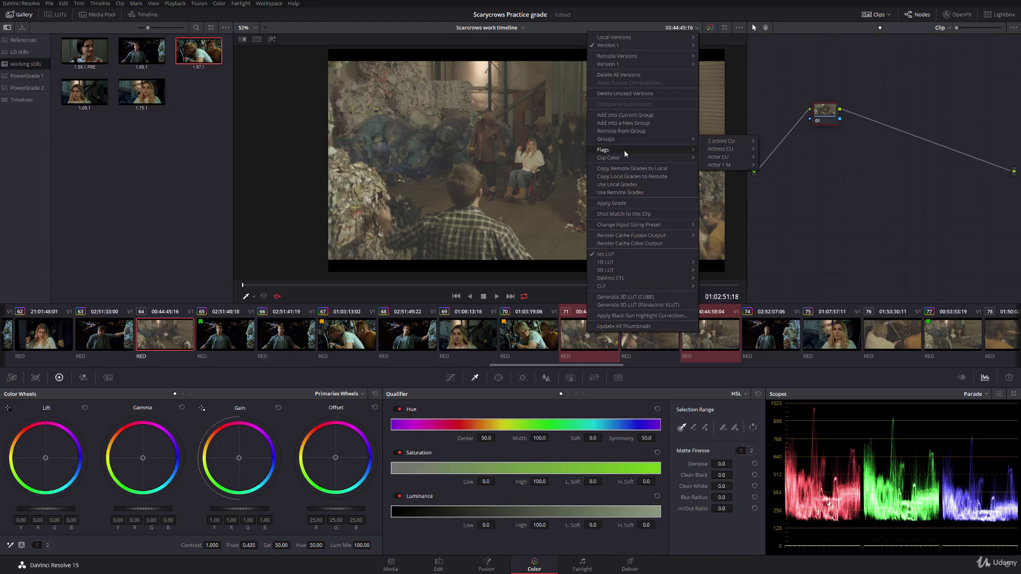
click(650, 124)
text(S)
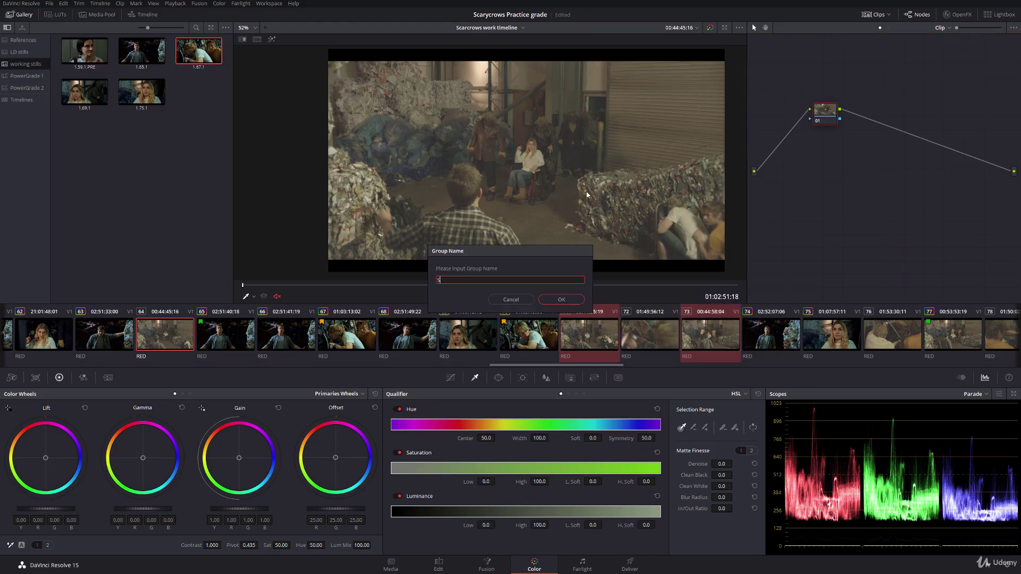
text(carycrow crowd W)
click(562, 300)
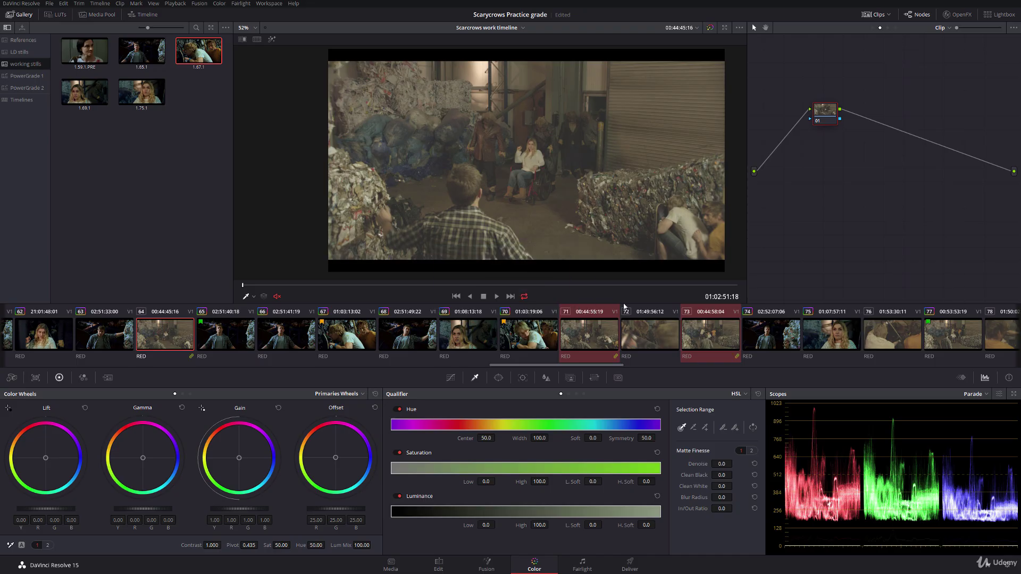
Apply the grade of still 1.67.1 to clip 64 at the Group Pre-Clip level
click(876, 28)
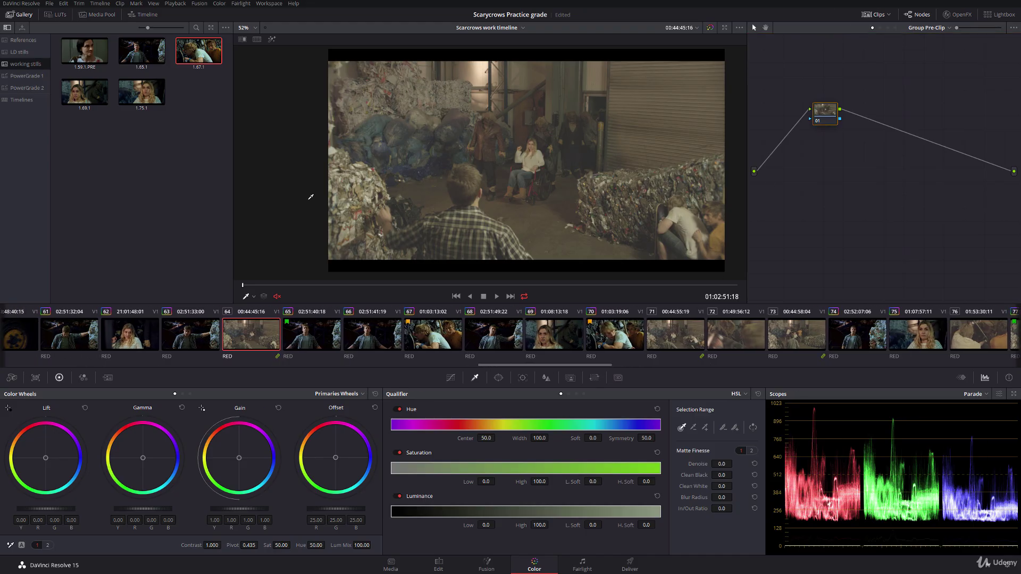
middle_click(193, 52)
Highlight node 05's skin key, set Saturation Low 2.6, its L. Soft 8.9 and Luminance High 86.0, and turn off the highlight
click(856, 151)
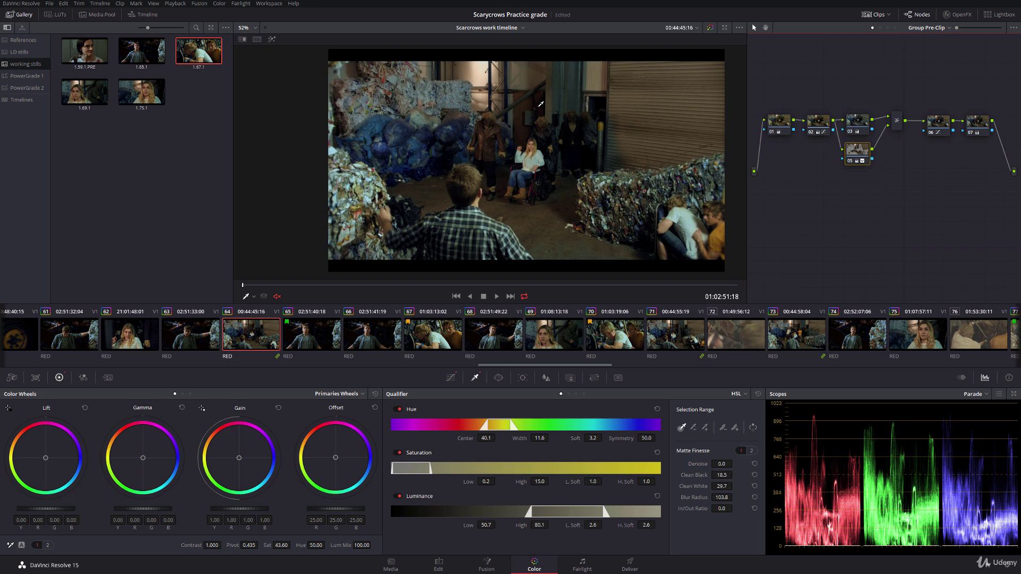
click(272, 39)
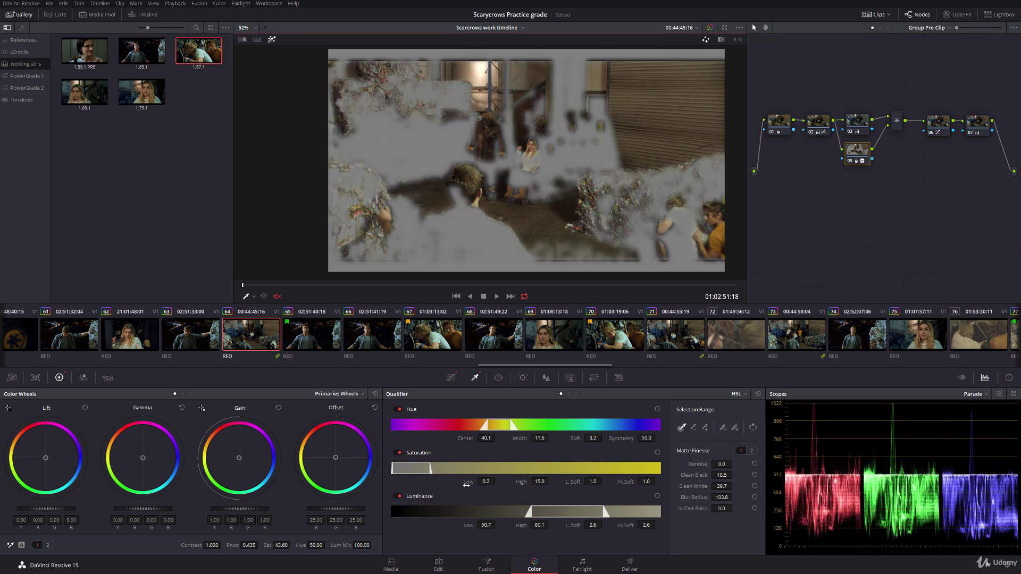
drag(466, 484, 498, 481)
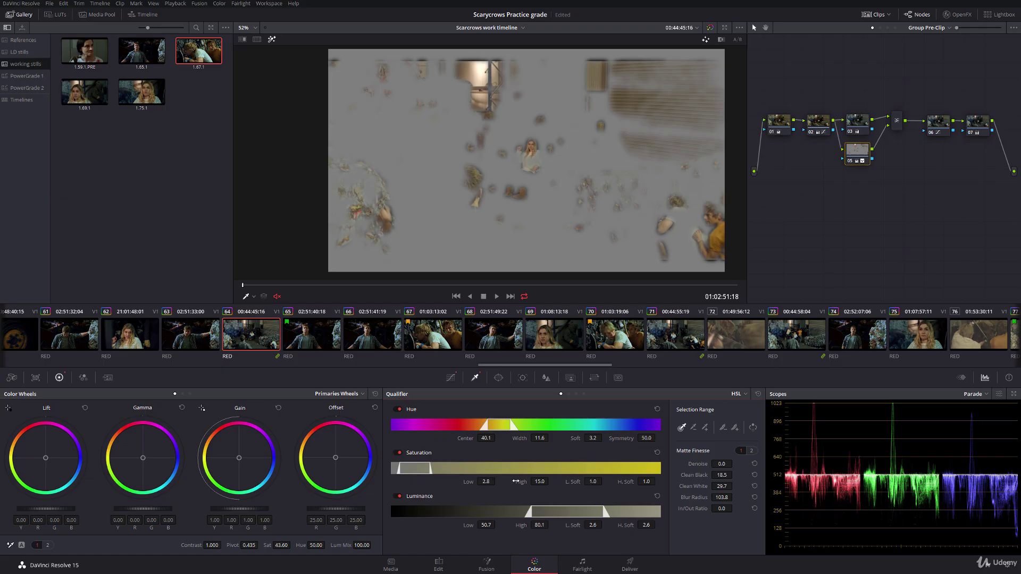
double_click(571, 482)
drag(567, 481, 604, 481)
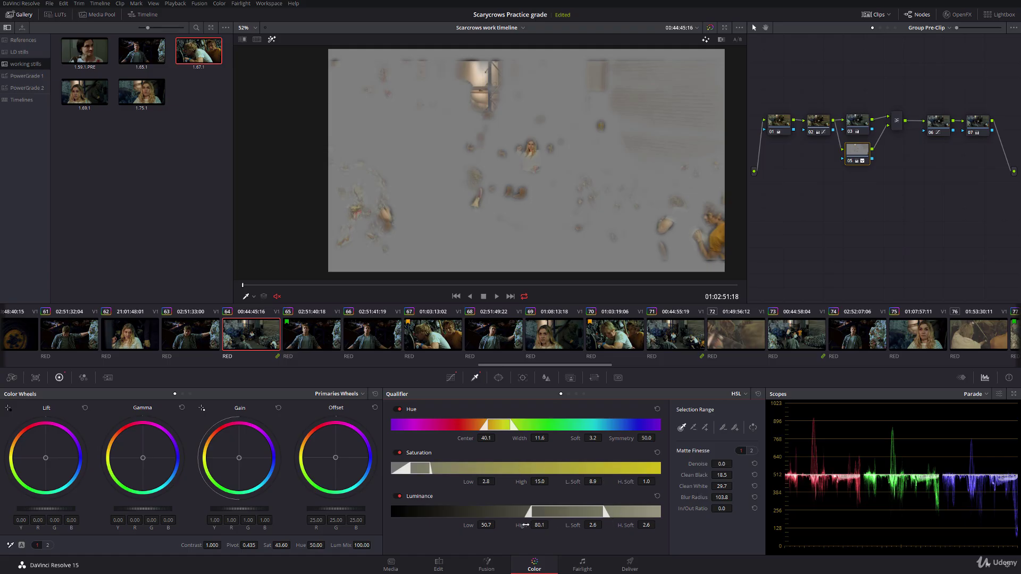
drag(525, 525, 517, 522)
mouse_move(467, 483)
mouse_down()
mouse_move(458, 482)
mouse_move(497, 481)
mouse_up()
key(shift+h)
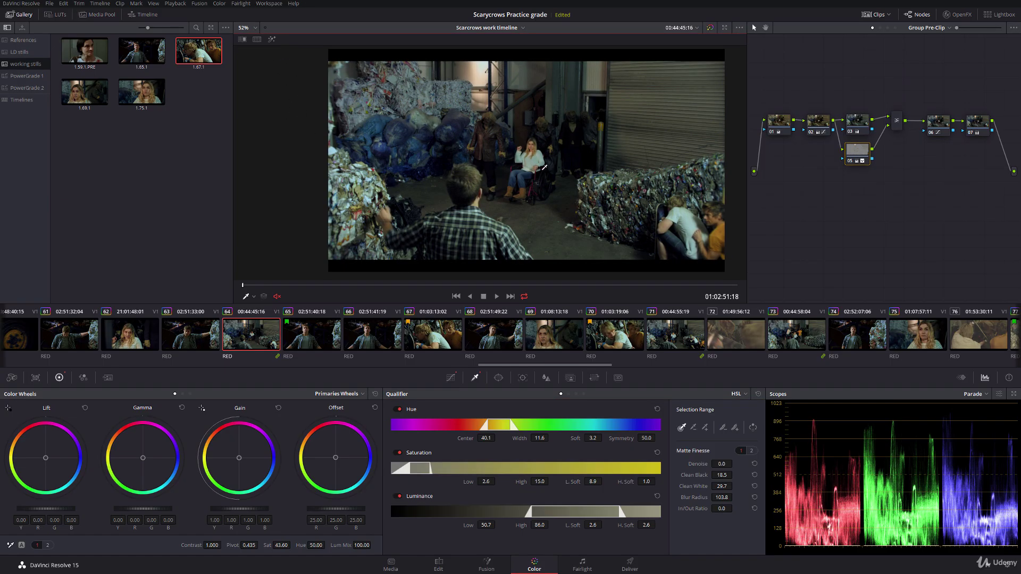
Cool node 03 by setting Gain to R 0.87, G 1.02, B 1.22 and Gamma to R -0.02, G 0.00, B 0.04
click(849, 124)
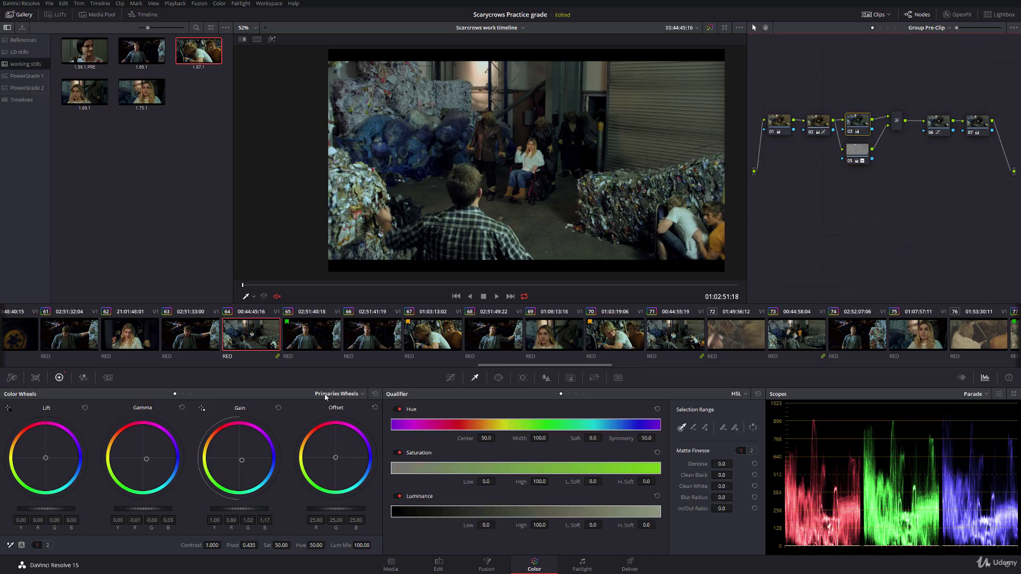
drag(241, 462, 243, 463)
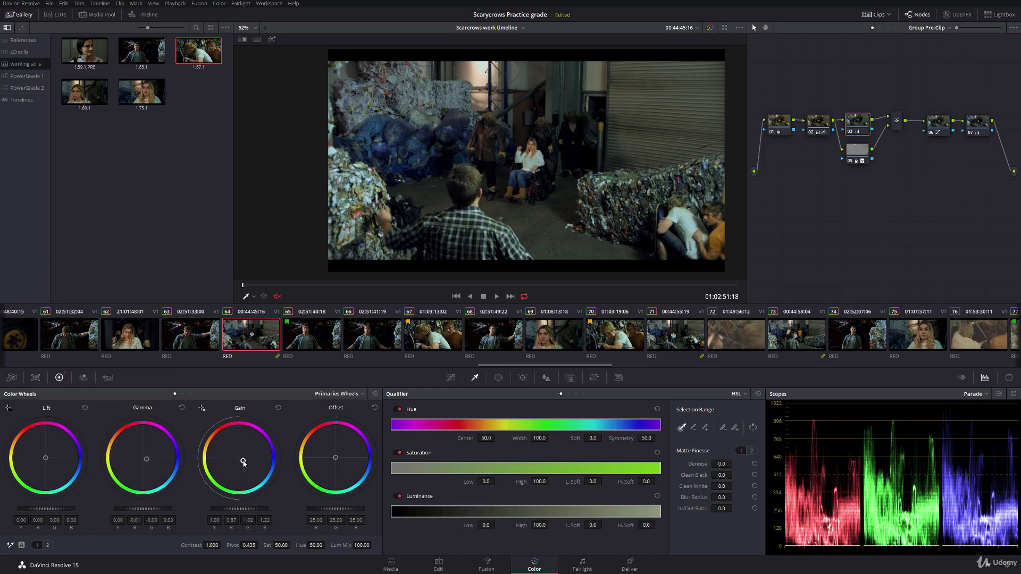
drag(146, 459, 147, 460)
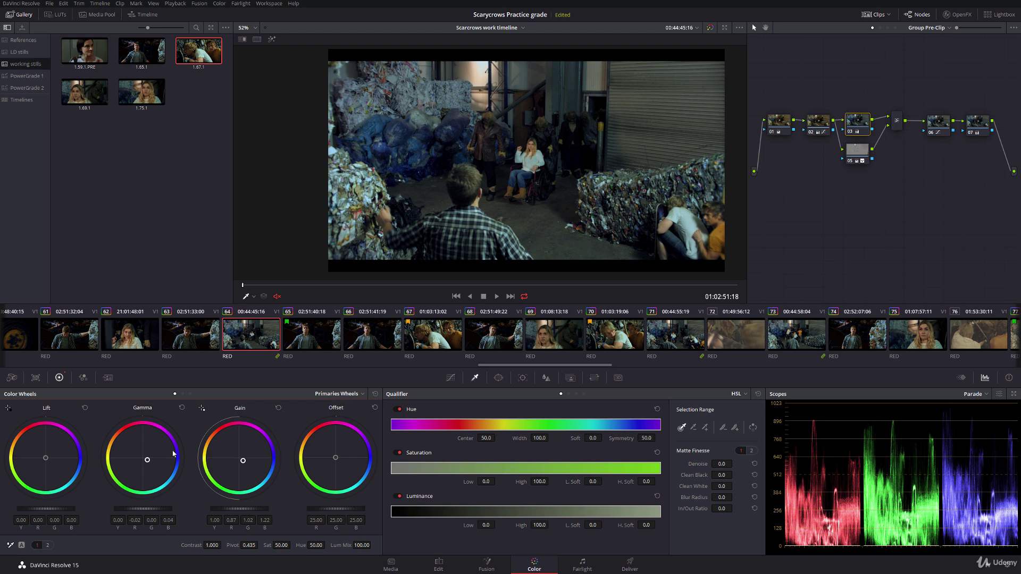
Undo the last two gamma and gain colour adjustments on clip 64's group grade and play clip 71 to check it
key(ctrl+z)
key(ctrl+z)
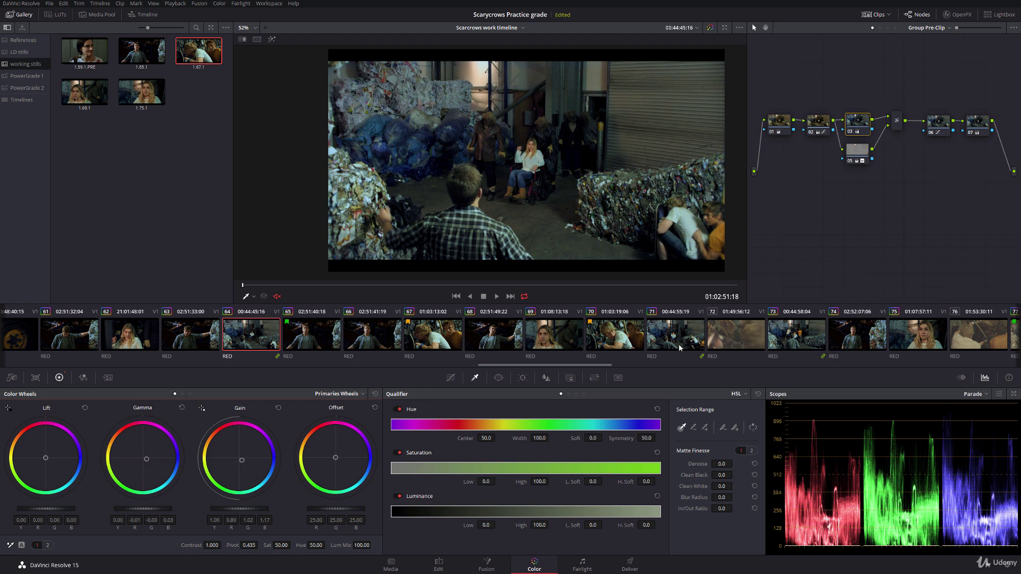
click(634, 333)
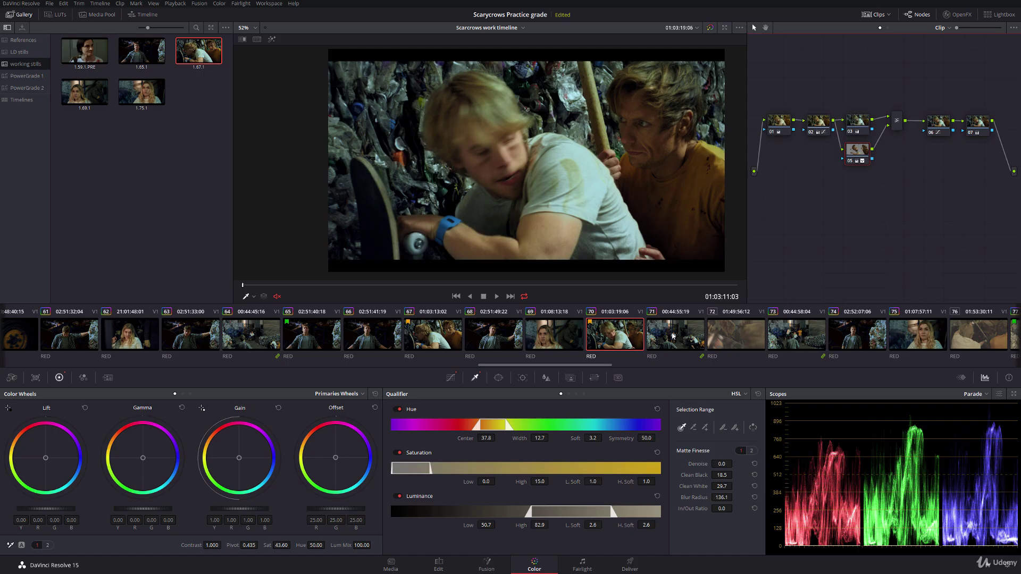
click(673, 336)
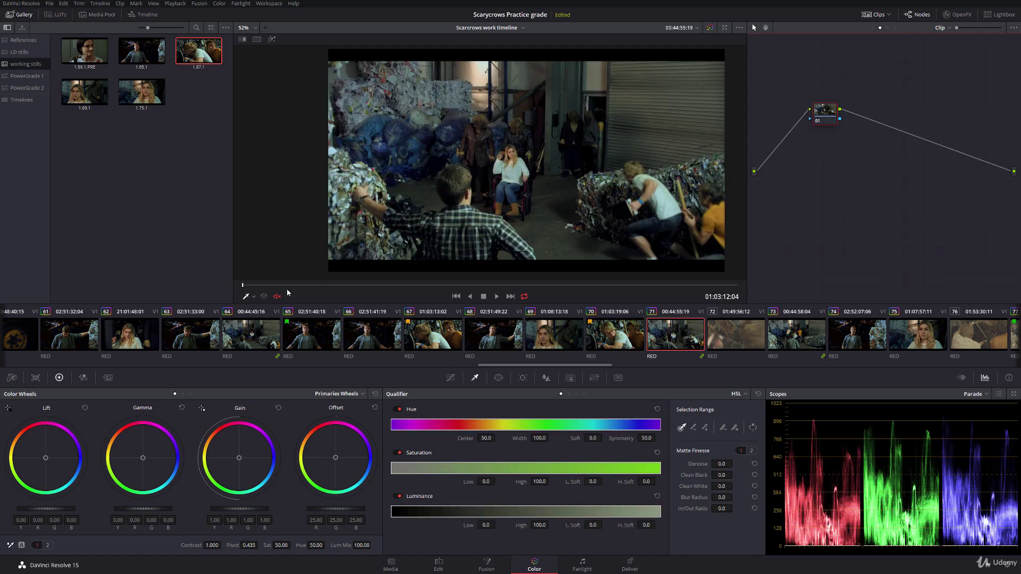
key(space)
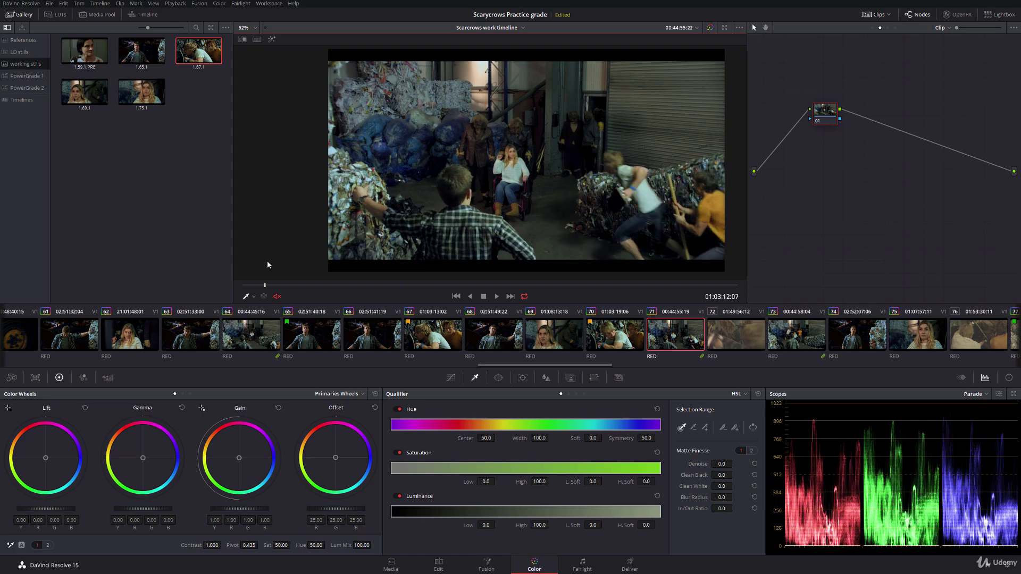
Apply the grade of still 1.67.1 to clip 72 and move back to an earlier frame showing the blond actor
click(729, 328)
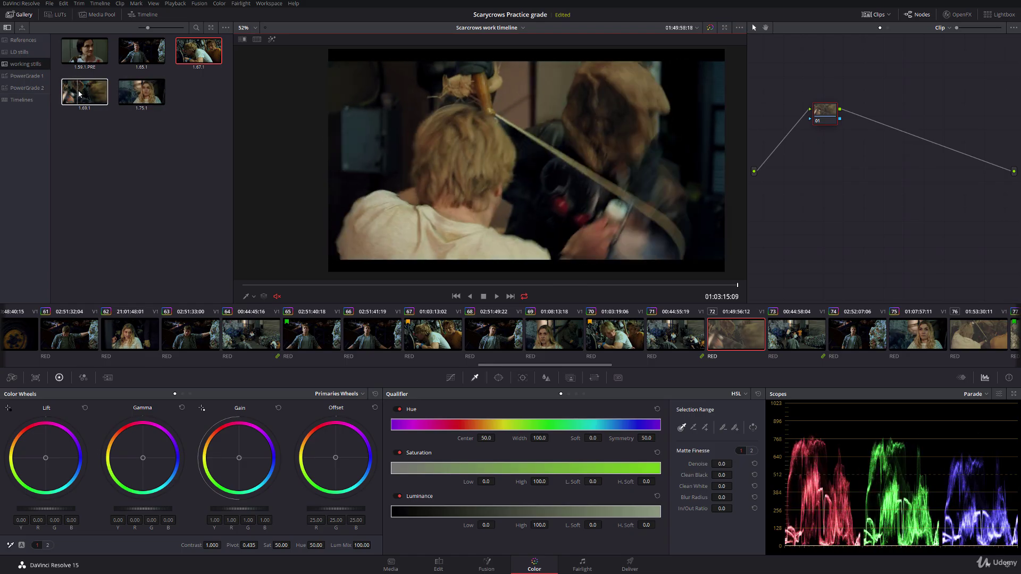
middle_click(221, 57)
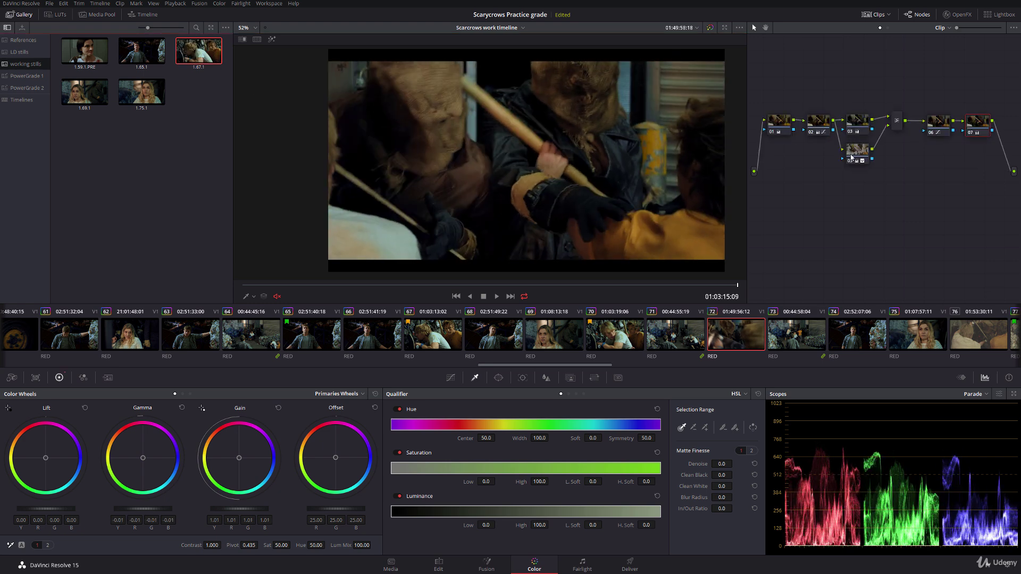
drag(579, 290, 381, 286)
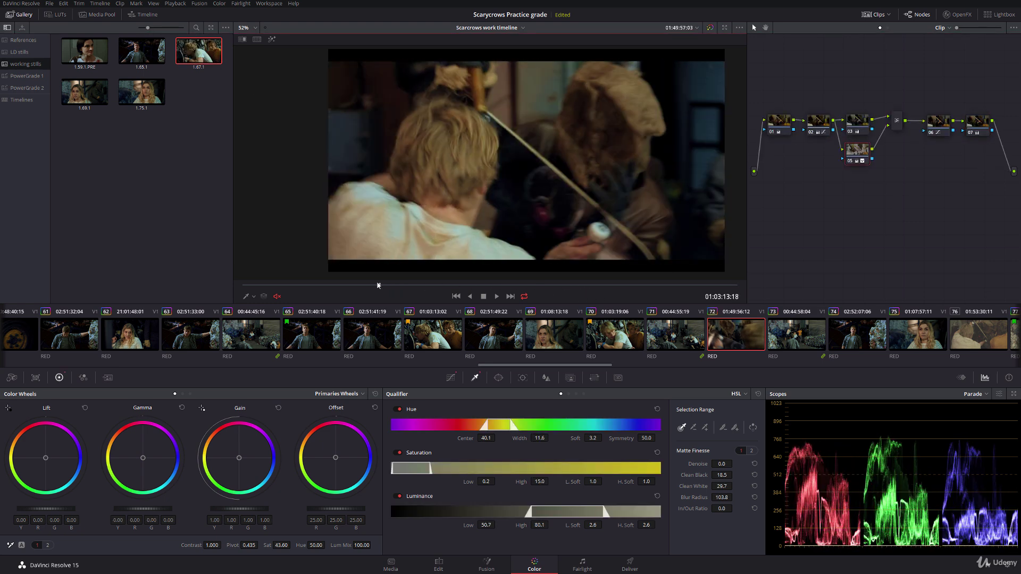
With the highlight view on, set node 05's qualifier on clip 72 to saturation low 1.0 and hue center 33.8
click(271, 40)
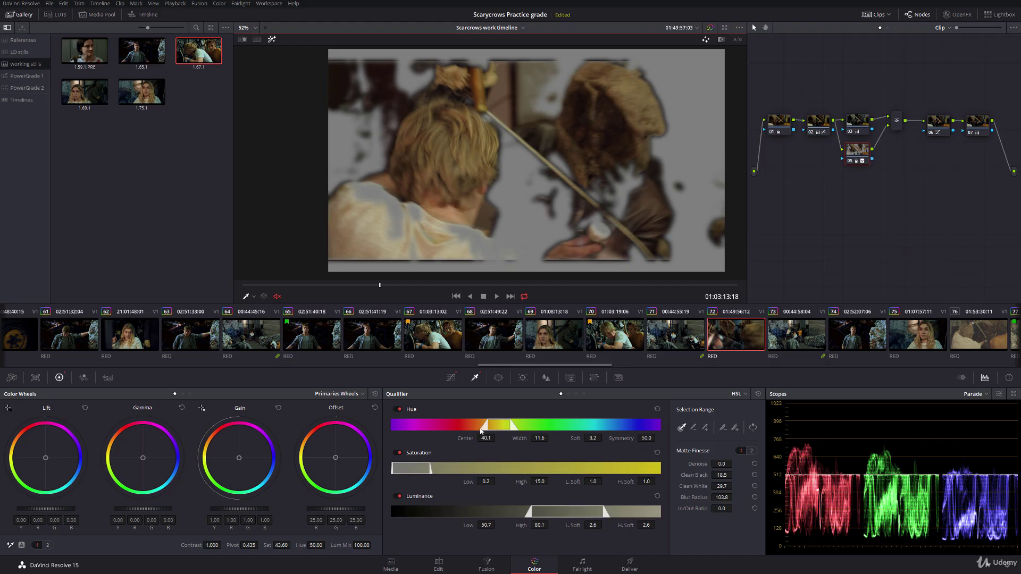
drag(486, 482, 497, 481)
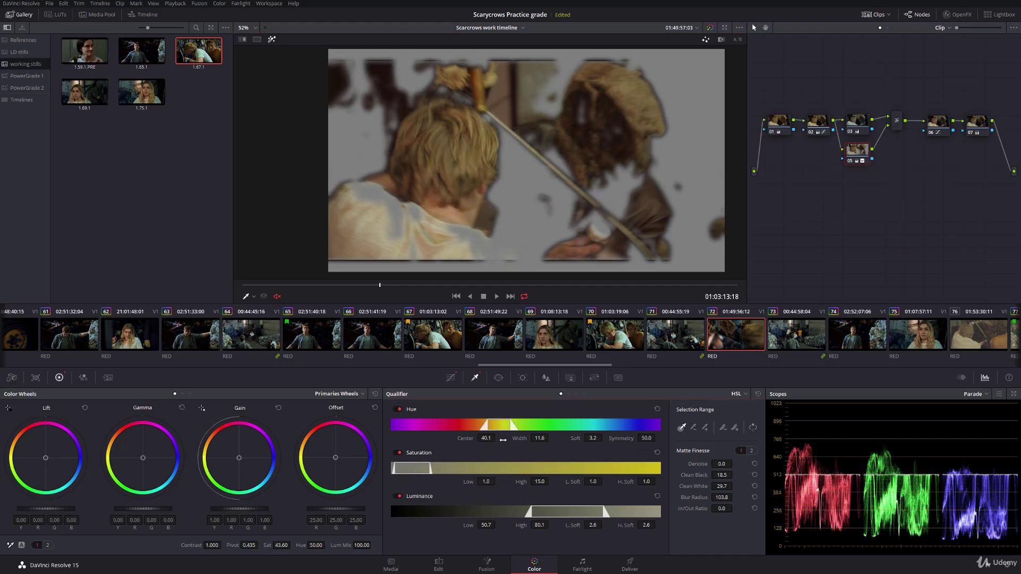
drag(502, 440, 465, 439)
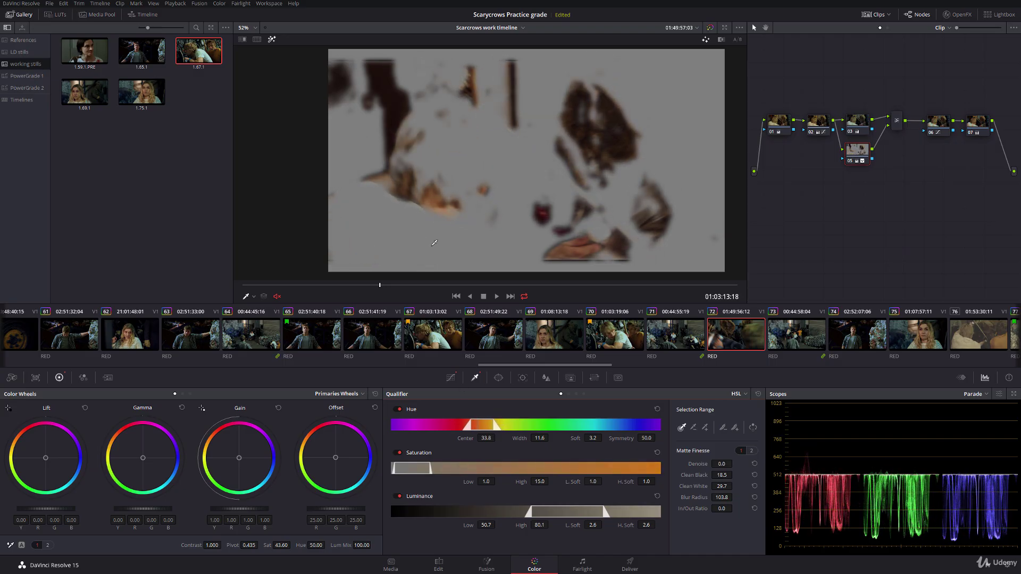
click(273, 39)
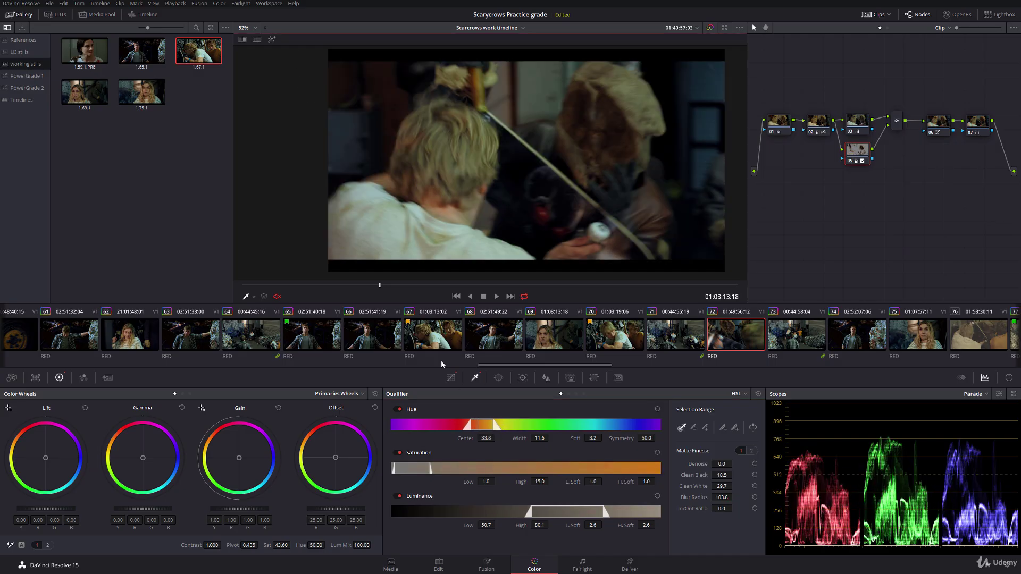
Refine clip 72's qualifier with hue width 16.0, luminance low 58.1, saturation low 5.2, clean white 42.2 and blur radius 106.1, and check the last frame
drag(530, 443, 551, 438)
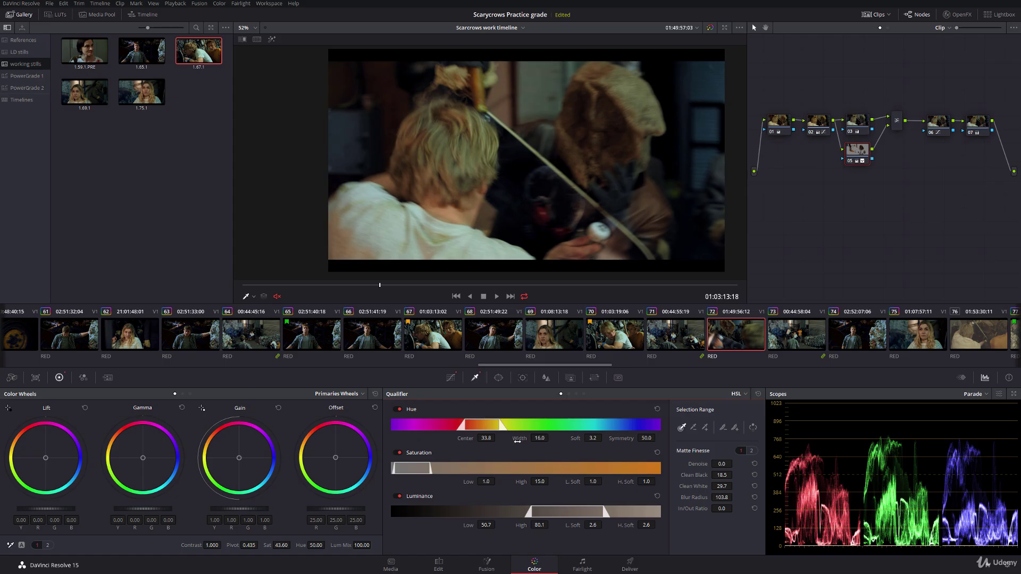
drag(468, 525, 482, 525)
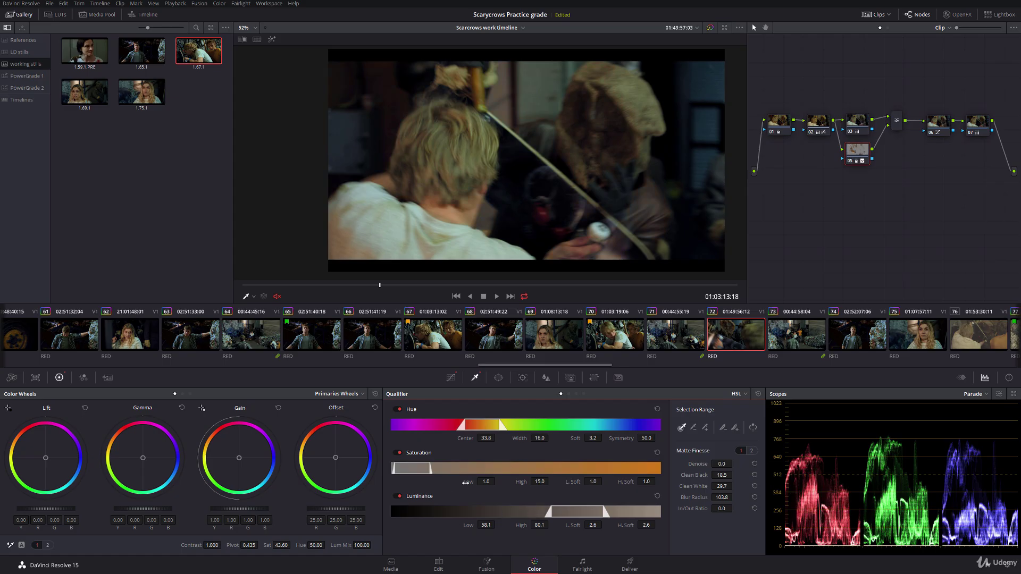
drag(466, 483, 491, 481)
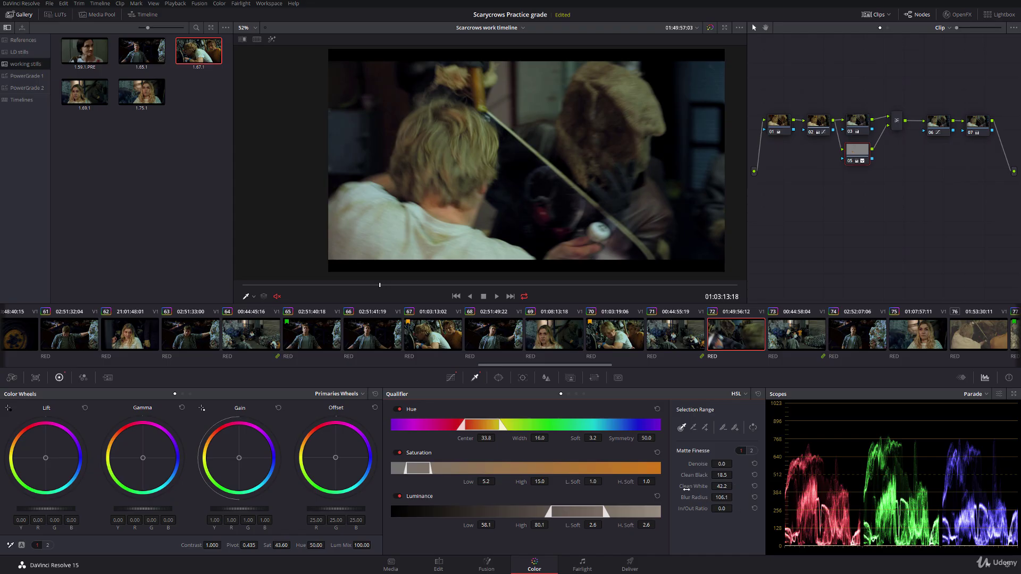
drag(407, 285, 776, 286)
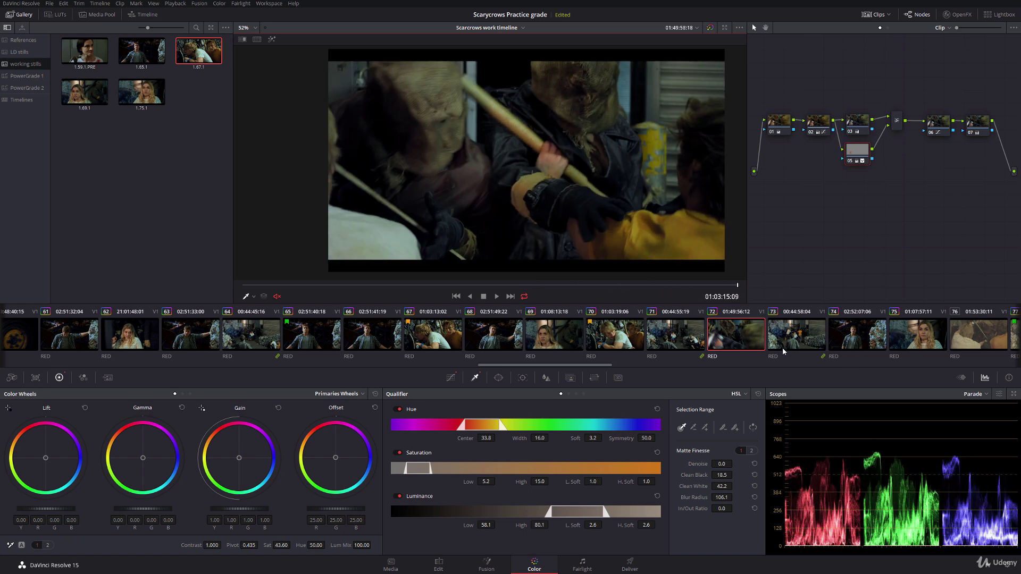
Copy clip 72's grade to clip 76 and set its qualifier to saturation high 27.2, luminance high 85.2 and hue width 18.6
click(969, 335)
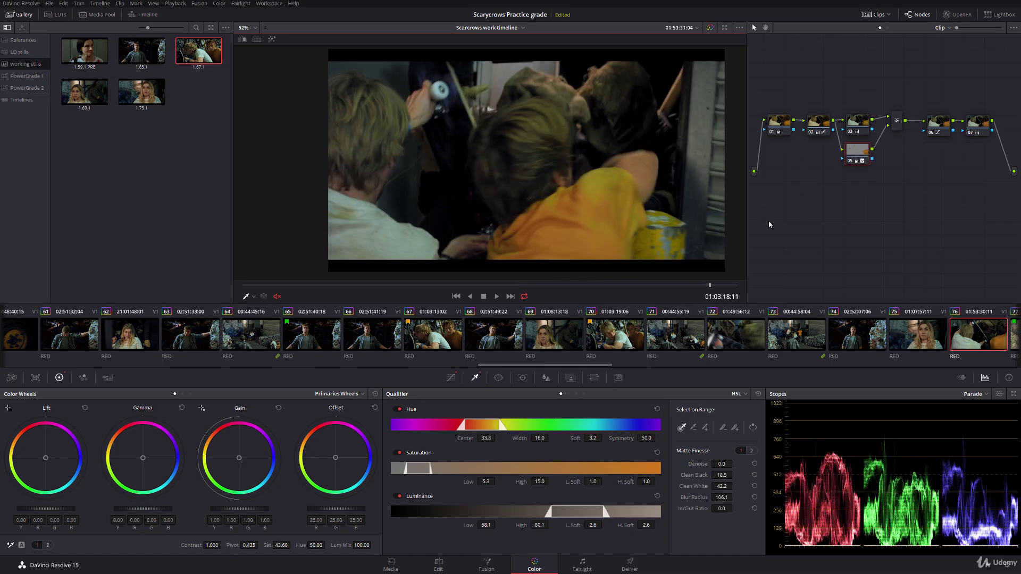
key(shift+h)
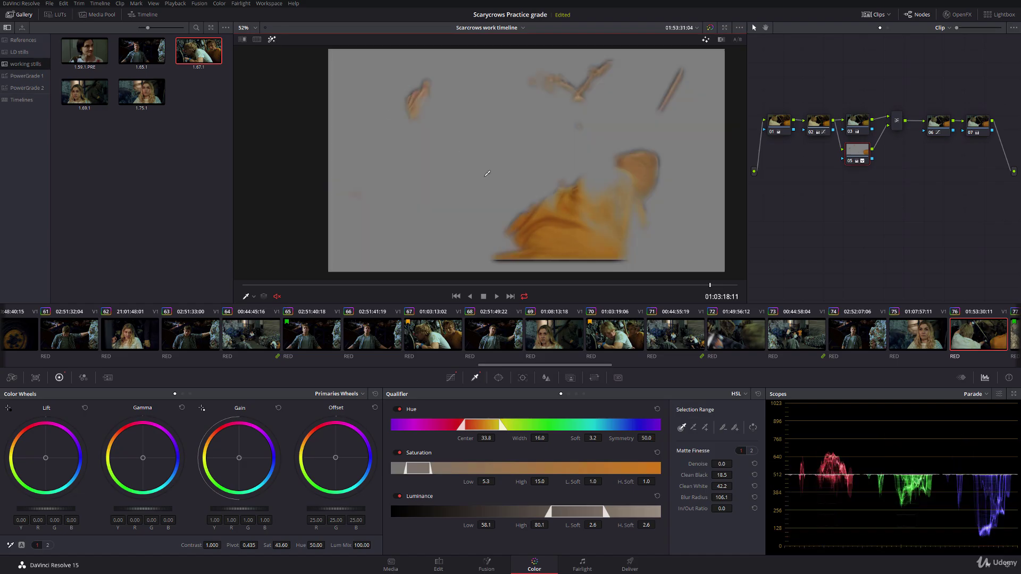
drag(523, 482, 588, 482)
drag(524, 523, 542, 524)
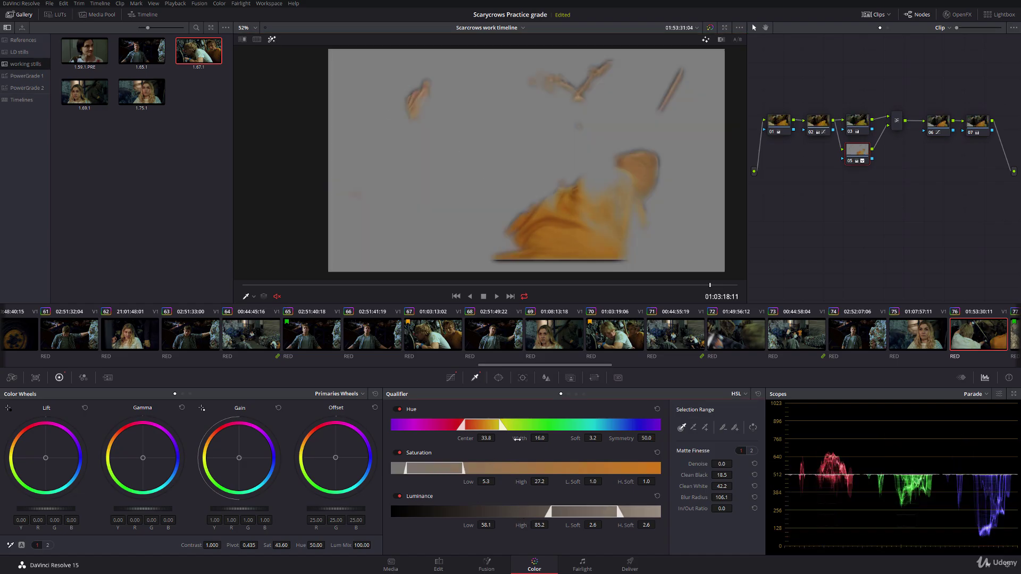
drag(541, 438, 551, 438)
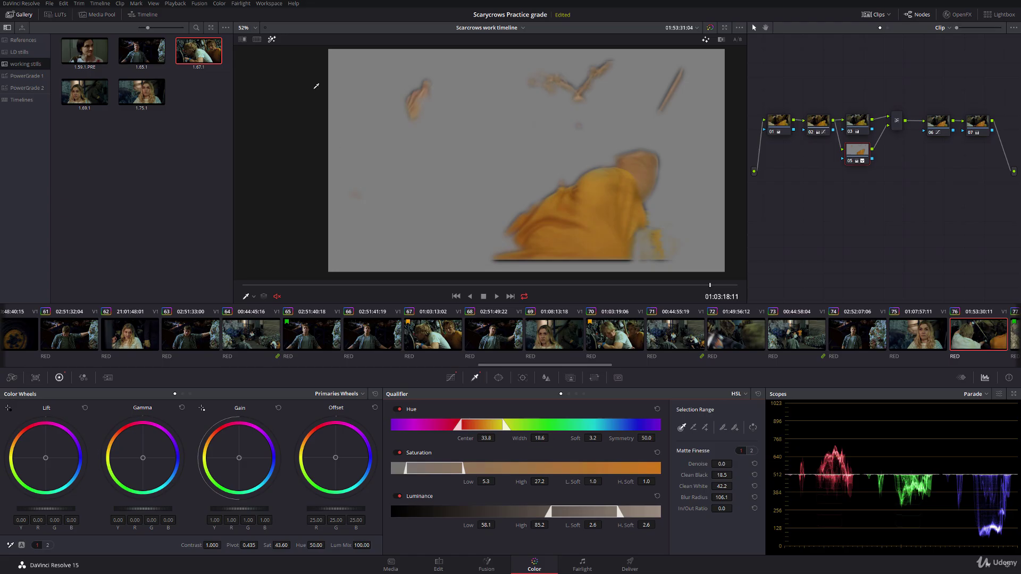
click(271, 39)
drag(523, 285, 761, 278)
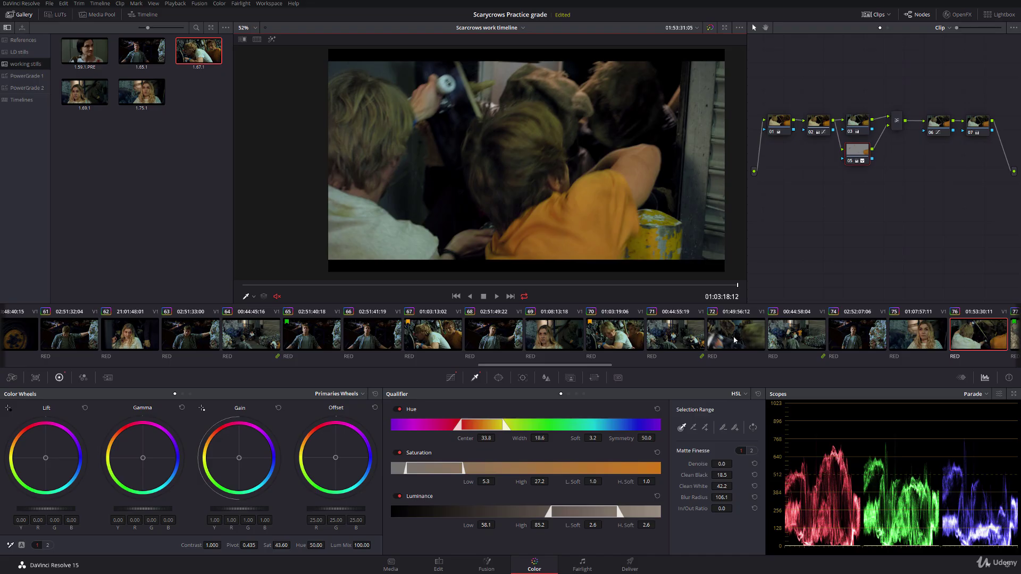
Compare clips 69, 70, 72, 74, 75 and 76 to check that their grades match across the scene
click(613, 338)
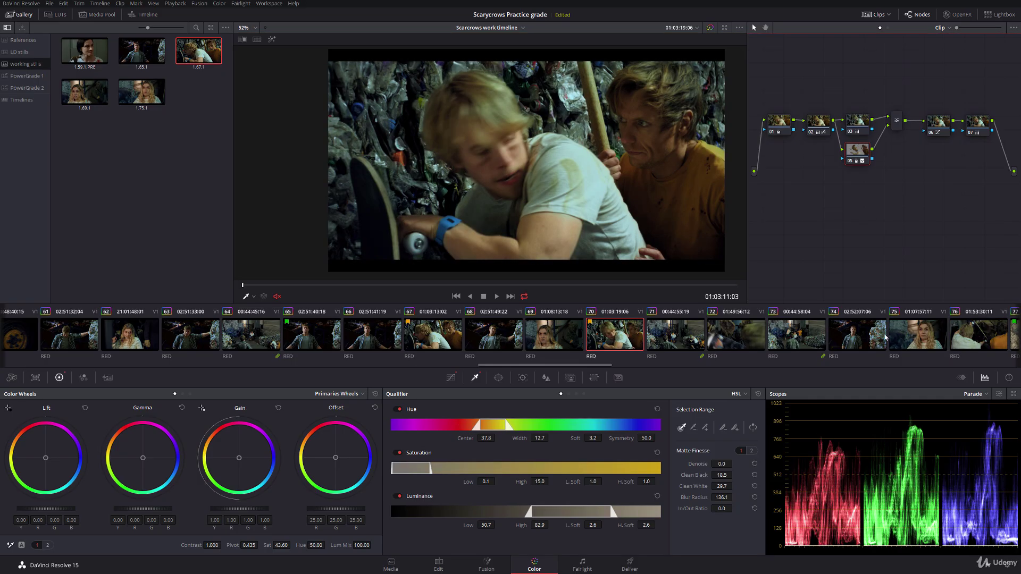
click(746, 336)
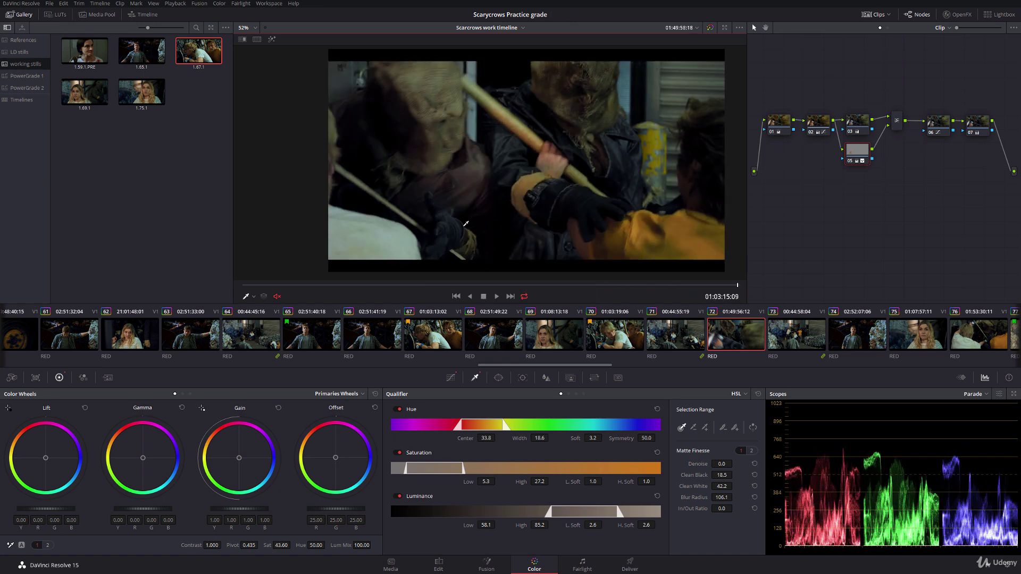
drag(596, 363, 627, 364)
click(611, 334)
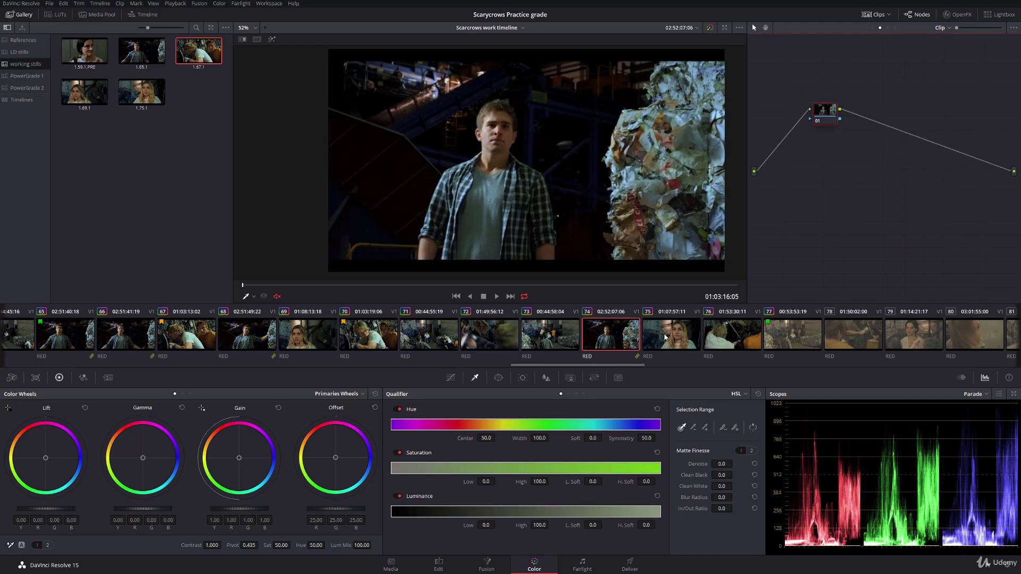
click(673, 334)
click(720, 334)
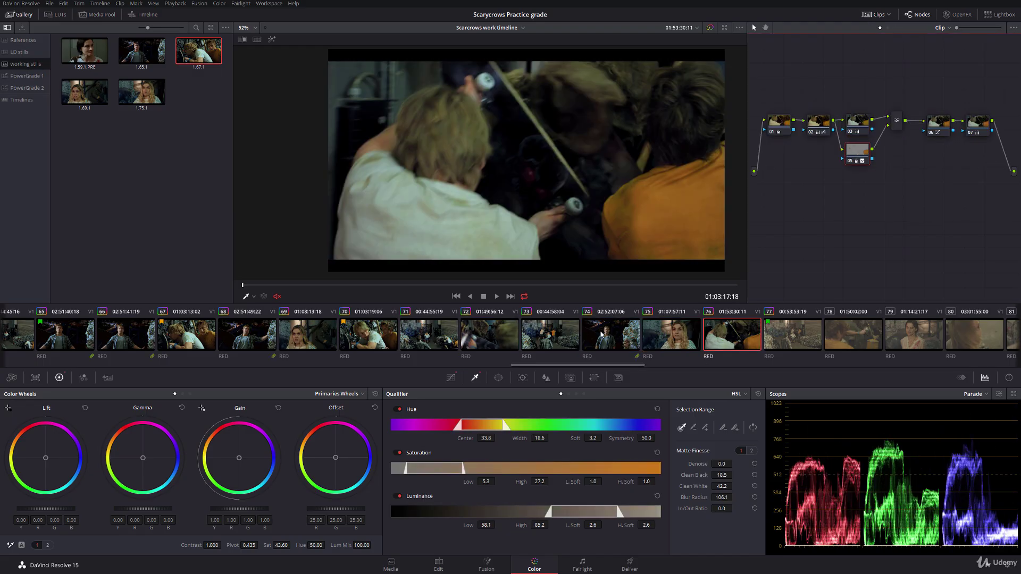
click(311, 332)
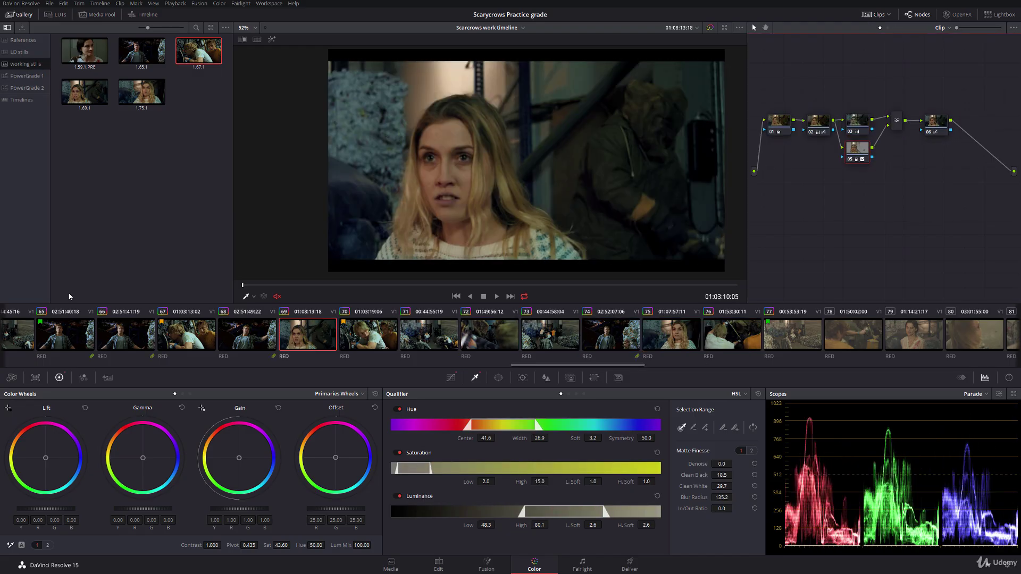
click(749, 339)
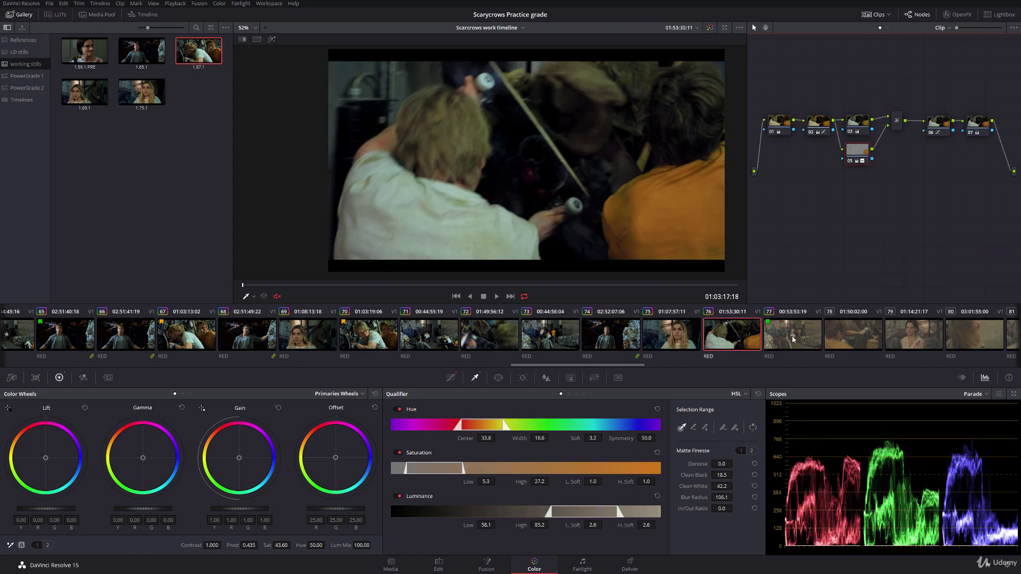
Compare clip 77 with the wide shots in clips 71 and 73 and assign it to their Scarycrow group
click(793, 340)
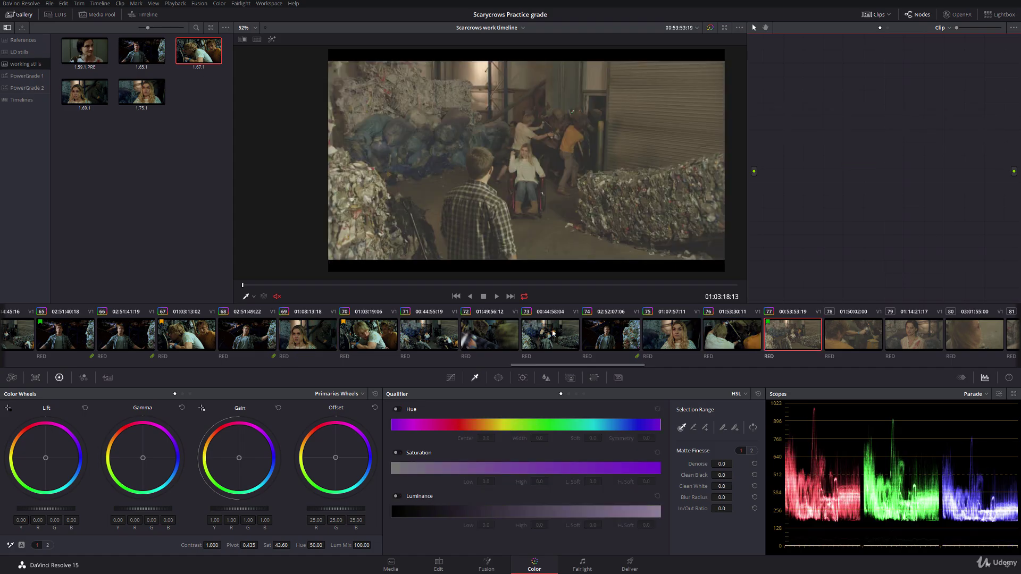
click(553, 333)
click(440, 336)
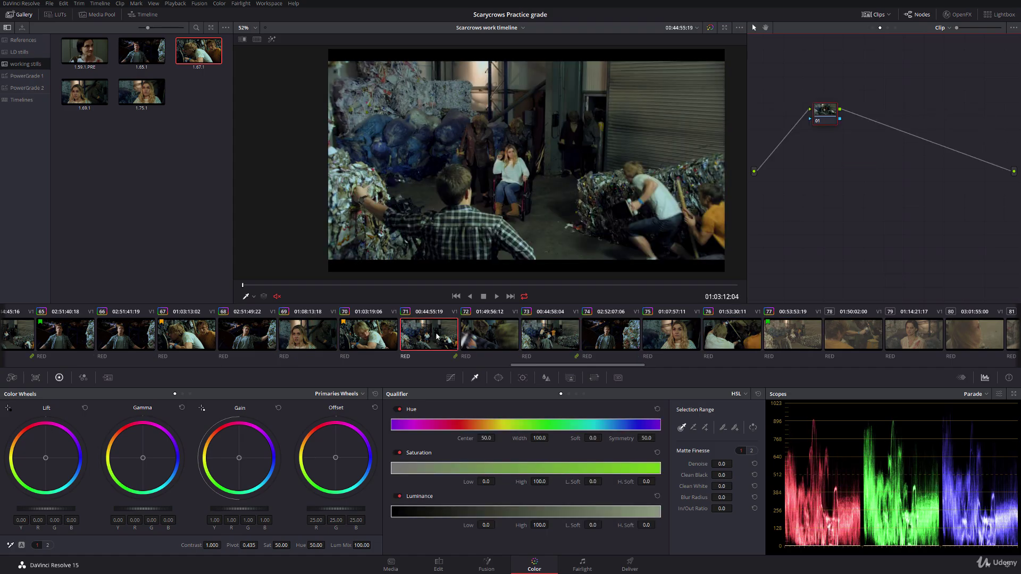
click(557, 334)
click(793, 335)
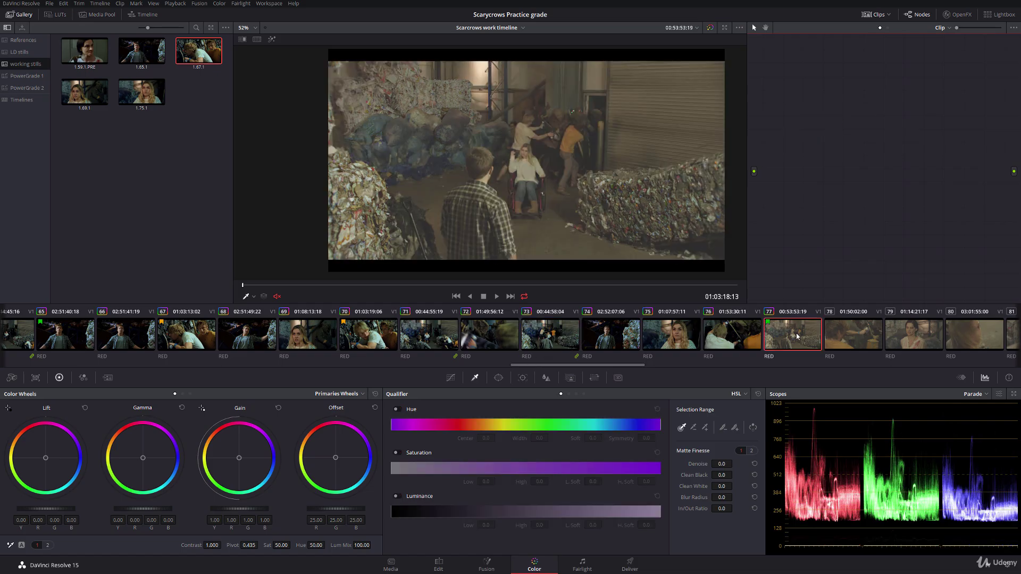
right_click(797, 335)
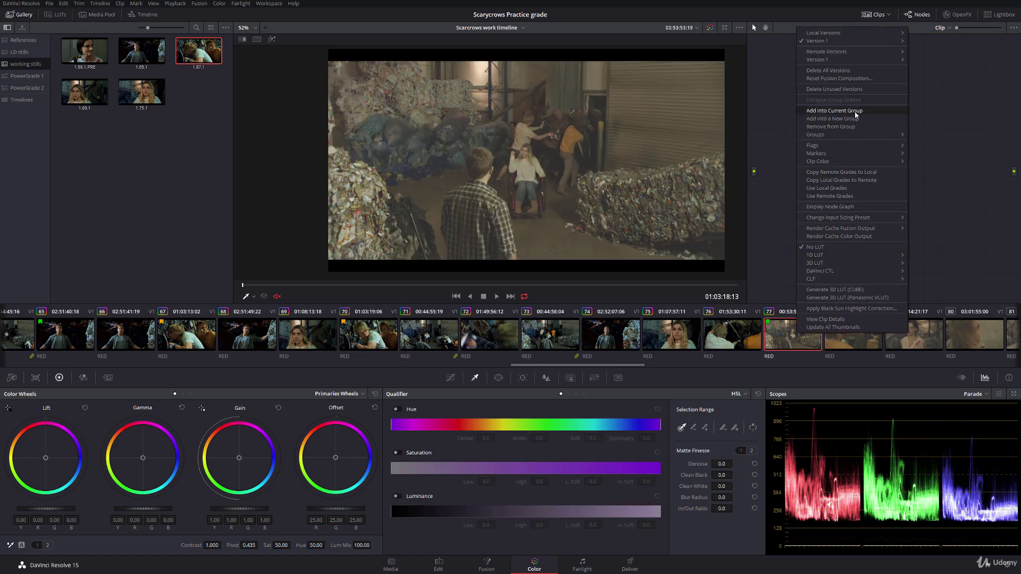
mouse_move(864, 137)
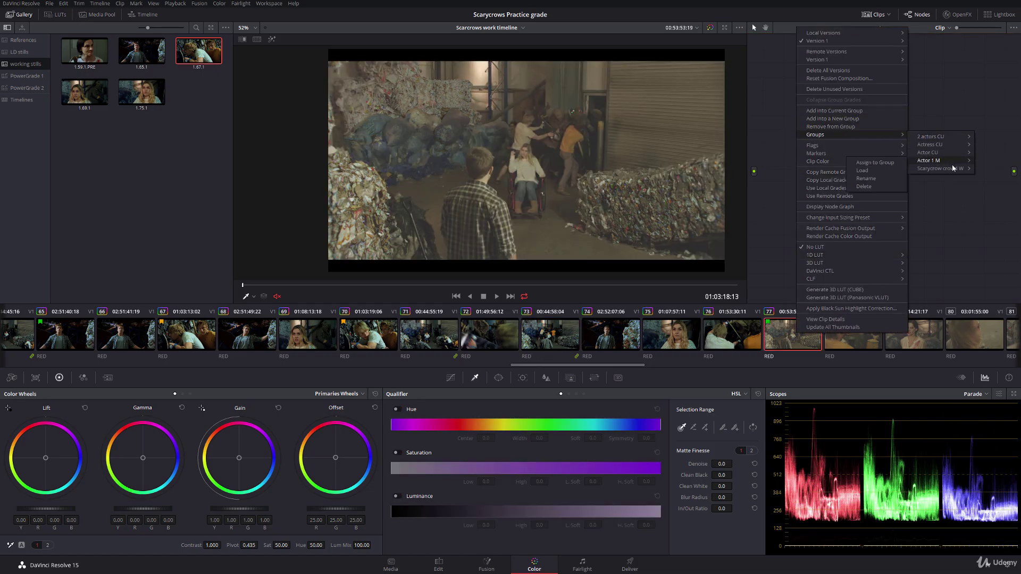
mouse_move(955, 169)
click(872, 171)
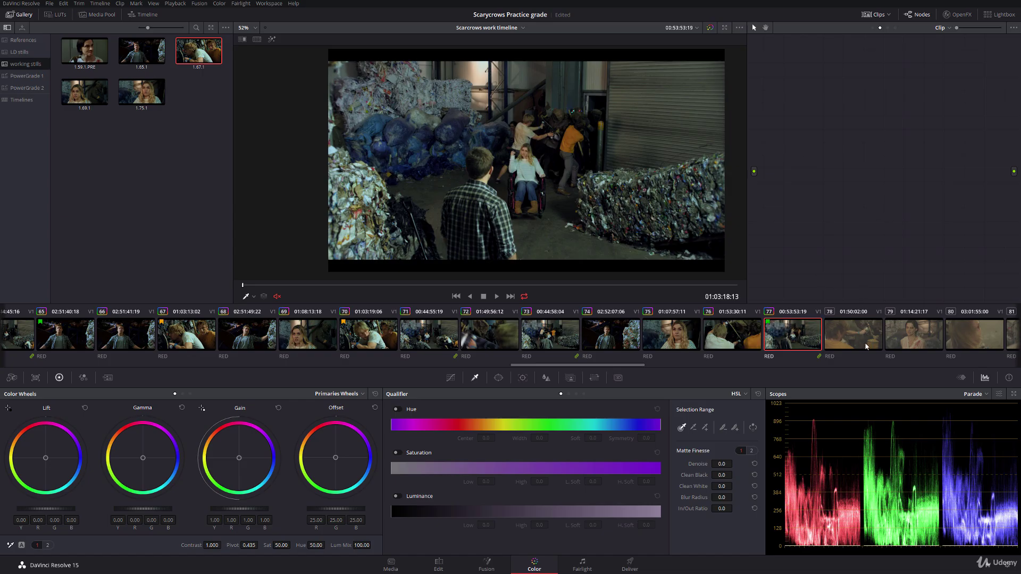
Assign the similar shots of the man in clips 83 and 85 to a new group named Actor 1 M 2
drag(603, 362, 667, 368)
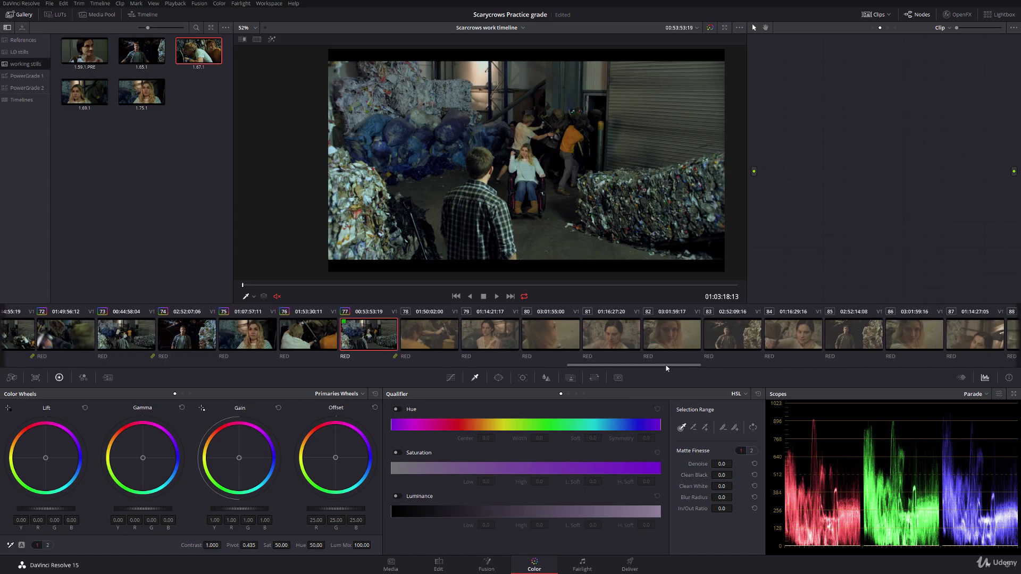
click(714, 338)
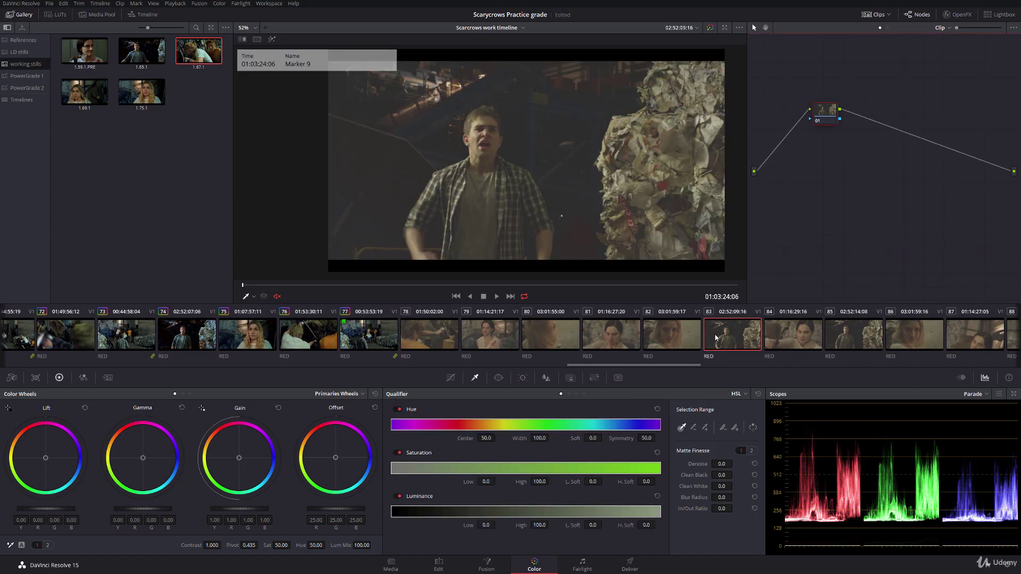
click(850, 333)
click(739, 337)
ctrl+click(854, 341)
right_click(855, 342)
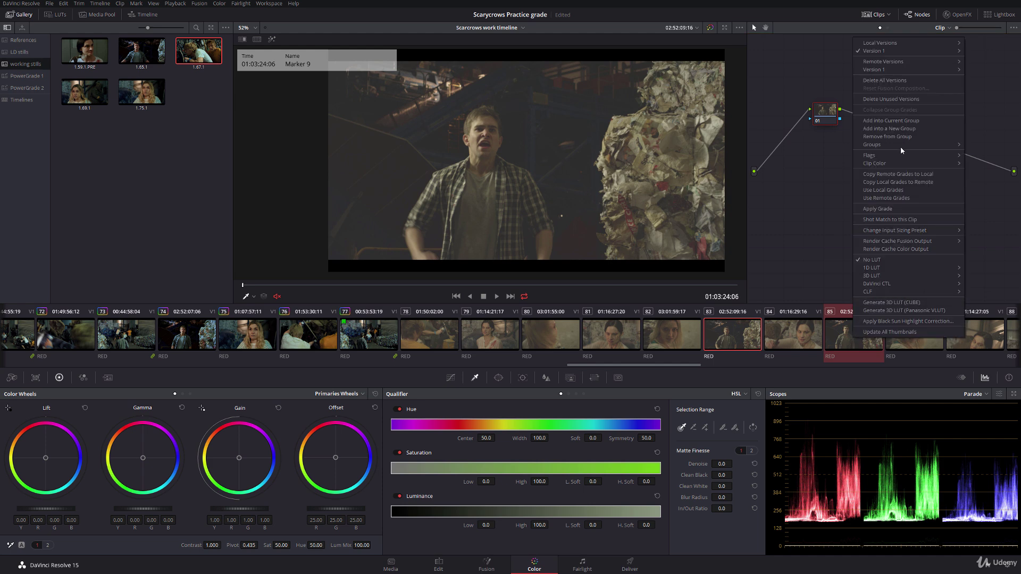
mouse_move(901, 145)
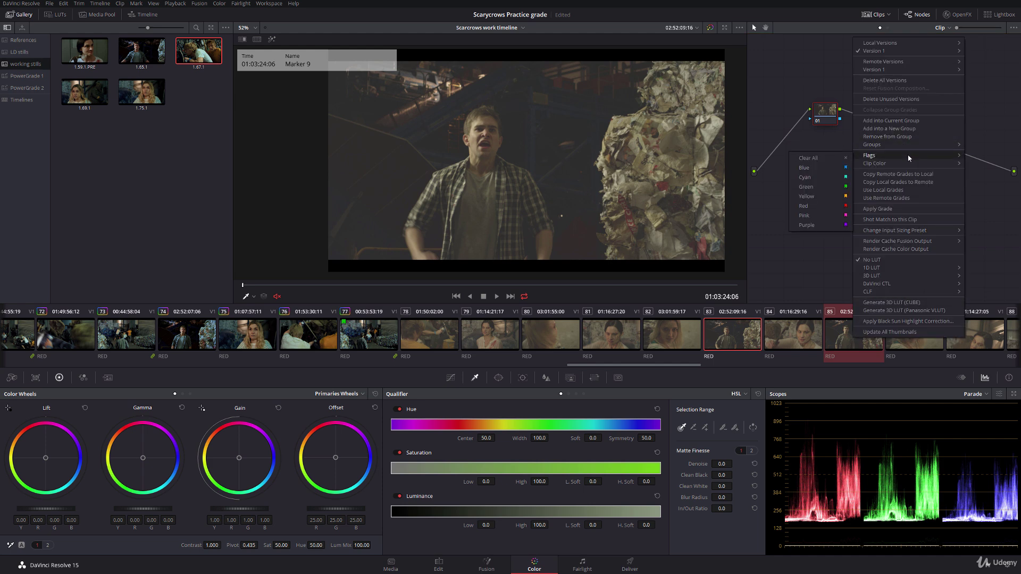
click(889, 129)
text(Actor 1 M 2)
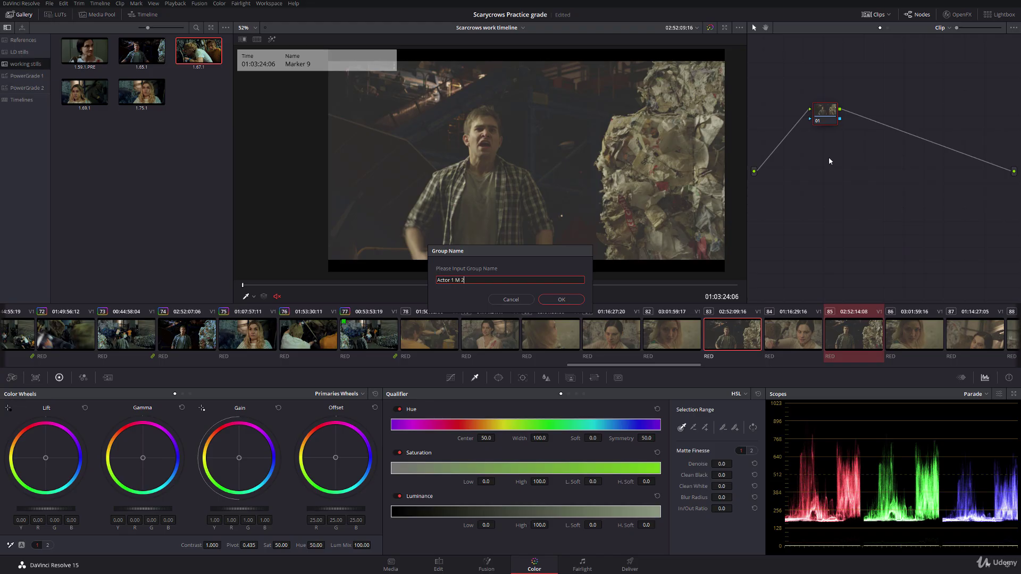
click(580, 300)
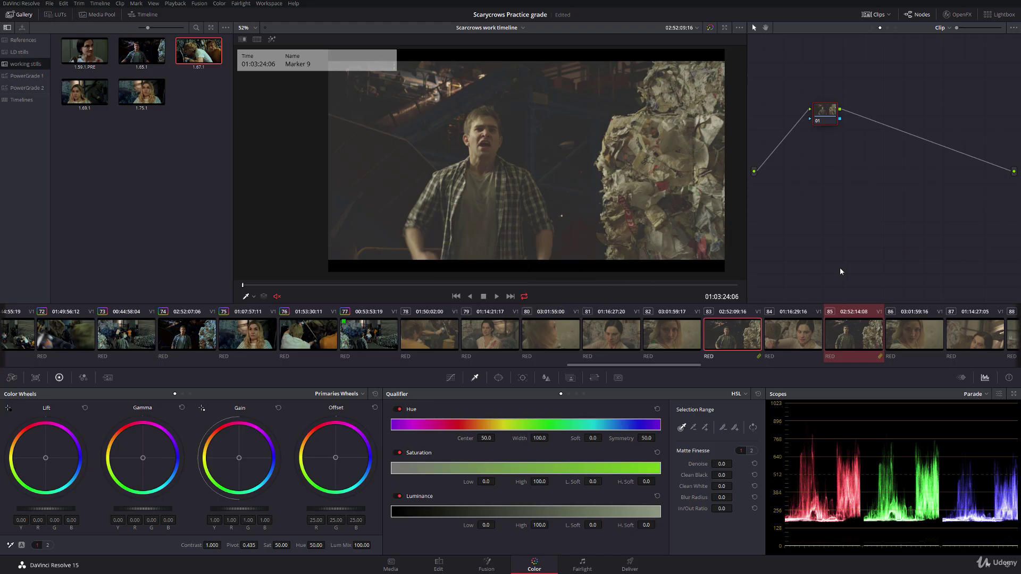
Apply still 1.65.1 to clip 83, fit its curve window to the paper bale and play the clip with the window outline hidden
mouse_move(149, 52)
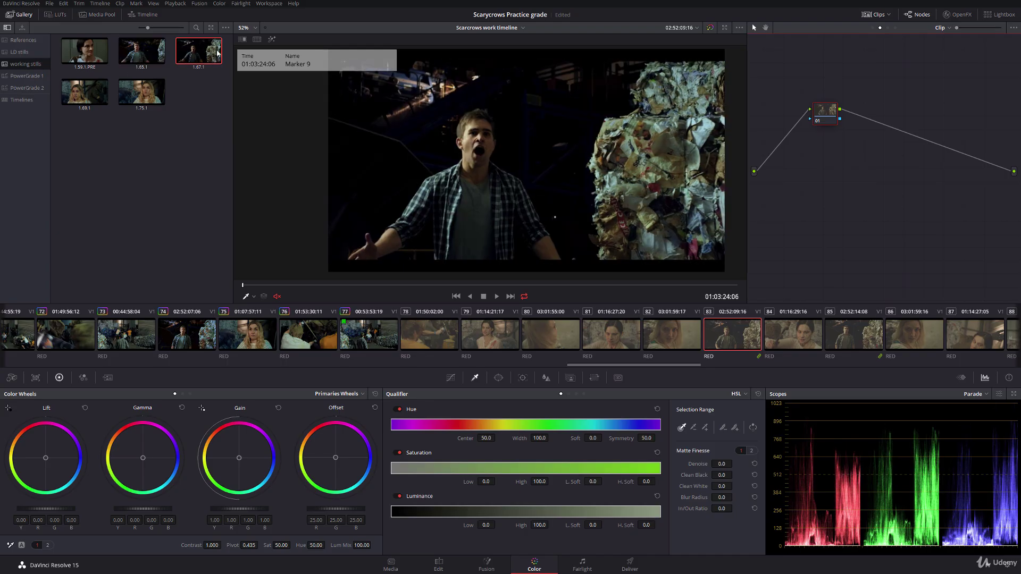
double_click(151, 52)
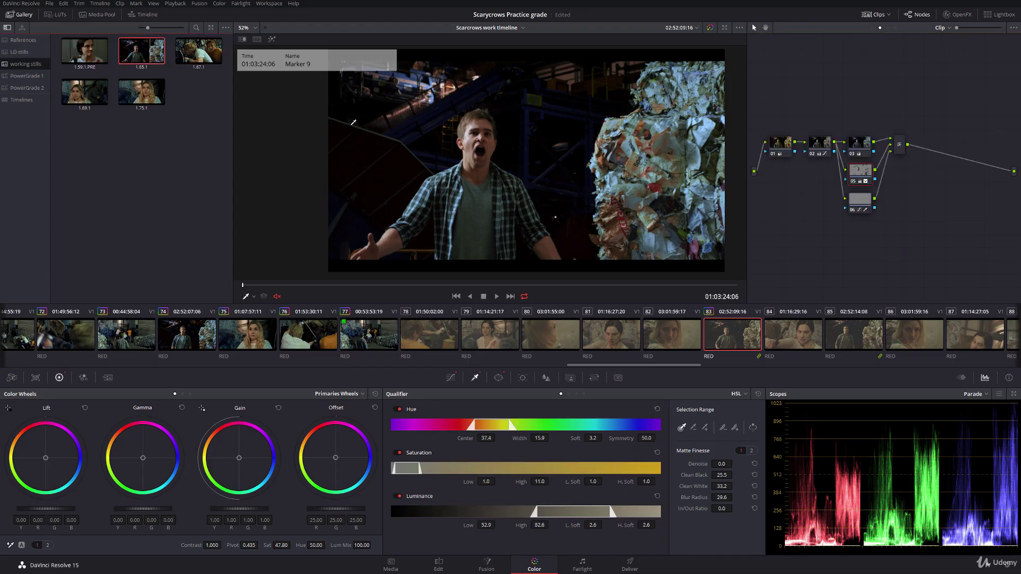
click(498, 377)
drag(689, 151, 616, 132)
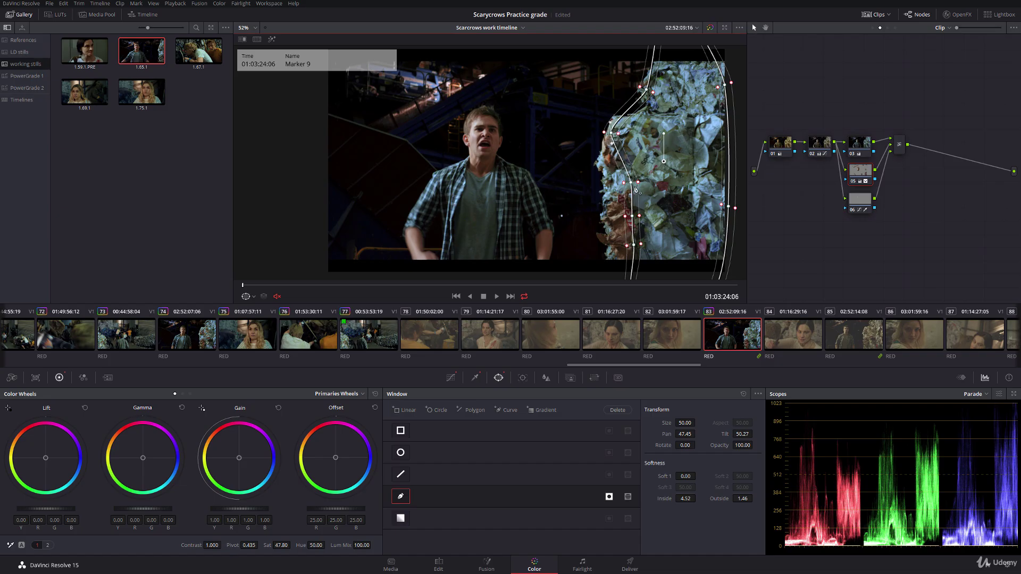
drag(631, 182, 611, 257)
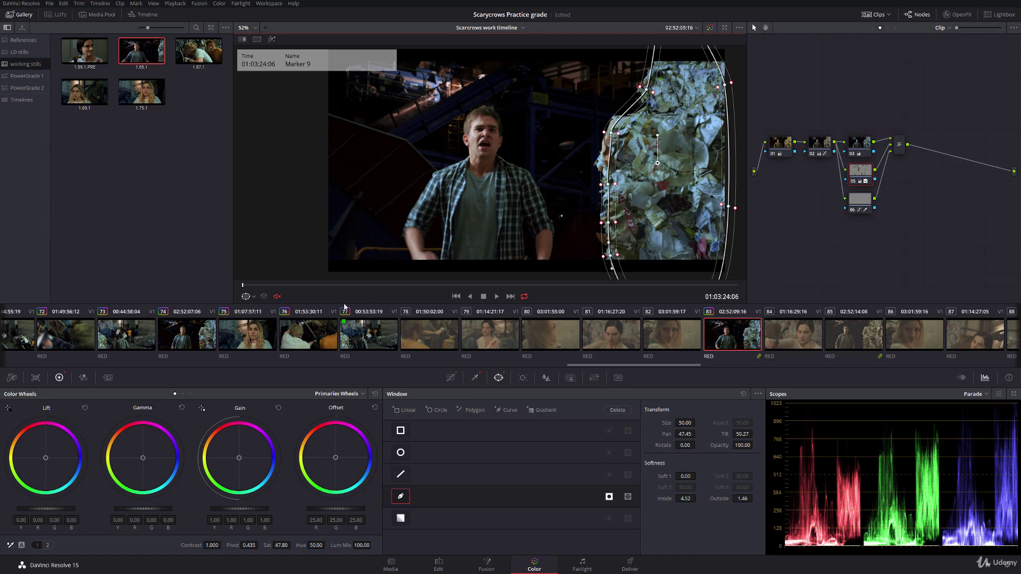
click(246, 296)
click(258, 323)
key(space)
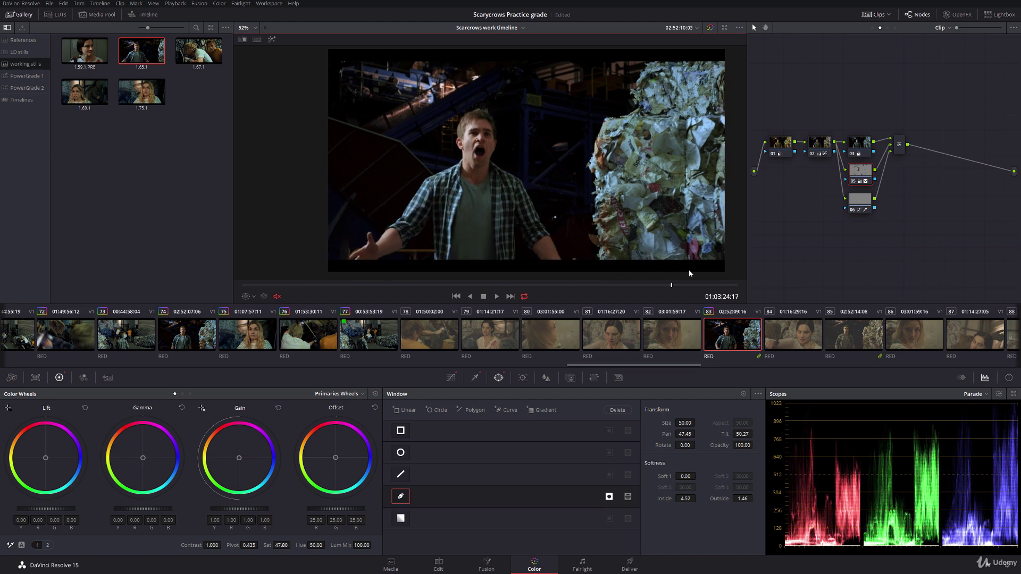
scroll(458, 217, down, 1)
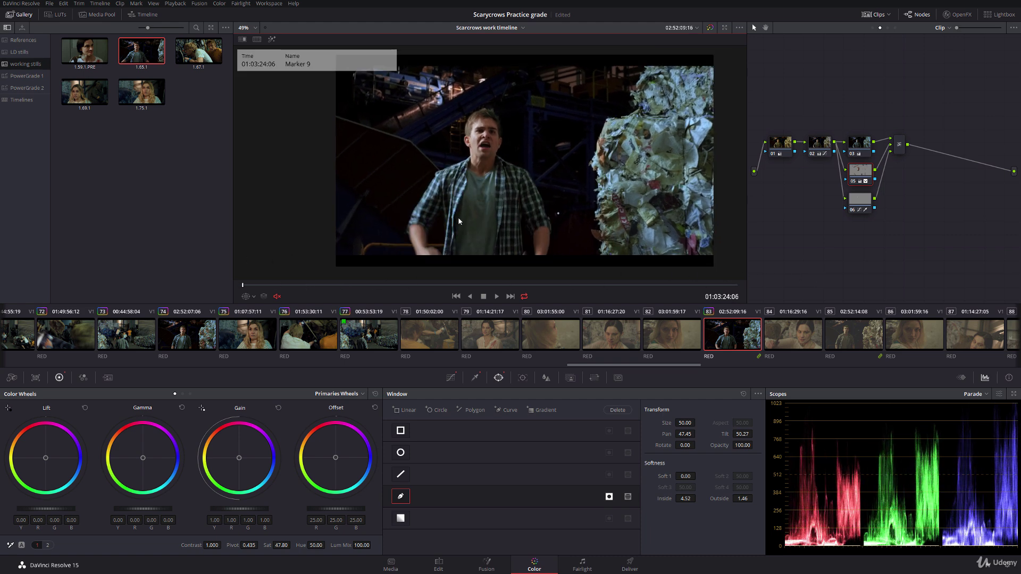
Move clip 83's grade to the Group Pre-Clip level by grabbing a still, resetting the clip grade and applying the still
click(852, 343)
click(728, 336)
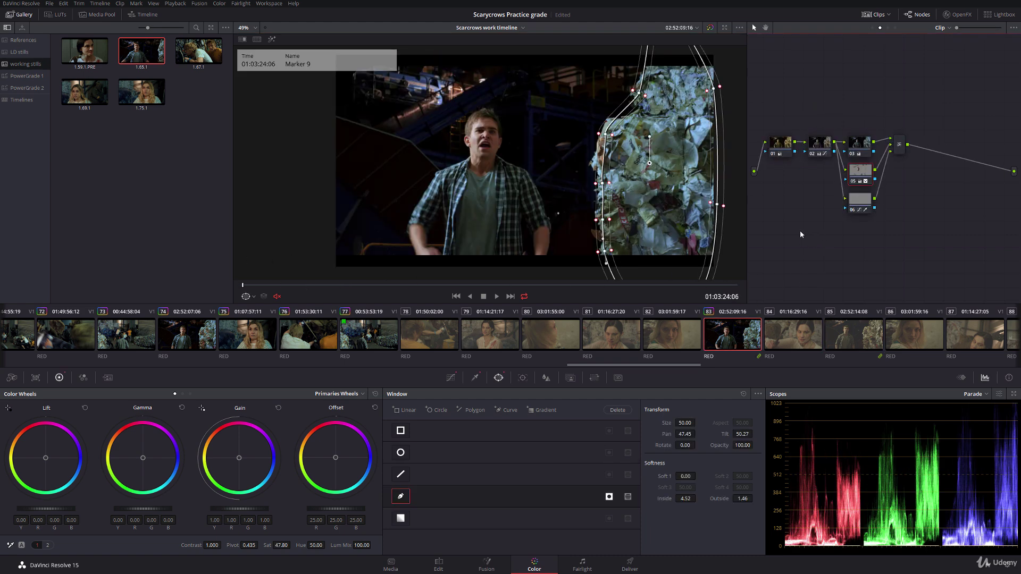
right_click(445, 165)
click(468, 171)
right_click(787, 206)
click(829, 210)
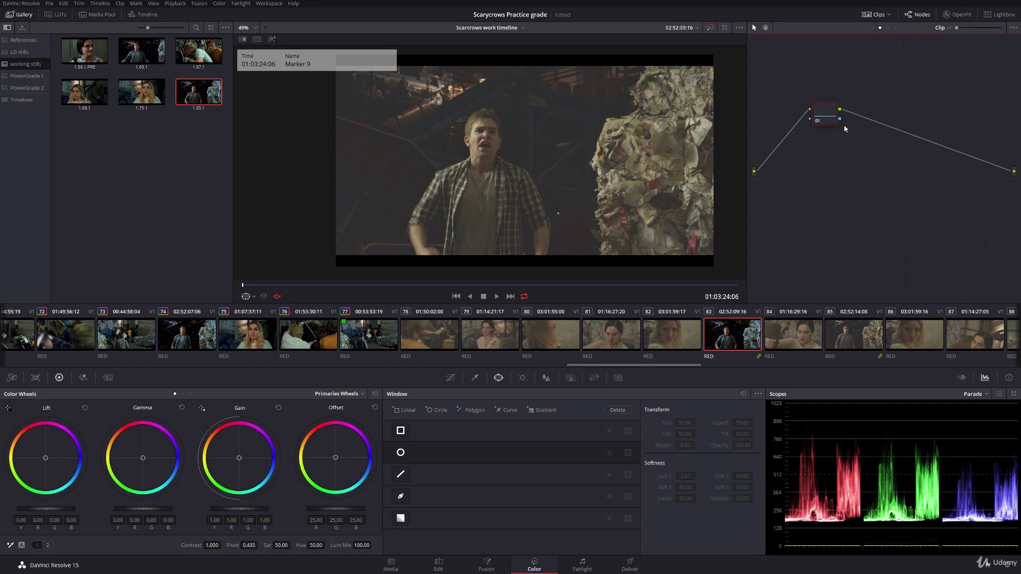
click(872, 28)
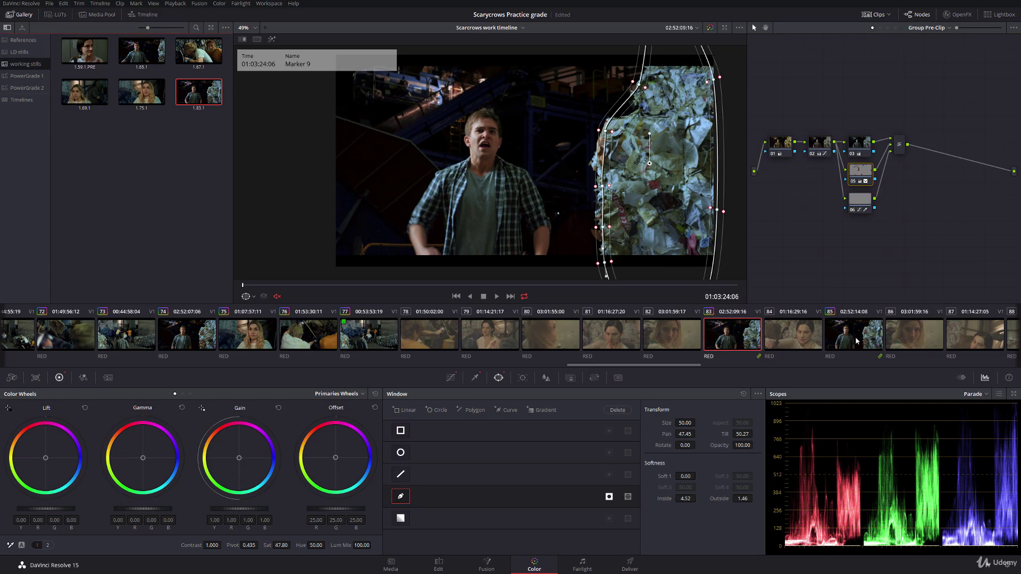
Highlight group node 06 near clip 85's end and set its qualifier to luminance high 83.8 and hue width 76.5
click(856, 340)
mouse_move(277, 285)
mouse_down()
mouse_move(739, 281)
mouse_move(161, 265)
mouse_up()
click(855, 209)
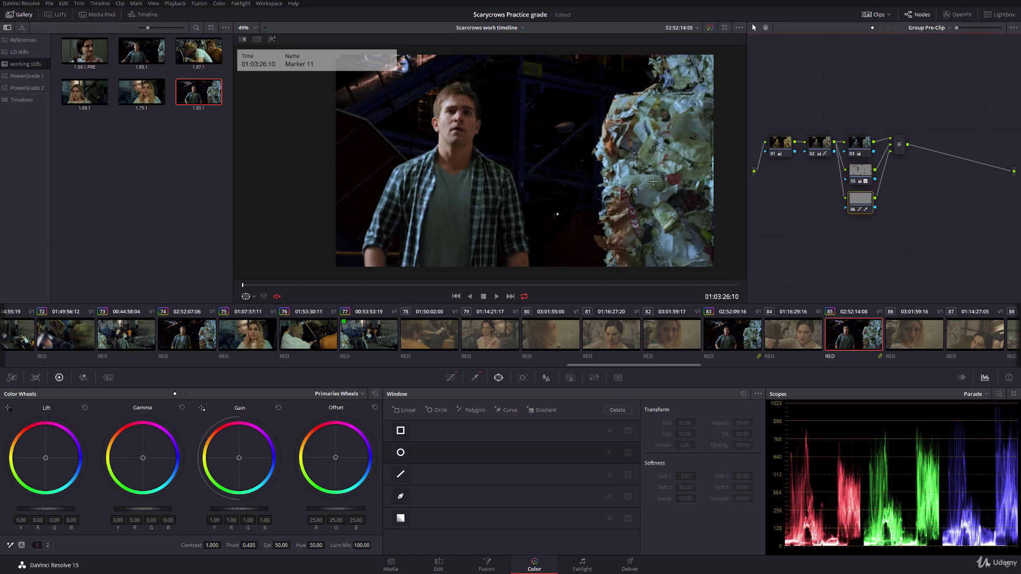
click(272, 38)
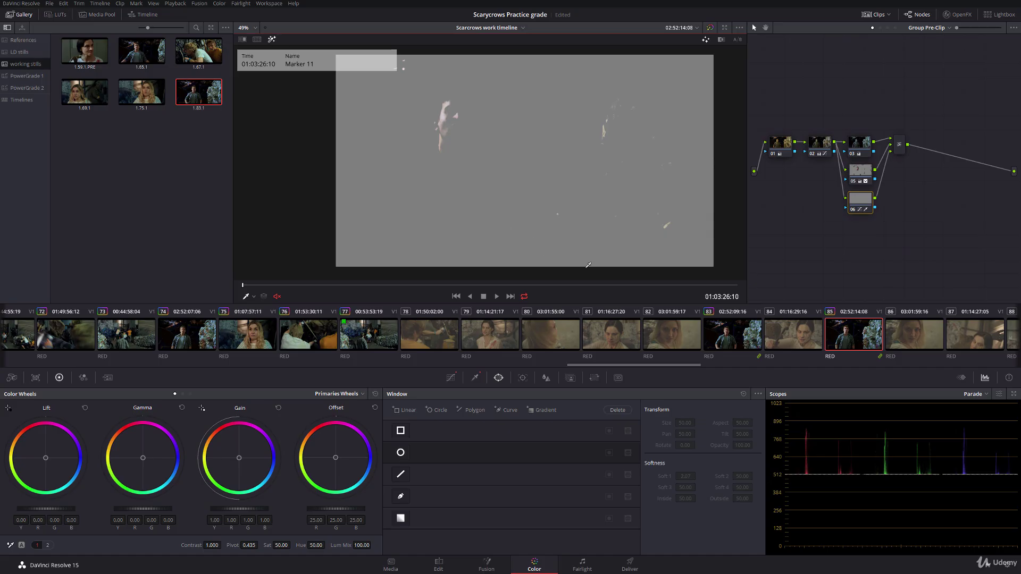
drag(630, 286, 712, 293)
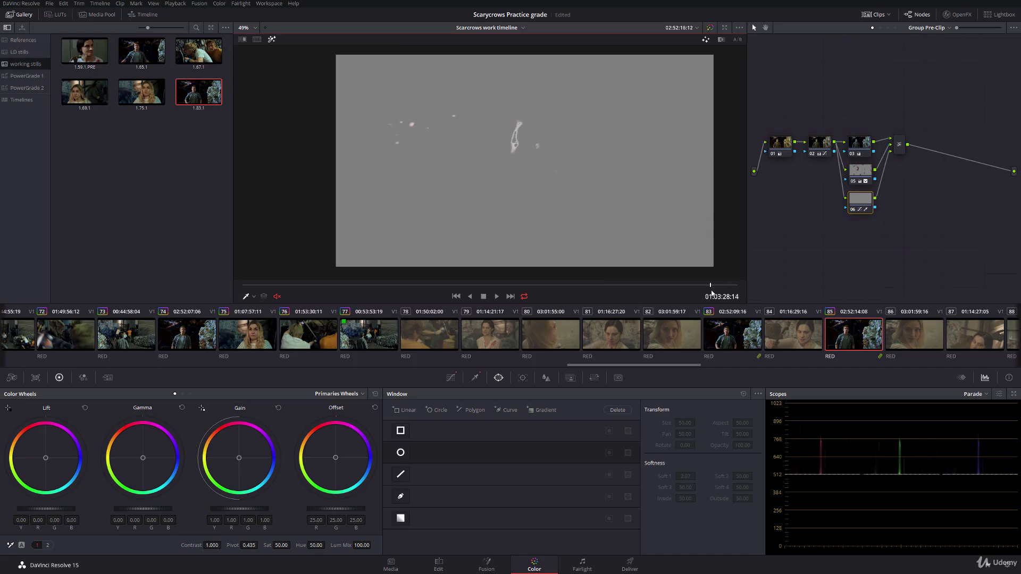
click(474, 377)
drag(522, 525, 553, 525)
drag(539, 438, 551, 437)
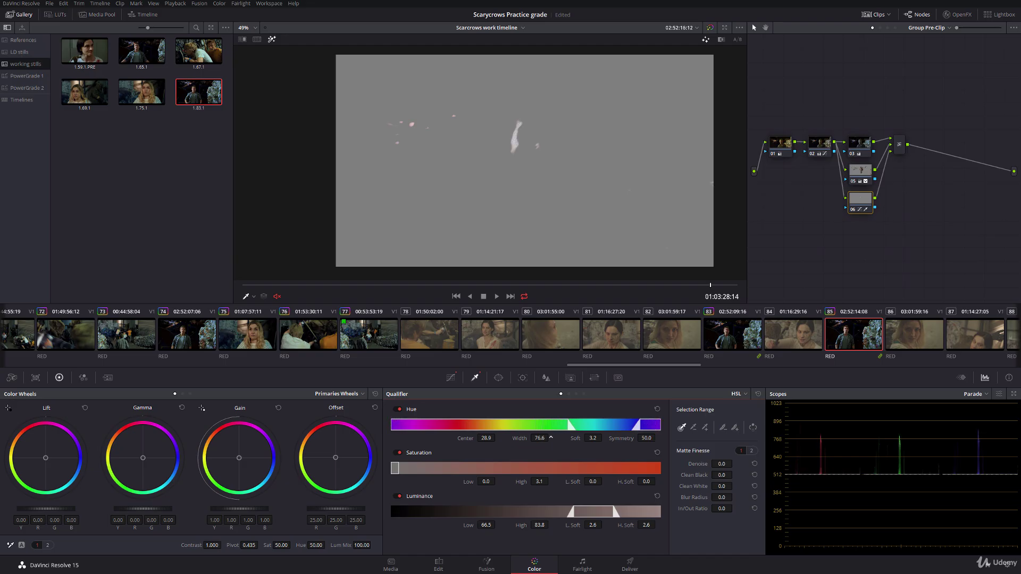
Set node 06's qualifier to saturation high 5.0 and luminance low 63.5, and check clip 85 without the highlight
click(273, 41)
click(273, 40)
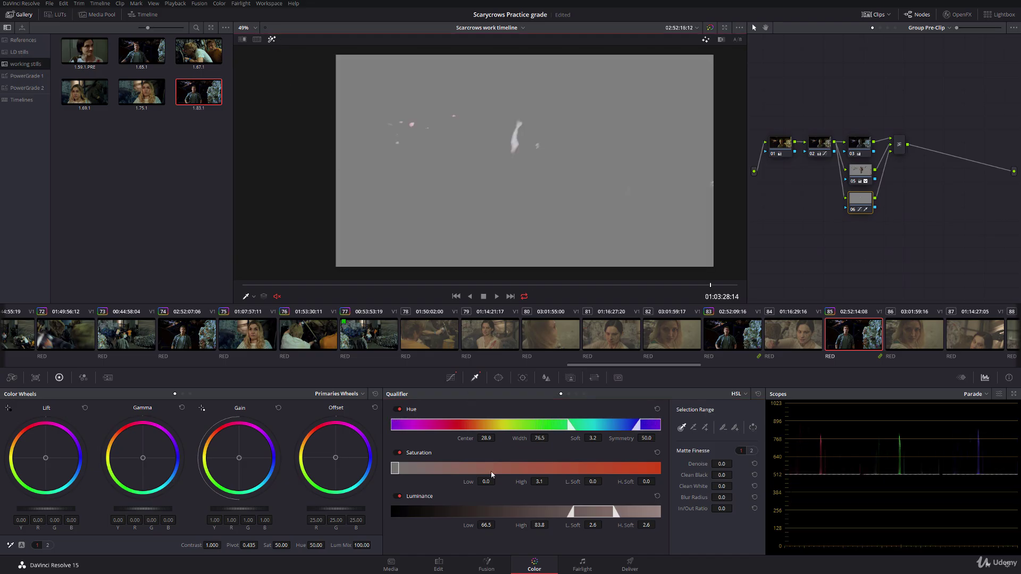
drag(521, 481, 528, 481)
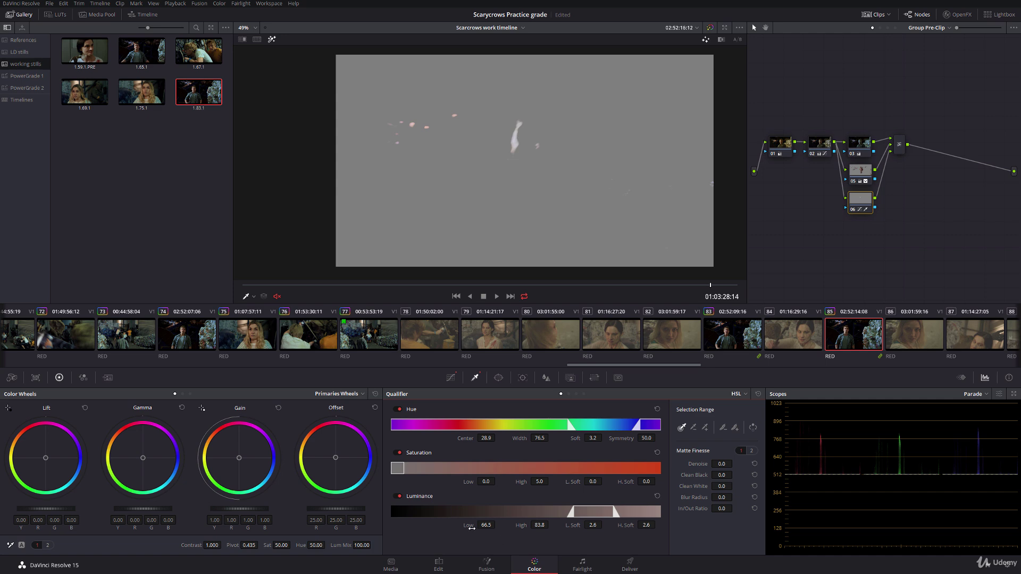
drag(472, 528, 460, 528)
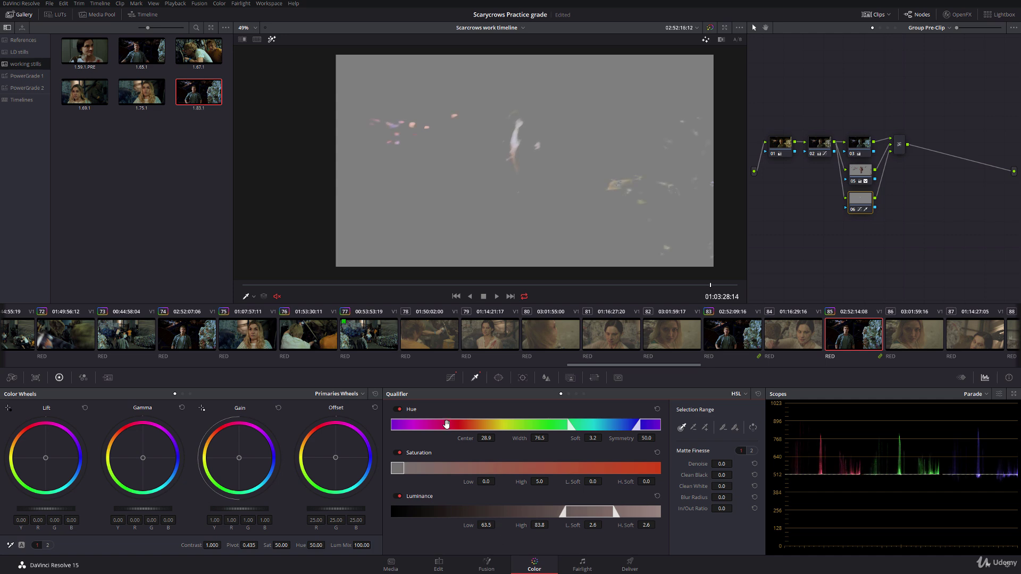
click(272, 39)
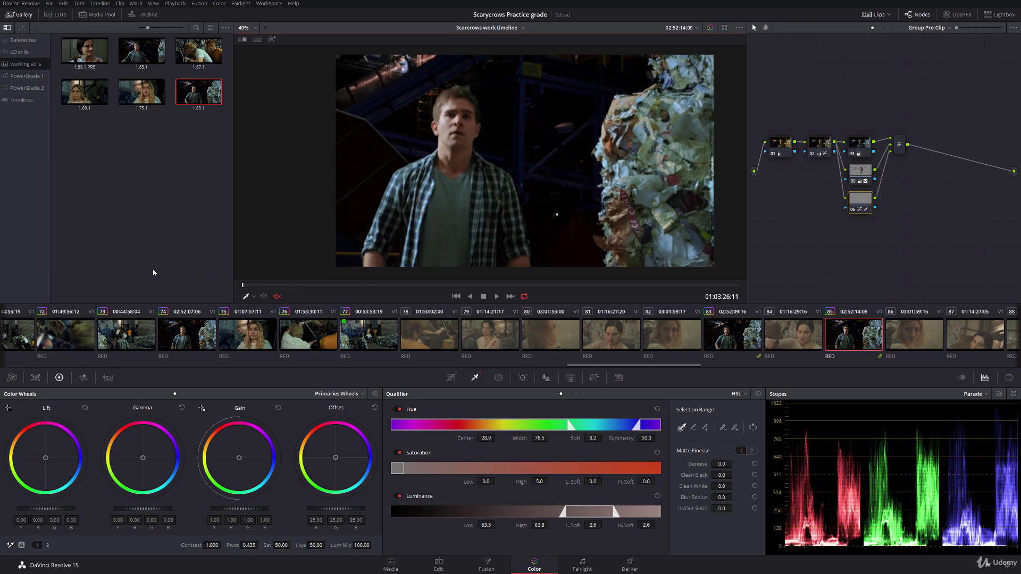
Mark clip 83 with a yellow flag
right_click(734, 339)
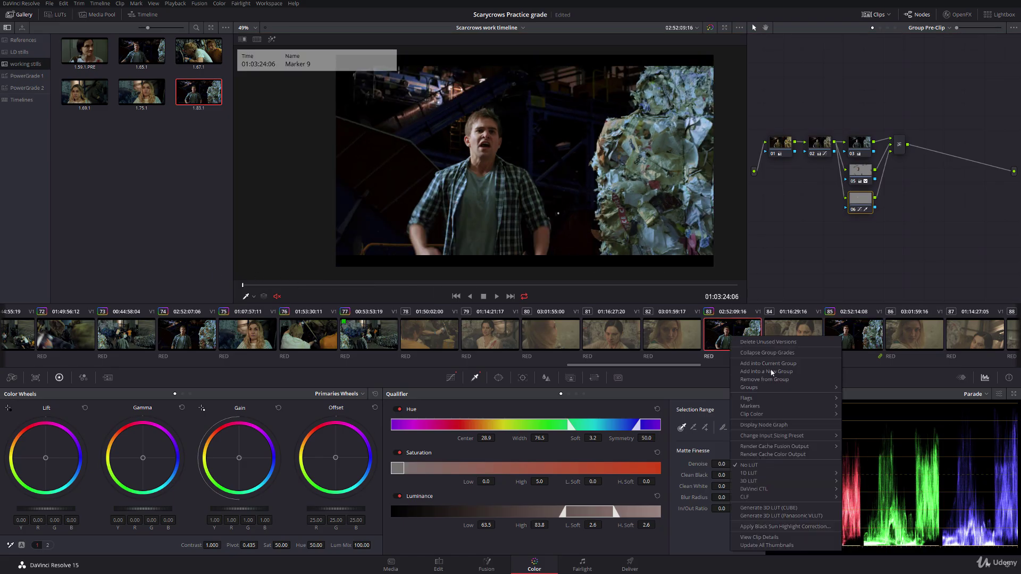
mouse_move(761, 402)
click(857, 429)
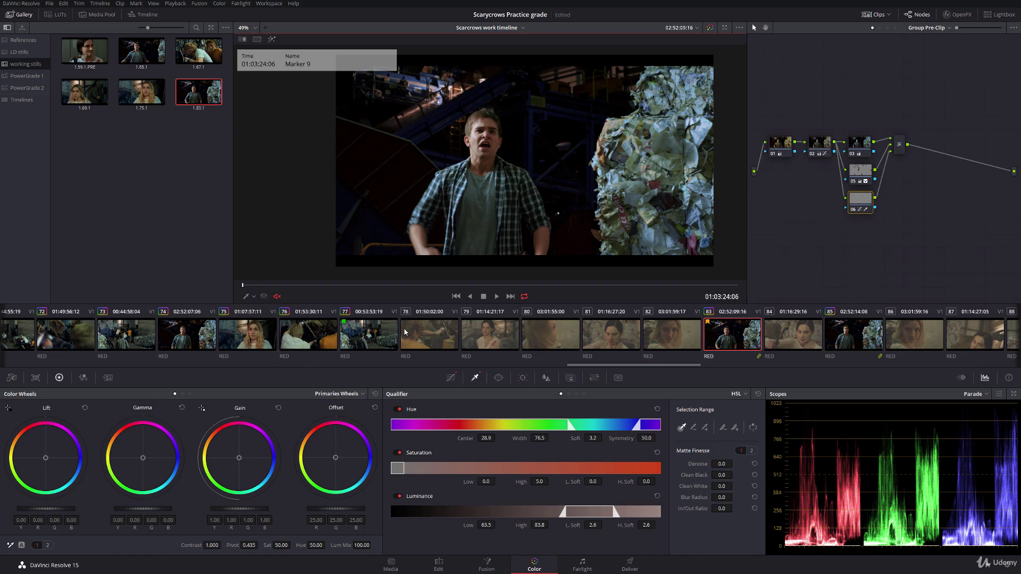
drag(587, 362, 612, 355)
click(654, 335)
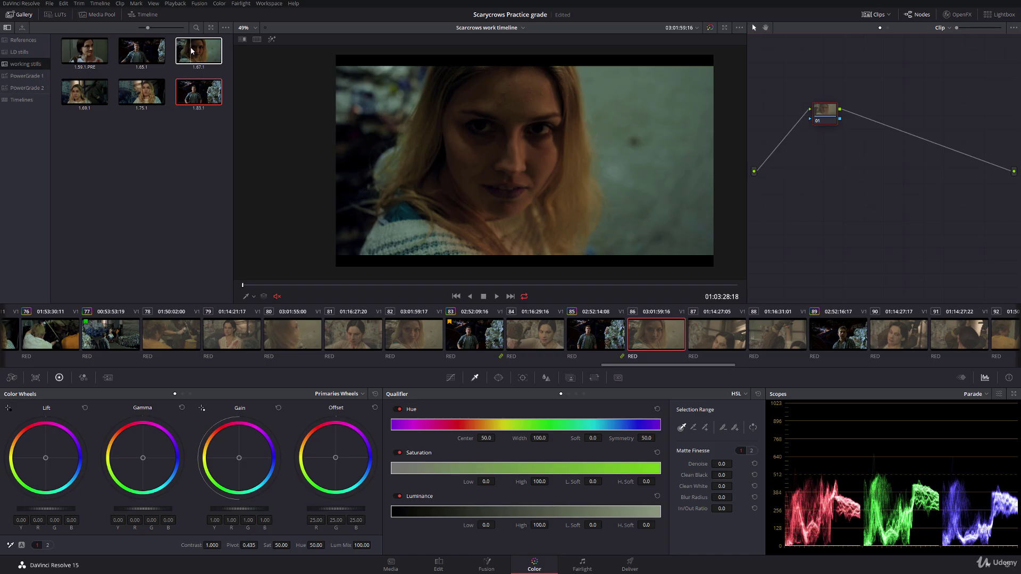
double_click(192, 51)
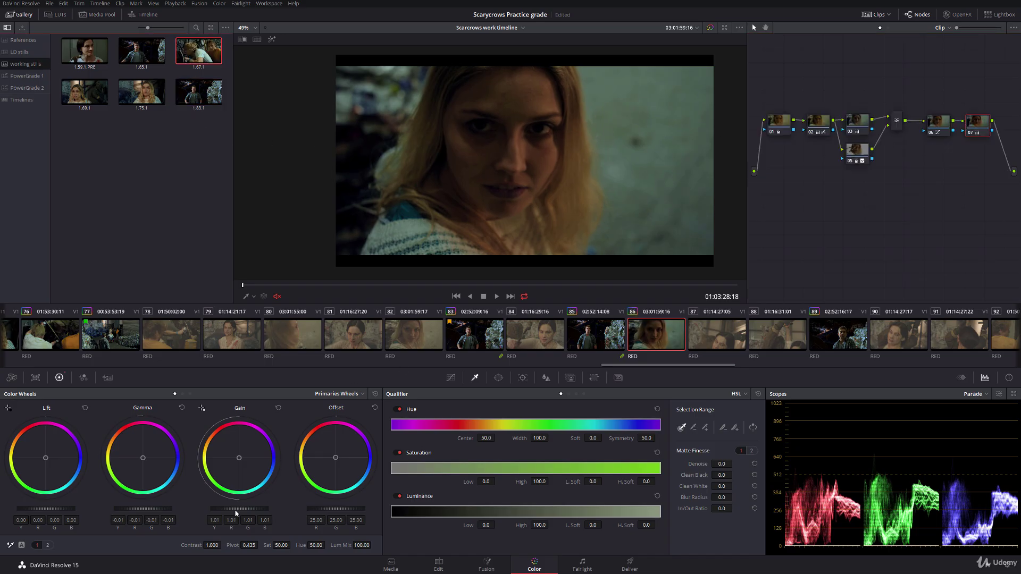
drag(235, 509, 277, 509)
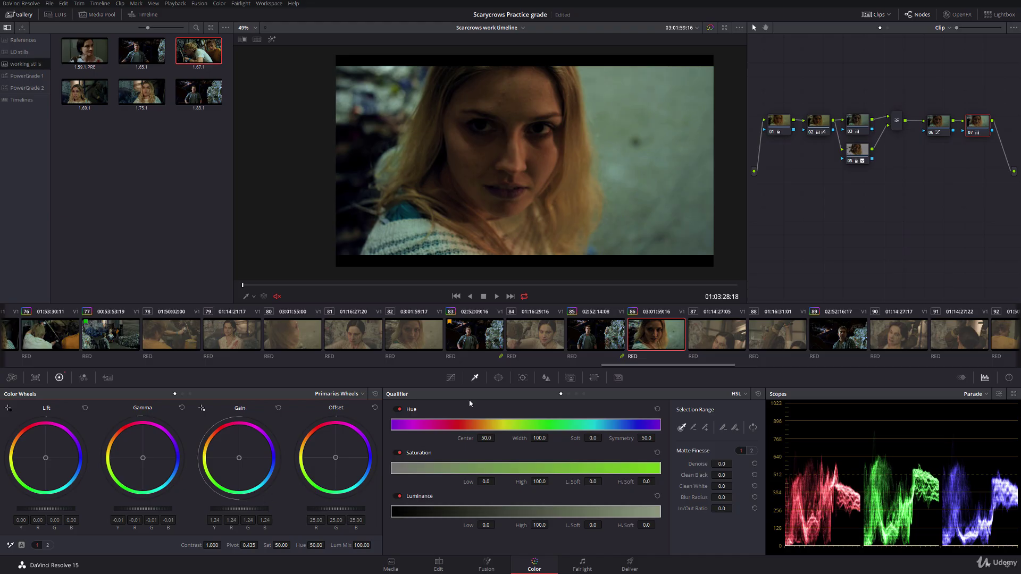
click(786, 122)
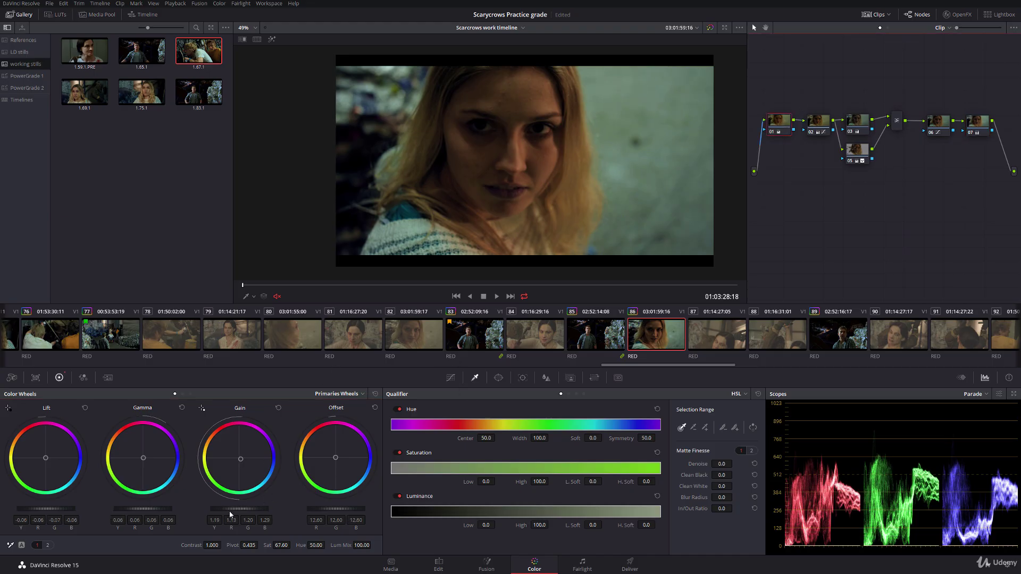
drag(231, 514, 192, 506)
right_click(818, 232)
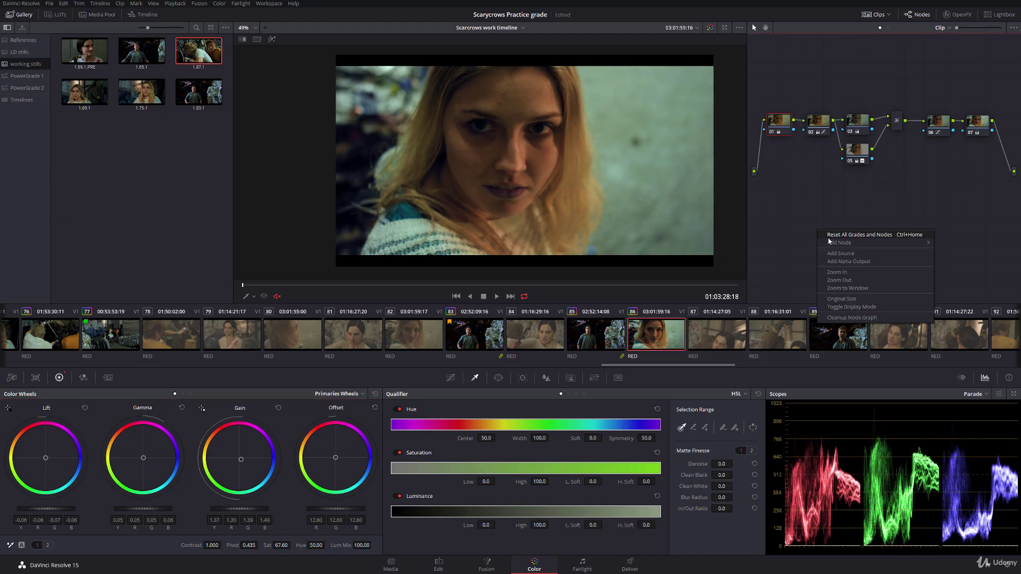
click(851, 314)
Copy clip 76's grade onto clip 78
drag(711, 367, 685, 367)
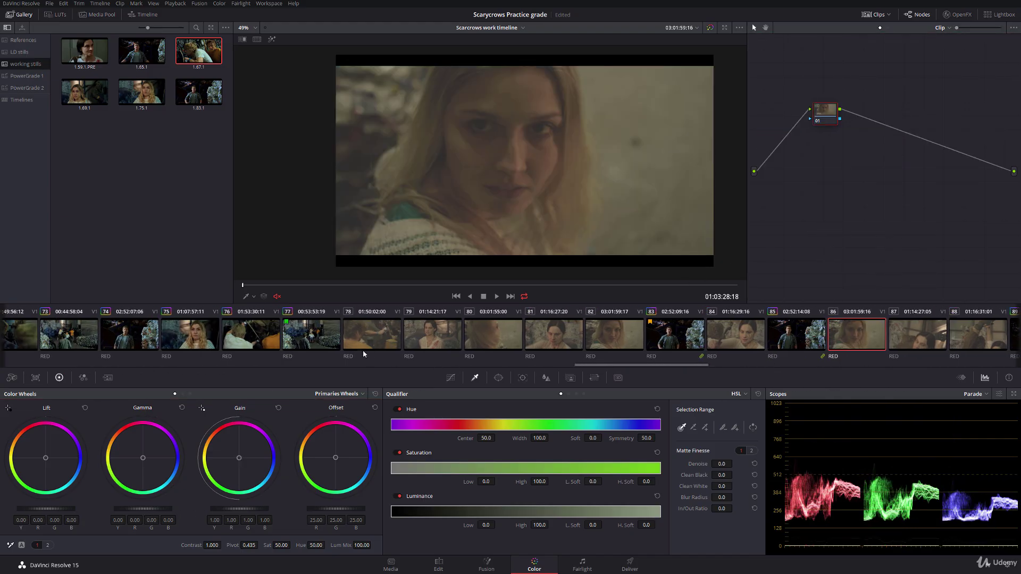
click(363, 345)
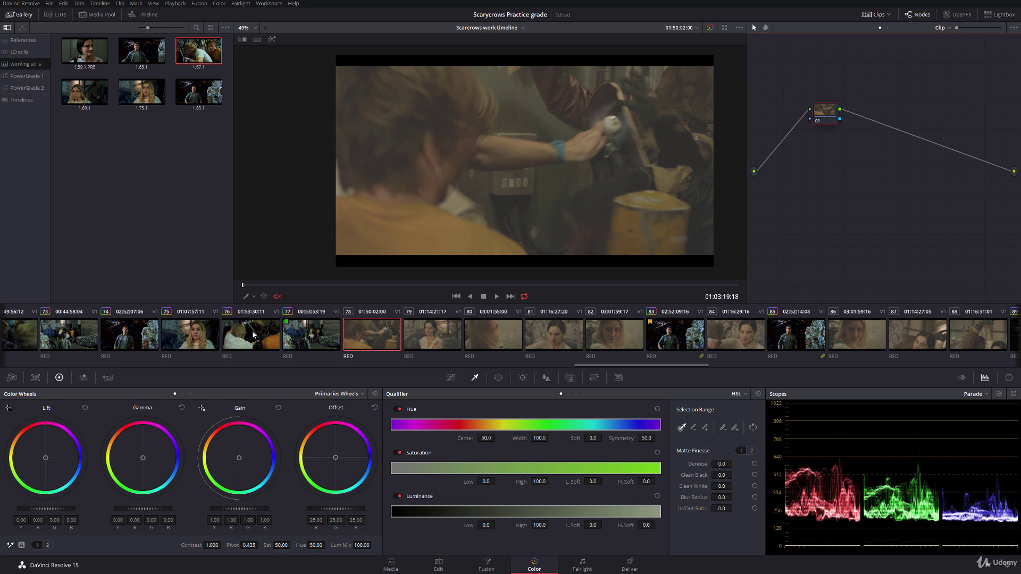
middle_click(260, 334)
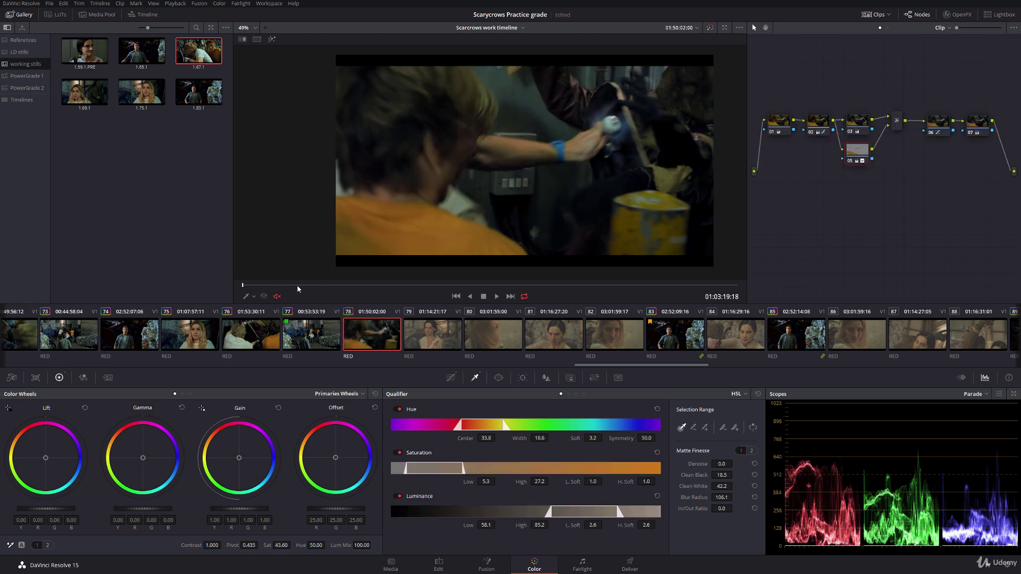
Highlight node 05 near clip 78's end and set its qualifier to saturation 3.5 to 29.7 and luminance 54.9 to 87.4
drag(298, 289, 641, 267)
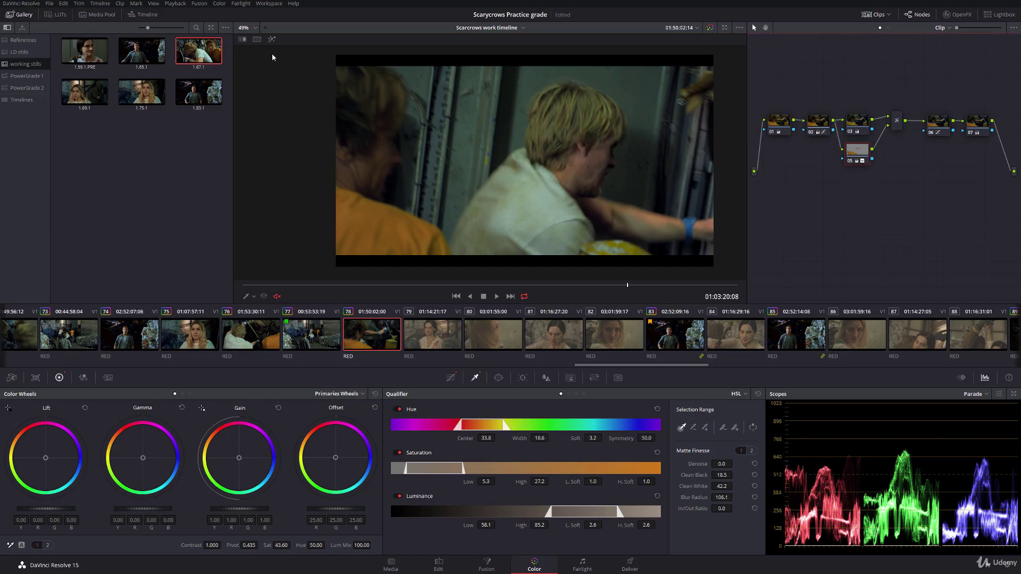
key(shift+h)
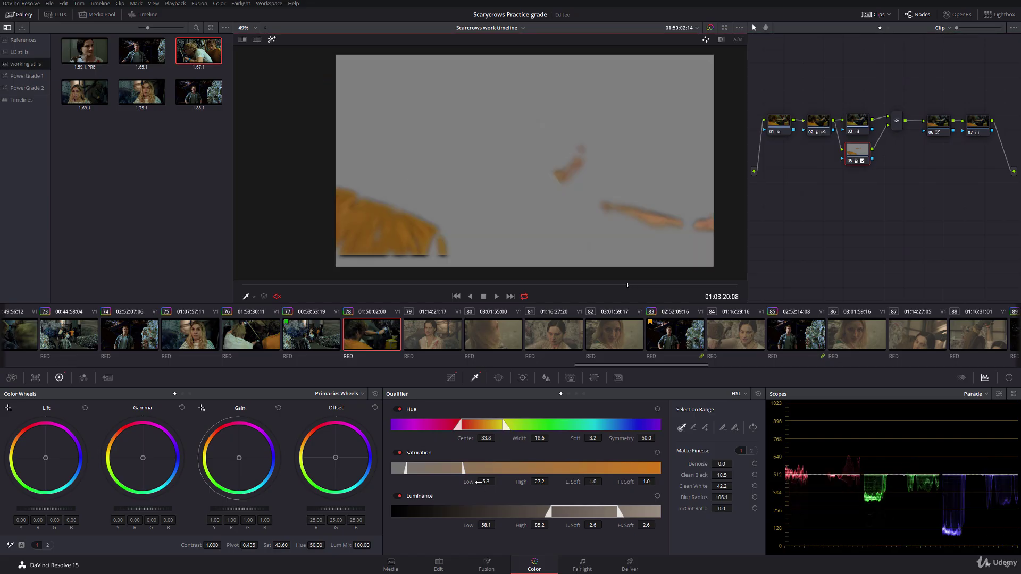
drag(486, 481, 497, 481)
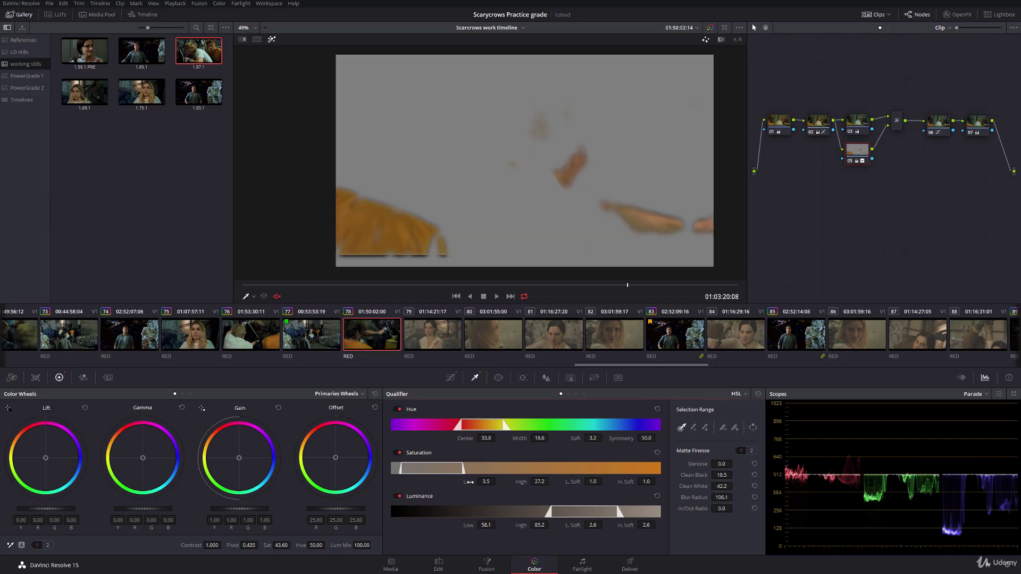
drag(540, 524, 550, 525)
drag(470, 525, 465, 525)
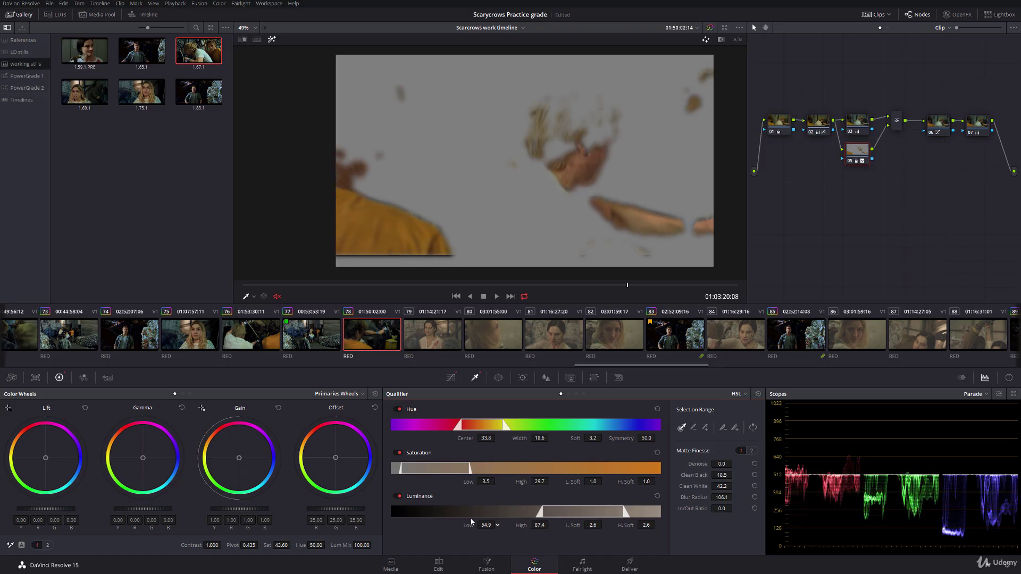
click(271, 41)
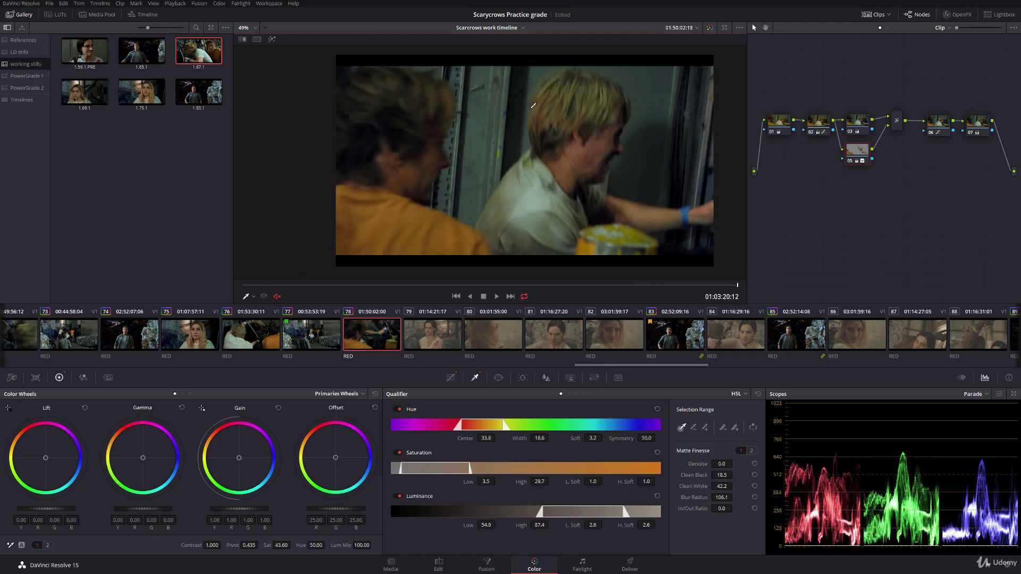
Refine clip 78's node 05 qualifier with hue center 30.4, hue width 24.4 and blur radius 185.1, checking it with highlight
click(271, 40)
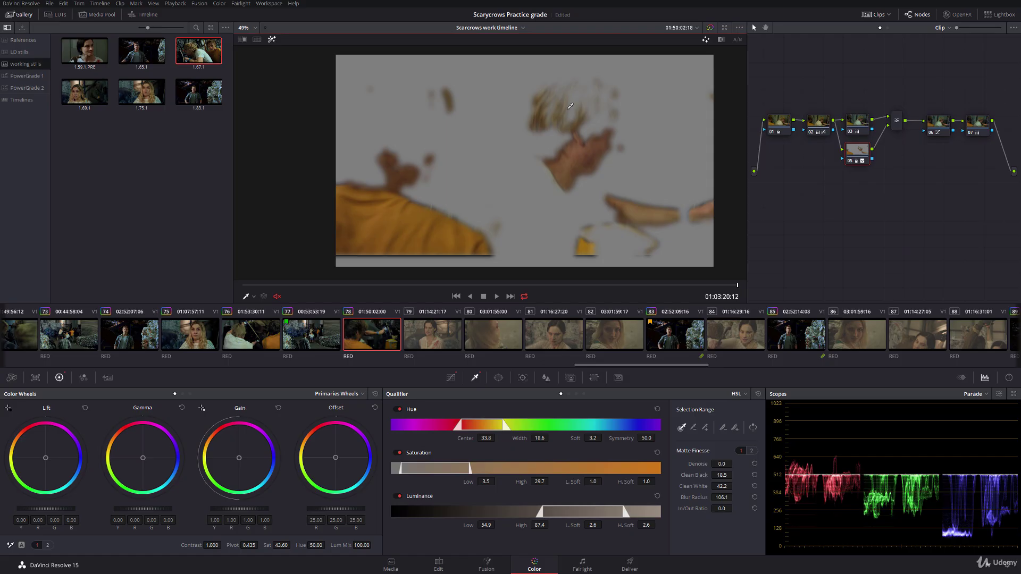
mouse_move(513, 439)
mouse_down()
mouse_move(461, 439)
mouse_move(498, 438)
mouse_up()
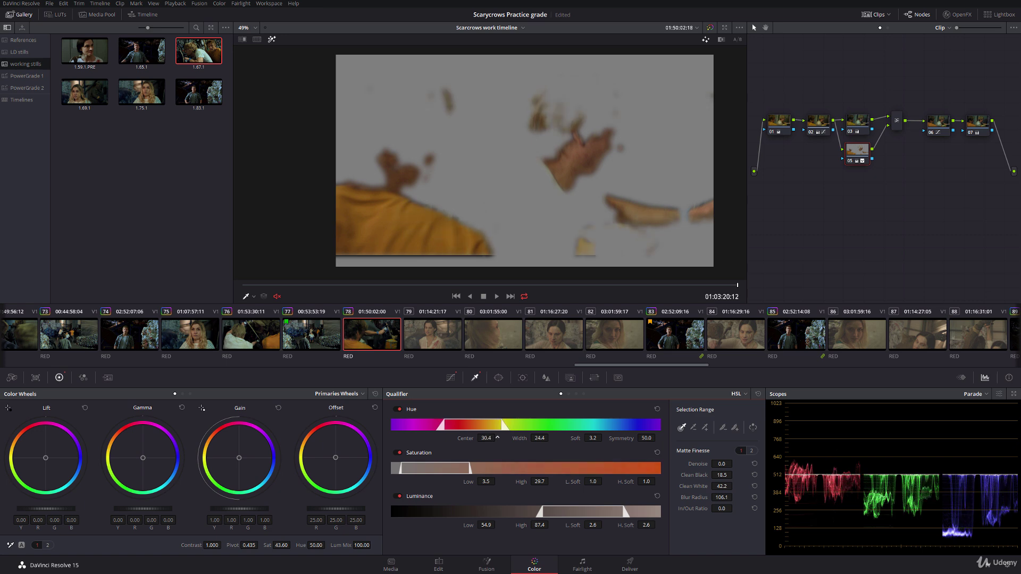
drag(735, 497, 736, 497)
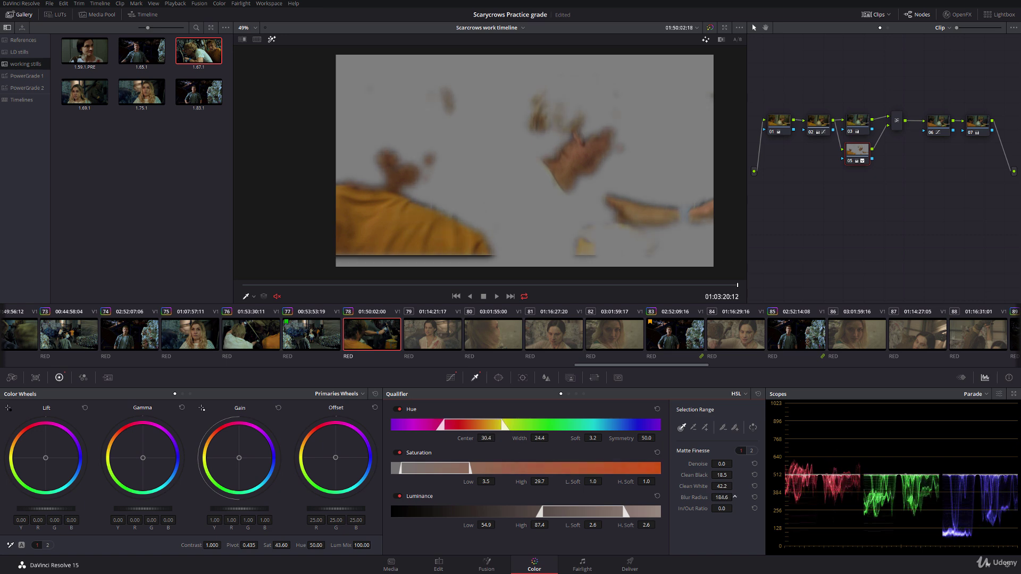
click(273, 40)
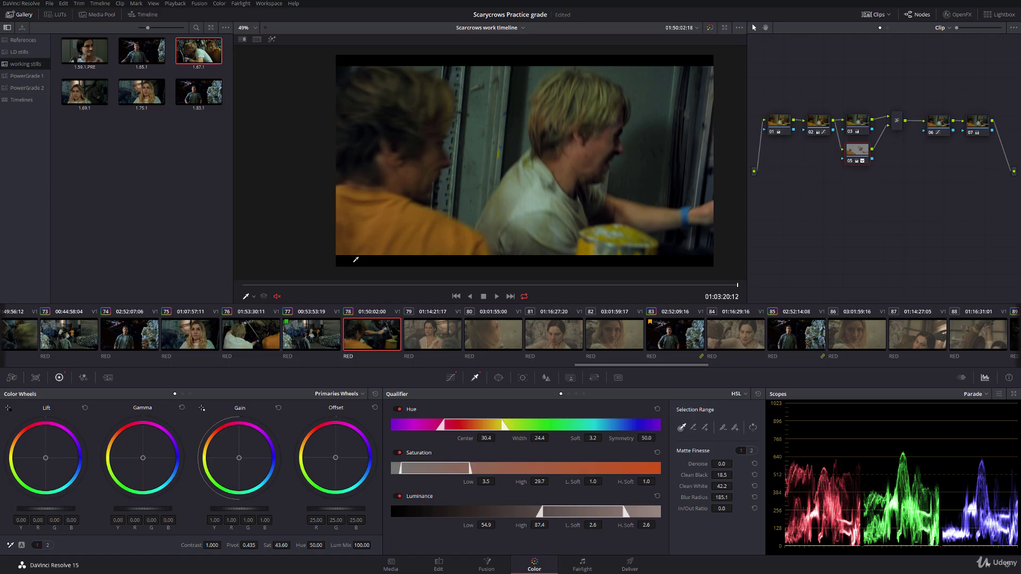
Mark clip 78 with a yellow flag and play it with the viewer's on-screen control turned off
right_click(369, 340)
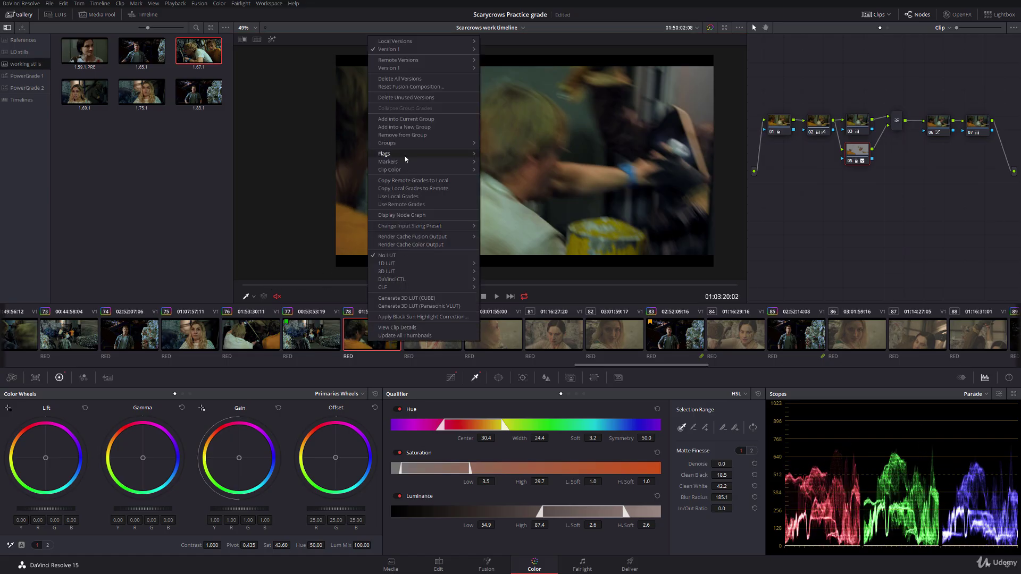
mouse_move(420, 154)
click(492, 195)
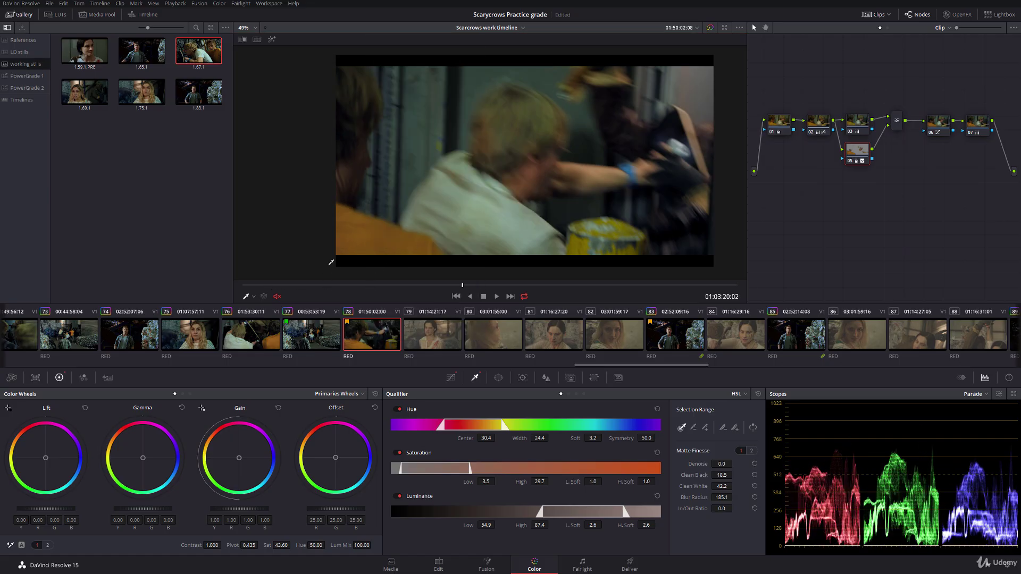
click(254, 296)
click(259, 310)
drag(380, 285, 448, 283)
key(space)
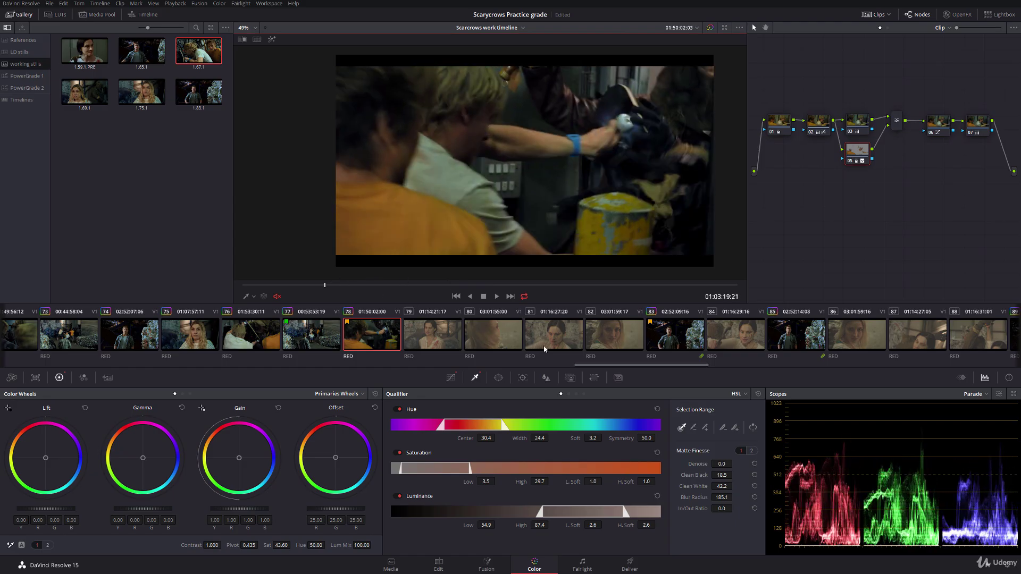
Copy clip 75's grade onto clip 79 and go to timecode 01:03:20:22
scroll(608, 368, up, 3)
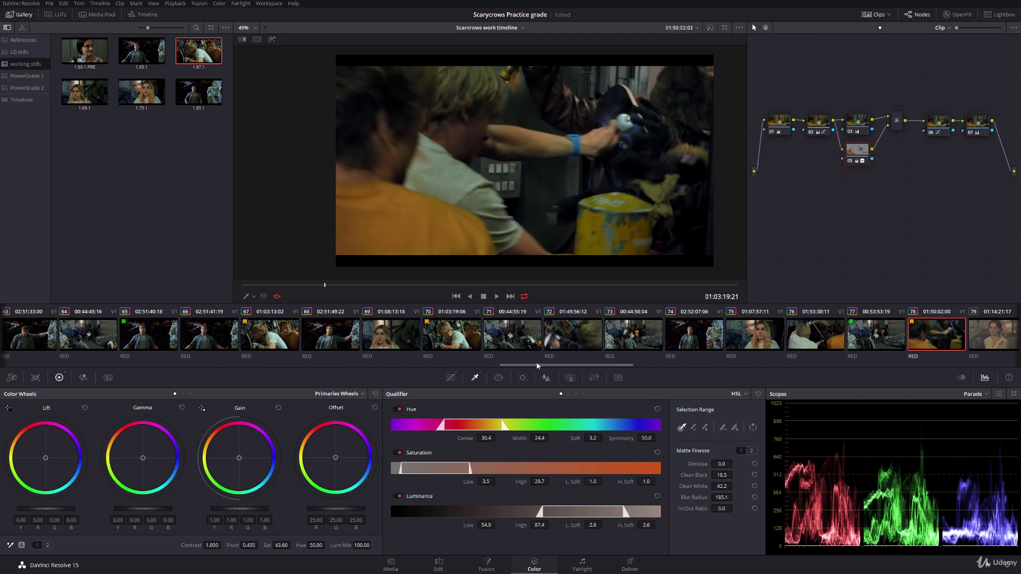
scroll(602, 366, up, 1)
click(648, 337)
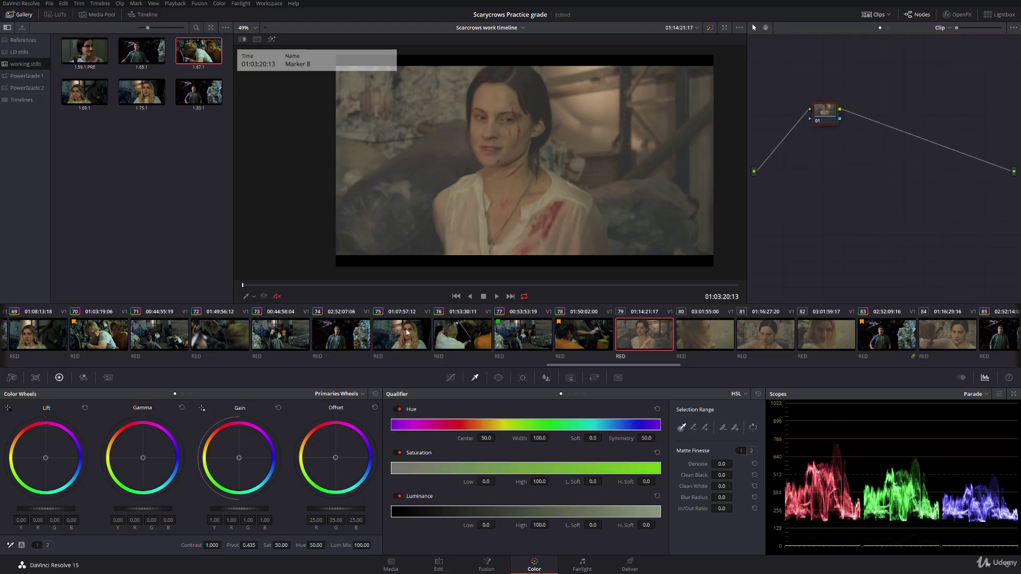
drag(315, 292, 560, 285)
Add a serial node after clip 79's parallel mixer and set its lift to 0.01, gamma to 0.03 and gain to 0.89
click(896, 120)
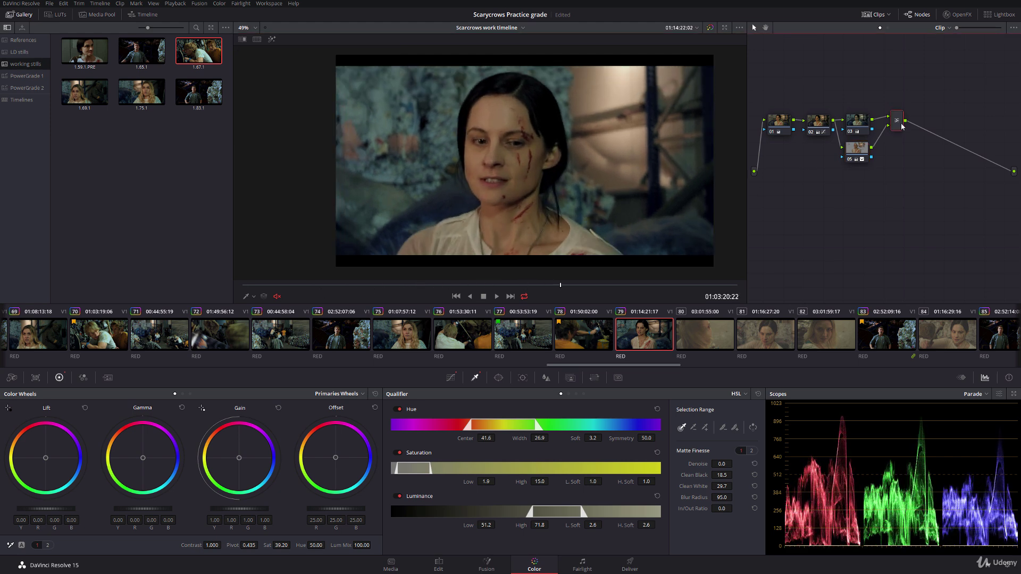
key(alt+s)
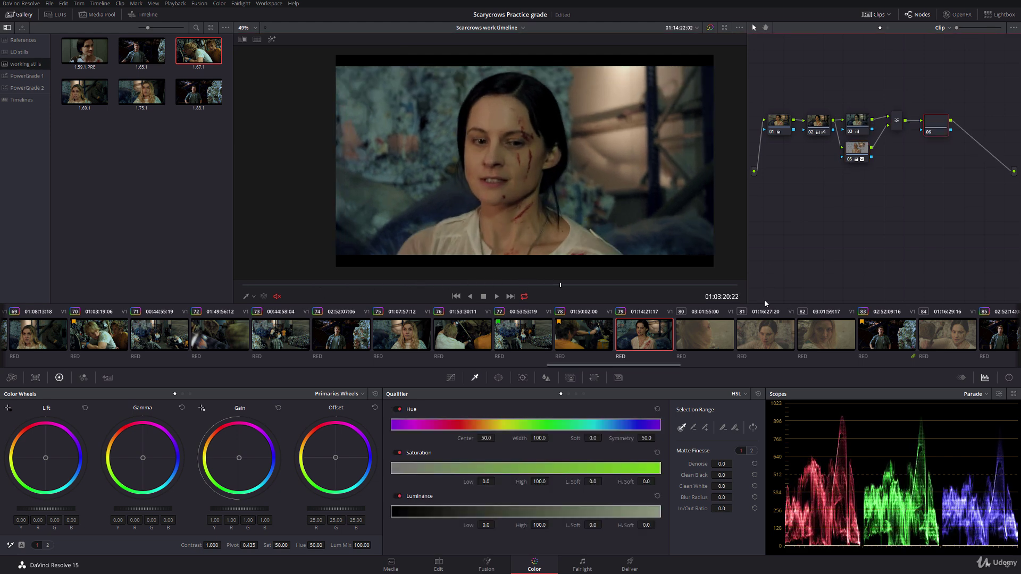
drag(136, 510, 149, 509)
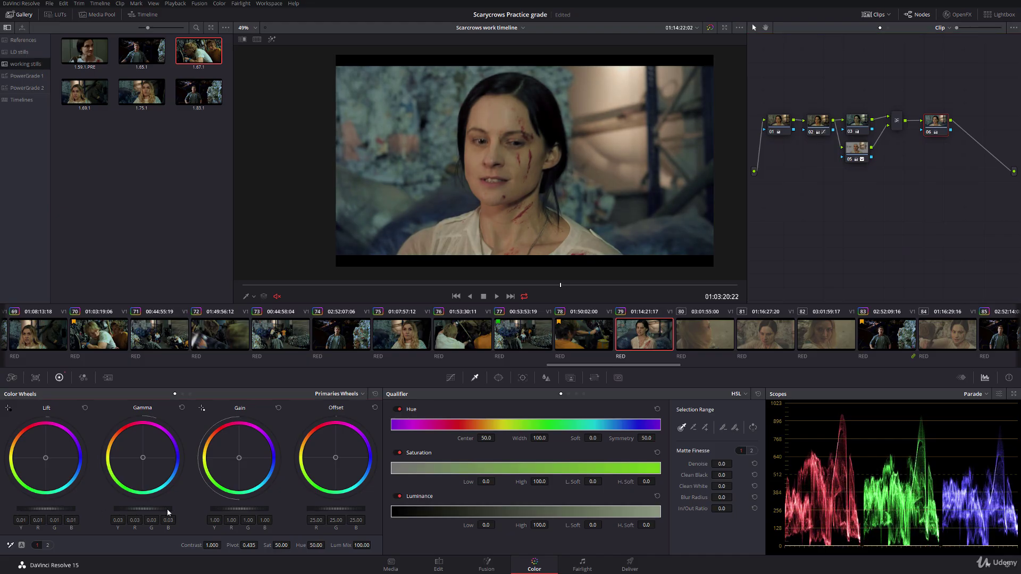
drag(240, 510, 231, 513)
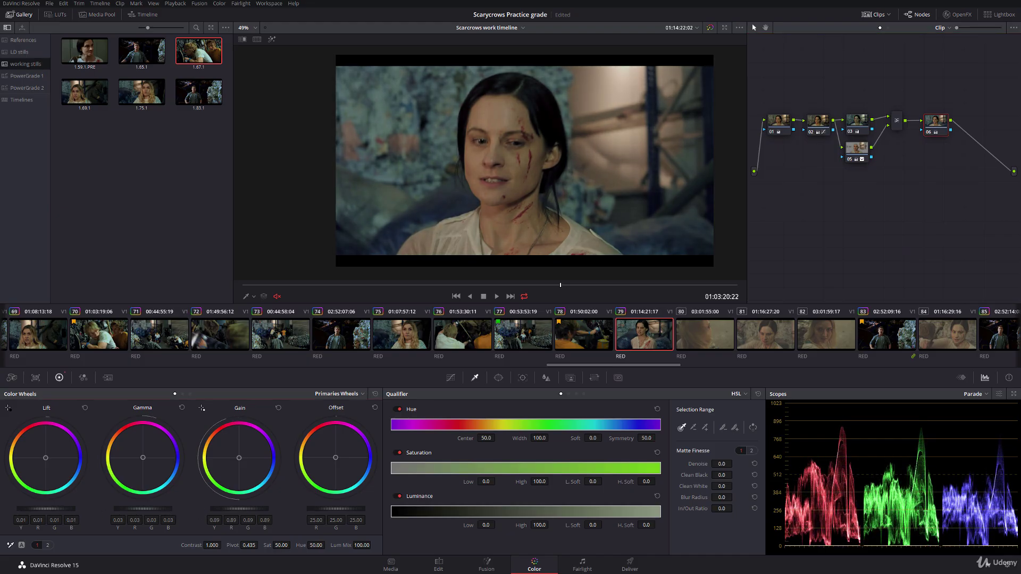
Remove the raised Hue Vs Hue curve point from clip 79's node 05 and set the node's saturation to 41.60
click(864, 151)
click(451, 378)
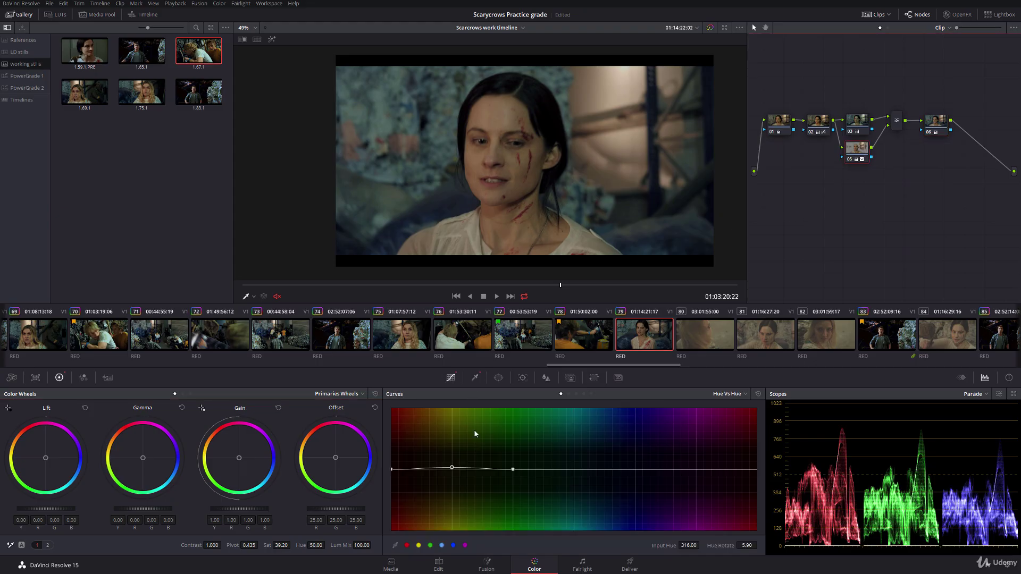
right_click(452, 469)
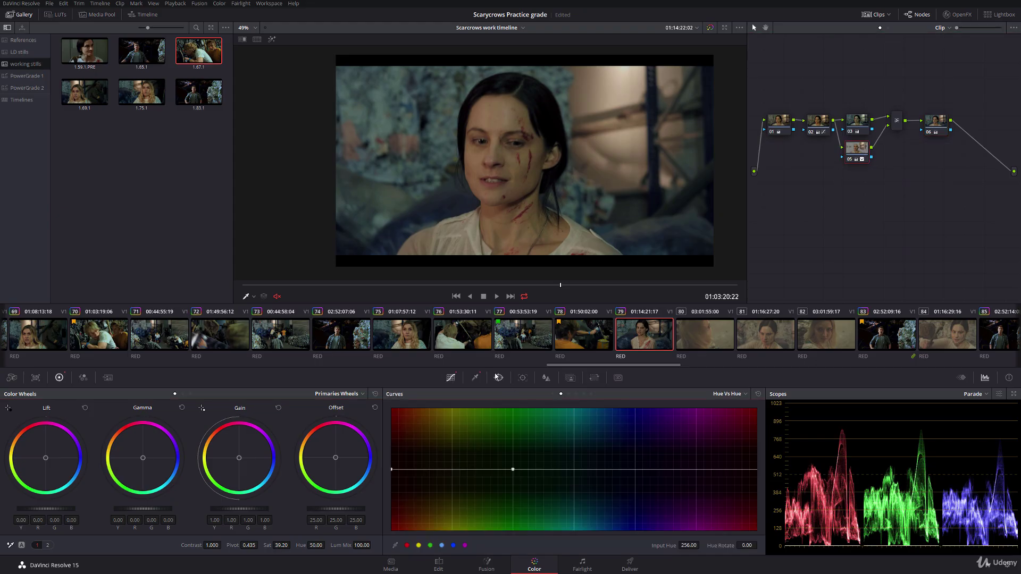
drag(282, 545, 292, 545)
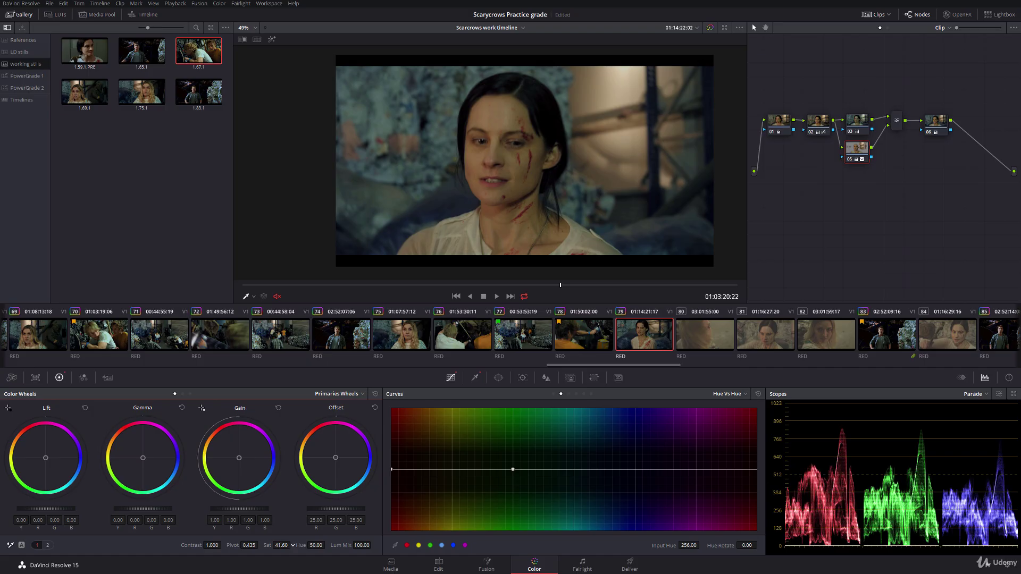
Set clip 79's node 02 to lift -0.02, gamma 0.01 and gain 1.02
click(823, 120)
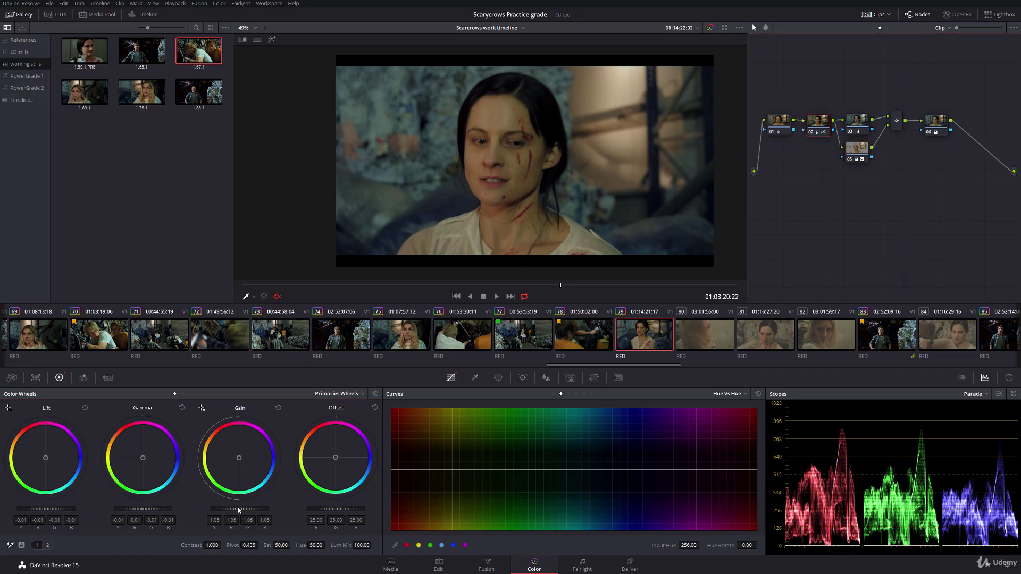
mouse_move(240, 509)
mouse_down()
mouse_move(255, 508)
mouse_move(241, 509)
mouse_up()
drag(159, 508, 169, 509)
drag(64, 513, 61, 513)
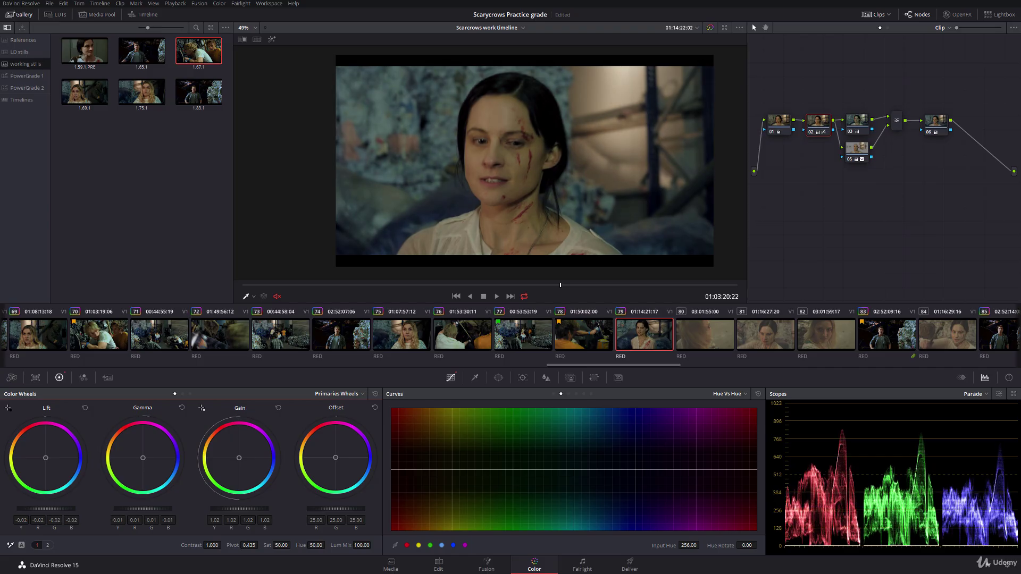
Highlight clip 79's node 05 and set its qualifier to hue center 34.2, saturation low 2.2 and luminance 52.7 to 73.9
click(860, 151)
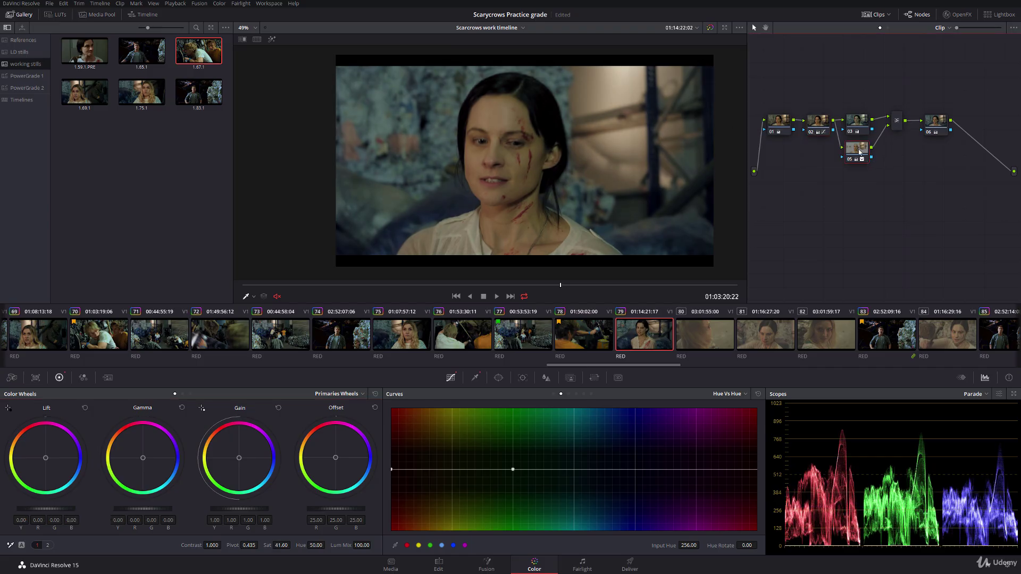
click(266, 40)
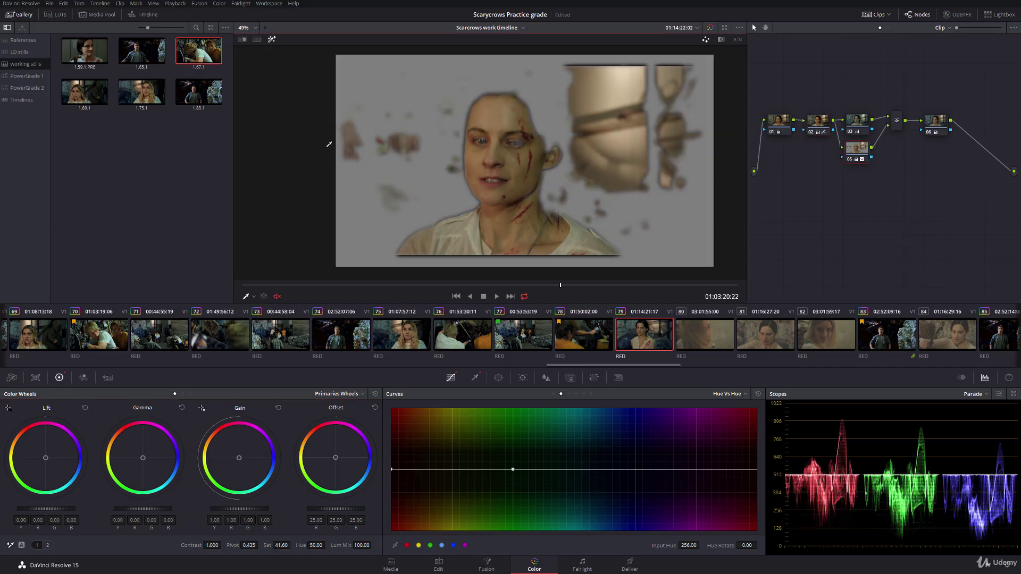
click(475, 377)
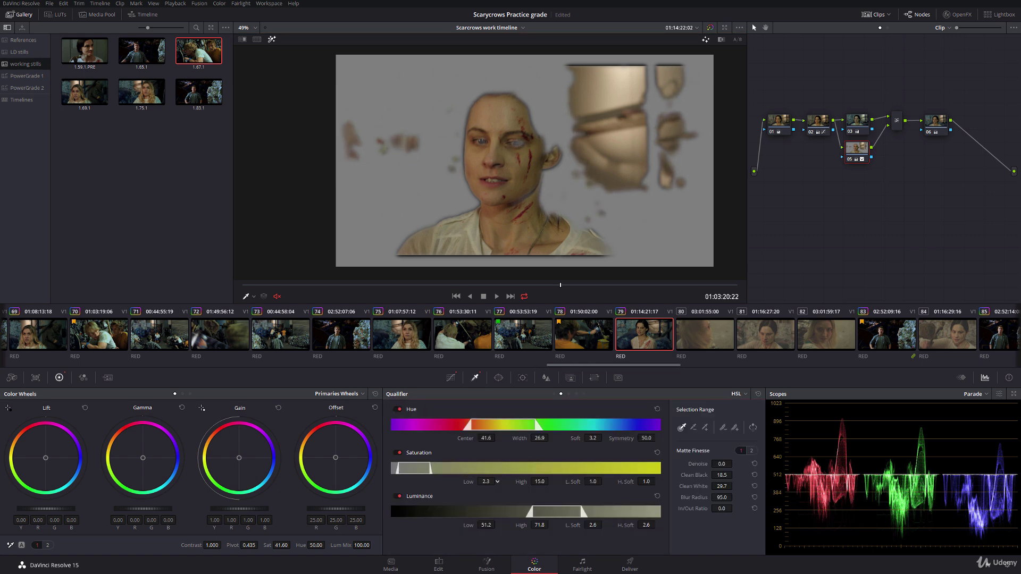
drag(497, 481, 501, 479)
drag(466, 439, 452, 439)
drag(472, 525, 517, 524)
click(272, 39)
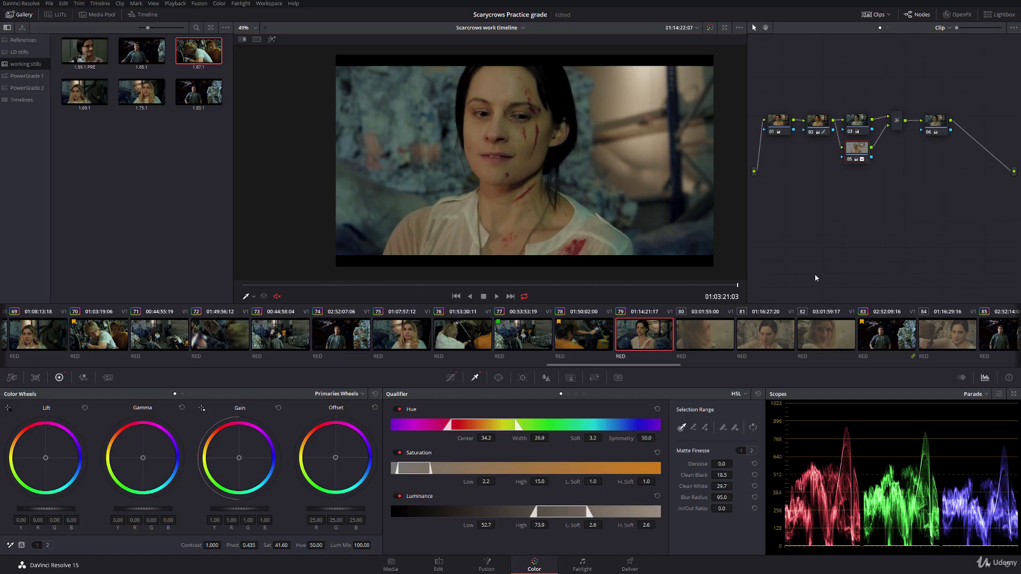
Draw a closed, inverted curve window on clip 79's node 05 around the blue-grey background wall beside the woman's face
click(372, 284)
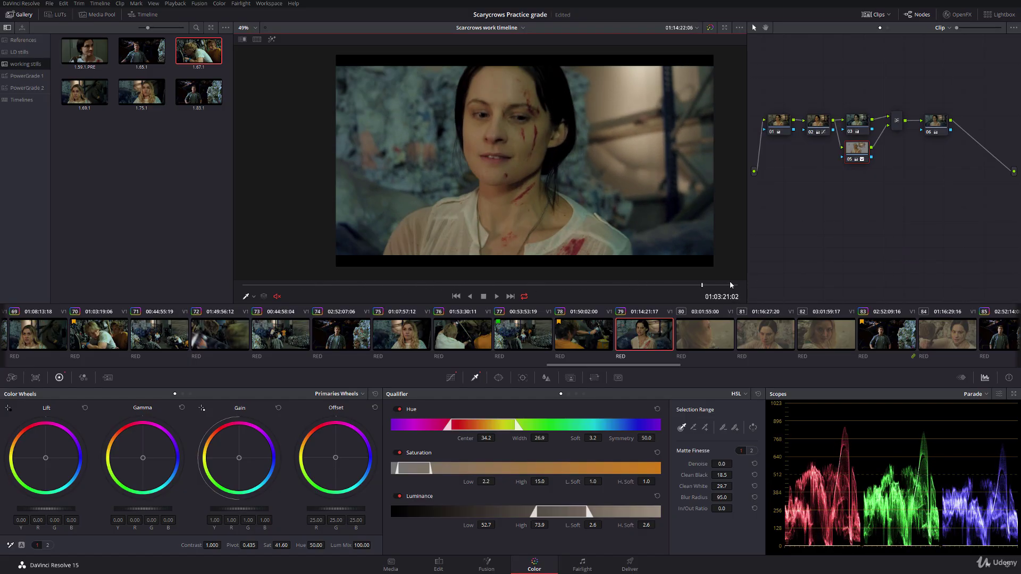
click(498, 378)
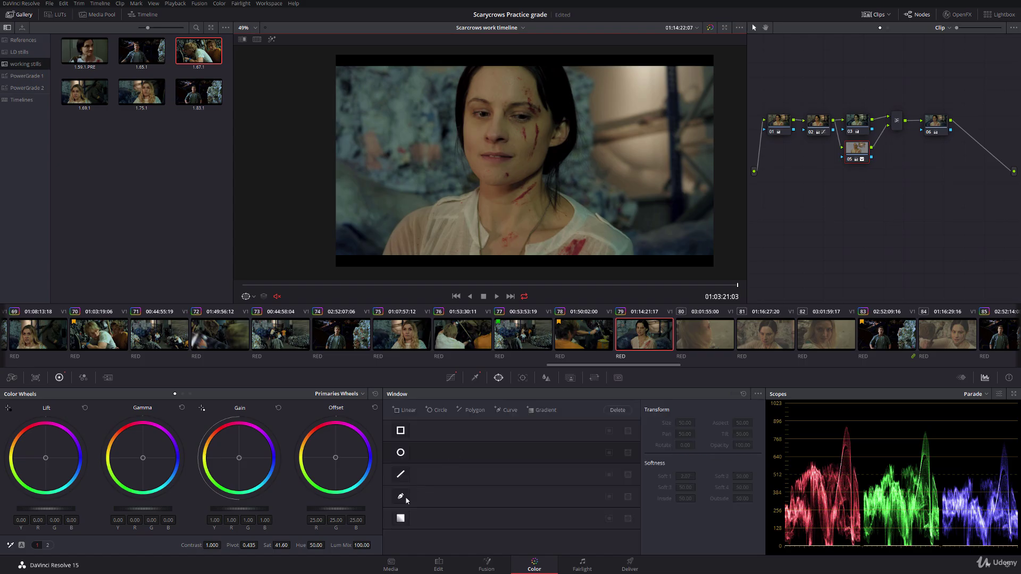
click(610, 474)
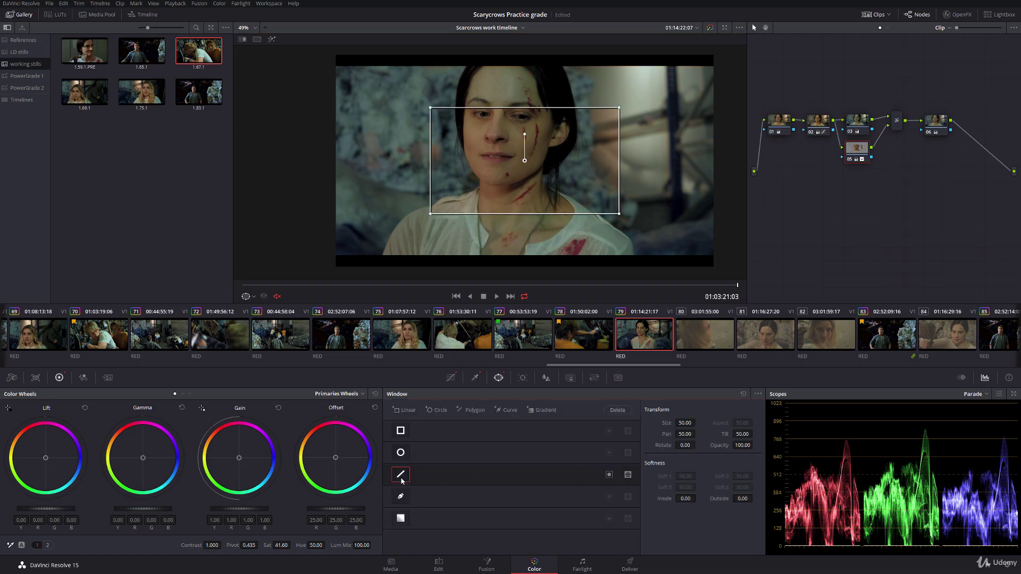
click(609, 496)
click(303, 115)
click(364, 119)
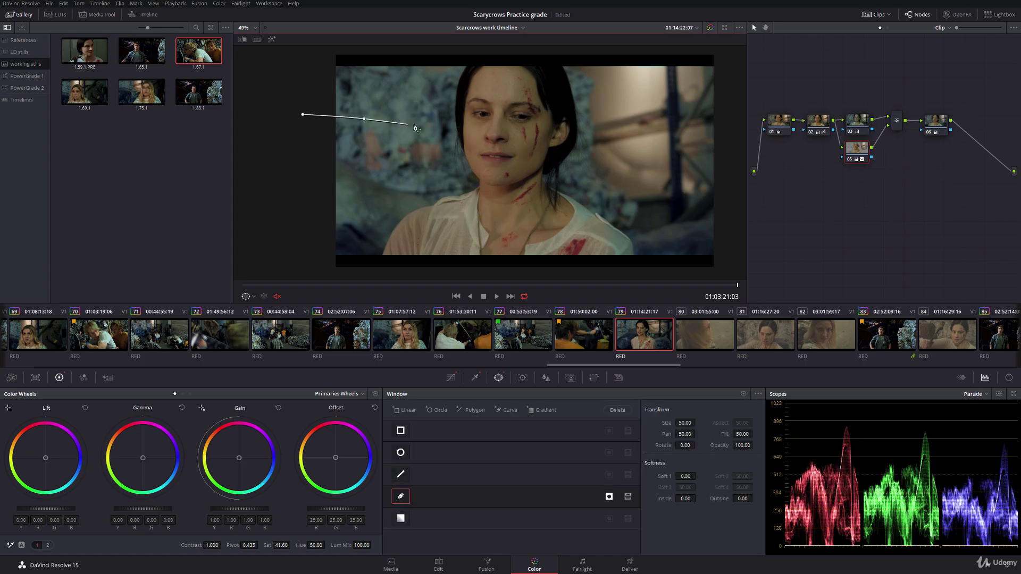
click(411, 125)
click(439, 140)
click(444, 150)
click(427, 170)
click(386, 174)
click(347, 167)
click(304, 157)
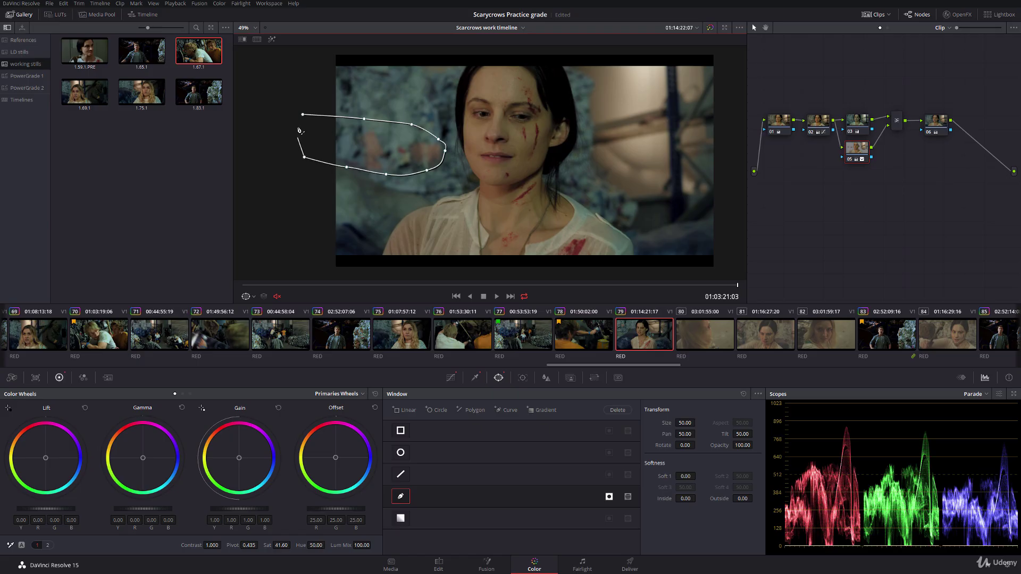
click(302, 114)
Reshape the curve window's points to fit the background wall at clip 79's first and last frames, and hide the window outline
mouse_move(252, 285)
mouse_down()
mouse_move(650, 294)
mouse_move(236, 281)
mouse_up()
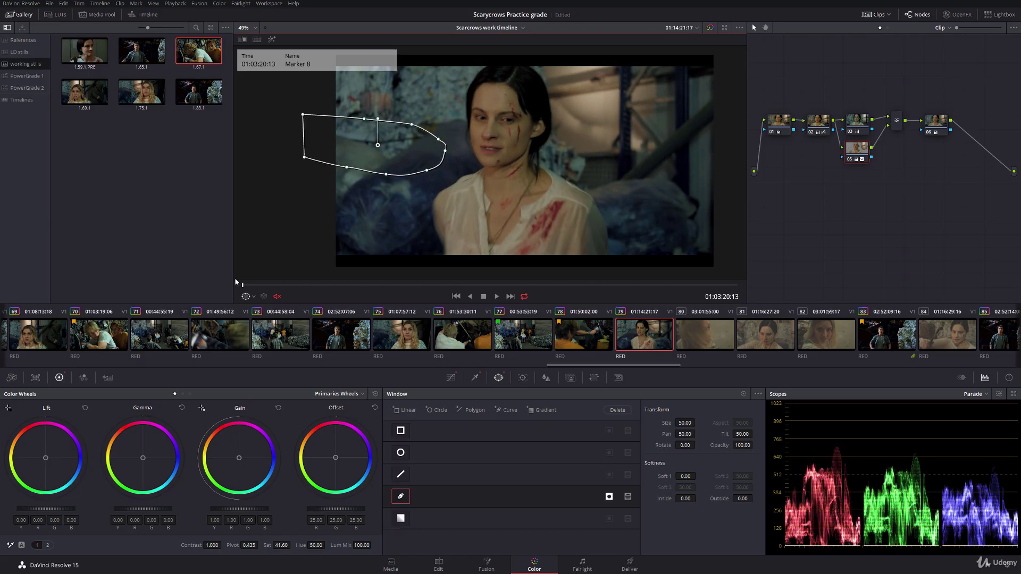
drag(411, 125, 383, 78)
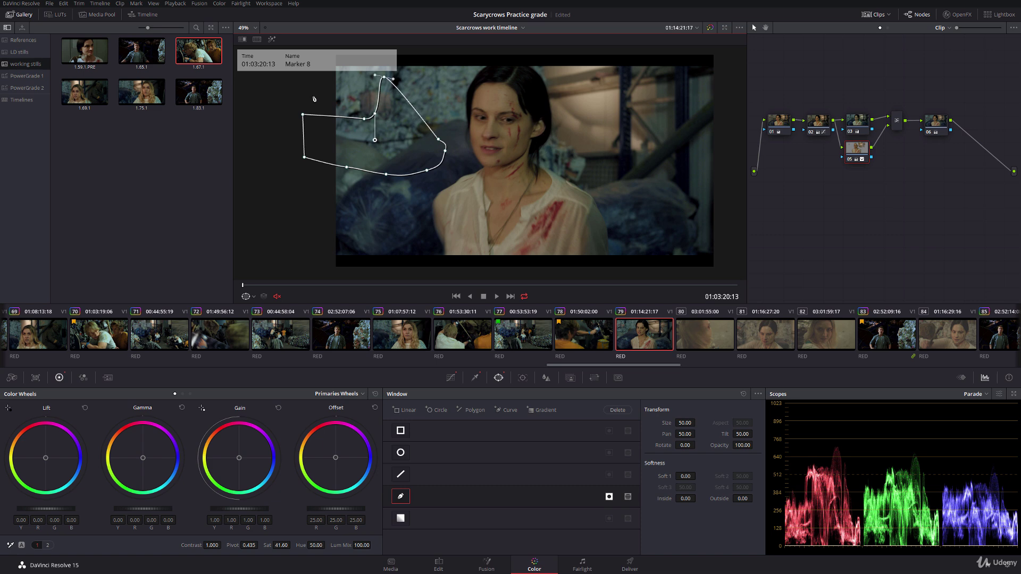
drag(314, 99, 368, 124)
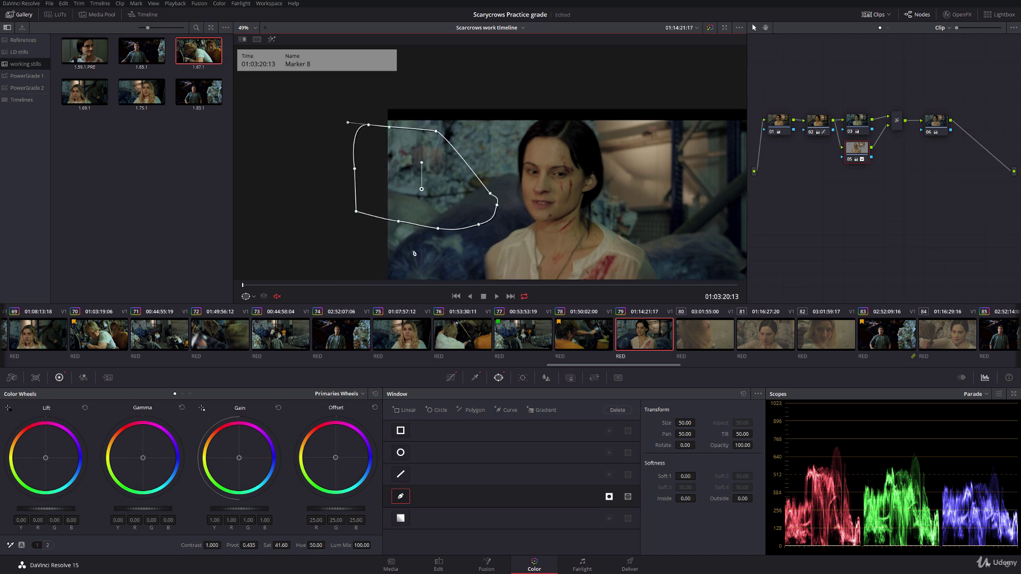
drag(252, 290, 742, 291)
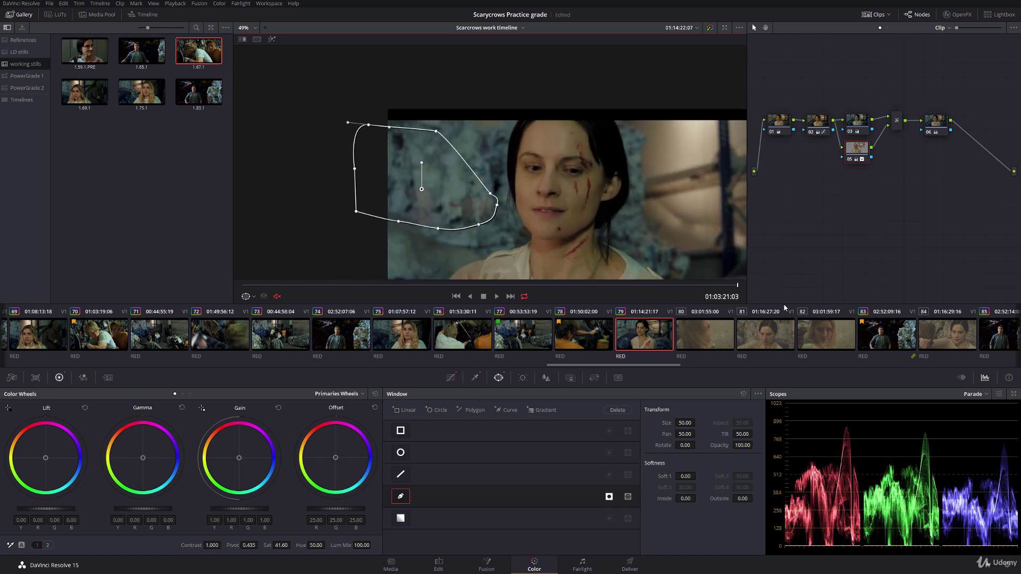
drag(438, 229, 436, 240)
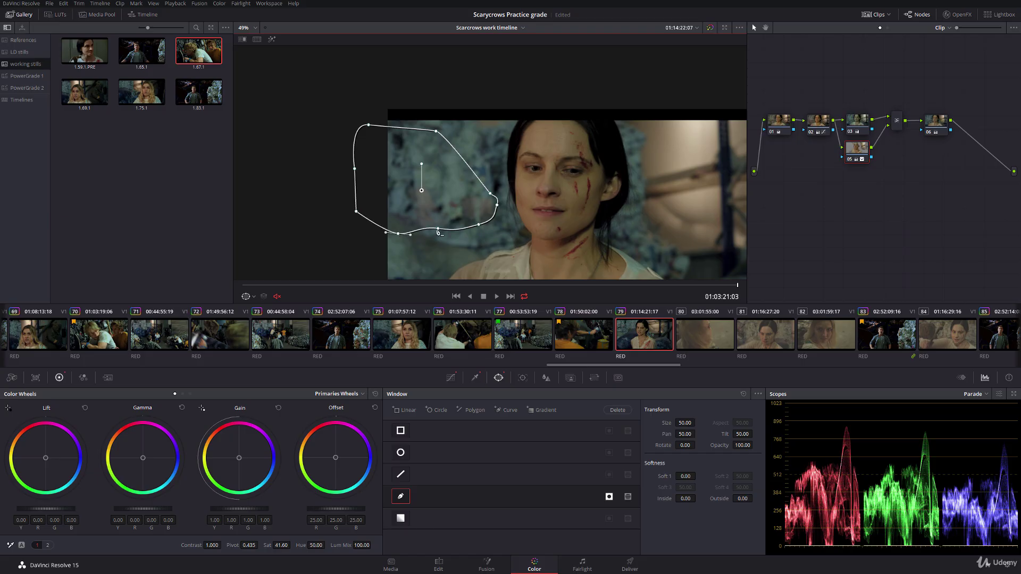
click(245, 296)
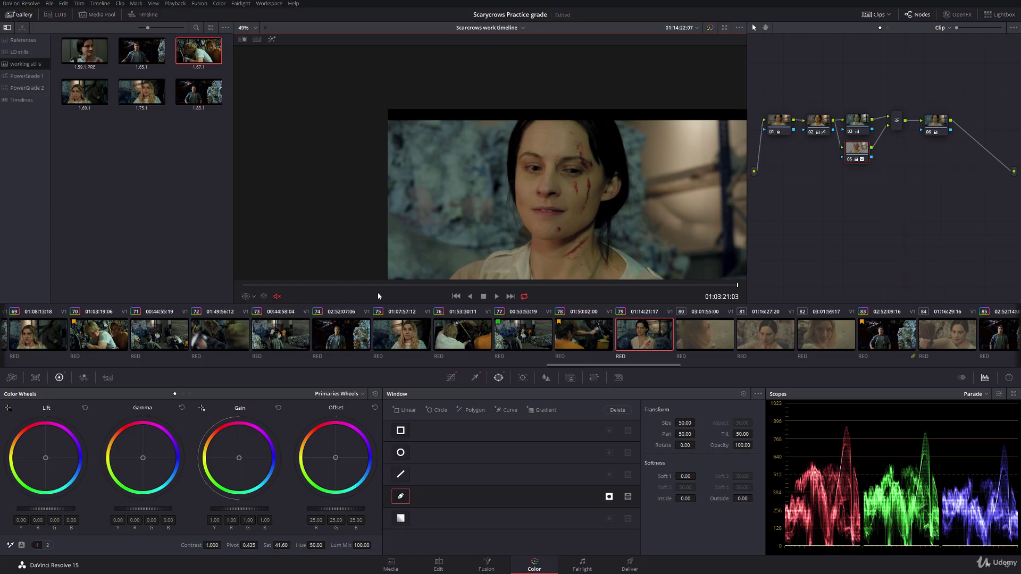
key(shift+z)
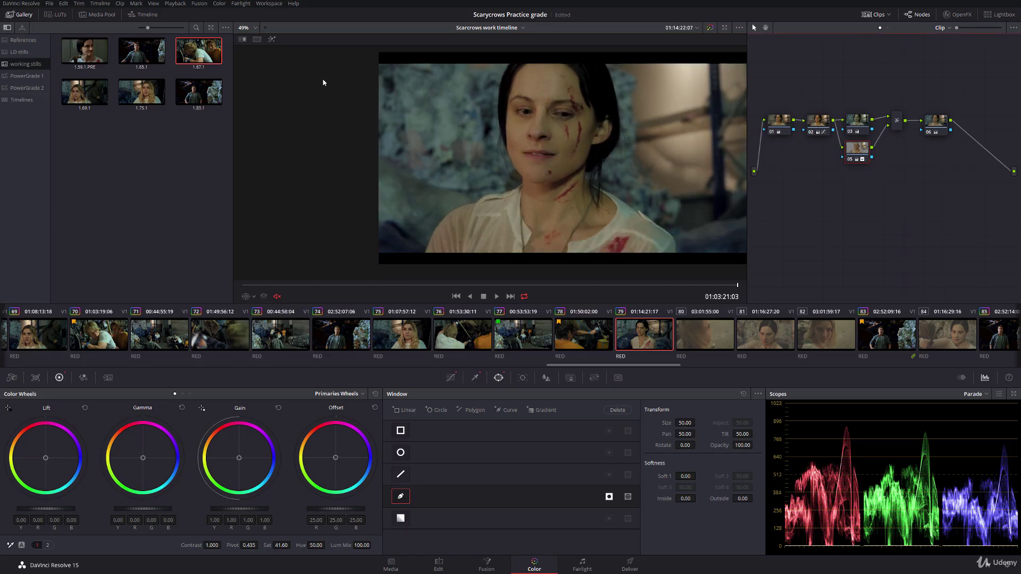
Highlight node 05 and set its qualifier to hue center 39.1, hue width 12.7, saturation low 3.5 and saturation low softness 4.3
click(271, 39)
click(475, 377)
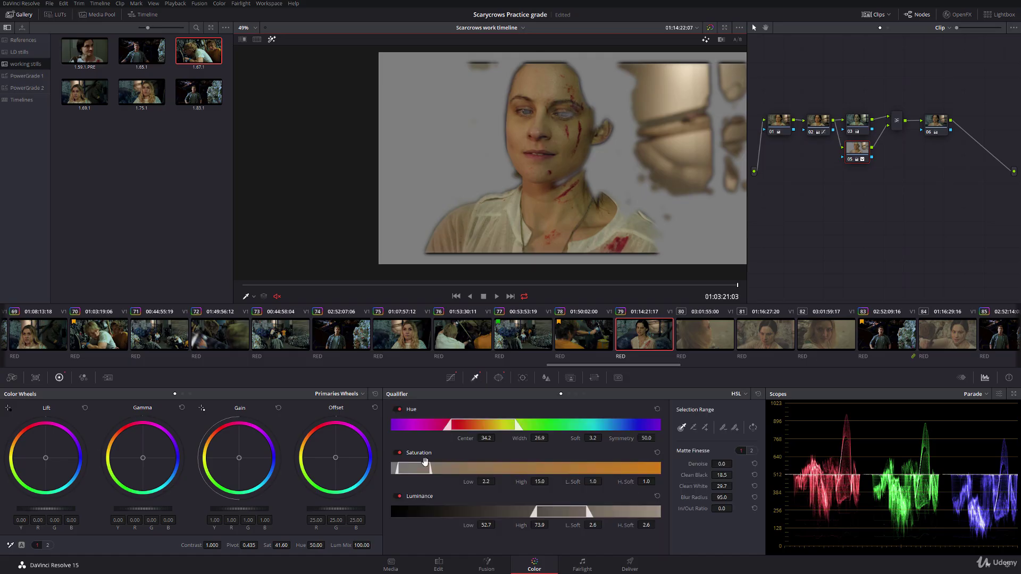
drag(469, 479, 499, 482)
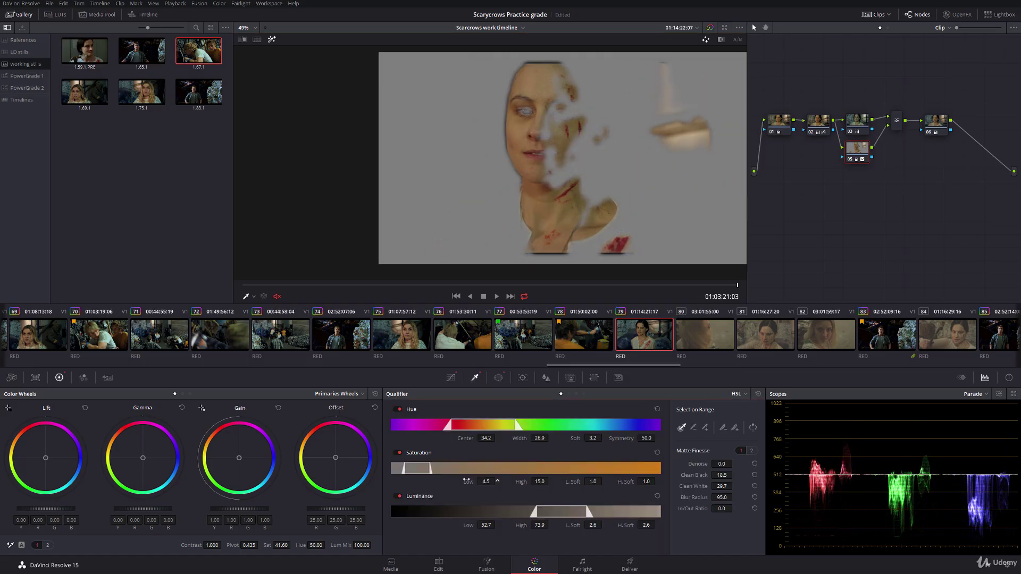
click(271, 39)
click(272, 39)
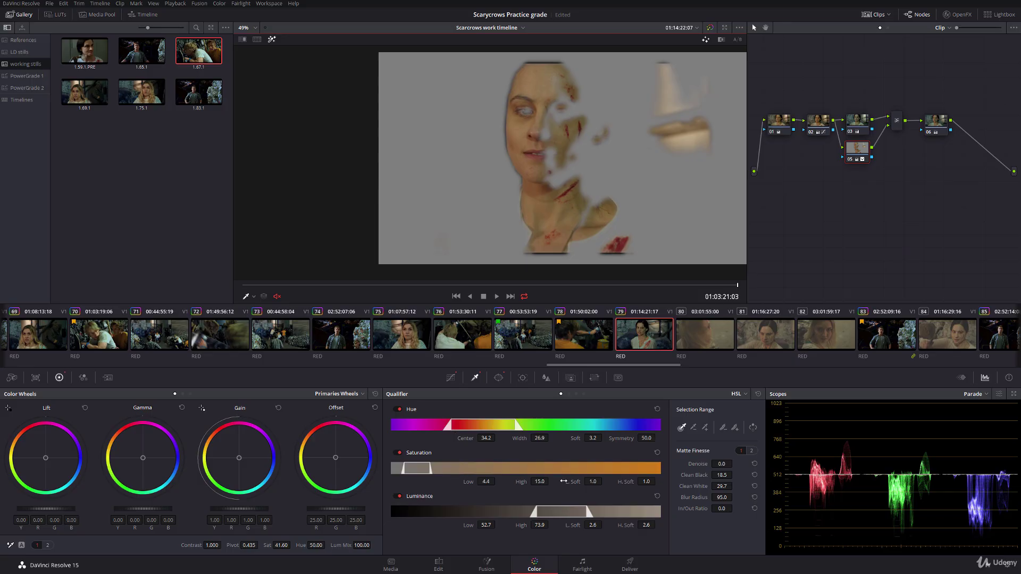
drag(592, 481, 621, 481)
drag(497, 481, 497, 481)
click(272, 39)
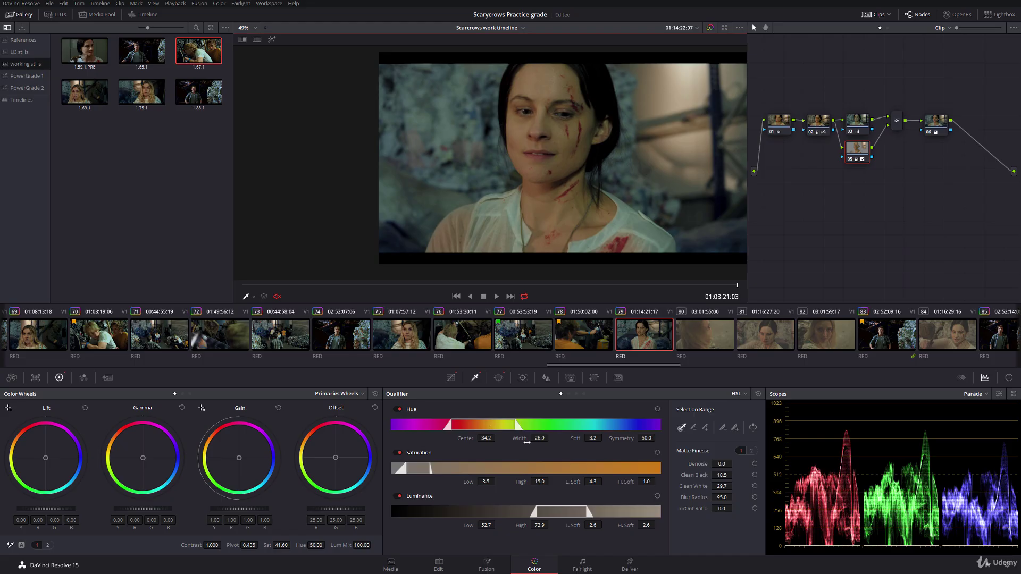
drag(526, 442, 497, 438)
Reset all of clip 79's grades and nodes, and set node 01 to offset 9.75, lift -0.04, gamma 0.06 and gain 1.23
right_click(879, 147)
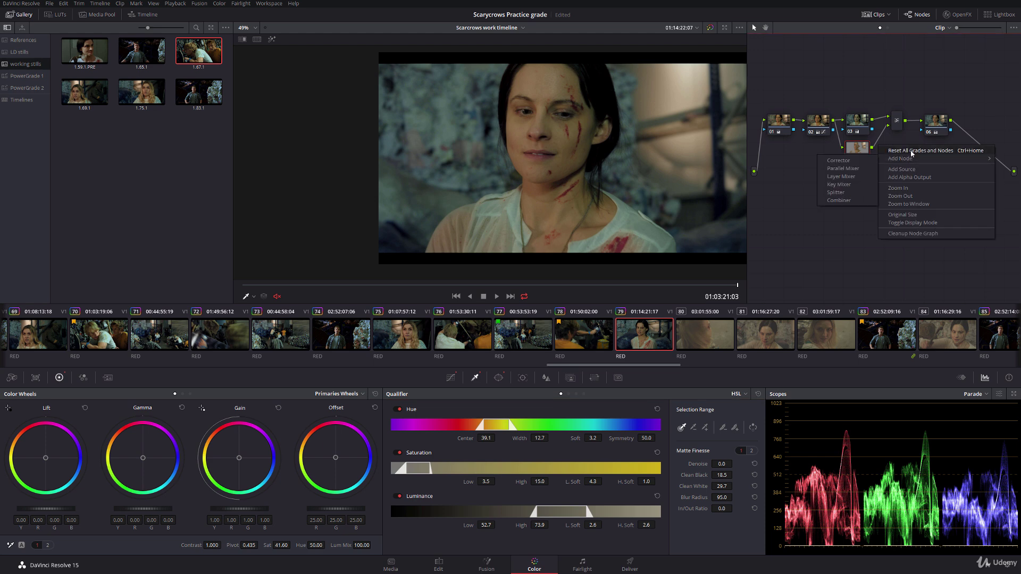
click(914, 226)
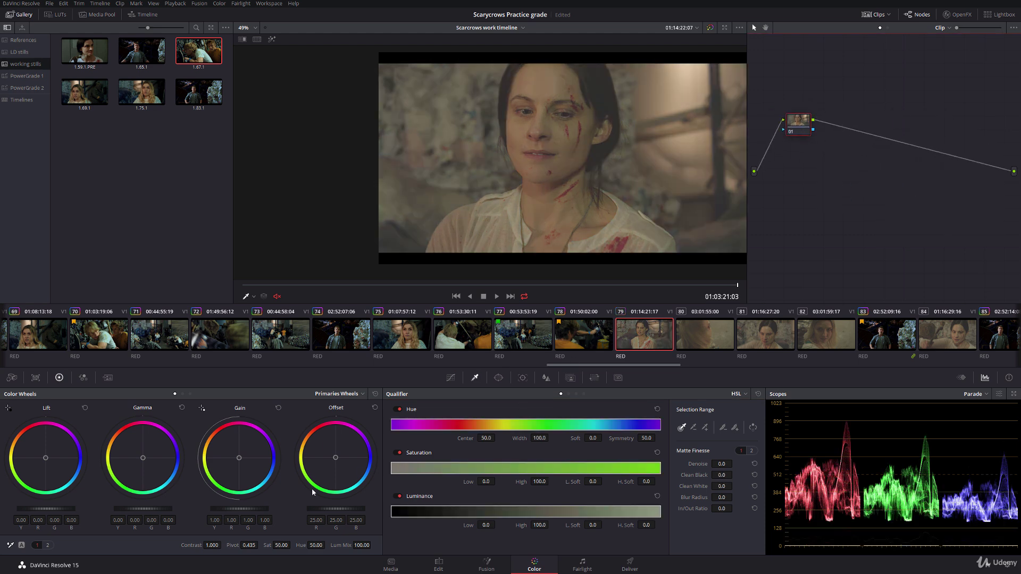
drag(339, 509, 360, 510)
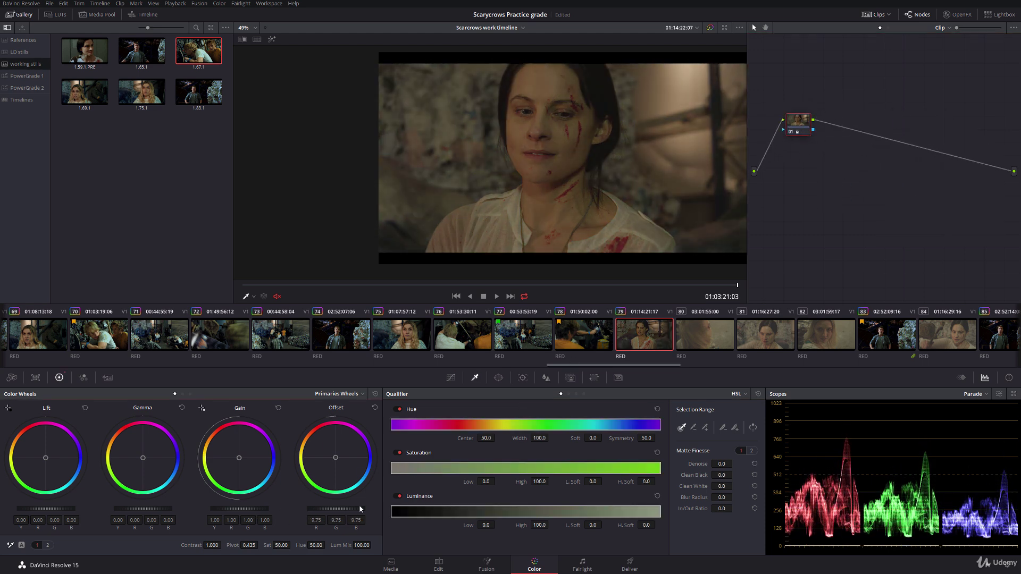
drag(72, 509, 62, 509)
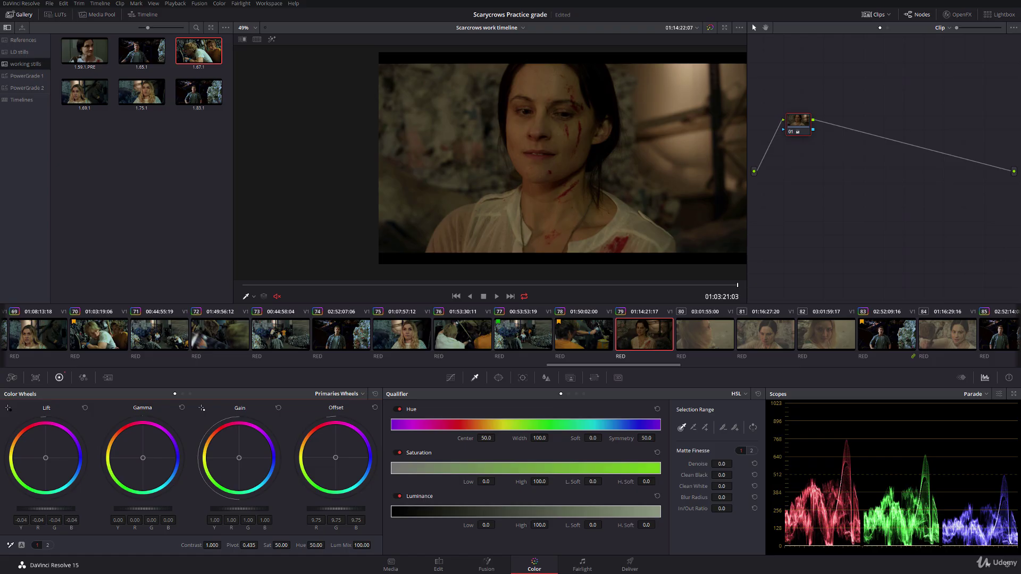
drag(239, 508, 252, 508)
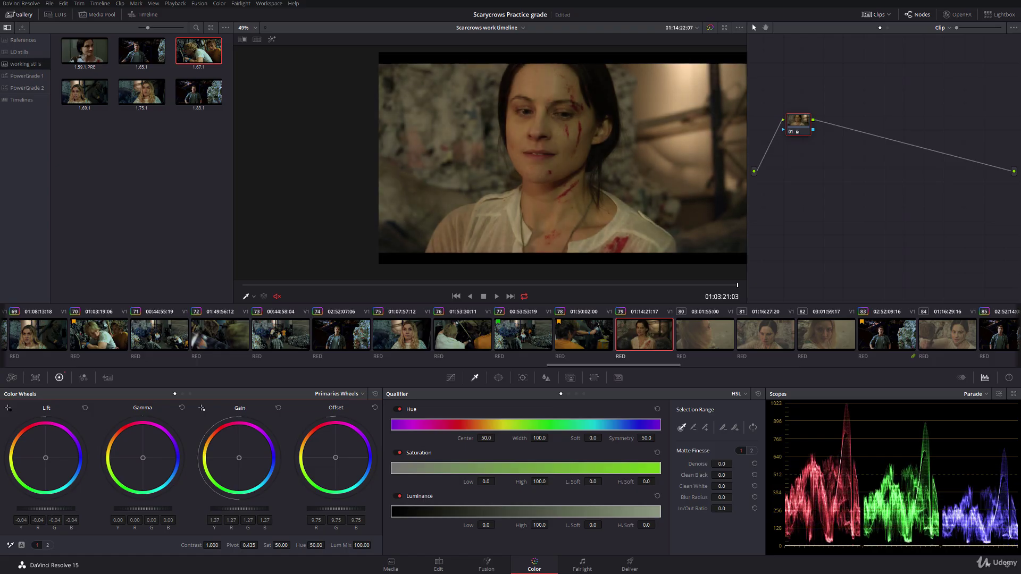
drag(139, 508, 149, 508)
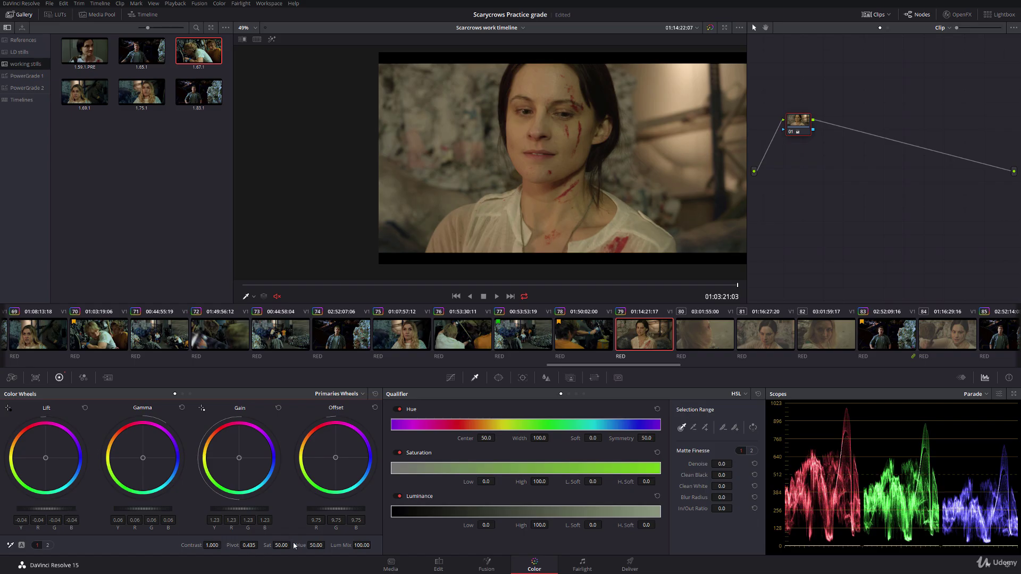
Add a serial node after clip 79's node 01 and set node 01's lift to -0.05
key(alt+s)
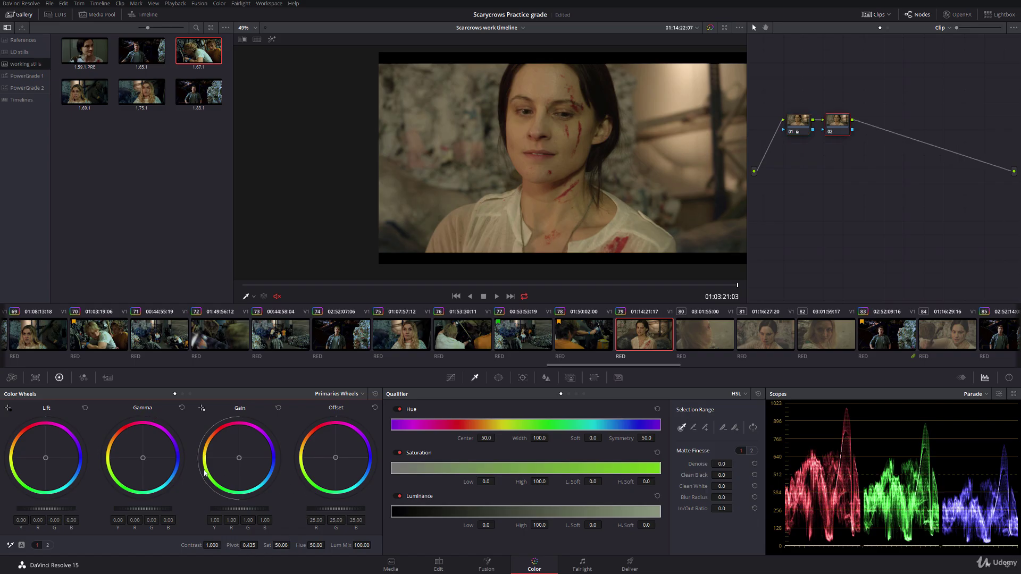
click(801, 122)
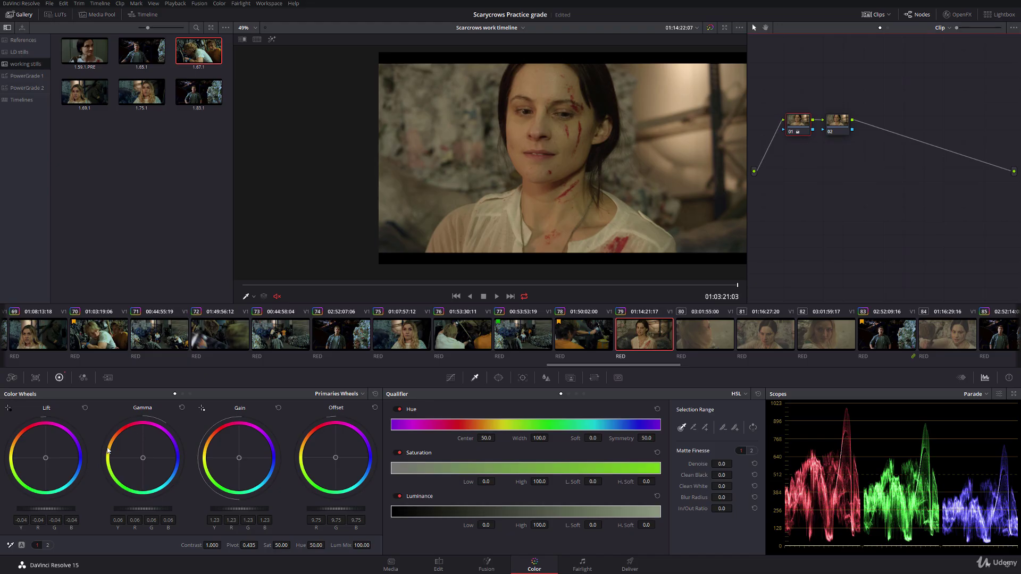
drag(69, 511, 66, 510)
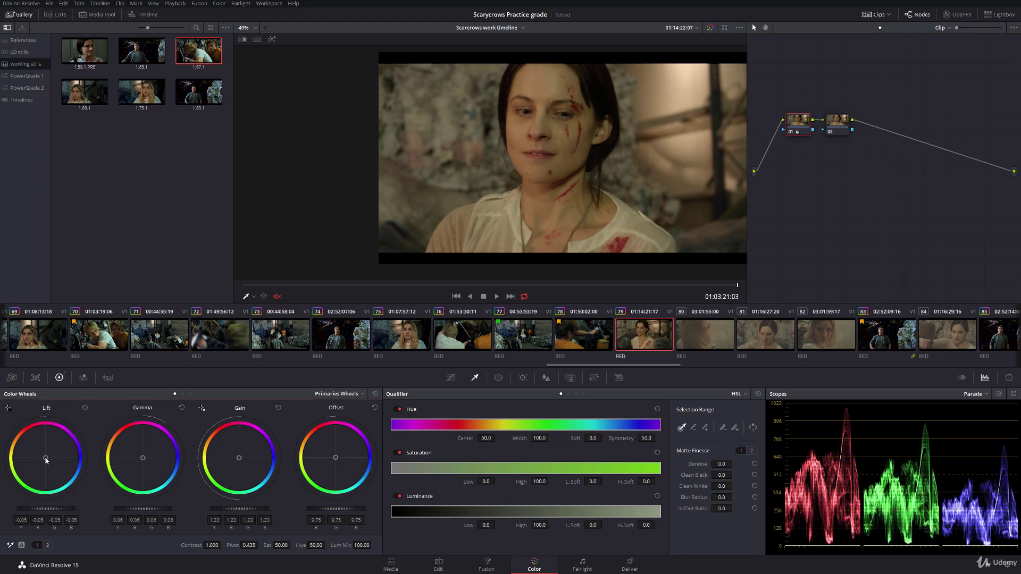
drag(46, 458, 49, 464)
drag(69, 509, 68, 510)
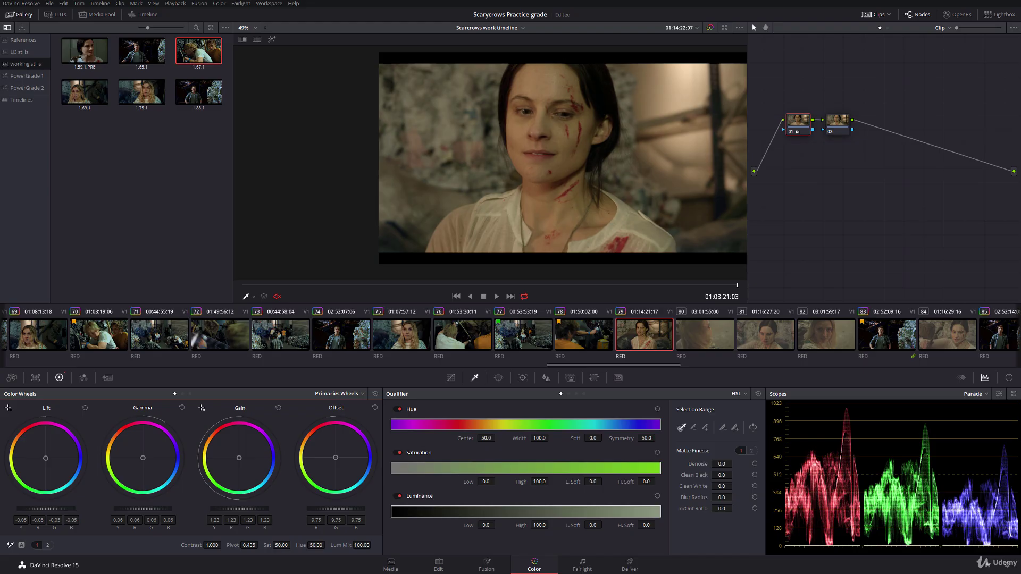
On clip 79's node 02, shift gain to red 0.90, green 1.01, blue 1.23, set saturation to 68.20 and master gamma to -0.01
click(837, 124)
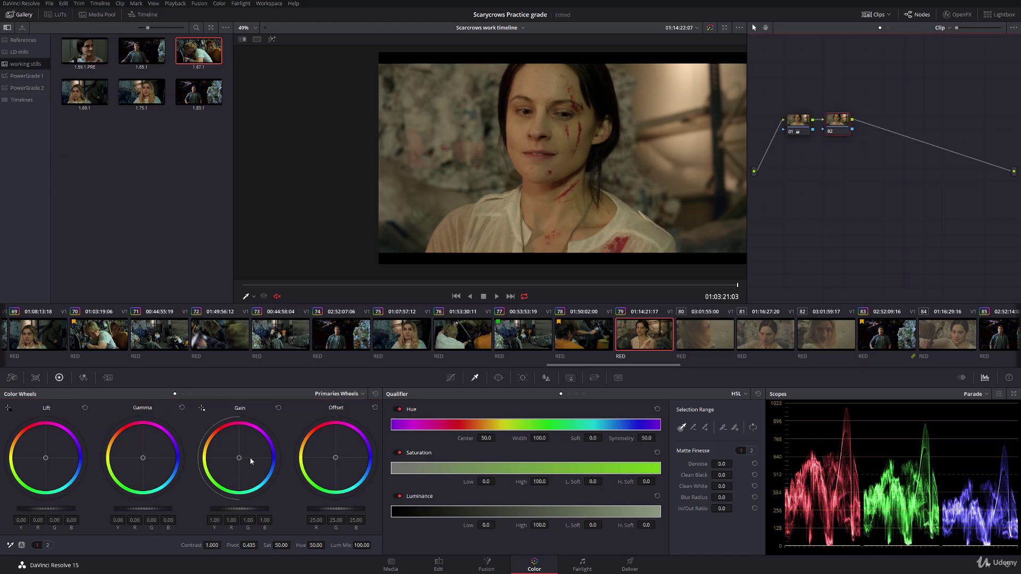
drag(238, 457, 243, 459)
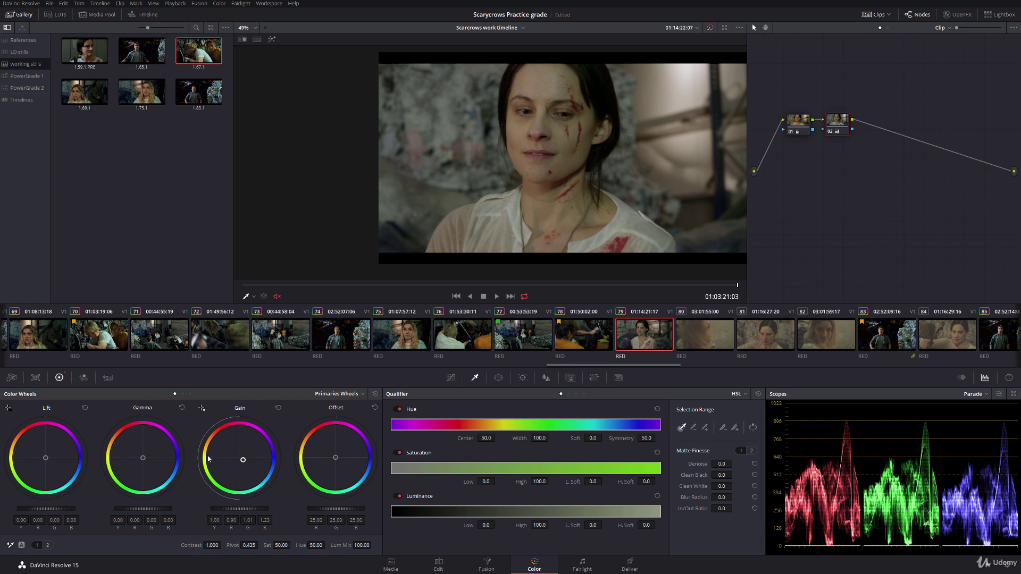
drag(279, 550, 292, 546)
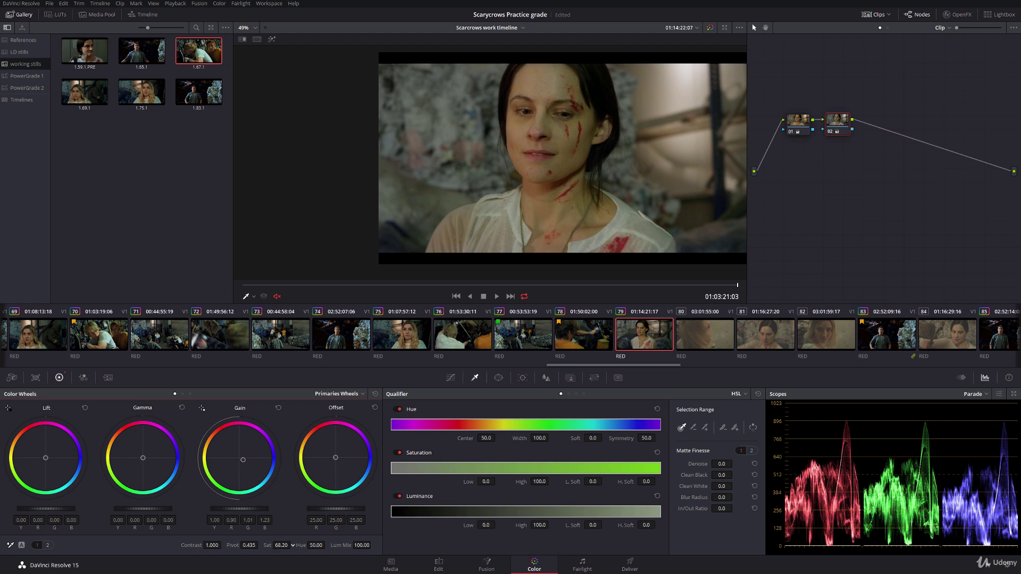
drag(149, 462, 142, 458)
drag(48, 458, 53, 461)
drag(145, 461, 144, 457)
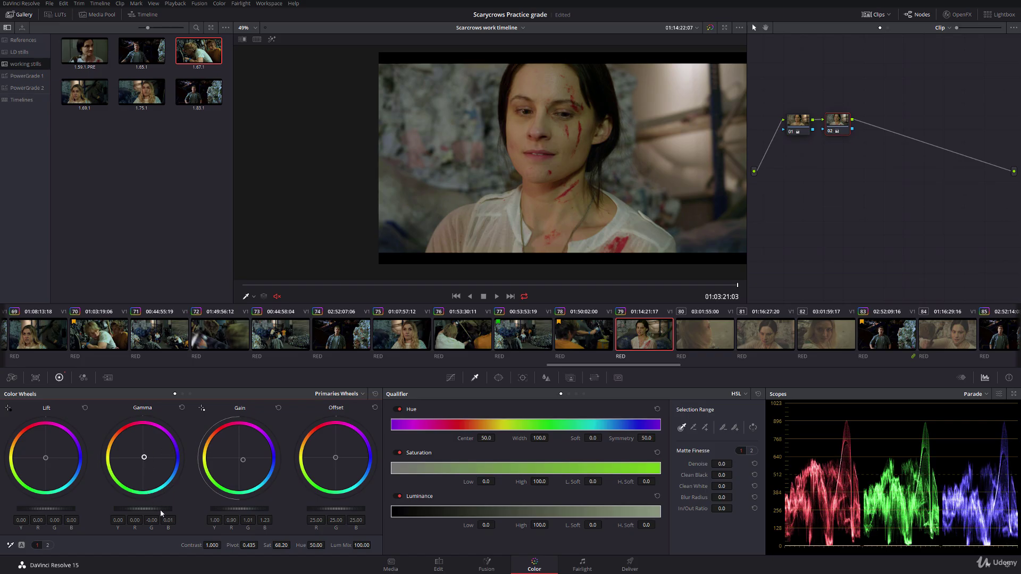
drag(160, 509, 139, 506)
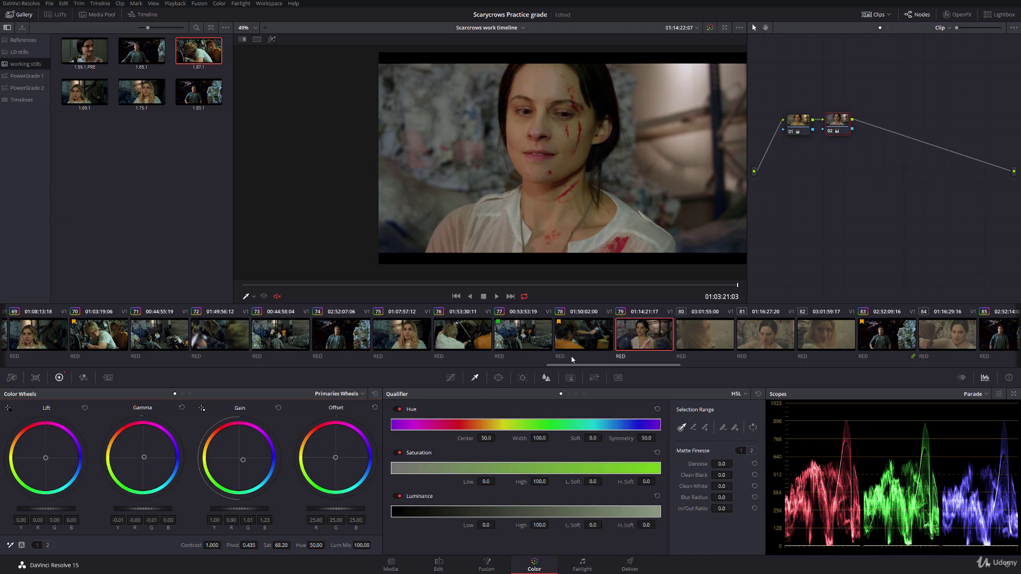
Add a serial node and a parallel node after clip 79's node 02, and sample the woman's cheek with the parallel node's qualifier
click(400, 332)
click(647, 331)
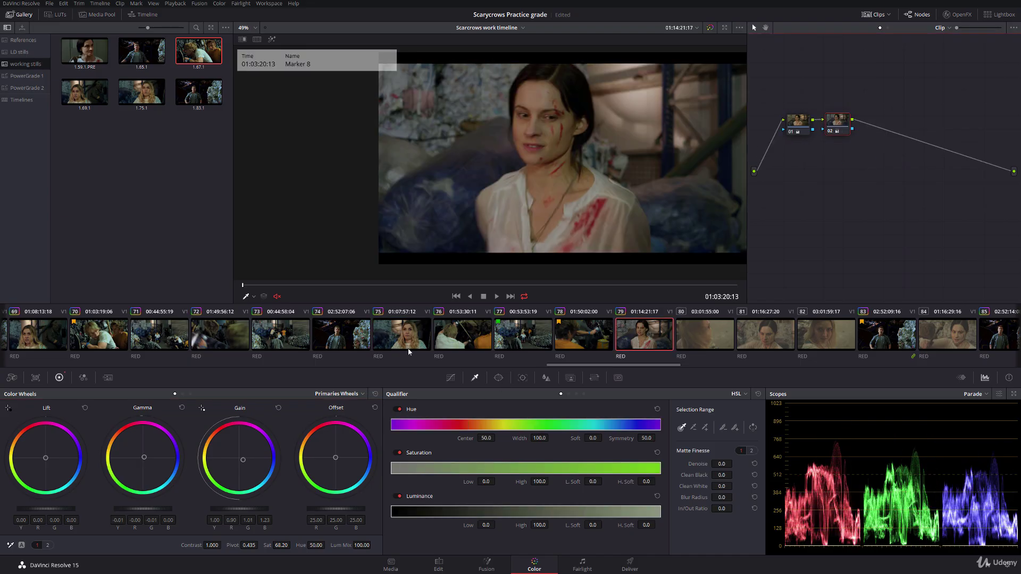
drag(311, 285, 612, 282)
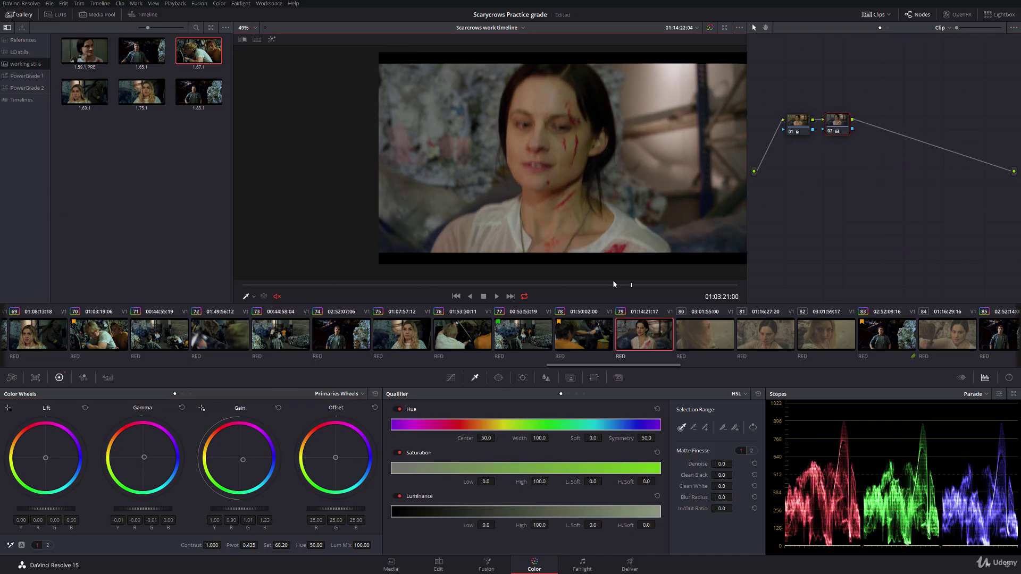
key(alt+s)
key(alt+p)
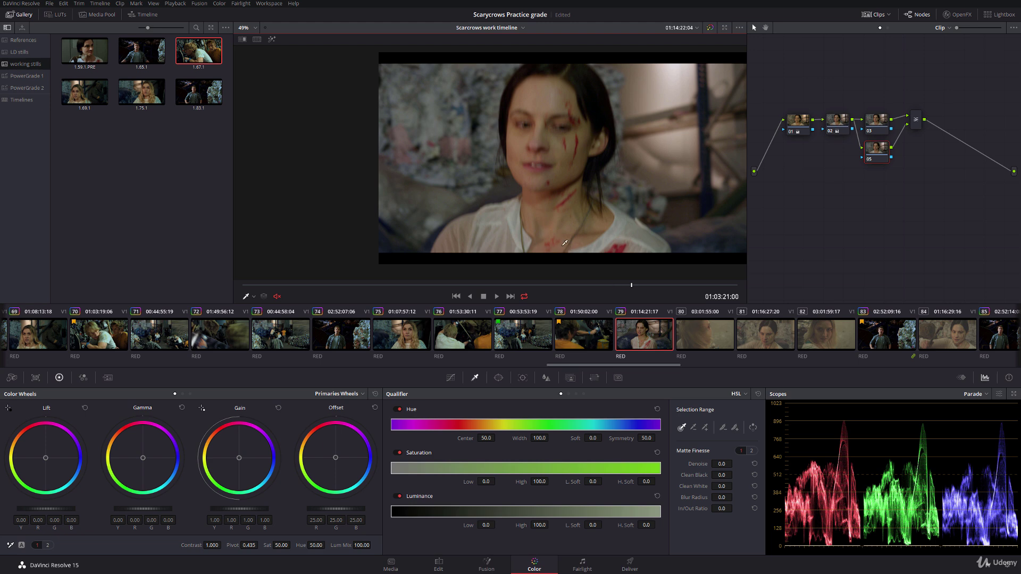
click(557, 139)
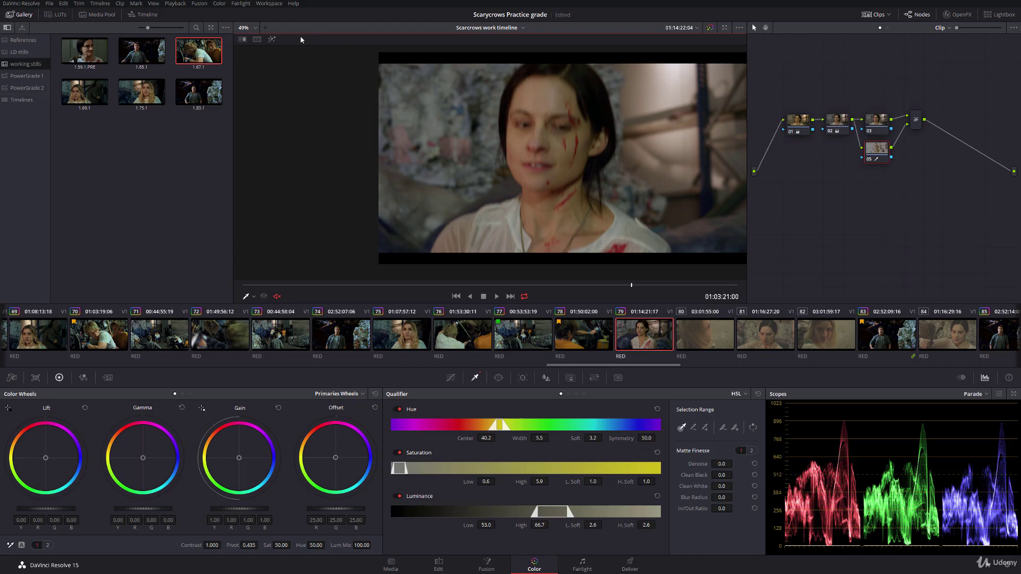
Highlight node 05's skin key and set hue center 36.4, width 16.9, saturation low 2.3, clean black 39.9, clean white 17.0 and blur radius 31.4
click(271, 39)
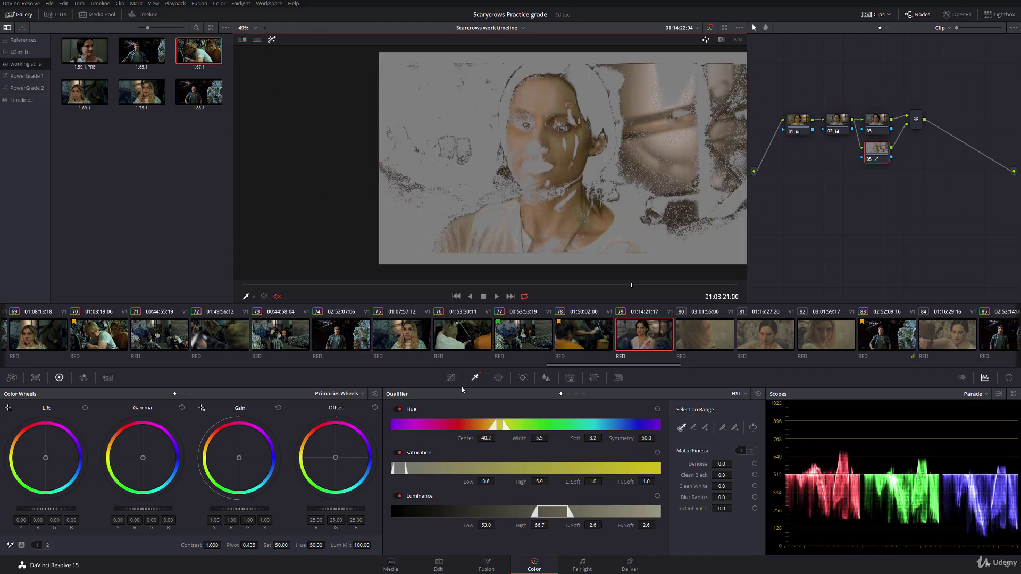
drag(521, 438, 551, 438)
drag(468, 439, 458, 439)
drag(464, 482, 497, 481)
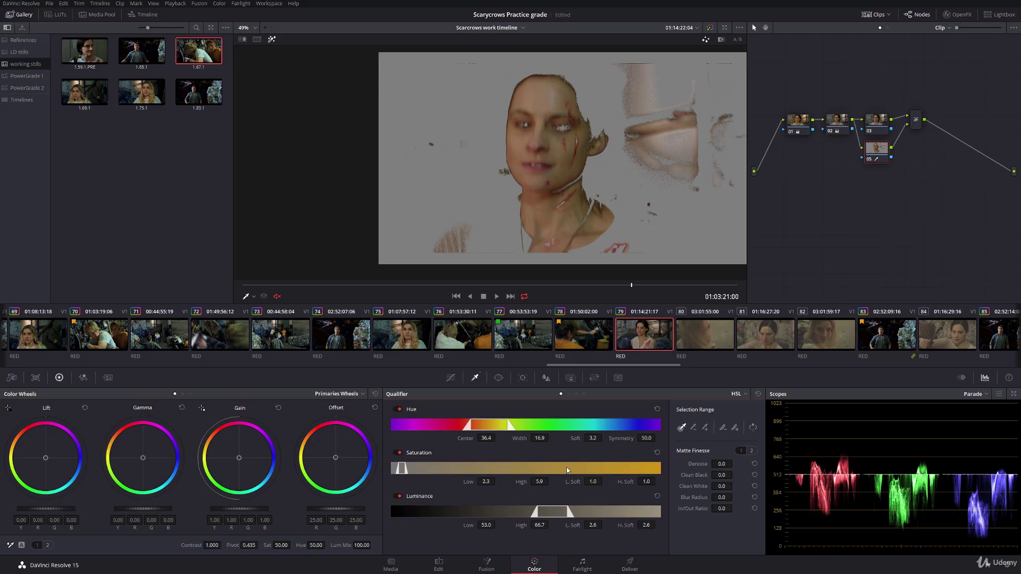
drag(694, 477, 735, 496)
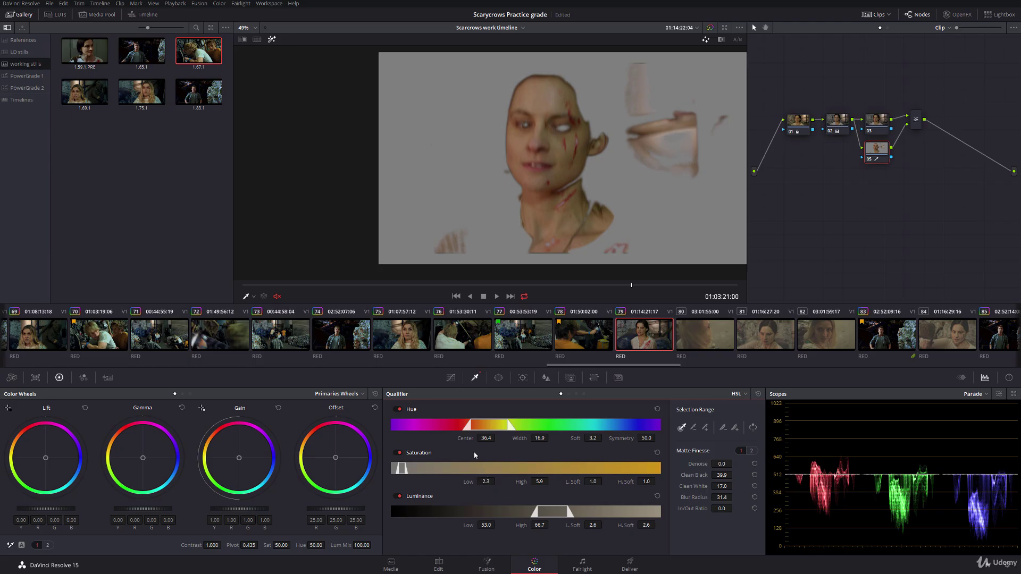
Refine the skin qualifier with hue center 35.1, saturation range 2.8 to 7.7 and luminance range 49.5 to 64.0
mouse_move(486, 438)
mouse_down()
mouse_move(504, 438)
mouse_move(495, 438)
mouse_up()
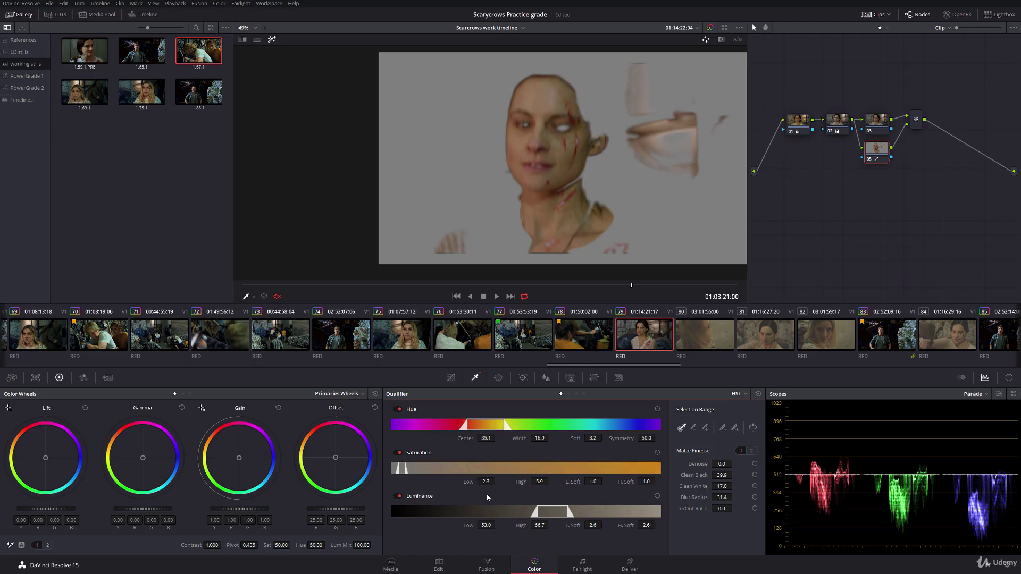
drag(534, 512, 551, 525)
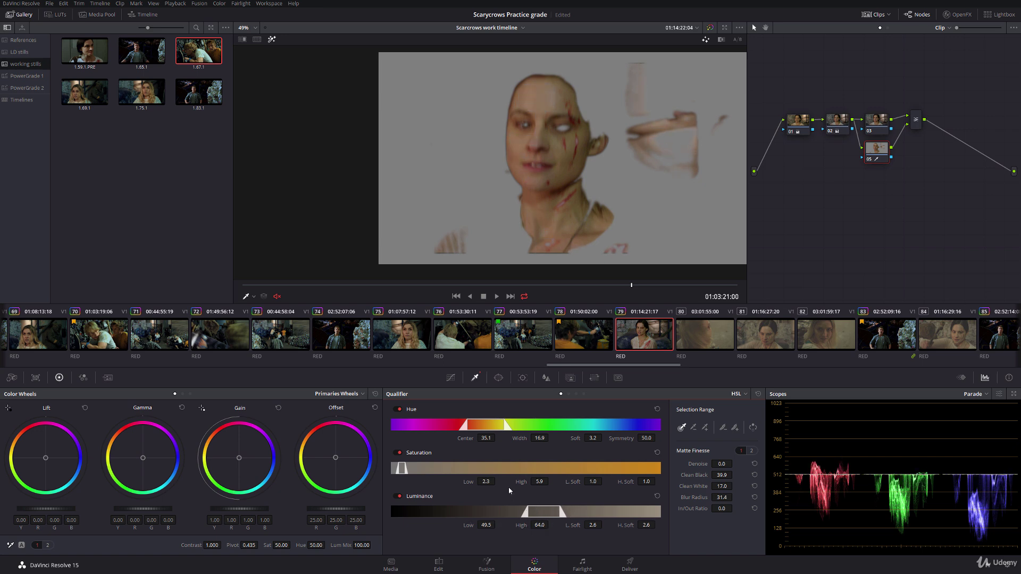
drag(526, 483, 538, 483)
drag(464, 482, 497, 481)
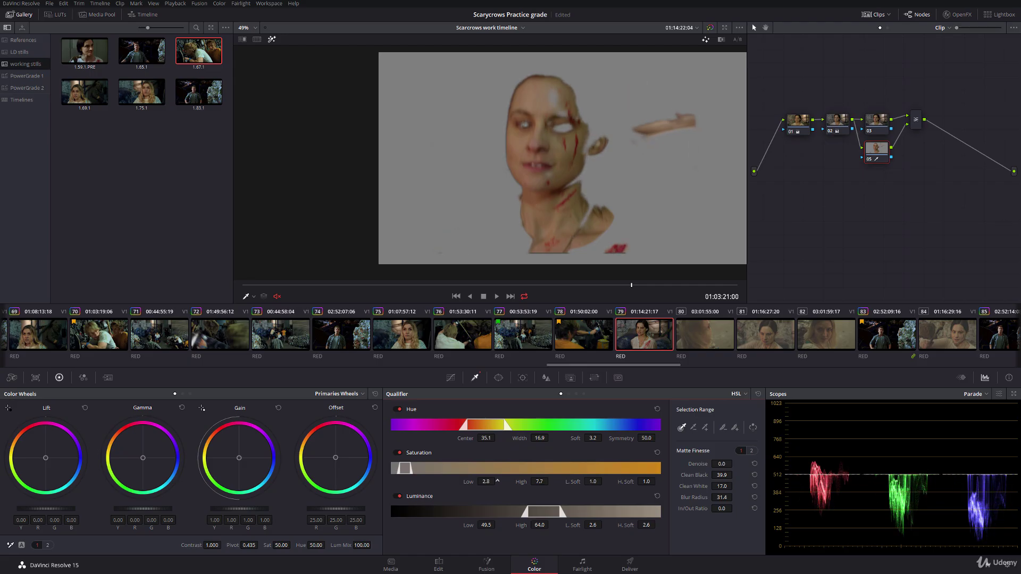
Set the skin key's matte finesse to Closing with radius 3, 13 iterations, clean white 62.1 and blur radius about 224.7, and turn off the highlight
drag(693, 494, 704, 471)
click(752, 450)
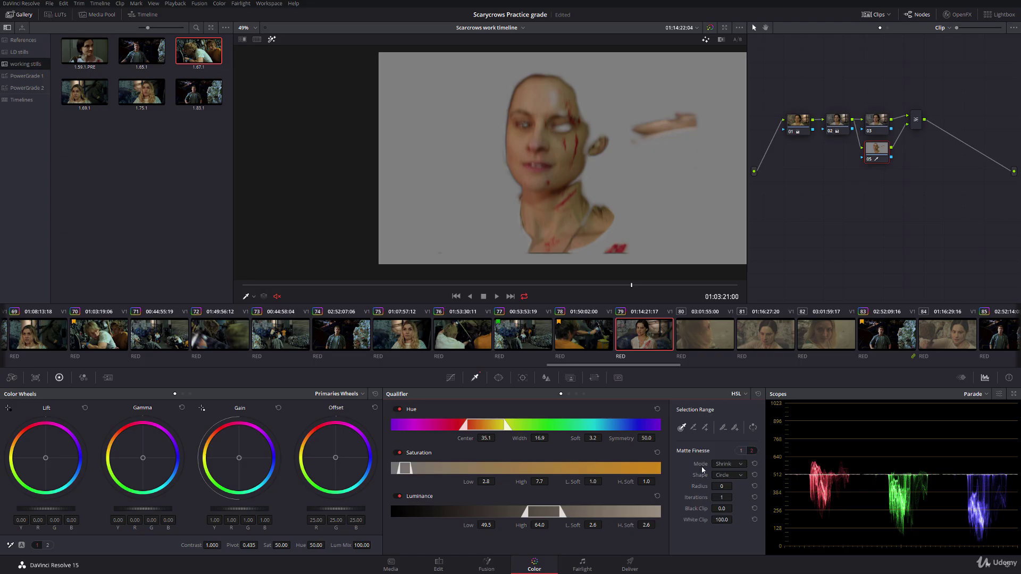
click(736, 464)
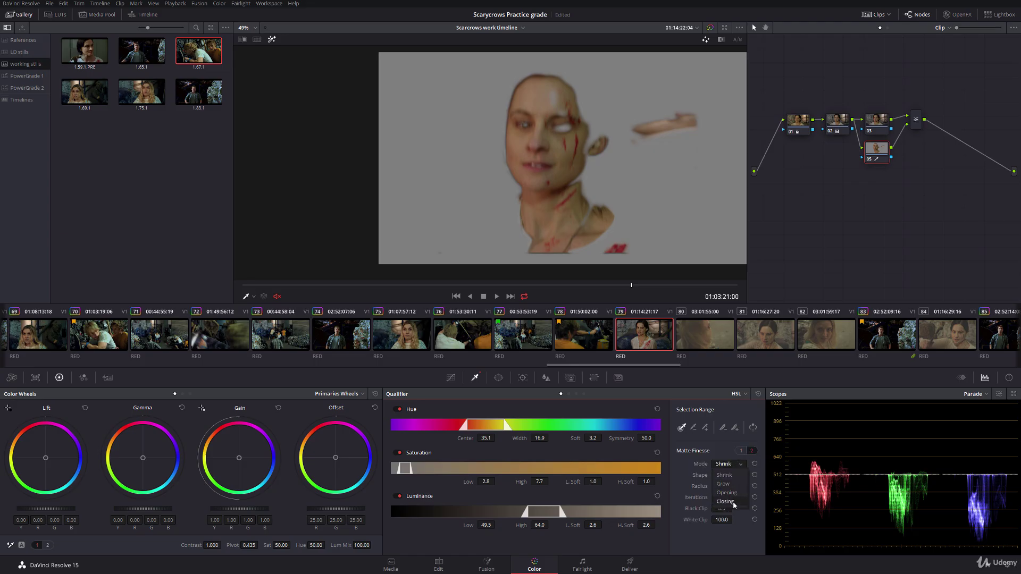
click(733, 477)
click(733, 476)
click(733, 496)
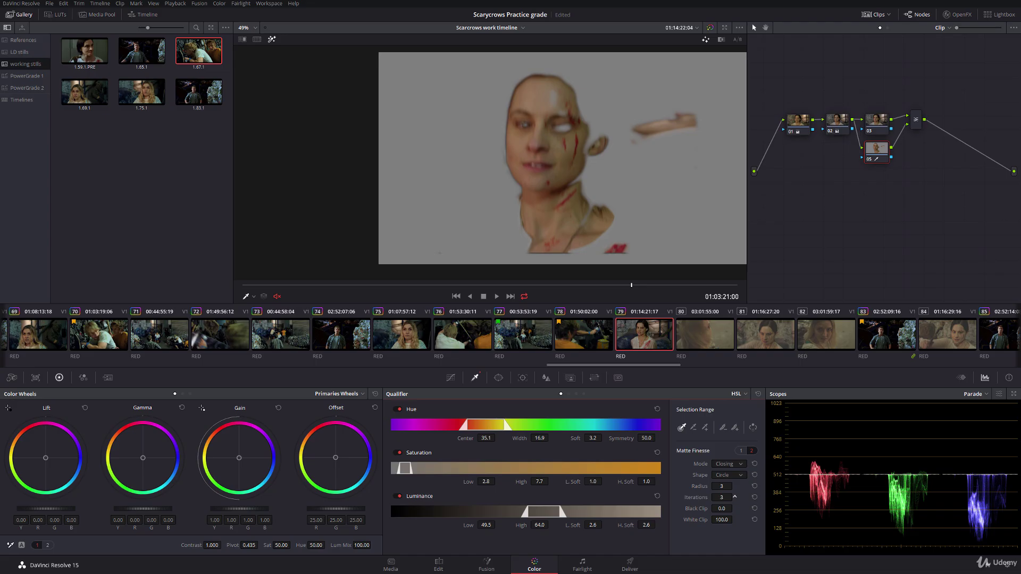
drag(721, 497, 730, 497)
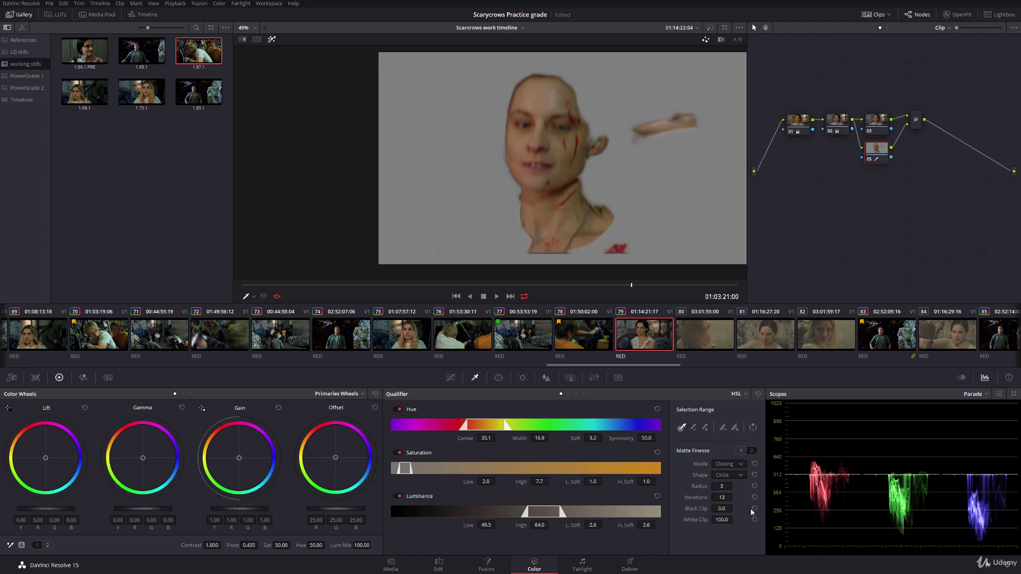
click(741, 451)
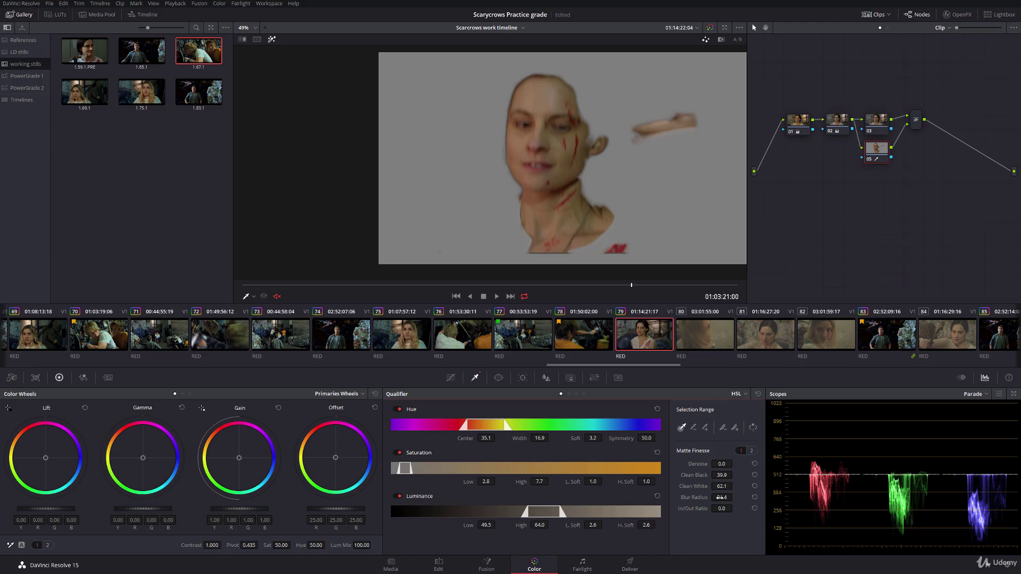
drag(722, 498, 742, 498)
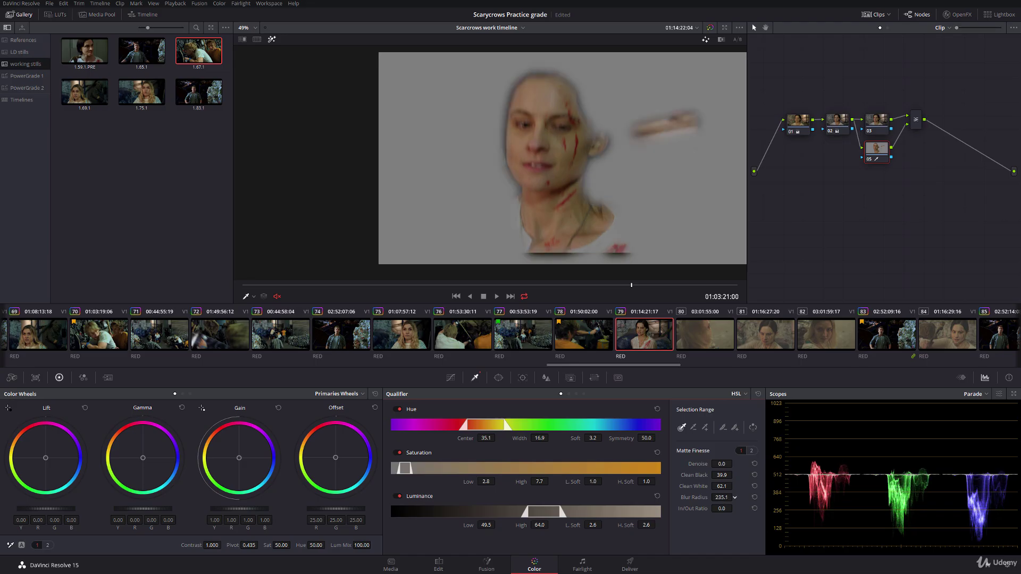
click(271, 40)
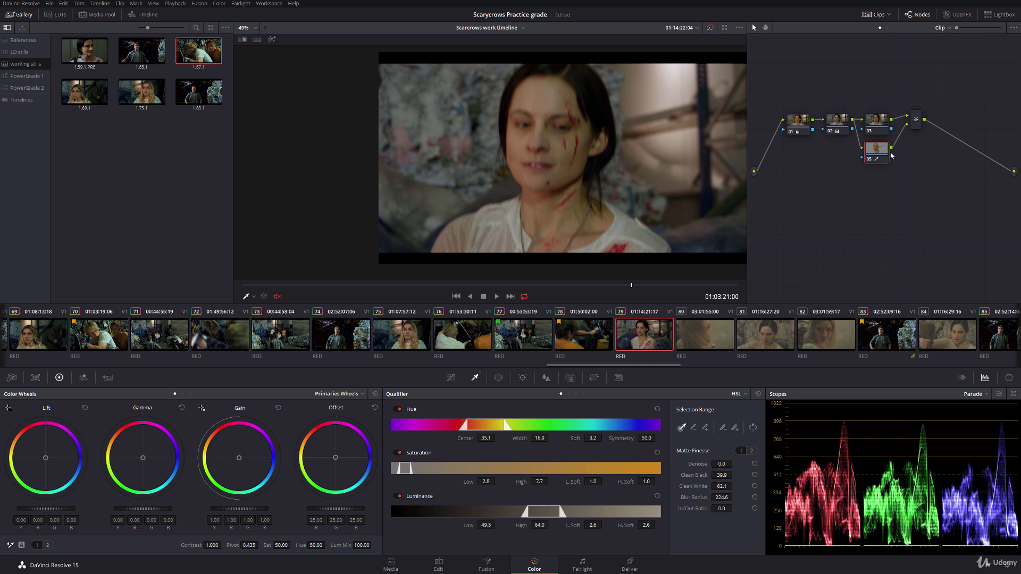
Shift node 03's gain to red 0.91, green 1.02, blue 1.09, and wipe the shot against still 1.69.1
click(870, 131)
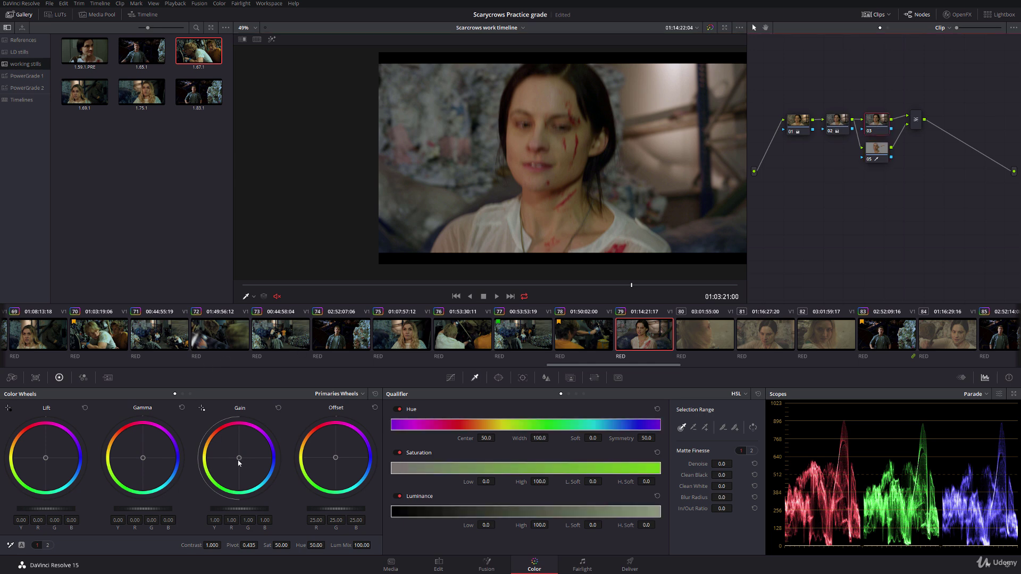
drag(238, 462, 240, 465)
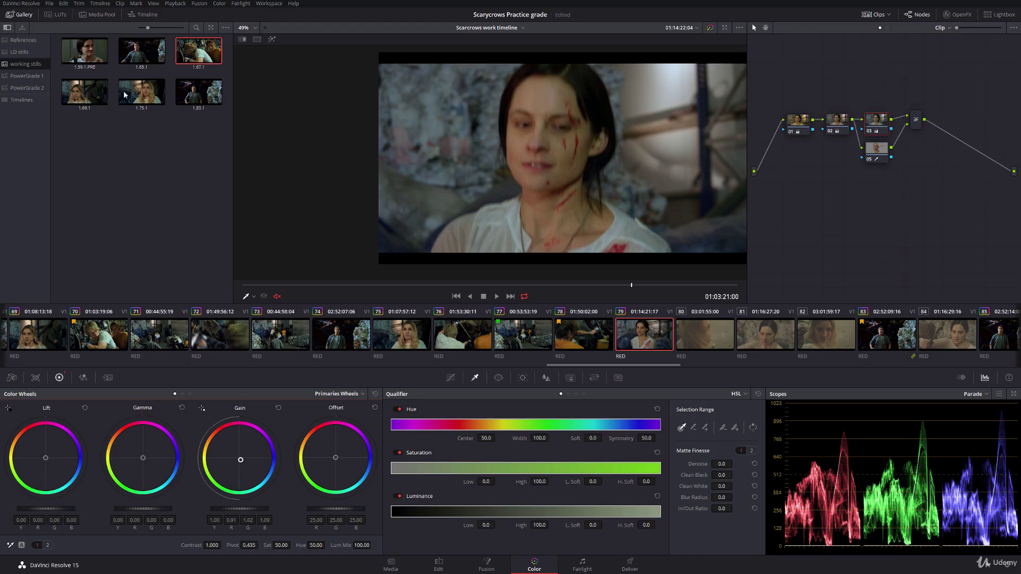
double_click(90, 93)
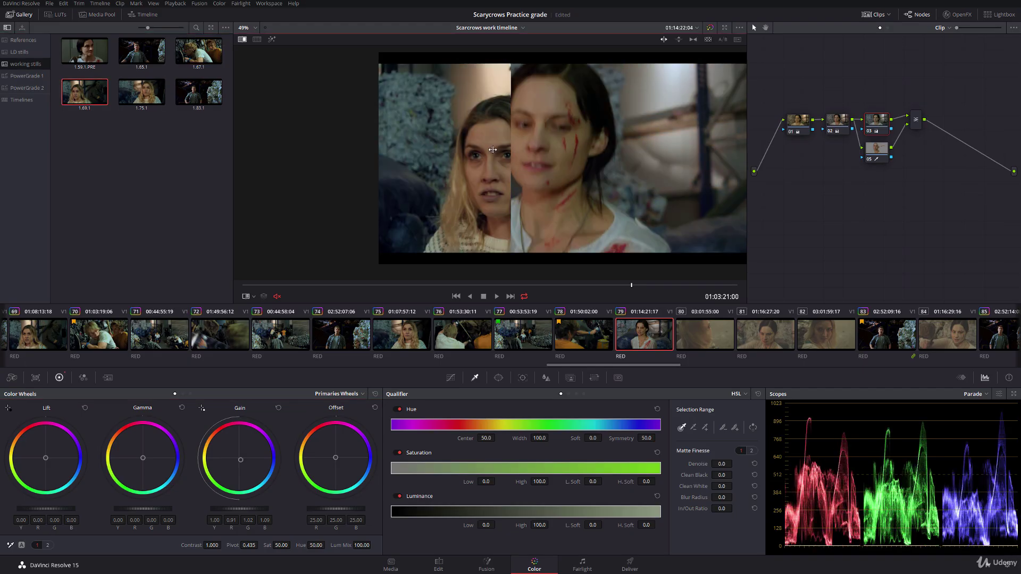
drag(492, 149, 470, 151)
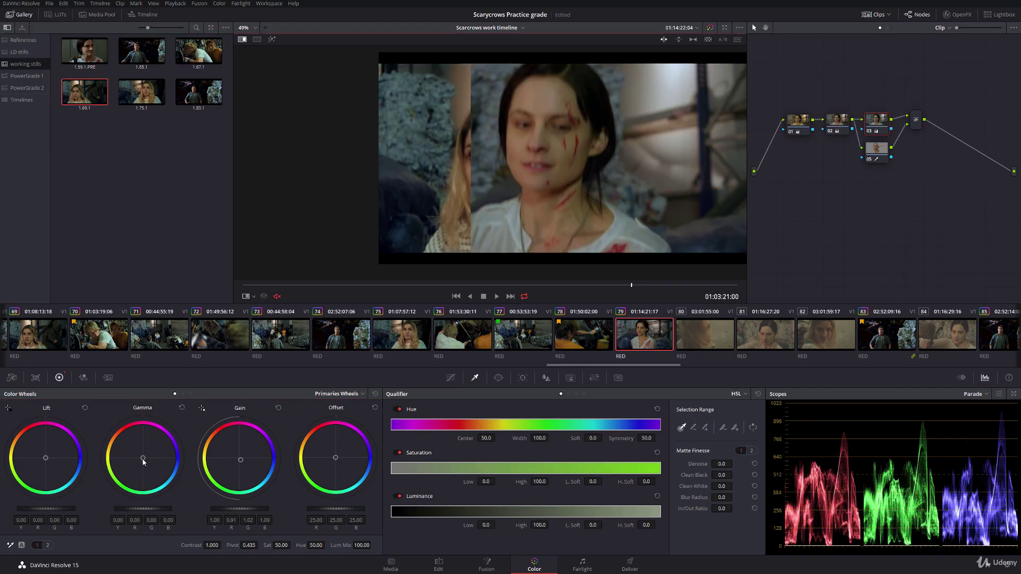
Set node 03's gamma to red -0.01, green 0.00, blue 0.01 and gain to 0.90, 1.03, 1.04 against the still, and turn off the wipe
drag(143, 463, 144, 460)
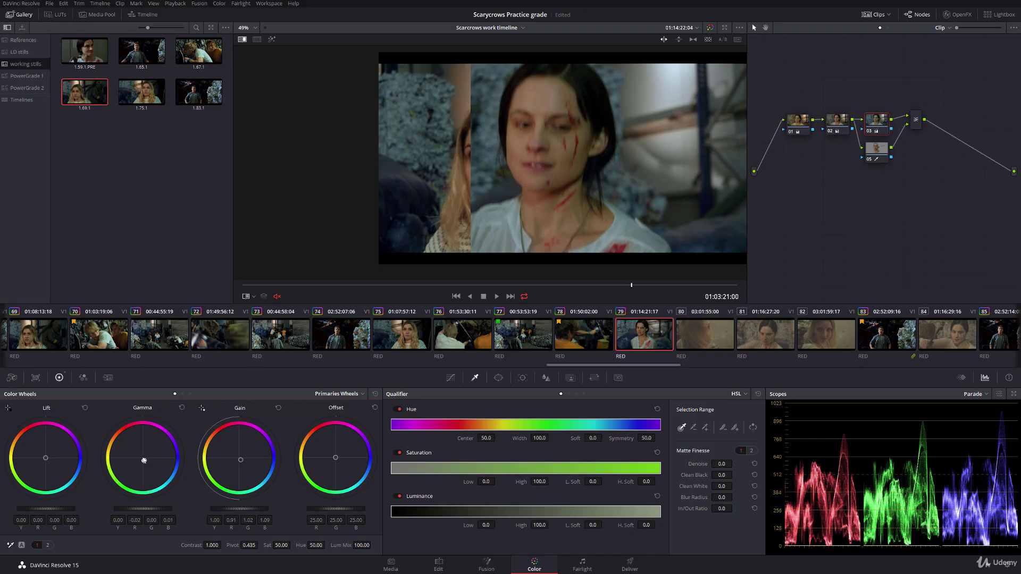
mouse_move(470, 152)
mouse_down()
mouse_move(420, 146)
mouse_move(472, 145)
mouse_move(457, 143)
mouse_up()
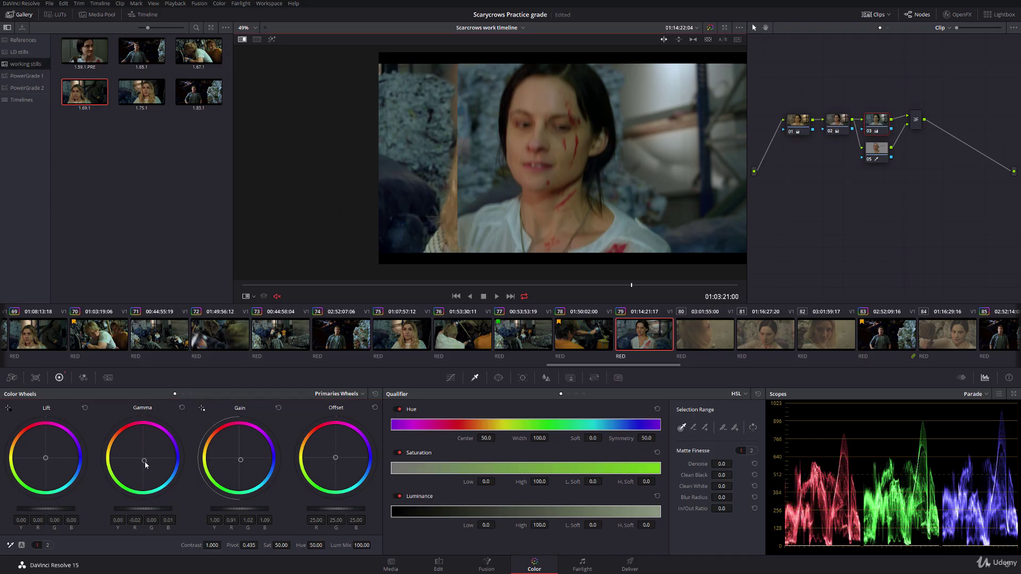
drag(145, 464, 144, 460)
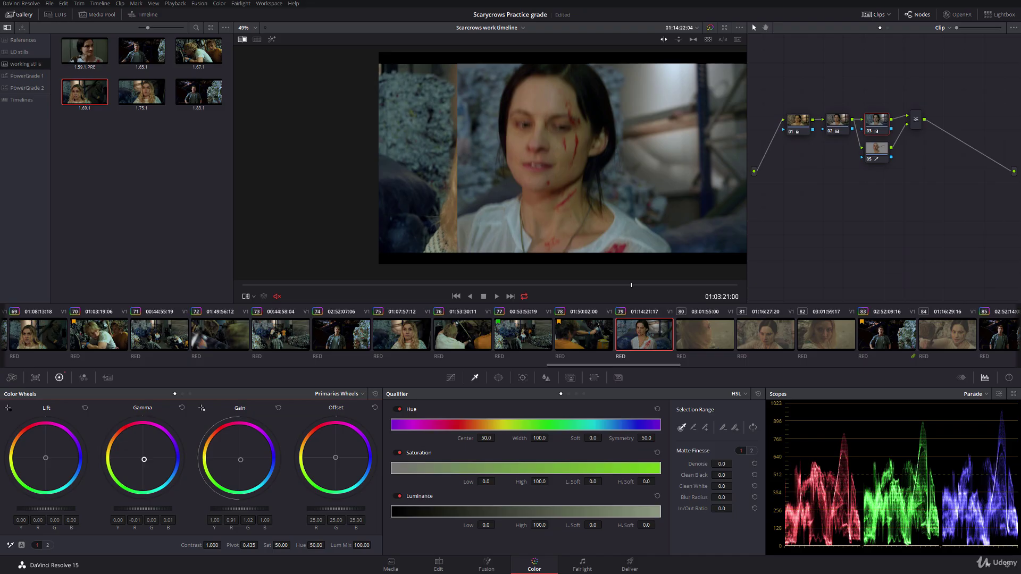
drag(240, 460, 240, 461)
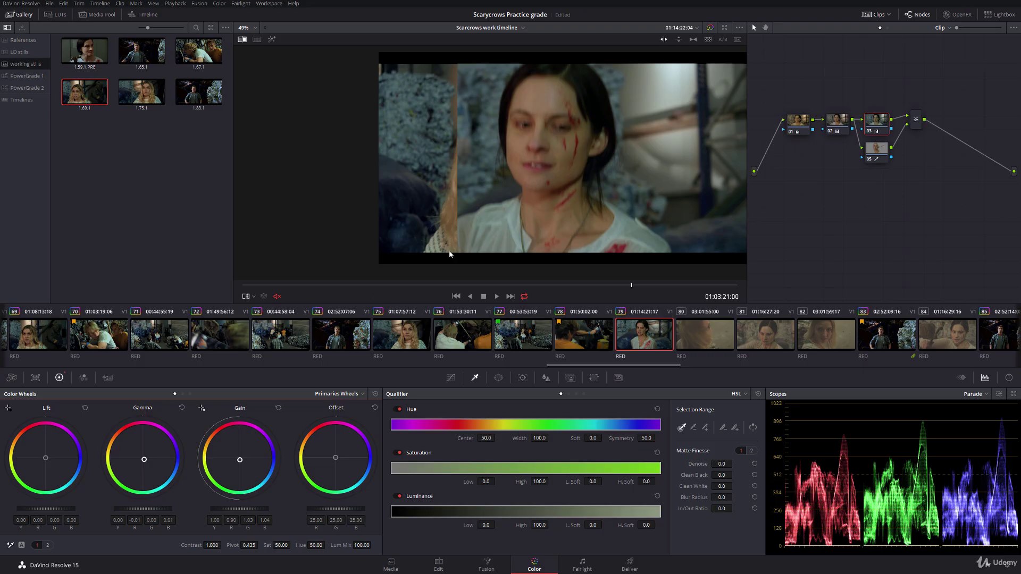
drag(457, 234, 432, 143)
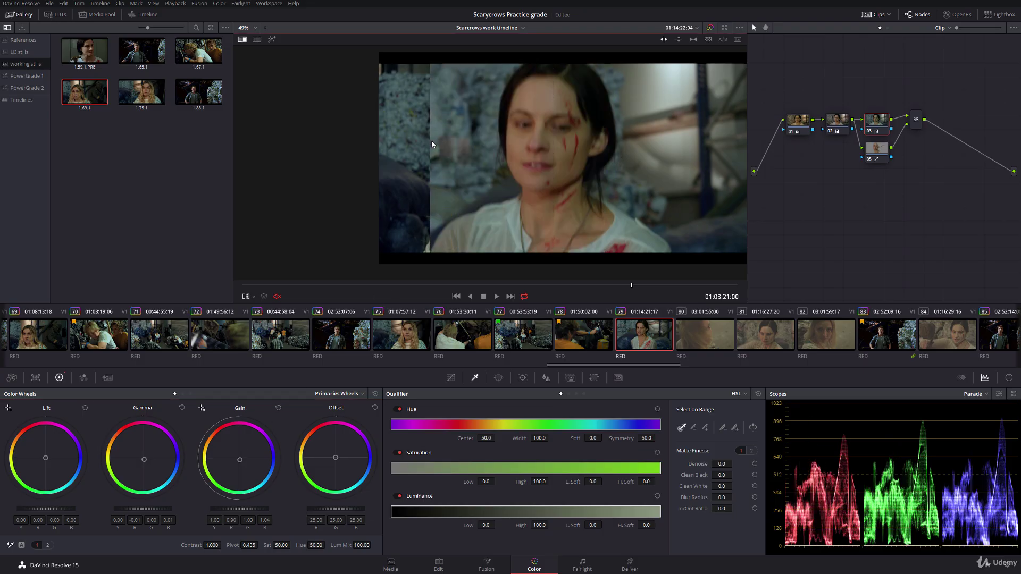
right_click(452, 133)
click(481, 184)
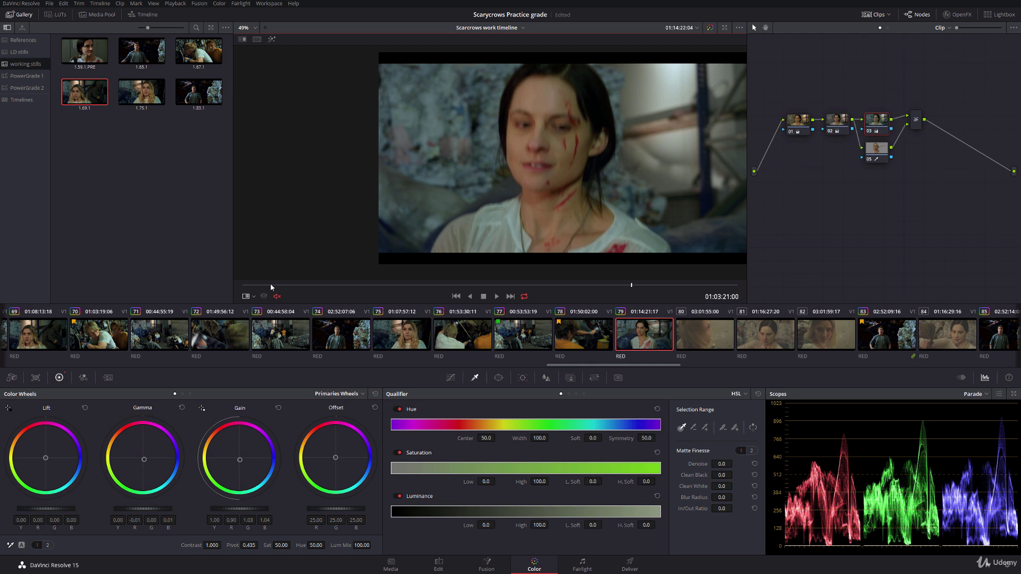
Go to the end of clip 79 and set node 05's saturation to 46.80
drag(273, 286, 783, 268)
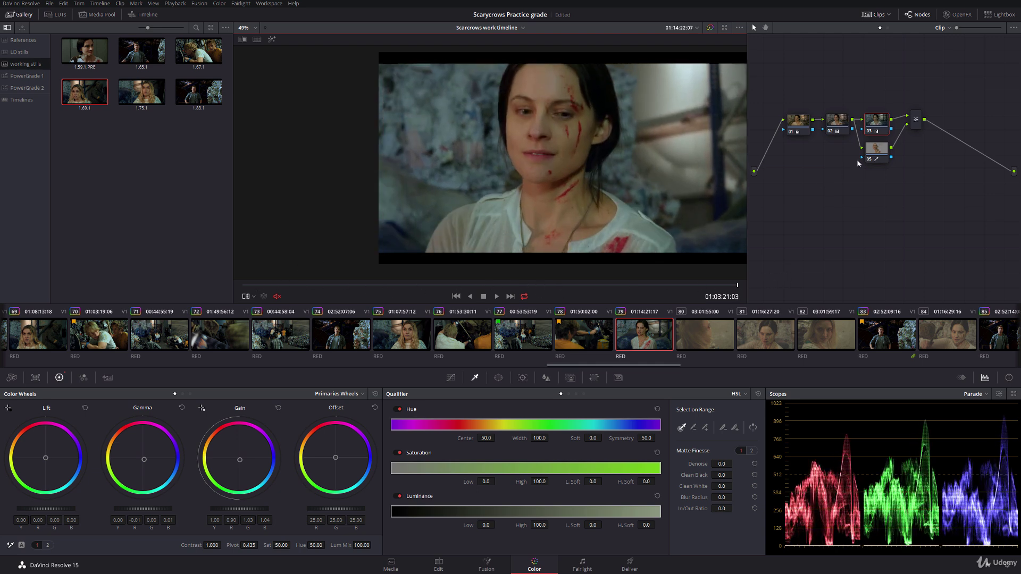
click(874, 150)
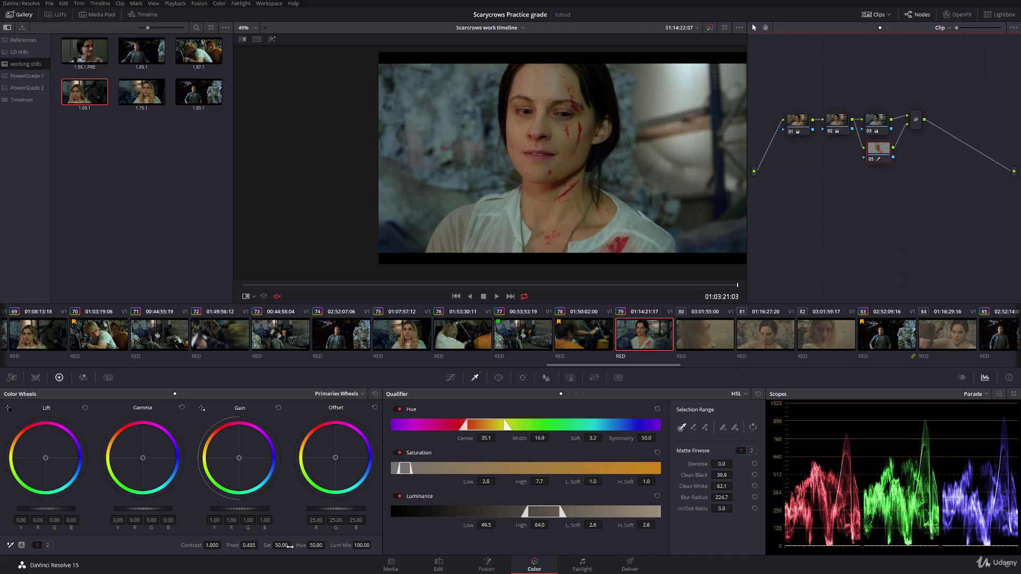
drag(281, 545, 274, 545)
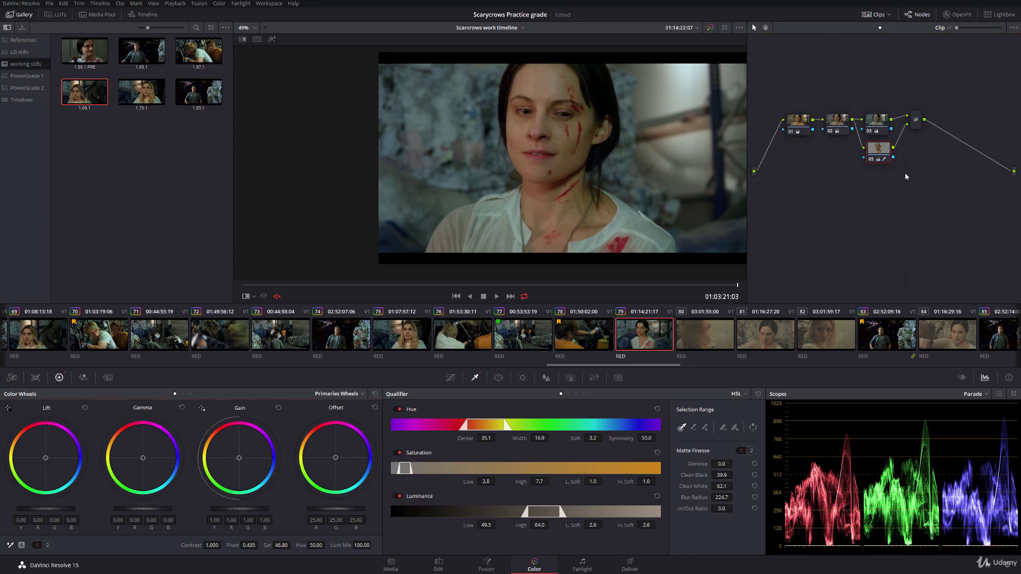
Add another parallel node below node 05, highlight its key and sample the blood stain on the woman's shirt
click(880, 146)
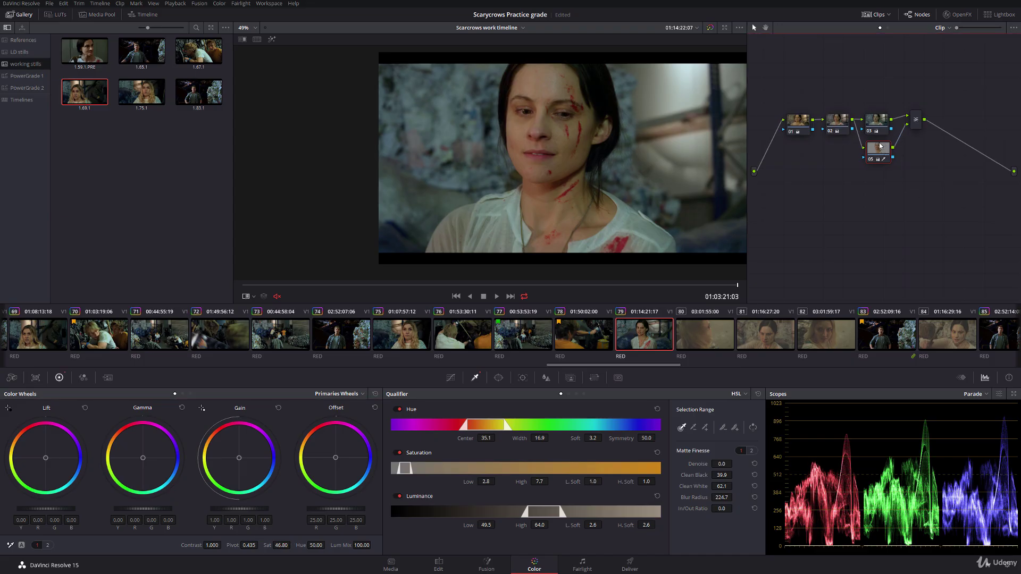
key(alt+l)
click(271, 39)
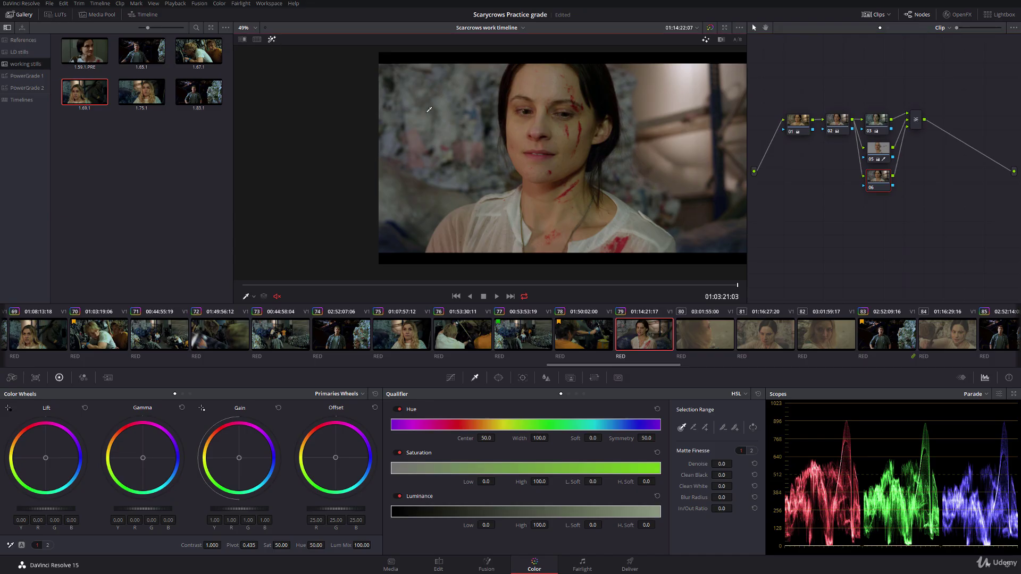
click(628, 240)
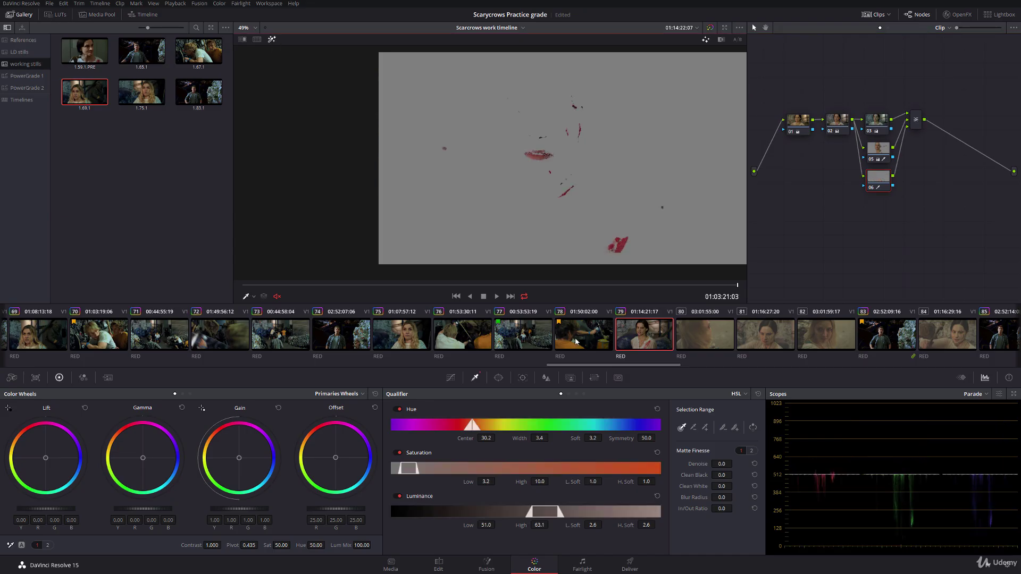
Refine the blood key to hue width 9.3, saturation low 3.0, luminance high 64.3, clean black 7.9, clean white 10.6, blur radius 13.6, and hide the highlight
drag(539, 438, 550, 437)
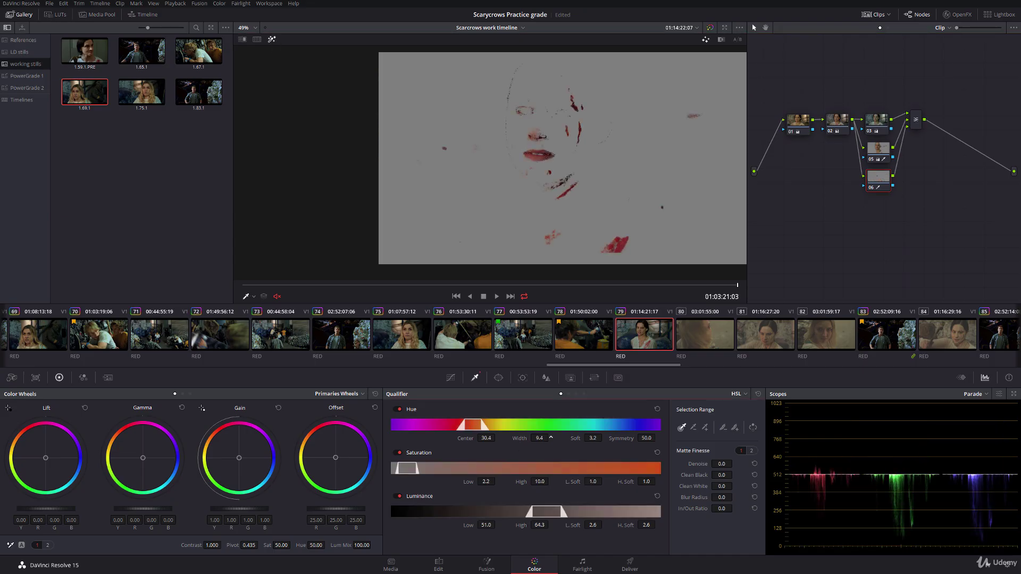
drag(485, 481, 498, 481)
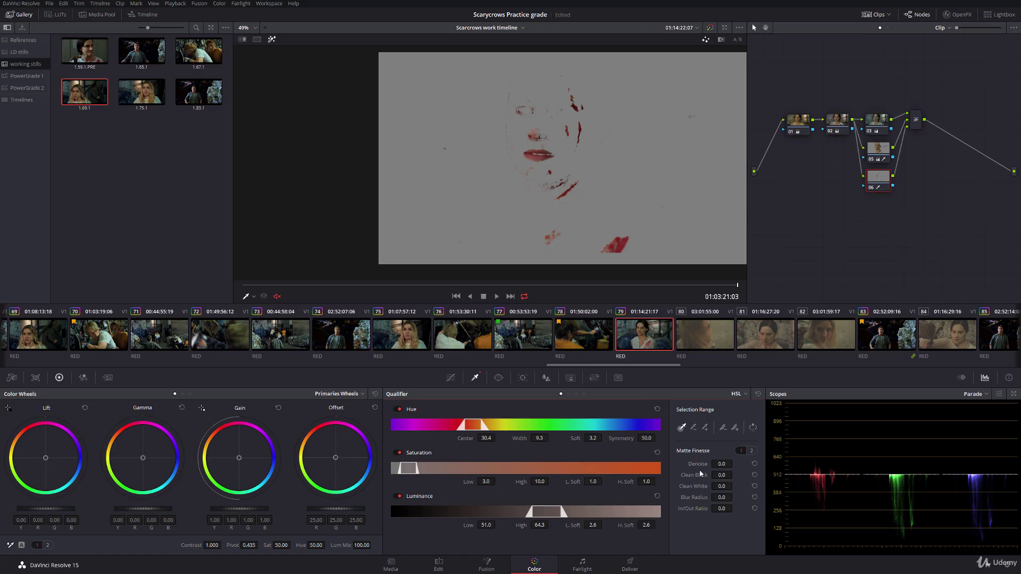
drag(701, 473, 739, 498)
click(272, 39)
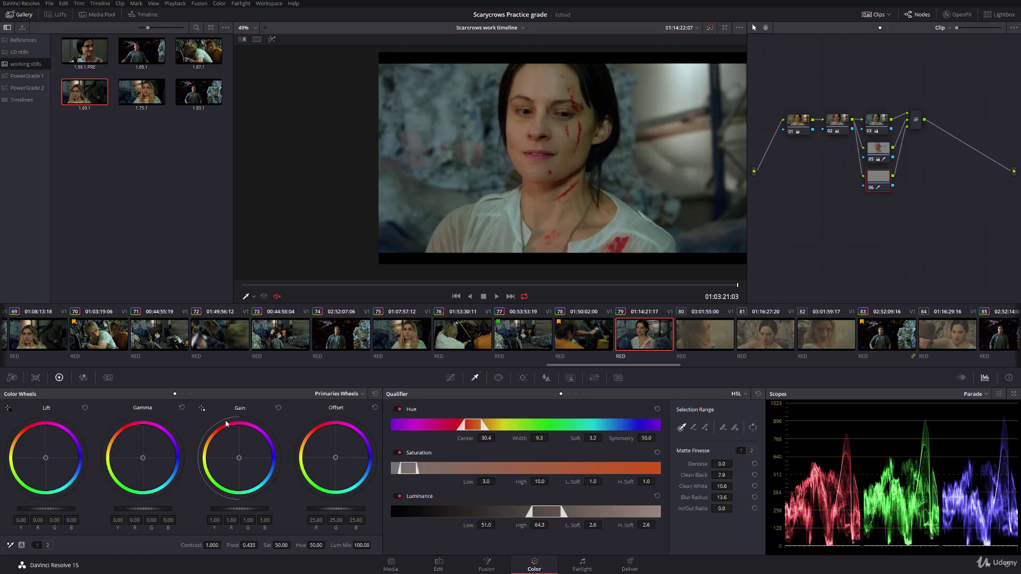
Set node 06's master gamma to -0.05 and its saturation to 40.20
drag(167, 511, 163, 511)
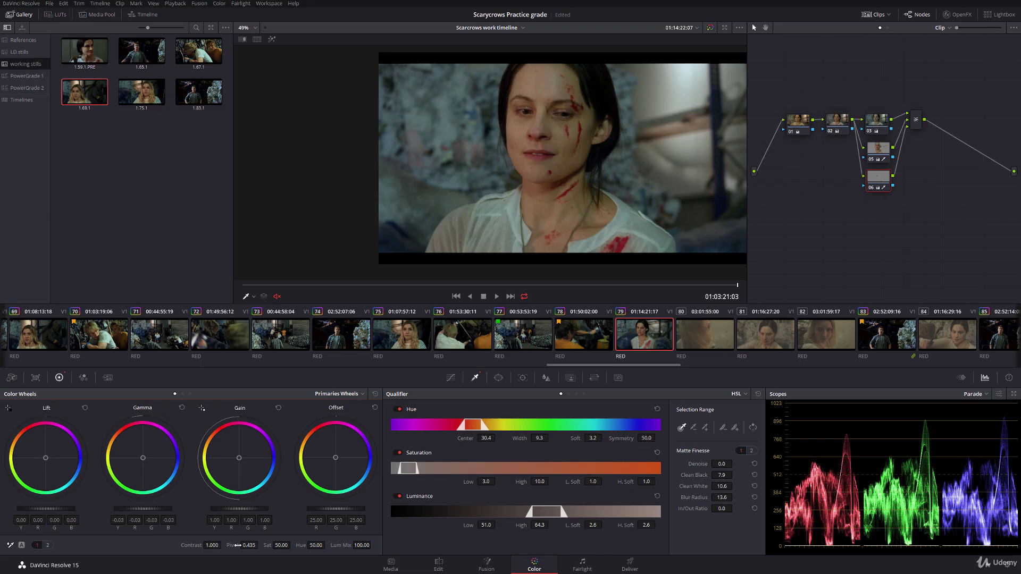
drag(281, 545, 292, 545)
Tighten node 06's blood key to saturation low 5.1, luminance low 52.5 and high 57.7, blur radius 21.6, checking it against the highlight
click(271, 39)
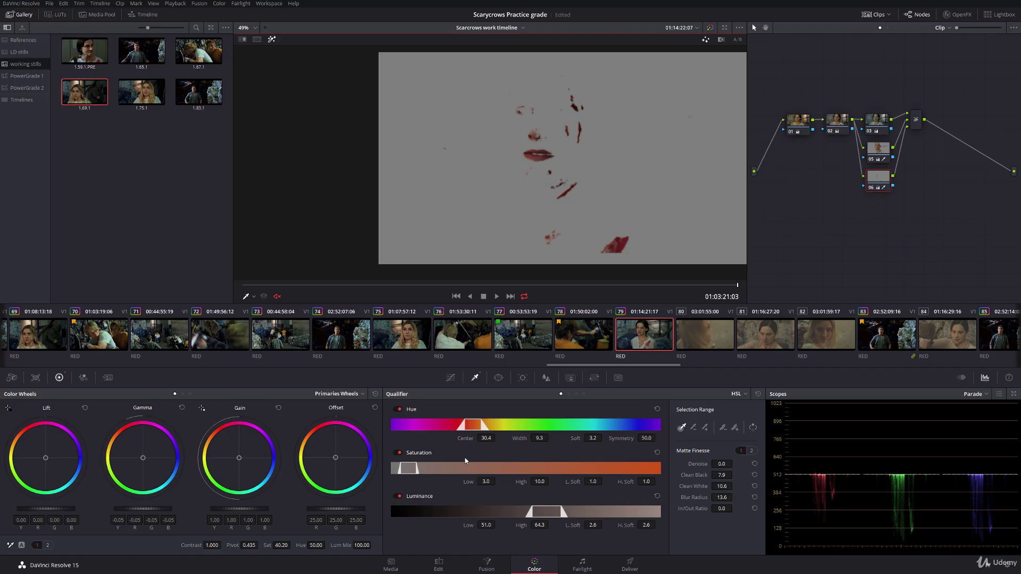
drag(468, 481, 497, 481)
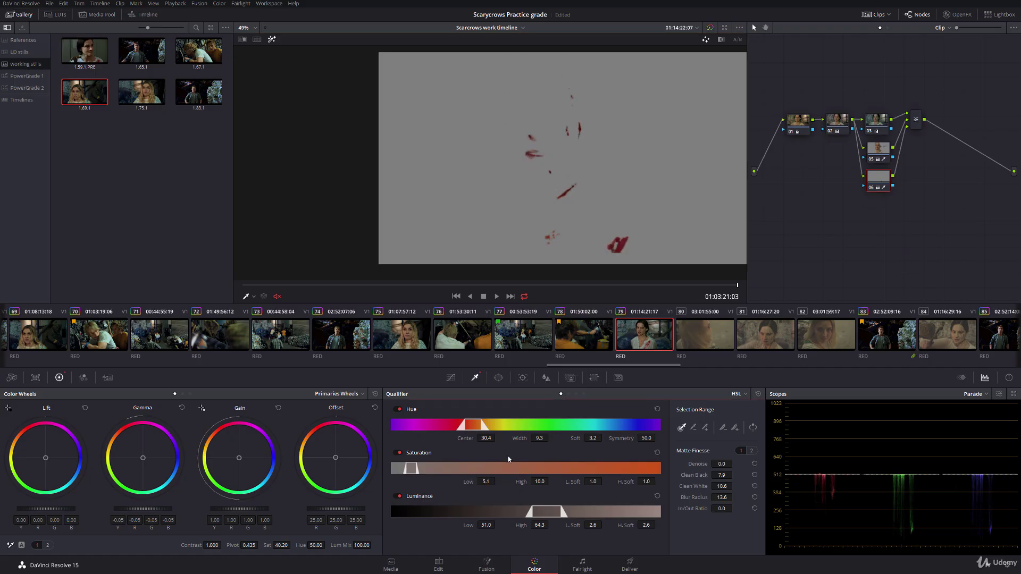
drag(470, 525, 574, 522)
click(273, 40)
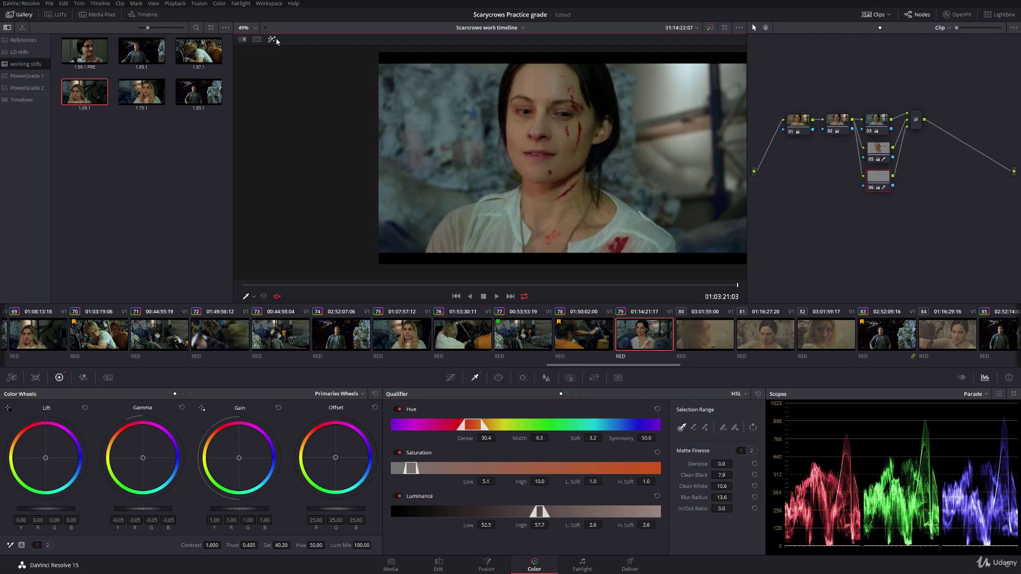
click(276, 40)
click(273, 40)
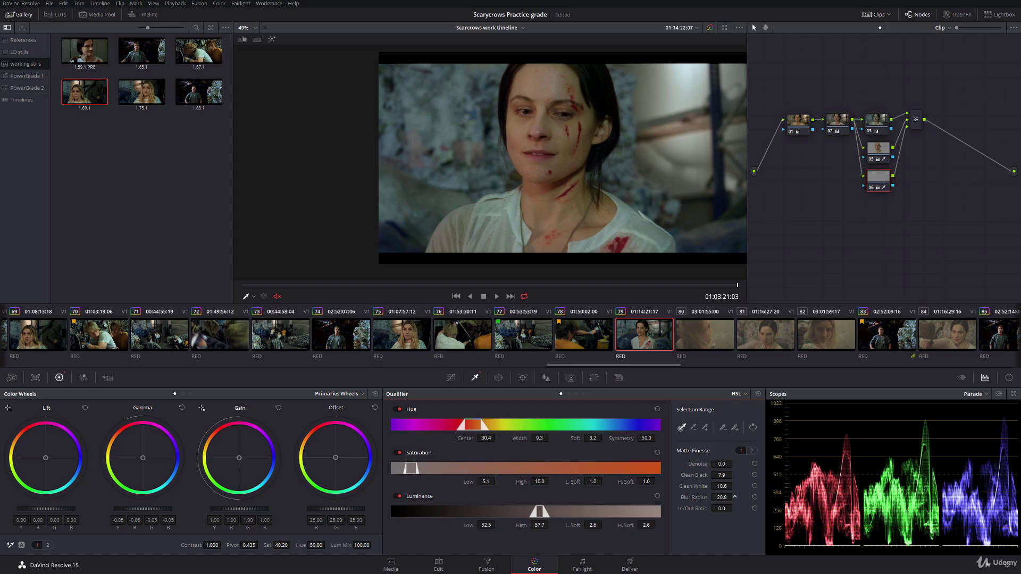
Flag clip 79 in the same colour as clip 78 and grab a still of its grade into the working stills
right_click(651, 336)
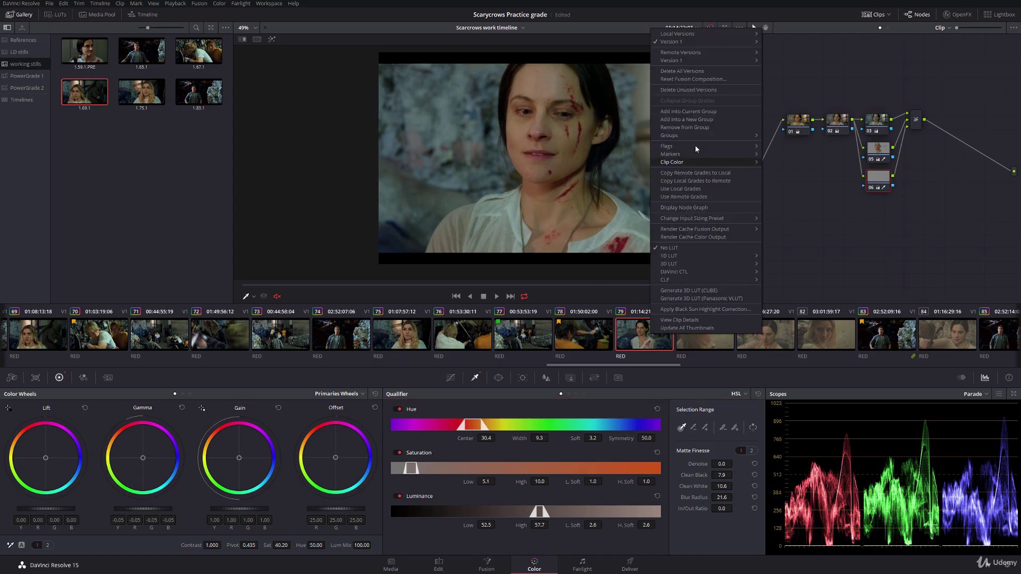
key(Escape)
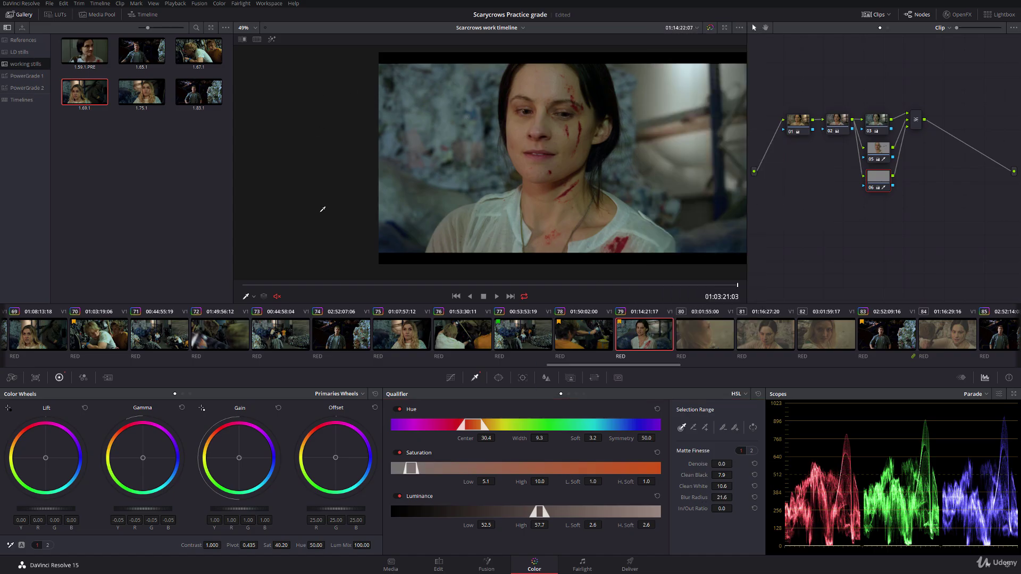
key(space)
right_click(561, 160)
click(579, 172)
Reset all grades and nodes on clip 79, and add clips 79, 81, 84, 90 and 91 into a new group named Actress CU 2
right_click(856, 216)
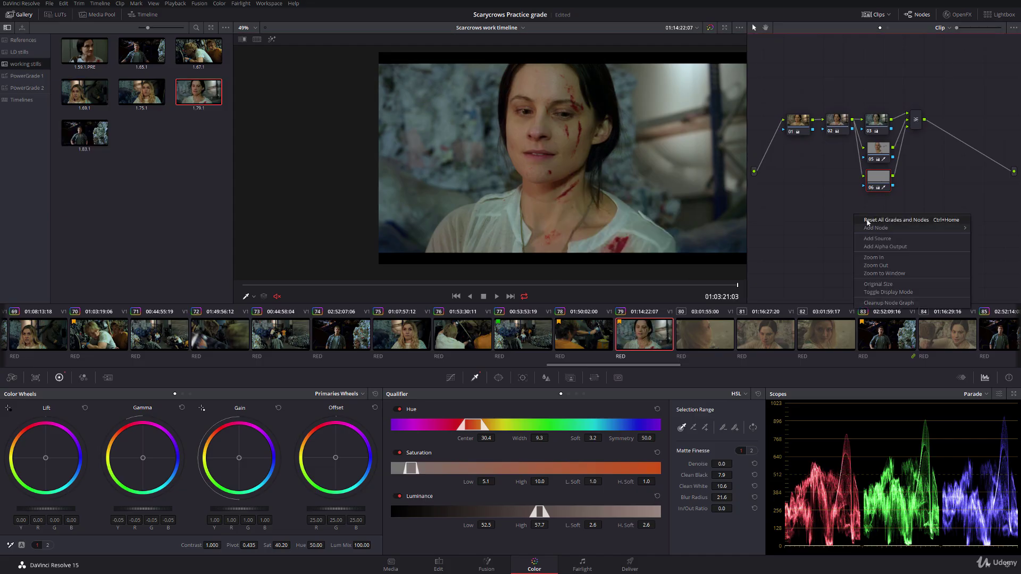
click(867, 221)
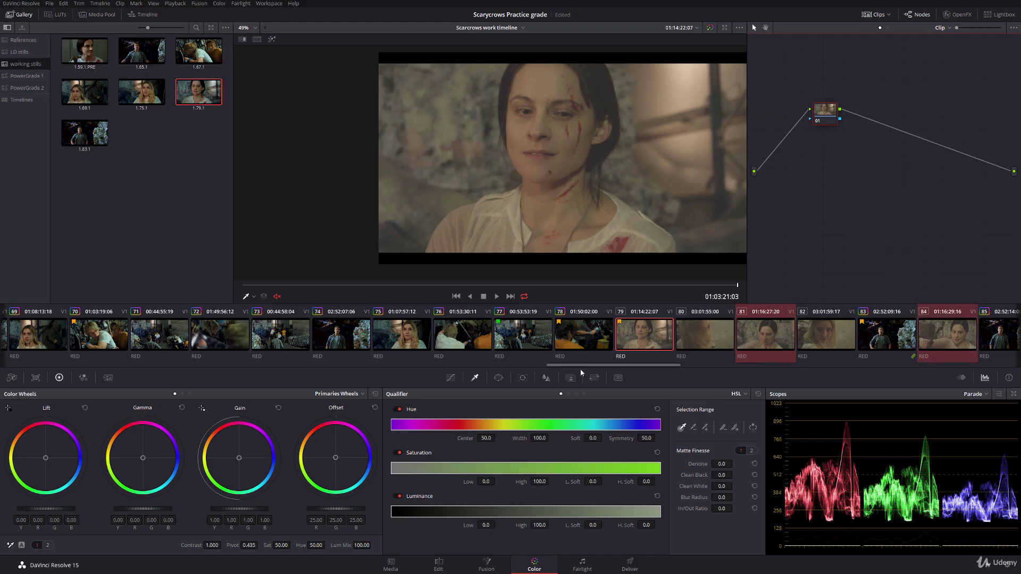
drag(629, 366, 685, 362)
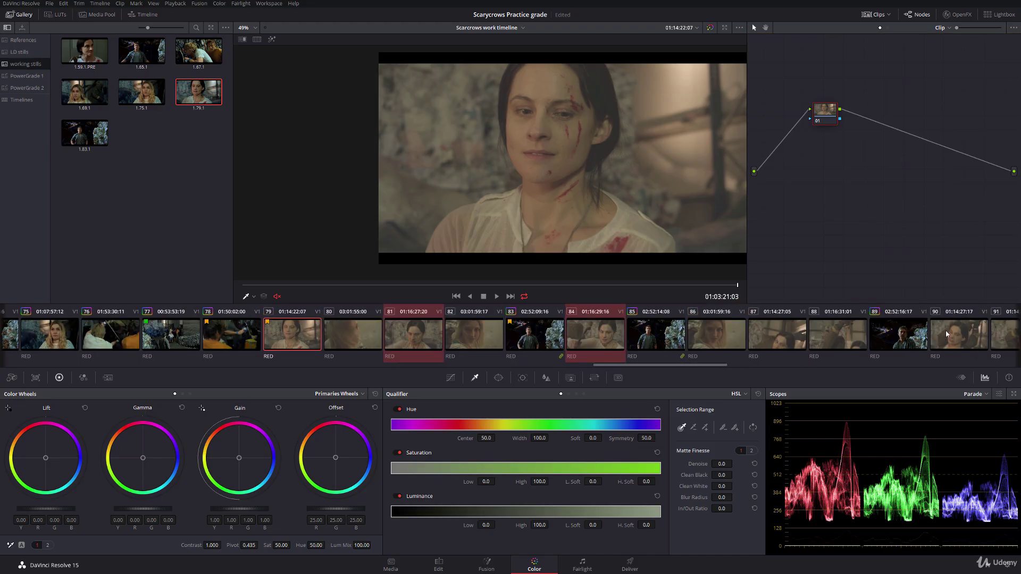
drag(716, 366, 753, 366)
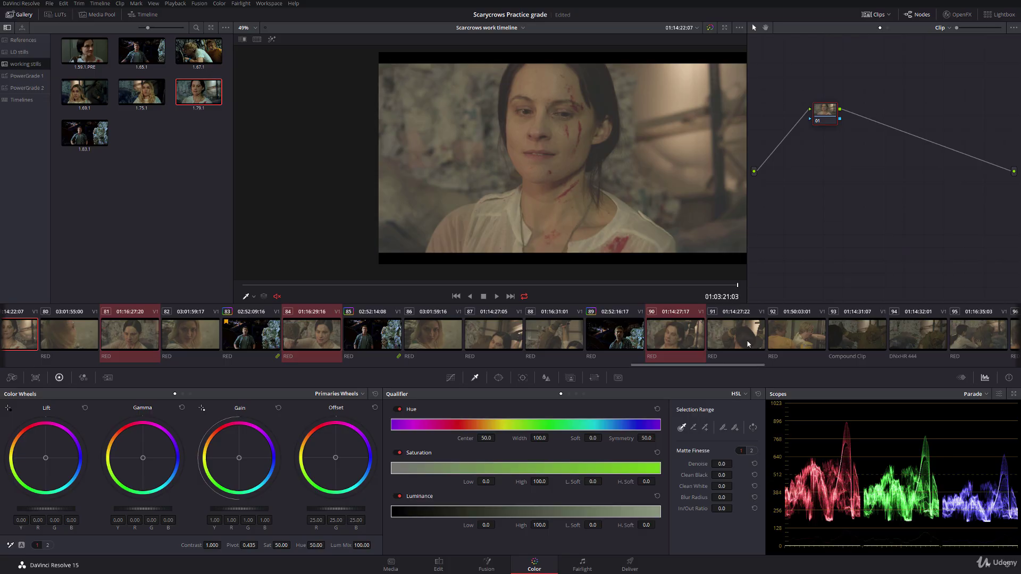
right_click(745, 346)
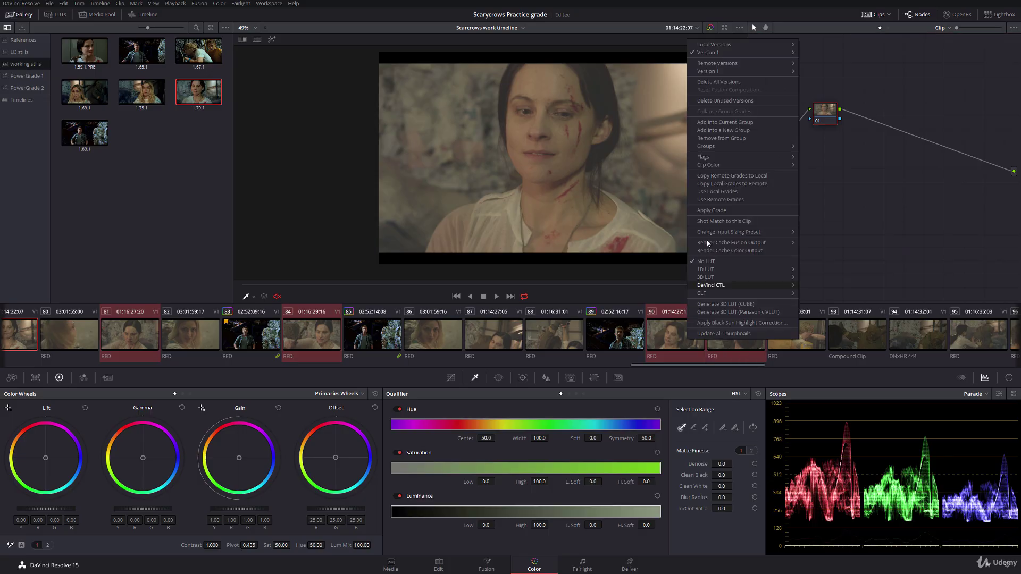
mouse_move(734, 158)
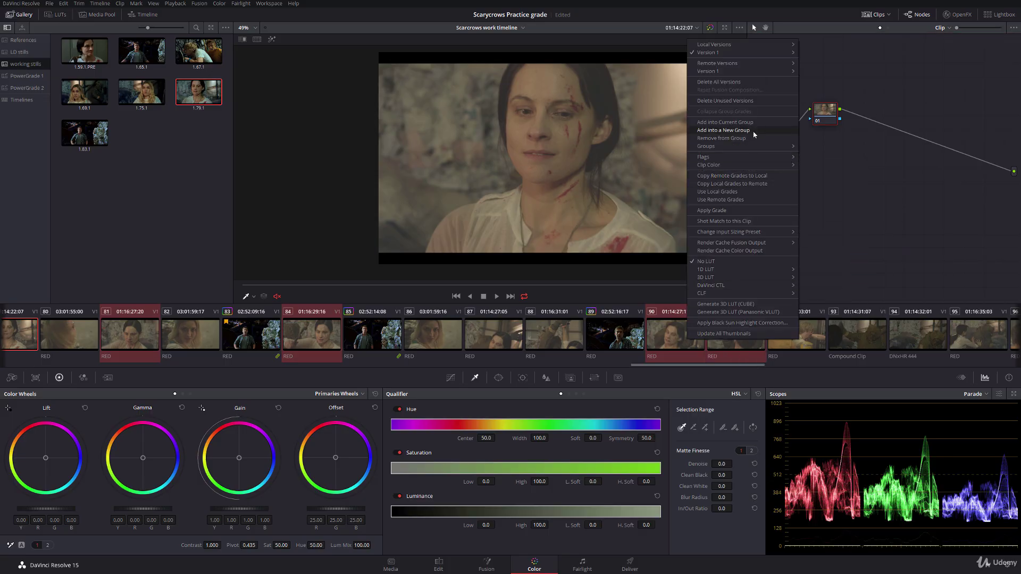
click(722, 130)
text(Ac)
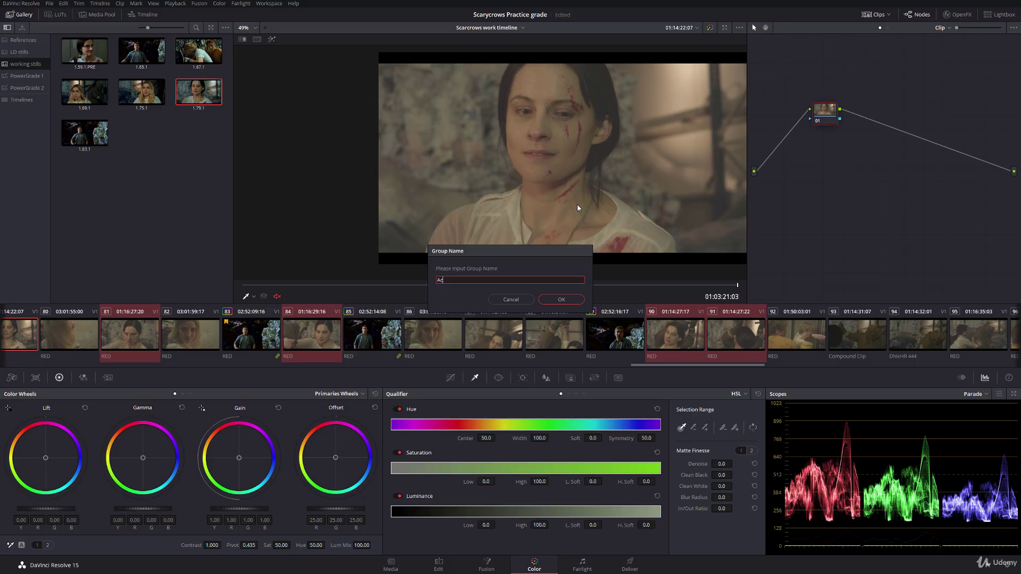
text(tress CU 2)
click(568, 296)
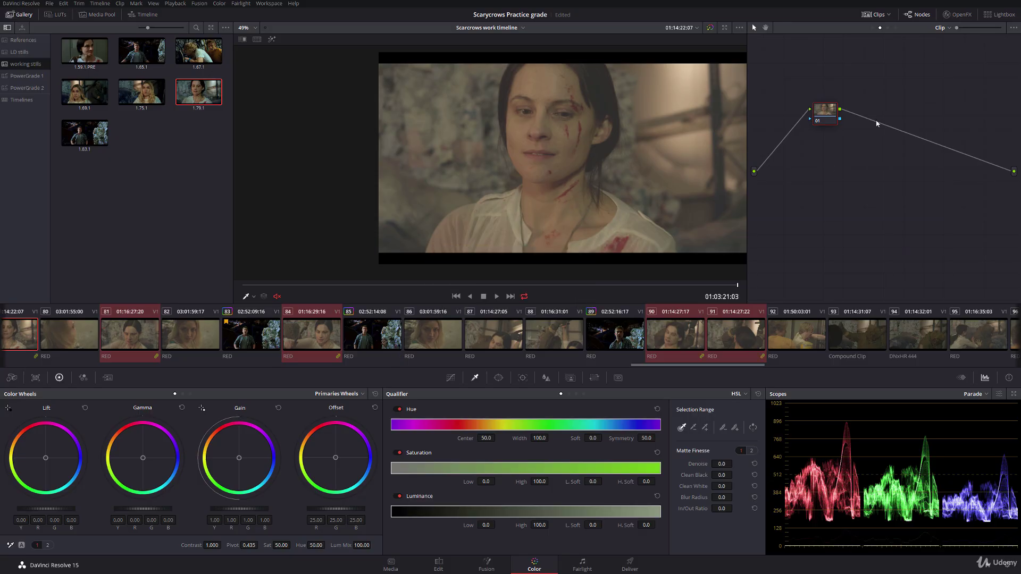
Apply the grade of still 1.79.1 at the Group Pre-Clip level and check it on clips 90 and 91
middle_click(209, 99)
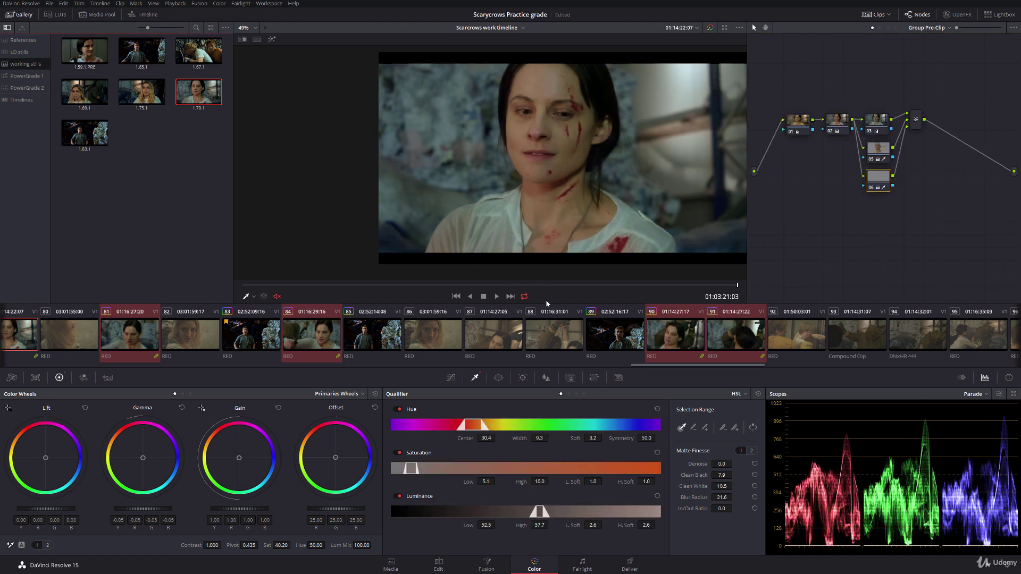
click(664, 336)
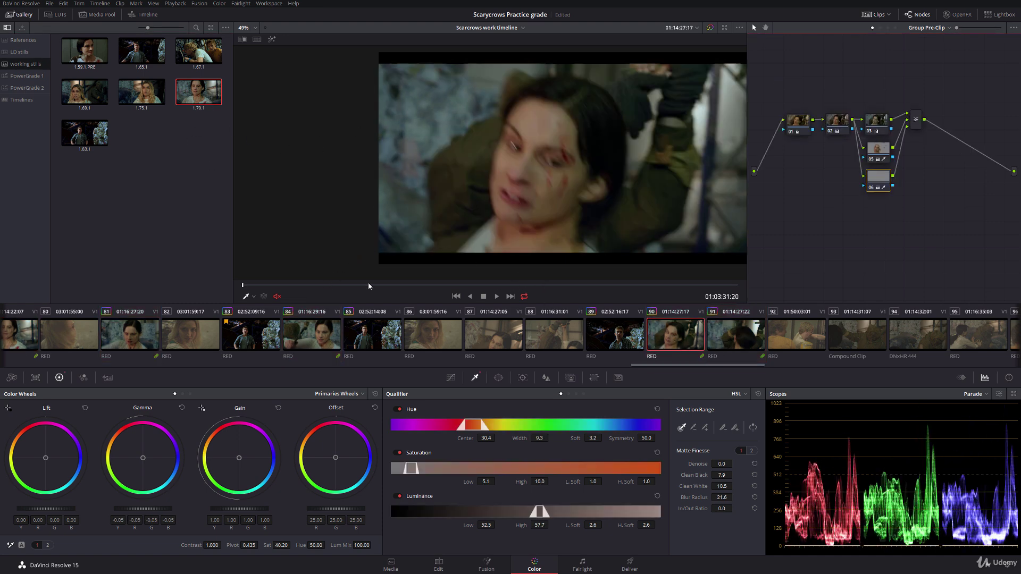
drag(368, 283, 849, 264)
click(735, 333)
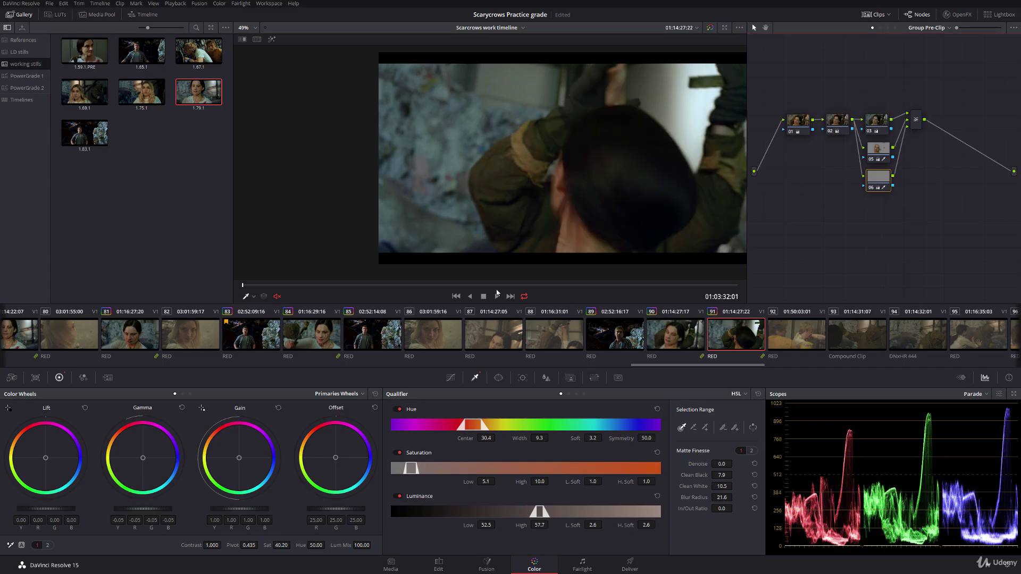
scroll(557, 363, up, 3)
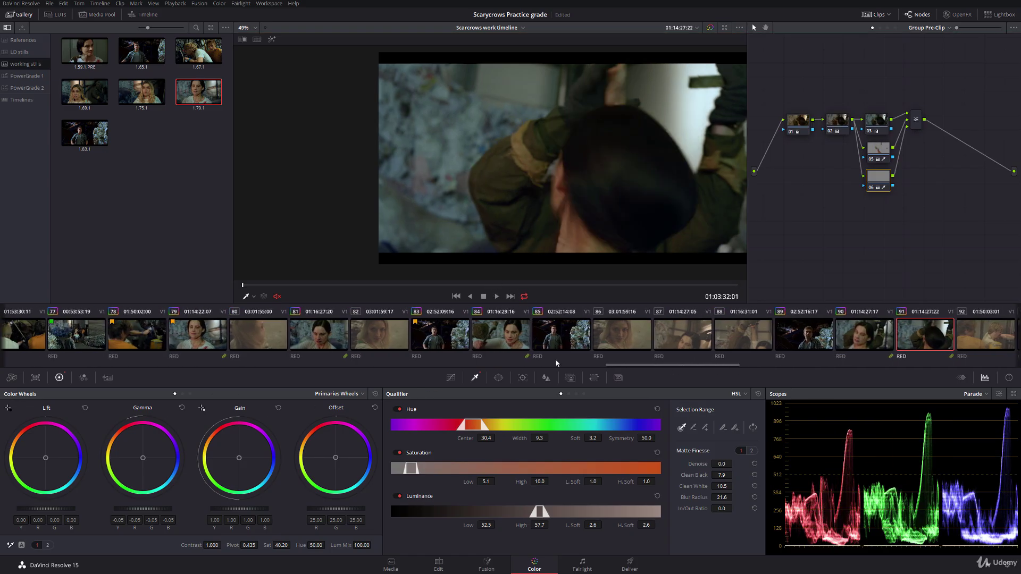
click(437, 338)
Go to clip 81, select group node 05 and highlight its skin key
click(341, 342)
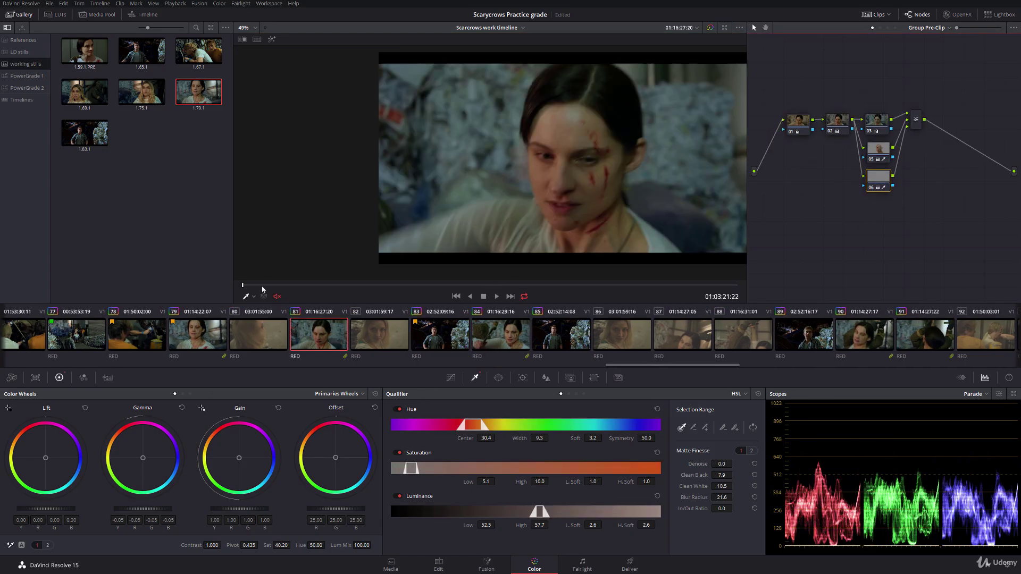
click(878, 149)
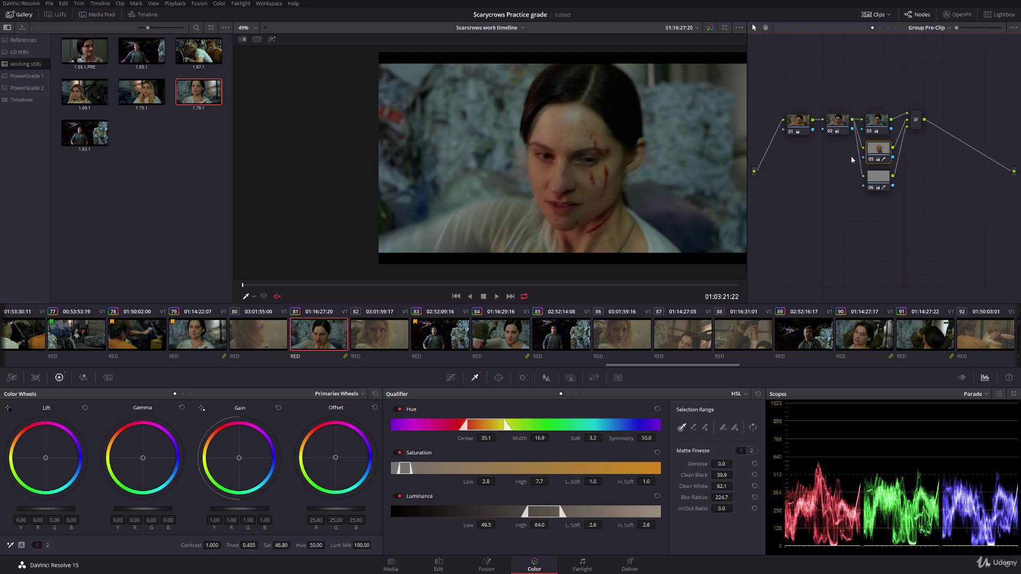
click(271, 38)
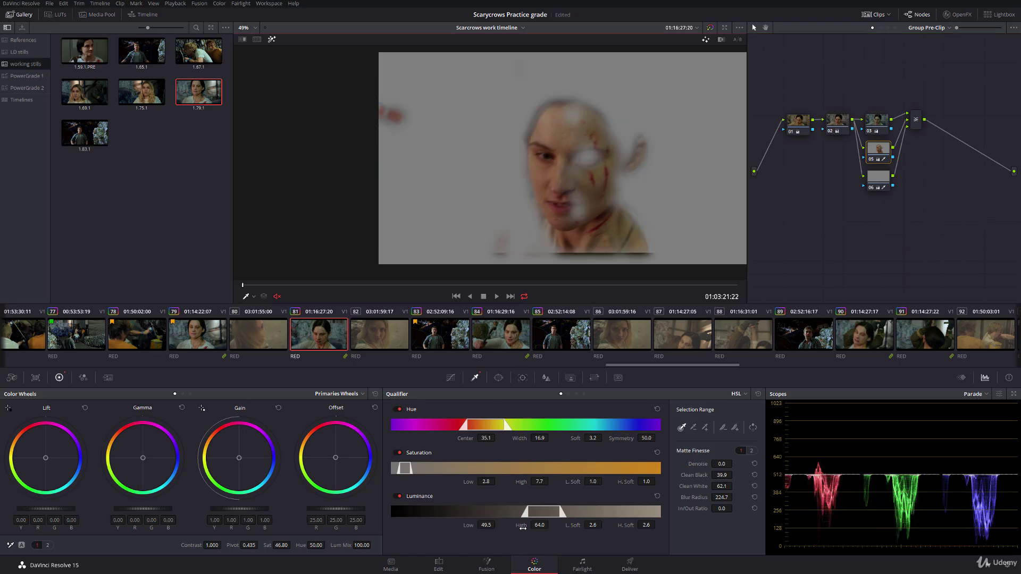
Try widening node 05's key to hue width 18.3, saturation high 11.2 and luminance high 69.2
drag(523, 527, 530, 482)
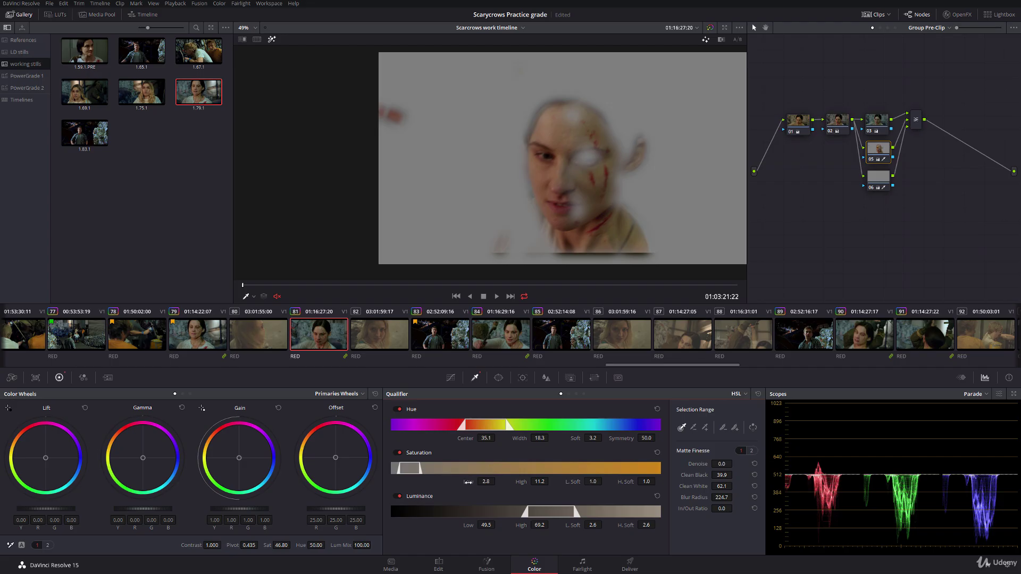
mouse_move(468, 481)
mouse_down()
mouse_move(497, 481)
mouse_move(464, 482)
mouse_up()
drag(430, 189, 617, 237)
Set node 05's matte finesse to 29 closing iterations and white clip 74.9, and hide the highlight
click(752, 451)
drag(723, 497, 735, 486)
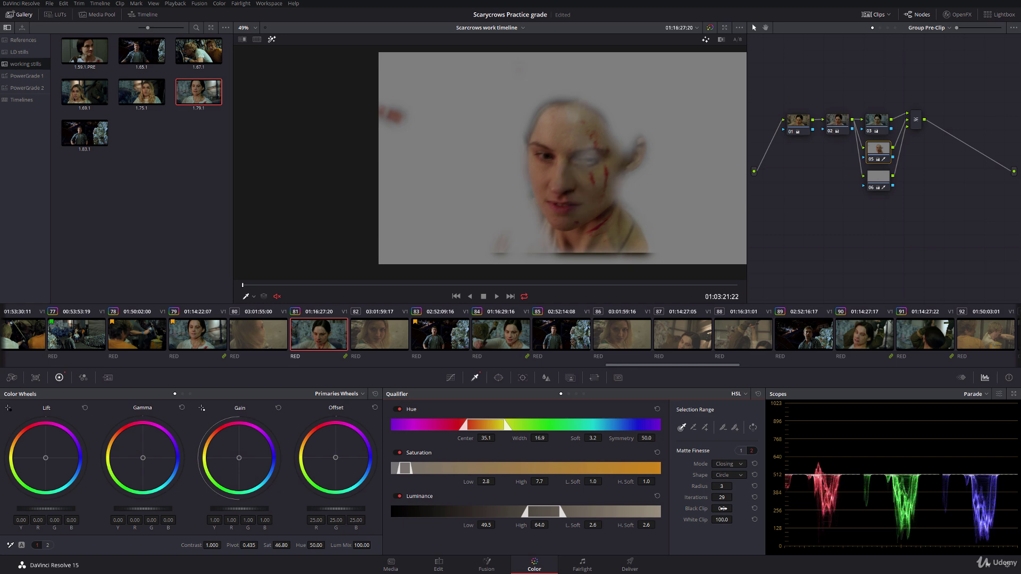
drag(723, 520, 735, 520)
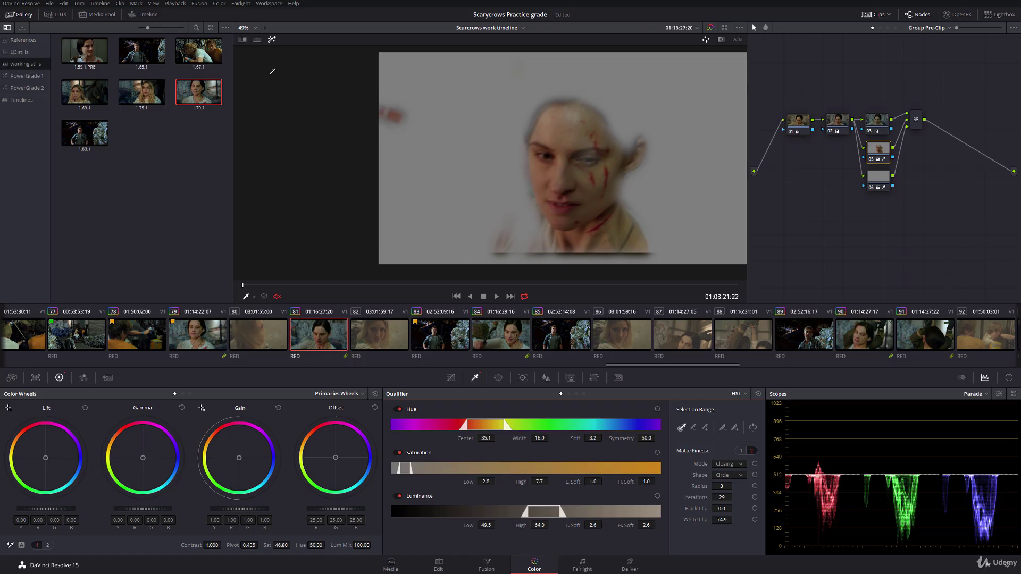
click(272, 41)
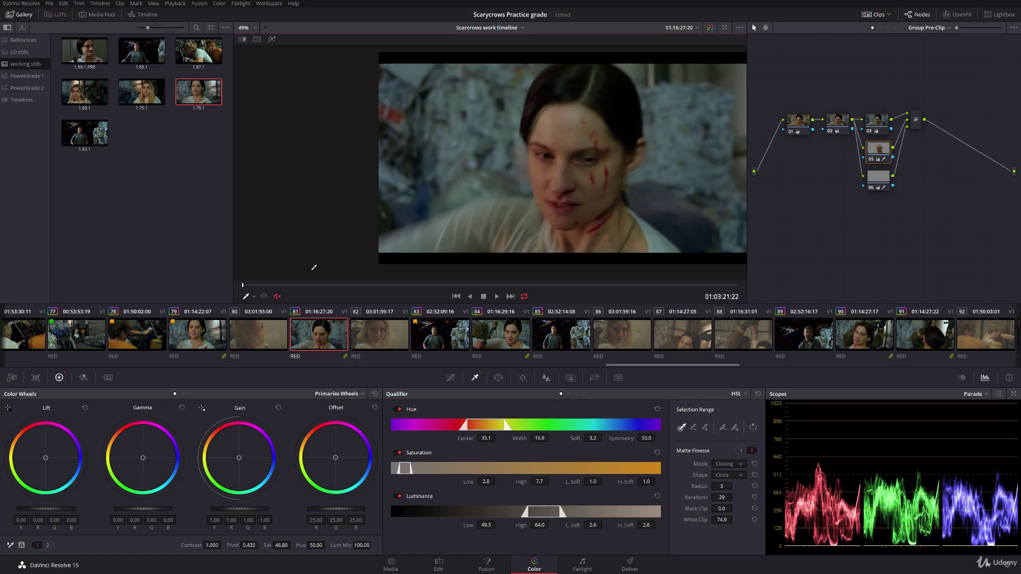
Play clip 81 to check the grade, and view clip 90 in Qualifier mode with the first matte finesse page shown
key(space)
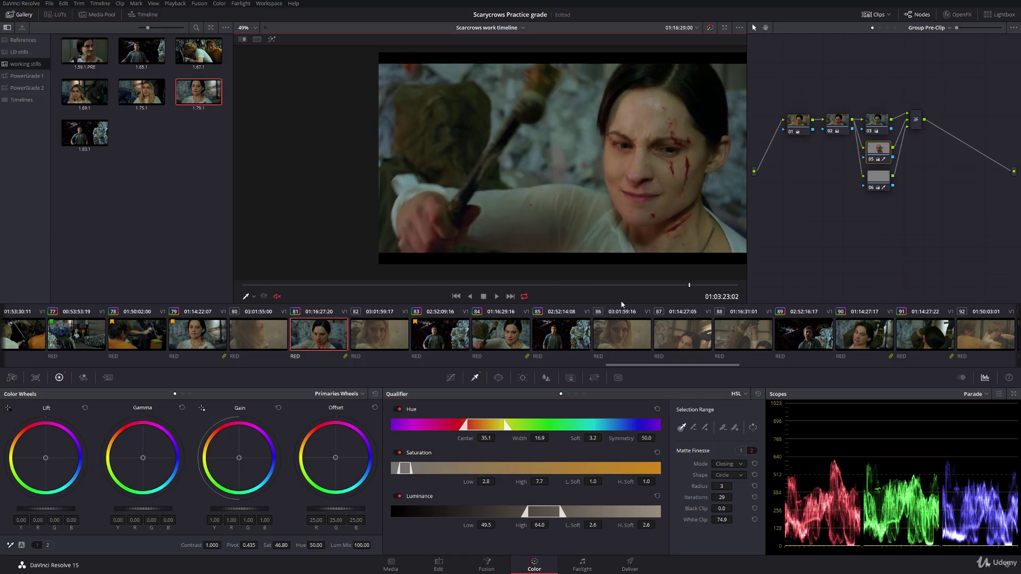
click(869, 343)
click(253, 296)
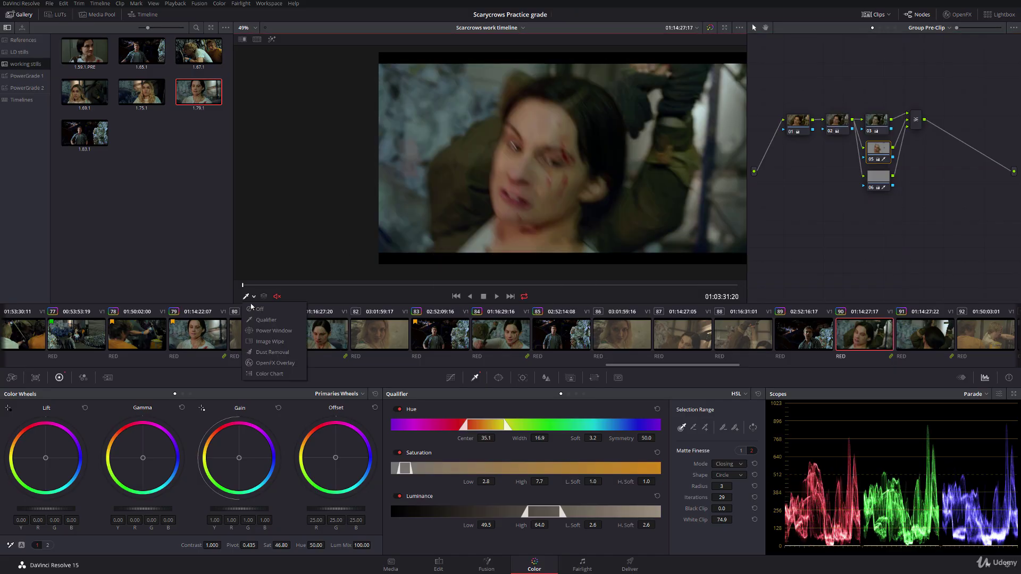
click(266, 323)
click(740, 452)
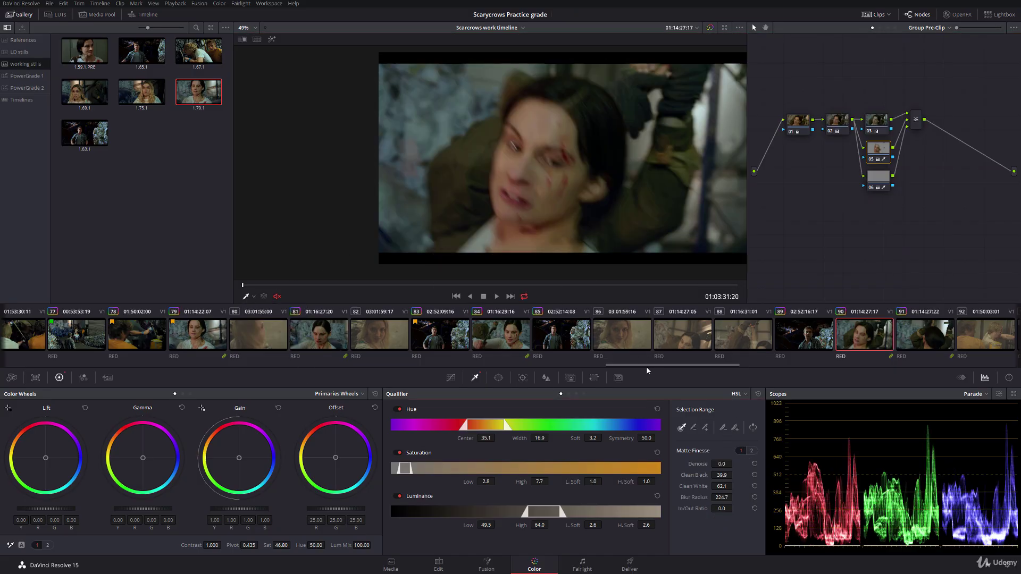
Go to ungraded clip 82 of the blonde woman and apply the grade of still 1.79.1 to it
drag(607, 365, 584, 366)
click(418, 340)
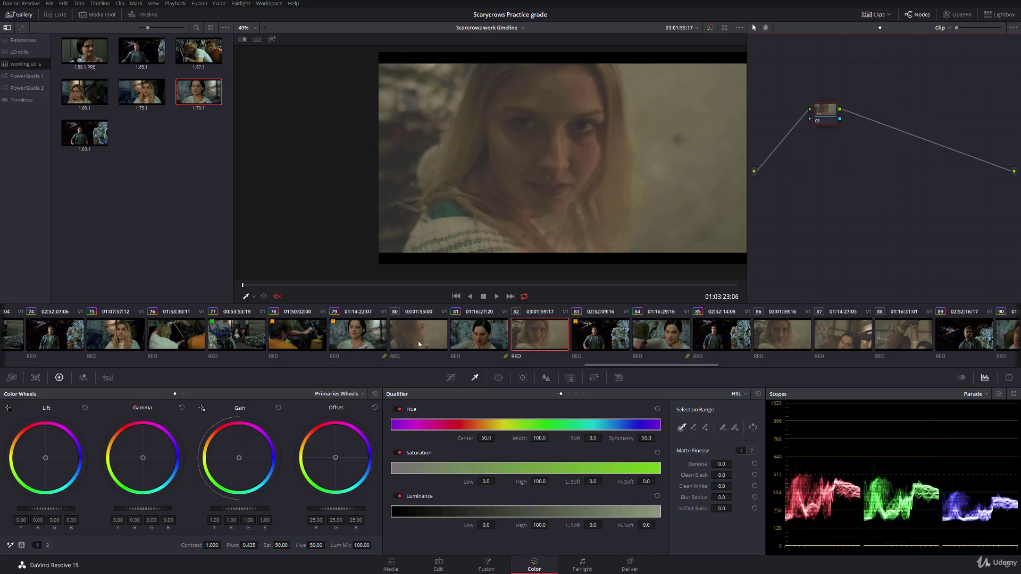
click(530, 333)
mouse_move(157, 96)
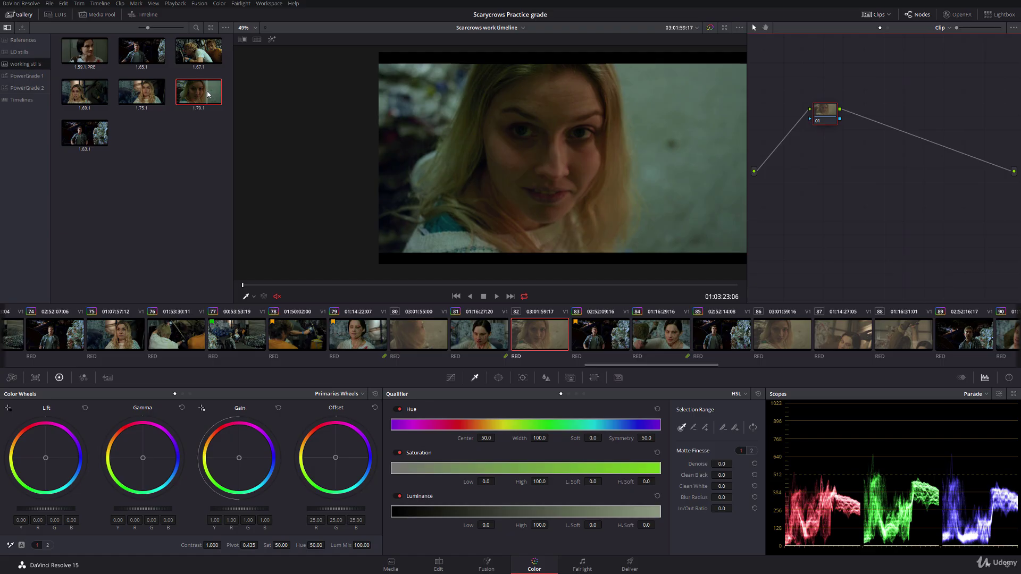
double_click(208, 95)
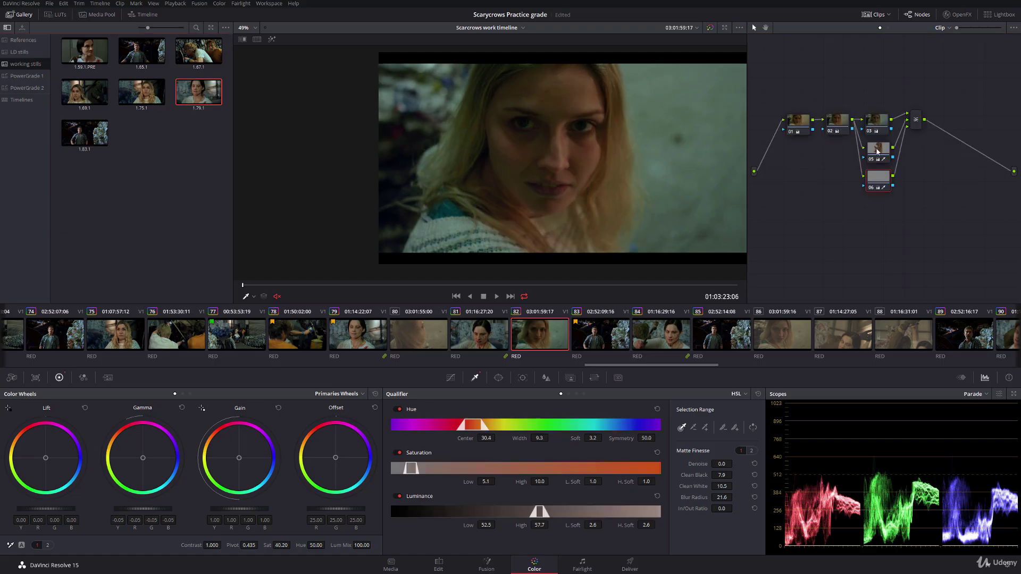
Refine node 05's key on clip 82 with the highlight shown: saturation low 0.4, blur radius 189.3 and 14 closing iterations
click(272, 39)
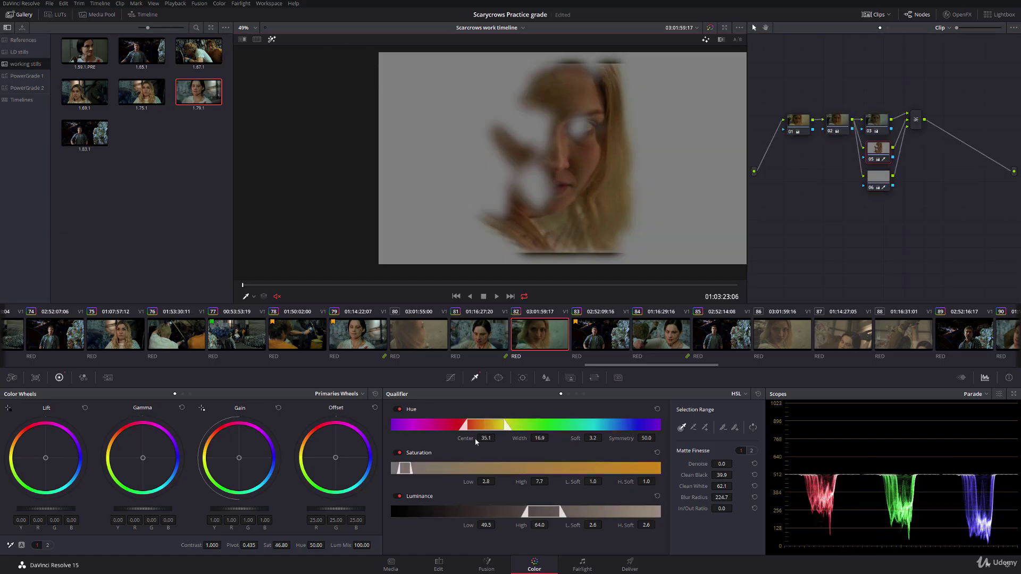
drag(481, 482, 472, 482)
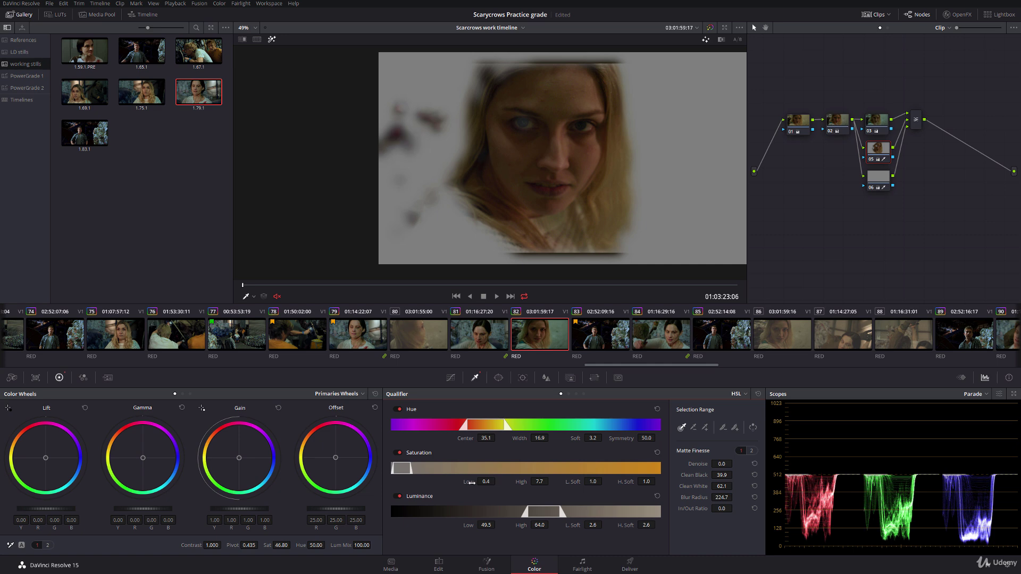
mouse_move(700, 496)
mouse_down()
mouse_move(671, 497)
mouse_move(684, 496)
mouse_up()
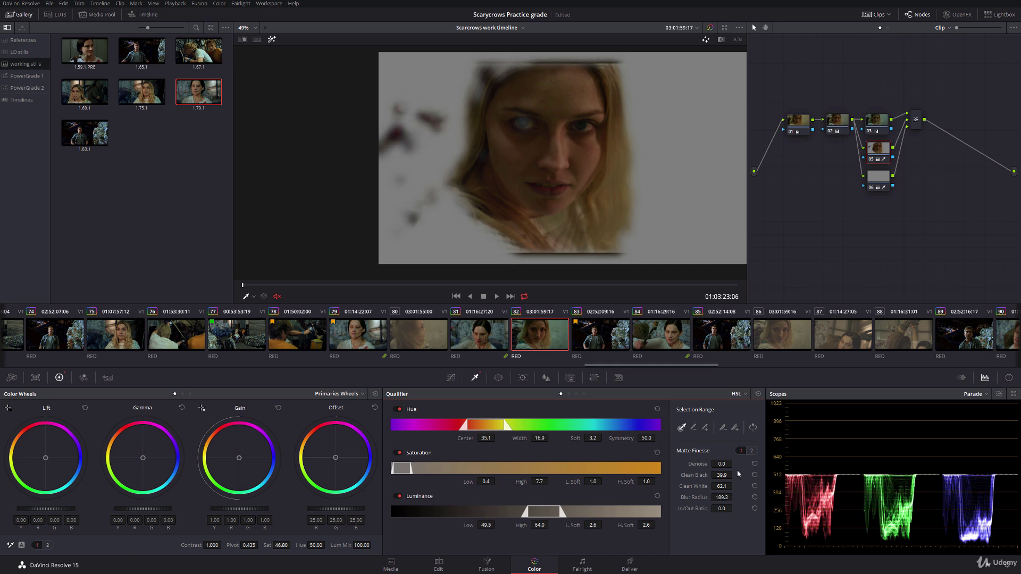
click(751, 451)
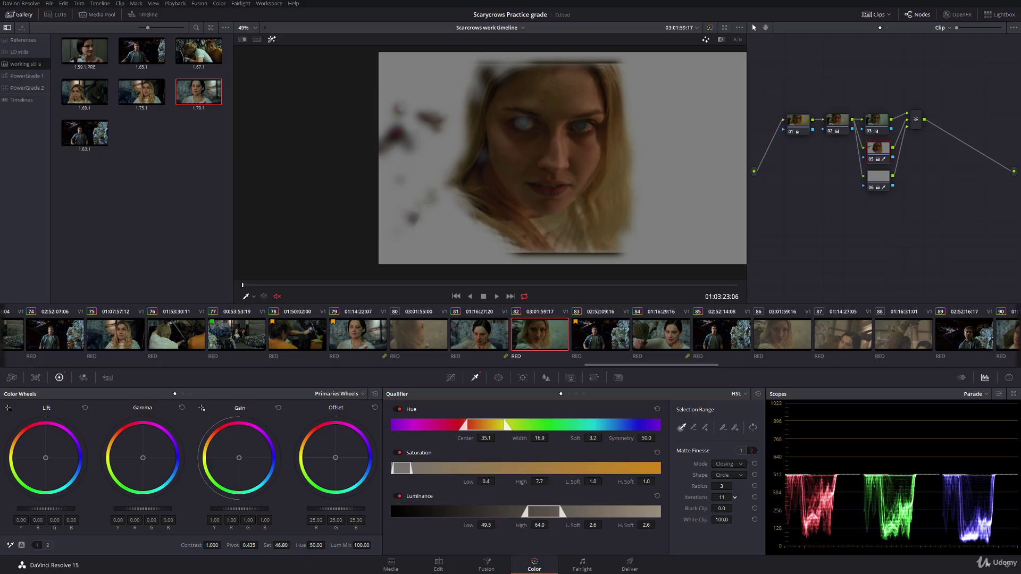
drag(735, 497, 735, 497)
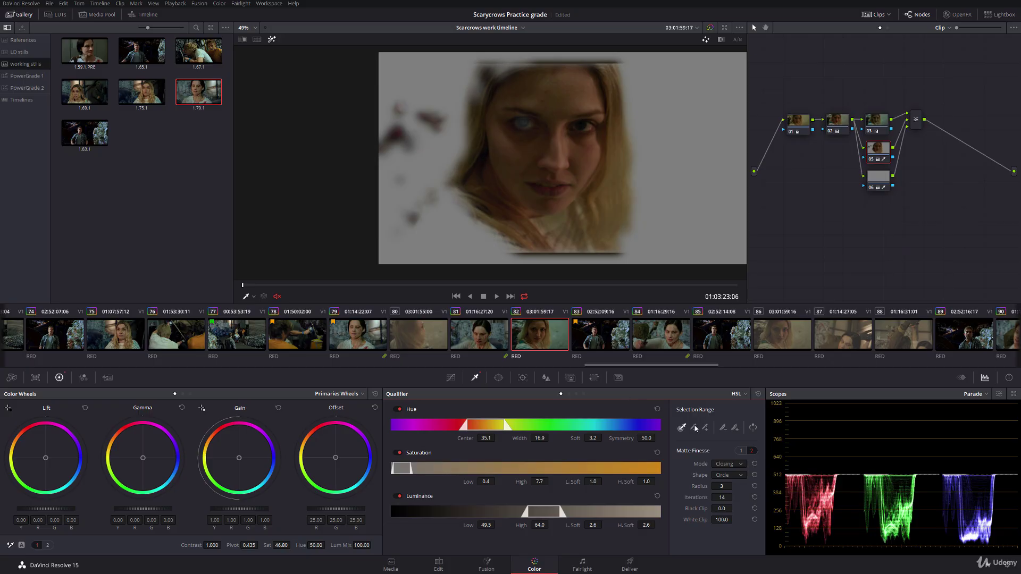
click(739, 451)
click(272, 40)
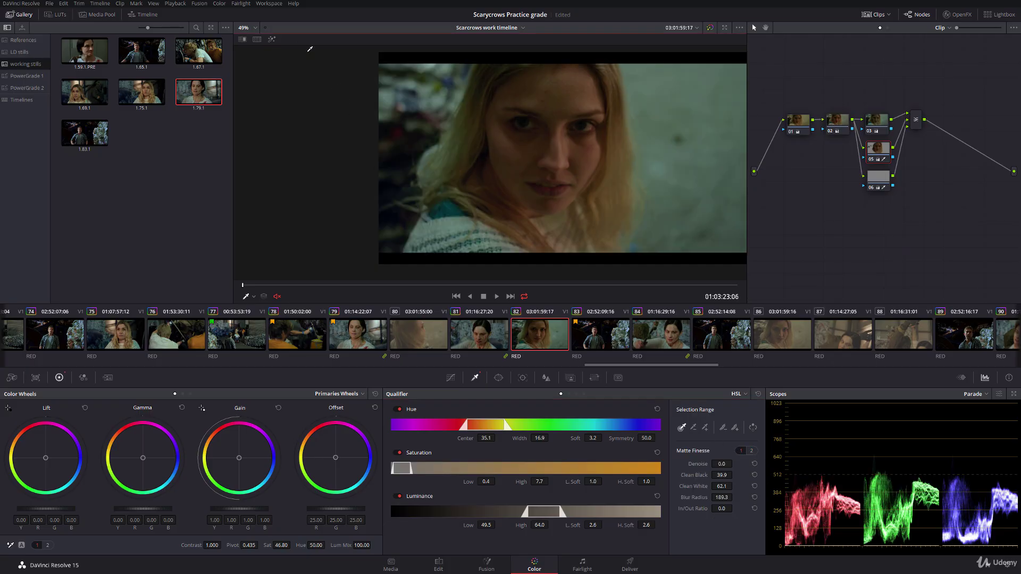
Add serial node 07 after the parallel mixer and raise its gain to 1.17 and gamma to 0.02
click(917, 122)
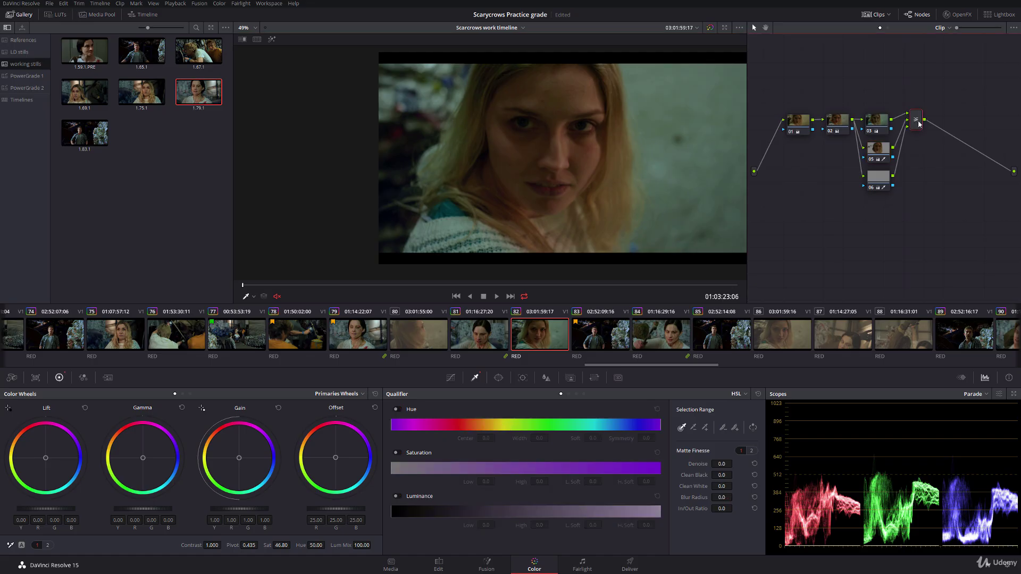
key(alt+s)
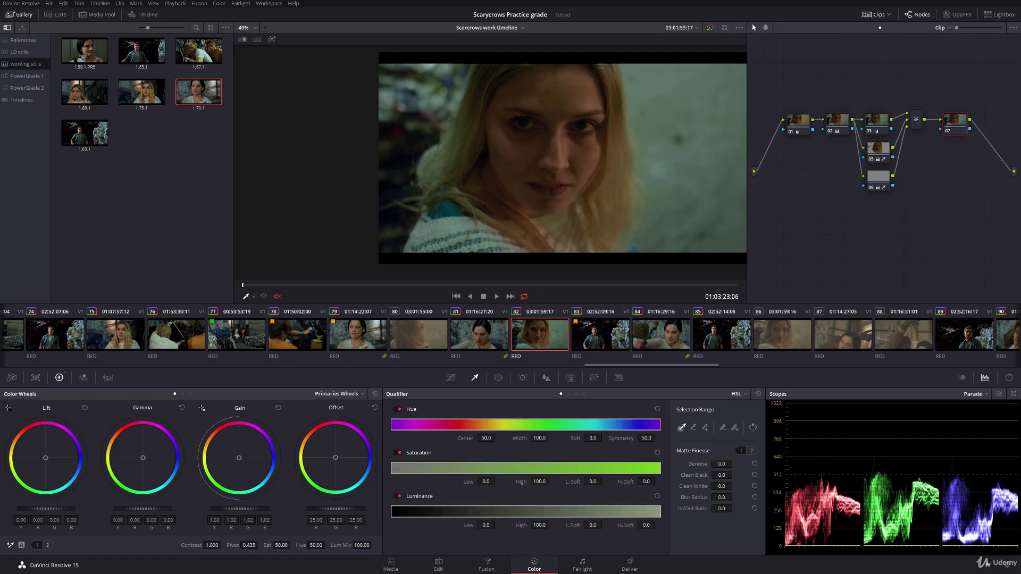
drag(239, 510, 194, 510)
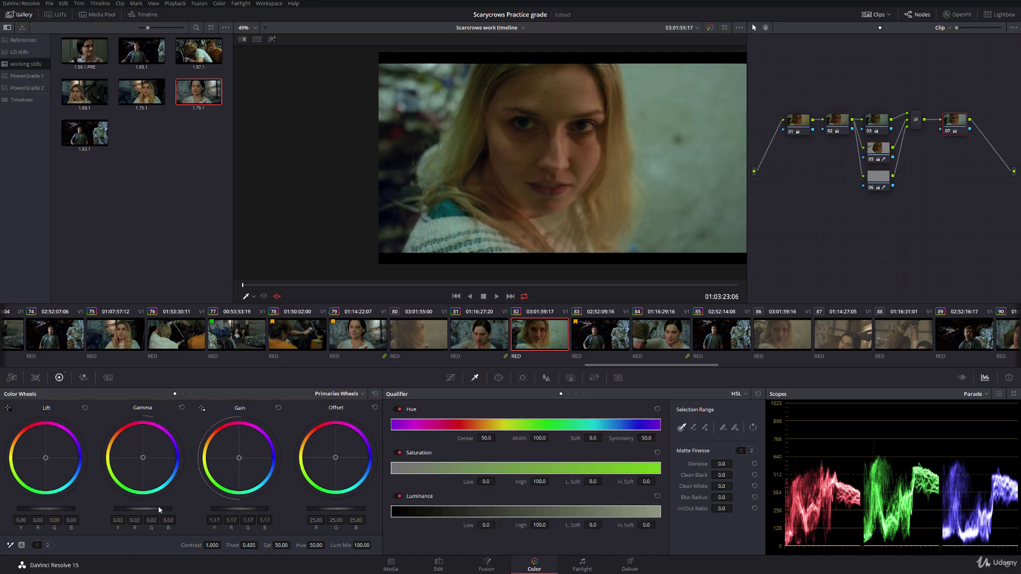
Set node 03's saturation to 36 and cool its gain to red 0.91, green 1.02, blue 1.11, comparing with clip 81
click(864, 123)
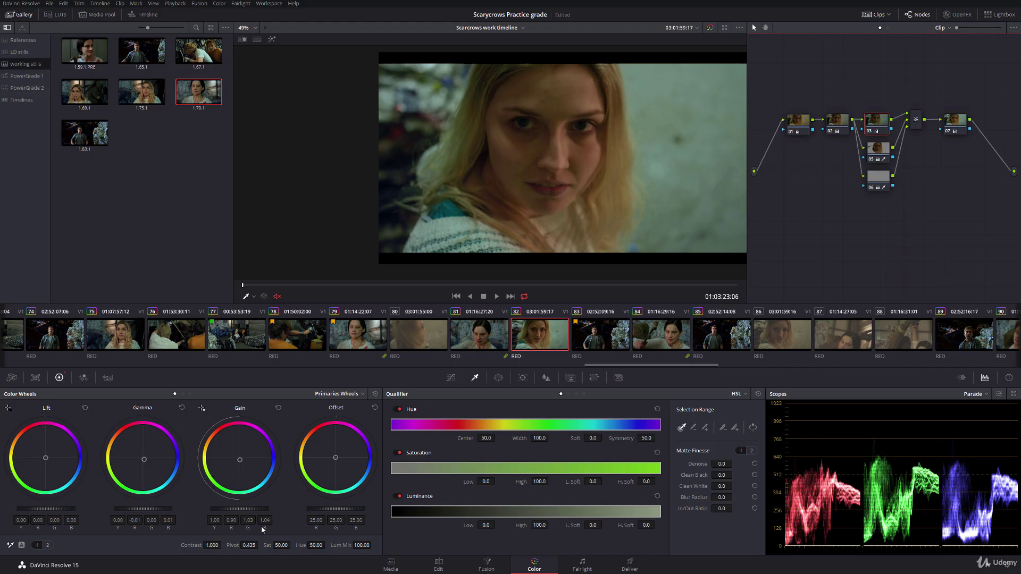
drag(282, 545, 292, 539)
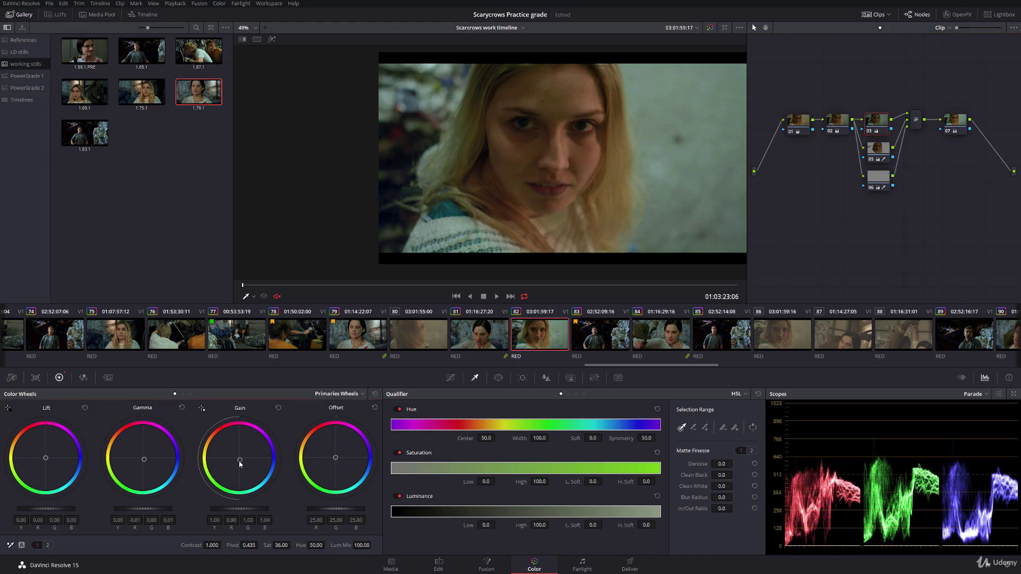
drag(239, 464, 242, 463)
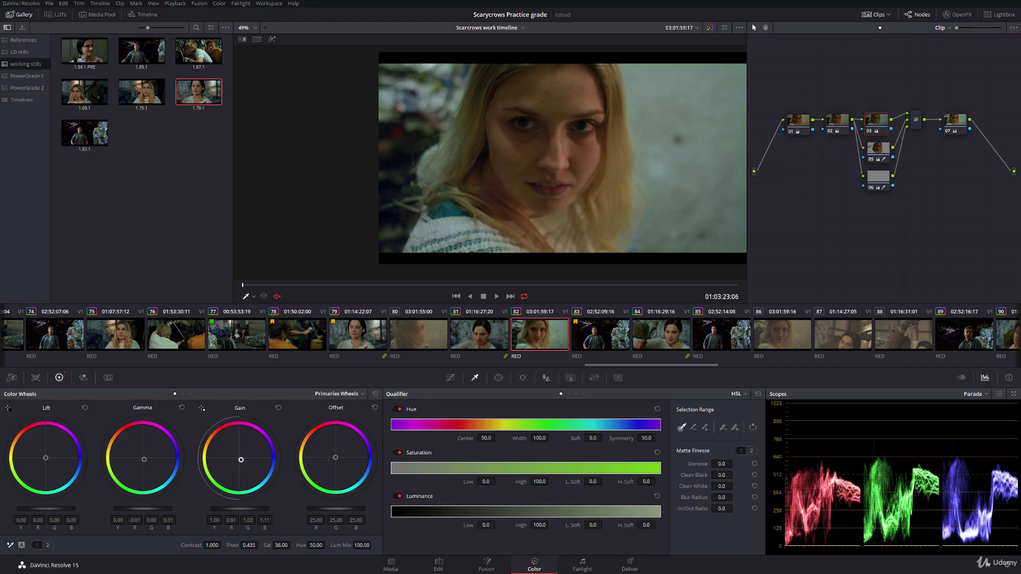
click(475, 348)
click(539, 337)
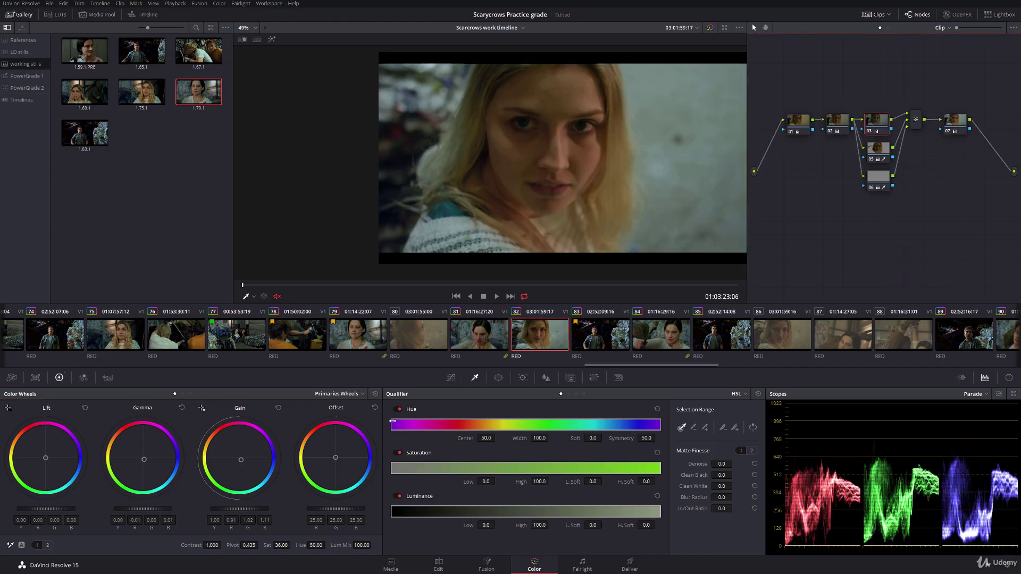
Lower node 07's lift to -0.01 with its gamma and gain fine-tuned, and set node 05's saturation to 38.40
click(949, 130)
drag(163, 512, 38, 509)
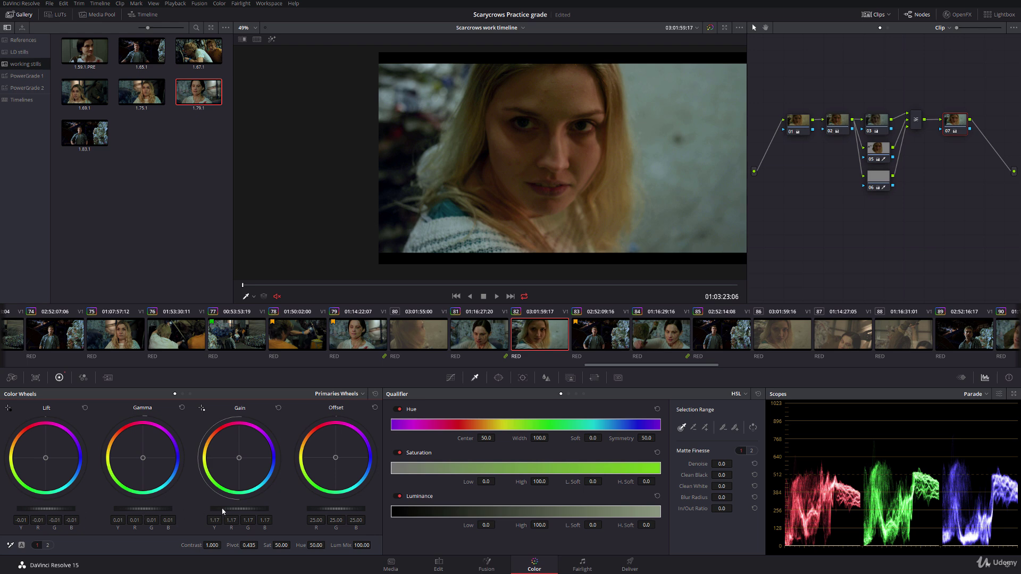
drag(223, 511, 250, 512)
drag(163, 511, 177, 511)
click(869, 159)
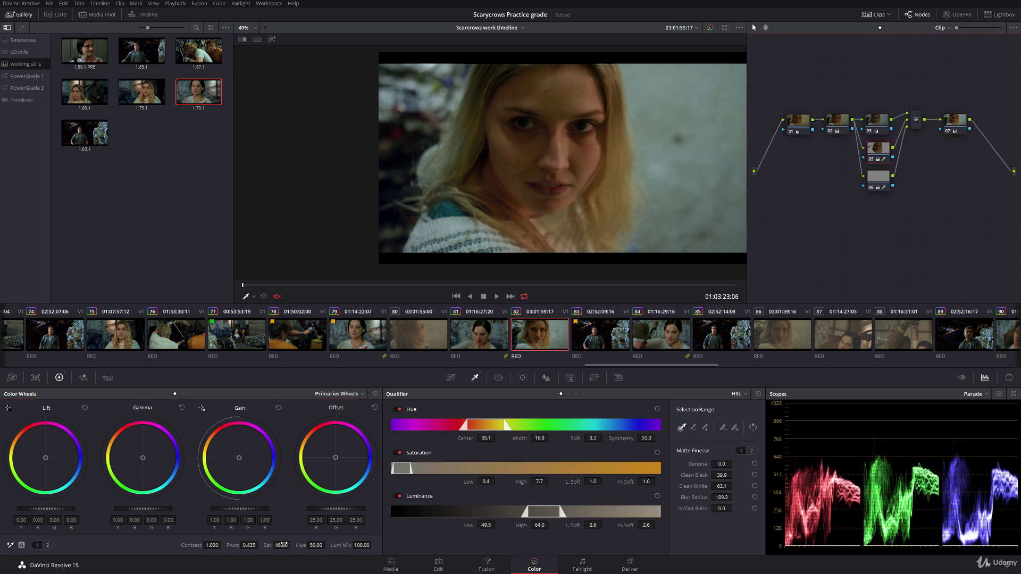
drag(284, 544, 273, 544)
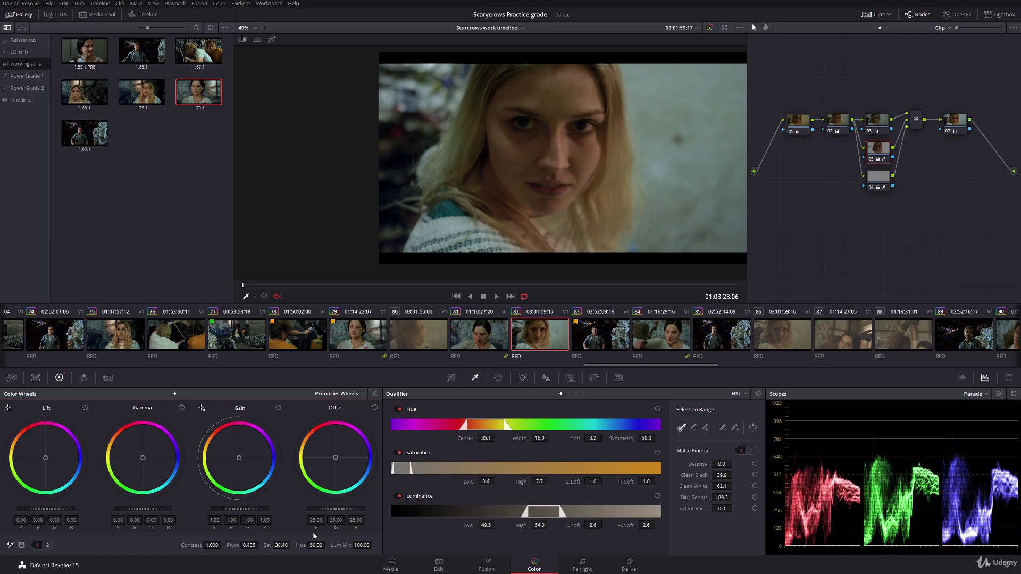
Play clip 81 through into clip 82 with looping turned off to check how the two shots match
click(488, 336)
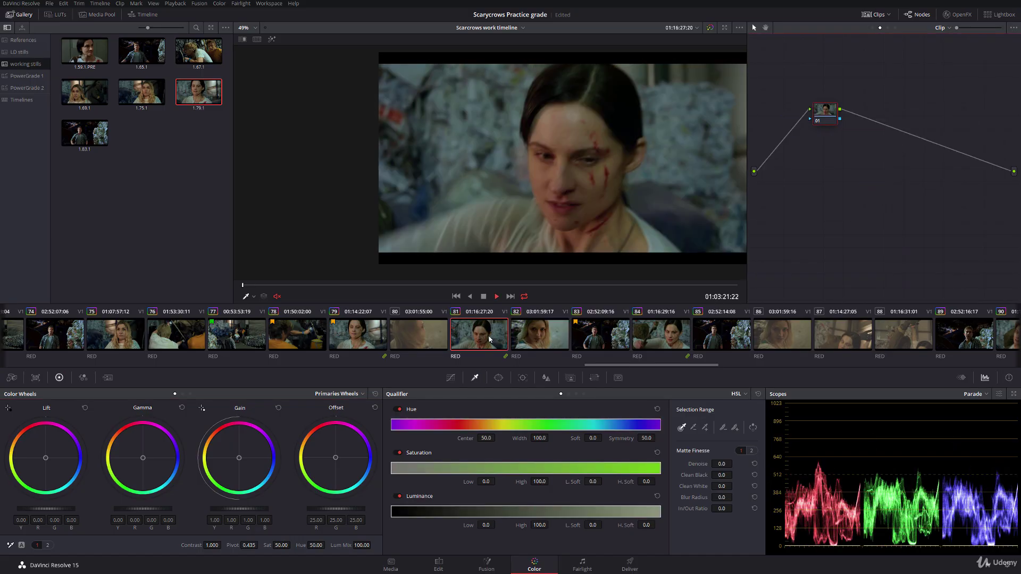
key(space)
key(space)
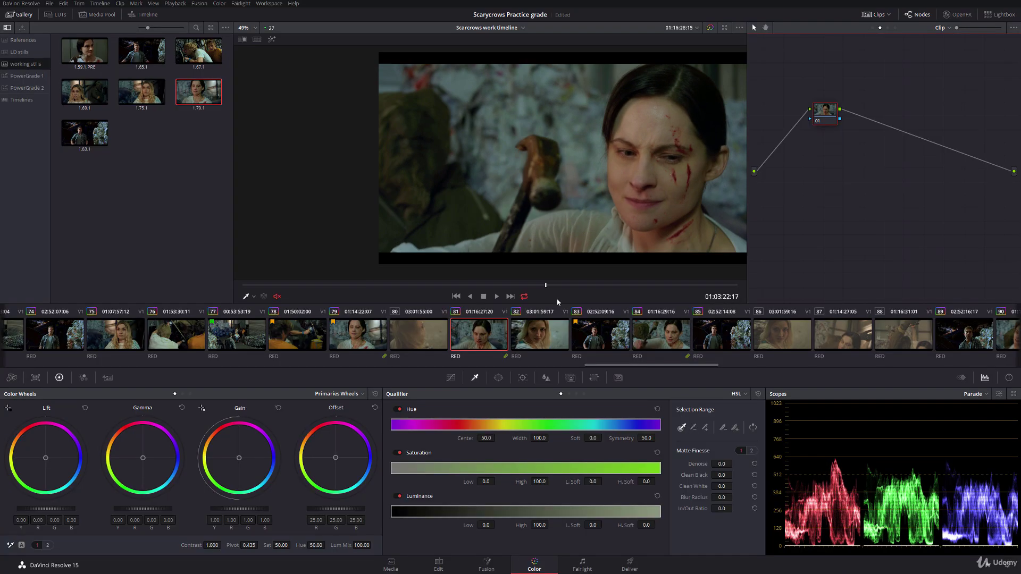
click(524, 297)
click(510, 296)
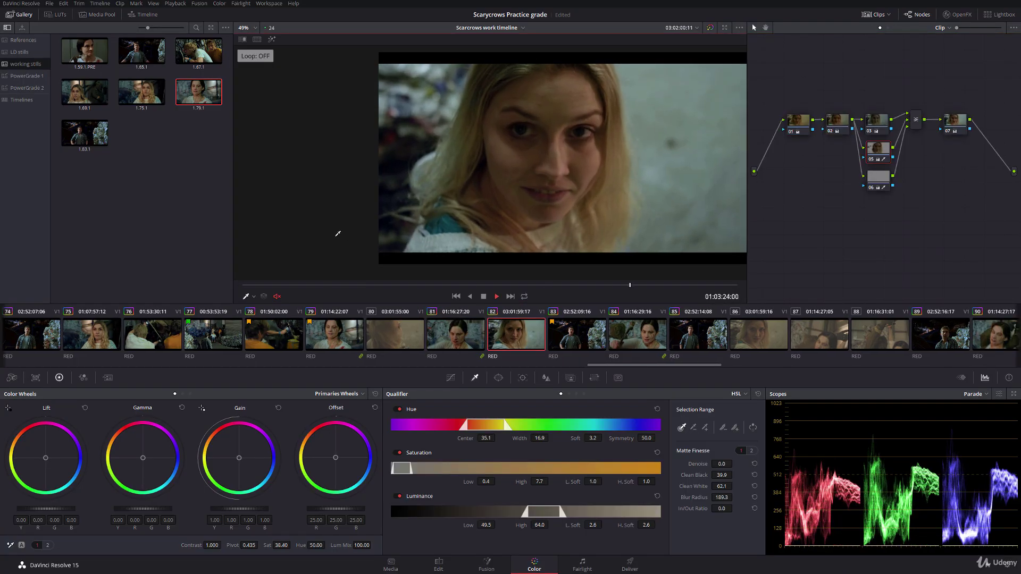
Copy clip 82's grade to the blonde woman's ungraded clips 80 and 86
click(408, 328)
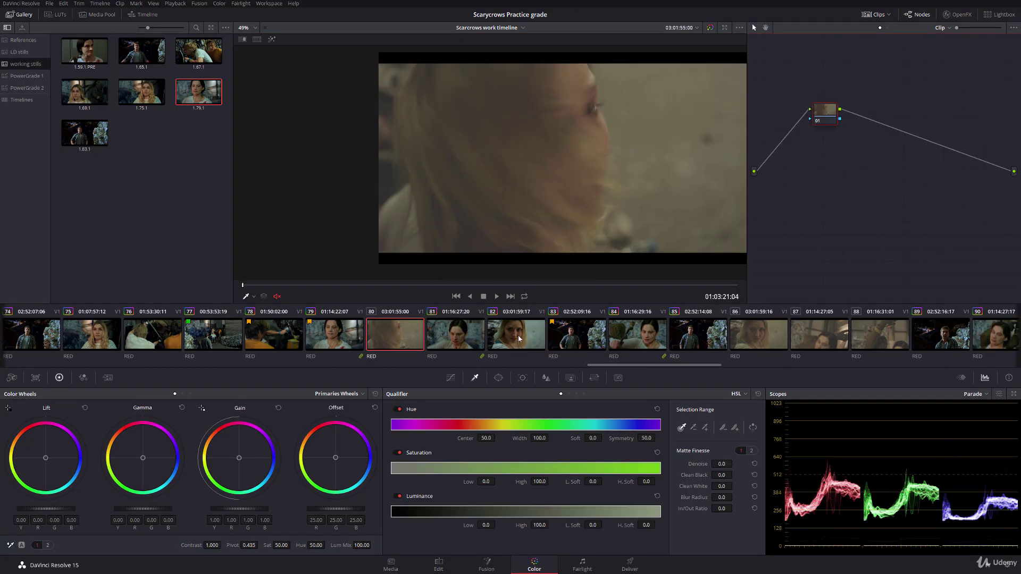
click(767, 338)
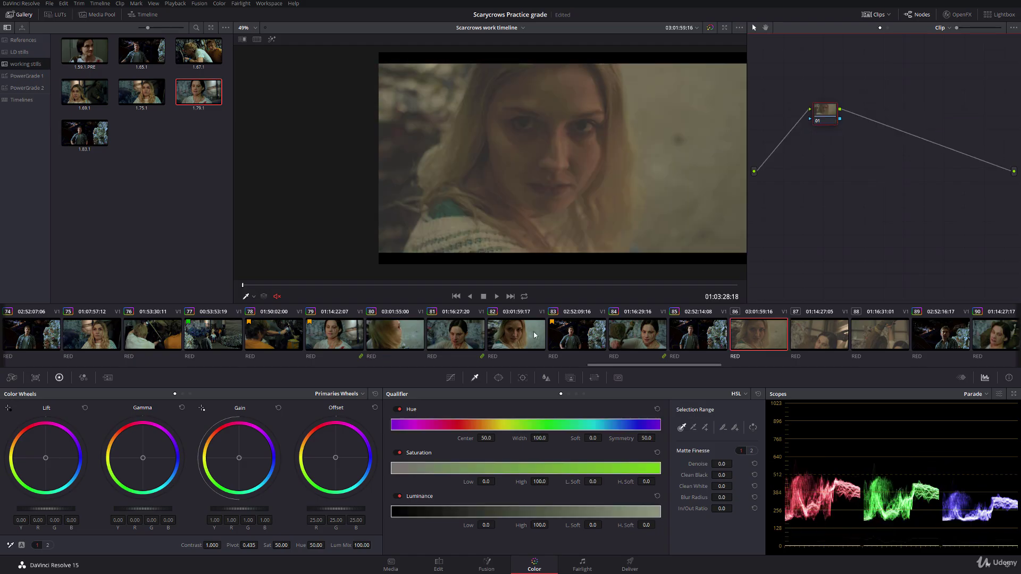
drag(637, 366, 662, 366)
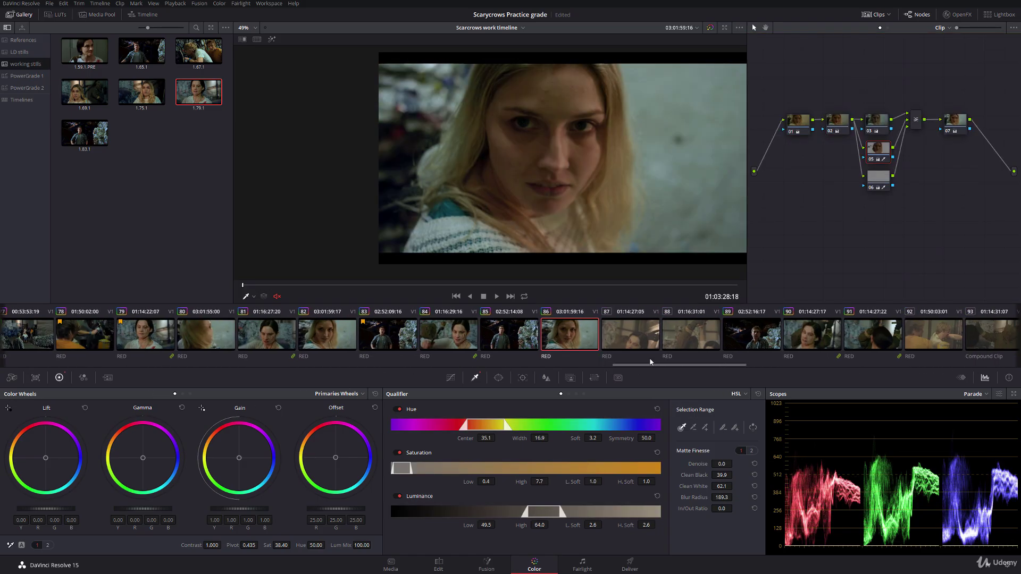
Assign the ungraded clips 87 and 88 to the existing group Actress CU 2
click(647, 348)
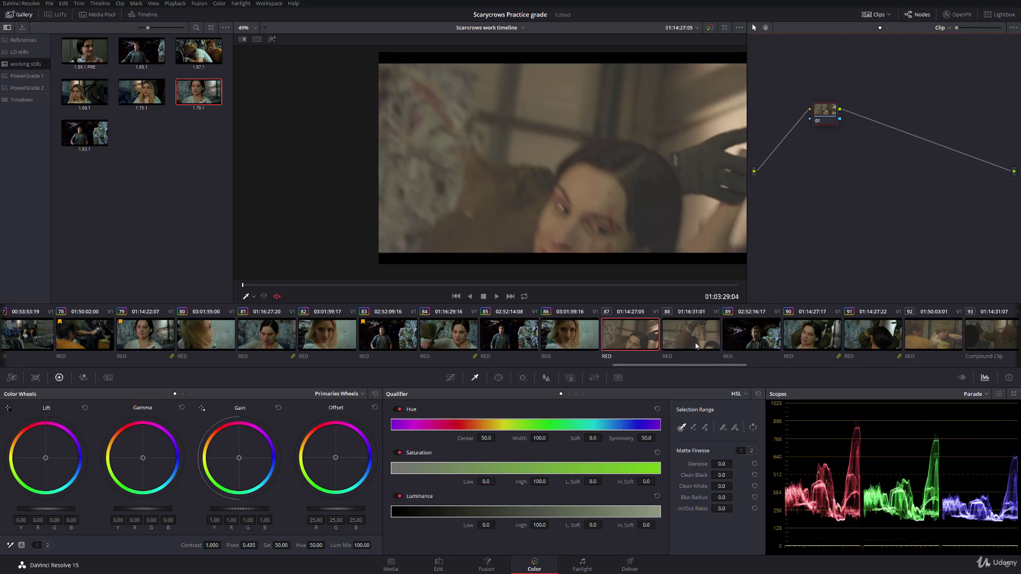
click(691, 334)
right_click(690, 334)
mouse_move(674, 148)
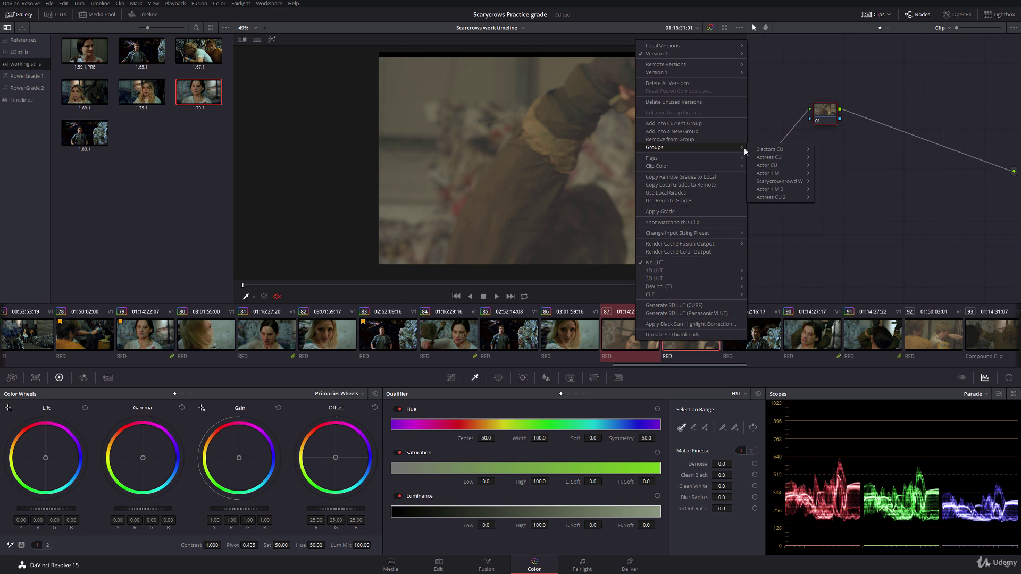
mouse_move(793, 197)
click(841, 207)
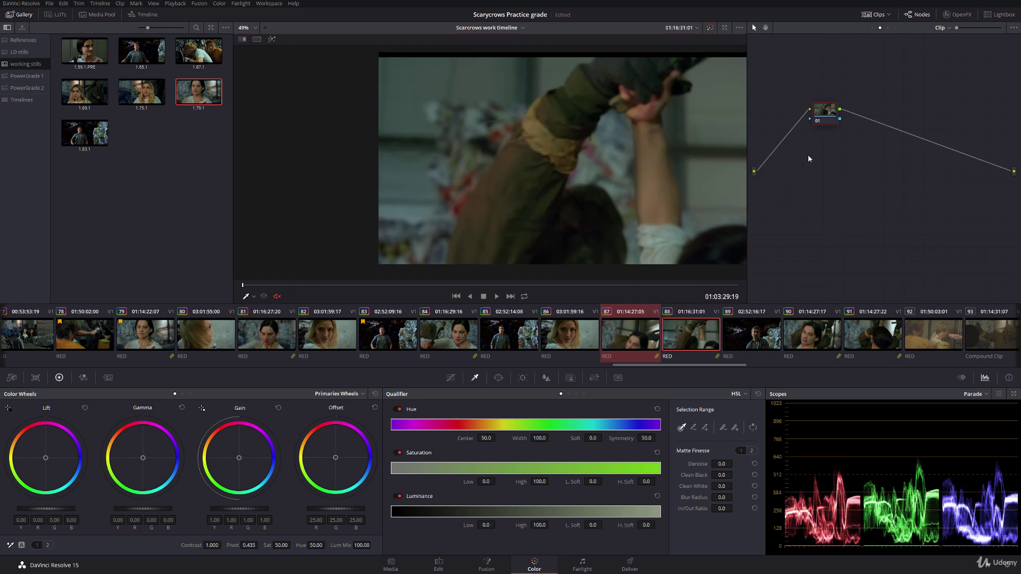
Show the Group Pre-Clip nodes and put clips 87 and 88 into a new group named Actress CU 3
click(872, 27)
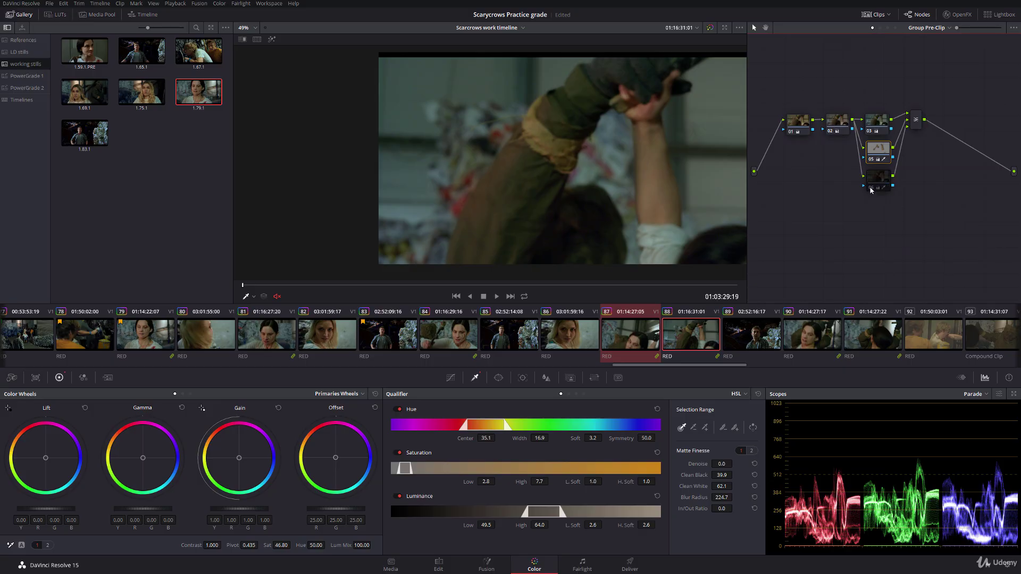
ctrl+click(666, 345)
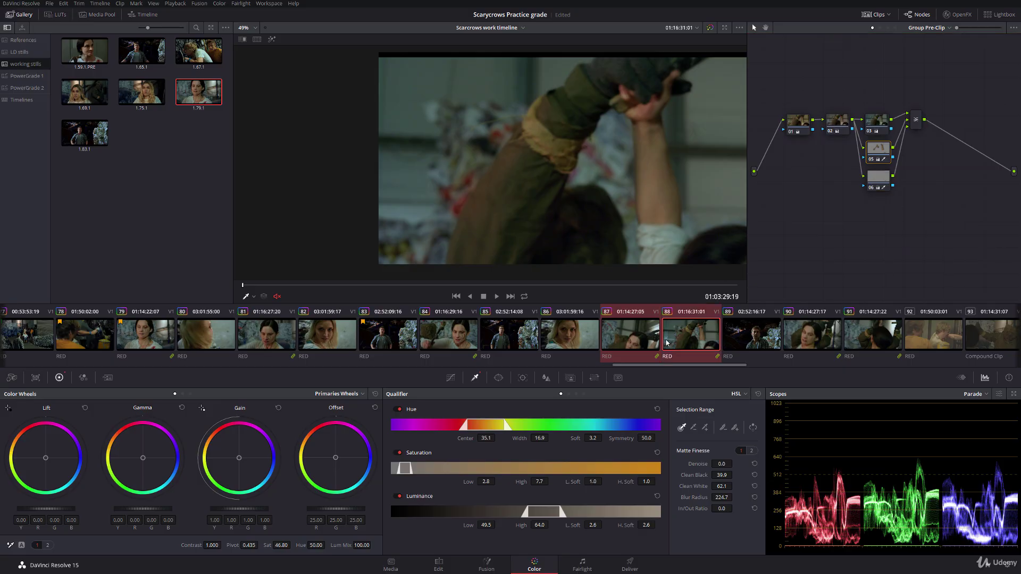
right_click(667, 343)
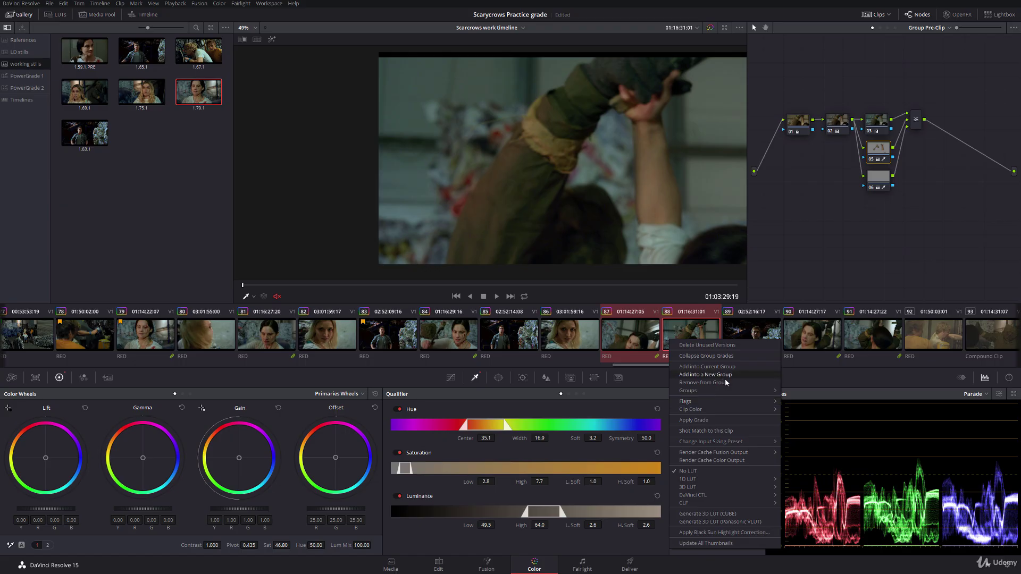
click(707, 375)
text(A)
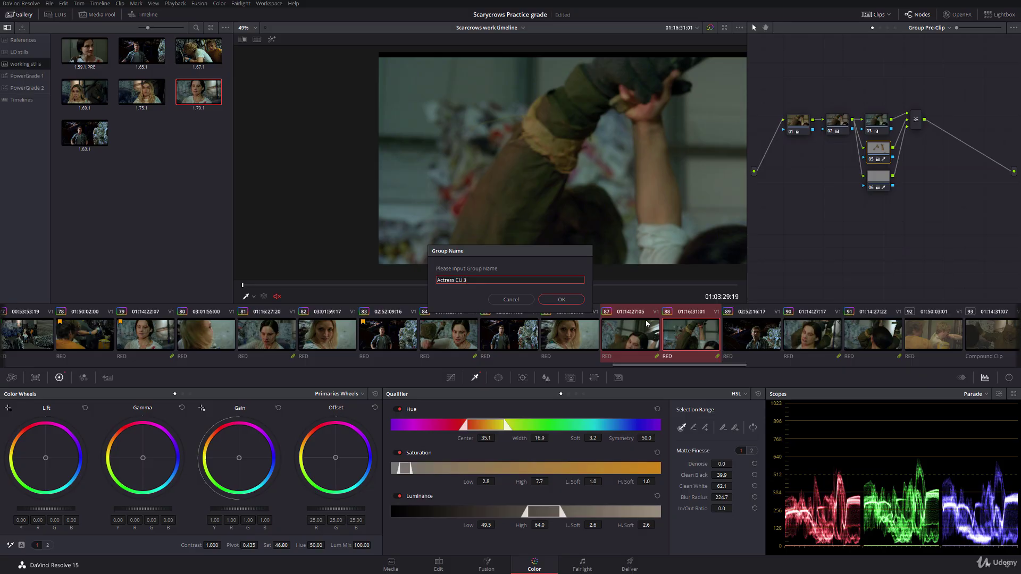
text(ctress CU 3)
click(551, 299)
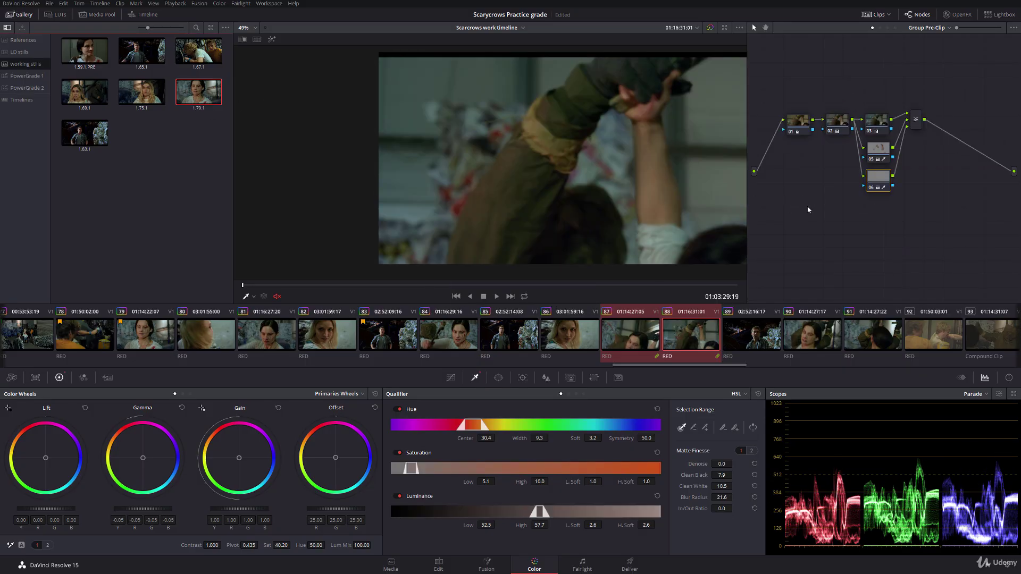
Delete node 06 from the group's pre-clip grade and set node 05's saturation low to 3.4, checking it at clip 88's end
click(875, 188)
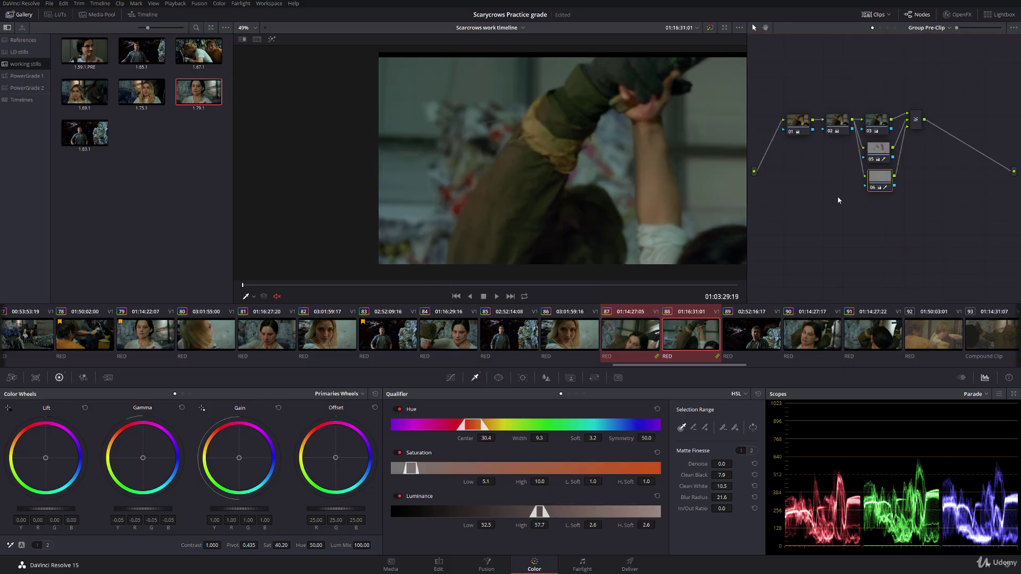
key(Delete)
drag(262, 287, 754, 285)
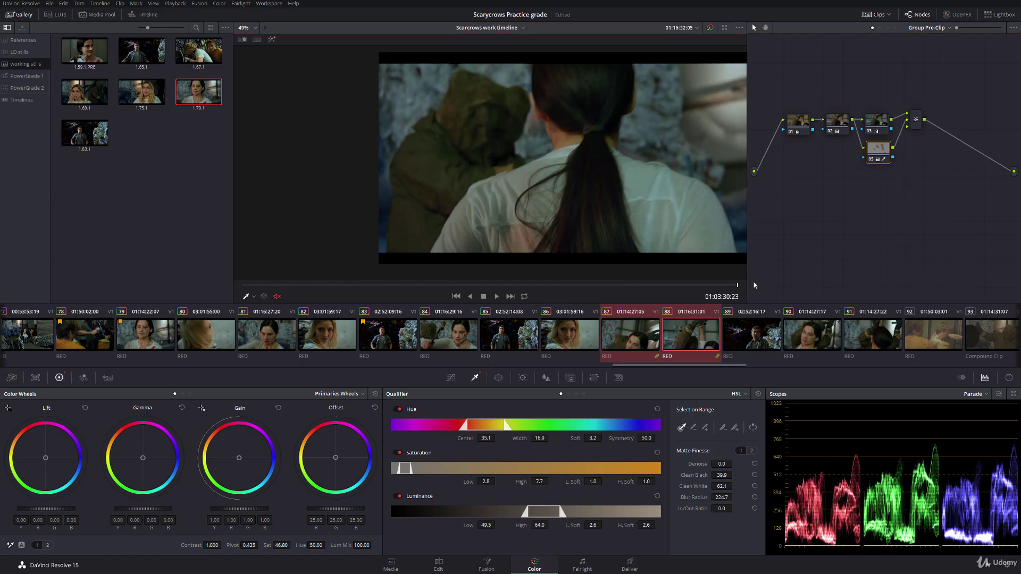
click(273, 39)
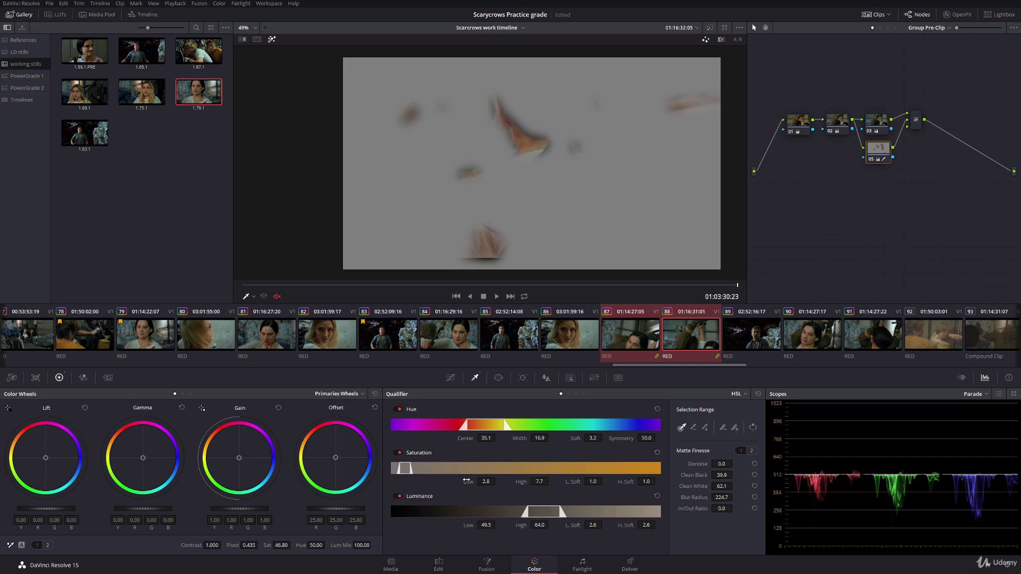
drag(466, 480, 497, 481)
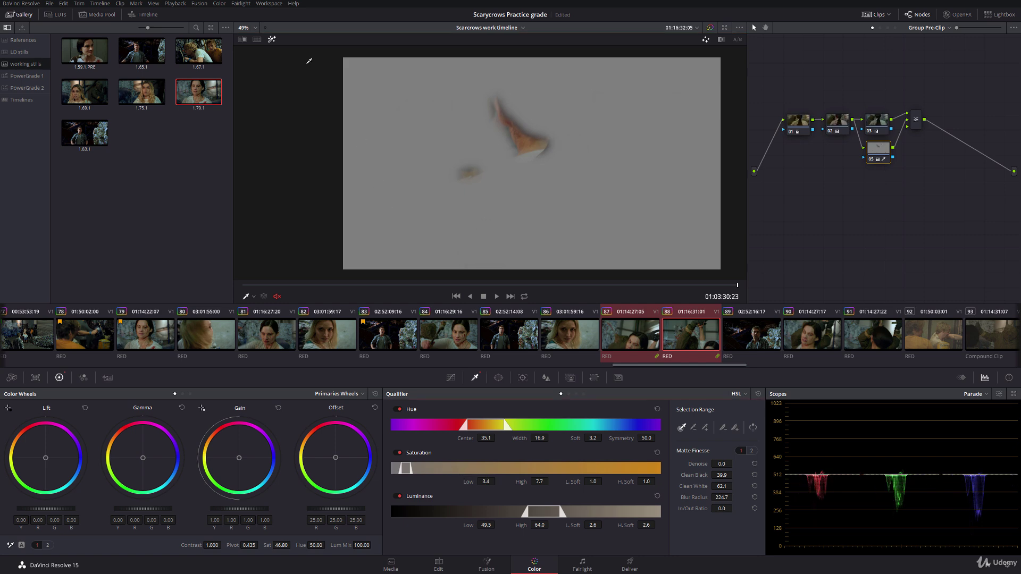
click(272, 40)
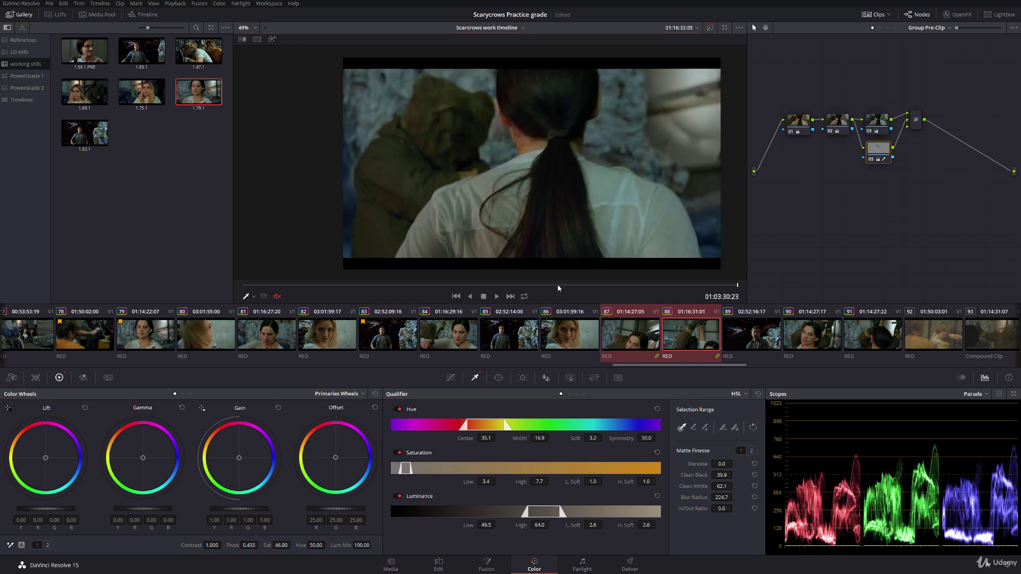
Set node 05's saturation low to 2.8 in the group pre-clip grade and check clips 87 and 88 along their length
drag(557, 284, 277, 284)
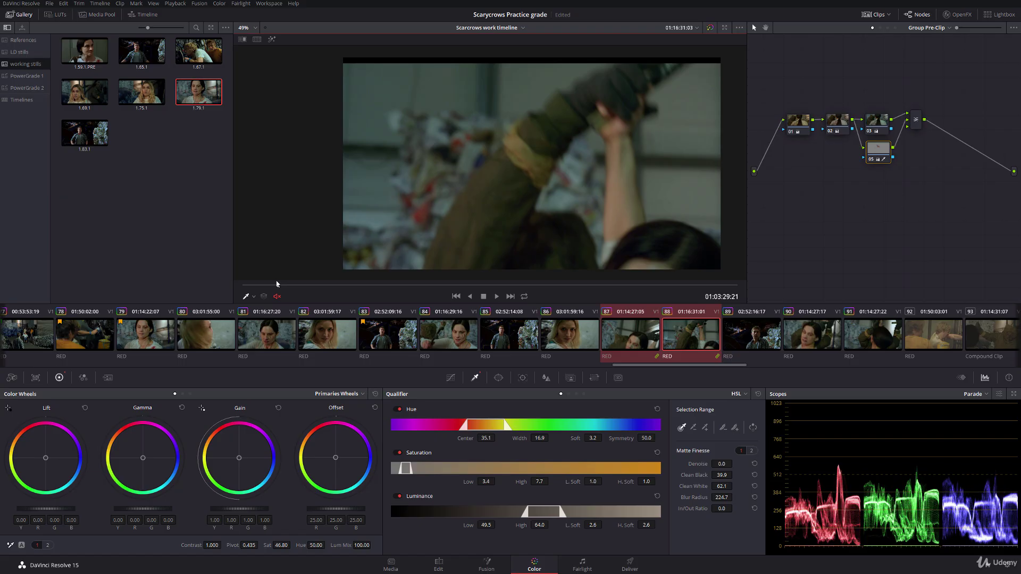
click(332, 253)
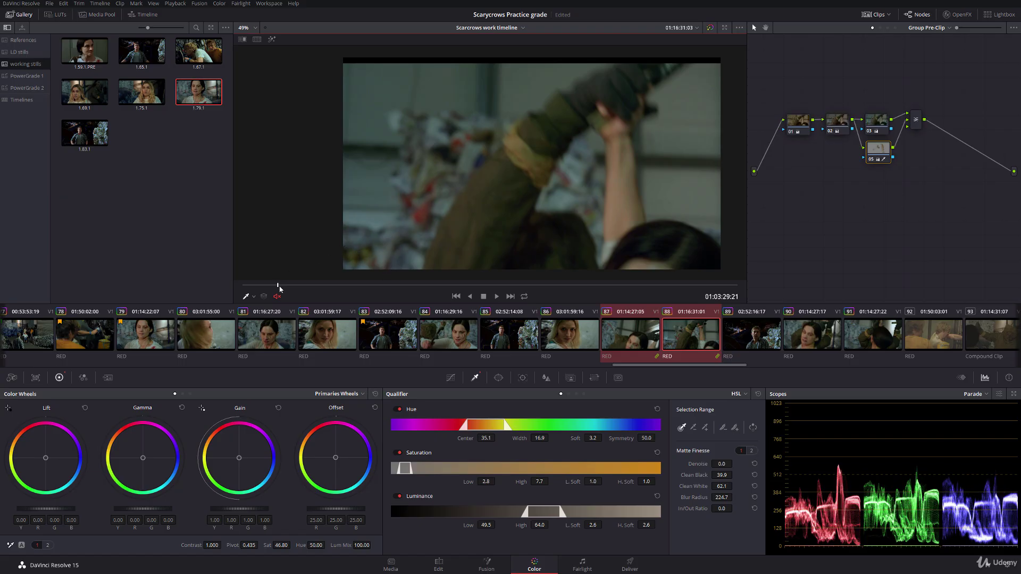
drag(280, 287, 794, 275)
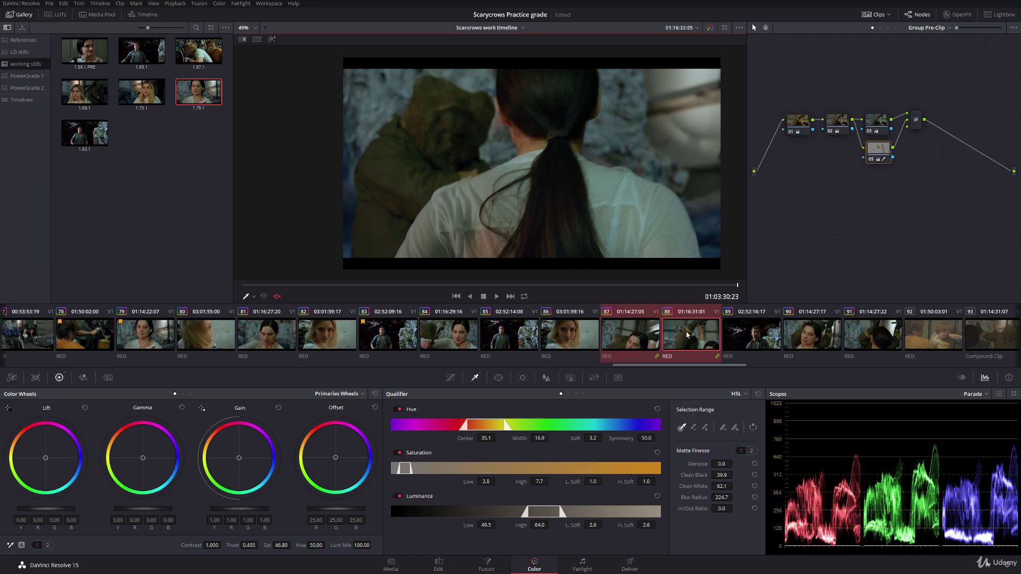
click(636, 336)
drag(305, 287, 822, 277)
click(675, 337)
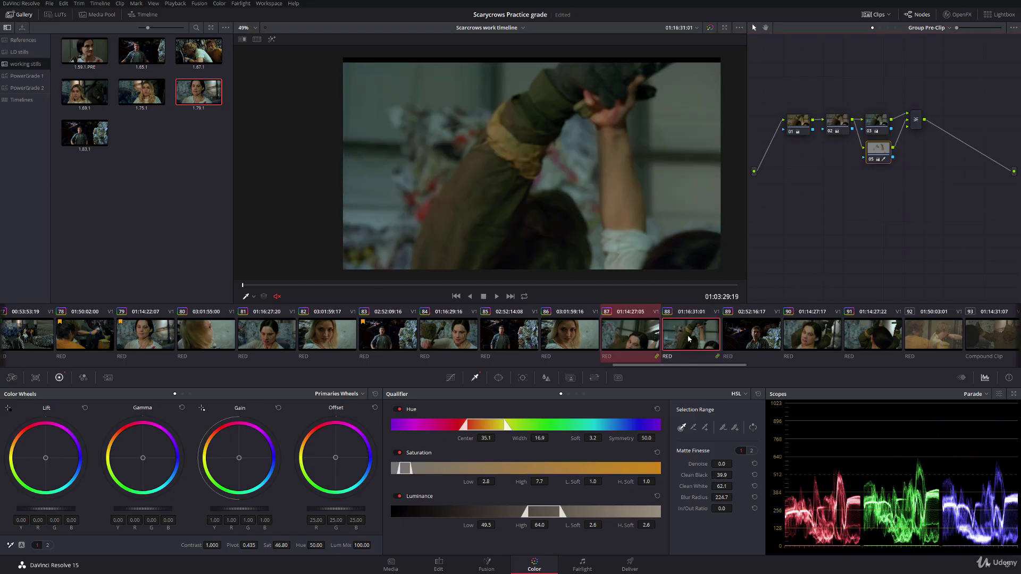
Remove clips 87 and 88 from their group and grade clip 87 from the still 1.79.1
right_click(688, 337)
click(702, 363)
click(630, 335)
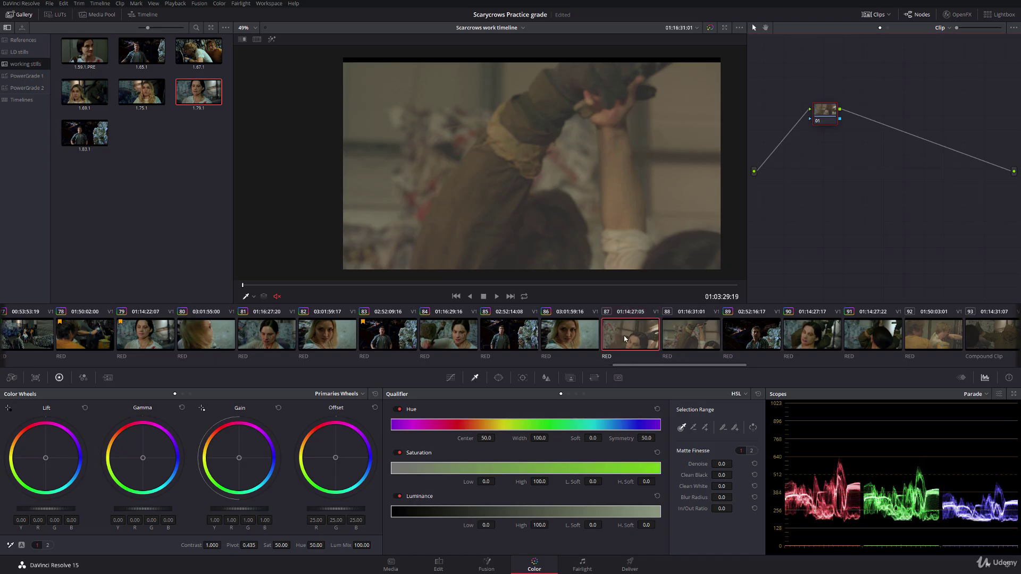
key(Down)
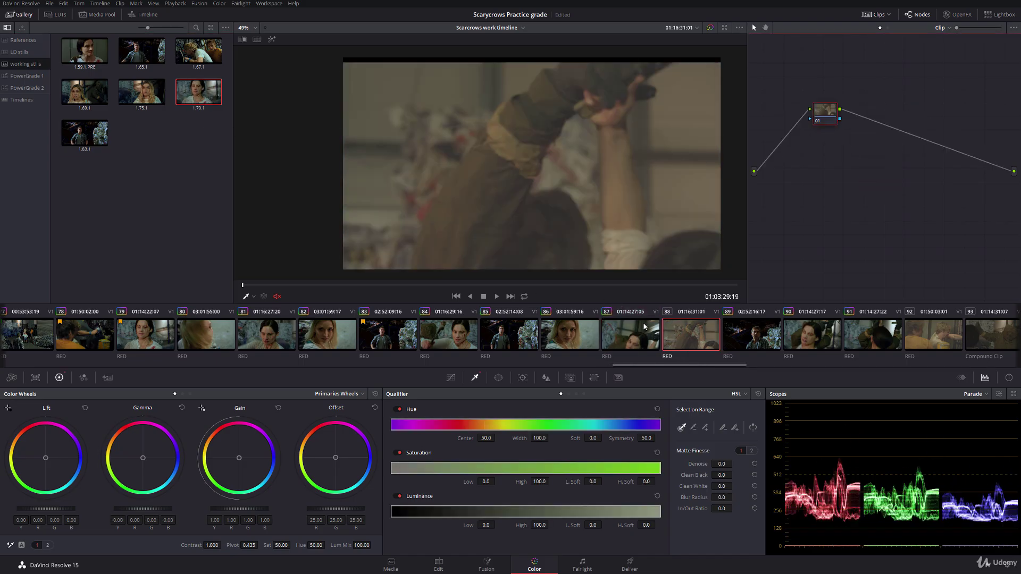
Apply the grade of still 1.79.1 to clip 88 and delete its node 06
middle_click(200, 87)
key(space)
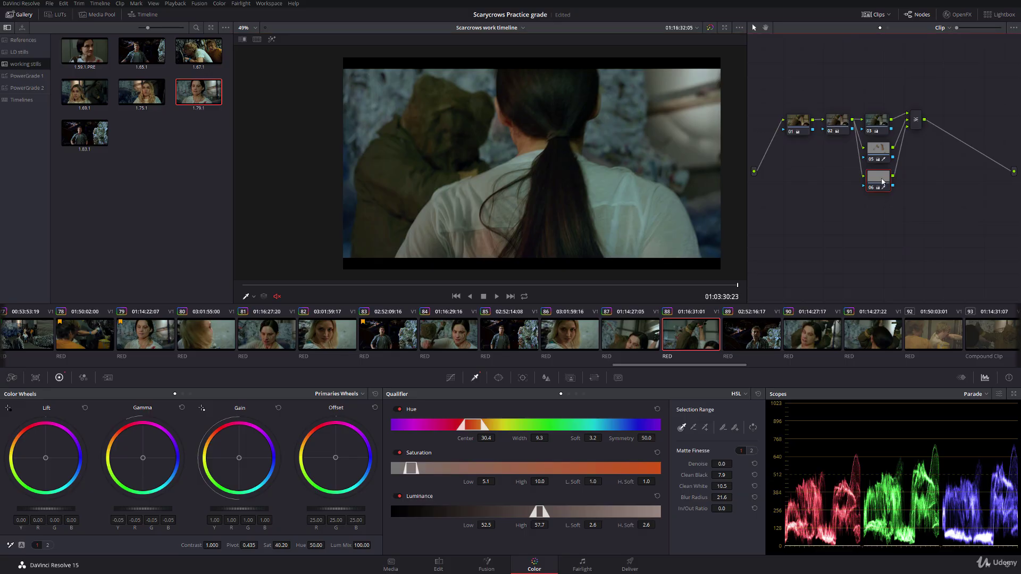
key(Delete)
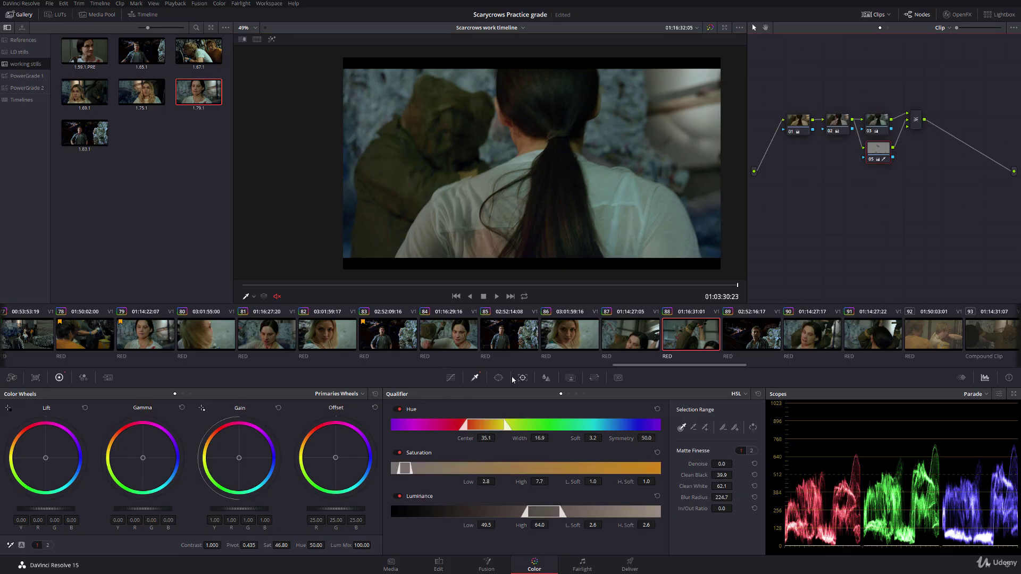
Add an inverted circle window to clip 88's node 05, moved over the woman's lower back at pan 47.71 and tilt 45.19
click(498, 377)
click(401, 452)
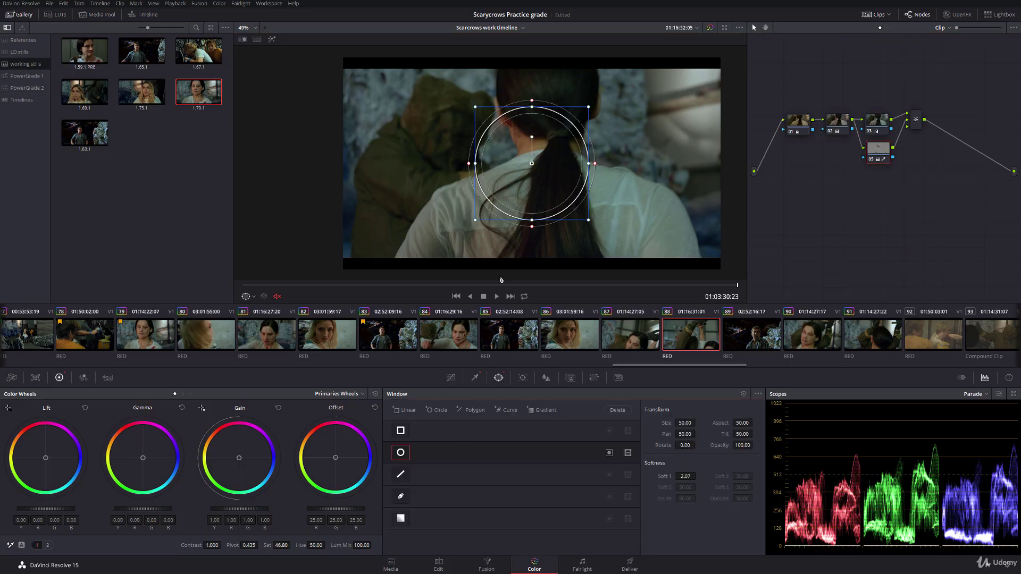
drag(526, 183, 500, 239)
click(609, 452)
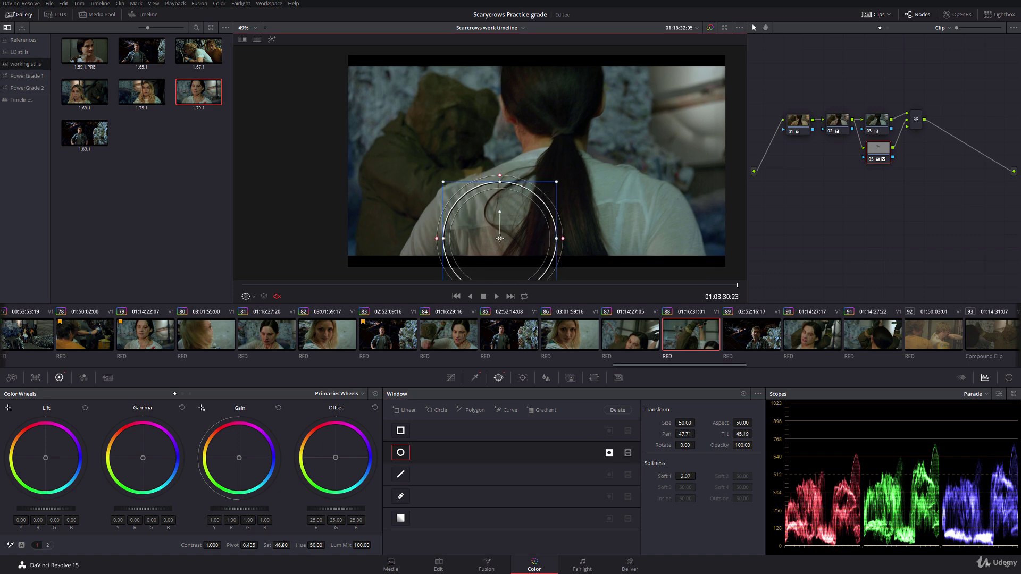
Mark clip 88 with a cyan and a yellow flag and check the shot from start to end
right_click(701, 334)
mouse_move(771, 143)
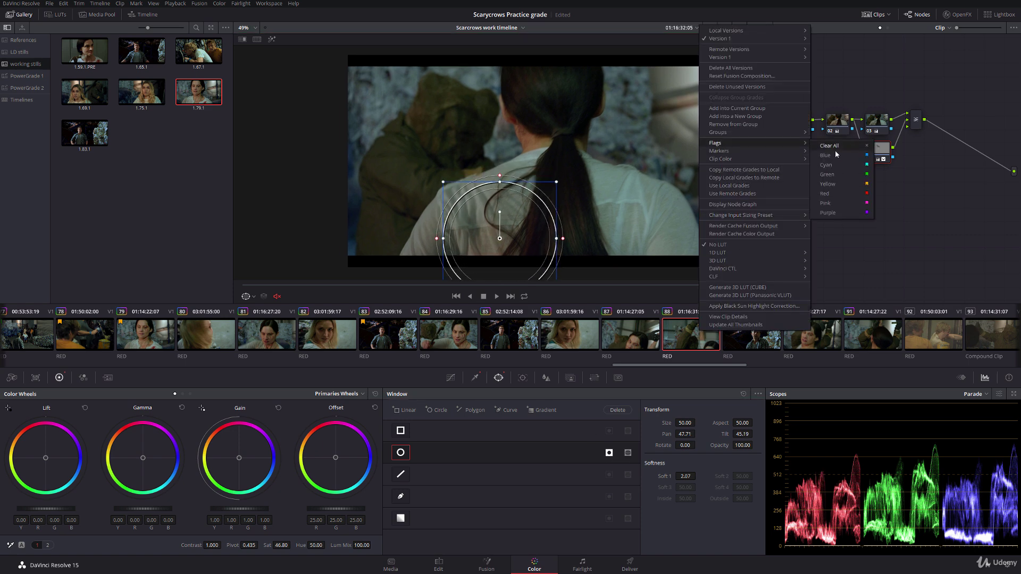
click(826, 166)
right_click(686, 334)
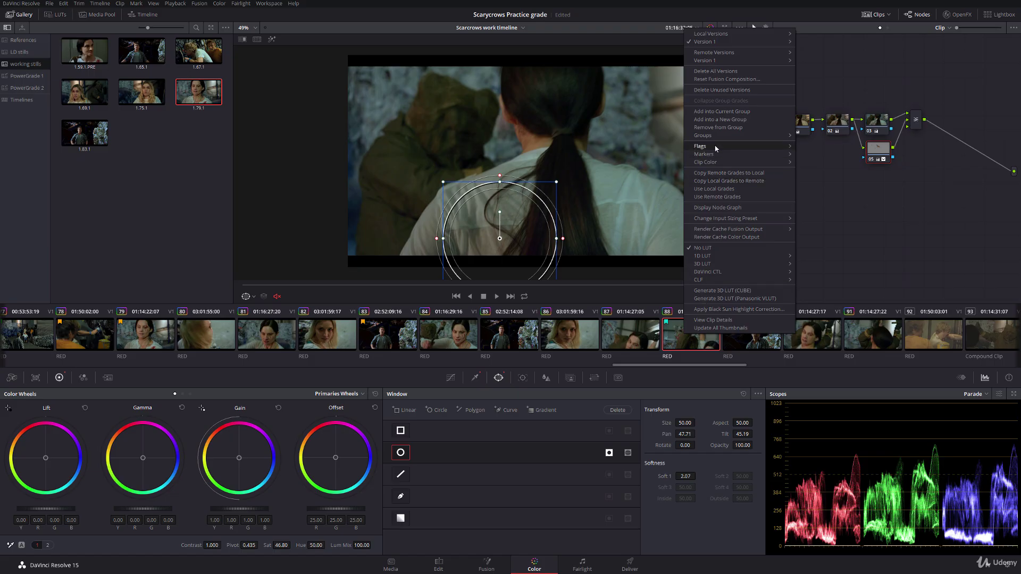
mouse_move(702, 146)
click(813, 187)
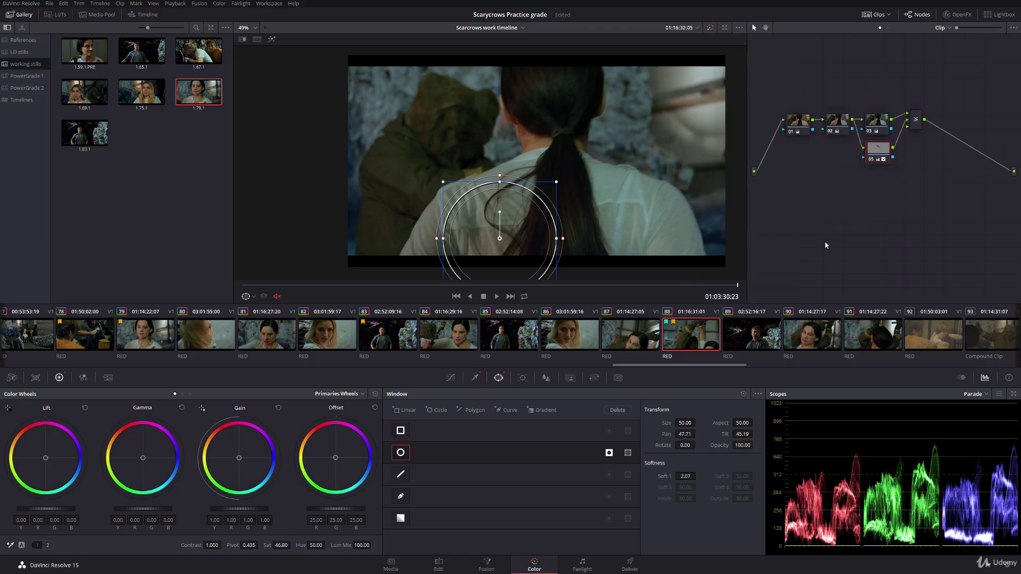
click(246, 298)
drag(252, 286, 687, 298)
Mark clip 89 of the man in the checked shirt with a red flag
click(747, 326)
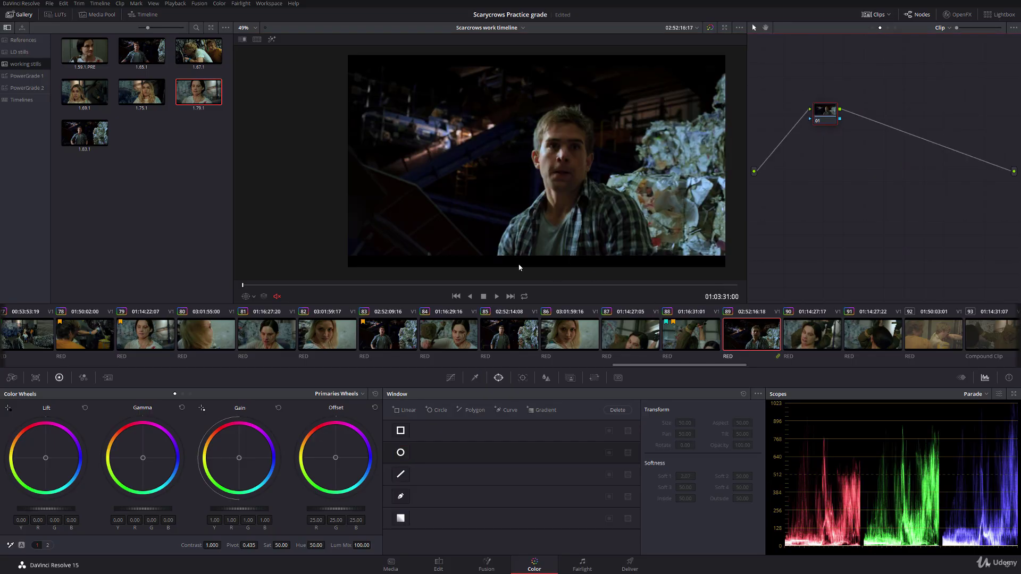
right_click(759, 330)
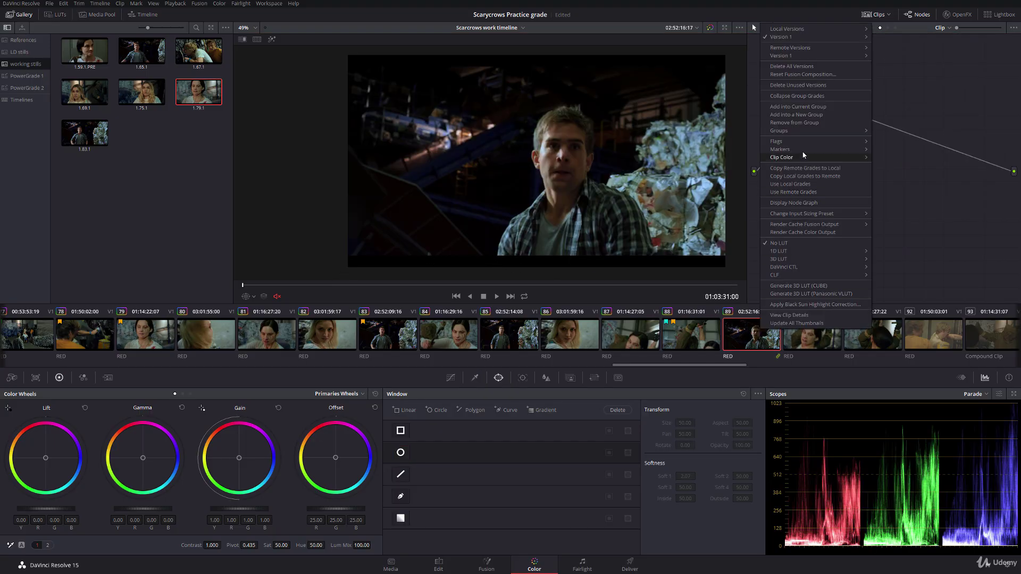
mouse_move(861, 141)
click(900, 193)
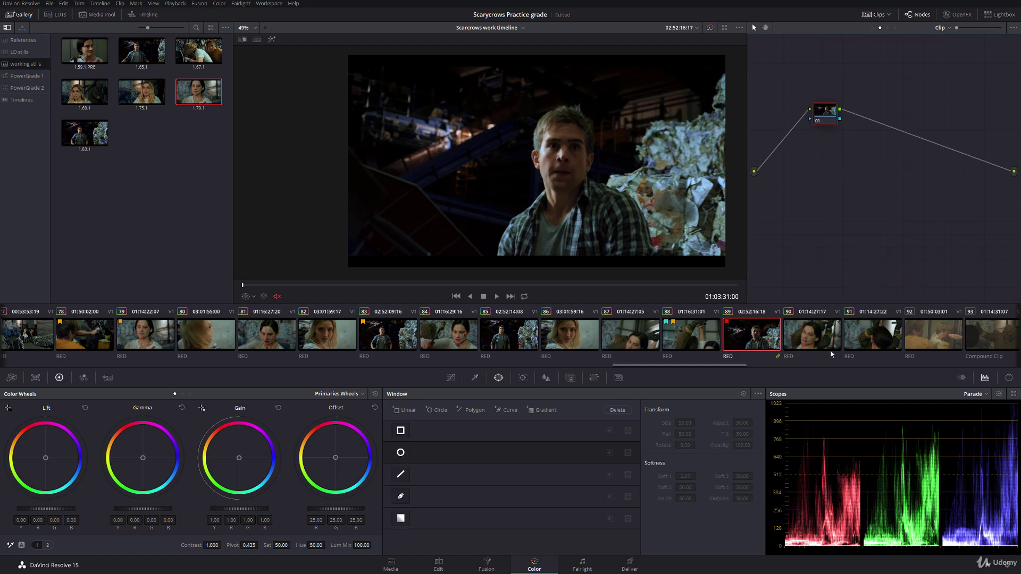
Copy the grade of clip 78 to the ungraded clip 92 and check it at the clip's end
click(928, 335)
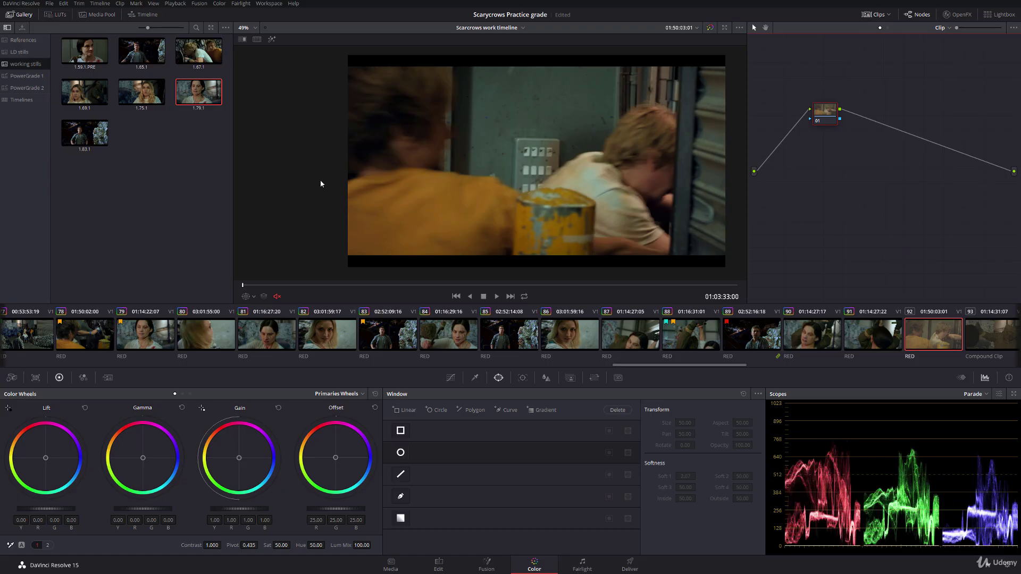
drag(626, 364, 580, 364)
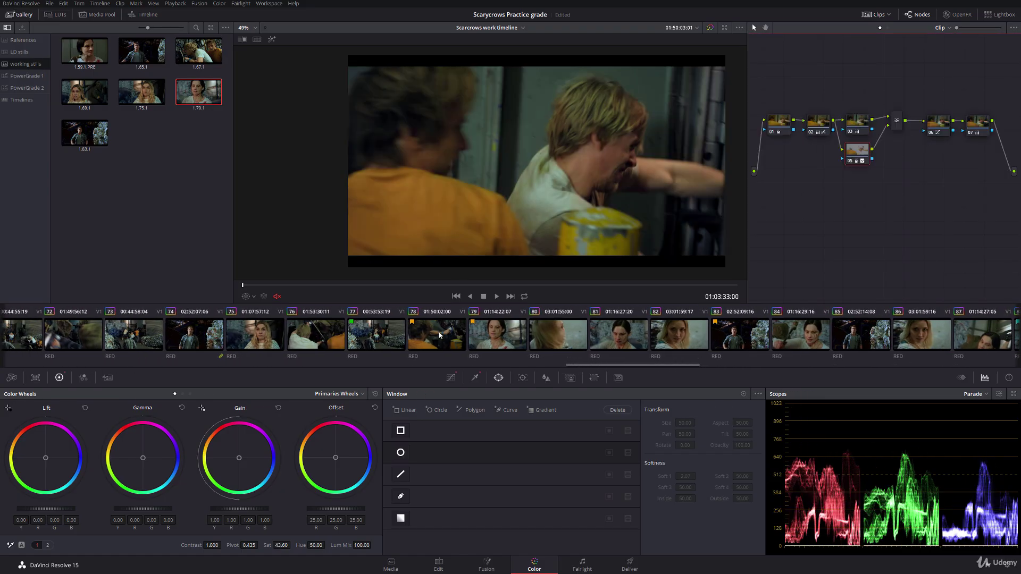
drag(361, 285, 774, 355)
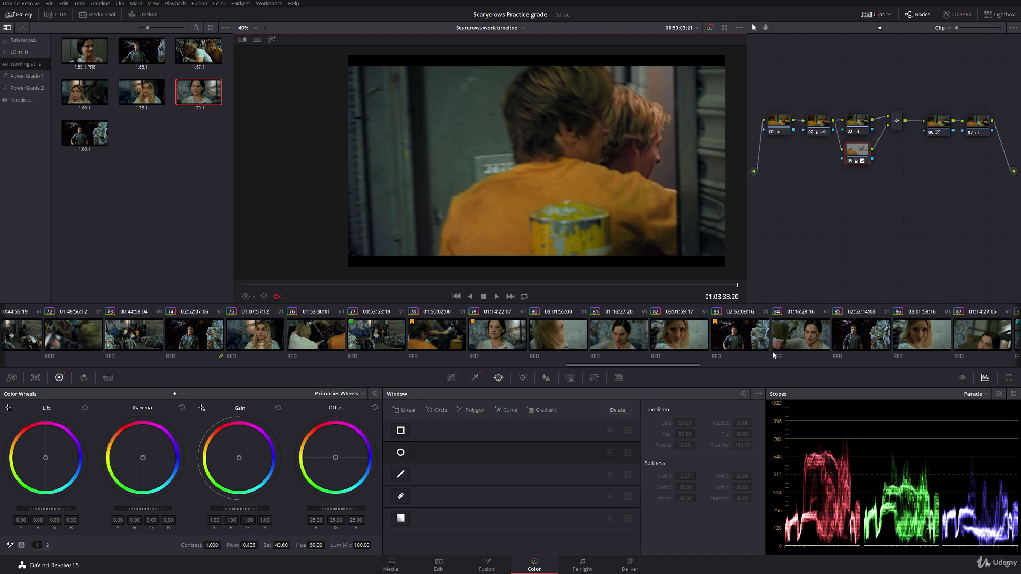
click(712, 364)
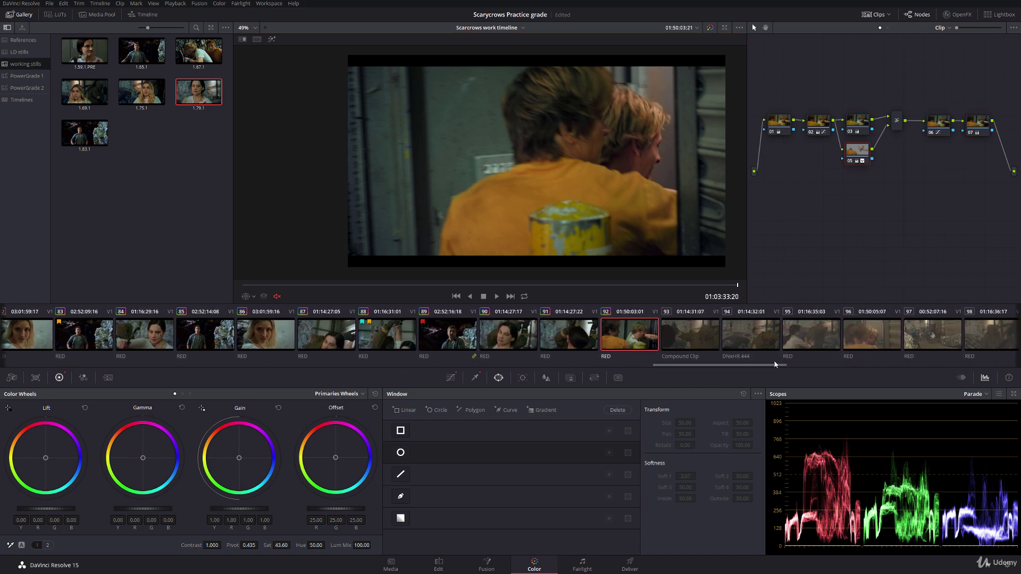
Review the ungraded compound clip 93 through to its end
click(713, 342)
drag(370, 285, 738, 277)
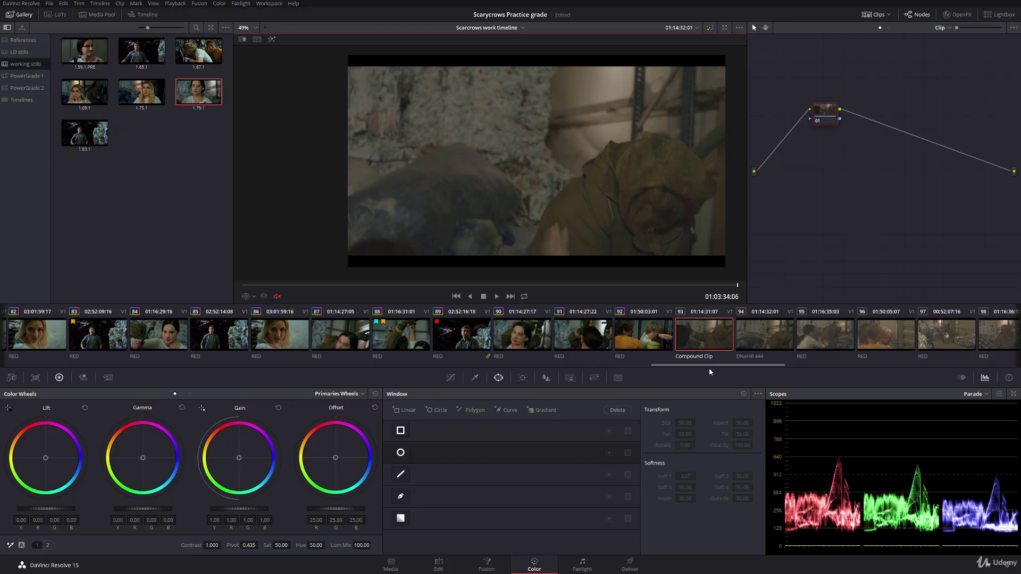
drag(696, 368, 762, 357)
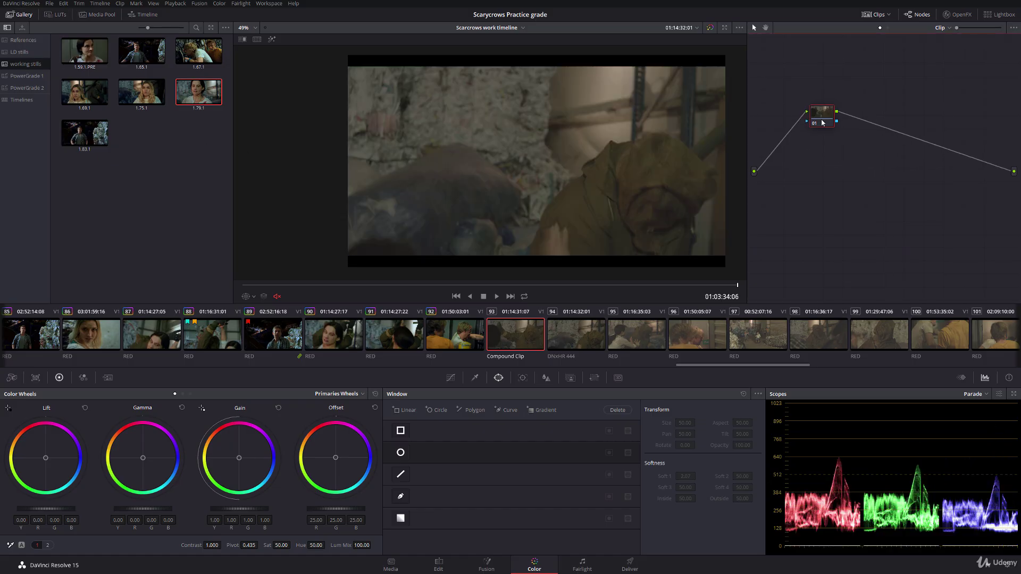
Balance clip 95 in node 01 with lift -0.05, gamma 0.06, gain 1.46, offset 6.00 and saturation 56.40
click(652, 338)
click(350, 286)
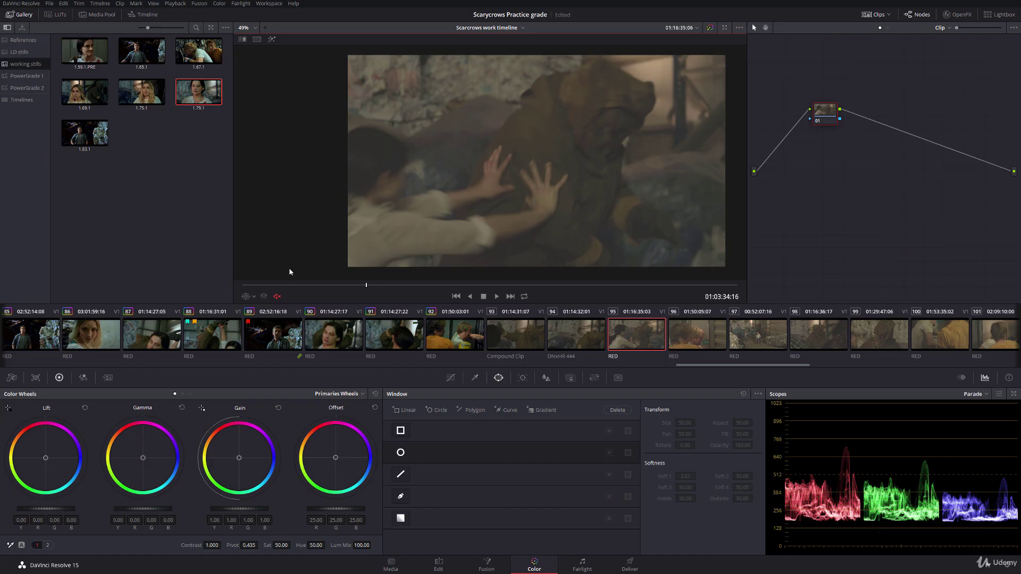
drag(345, 509, 321, 508)
drag(77, 507, 26, 509)
drag(233, 514, 265, 511)
drag(63, 509, 24, 510)
drag(172, 514, 287, 546)
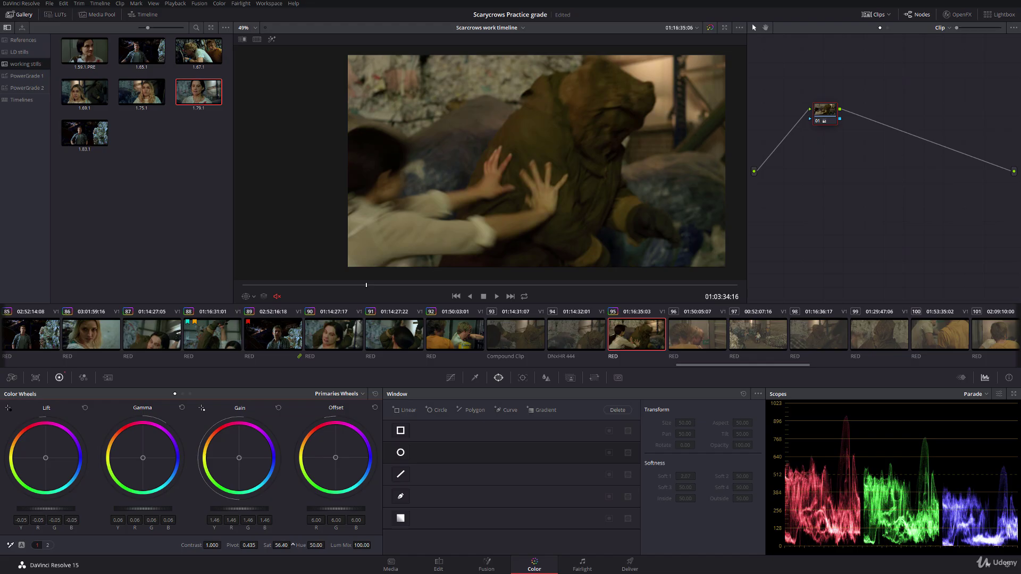
Add serial node 02 and cool it with gain at 1.07, 0.89, 1.08, 1.47, gamma at 0.02 and lift red at -0.01
key(alt+s)
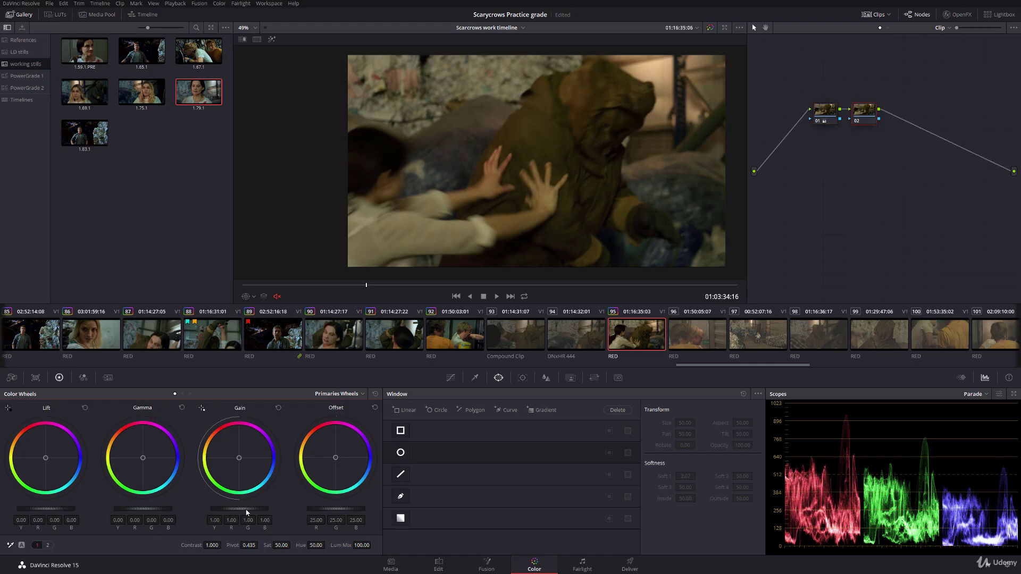
drag(246, 458, 245, 461)
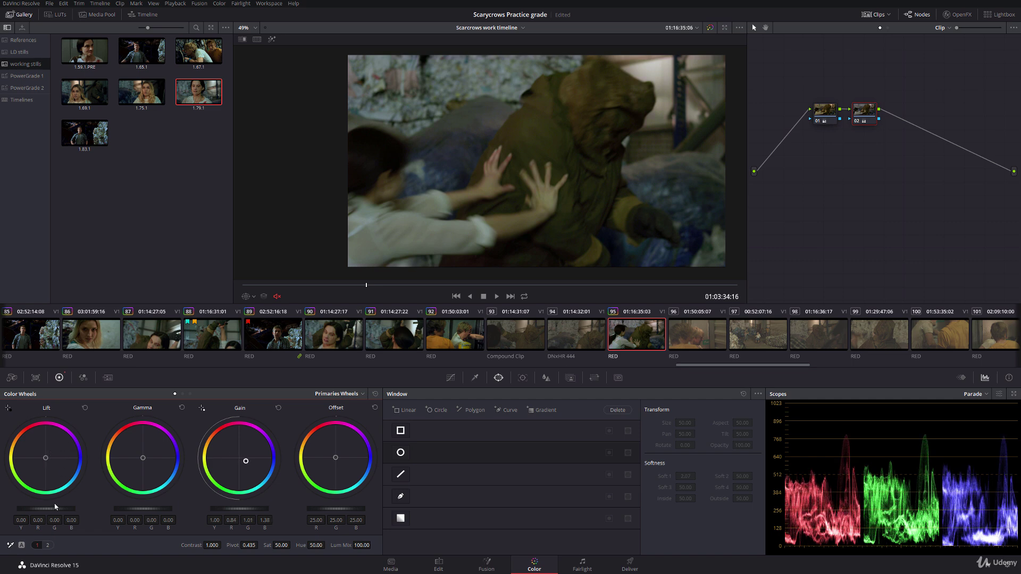
drag(46, 508, 43, 509)
drag(252, 511, 260, 510)
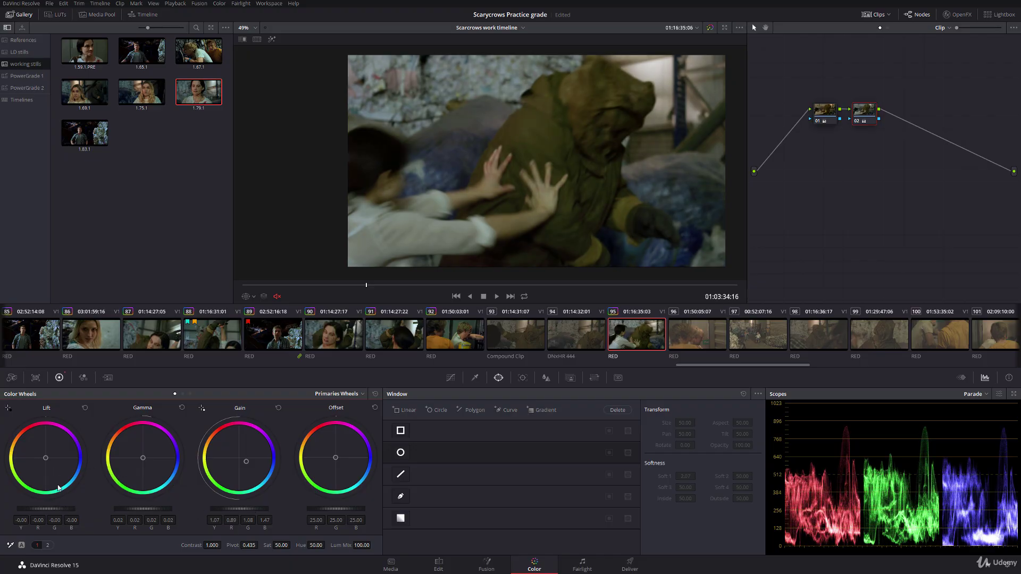
drag(46, 460, 46, 462)
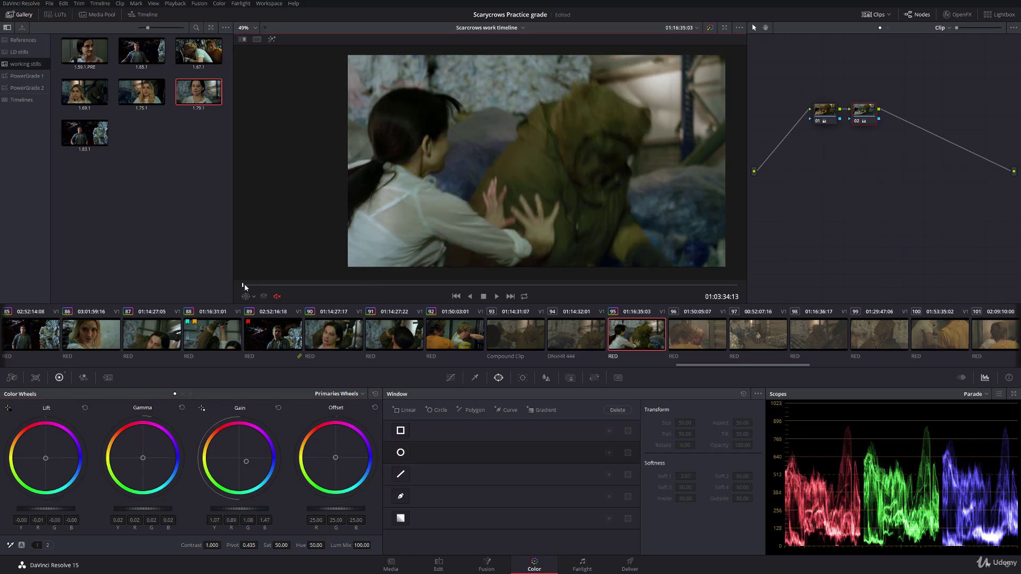
Shift clip 95's two nodes to make room and add serial node 03 with a layer node 05 beneath it
drag(366, 285, 242, 282)
drag(824, 112, 774, 118)
drag(871, 110, 825, 115)
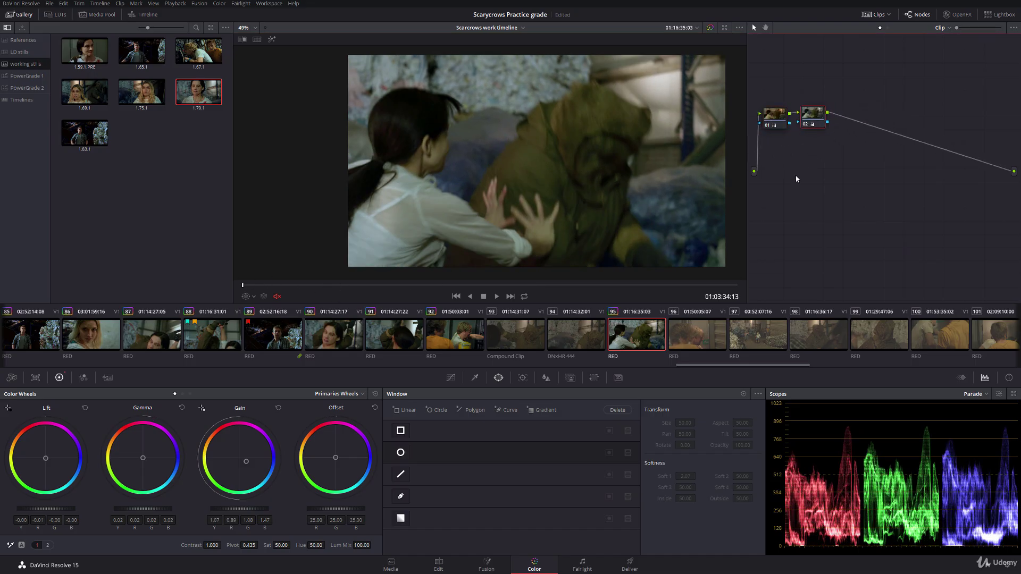
key(alt+s)
key(alt+l)
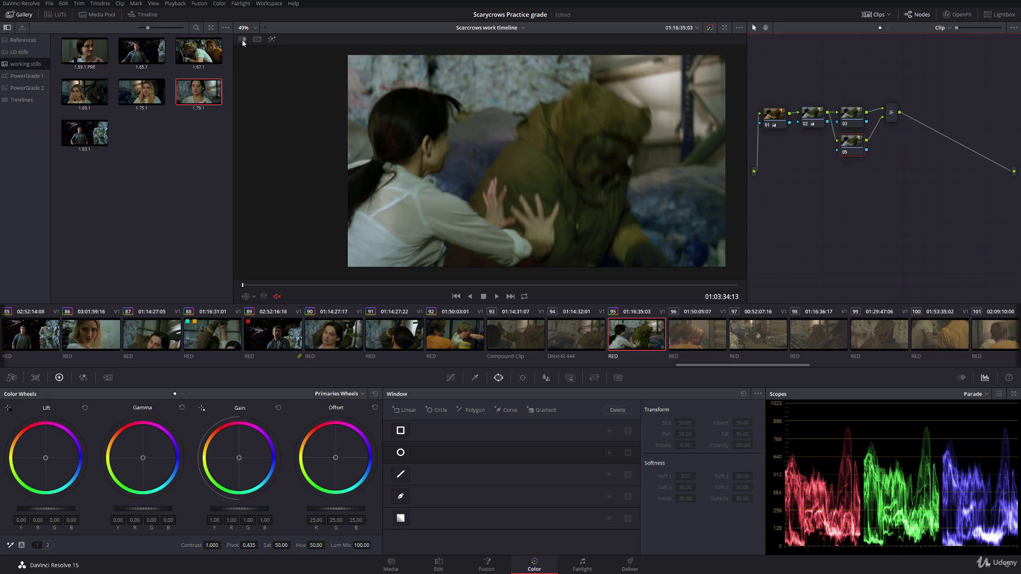
Qualify the woman's hand skin tone in node 05, highlight the selection and widen the hue width to 7.8
click(475, 378)
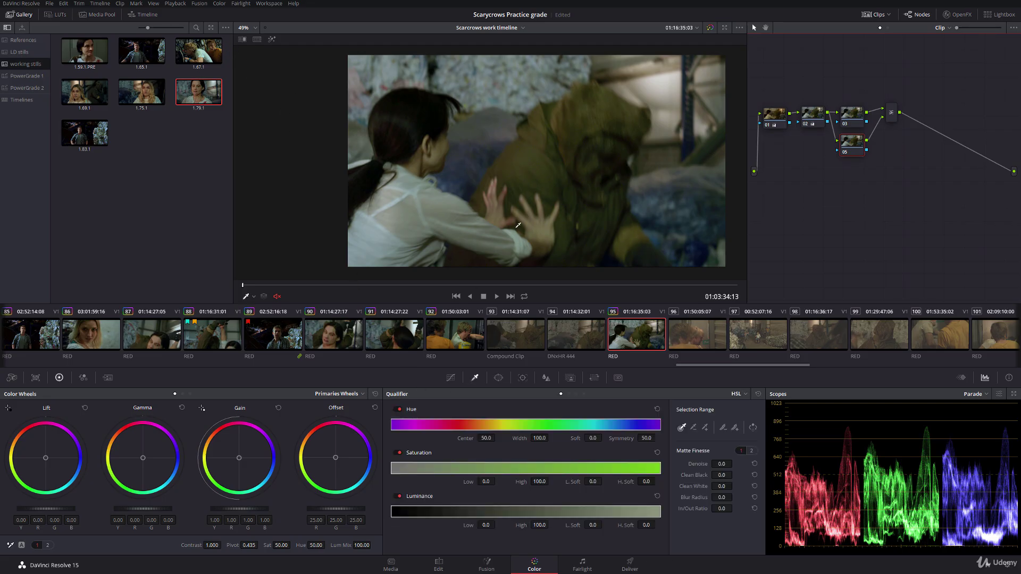
click(546, 228)
key(shift+h)
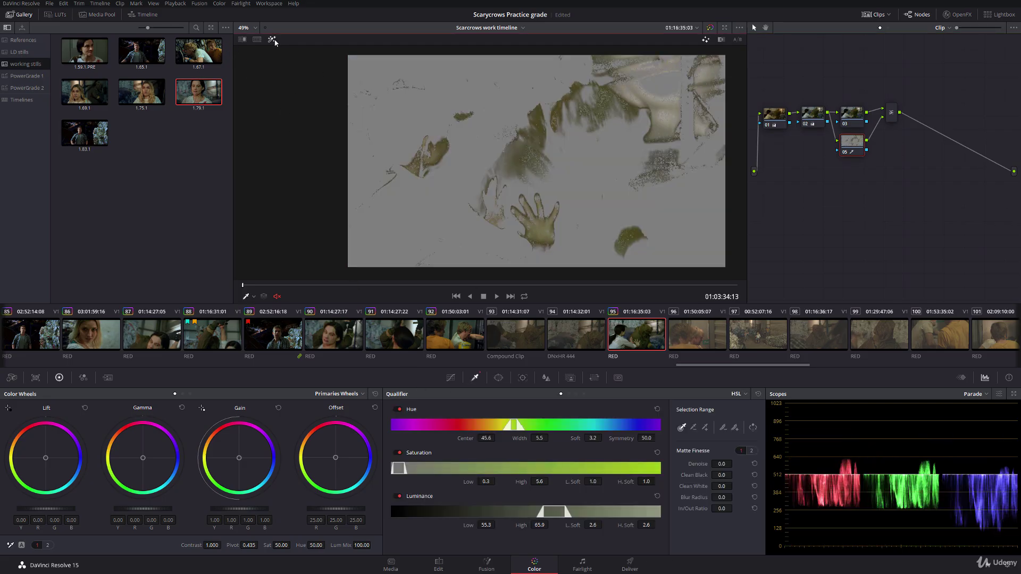
drag(539, 438, 551, 437)
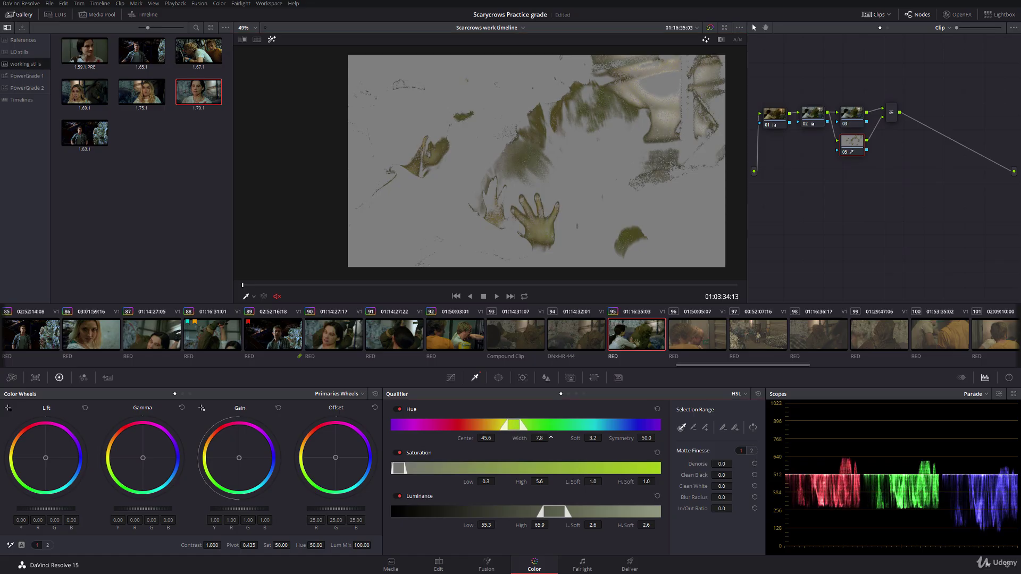
Warm node 02's gamma balance to red 0.04, green 0.01 and blue -0.01
click(812, 114)
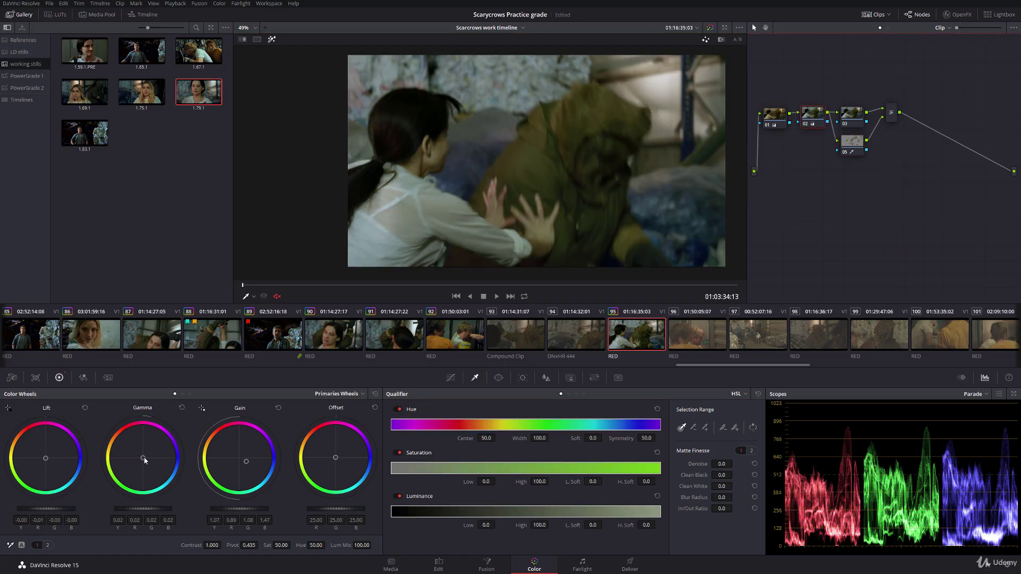
drag(144, 460, 139, 455)
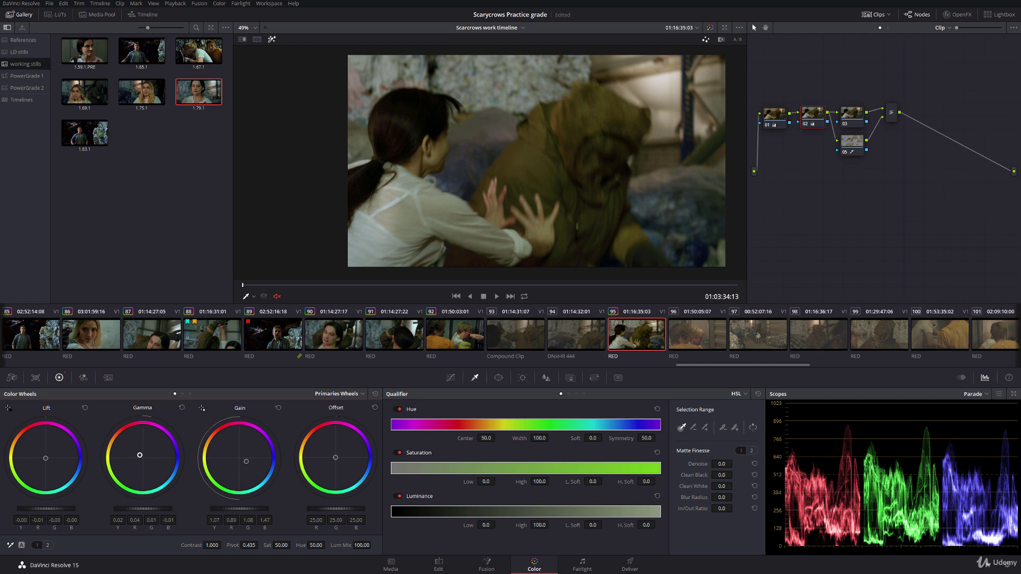
Refine node 02's lift balance with red at -0.02, gamma at 0.02, 0.03, 0.02, -0.00, and gain at 1.07, 0.98, 1.06, 1.41
drag(45, 458, 46, 458)
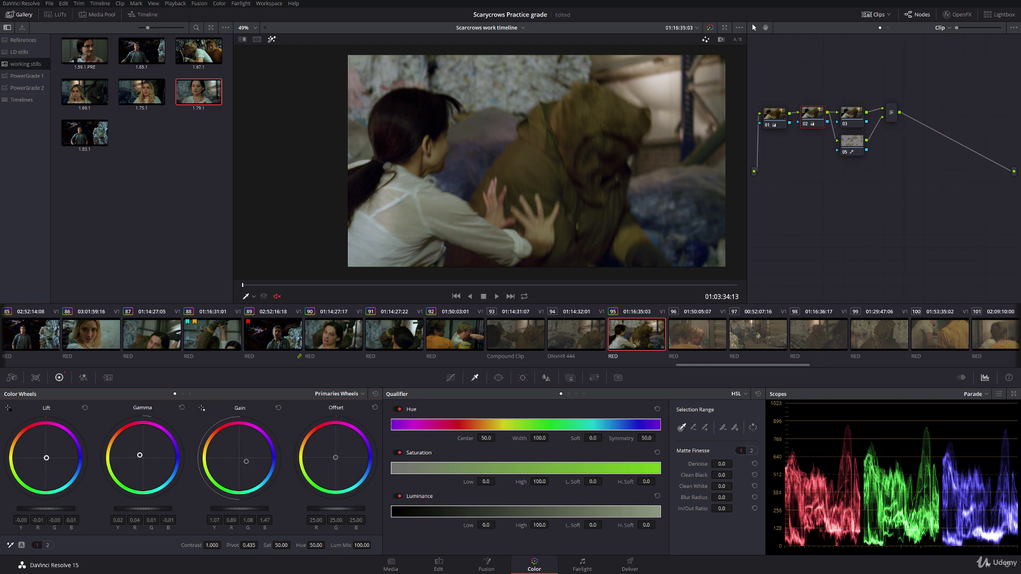
drag(62, 509, 58, 509)
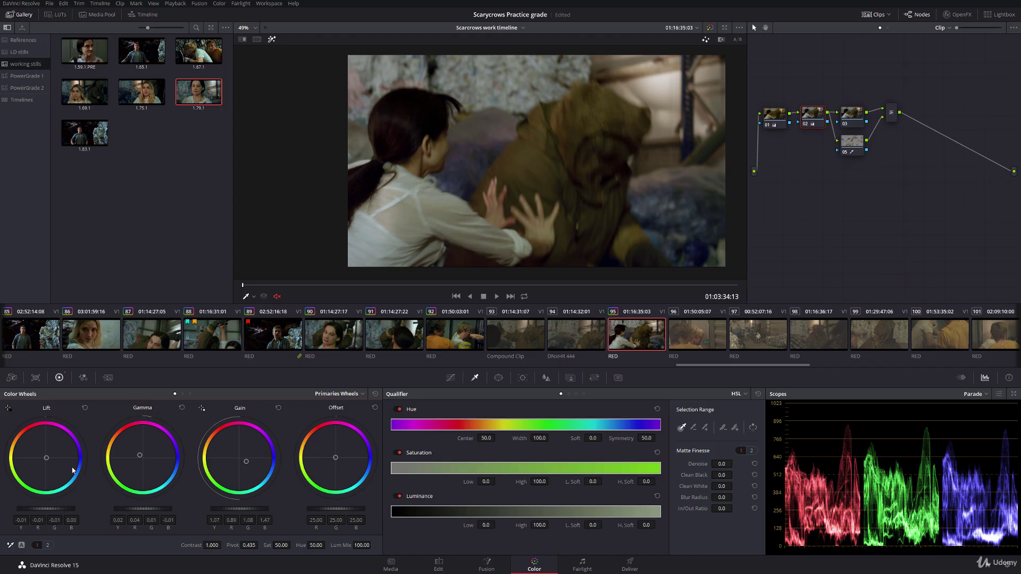
drag(140, 456, 139, 456)
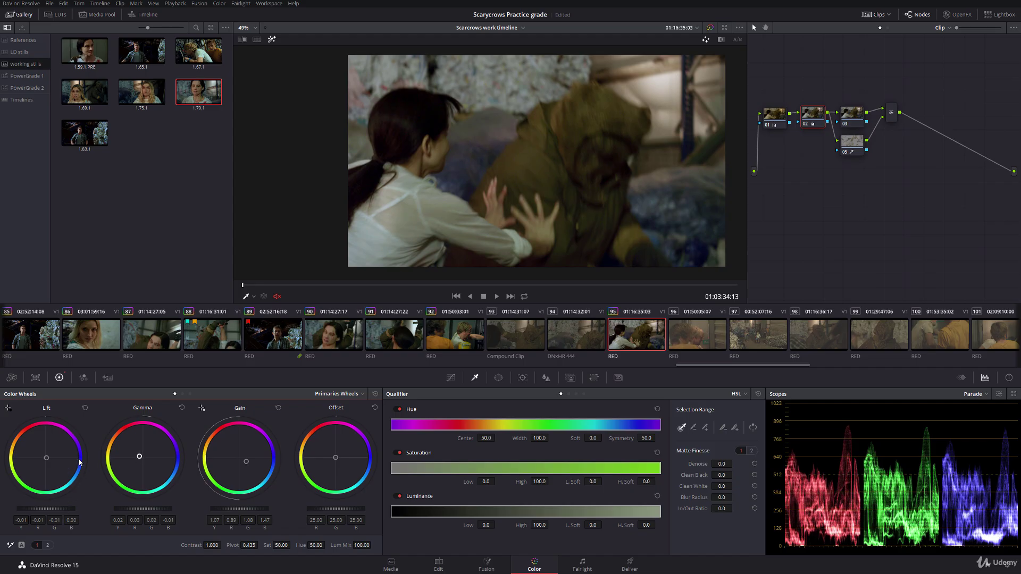
drag(46, 457, 46, 458)
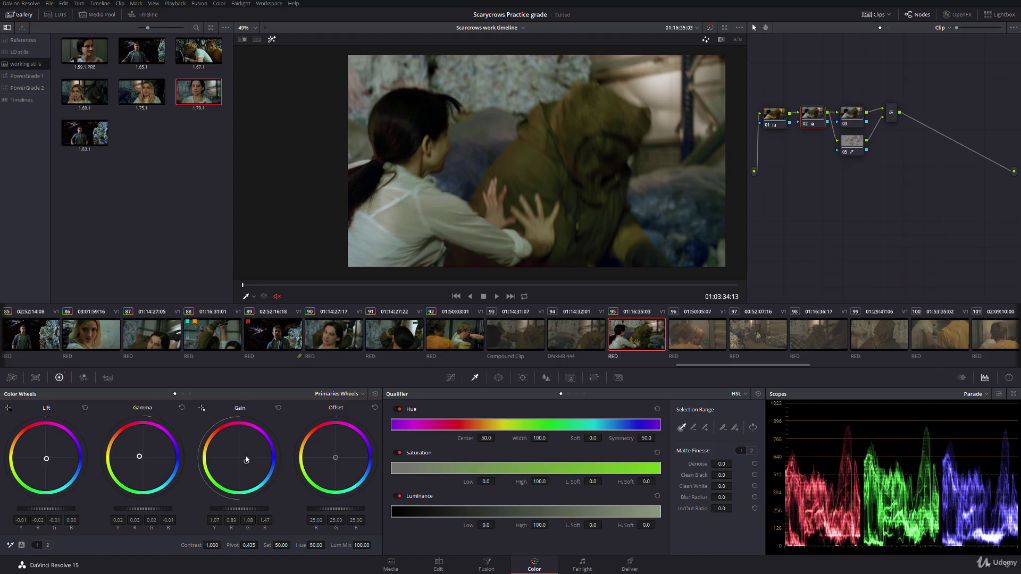
drag(246, 461, 245, 460)
drag(139, 457, 139, 456)
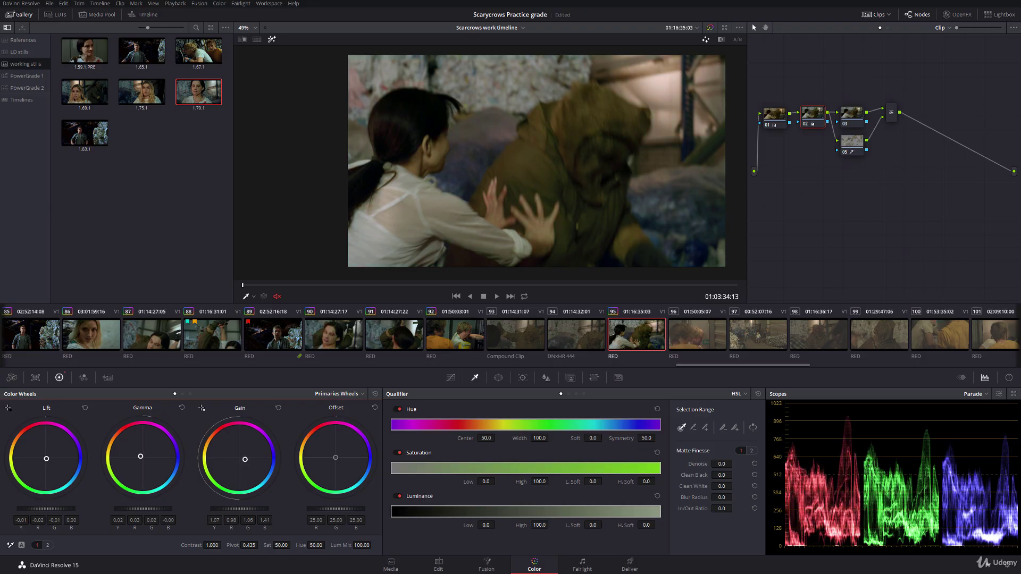
Resample the hand's skin tone in node 05 and set hue center 39.7, hue width 7.8, saturation low 2.7 and luminance high 65.0
click(854, 143)
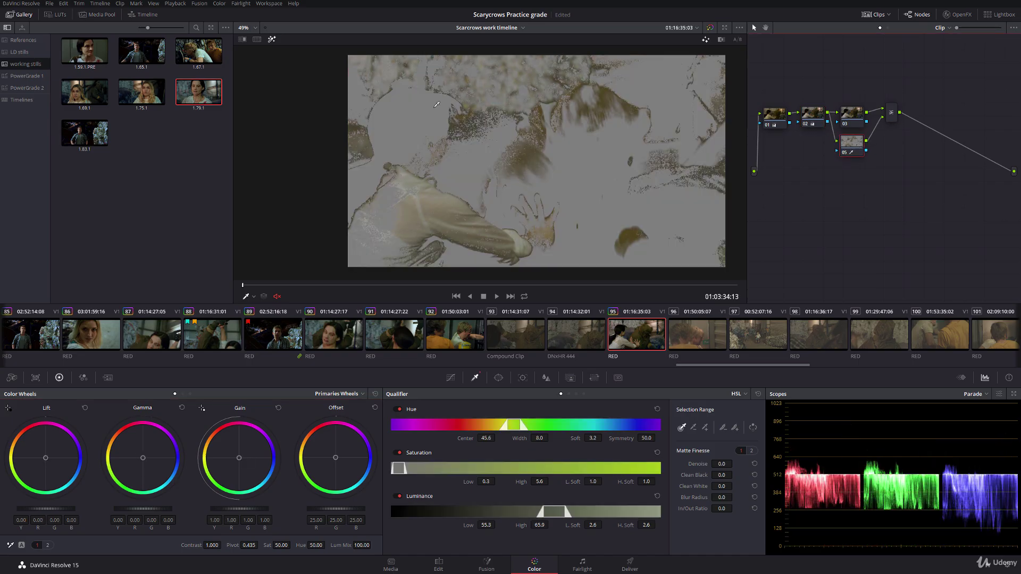
click(551, 220)
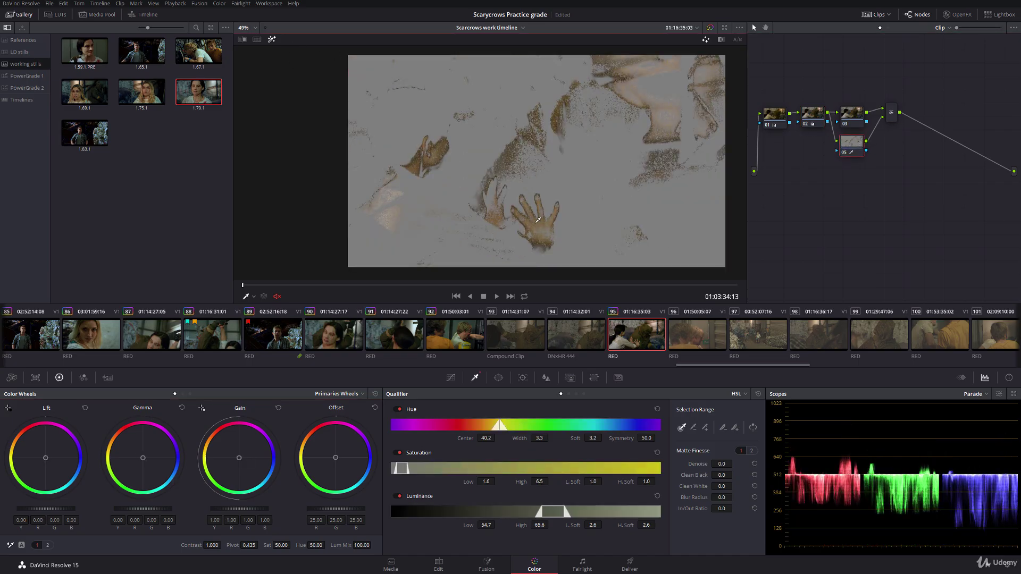
drag(516, 441, 527, 442)
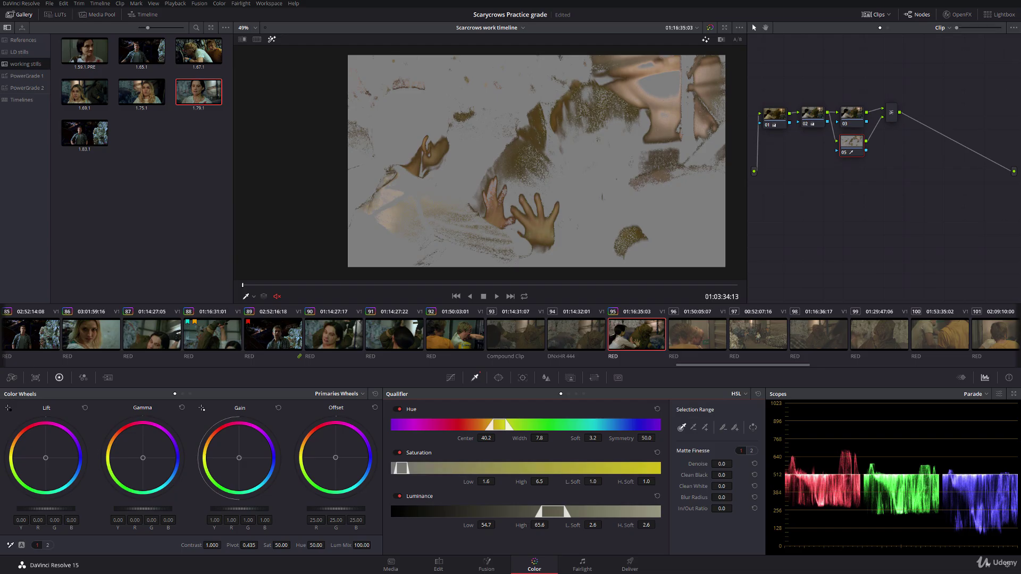
drag(486, 481, 497, 482)
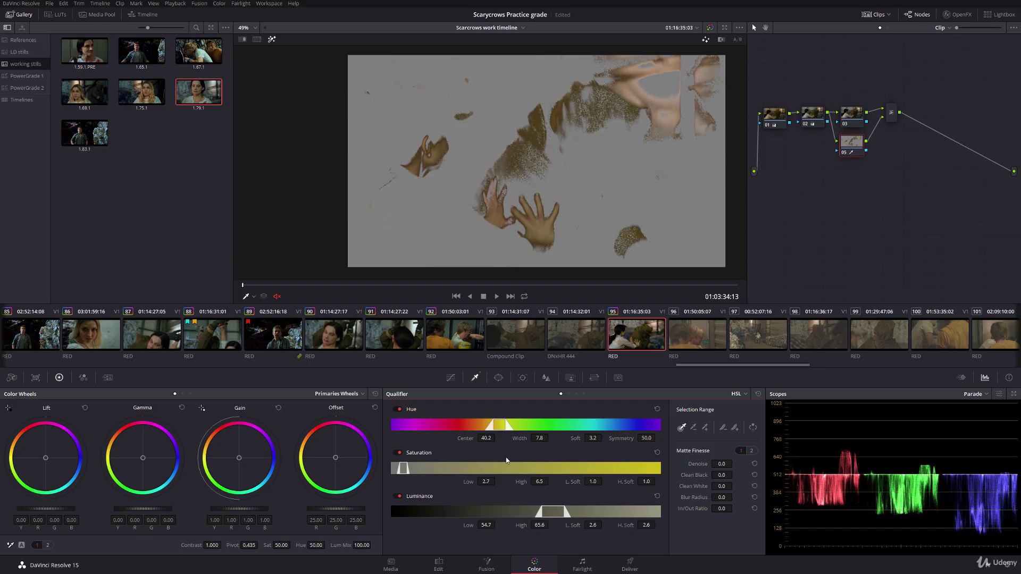
drag(522, 526, 518, 511)
drag(465, 439, 462, 439)
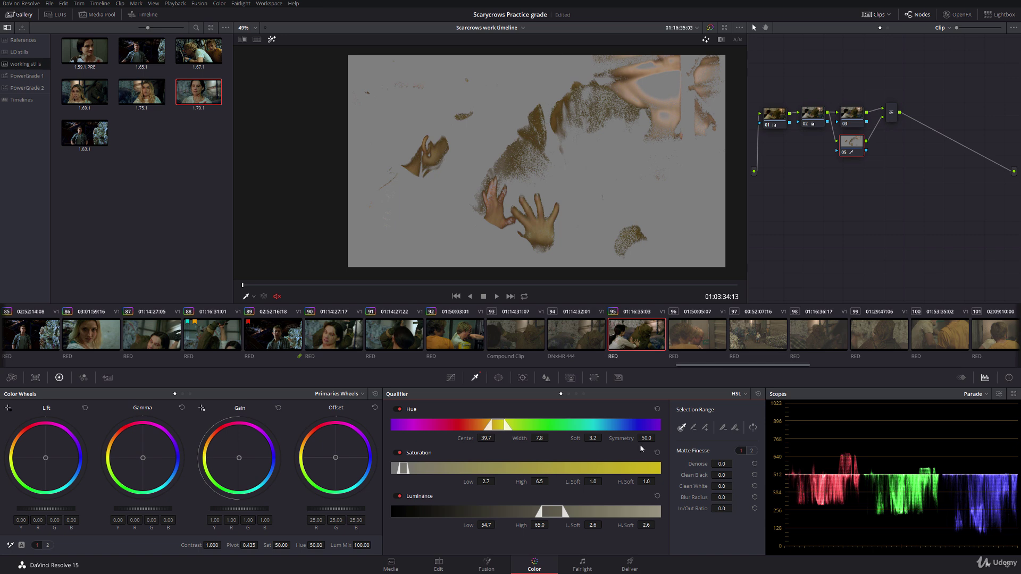
Refine node 05's matte with clean black 2.7, clean white 23.6, blur 16.3, saturation 2.5–11.2, luminance high 74.8 and hue width 11.7, and turn off the highlight
drag(694, 475, 697, 498)
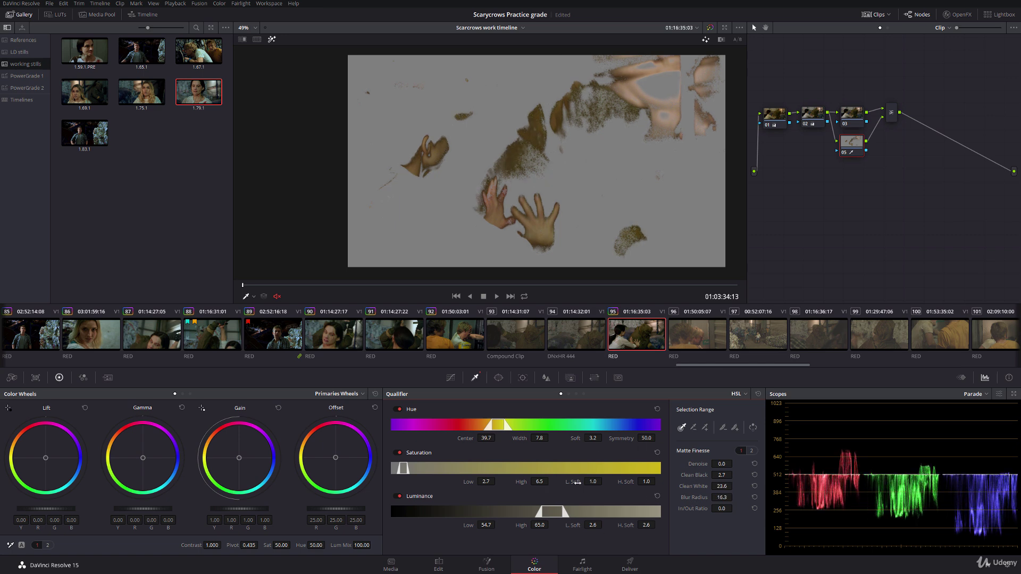
drag(577, 483, 604, 481)
drag(604, 481, 606, 481)
drag(470, 482, 558, 481)
drag(538, 524, 571, 525)
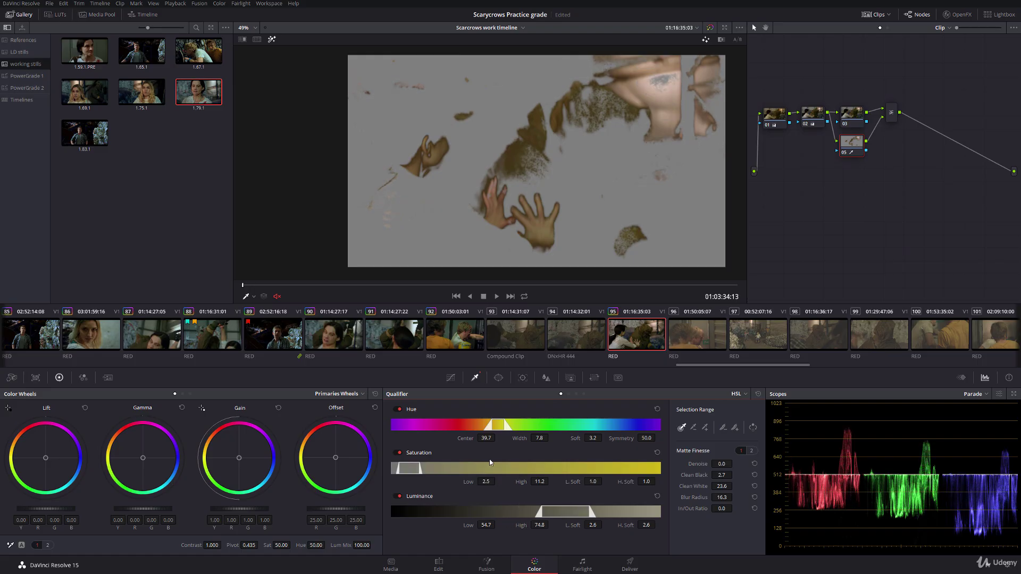
drag(521, 438, 550, 437)
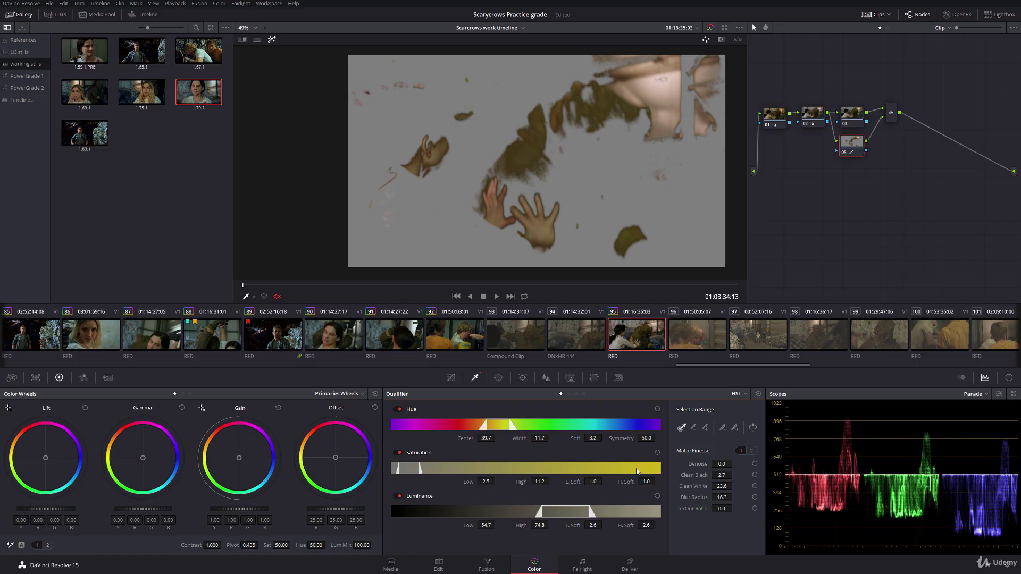
click(271, 39)
Cool node 03 with gain at 1.00, 0.89, 1.02, 1.13 and gamma red at -0.01, blue at 0.01
click(864, 114)
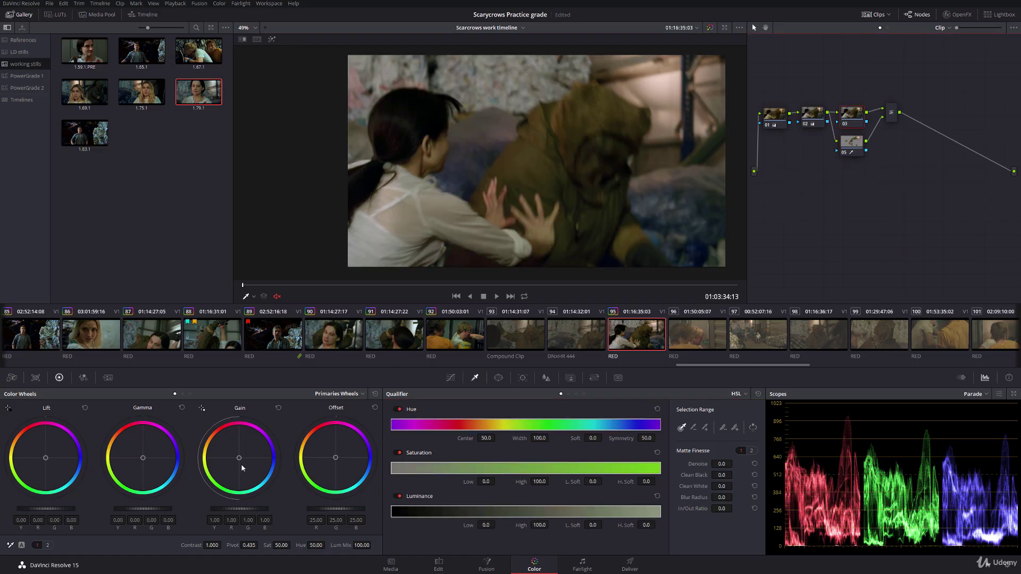
drag(242, 468, 241, 461)
drag(142, 459, 144, 460)
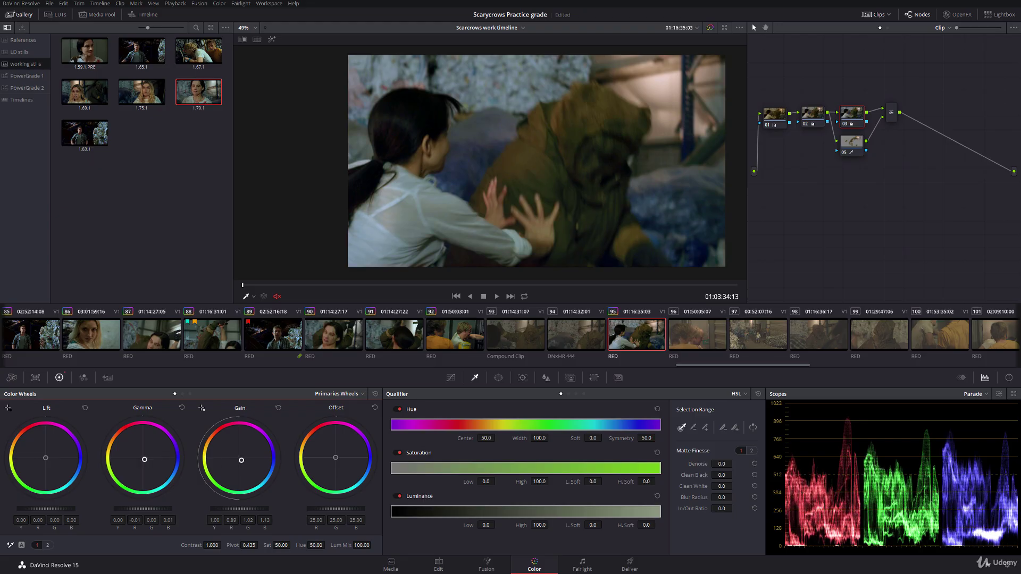
In clip 92's node 03, set gamma blue to 0.05 and gain to red 0.92, green 1.01 and blue 1.17
click(457, 338)
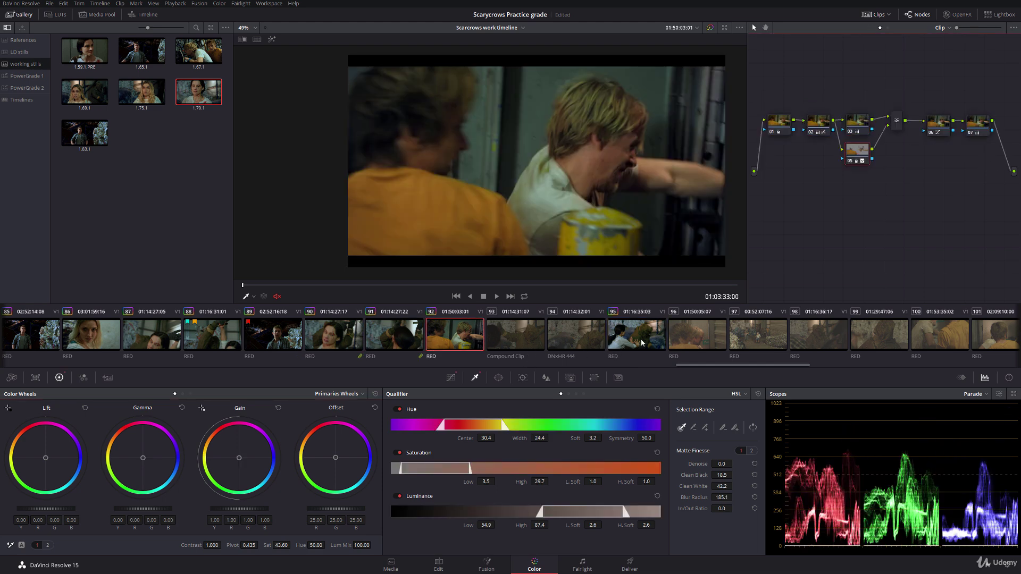
click(862, 130)
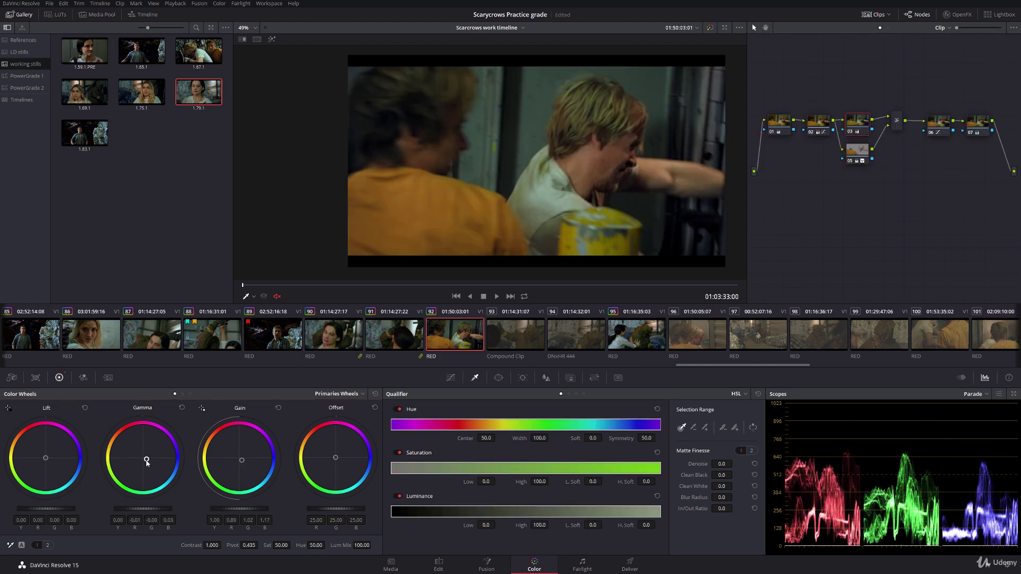
drag(146, 459, 148, 459)
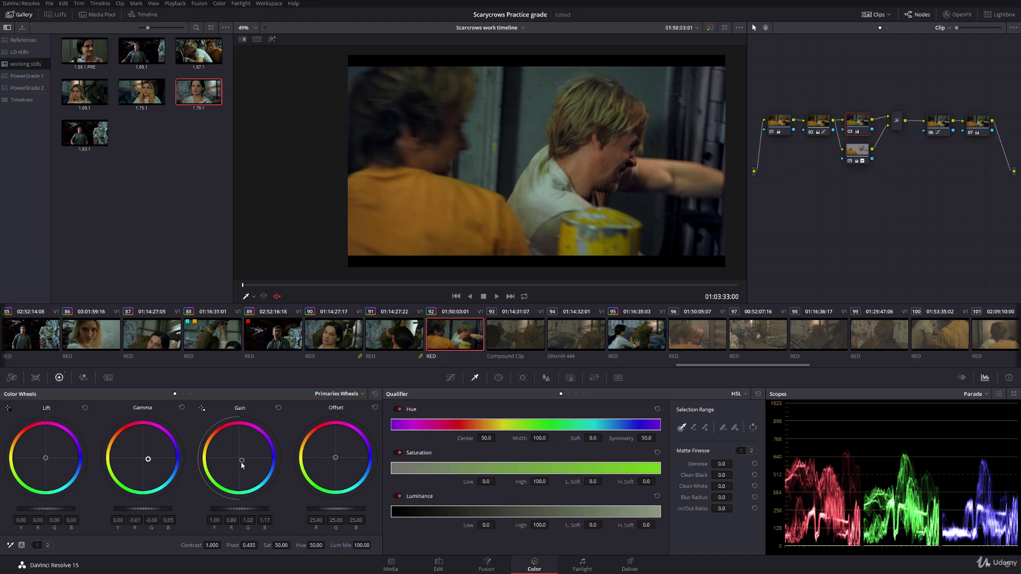
drag(241, 465, 242, 464)
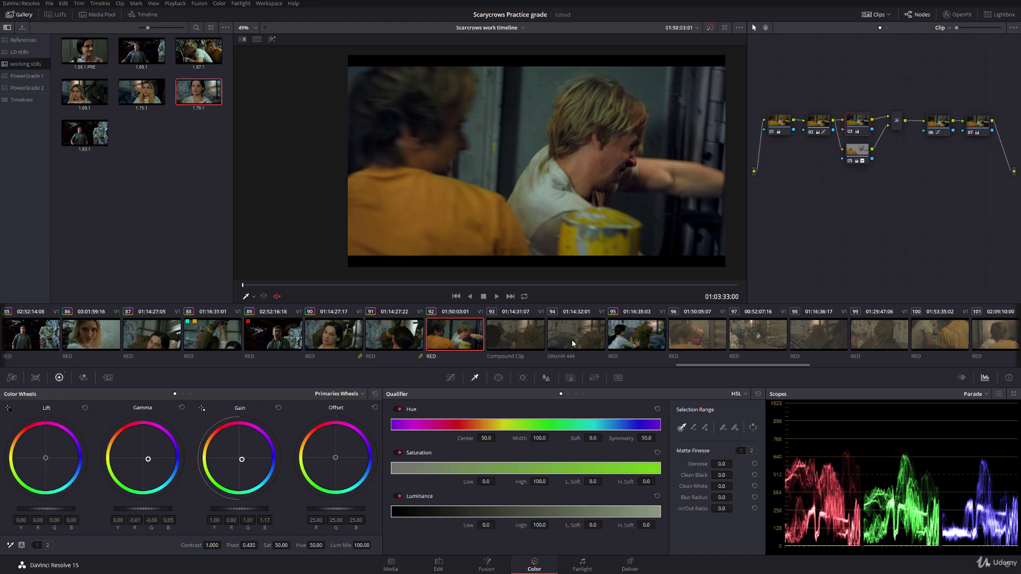
Compare clip 91 with clip 95, scrub through the shot and copy clip 95's grade to clip 94
click(415, 337)
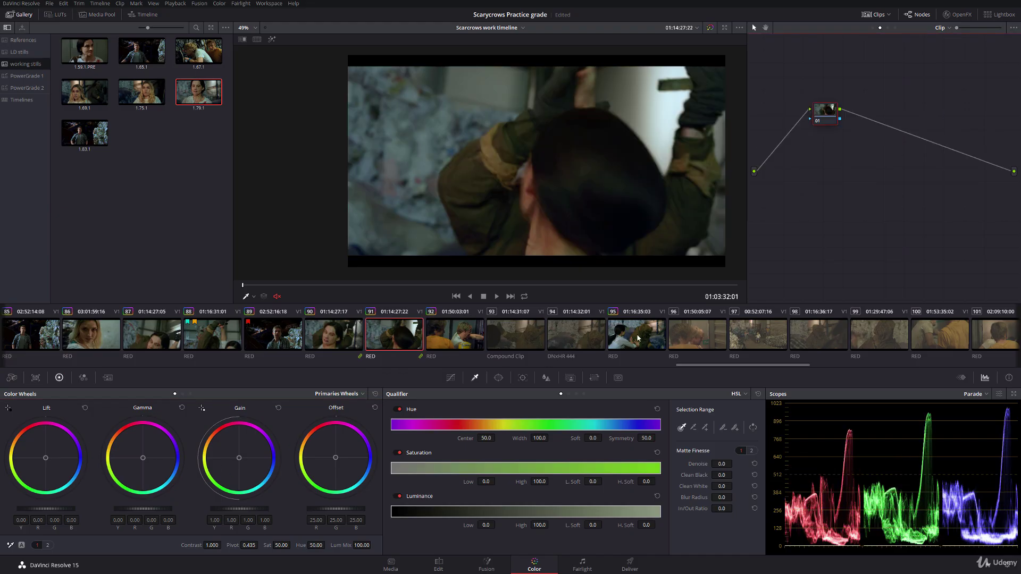
click(638, 339)
drag(287, 285, 837, 290)
click(593, 330)
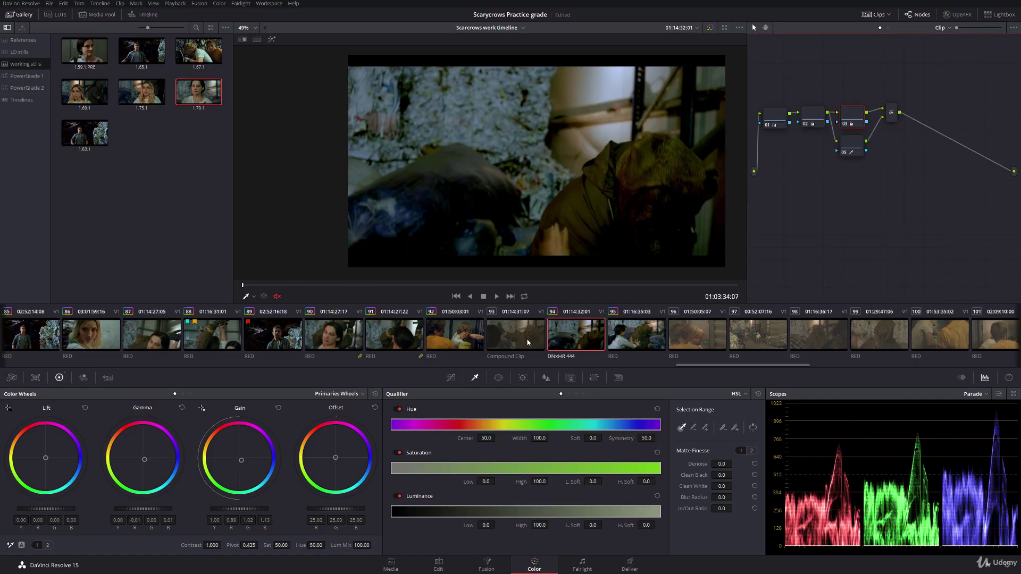
Rebalance node 01 of clip 94 with offset at 19.65, gain at 1.29, gamma at 0.06 and lift at -0.04
key(shift+;)
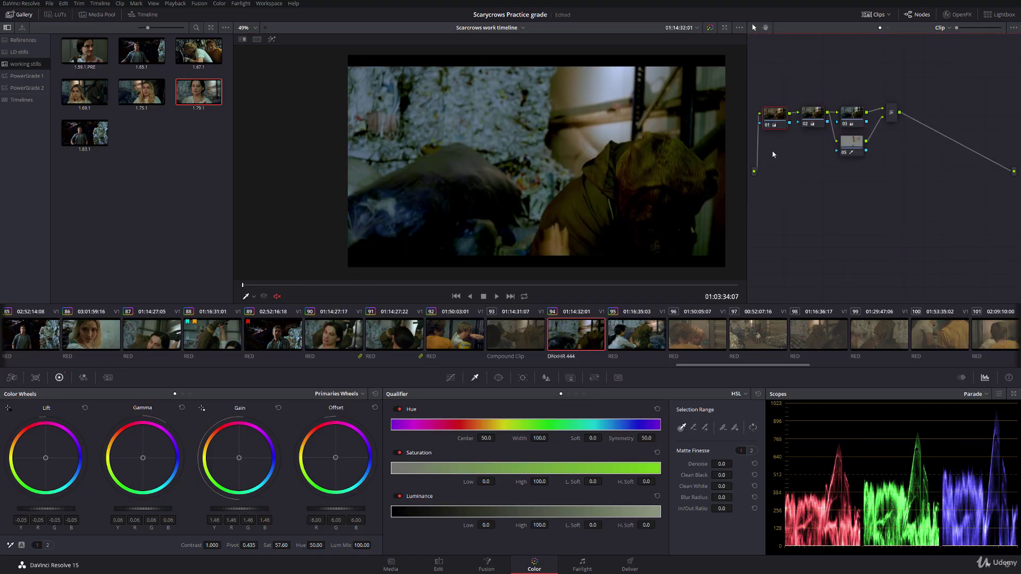
drag(336, 509, 419, 509)
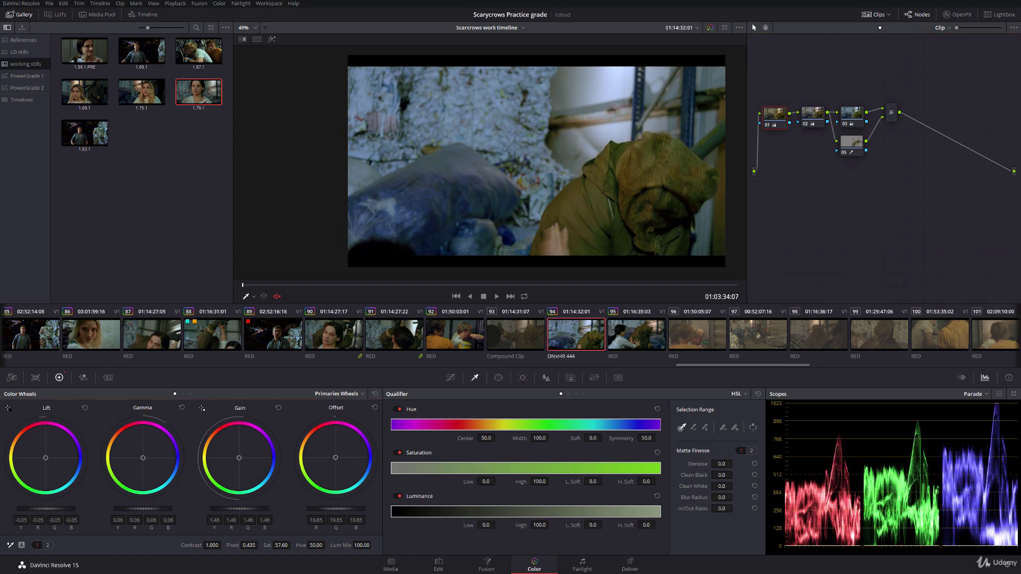
drag(239, 509, 212, 509)
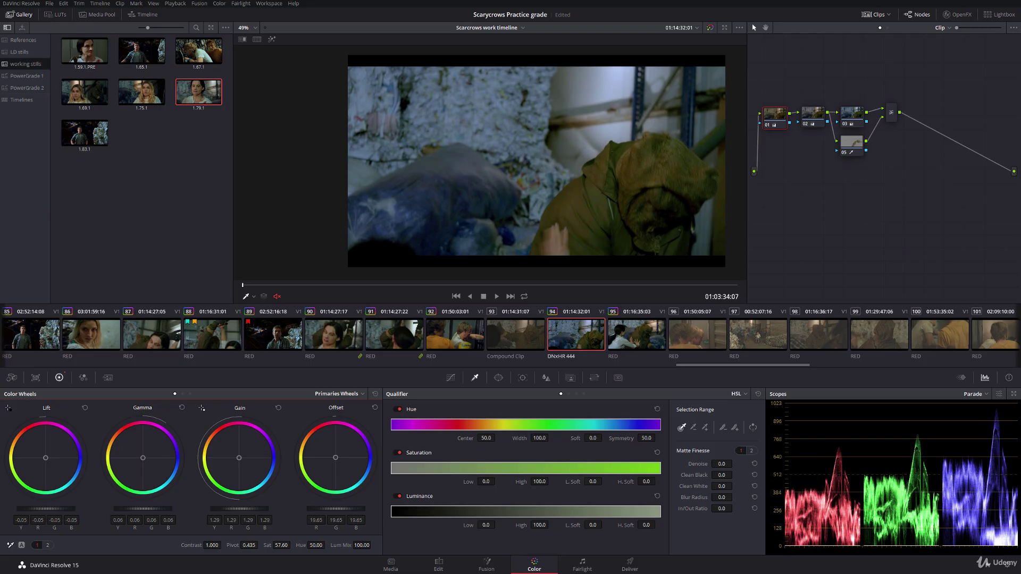
drag(142, 510, 146, 509)
drag(41, 508, 44, 509)
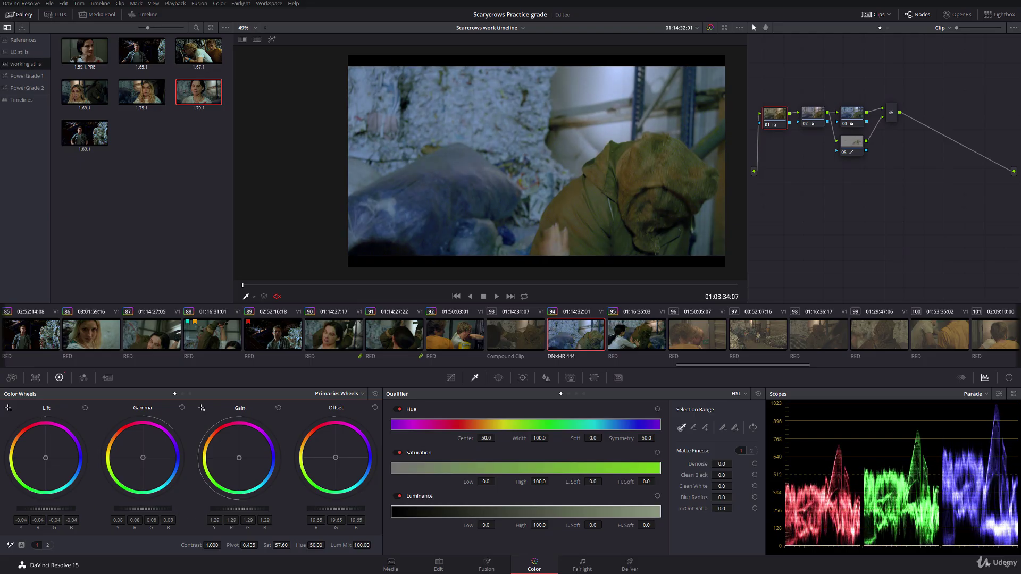
drag(167, 510, 159, 510)
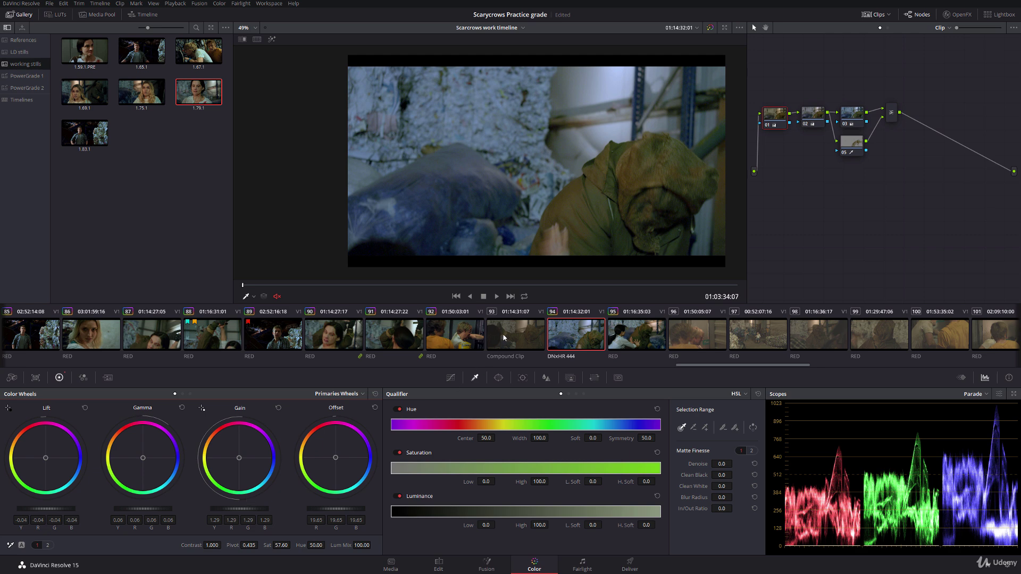
Check the end of clip 94 against clip 95 and copy clip 94's grade to clip 93
click(630, 338)
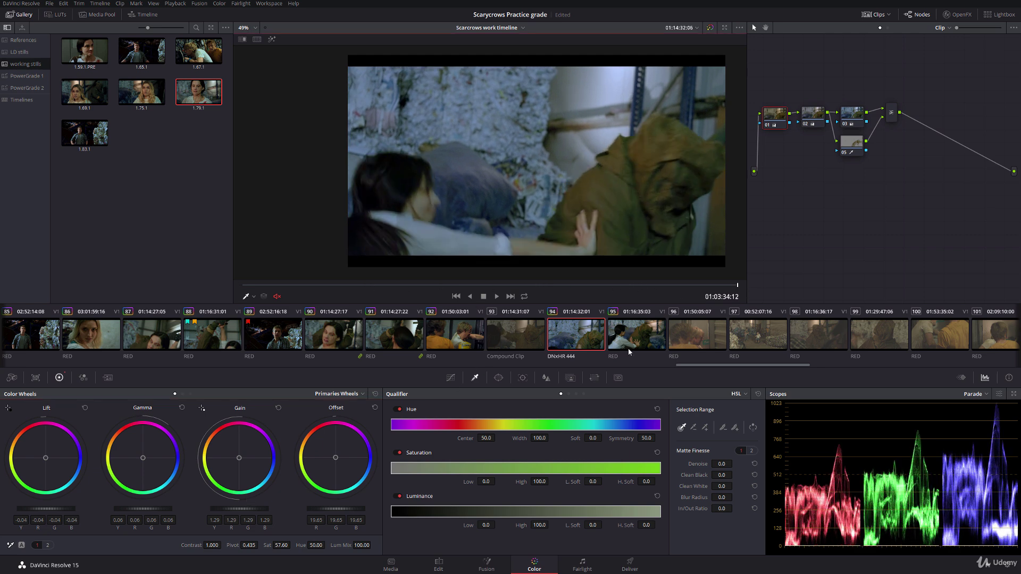
click(563, 336)
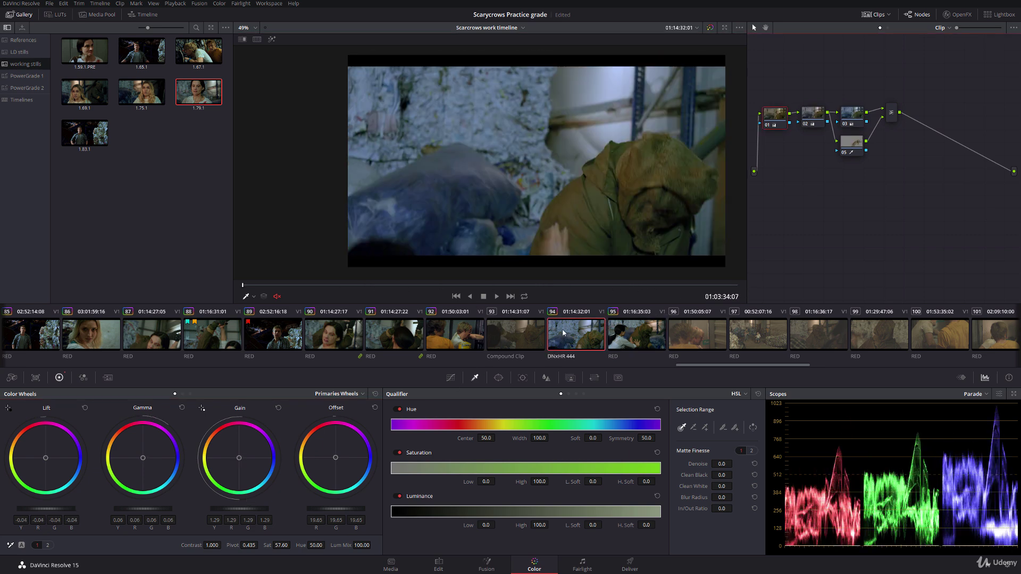
click(523, 335)
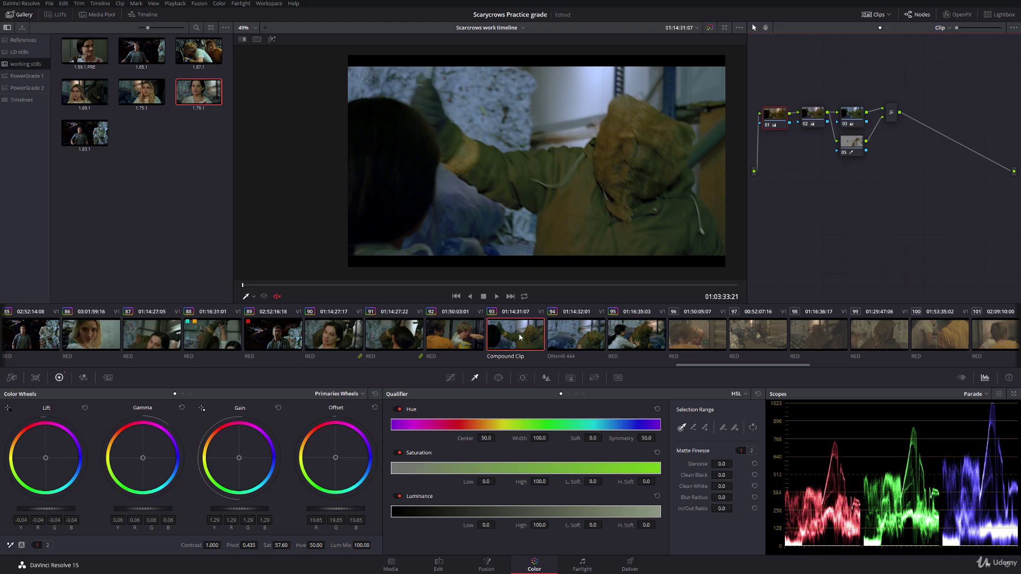
Flag clips 93 through 95 in yellow
shift+click(621, 338)
right_click(627, 339)
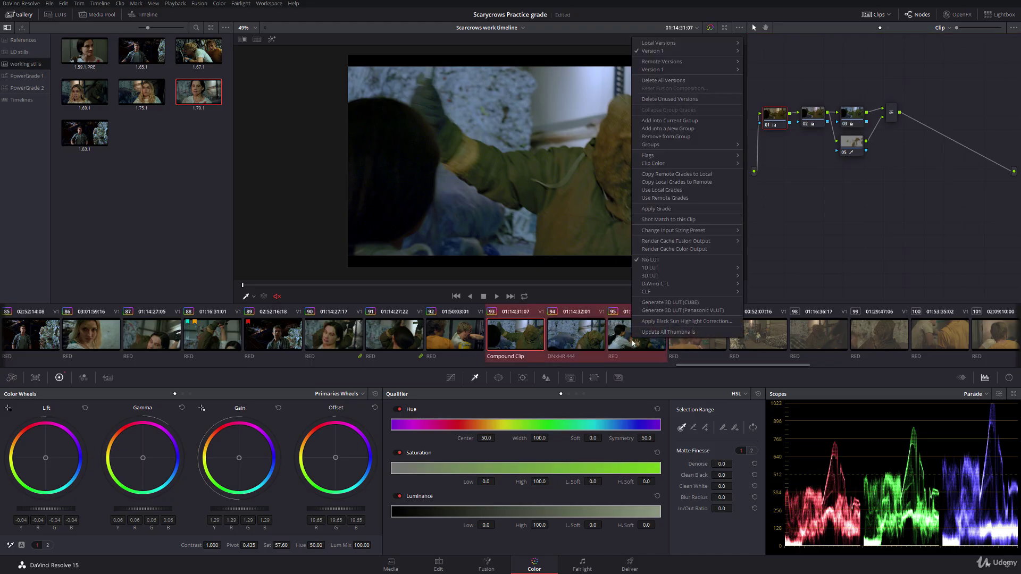
mouse_move(691, 155)
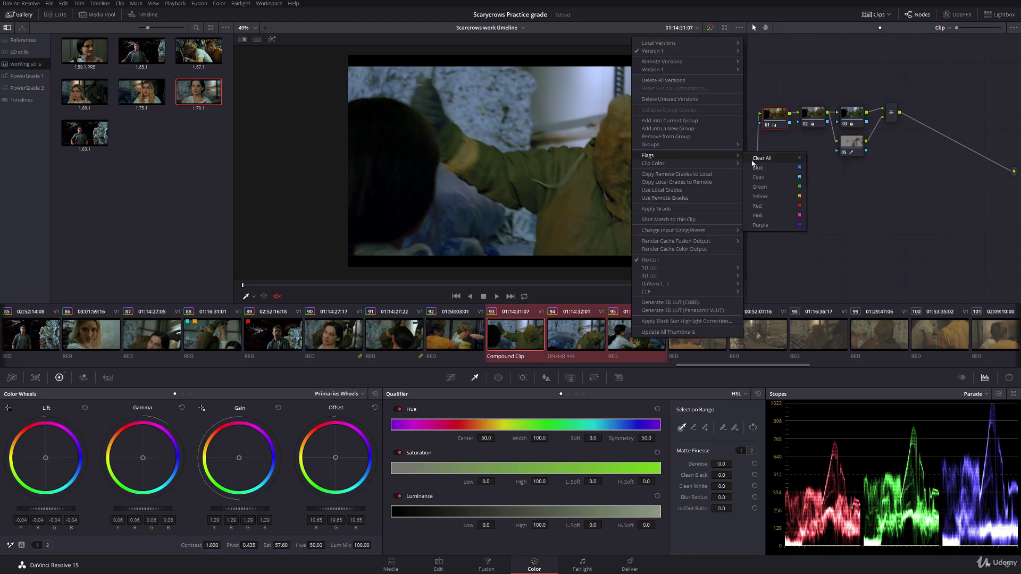
click(774, 197)
Copy clip 92's grade to clip 96, scrub through the shot and go to clip 97
click(686, 340)
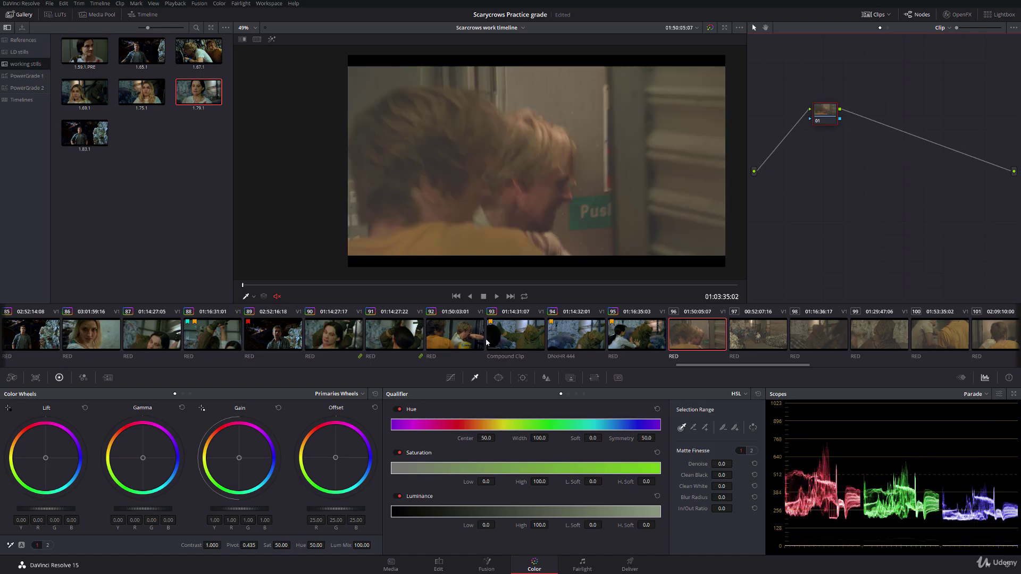
drag(338, 284, 797, 281)
click(771, 314)
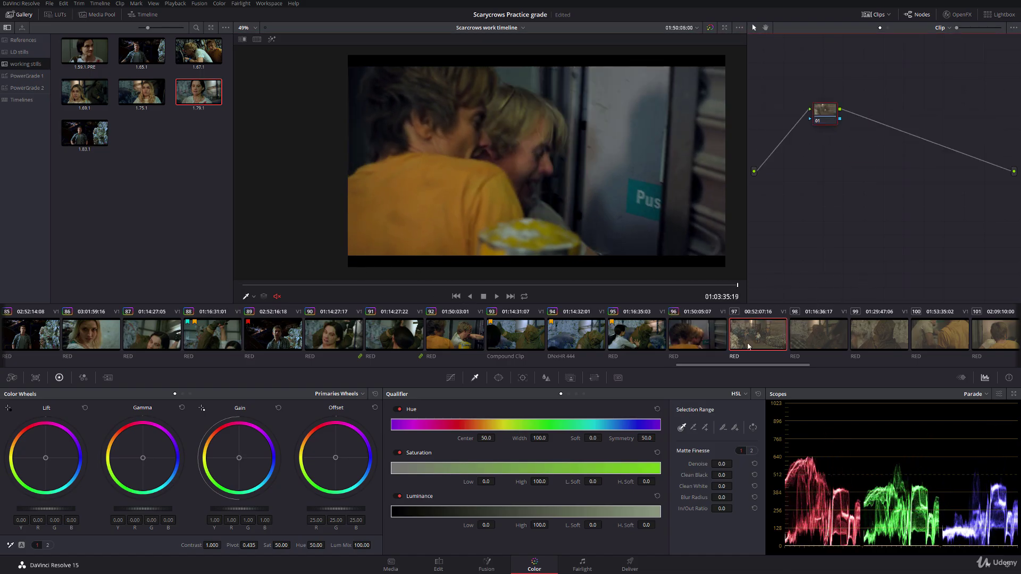
Assign clip 97 to the Scarycrow crowd W group, matching the earlier crowd wide shot, and scrub through it
drag(701, 366, 751, 360)
click(299, 343)
click(558, 343)
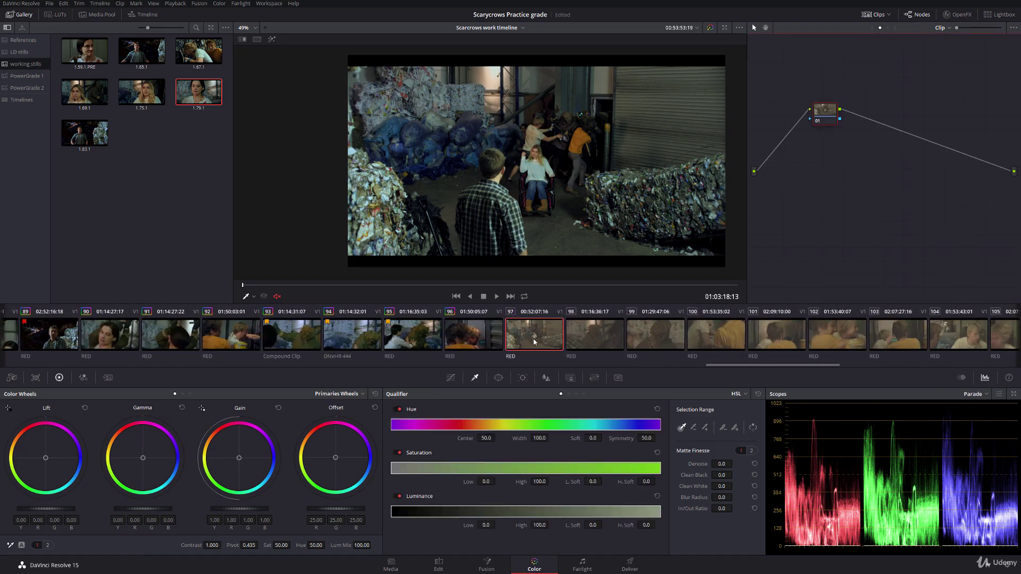
right_click(535, 338)
mouse_move(584, 155)
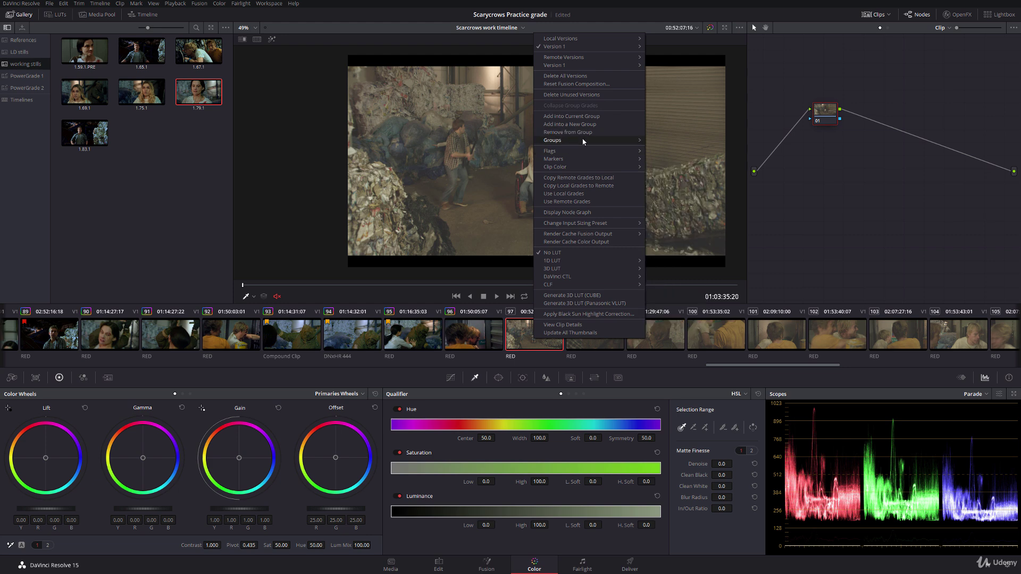
mouse_move(692, 179)
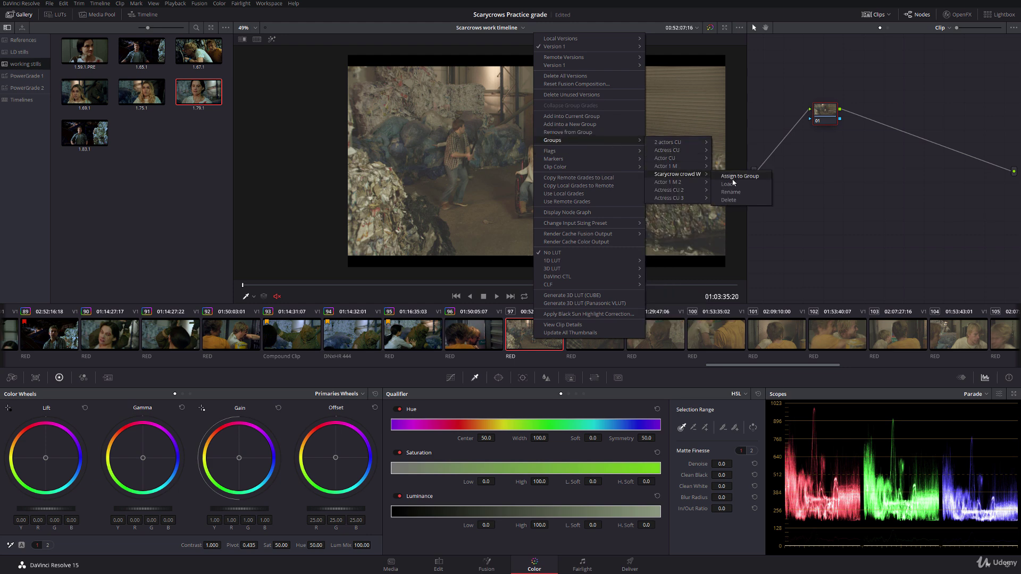
click(736, 181)
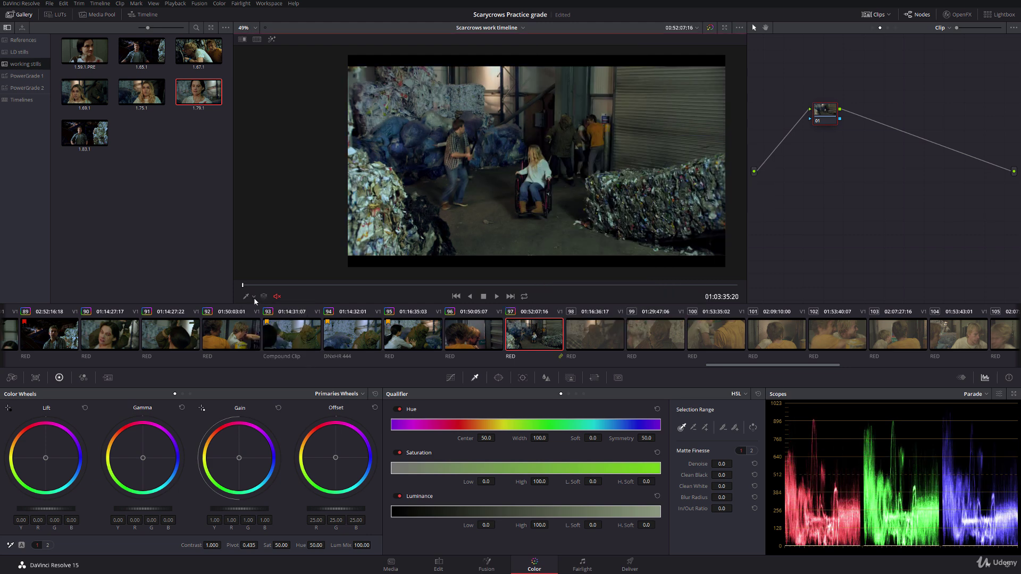
drag(246, 286, 490, 290)
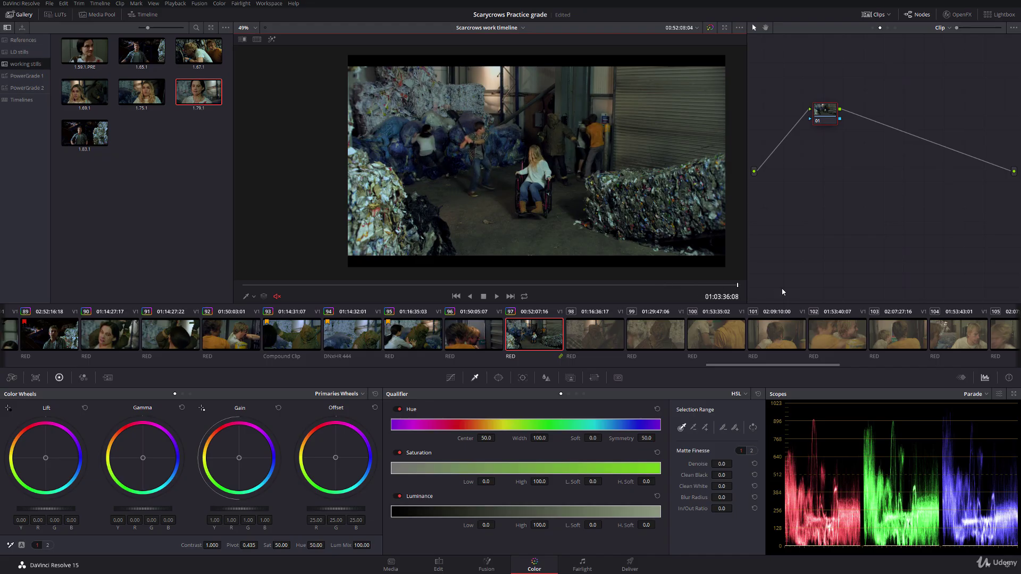
Scrub through clips 98 and 99 to examine their content and return to clip 98
click(590, 332)
drag(330, 288, 793, 283)
click(682, 327)
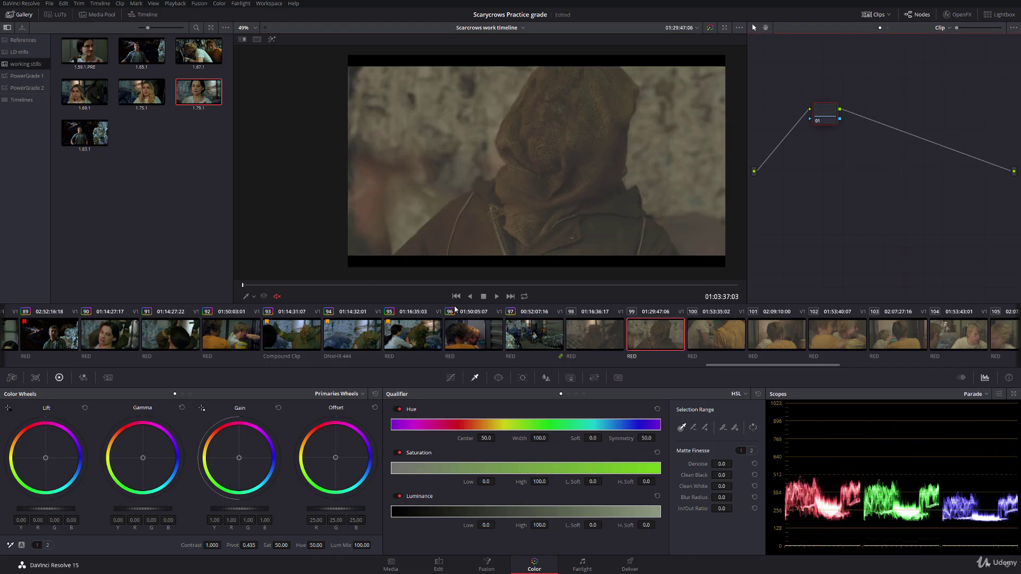
drag(268, 286, 287, 289)
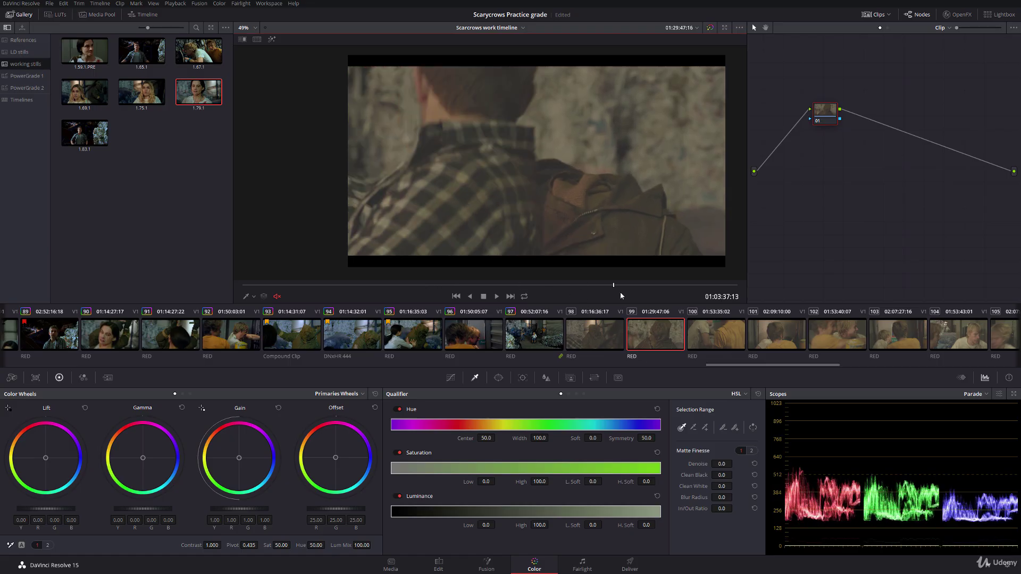
click(583, 331)
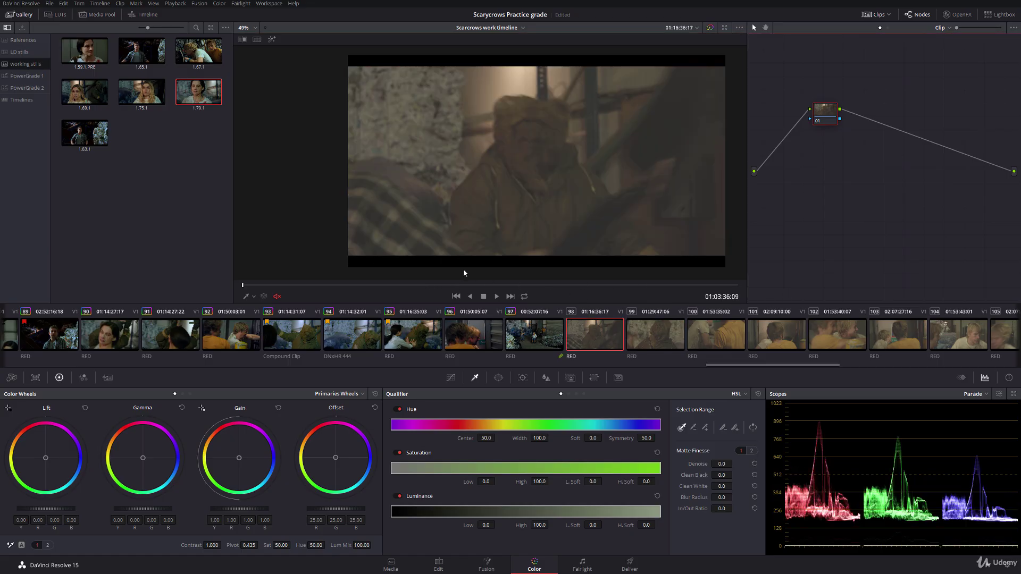
click(698, 329)
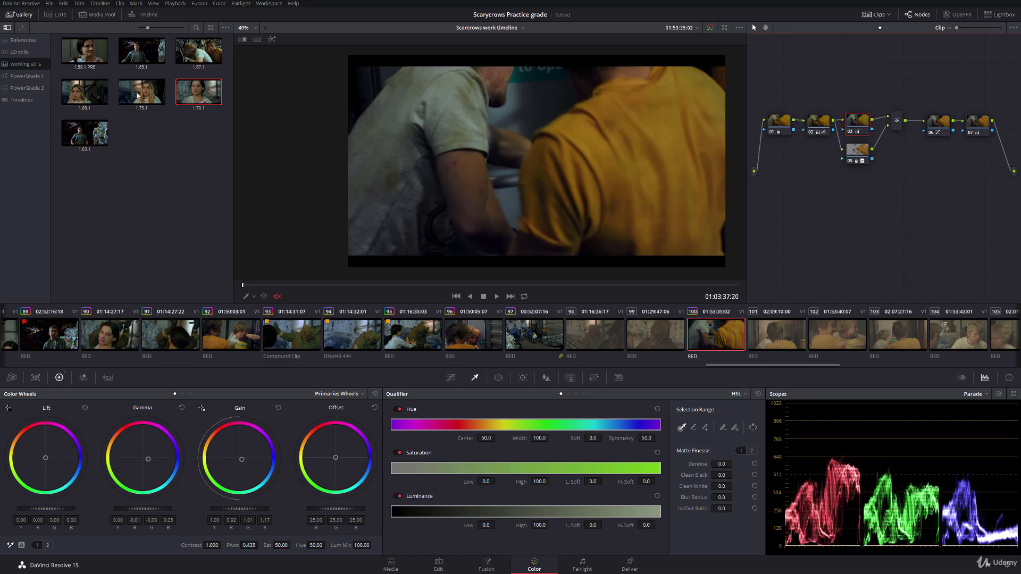
right_click(842, 203)
click(864, 210)
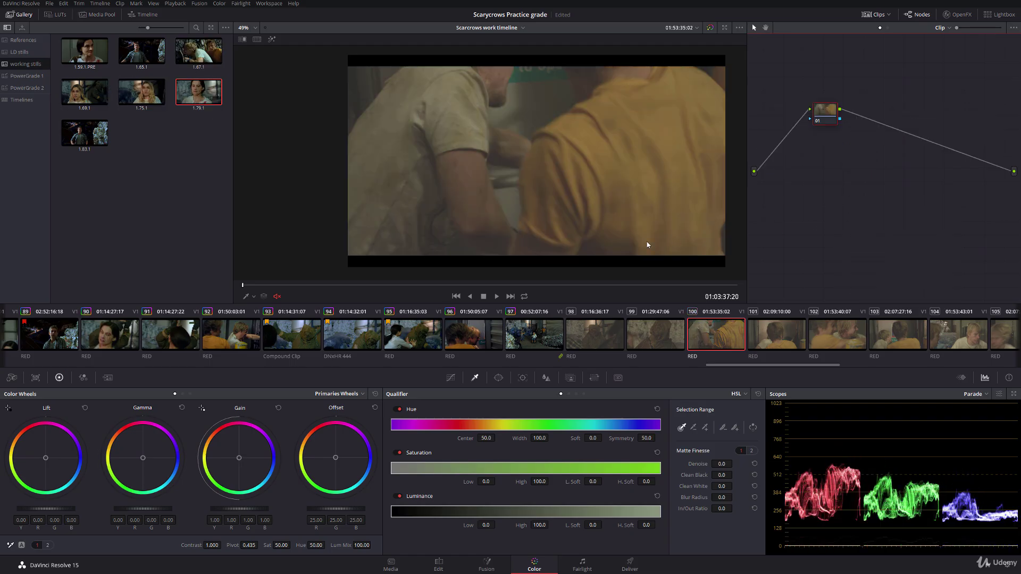
Apply the grade of still 1.79.1 to clip 98 and highlight the area qualified by node 05
click(585, 339)
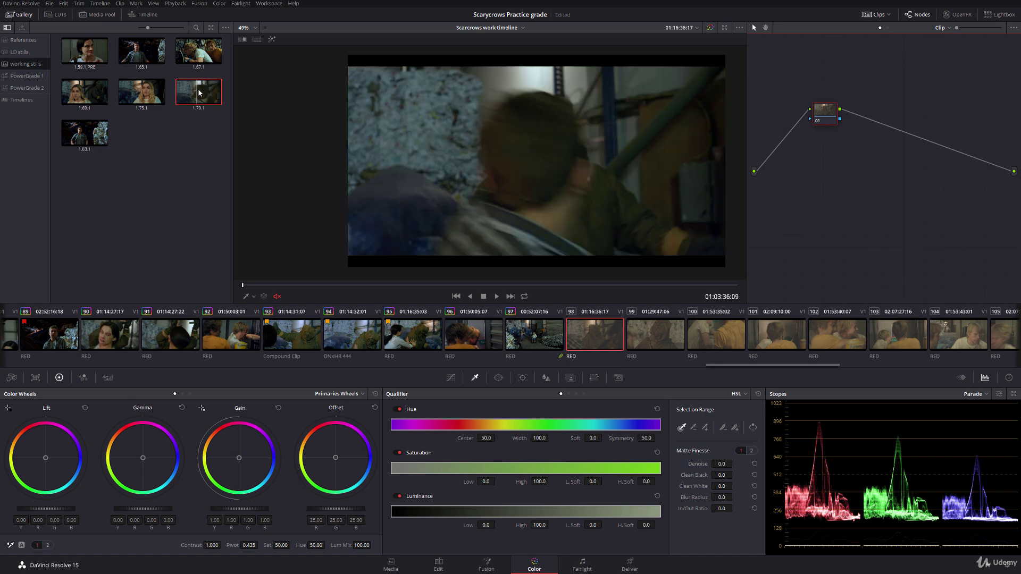
double_click(204, 93)
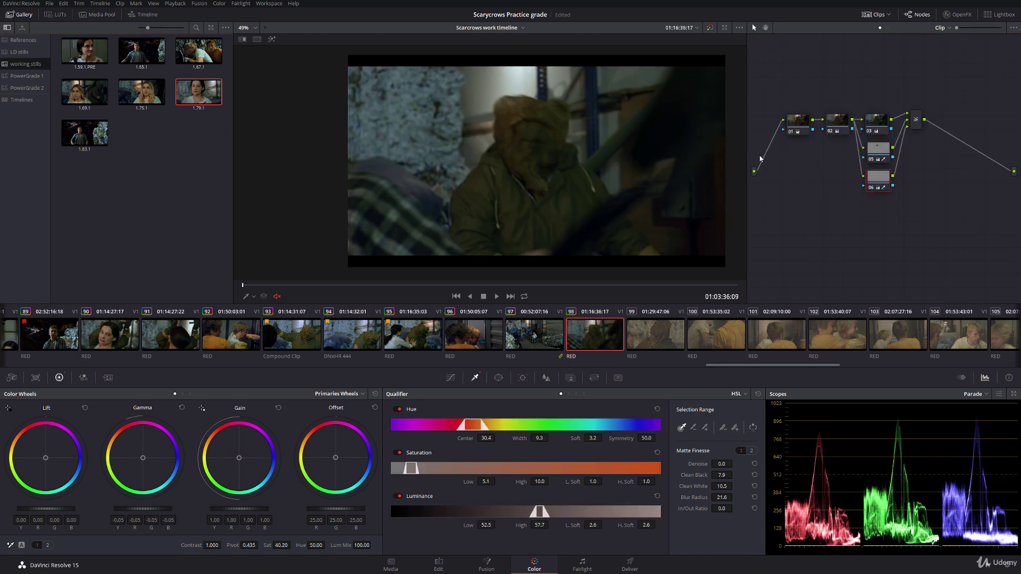
click(877, 155)
click(272, 40)
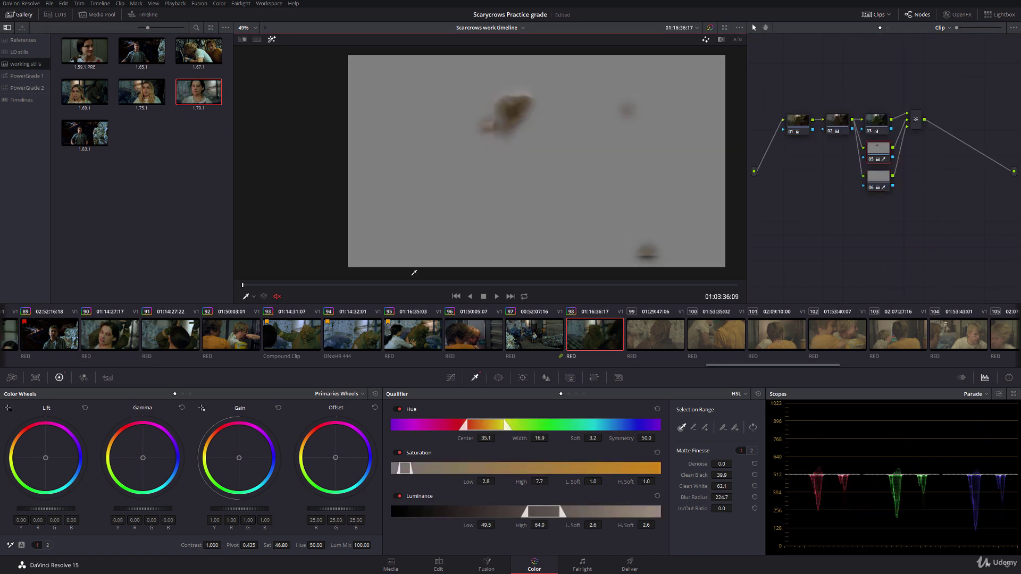
Widen node 05's qualifier on clip 98 to hue width 21.2, saturation 0.5 to 15.1, luminance high 77.7 and low softness 8.3
drag(404, 285, 475, 285)
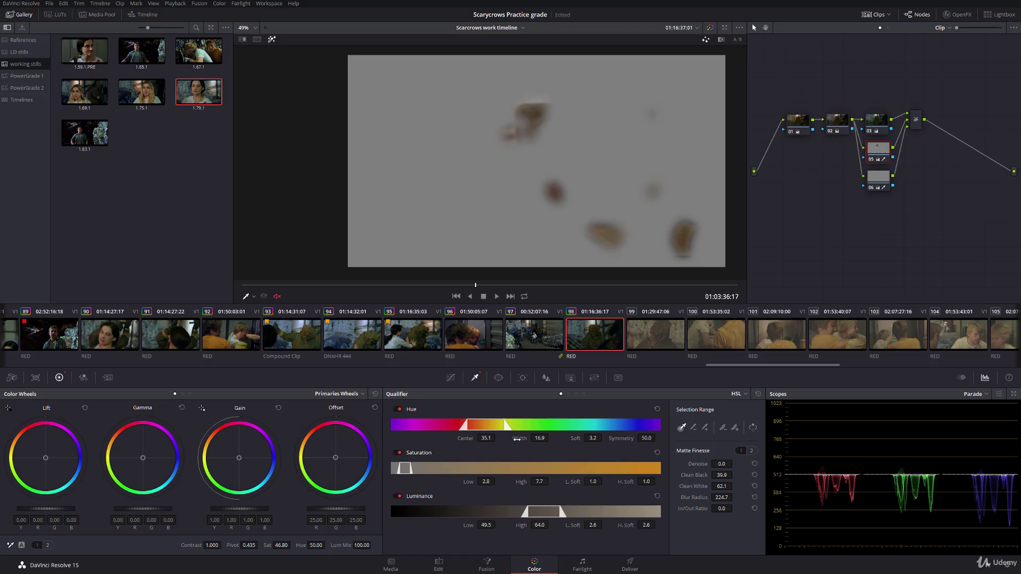
drag(462, 485, 497, 482)
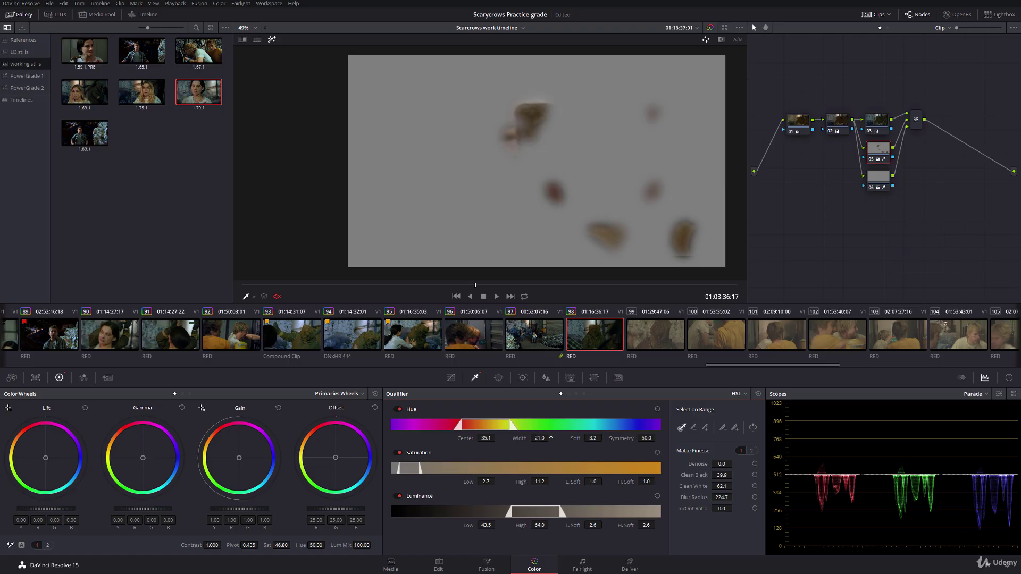
drag(469, 482, 468, 481)
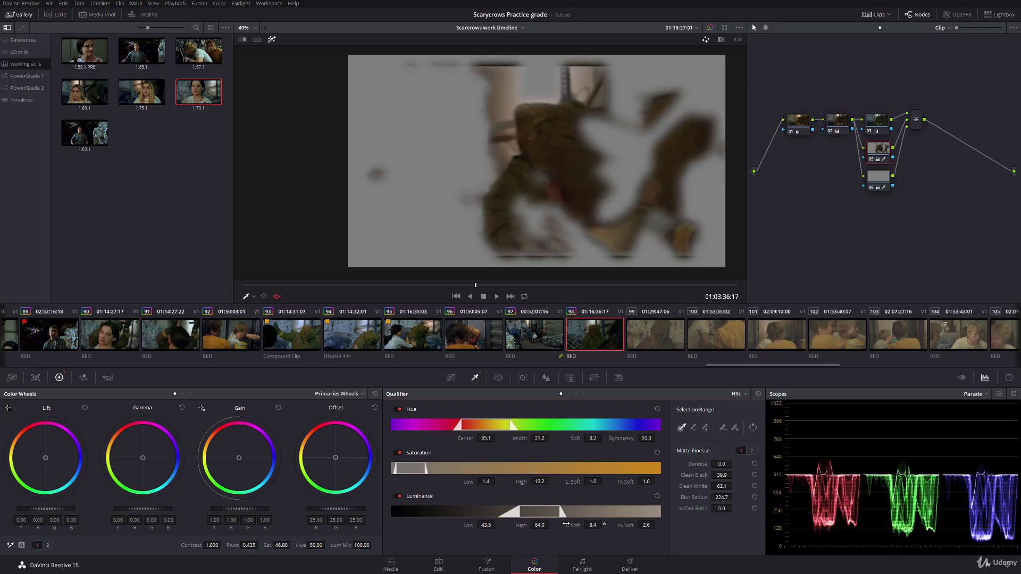
drag(525, 526, 551, 525)
drag(468, 482, 454, 469)
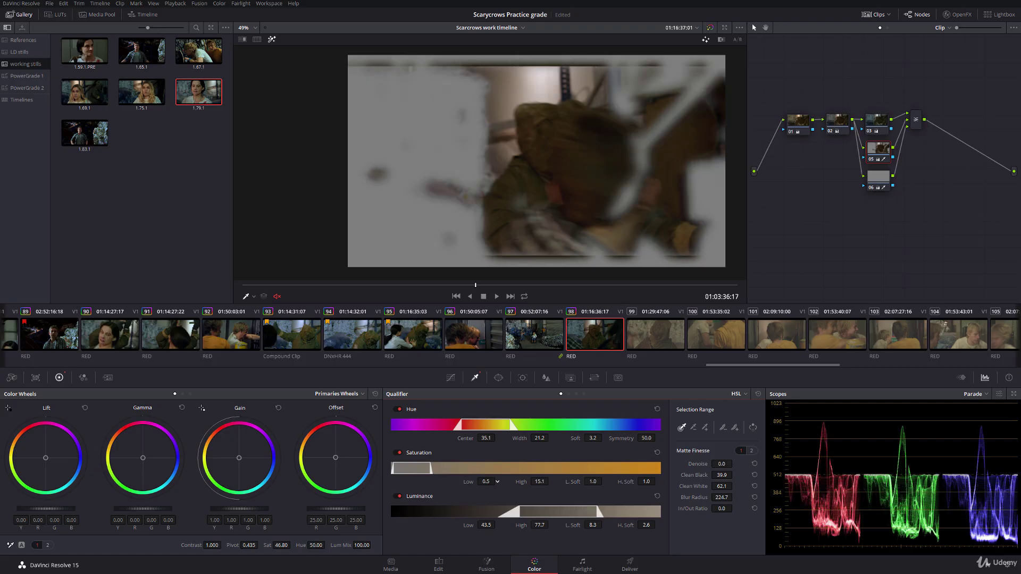
Turn off the highlight view on clip 98 and copy that clip's grade onto clip 99
click(272, 40)
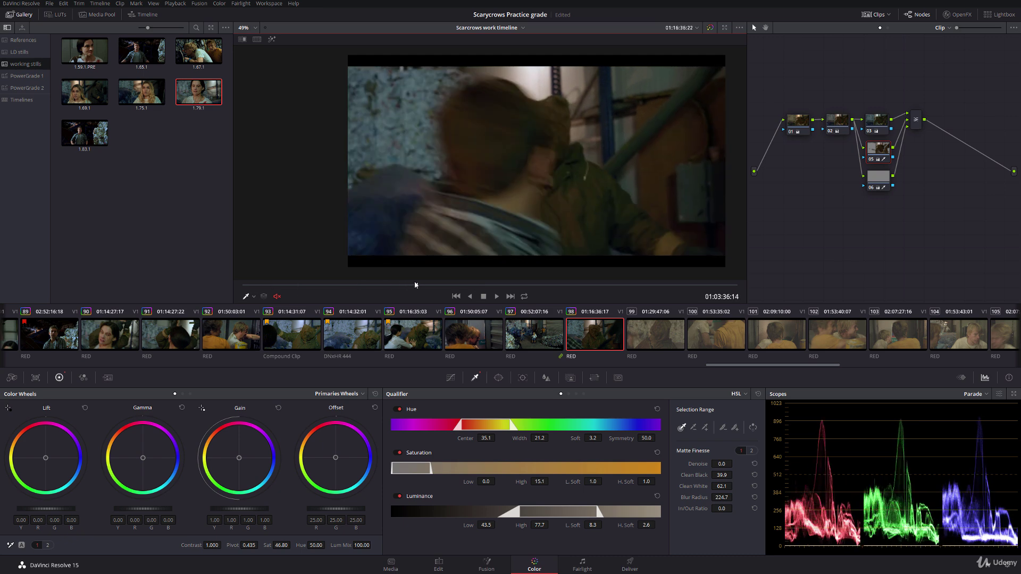
mouse_move(769, 272)
mouse_down()
mouse_move(640, 260)
mouse_move(476, 259)
mouse_move(457, 270)
mouse_move(757, 280)
mouse_up()
click(664, 340)
middle_click(588, 334)
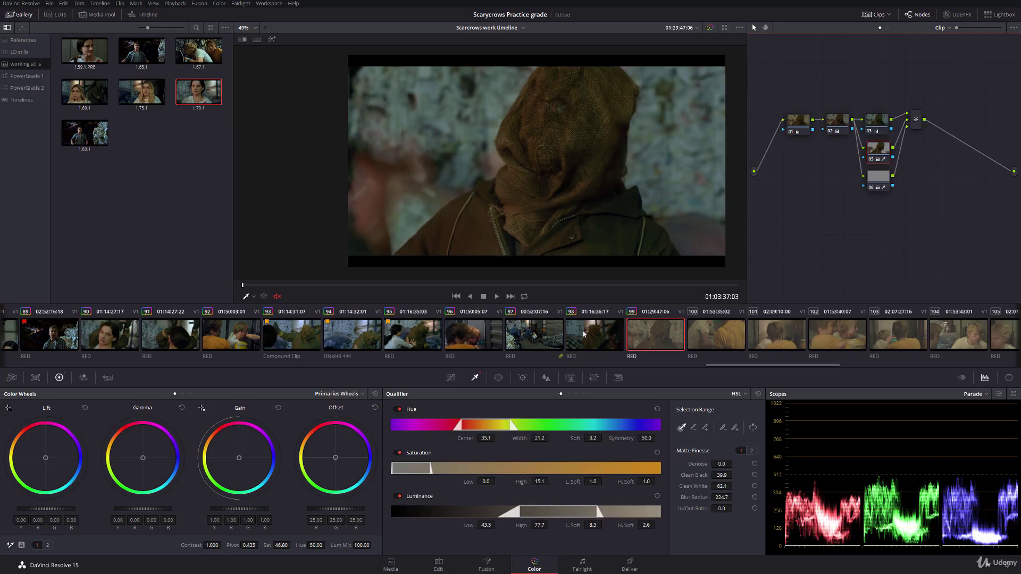
Scrub through clip 99, return to clip 98 and switch the viewer's on-screen control to Off
drag(353, 285, 354, 245)
key(Up)
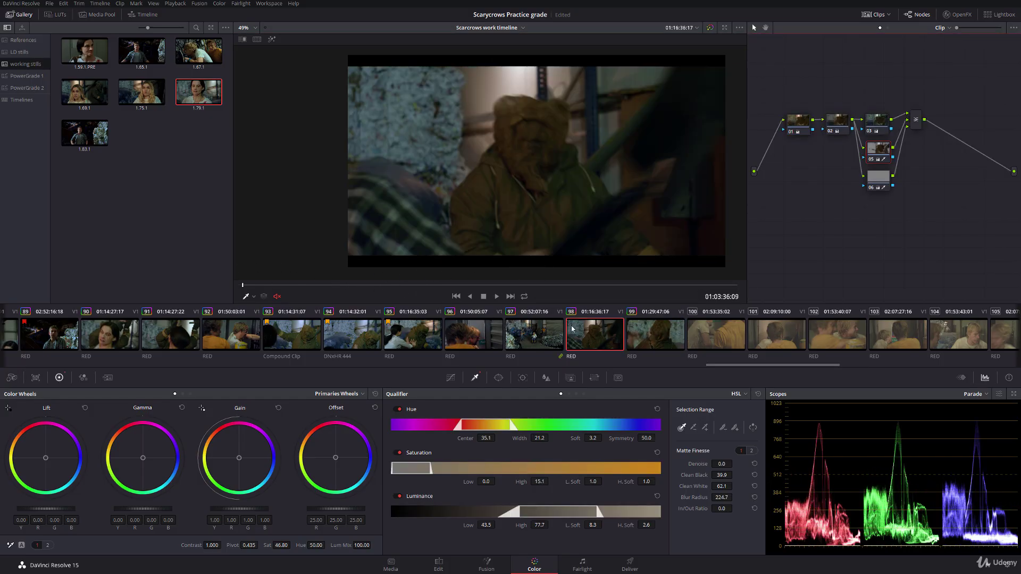
click(271, 286)
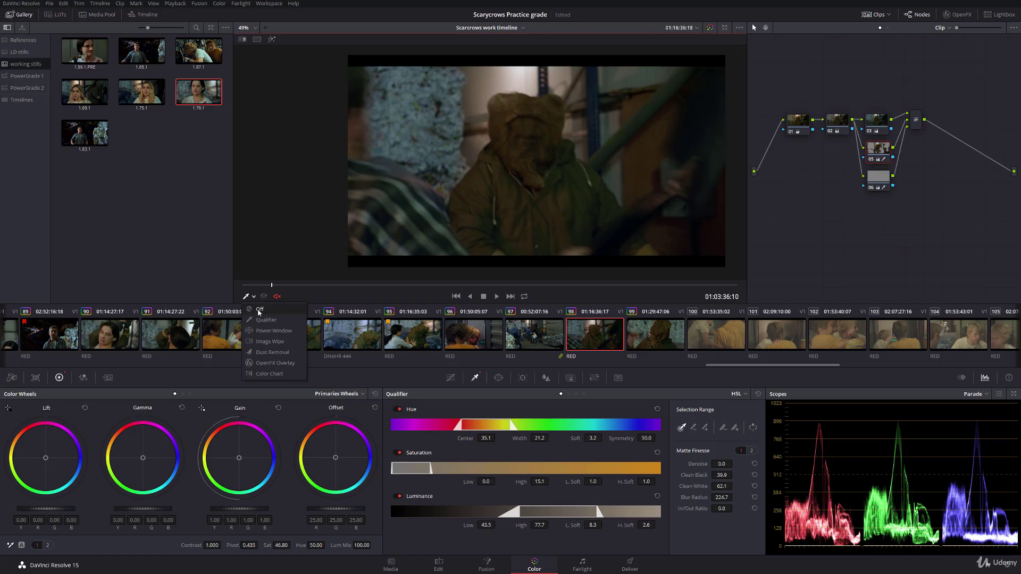
drag(271, 286, 284, 266)
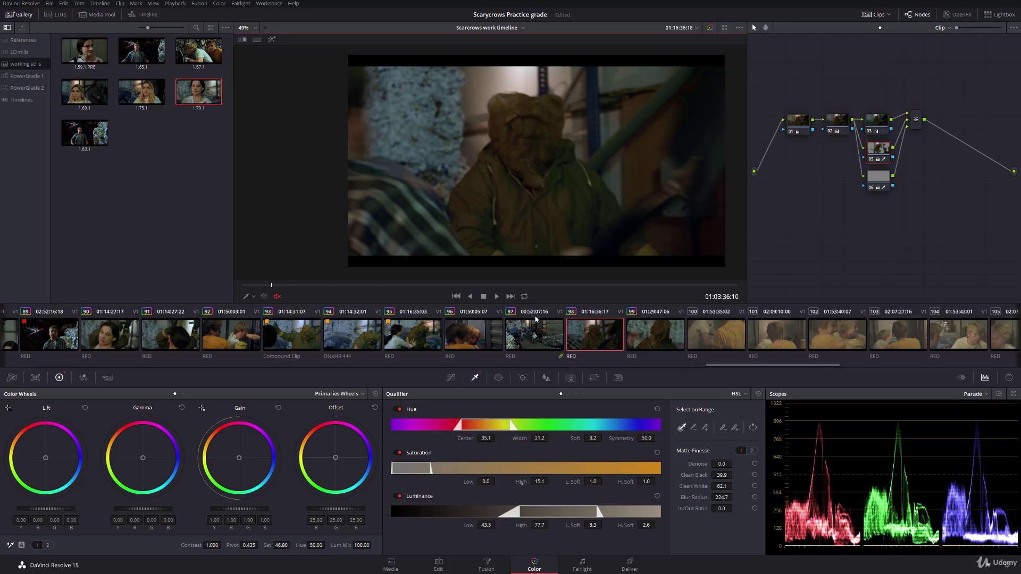
On clip 96's node 03, set the RGB gamma to -0.02, 0.00, 0.03 and the gain to 0.87, 1.02, 1.15
click(485, 338)
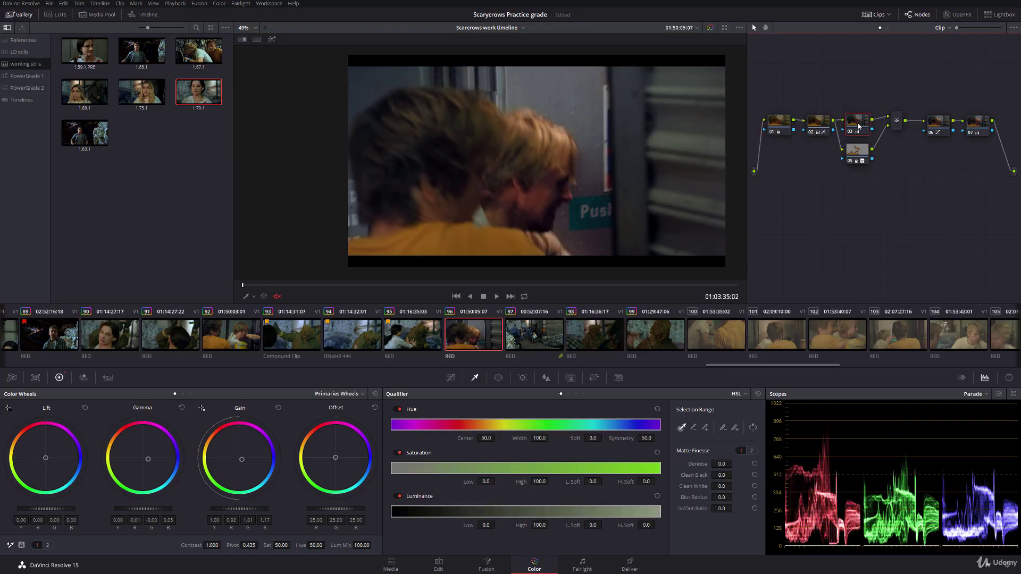
drag(161, 456, 159, 460)
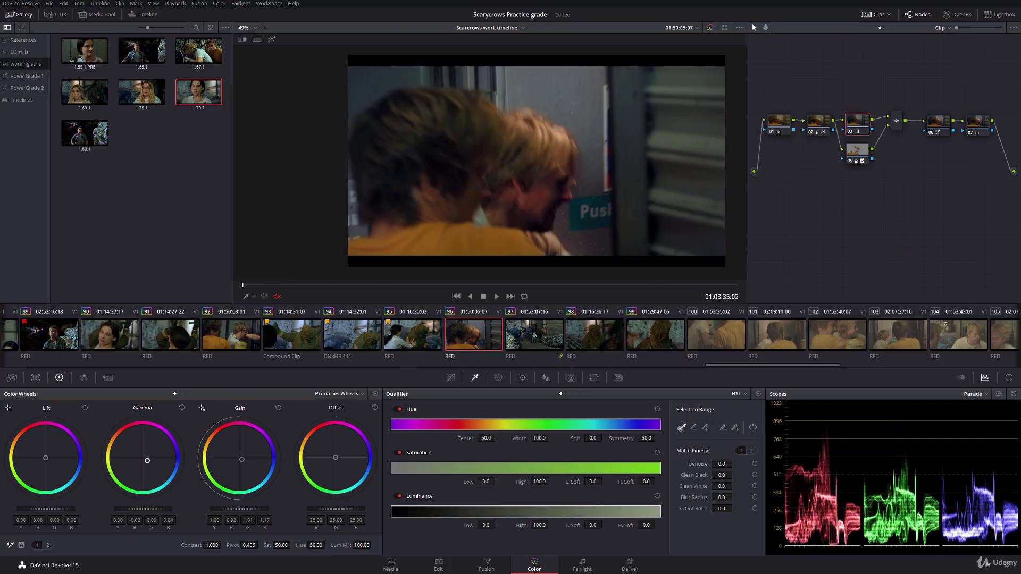
drag(242, 459, 241, 461)
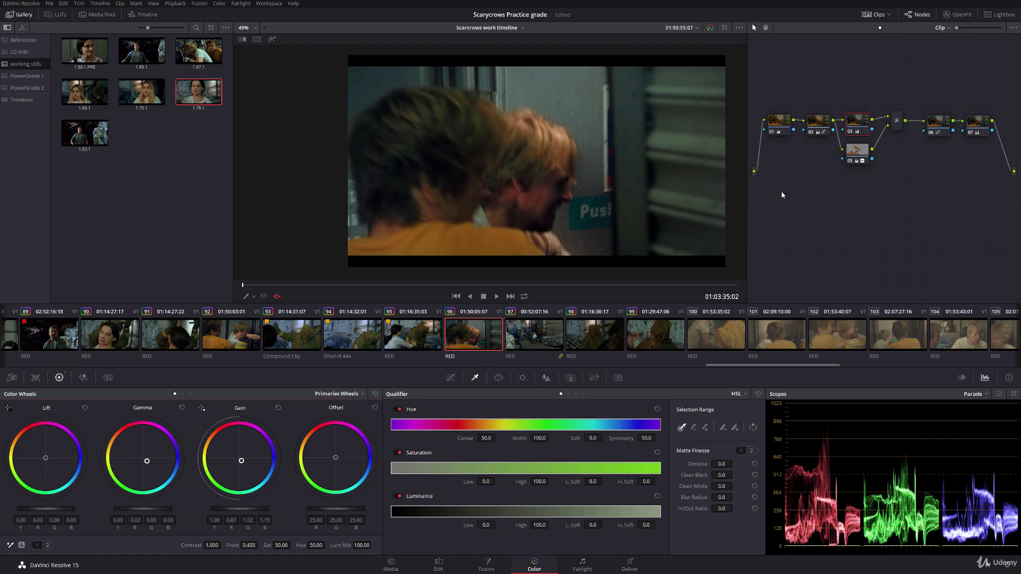
Lower the saturation of clip 96's node 05 to 38.20 and play the shot through
click(856, 152)
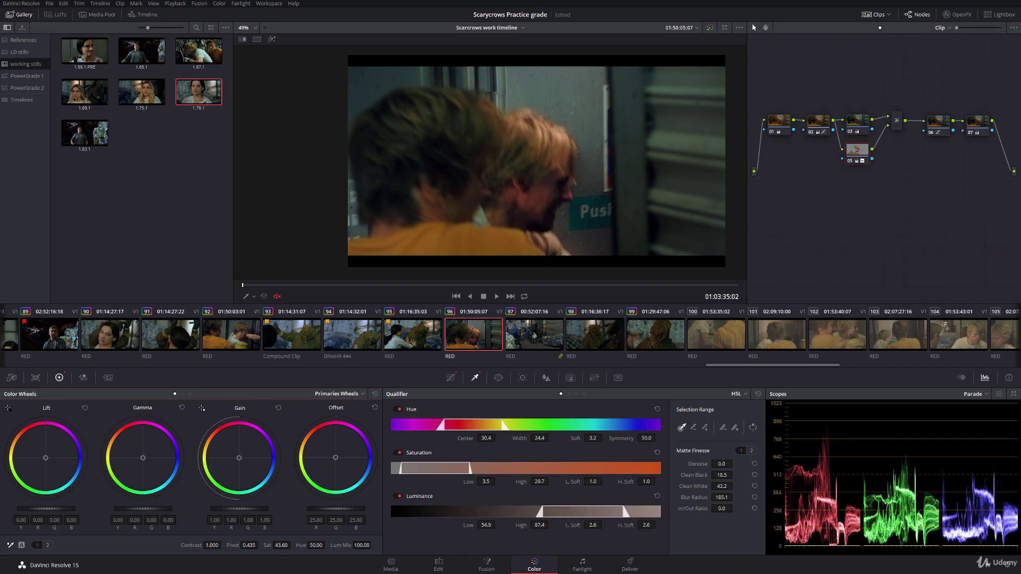
drag(298, 545, 292, 545)
key(space)
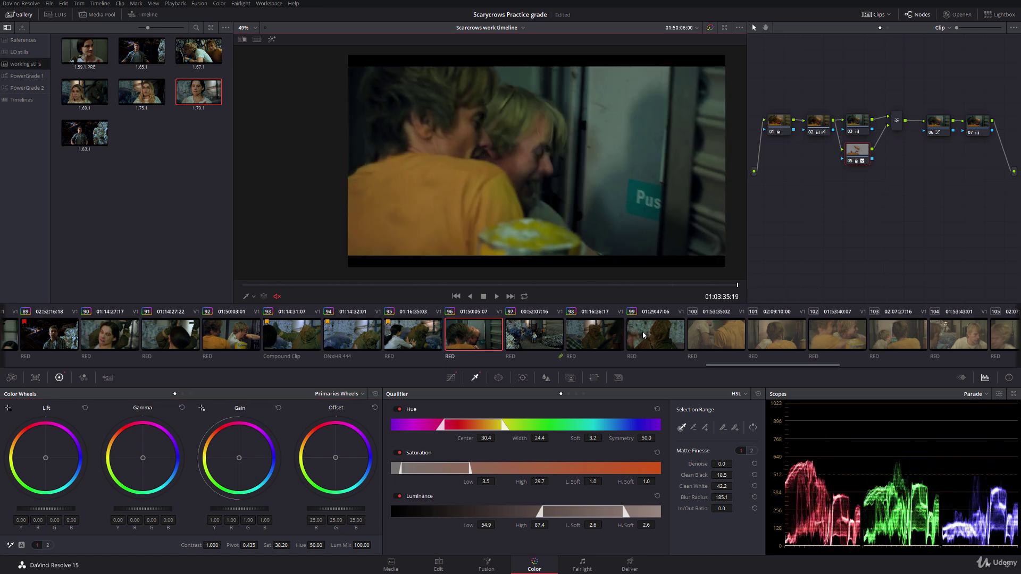
Try clip 96's grade on clip 100, checking it across the shot, and reset clip 100's grade
click(723, 334)
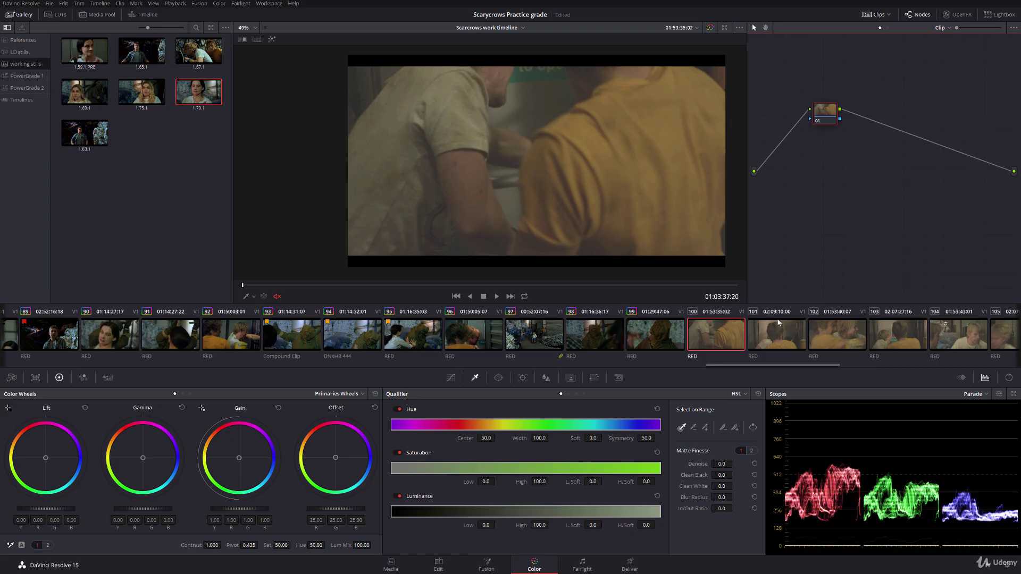
click(299, 289)
key(space)
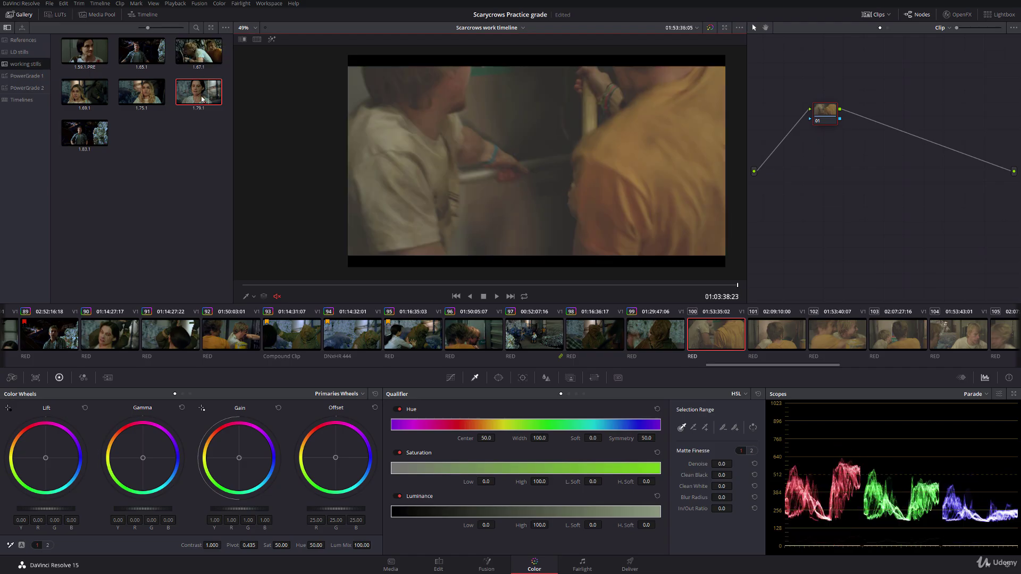
middle_click(461, 341)
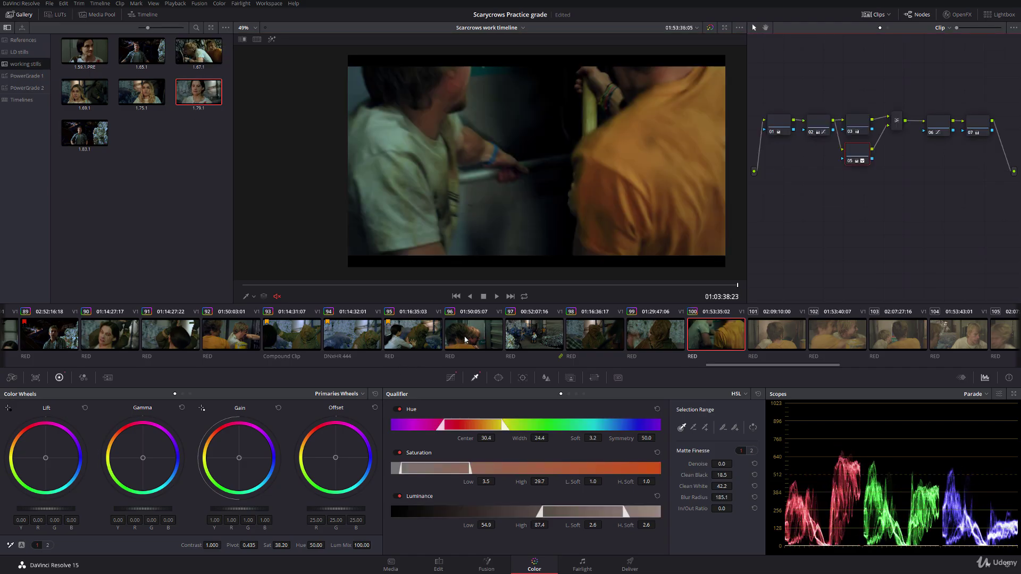
drag(333, 289, 627, 285)
right_click(837, 250)
click(857, 253)
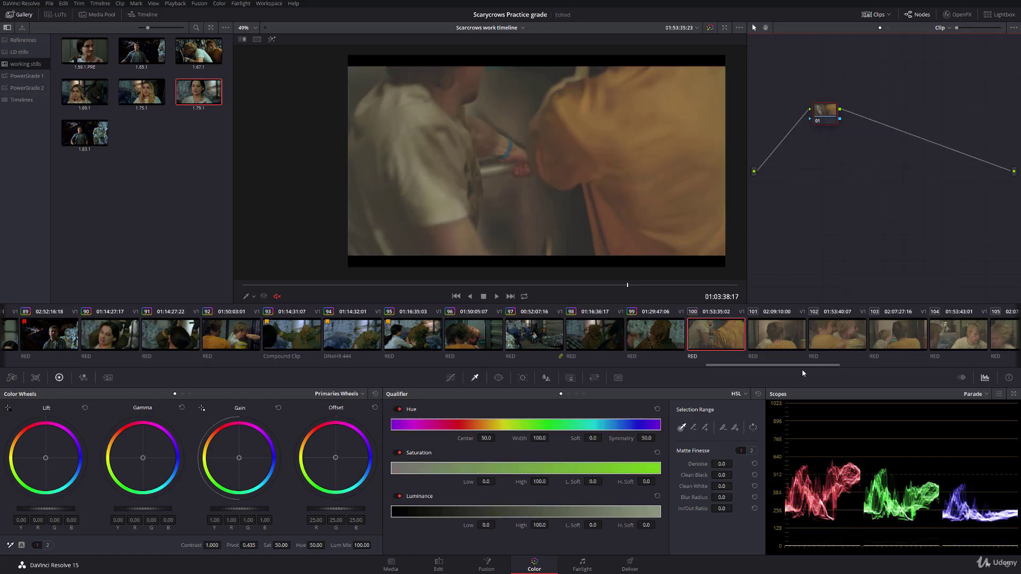
Apply the grade of still 1.79.1 to clip 02, scrub through it and look at neighbouring clip 01
drag(806, 365, 843, 364)
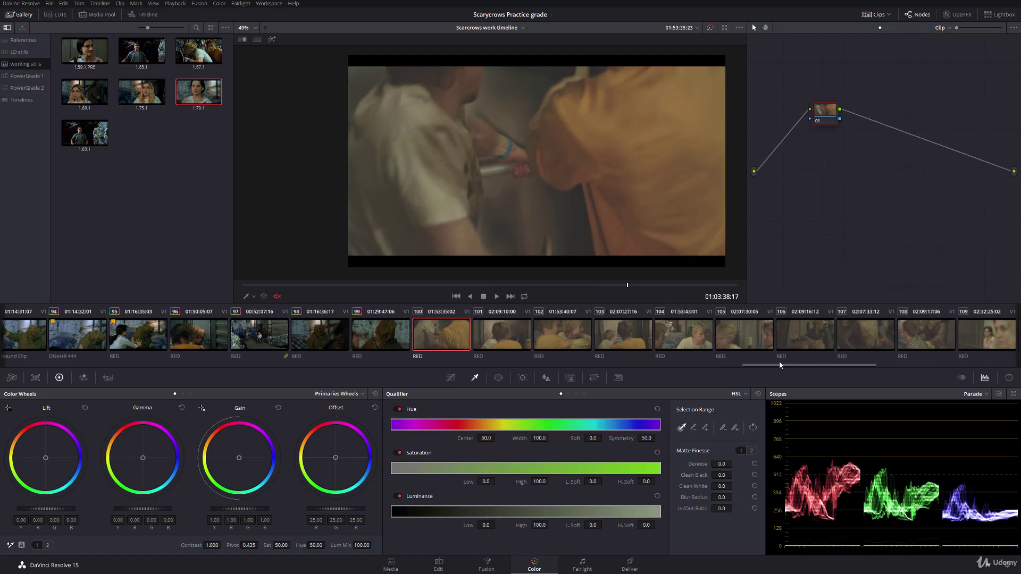
drag(780, 365, 26, 343)
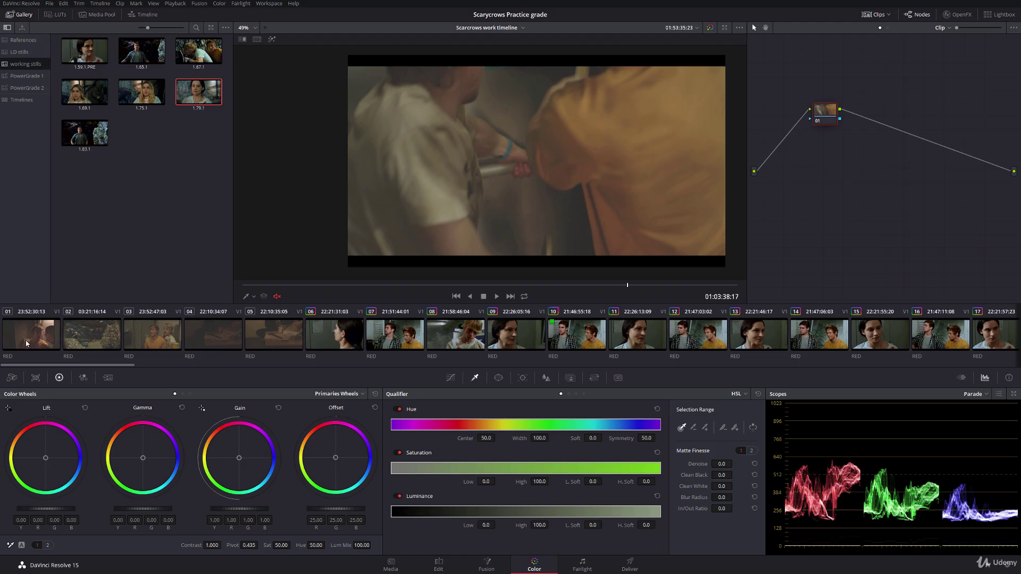
click(84, 339)
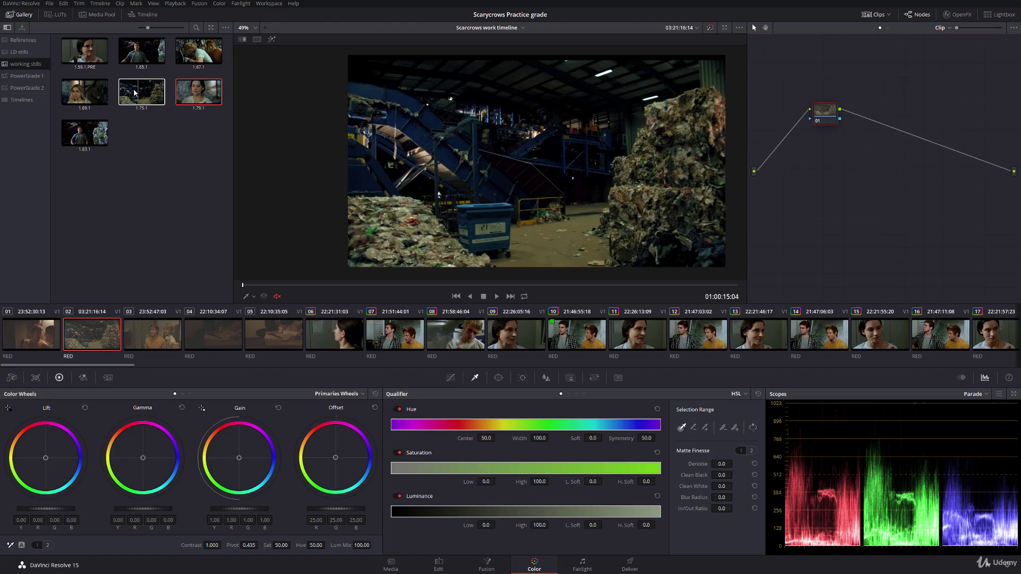
double_click(160, 94)
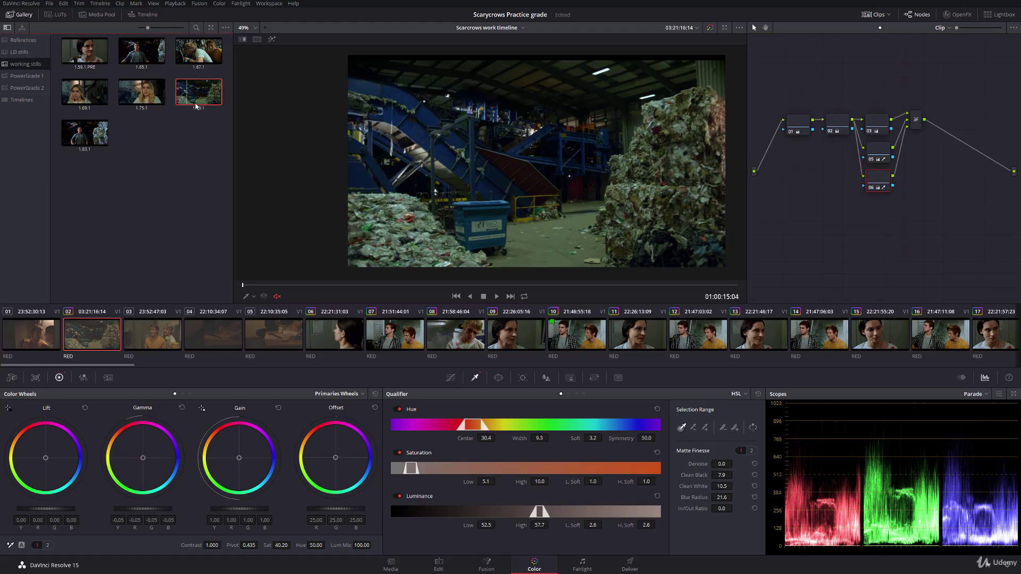
drag(273, 286, 646, 287)
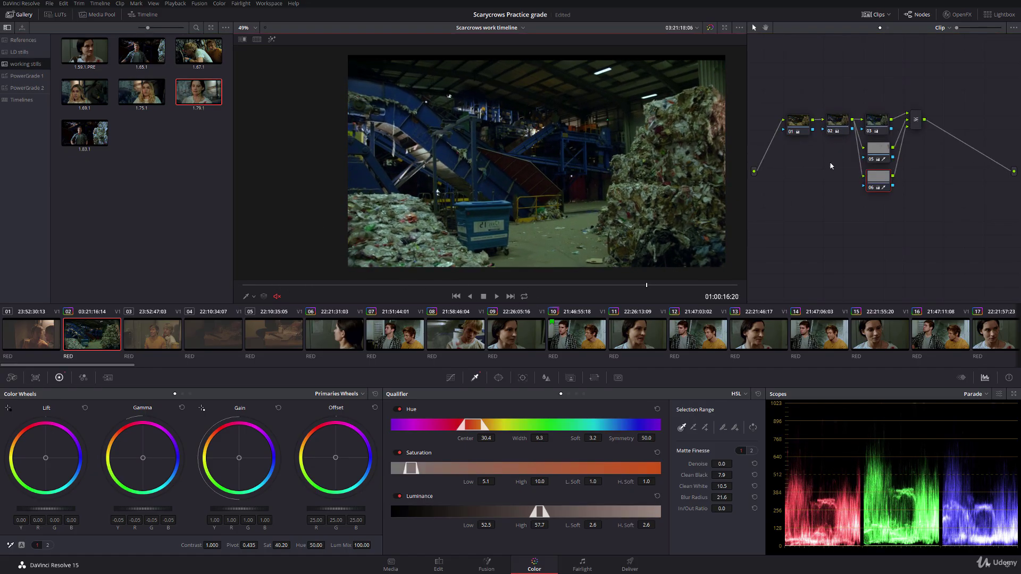
click(39, 333)
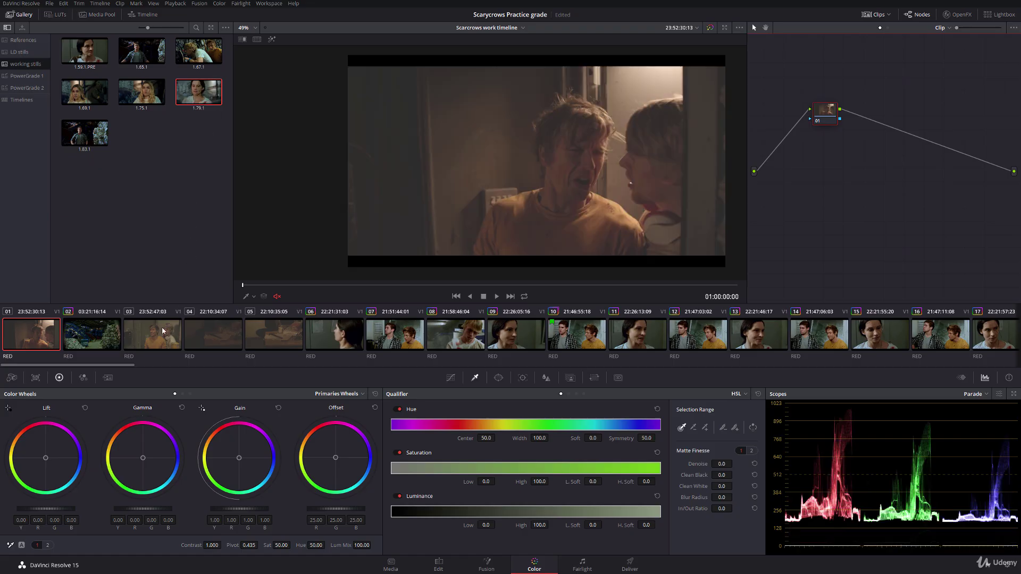
Return to clip 100, try clip 96's grade on it once more and scrub through the shot
drag(96, 365, 785, 321)
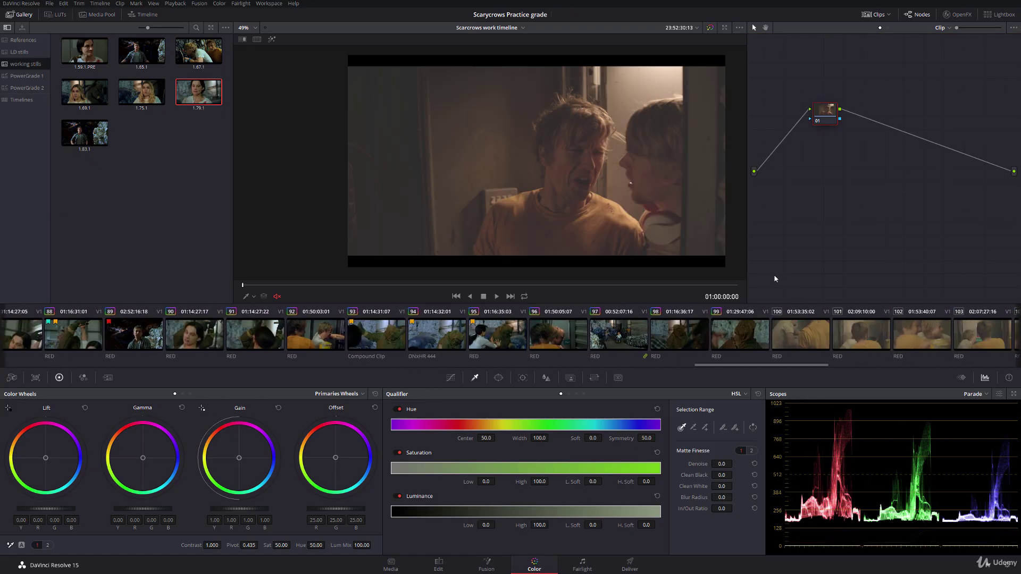
drag(767, 365, 820, 361)
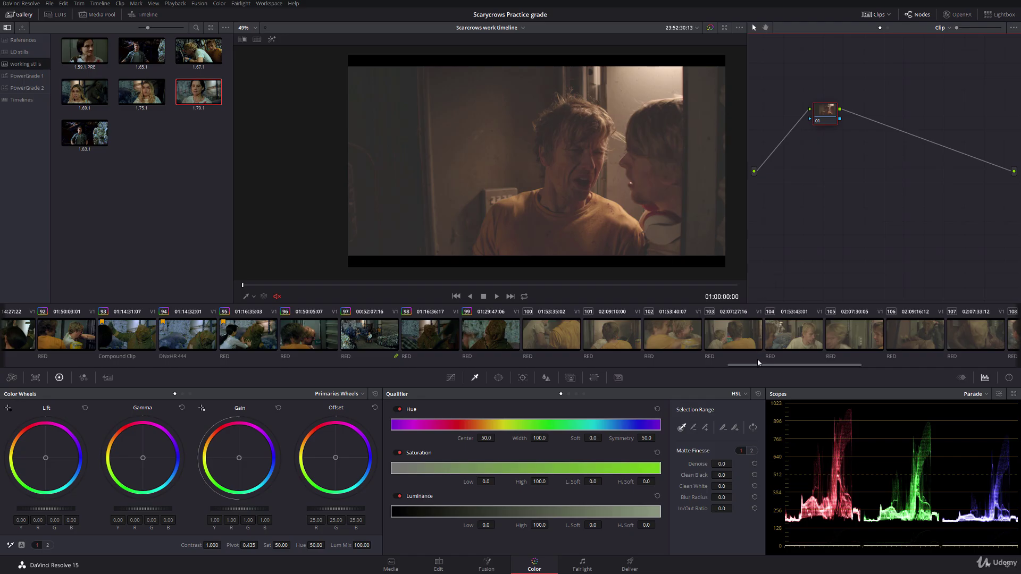
drag(757, 362, 730, 334)
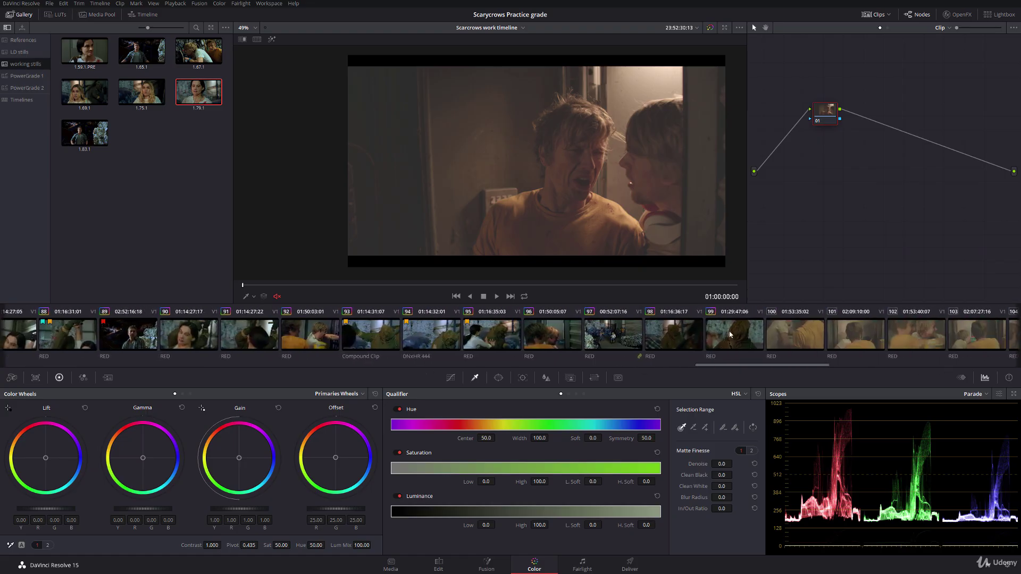
scroll(730, 334, down, 5)
click(485, 340)
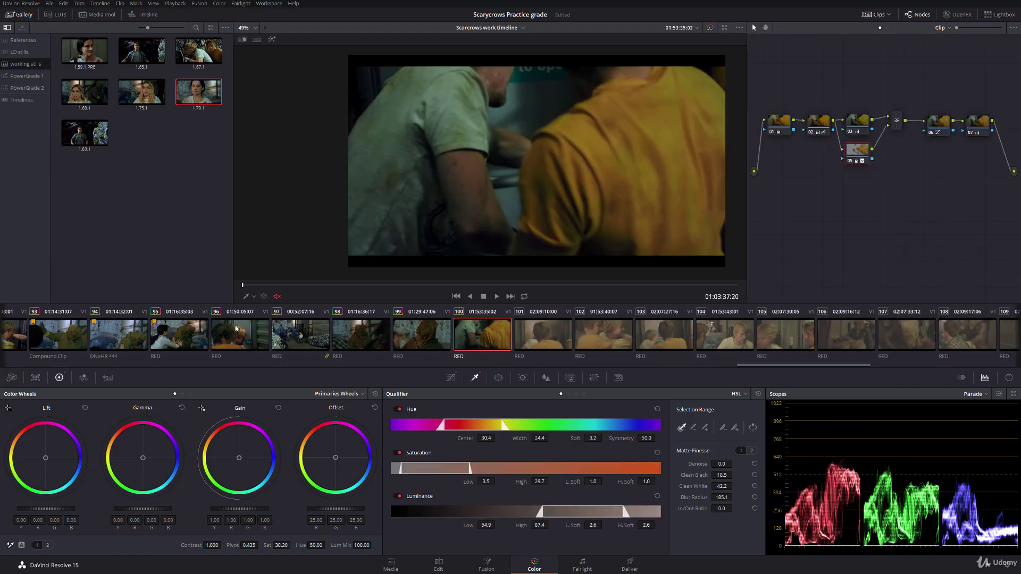
drag(271, 286, 698, 283)
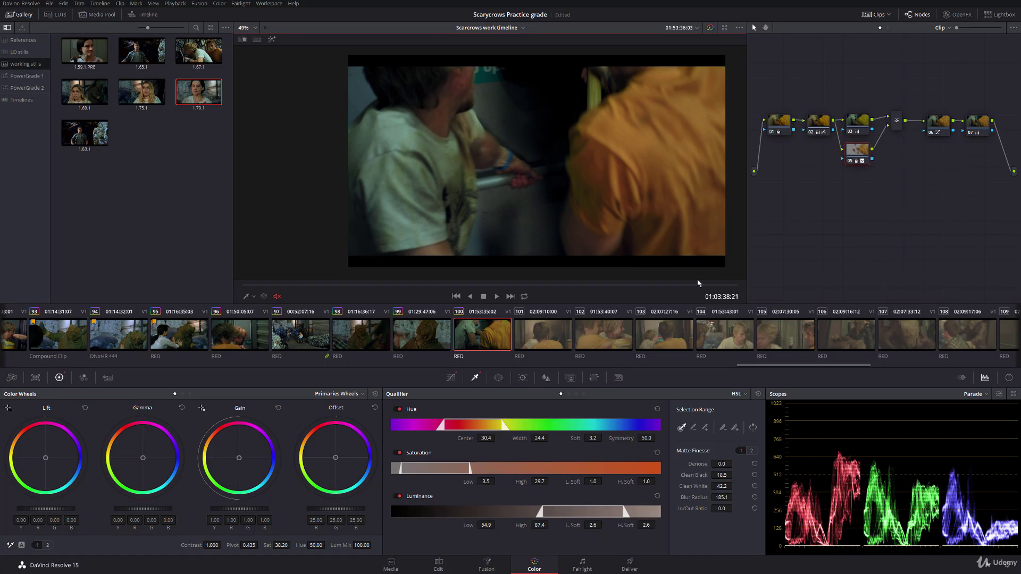
Try grades from earlier clips on clip 101, starting with clip 96's, and scrub through the shot
key(Down)
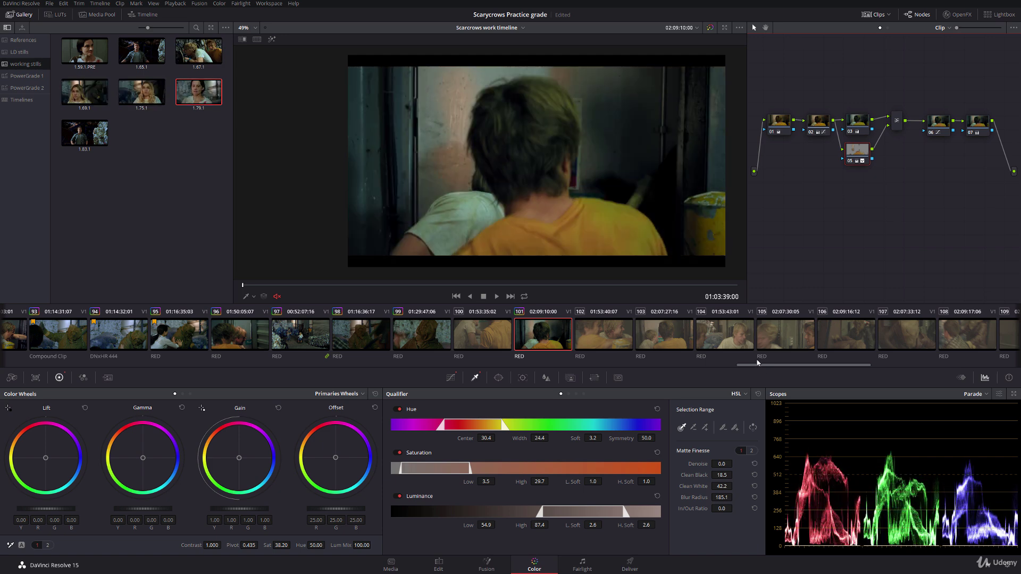
drag(758, 364, 665, 348)
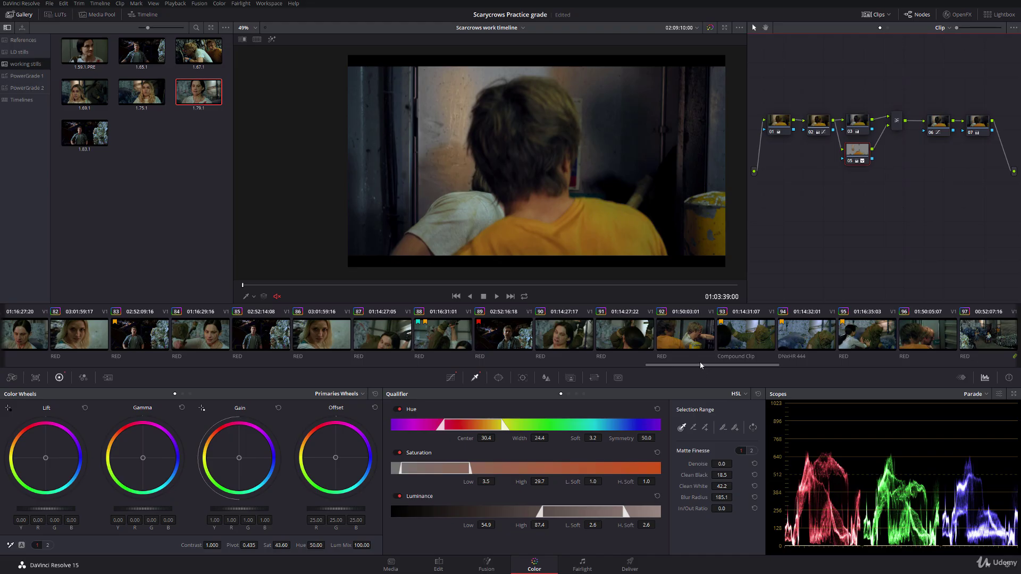
drag(742, 366, 791, 360)
drag(299, 282, 613, 283)
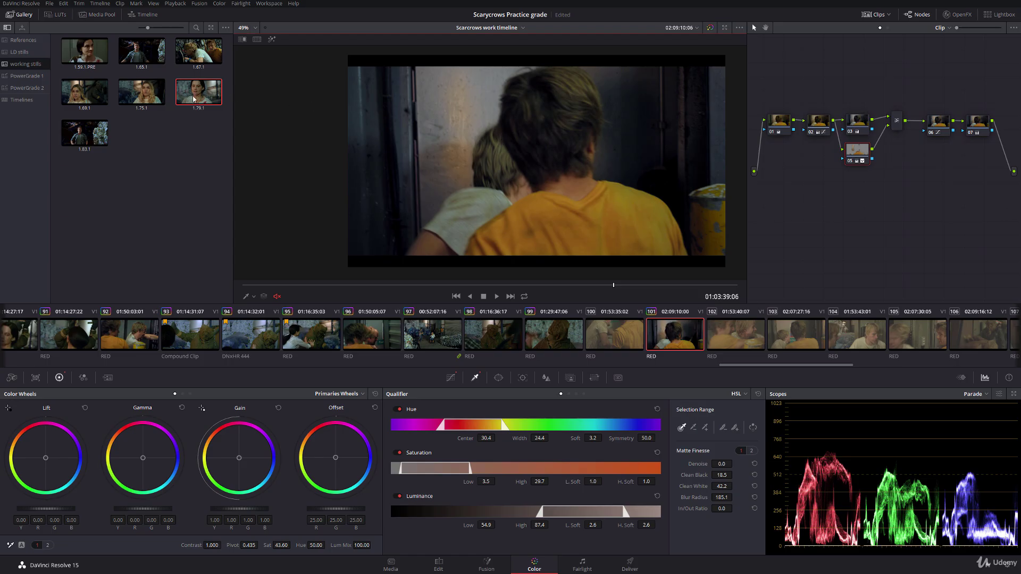
Apply still 1.79.1's grade to clip 101 and set node 03's RGB gamma to -0.01, 0.00, 0.01 and gain to 0.90, 1.02, 1.10
mouse_move(196, 96)
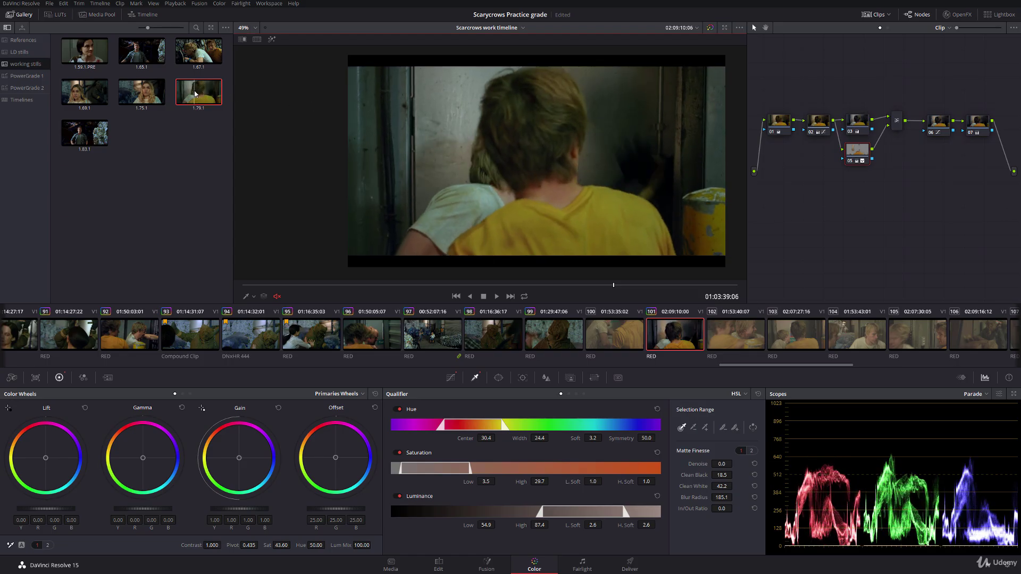
middle_click(195, 94)
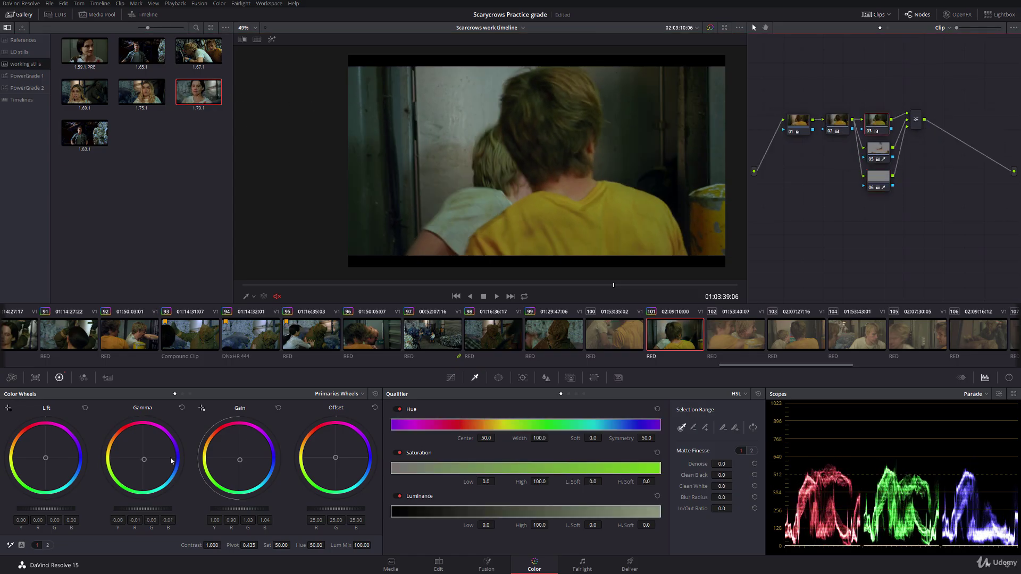
drag(141, 465, 143, 464)
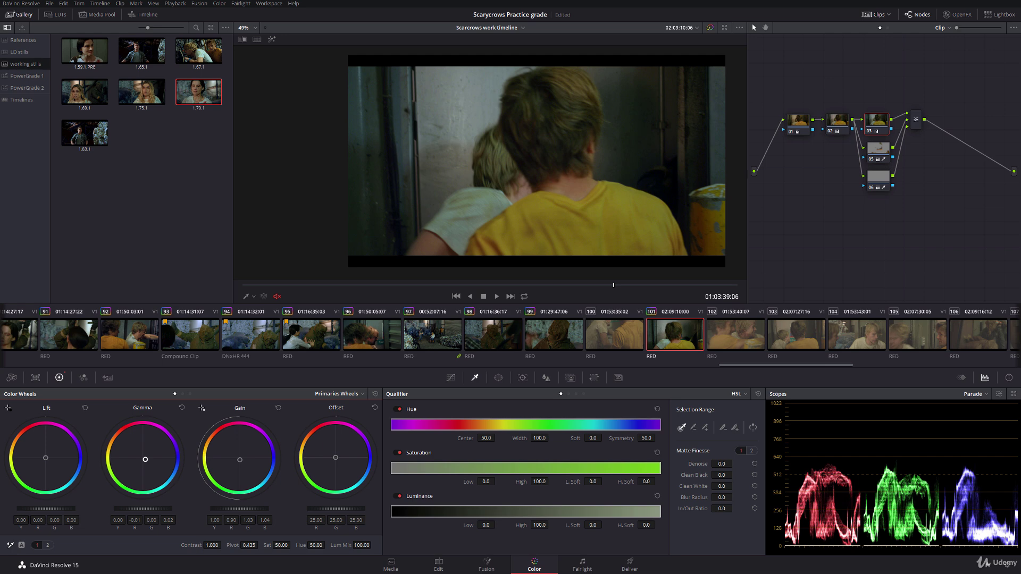
drag(248, 458, 252, 462)
drag(150, 459, 139, 464)
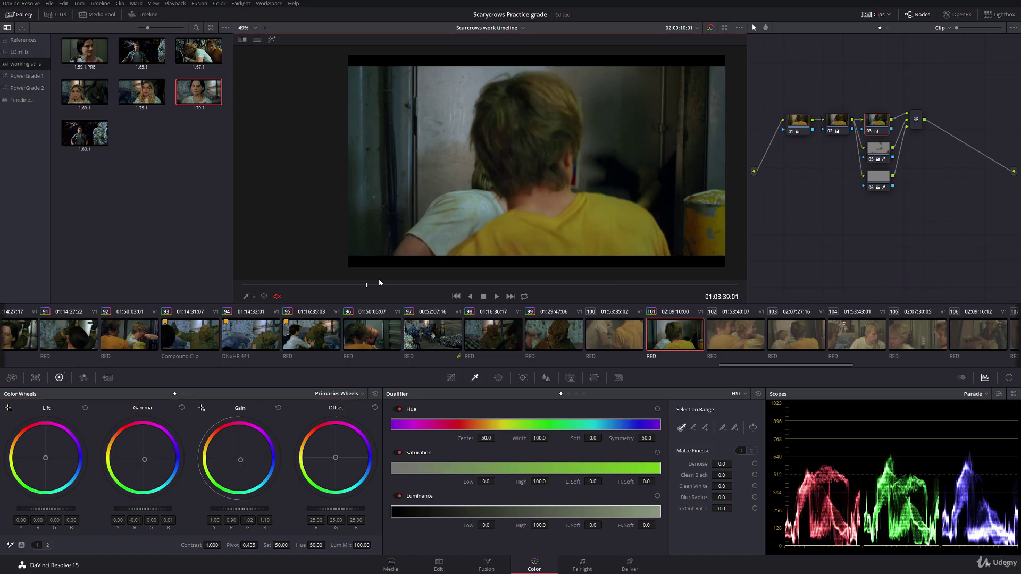
Copy clip 101's grade onto clip 100, play the shot and select its node 05
click(643, 343)
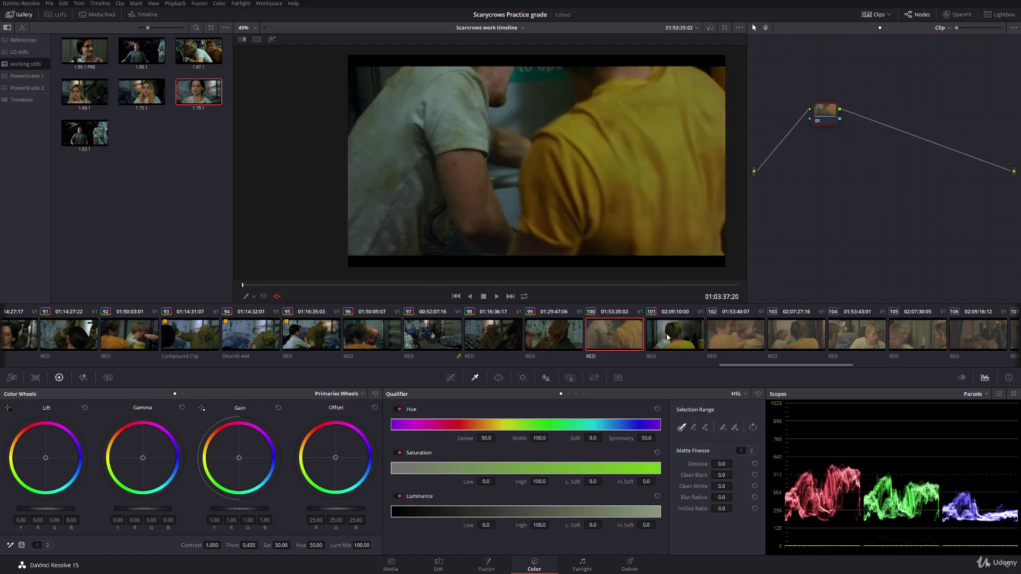
key(space)
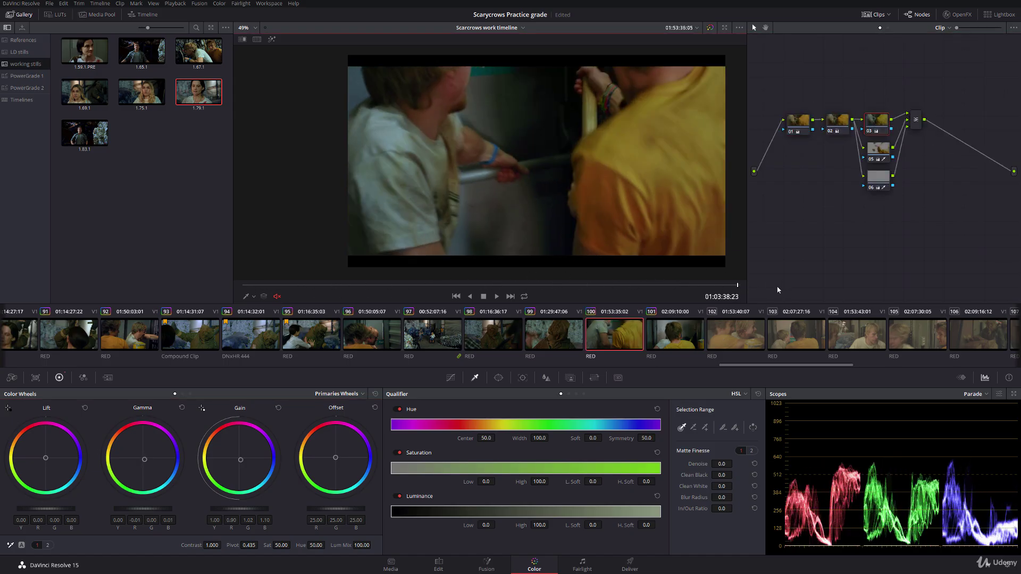
click(875, 154)
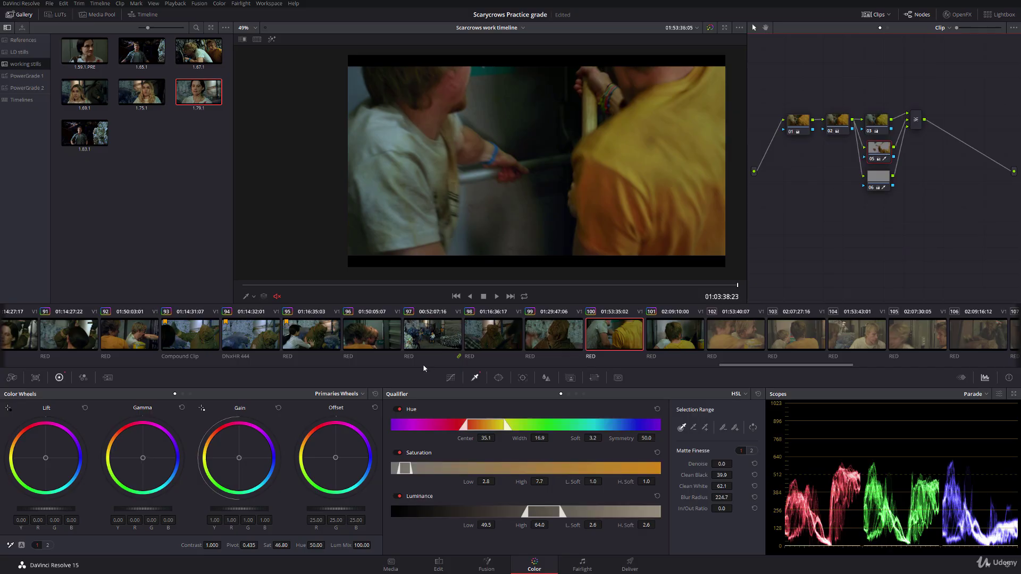
Raise the high saturation limit of node 05's qualifier to 25.2 on clip 100 and set the node's saturation to 42.40
click(272, 40)
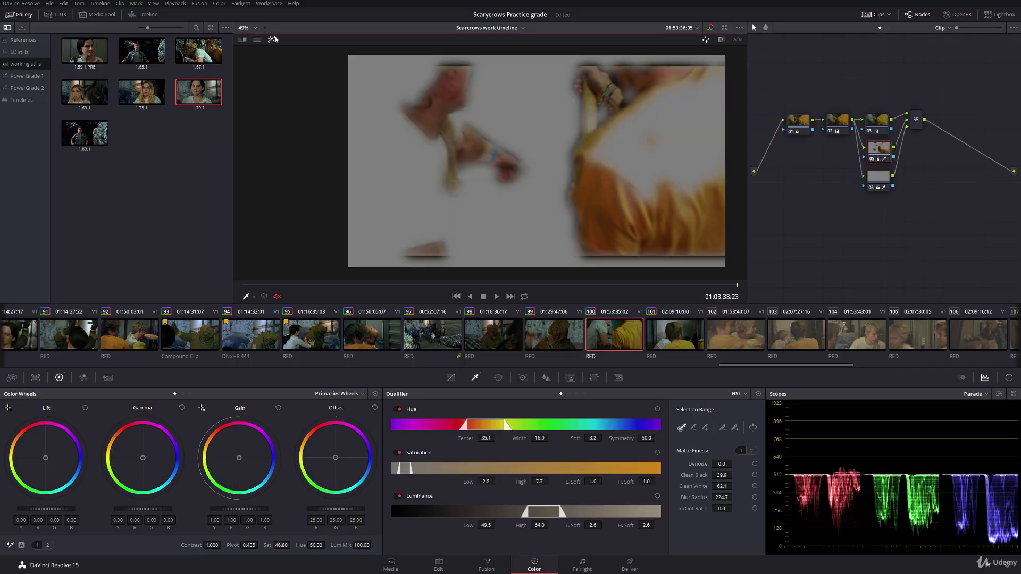
drag(532, 482, 553, 482)
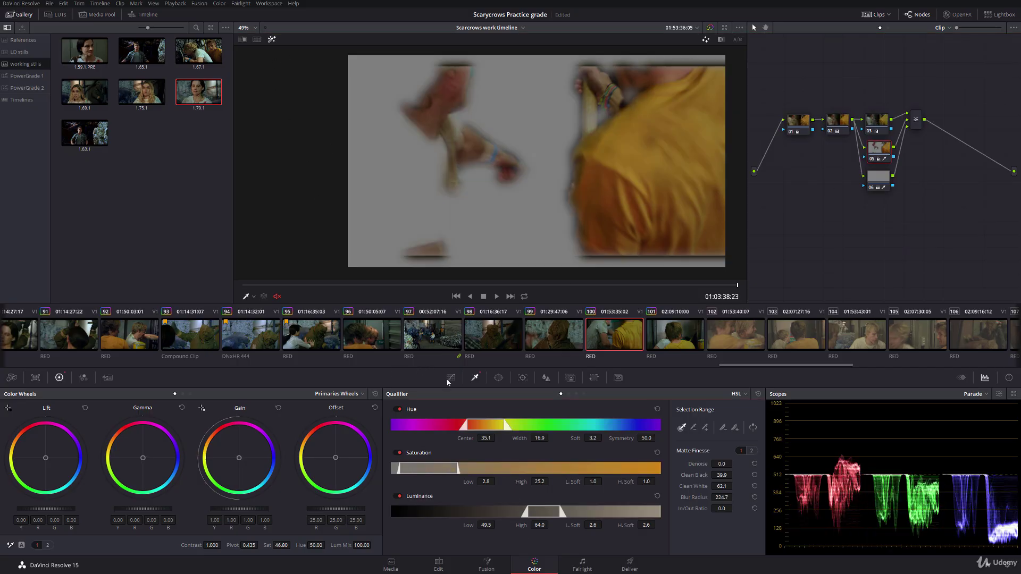
click(271, 41)
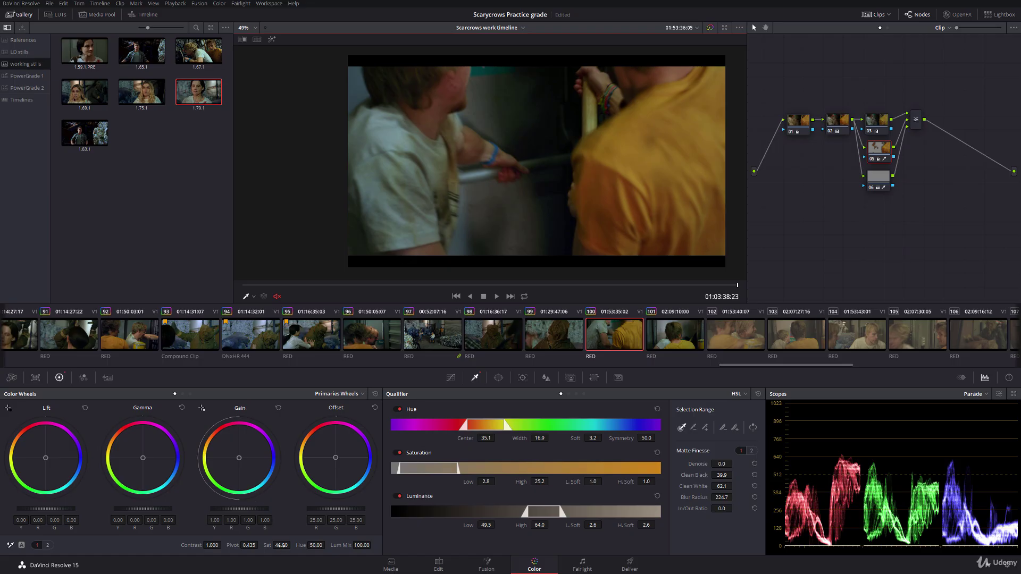
drag(281, 545, 273, 545)
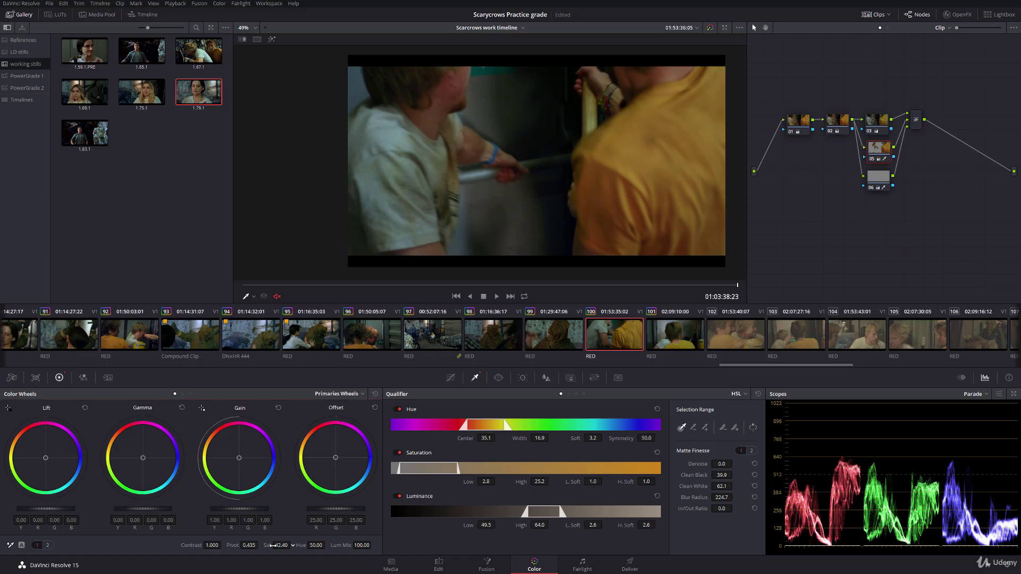
Pull the magenta point of node 05's Hue Vs Hue curve down to a hue rotate of about -12.23, checking the highlighted selection
click(450, 378)
click(419, 545)
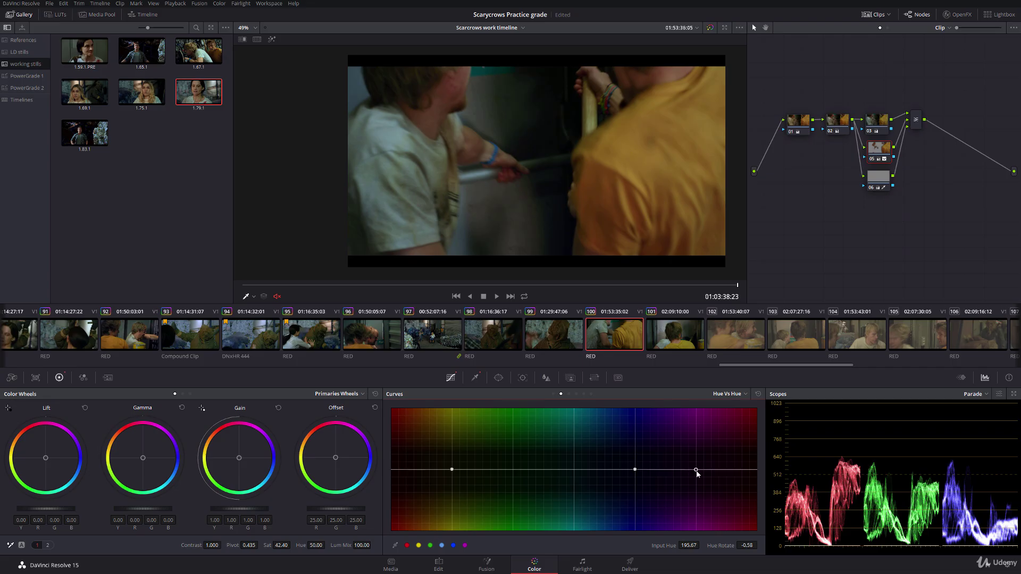
drag(695, 469, 695, 477)
key(shift+h)
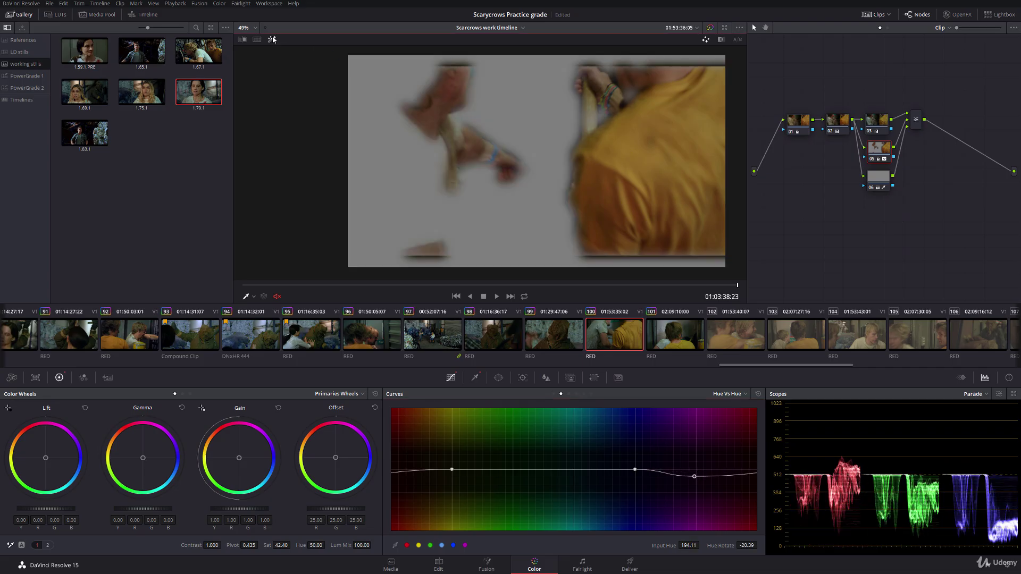
key(shift+h)
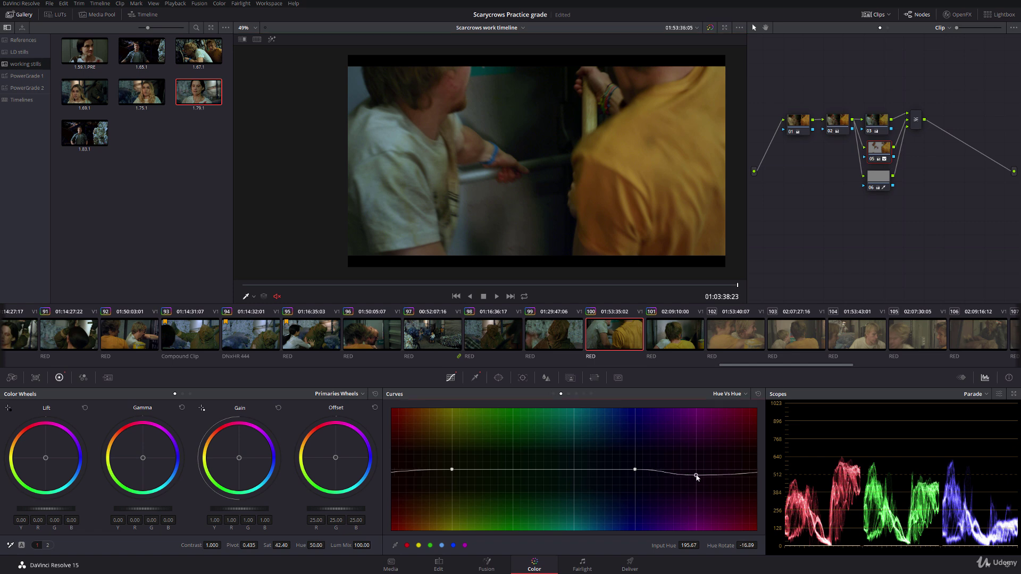
drag(694, 476, 696, 473)
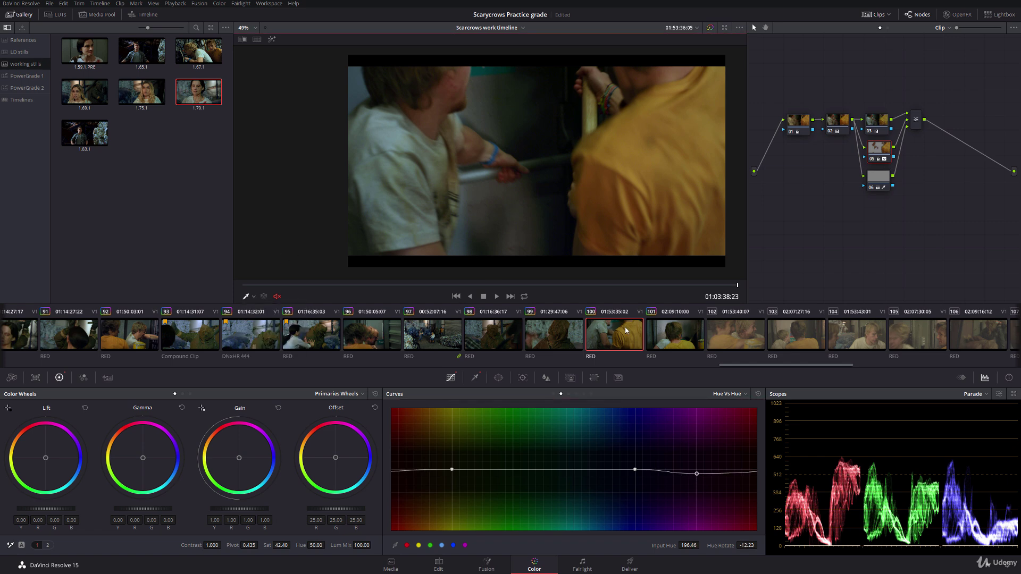
Apply clip 100's adjusted grade to clips 101 and 102 and play clip 102
click(675, 338)
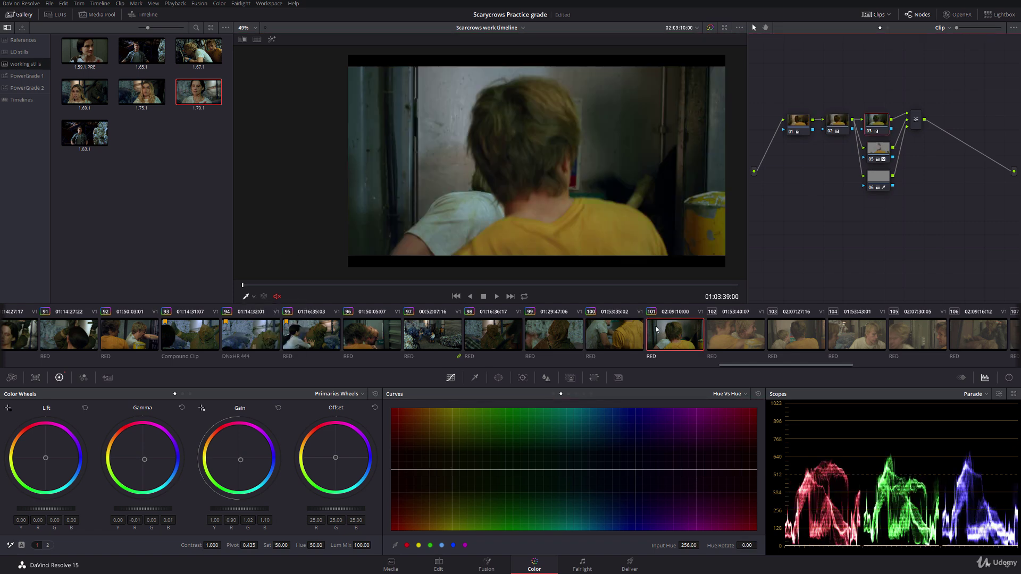
click(731, 332)
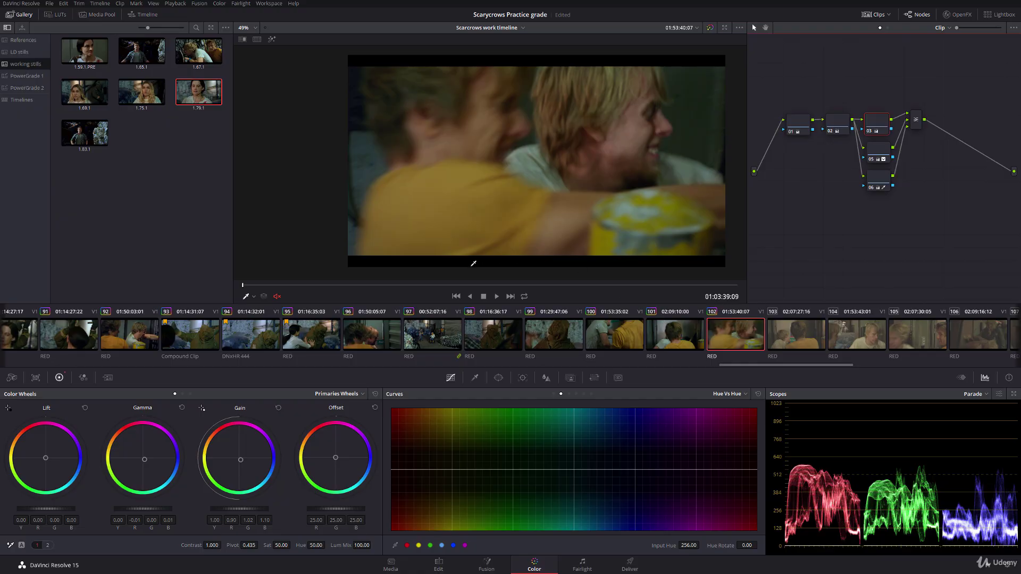
key(space)
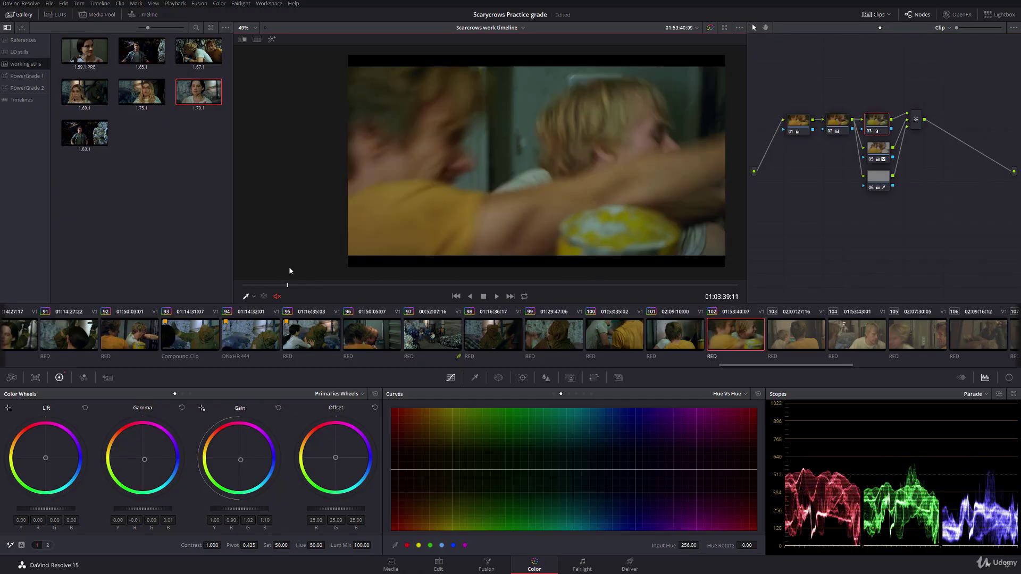
Append node 07 after the mixer on clip 102, lower its lift to -0.01, reduce its gamma and raise its gain
key(alt+o)
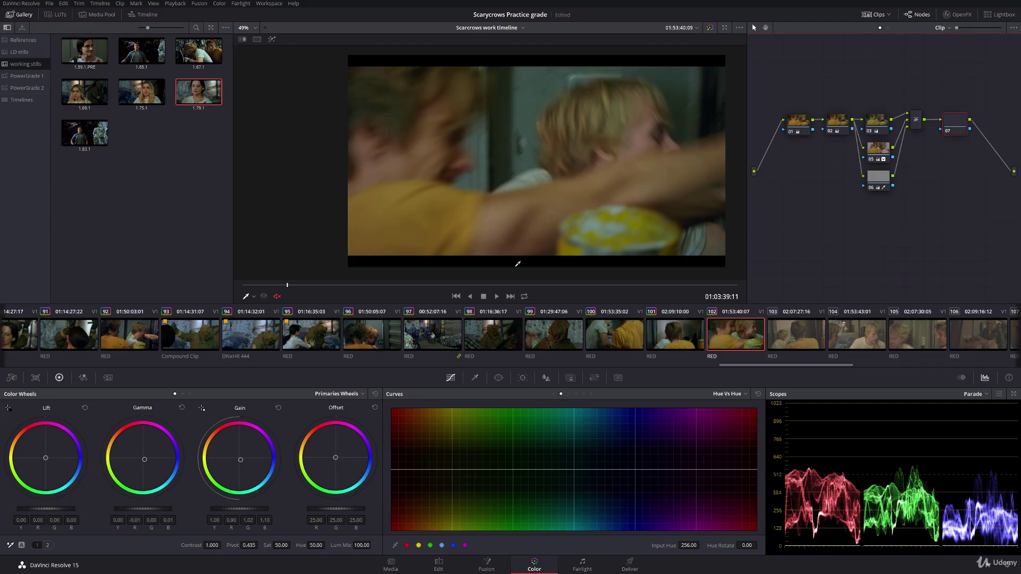
drag(69, 512, 63, 511)
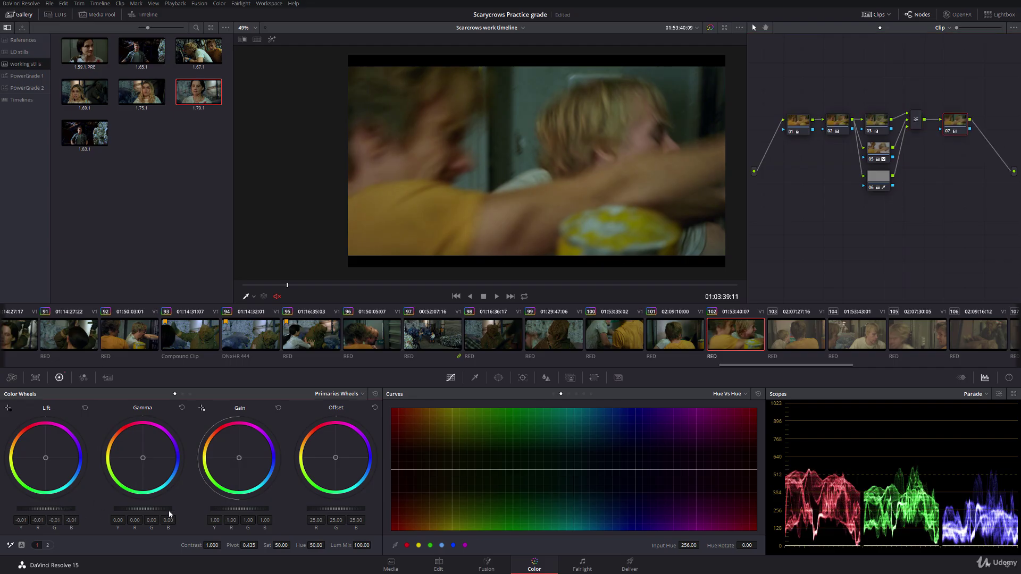
drag(159, 506, 130, 510)
drag(228, 514, 293, 508)
Apply clip 101's grade to clip 103, and copy clip 103's grade onto clip 104
click(802, 341)
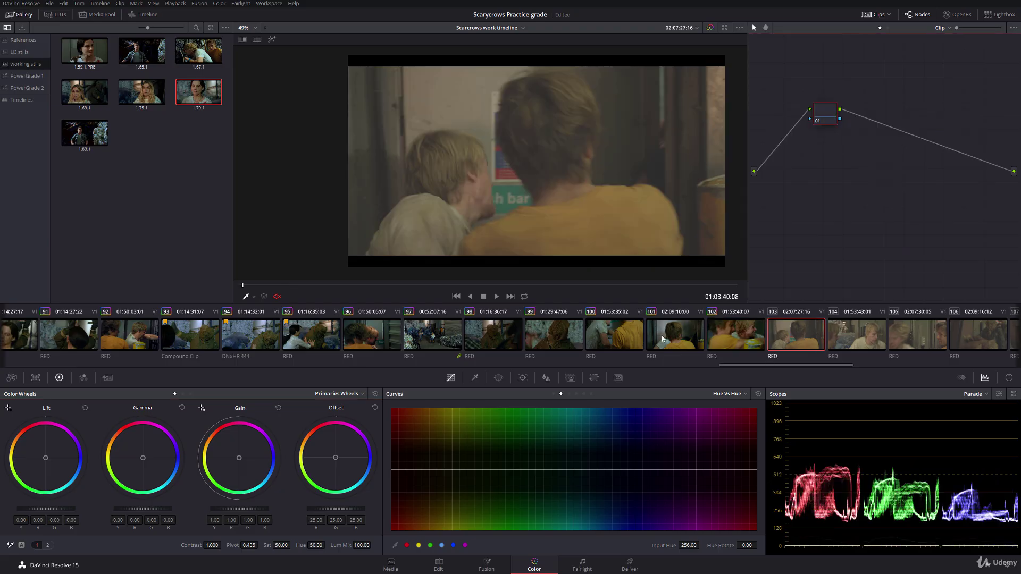
key(Down)
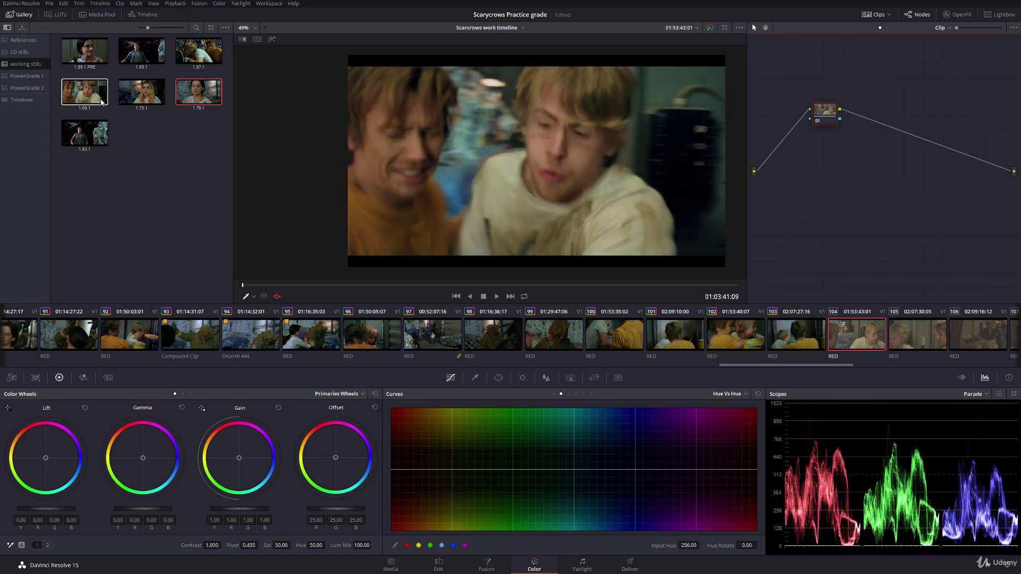
middle_click(810, 340)
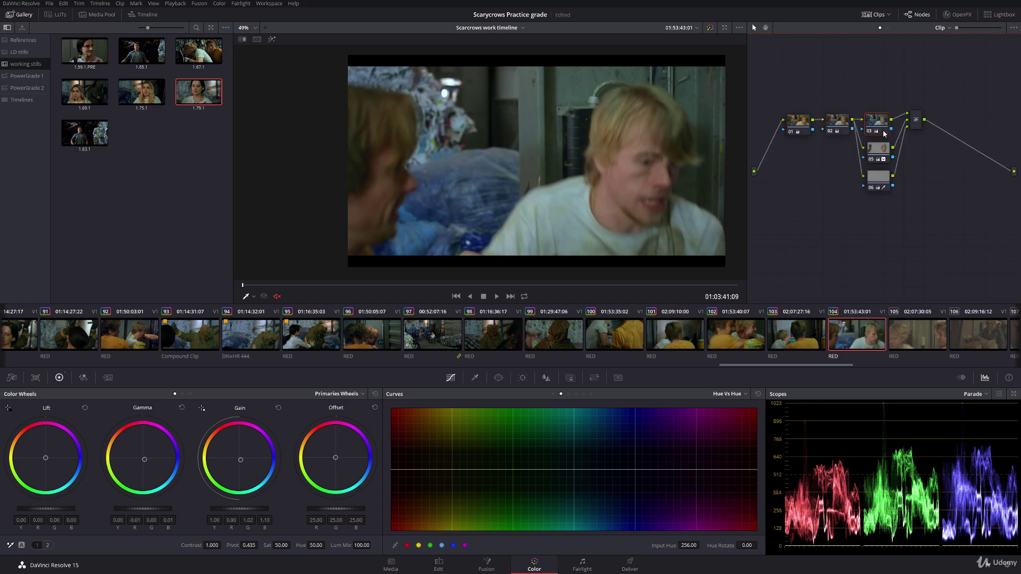
Refine node 05's qualifier on clip 104: hue width 19.7, saturation low 2.0, luminance low 47.7, Clean Black 45.6, Clean White 63.3, Blur Radius 220.6
click(877, 149)
click(272, 40)
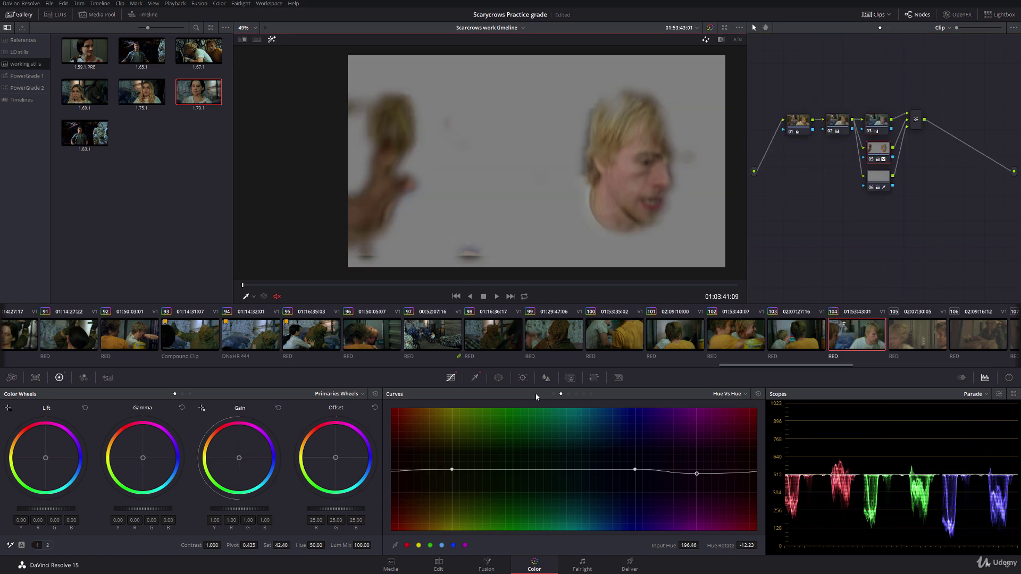
click(475, 378)
drag(523, 439, 533, 440)
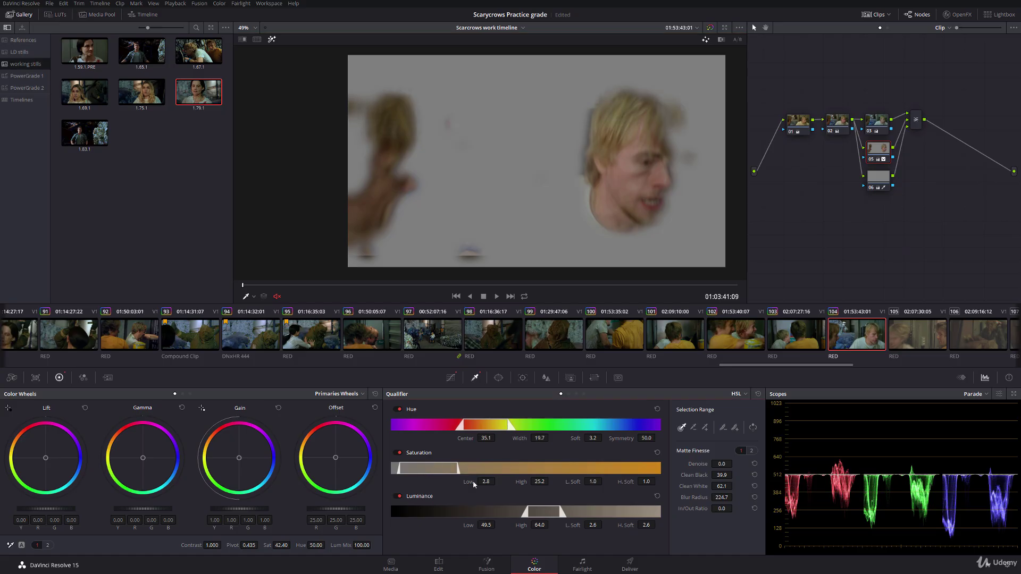
drag(473, 484, 467, 482)
drag(467, 525, 462, 525)
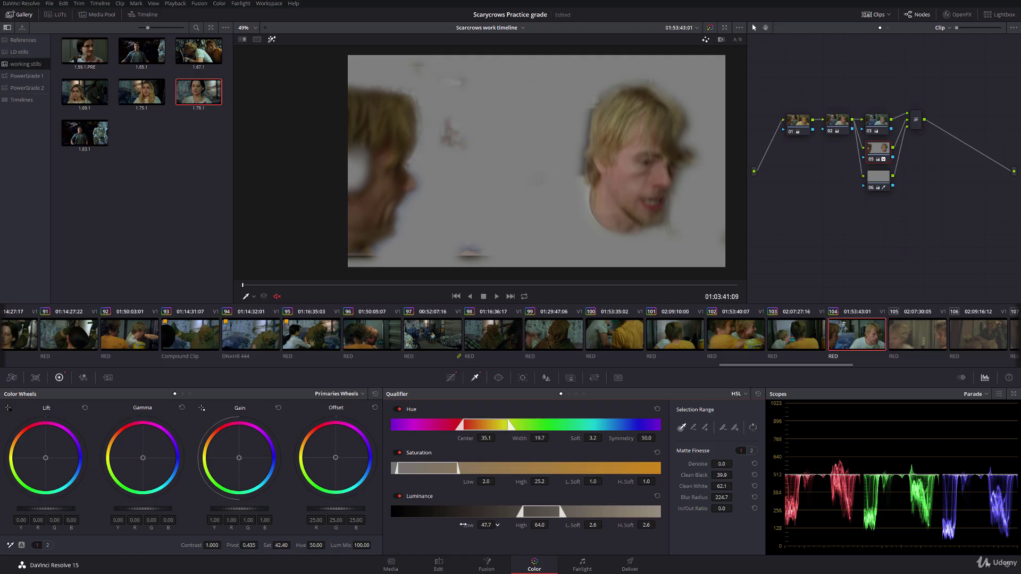
drag(703, 476, 713, 478)
click(271, 39)
Scrub through clip 104 and append node 07 after the mixer with lowered lift and gamma and slightly raised gain
drag(257, 288, 643, 286)
click(915, 122)
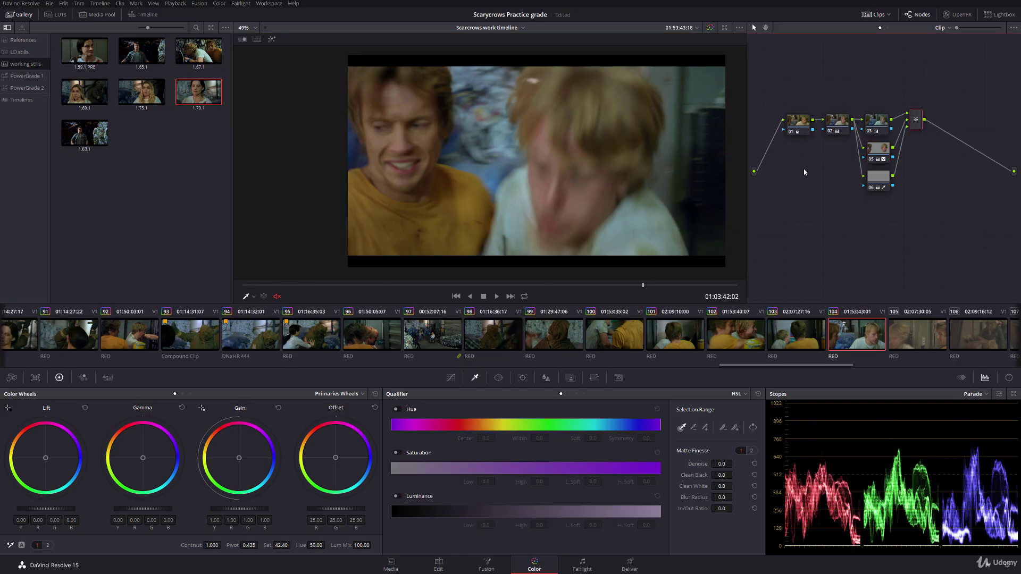
key(alt+s)
drag(69, 509, 59, 509)
drag(159, 509, 125, 508)
drag(226, 509, 239, 508)
Compare clip 104 with clip 103, and set clip 104's node 03 RGB gain to 0.92, 1.01, 1.12 and gamma to -0.01, 0.00, 0.02
click(788, 347)
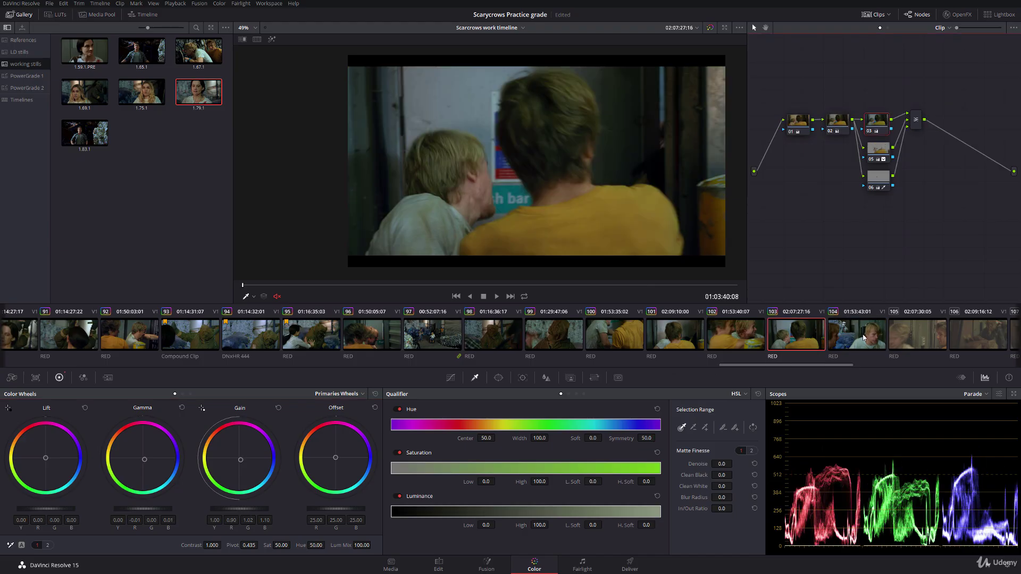
click(864, 337)
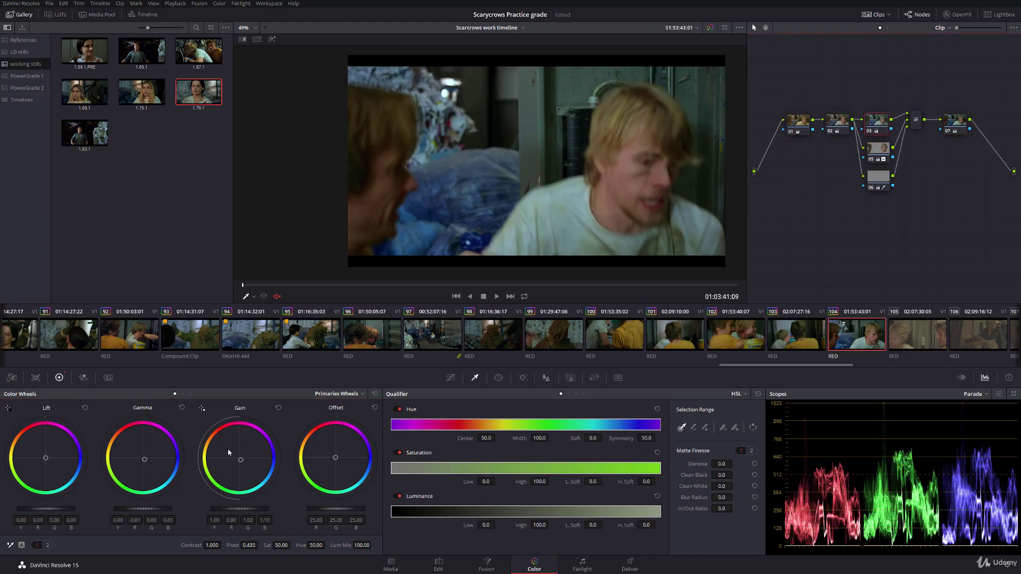
drag(241, 460, 245, 459)
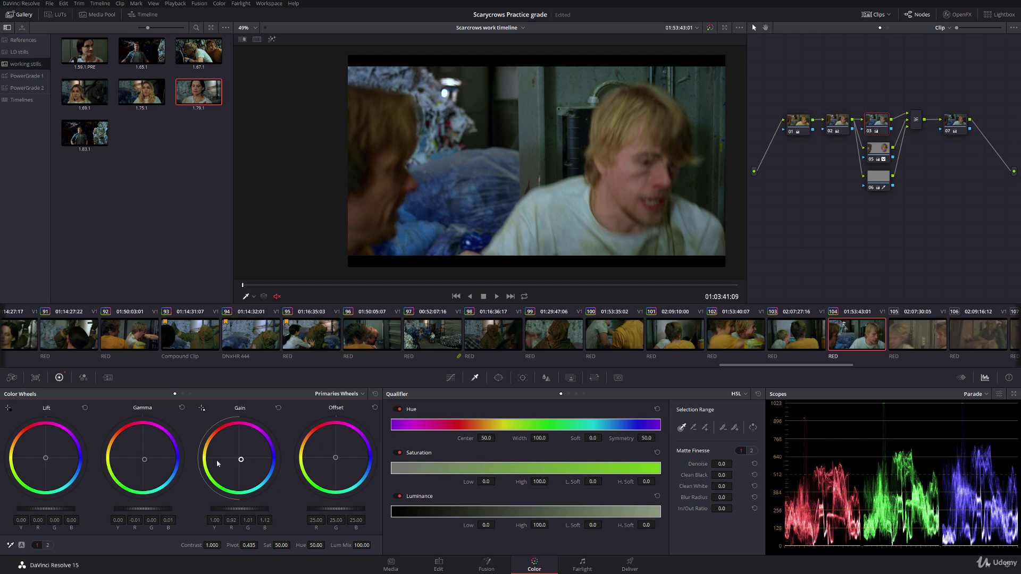
drag(144, 459, 145, 459)
Copy clip 104's grade onto clip 105 and clip 105's grade onto clip 106, playing and comparing the shots
click(906, 345)
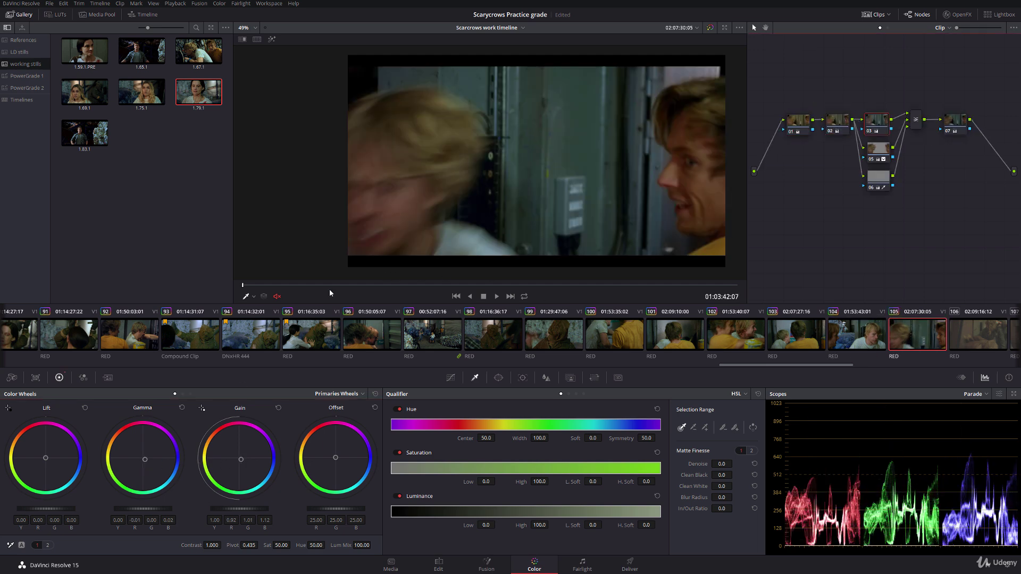
key(space)
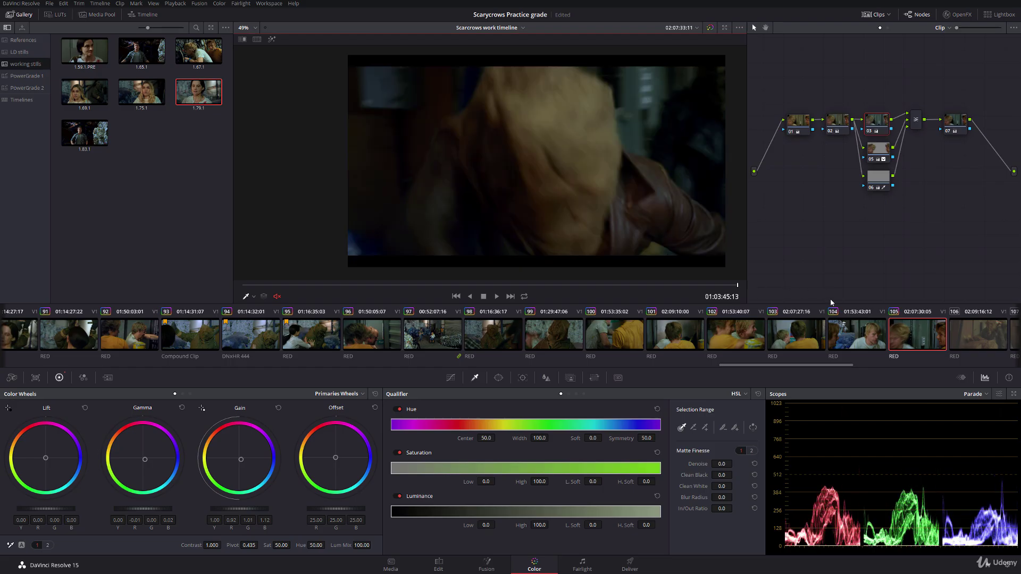
drag(833, 368, 881, 368)
click(602, 328)
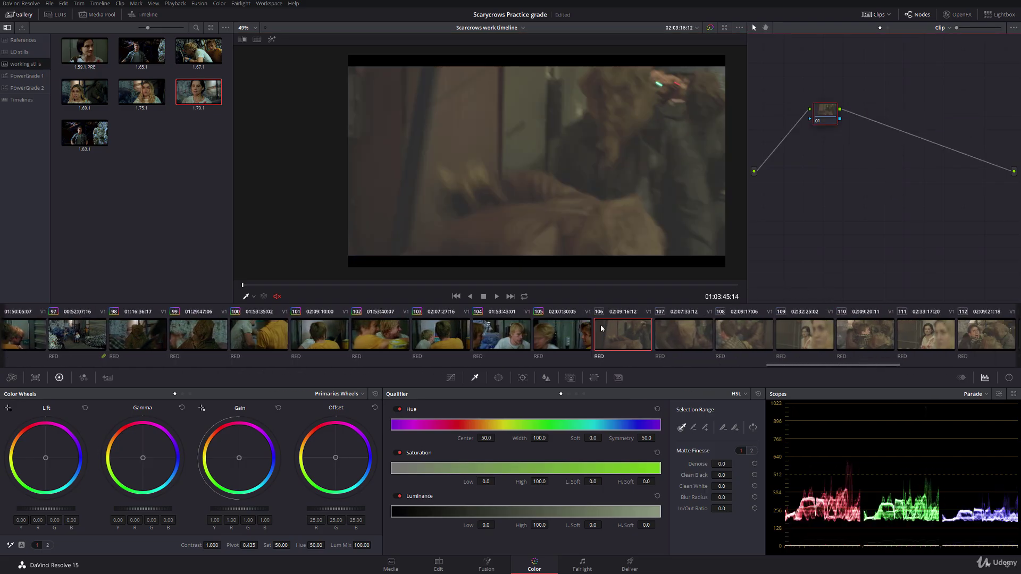
key(space)
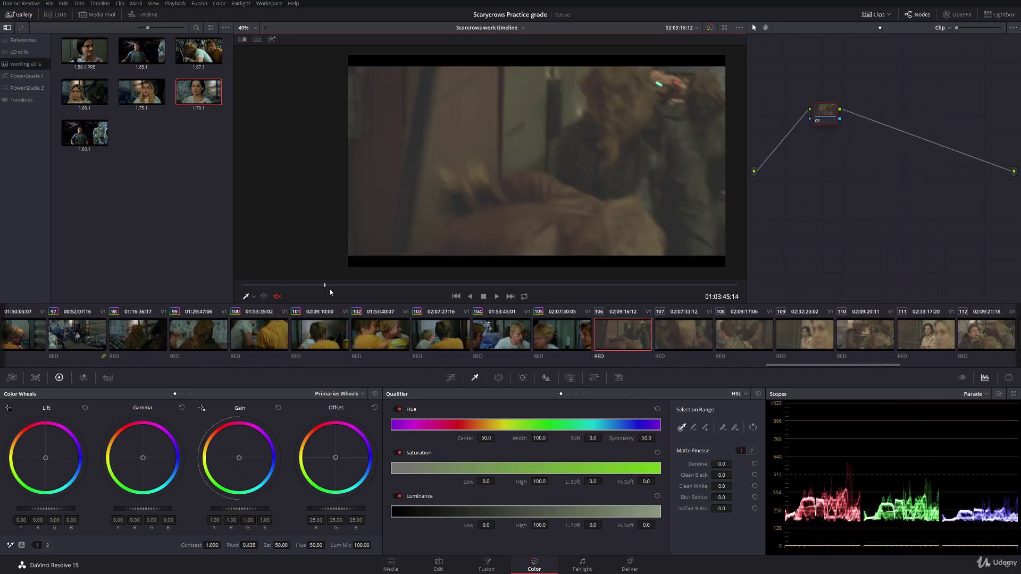
middle_click(578, 333)
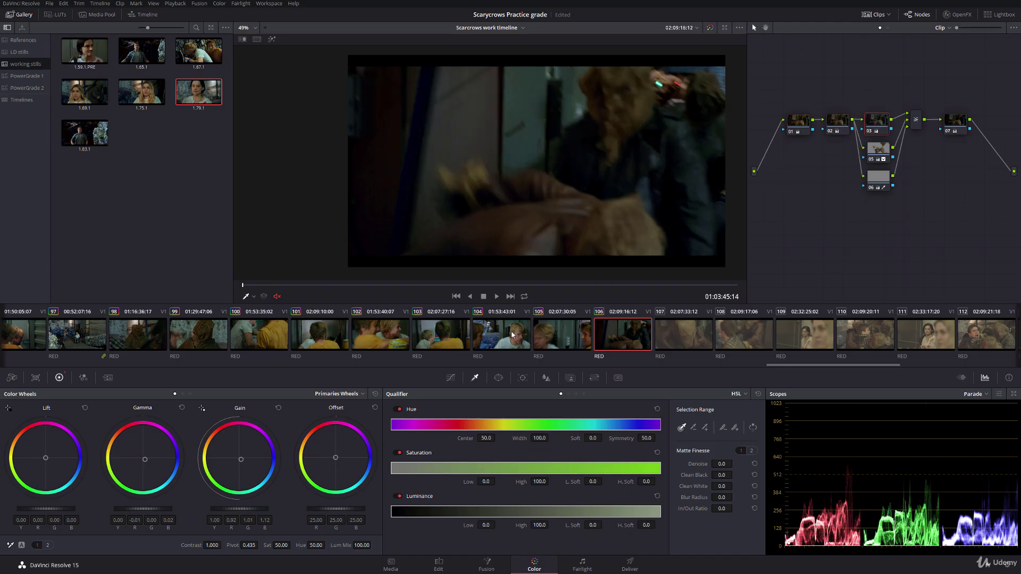
click(543, 330)
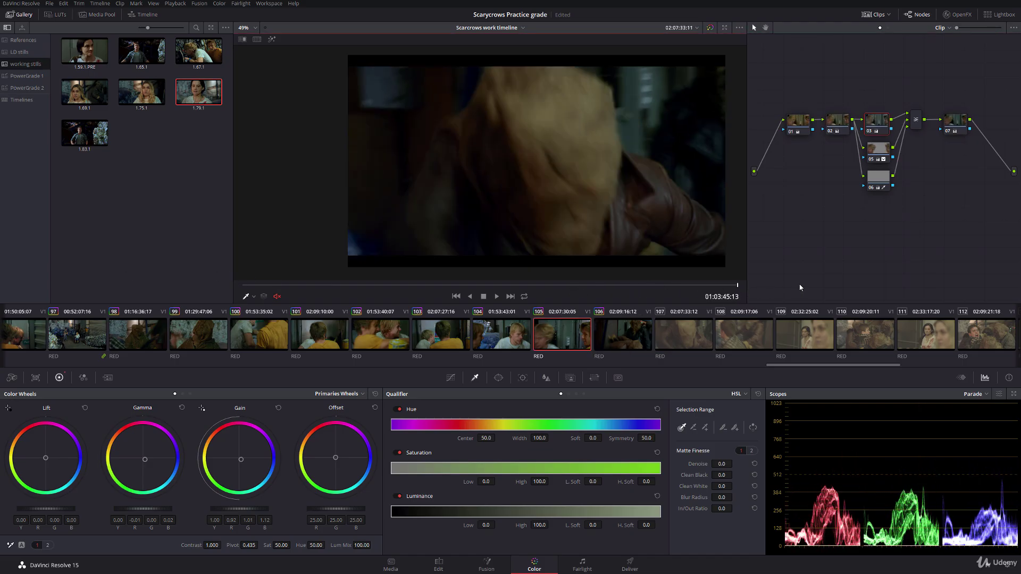
Copy clip 106's grade onto clip 107 and go to the frame two before the shot's end
click(685, 336)
middle_click(611, 327)
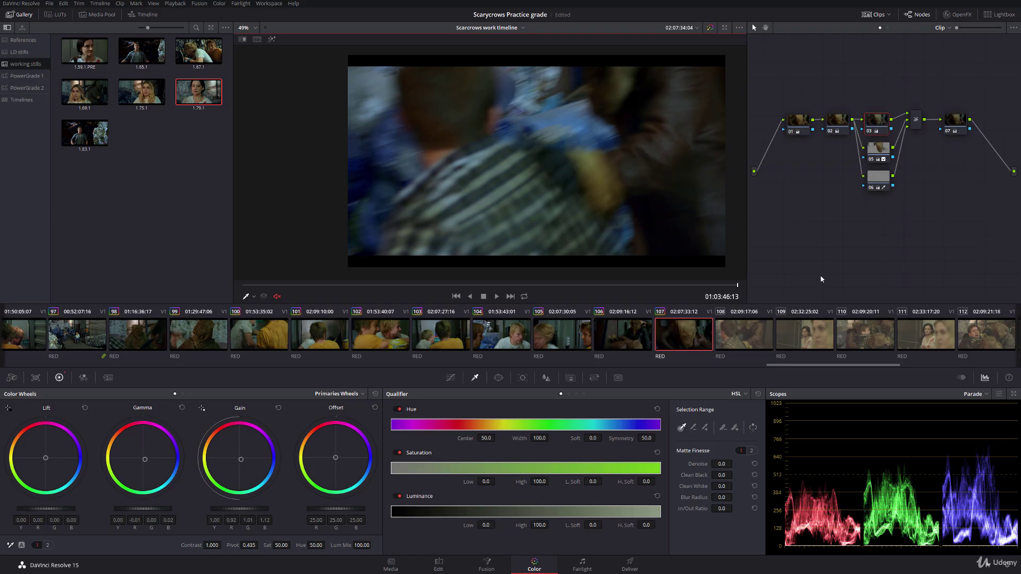
key(Left)
key(Left)
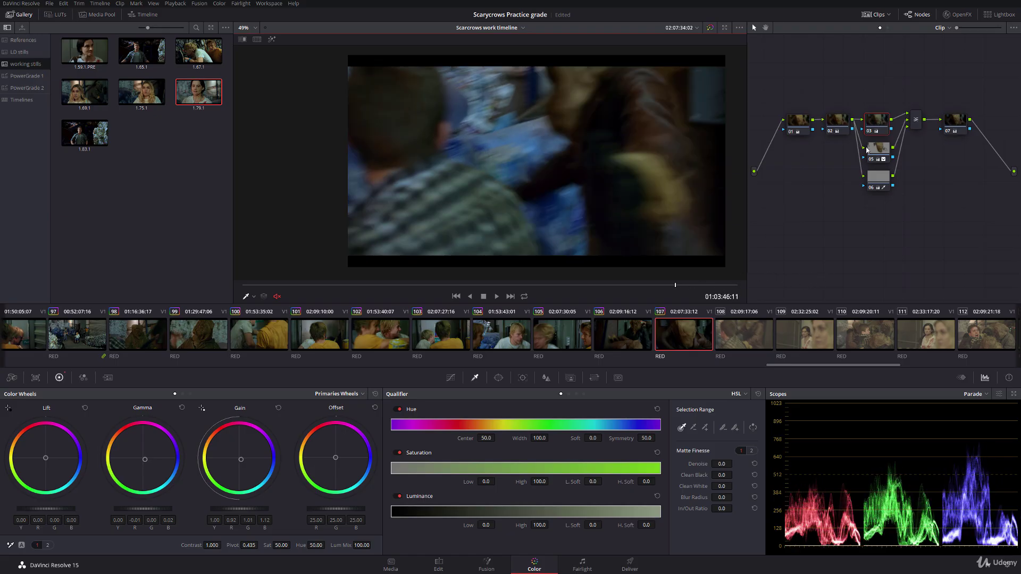
Set node 05's qualifier on clip 107 to luminance low 43.7 and saturation low 1.1, and scrub through the shot
click(879, 148)
click(271, 39)
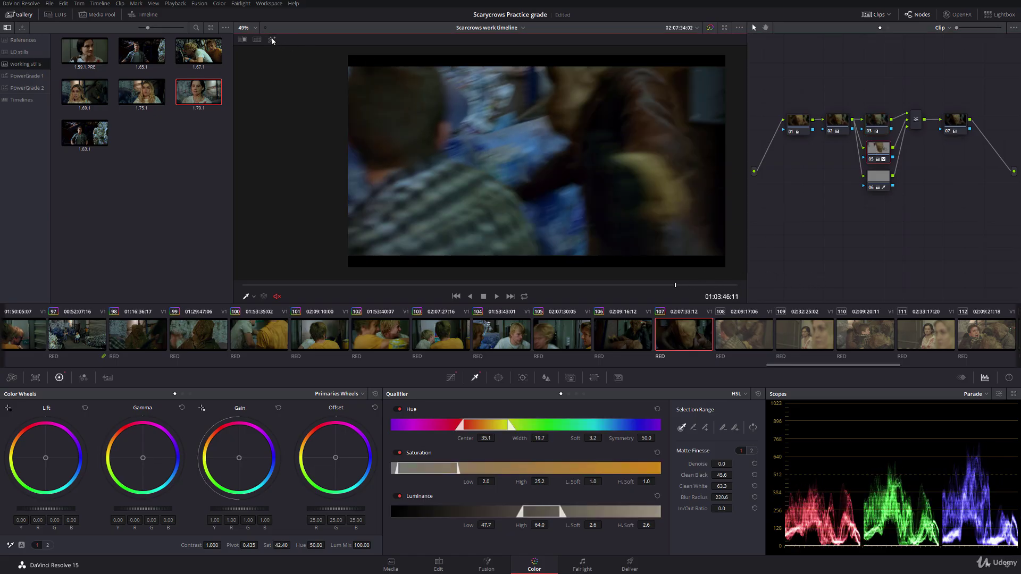
drag(481, 524, 457, 526)
drag(468, 482, 464, 482)
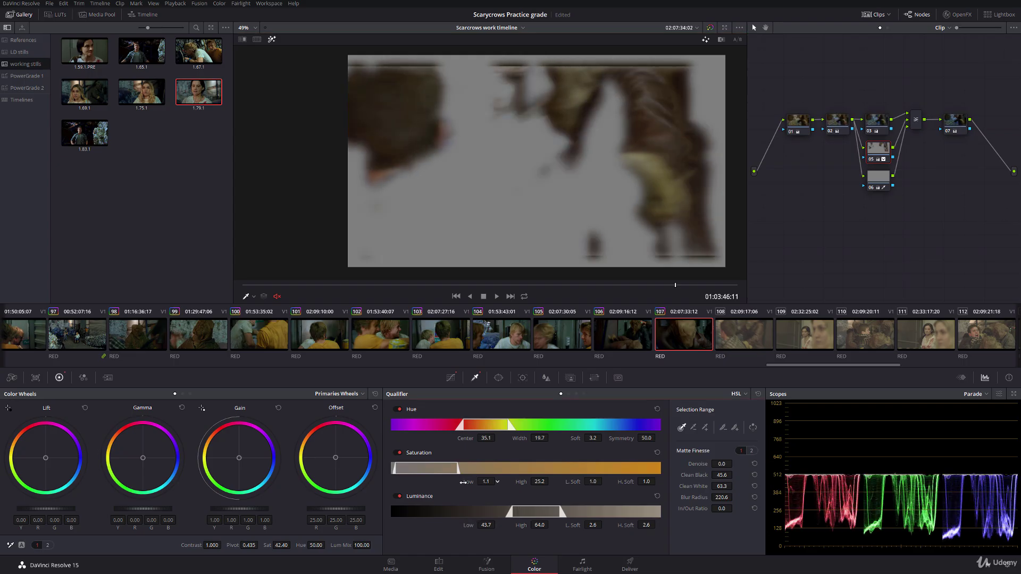
click(272, 38)
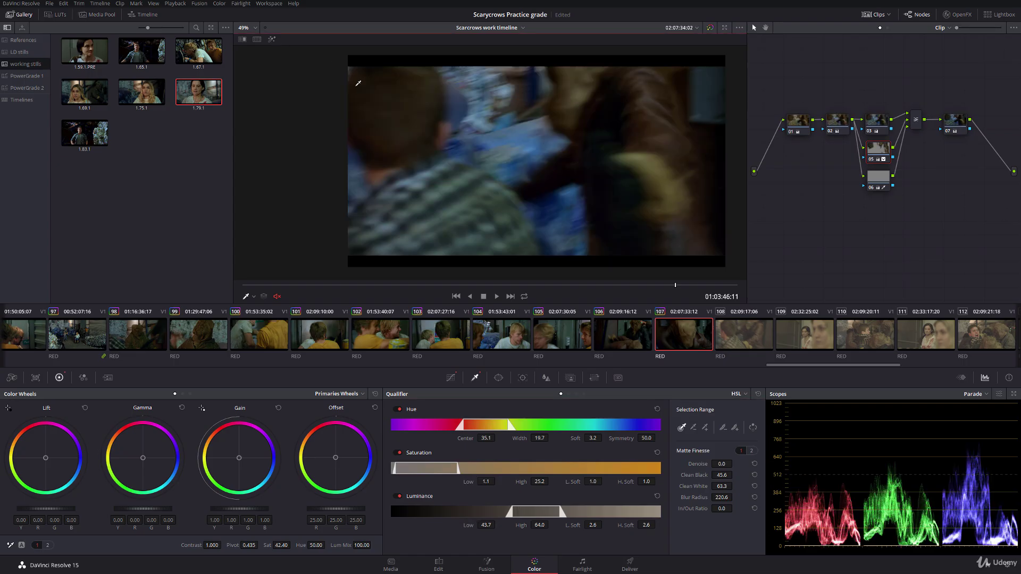
mouse_move(281, 293)
mouse_down()
mouse_move(531, 252)
mouse_move(622, 251)
mouse_move(519, 251)
mouse_move(767, 251)
mouse_up()
Copy clip 107's grade onto clip 108 and scrub through the shot
click(743, 334)
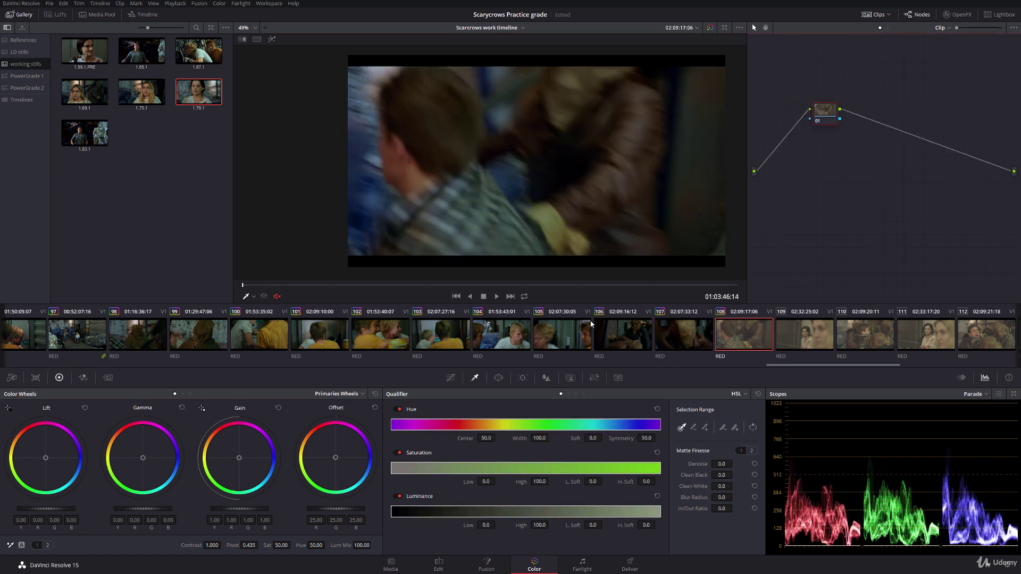
middle_click(687, 339)
drag(500, 277, 787, 261)
Apply the grade of gallery still 1.79.1 to clip 109 and scrub to the frame at 01:03:48:19
click(813, 336)
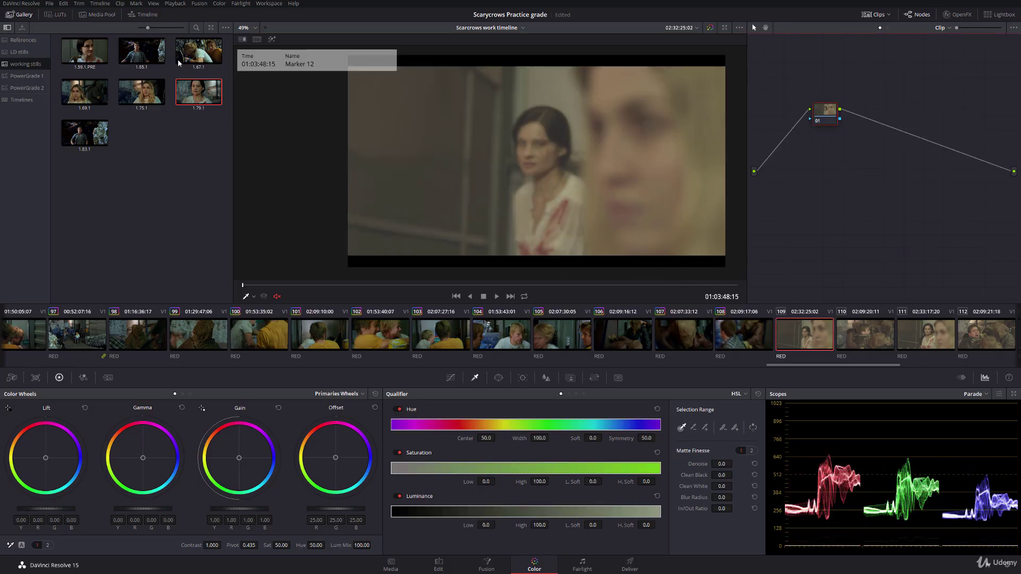
double_click(197, 94)
drag(260, 286, 401, 286)
Set node 05's qualifier on clip 109 to hue width 28.1, saturation 2.4 to 11.6 and luminance high 72.7, using highlight to check it
click(882, 148)
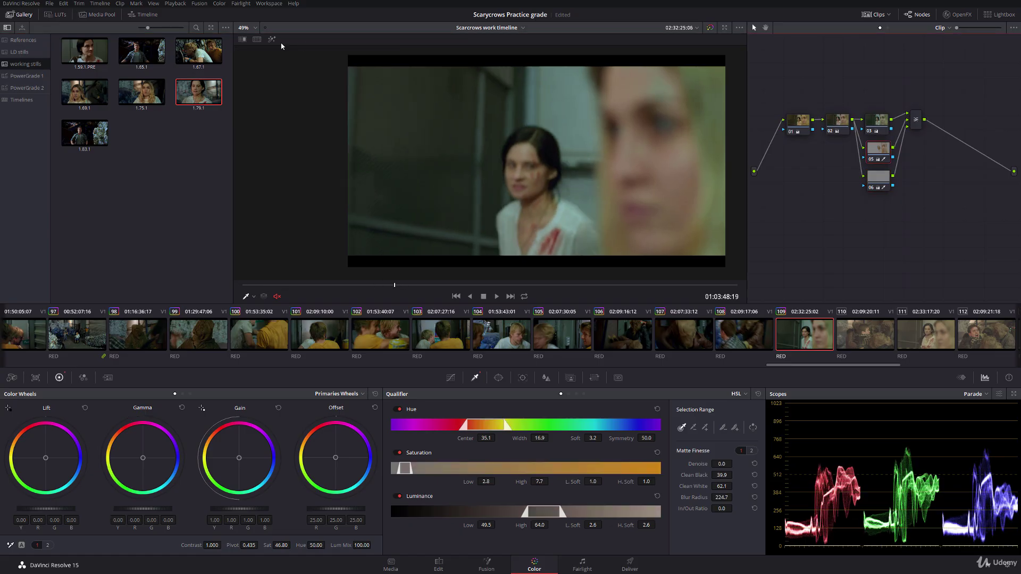
key(shift+h)
drag(518, 437, 565, 445)
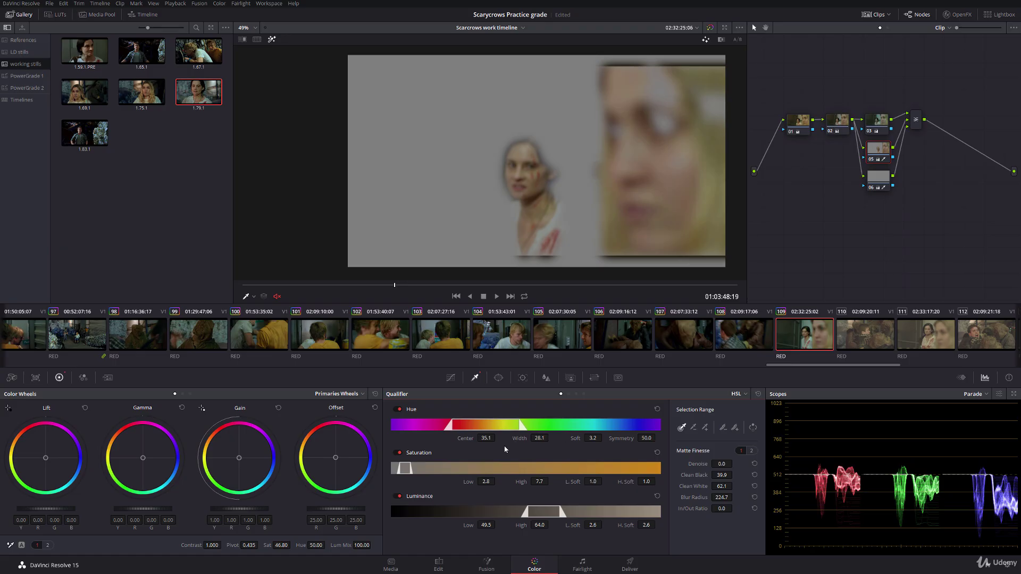
drag(522, 483, 529, 485)
drag(516, 524, 515, 522)
drag(517, 481, 470, 482)
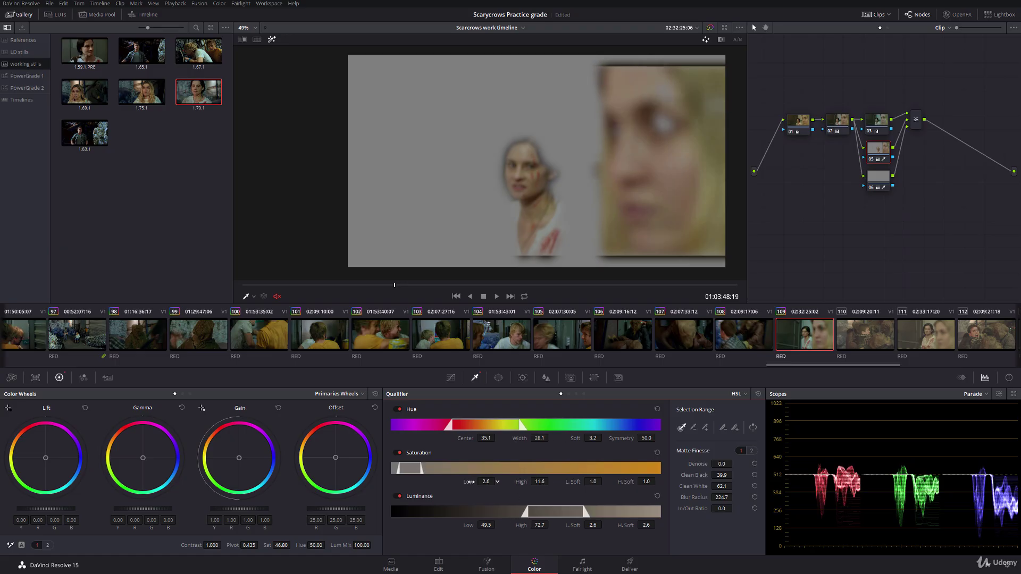
click(275, 39)
Set clip 109's node 03 RGB gain to 0.92, 1.02, 1.09, and add a serial node after the mixer with offset 22.00 and gain 1.01
click(882, 125)
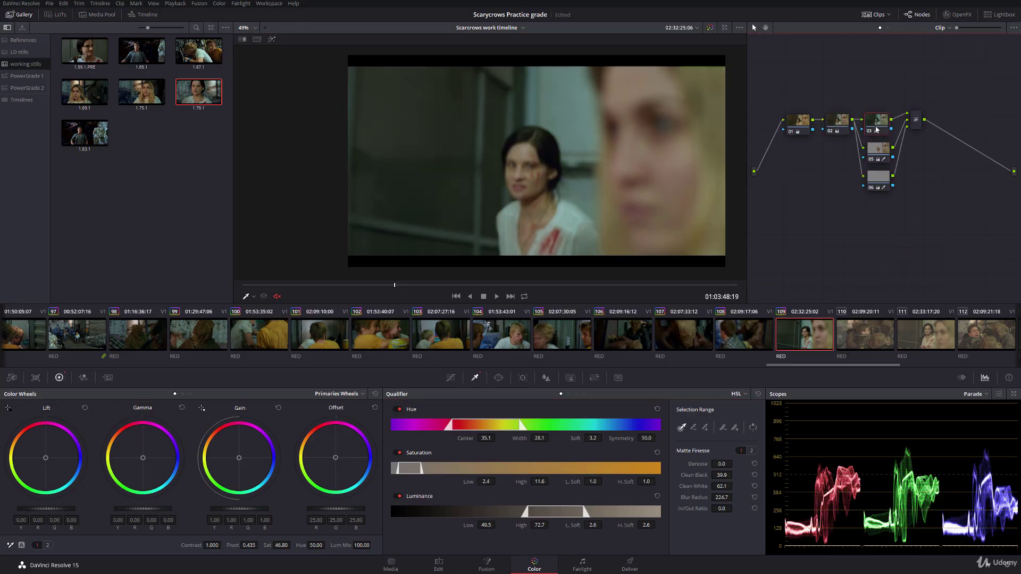
drag(239, 460, 240, 459)
click(911, 122)
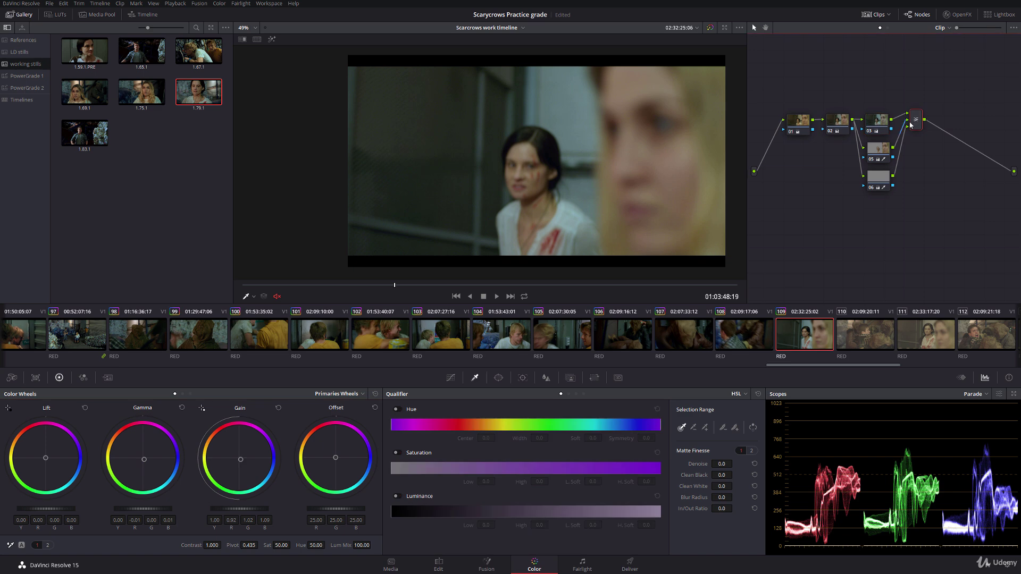
key(alt+s)
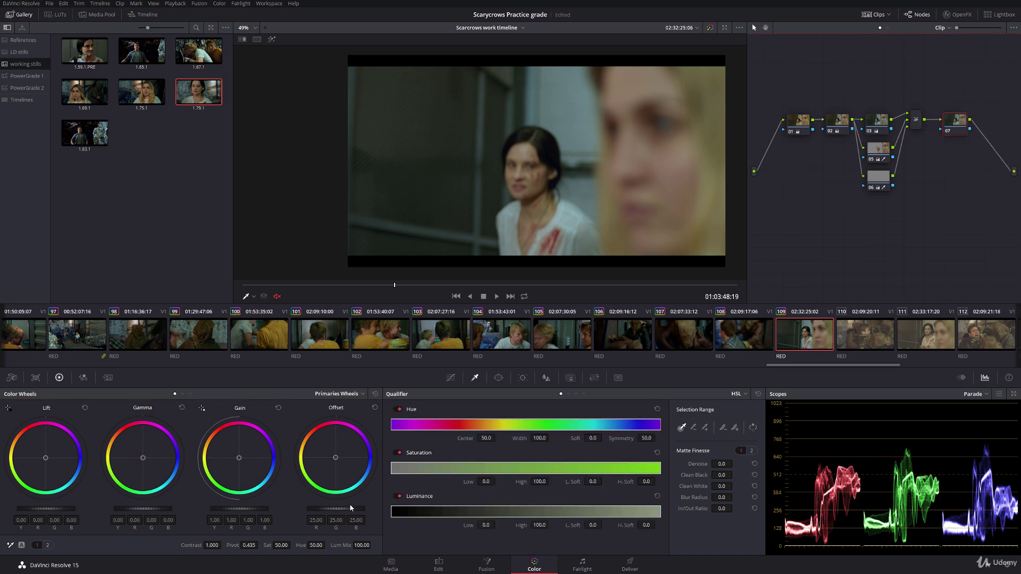
drag(324, 506, 304, 510)
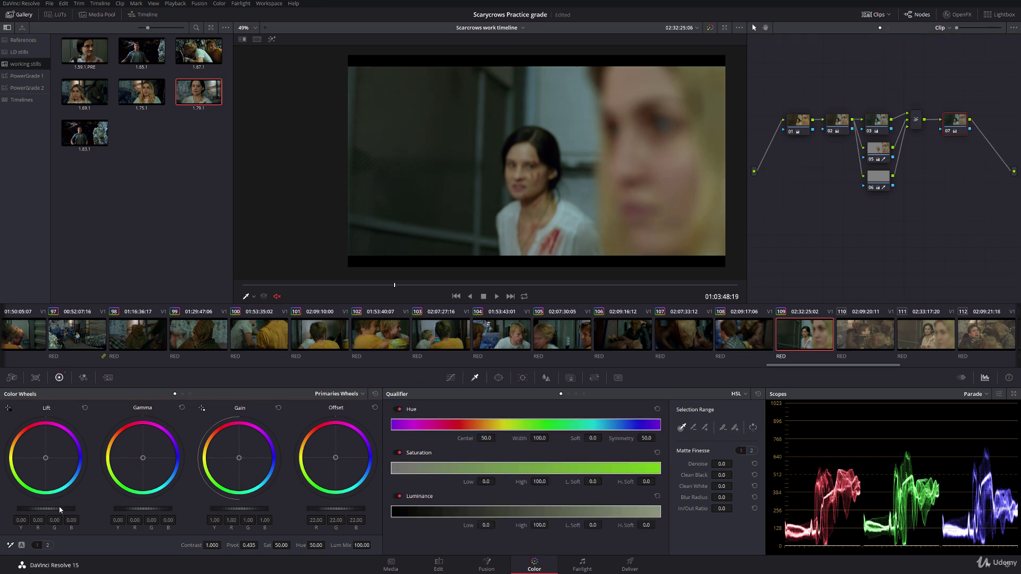
drag(238, 512, 245, 513)
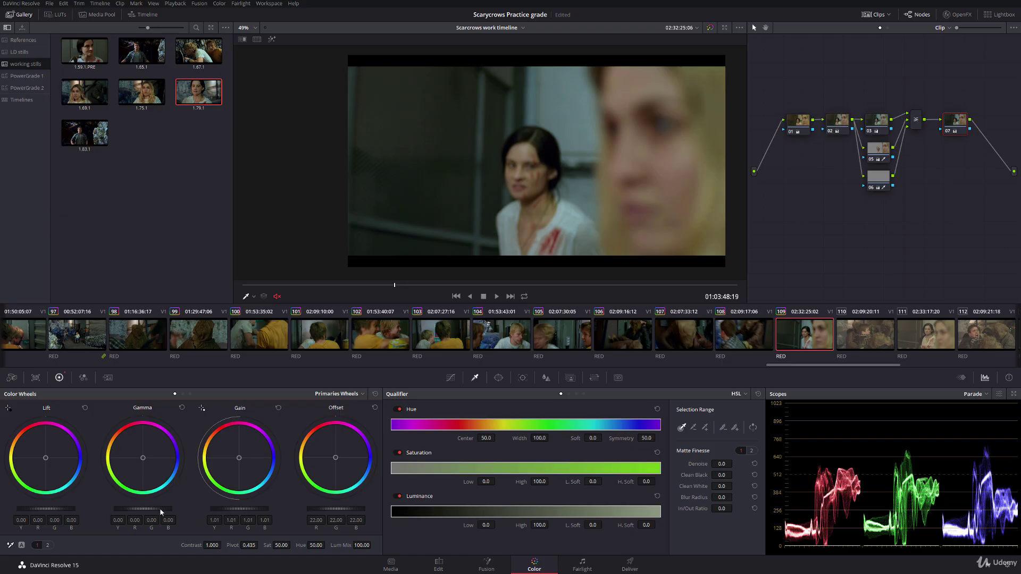
drag(257, 292, 835, 299)
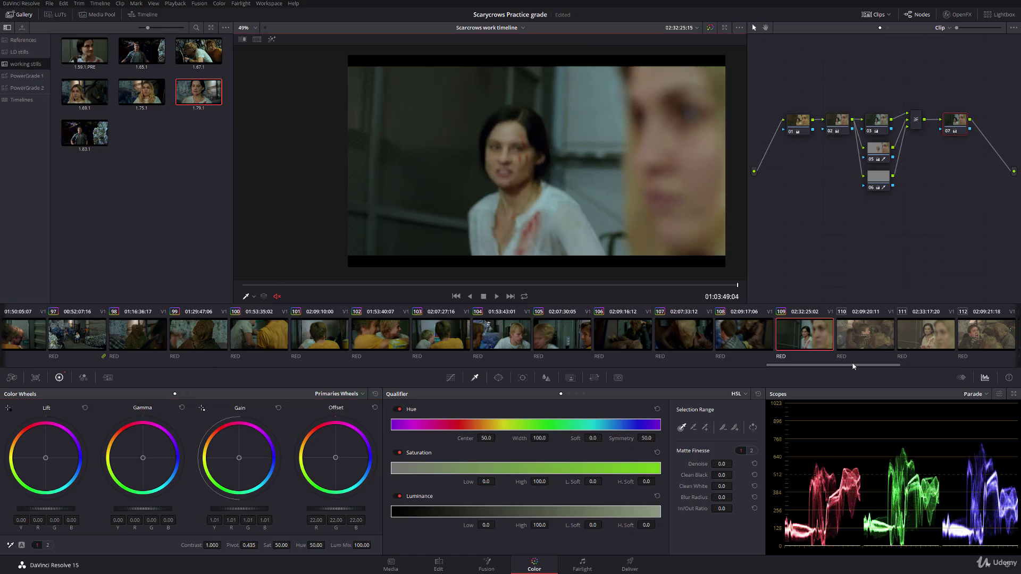
Copy clip 105's grade onto clip 110 and check node 05's qualified area in highlight view
click(856, 335)
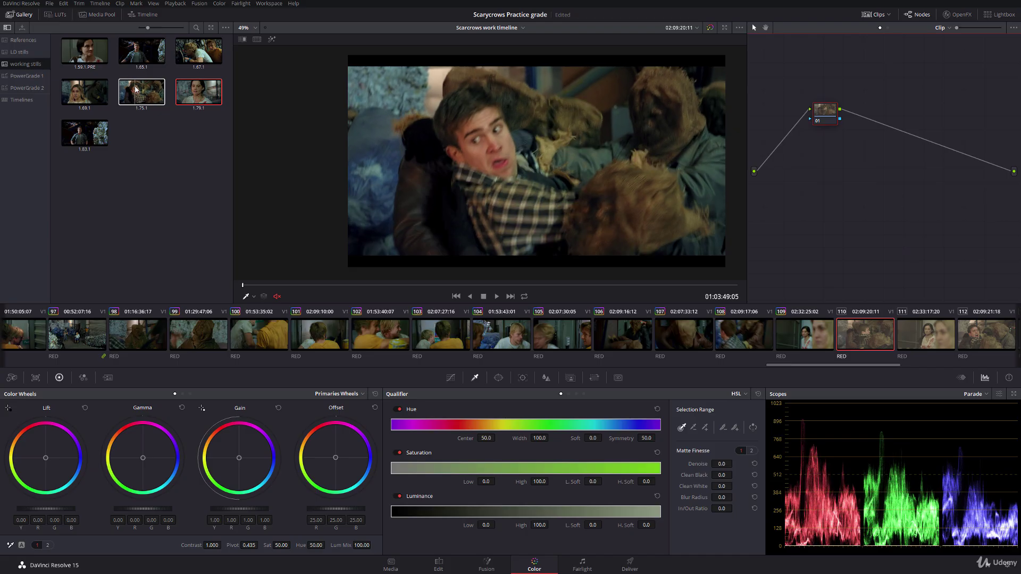
middle_click(565, 341)
click(886, 155)
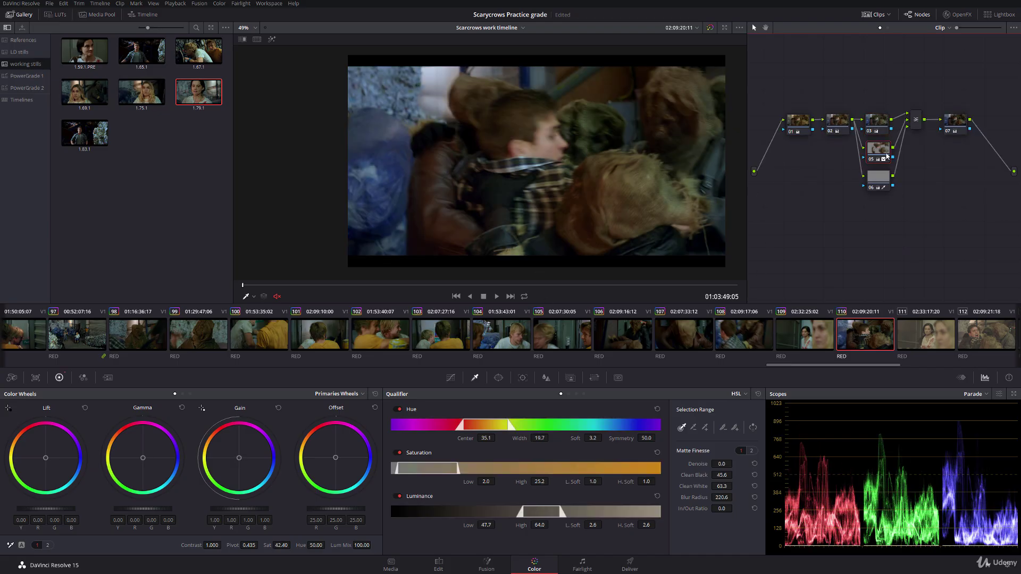
click(271, 39)
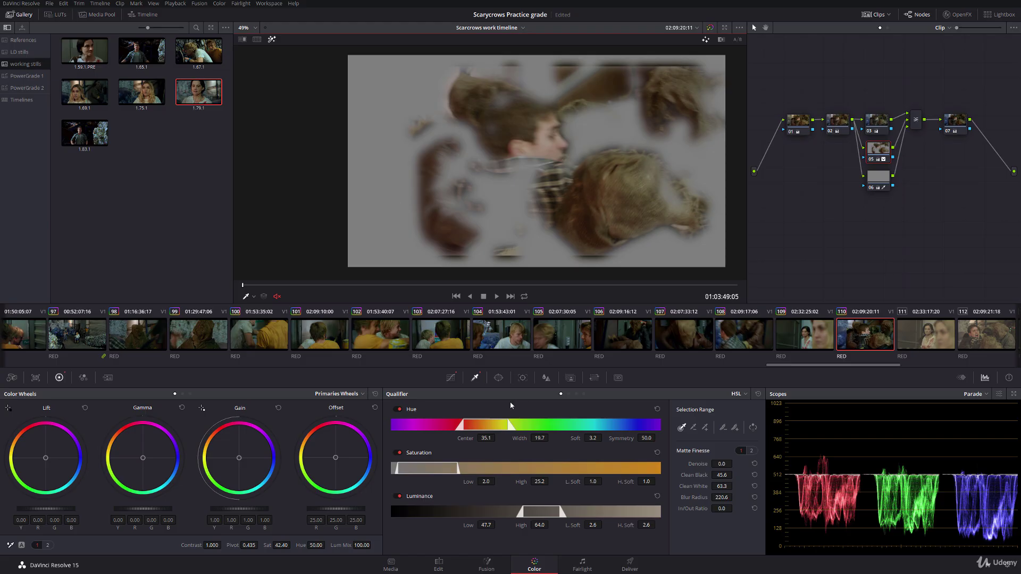
click(271, 40)
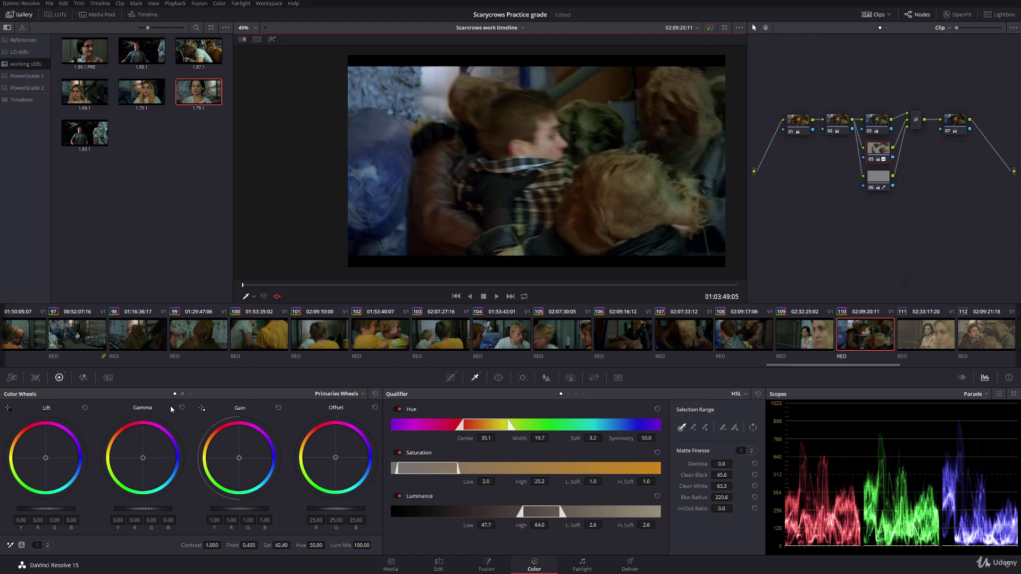
Set node 05's blue gamma on clip 110 to -0.01 and scrub to the end of the shot
drag(143, 462, 129, 459)
click(254, 296)
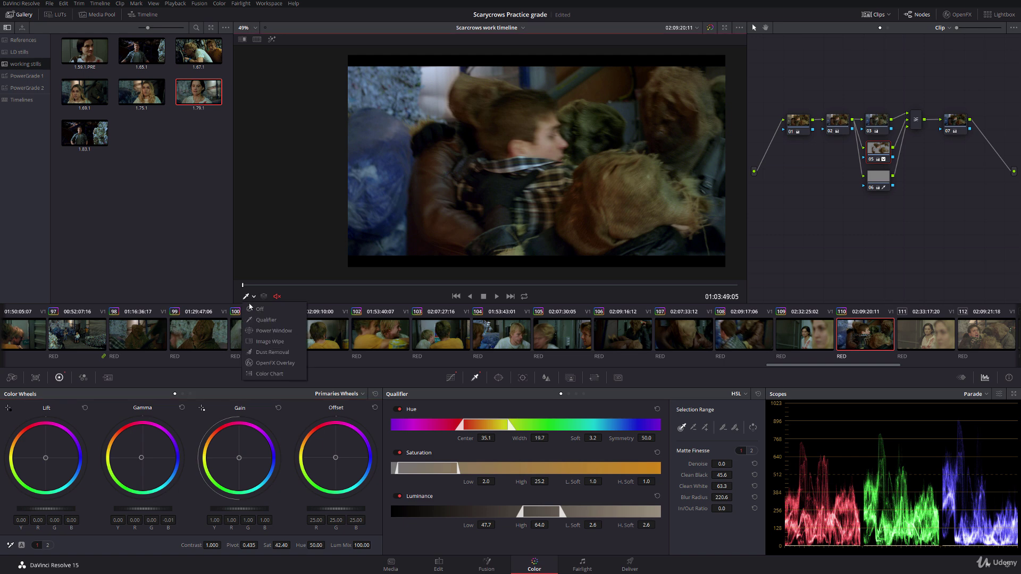
drag(243, 285, 769, 282)
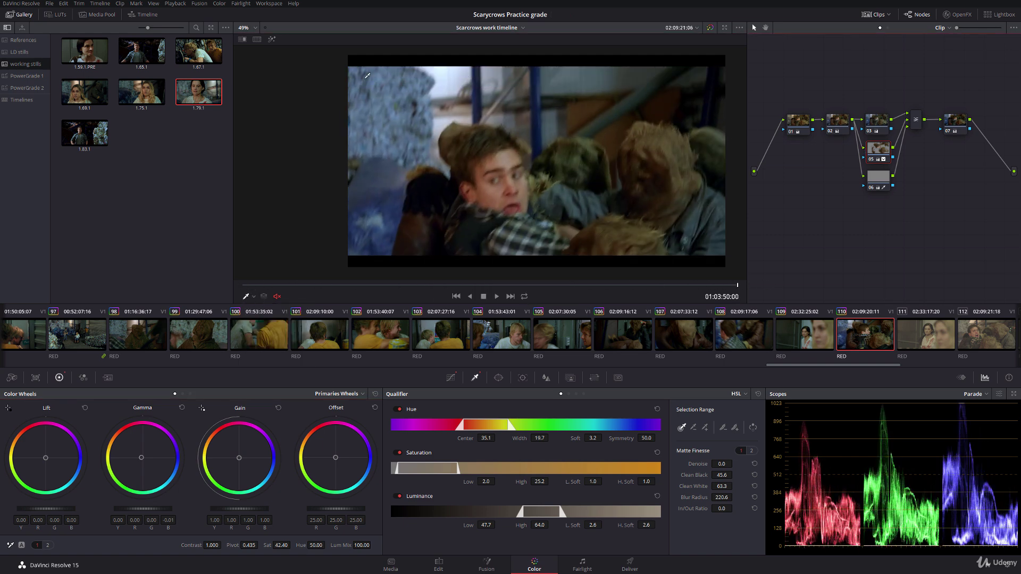
Set node 05's qualifier saturation low on clip 110 to 2.1, comparing the highlighted selection with the full image
click(271, 39)
drag(457, 480, 469, 482)
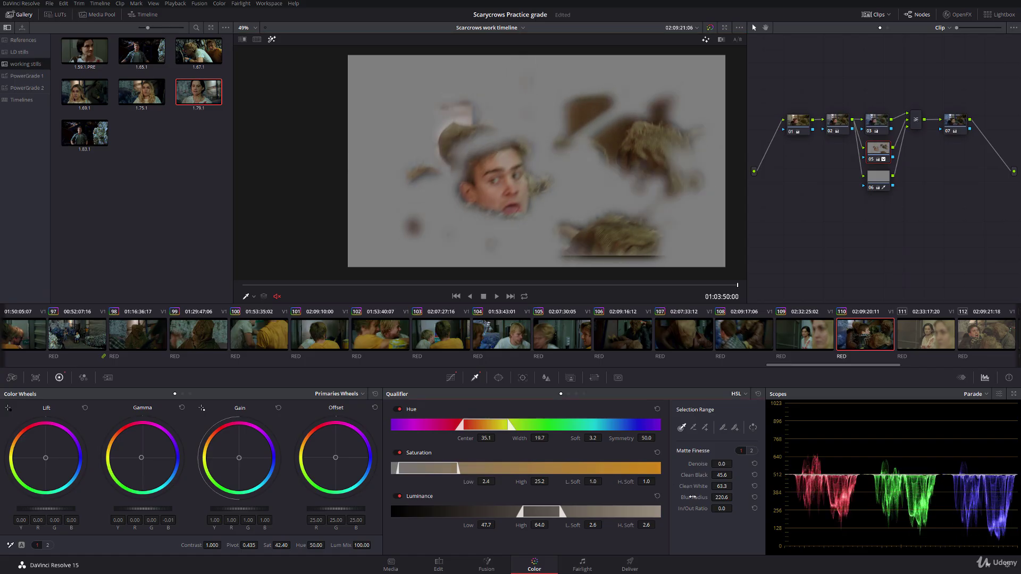
click(272, 39)
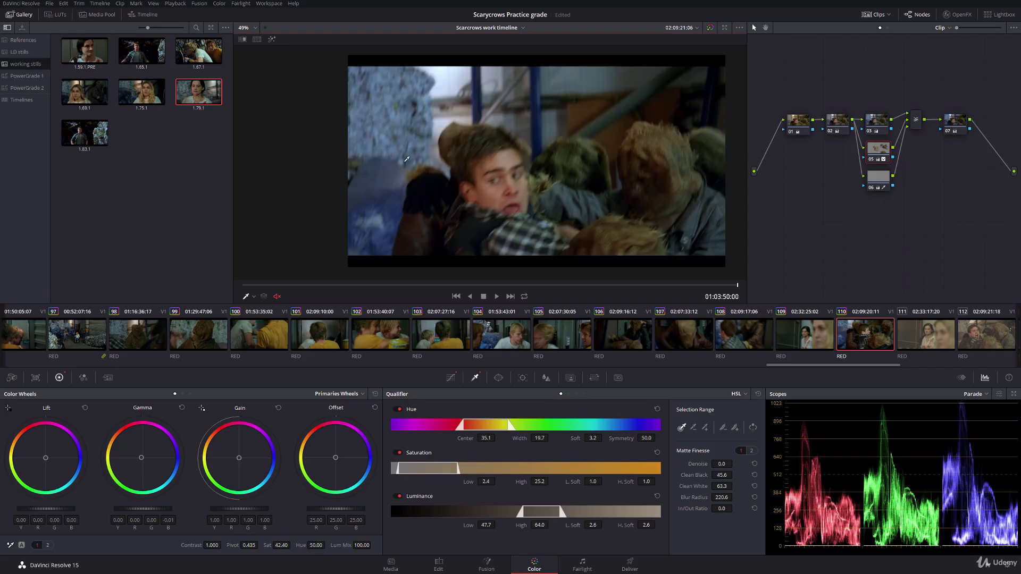
click(271, 38)
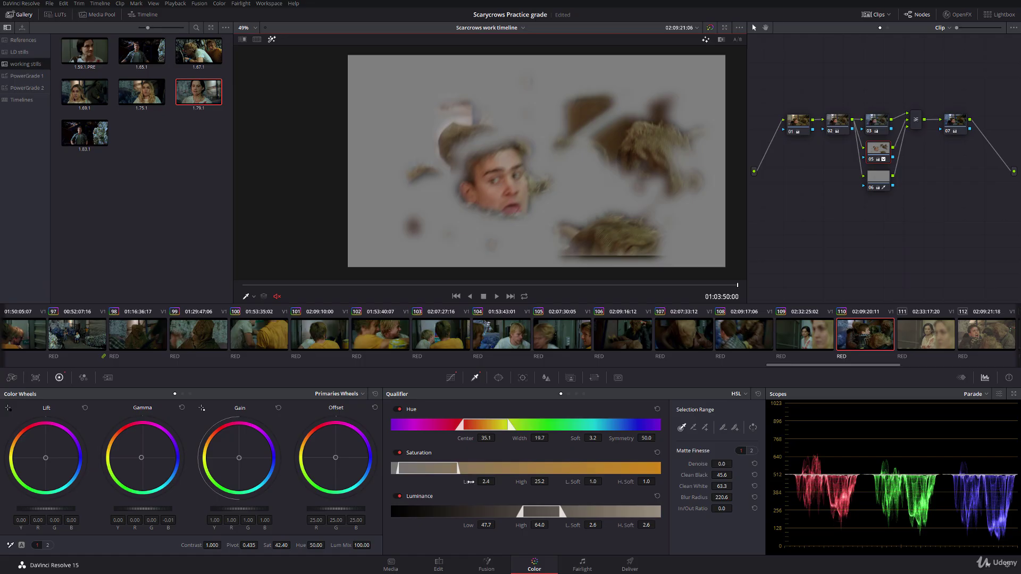
drag(470, 482, 465, 481)
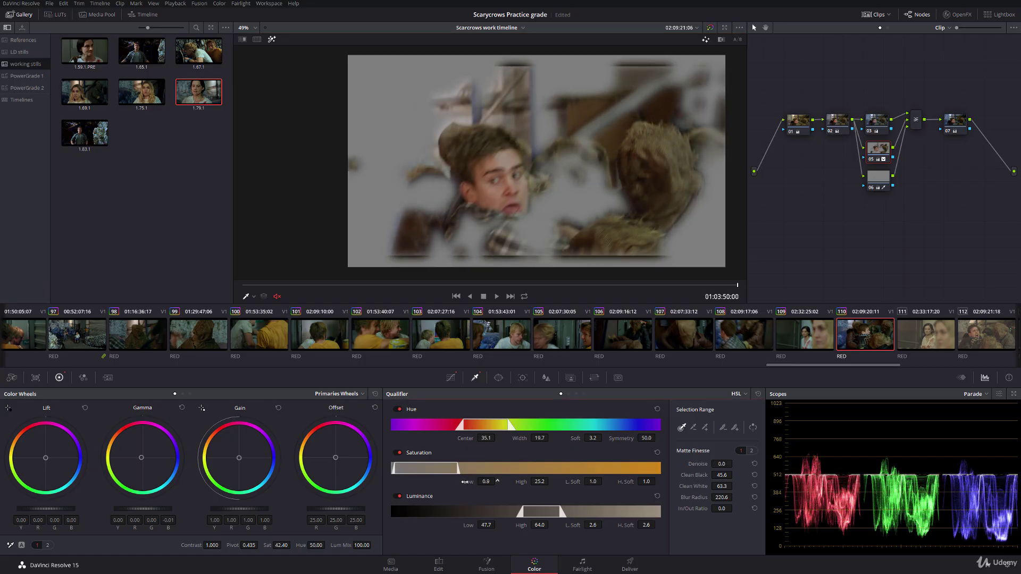
click(271, 41)
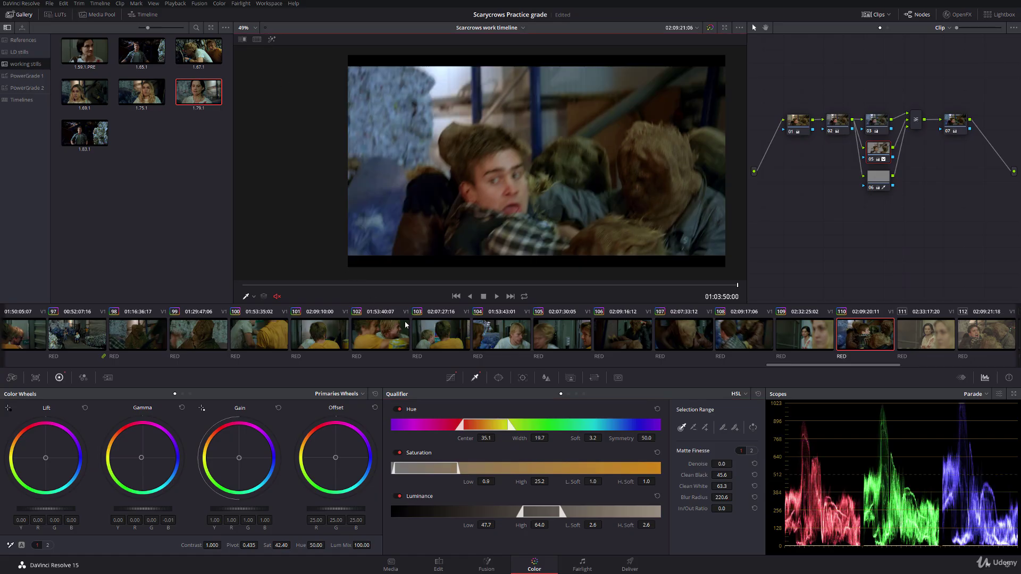
drag(471, 484, 472, 484)
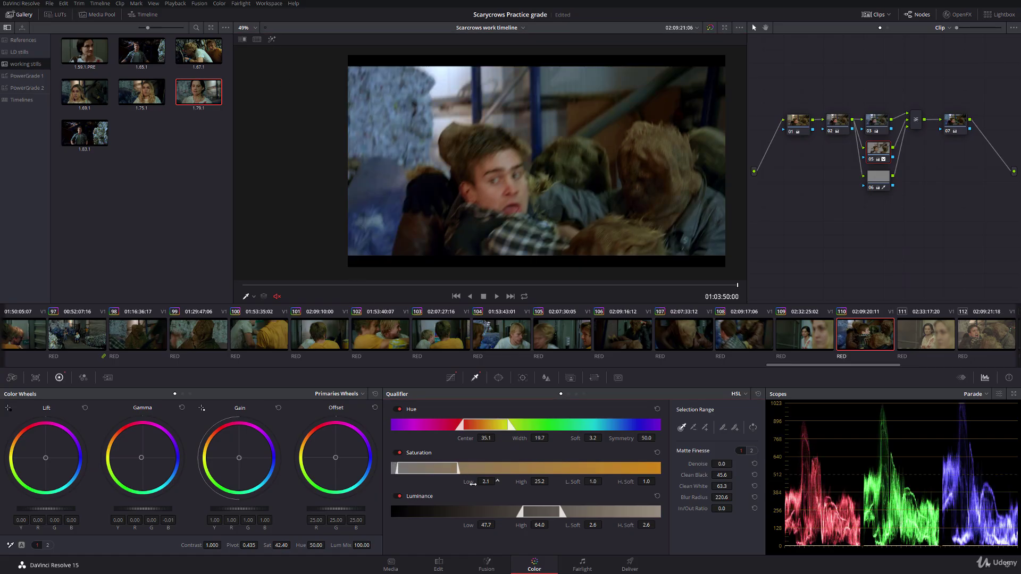
Copy clip 109's grade onto clips 111 and 113, and clip 110's grade onto clip 112
key(Down)
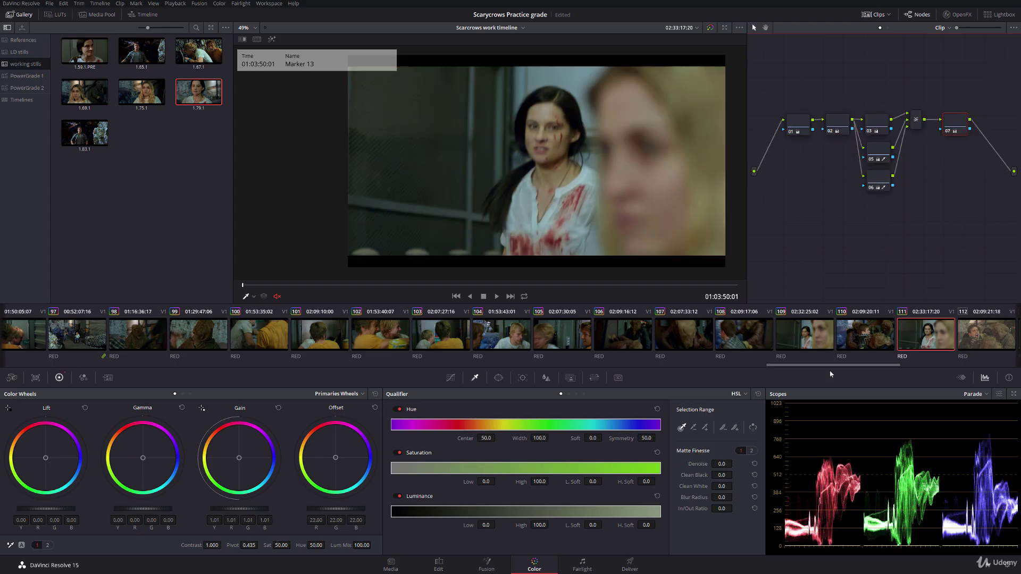
drag(824, 366, 849, 365)
click(786, 333)
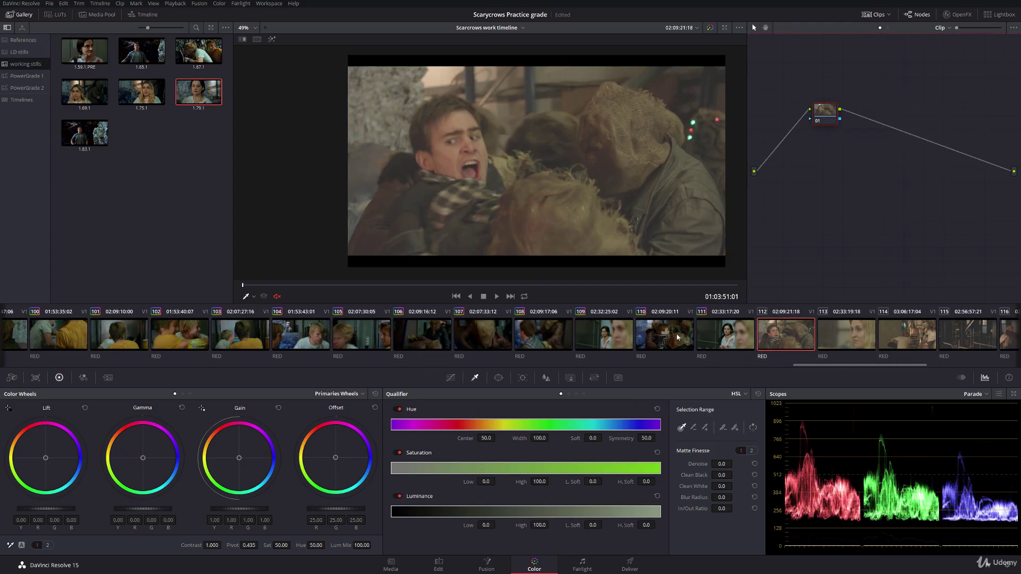
key(Down)
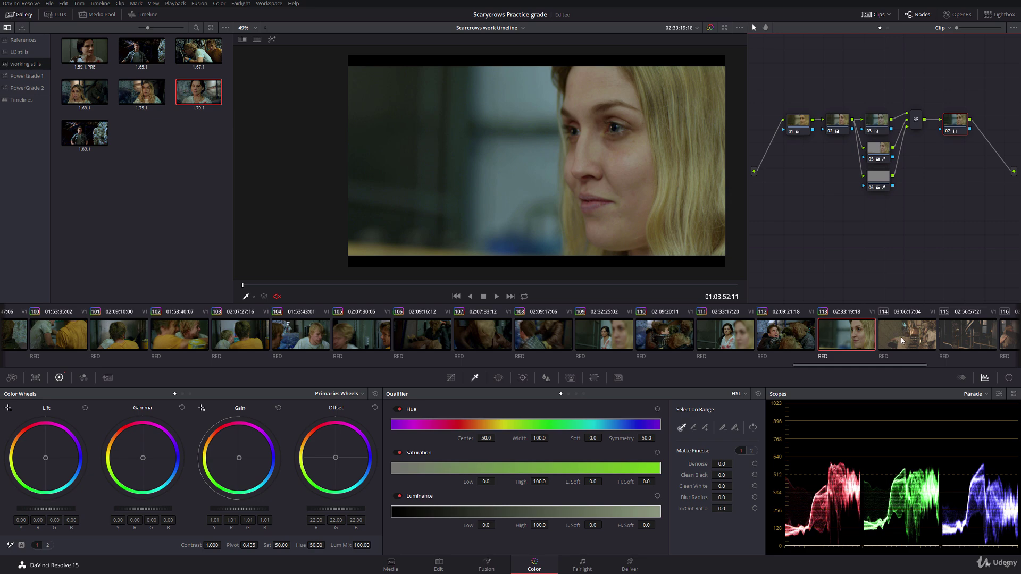
Select clip 114 and save the project
click(901, 337)
scroll(755, 340, left, 10)
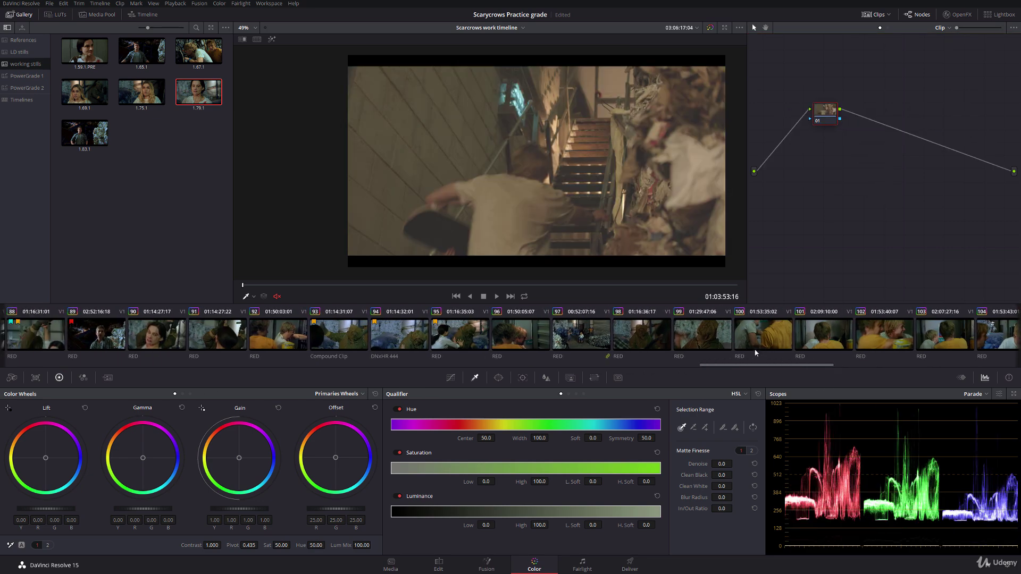
key(ctrl+s)
Copy clip 105's grade onto clip 03 near the start of the timeline
drag(740, 368, 36, 359)
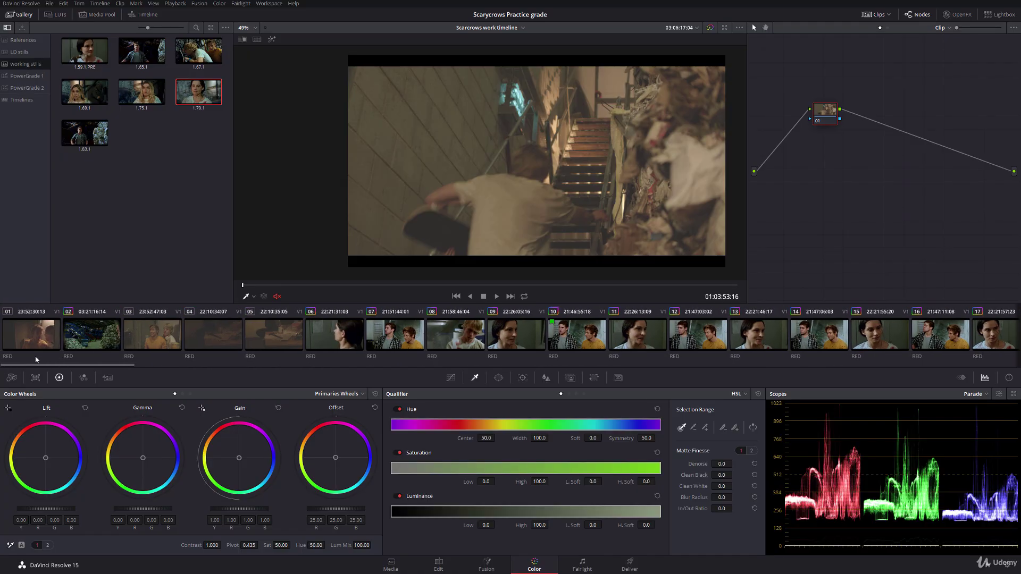
click(149, 342)
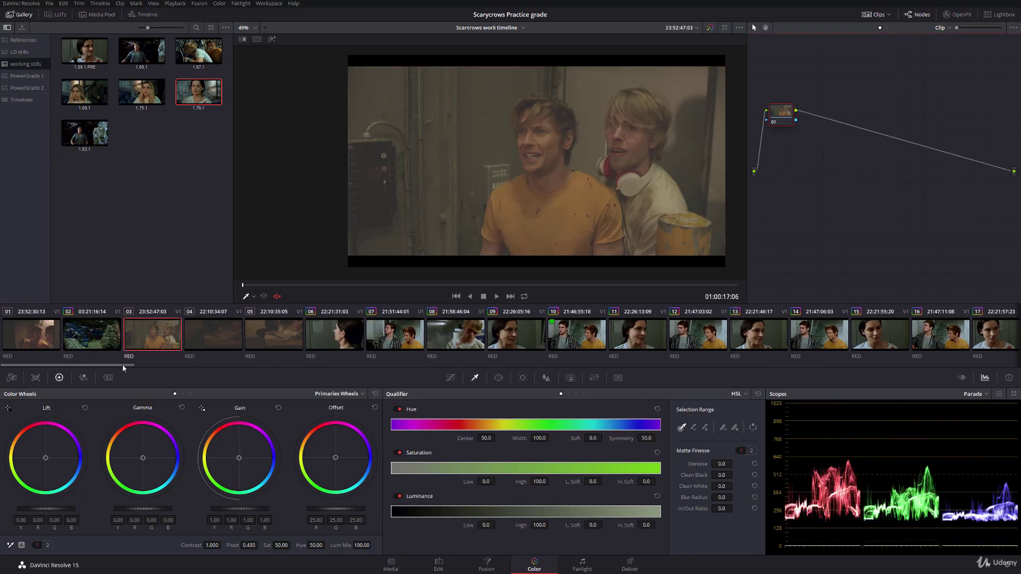
drag(126, 365, 860, 368)
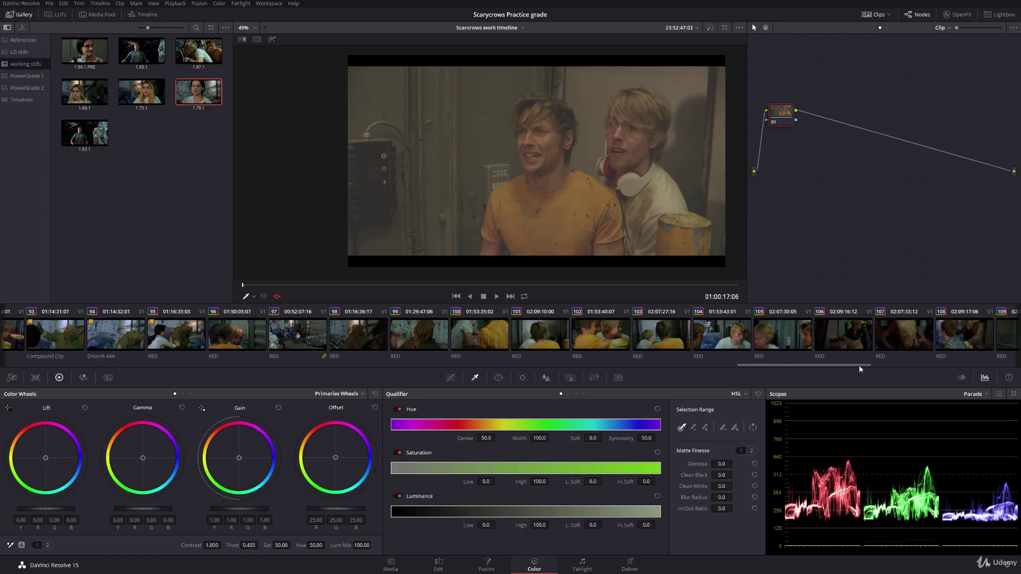
middle_click(798, 337)
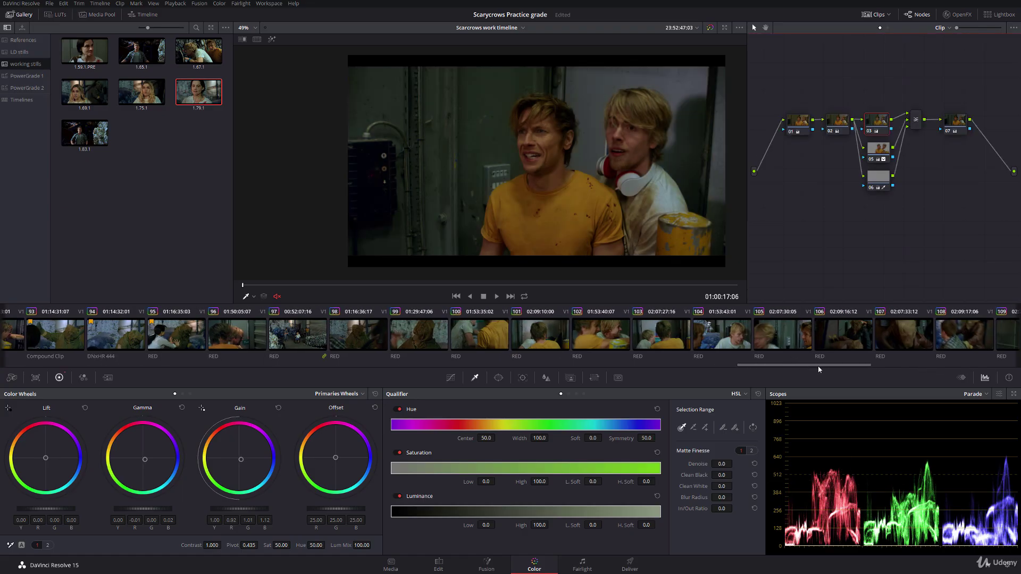
Copy clip 03's grade onto clip 01 and scrub to the end of the shot
scroll(410, 353, up, 10)
drag(408, 352, 1, 328)
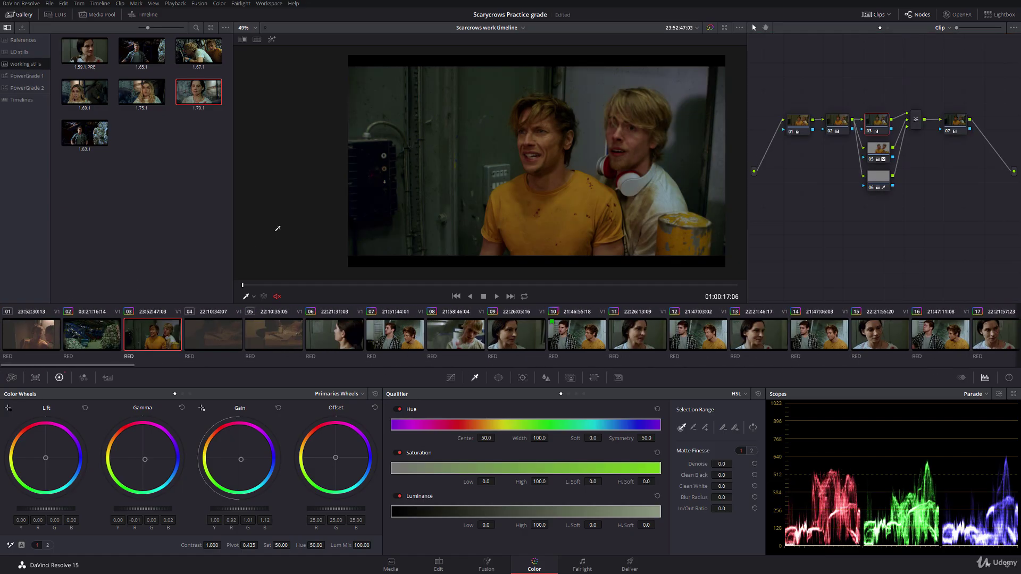
click(24, 336)
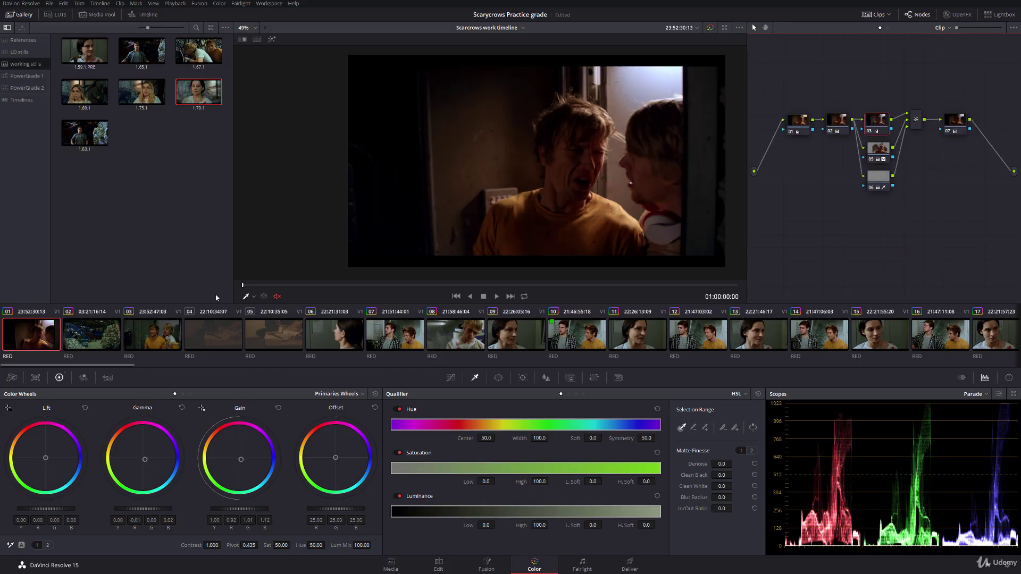
drag(251, 286, 657, 283)
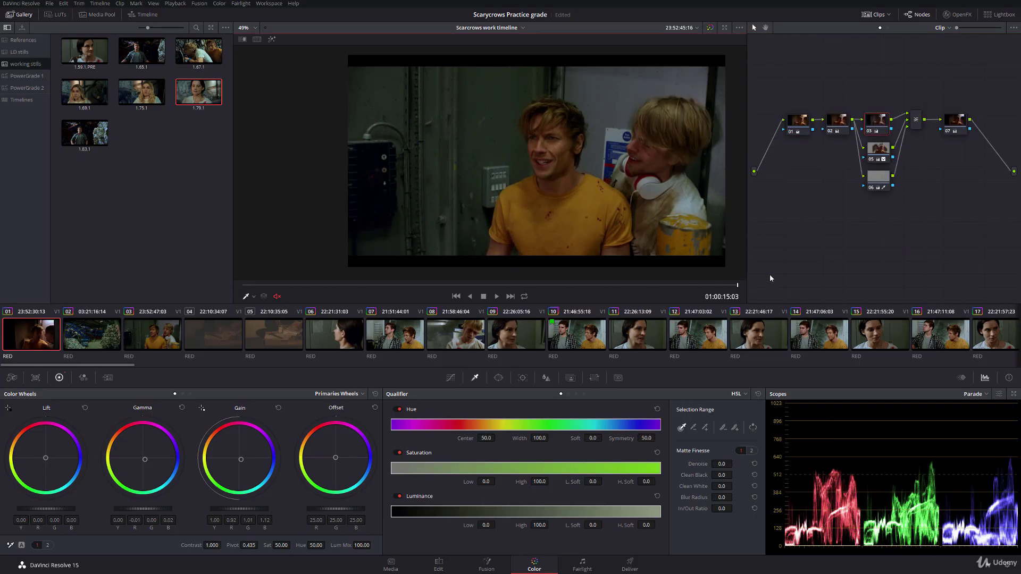
Move to the dark portion of clip 01 and mark the clip with a blue flag
click(435, 282)
right_click(28, 331)
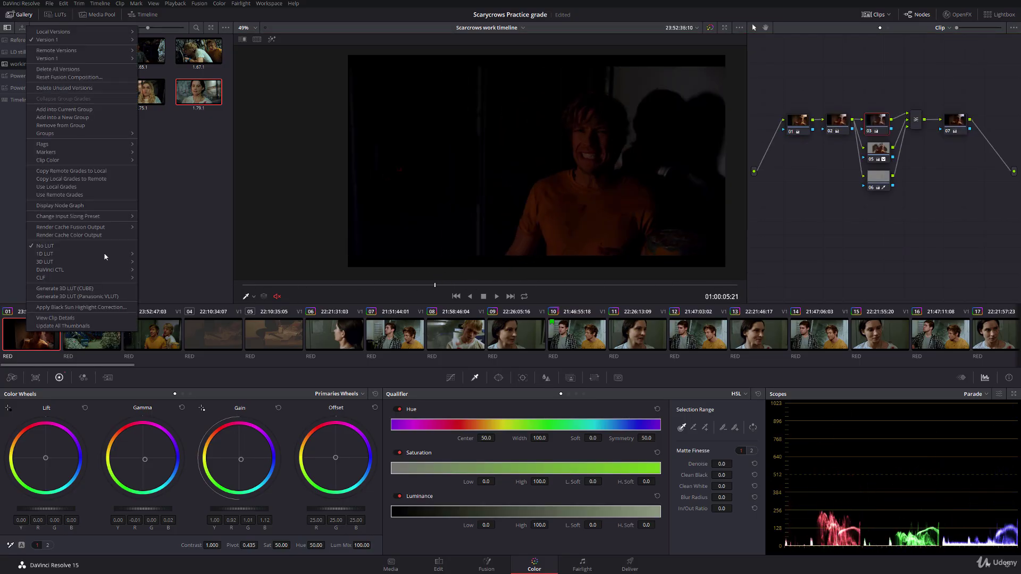
mouse_move(74, 145)
click(163, 168)
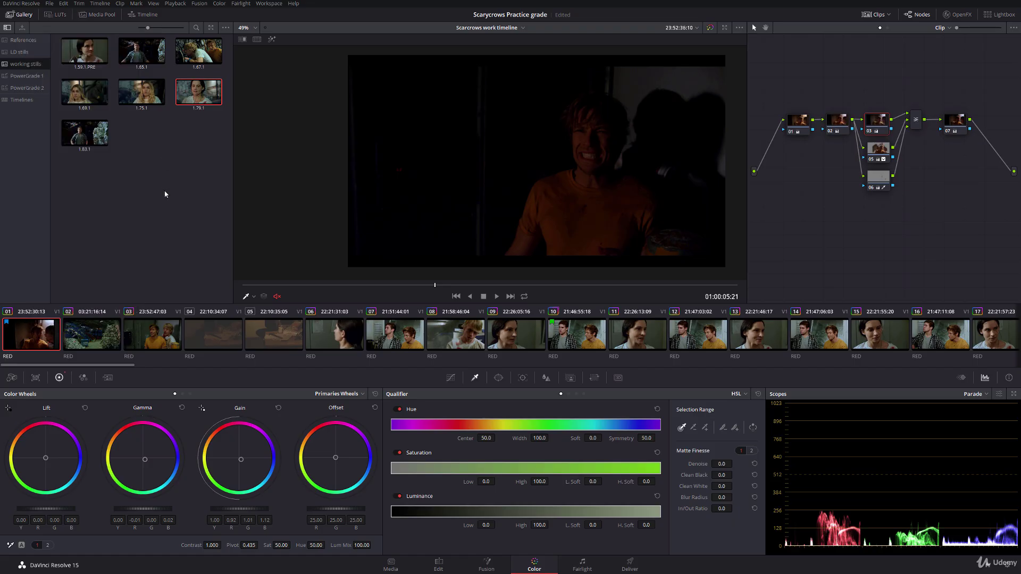
Review clips 02 to 05 to compare the graded shots with the ungraded table shots
click(89, 338)
click(157, 338)
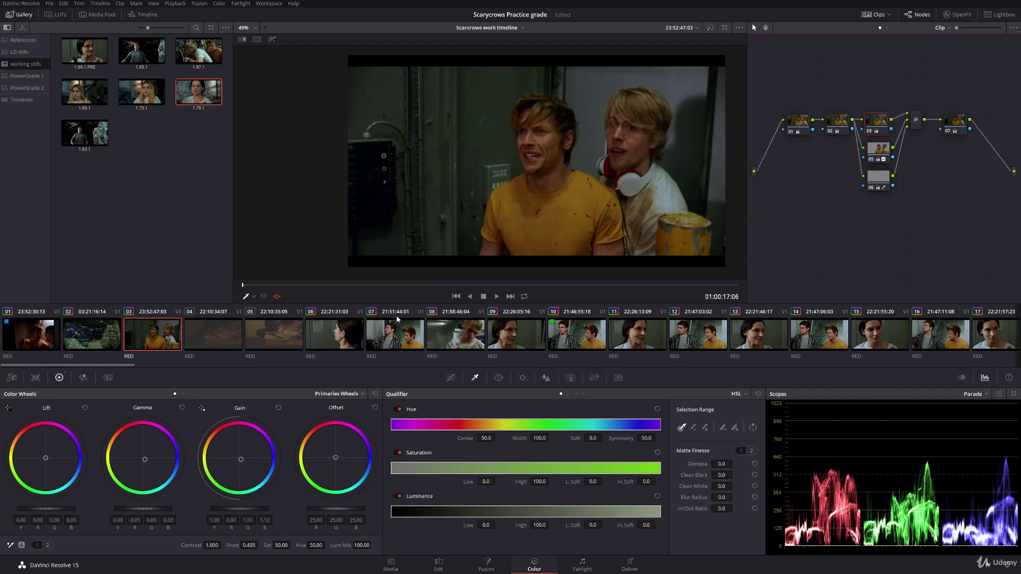
click(285, 331)
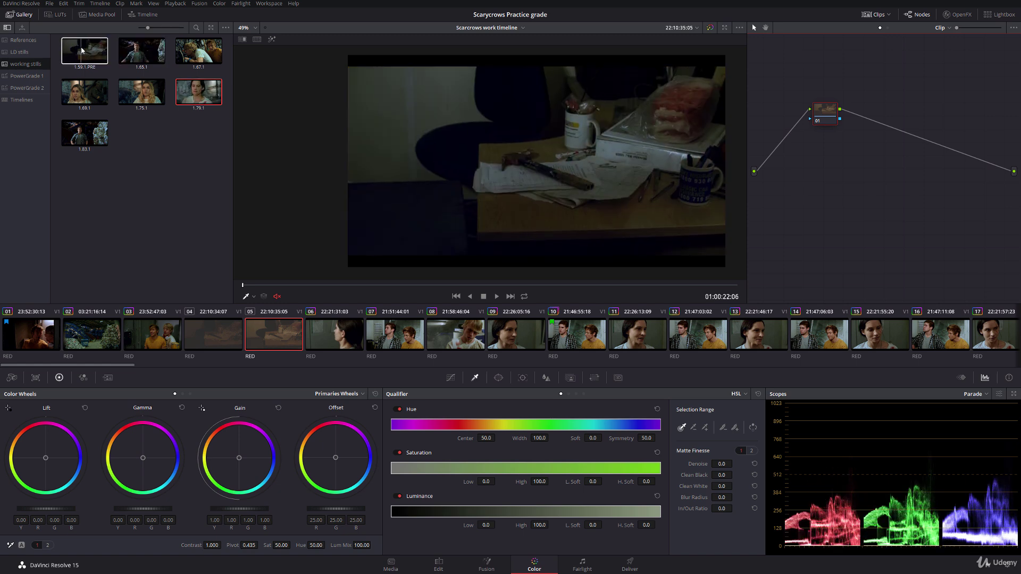
click(225, 328)
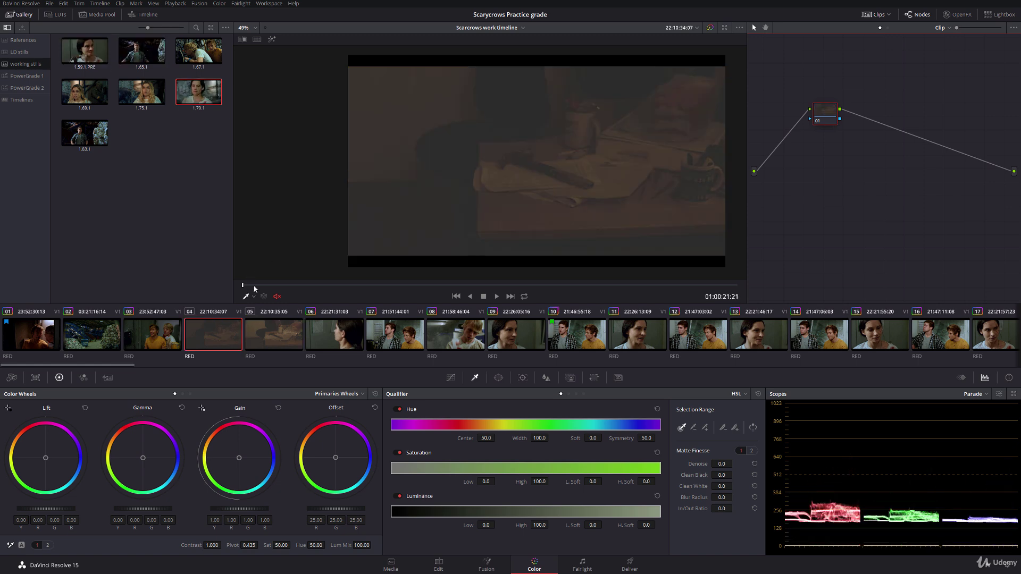
click(278, 319)
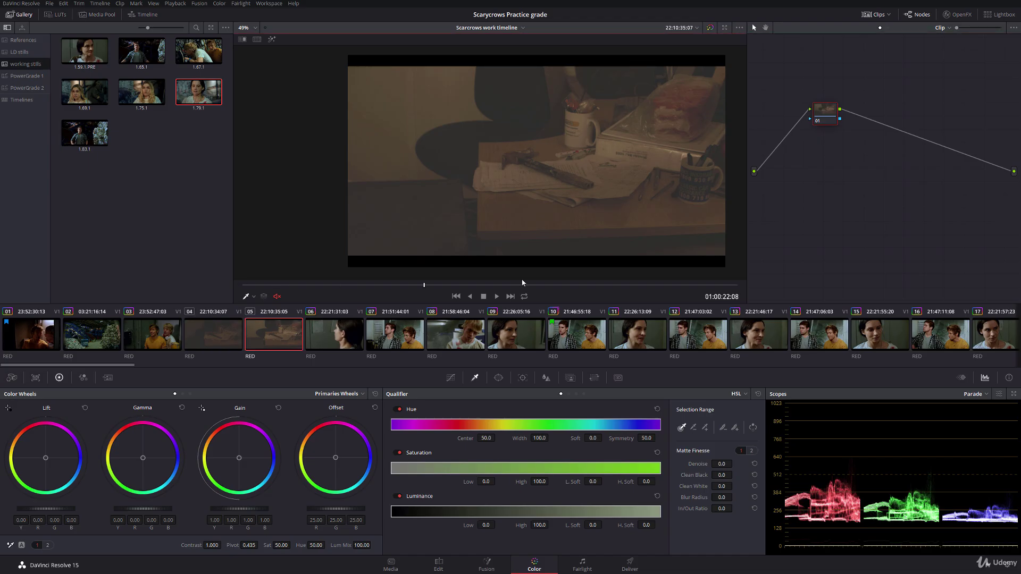
Try the grade of the first working still on clip 05, and reset all of the clip's grades and nodes
double_click(91, 53)
right_click(902, 211)
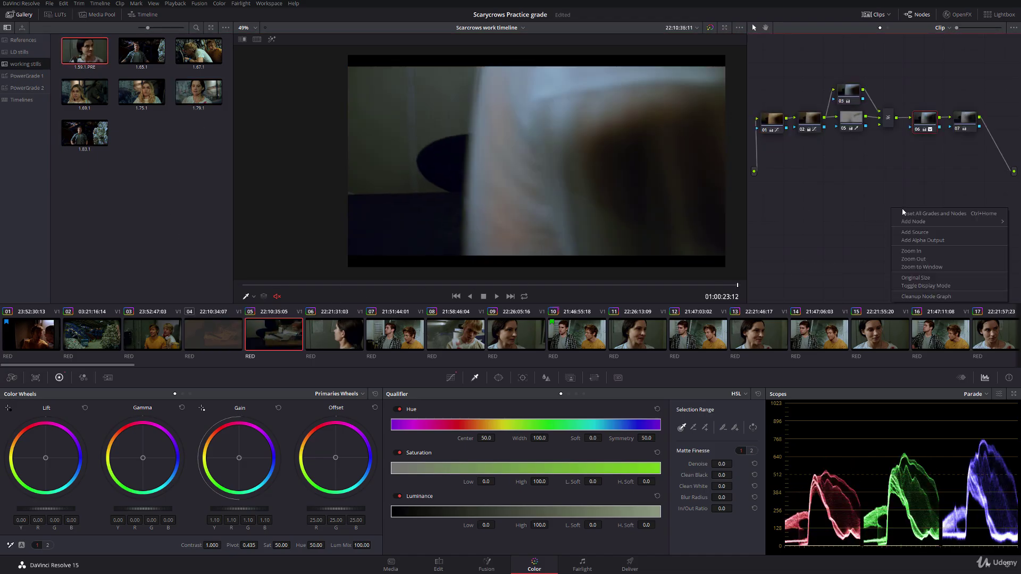
right_click(910, 216)
click(931, 219)
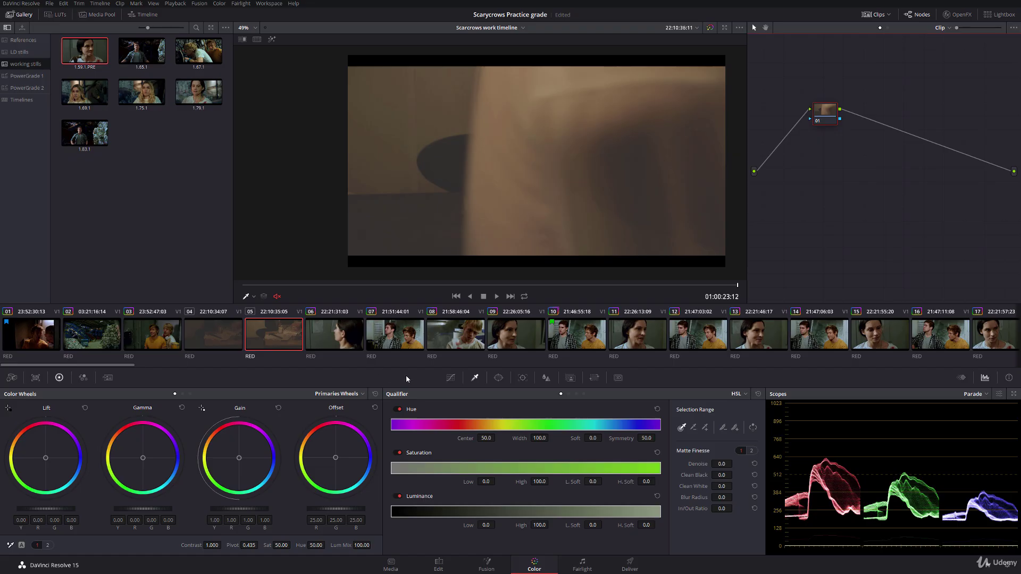
Balance clip 114's first node with offset 2.25, gain 1.16, lift -0.02 and gamma 0.08
drag(122, 367, 966, 358)
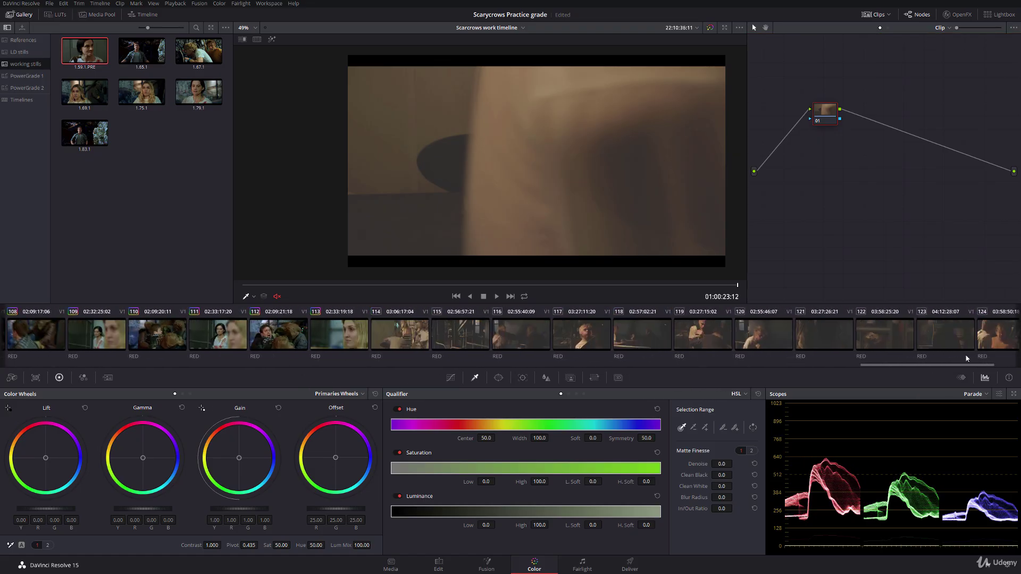
click(378, 342)
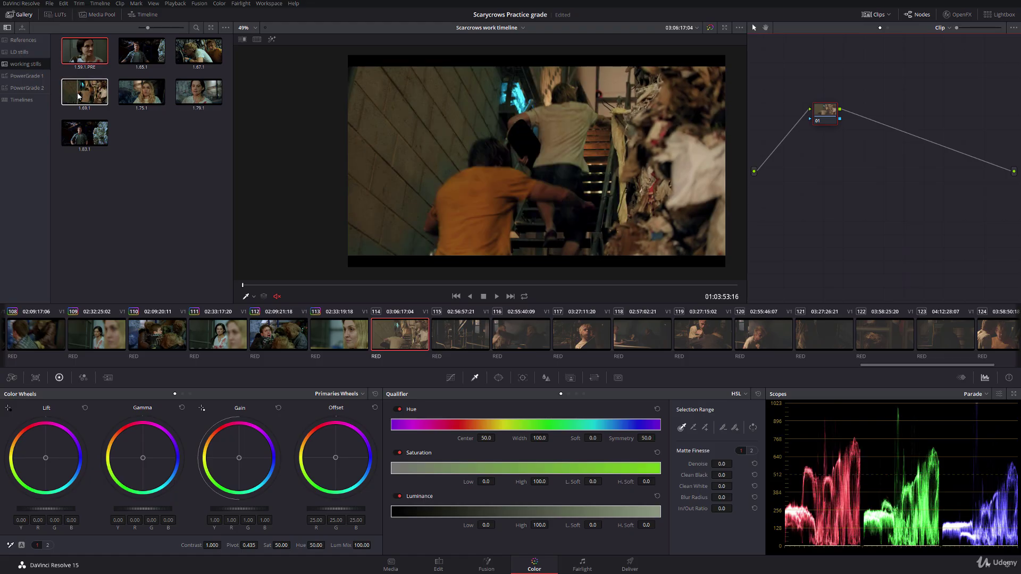
drag(823, 113, 775, 136)
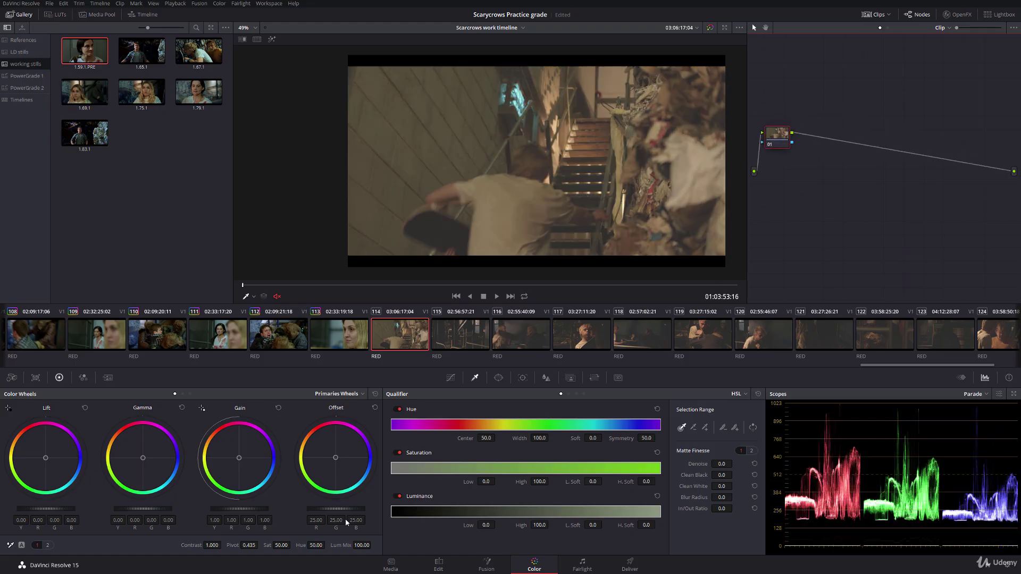
drag(347, 510, 66, 508)
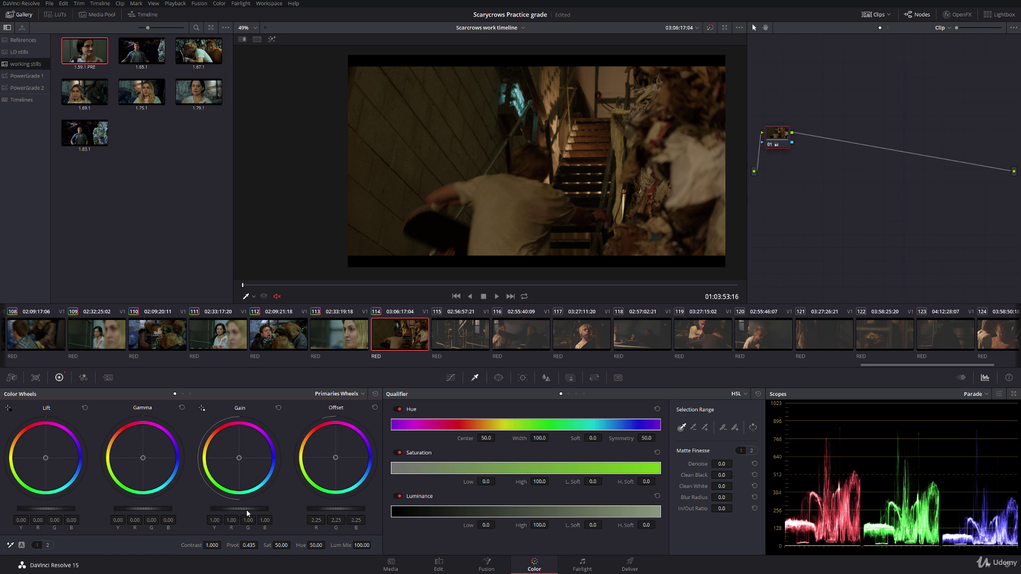
drag(246, 510, 228, 504)
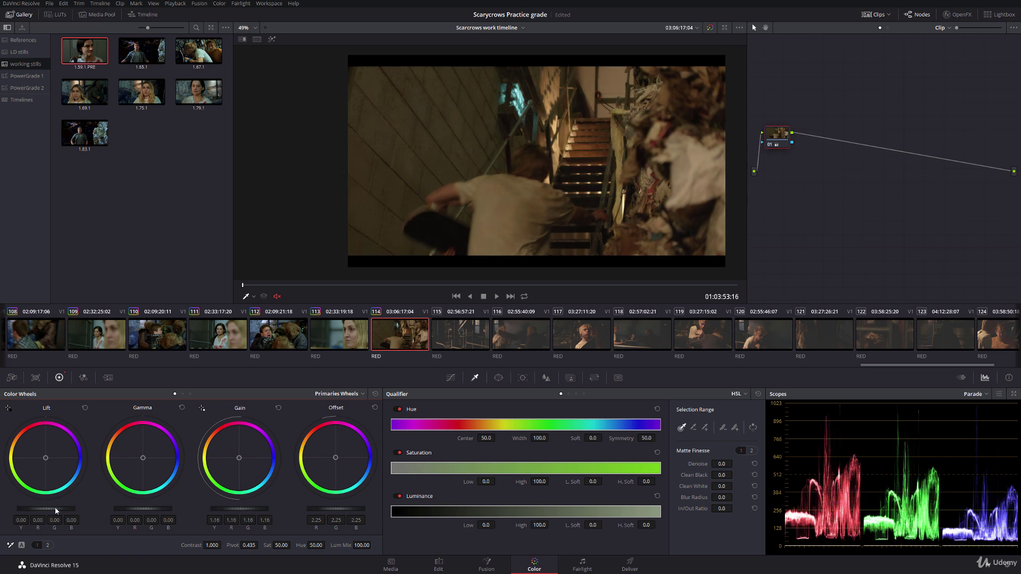
drag(55, 506, 49, 505)
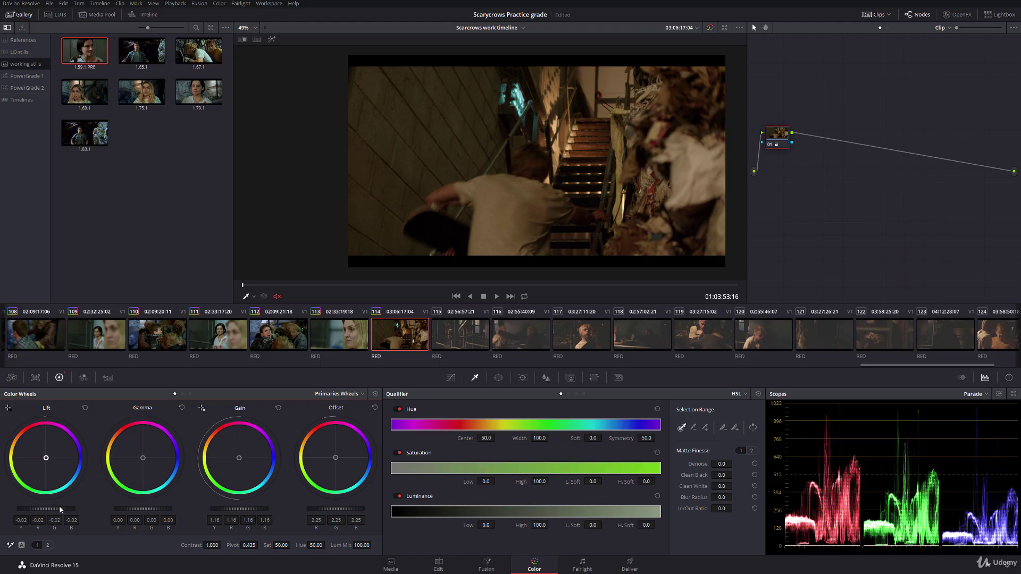
drag(133, 509, 250, 503)
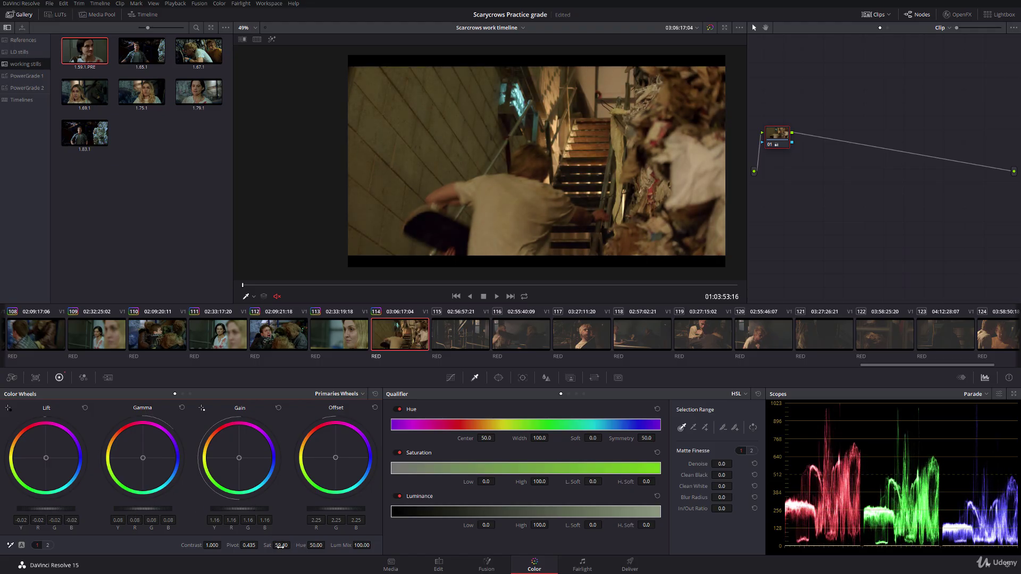
Add a serial node to clip 114 and cool its gain to red 0.89, green 1.01, blue 1.28, with saturation at 55
key(alt+s)
drag(249, 468, 288, 482)
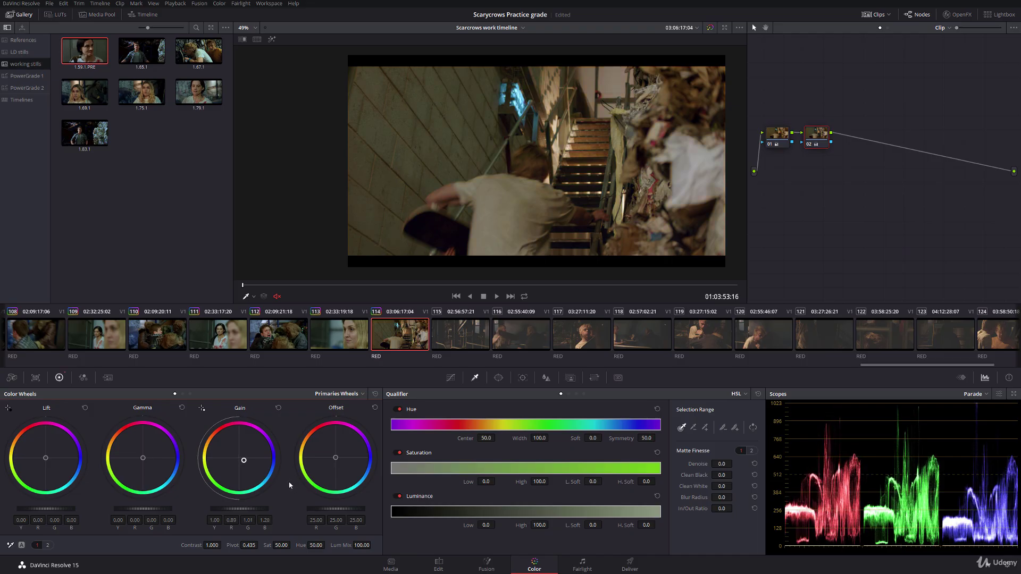
drag(282, 545, 287, 545)
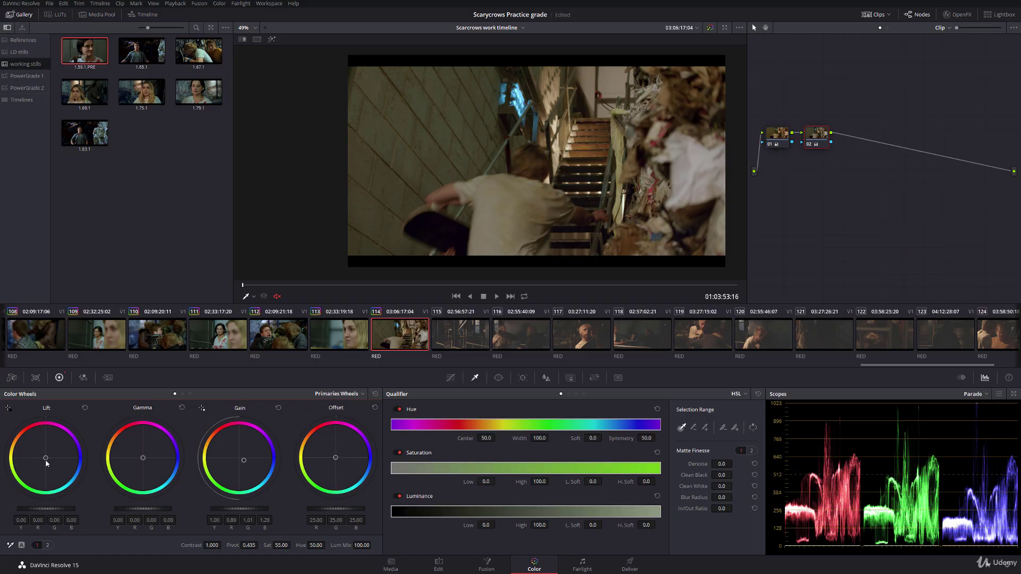
Nudge node 02's gamma colour balance slightly toward blue (0.01) and fine-tune the lift balance back to neutral
drag(46, 463, 43, 462)
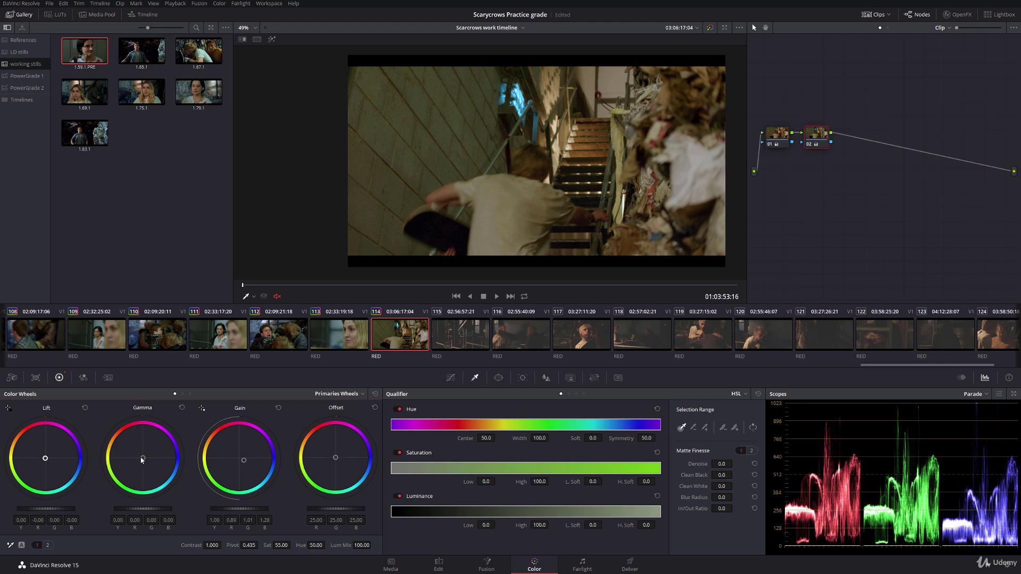
drag(142, 461, 155, 458)
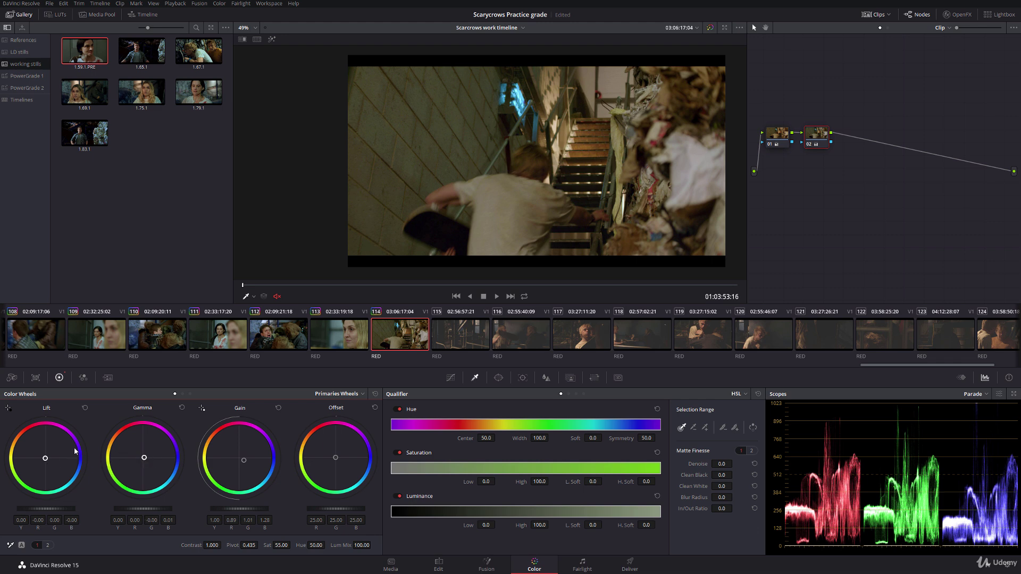
drag(51, 462, 53, 463)
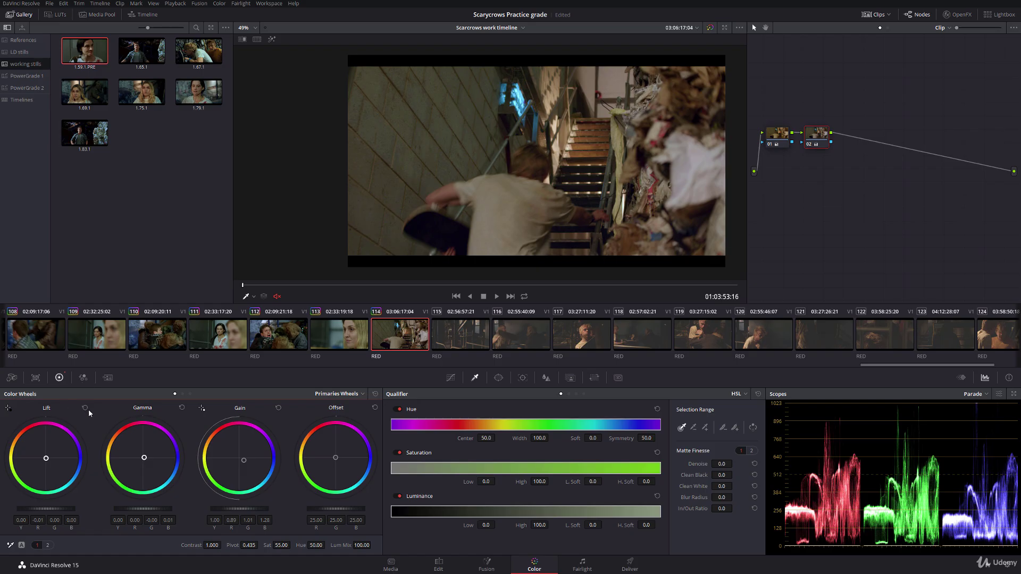
drag(47, 458, 46, 457)
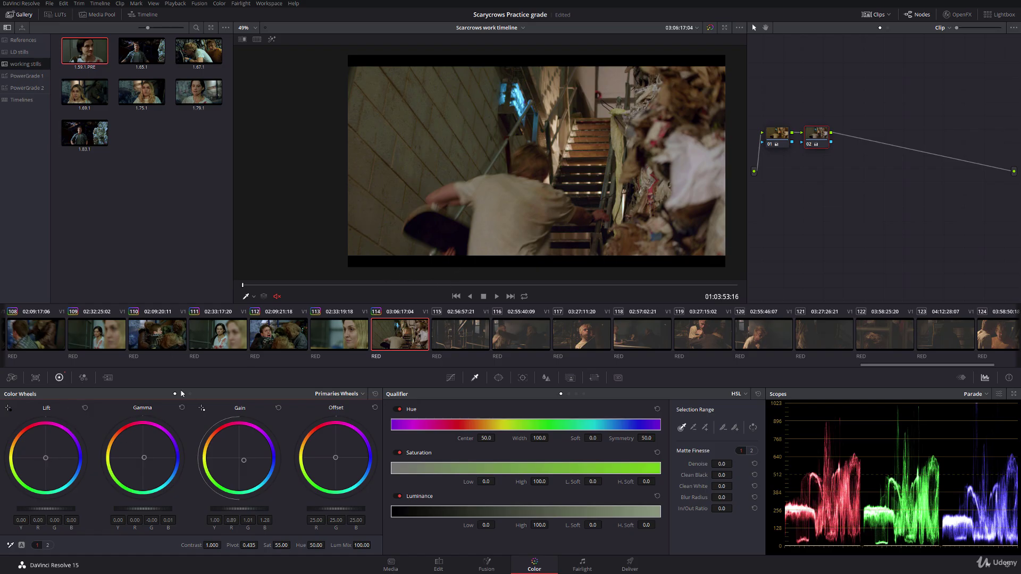
Desaturate node 02's shadows to 0.50 with the Lum Vs Sat curve, anchoring the curve at input luminance 0.24
click(450, 378)
click(583, 394)
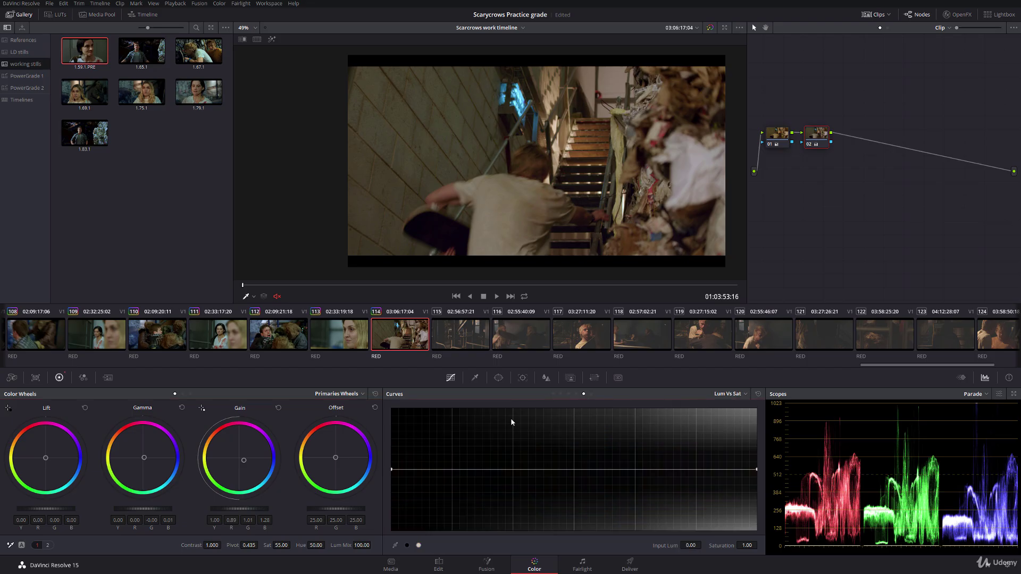
click(502, 471)
click(505, 471)
drag(393, 471, 393, 507)
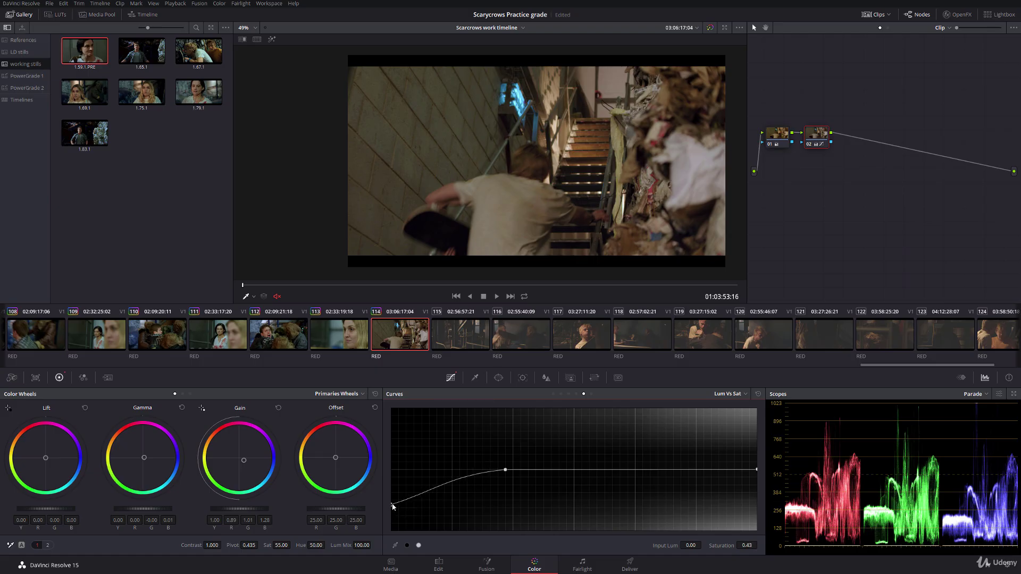
drag(505, 470, 480, 471)
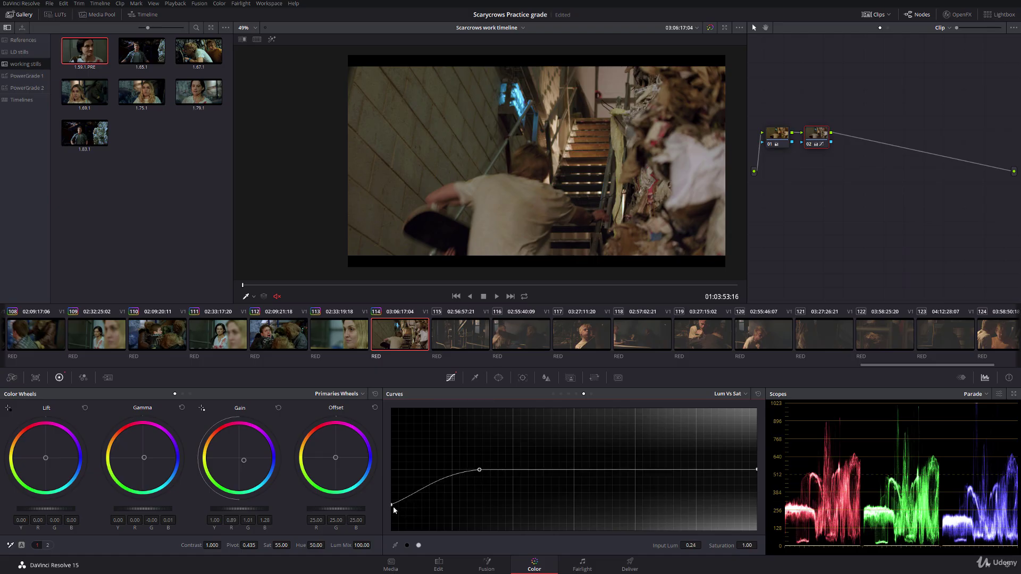
drag(393, 506, 393, 501)
Scrub clip 114 to the man in the orange shirt on the stairs and add a serial node plus a parallel node
drag(281, 288, 535, 287)
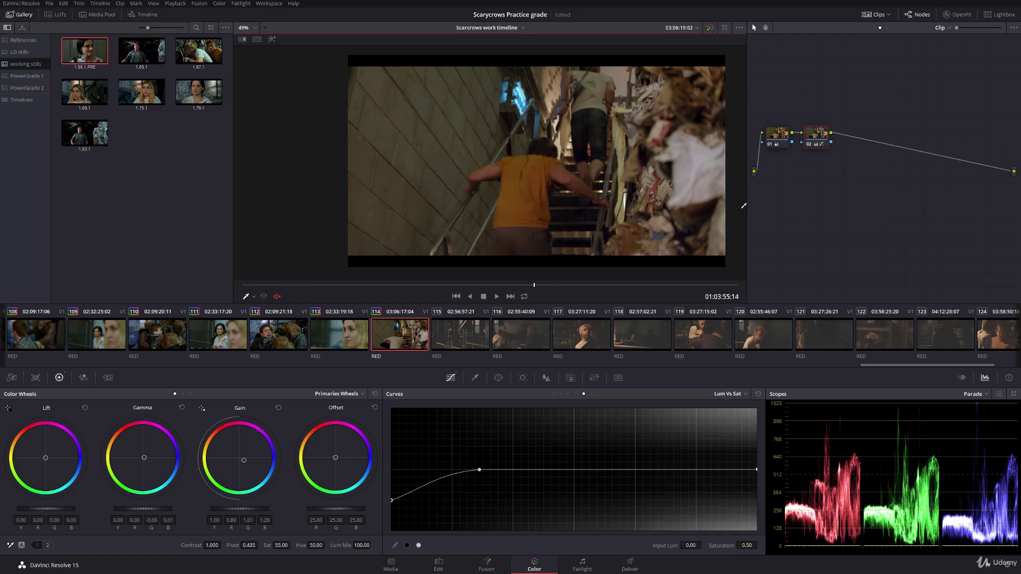
key(alt+s)
key(alt+p)
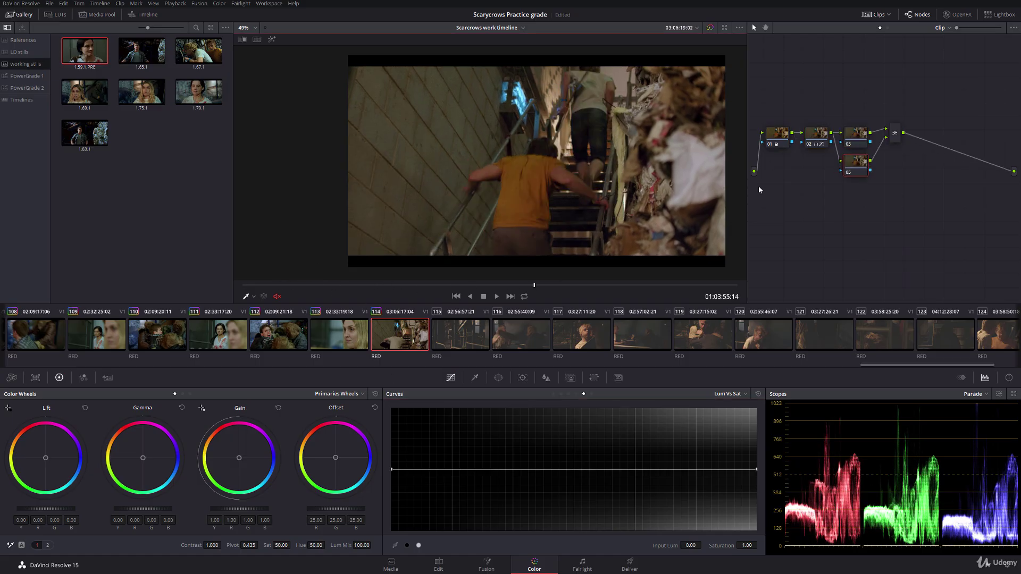
Qualify the man's arm skin on node 05 in highlight view, with hue width 7.4, saturation low 2.3 and luminance low 48.2
click(271, 40)
click(474, 378)
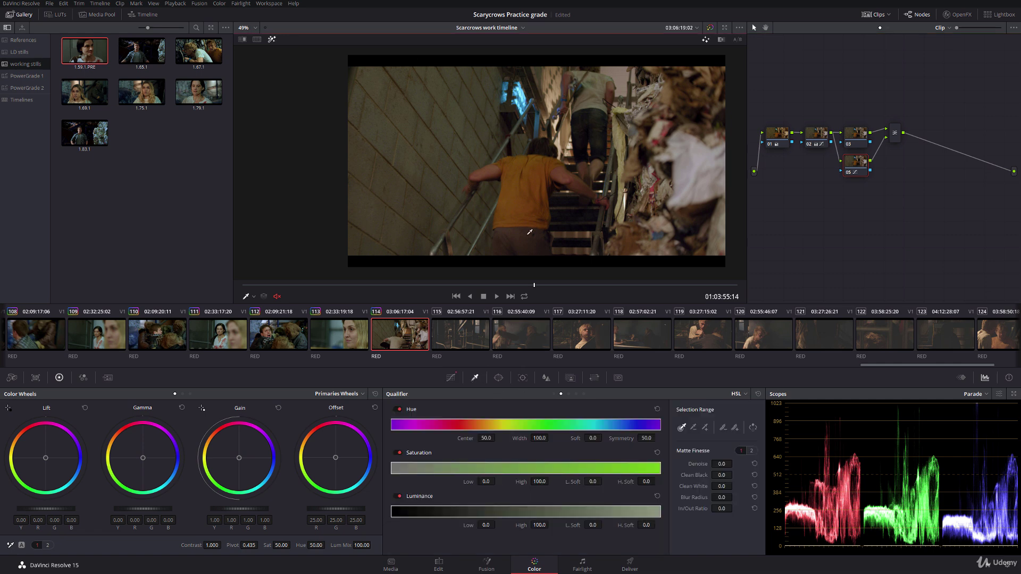
click(558, 174)
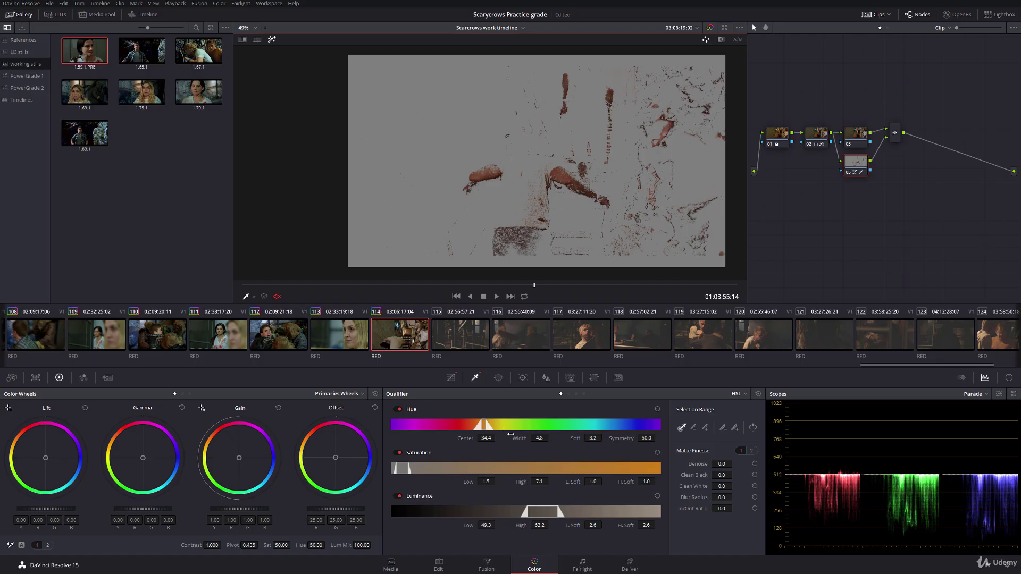
drag(521, 438, 518, 439)
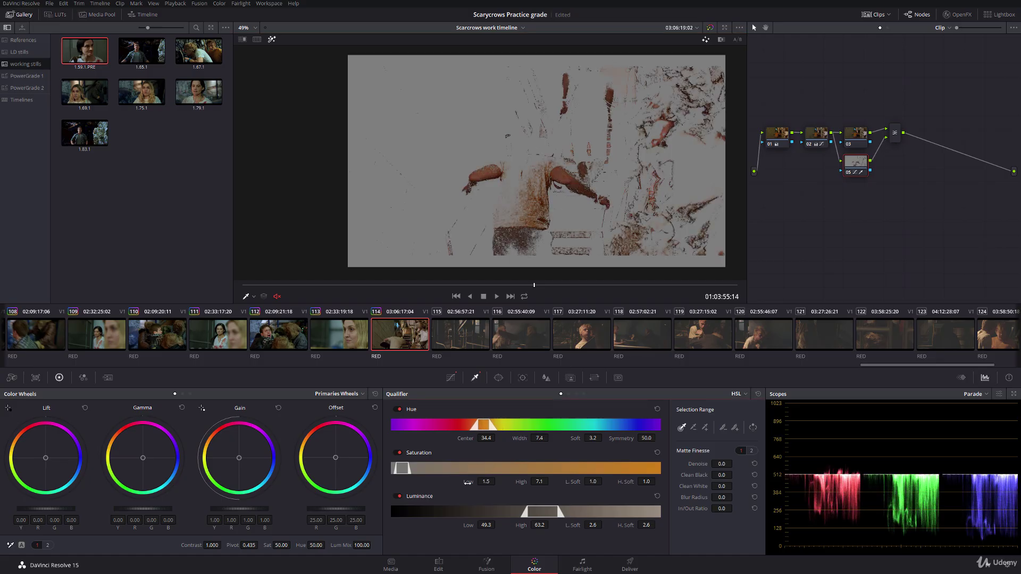
drag(467, 482, 470, 483)
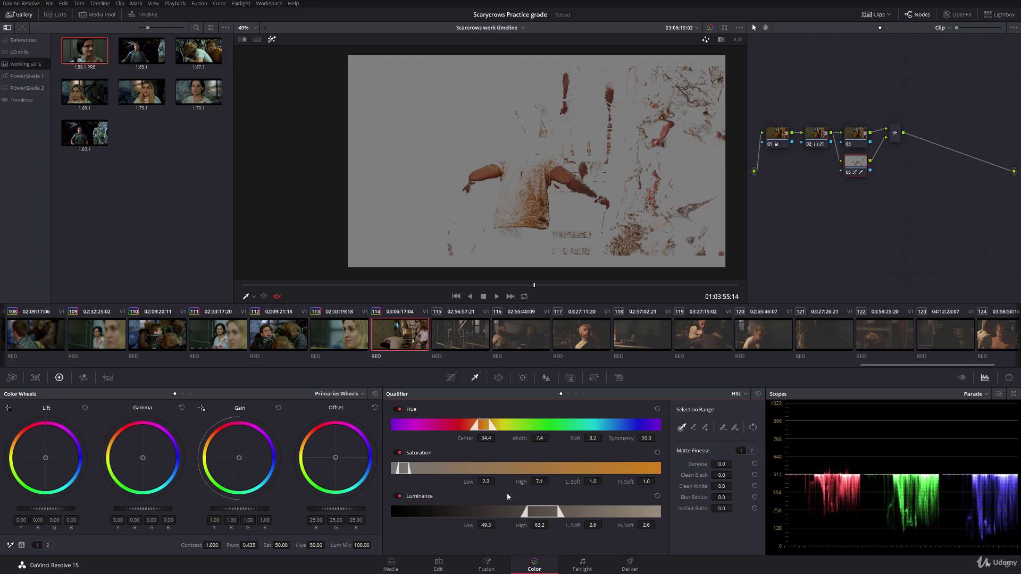
drag(468, 523, 464, 523)
Refine the key with clean black 23.3, clean white 29.9, saturation high 22.6, hue center 36.7 and width 12.2, and select node 03
drag(694, 477, 786, 472)
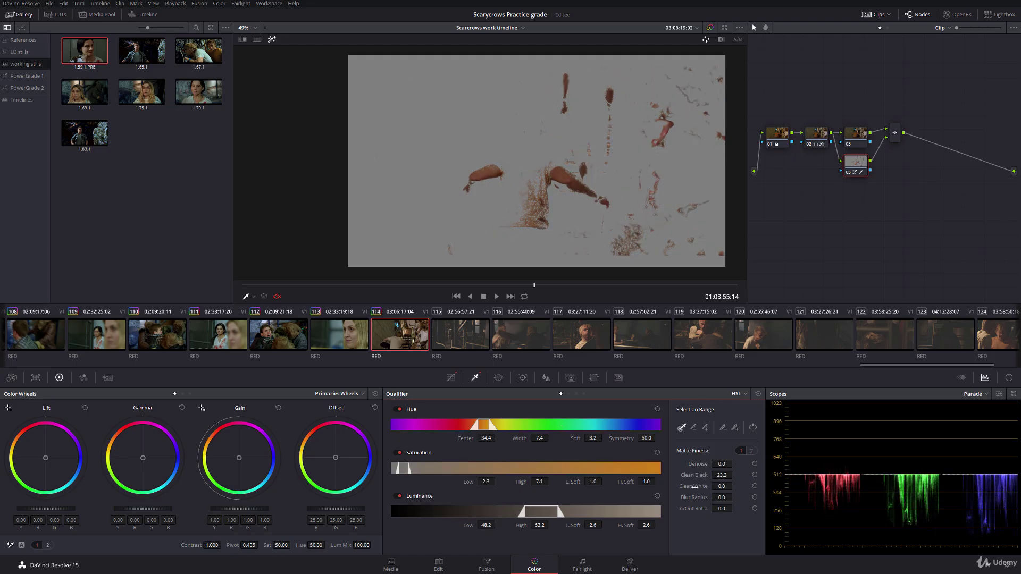
drag(694, 486, 781, 484)
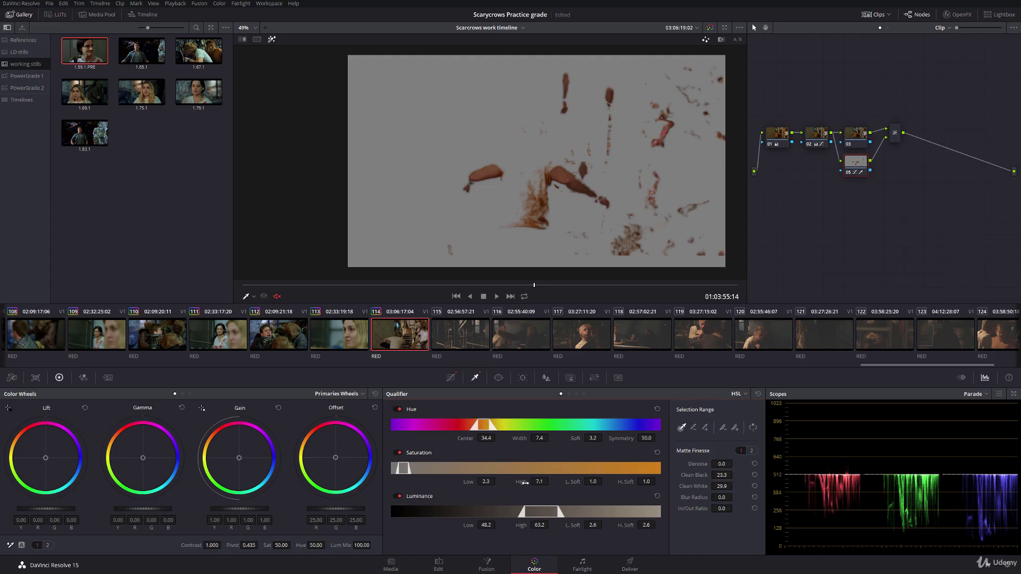
drag(409, 468, 451, 468)
drag(522, 438, 539, 438)
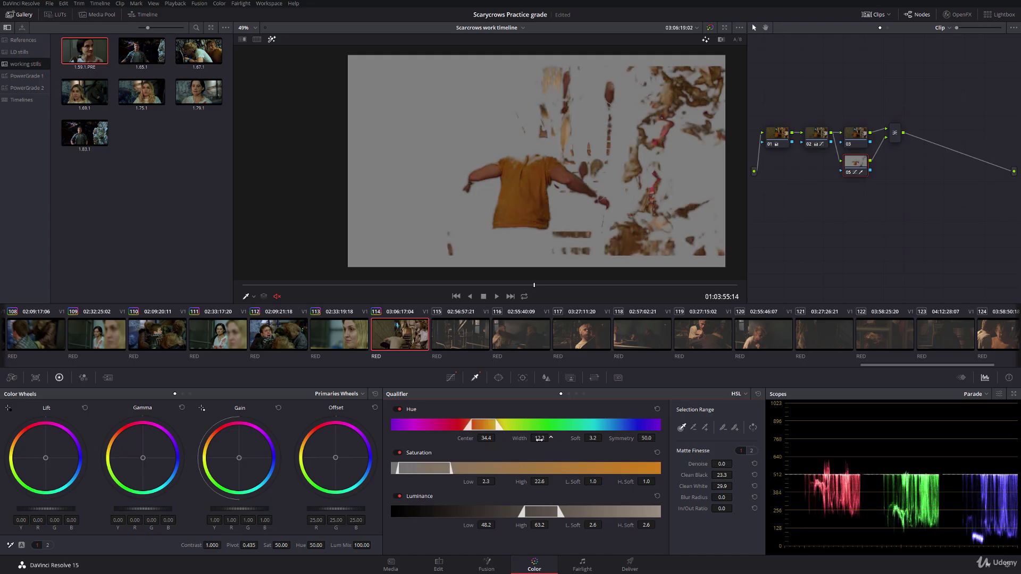
drag(470, 438, 477, 438)
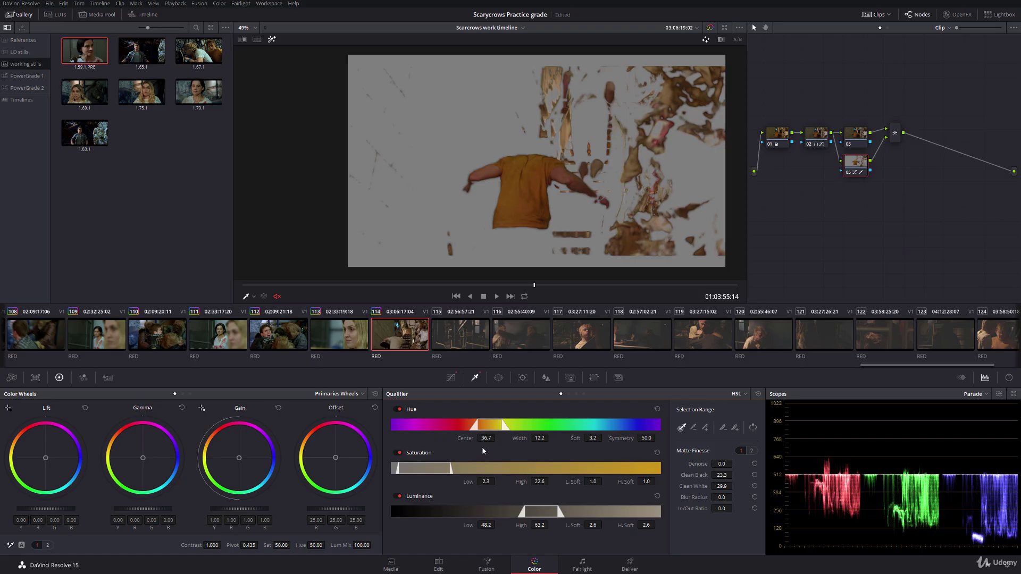
click(272, 39)
click(847, 144)
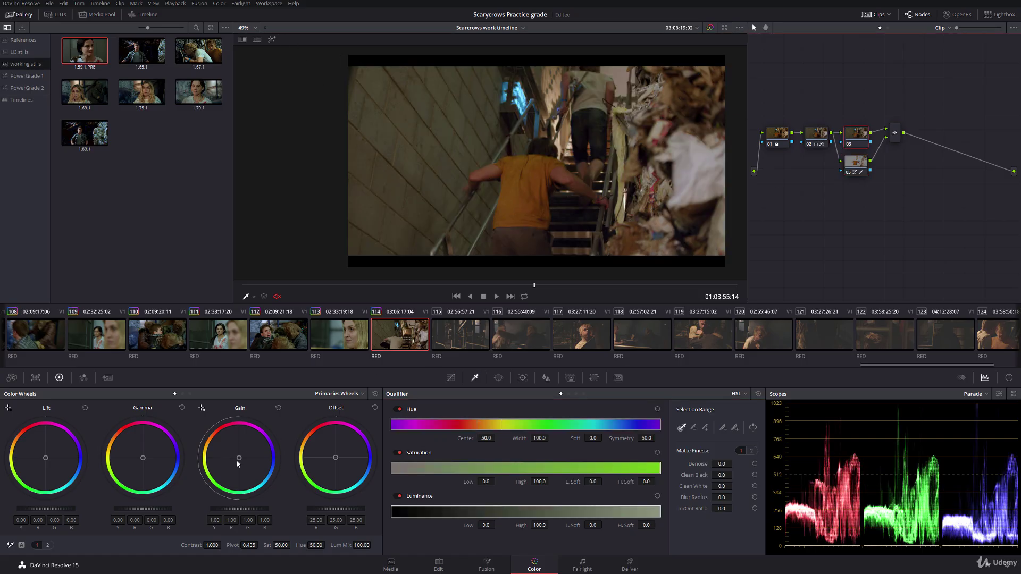
Cool node 03 towards blue with gain at red 0.90, green 1.02, blue 1.12 and gamma at red -0.01, blue 0.02
drag(243, 460, 265, 481)
drag(143, 461, 171, 477)
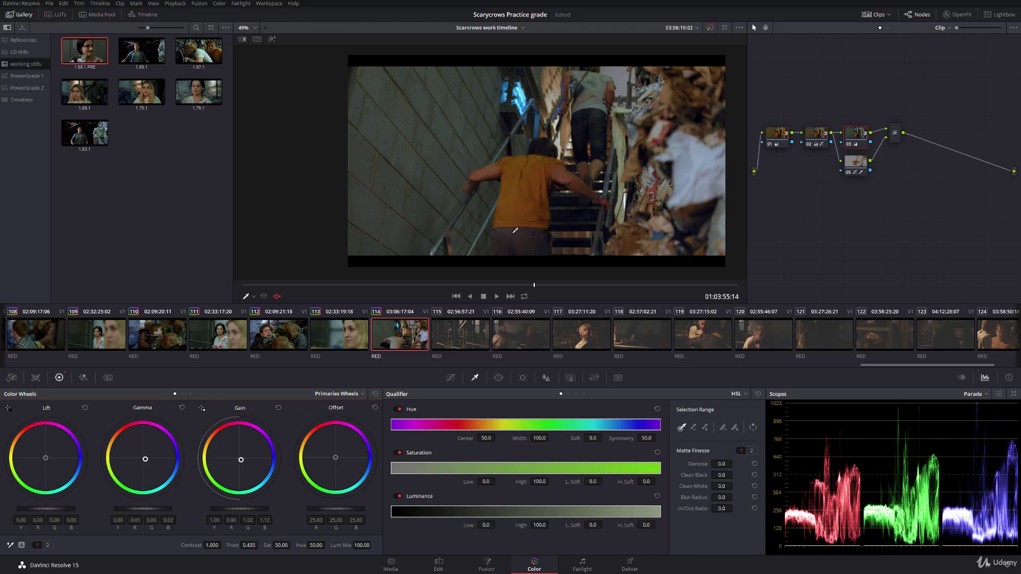
key(space)
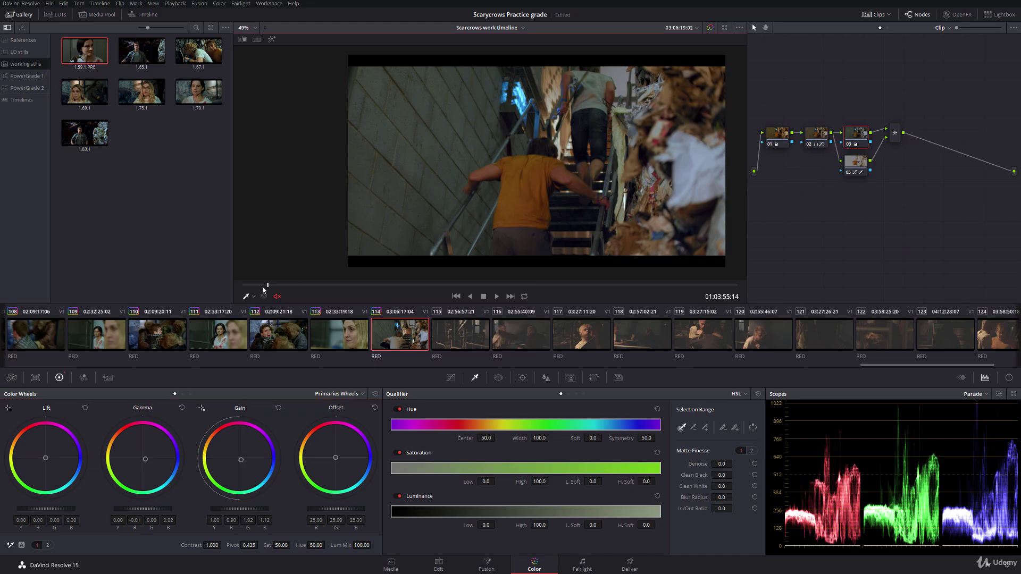
At 01:03:55:03, refine node 05's skin key in highlight view with saturation low 2.9 and blur radius 63.6
drag(737, 279, 465, 274)
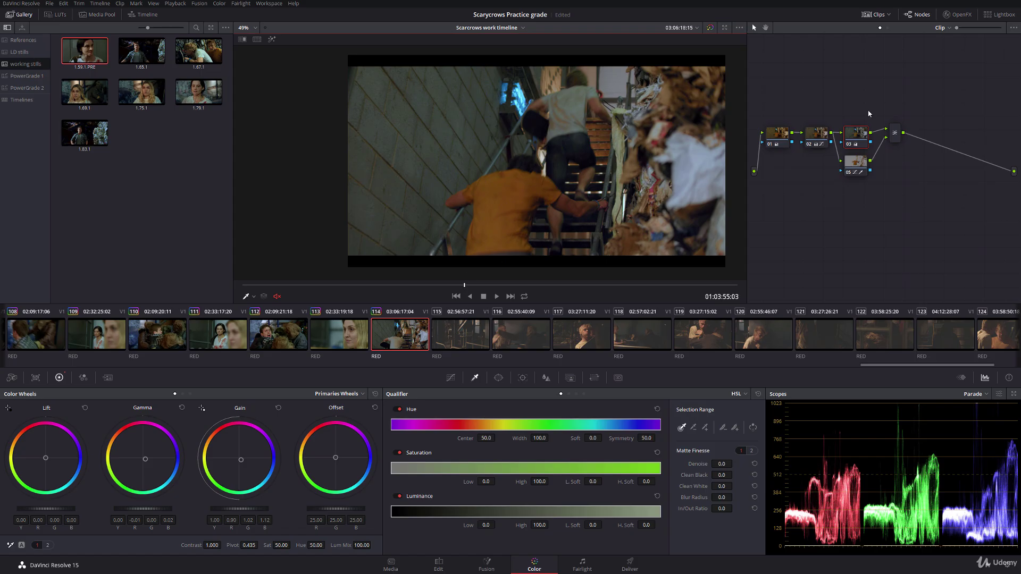
click(856, 160)
click(272, 39)
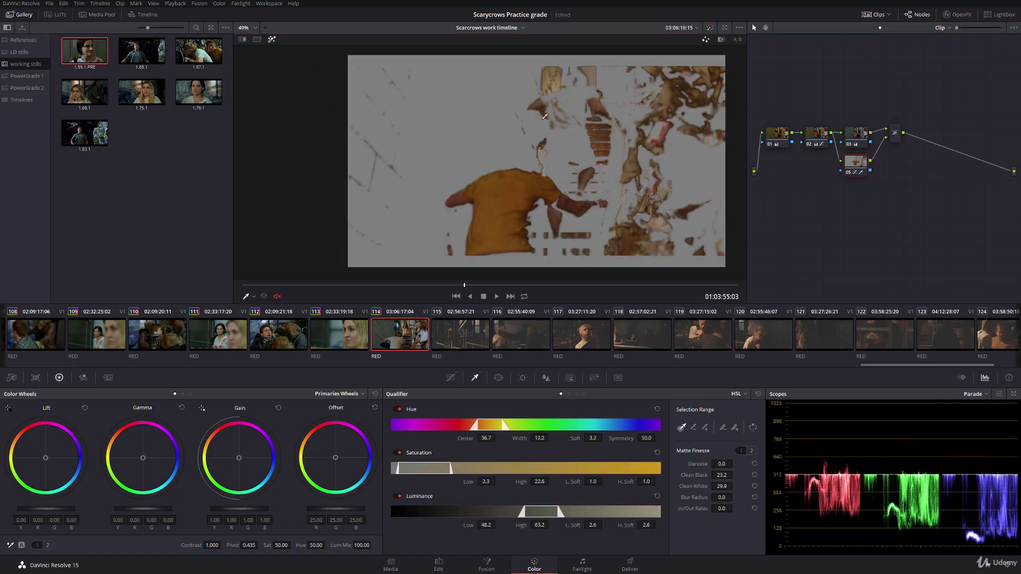
drag(468, 482, 468, 482)
drag(722, 498, 922, 494)
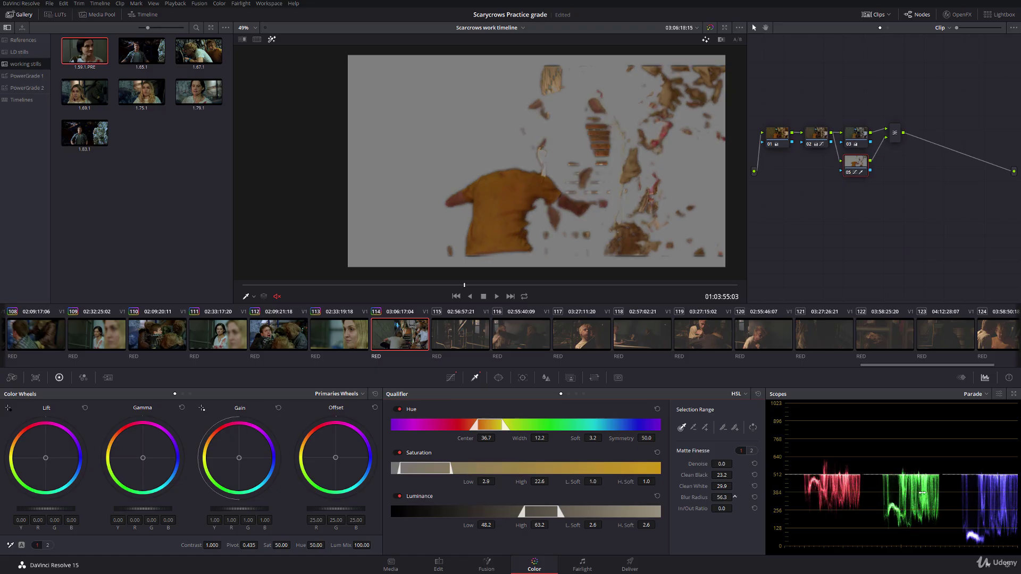
click(272, 39)
At 01:03:54:10, adjust node 05's key to hue center 36.1, width 13.3 and symmetry 51.7, comparing with highlight view
drag(285, 289, 356, 274)
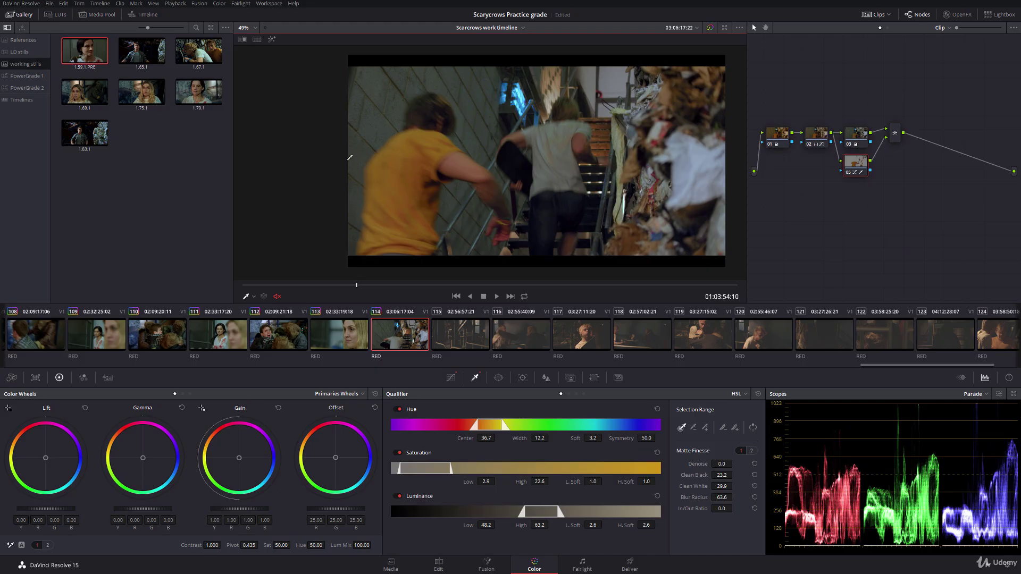
click(272, 40)
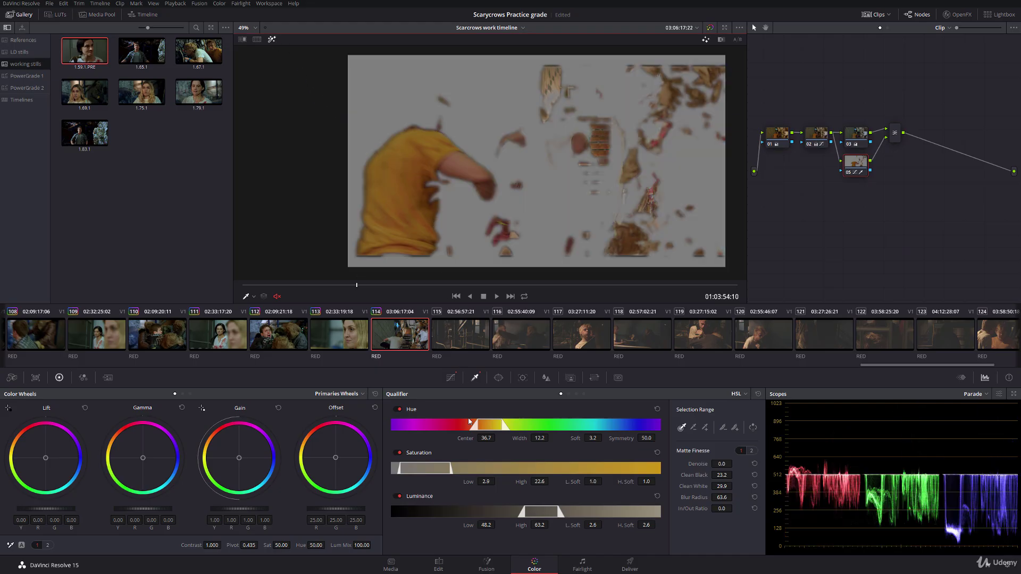
drag(467, 440, 465, 440)
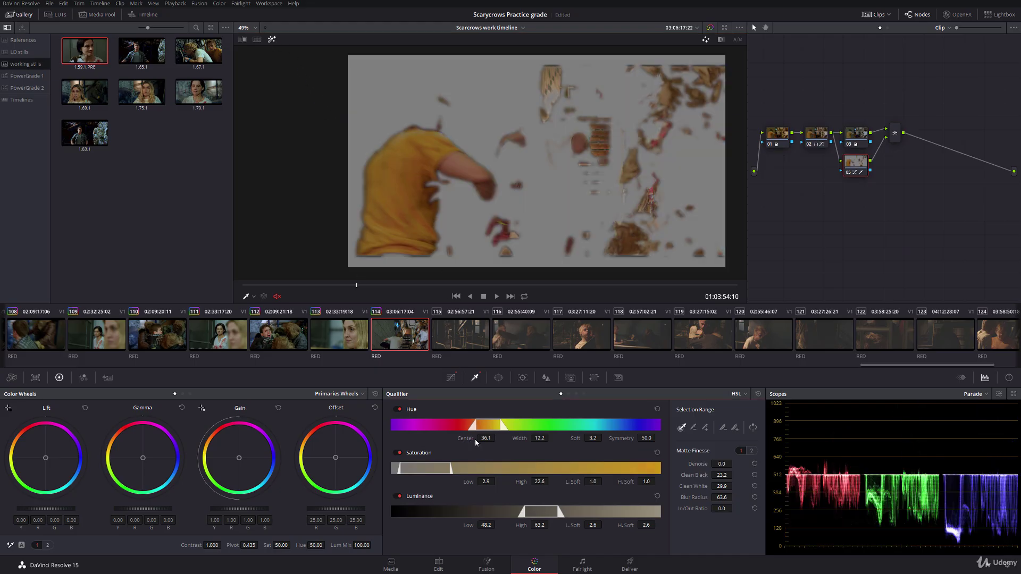
drag(623, 439, 619, 439)
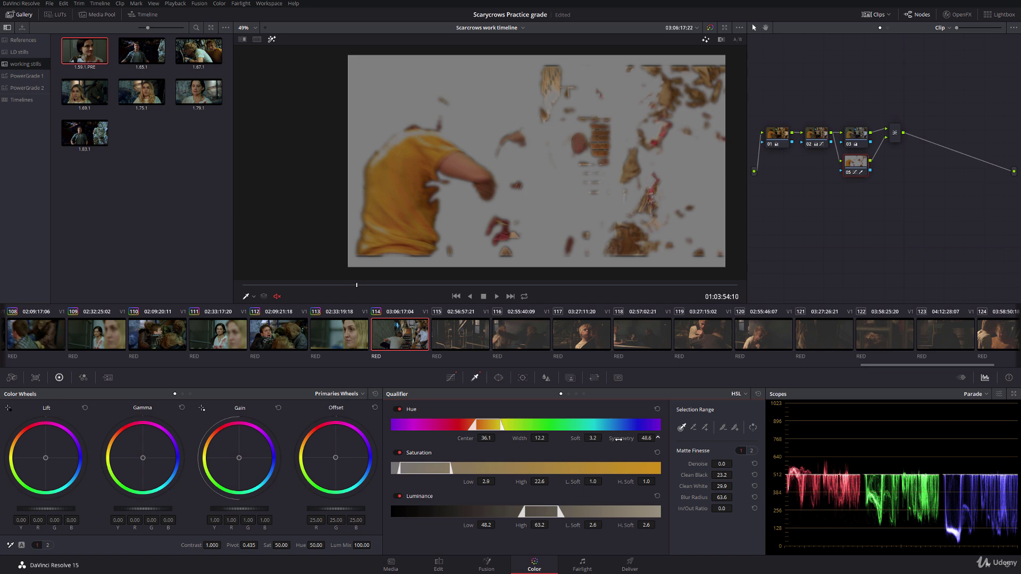
key(shift+h)
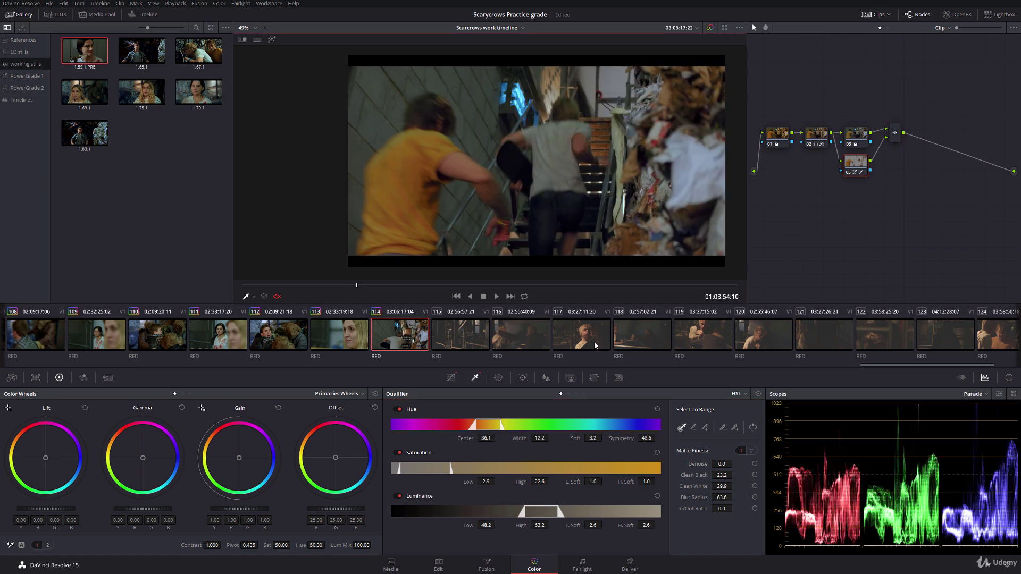
drag(608, 440, 629, 441)
drag(525, 439, 524, 439)
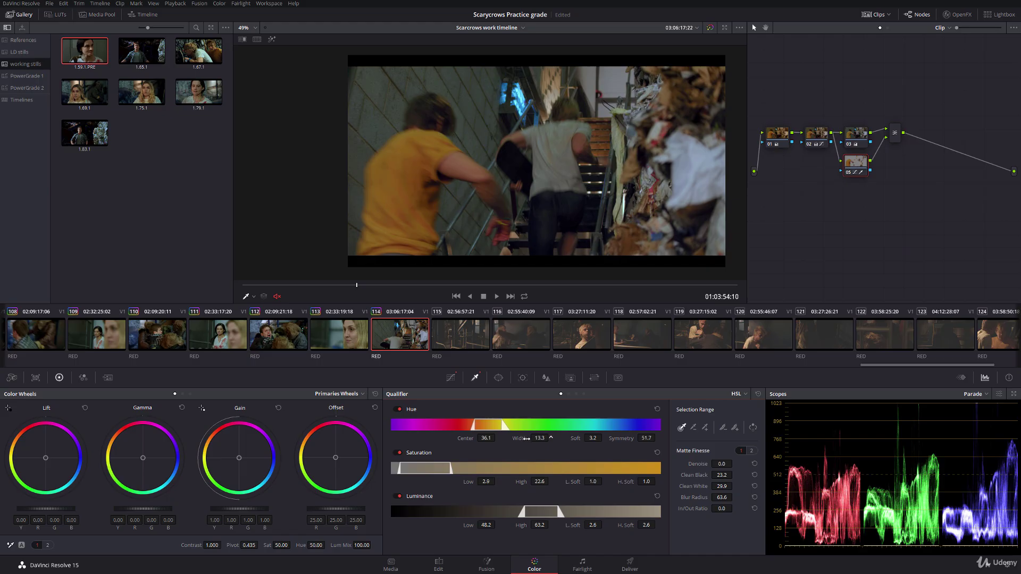
Clean up node 05's matte in highlight view with clean black 52.8, clean white 52.8 and blur radius 70.0
click(272, 40)
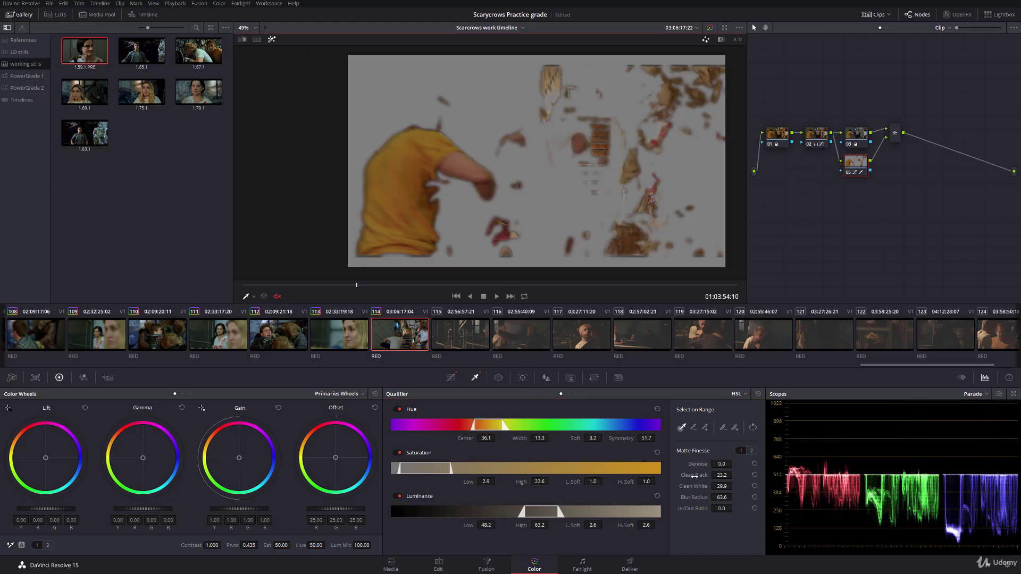
drag(694, 476, 812, 470)
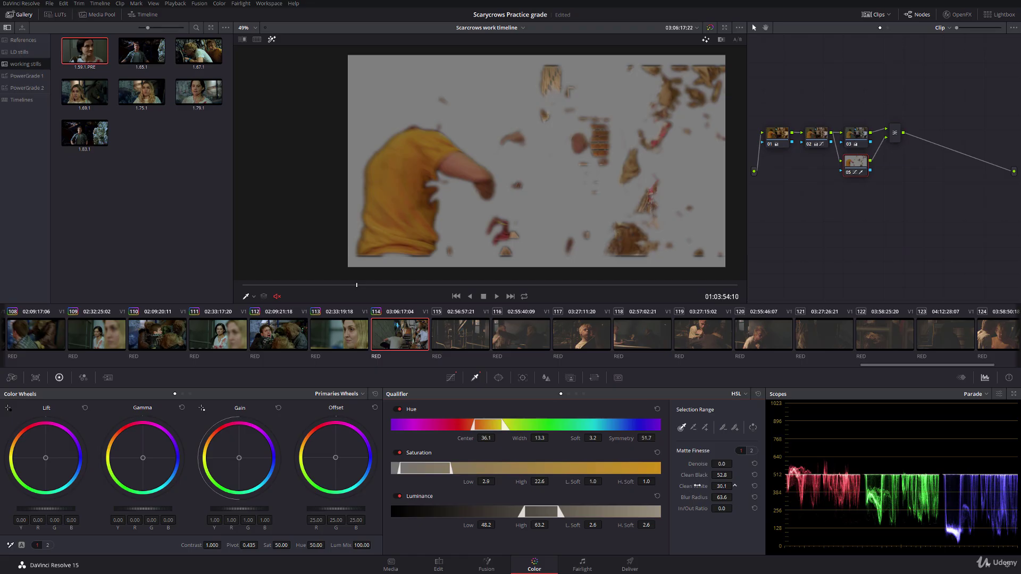
drag(692, 486, 719, 497)
click(273, 42)
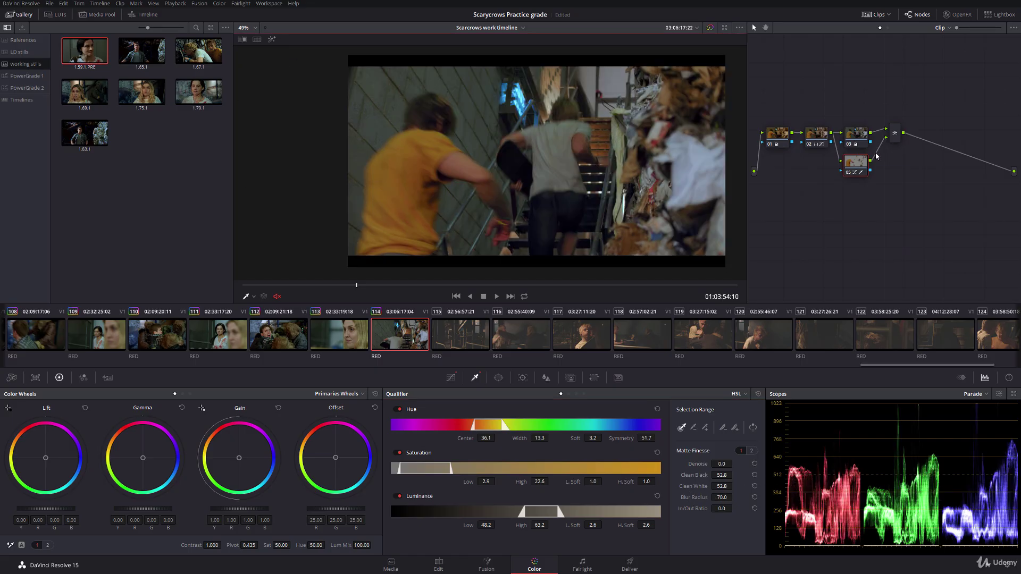
Fine-tune node 03's gain color balance and add a final serial node with lift -0.01, gamma -0.01 and gain 1.03
click(862, 137)
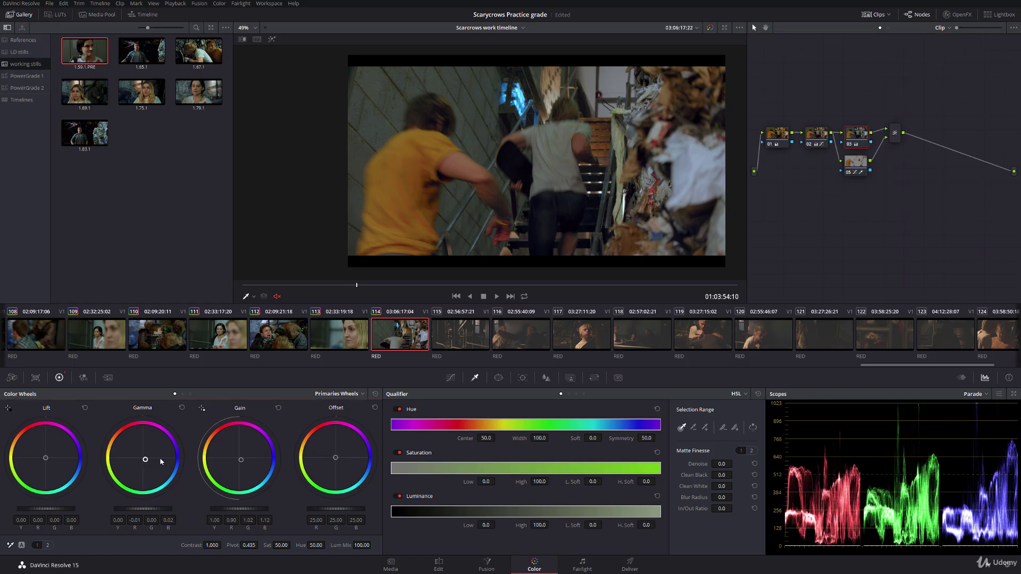
drag(244, 461, 242, 461)
key(alt+o)
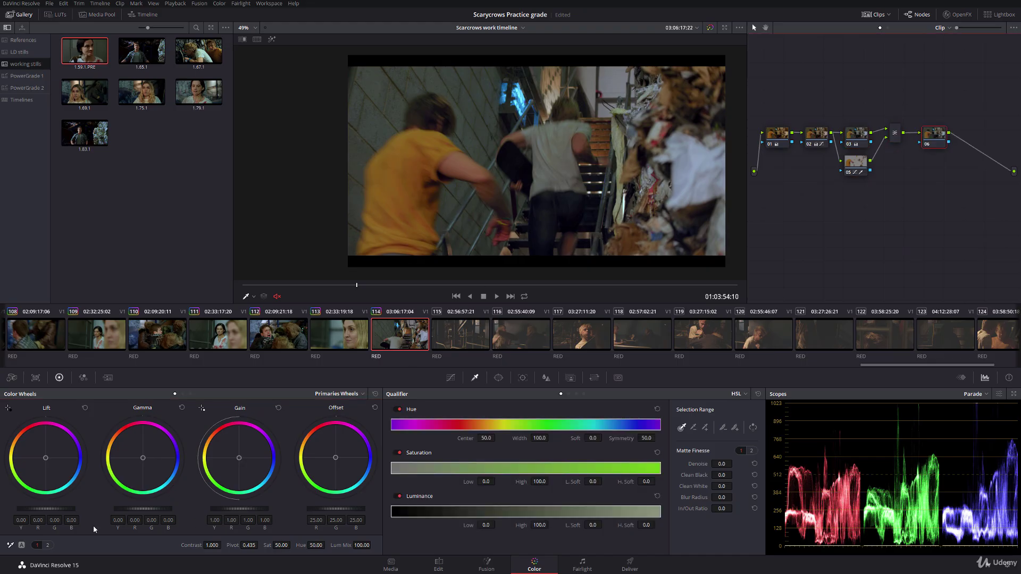
drag(74, 511, 65, 512)
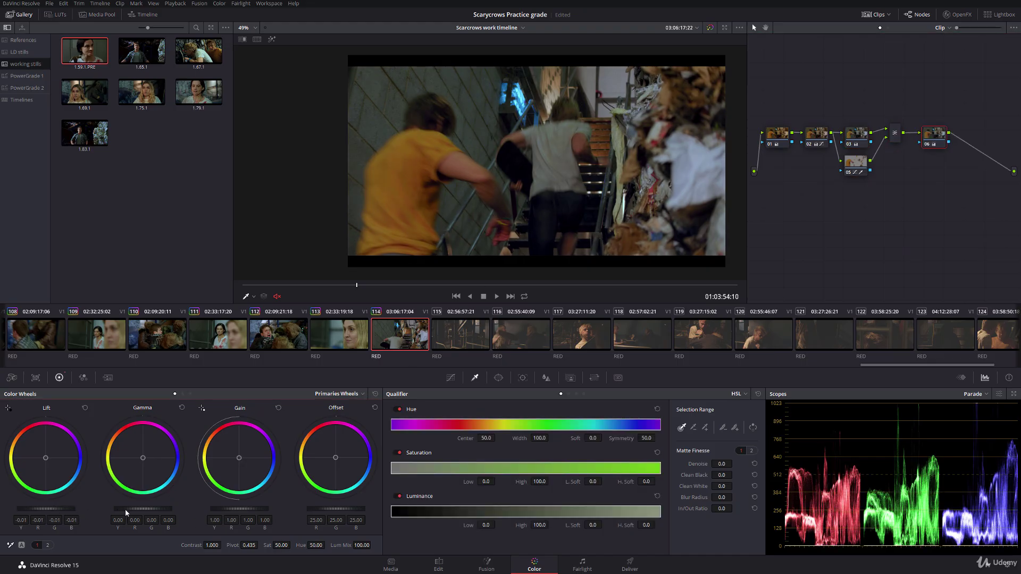
drag(133, 509, 129, 509)
drag(234, 513, 248, 512)
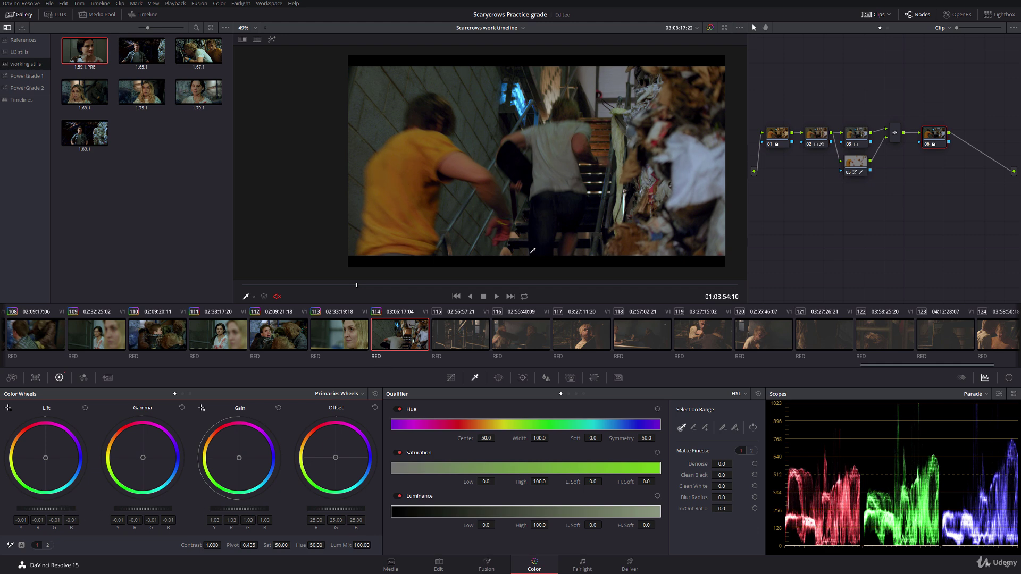
Add another serial node and qualify the man's orange shirt in highlight view with hue center 41.6 and width 10.2
key(alt+s)
click(372, 159)
key(shift+h)
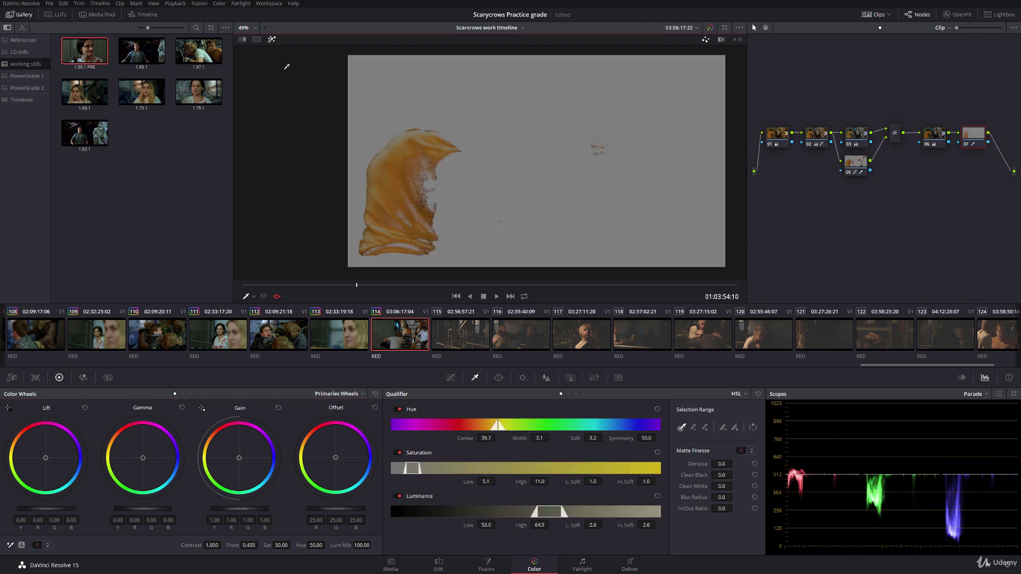
drag(512, 434, 539, 434)
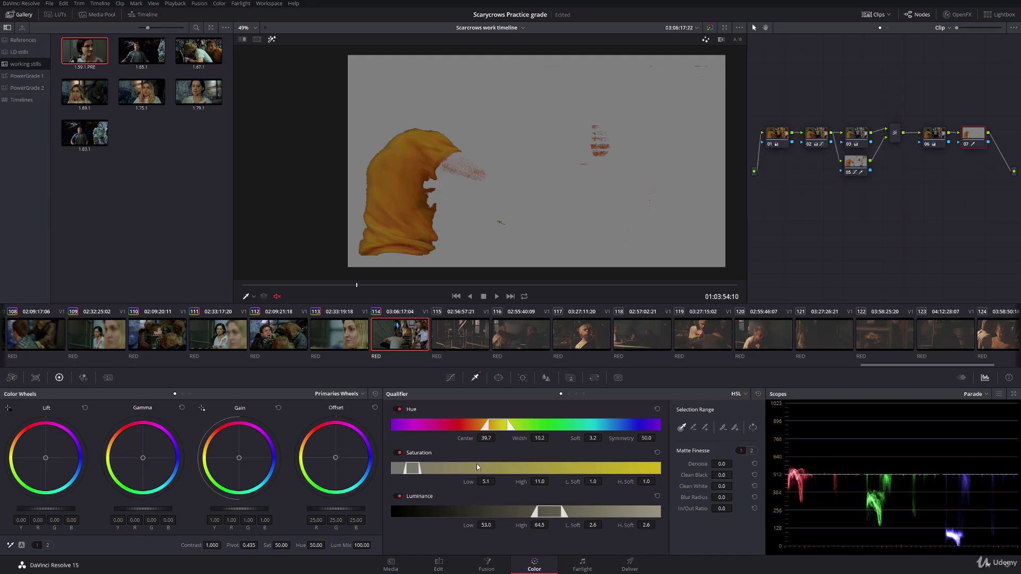
drag(466, 440, 474, 442)
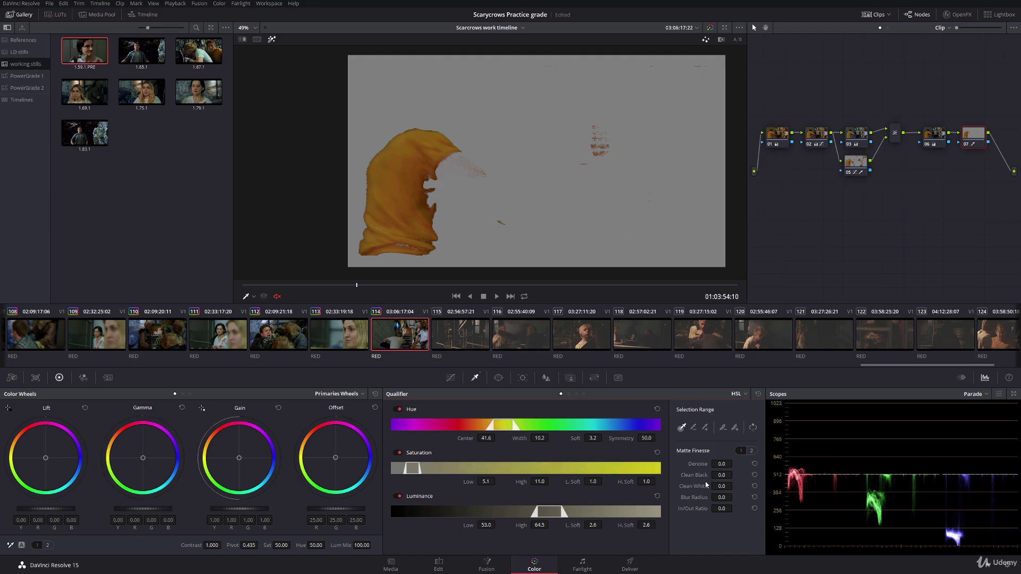
Soften the shirt key with clean white 18.8 and blur radius 35.4, and reduce the shirt's saturation to 40.80
drag(719, 486, 739, 497)
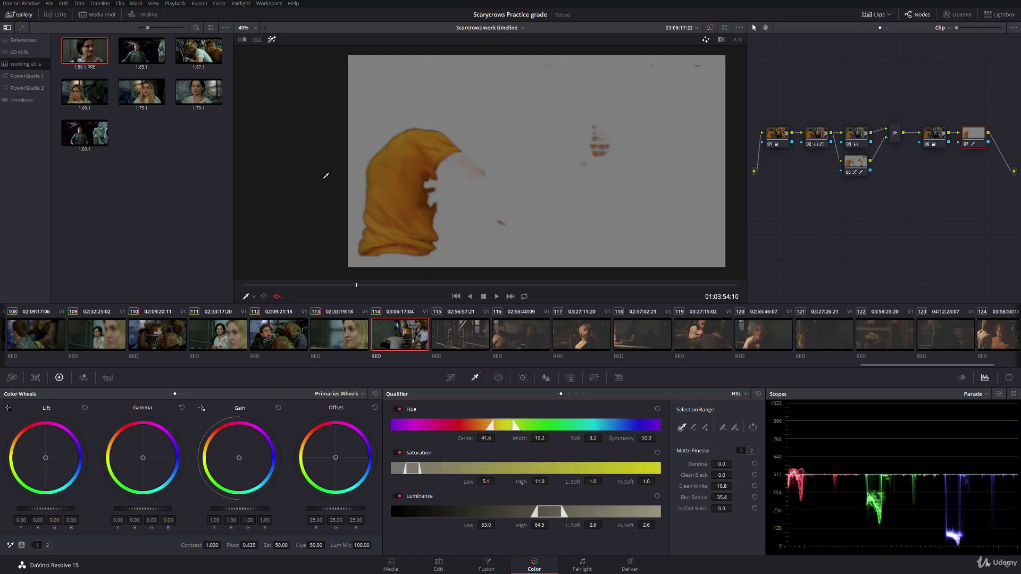
click(270, 41)
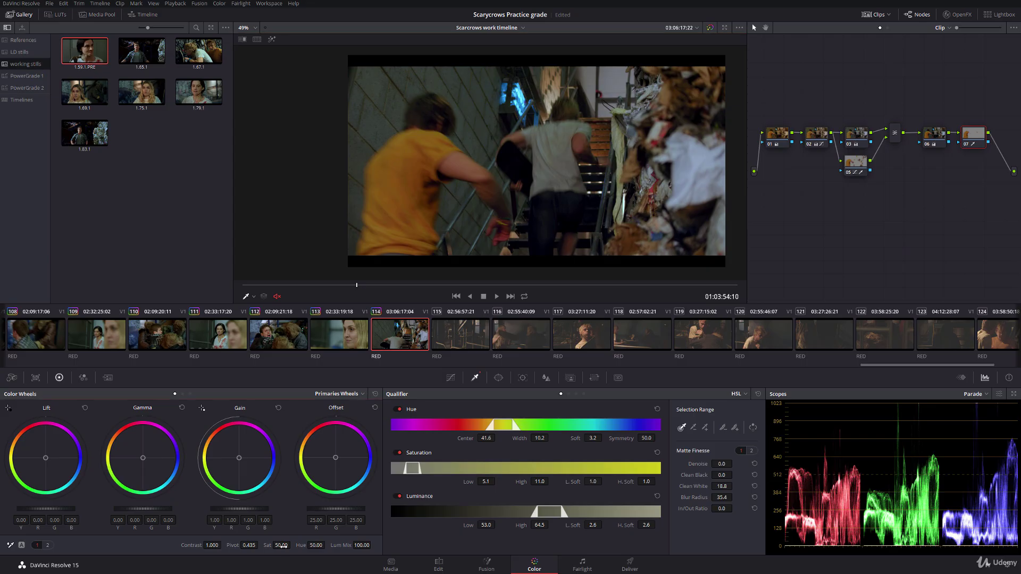
drag(281, 545, 279, 545)
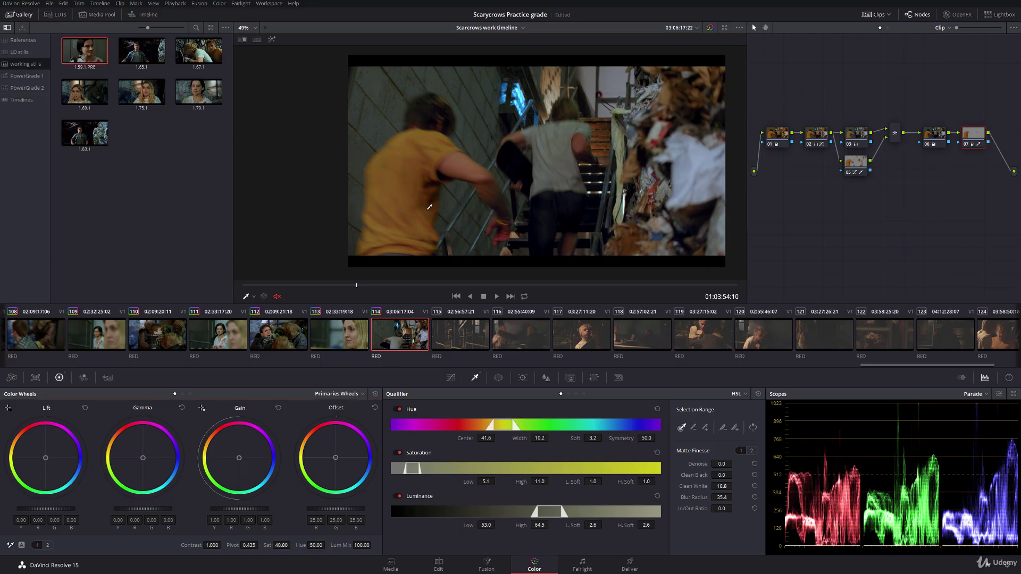
drag(252, 288, 651, 260)
Open clip 115 at its last frame, 01:03:59:02, and reposition node 01 nearer the source in the node graph
click(474, 335)
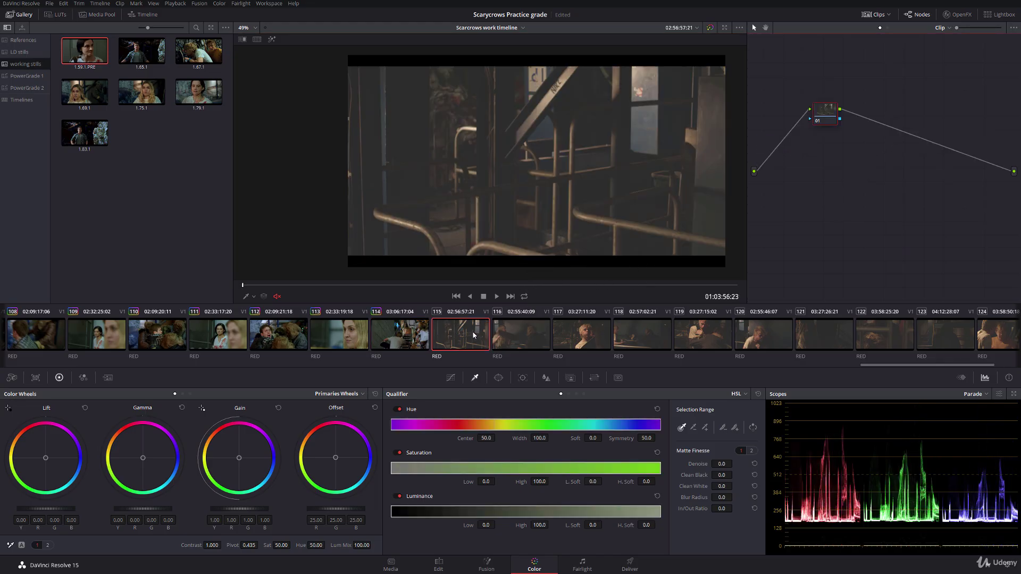
drag(276, 282, 766, 277)
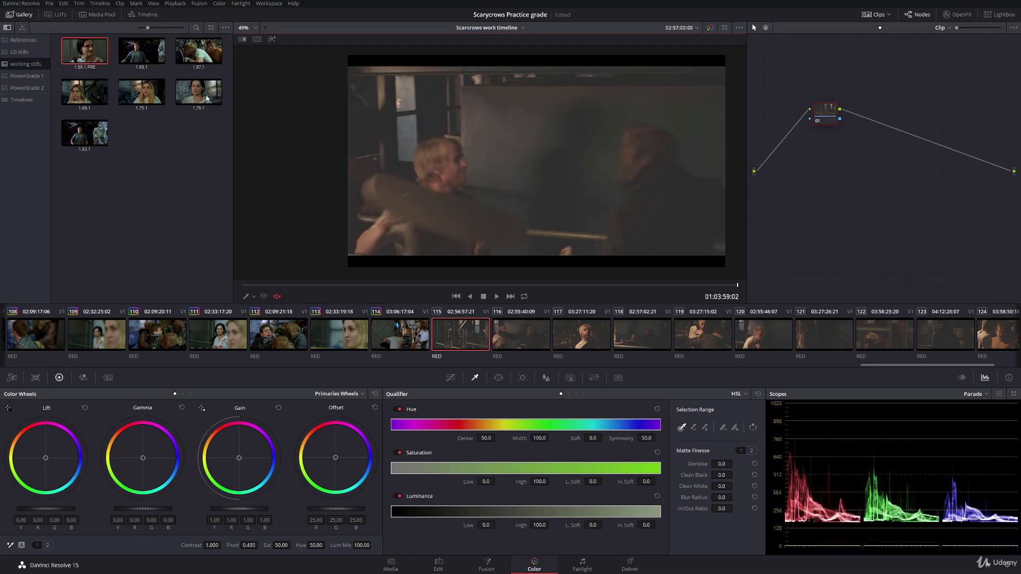
mouse_move(190, 108)
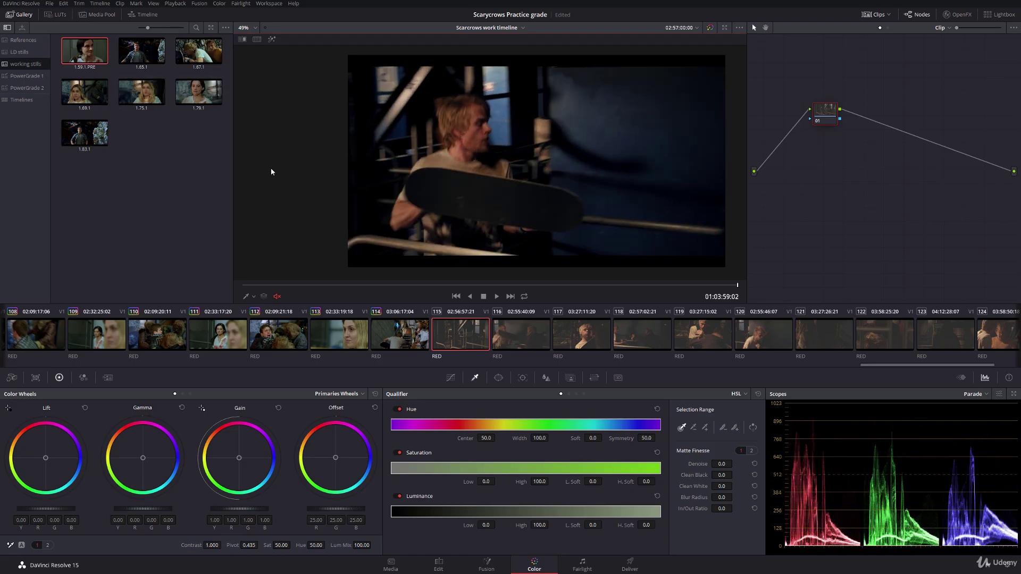
drag(828, 123, 786, 152)
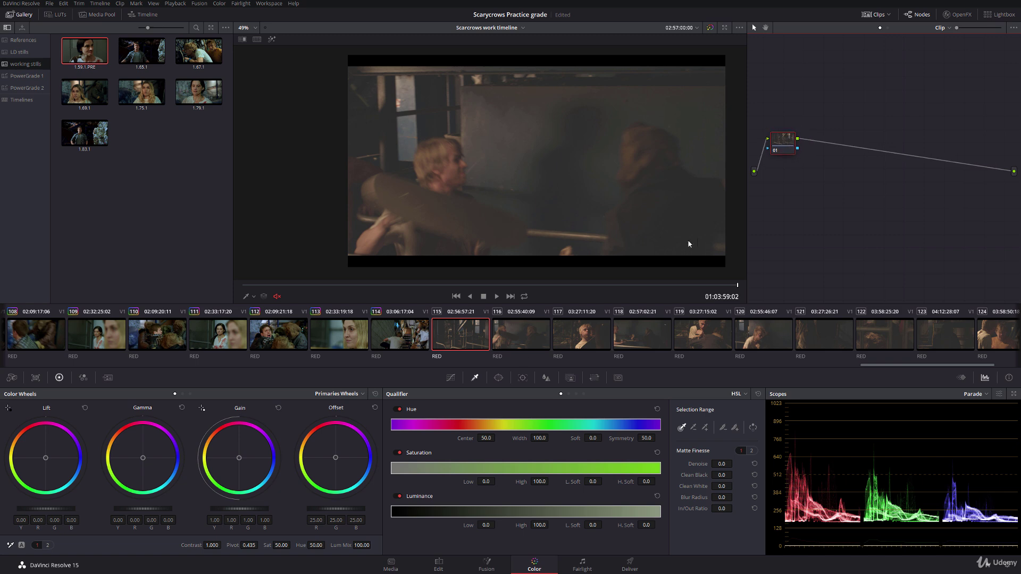
Grade node 01 with offset 16.85, lift -0.08, gamma 0.03, a blue-biased gain of 1.46 with blue 1.72, and saturation 62.00
drag(333, 509, 360, 513)
drag(62, 510, 4, 515)
drag(237, 509, 383, 495)
drag(158, 512, 163, 511)
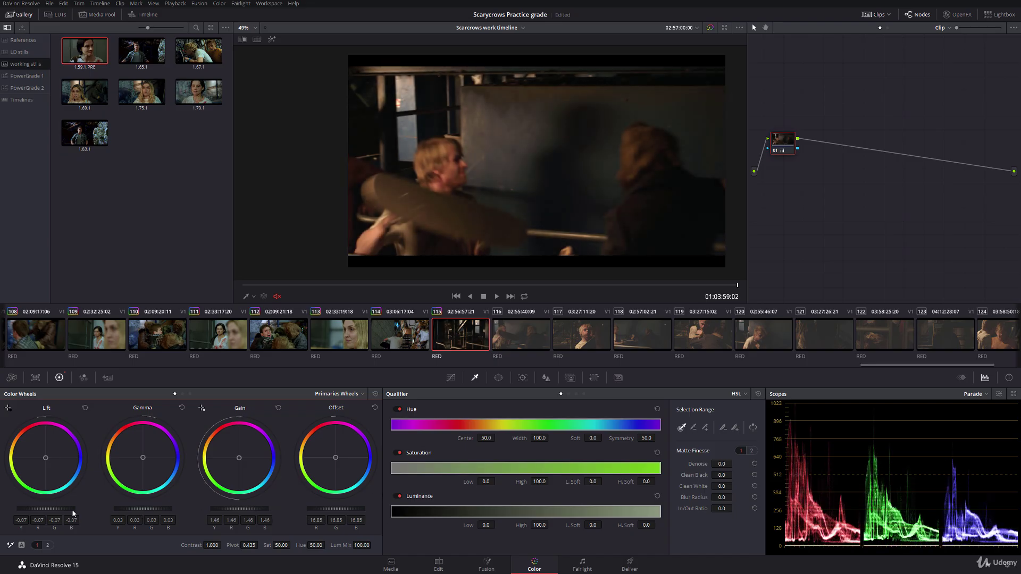
drag(73, 512, 55, 513)
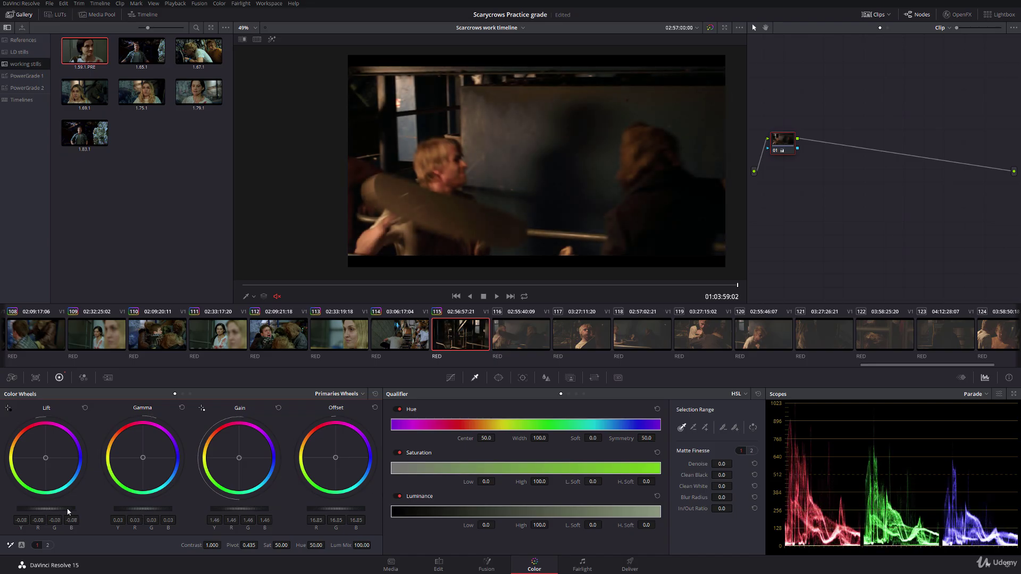
drag(229, 451, 286, 493)
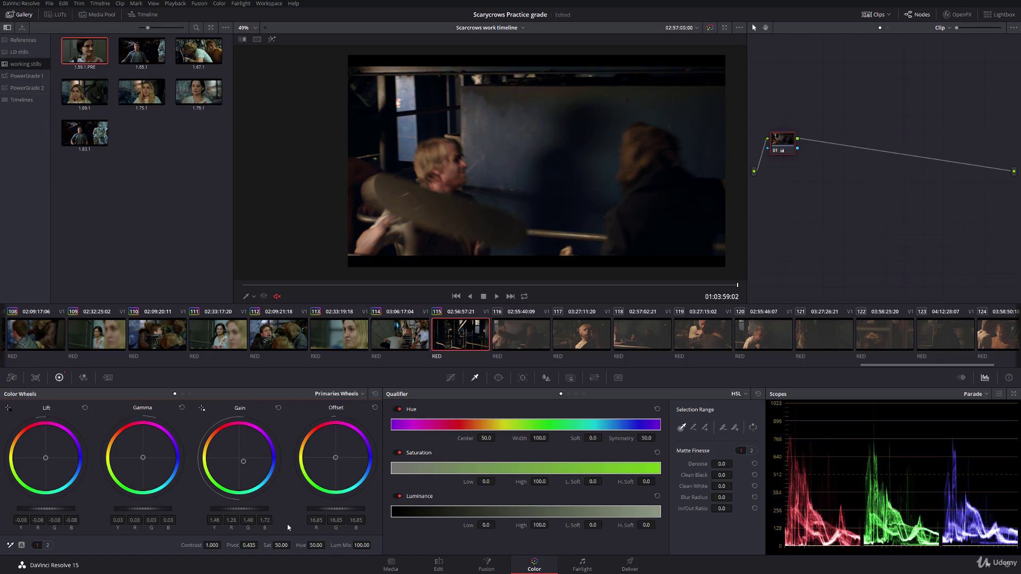
drag(289, 545, 301, 545)
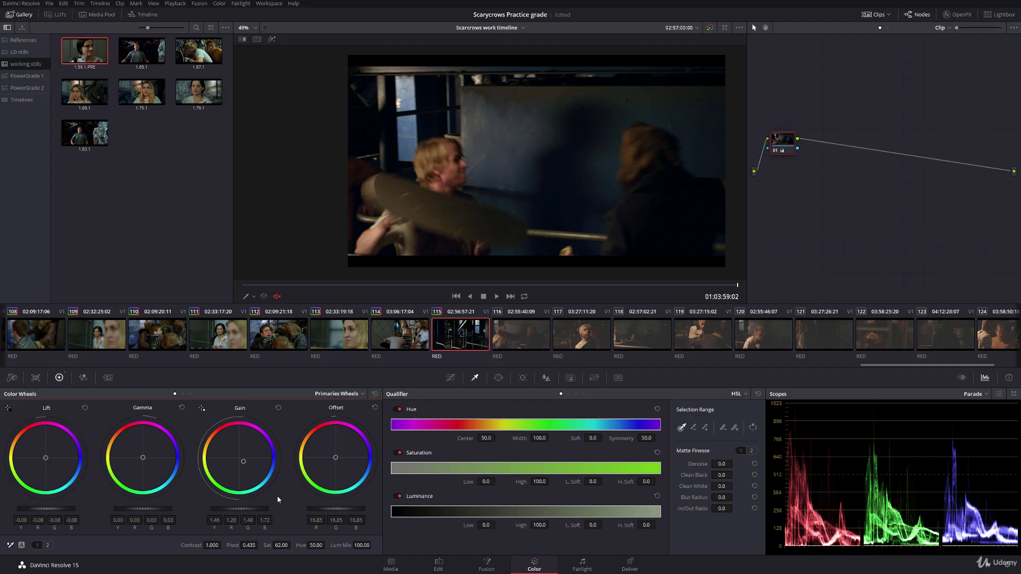
Add a serial node to clip 115 and, at 01:03:58:05, warm its lift to red 0.01 and blue -0.01
key(alt+s)
click(495, 285)
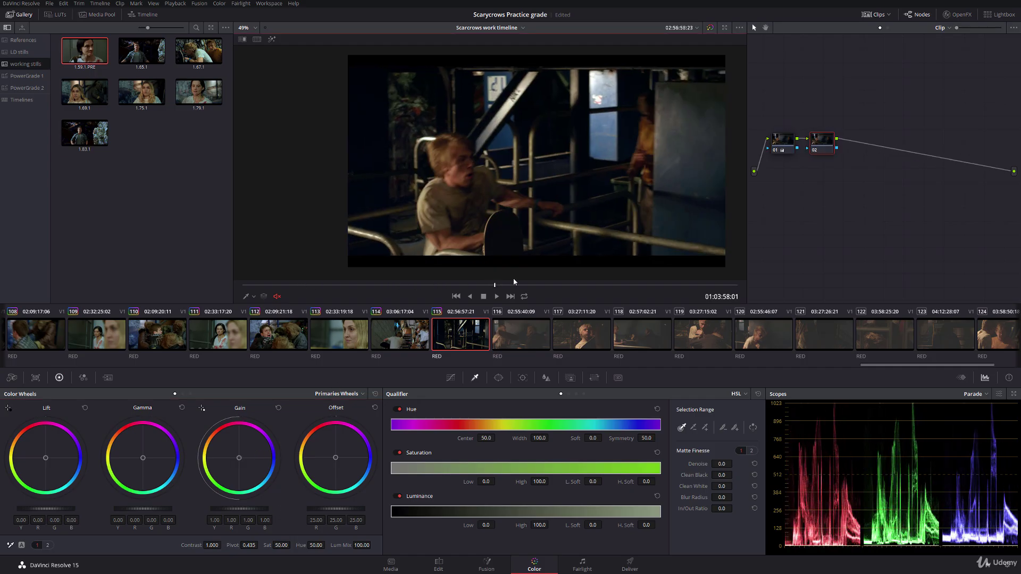
click(534, 284)
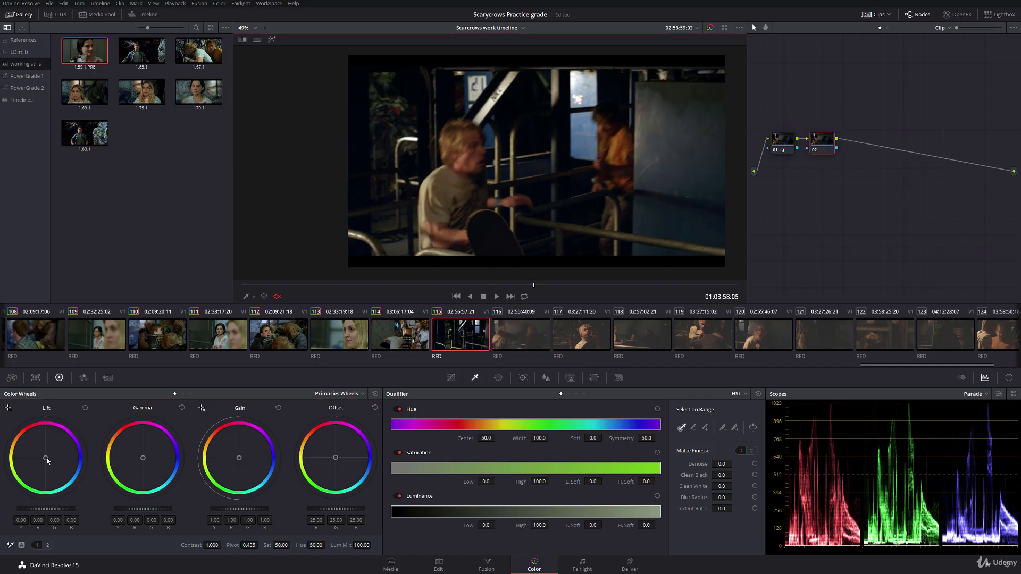
drag(46, 460, 41, 455)
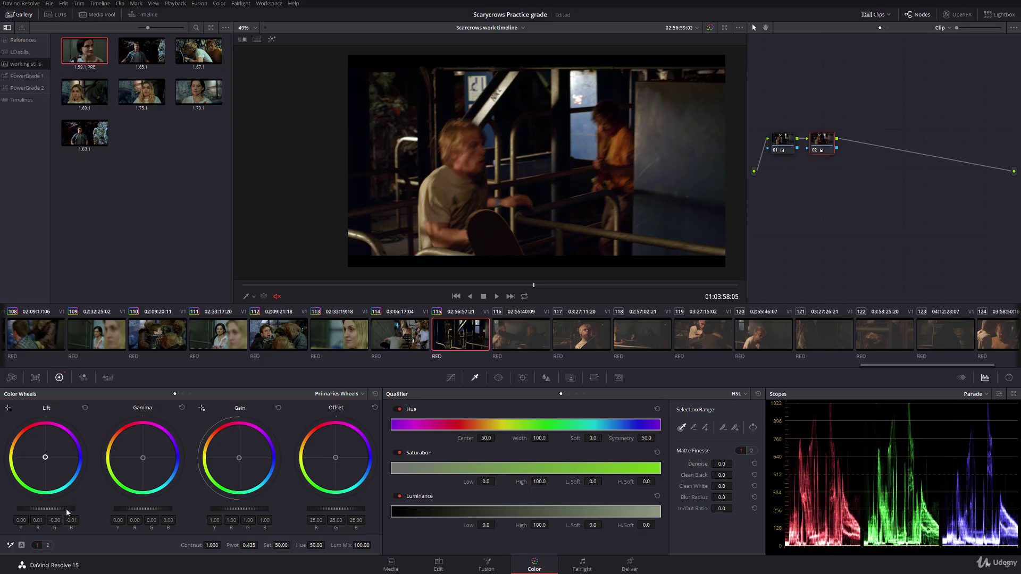
Grade node 02 of clip 115 with lift -0.01 and blue -0.03, and gamma 0.07 with red 0.03, green 0.08 and blue 0.12
drag(66, 508, 165, 507)
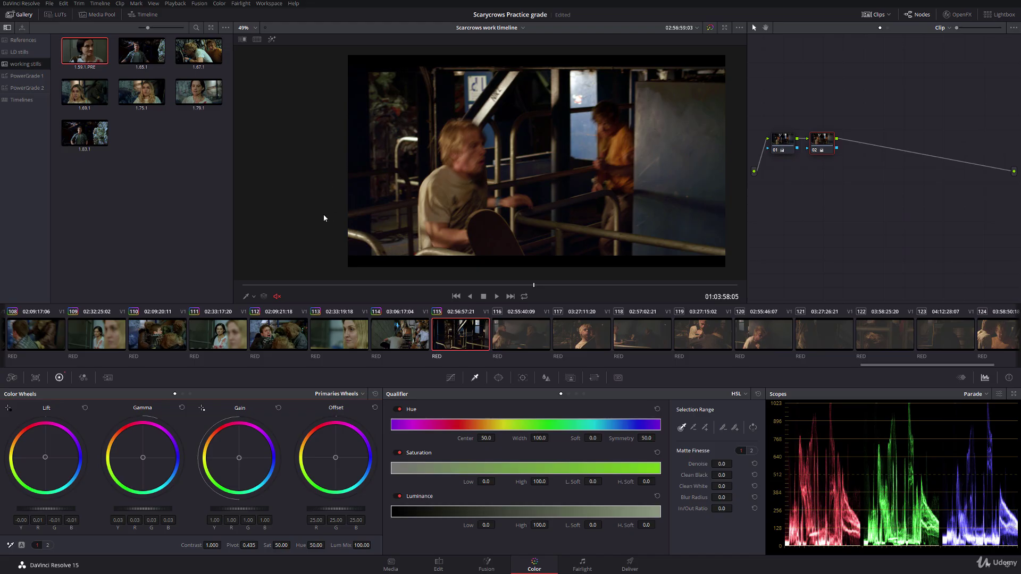
drag(144, 458, 164, 491)
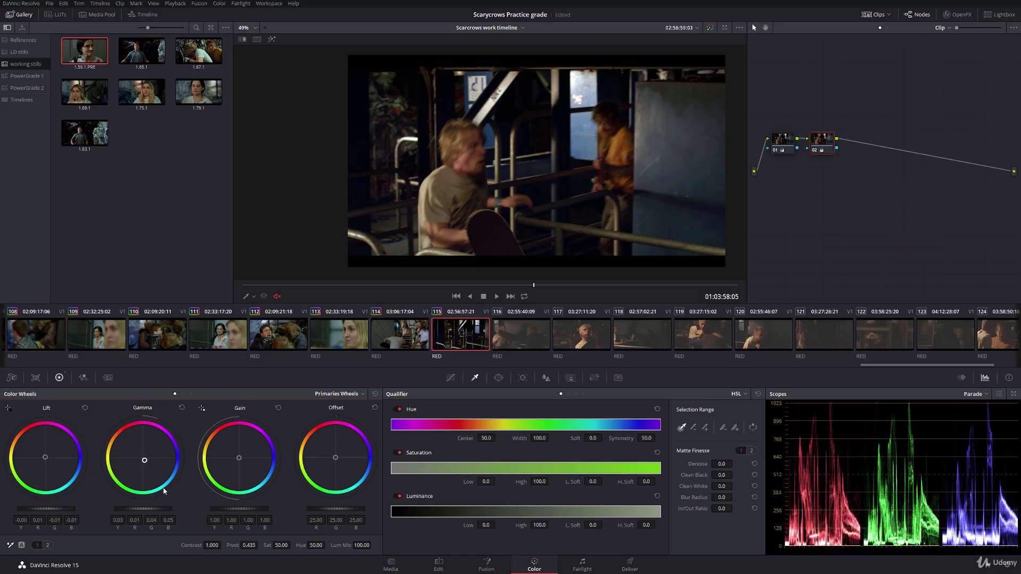
drag(253, 288, 524, 285)
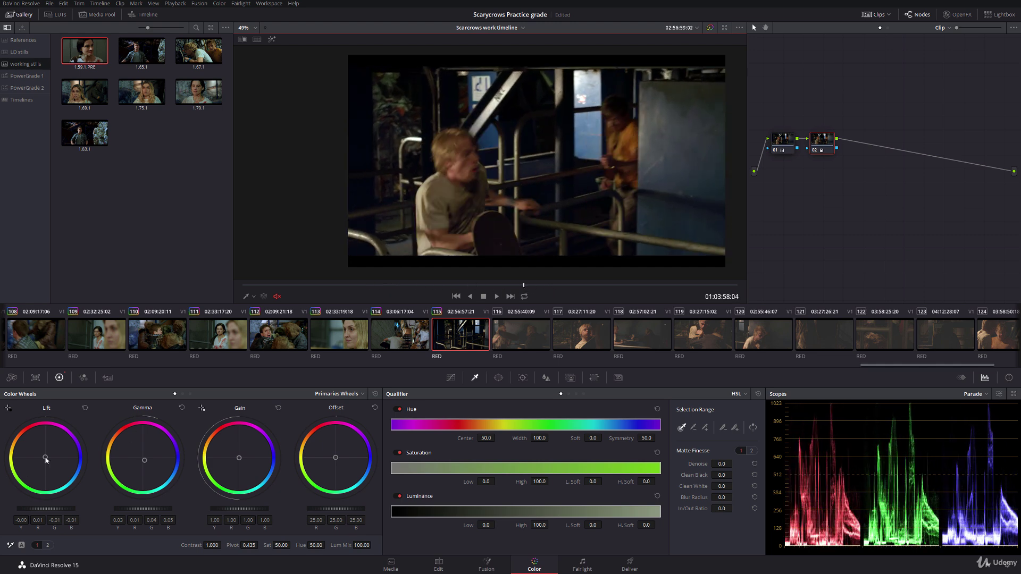
drag(46, 457, 43, 458)
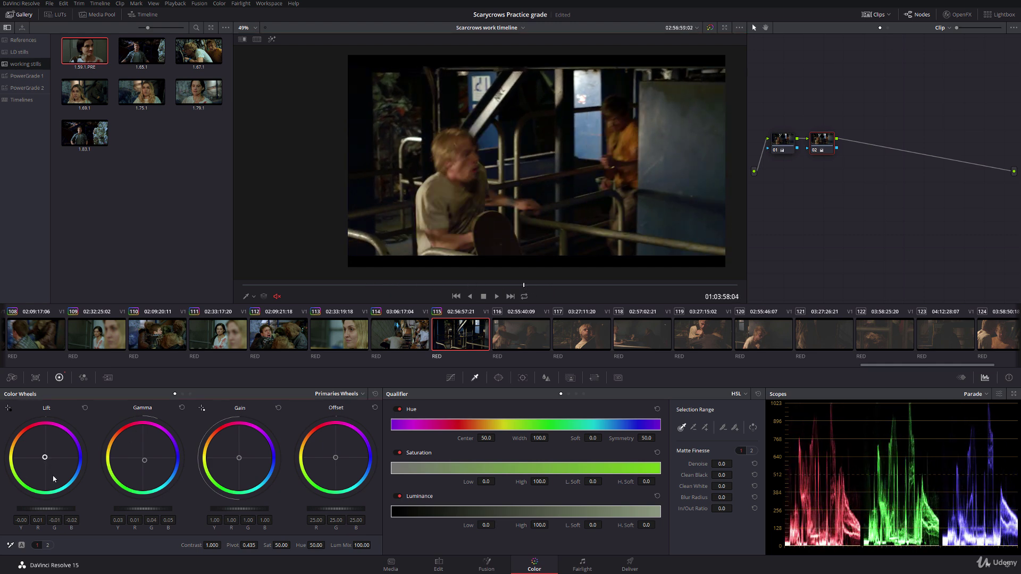
drag(57, 509, 56, 509)
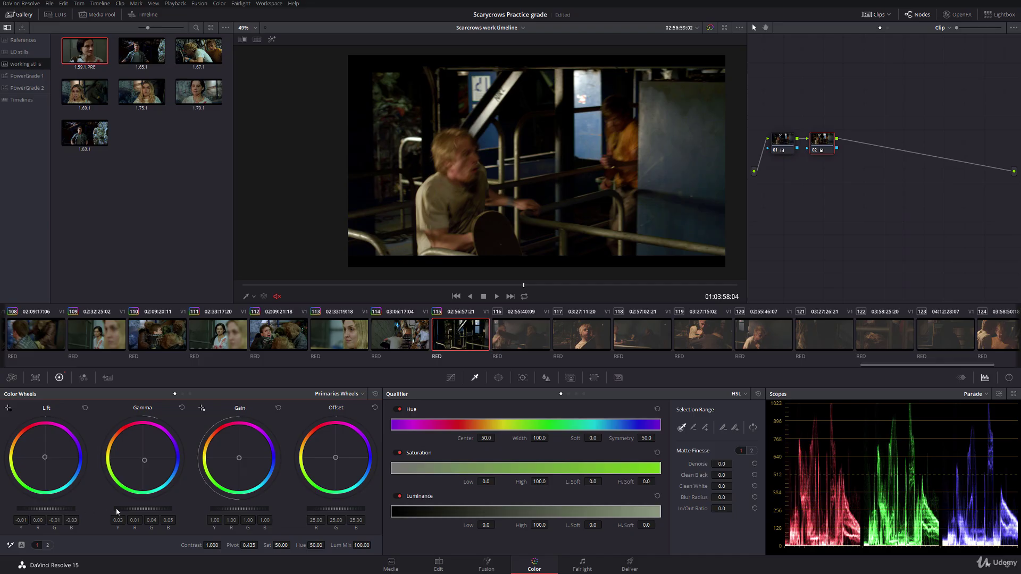
drag(149, 508, 180, 514)
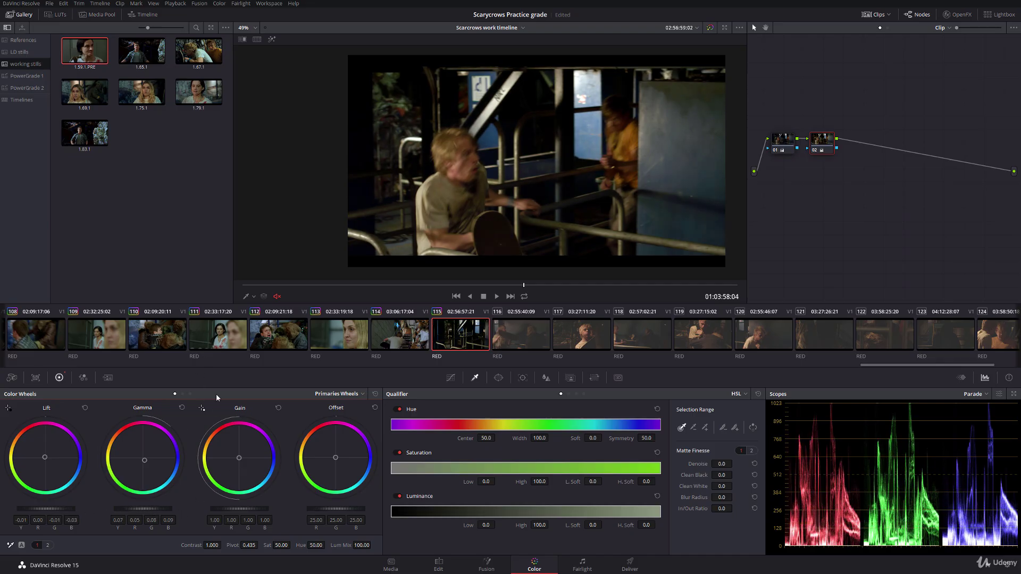
drag(523, 278, 614, 273)
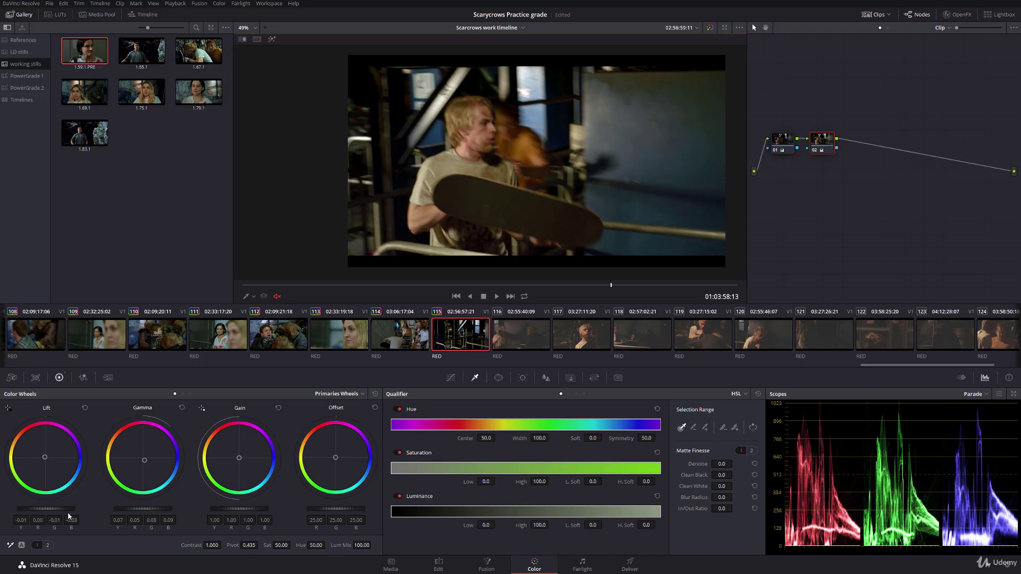
drag(147, 463, 166, 487)
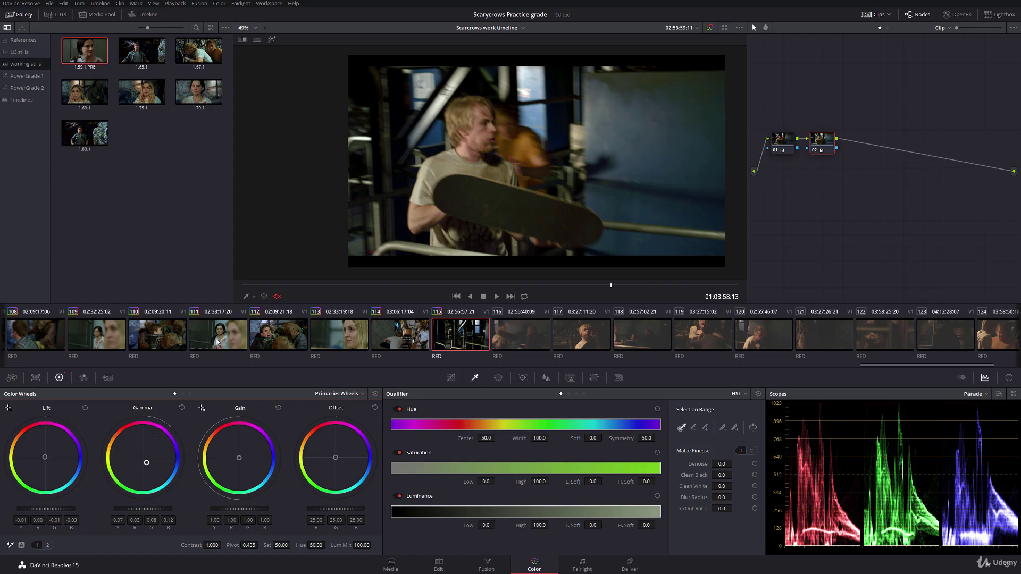
Add a serial node after node 02 and a second node parallel to it
key(alt+s)
key(alt+p)
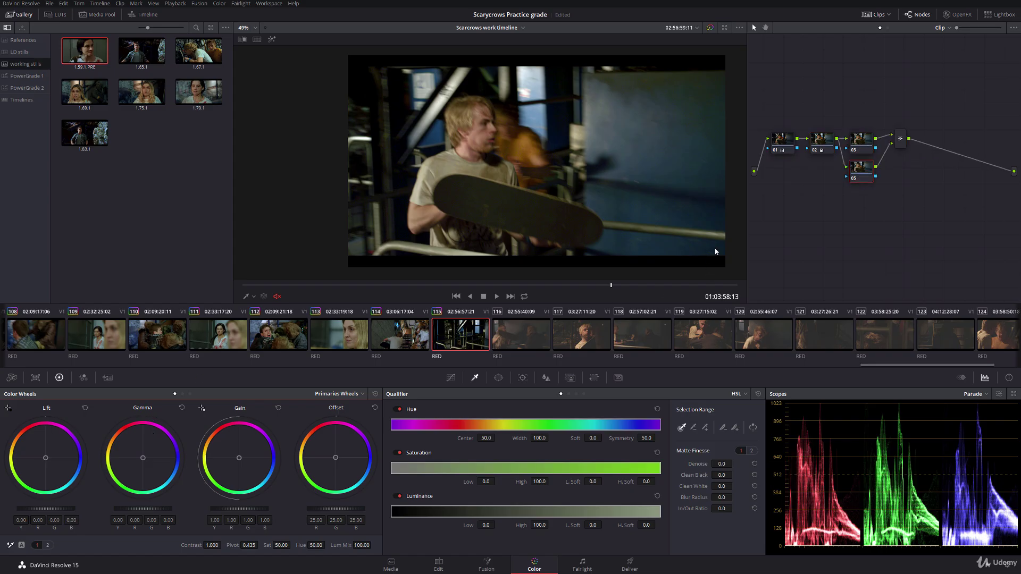
click(864, 143)
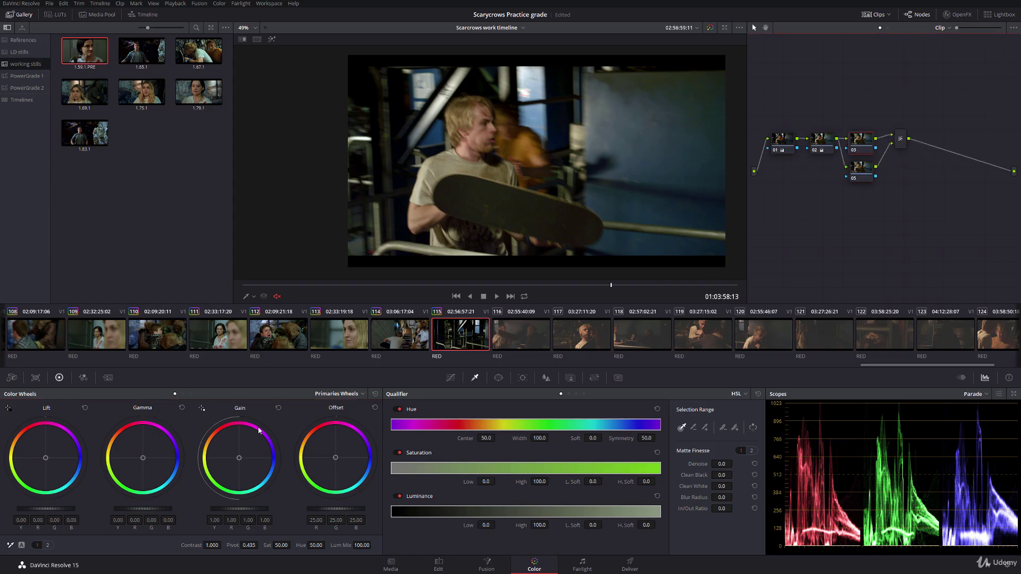
Key the boy's skin on node 05 with hue center 32.3 and width 17.7, saturation 1.7 to 17.3, and luminance low 53.7
click(865, 177)
click(273, 40)
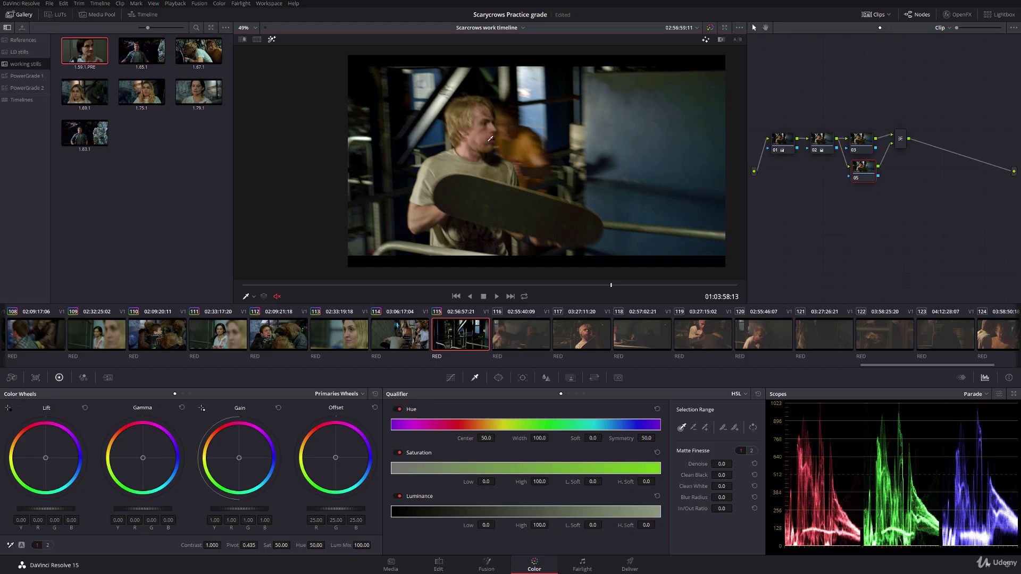
click(471, 120)
drag(525, 437, 580, 441)
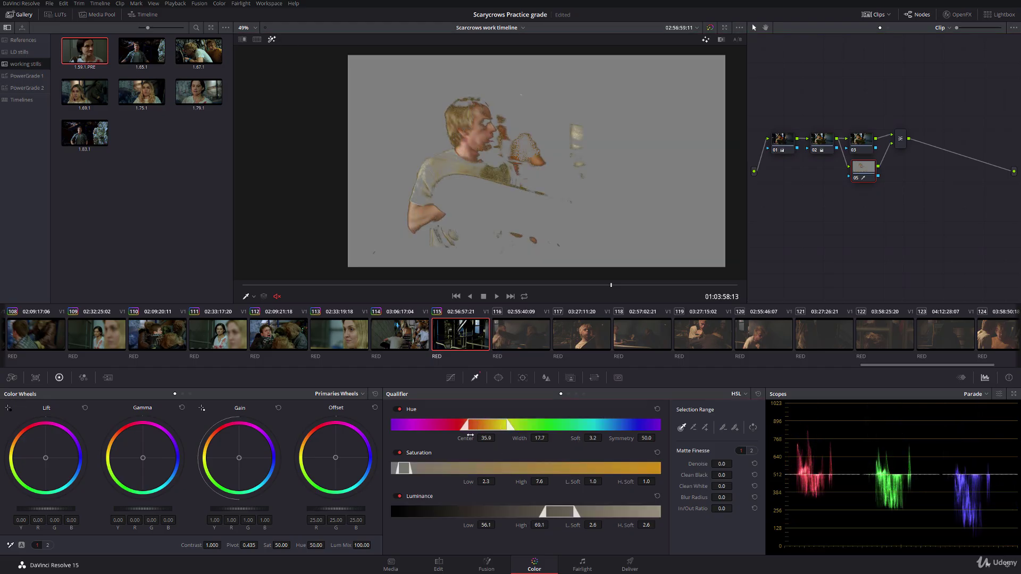
drag(465, 439, 452, 439)
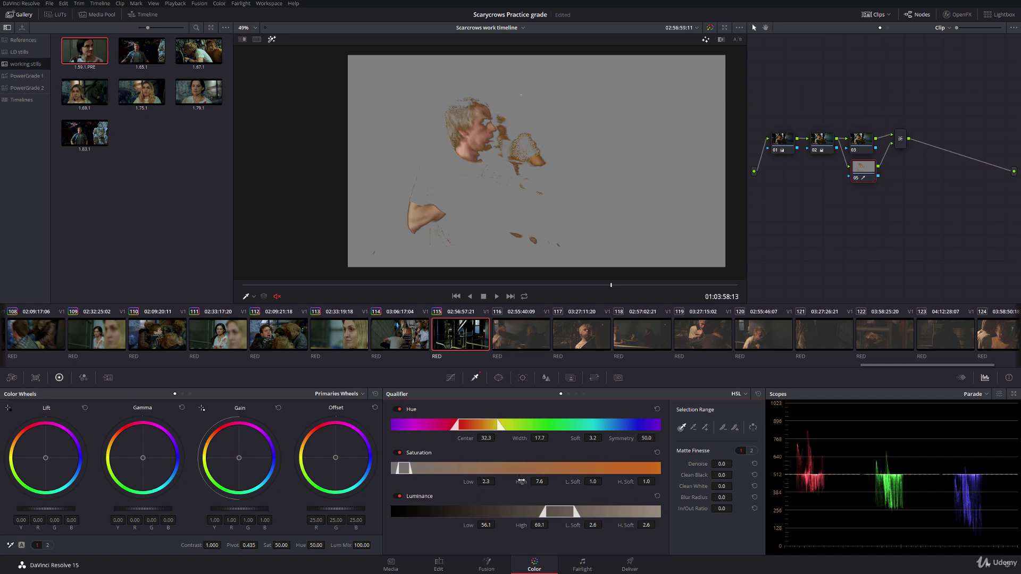
drag(520, 482, 557, 483)
drag(470, 484, 468, 484)
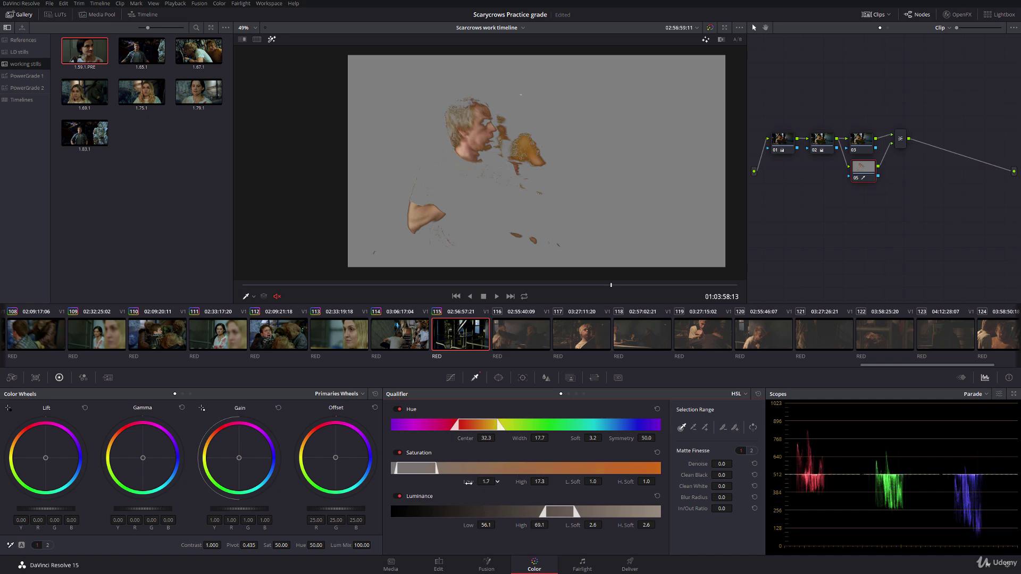
drag(468, 525, 459, 525)
Refine the skin key's matte with clean black 11.9, clean white 35.5 and blur radius 27.7
drag(696, 474, 834, 477)
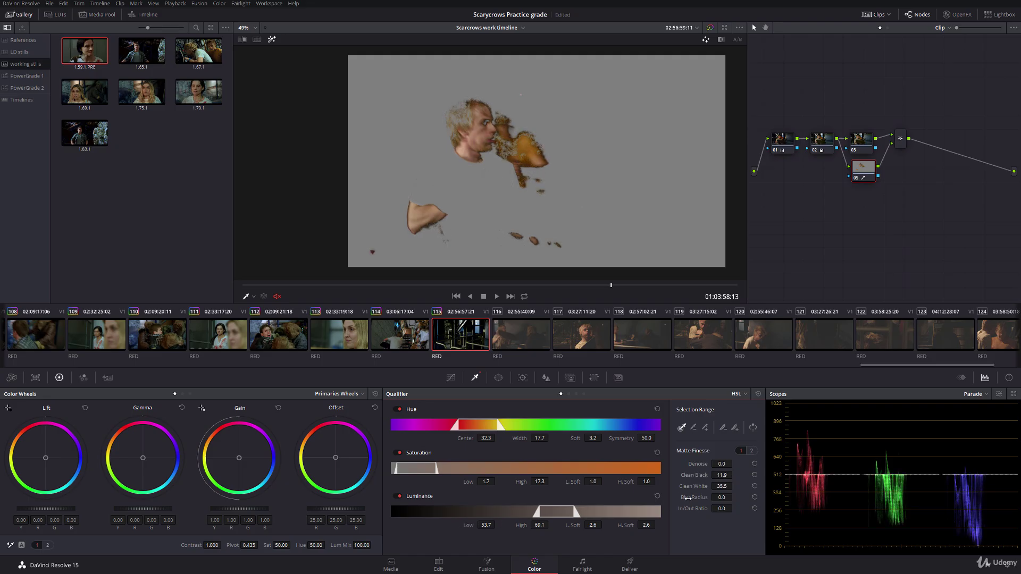
drag(687, 498, 734, 497)
click(272, 38)
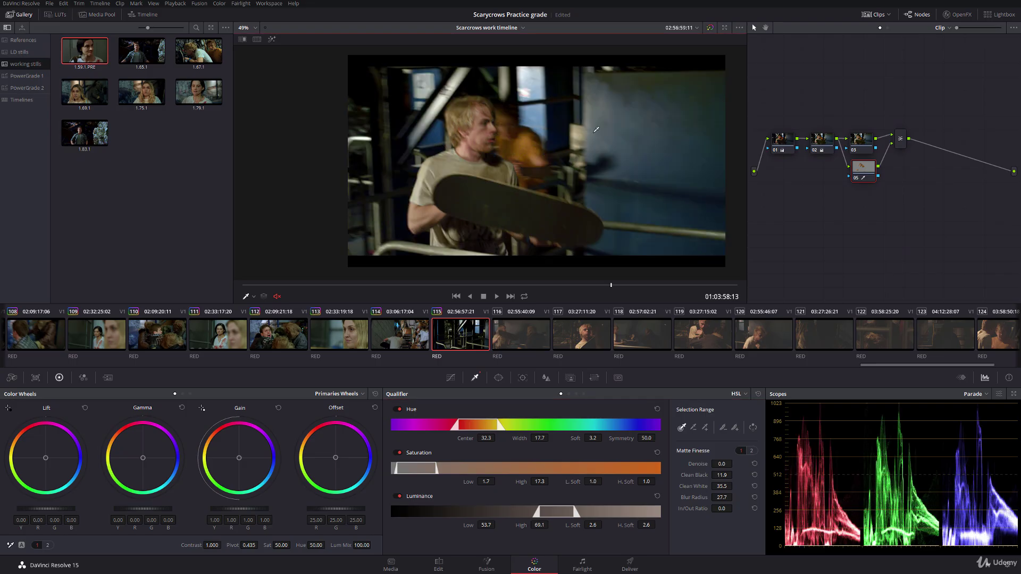
Cool node 03 with gain red 0.87, green 1.03, blue 1.13, gamma red -0.01 and blue 0.01, and lift blue 0.01
click(862, 142)
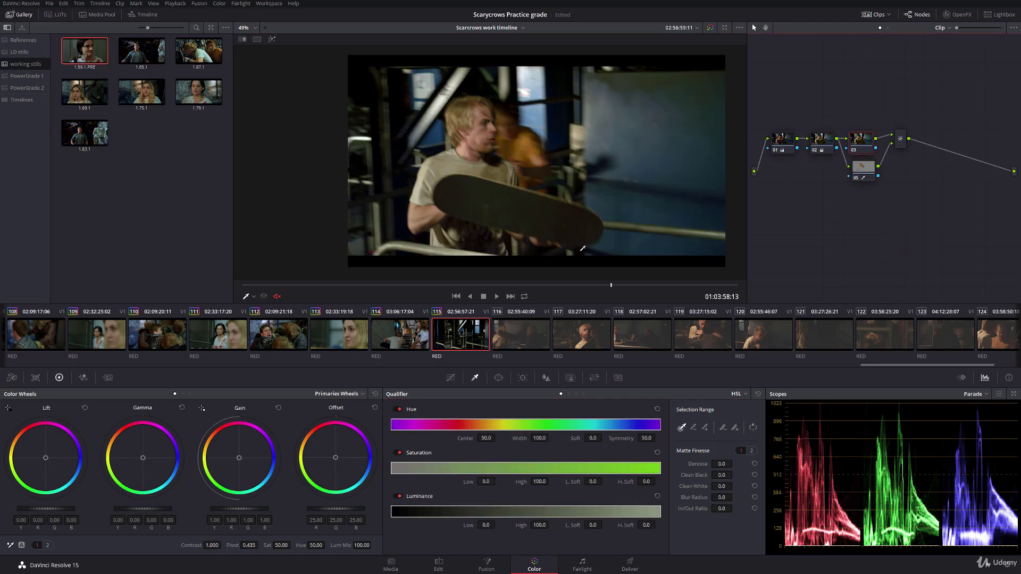
drag(238, 461, 261, 487)
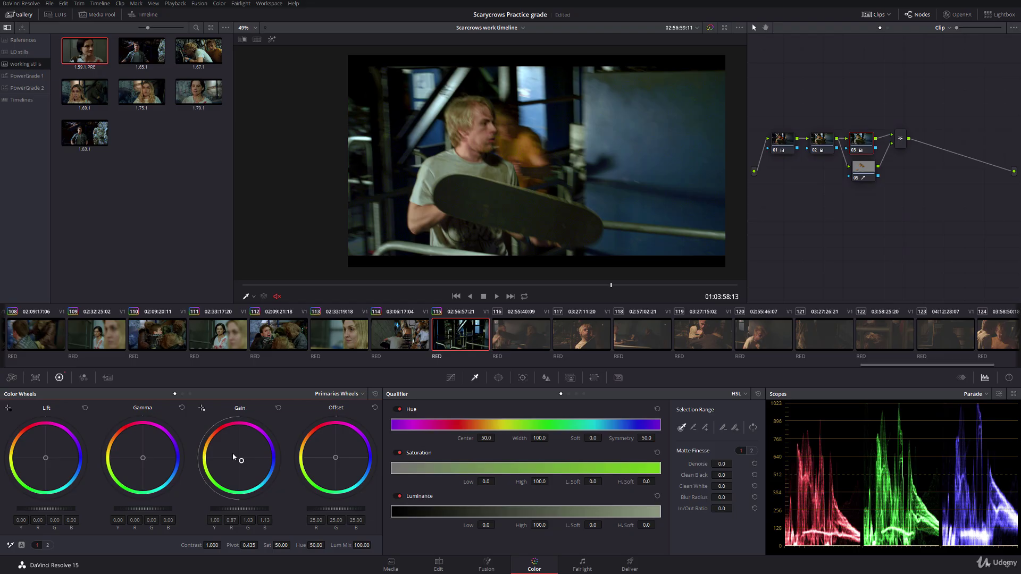
mouse_move(148, 457)
mouse_down()
mouse_move(154, 478)
mouse_move(161, 472)
mouse_up()
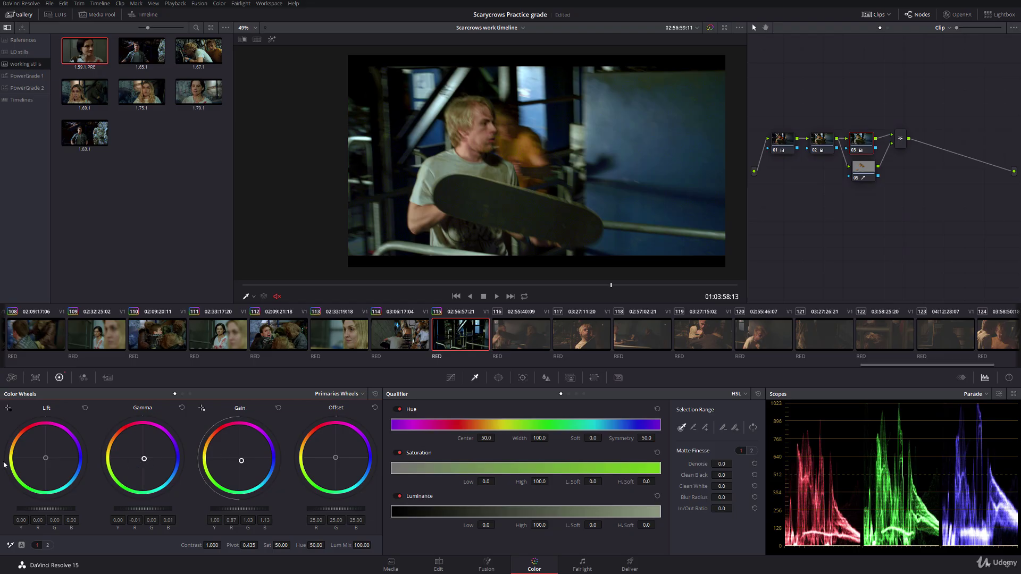
drag(48, 464, 55, 461)
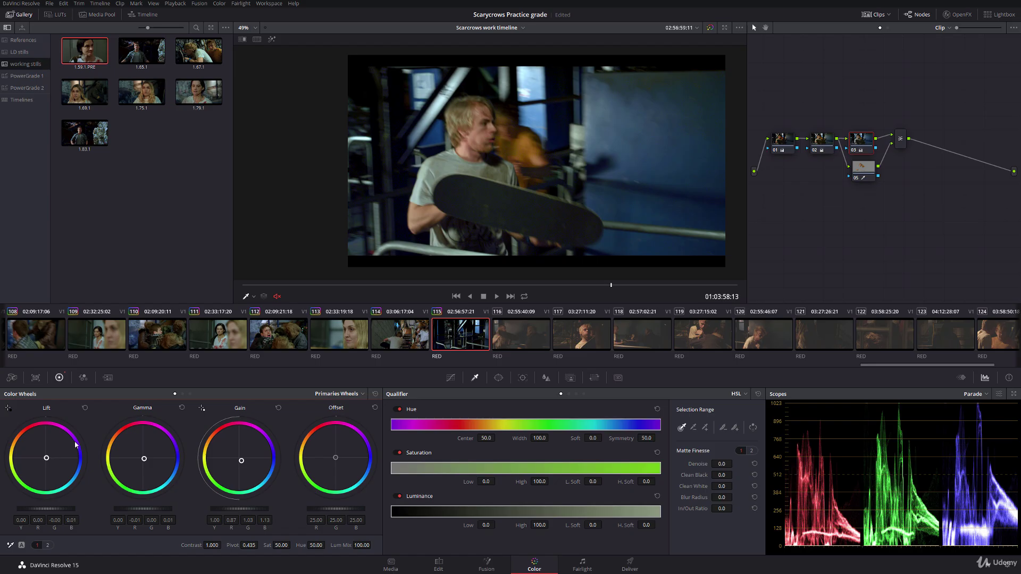
At 01:03:58:06, reset node 03's lift and ease its gamma to red -0.01 with green and blue at 0.00
drag(393, 282, 543, 279)
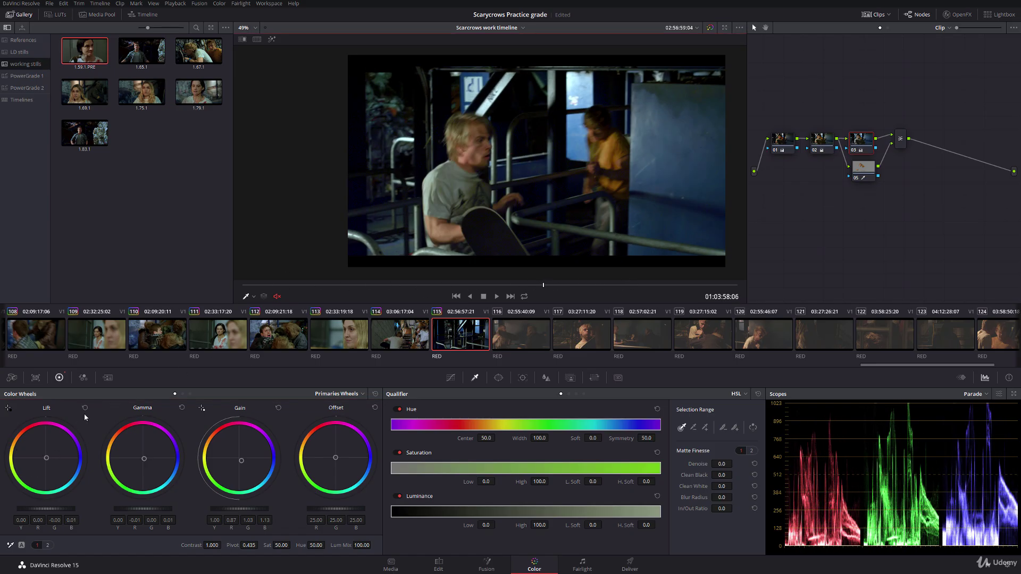
click(85, 409)
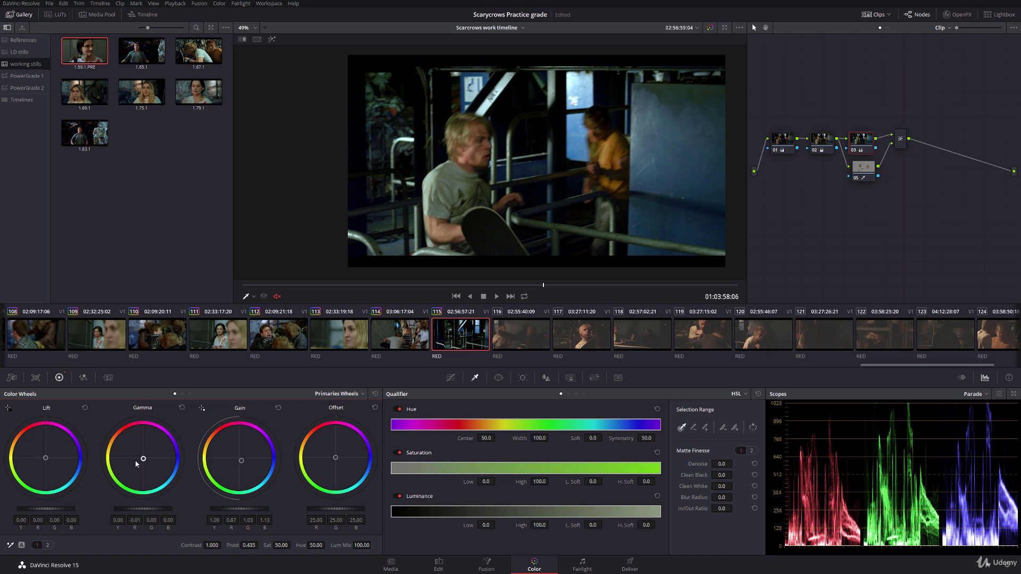
drag(135, 464, 197, 394)
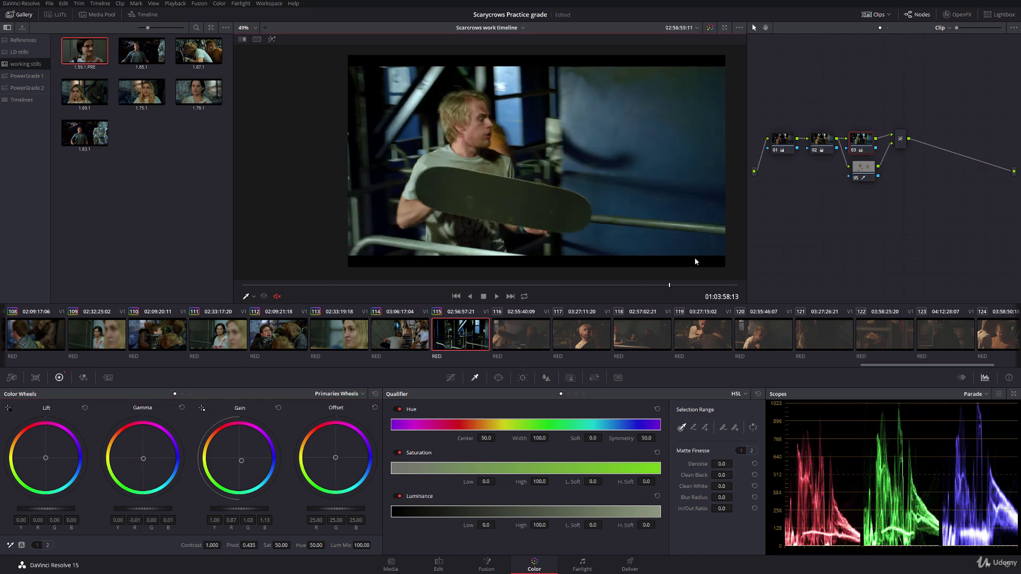
At 01:03:59:02, widen node 05's skin key to hue width 21.0 and saturation low 0.0, with clean black 29.0, clean white 44.1 and blur 73.3
click(863, 167)
click(272, 39)
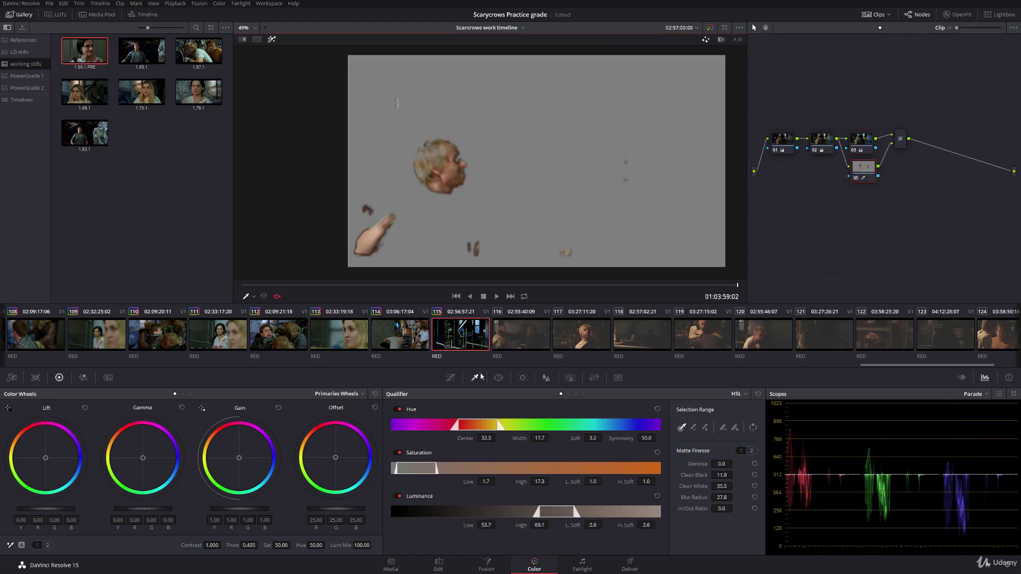
drag(467, 483, 458, 483)
drag(532, 438, 534, 438)
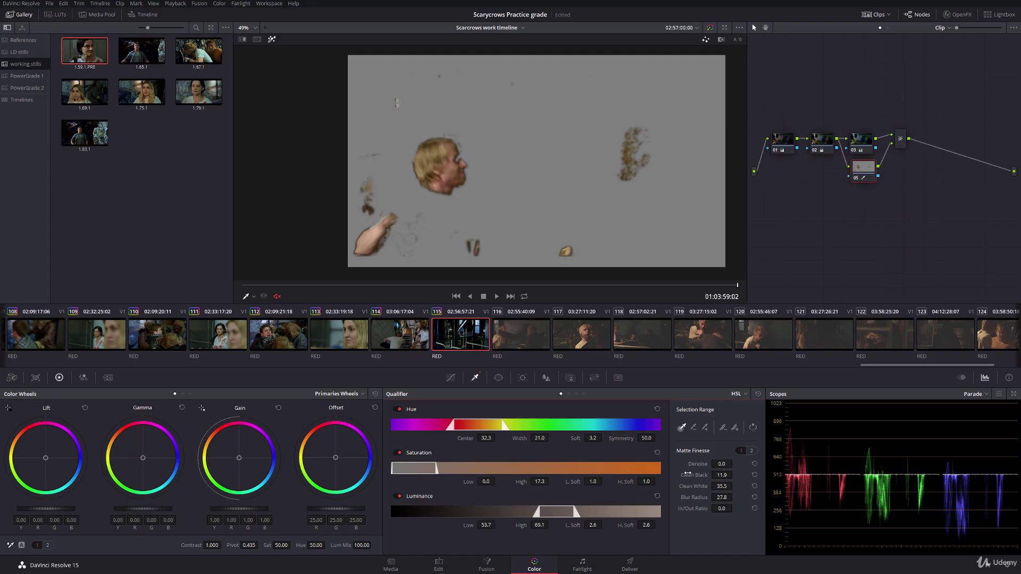
drag(688, 474, 738, 498)
click(271, 39)
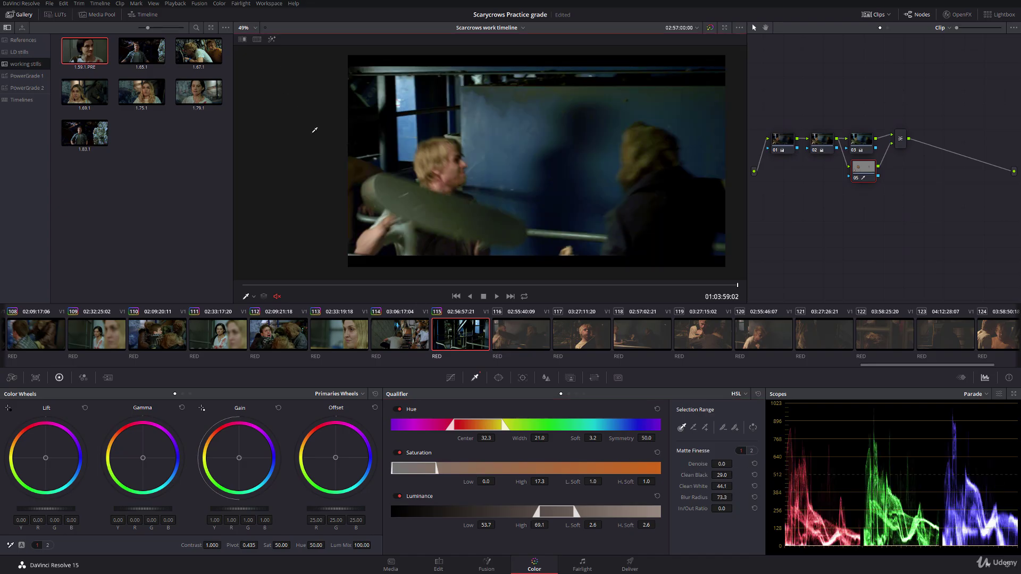
Refine the skin key at 01:03:57:22 with hue center 31.9, saturation low 0.8 and luminance low 52.2, and play the clip back
drag(380, 292, 466, 283)
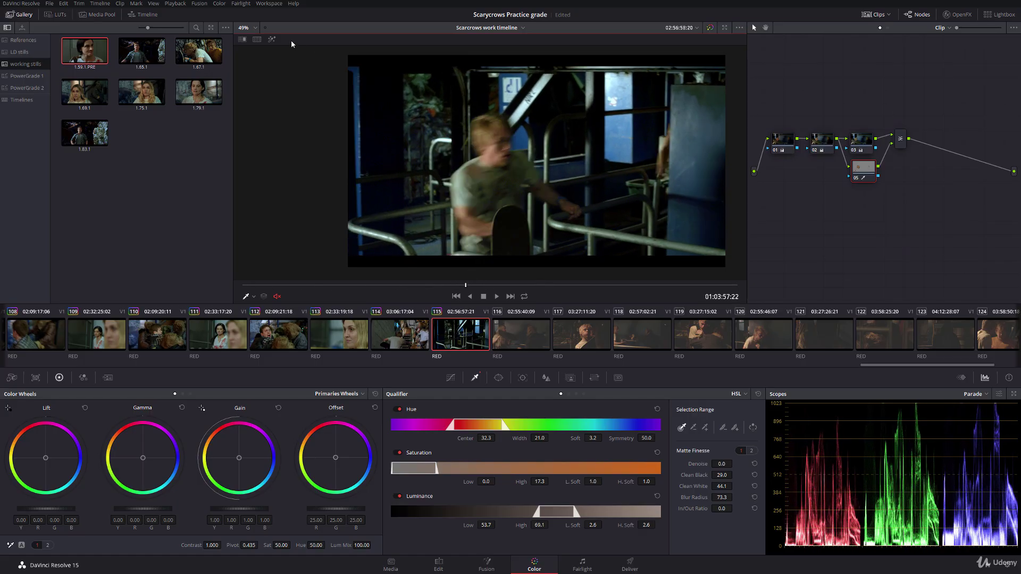
click(271, 39)
scroll(510, 160, up, 3)
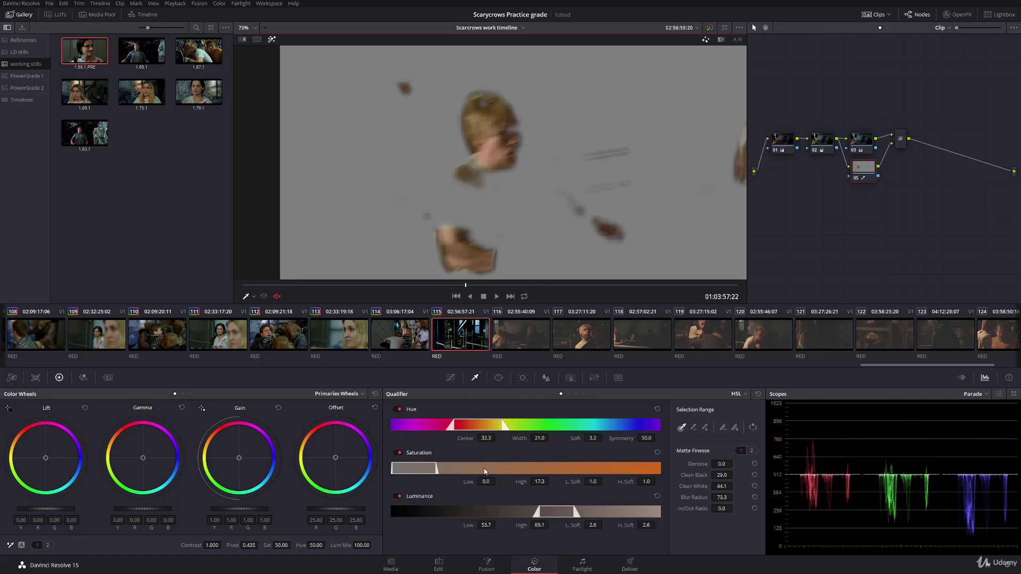
drag(465, 439, 463, 439)
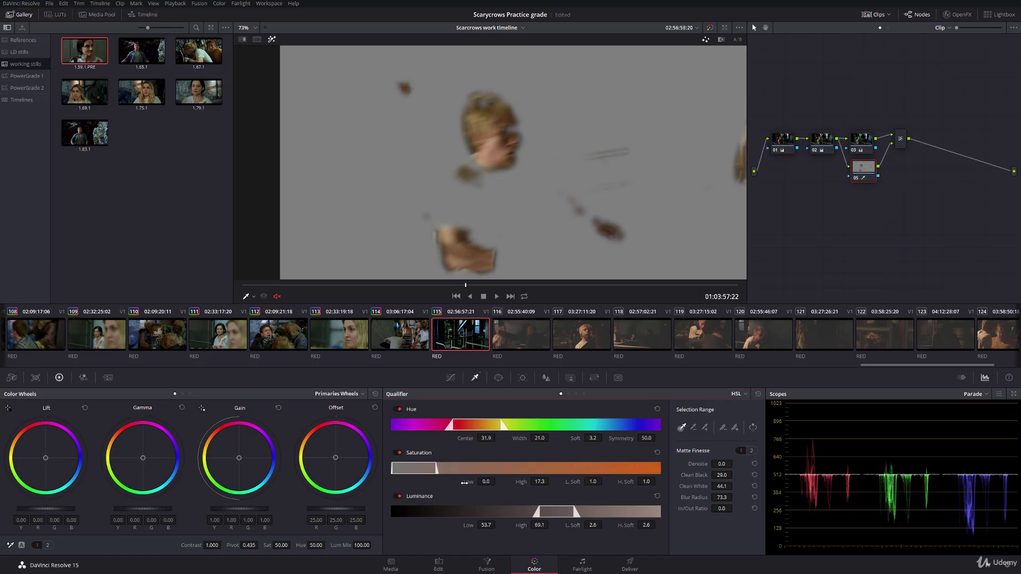
drag(465, 482, 469, 480)
drag(468, 524, 472, 524)
drag(461, 521, 461, 521)
click(270, 38)
scroll(298, 160, down, 3)
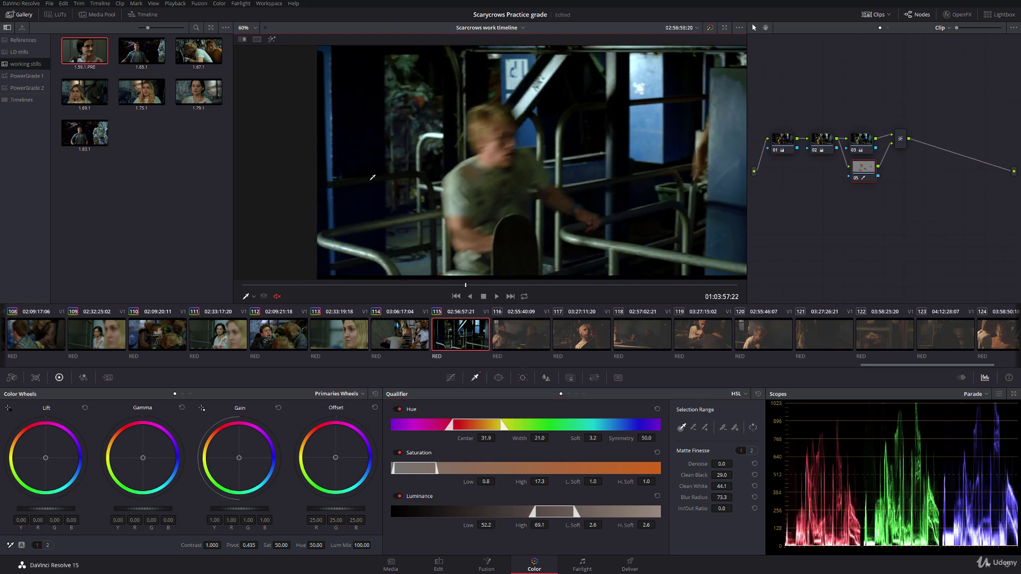
click(349, 286)
key(space)
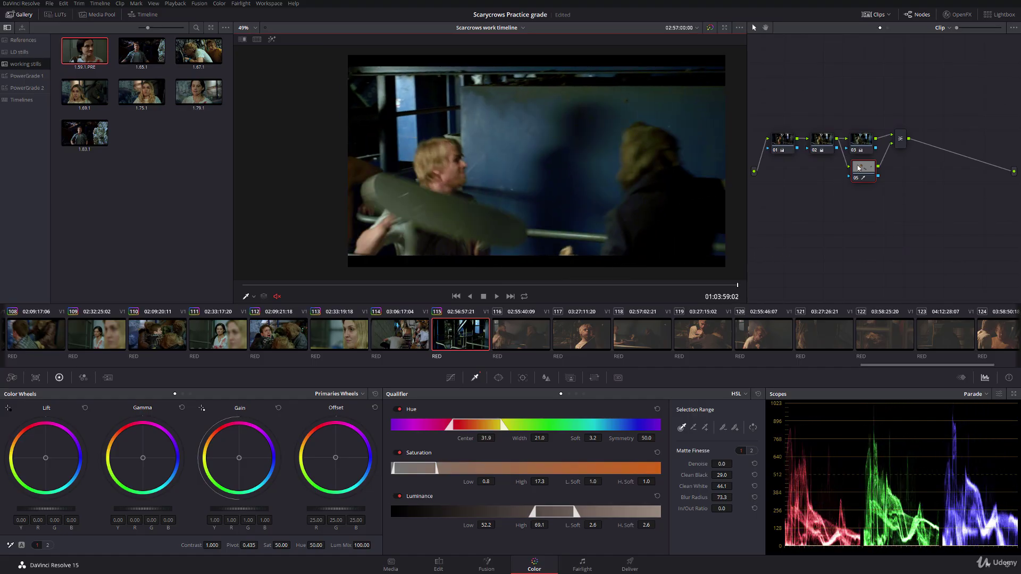
Add magenta and red points to node 05's Hue Vs Hue curve and rotate the magenta point, at input hue 202.33, by -12.23
click(451, 378)
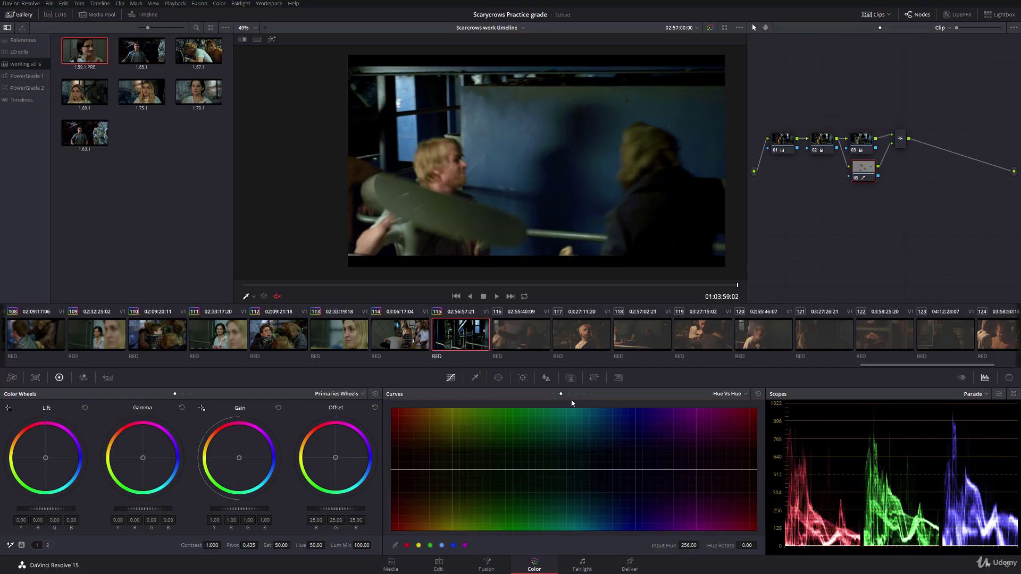
click(465, 545)
click(407, 545)
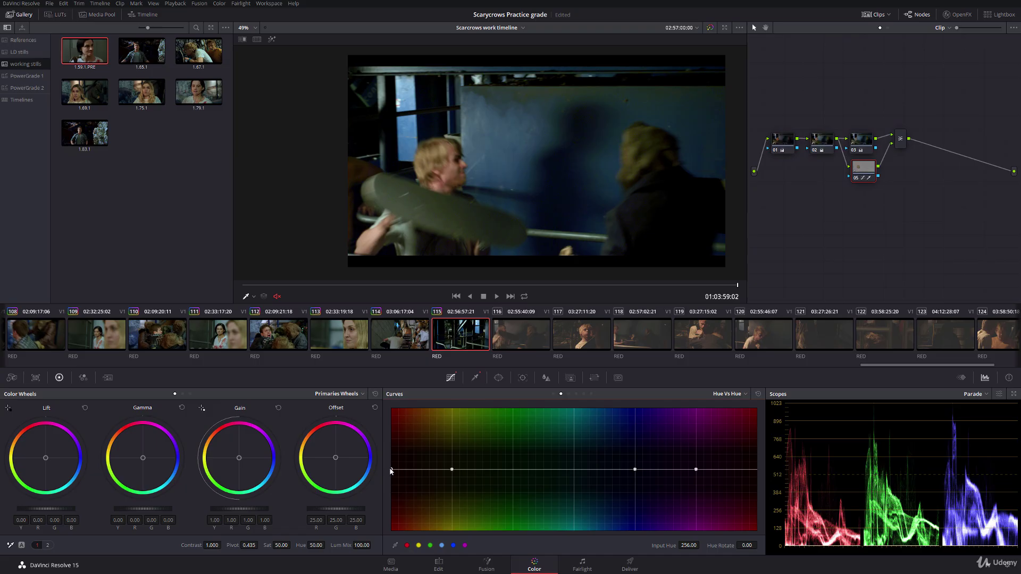
drag(697, 470, 703, 474)
Apply clip 115's grade to clip 116 and append serial node 06 after the mixer with its Log highlight lowered to -0.26
click(529, 339)
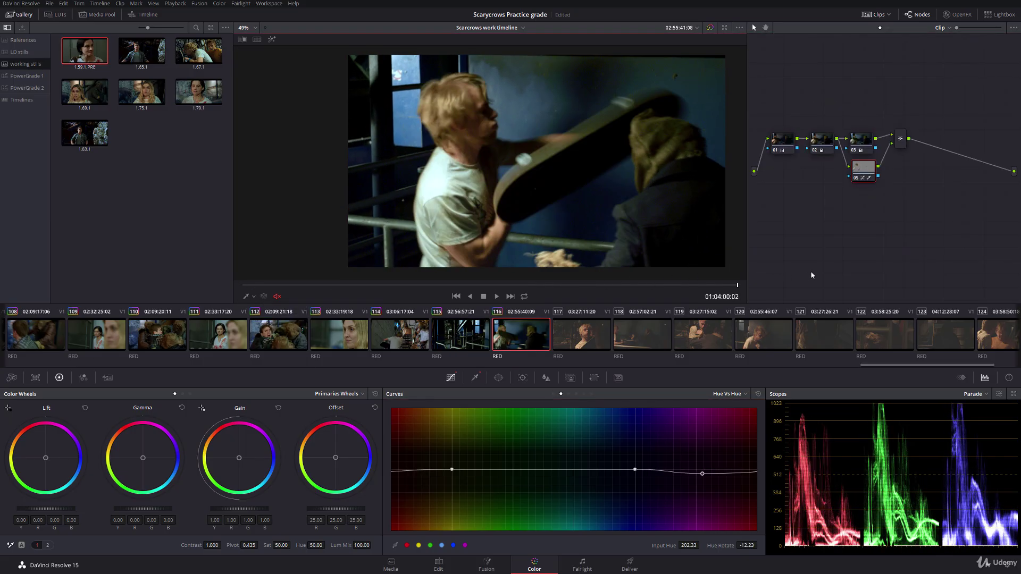
click(902, 140)
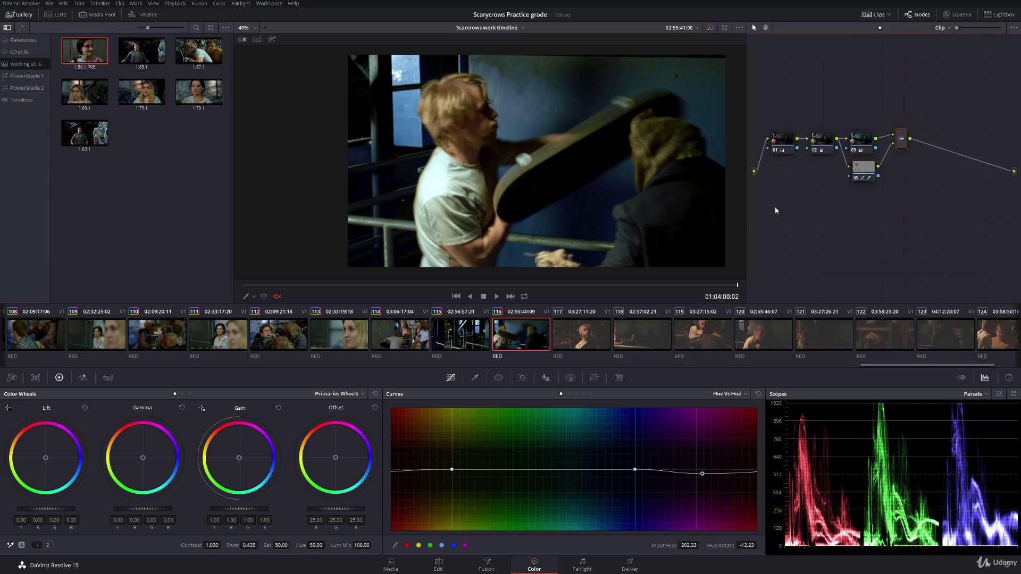
key(alt+s)
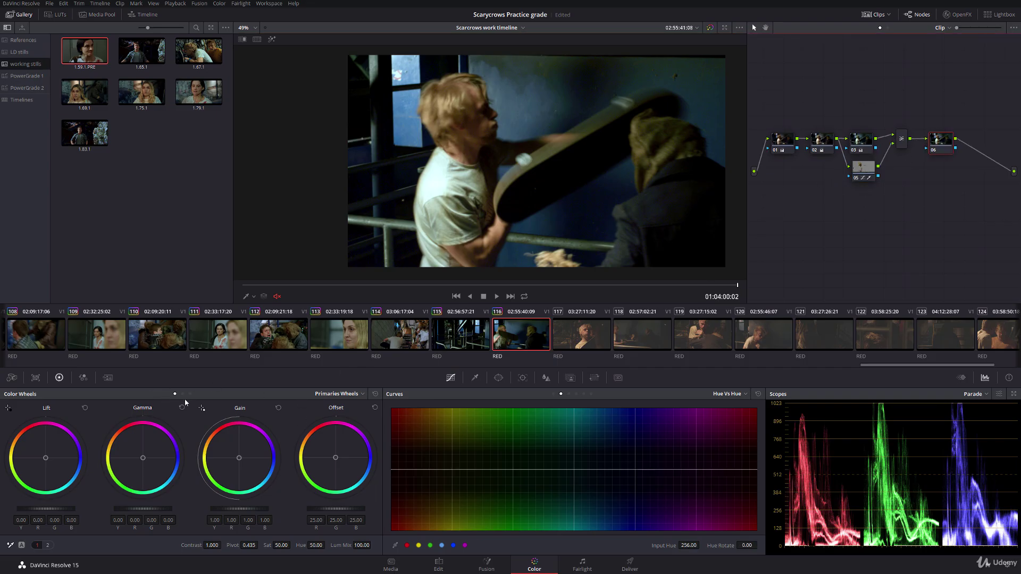
click(190, 394)
drag(232, 508, 176, 502)
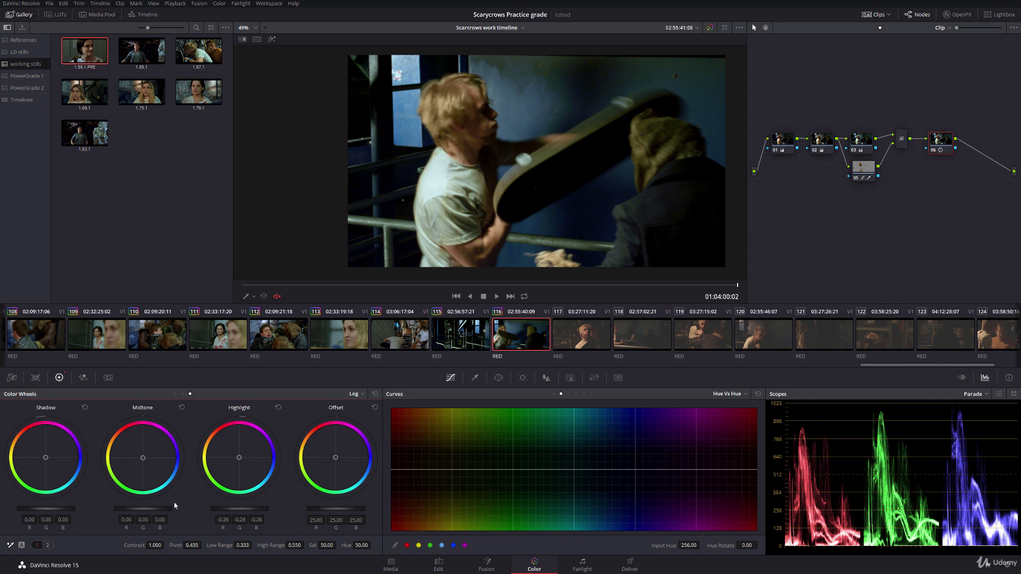
Play the cut from clip 115 through clip 116 and try clip 116's grade on clip 117
click(456, 334)
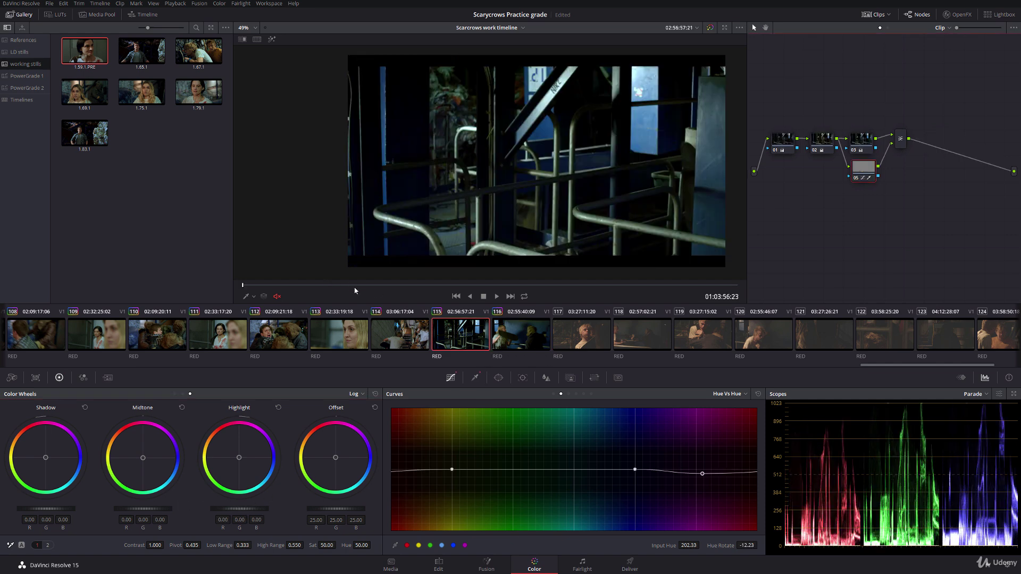
key(Down)
key(space)
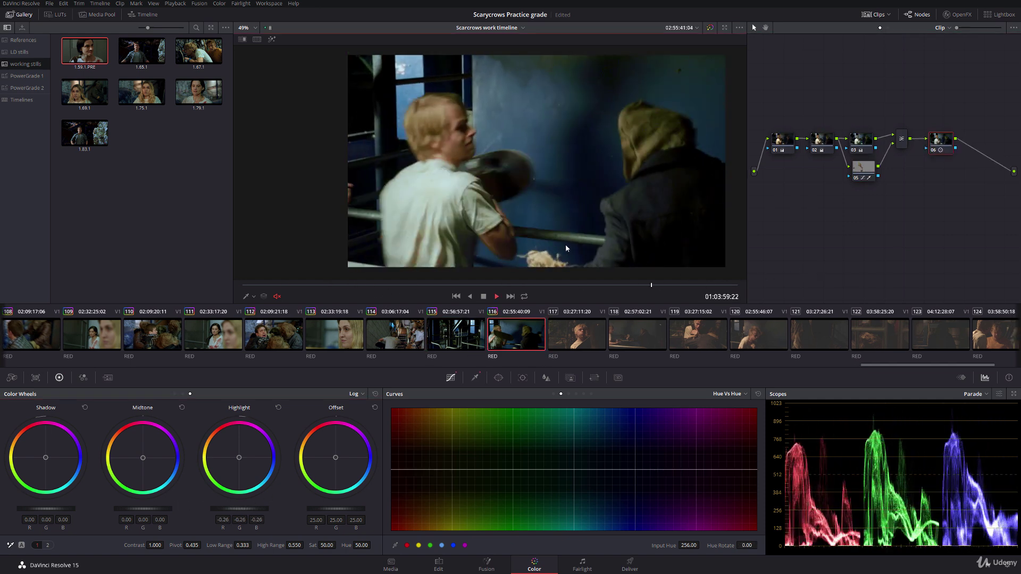
key(space)
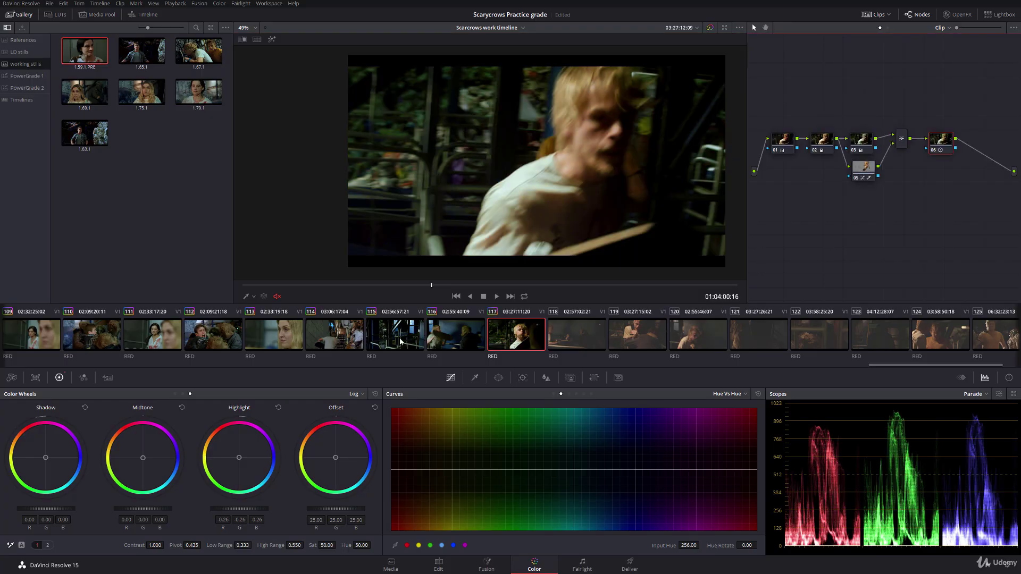
Copy clip 116's grade to clips 118 and 120
key(Down)
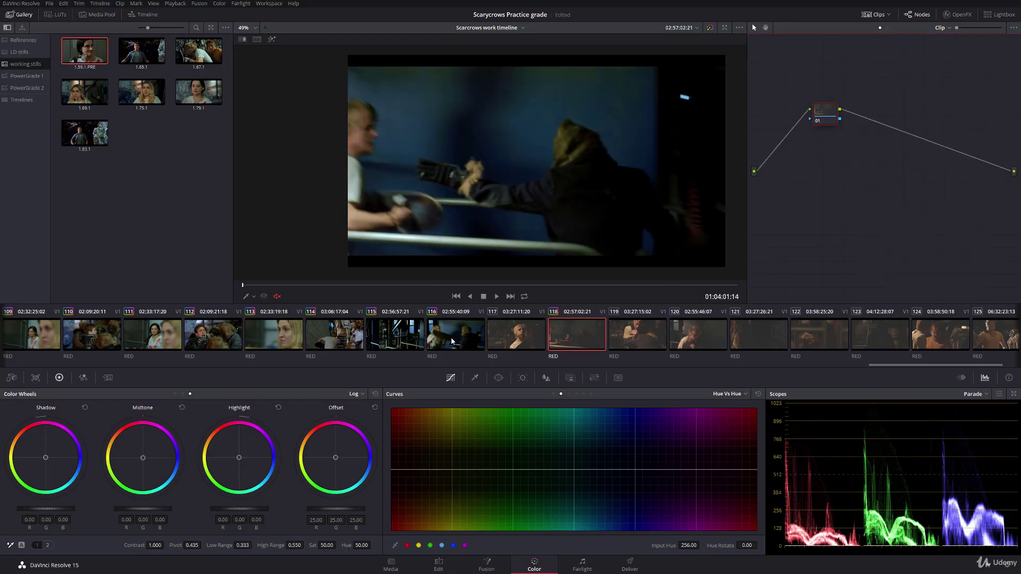
key(Down)
key(Down)
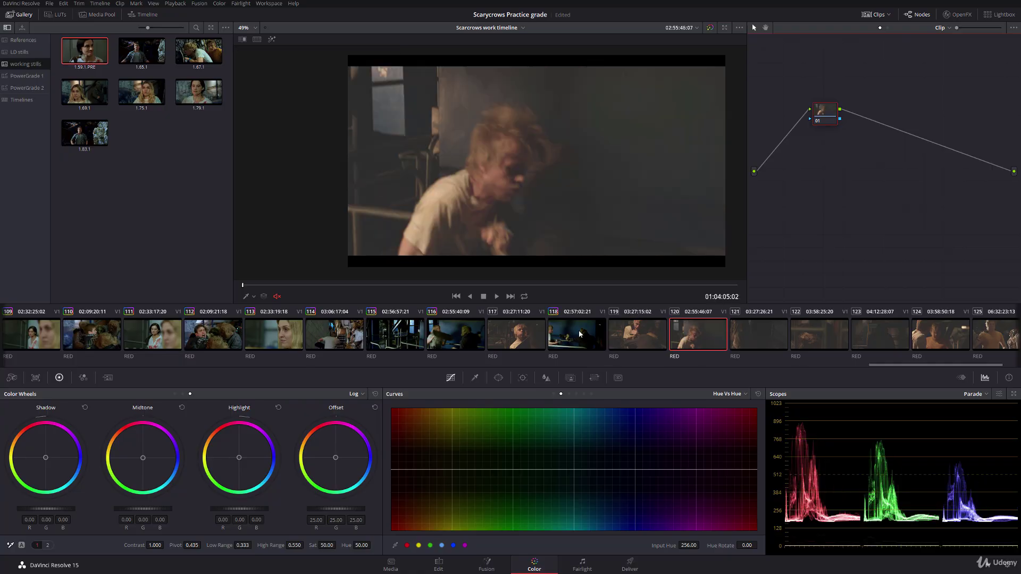
key(Down)
Scrub through clips 122 and 123 and try clip 120's grade on clip 123
key(Down)
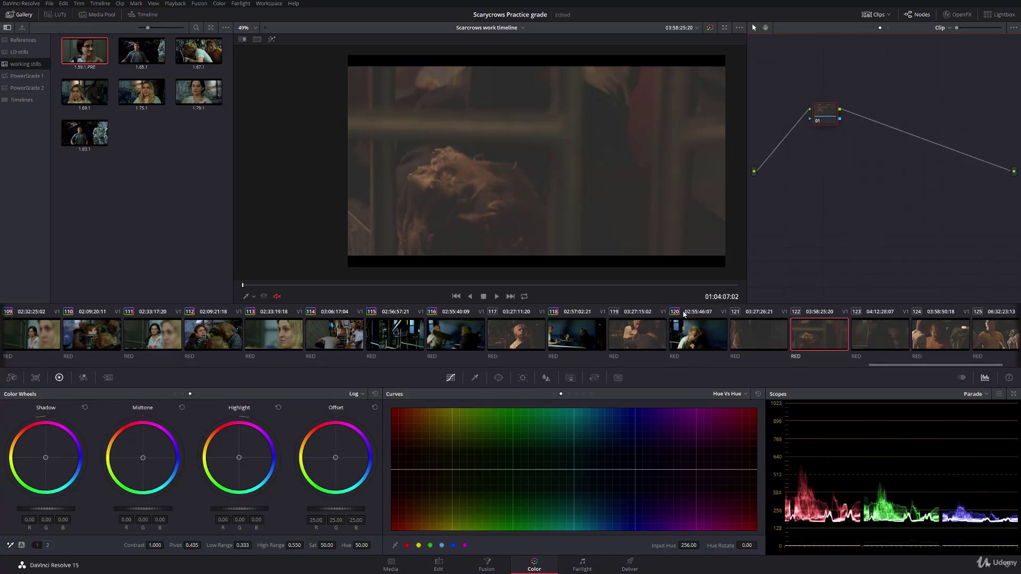
drag(384, 285, 886, 341)
click(882, 343)
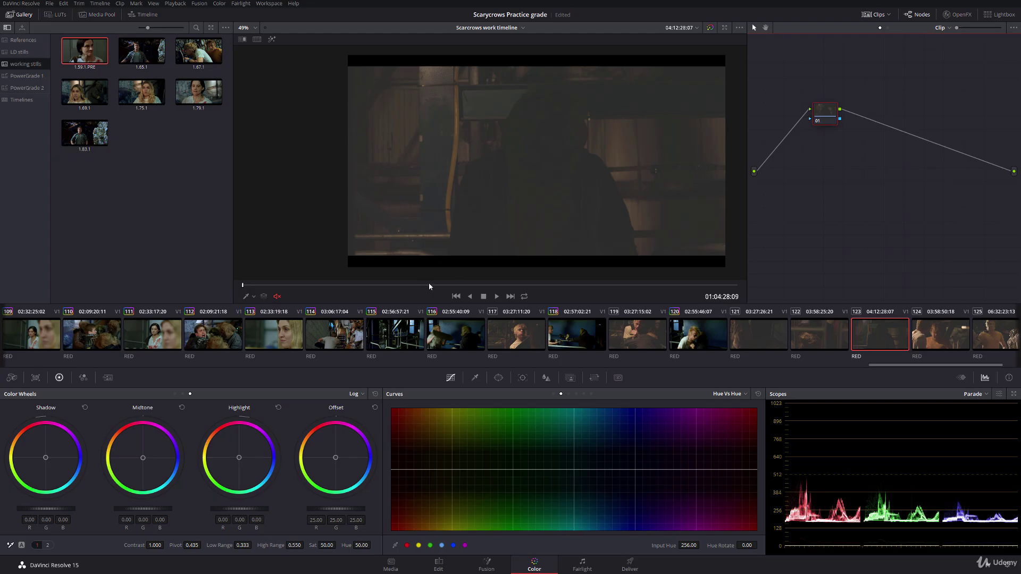
drag(429, 285, 717, 286)
middle_click(694, 336)
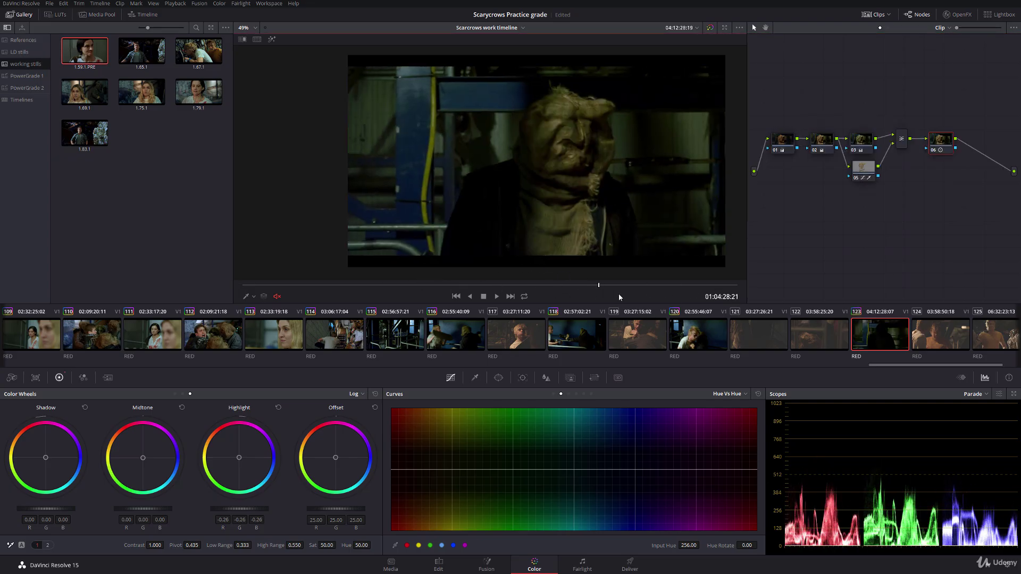
right_click(872, 275)
click(873, 275)
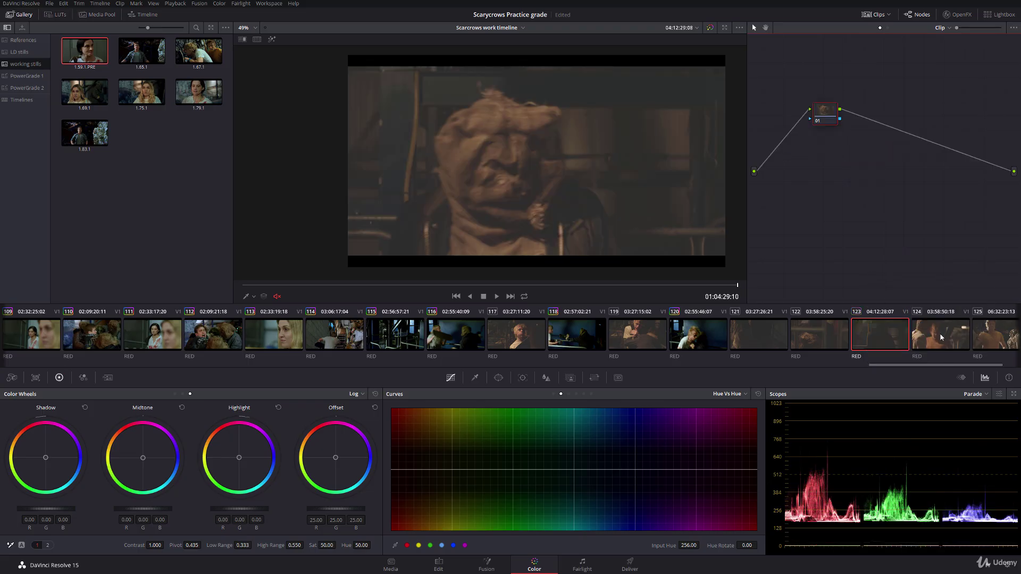
Go to the last frame of clip 124 and apply the grade from gallery still 1.79.1 to it
key(Down)
key(End)
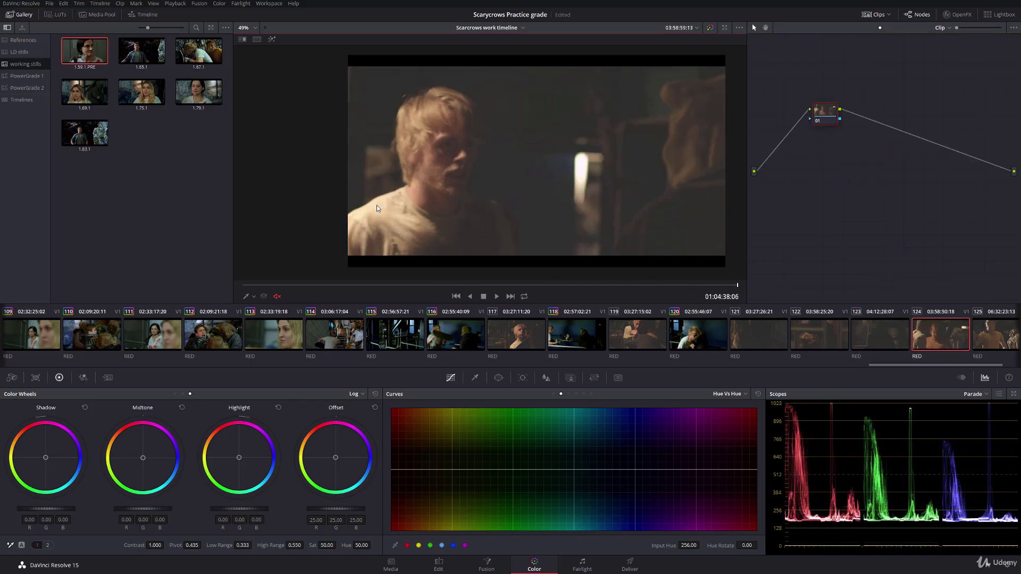
mouse_move(202, 99)
double_click(191, 90)
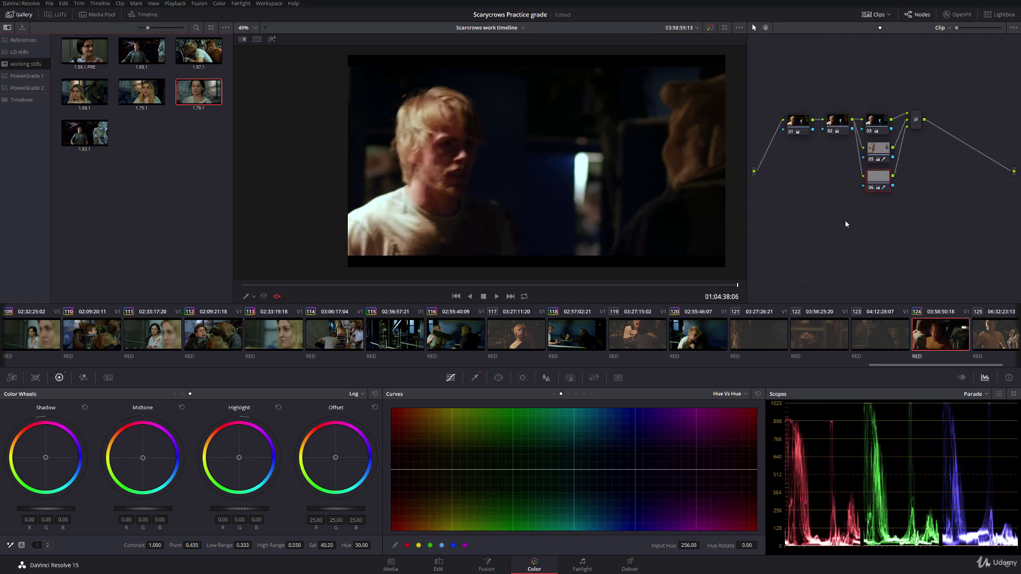
Append serial node 07 after clip 124's mixer and set its primary gamma to 0.04 and gain to 0.90
click(829, 123)
click(920, 123)
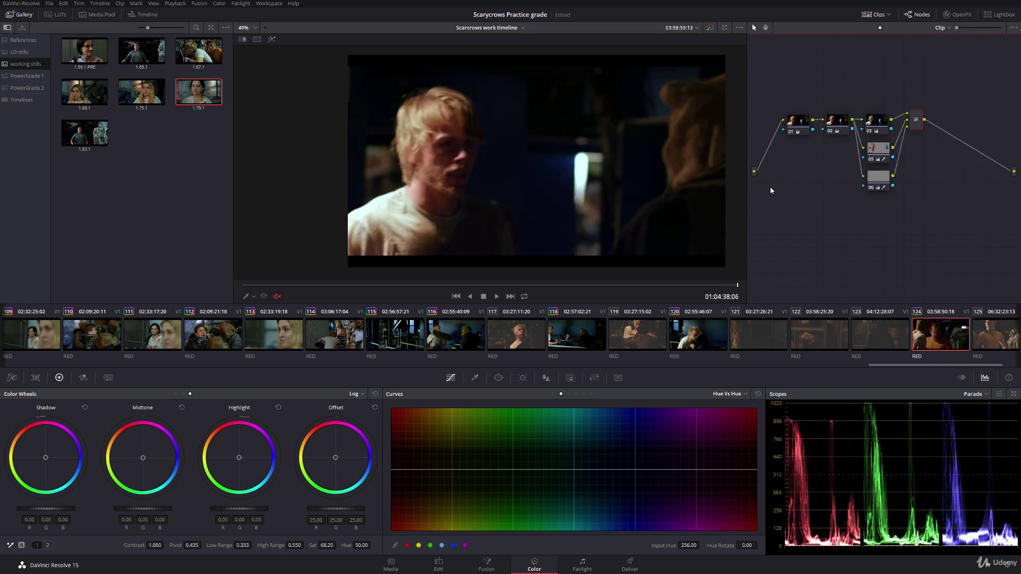
key(alt+s)
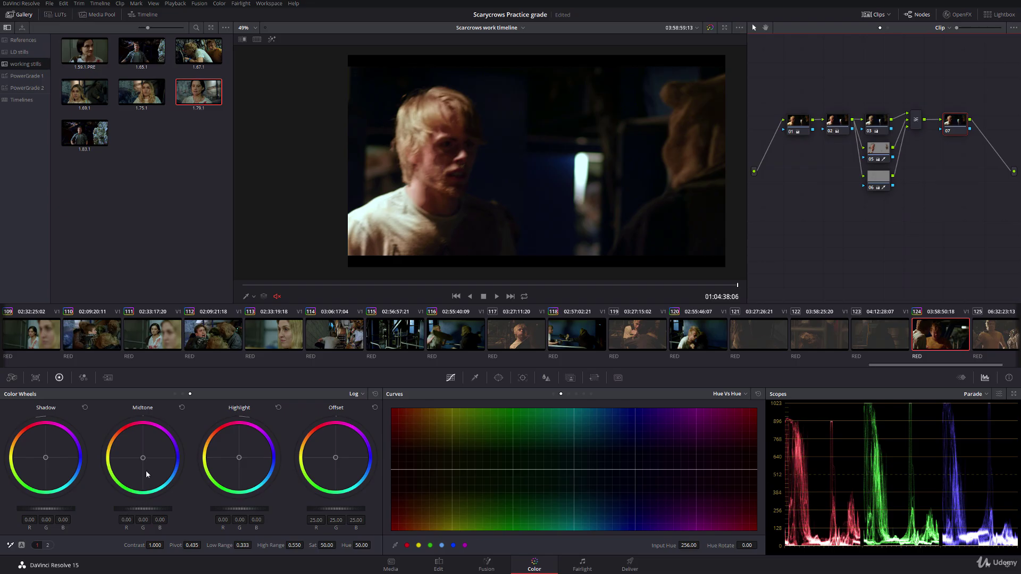
click(176, 394)
drag(142, 512, 187, 504)
drag(257, 508, 218, 510)
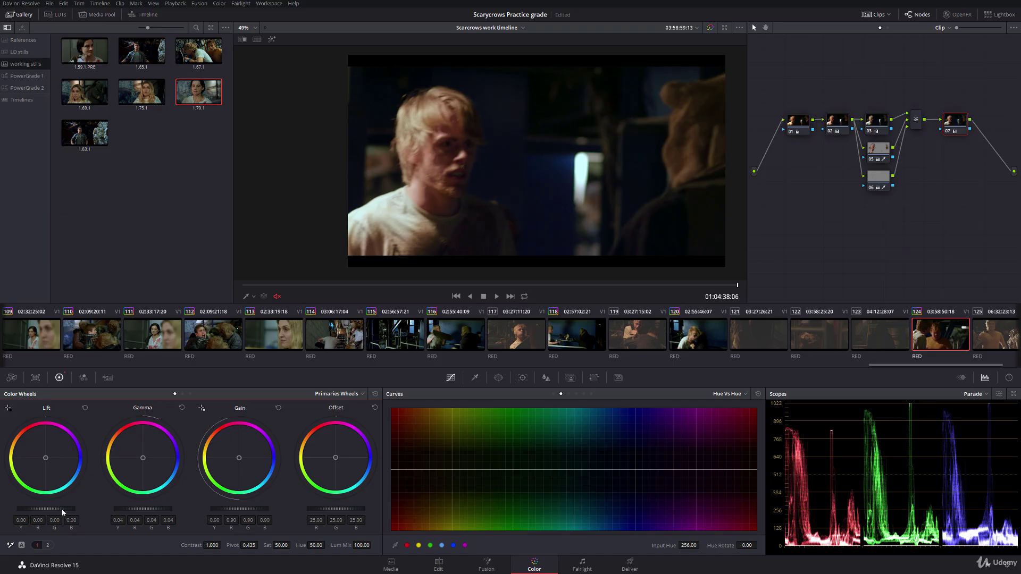
Copy clip 124's grade to clips 123 and 117
click(868, 336)
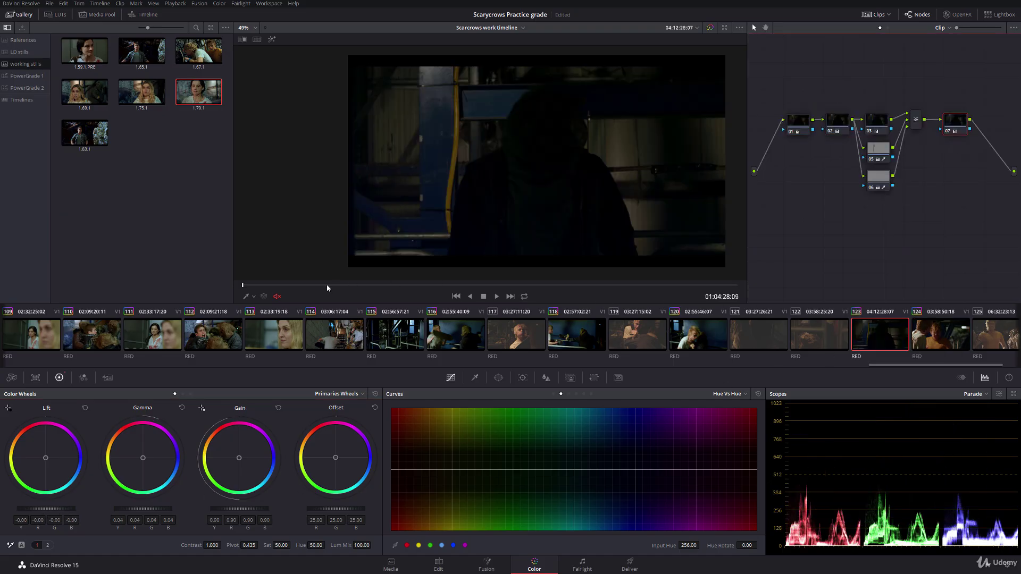
drag(326, 288, 850, 291)
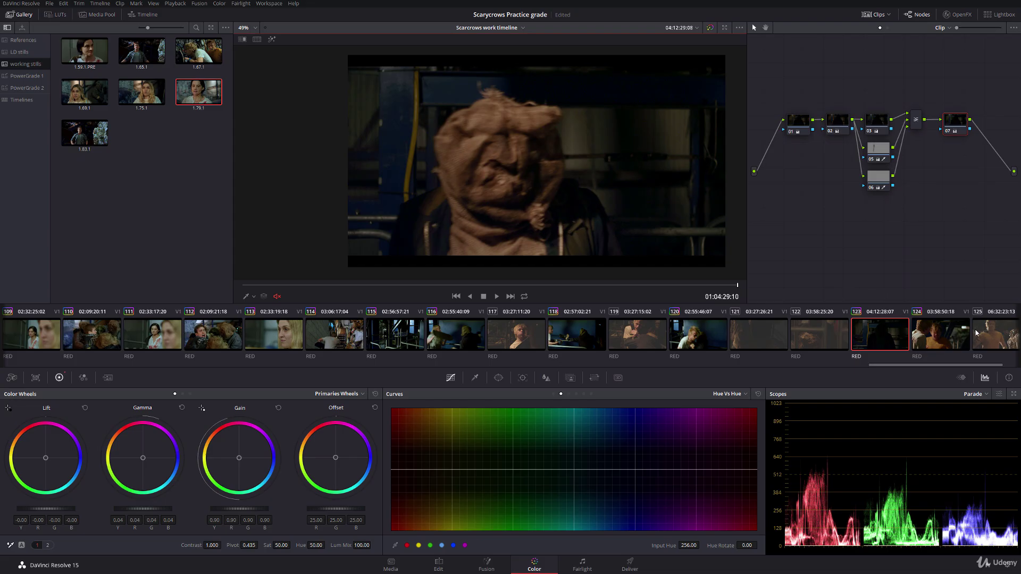
click(823, 337)
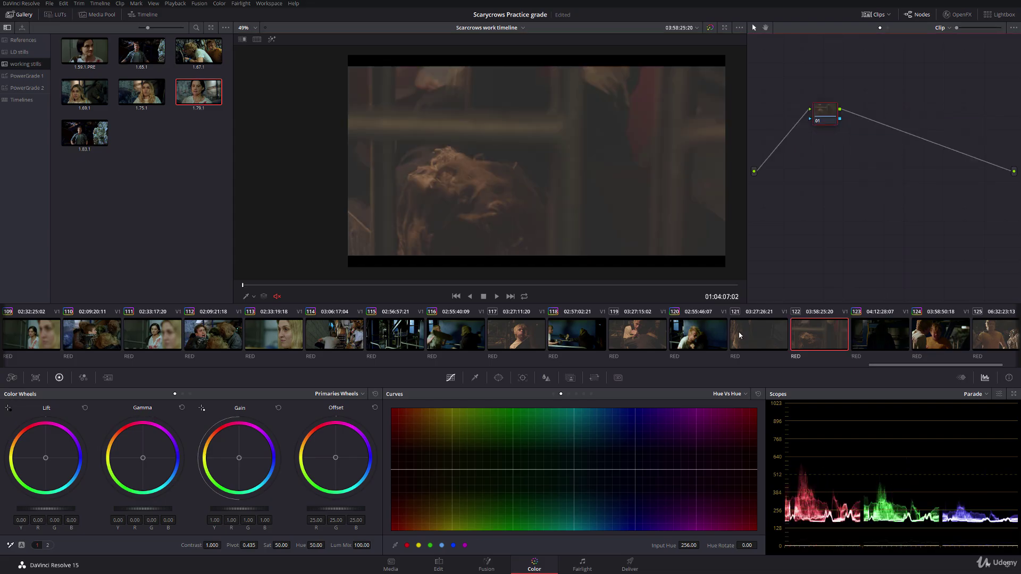
click(506, 336)
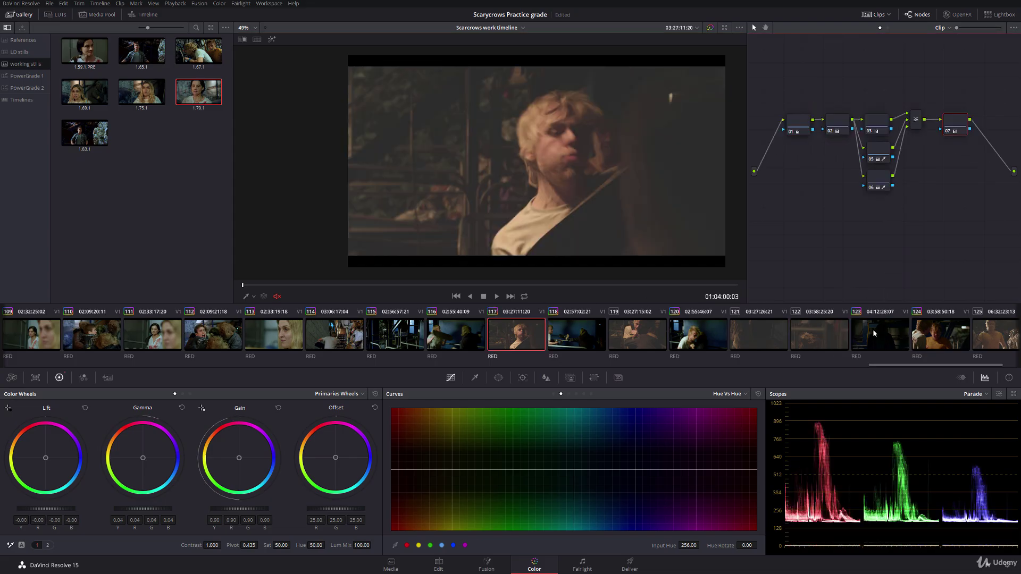
key(shift+Up)
click(505, 335)
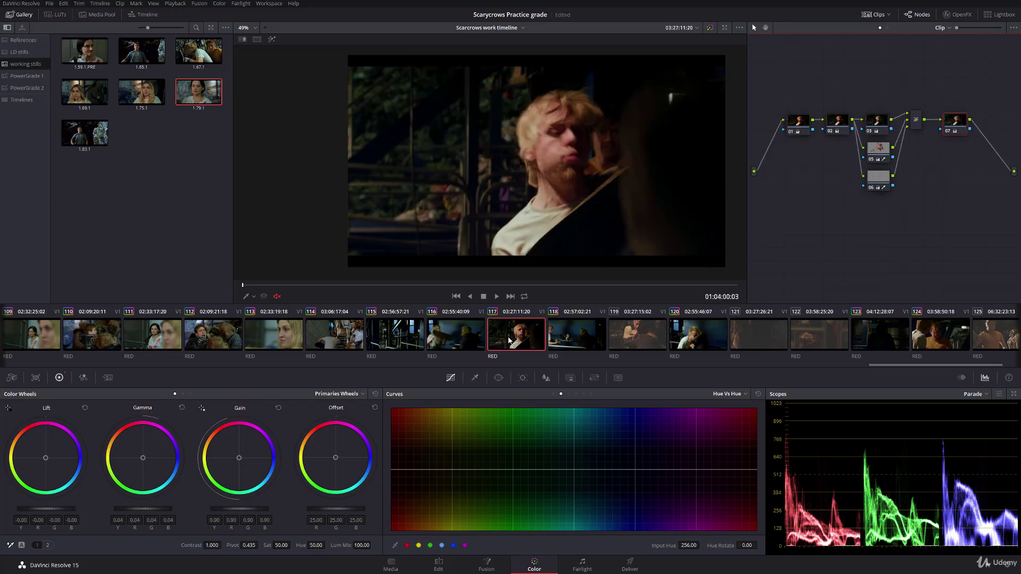
Copy the seven-node grade to clips 119 and 121 and scrub through both shots
key(shift+Down)
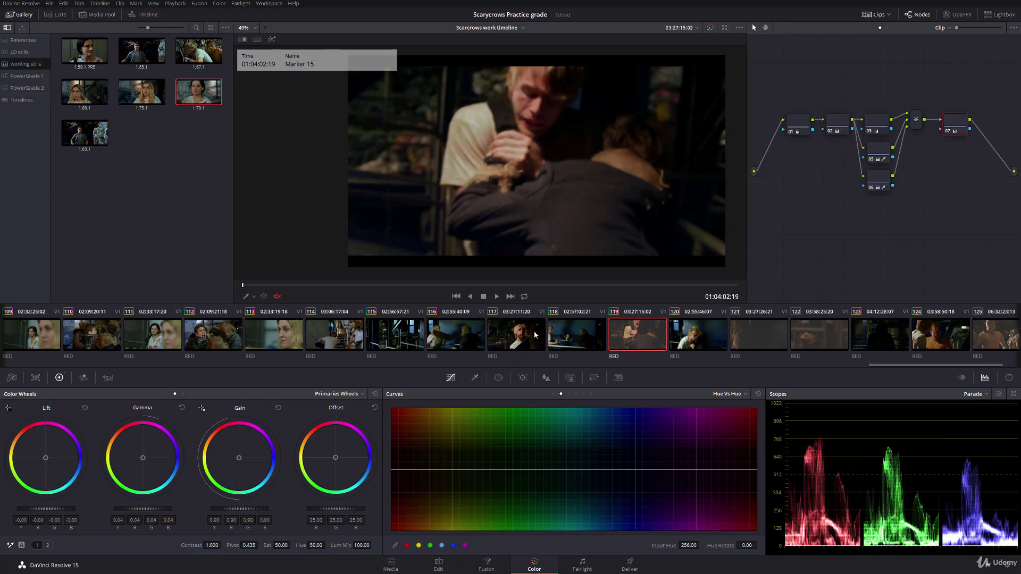
drag(343, 286, 738, 287)
click(740, 341)
middle_click(640, 338)
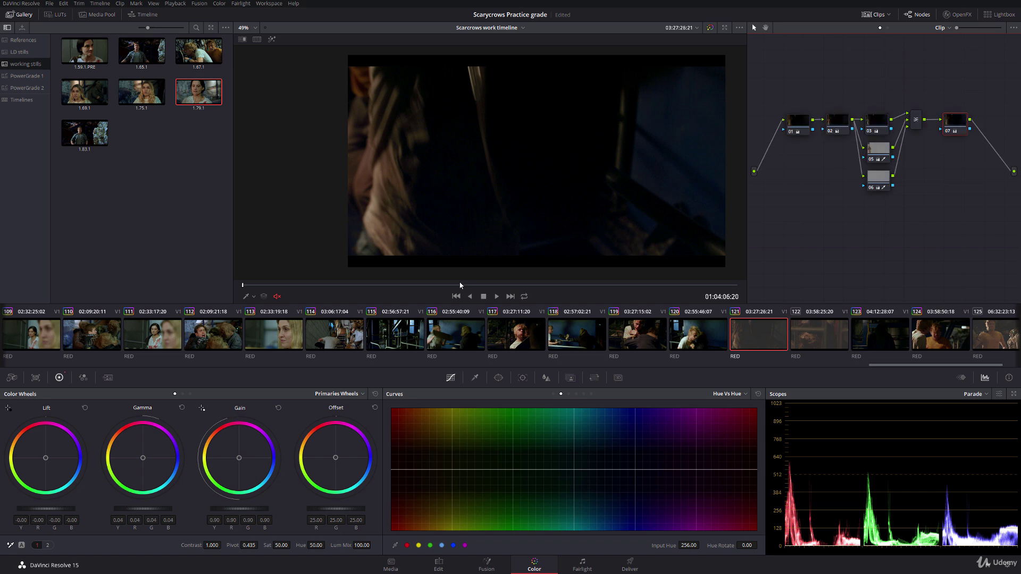
drag(478, 286, 739, 292)
Apply the same grade to clip 122 and set node 07's gamma to 0.03 at the clip's last frame
key(Down)
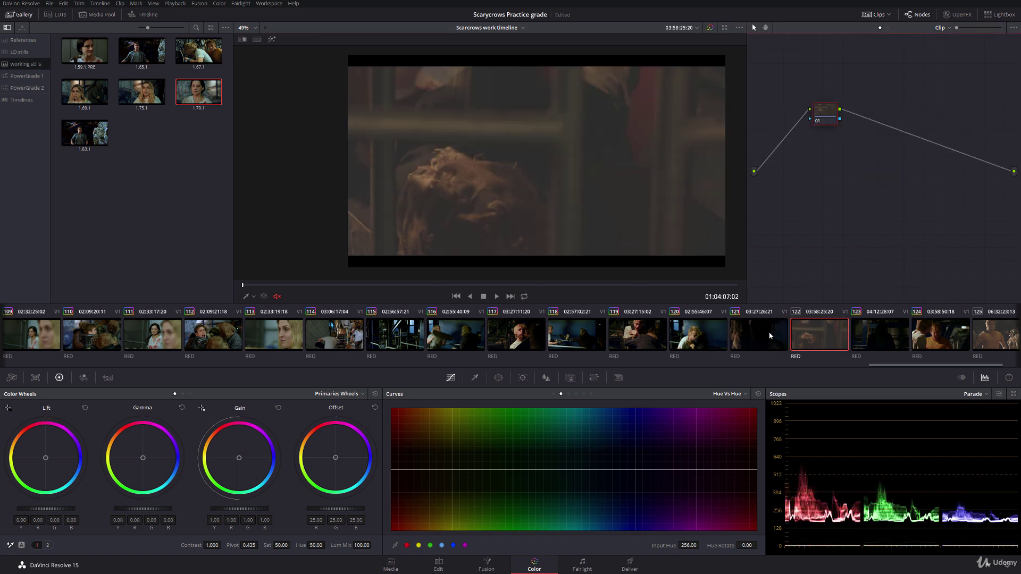
drag(411, 292, 739, 295)
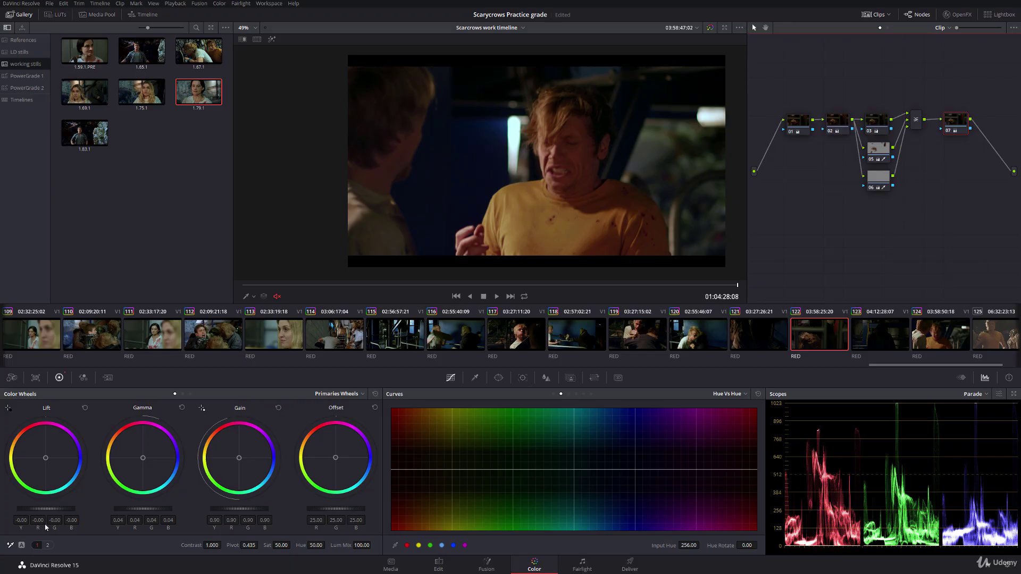
mouse_move(142, 511)
mouse_down()
mouse_move(133, 511)
mouse_move(141, 512)
mouse_up()
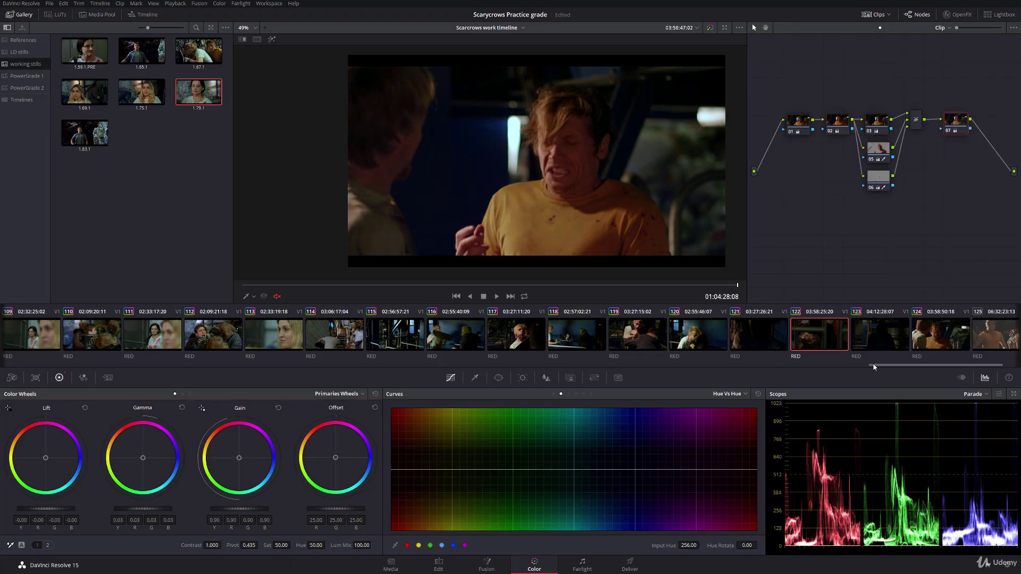
Go back to the earlier part of the timeline and compare the grades of clips 74, 75 and 76
drag(873, 367, 945, 364)
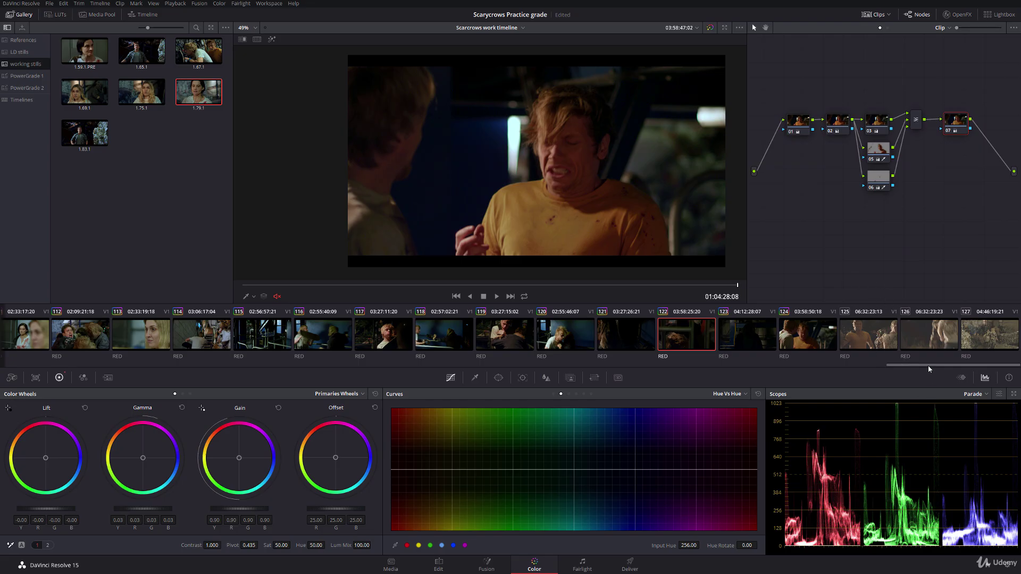
drag(929, 368, 371, 341)
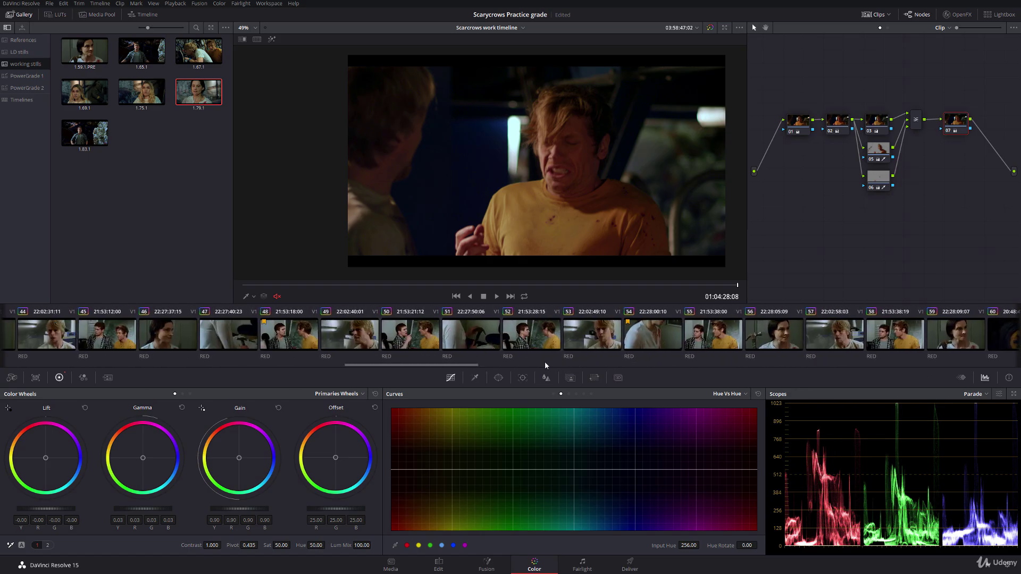
drag(473, 367, 647, 367)
click(548, 335)
click(649, 336)
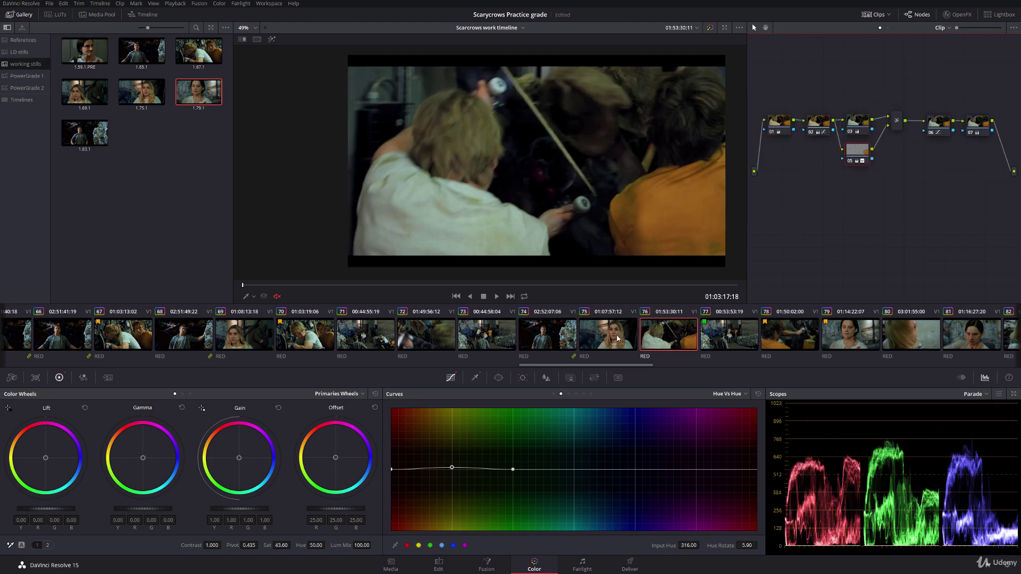
click(606, 335)
click(548, 335)
click(587, 336)
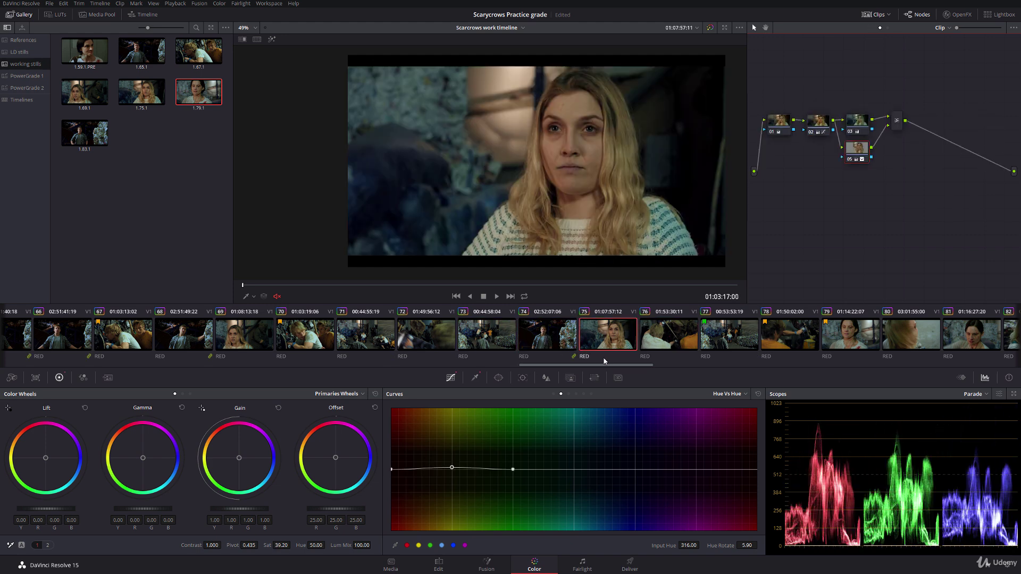
Review the shots from clip 77 to clip 80, and examine clip 89
click(728, 335)
click(790, 335)
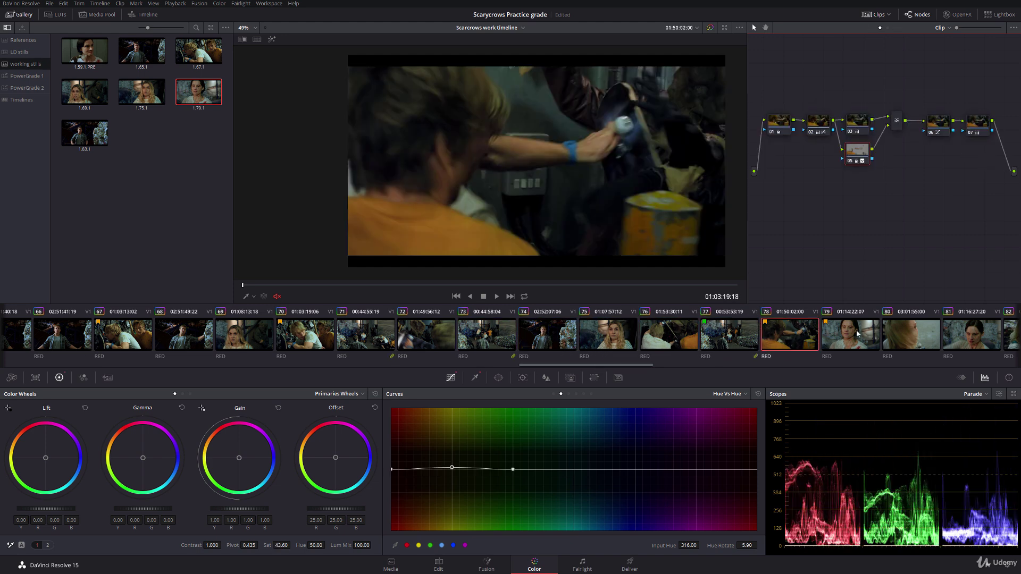
click(851, 335)
click(892, 334)
drag(645, 366, 736, 365)
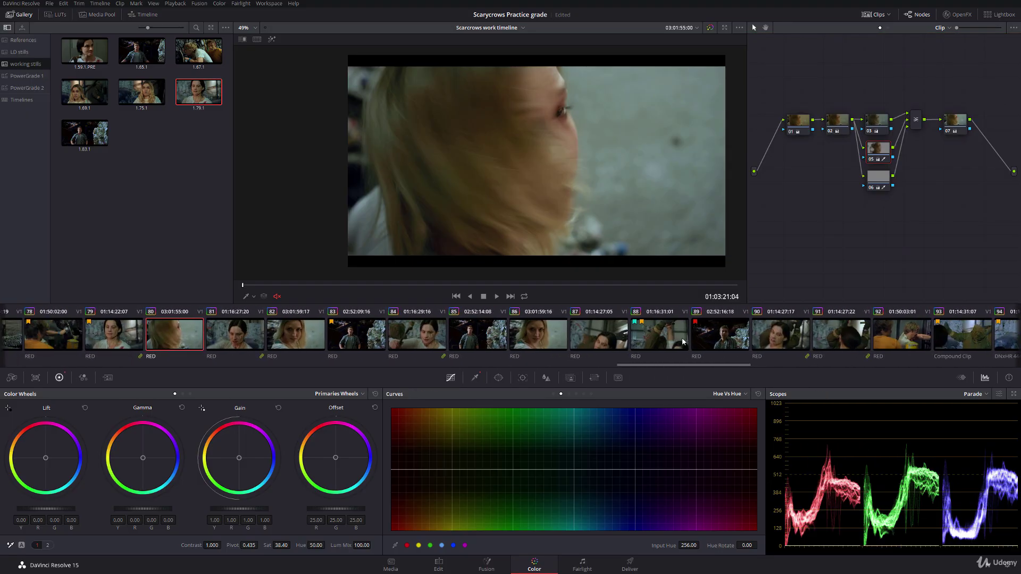
click(723, 337)
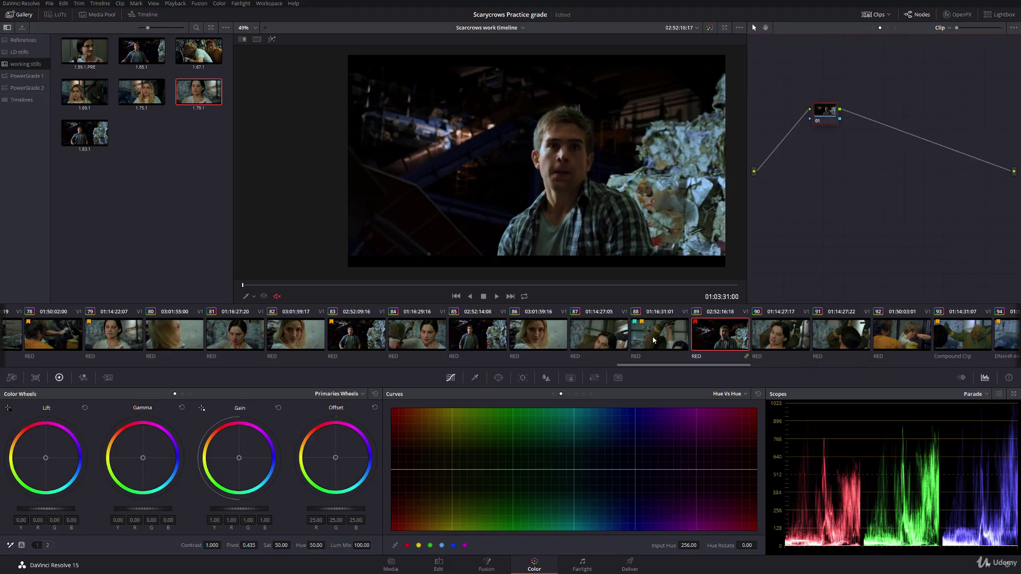
Examine clip 88, and compare the grades of clips 115 to 119 near the end of the timeline
click(648, 336)
scroll(330, 348, up, 15)
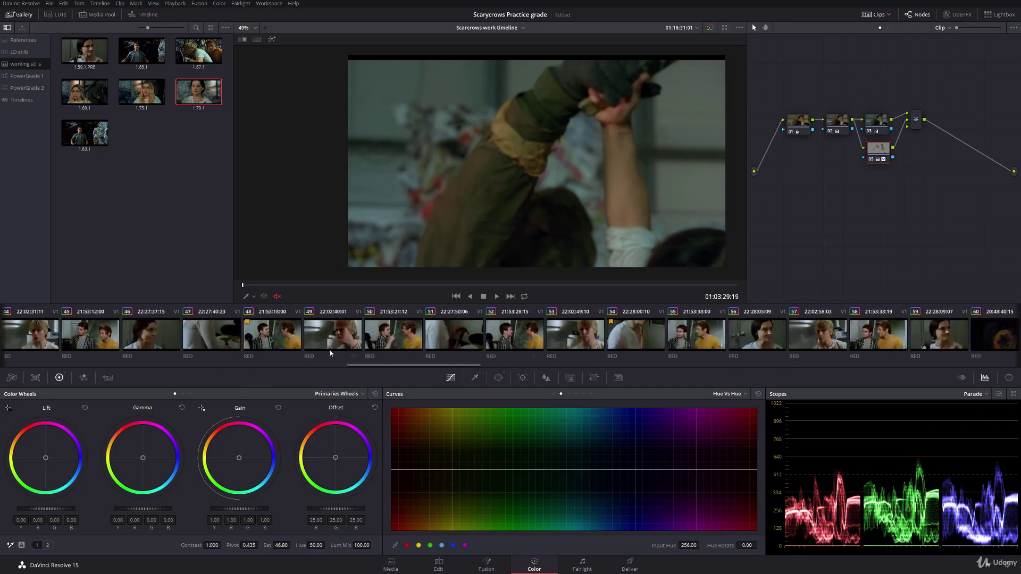
scroll(304, 344, down, 20)
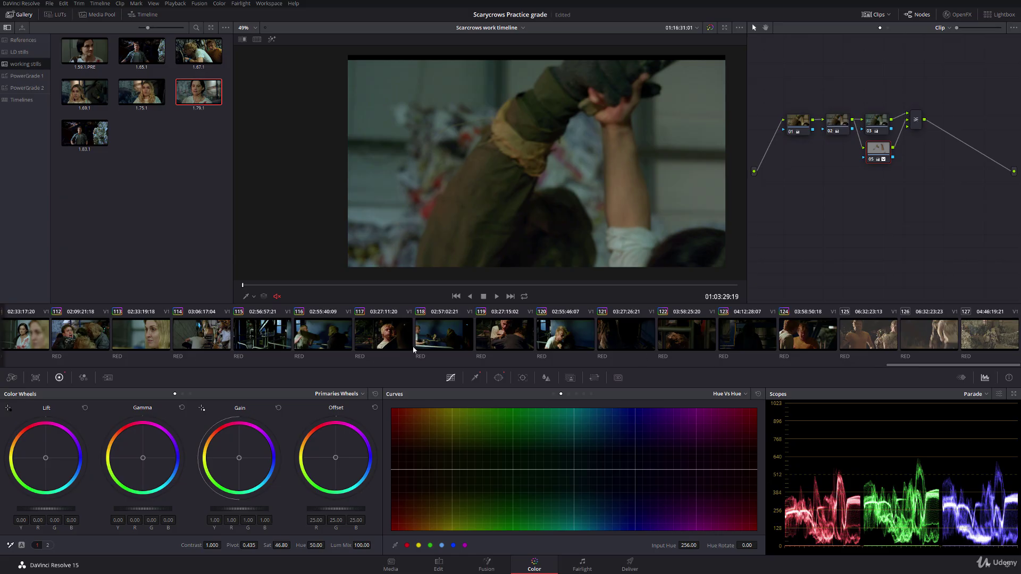
click(263, 335)
click(323, 335)
click(384, 335)
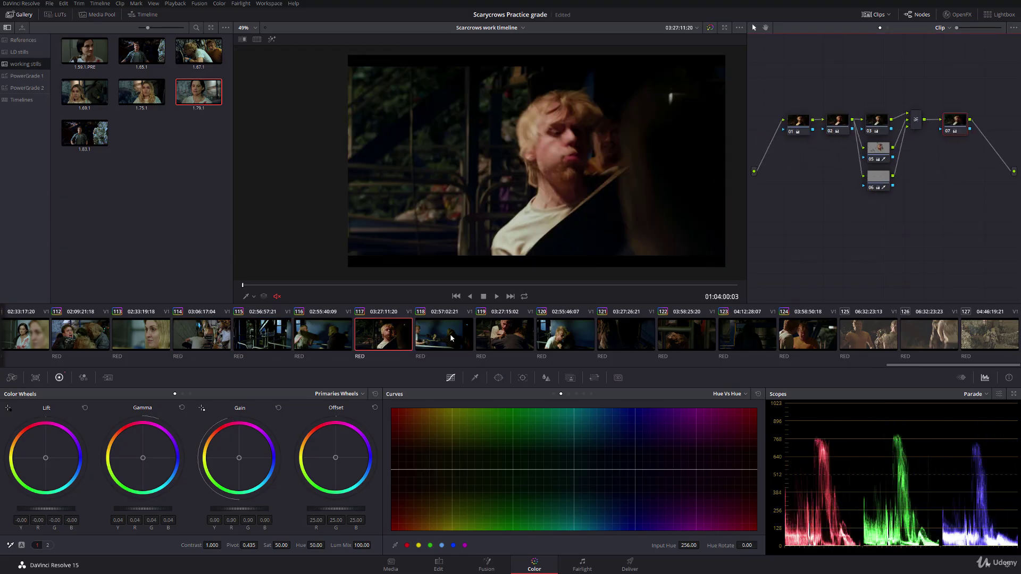
click(452, 339)
click(523, 337)
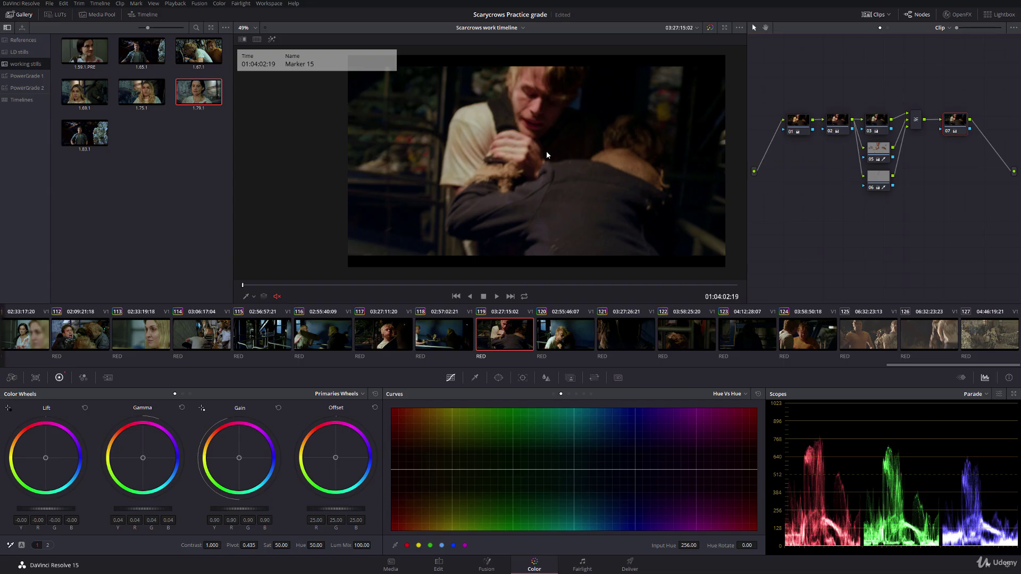
Apply the grade of gallery still 1.79.1 to clips 125 and 126 and scrub through both shots
click(875, 334)
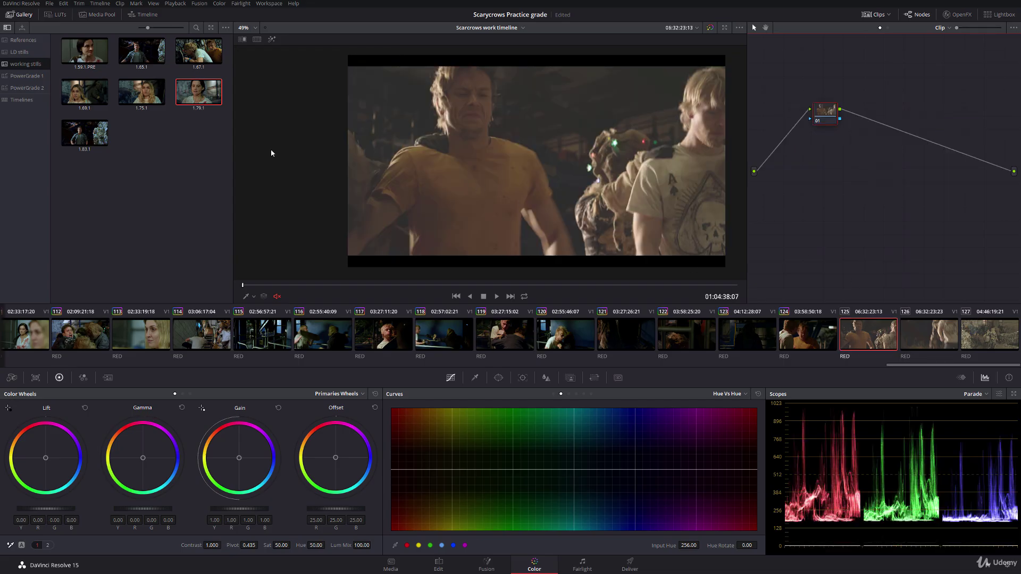
double_click(206, 97)
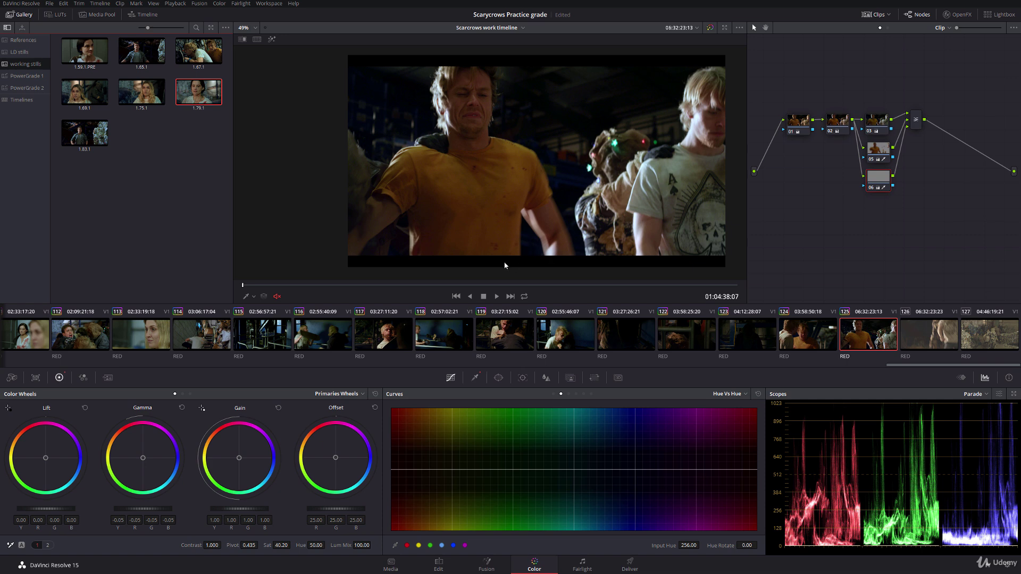
drag(379, 287, 754, 284)
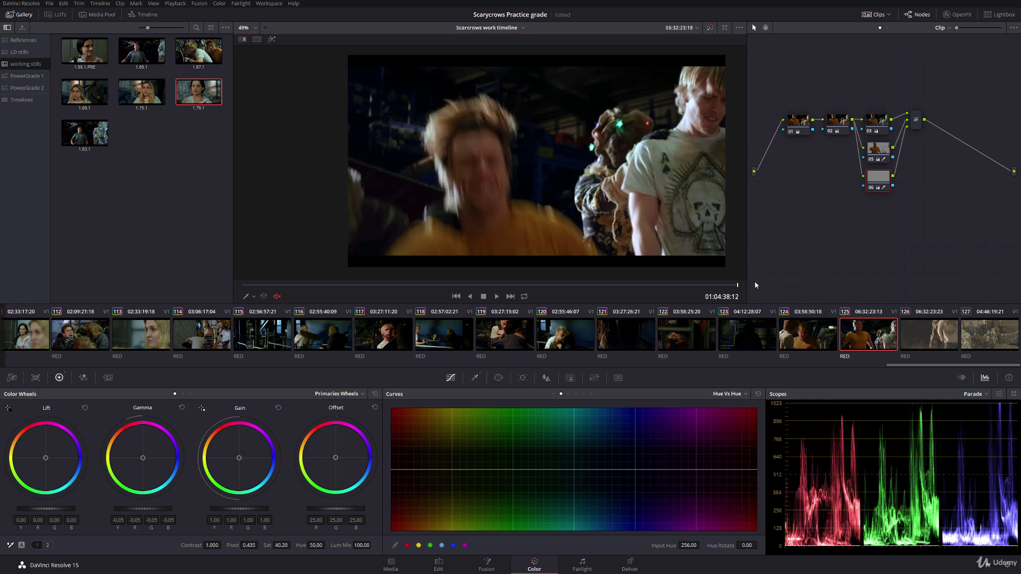
key(Down)
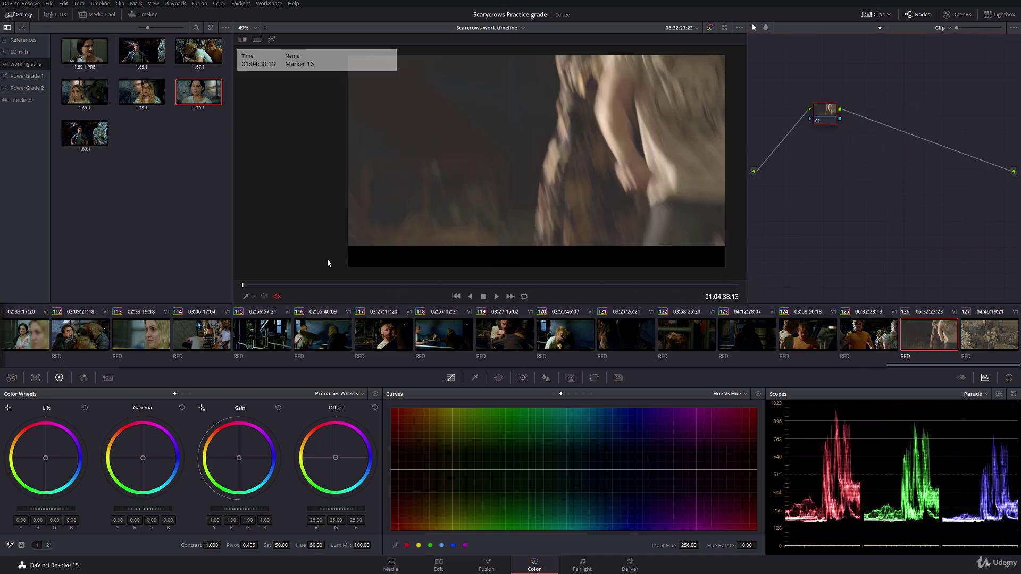
drag(327, 285, 709, 285)
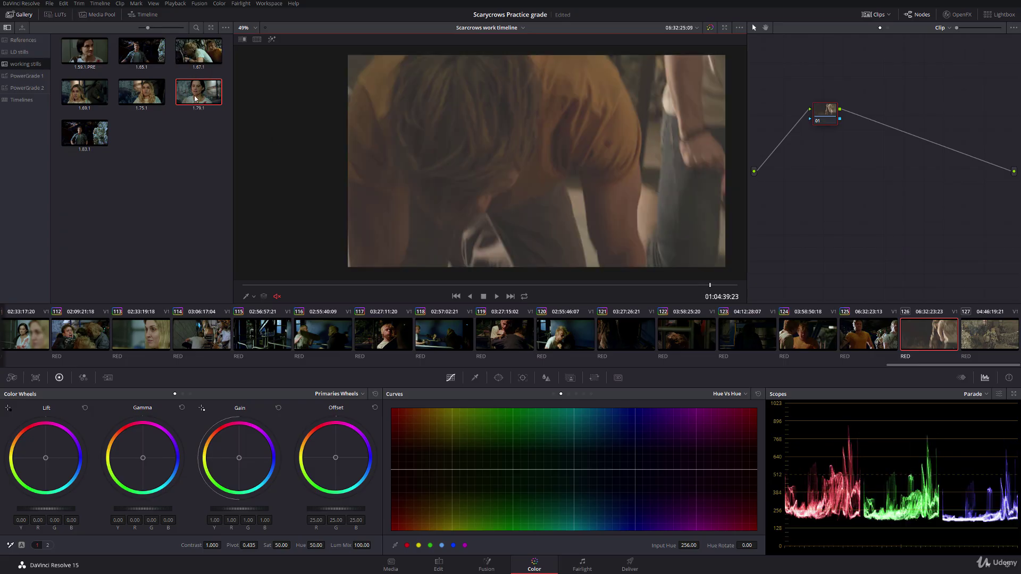
middle_click(203, 97)
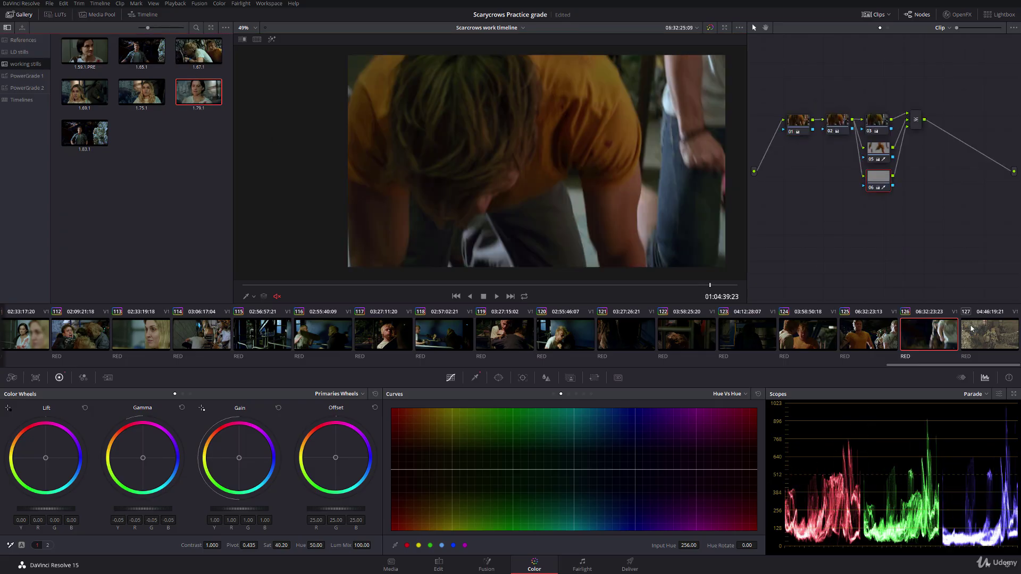
Assign clip 127 to the Scarycrow crowd W group and play the shot through
click(991, 335)
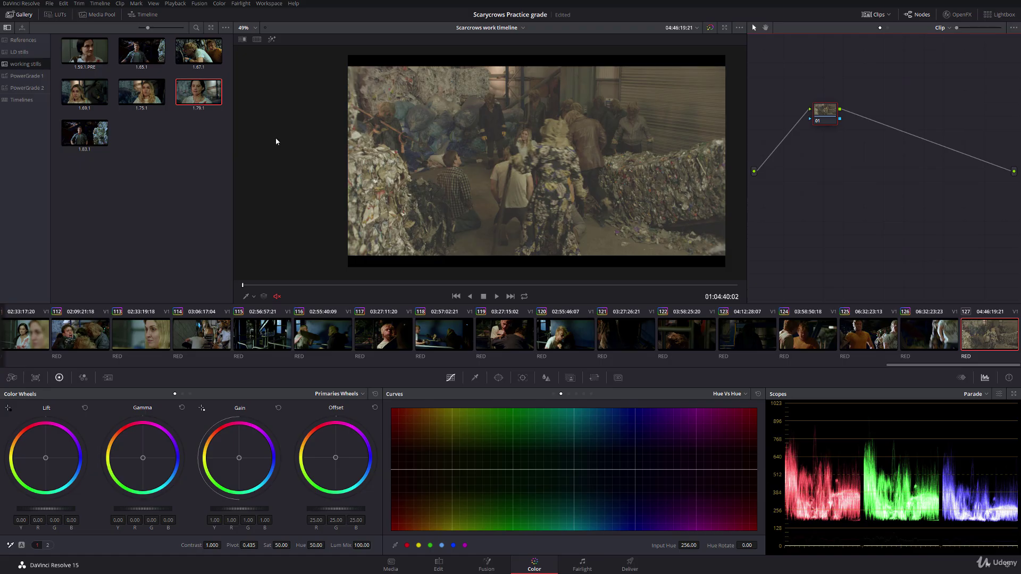
right_click(1009, 338)
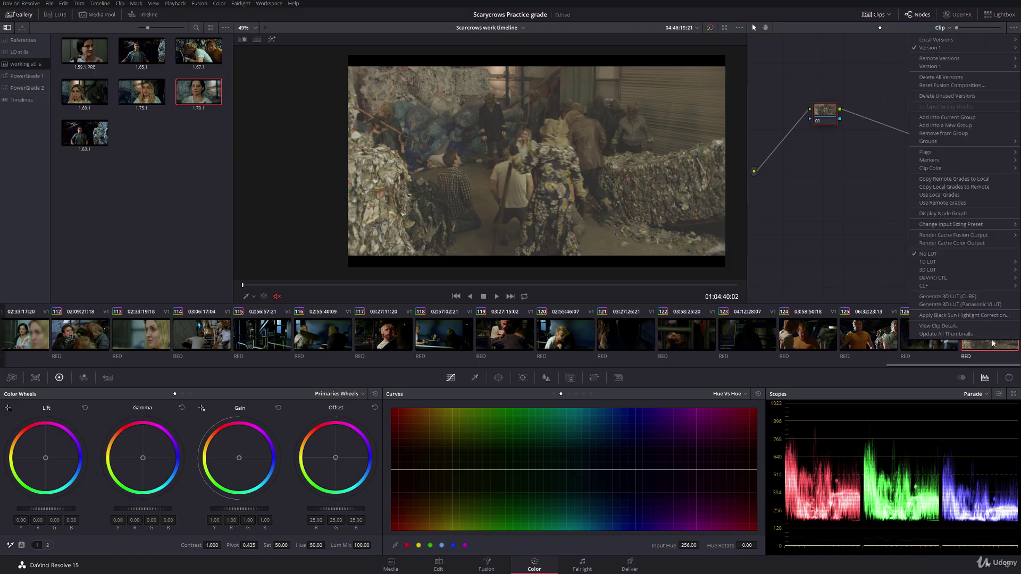
mouse_move(947, 142)
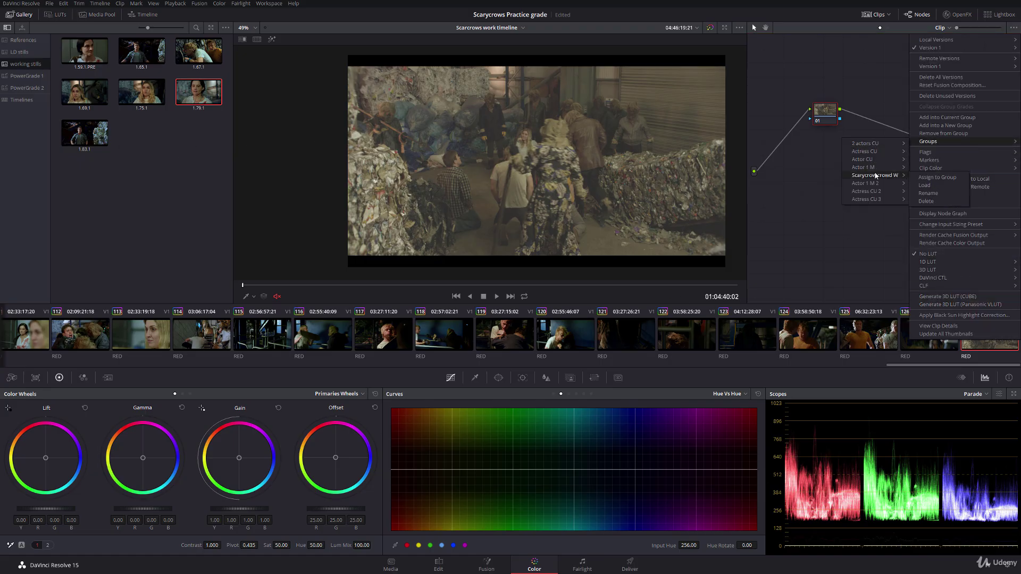
click(935, 181)
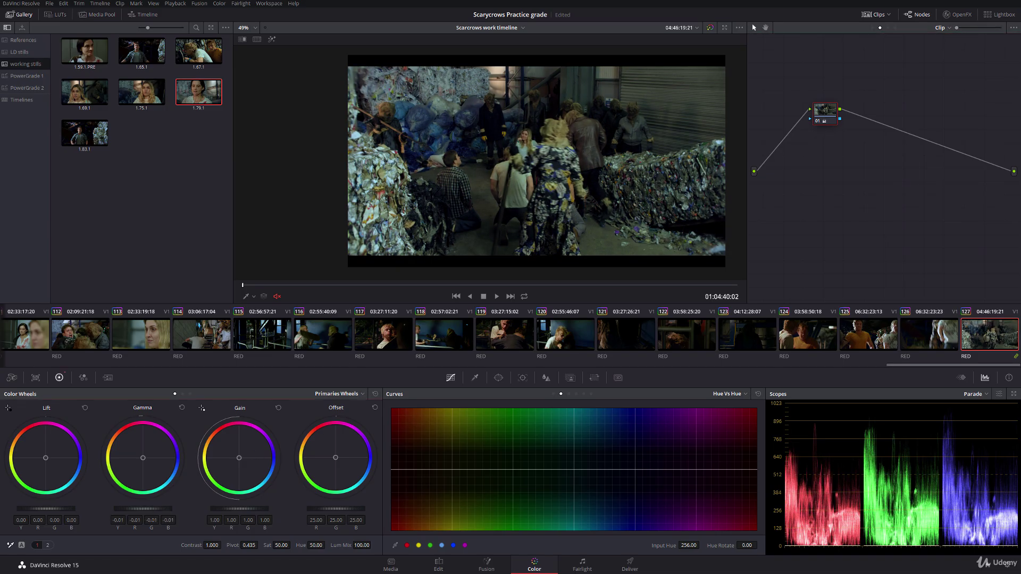
key(space)
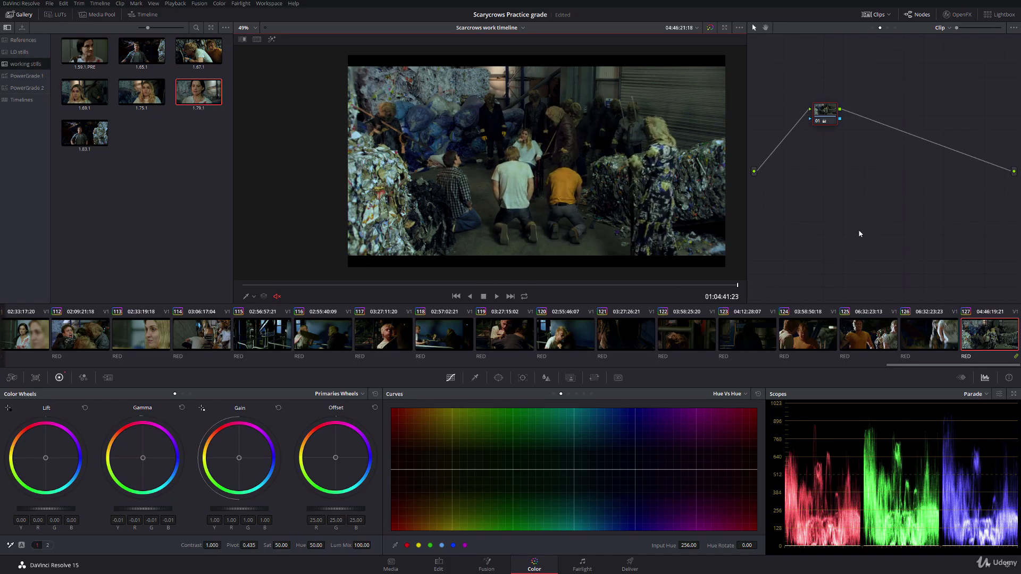
Go back to clip 40, view its group pre-clip node graph and look over the start of the timeline
drag(919, 366, 274, 343)
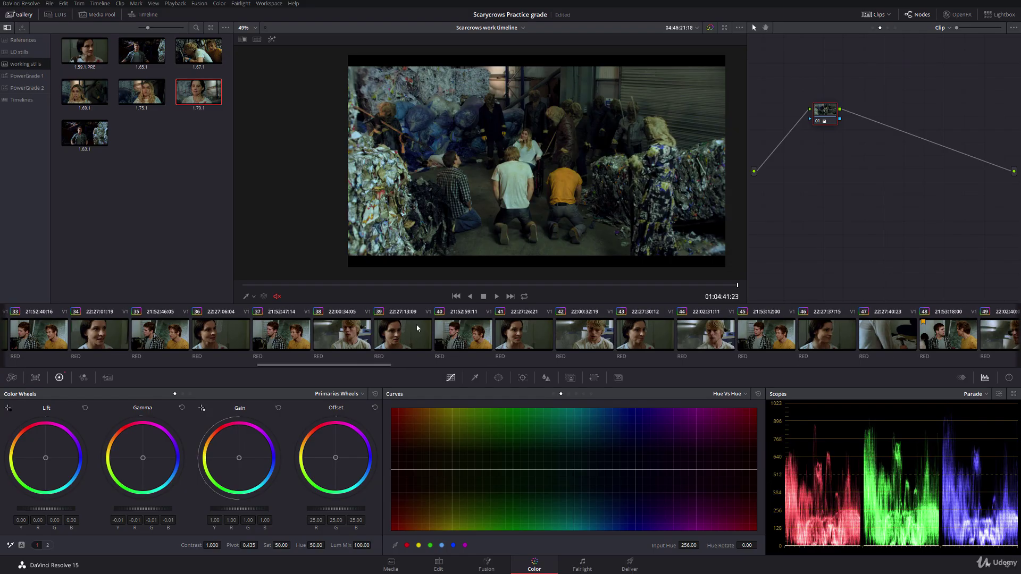
click(469, 334)
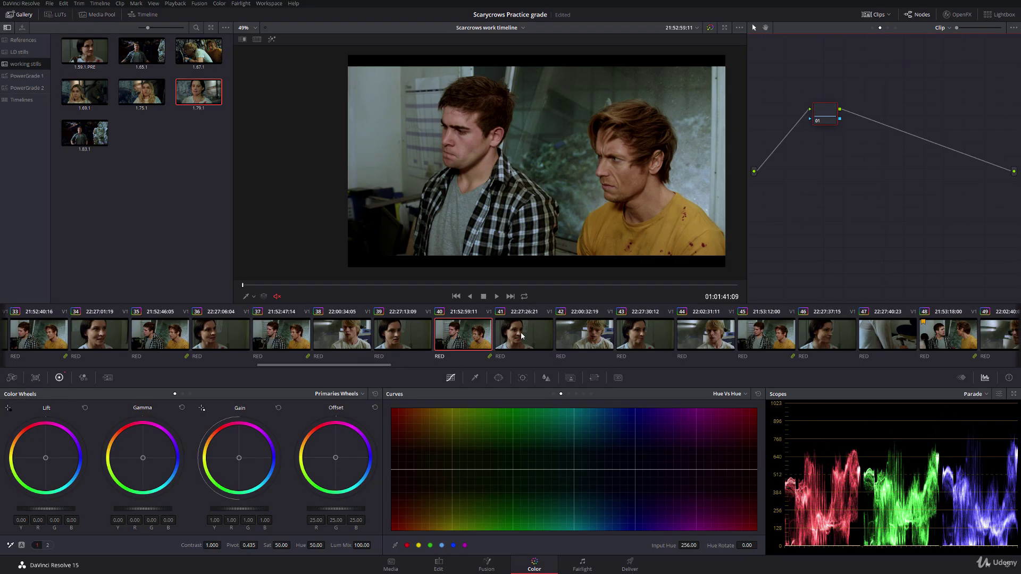
click(872, 29)
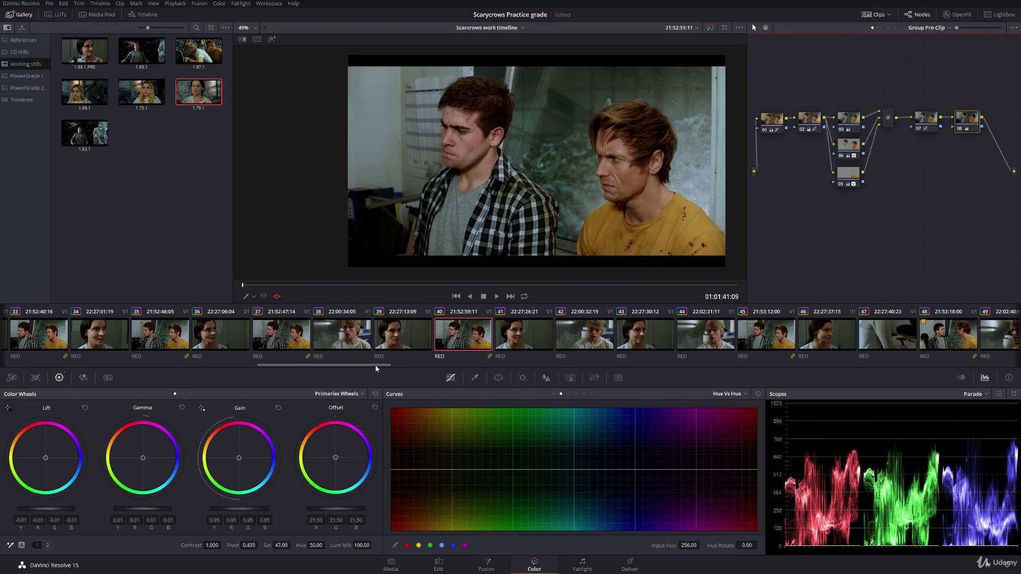
drag(376, 368, 40, 345)
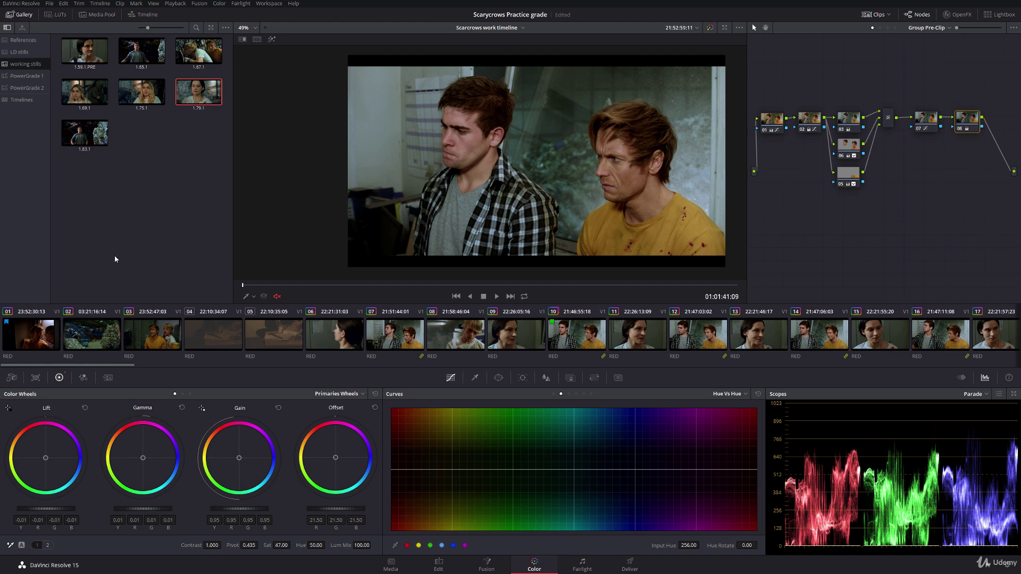
Compare the grades of clips 65, 68, 69, 74 and 83, checking clips 74 and 85 through to their last frames
drag(120, 364, 684, 339)
click(432, 340)
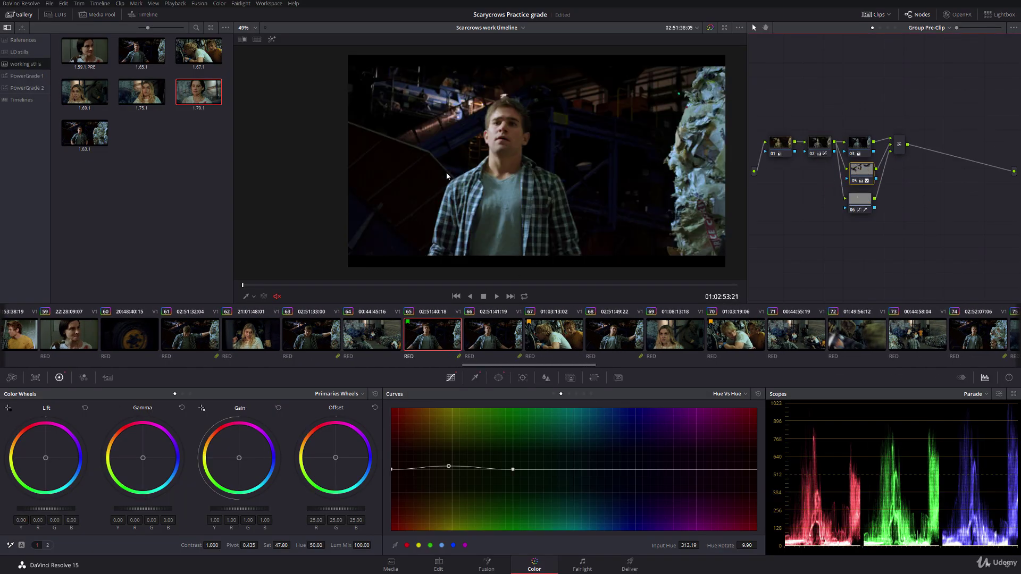
click(622, 331)
drag(589, 365, 601, 366)
click(581, 335)
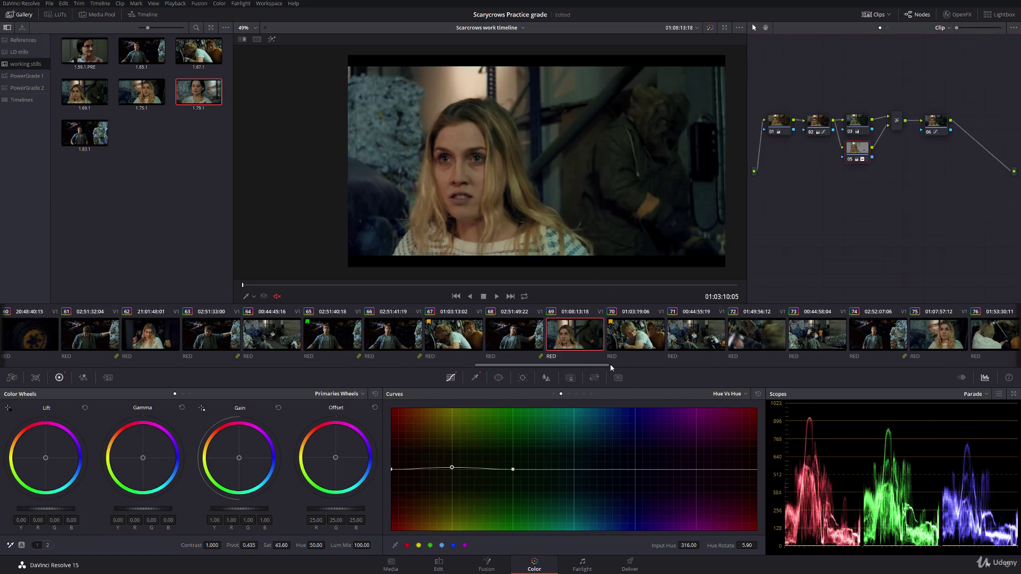
drag(610, 366, 640, 367)
click(641, 337)
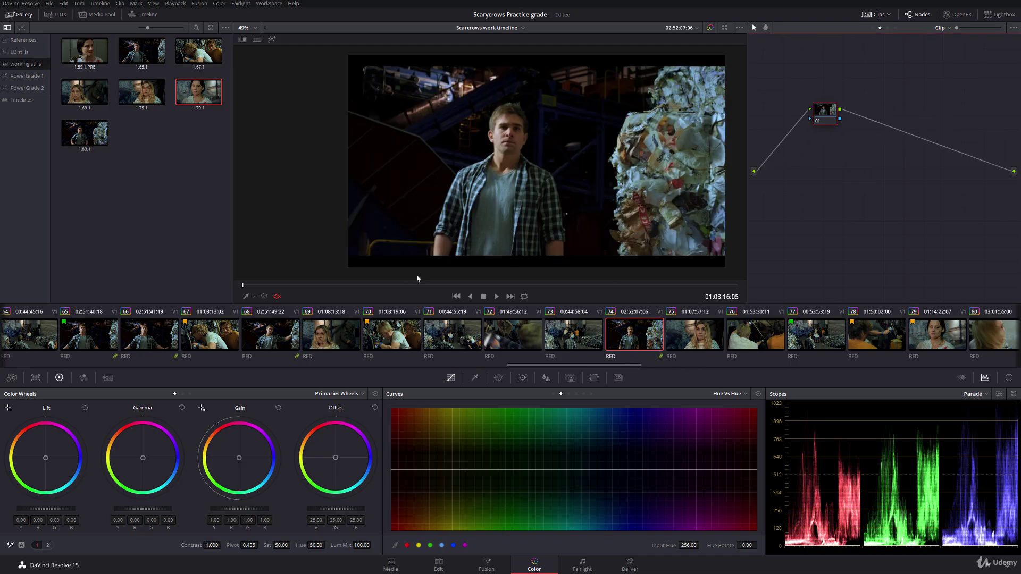
drag(416, 282, 737, 282)
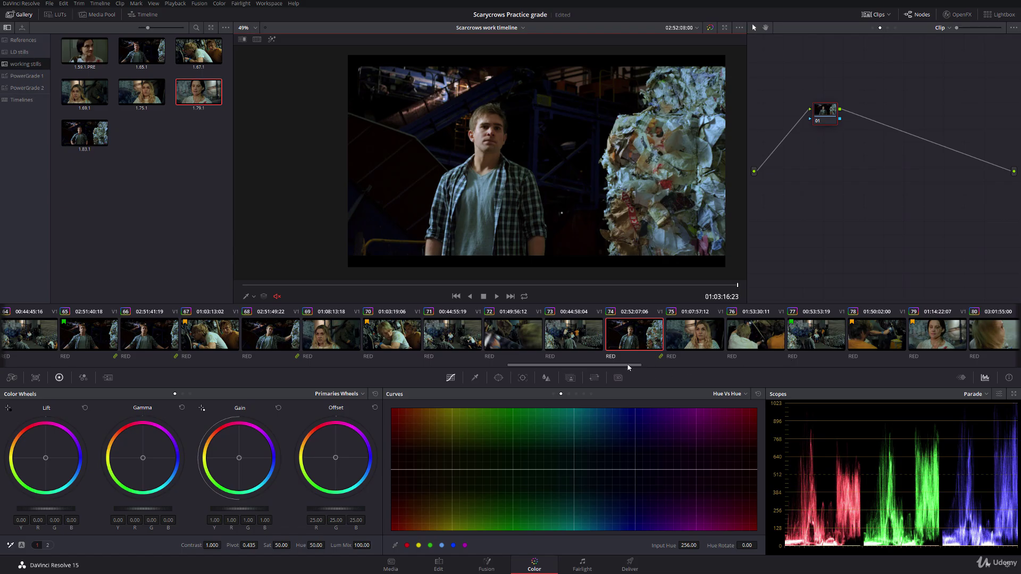
drag(630, 366, 682, 366)
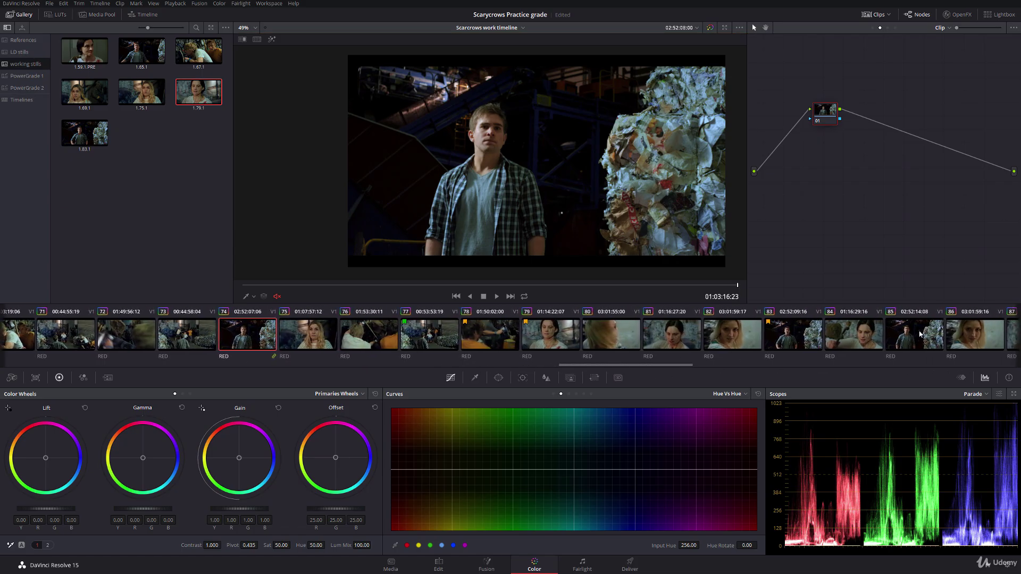
click(920, 331)
key(space)
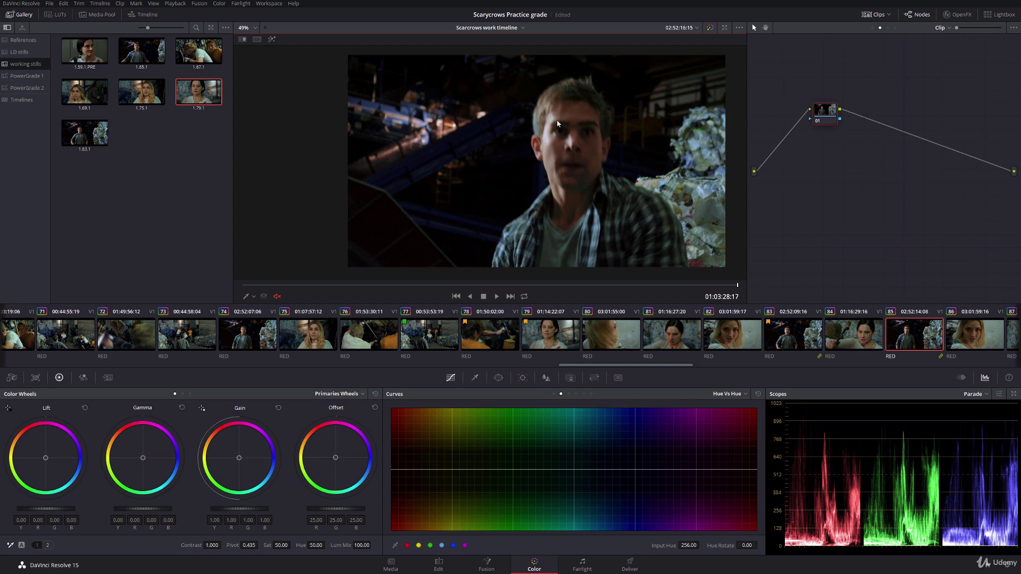
click(792, 334)
Return to the start of the timeline, scrub through clip 01 and examine clips 04 and 06
drag(693, 365, 113, 356)
click(241, 333)
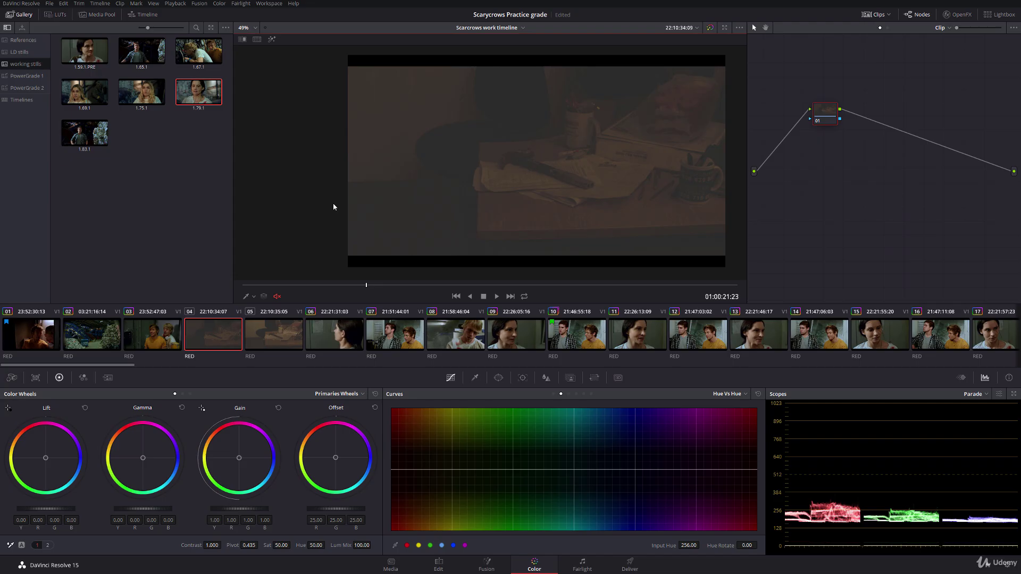
click(30, 341)
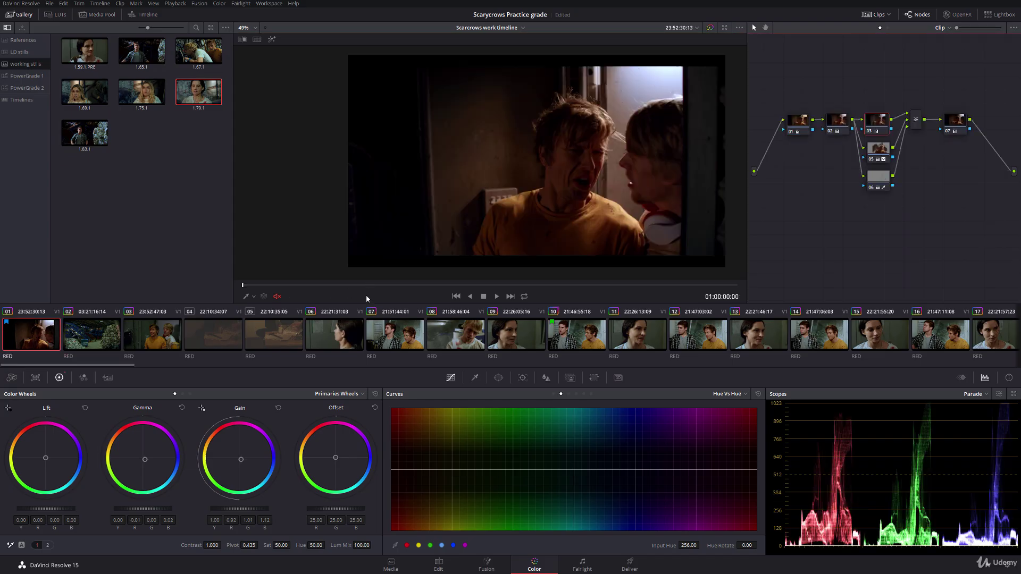
drag(636, 276, 760, 270)
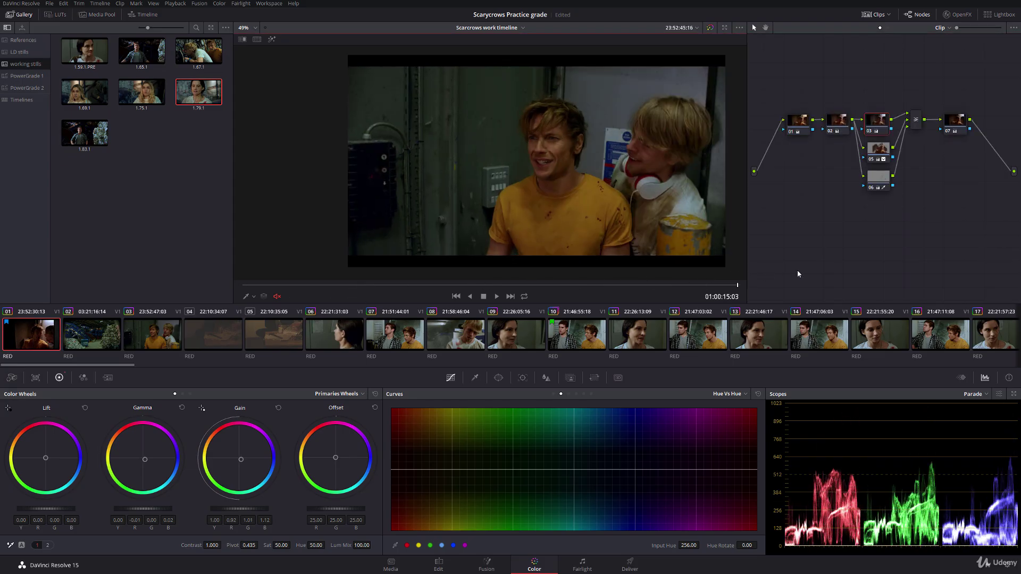
drag(677, 271, 725, 263)
click(210, 335)
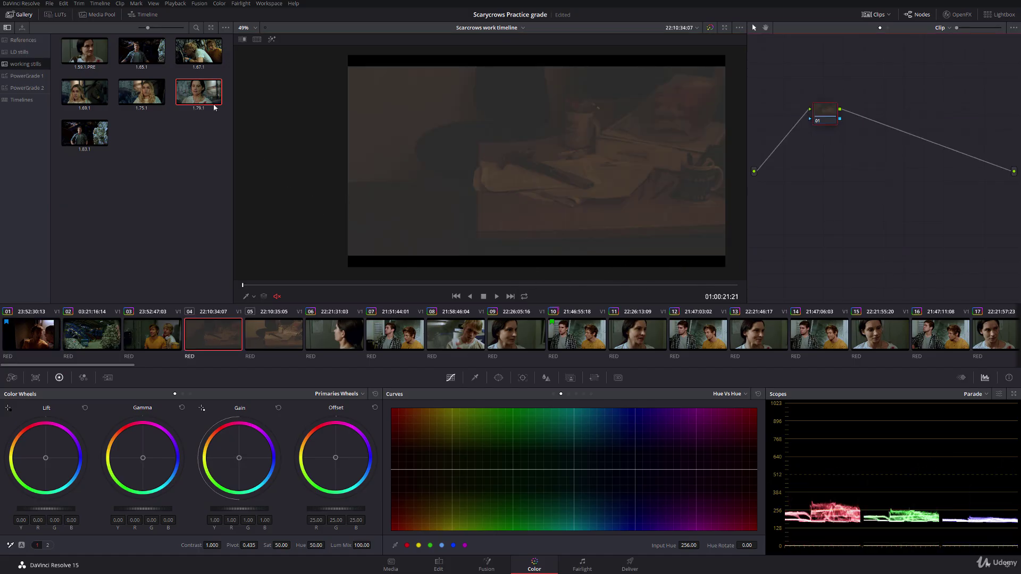
click(343, 338)
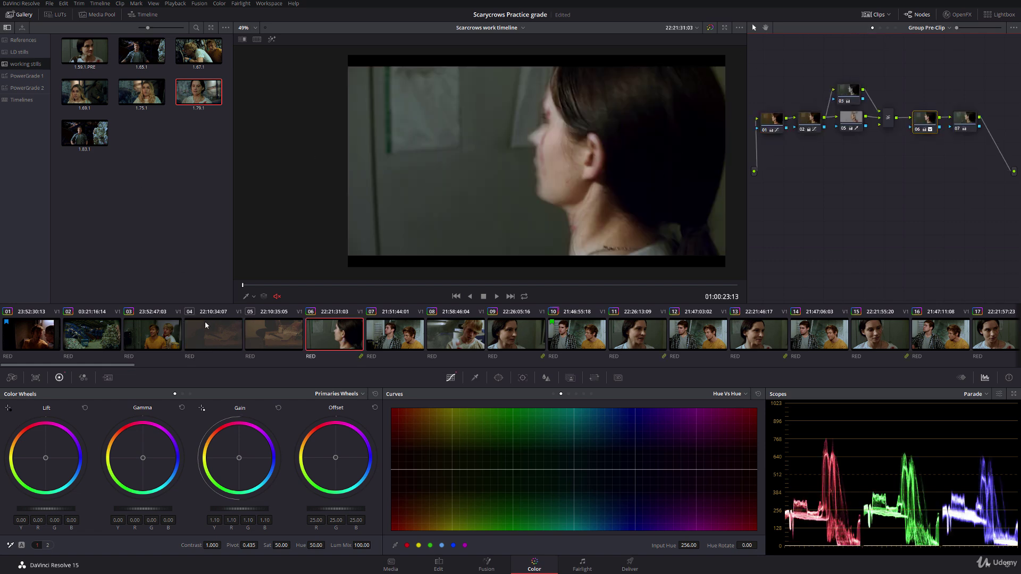
Apply the grade of gallery still 1.59.1.PRE to clip 05 and remove the parallel node 05 from its graph
click(261, 334)
middle_click(90, 52)
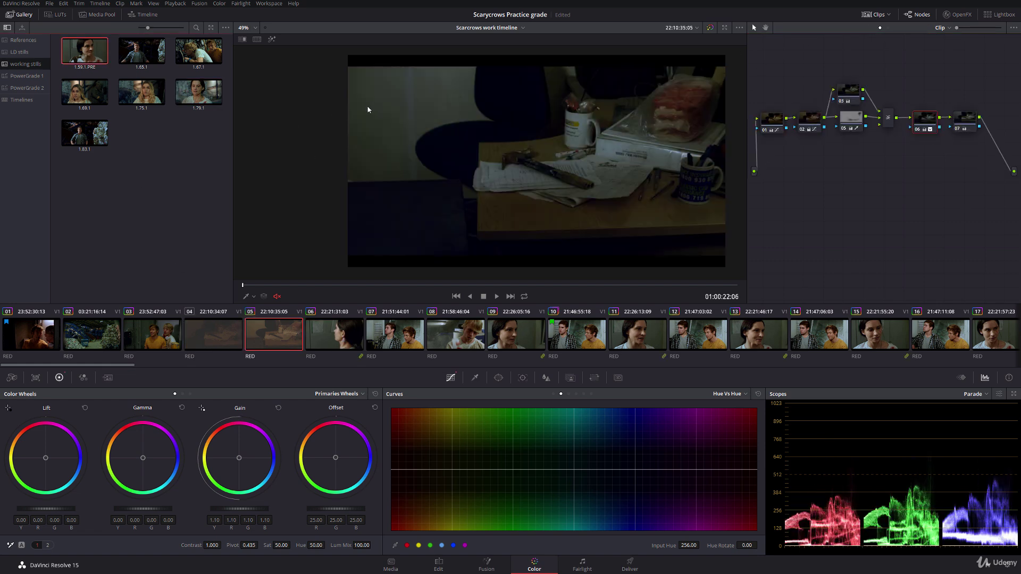
click(847, 126)
key(Delete)
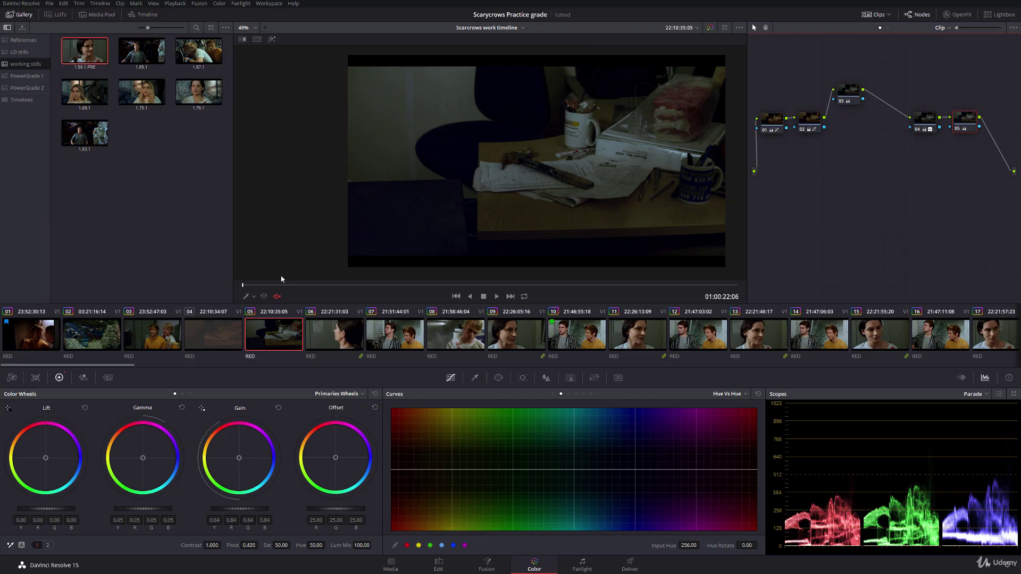
Play through clip 05 and line up its nodes 03, 04 and 05 in a compact row
key(space)
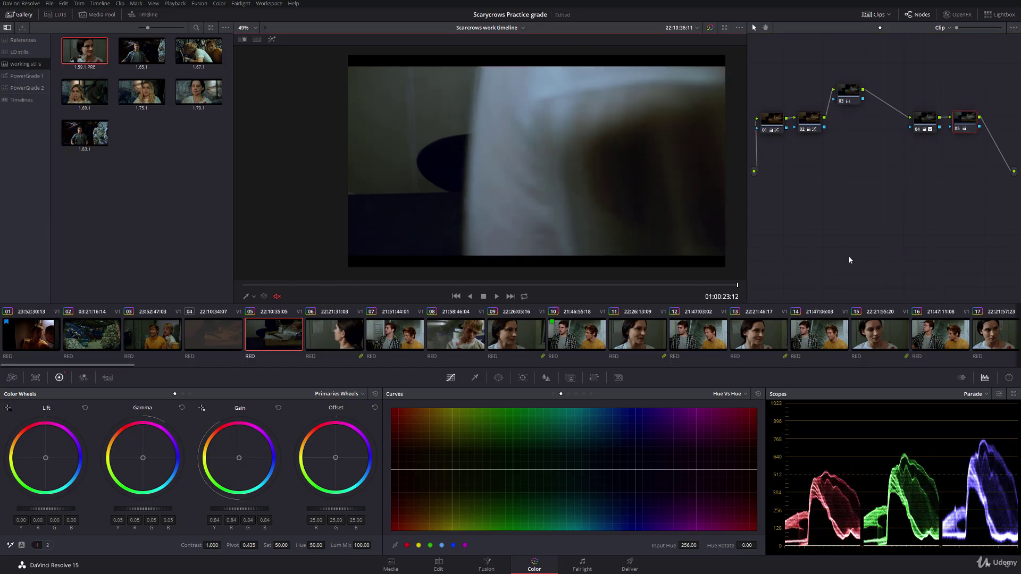
key(space)
drag(850, 93, 857, 120)
drag(928, 124, 892, 126)
drag(965, 124, 927, 127)
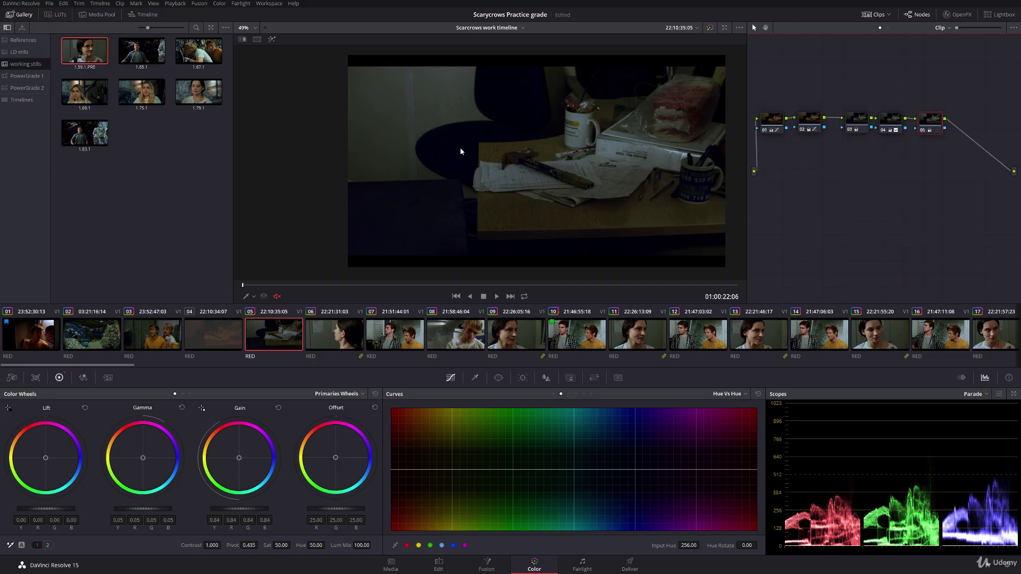
Lower the log wheels' Low Range of node 05 on clip 05 to 0.181 and tint its shadows warm
click(190, 394)
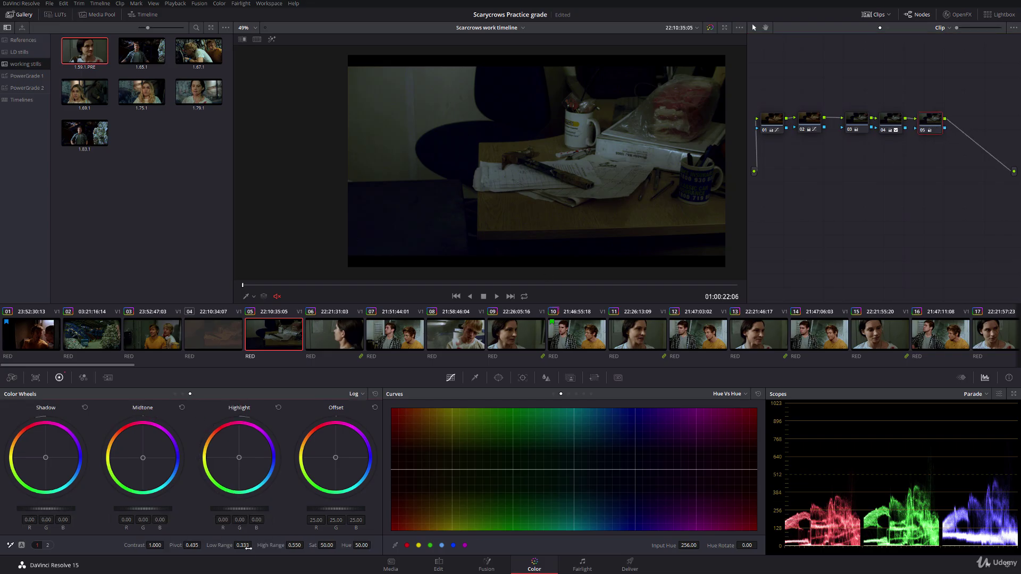
drag(243, 545, 233, 544)
drag(45, 457, 43, 455)
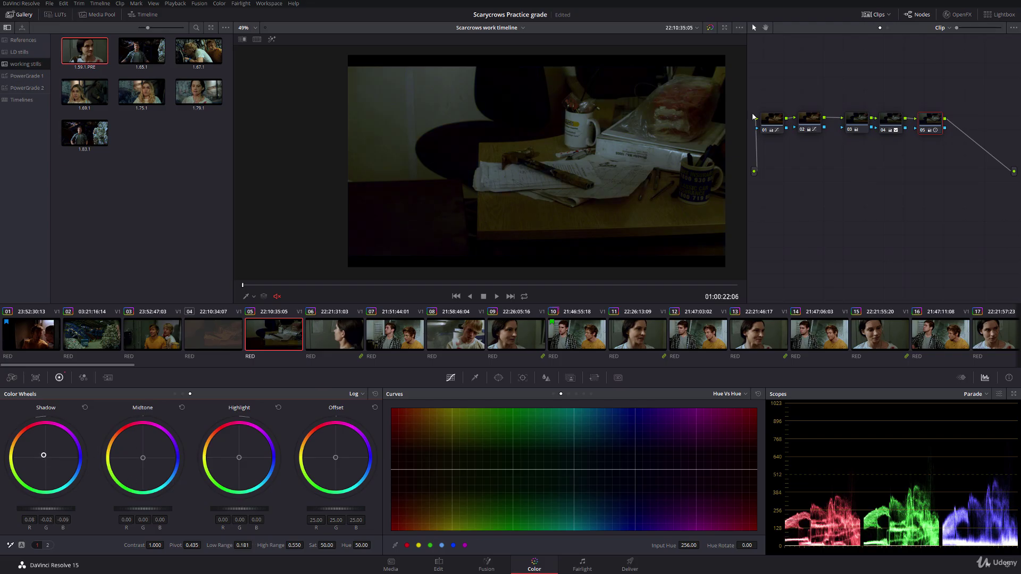
Raise the offset of node 04 to 27.05 and soften the warm log shadow tint on node 05 to R 0.05, G -0.01
click(889, 125)
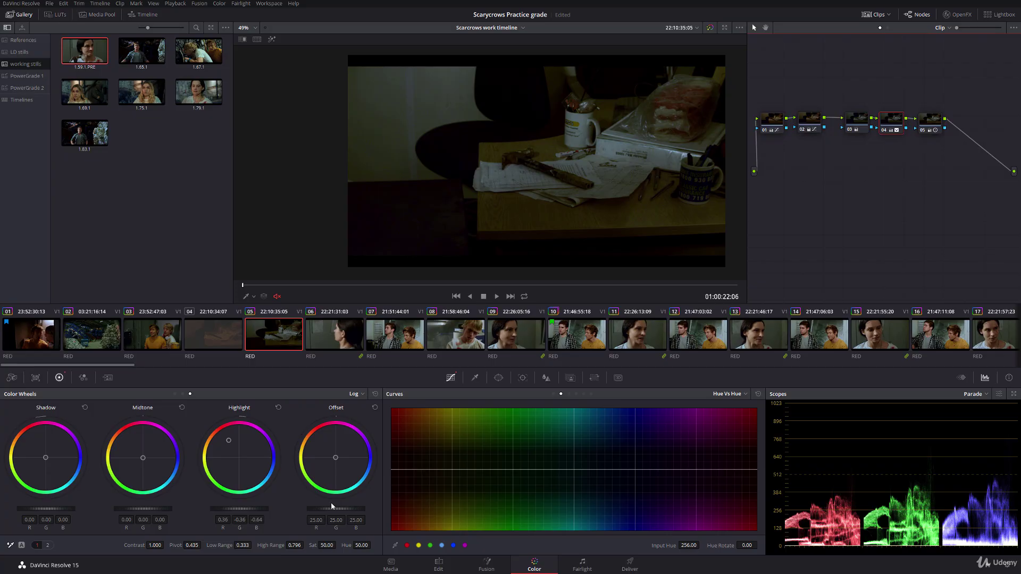
mouse_move(331, 511)
mouse_down()
mouse_move(345, 511)
mouse_move(332, 510)
mouse_up()
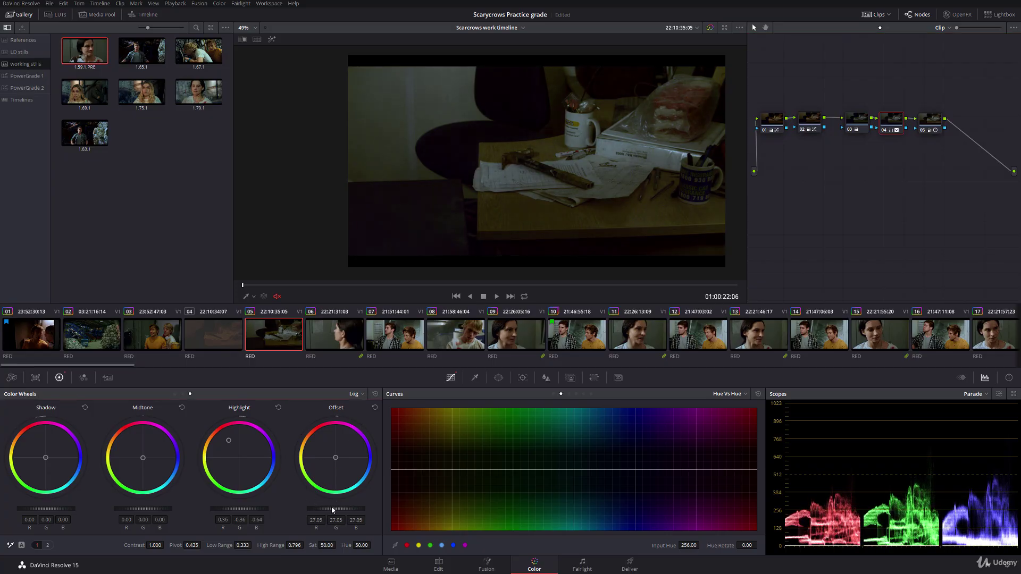
click(930, 121)
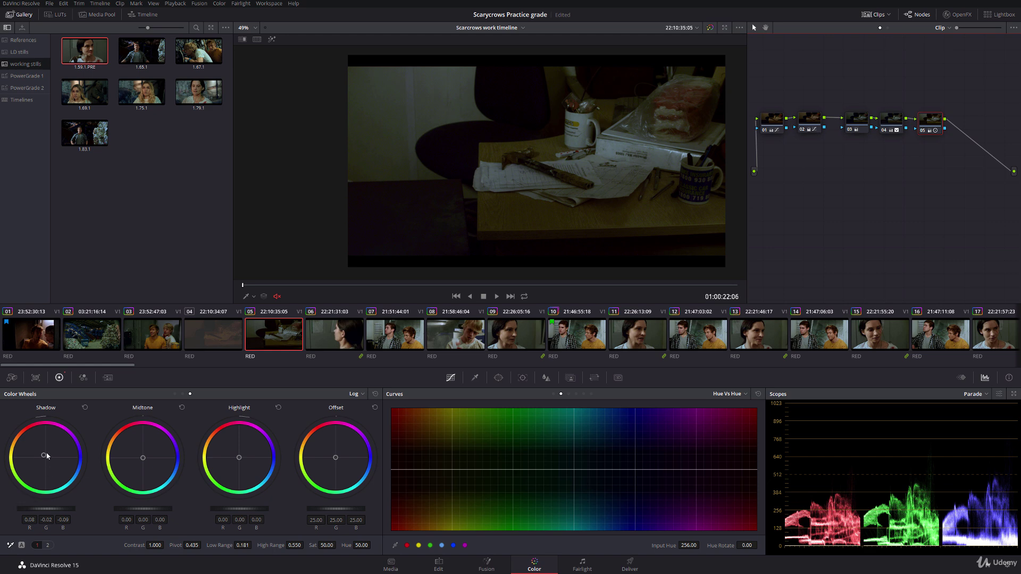
drag(43, 456, 44, 455)
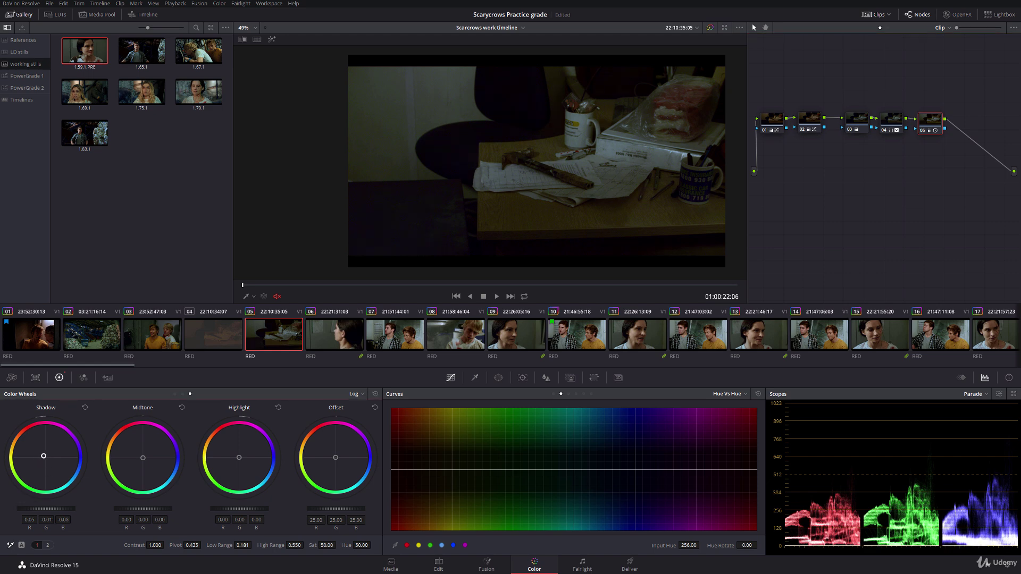
Shift the primary gamma and gain of node 05 toward cool blue, with gain R 0.79, G 0.86 and B 0.87
click(174, 395)
drag(143, 460, 145, 460)
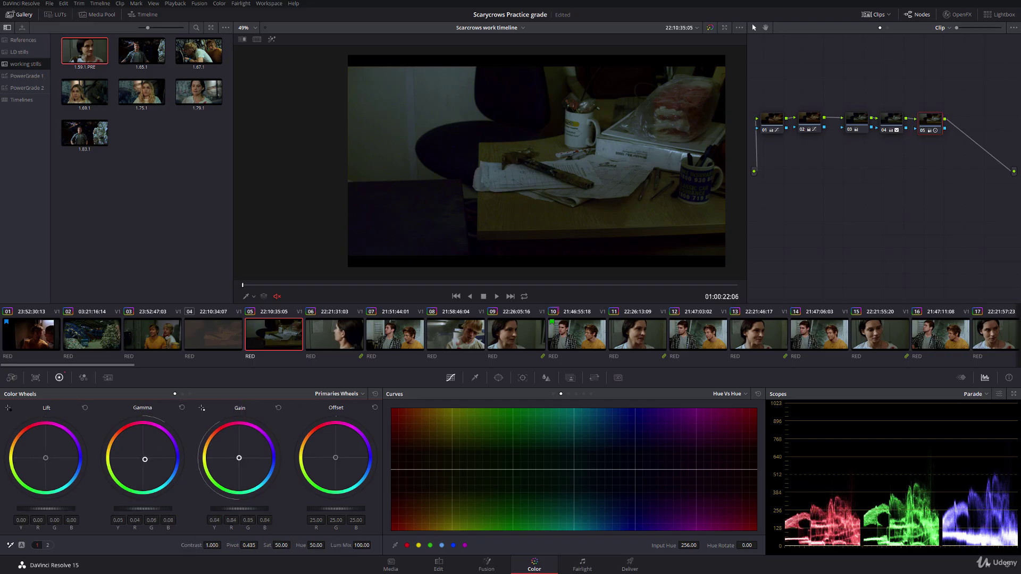
drag(239, 457, 239, 459)
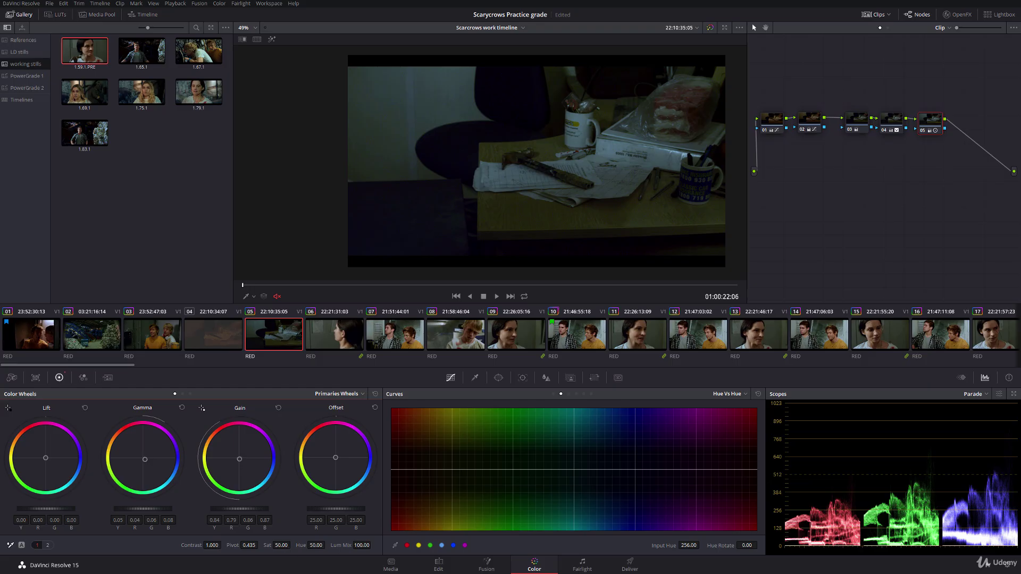
Set the saturation of node 05 to 40 and desaturate its darkest tones with the Lum Vs Sat curve, anchored near luminance 0.18
drag(291, 545, 292, 544)
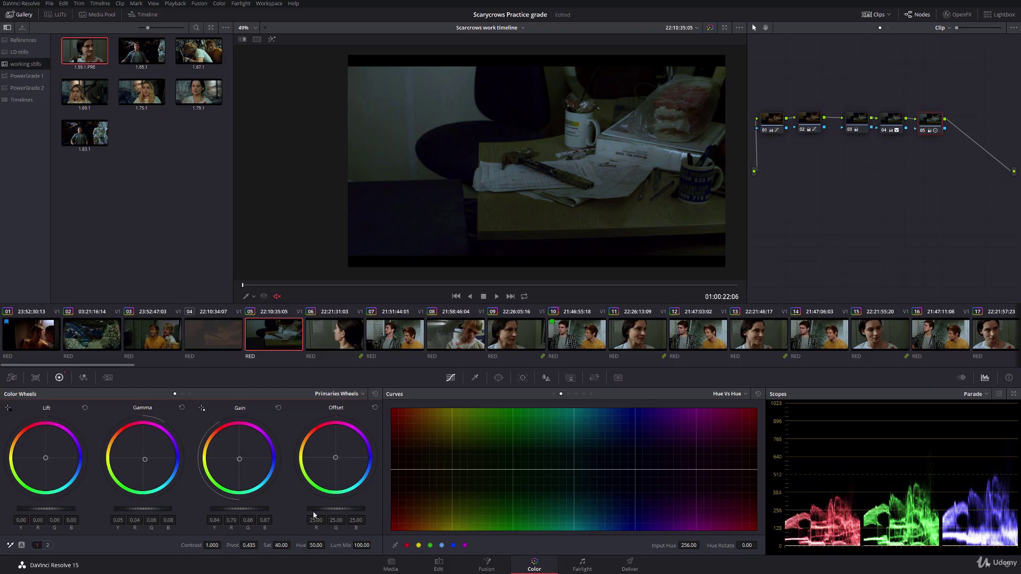
click(584, 394)
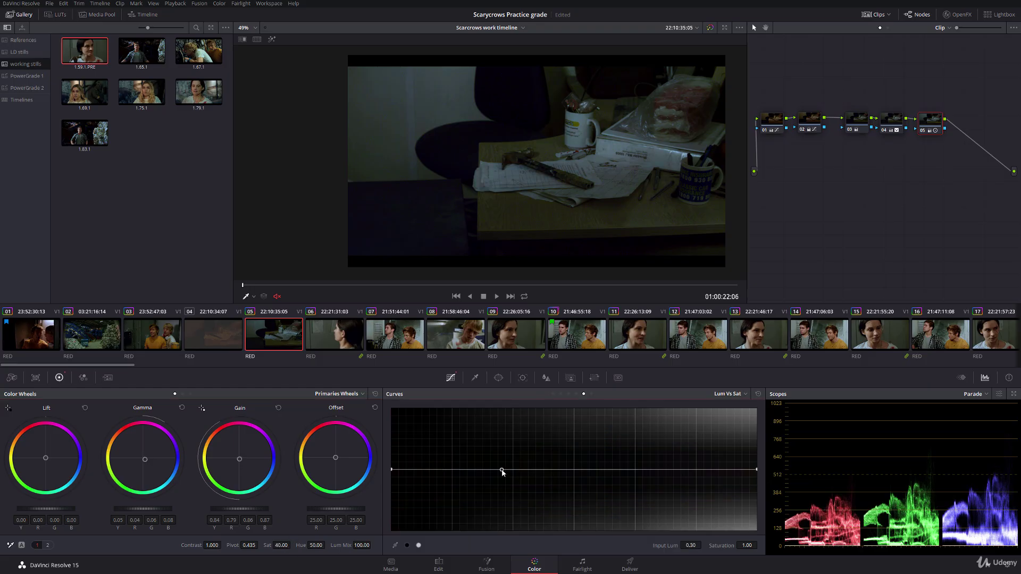
drag(394, 471, 458, 470)
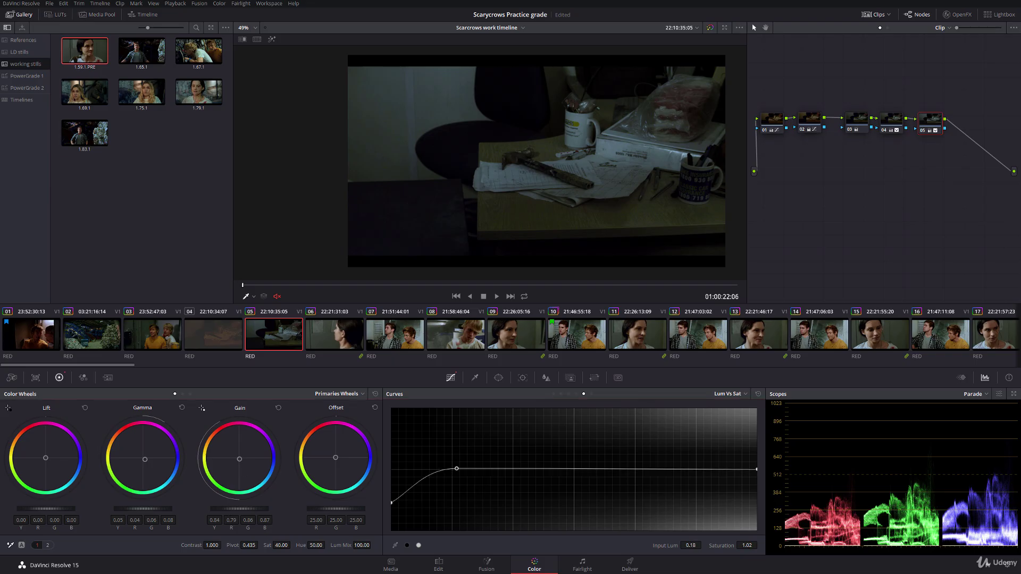
Brighten node 05 with gamma 0.06 and gain 0.95, and set its saturation to 49.40
drag(241, 509, 258, 509)
drag(165, 509, 194, 521)
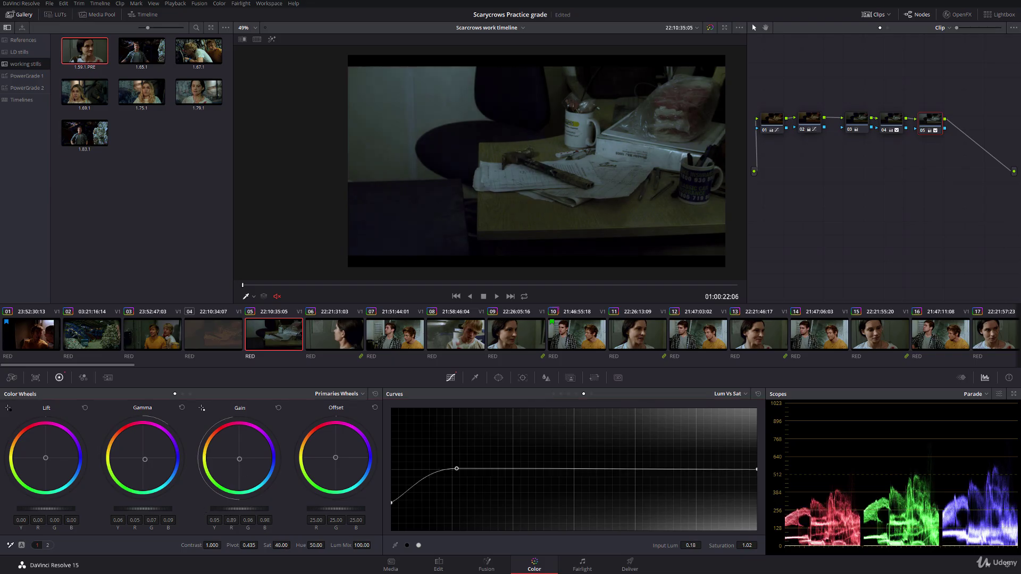
drag(282, 545, 292, 545)
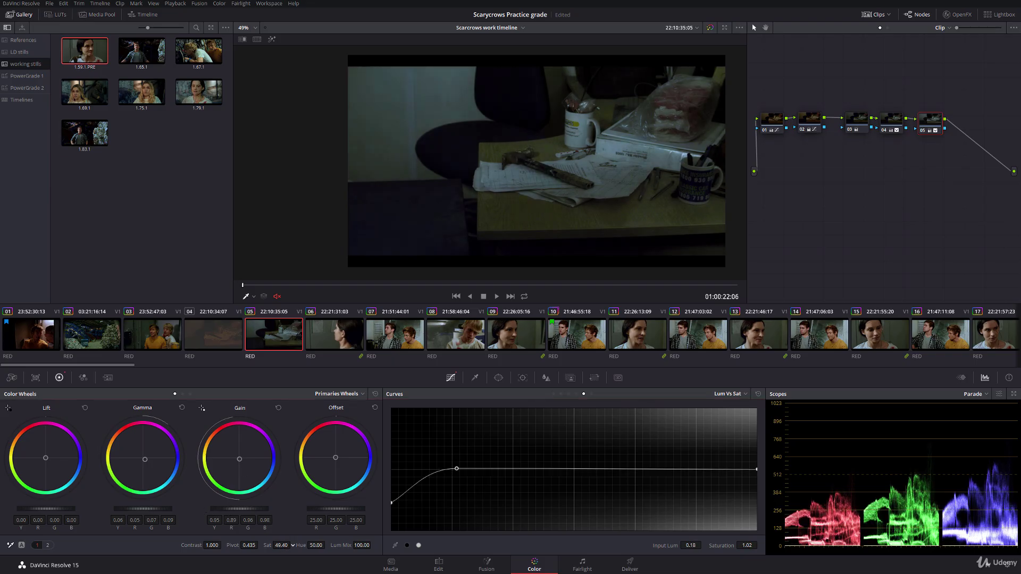
Compare the grade of clip 05 with the neighbouring clip 06
click(345, 332)
click(282, 343)
click(326, 345)
click(275, 351)
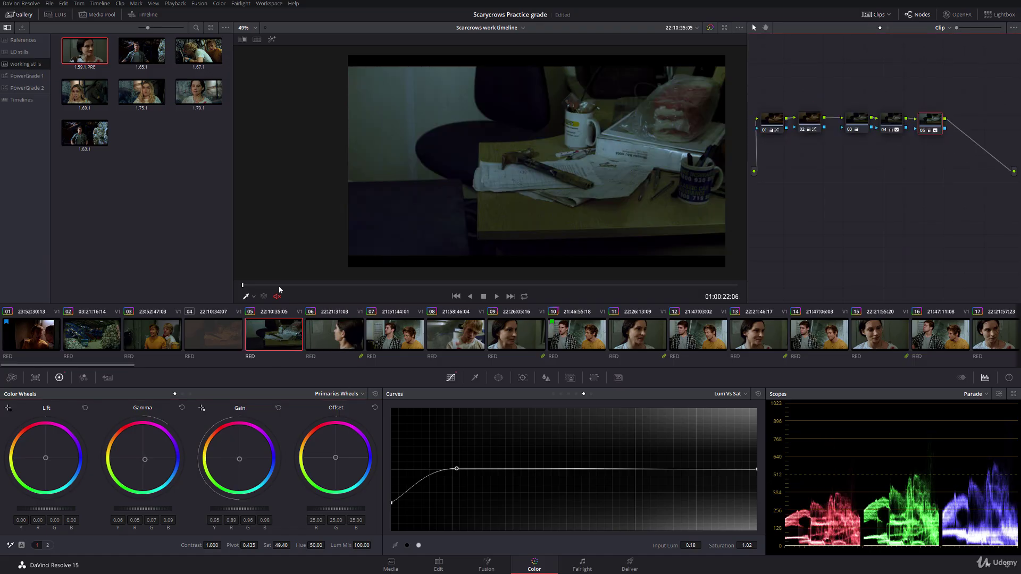
click(330, 337)
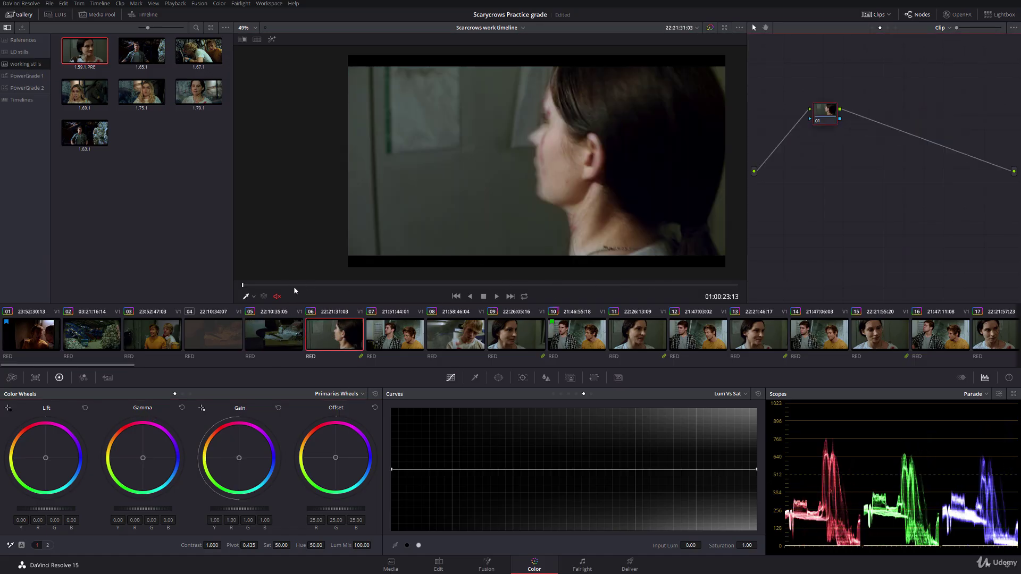
click(249, 338)
Scrub clip 05 to its last frame and reduce the blue in node 05's gamma to 0.07
drag(367, 286, 742, 284)
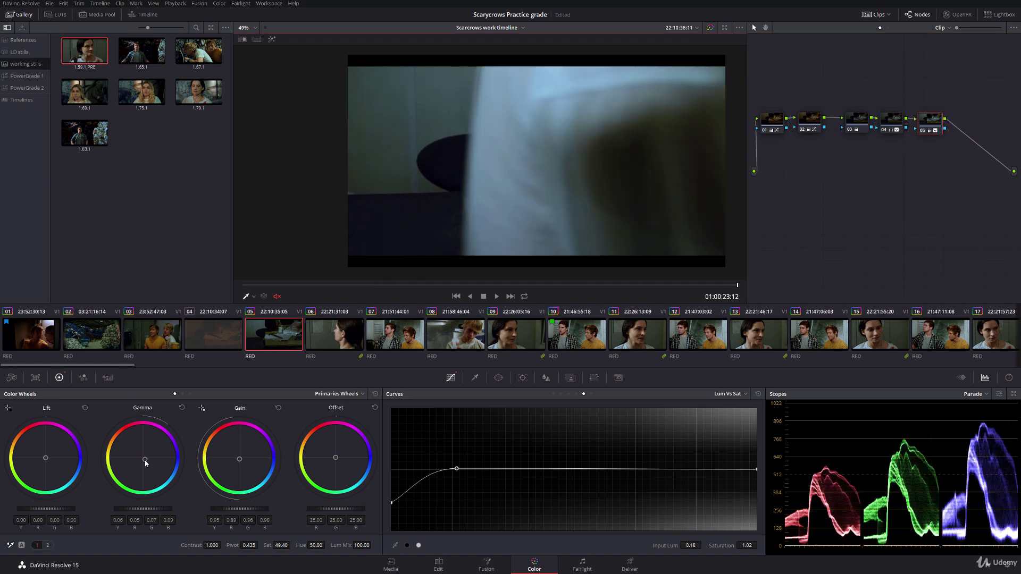
drag(147, 463, 144, 461)
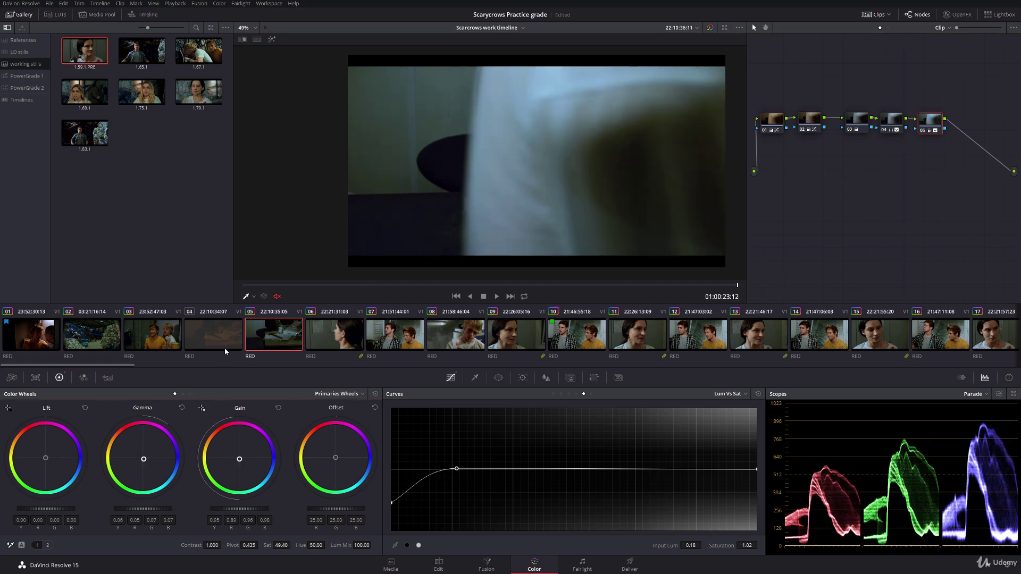
Apply the grade of clip 05 to clip 04, scrub it through to its last frame and save the project
click(225, 349)
drag(243, 286, 803, 289)
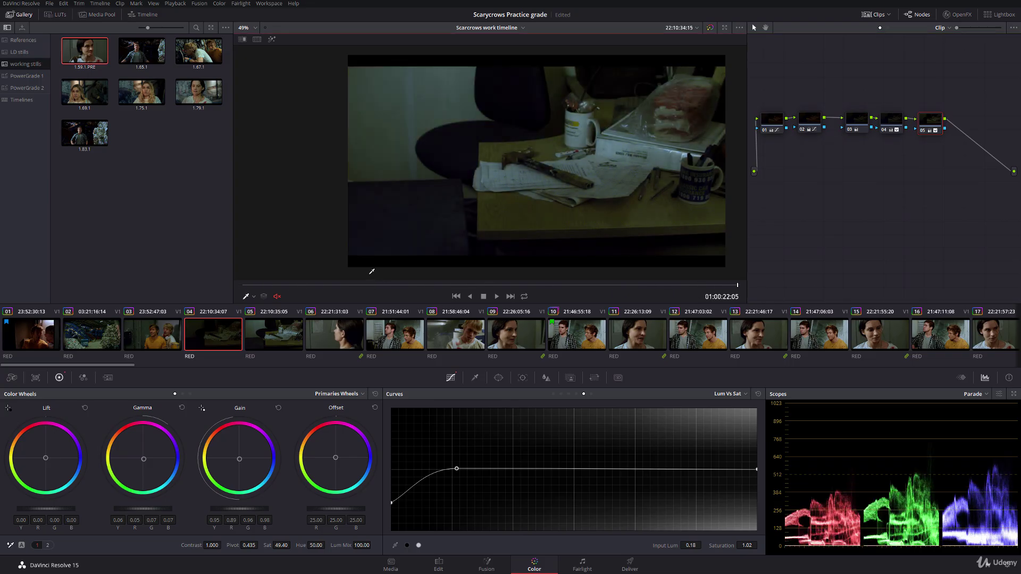
key(ctrl+s)
Review the grades further along the timeline on clips 41, 42, 63 and 88
drag(125, 366, 382, 366)
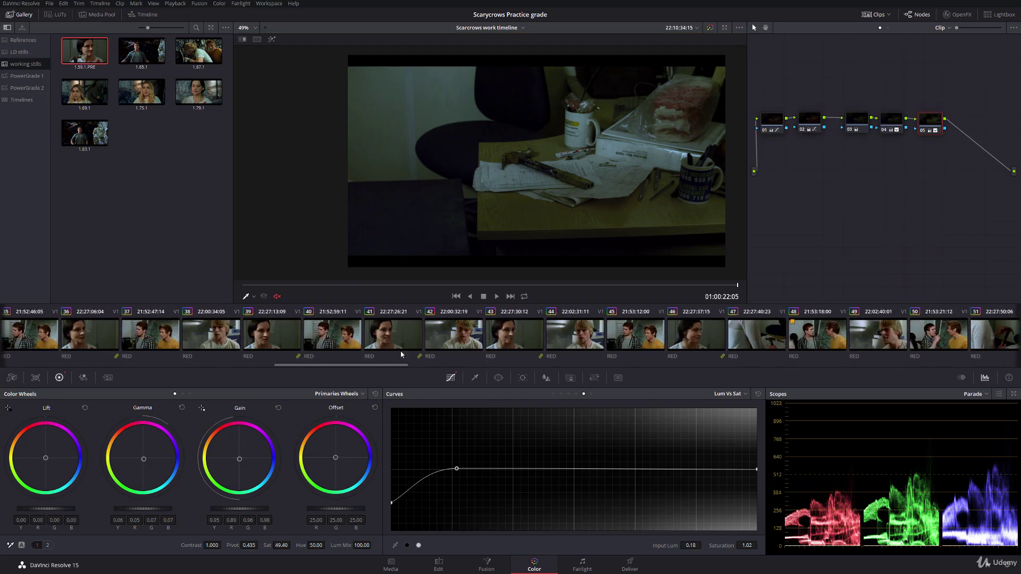
click(397, 342)
click(435, 346)
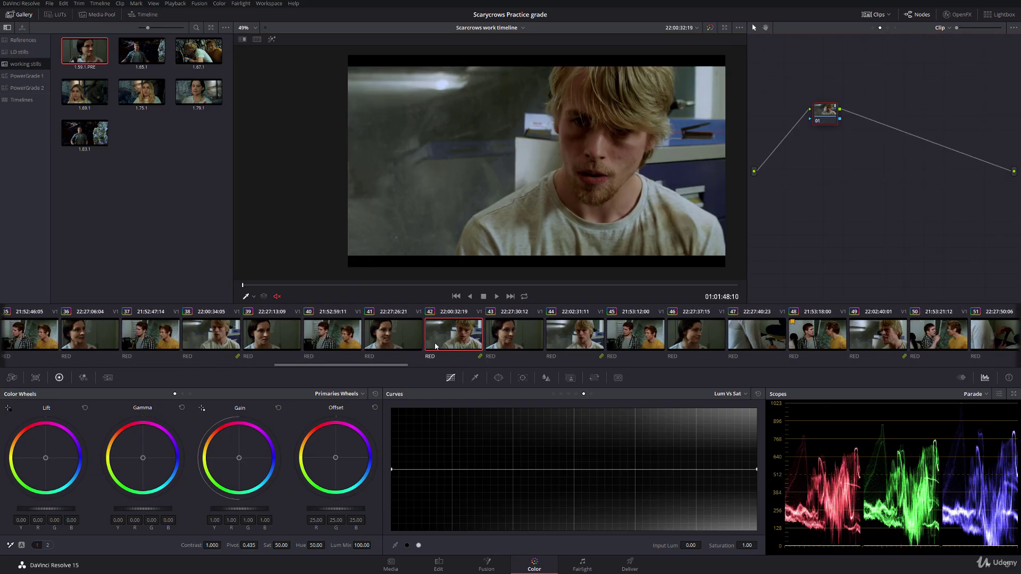
drag(397, 366, 540, 351)
click(529, 338)
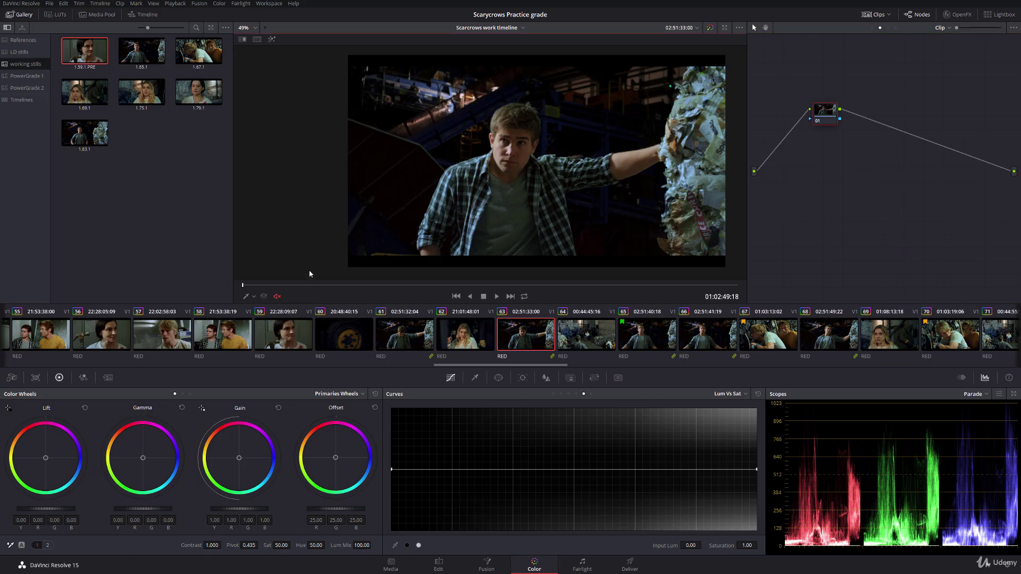
drag(542, 365, 707, 364)
click(673, 351)
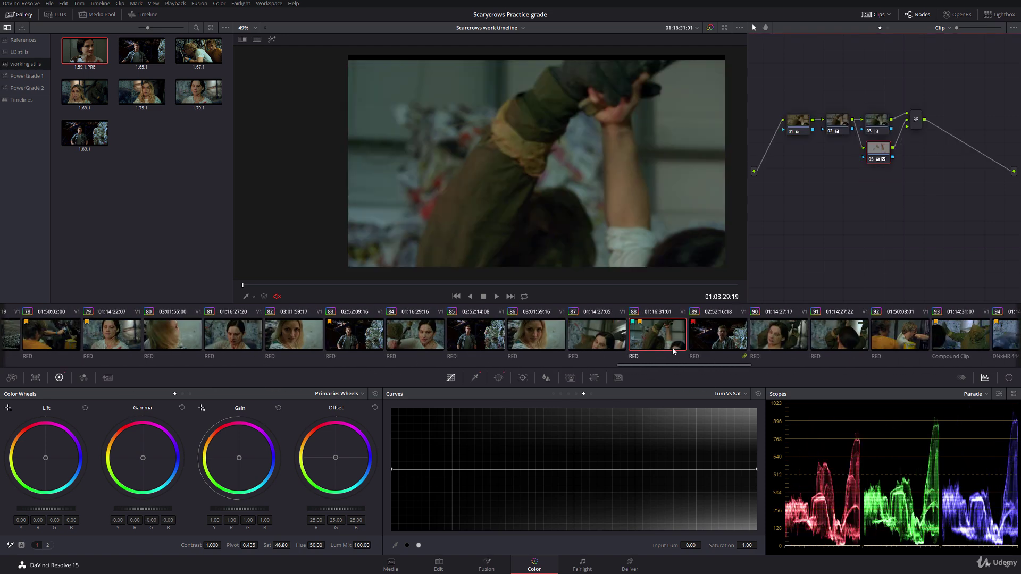
Compare the grades of the neighbouring clips 91 to 95, checking how compound clip 93 and clip 94 match the shots around them
drag(737, 366, 765, 366)
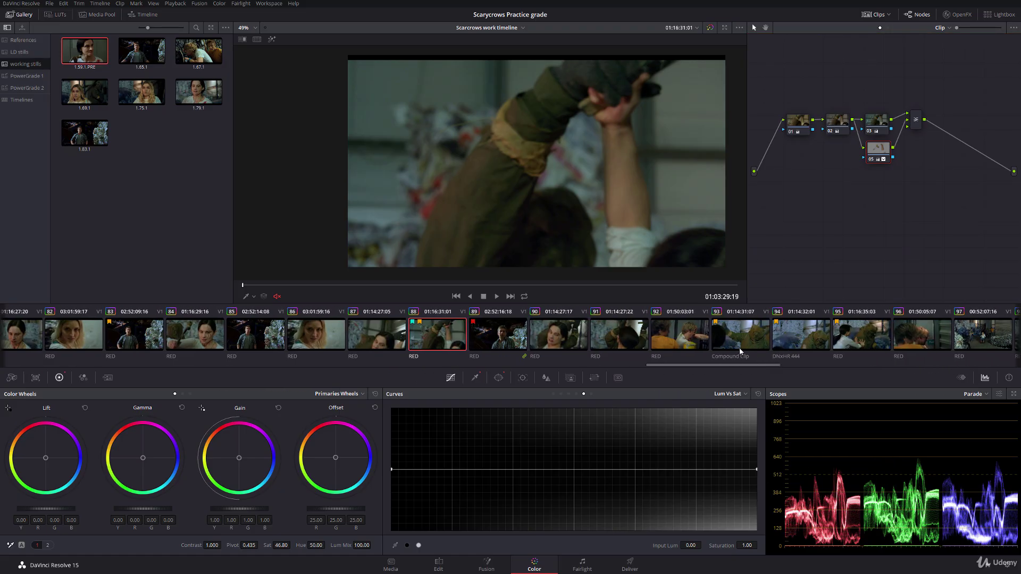
click(696, 339)
click(717, 337)
click(701, 336)
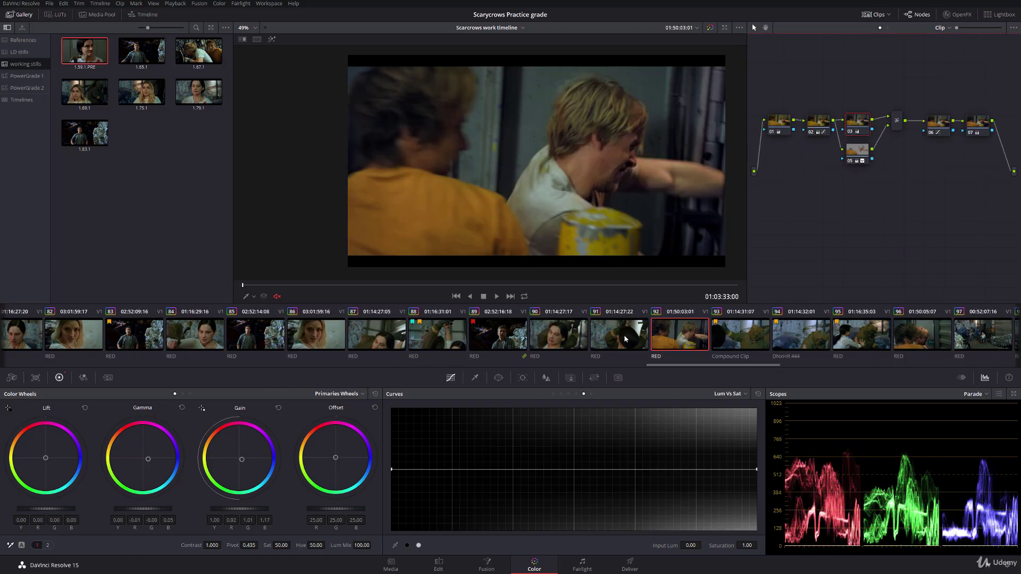
click(625, 339)
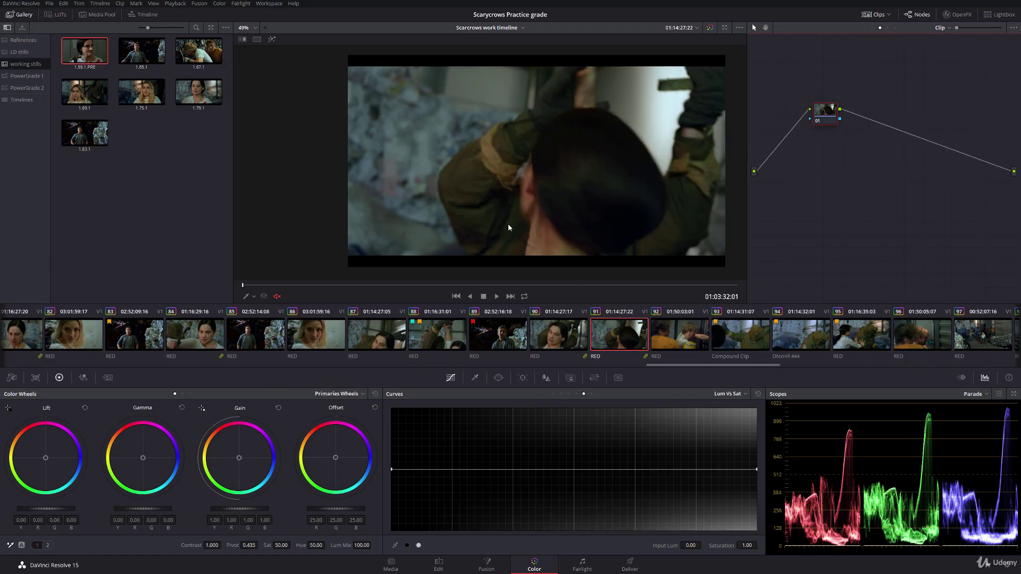
click(743, 339)
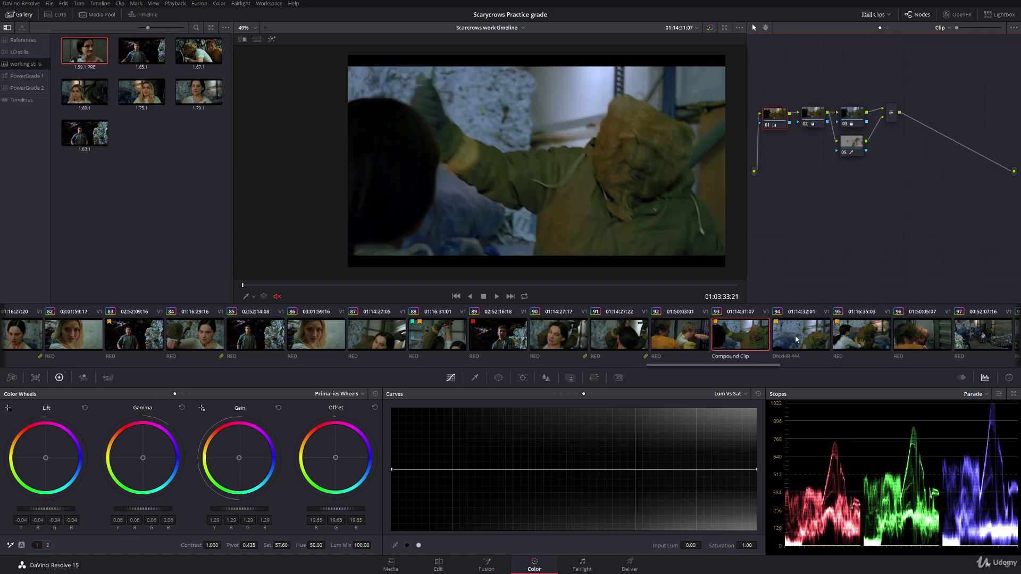
click(793, 337)
click(838, 336)
click(797, 335)
click(748, 337)
click(790, 337)
click(866, 337)
click(800, 338)
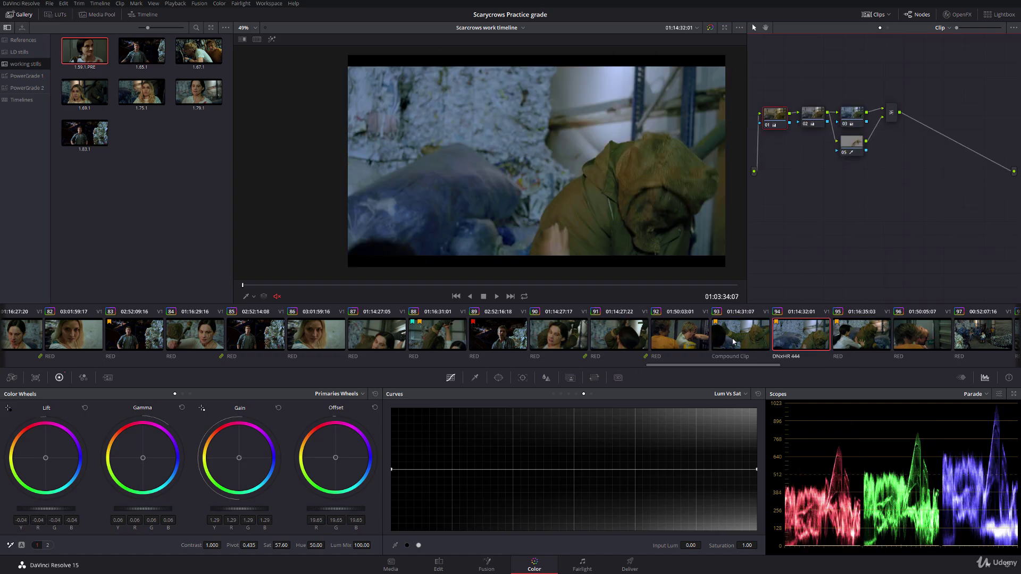
click(680, 337)
click(742, 336)
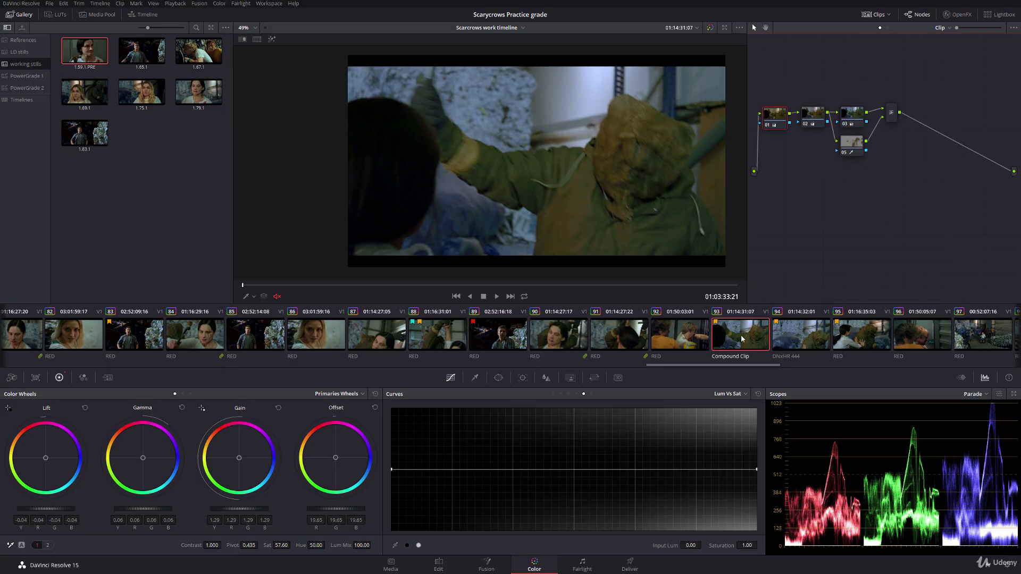
click(812, 332)
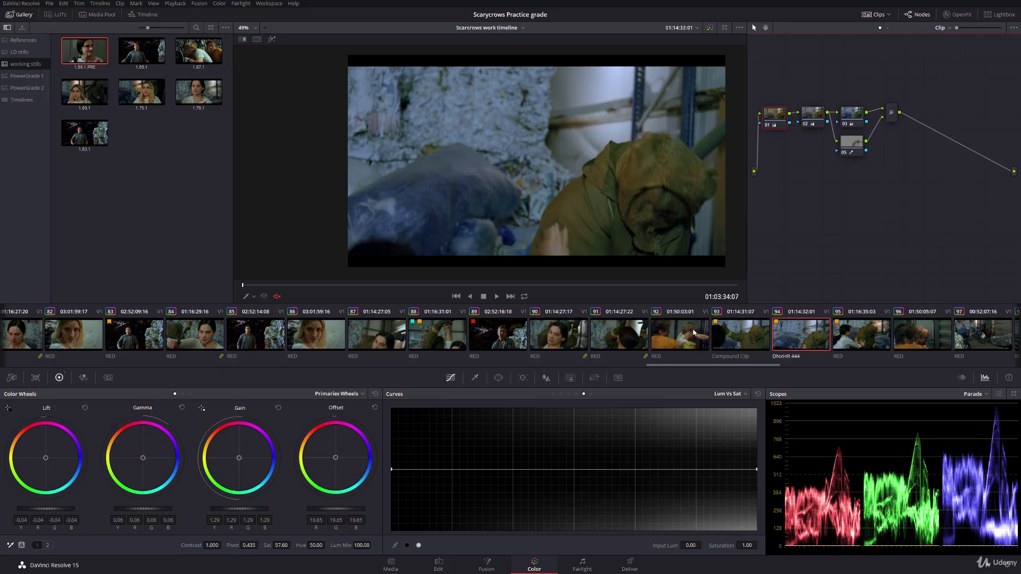
Examine clips 97 to 101 and 109, look over the remaining clips up to 127 and return to the start of the timeline
drag(707, 366, 750, 366)
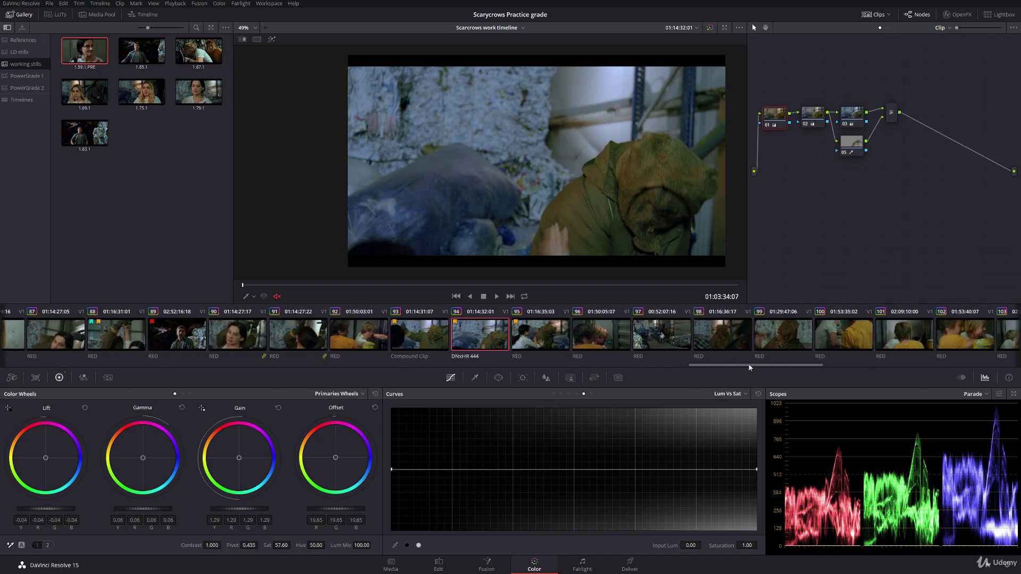
click(671, 336)
key(Down)
key(Down)
key(Down)
key(Down)
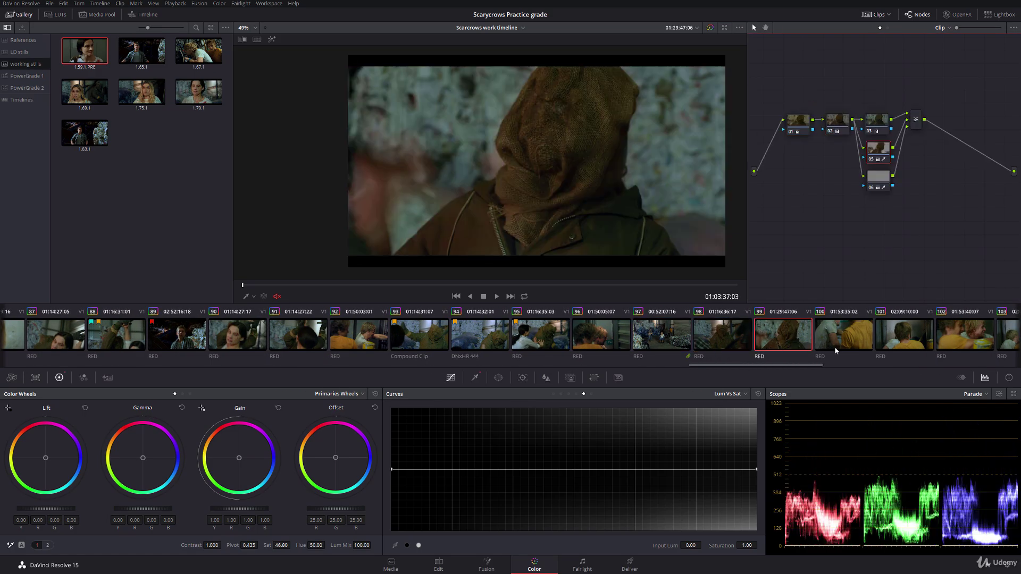
scroll(816, 343, right, 5)
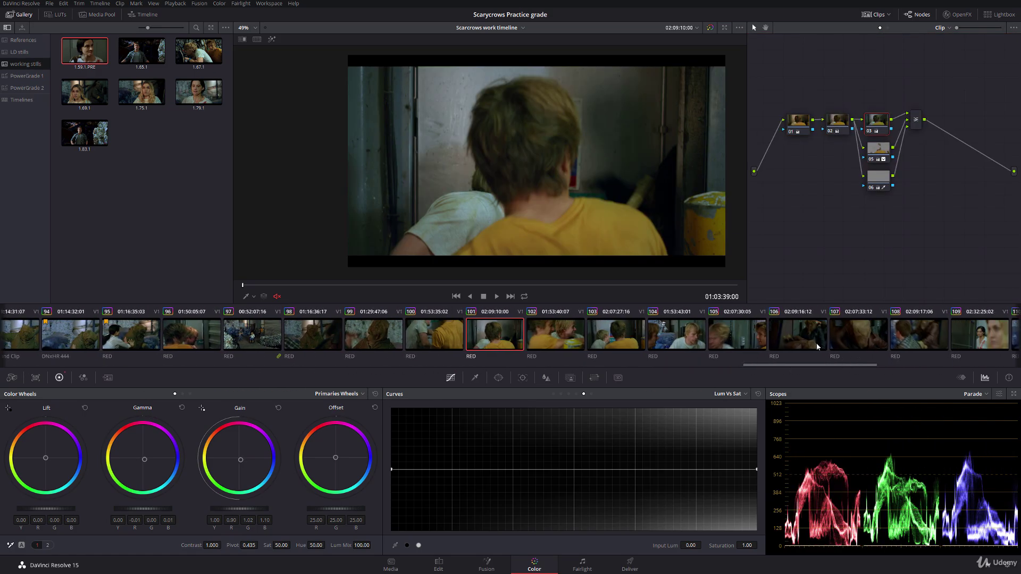
click(944, 341)
click(963, 351)
scroll(964, 356, right, 8)
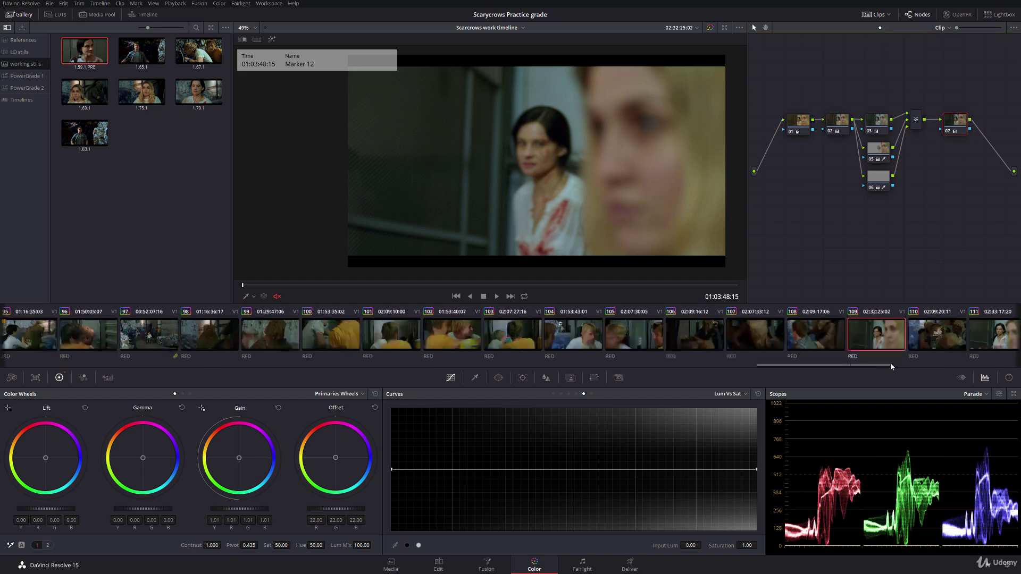
scroll(964, 356, right, 5)
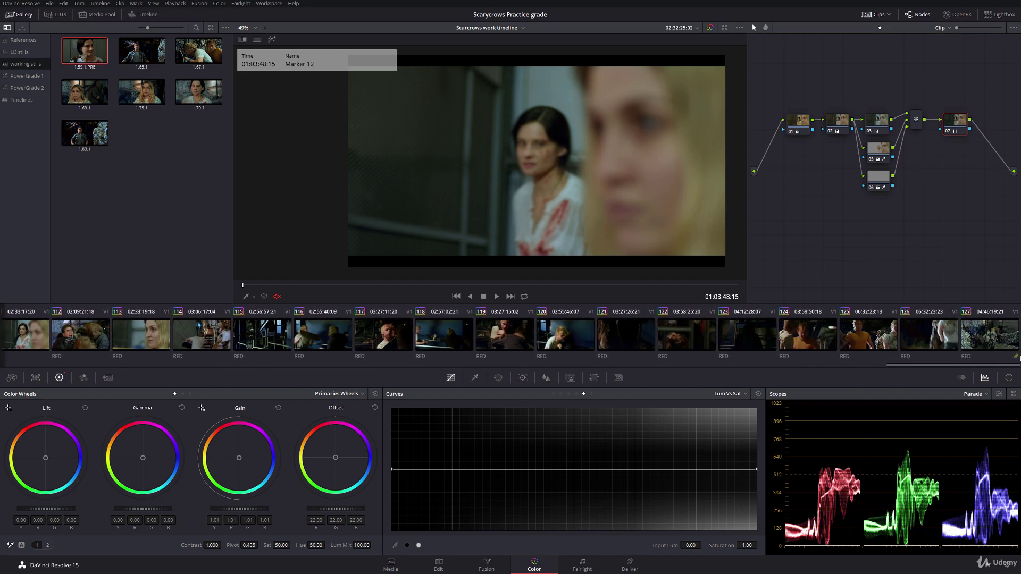
drag(924, 365, 11, 359)
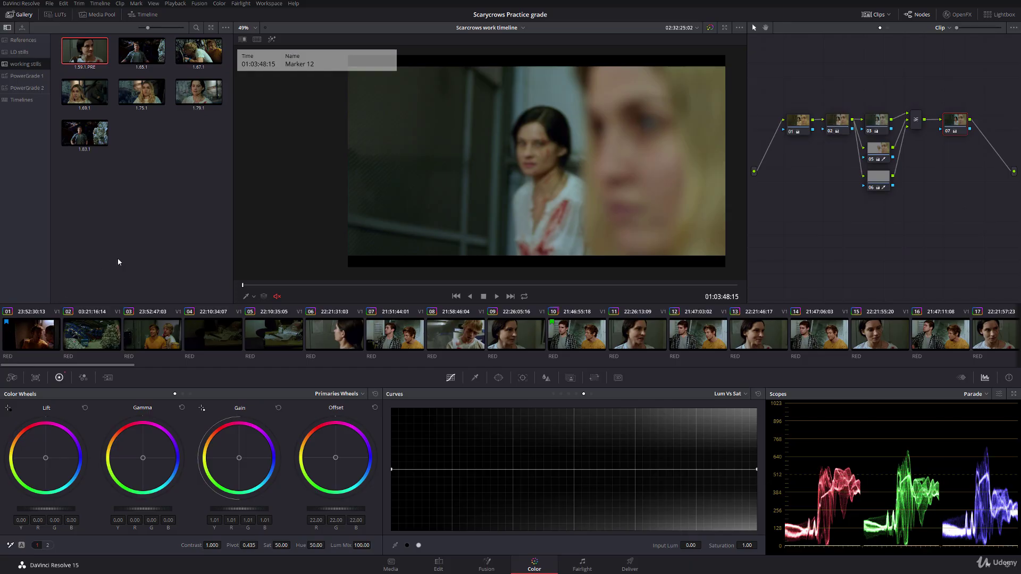